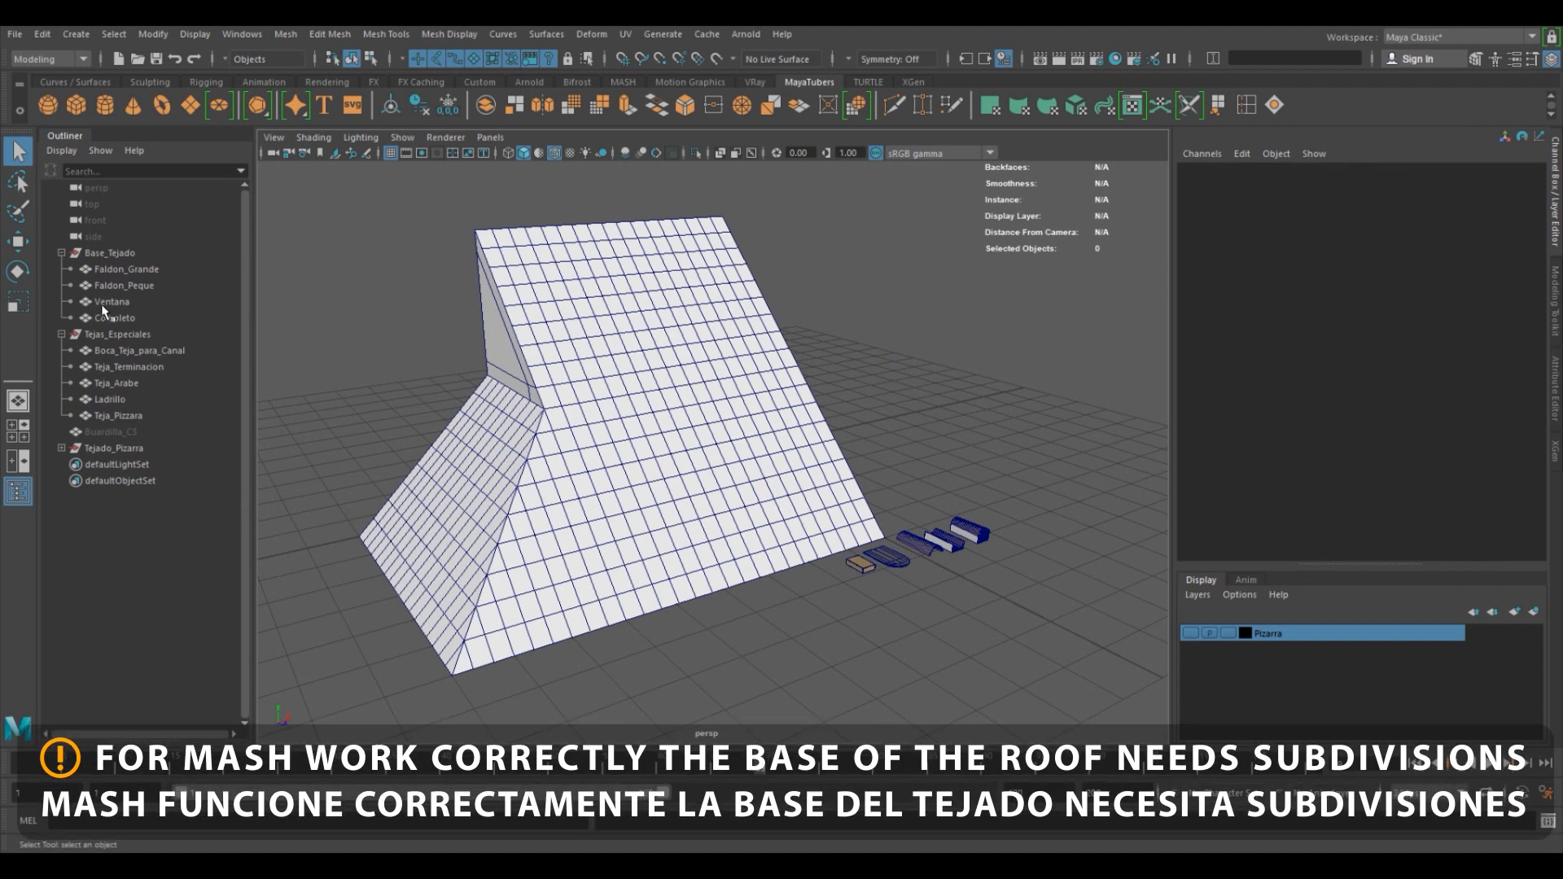
# Move the Completo roof along X to about 12.07 and extract its vertical window-wall faces into separate geometry.
pyautogui.press('w')
pyautogui.keyDown('shift'); pyautogui.moveTo(651, 390); pyautogui.dragTo(1035, 333); pyautogui.keyUp('shift')
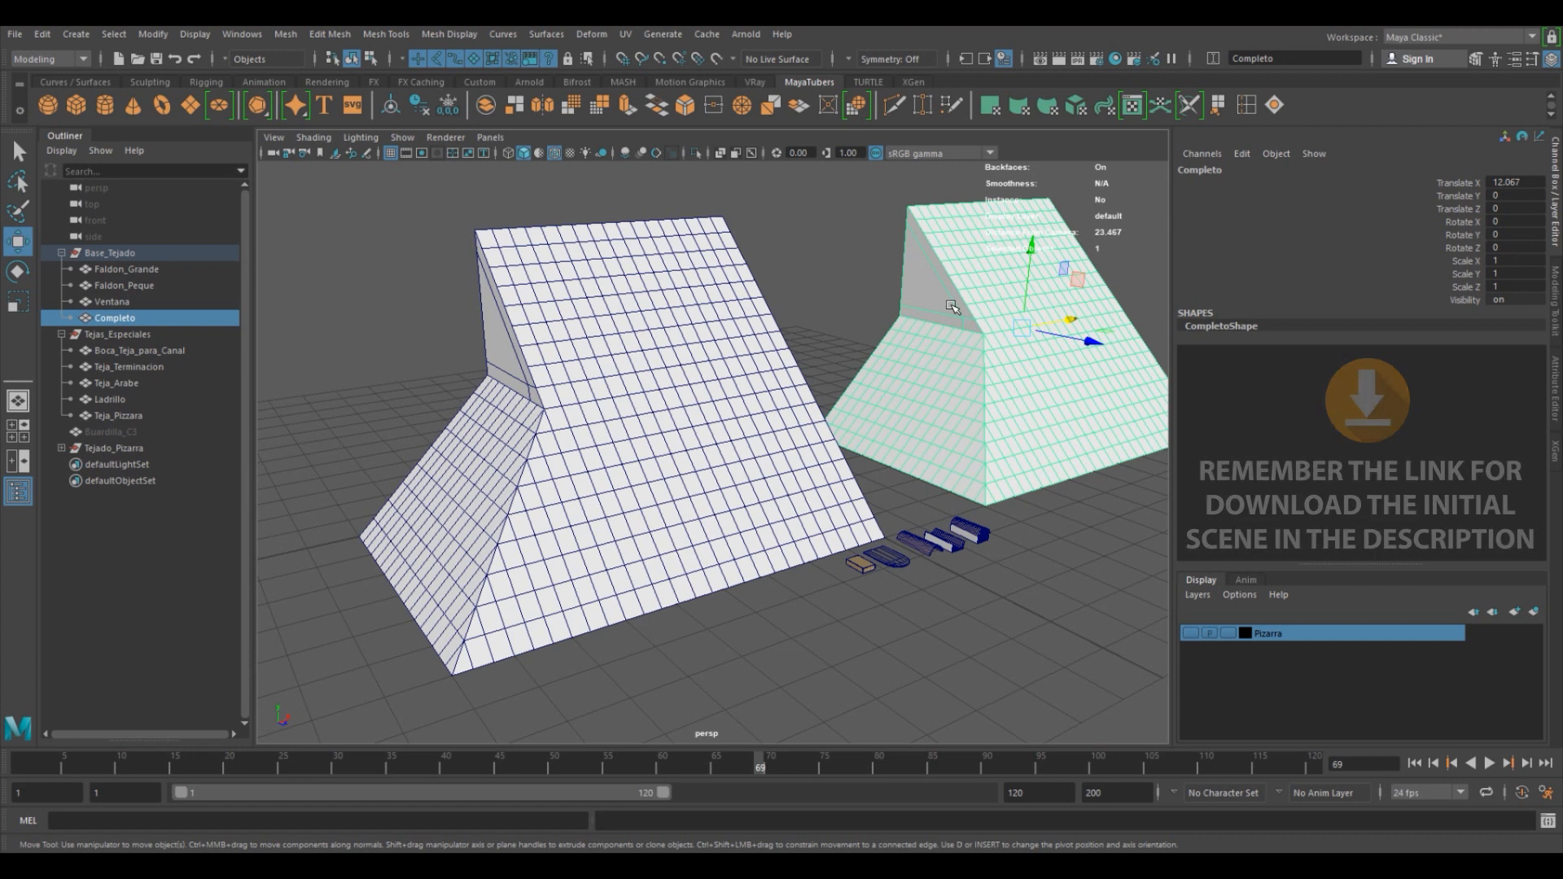
pyautogui.moveTo(949, 309); pyautogui.dragTo(964, 340, button='right')
pyautogui.click(923, 297)
pyautogui.click(912, 296)
pyautogui.click(924, 319)
pyautogui.click(910, 278)
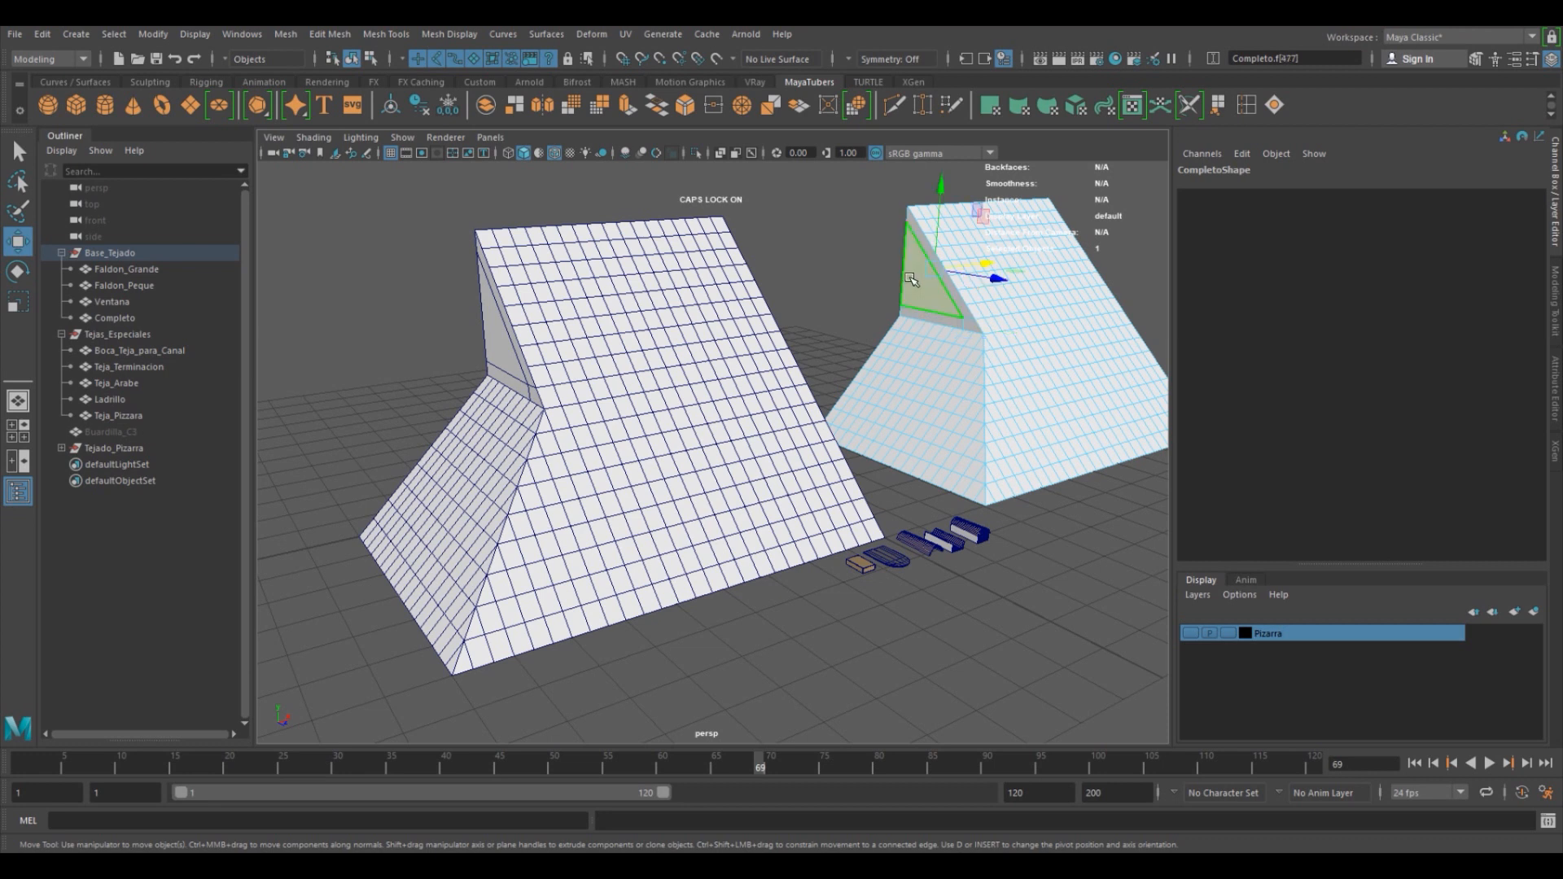
pyautogui.keyDown('shift'); pyautogui.click(949, 284); pyautogui.keyUp('shift')
pyautogui.keyDown('shift'); pyautogui.click(973, 325); pyautogui.keyUp('shift')
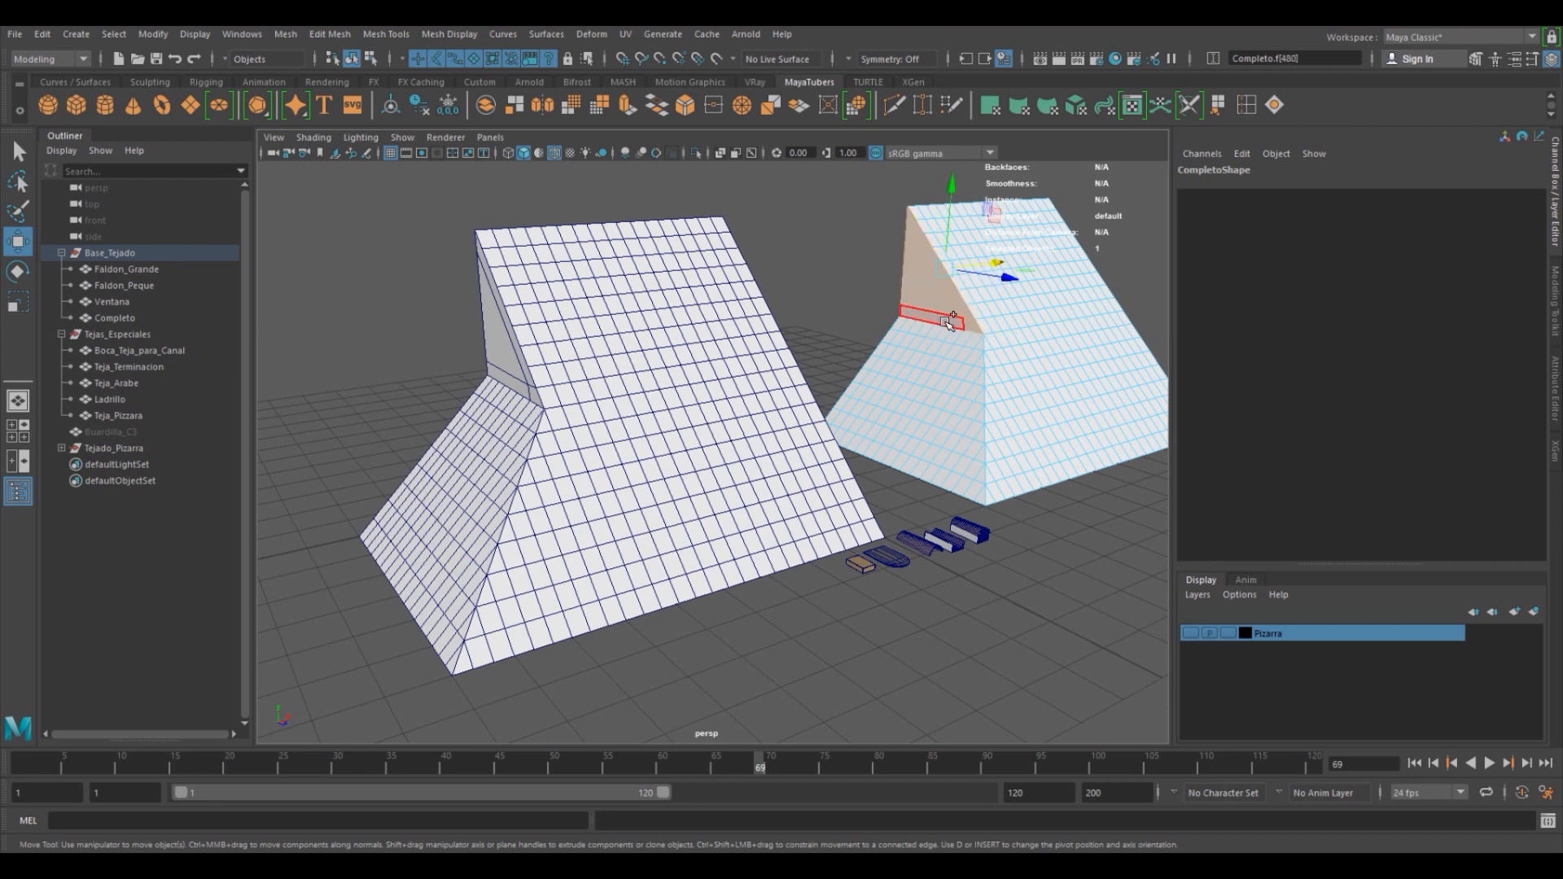
pyautogui.click(516, 105)
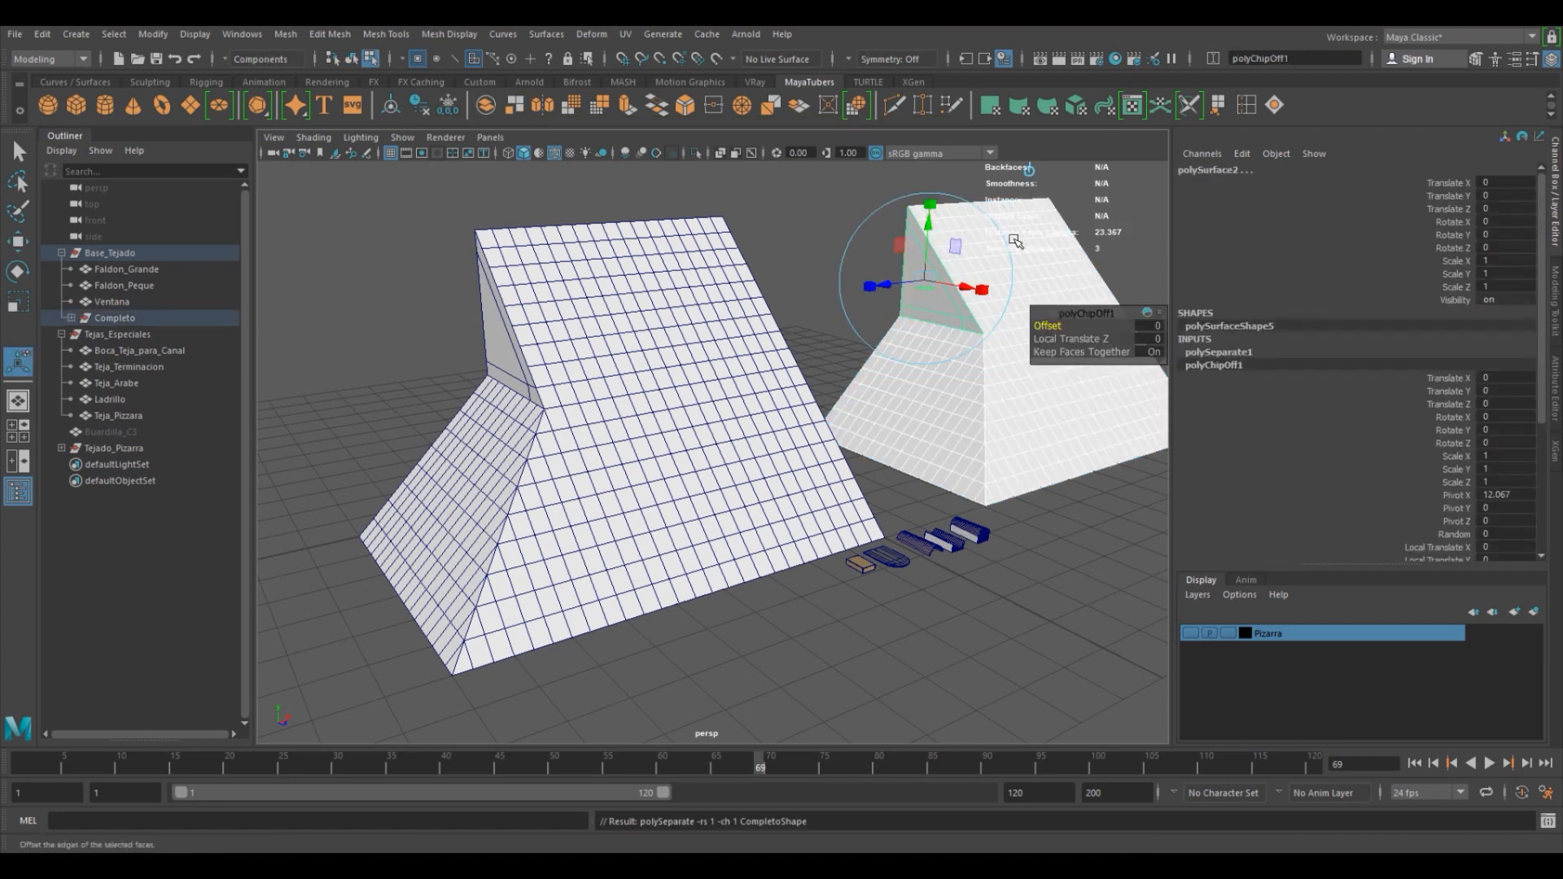
# Delete the separated roof shell and window-wall pieces of the Completo model.
pyautogui.moveTo(1049, 242); pyautogui.dragTo(1062, 251, button='right')
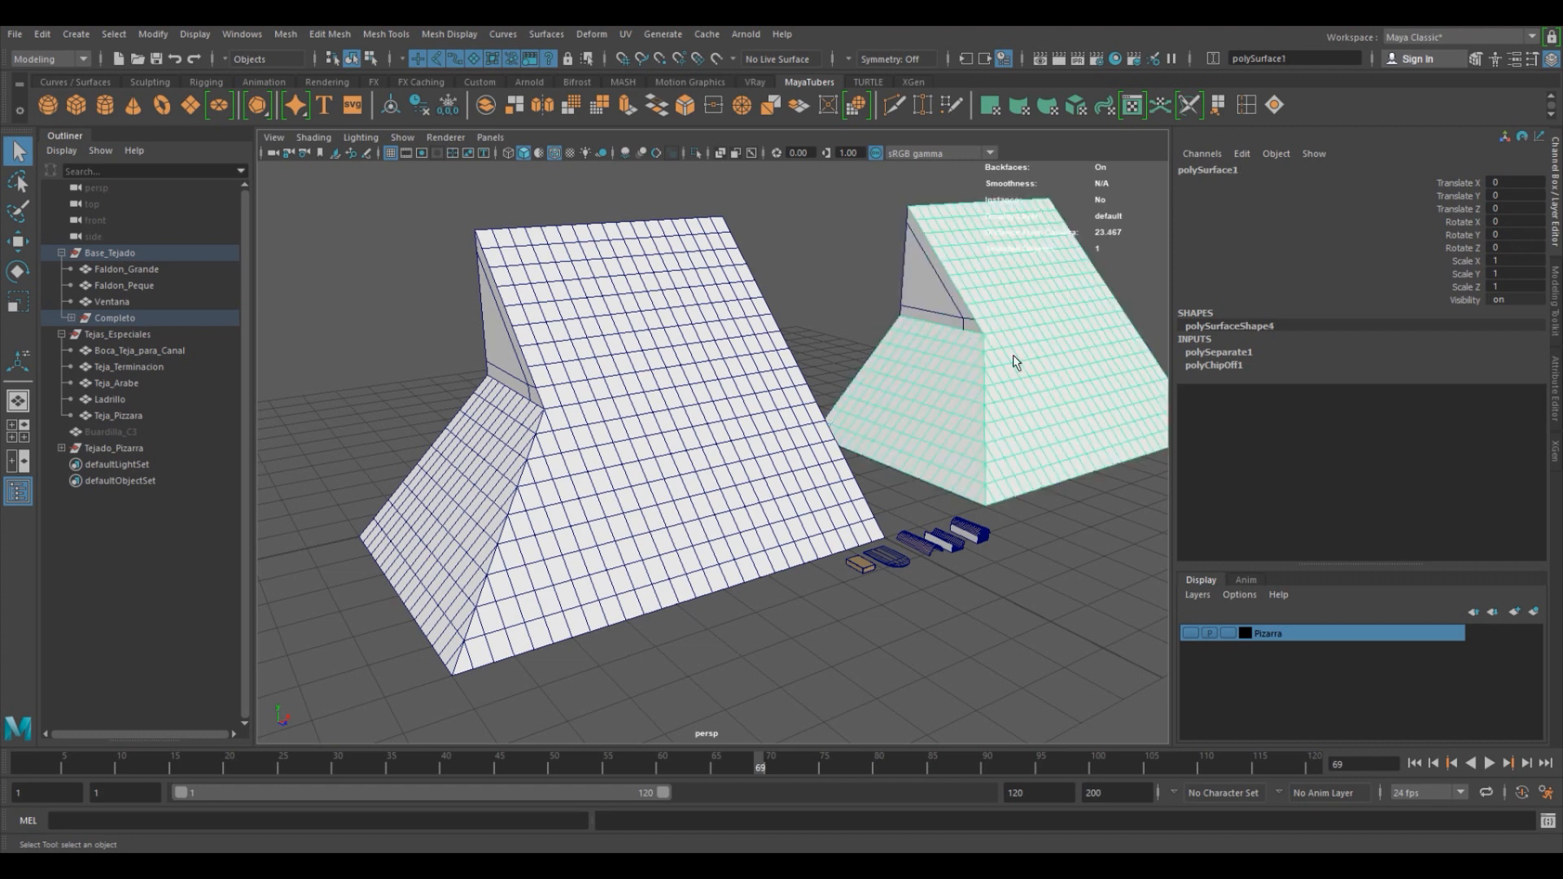
pyautogui.click(910, 307)
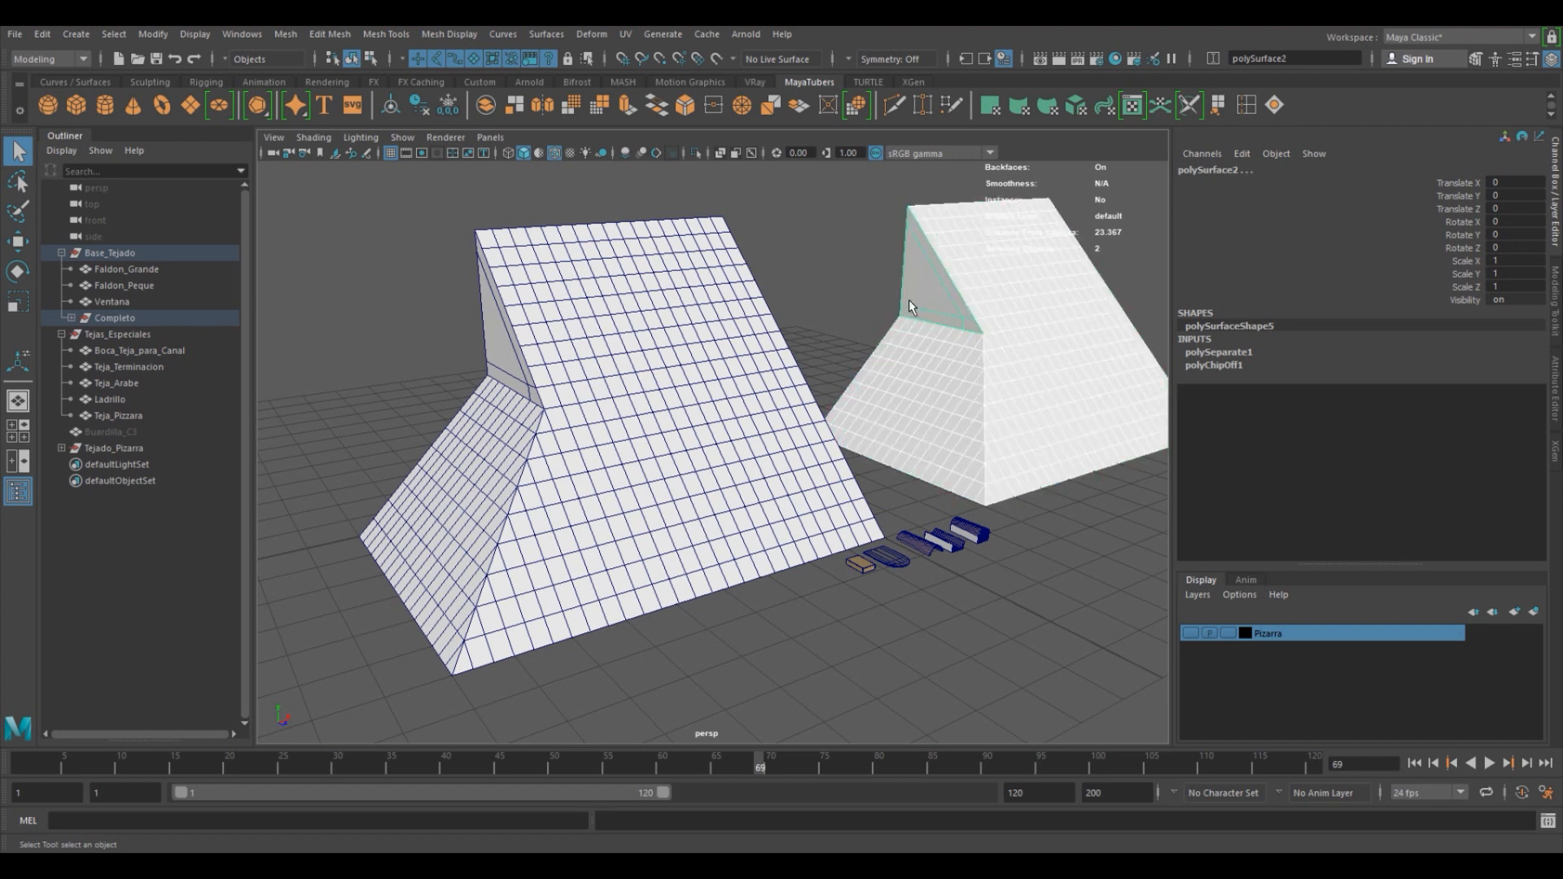
pyautogui.press('Delete')
# Display the face centers of the large roof slope Faldon_Grande.
pyautogui.click(698, 376)
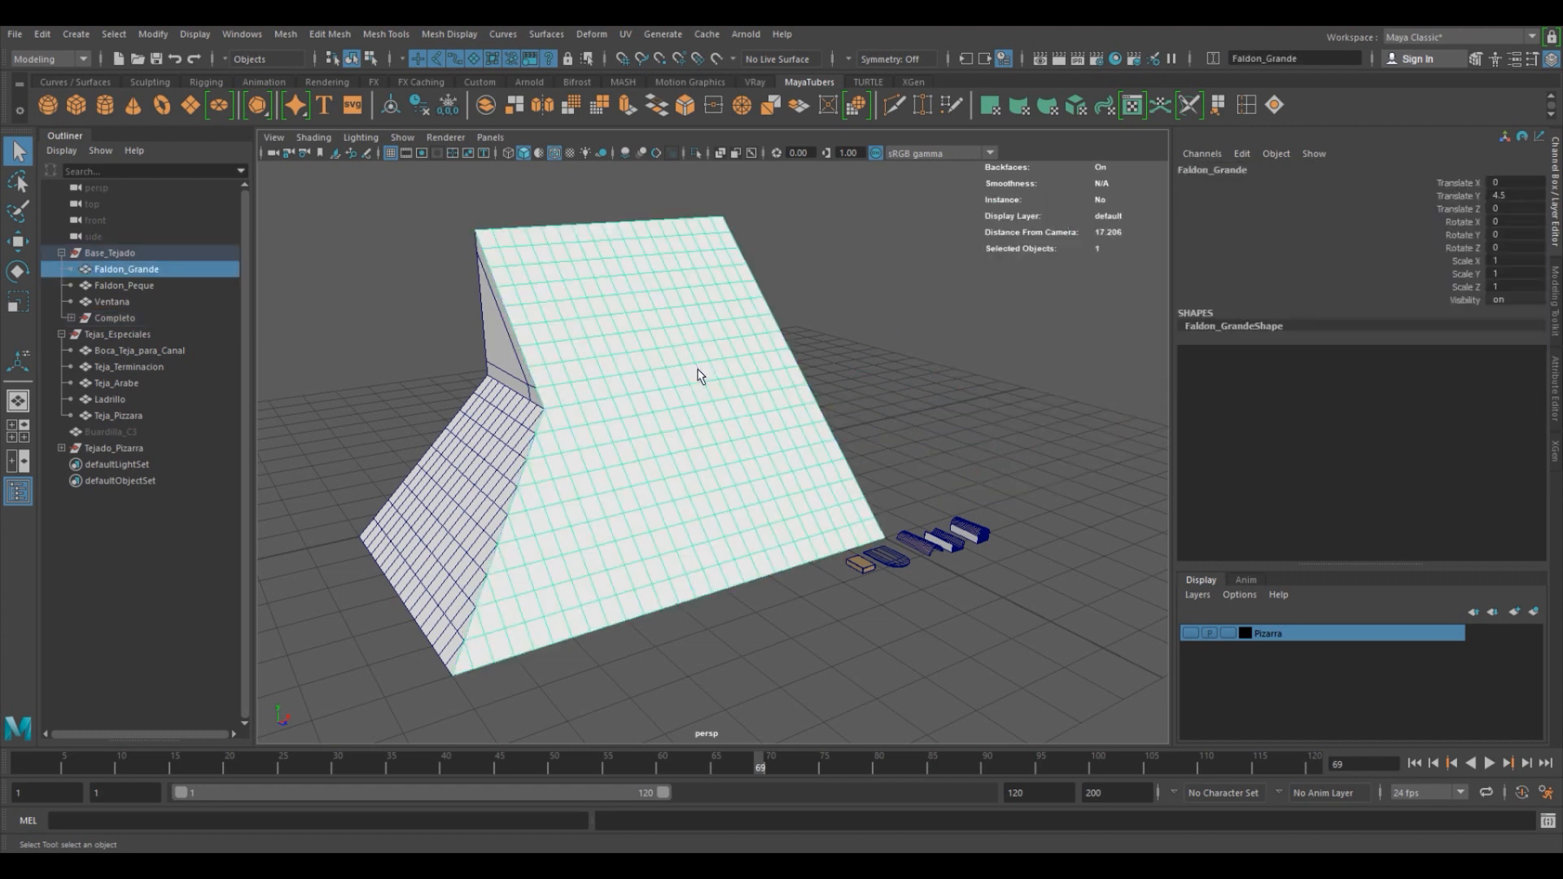
pyautogui.click(500, 442)
pyautogui.click(514, 359)
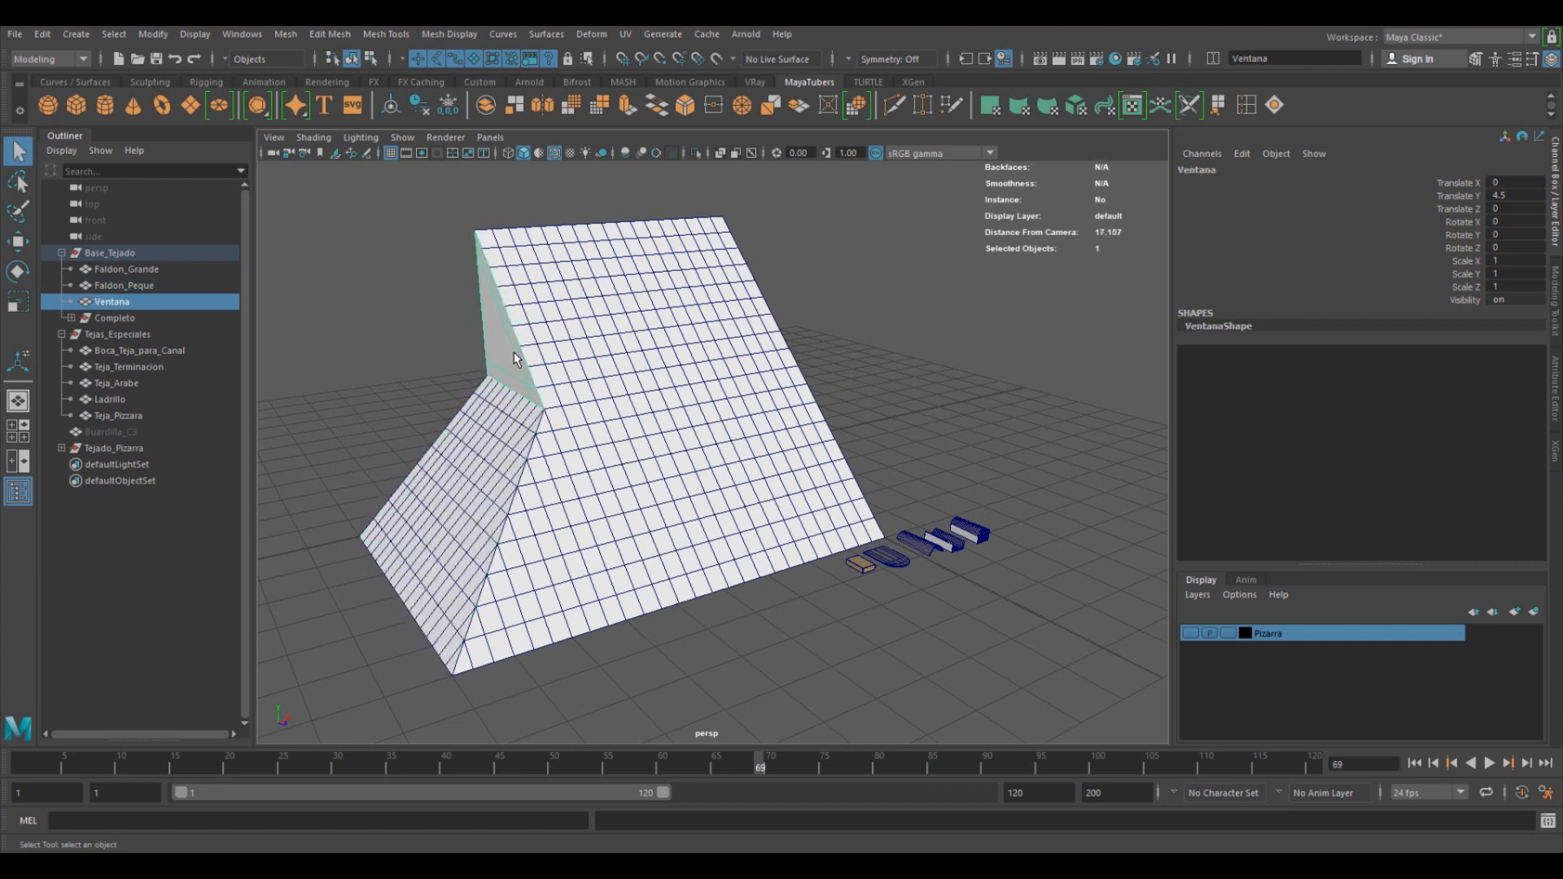
pyautogui.keyDown('alt'); pyautogui.moveTo(740, 514); pyautogui.dragTo(647, 484); pyautogui.keyUp('alt')
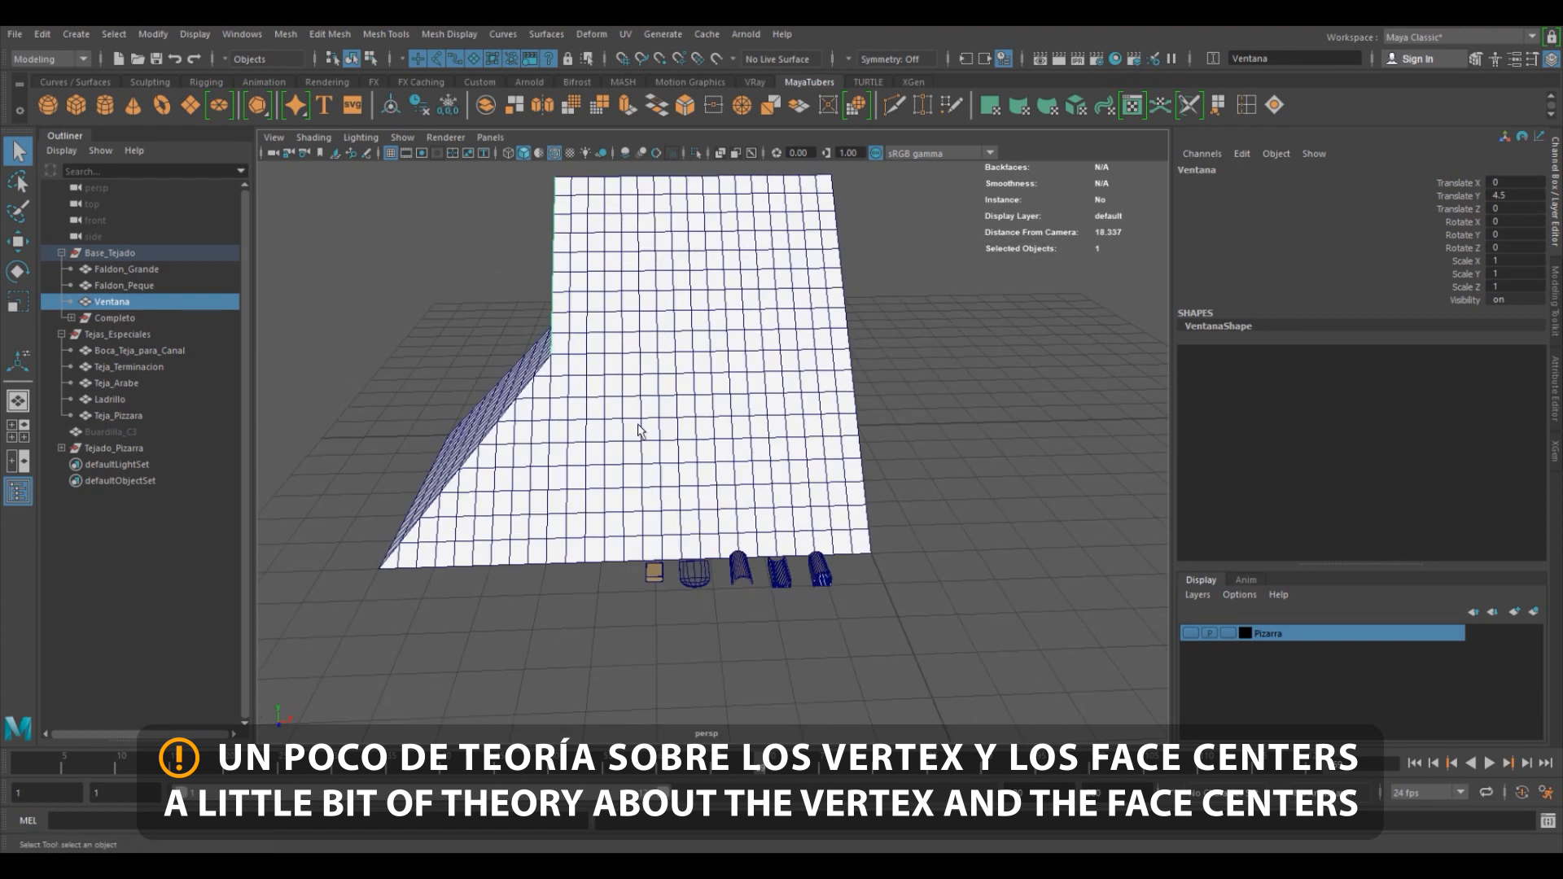
pyautogui.moveTo(674, 382); pyautogui.dragTo(639, 368, button='right')
pyautogui.click(920, 419)
pyautogui.click(371, 59)
pyautogui.click(352, 60)
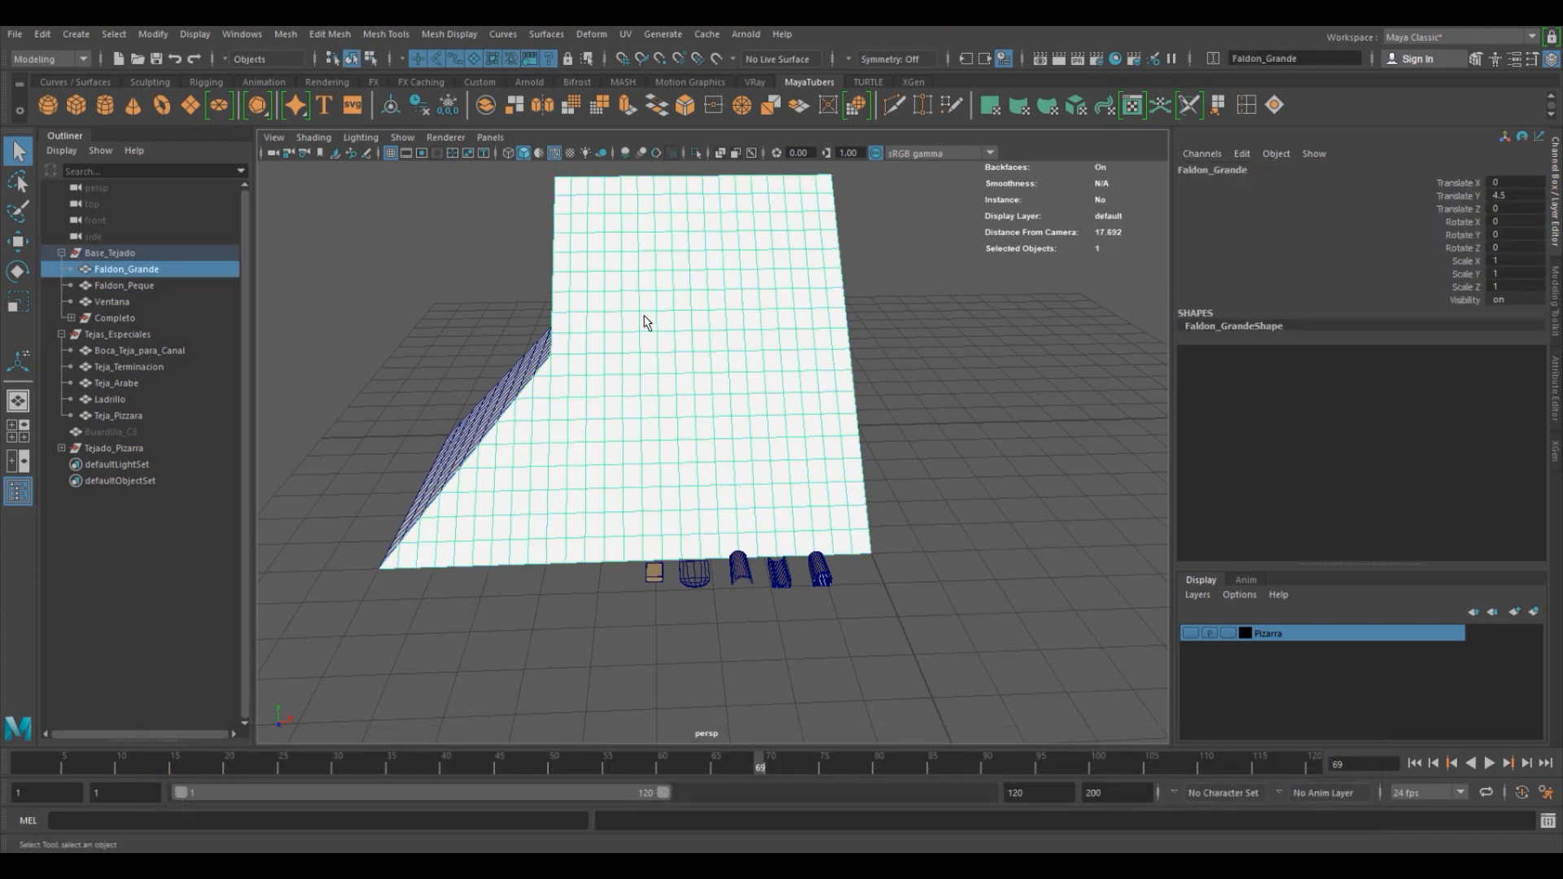
pyautogui.keyDown('shift'); pyautogui.moveTo(646, 322); pyautogui.dragTo(848, 816, button='right'); pyautogui.keyUp('shift')
# Examine how the face centers sit within the faces along the slanted edge and across the large roof slope.
pyautogui.keyDown('alt'); pyautogui.moveTo(676, 455); pyautogui.dragTo(928, 604, button='right'); pyautogui.keyUp('alt')
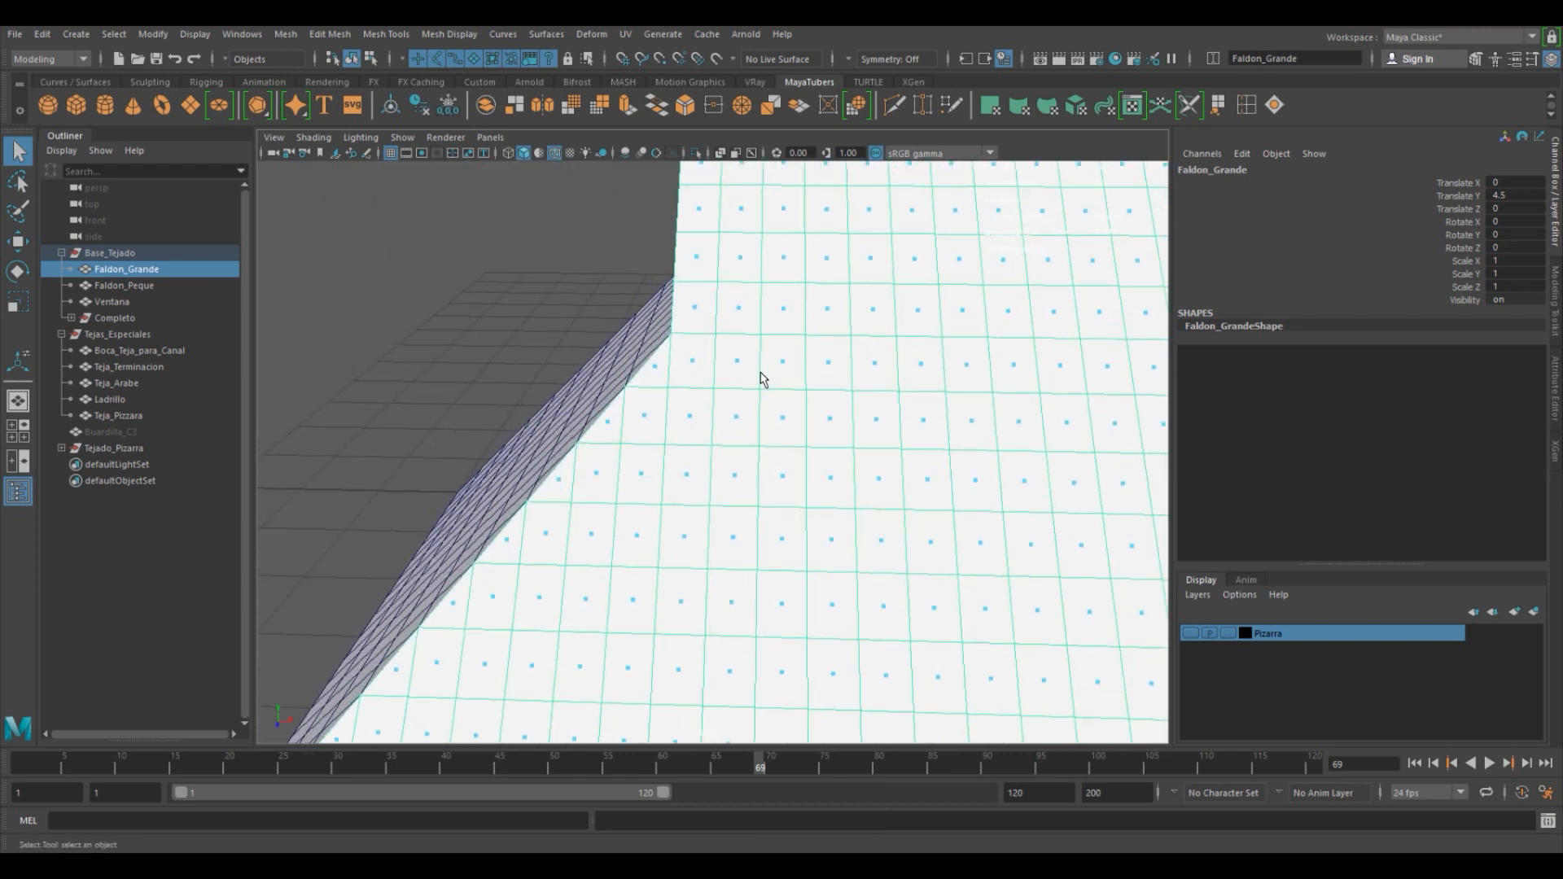
pyautogui.keyDown('alt'); pyautogui.moveTo(698, 370); pyautogui.dragTo(746, 359, button='right'); pyautogui.keyUp('alt')
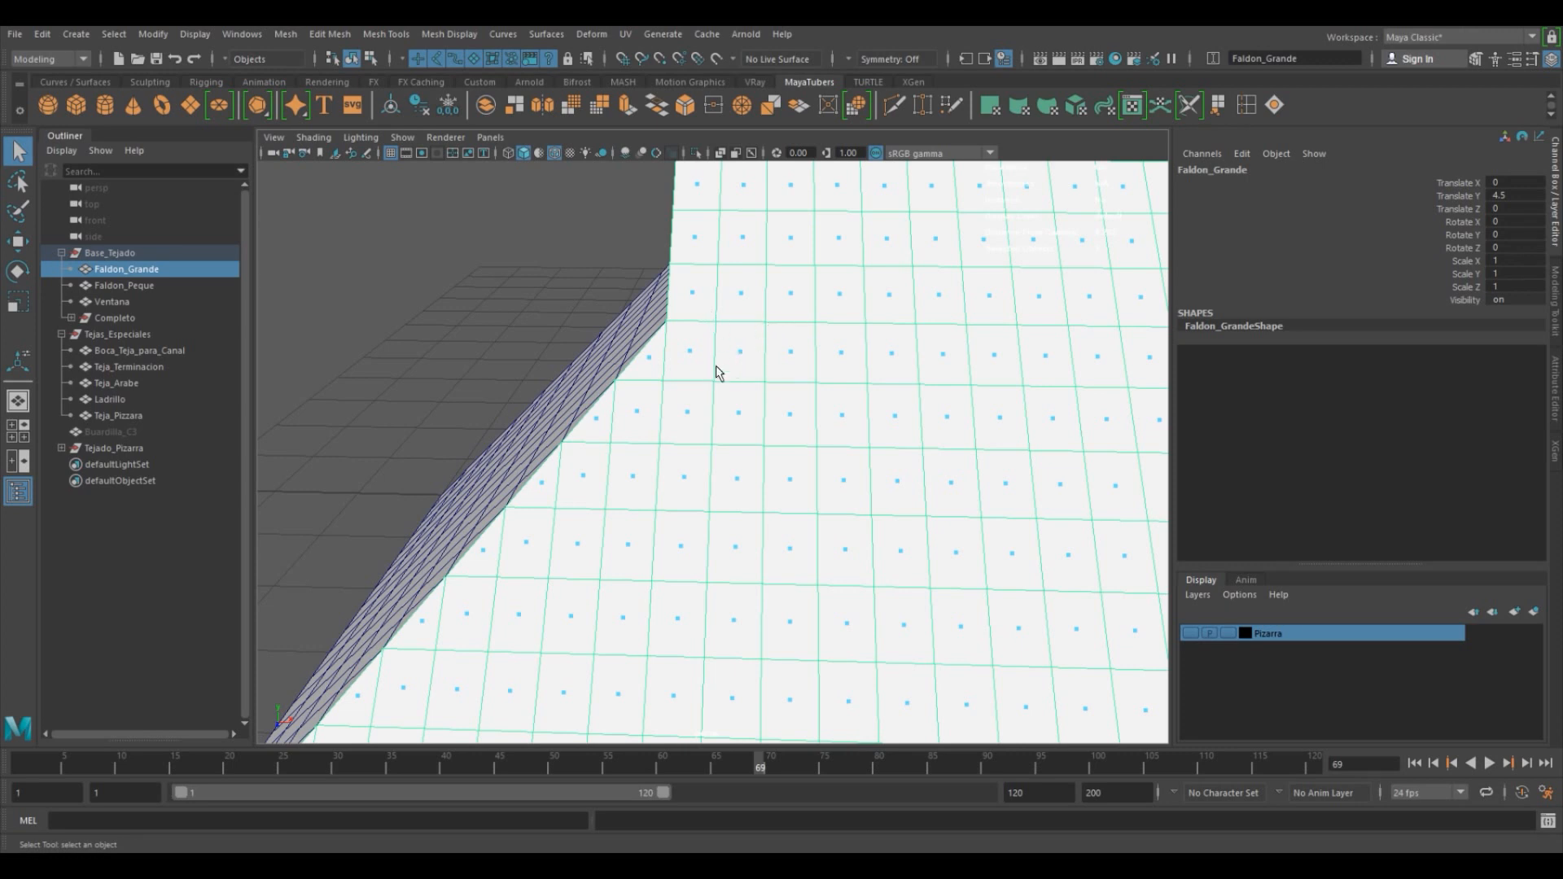
pyautogui.keyDown('alt'); pyautogui.moveTo(677, 366); pyautogui.dragTo(763, 368, button='right'); pyautogui.keyUp('alt')
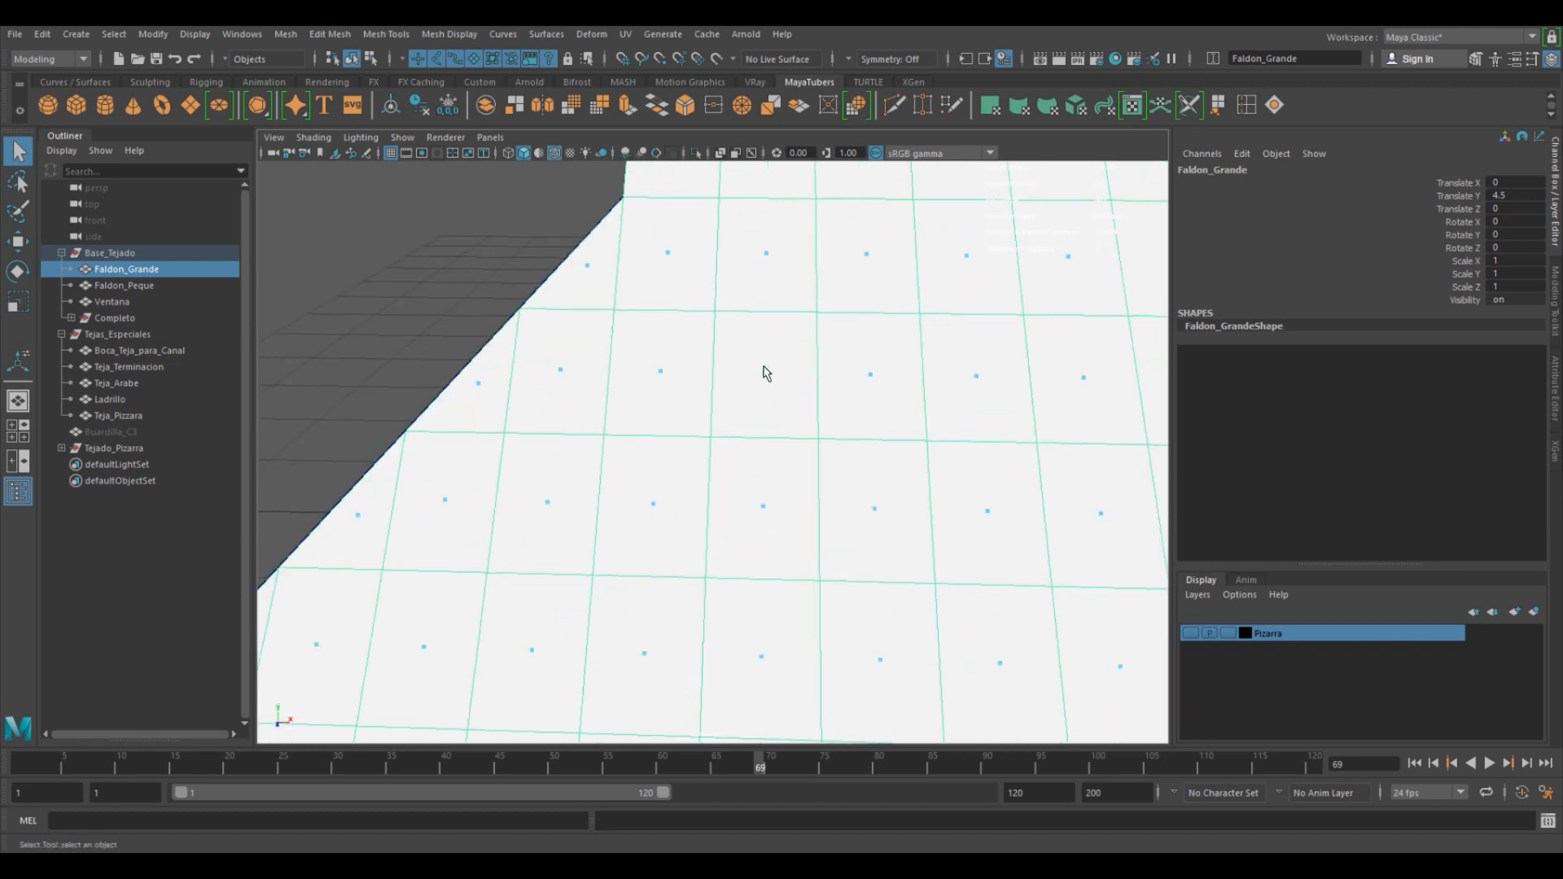
pyautogui.keyDown('alt'); pyautogui.moveTo(763, 368); pyautogui.dragTo(831, 412, button='middle'); pyautogui.keyUp('alt')
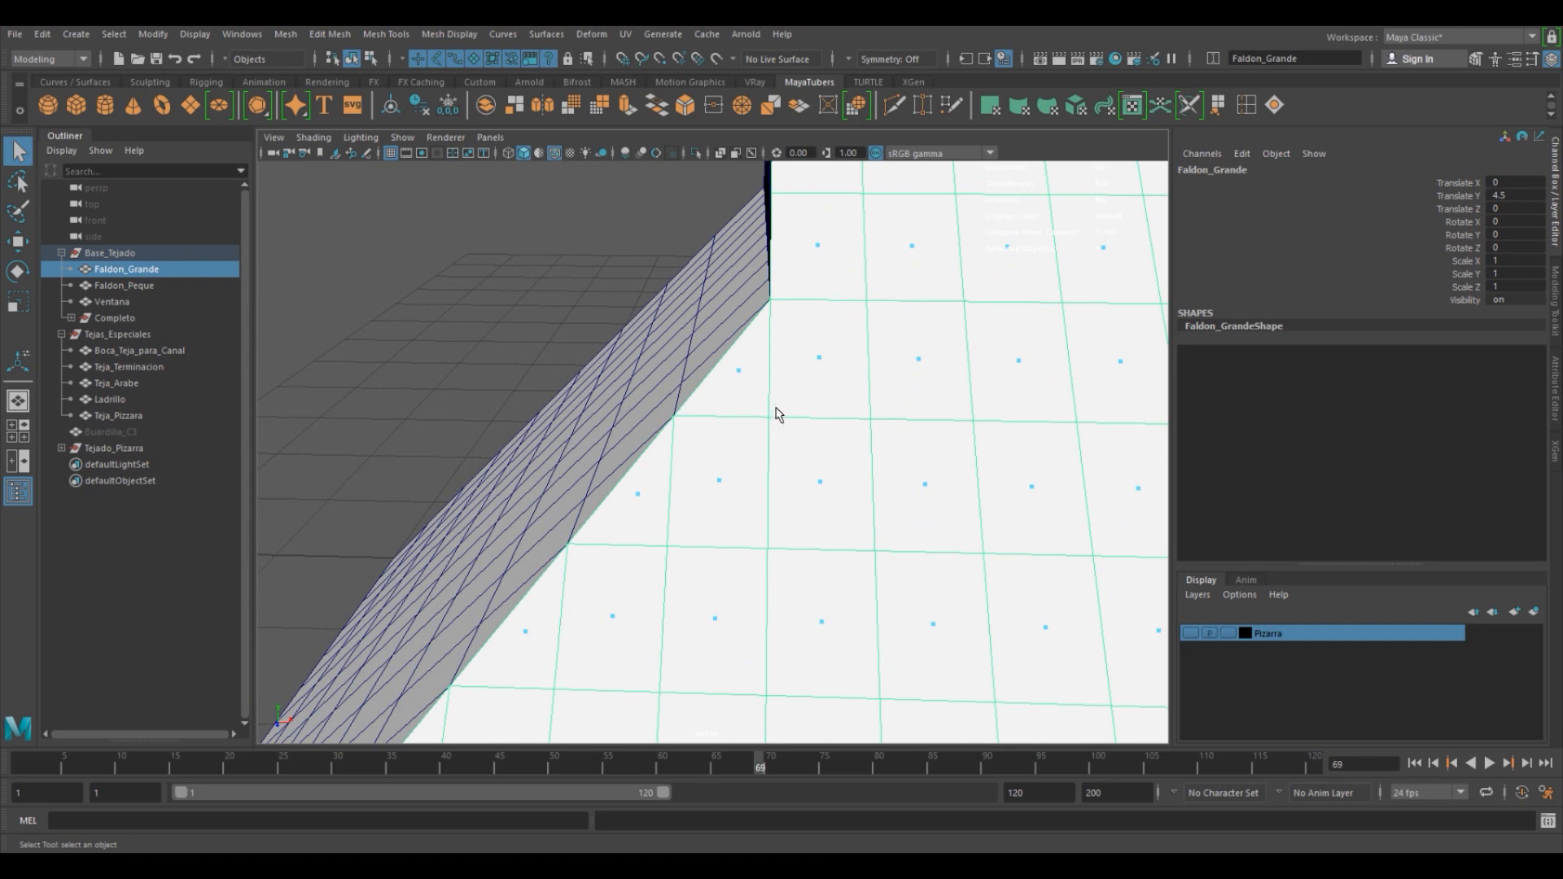
pyautogui.scroll(-2, 773, 411)
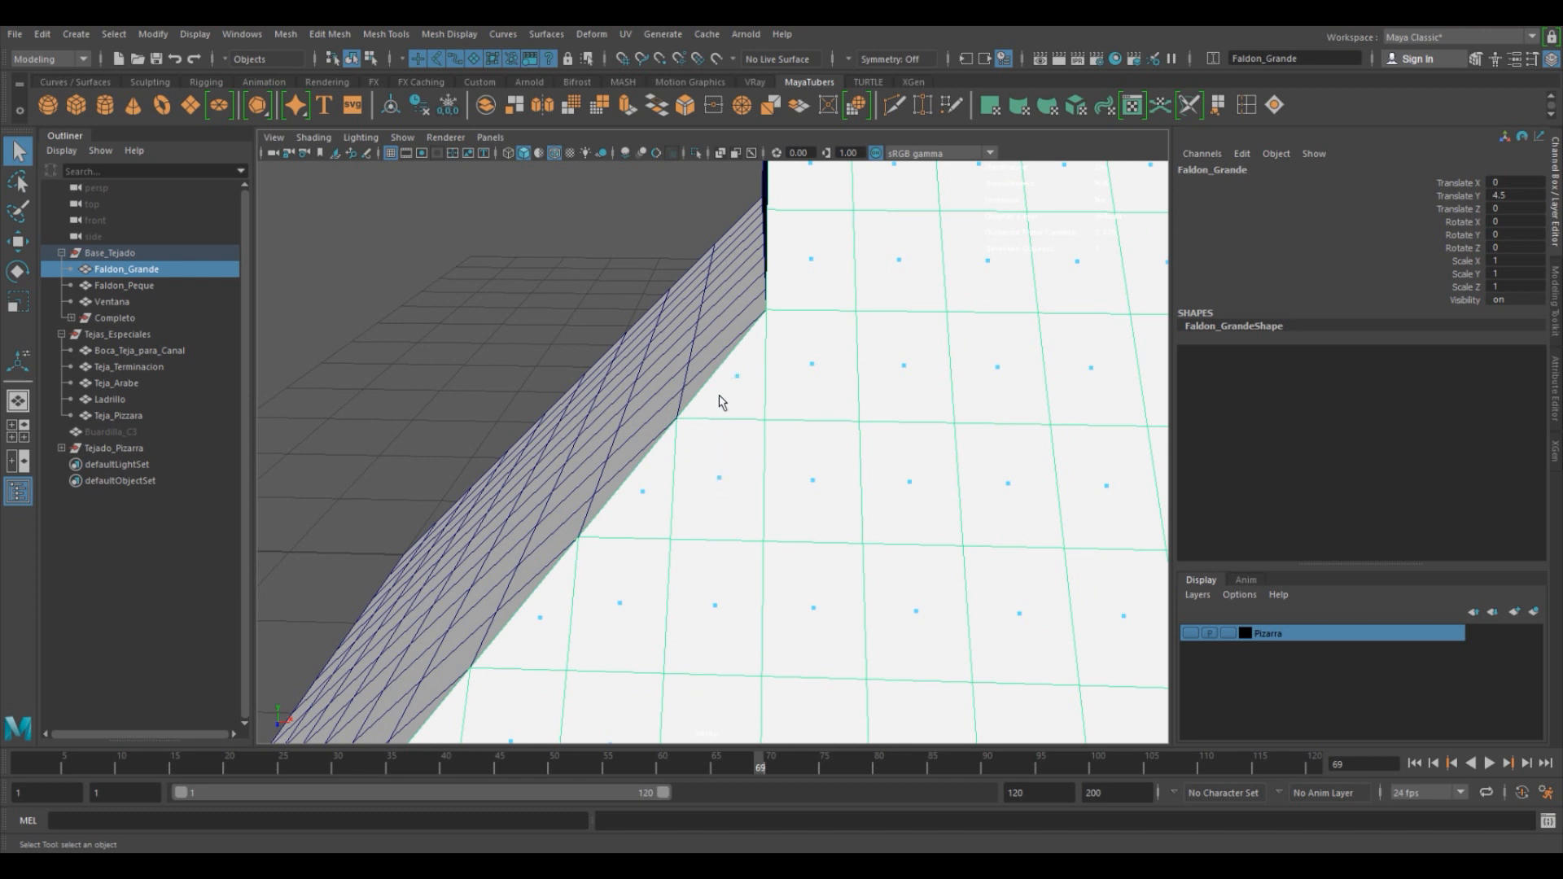
pyautogui.keyDown('alt'); pyautogui.moveTo(720, 337); pyautogui.dragTo(773, 351, button='middle'); pyautogui.keyUp('alt')
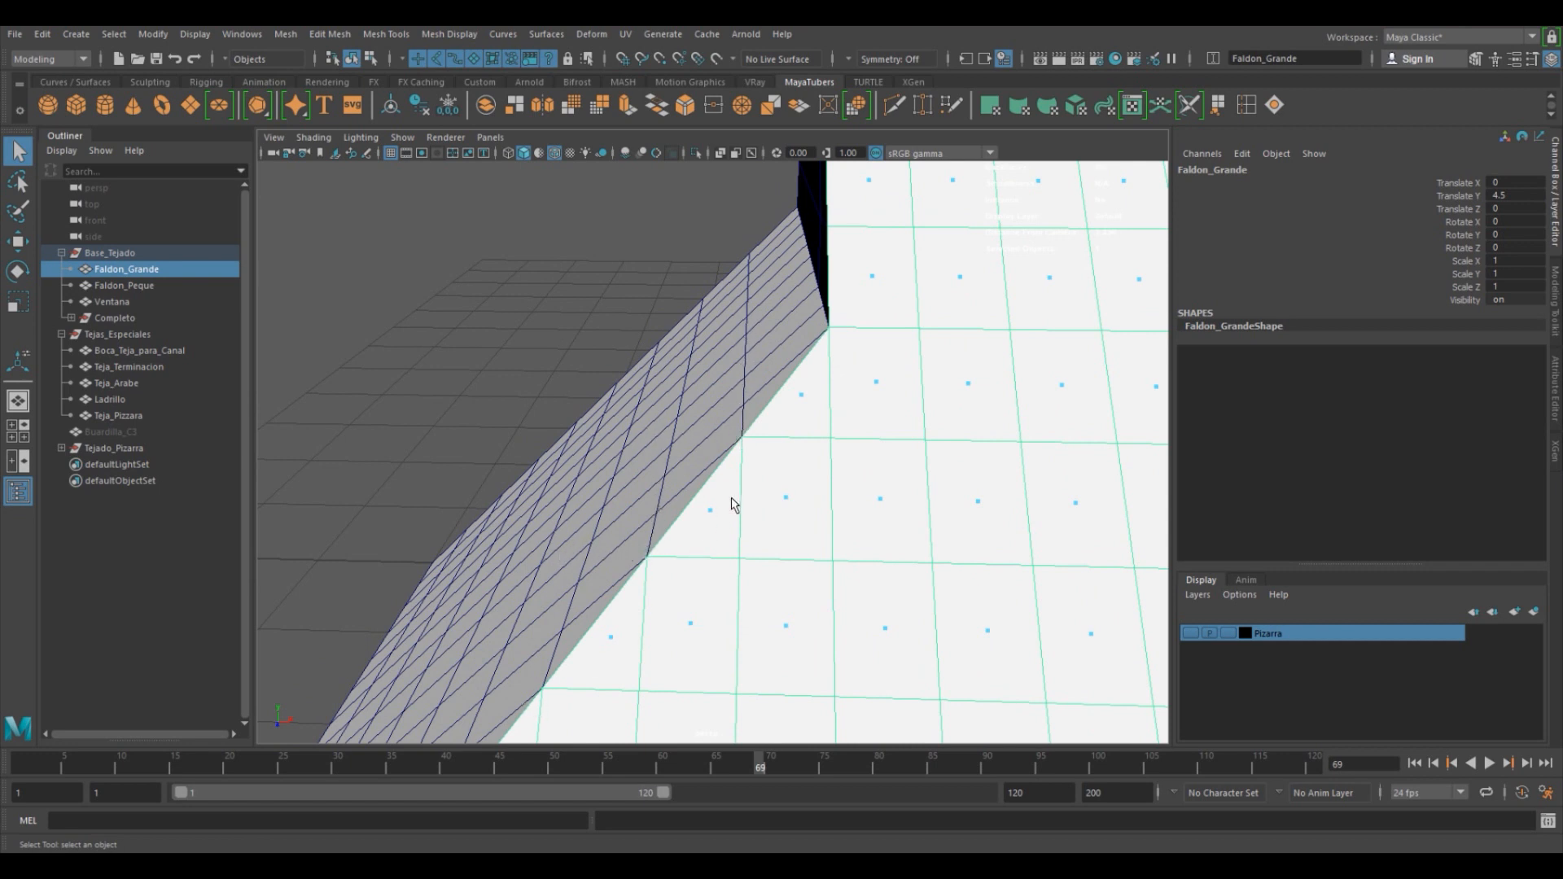
pyautogui.keyDown('alt'); pyautogui.moveTo(733, 505); pyautogui.dragTo(673, 470, button='middle'); pyautogui.keyUp('alt')
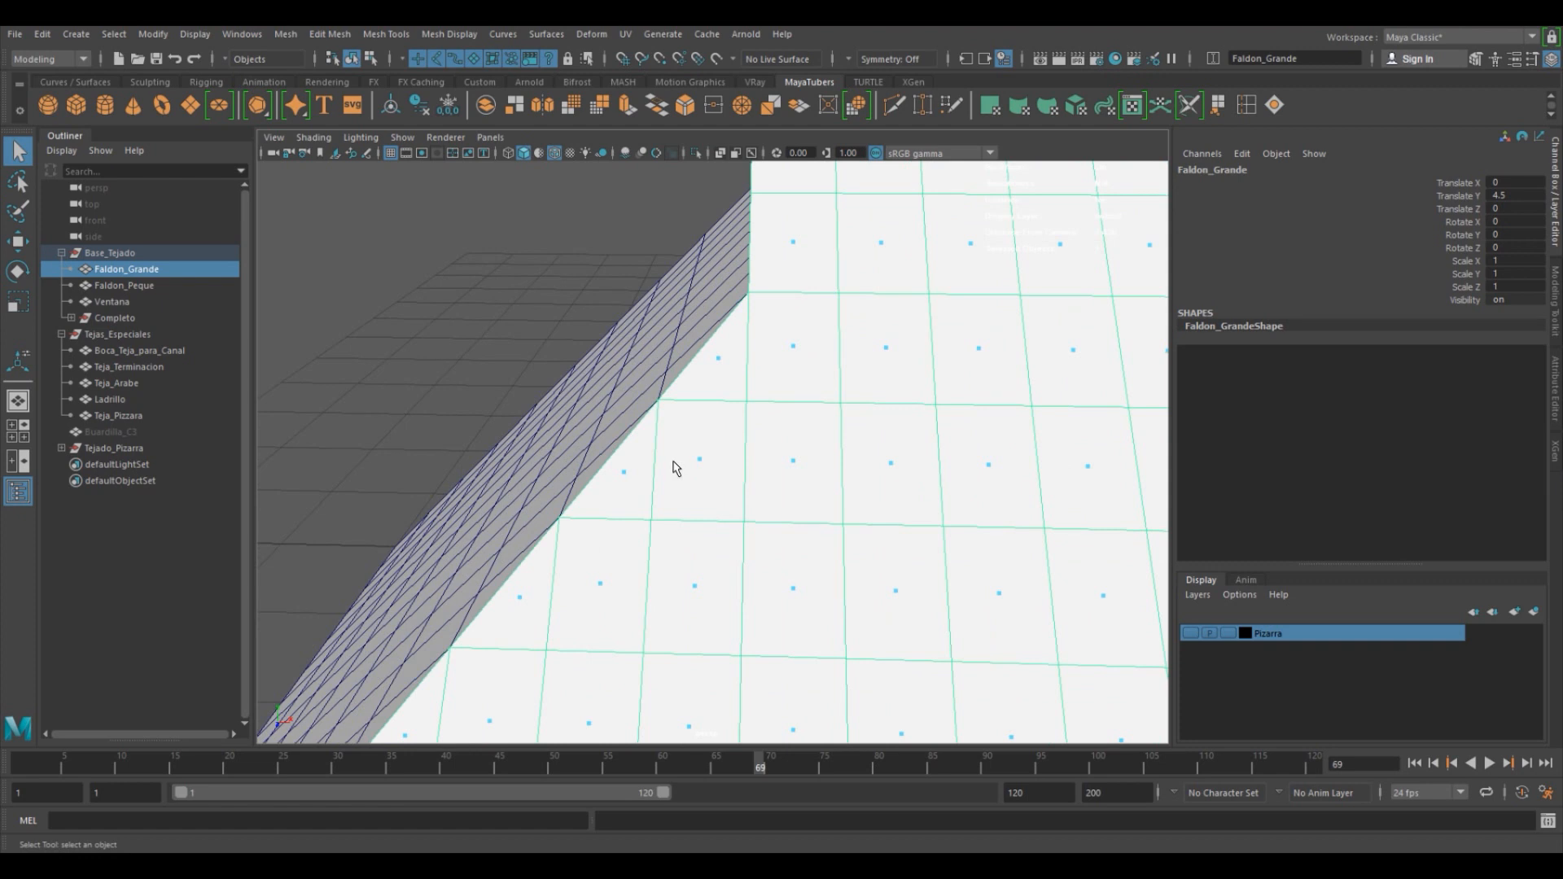
pyautogui.scroll(-3, 794, 423)
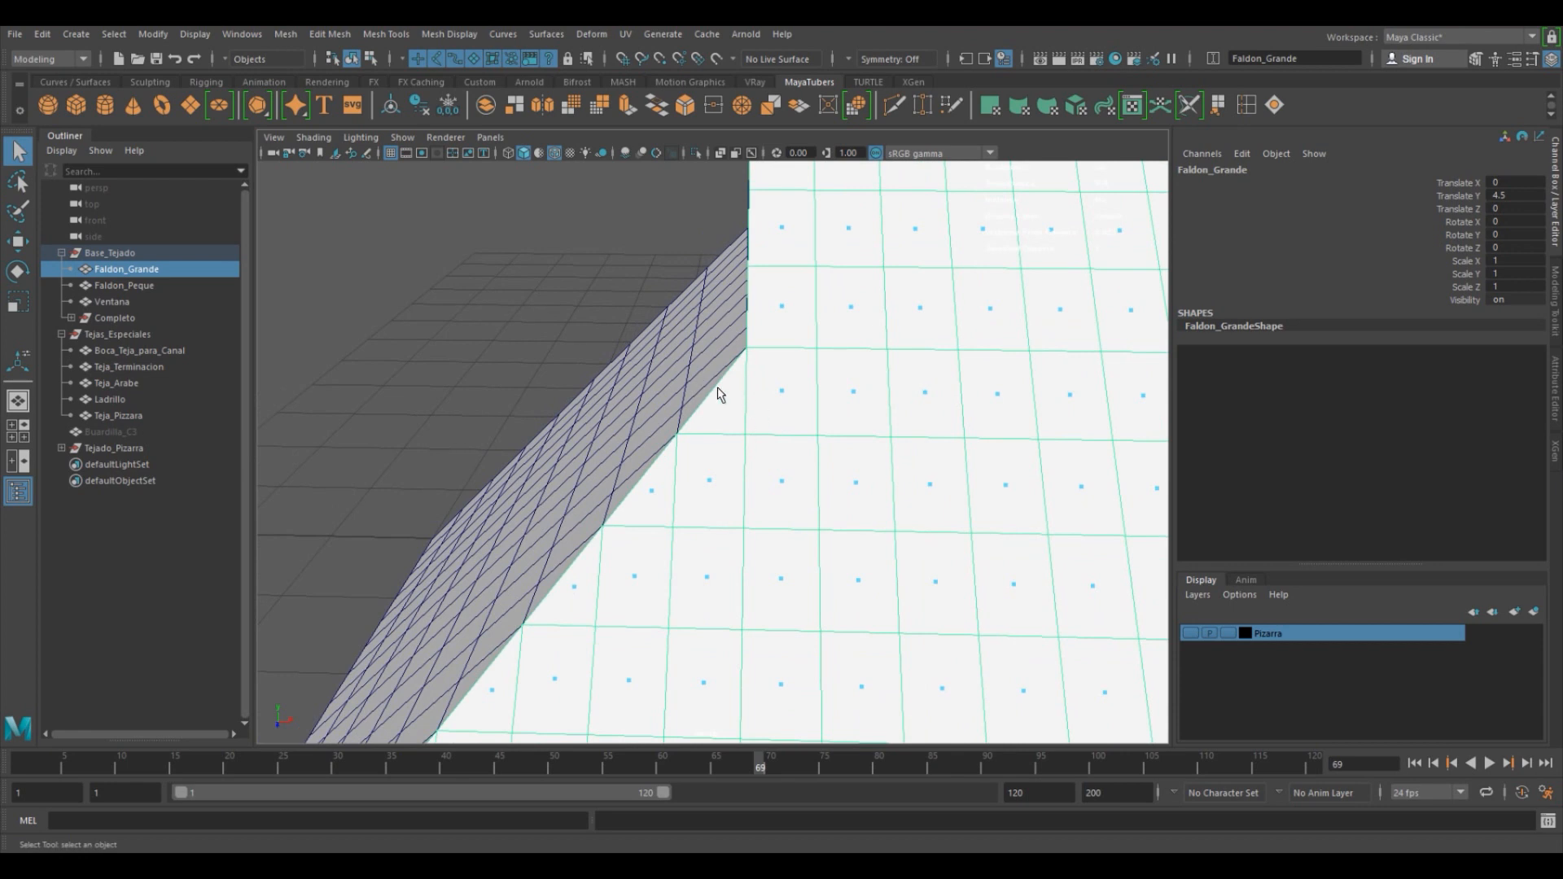
pyautogui.scroll(-5, 785, 432)
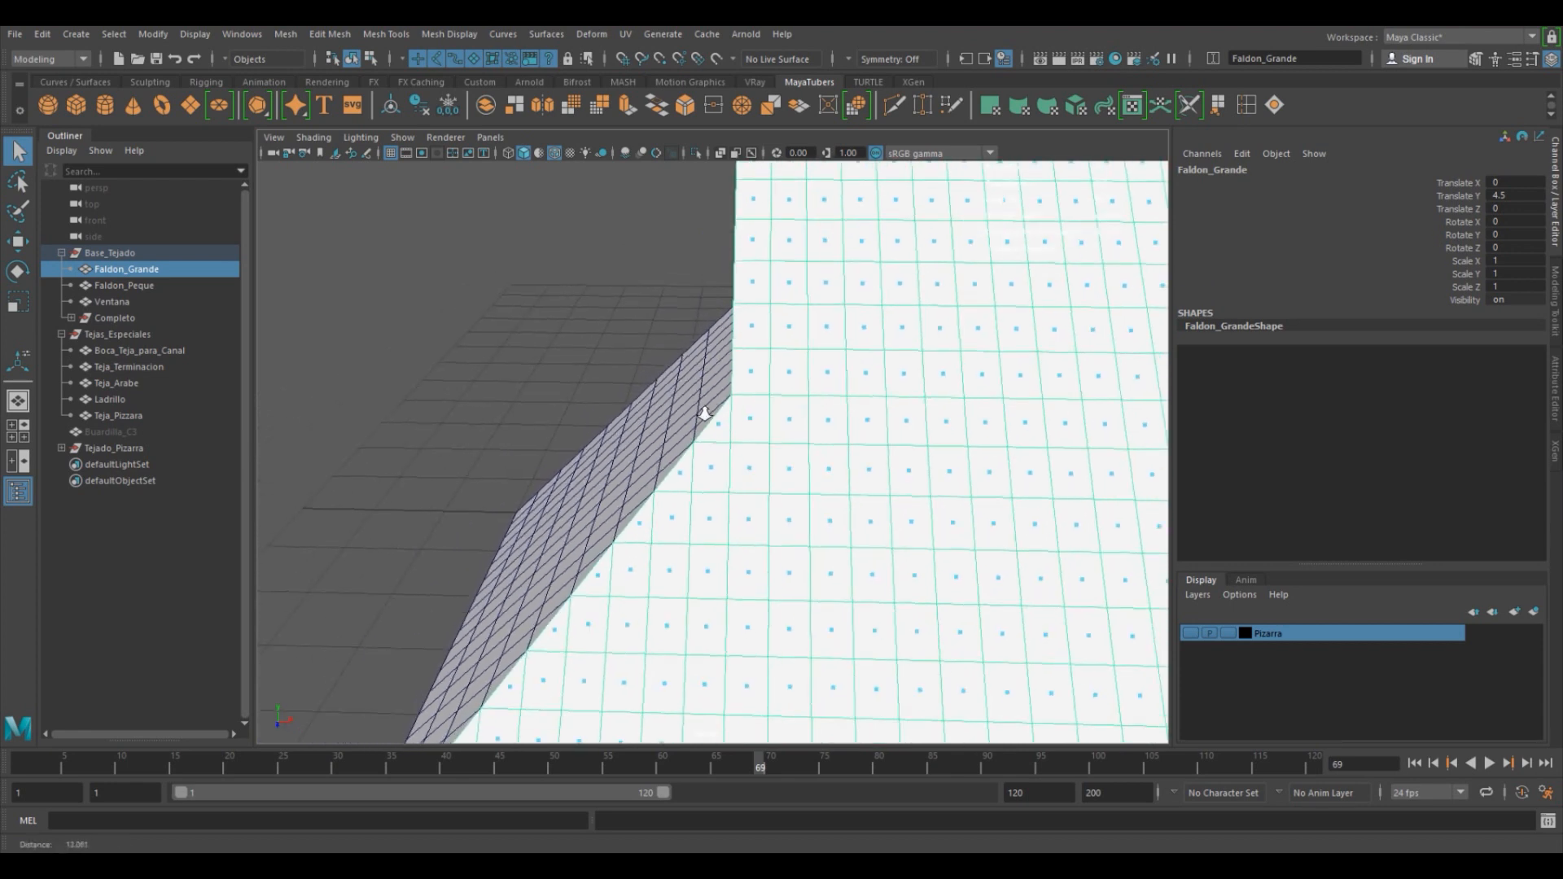
pyautogui.scroll(-2, 811, 413)
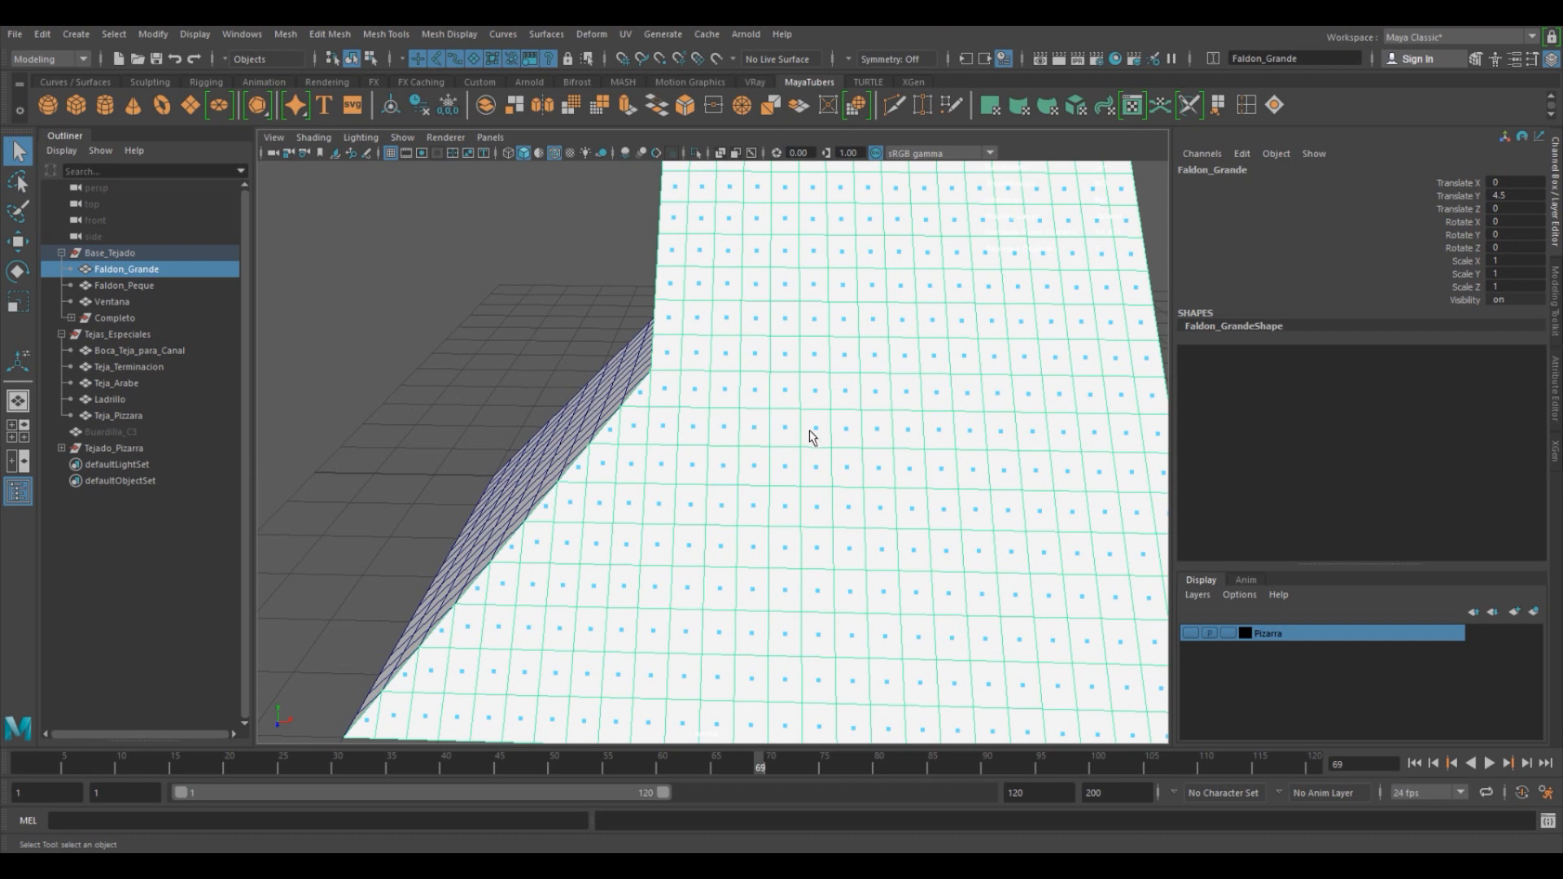
pyautogui.scroll(-5, 782, 408)
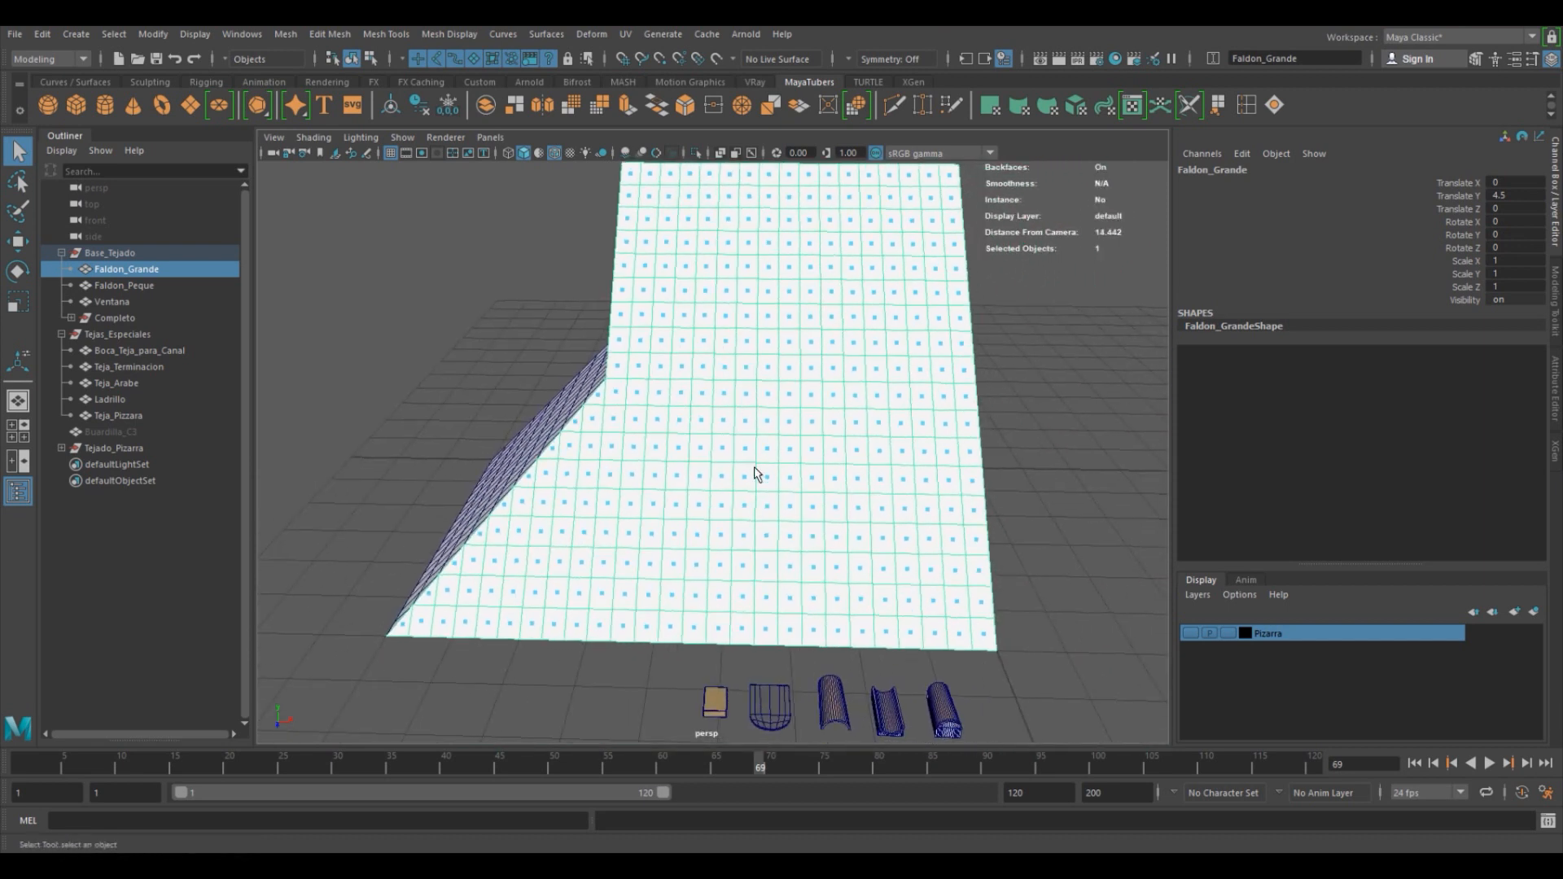
pyautogui.keyDown('alt'); pyautogui.moveTo(755, 475); pyautogui.dragTo(762, 462); pyautogui.keyUp('alt')
# Try snapping the Ladrillo brick onto a point of the large roof slope and undo the move.
pyautogui.click(774, 616)
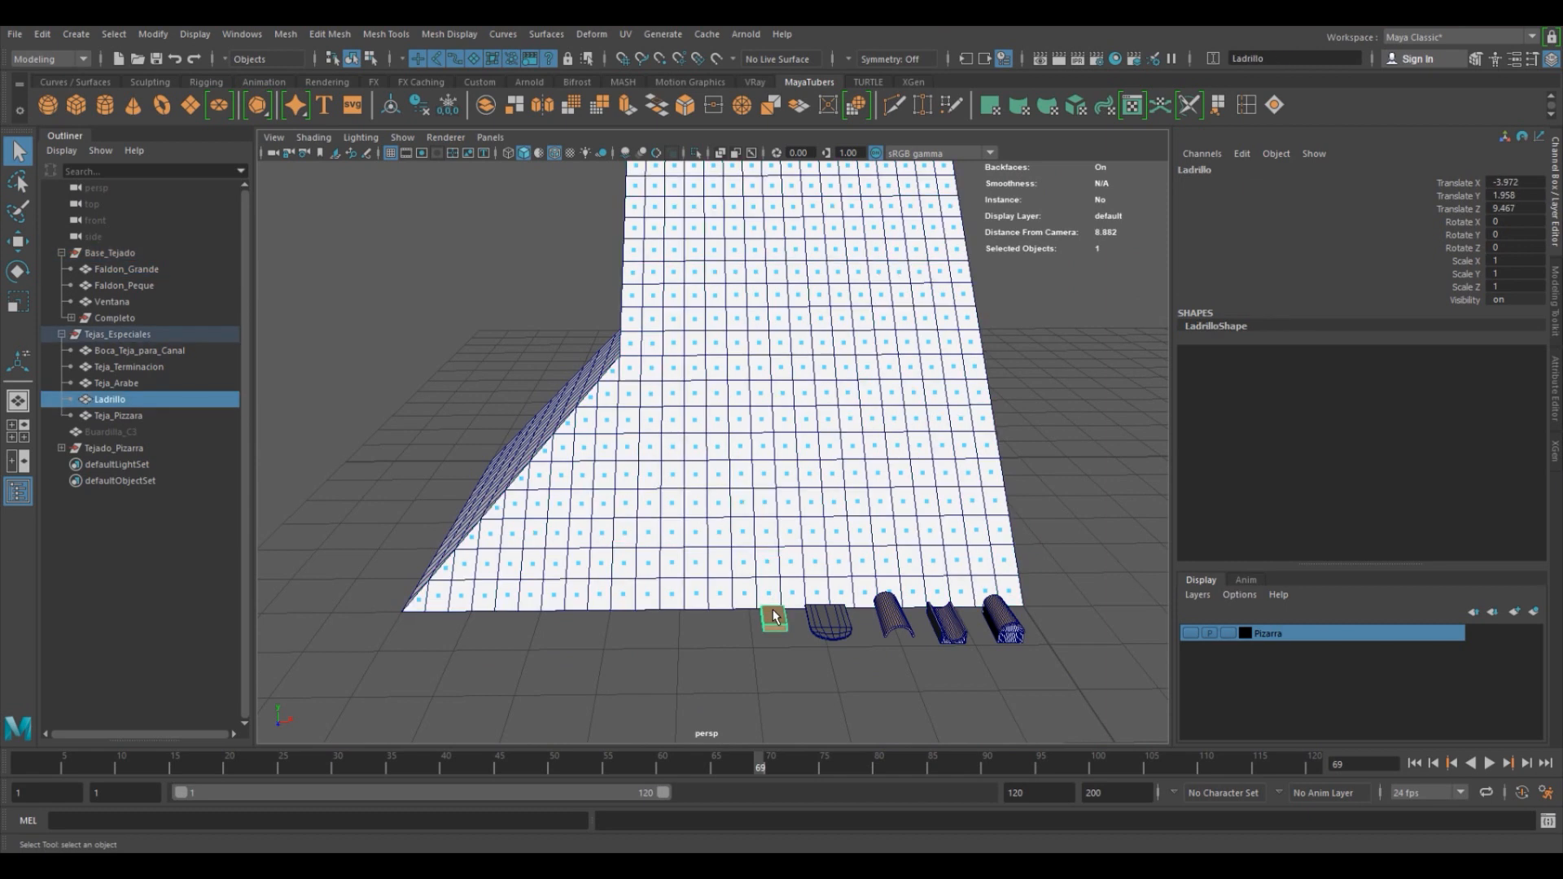
pyautogui.press('w')
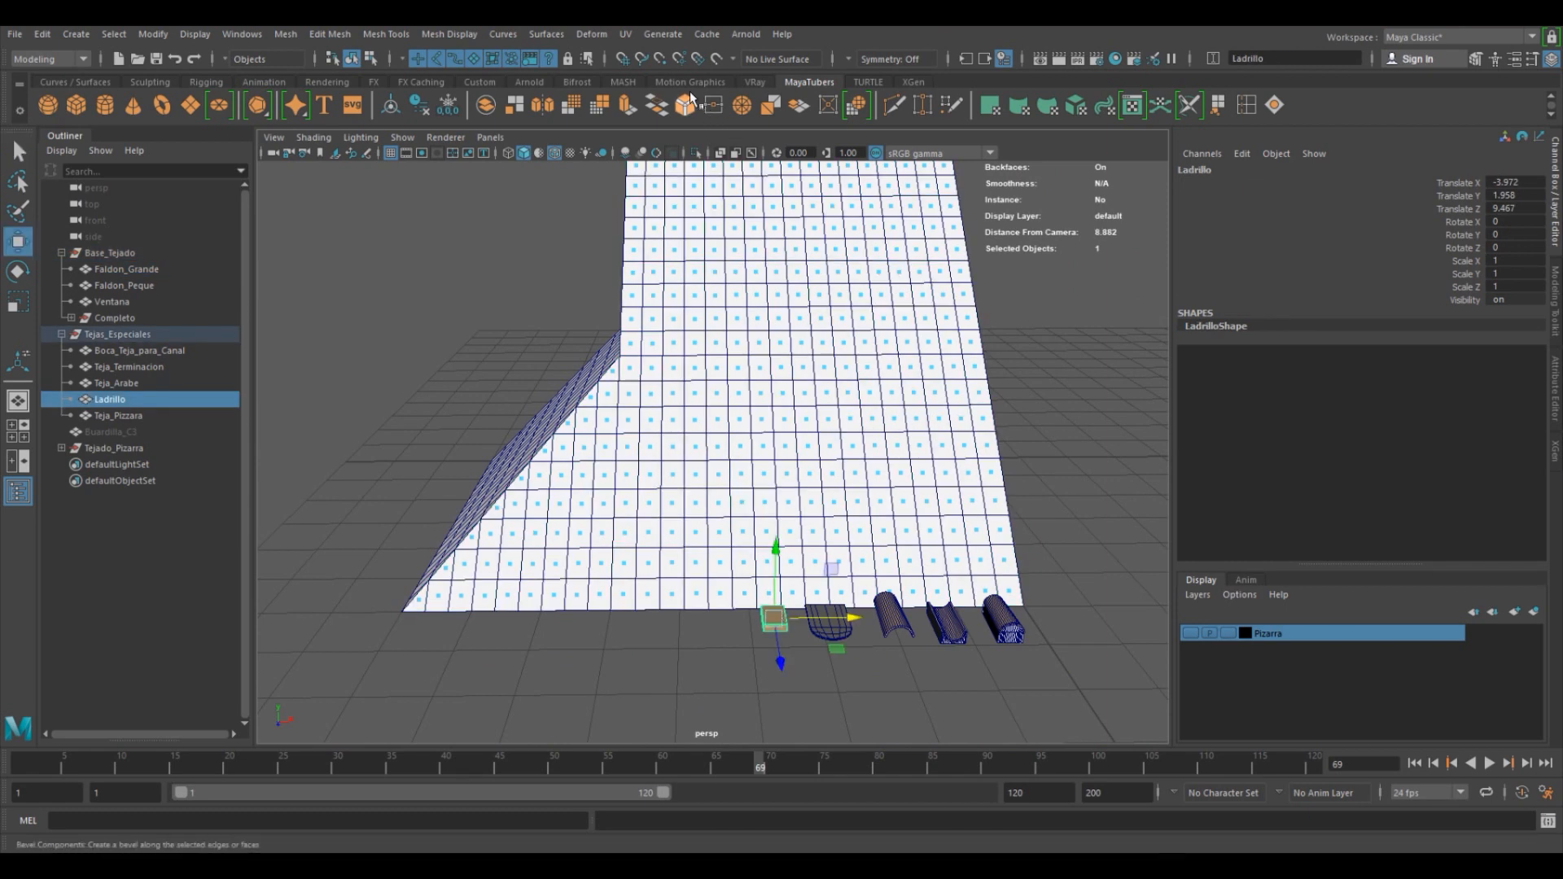
pyautogui.moveTo(775, 614); pyautogui.dragTo(780, 496)
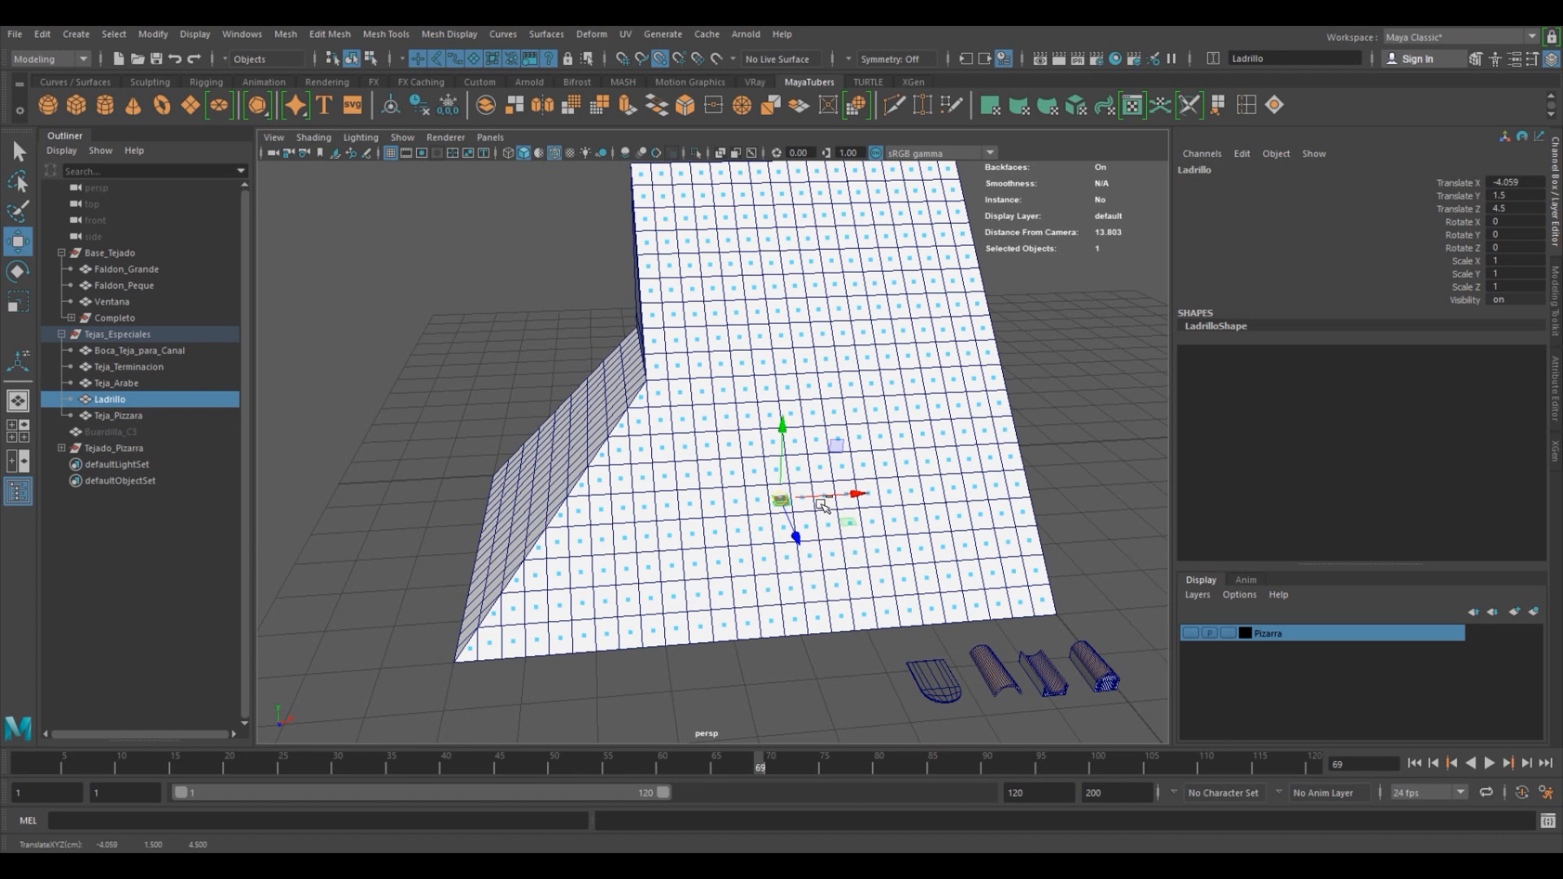
pyautogui.hotkey('ctrl', 'z')
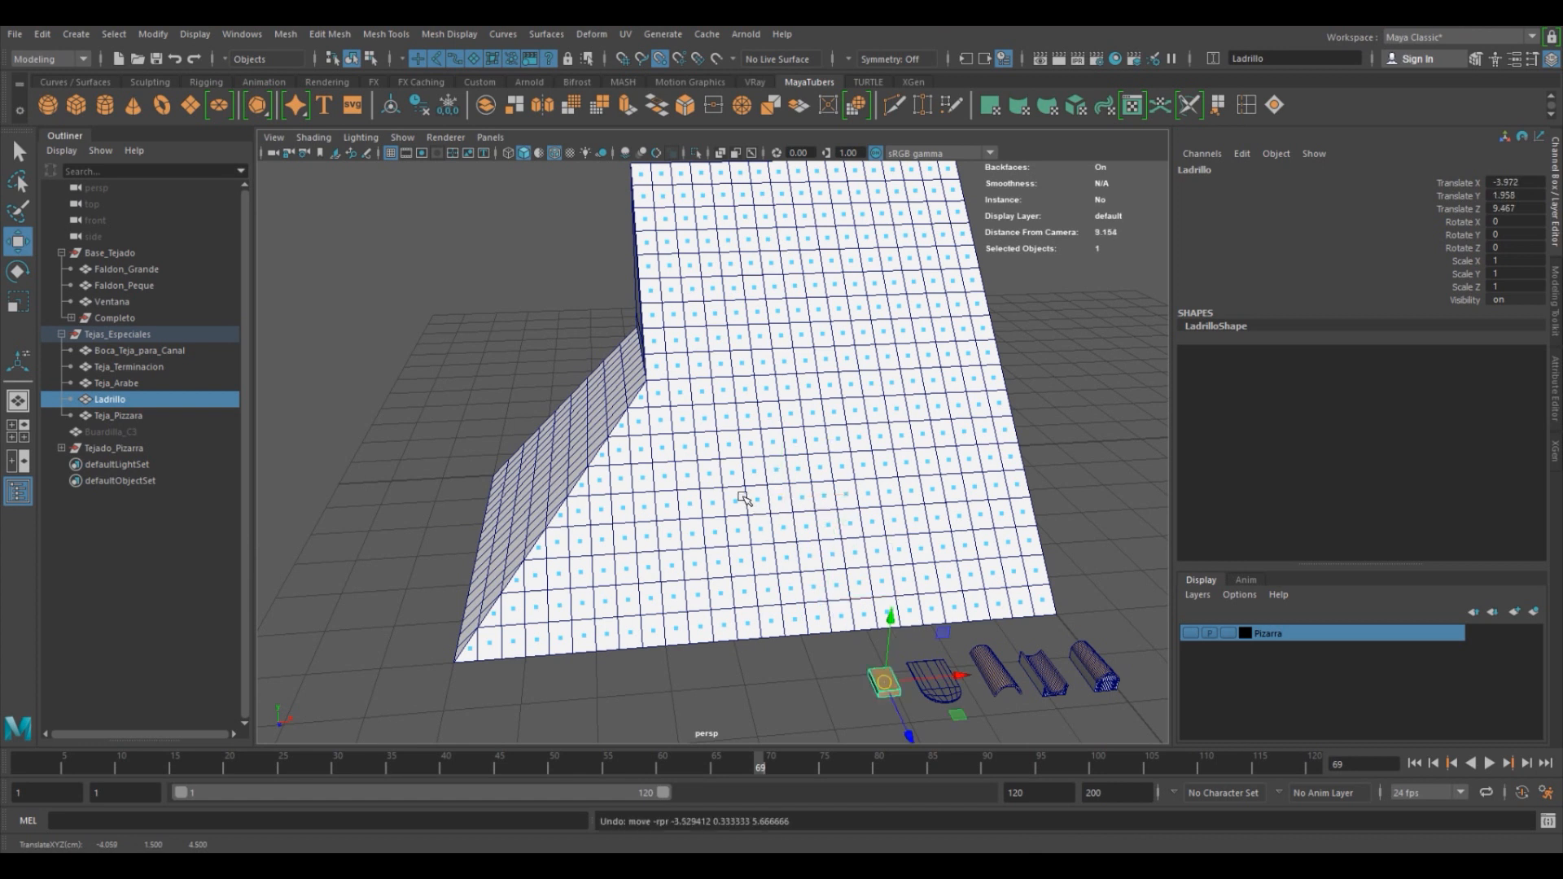
# Hide the face centers of the large roof slope and deselect everything.
pyautogui.keyDown('alt'); pyautogui.moveTo(780, 425); pyautogui.dragTo(755, 440); pyautogui.keyUp('alt')
pyautogui.click(784, 485)
pyautogui.keyDown('shift'); pyautogui.moveTo(779, 461); pyautogui.dragTo(928, 817, button='right'); pyautogui.keyUp('shift')
pyautogui.keyDown('alt'); pyautogui.moveTo(727, 467); pyautogui.dragTo(763, 472); pyautogui.keyUp('alt')
pyautogui.click(1036, 380)
pyautogui.keyDown('alt'); pyautogui.moveTo(986, 421); pyautogui.dragTo(887, 412, button='right'); pyautogui.keyUp('alt')
pyautogui.keyDown('alt'); pyautogui.moveTo(857, 417); pyautogui.dragTo(863, 419); pyautogui.keyUp('alt')
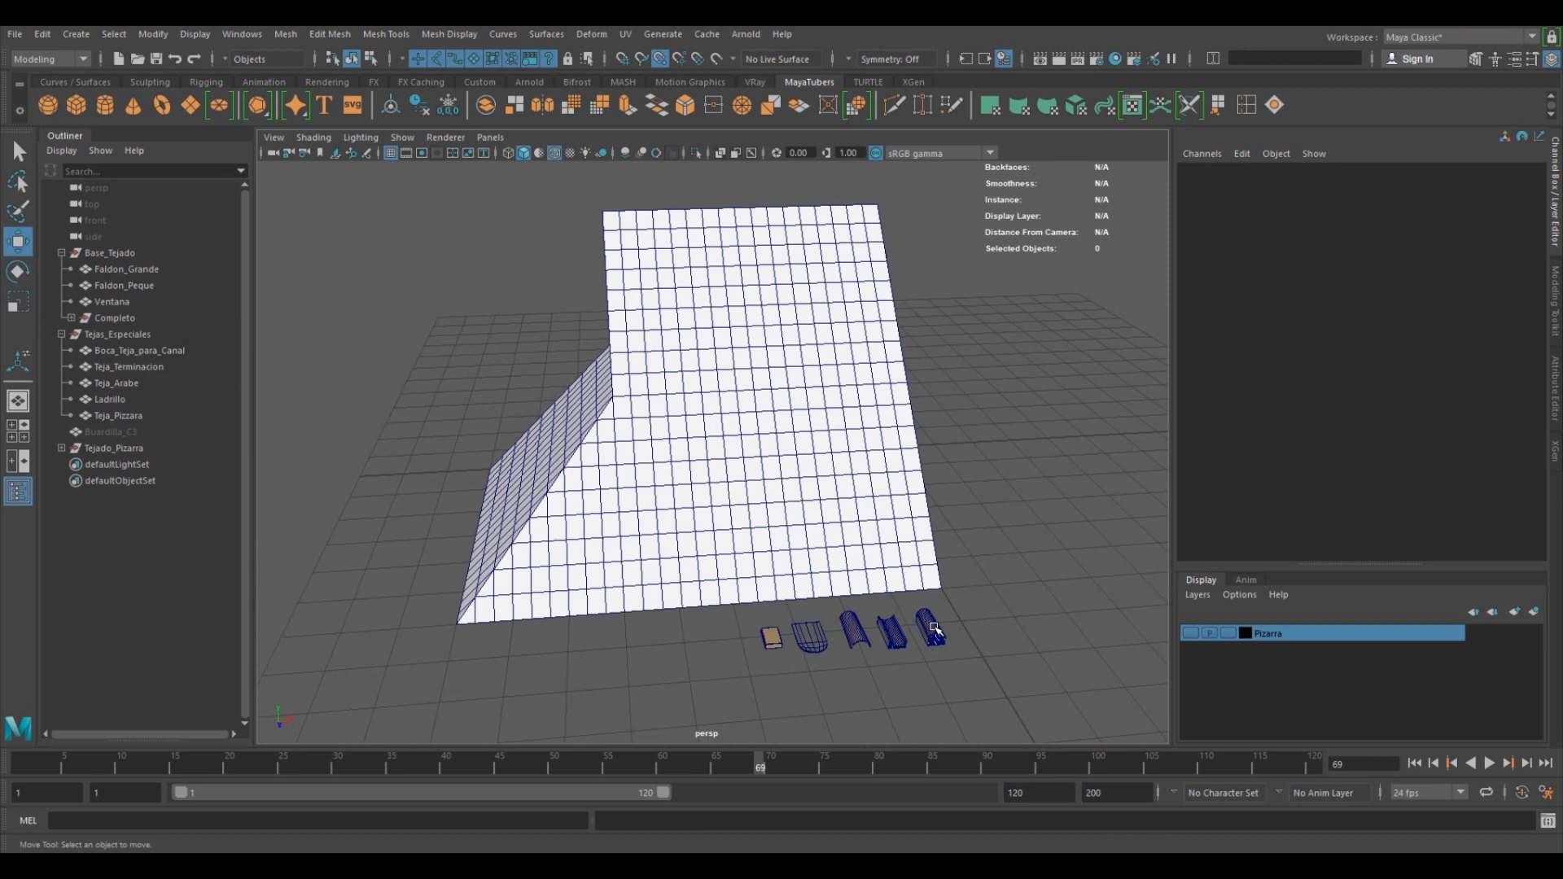
# Create a MASH network from the Teja_Terminacion tile using the MASH Editor.
pyautogui.click(890, 633)
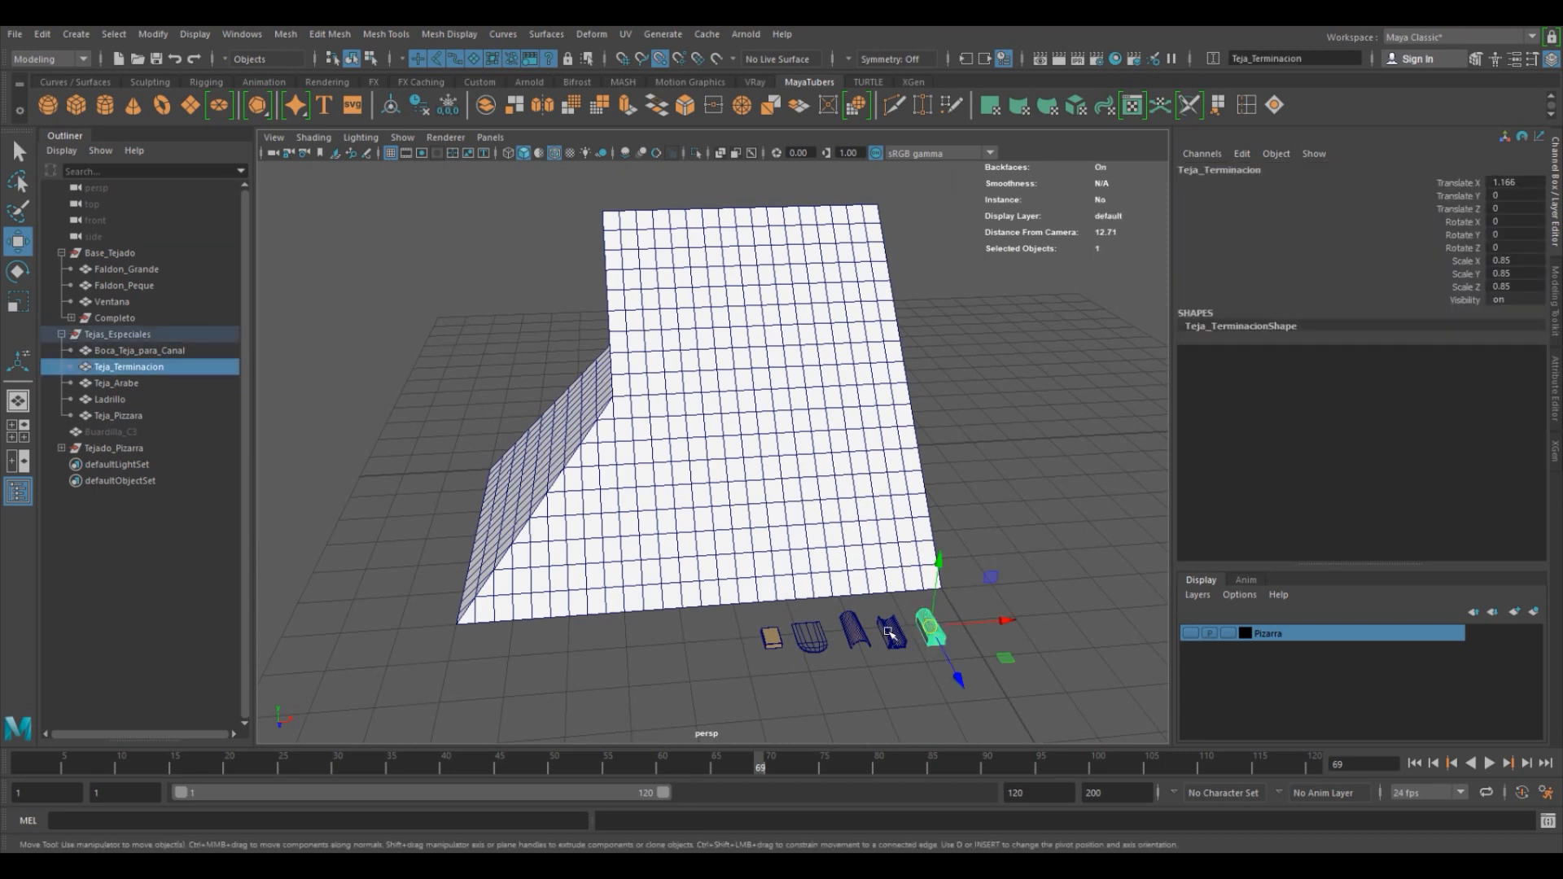
pyautogui.click(810, 633)
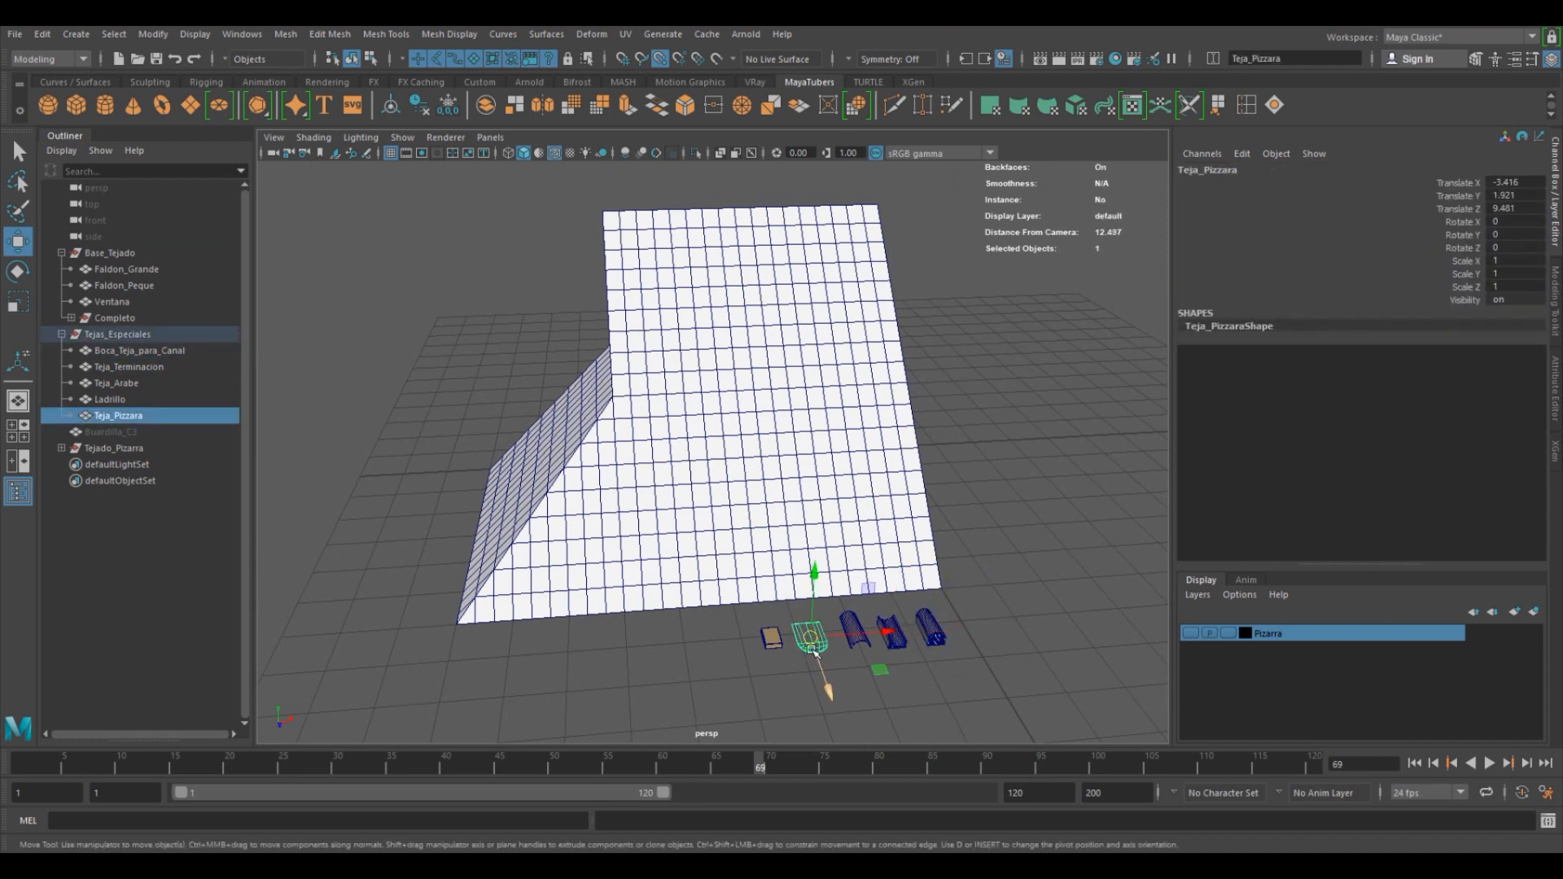
pyautogui.scroll(4, 806, 643)
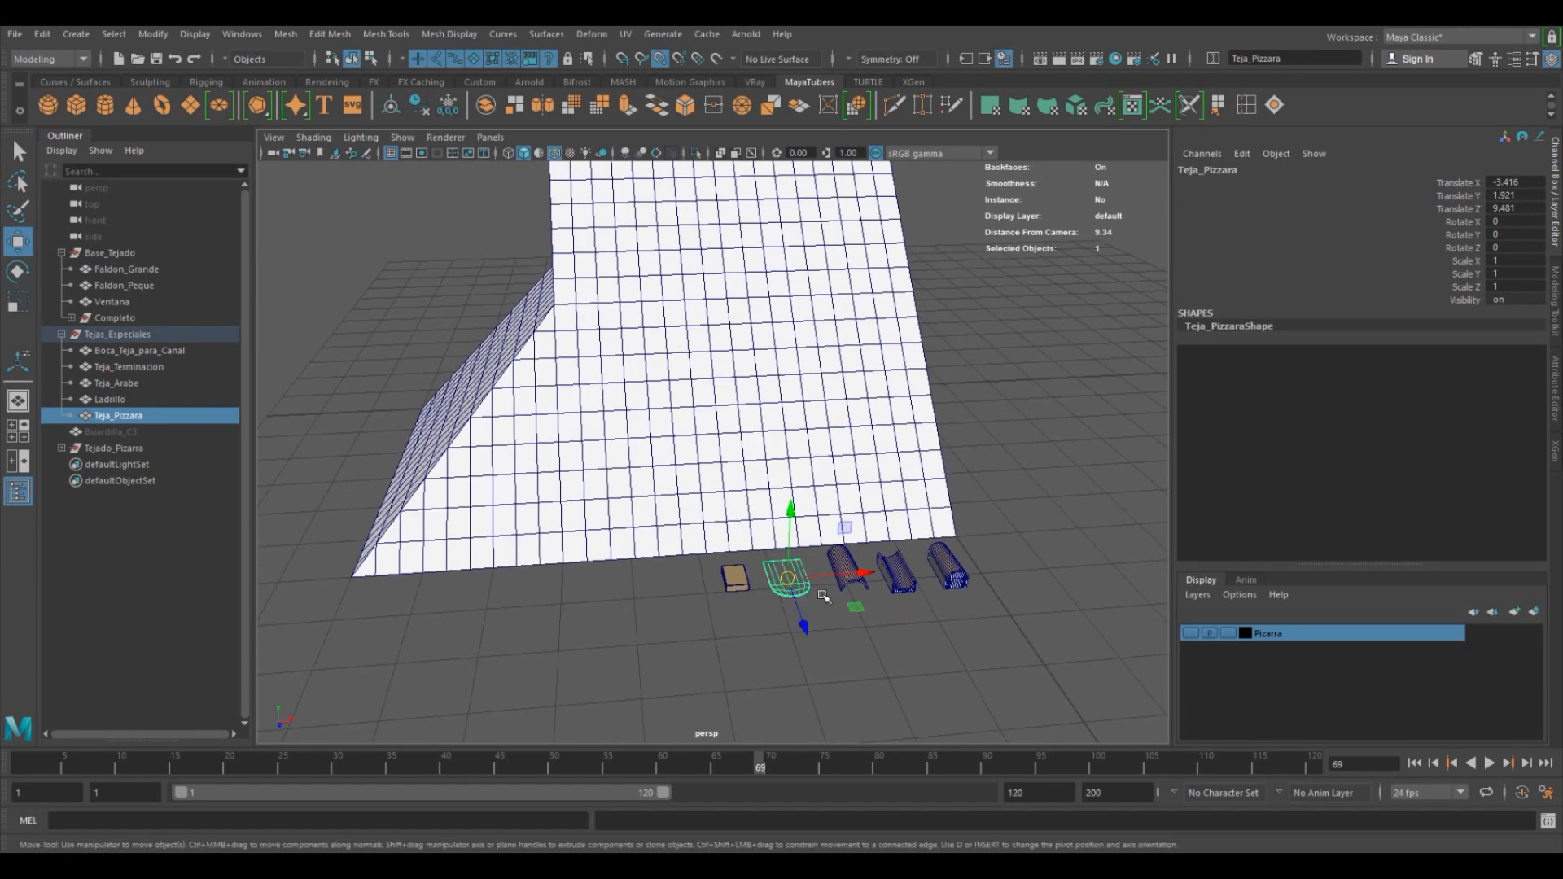
pyautogui.click(946, 562)
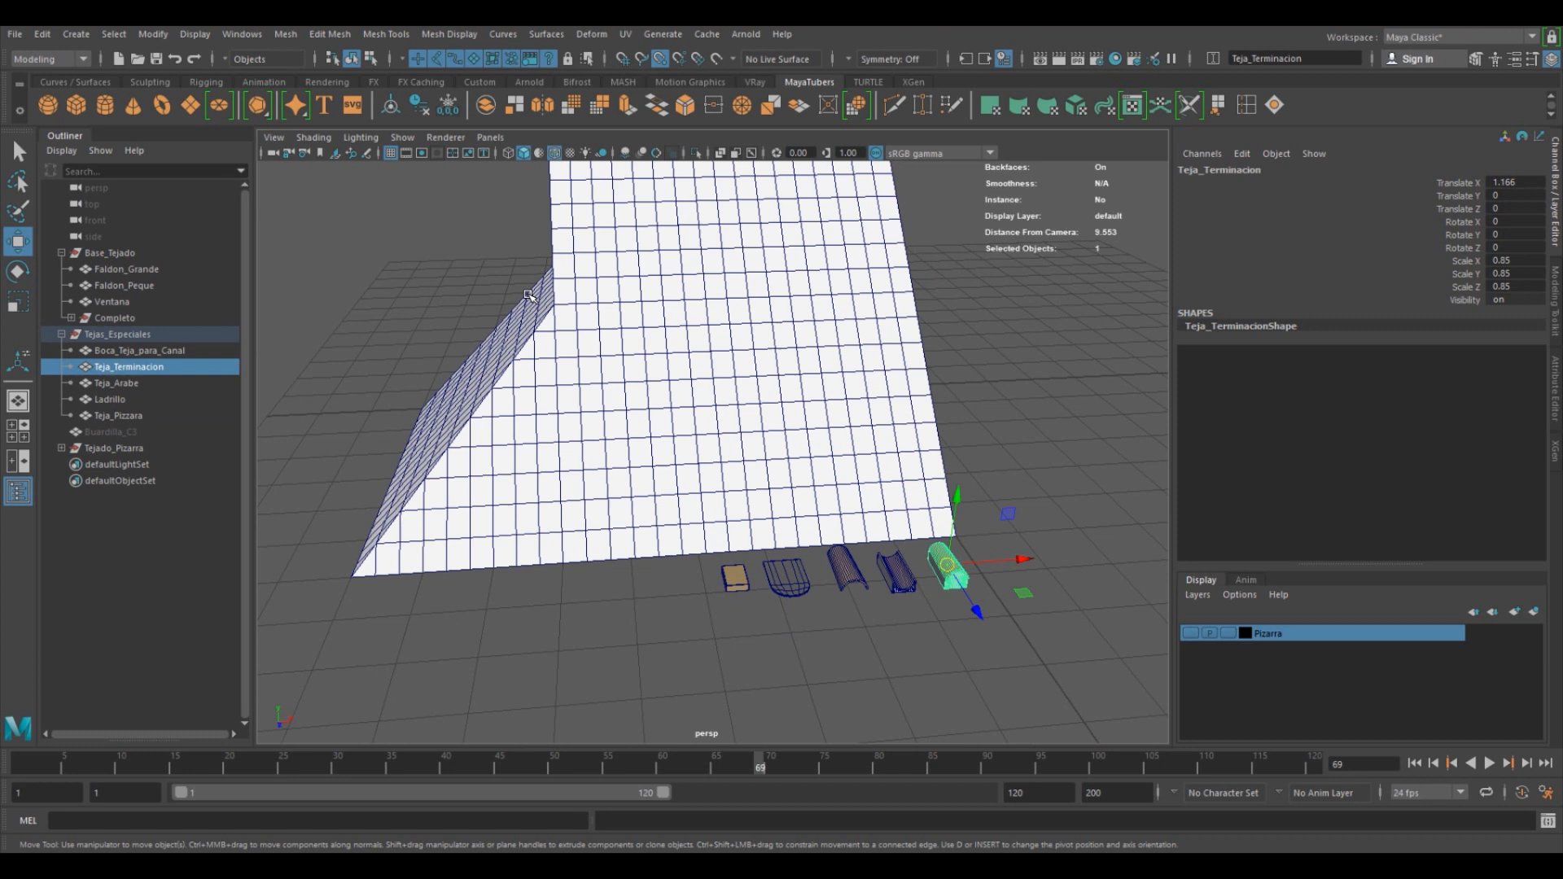
pyautogui.click(622, 82)
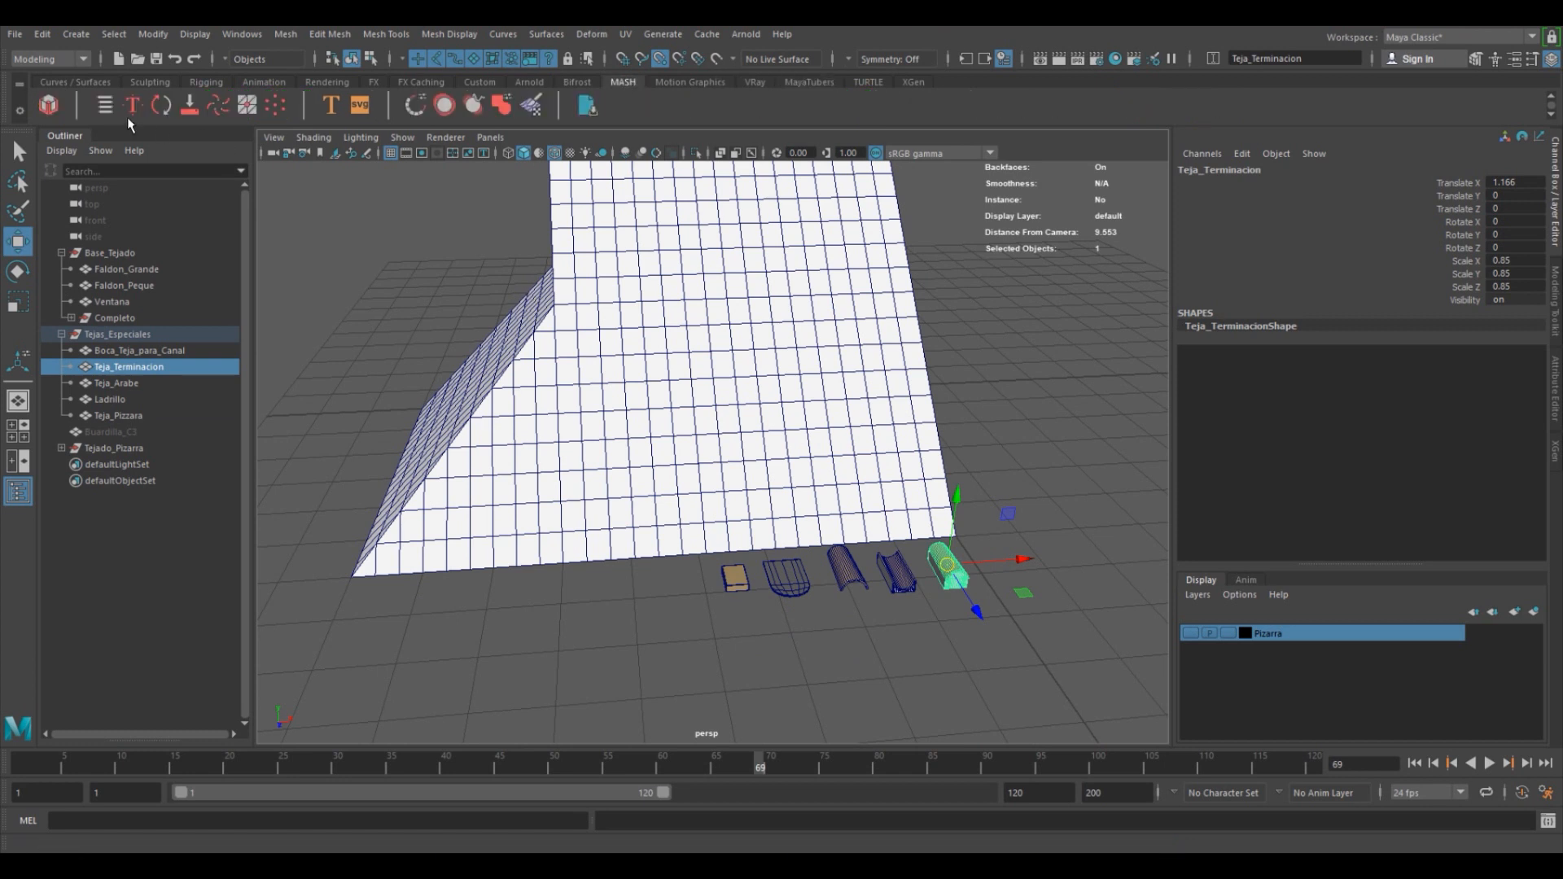
pyautogui.click(106, 106)
pyautogui.click(228, 180)
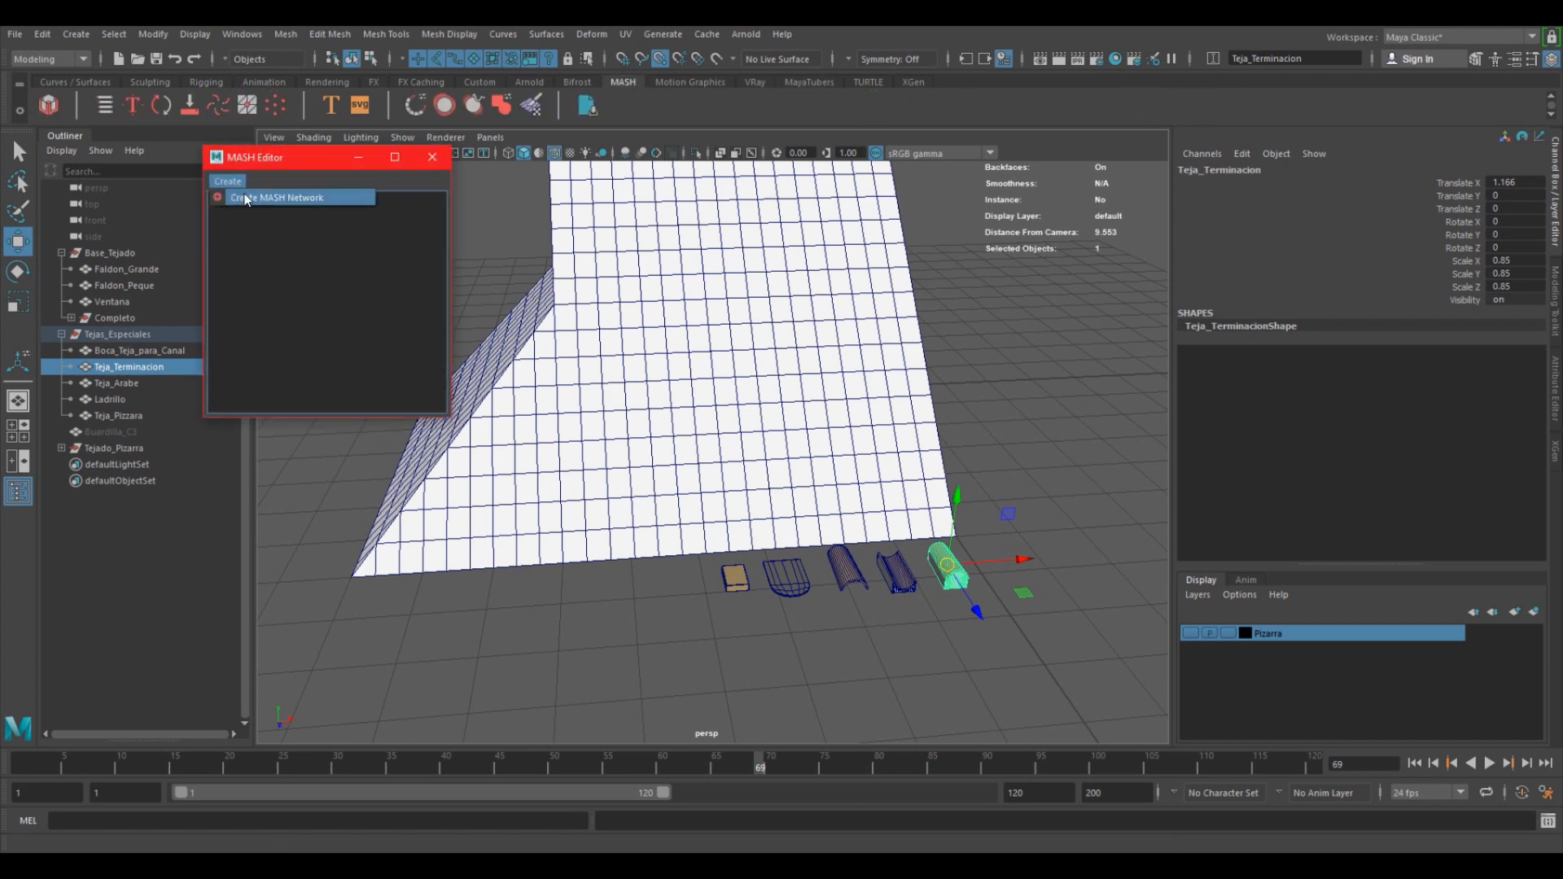
pyautogui.click(246, 197)
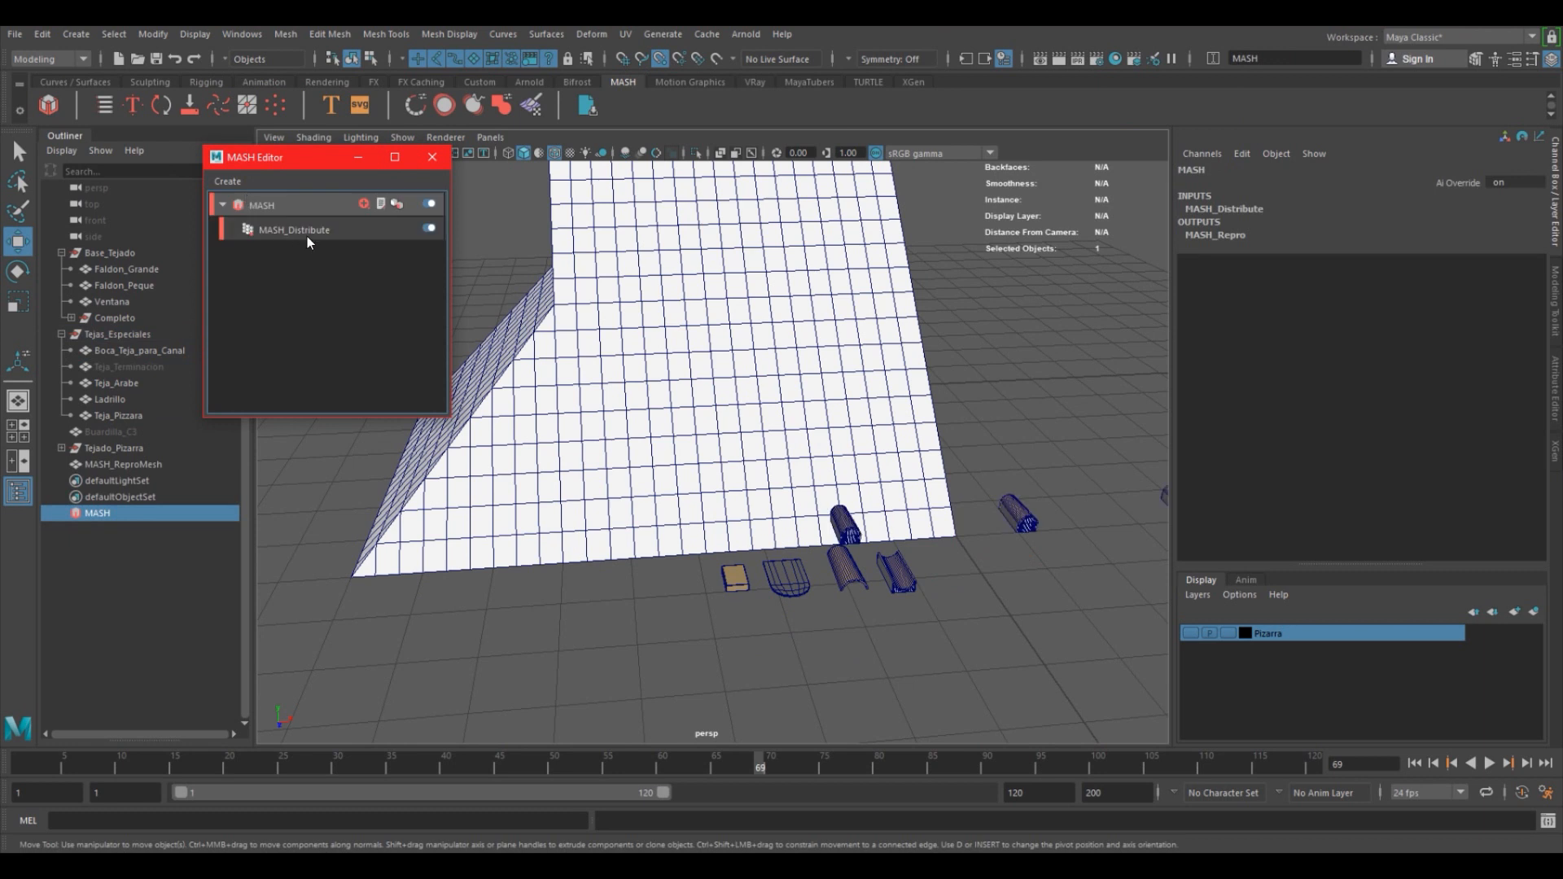
pyautogui.keyDown('alt'); pyautogui.moveTo(468, 407); pyautogui.dragTo(659, 523); pyautogui.keyUp('alt')
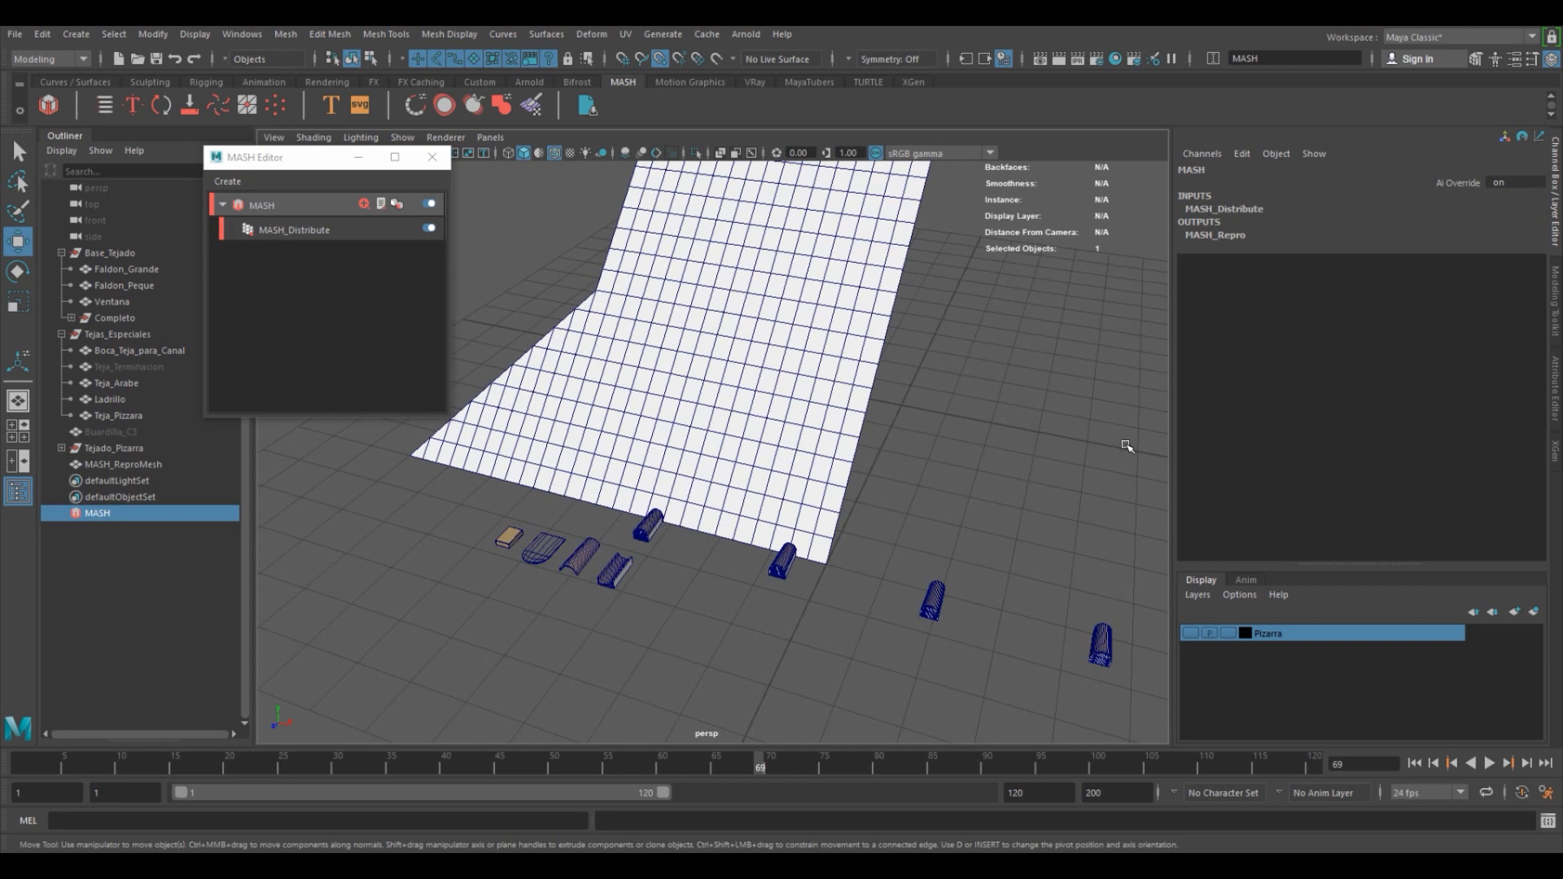
pyautogui.keyDown('alt'); pyautogui.moveTo(688, 432); pyautogui.dragTo(777, 527, button='middle'); pyautogui.keyUp('alt')
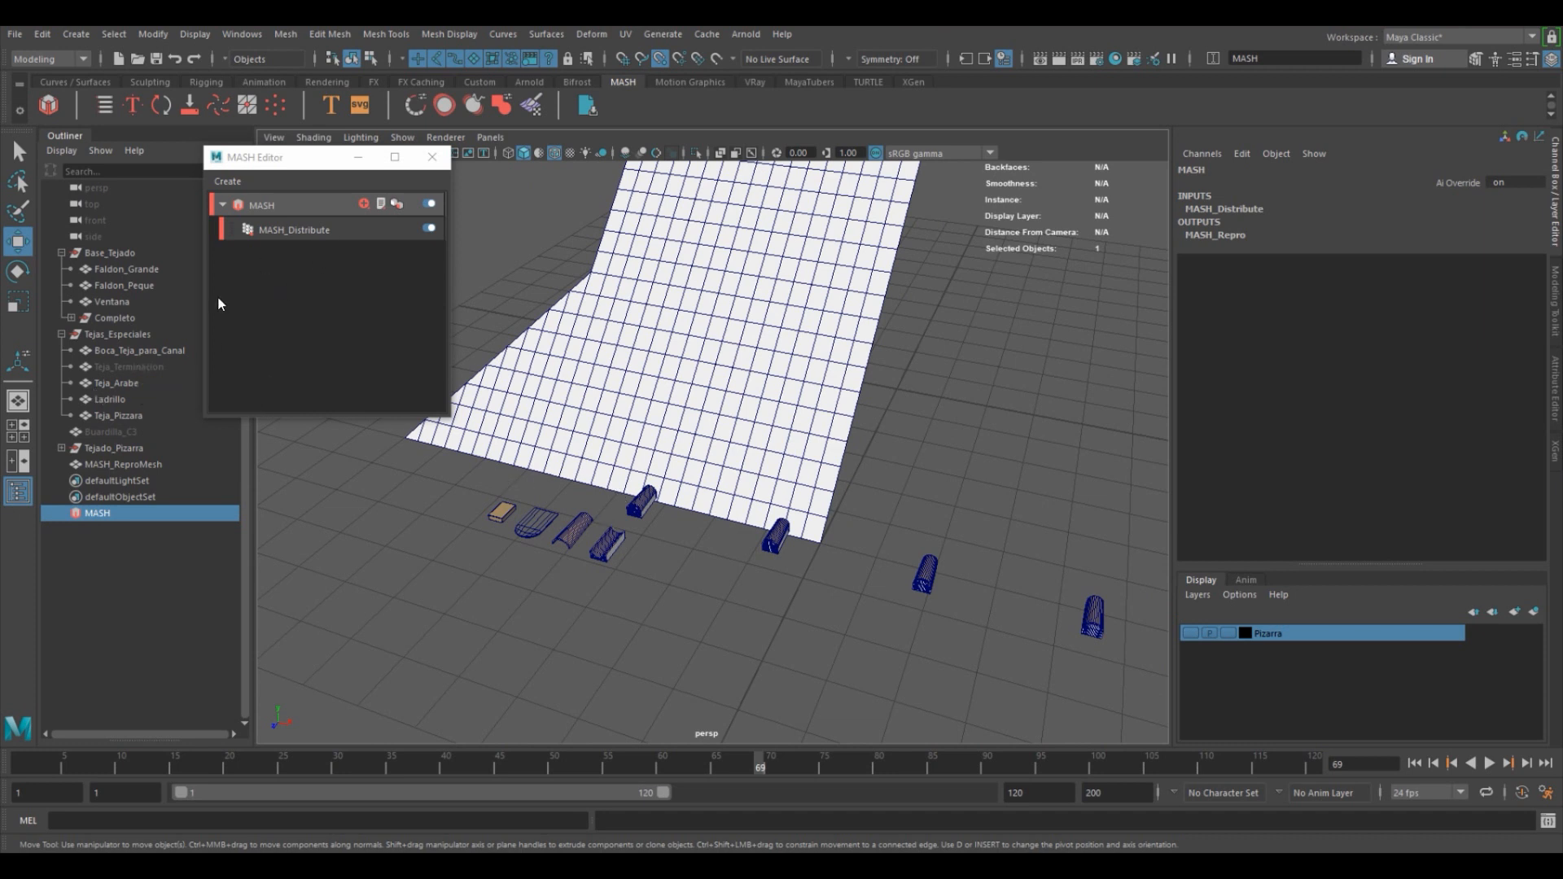
# Make the hidden Teja_Terminacion tile visible again.
pyautogui.click(131, 367)
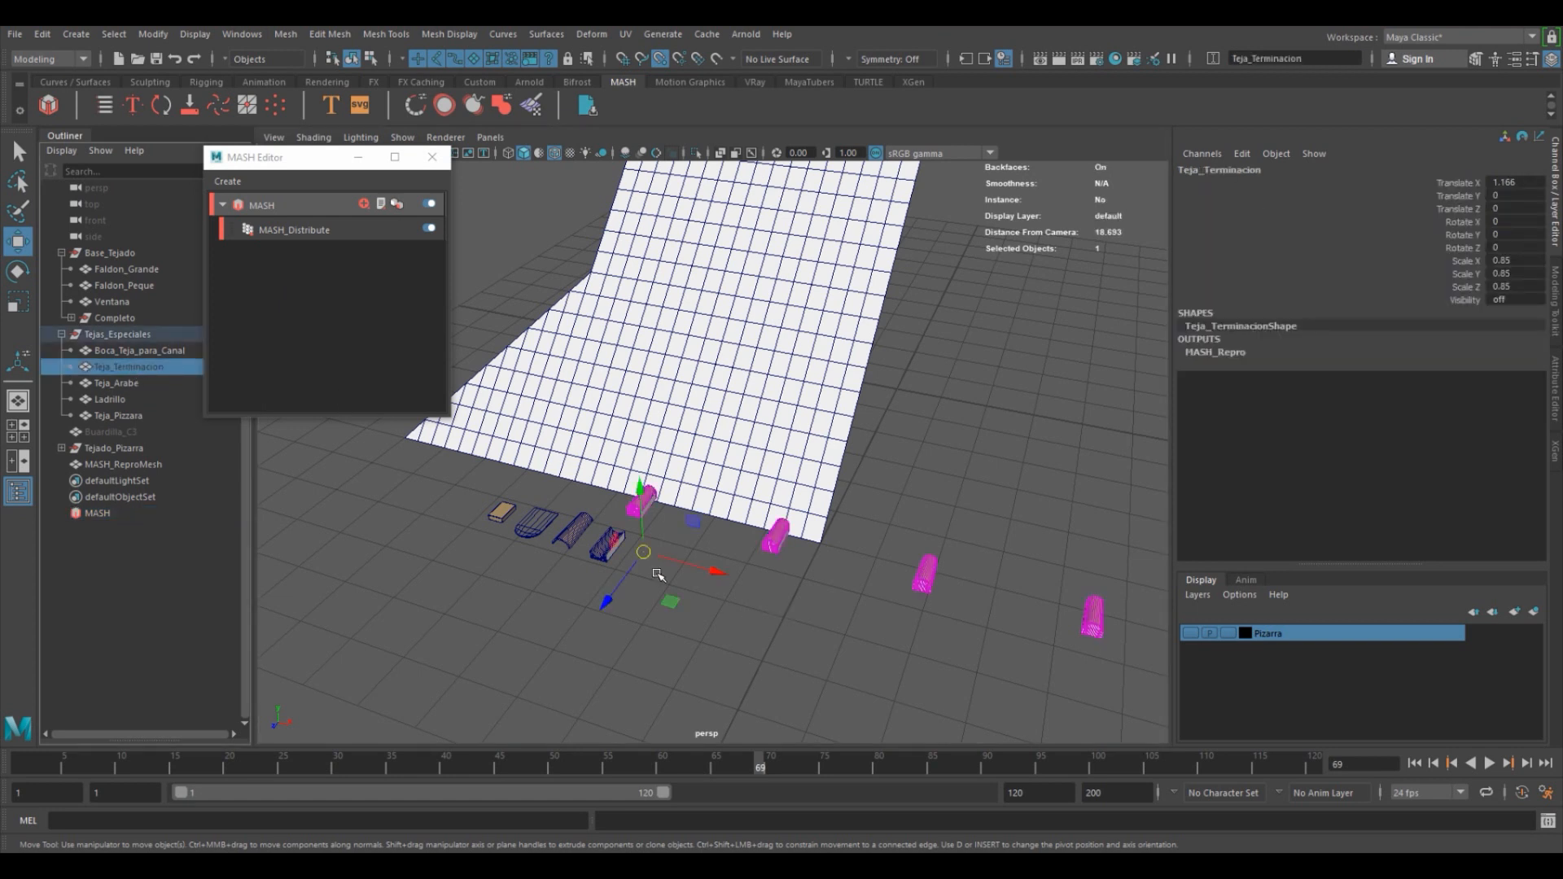
pyautogui.press('h')
pyautogui.keyDown('alt'); pyautogui.moveTo(708, 596); pyautogui.dragTo(739, 610, button='middle'); pyautogui.keyUp('alt')
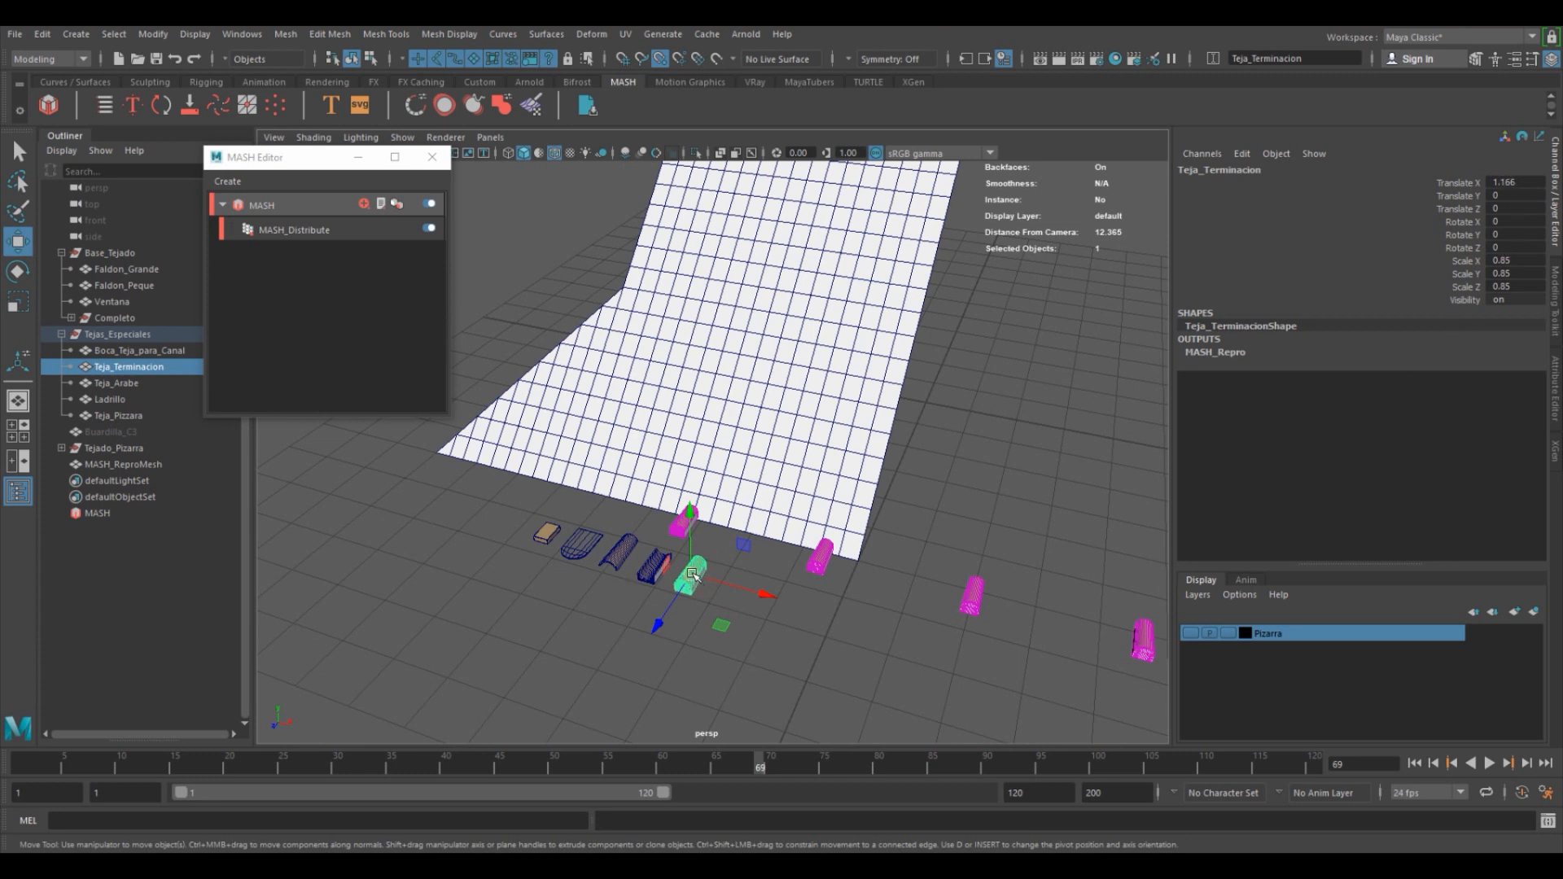
pyautogui.keyDown('alt'); pyautogui.moveTo(890, 426); pyautogui.dragTo(843, 425, button='middle'); pyautogui.keyUp('alt')
pyautogui.keyDown('alt'); pyautogui.moveTo(711, 410); pyautogui.dragTo(731, 428, button='middle'); pyautogui.keyUp('alt')
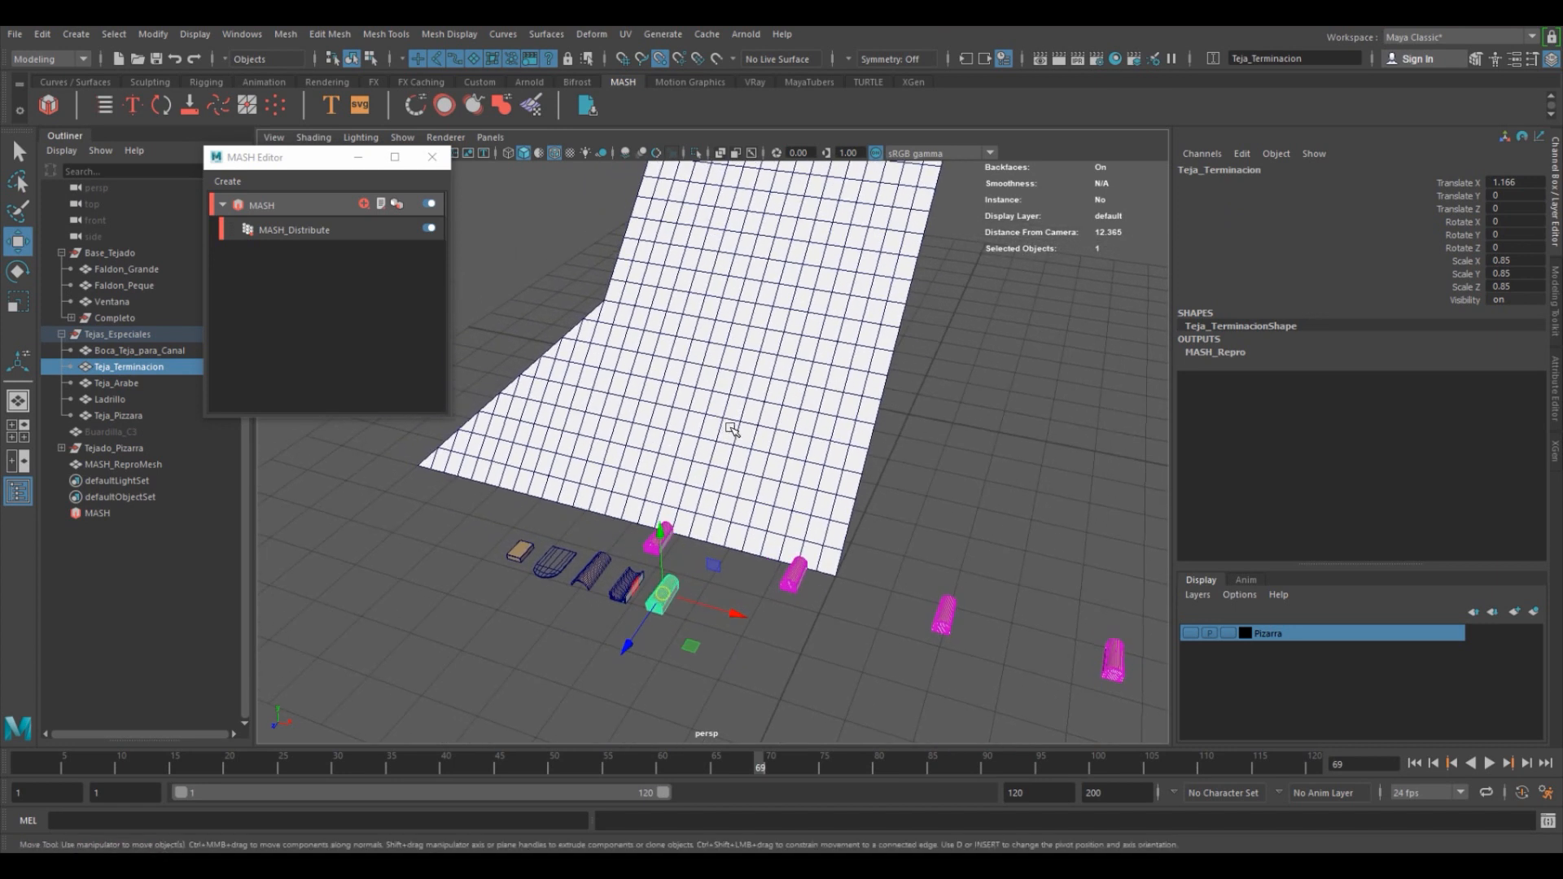
# Set the distribution type of MASH_Distribute to Mesh and connect Faldon_Grande as its input mesh.
pyautogui.moveTo(335, 165); pyautogui.dragTo(316, 162)
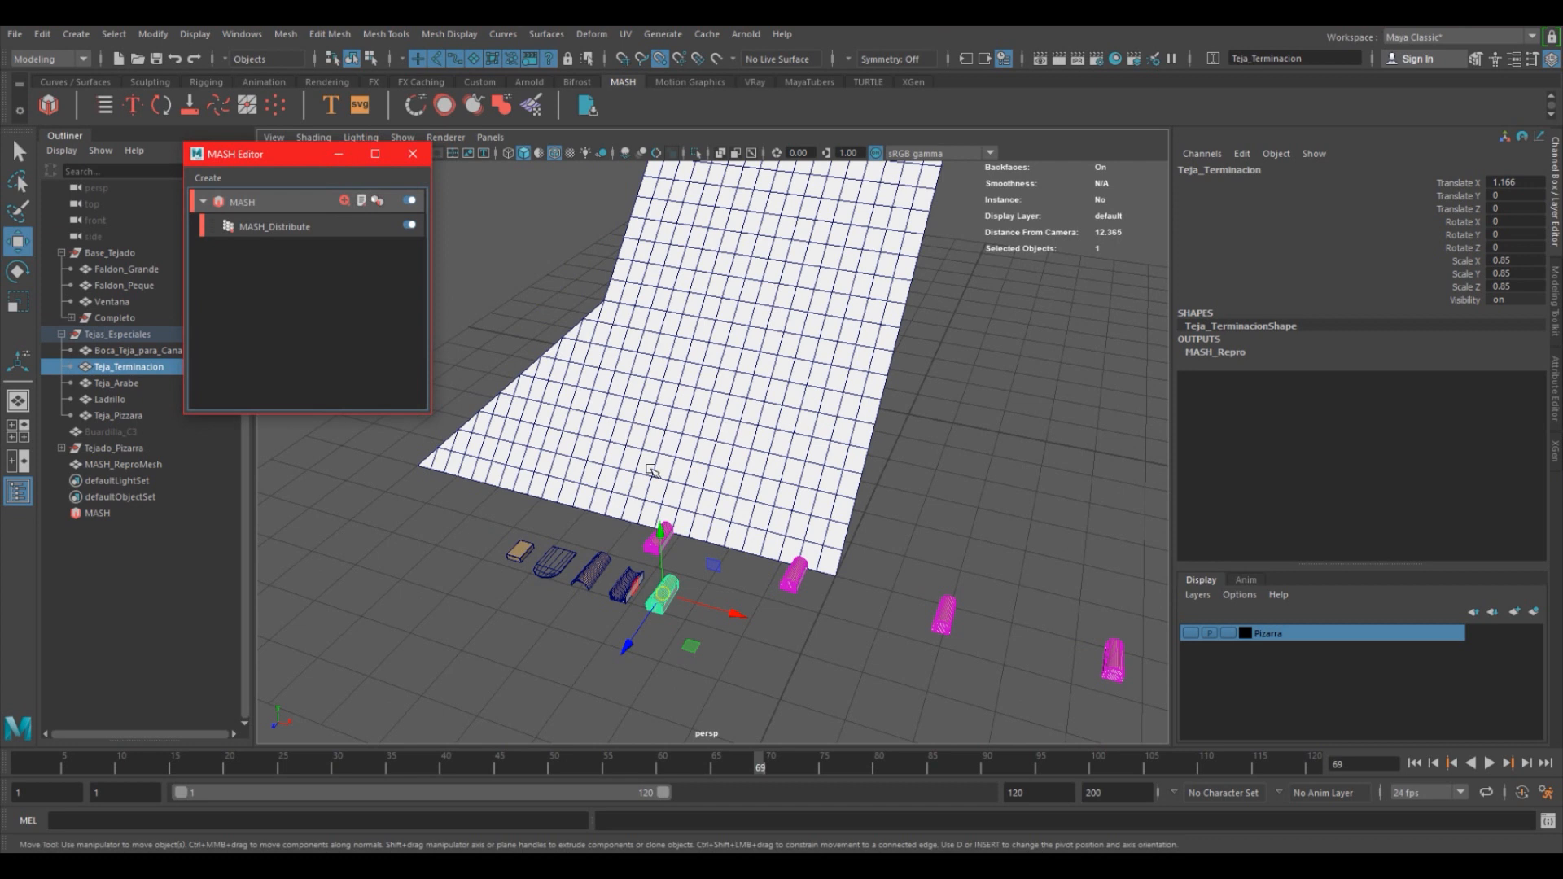
pyautogui.doubleClick(283, 228)
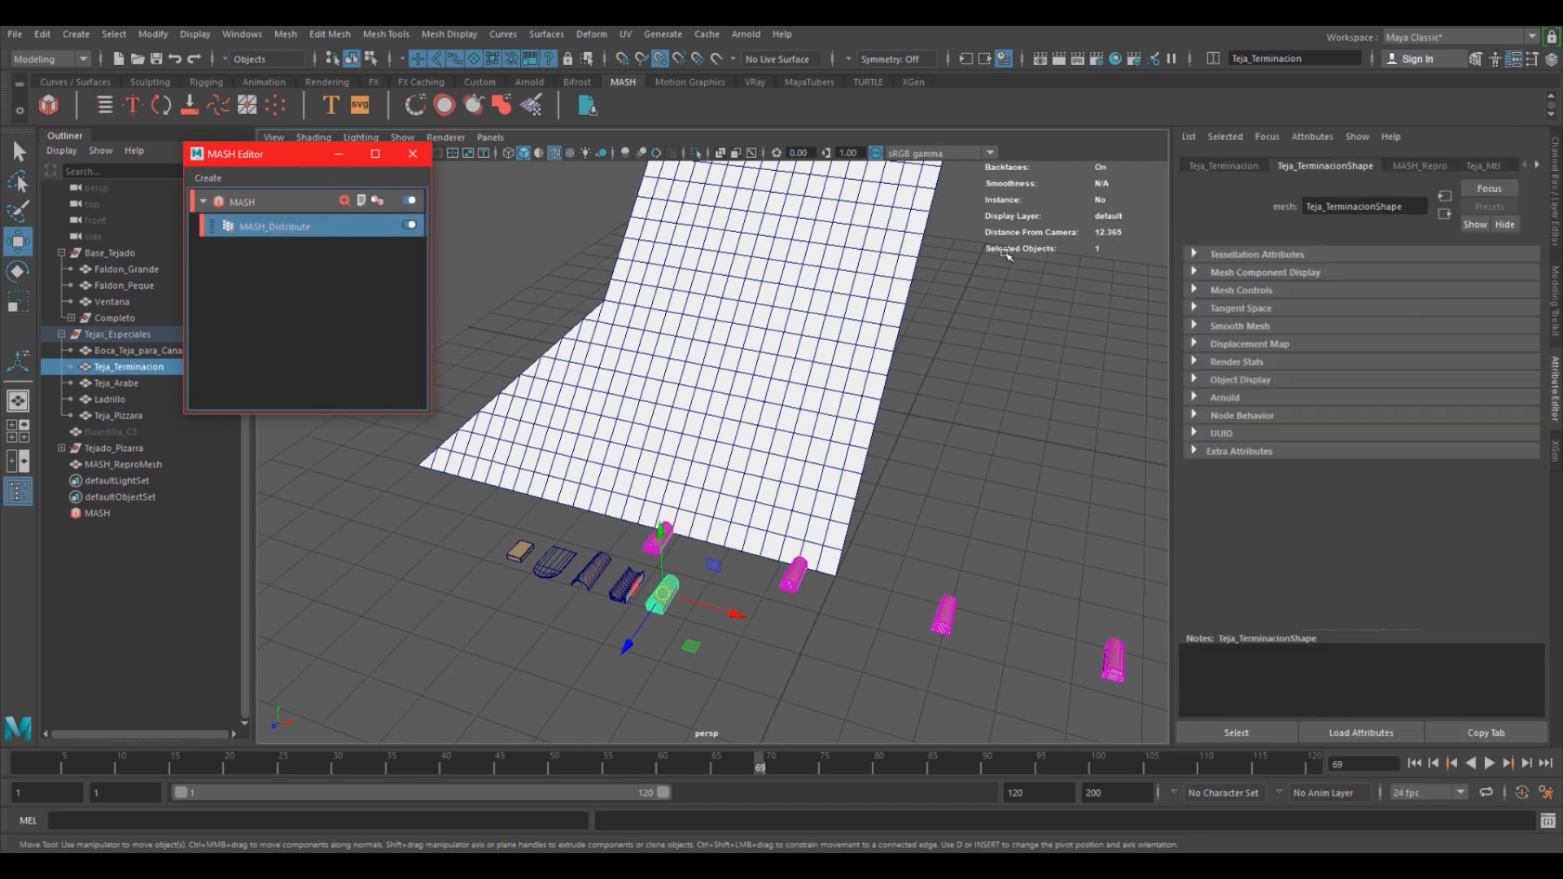
pyautogui.click(336, 230)
pyautogui.click(1347, 305)
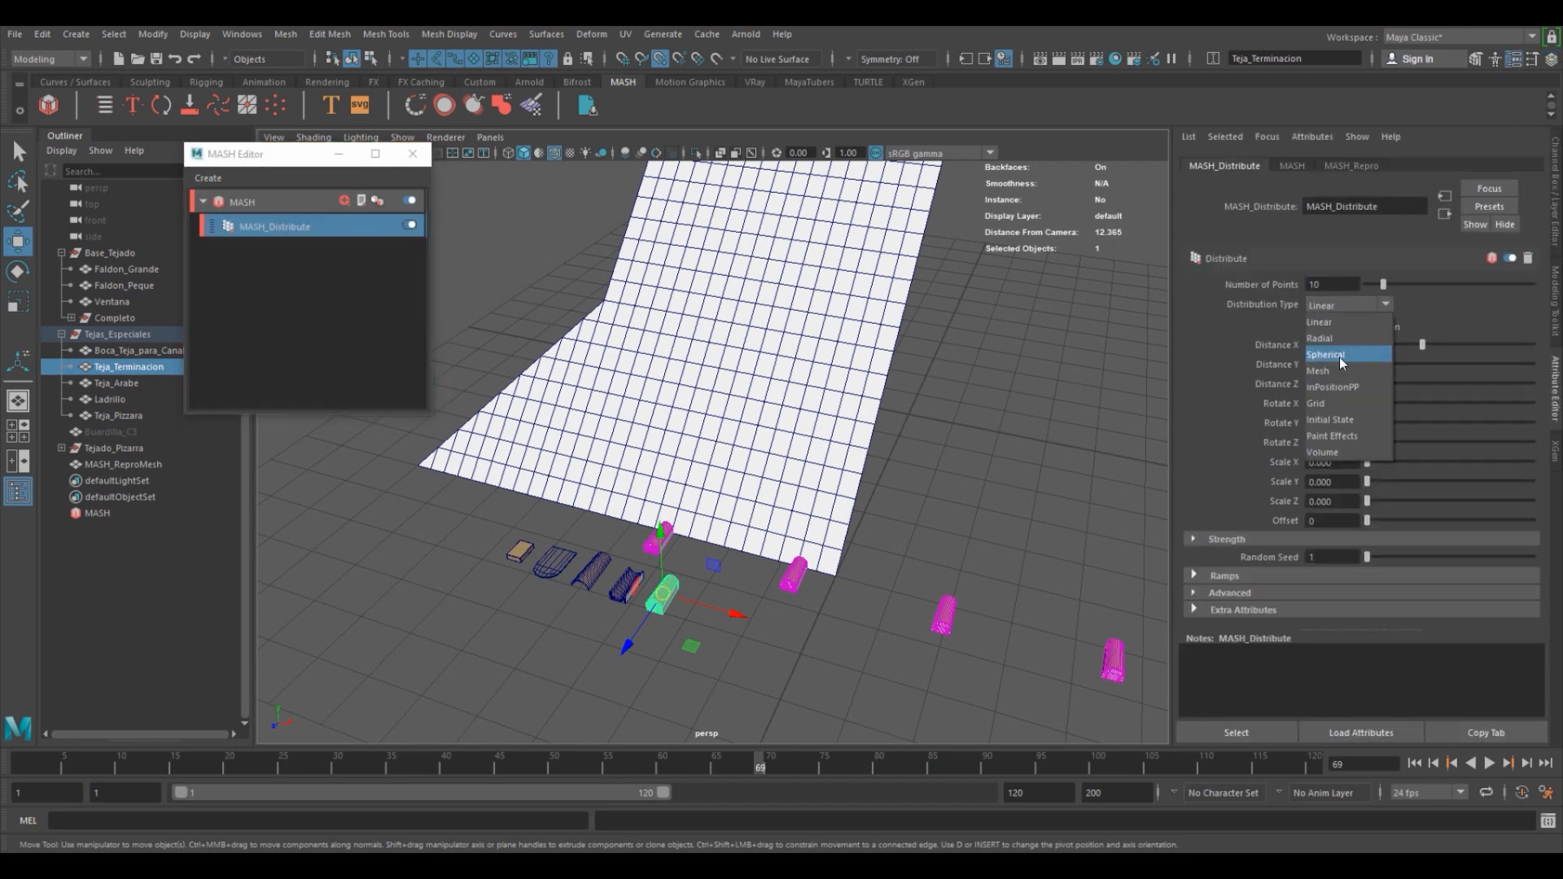
pyautogui.click(1338, 370)
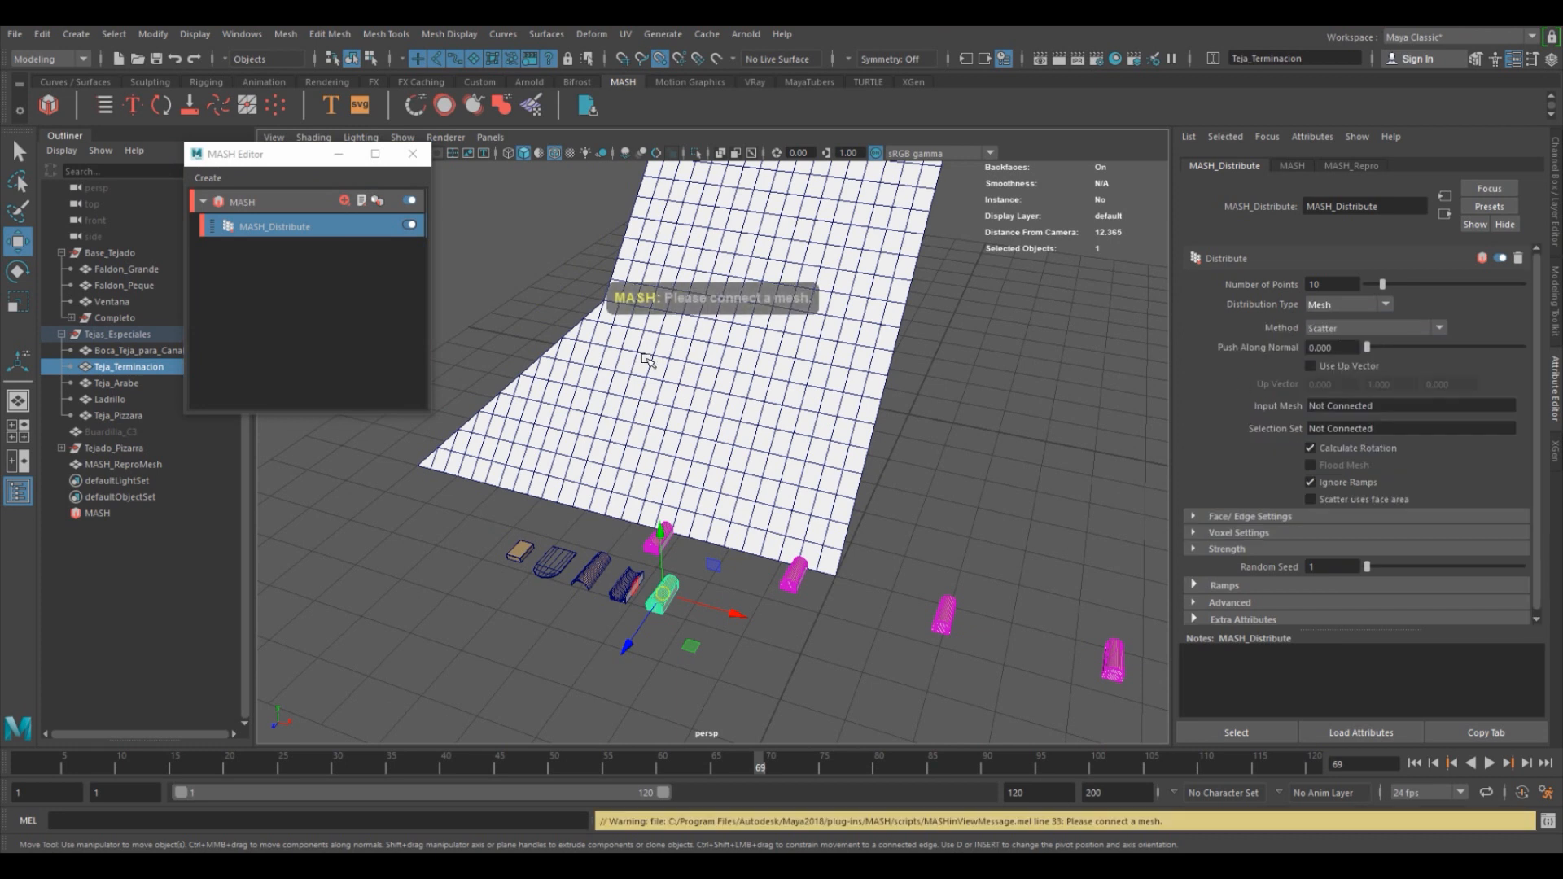
pyautogui.moveTo(119, 267); pyautogui.dragTo(777, 322)
pyautogui.moveTo(1155, 368); pyautogui.dragTo(1350, 402)
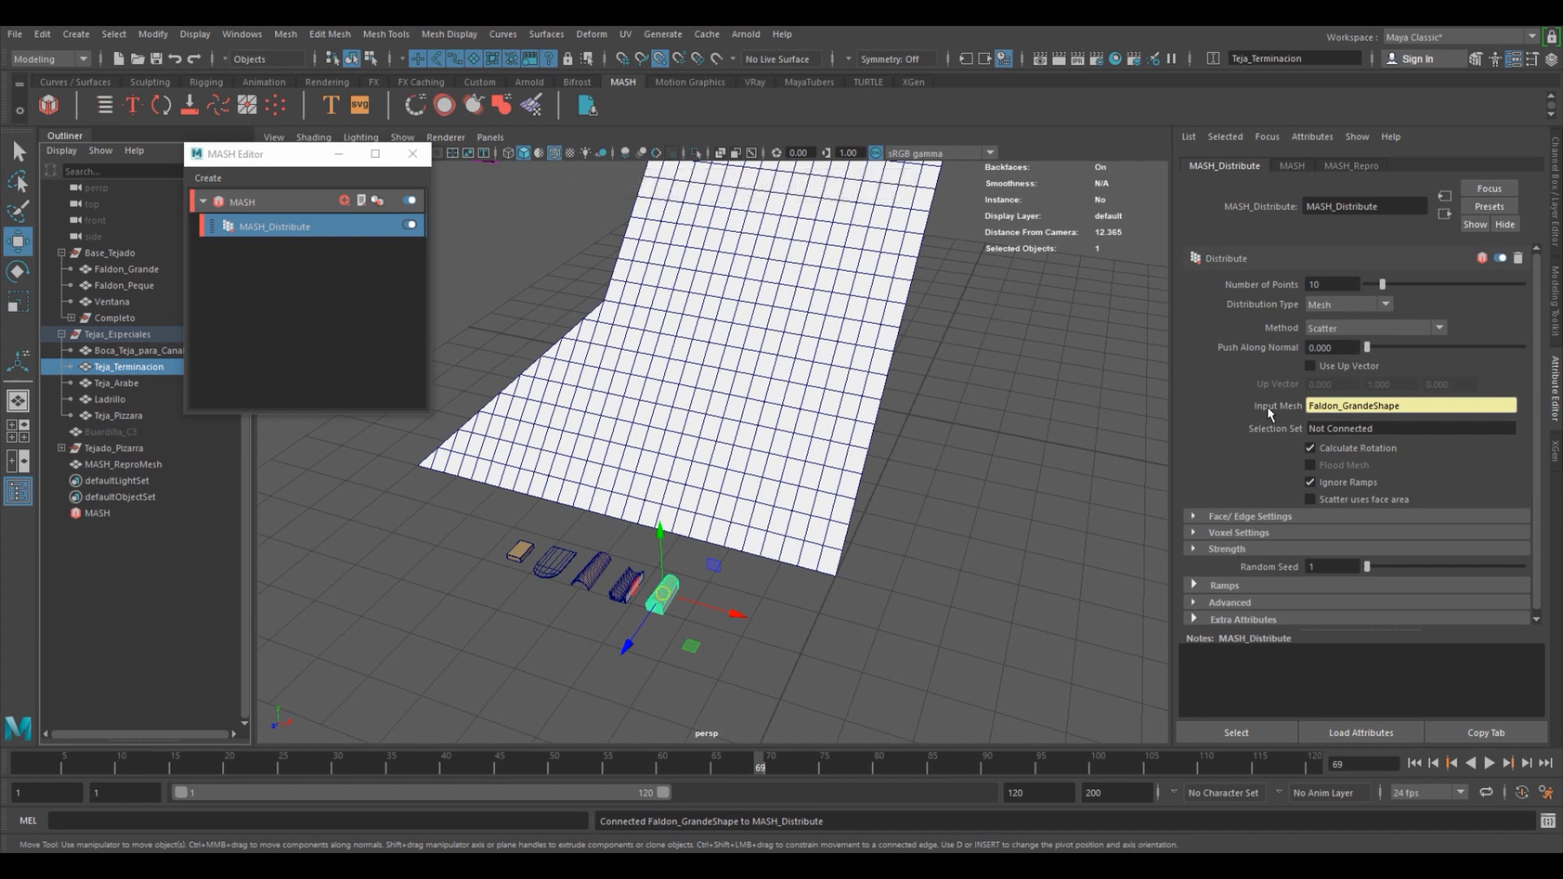
# Examine from several angles where the distributed tile copies sit relative to the large roof slope.
pyautogui.scroll(-3, 798, 399)
pyautogui.keyDown('alt'); pyautogui.moveTo(798, 399); pyautogui.dragTo(861, 386); pyautogui.keyUp('alt')
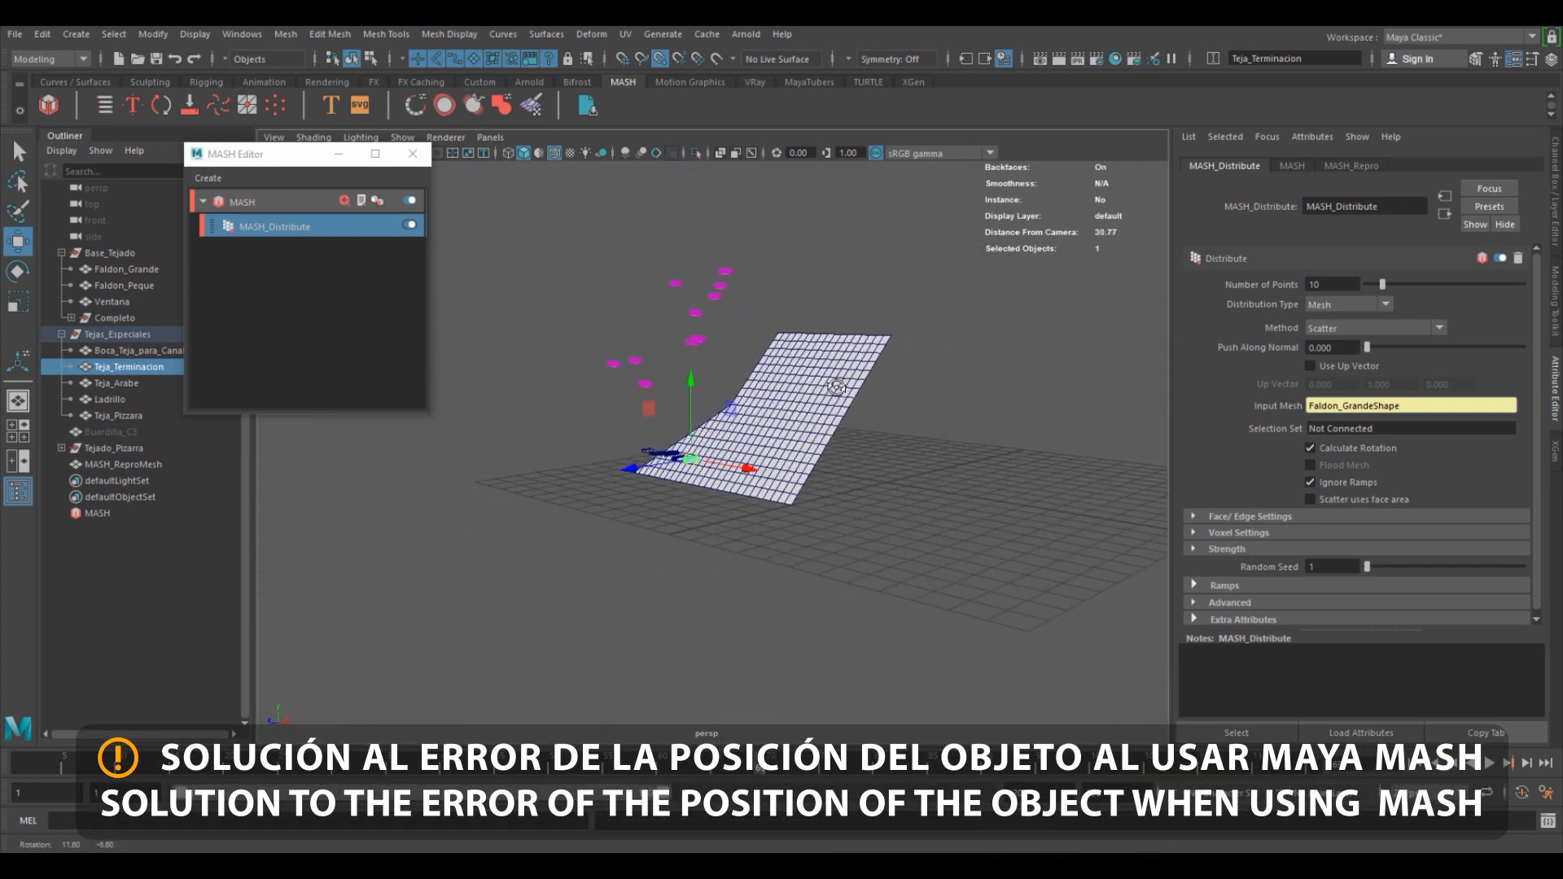
pyautogui.keyDown('alt'); pyautogui.moveTo(751, 317); pyautogui.dragTo(721, 289); pyautogui.keyUp('alt')
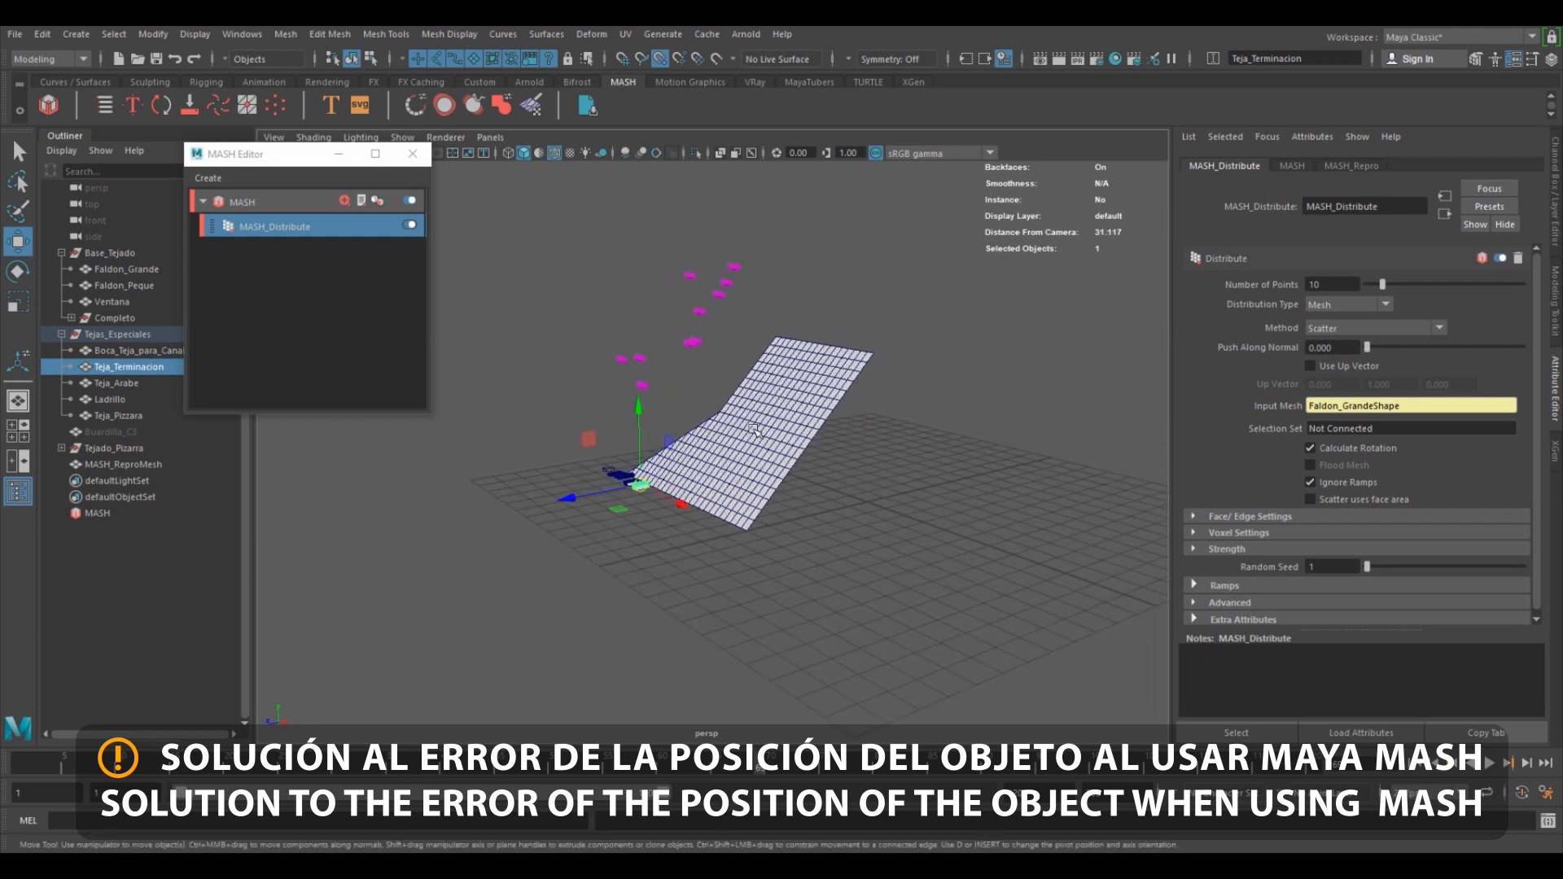
pyautogui.keyDown('alt'); pyautogui.moveTo(755, 430); pyautogui.dragTo(793, 435); pyautogui.keyUp('alt')
pyautogui.keyDown('alt'); pyautogui.moveTo(794, 435); pyautogui.dragTo(934, 431, button='right'); pyautogui.keyUp('alt')
pyautogui.keyDown('alt'); pyautogui.moveTo(934, 432); pyautogui.dragTo(863, 427); pyautogui.keyUp('alt')
pyautogui.keyDown('alt'); pyautogui.moveTo(863, 427); pyautogui.dragTo(801, 422, button='right'); pyautogui.keyUp('alt')
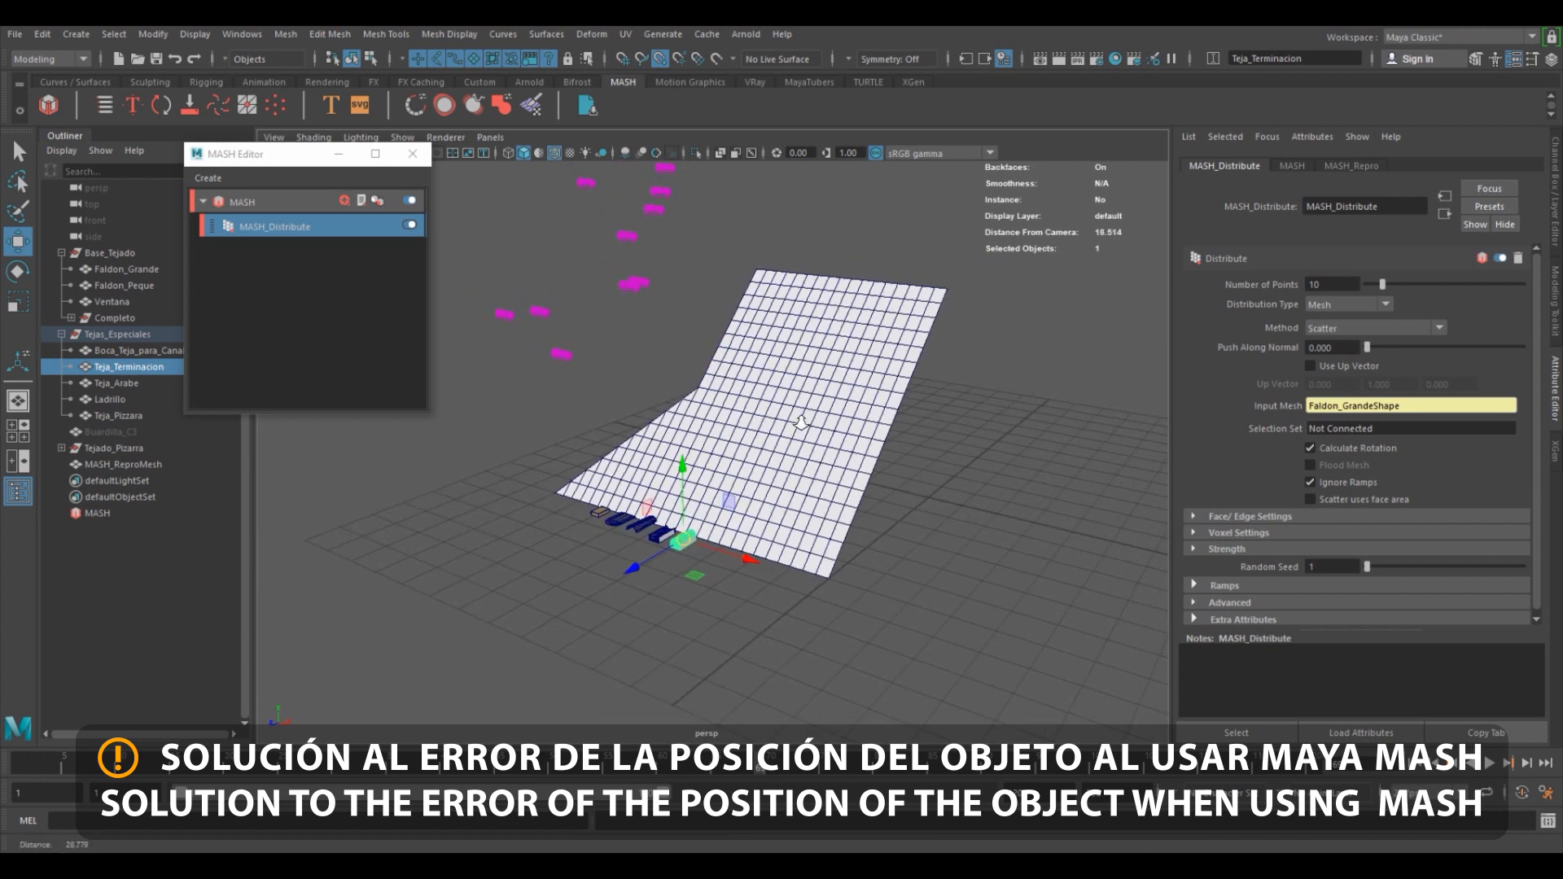
pyautogui.keyDown('alt'); pyautogui.moveTo(802, 422); pyautogui.dragTo(807, 422); pyautogui.keyUp('alt')
pyautogui.keyDown('alt'); pyautogui.moveTo(808, 423); pyautogui.dragTo(770, 424, button='right'); pyautogui.keyUp('alt')
pyautogui.keyDown('alt'); pyautogui.moveTo(769, 424); pyautogui.dragTo(724, 428); pyautogui.keyUp('alt')
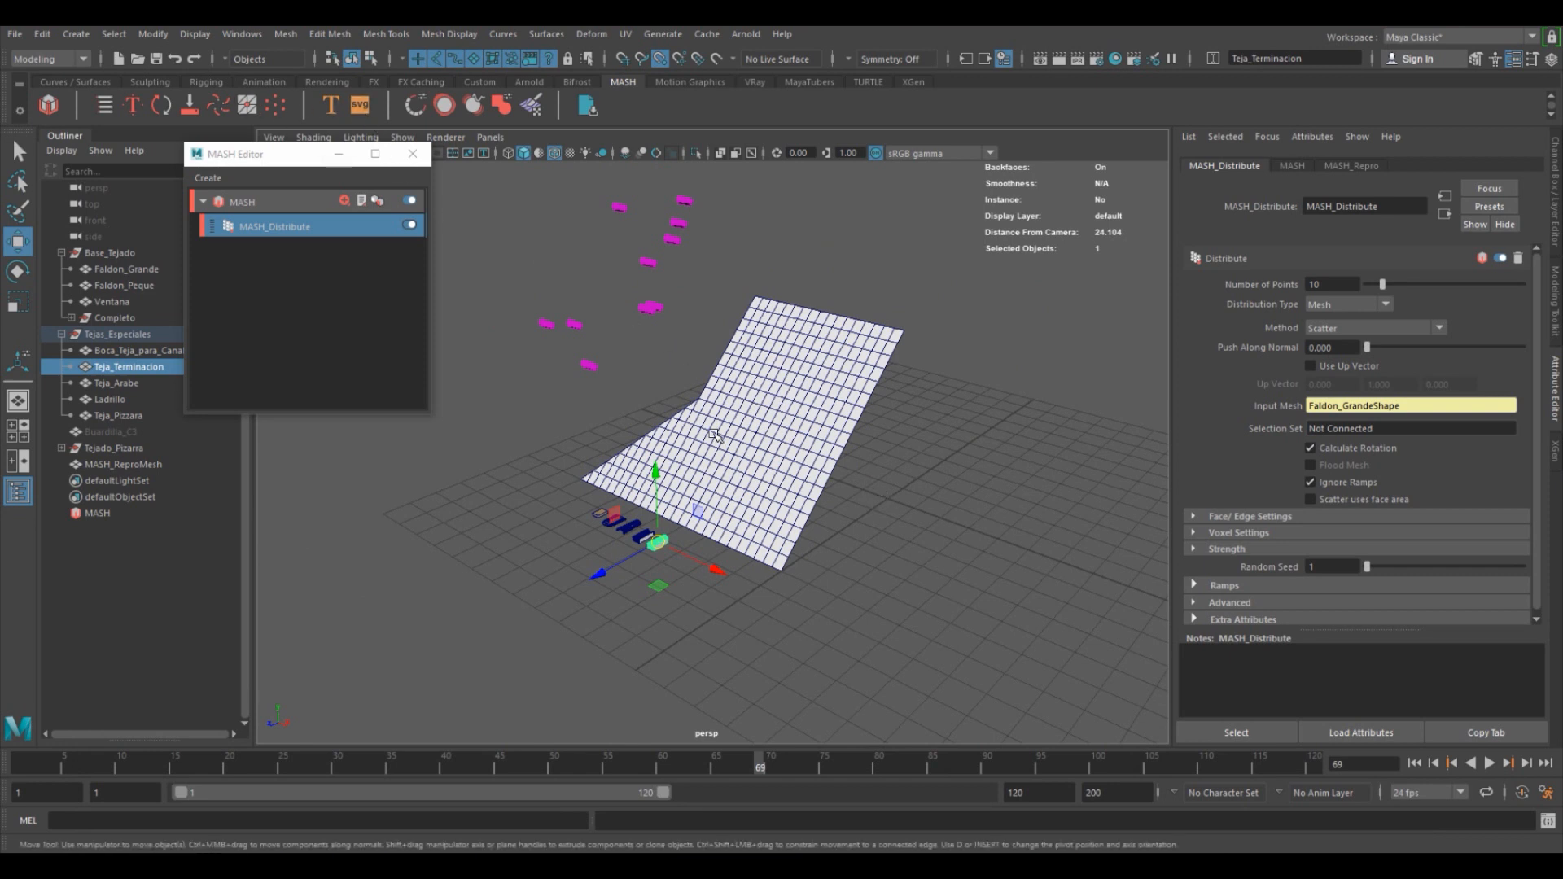
# Move the Teja_Terminacion tile onto the grid origin using grid snapping instead of point snapping.
pyautogui.press('x')
pyautogui.click(661, 60)
pyautogui.click(624, 59)
pyautogui.moveTo(656, 541); pyautogui.dragTo(891, 499)
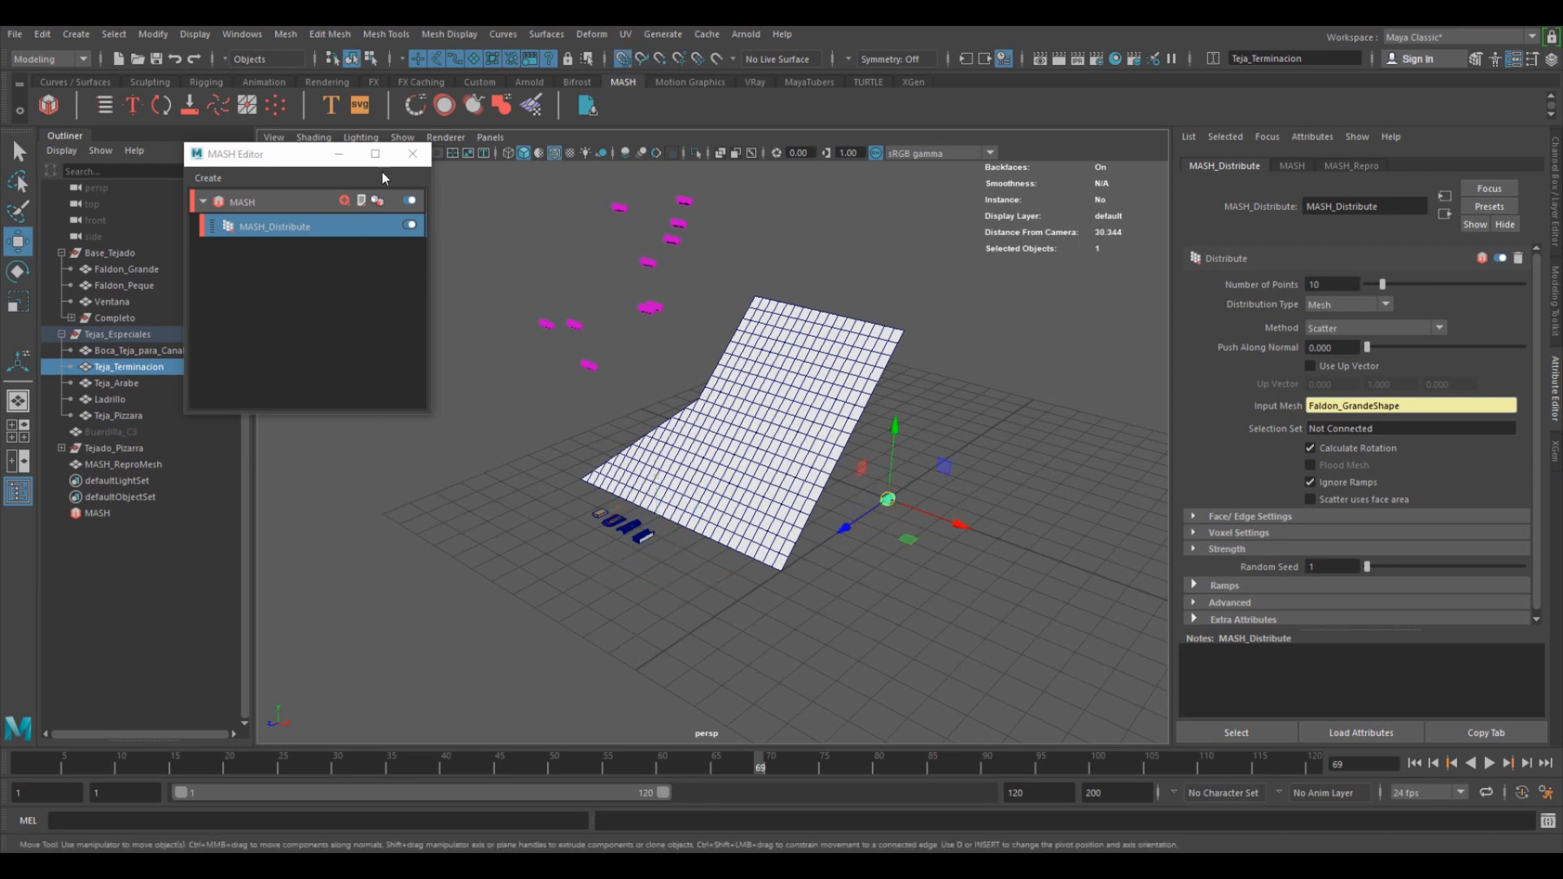
# Freeze the transformations of the Teja_Terminacion tile.
pyautogui.click(802, 82)
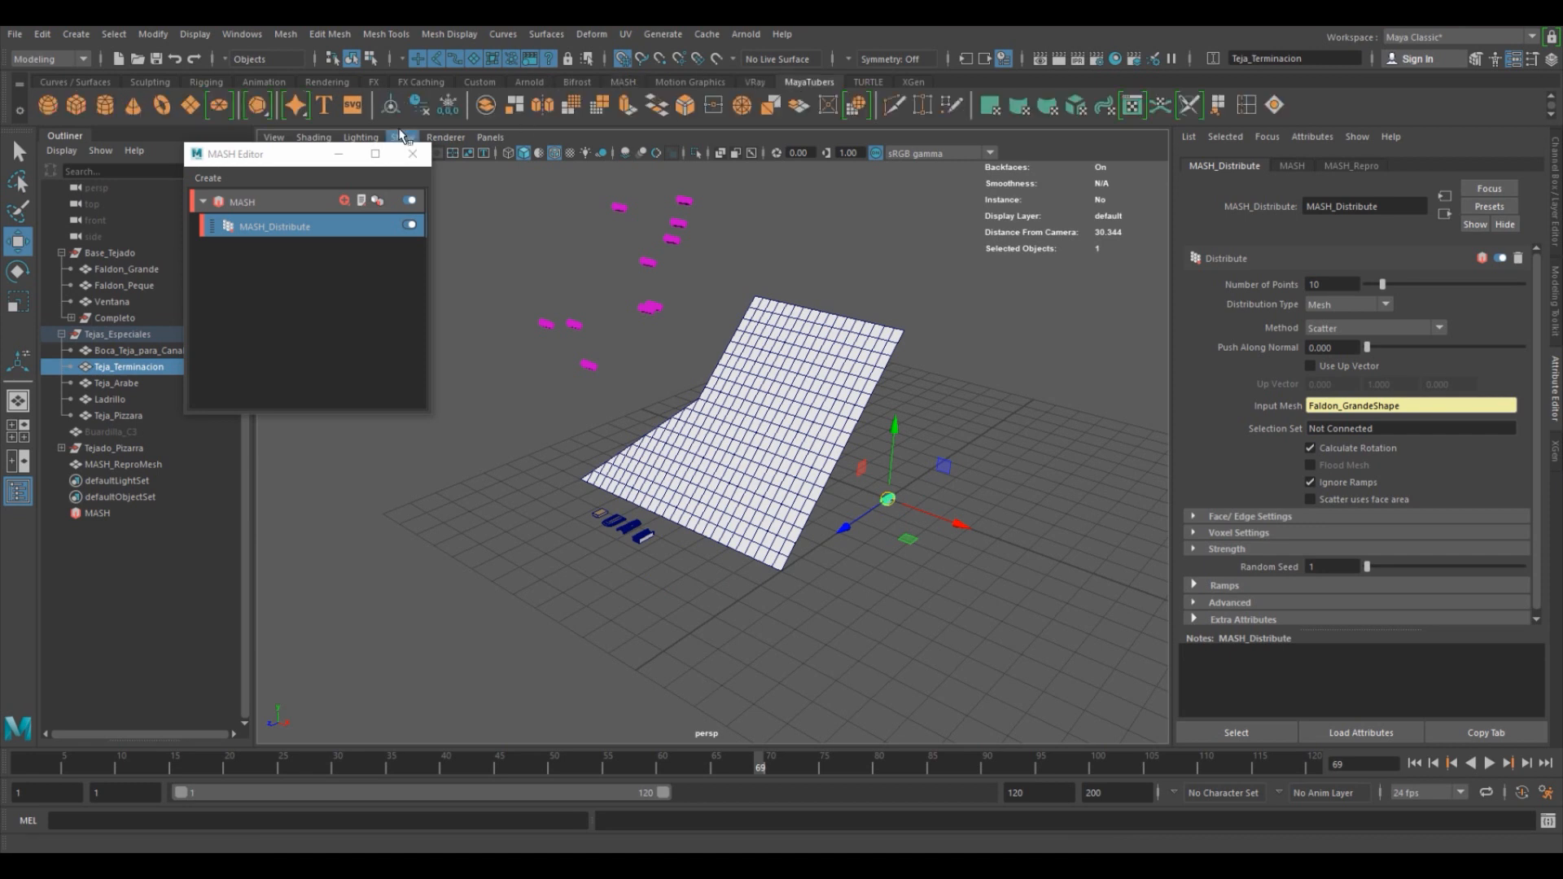
pyautogui.click(152, 34)
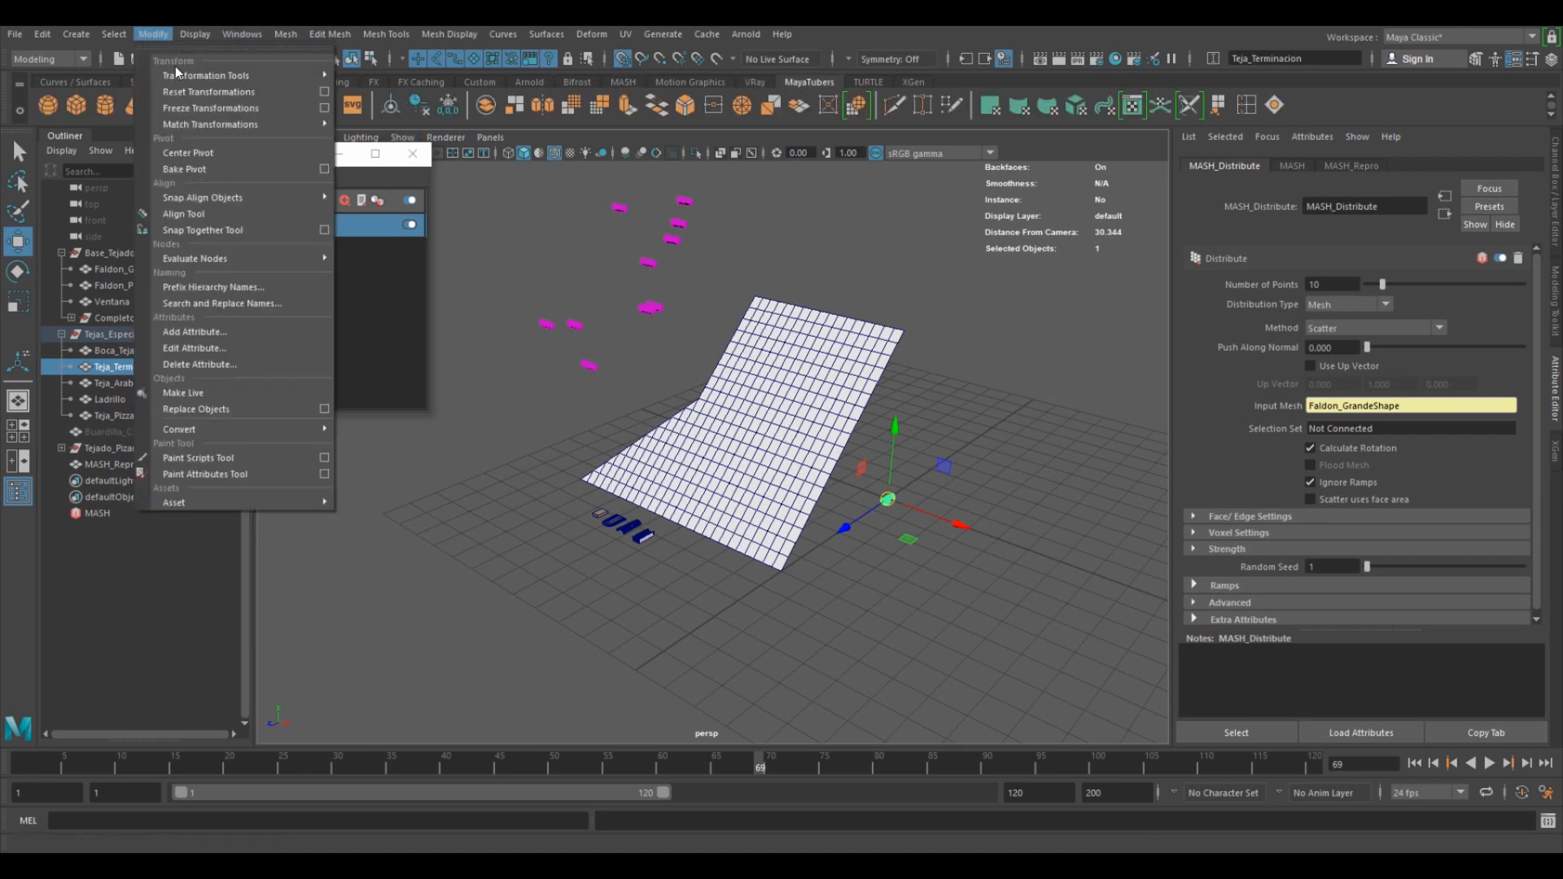
pyautogui.click(192, 109)
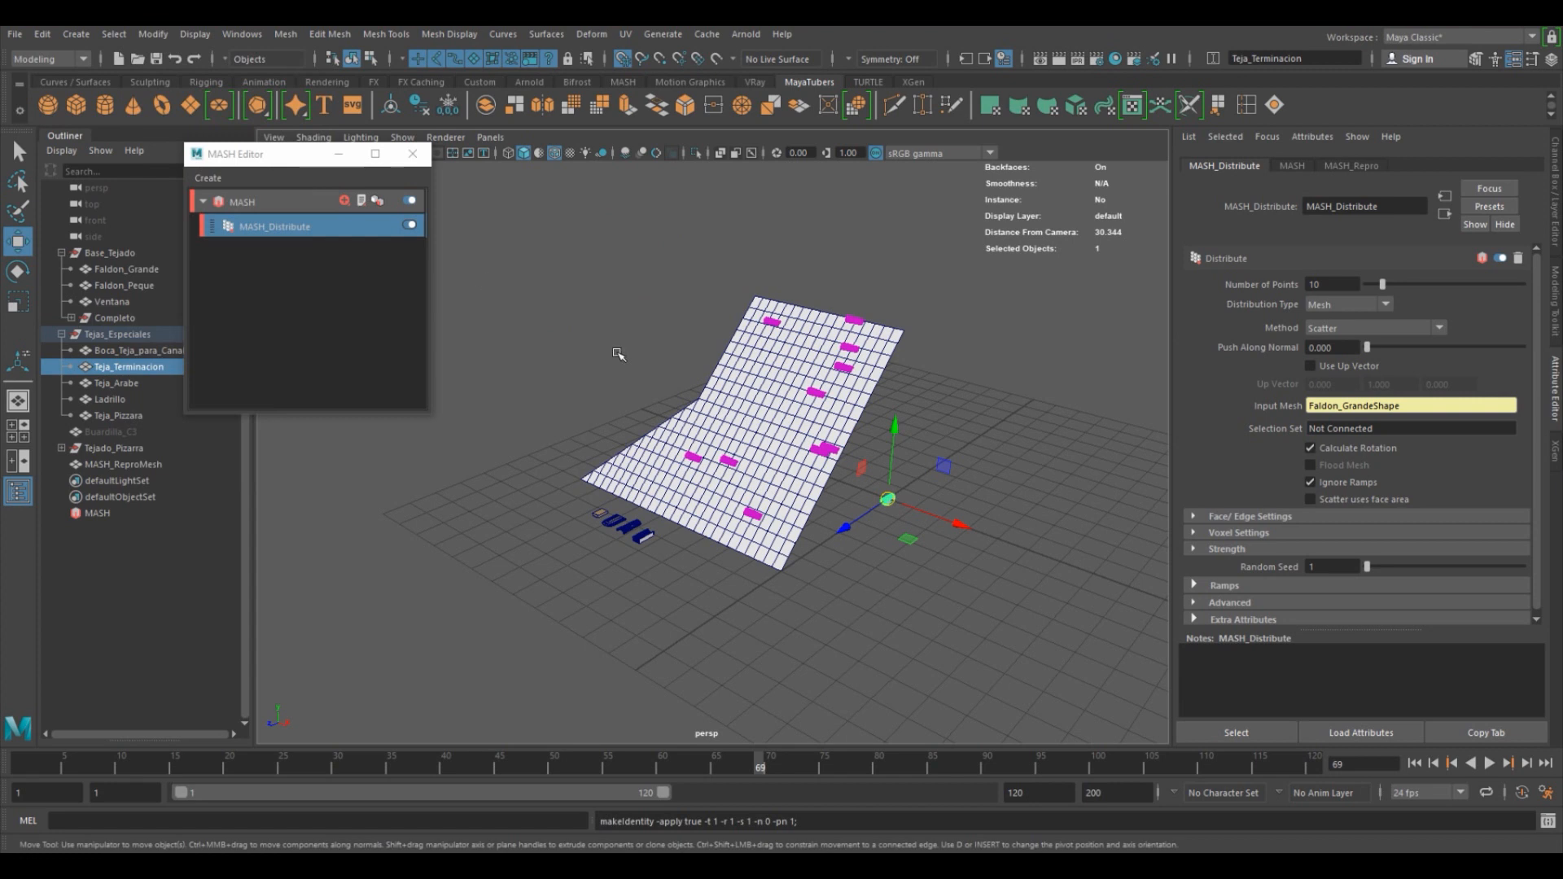
# Examine the position and orientation of the scattered tile copies on the large roof slope.
pyautogui.keyDown('alt'); pyautogui.moveTo(627, 355); pyautogui.dragTo(798, 407, button='right'); pyautogui.keyUp('alt')
pyautogui.keyDown('alt'); pyautogui.moveTo(911, 489); pyautogui.dragTo(991, 478); pyautogui.keyUp('alt')
pyautogui.keyDown('alt'); pyautogui.moveTo(998, 458); pyautogui.dragTo(903, 475, button='middle'); pyautogui.keyUp('alt')
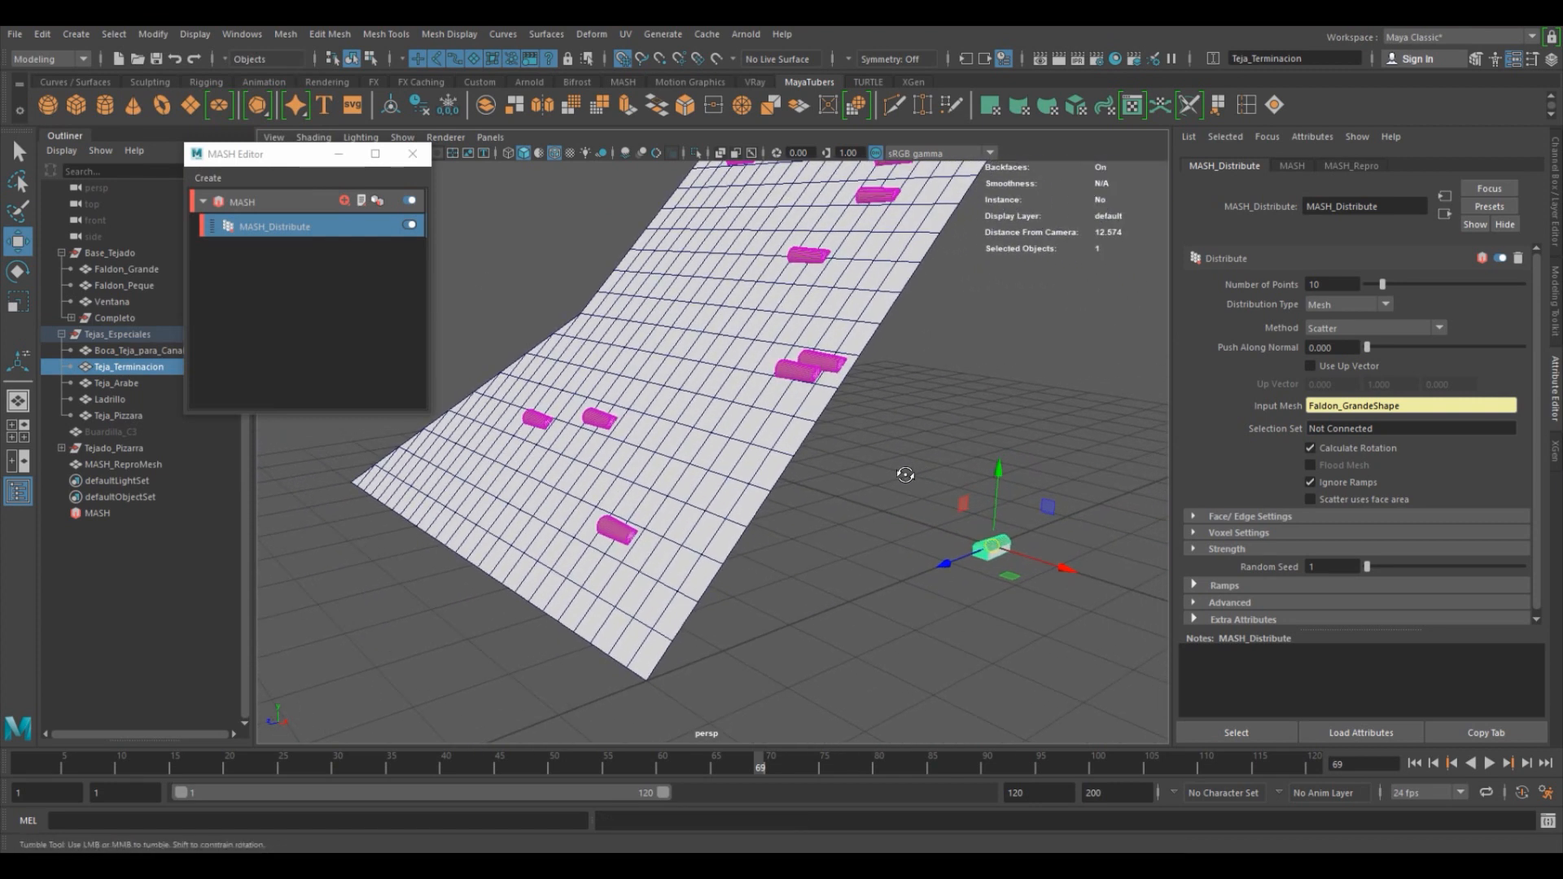
pyautogui.keyDown('alt'); pyautogui.moveTo(904, 474); pyautogui.dragTo(891, 480); pyautogui.keyUp('alt')
pyautogui.keyDown('alt'); pyautogui.moveTo(892, 481); pyautogui.dragTo(913, 486, button='right'); pyautogui.keyUp('alt')
pyautogui.keyDown('alt'); pyautogui.moveTo(913, 486); pyautogui.dragTo(886, 478, button='middle'); pyautogui.keyUp('alt')
pyautogui.moveTo(838, 476)
pyautogui.keyDown('alt'); pyautogui.mouseDown()
pyautogui.moveTo(792, 474)
pyautogui.moveTo(828, 480)
pyautogui.mouseUp(); pyautogui.keyUp('alt')
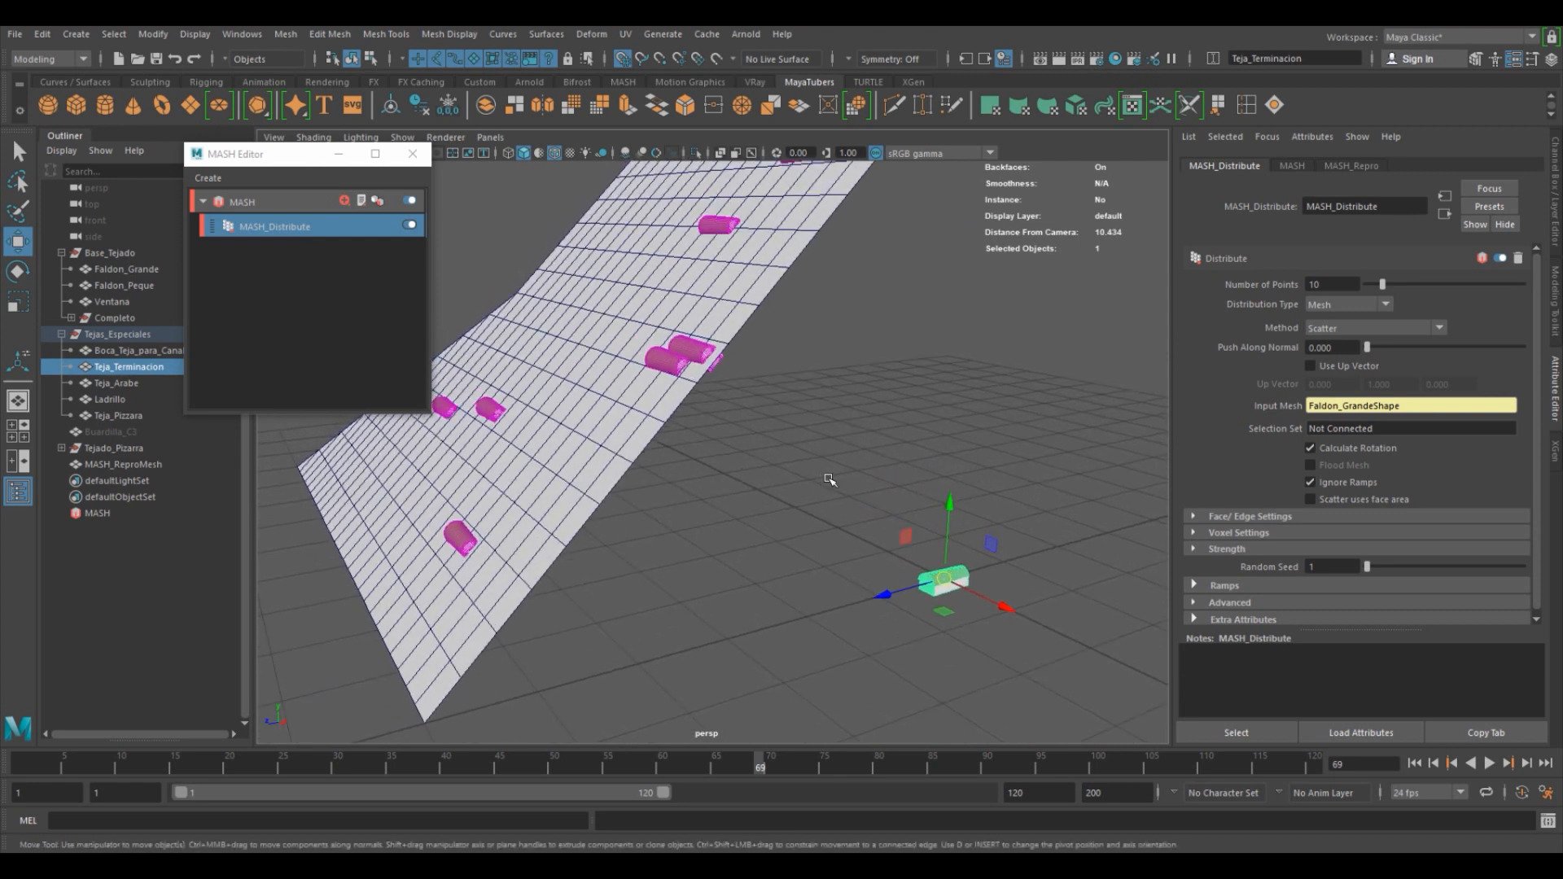
pyautogui.keyDown('alt'); pyautogui.moveTo(828, 481); pyautogui.dragTo(802, 471, button='middle'); pyautogui.keyUp('alt')
# Try moving the Teja_Terminacion tile along its Z axis, with and without snapping, and undo both moves.
pyautogui.moveTo(849, 579); pyautogui.dragTo(817, 586)
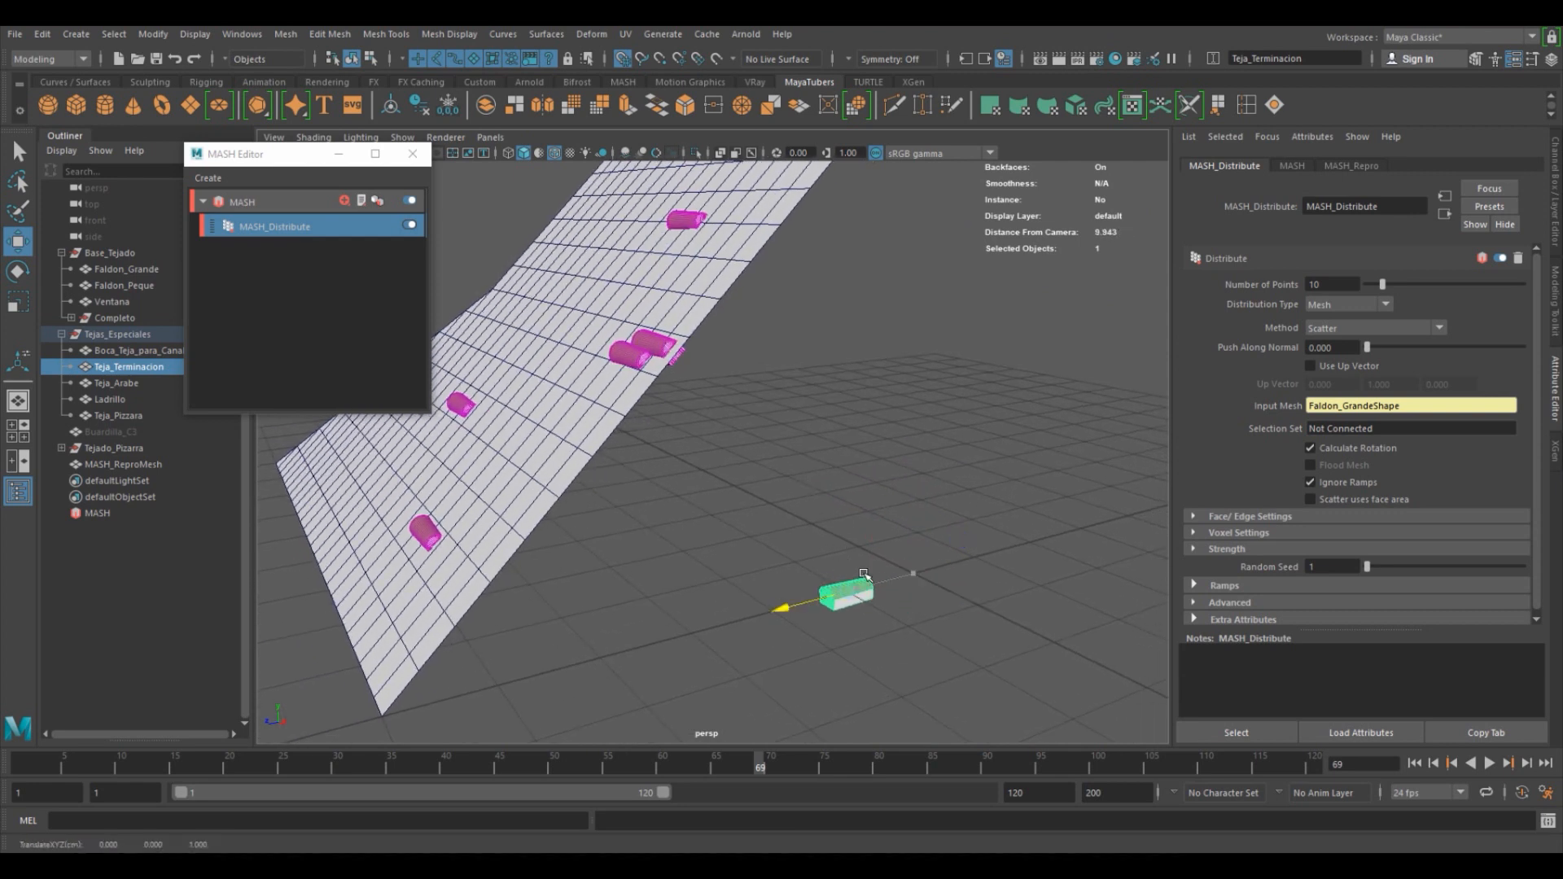
pyautogui.hotkey('ctrl', 'z')
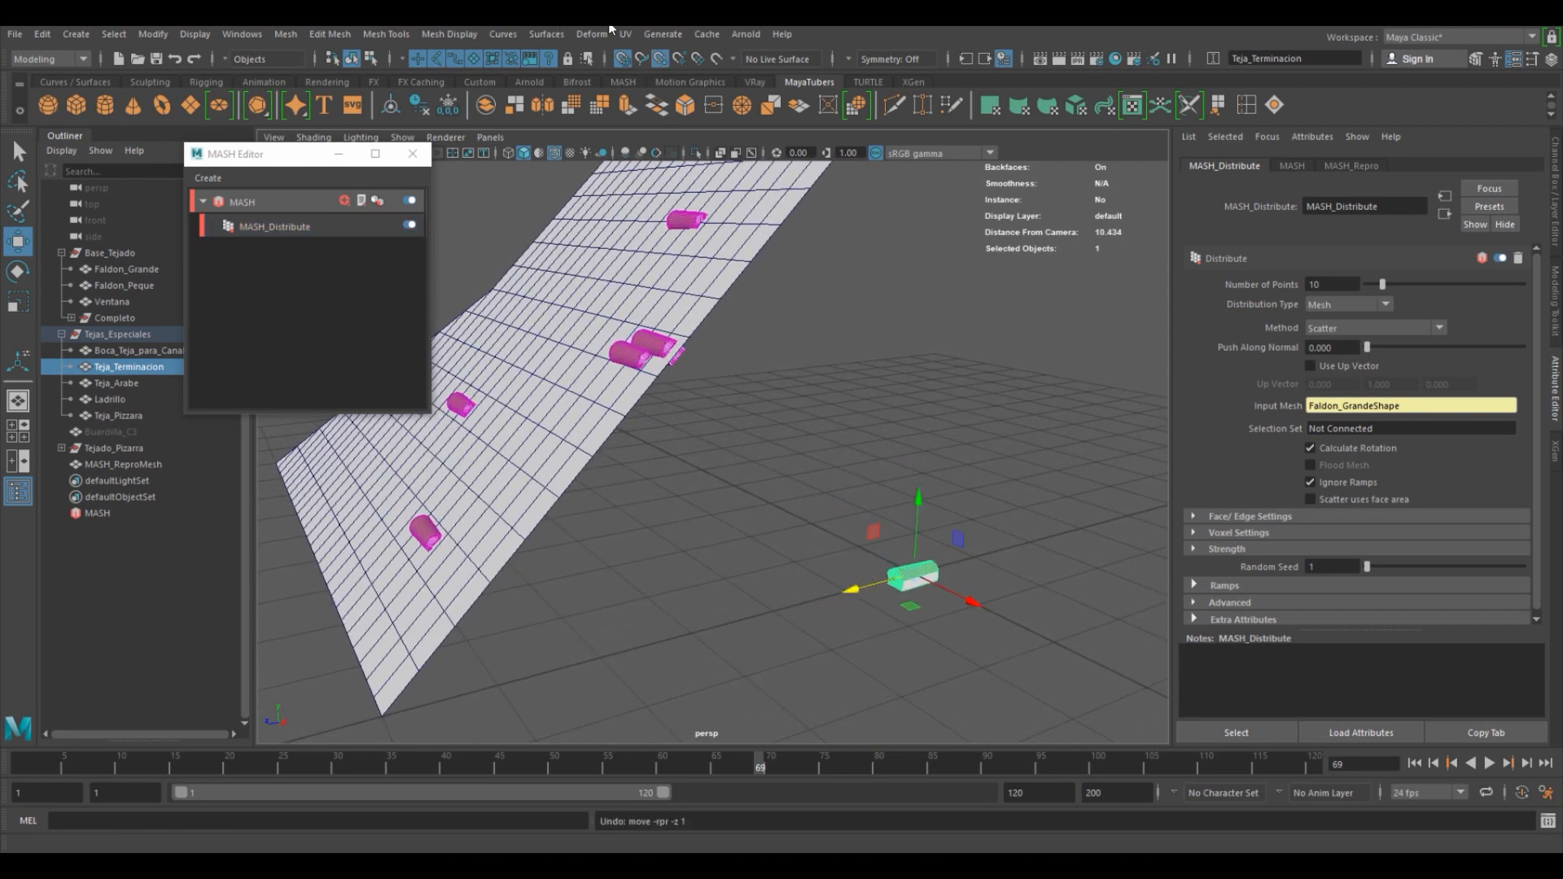
pyautogui.moveTo(855, 580); pyautogui.dragTo(879, 610)
pyautogui.hotkey('ctrl', 'z')
# Rotate the Teja_Terminacion tile about a quarter turn around its vertical axis, and undo a trial uniform scaling.
pyautogui.press('e')
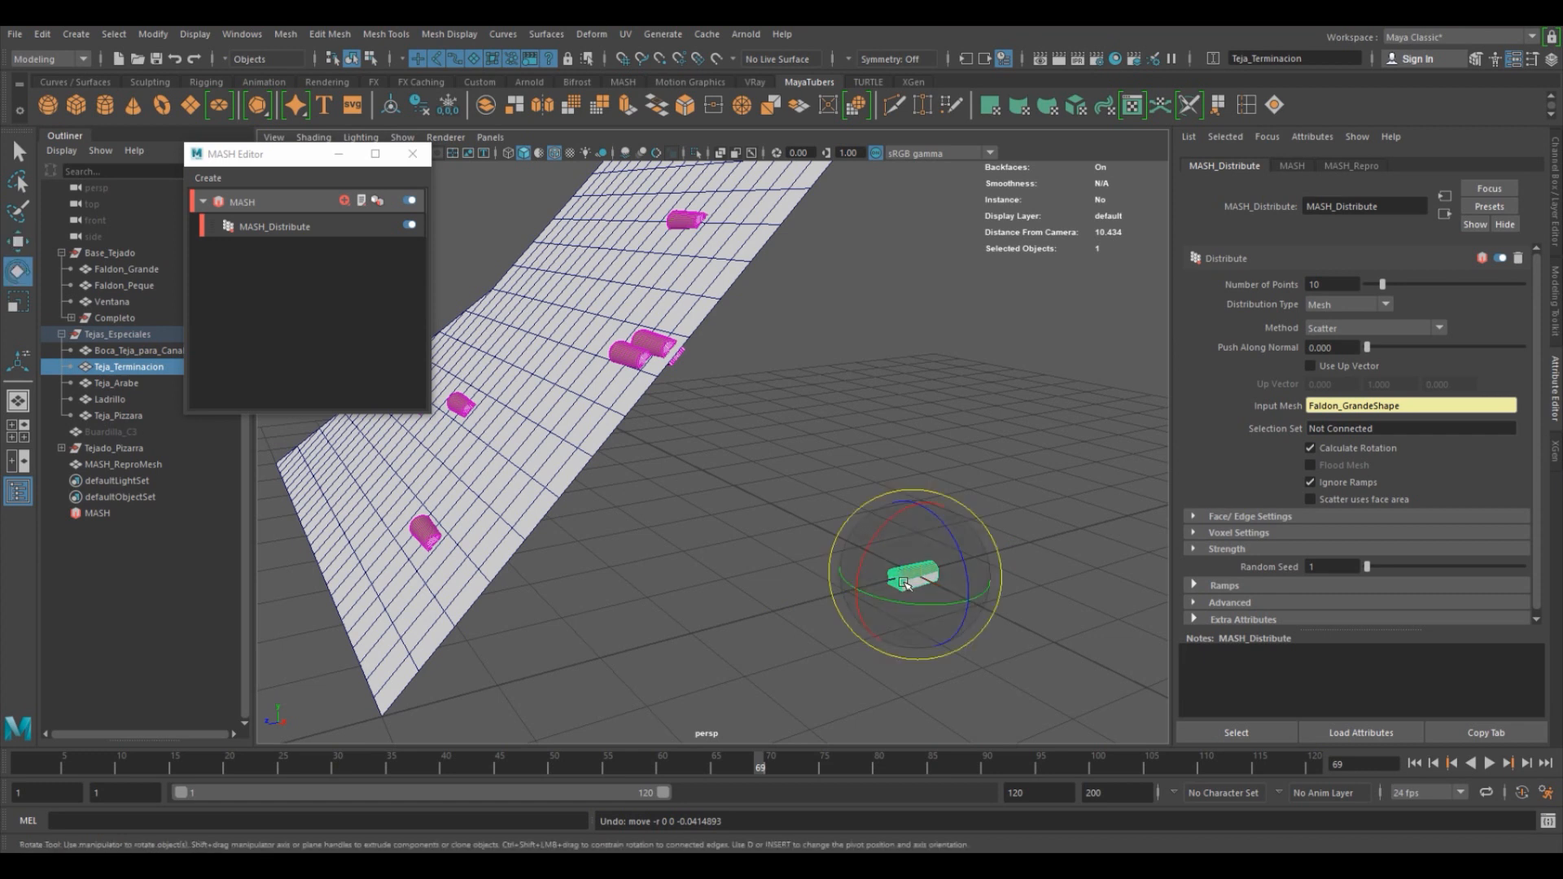
pyautogui.moveTo(914, 602); pyautogui.dragTo(1017, 596)
pyautogui.press('r')
pyautogui.moveTo(915, 574); pyautogui.dragTo(928, 577)
pyautogui.hotkey('ctrl', 'z')
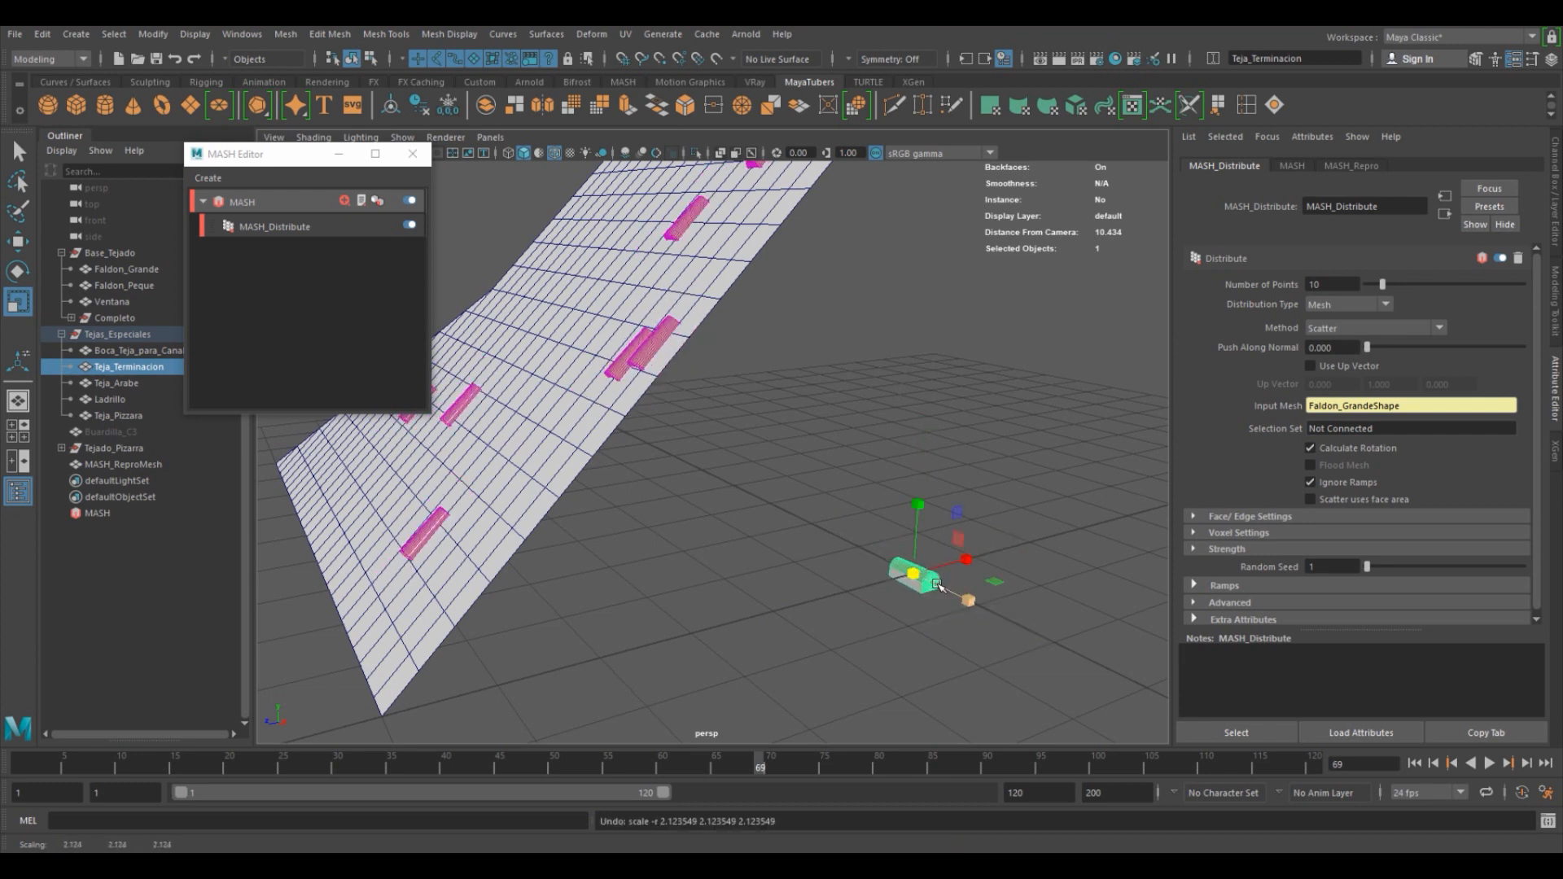
# Try moving all vertices of the Teja_Terminacion tile along the X axis and undo the move.
pyautogui.moveTo(890, 403); pyautogui.dragTo(821, 396, button='right')
pyautogui.click(914, 574)
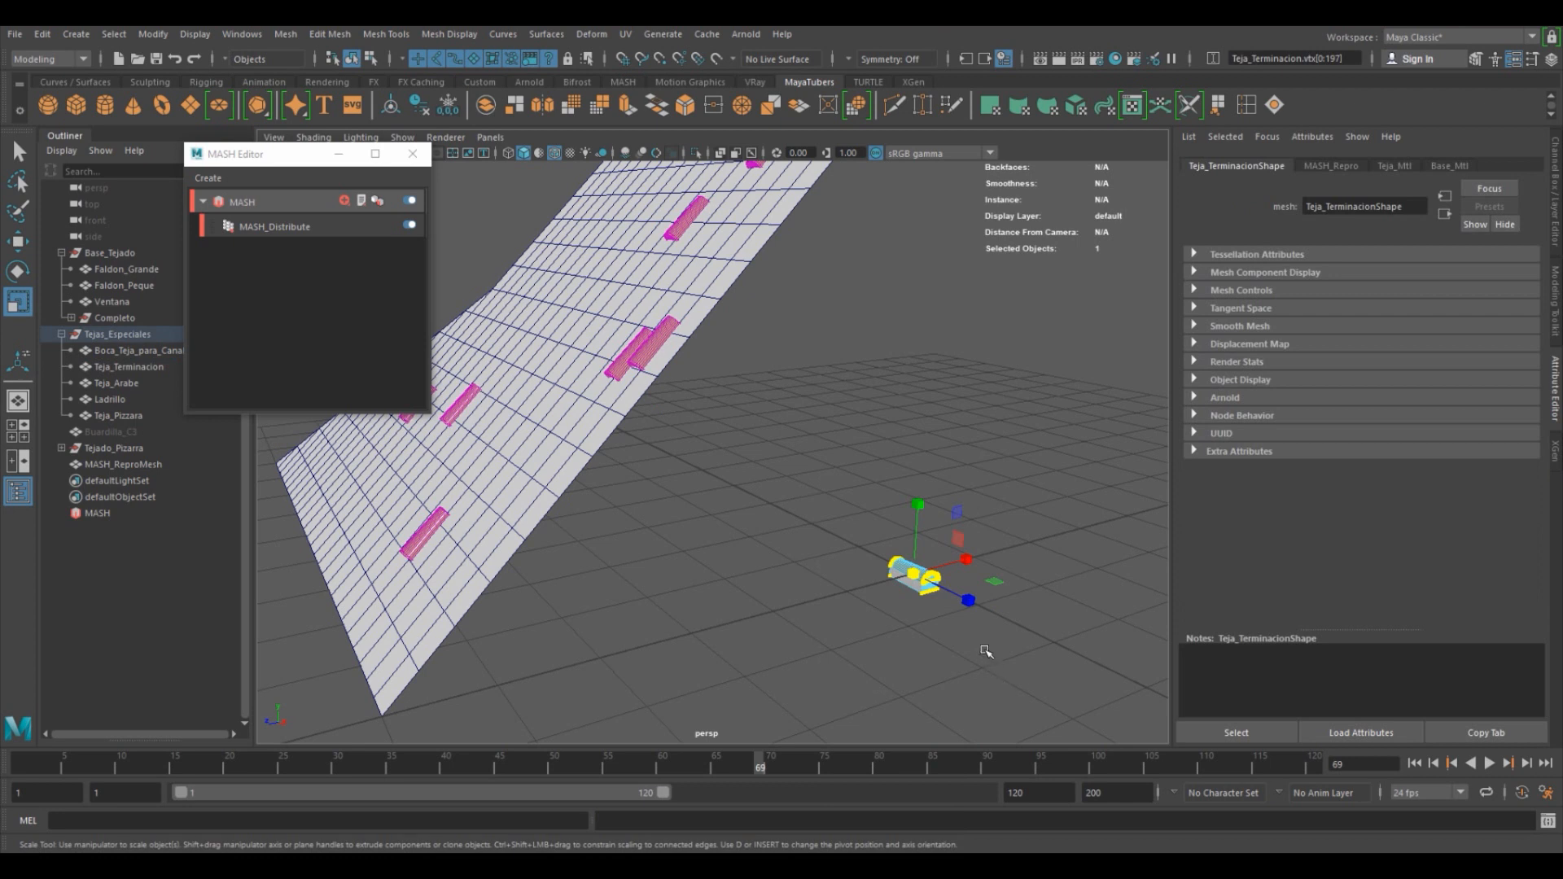
pyautogui.press('w')
pyautogui.moveTo(968, 600); pyautogui.dragTo(937, 581)
pyautogui.hotkey('ctrl', 'z')
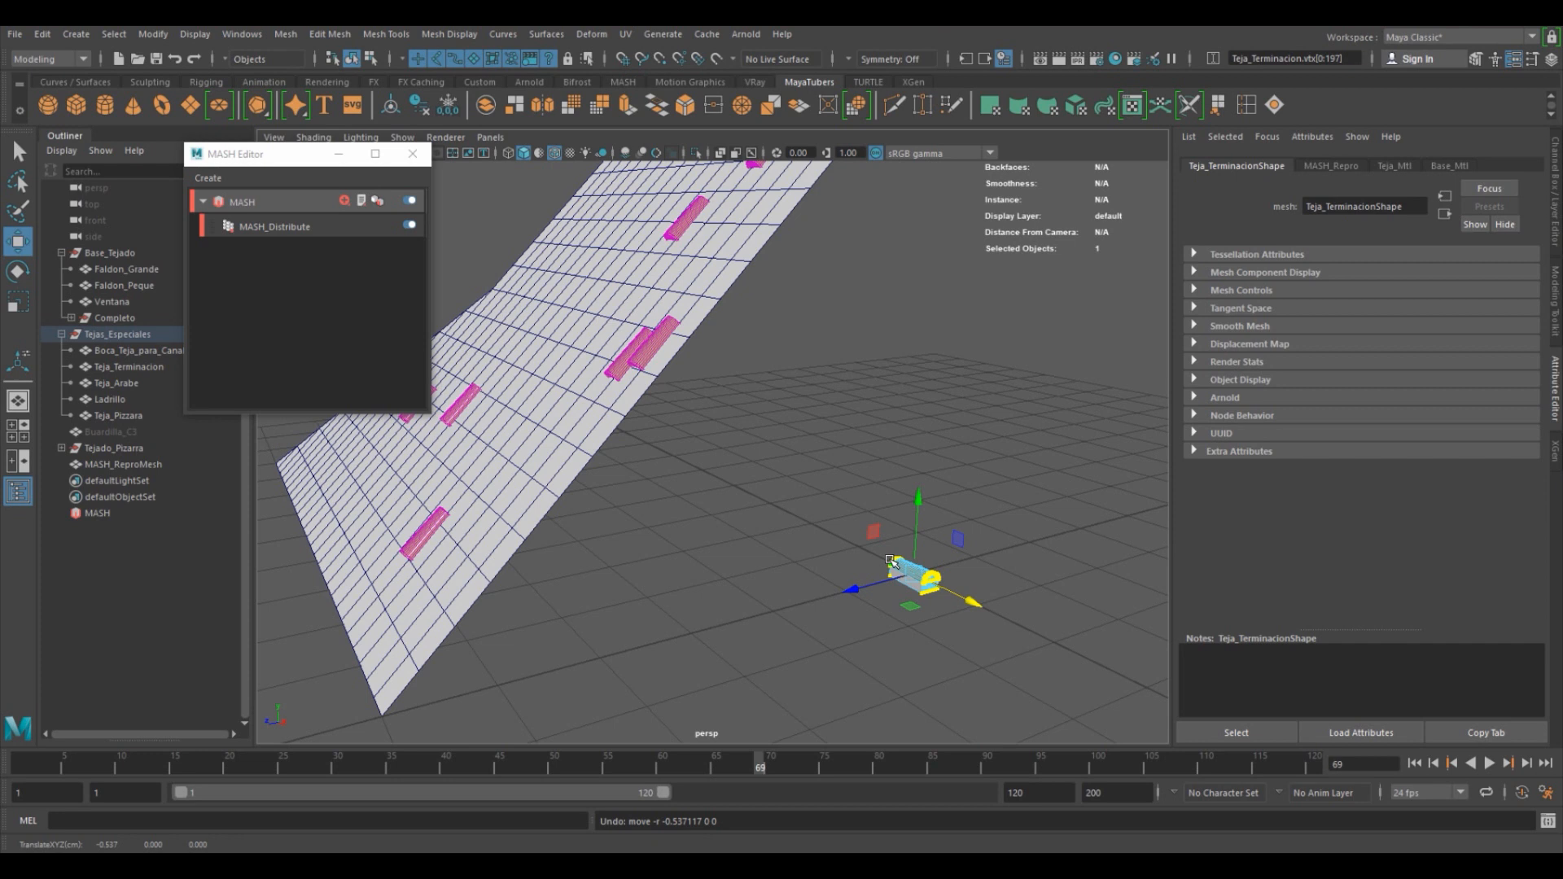
# Return the Teja_Terminacion tile to object mode and select it as a whole.
pyautogui.rightClick(890, 561)
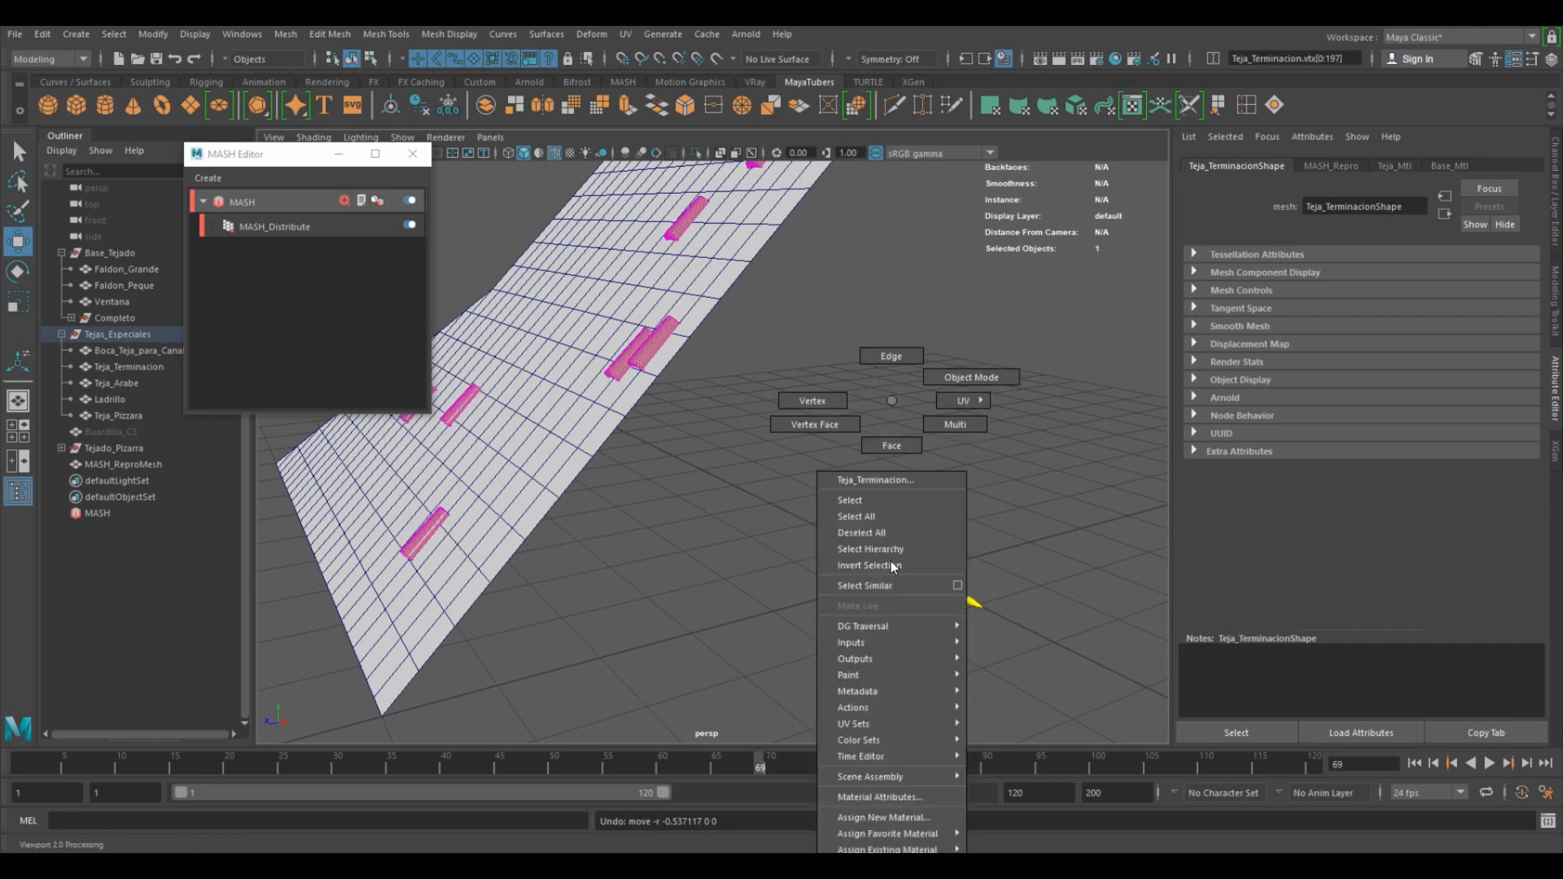
pyautogui.click(964, 377)
pyautogui.click(1008, 583)
pyautogui.keyDown('alt'); pyautogui.moveTo(944, 601); pyautogui.dragTo(835, 549); pyautogui.keyUp('alt')
pyautogui.click(966, 604)
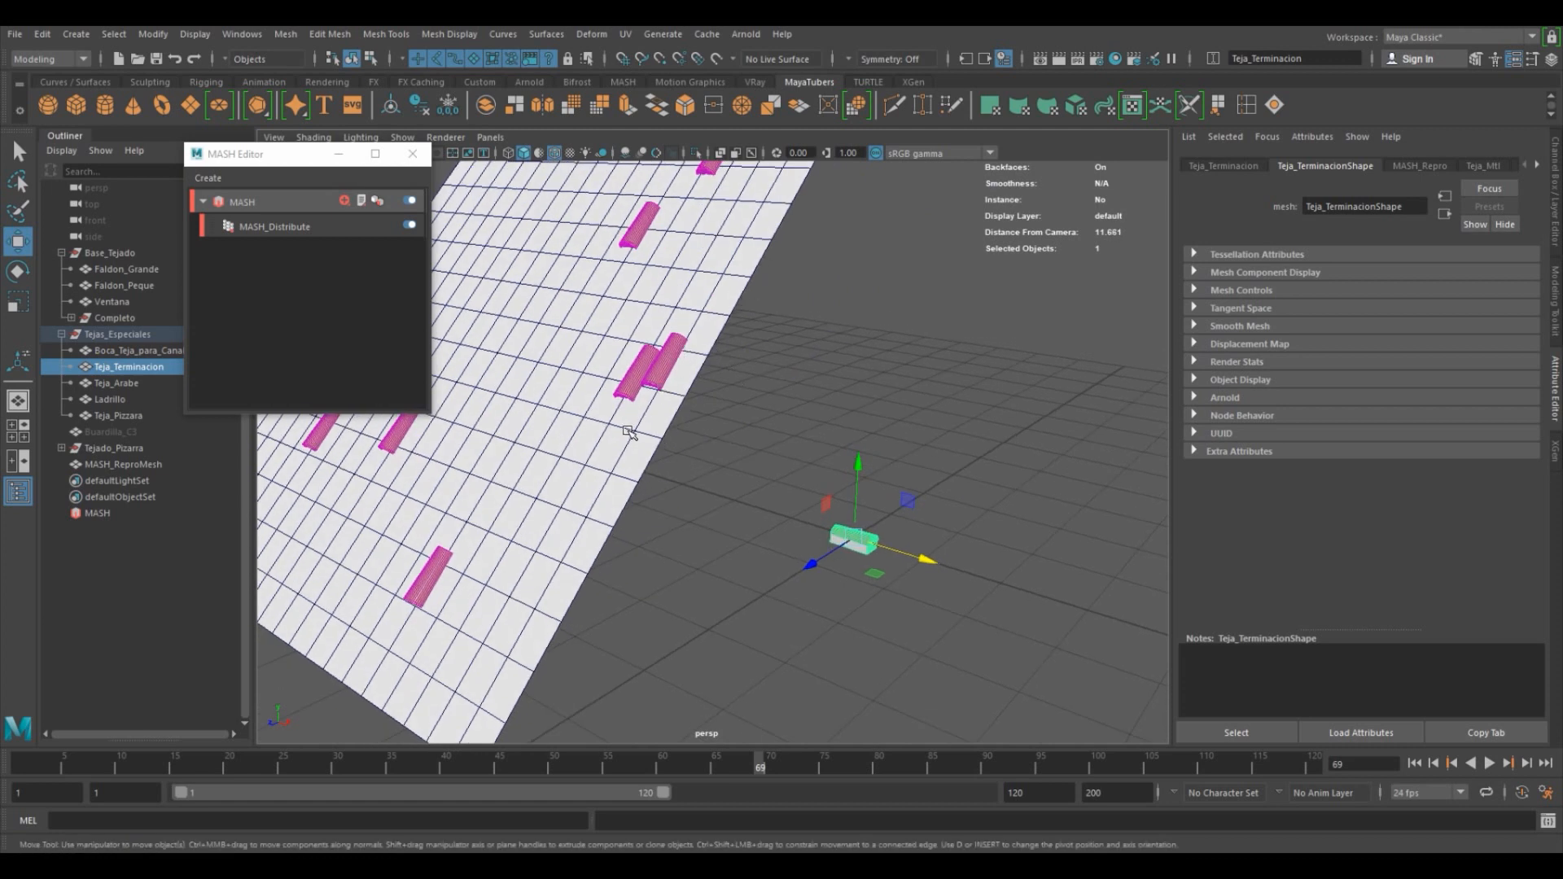
# Examine the Teja_Terminacion tile's pivot height and compare it with how the copies sit on the roof slope.
pyautogui.press('f')
pyautogui.keyDown('alt'); pyautogui.moveTo(935, 479); pyautogui.dragTo(734, 452); pyautogui.keyUp('alt')
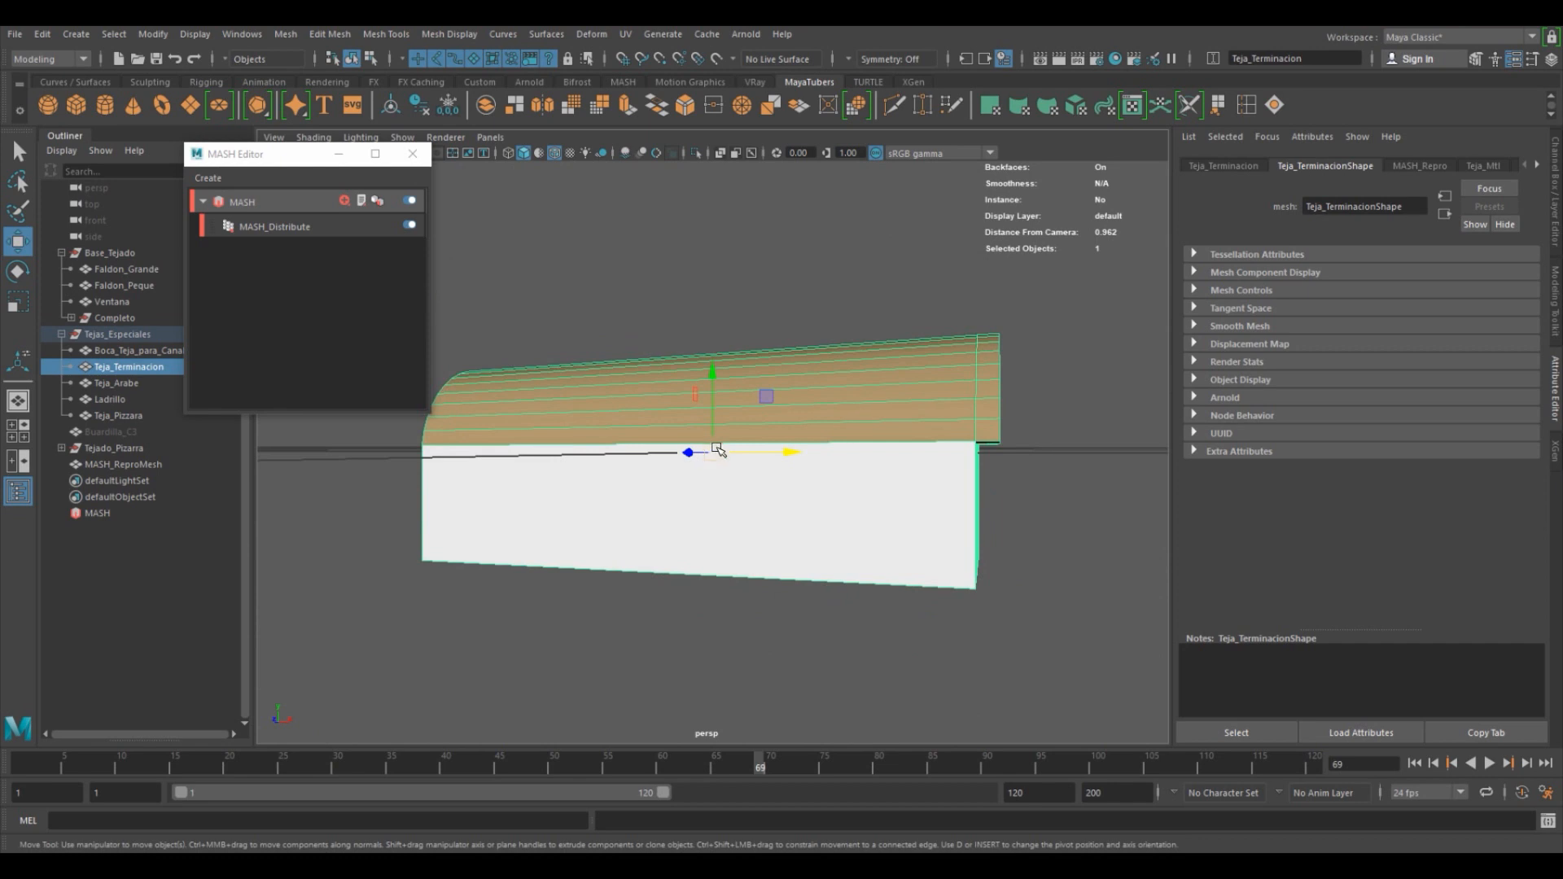
pyautogui.scroll(-15, 559, 493)
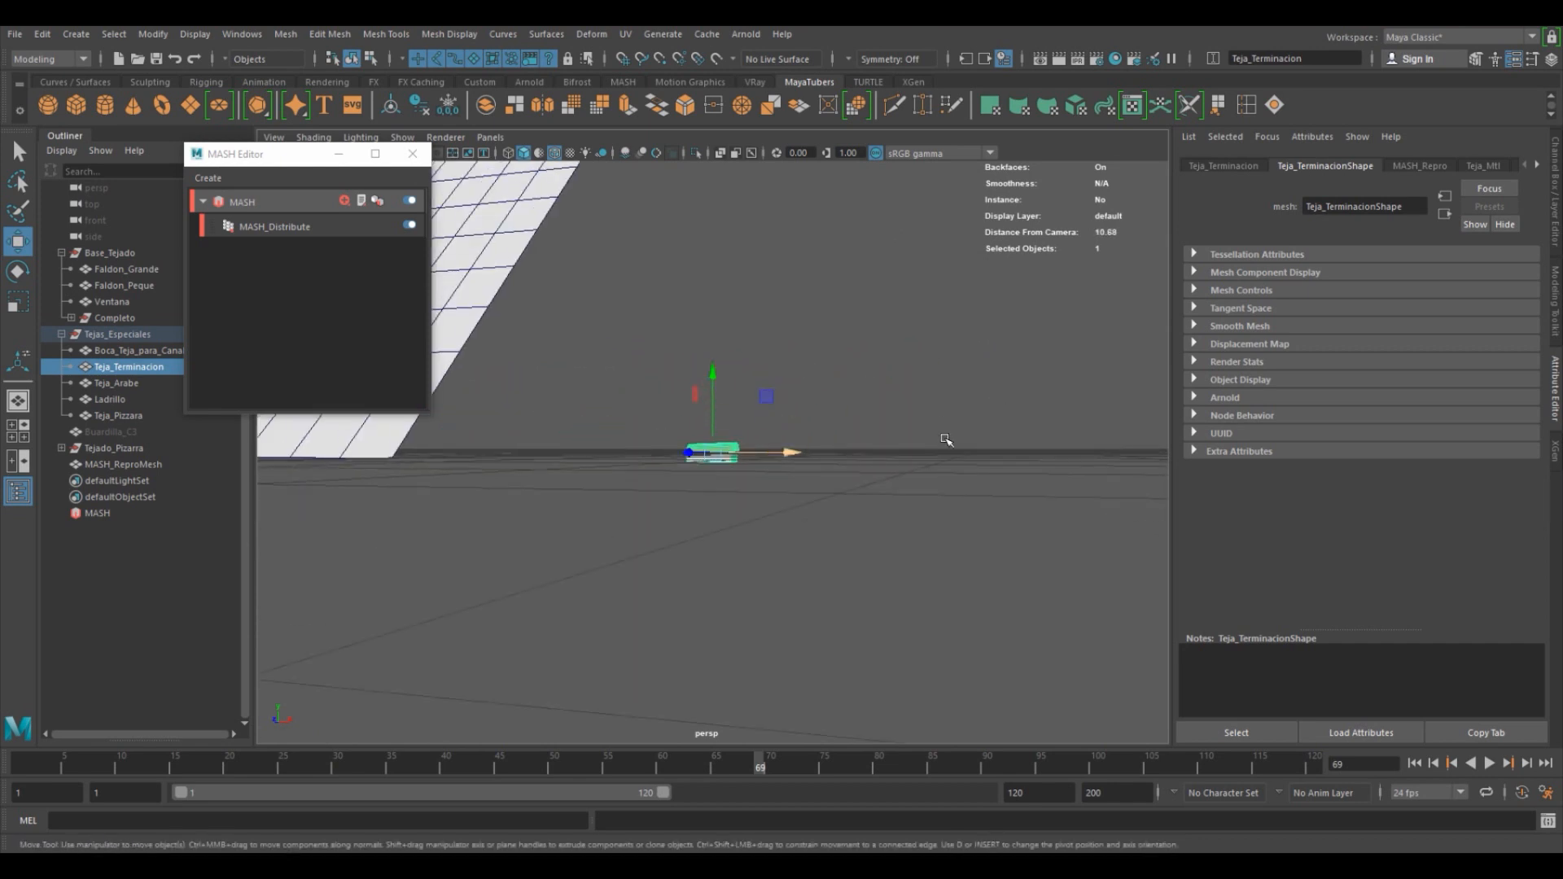
pyautogui.keyDown('alt'); pyautogui.moveTo(967, 439); pyautogui.dragTo(1109, 551, button='middle'); pyautogui.keyUp('alt')
pyautogui.keyDown('alt'); pyautogui.moveTo(1108, 551); pyautogui.dragTo(861, 523); pyautogui.keyUp('alt')
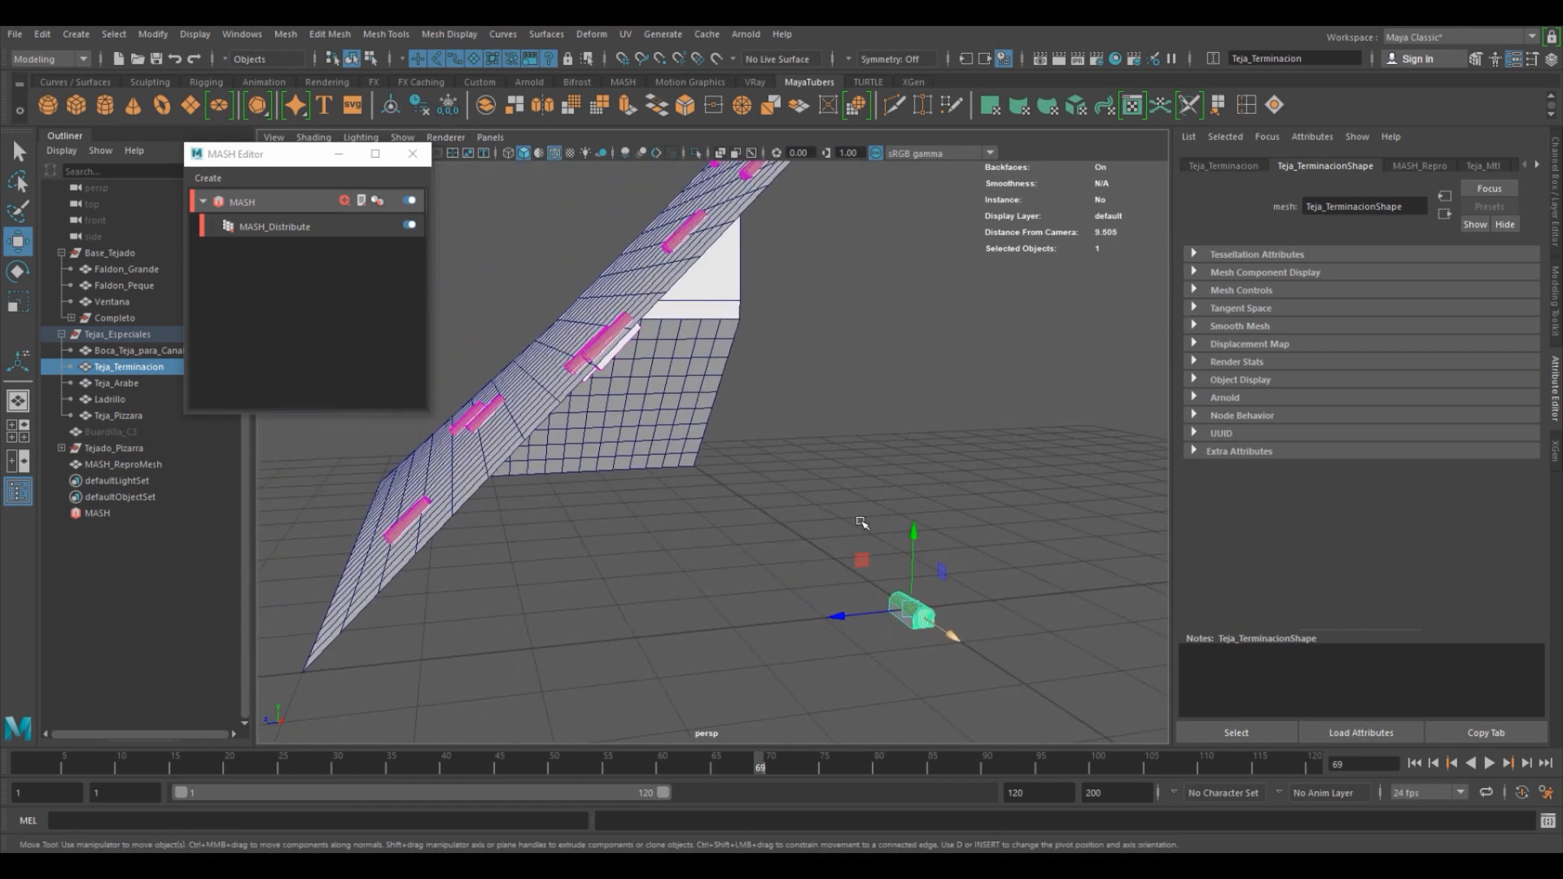
pyautogui.keyDown('alt'); pyautogui.moveTo(575, 335); pyautogui.dragTo(700, 358); pyautogui.keyUp('alt')
pyautogui.keyDown('alt'); pyautogui.moveTo(692, 350); pyautogui.dragTo(615, 297, button='middle'); pyautogui.keyUp('alt')
pyautogui.scroll(5, 865, 497)
pyautogui.keyDown('alt'); pyautogui.moveTo(889, 583); pyautogui.dragTo(774, 548, button='middle'); pyautogui.keyUp('alt')
pyautogui.scroll(5, 822, 533)
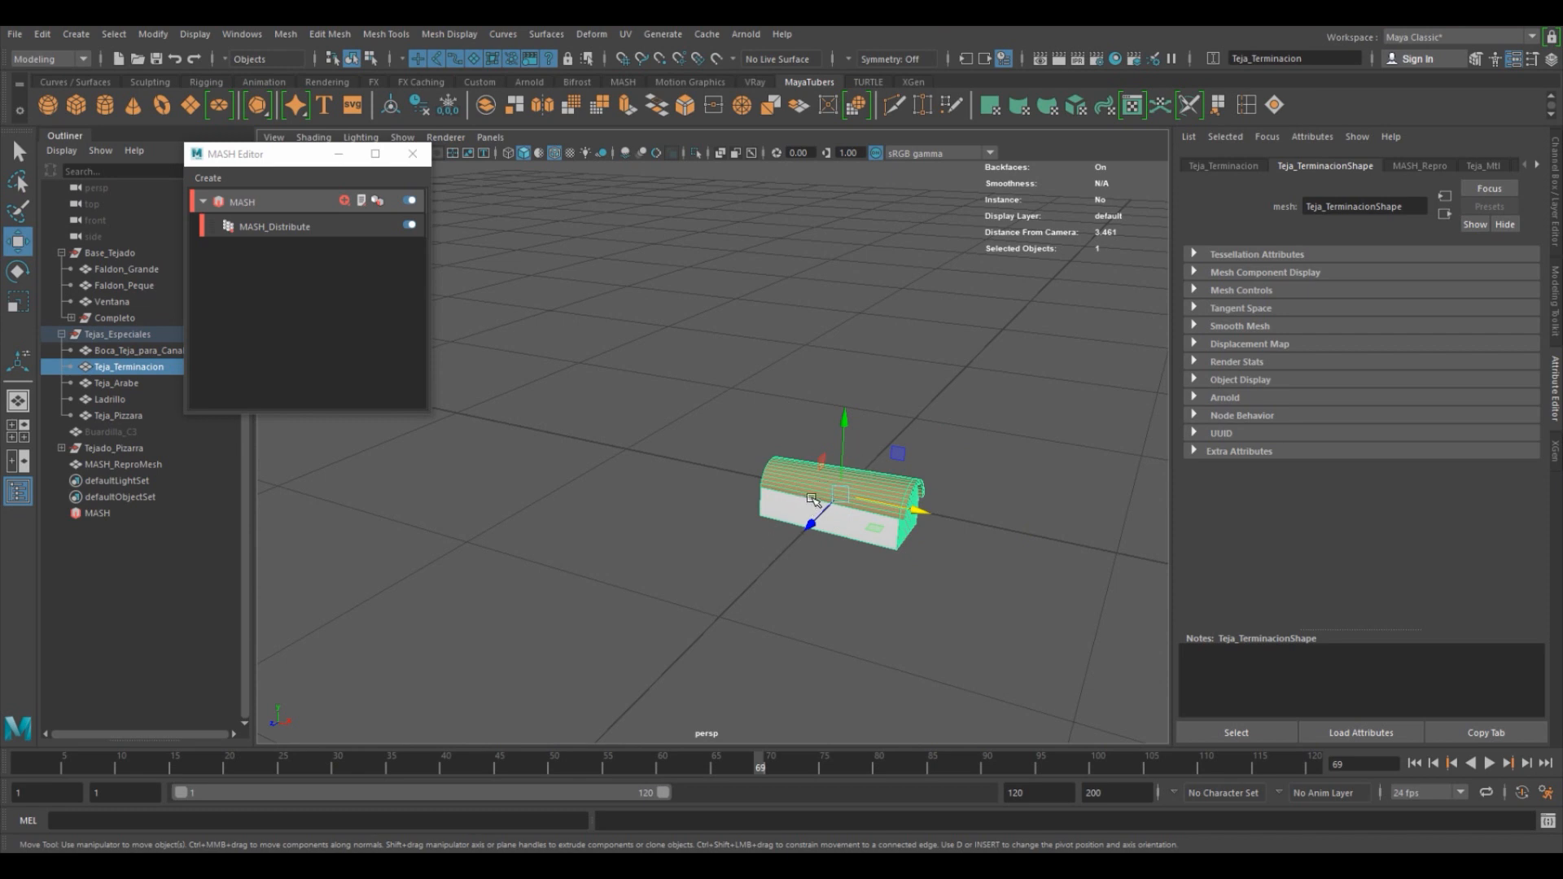
# Lower the pivot of the Teja_Terminacion tile to the level of its base using point snapping.
pyautogui.press('d')
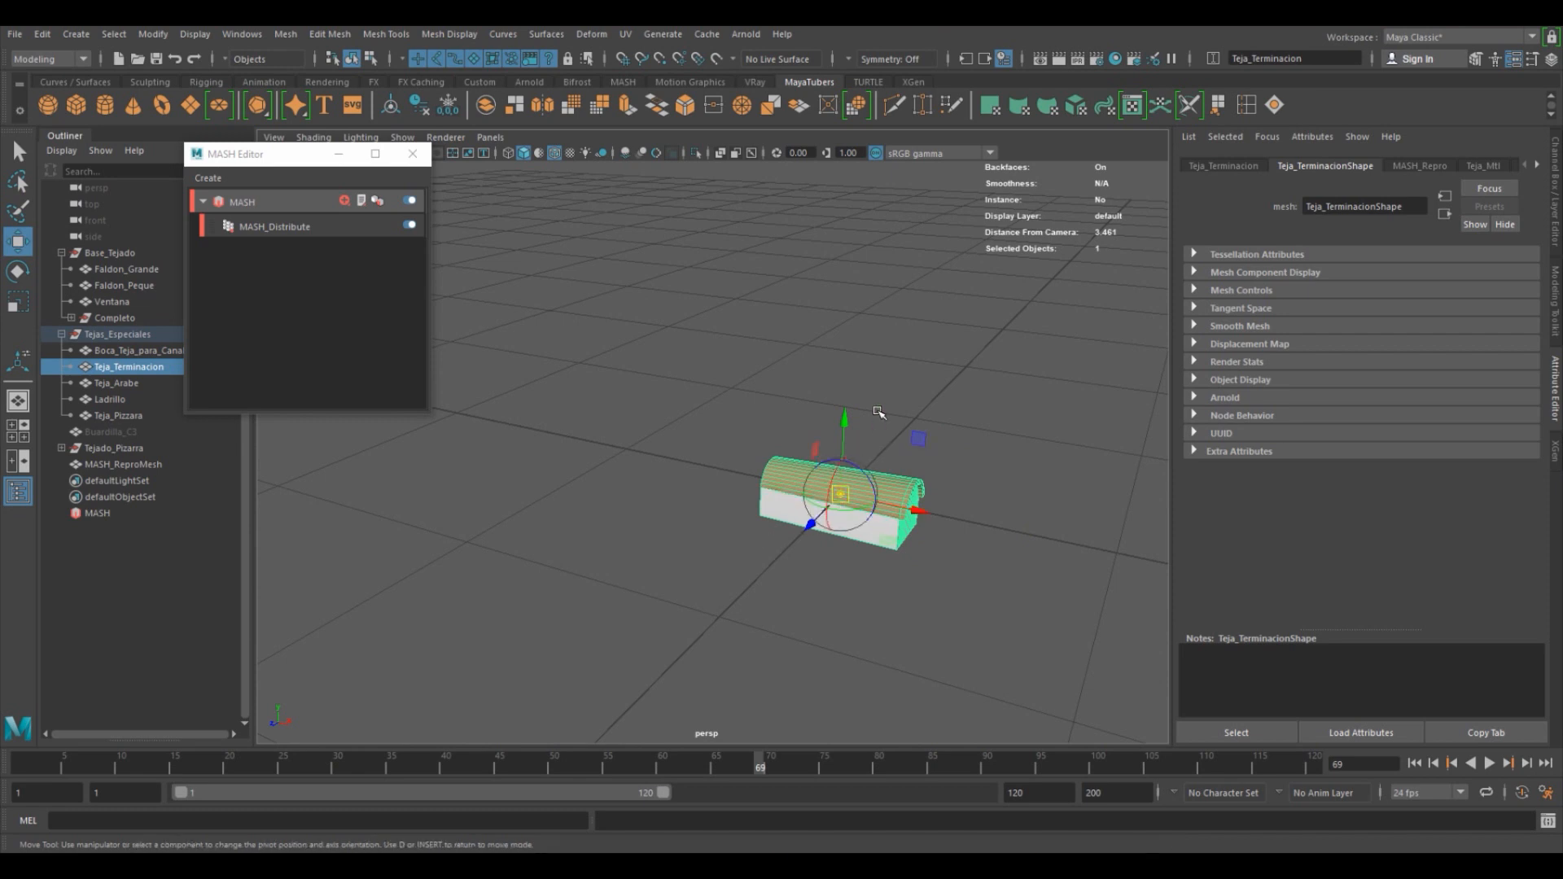
pyautogui.click(658, 58)
pyautogui.moveTo(844, 421); pyautogui.dragTo(812, 572)
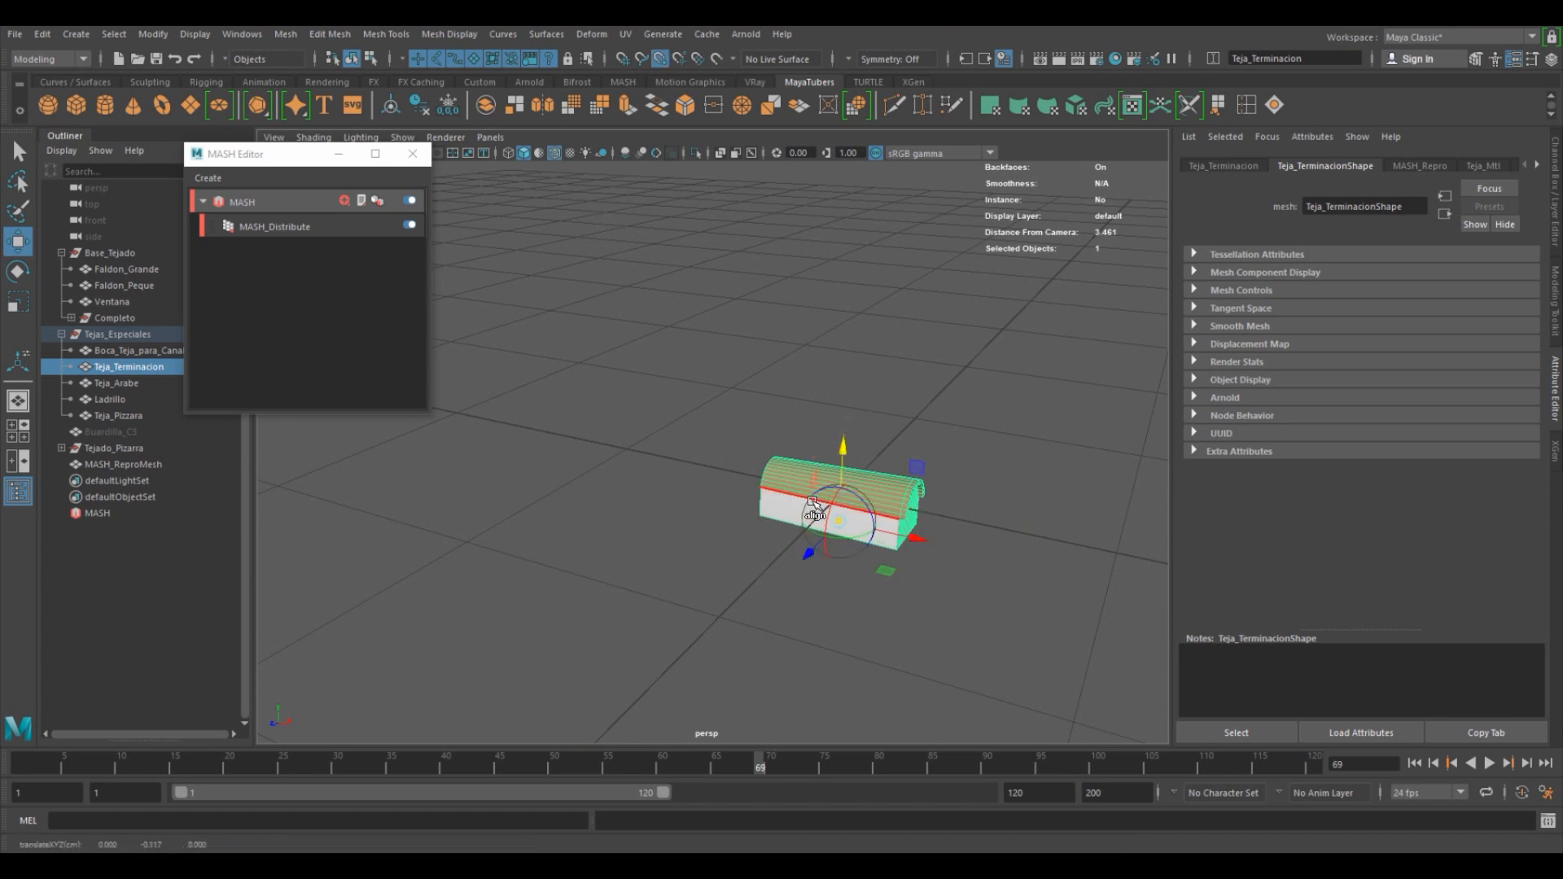
pyautogui.press('d')
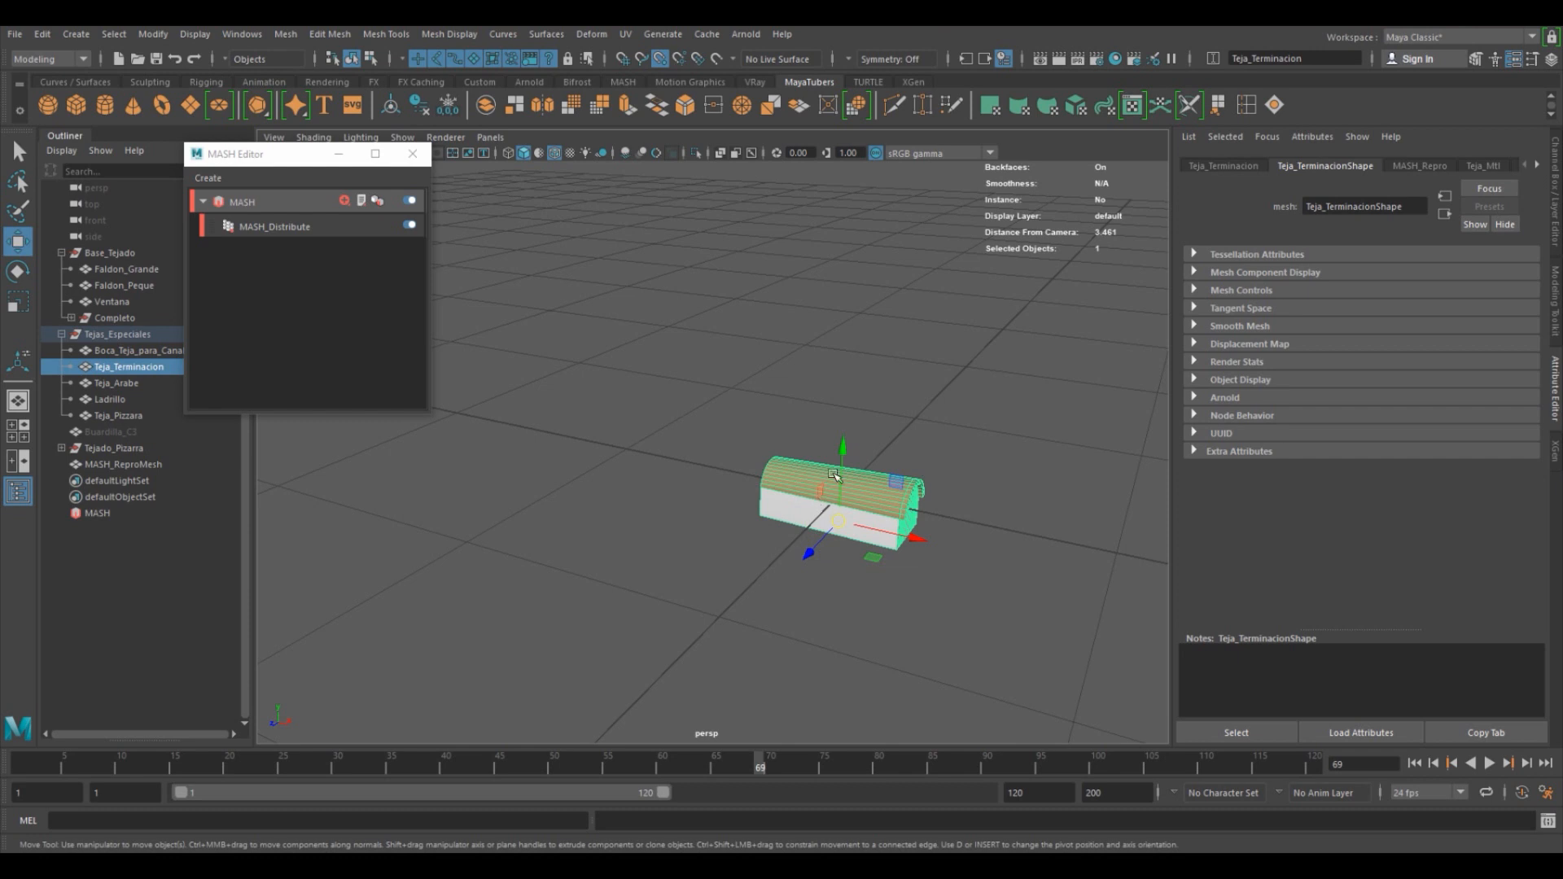
# Raise the Teja_Terminacion tile vertically with grid snapping so its base pivot lies on the grid plane.
pyautogui.click(661, 59)
pyautogui.click(623, 59)
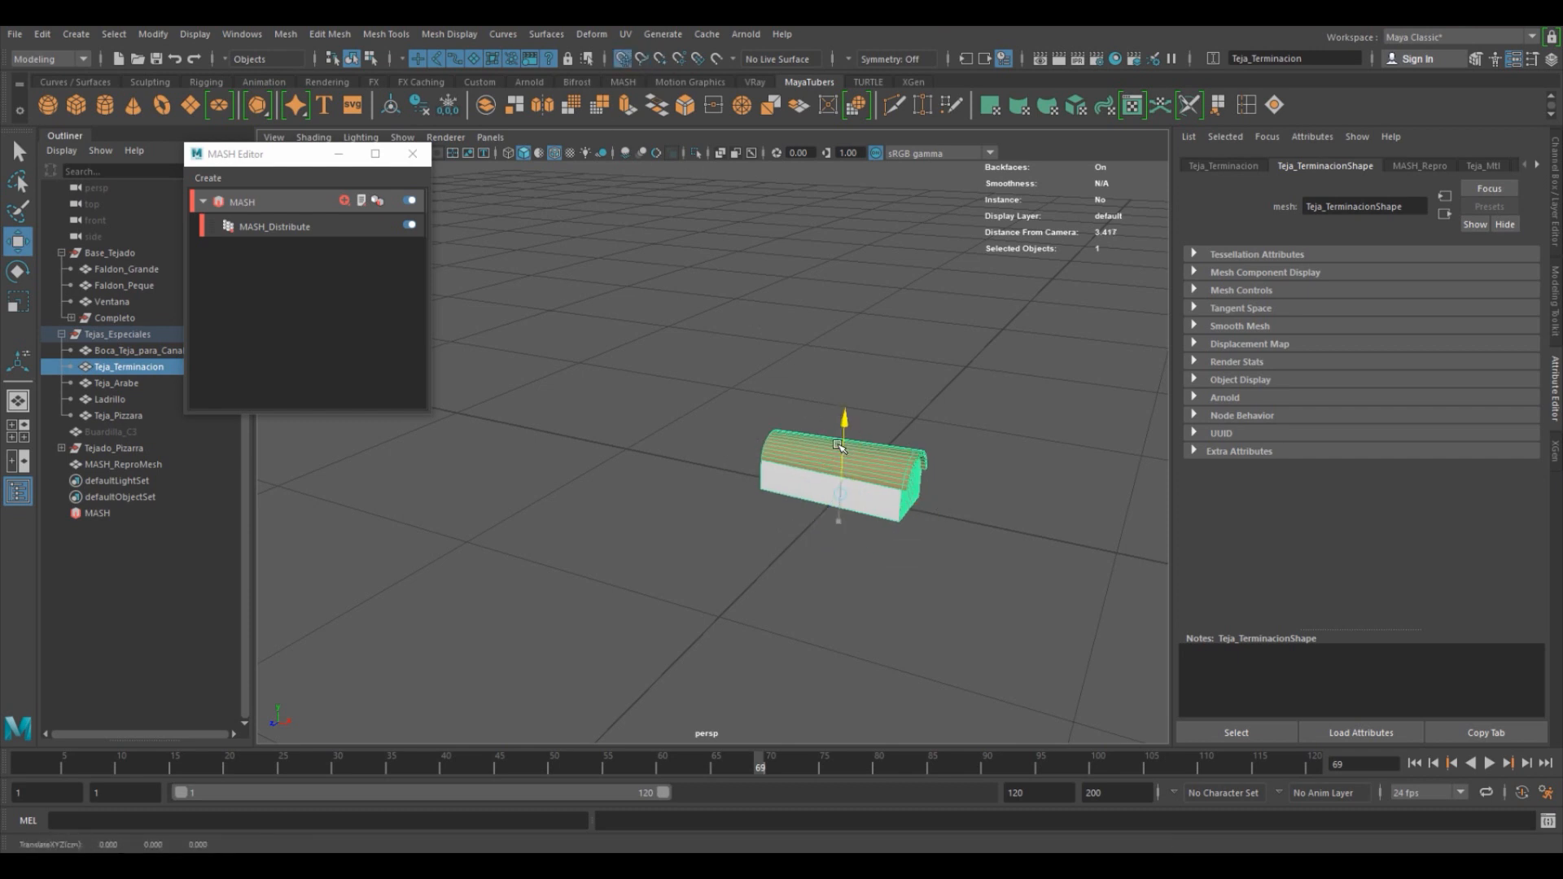
pyautogui.scroll(-3, 757, 490)
pyautogui.keyDown('alt'); pyautogui.moveTo(757, 490); pyautogui.dragTo(750, 584); pyautogui.keyUp('alt')
pyautogui.scroll(4, 879, 548)
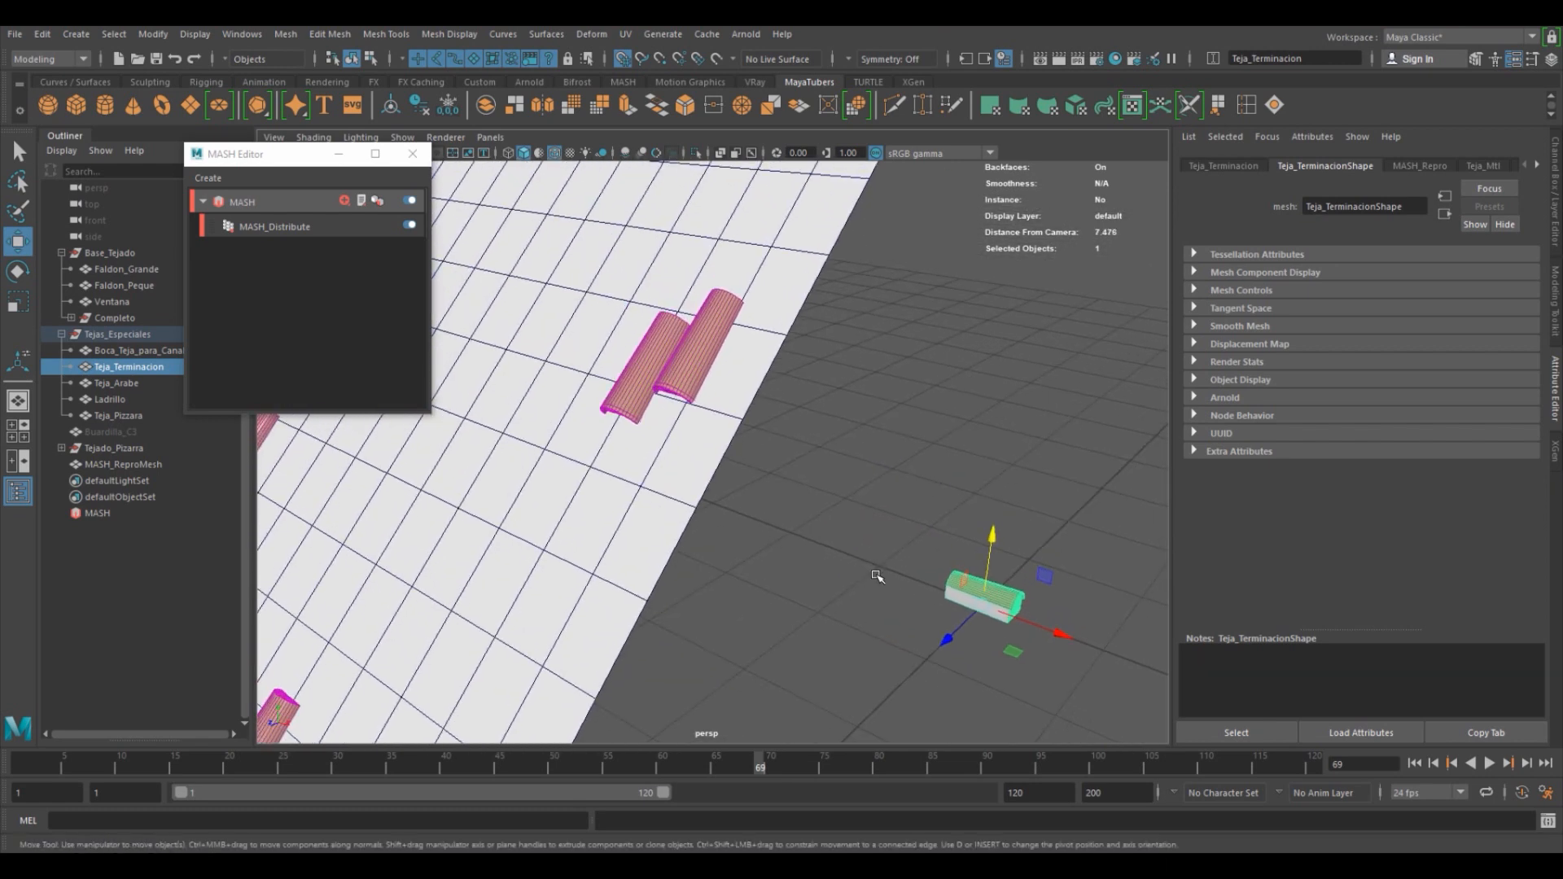
# Freeze the Teja_Terminacion tile's transformations so its roof copies sit on the slope from the base pivot.
pyautogui.click(446, 110)
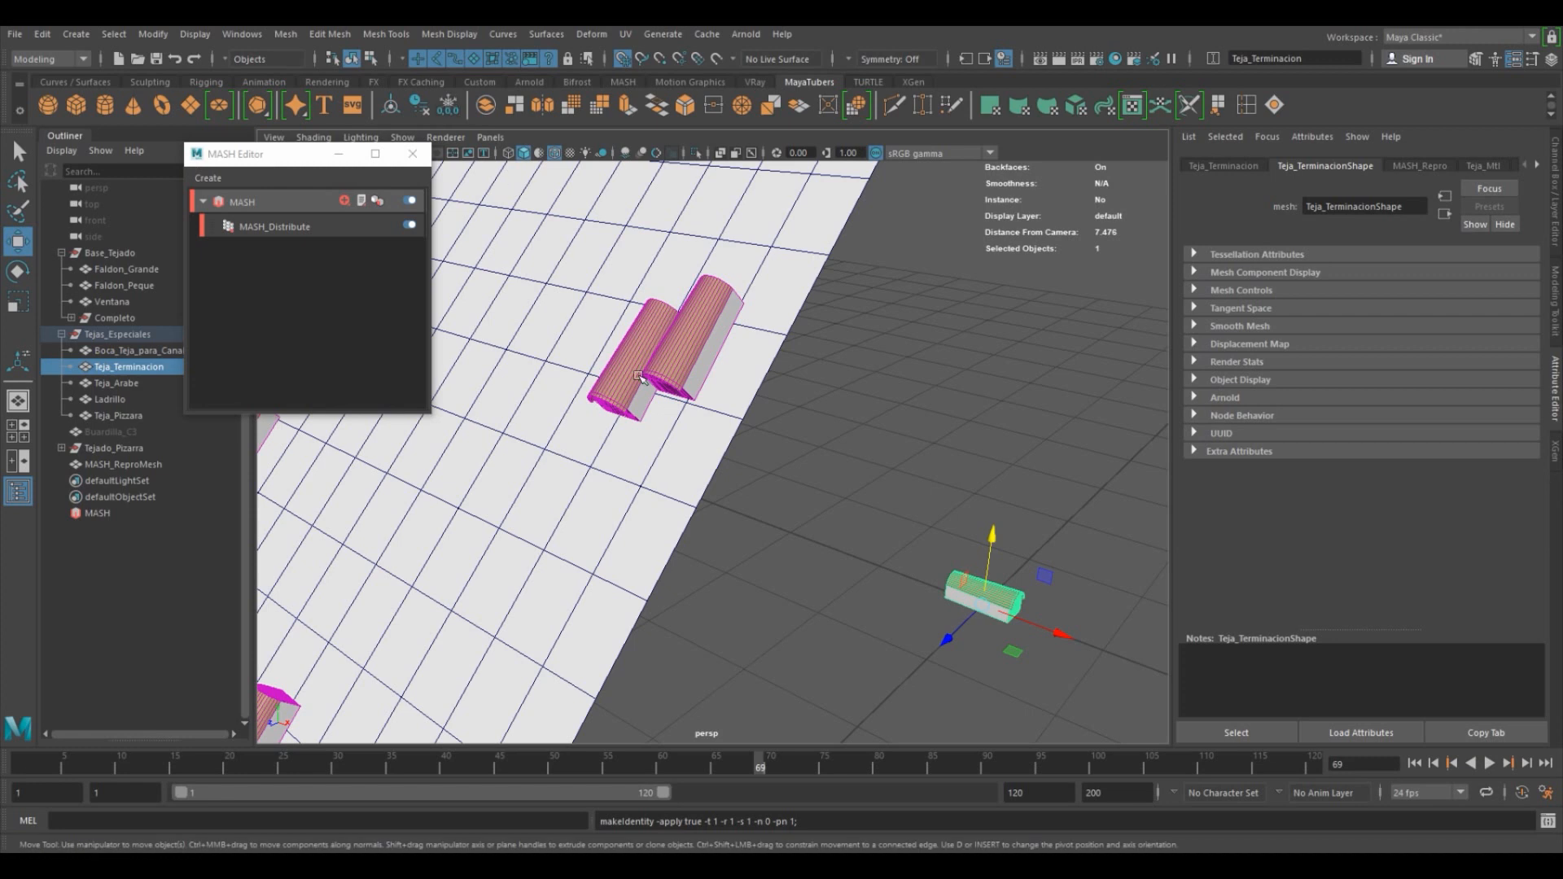
pyautogui.keyDown('alt'); pyautogui.moveTo(812, 414); pyautogui.dragTo(706, 418, button='right'); pyautogui.keyUp('alt')
pyautogui.keyDown('alt'); pyautogui.moveTo(706, 419); pyautogui.dragTo(732, 391); pyautogui.keyUp('alt')
pyautogui.keyDown('alt'); pyautogui.moveTo(849, 429); pyautogui.dragTo(718, 469, button='right'); pyautogui.keyUp('alt')
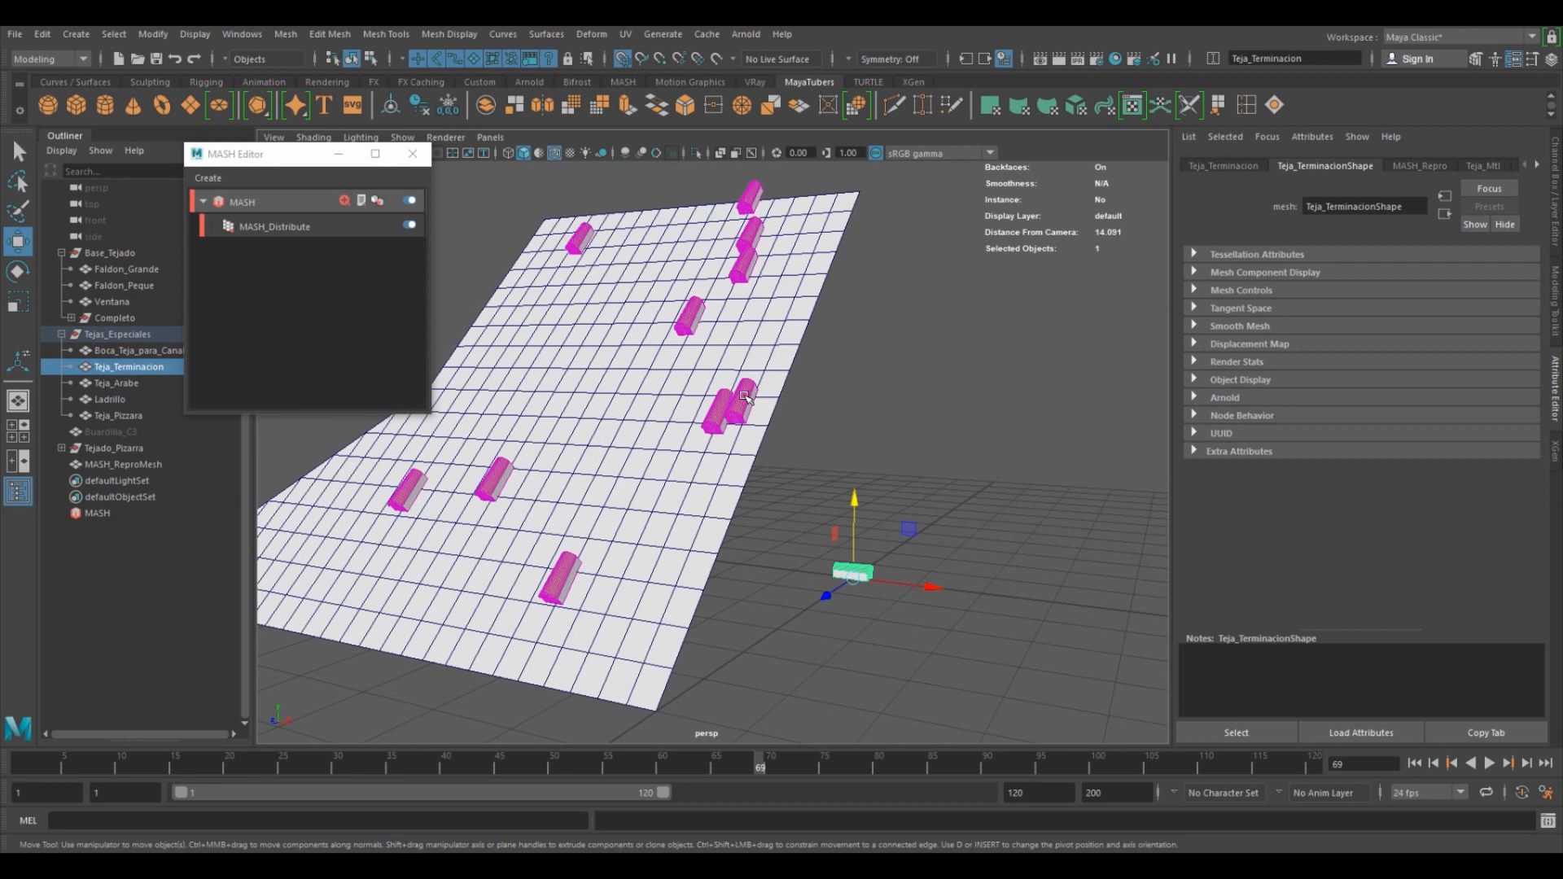
# Change the MASH_Distribute method from scattered placement to Vertex.
pyautogui.click(703, 417)
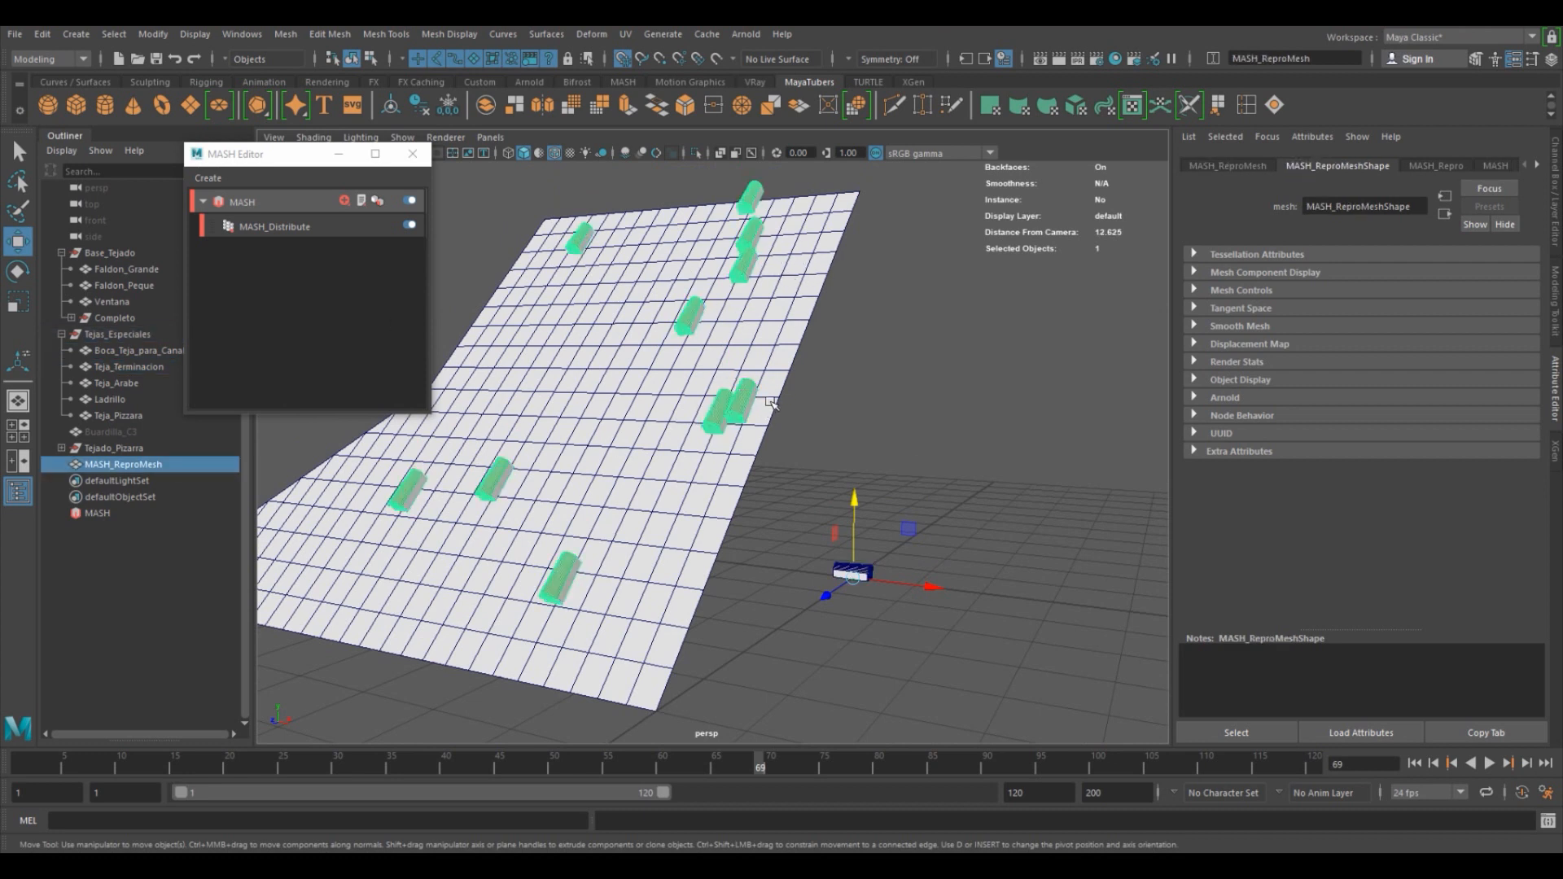
pyautogui.click(259, 228)
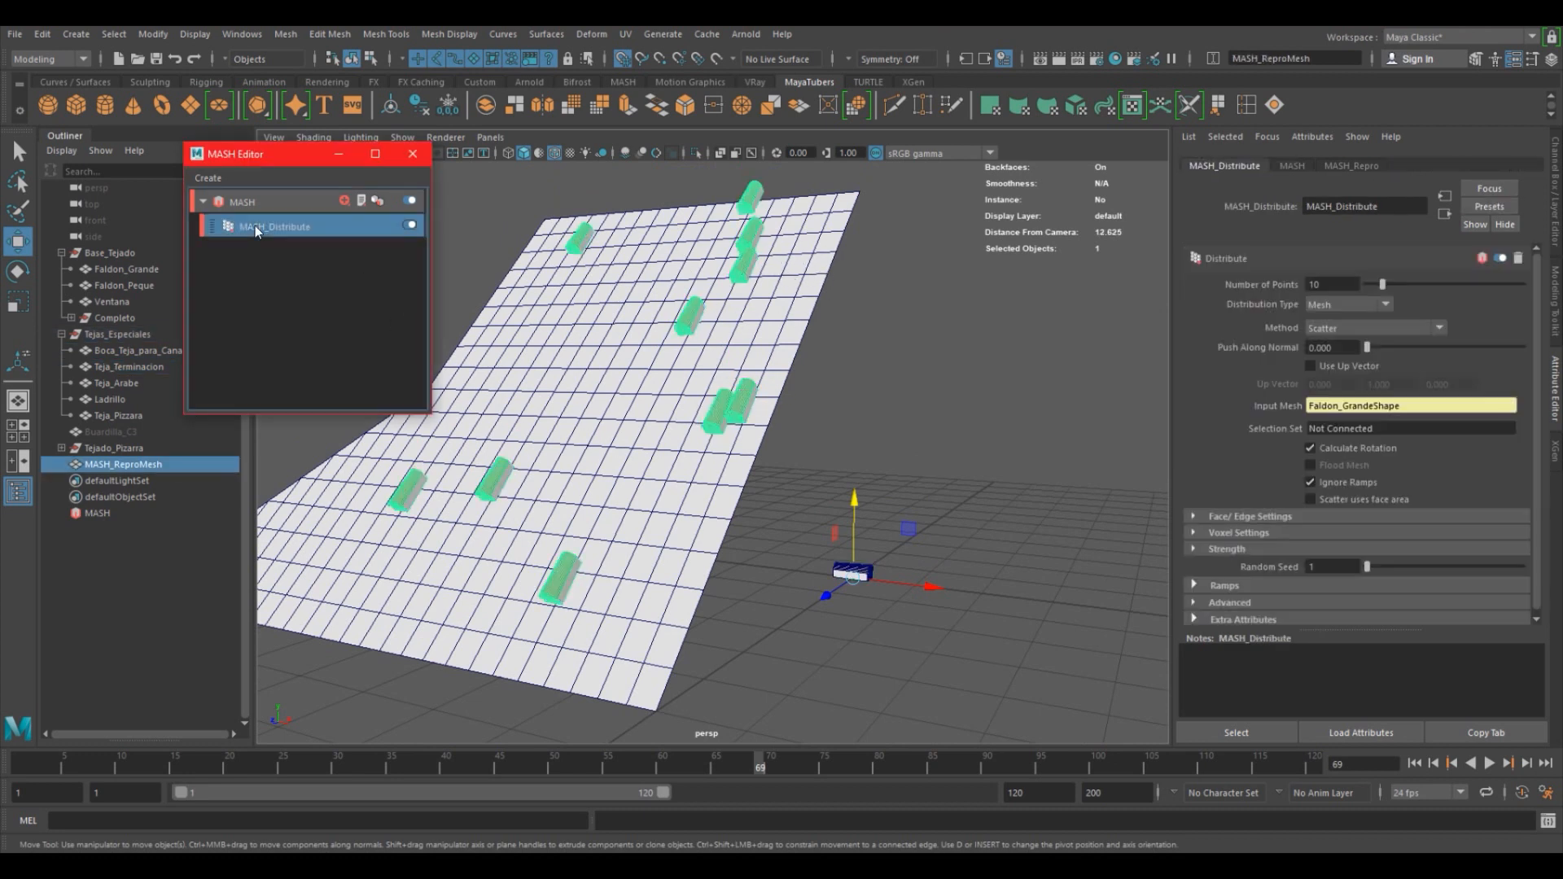
pyautogui.click(1331, 329)
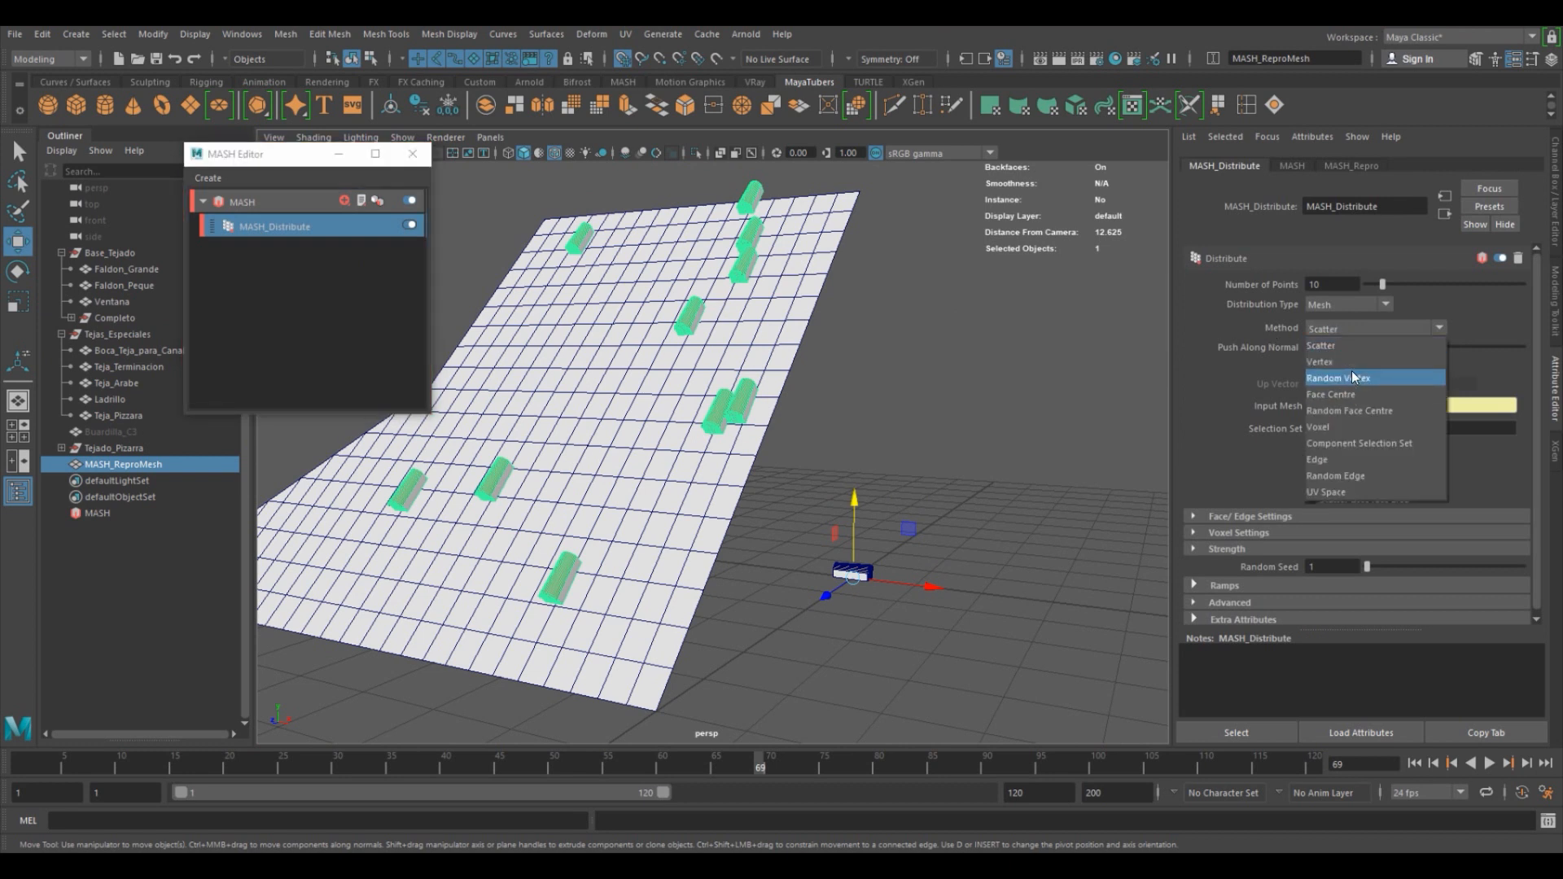
pyautogui.click(1319, 361)
pyautogui.moveTo(784, 480)
pyautogui.keyDown('alt'); pyautogui.mouseDown()
pyautogui.moveTo(809, 478)
pyautogui.moveTo(764, 482)
pyautogui.mouseUp(); pyautogui.keyUp('alt')
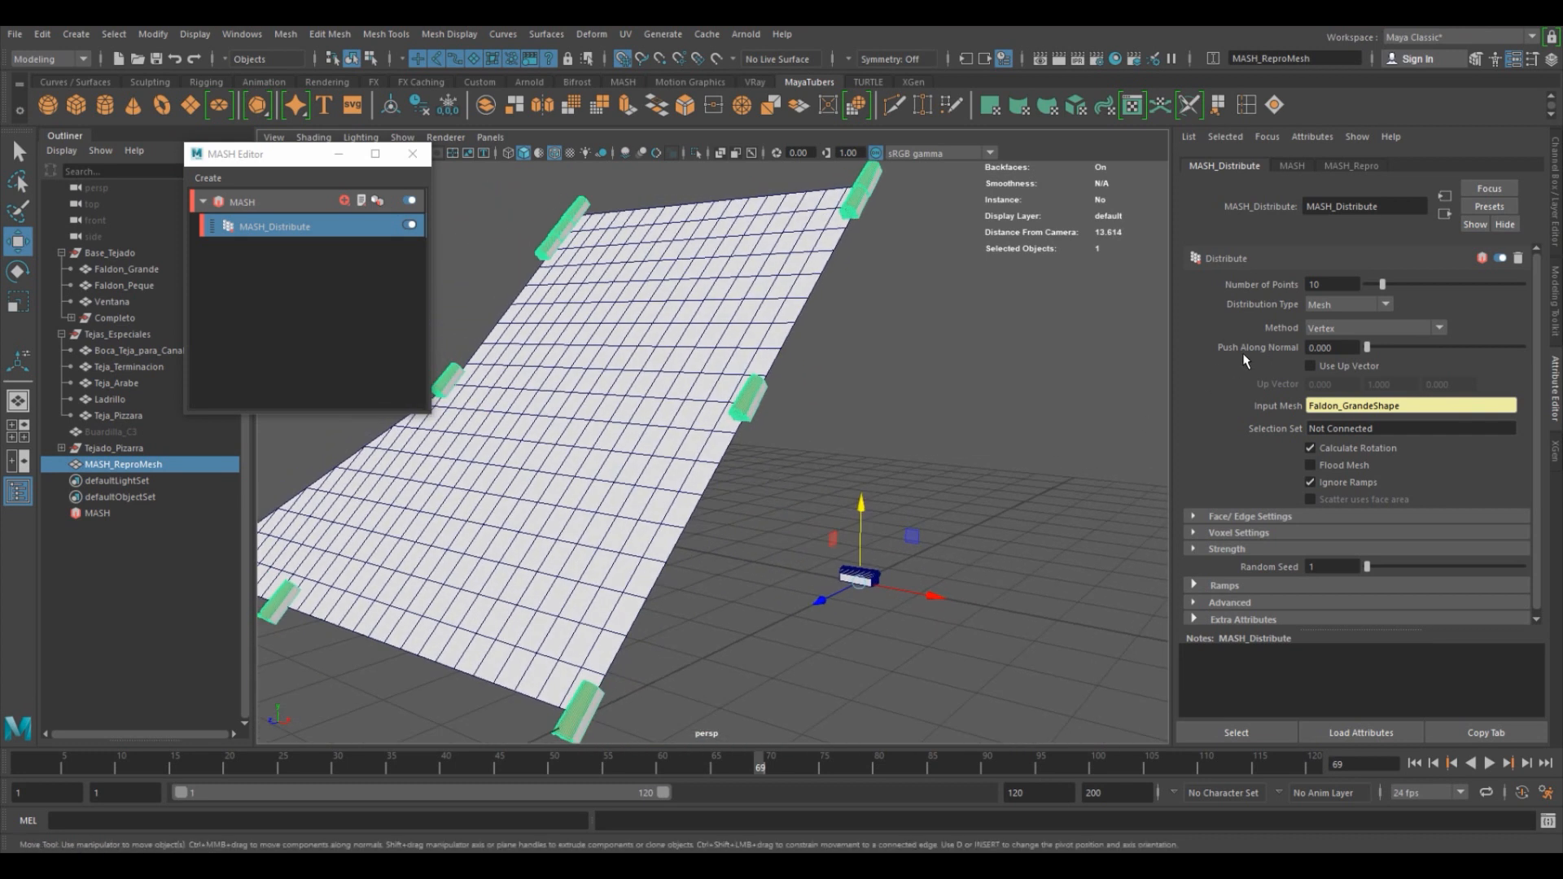
# Raise the number of points in MASH_Distribute to 39.
pyautogui.moveTo(1367, 347); pyautogui.dragTo(1315, 363)
pyautogui.keyDown('alt'); pyautogui.moveTo(1069, 514); pyautogui.dragTo(925, 516); pyautogui.keyUp('alt')
pyautogui.keyDown('alt'); pyautogui.moveTo(933, 515); pyautogui.dragTo(1093, 495, button='middle'); pyautogui.keyUp('alt')
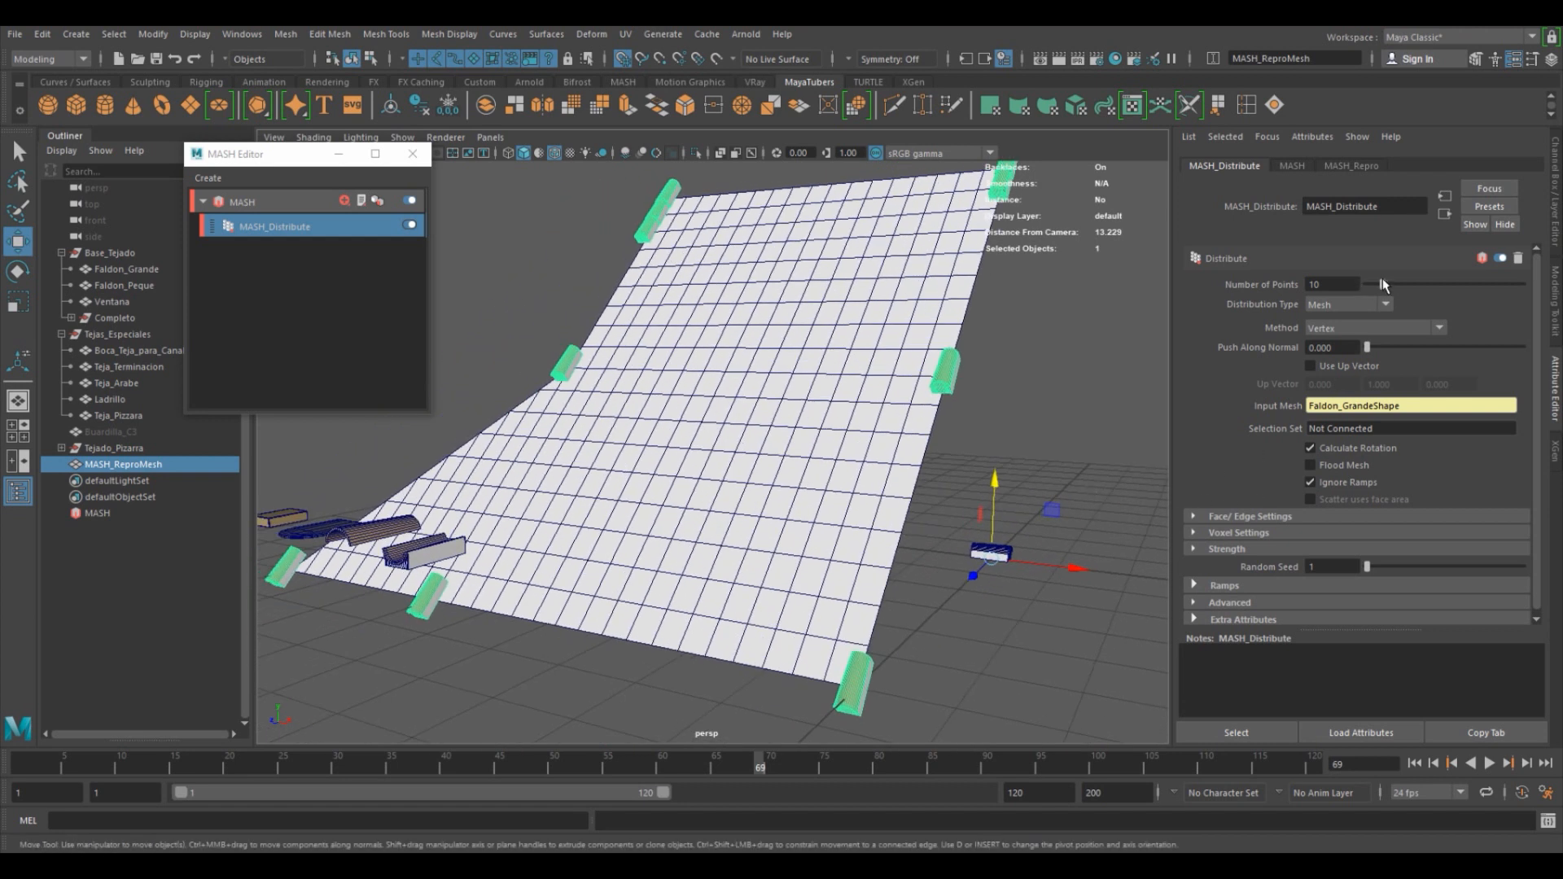
pyautogui.press('[')
pyautogui.moveTo(1384, 284); pyautogui.dragTo(1427, 285)
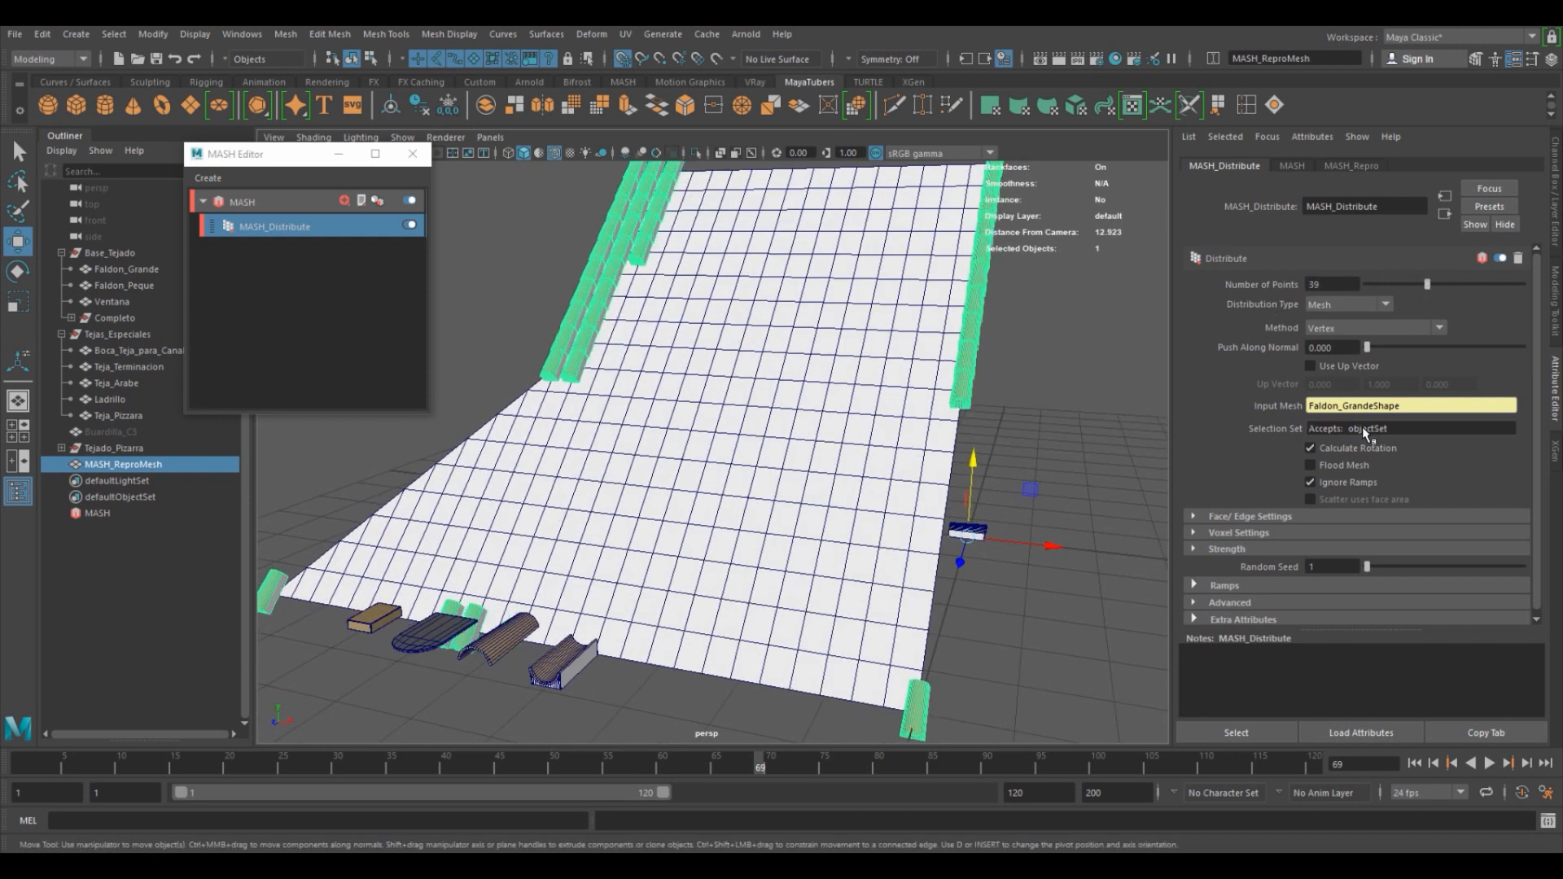
pyautogui.keyDown('alt'); pyautogui.moveTo(1075, 491); pyautogui.dragTo(981, 499); pyautogui.keyUp('alt')
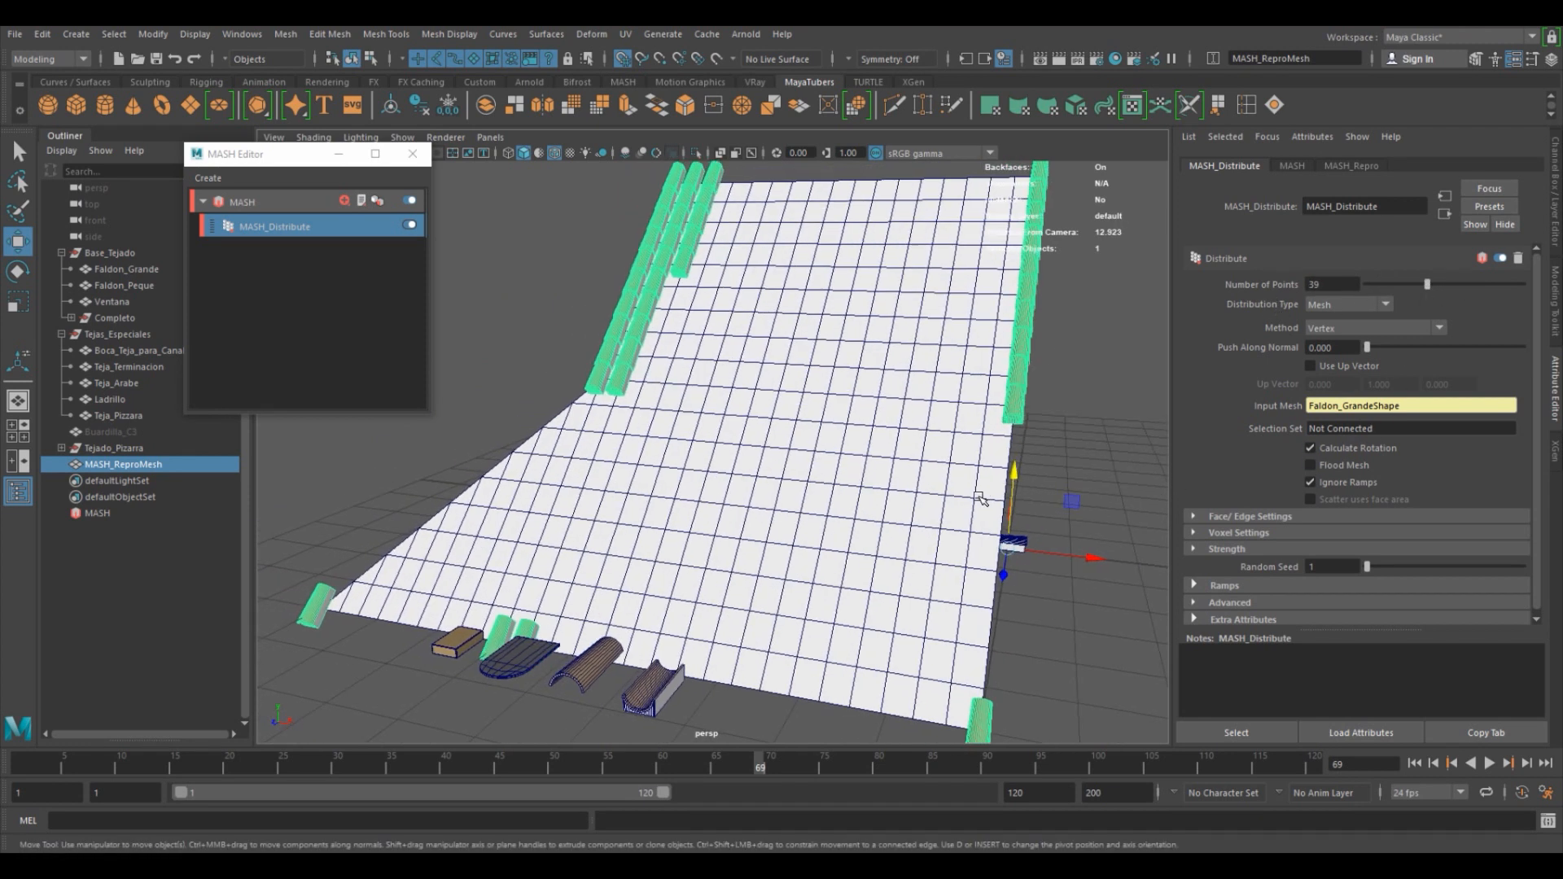
# Enable Flood Mesh in MASH_Distribute to cover the whole Faldon_Grande slope, and inspect the tile spacing and overhang.
pyautogui.click(1310, 464)
pyautogui.keyDown('alt'); pyautogui.moveTo(909, 507); pyautogui.dragTo(786, 448); pyautogui.keyUp('alt')
pyautogui.scroll(4, 786, 448)
pyautogui.scroll(3, 741, 602)
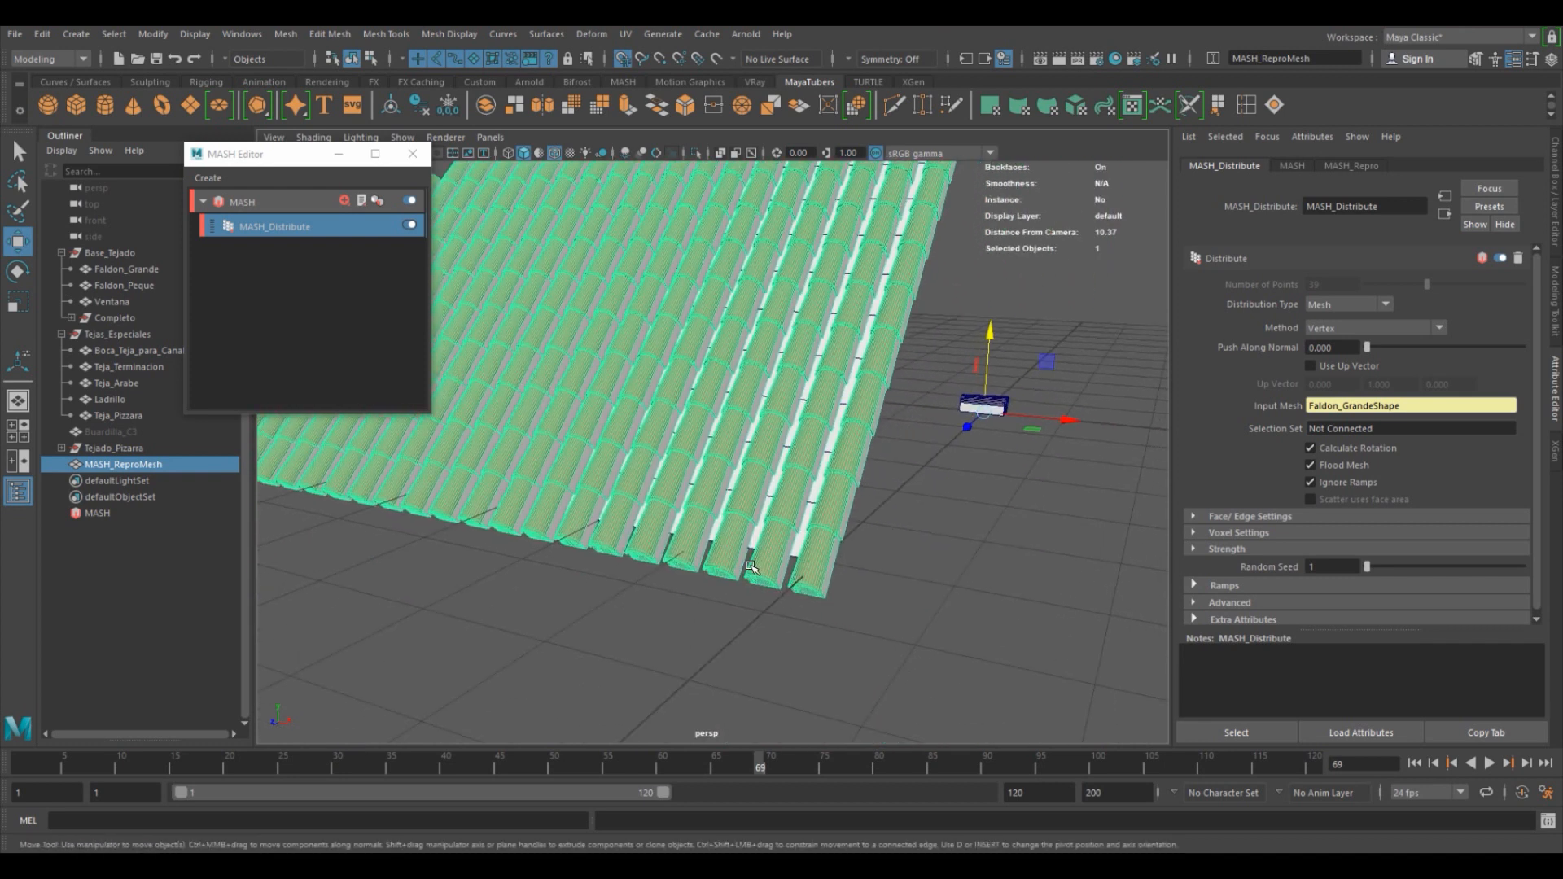
pyautogui.scroll(4, 820, 539)
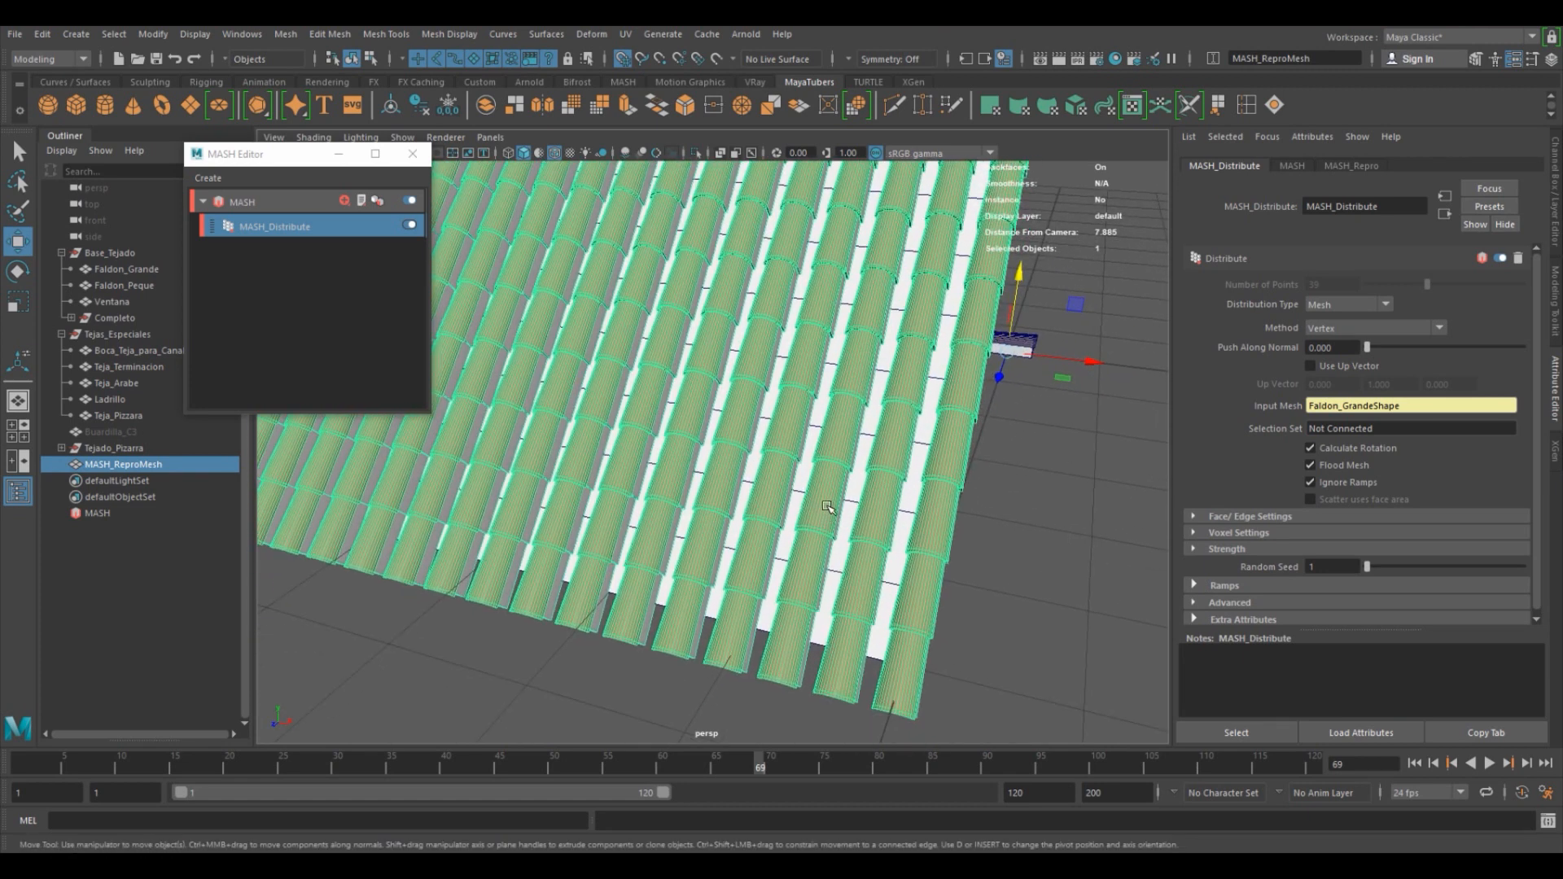
pyautogui.keyDown('alt'); pyautogui.moveTo(973, 448); pyautogui.dragTo(827, 540); pyautogui.keyUp('alt')
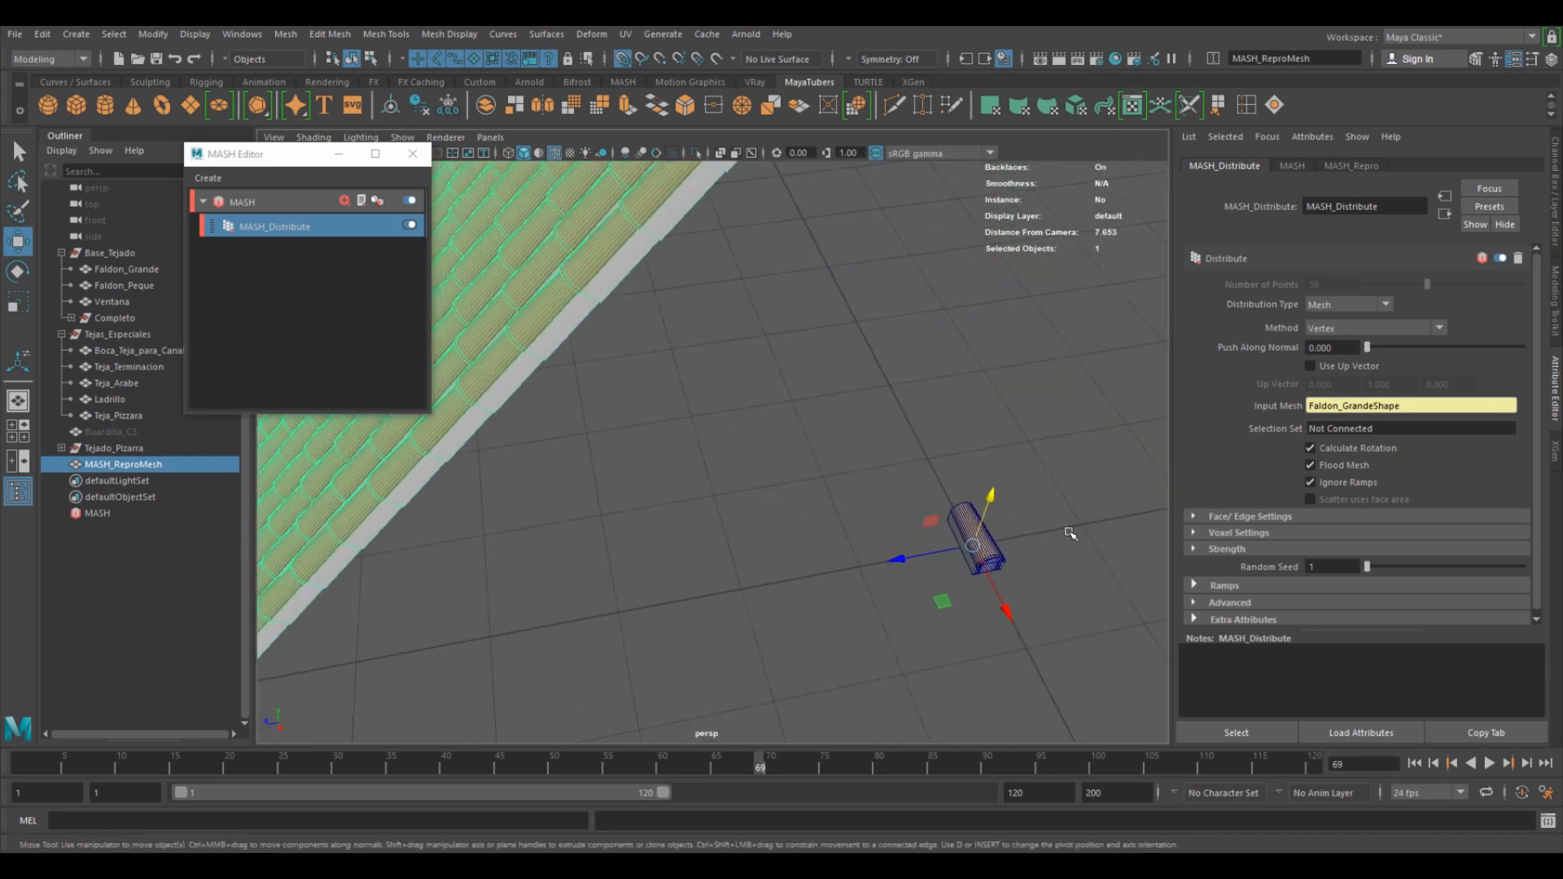
pyautogui.keyDown('alt'); pyautogui.moveTo(846, 595); pyautogui.dragTo(1067, 547); pyautogui.keyUp('alt')
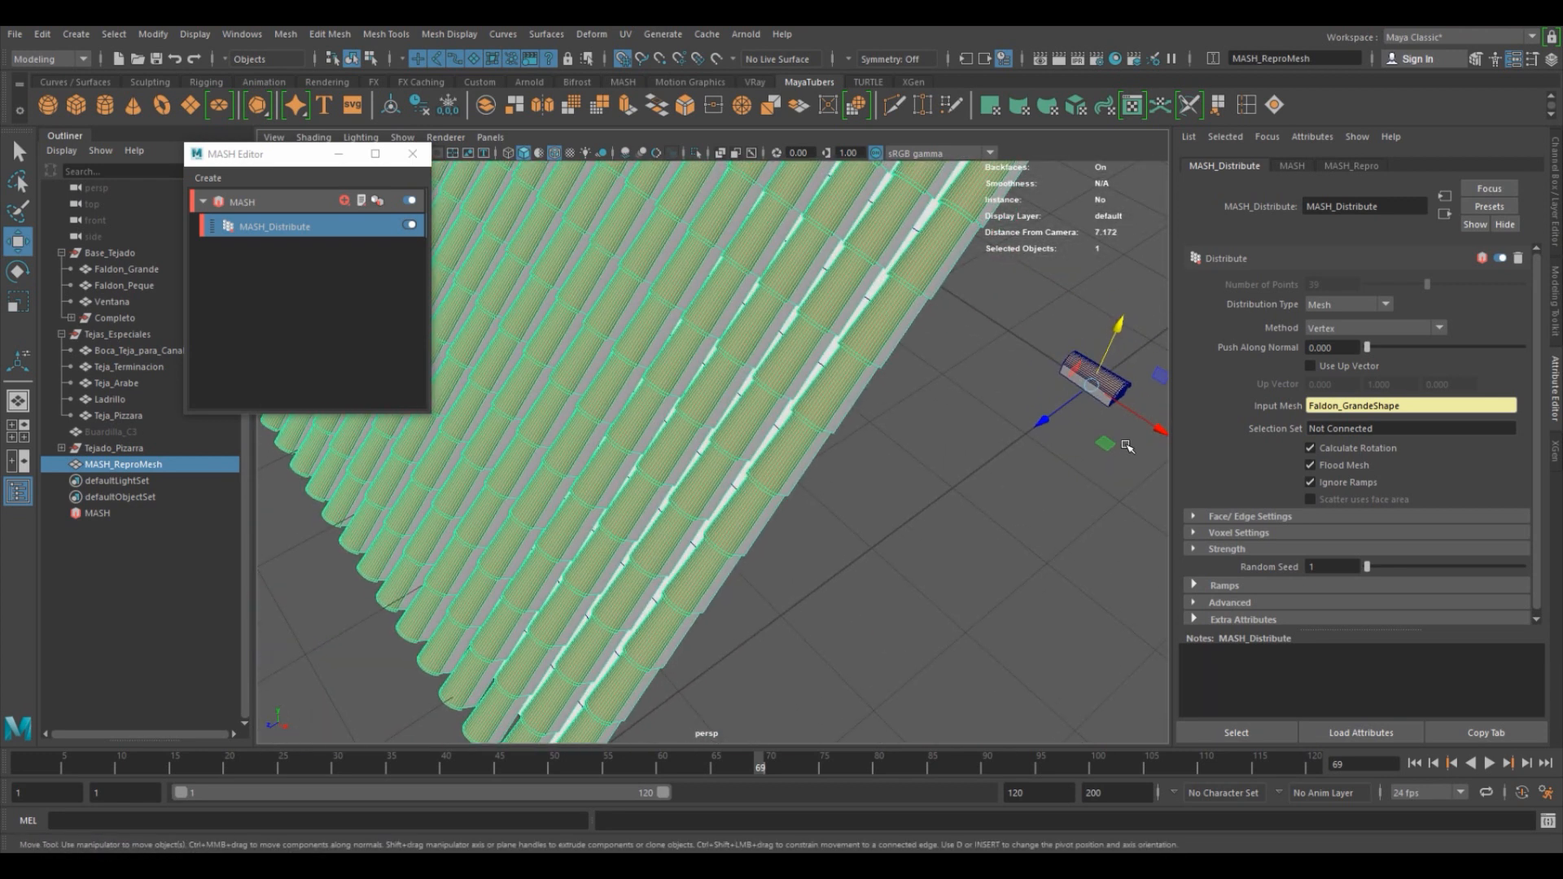
# Try to move the Teja_Terminacion tile 1 unit along X with grid snapping on.
pyautogui.click(1151, 432)
pyautogui.moveTo(1157, 424); pyautogui.dragTo(1145, 417)
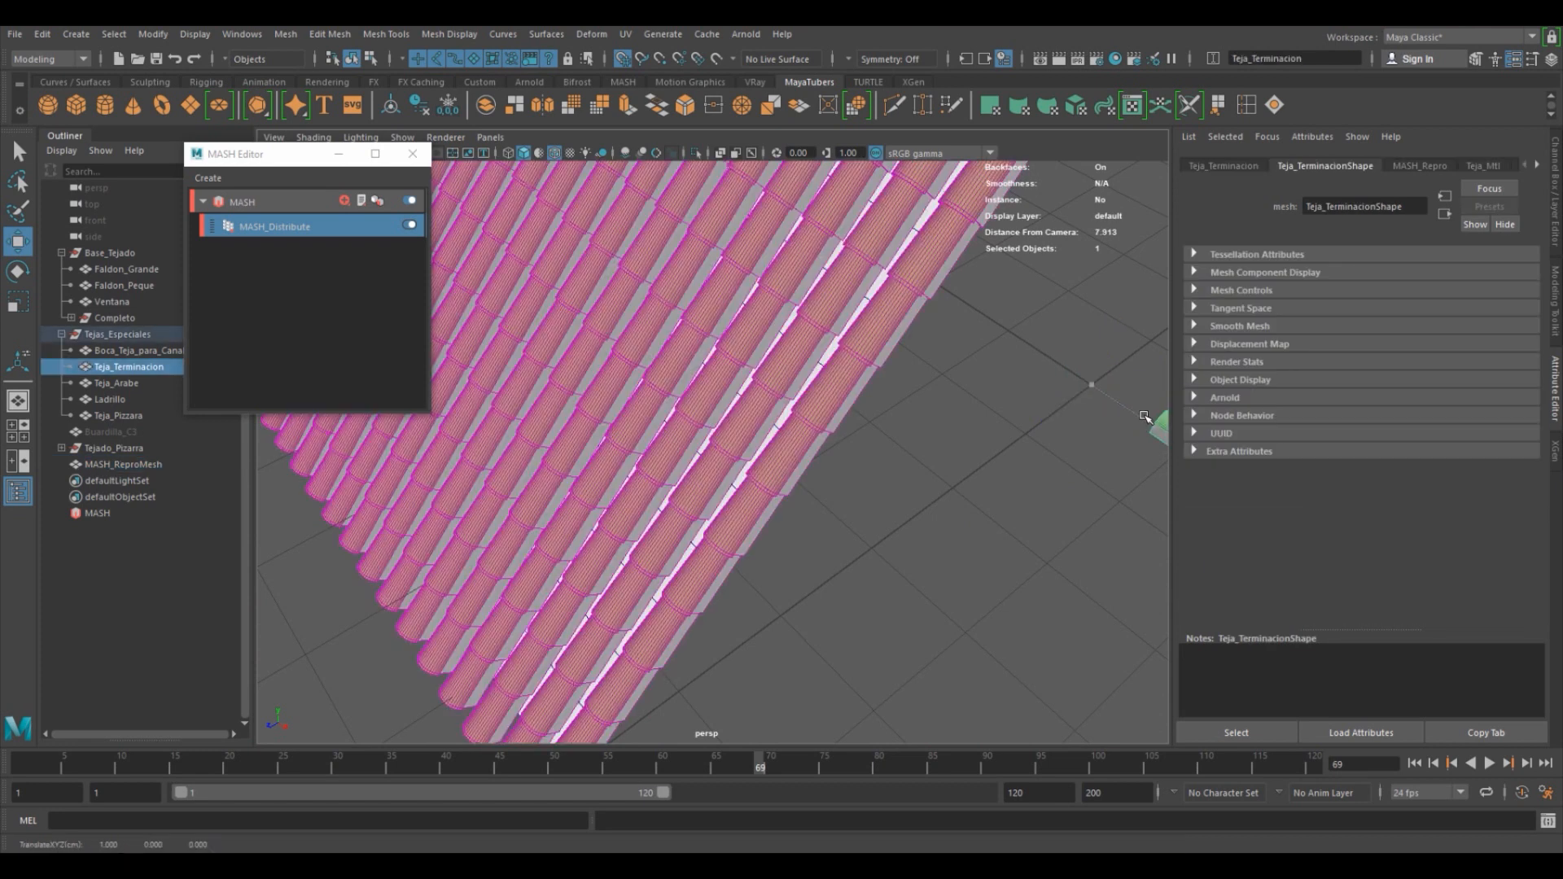
pyautogui.hotkey('ctrl', 'z')
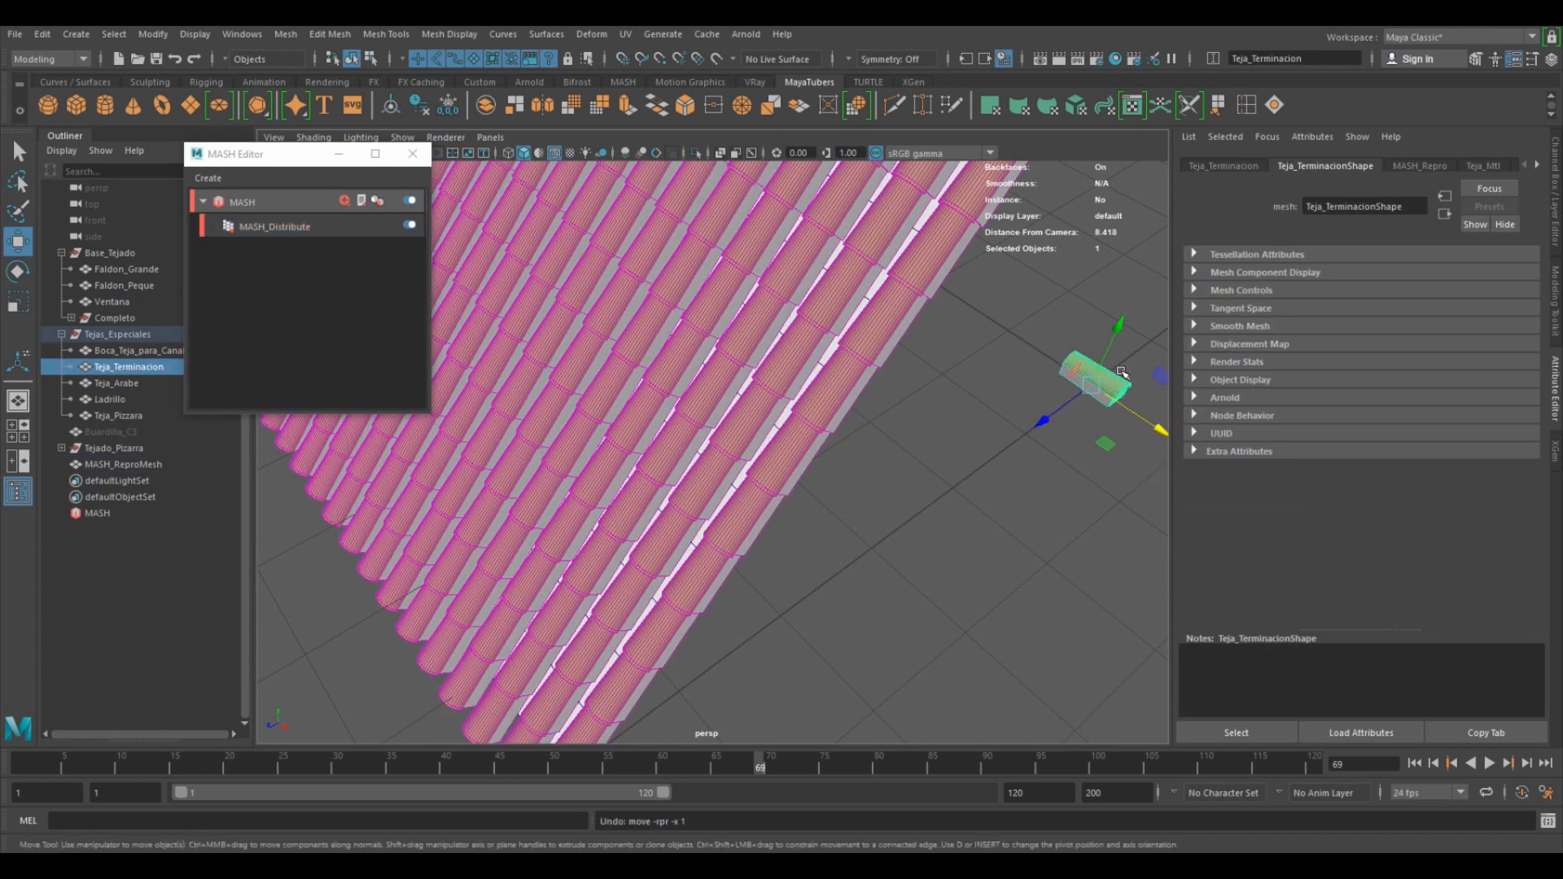
# Offset the Teja_Terminacion tile slightly along X without grid snapping and freeze its transformations to shift the copies along the slope.
pyautogui.moveTo(1151, 424); pyautogui.dragTo(1134, 413)
pyautogui.keyDown('alt'); pyautogui.moveTo(983, 486); pyautogui.dragTo(1015, 470, button='middle'); pyautogui.keyUp('alt')
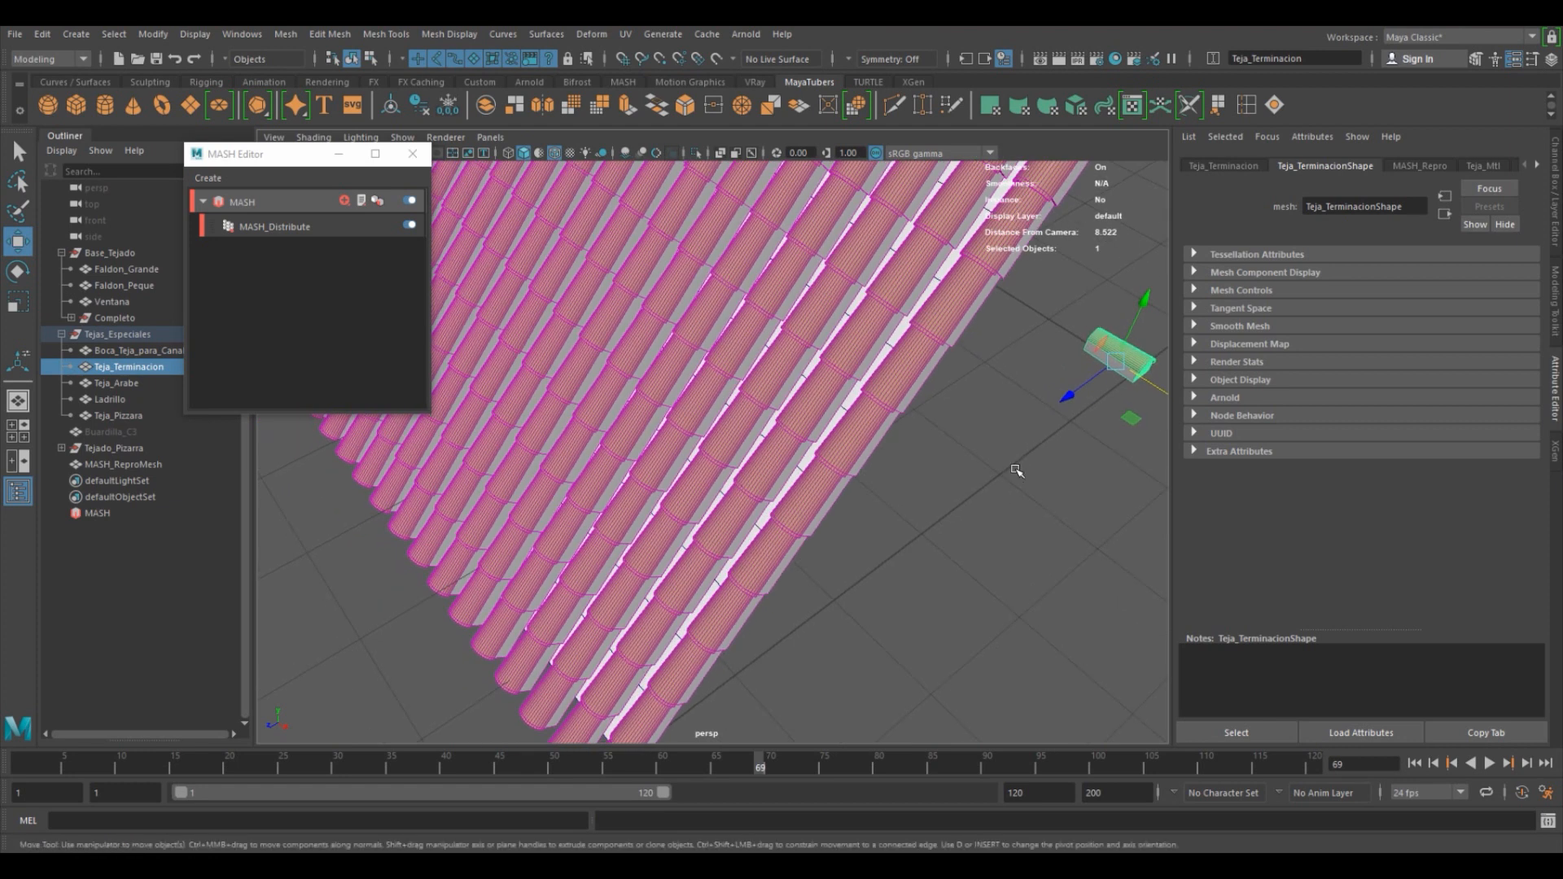
pyautogui.keyDown('alt'); pyautogui.moveTo(1016, 470); pyautogui.dragTo(967, 443, button='right'); pyautogui.keyUp('alt')
pyautogui.keyDown('alt'); pyautogui.moveTo(966, 443); pyautogui.dragTo(928, 436, button='middle'); pyautogui.keyUp('alt')
pyautogui.keyDown('alt'); pyautogui.moveTo(928, 436); pyautogui.dragTo(950, 434); pyautogui.keyUp('alt')
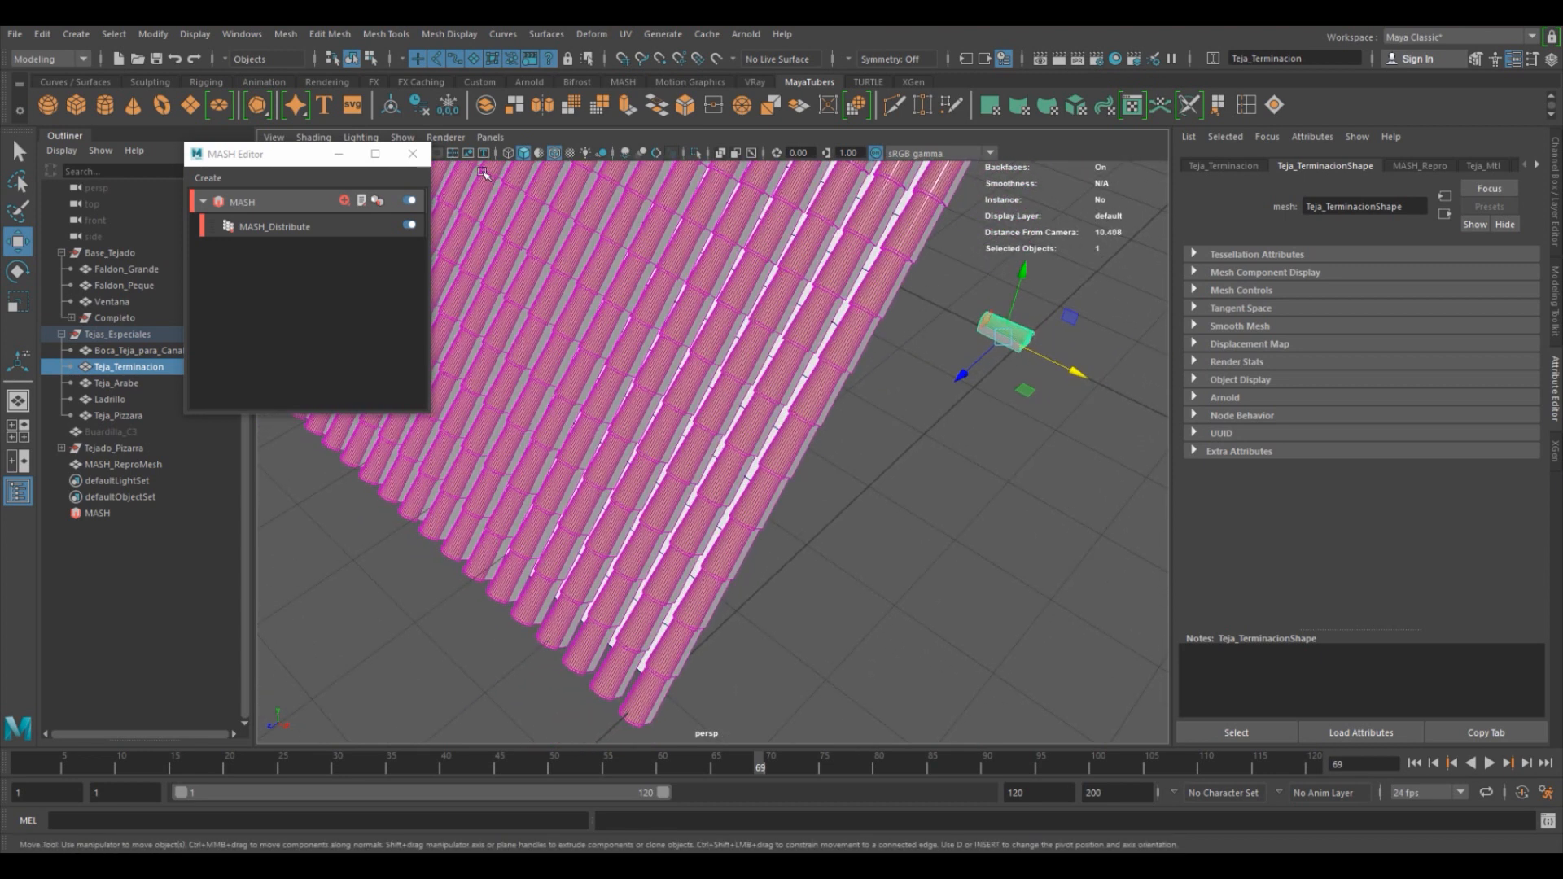
pyautogui.keyDown('alt'); pyautogui.moveTo(692, 543); pyautogui.dragTo(755, 482); pyautogui.keyUp('alt')
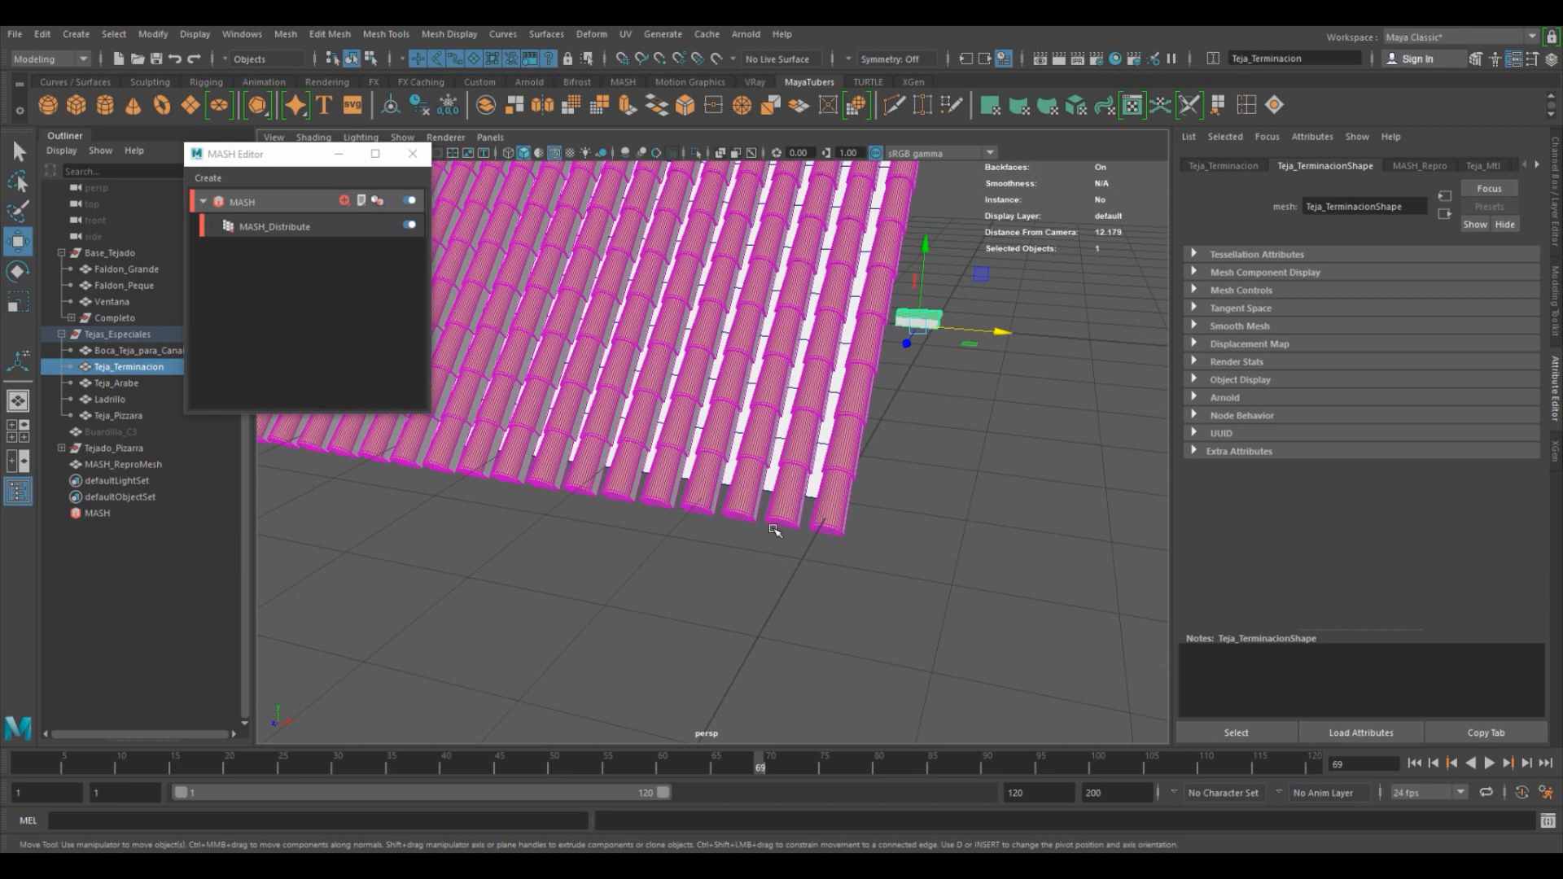
pyautogui.click(450, 105)
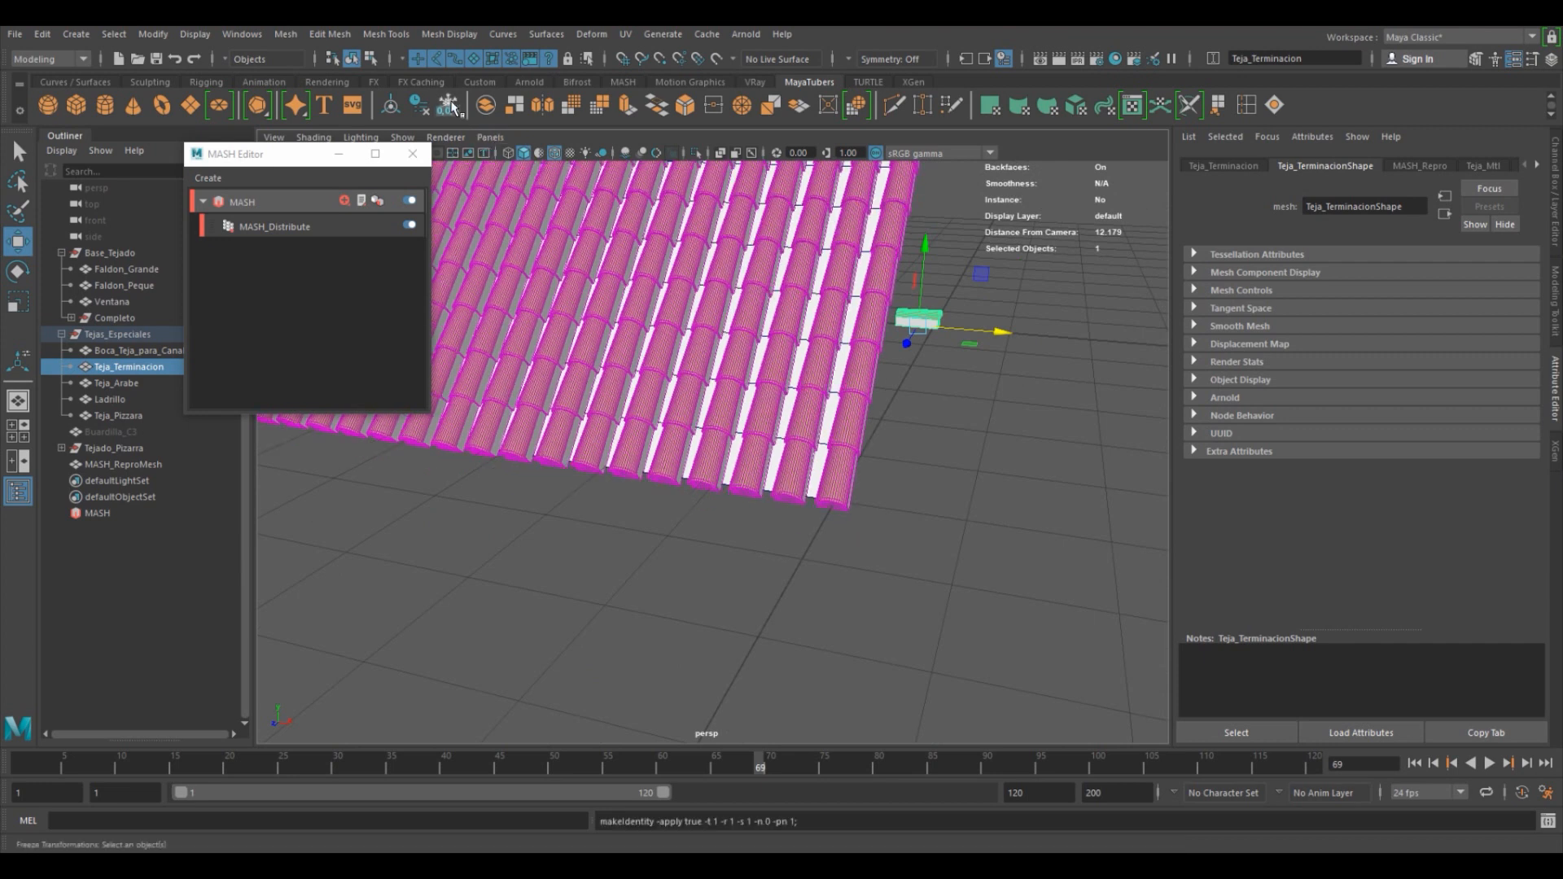
# Fine-tune the roof copies by nudging the Teja_Terminacion tile along X, first by about -0.28, freezing its transformations after each nudge.
pyautogui.moveTo(1001, 332); pyautogui.dragTo(995, 332)
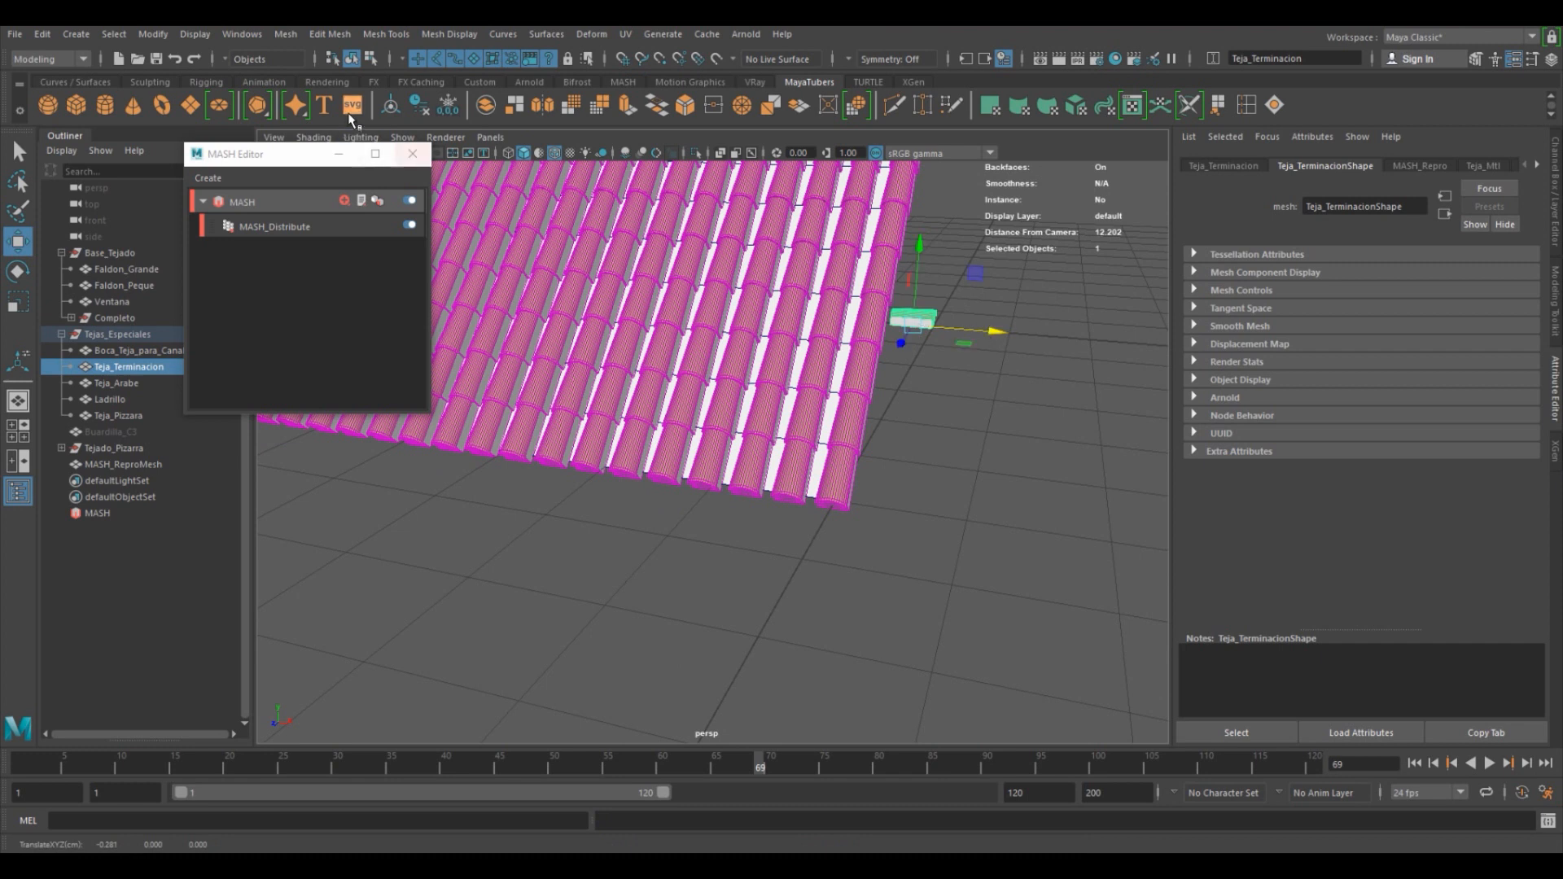
pyautogui.click(450, 105)
pyautogui.keyDown('alt'); pyautogui.moveTo(698, 513); pyautogui.dragTo(740, 530, button='middle'); pyautogui.keyUp('alt')
pyautogui.keyDown('alt'); pyautogui.moveTo(740, 530); pyautogui.dragTo(888, 513, button='right'); pyautogui.keyUp('alt')
pyautogui.keyDown('alt'); pyautogui.moveTo(887, 513); pyautogui.dragTo(815, 532, button='middle'); pyautogui.keyUp('alt')
pyautogui.moveTo(1041, 337); pyautogui.dragTo(1044, 342)
pyautogui.click(449, 105)
pyautogui.keyDown('alt'); pyautogui.moveTo(847, 598); pyautogui.dragTo(1052, 626, button='middle'); pyautogui.keyUp('alt')
pyautogui.keyDown('alt'); pyautogui.moveTo(930, 482); pyautogui.dragTo(606, 541, button='right'); pyautogui.keyUp('alt')
pyautogui.keyDown('alt'); pyautogui.moveTo(679, 534); pyautogui.dragTo(739, 576, button='middle'); pyautogui.keyUp('alt')
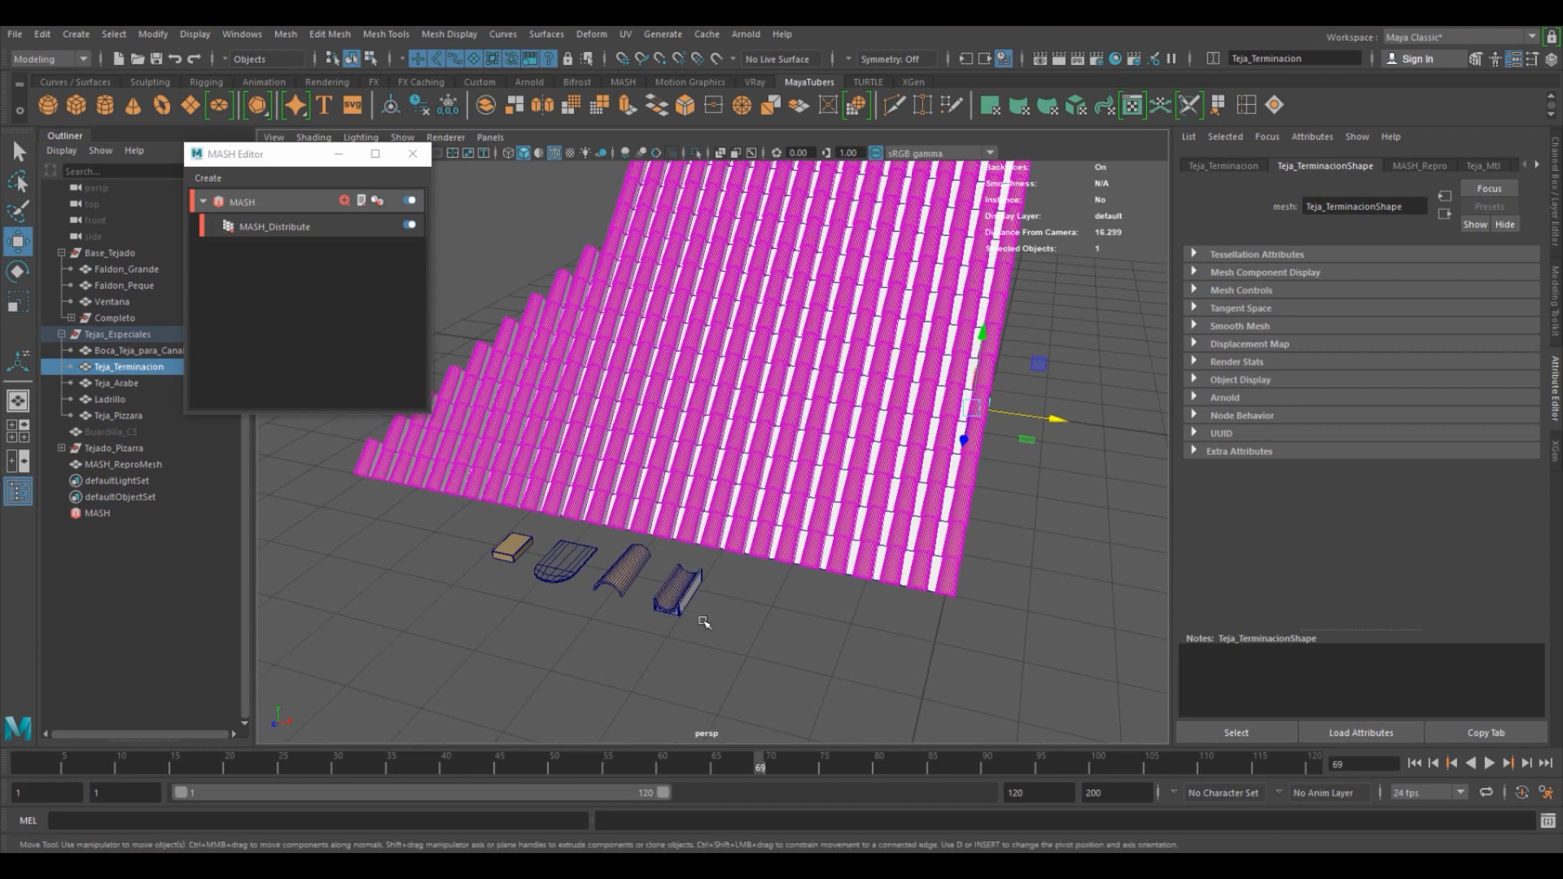
# Place the Boca_Teja_para_Canal tile by the Teja_Terminacion tile, rotated to 180, -90, 0 degrees, and freeze its transformations.
pyautogui.click(681, 582)
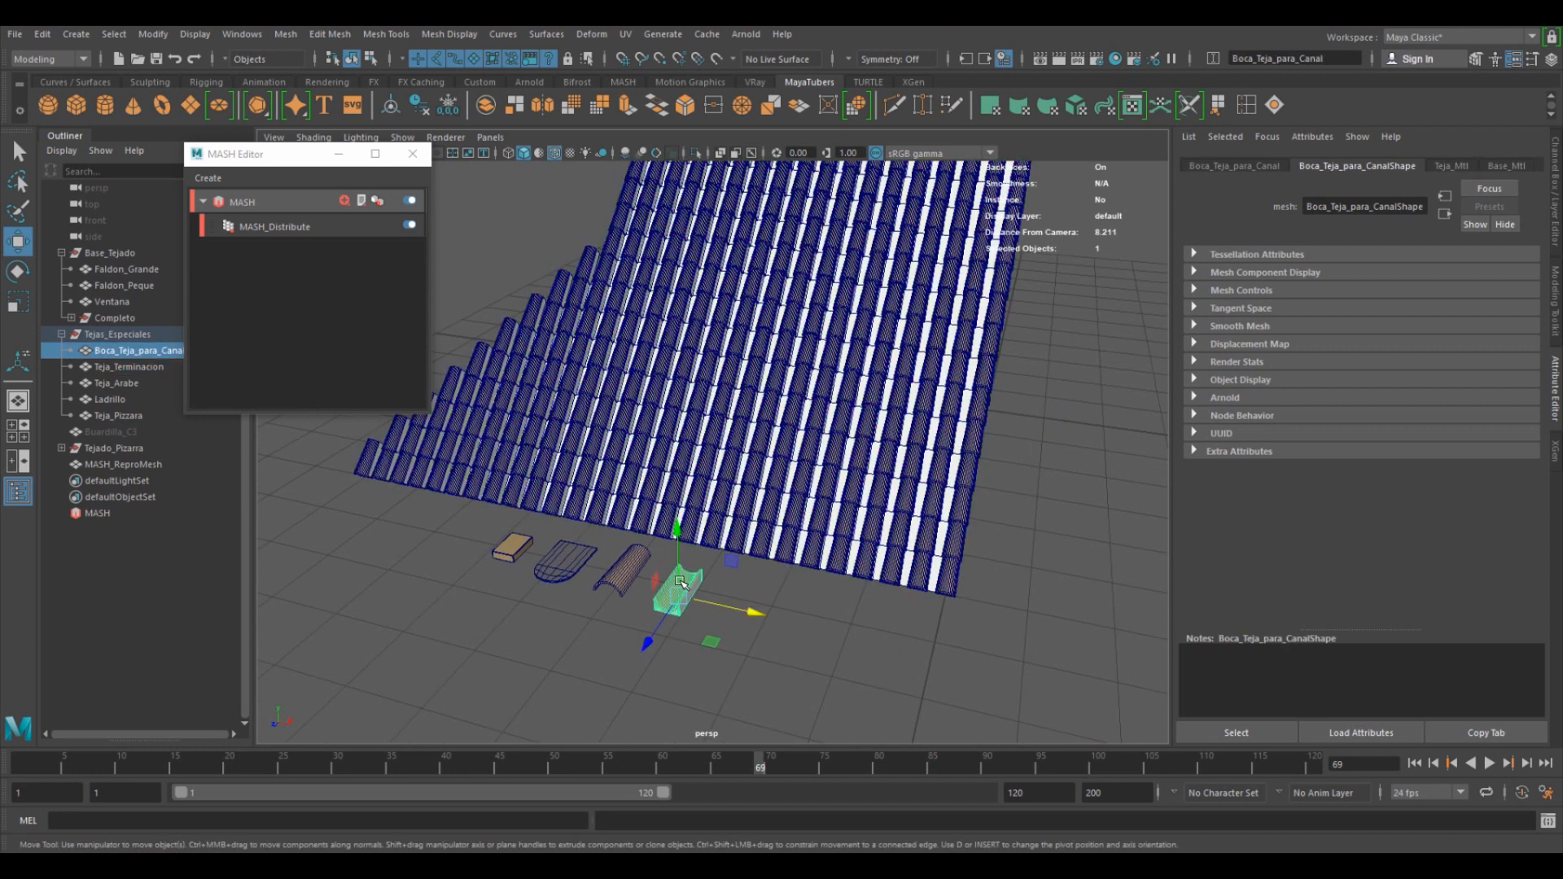
pyautogui.keyDown('alt'); pyautogui.moveTo(832, 554); pyautogui.dragTo(1036, 461); pyautogui.keyUp('alt')
pyautogui.press('e')
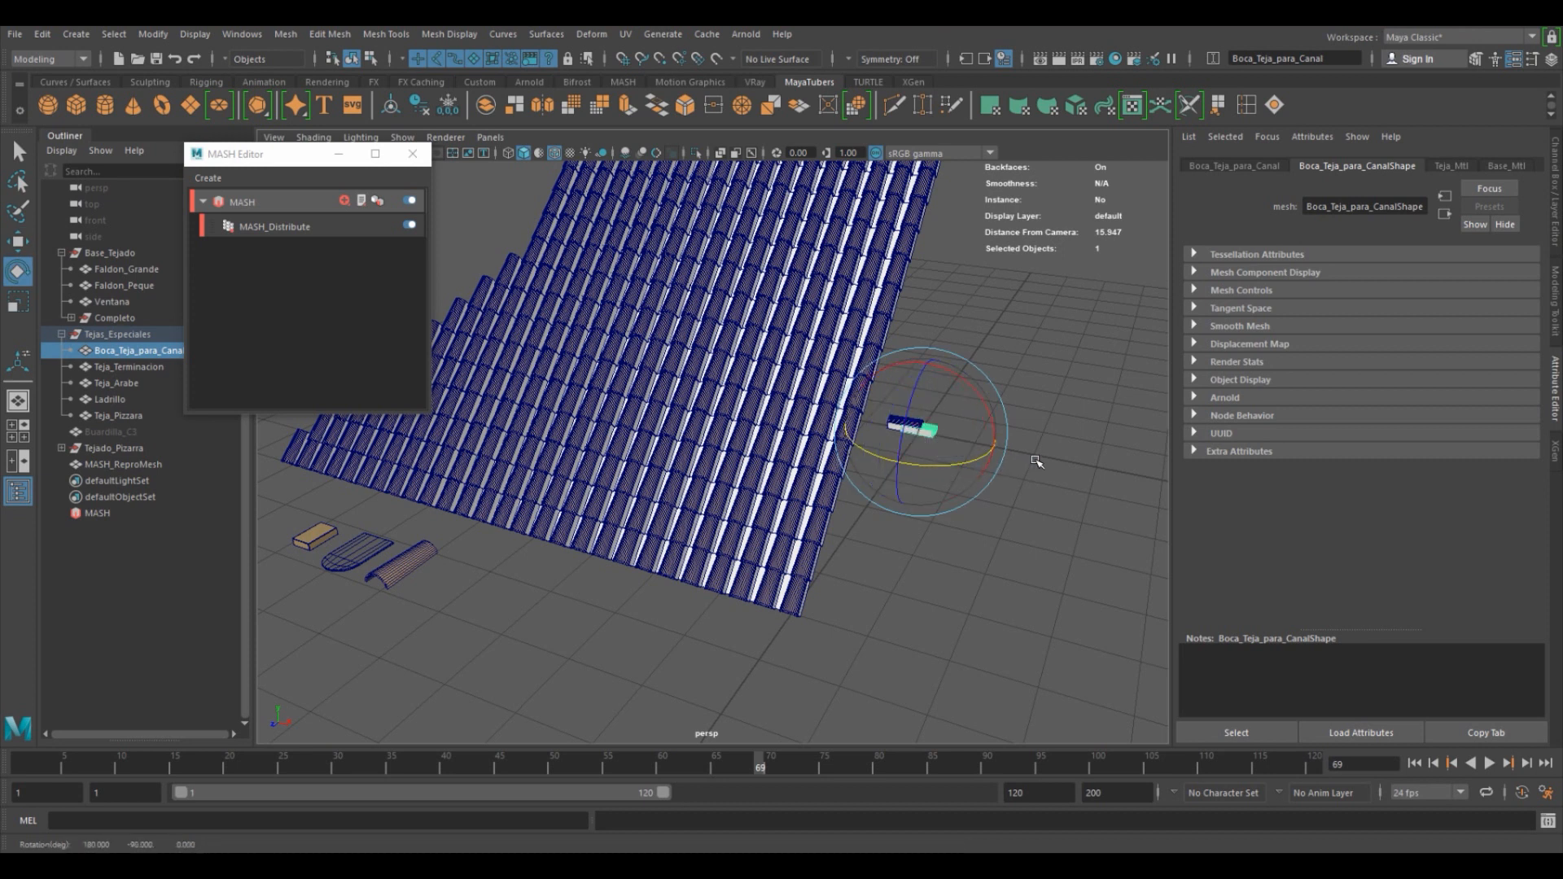
pyautogui.click(486, 104)
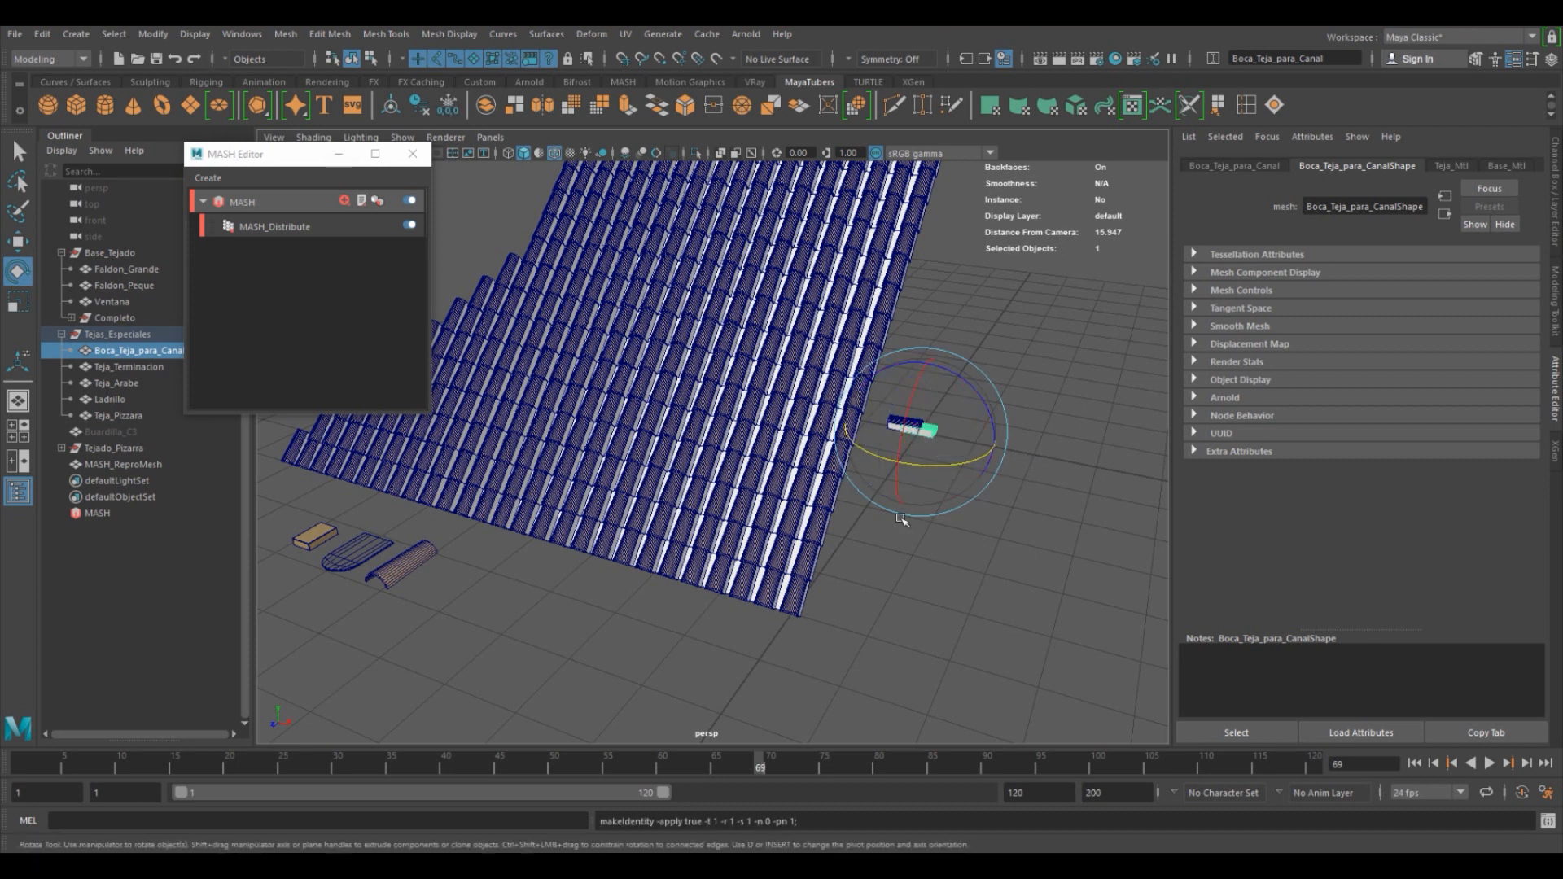
pyautogui.keyDown('alt'); pyautogui.moveTo(902, 520); pyautogui.dragTo(932, 510); pyautogui.keyUp('alt')
# Create a second MASH network from the Boca_Teja_para_Canal tile and set its distribution type to Mesh.
pyautogui.click(207, 178)
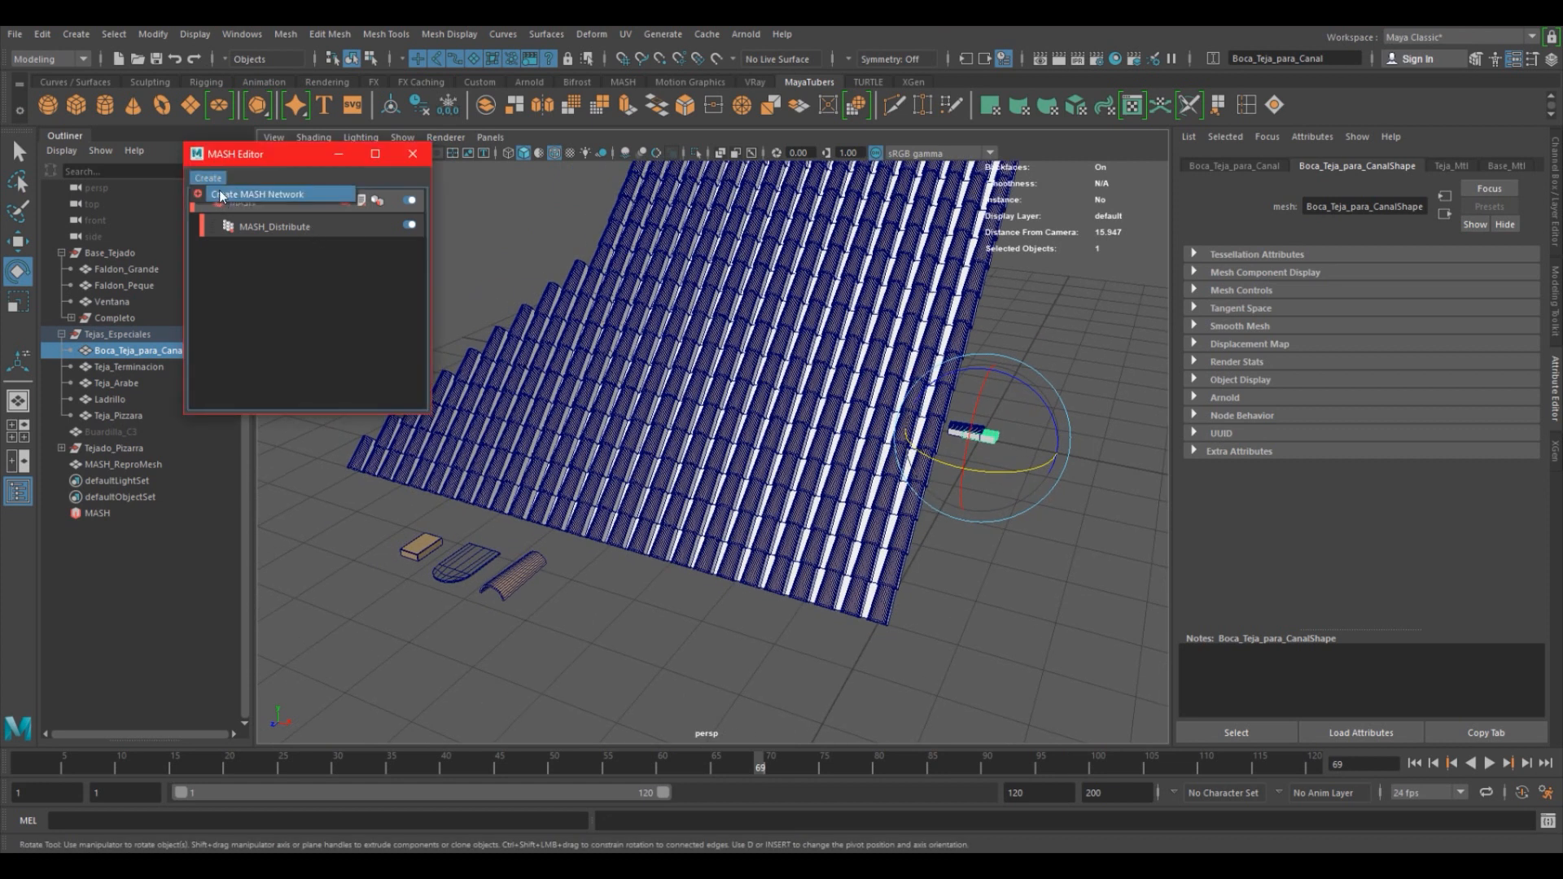
pyautogui.click(244, 196)
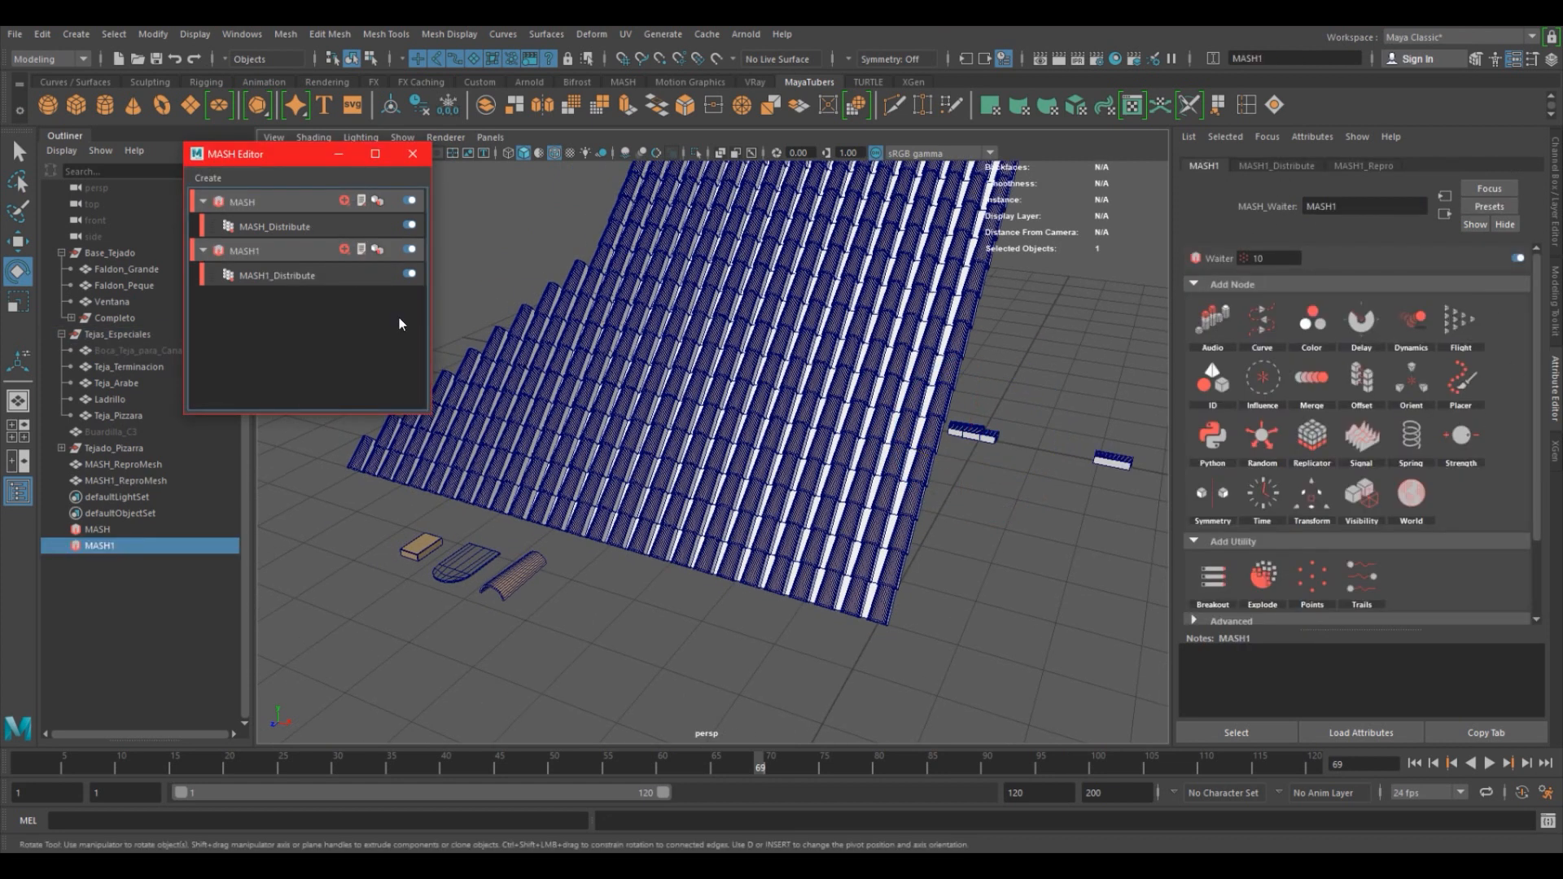
pyautogui.click(298, 277)
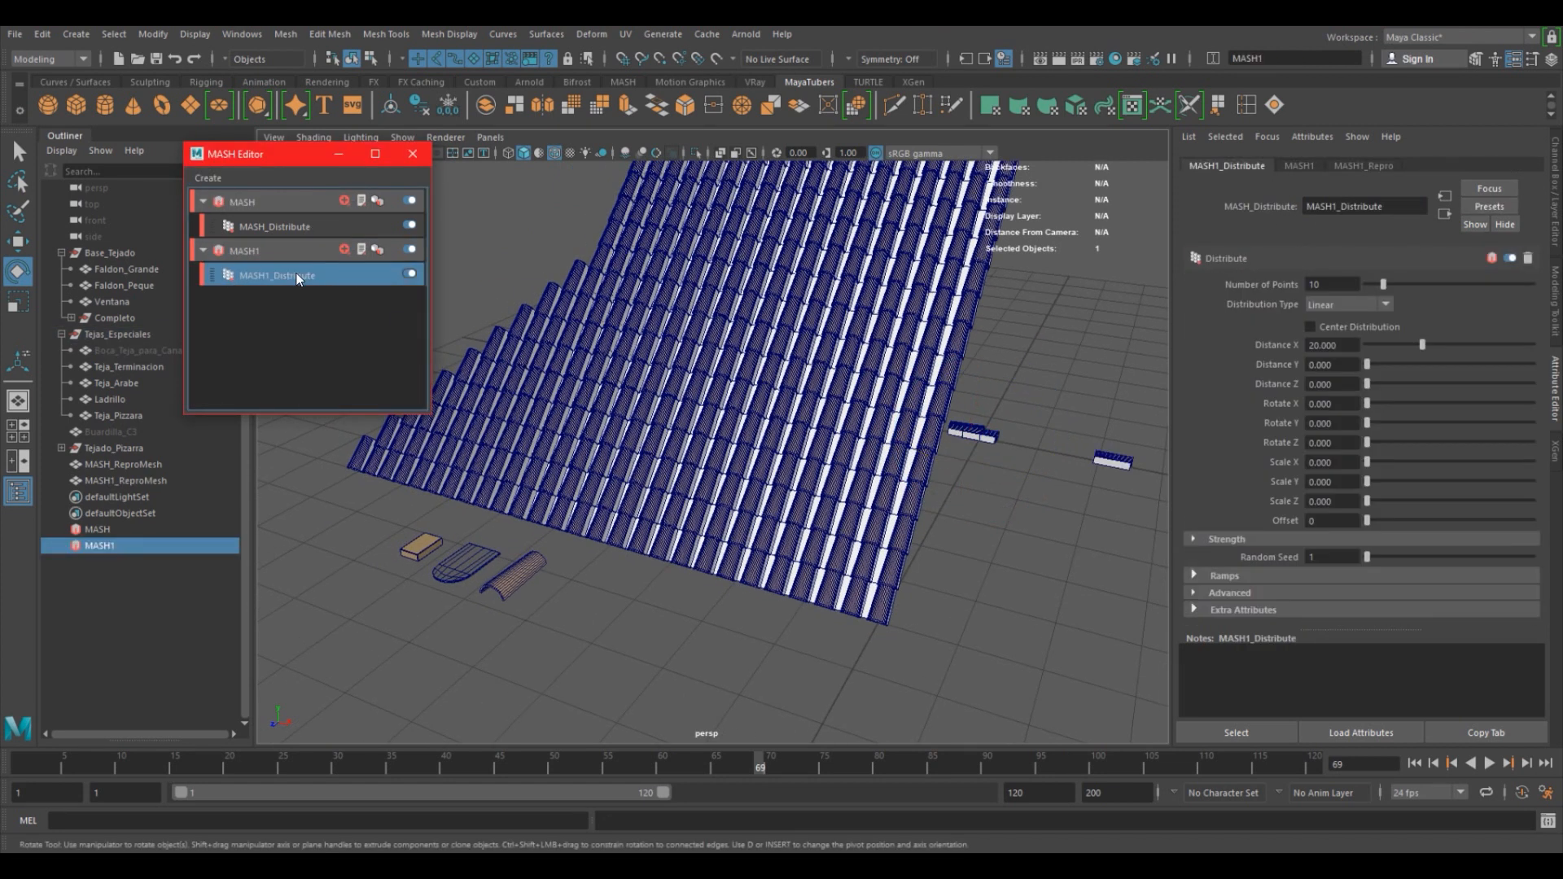
pyautogui.click(1326, 303)
pyautogui.click(1325, 369)
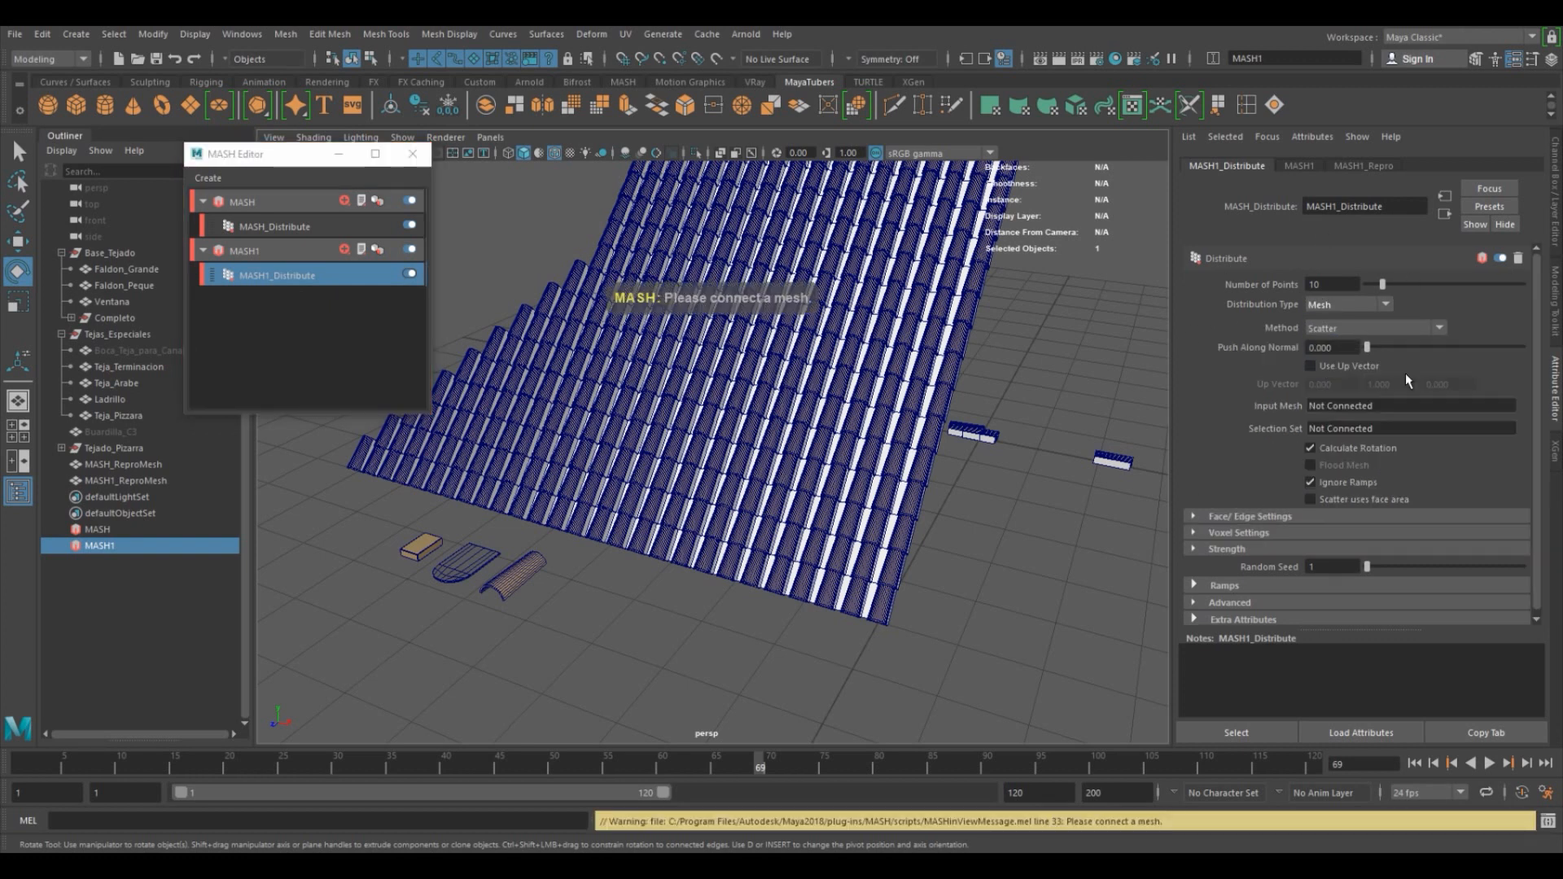
pyautogui.click(132, 286)
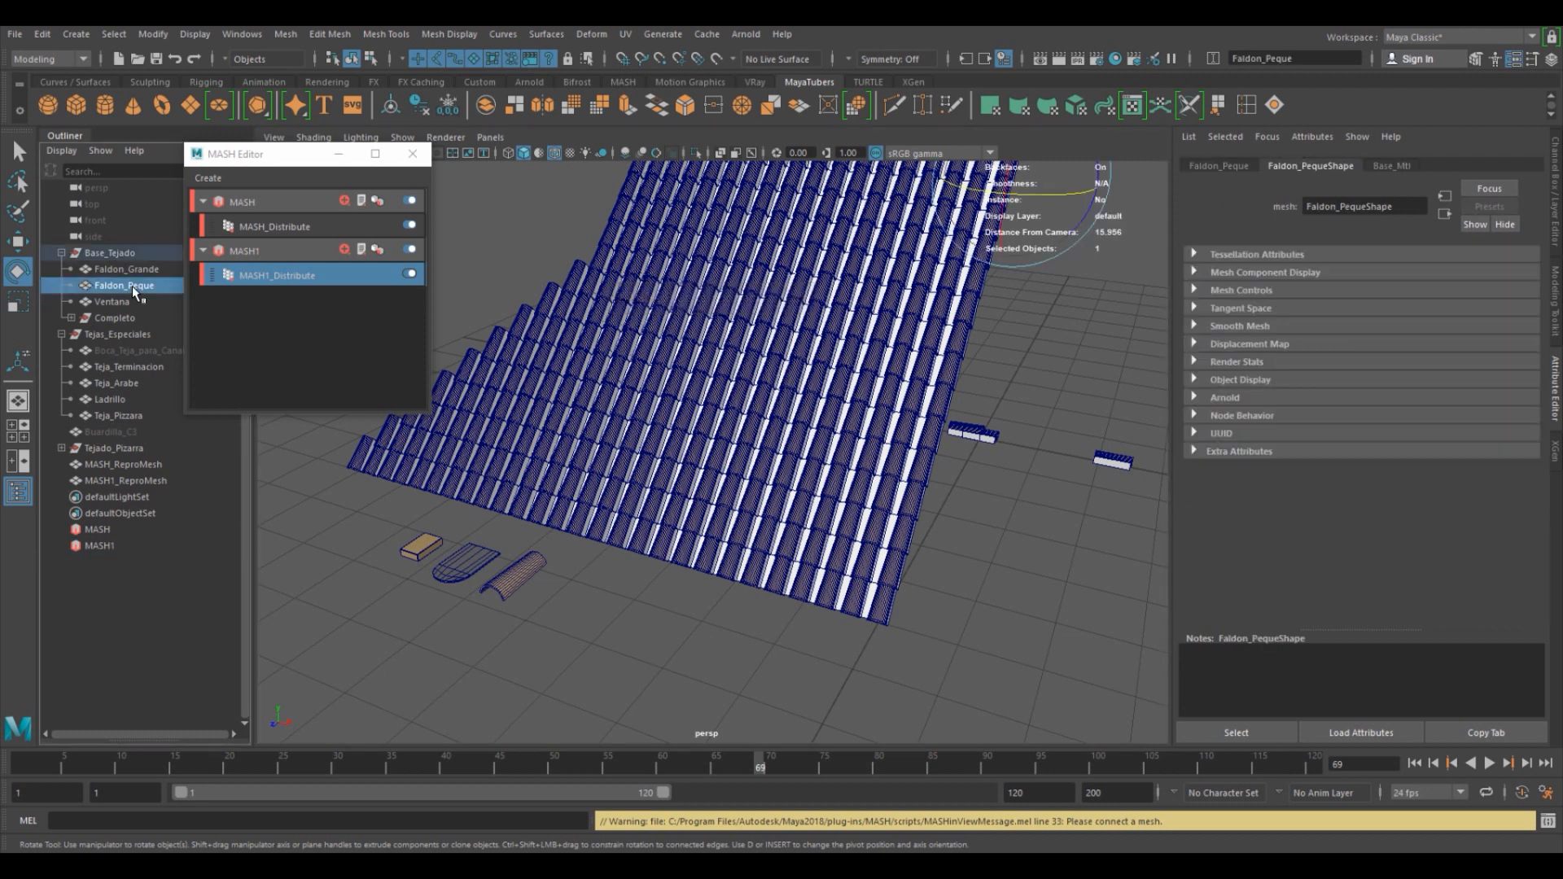
pyautogui.click(304, 275)
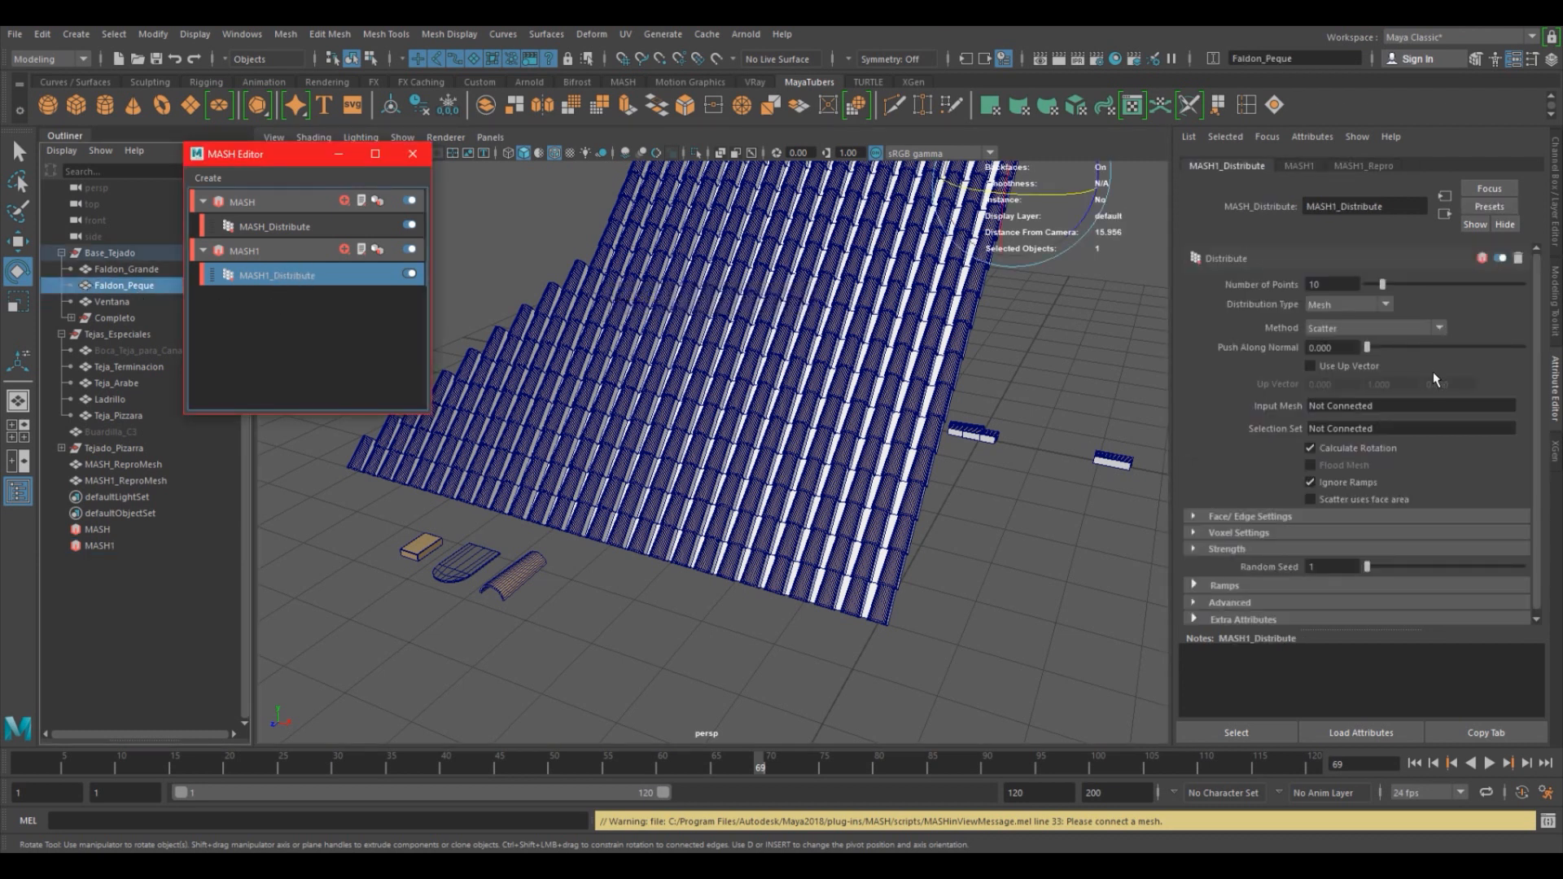
pyautogui.rightClick(1335, 408)
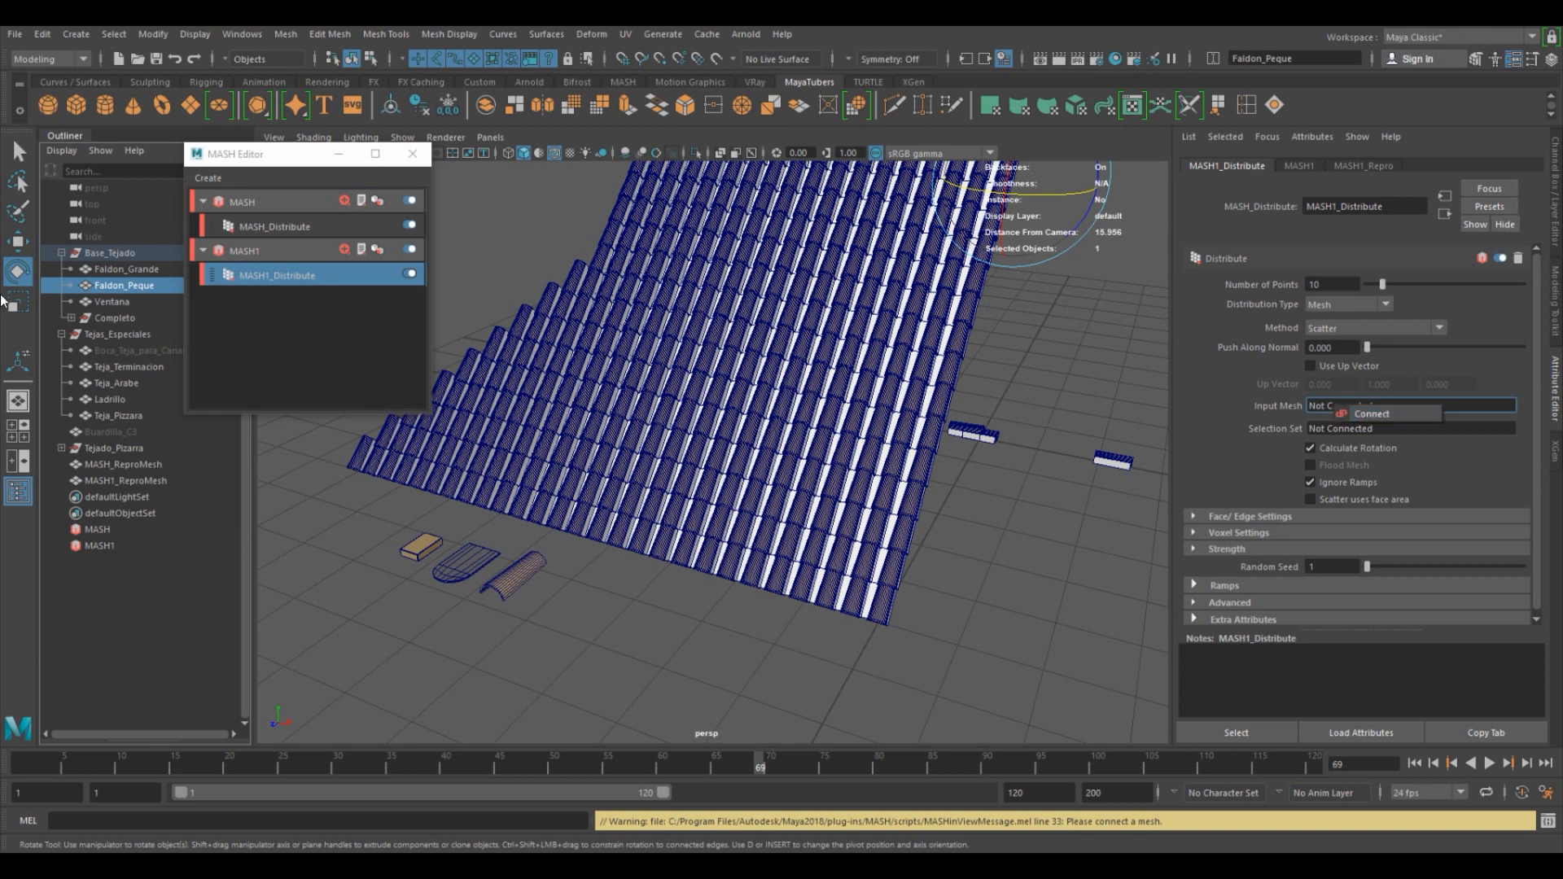
pyautogui.click(280, 153)
# Connect Faldon_Grande as the input mesh of MASH1_Distribute.
pyautogui.click(129, 269)
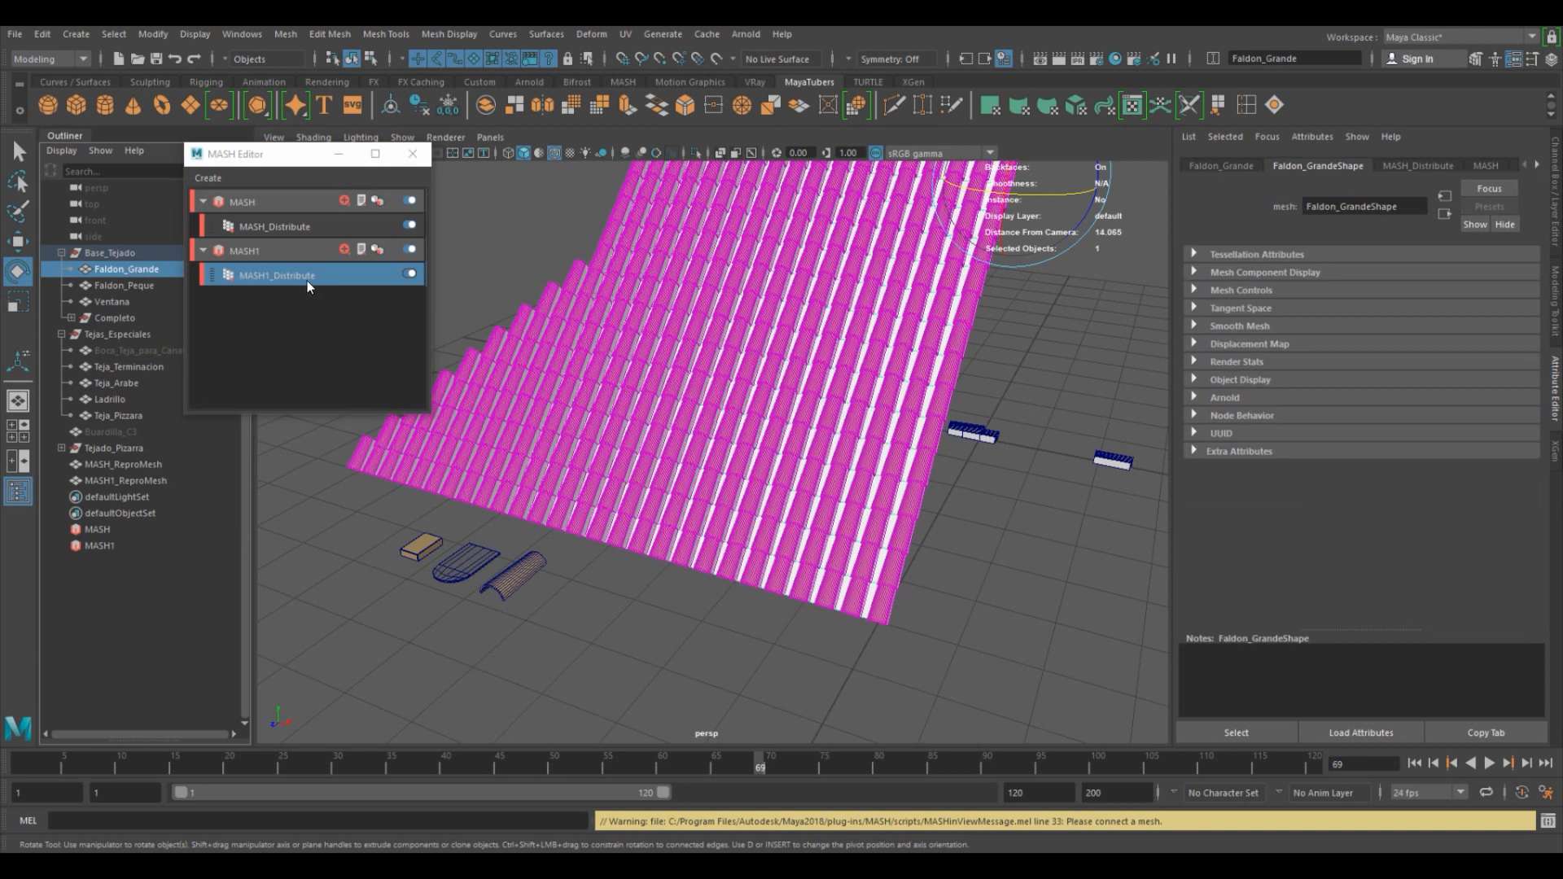
pyautogui.click(321, 277)
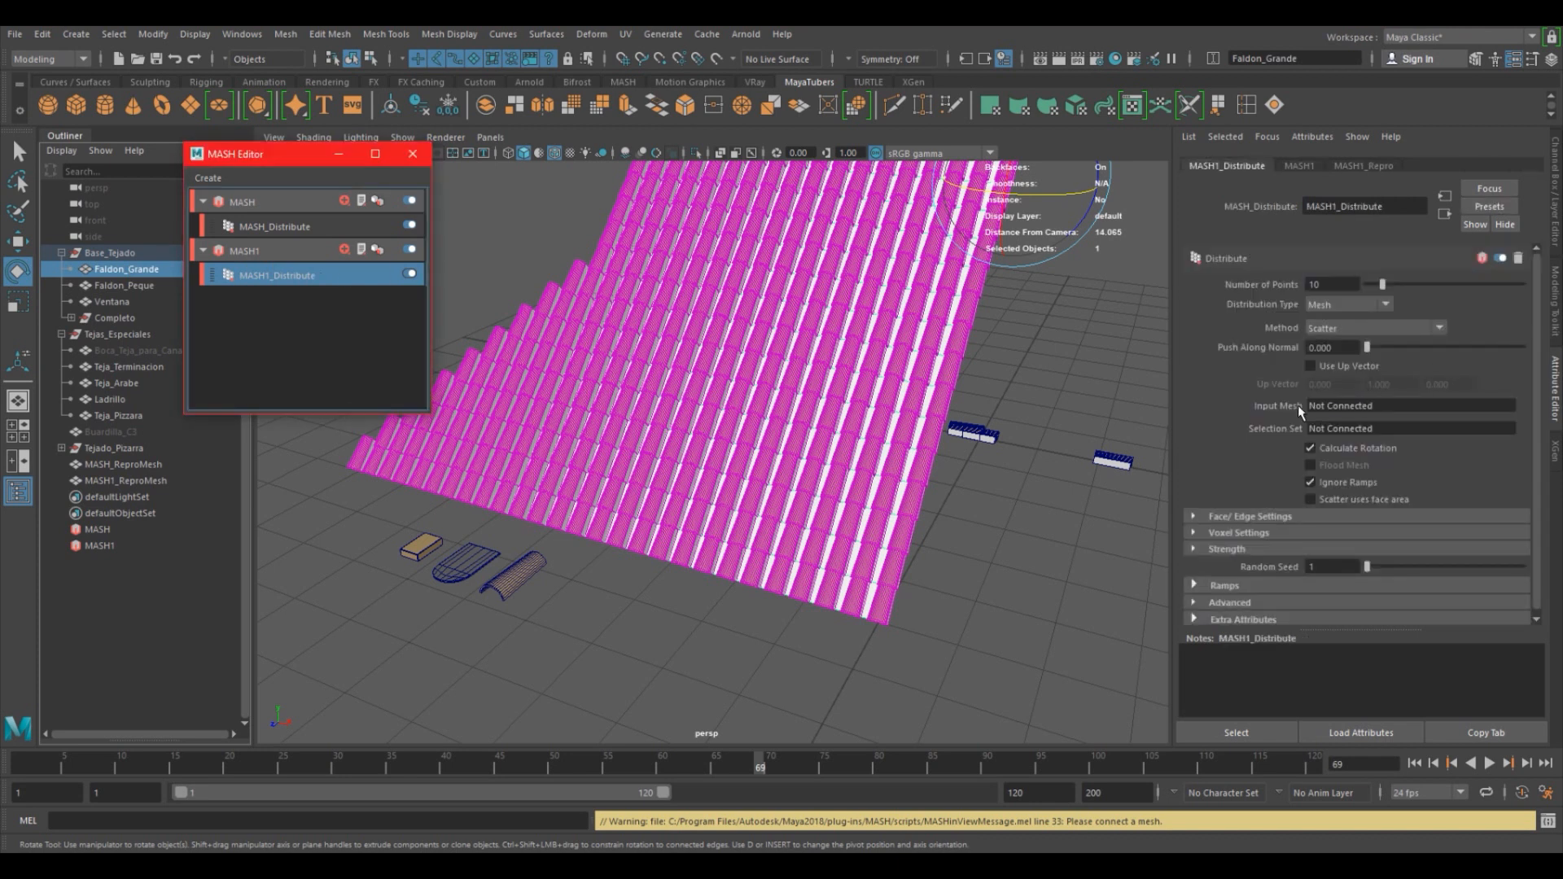
pyautogui.rightClick(1351, 406)
pyautogui.click(1365, 413)
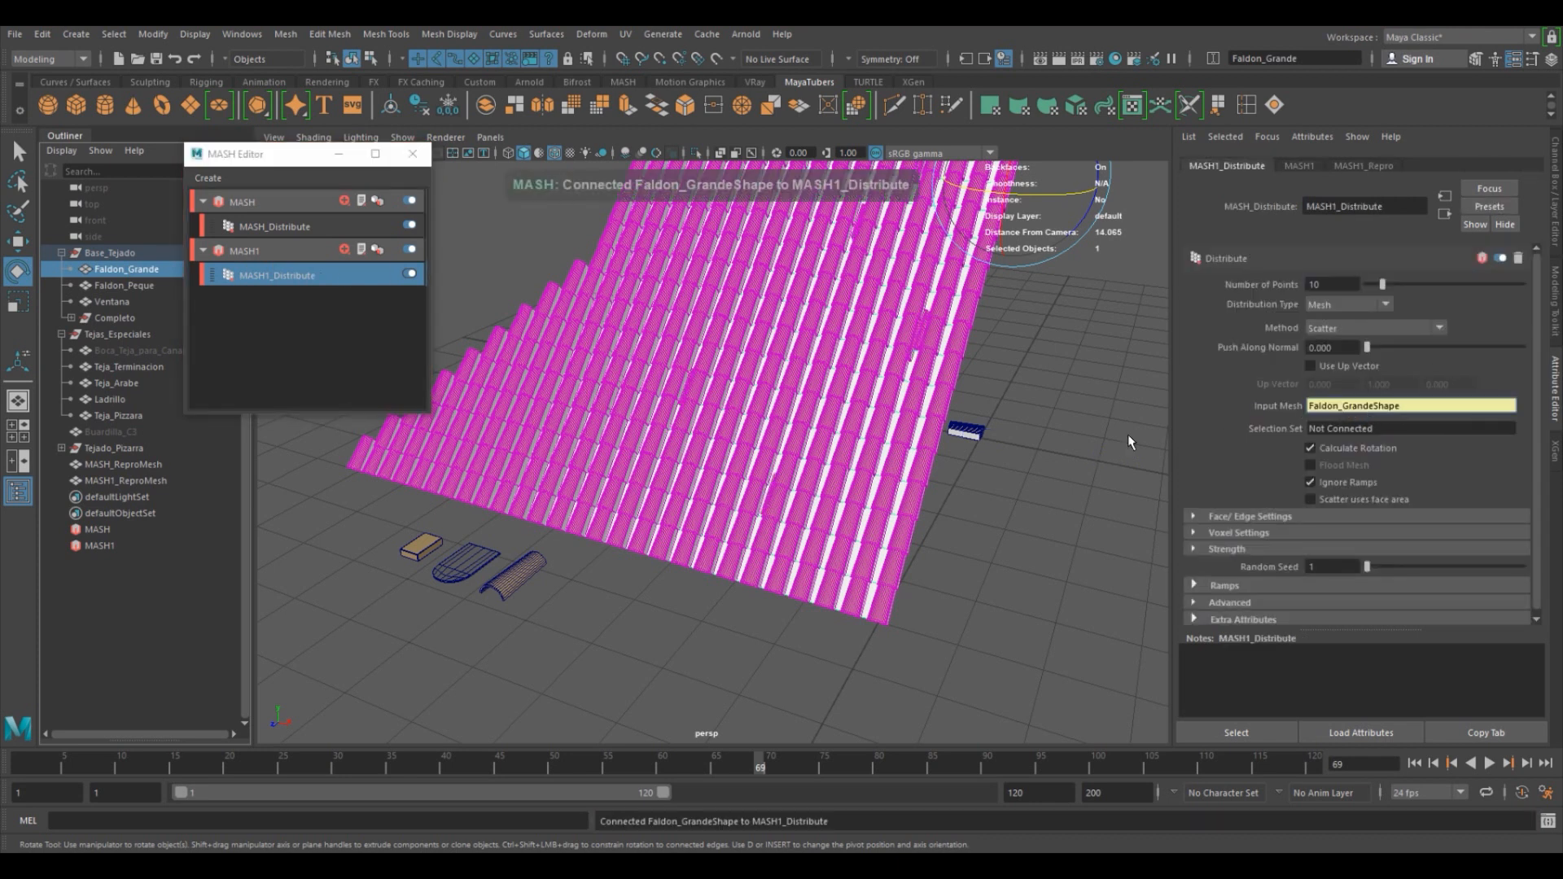
pyautogui.keyDown('alt'); pyautogui.moveTo(712, 297); pyautogui.dragTo(802, 358, button='right'); pyautogui.keyUp('alt')
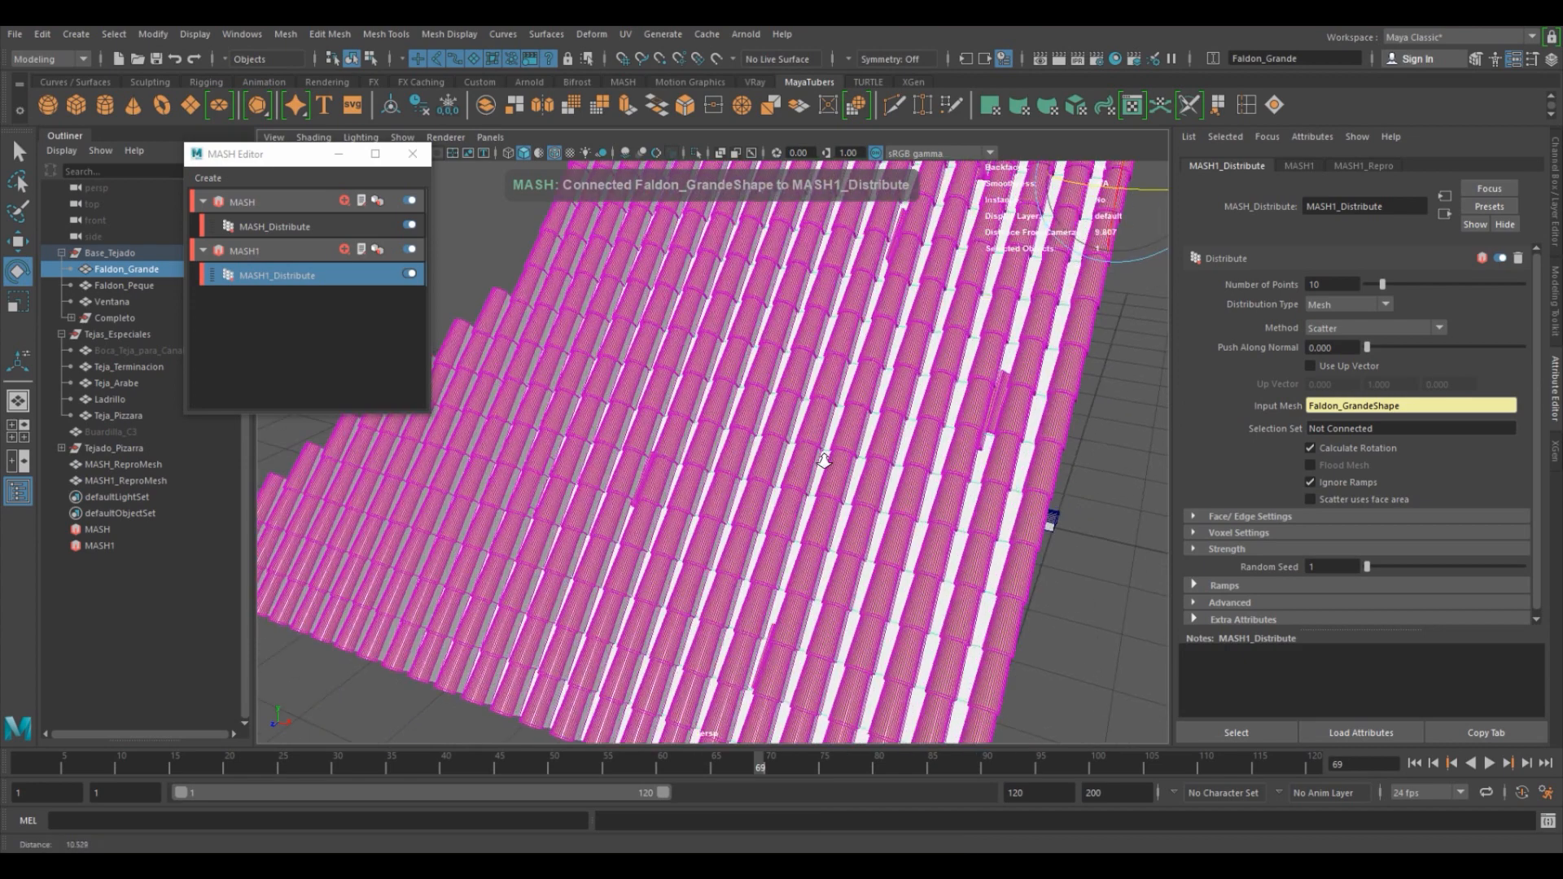
# Set the MASH1_Distribute method to Face Centre and enable Flood Mesh.
pyautogui.keyDown('alt'); pyautogui.moveTo(801, 358); pyautogui.dragTo(802, 444, button='middle'); pyautogui.keyUp('alt')
pyautogui.keyDown('alt'); pyautogui.moveTo(802, 444); pyautogui.dragTo(839, 438); pyautogui.keyUp('alt')
pyautogui.keyDown('alt'); pyautogui.moveTo(839, 438); pyautogui.dragTo(773, 423, button='right'); pyautogui.keyUp('alt')
pyautogui.keyDown('alt'); pyautogui.moveTo(773, 423); pyautogui.dragTo(818, 355, button='middle'); pyautogui.keyUp('alt')
pyautogui.keyDown('alt'); pyautogui.moveTo(817, 354); pyautogui.dragTo(751, 509); pyautogui.keyUp('alt')
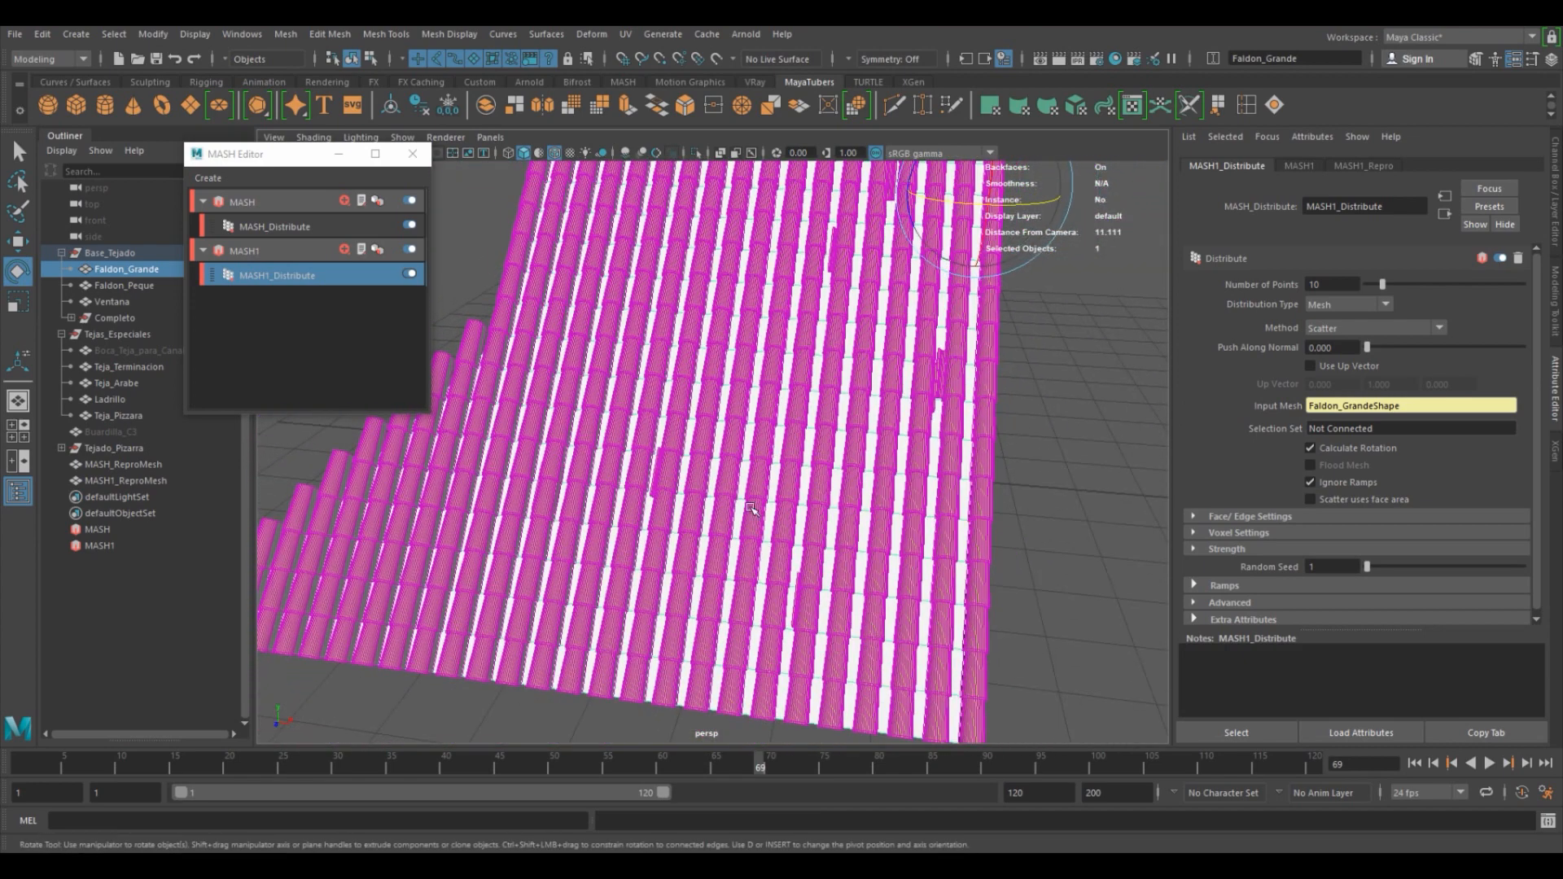
pyautogui.click(1374, 325)
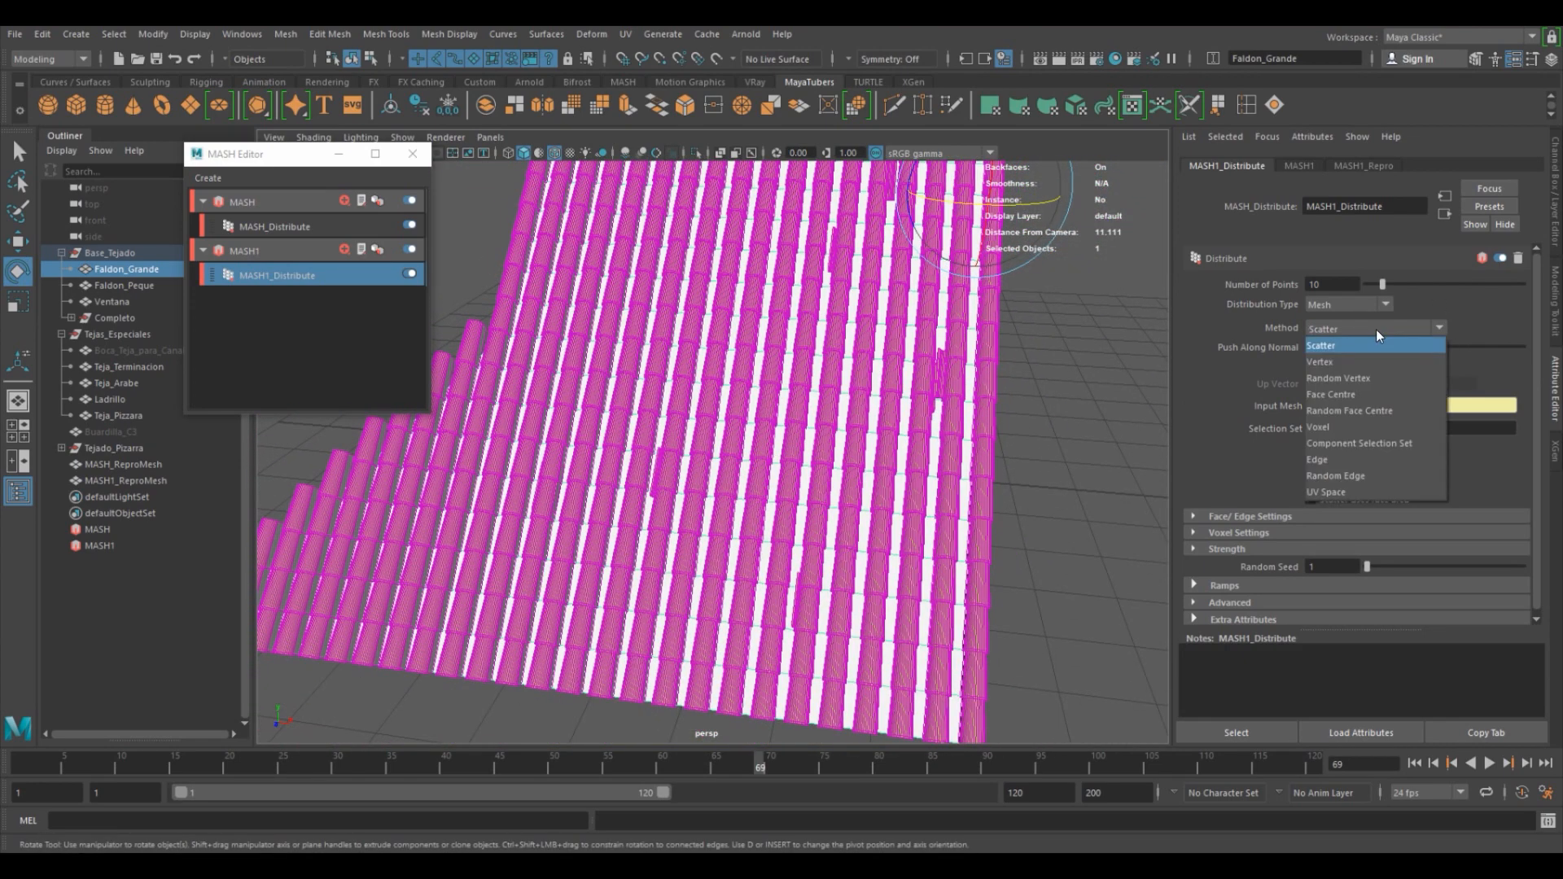
pyautogui.click(1367, 397)
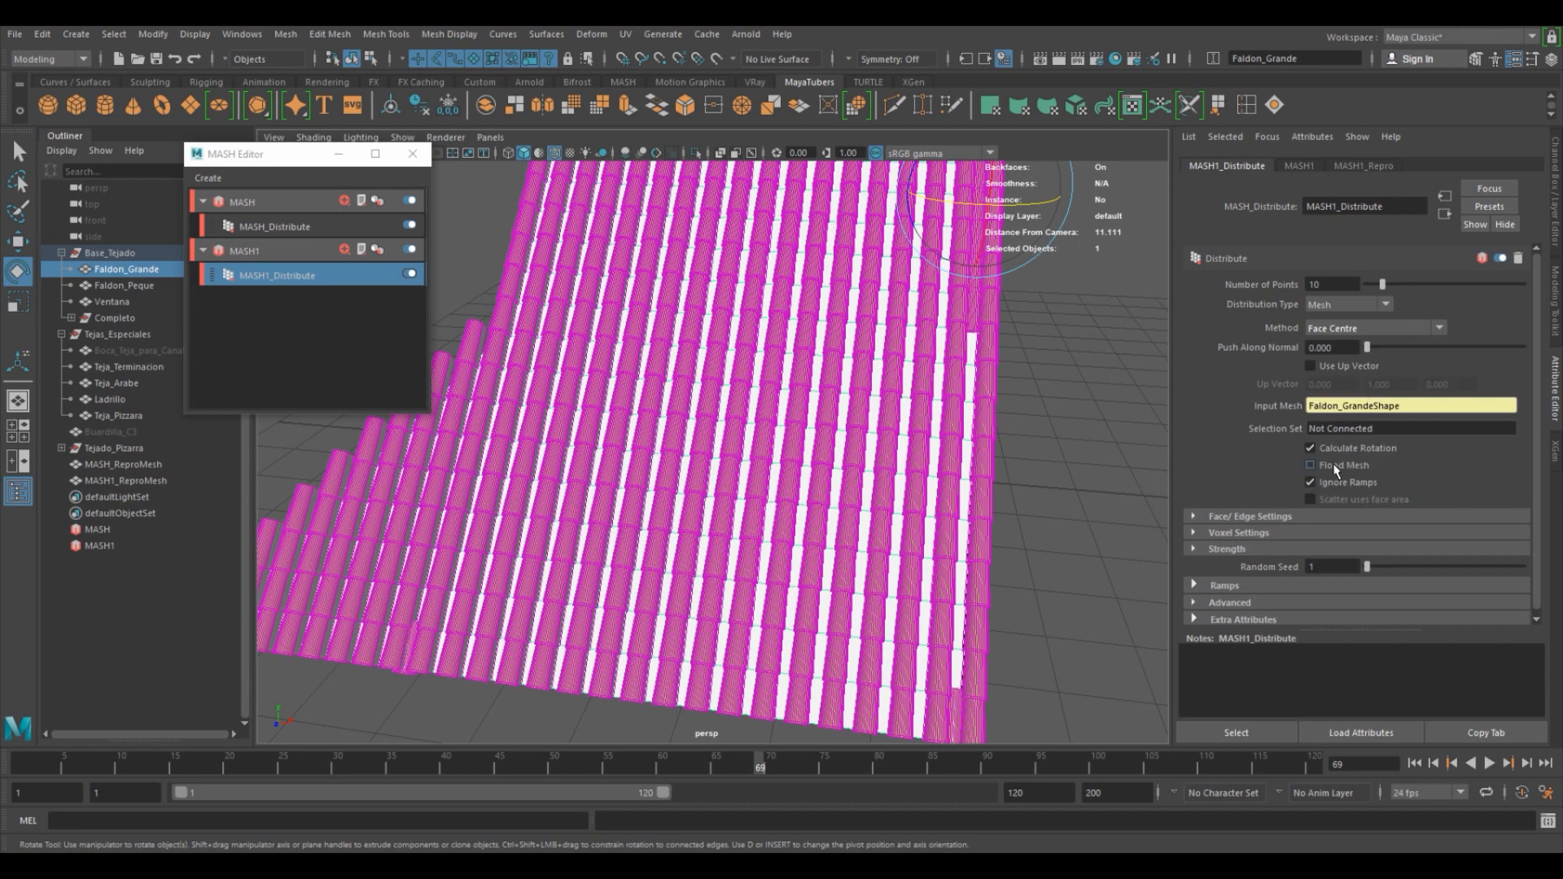
pyautogui.click(1311, 465)
# Examine how the channel tiles fit between and beneath the cover tiles across the roof and at the eave.
pyautogui.keyDown('alt'); pyautogui.moveTo(868, 480); pyautogui.dragTo(762, 552); pyautogui.keyUp('alt')
pyautogui.keyDown('alt'); pyautogui.moveTo(762, 552); pyautogui.dragTo(900, 610, button='right'); pyautogui.keyUp('alt')
pyautogui.keyDown('alt'); pyautogui.moveTo(900, 611); pyautogui.dragTo(798, 626, button='middle'); pyautogui.keyUp('alt')
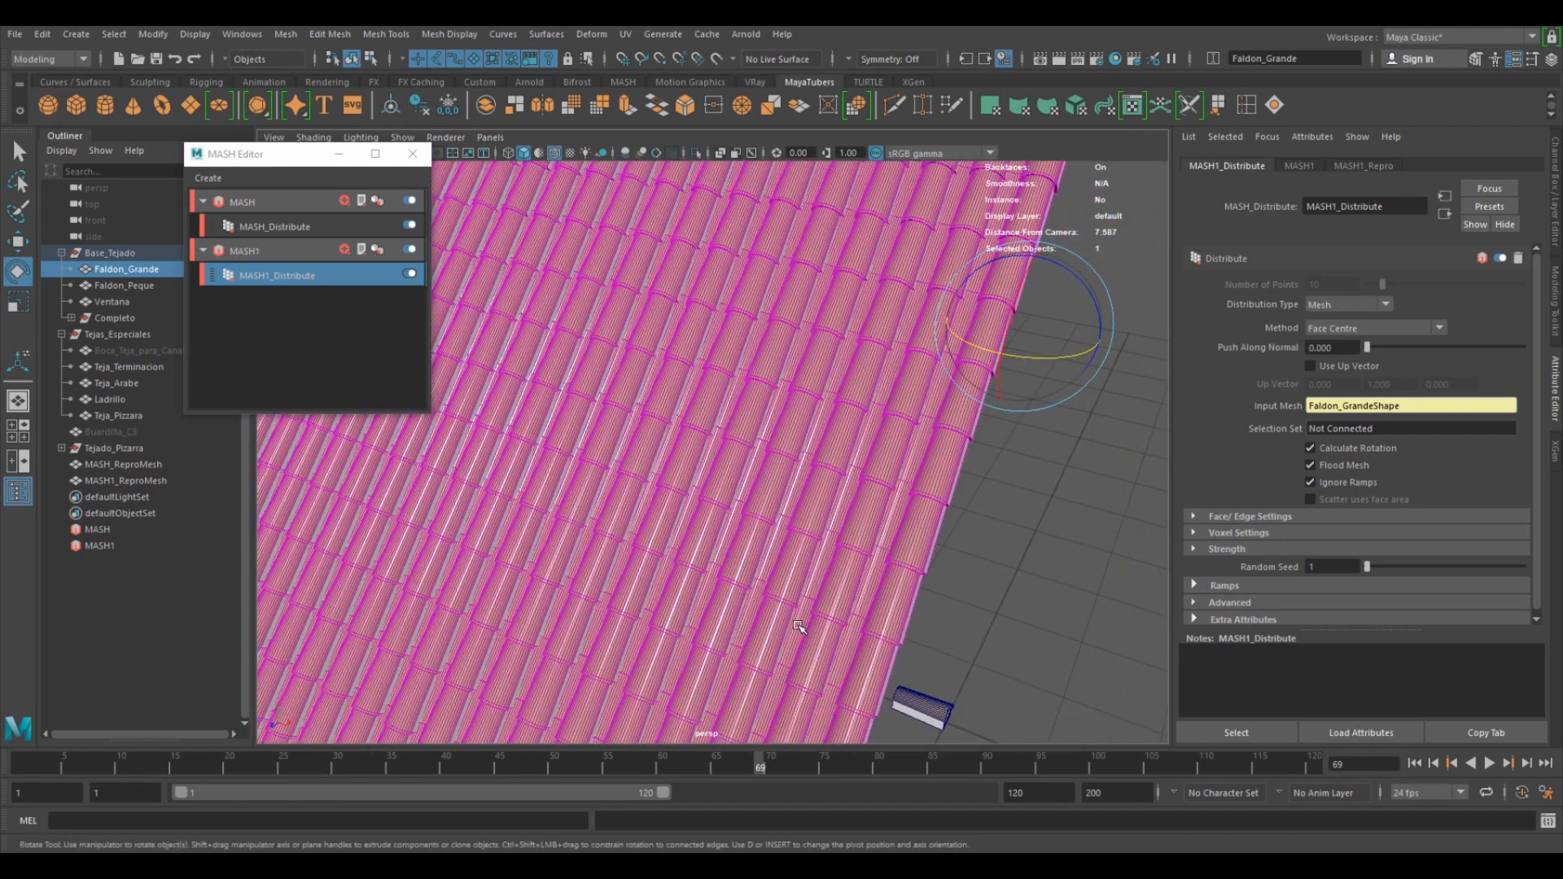
pyautogui.keyDown('alt'); pyautogui.moveTo(861, 530); pyautogui.dragTo(878, 545, button='middle'); pyautogui.keyUp('alt')
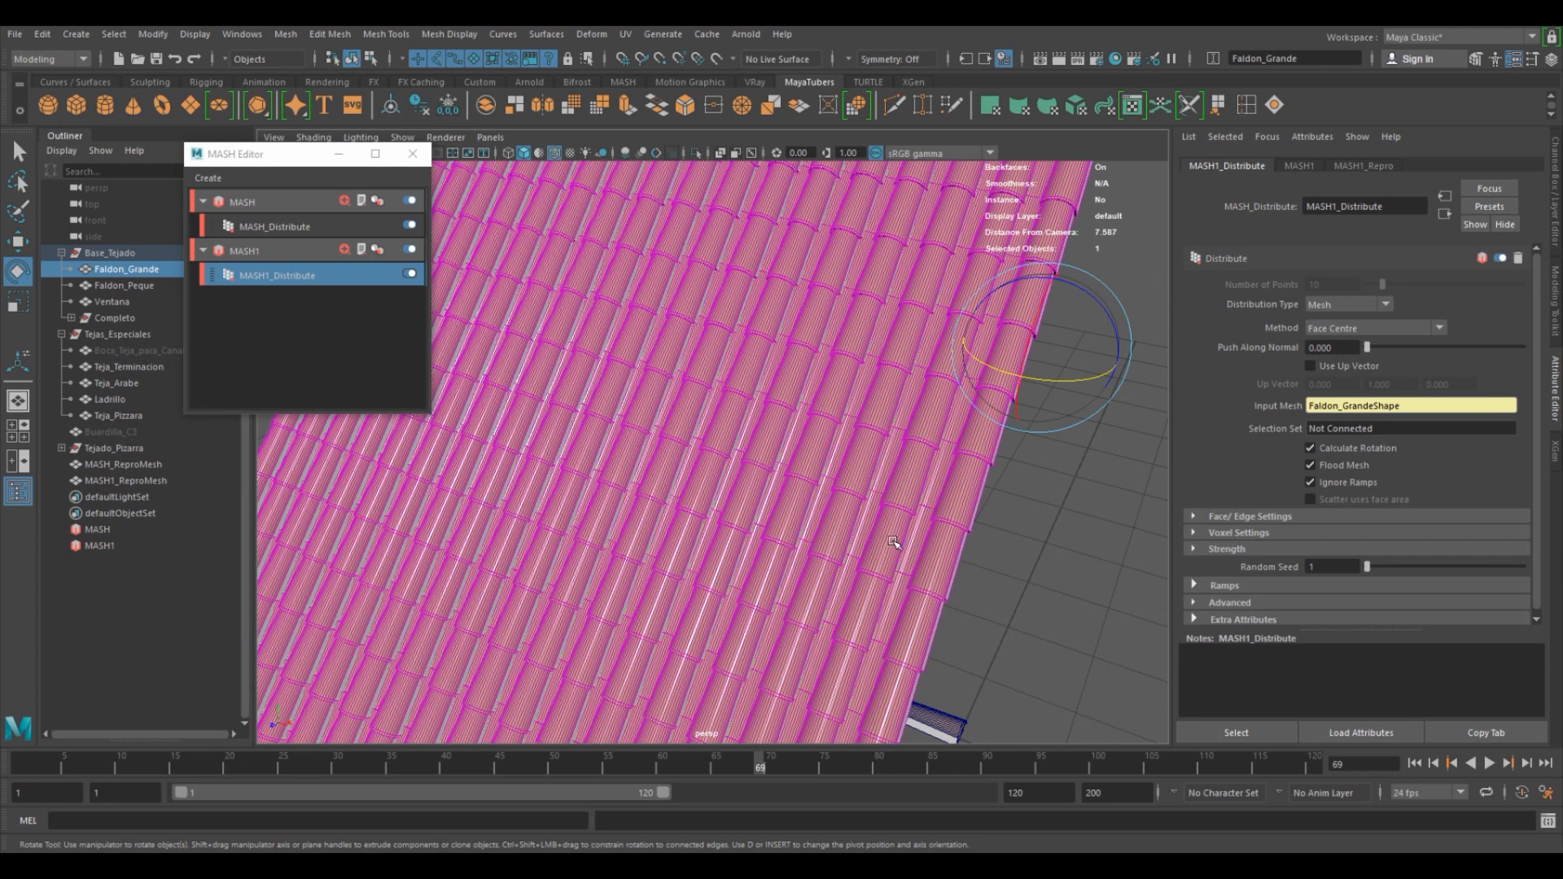
pyautogui.keyDown('alt'); pyautogui.moveTo(893, 543); pyautogui.dragTo(769, 595); pyautogui.keyUp('alt')
pyautogui.keyDown('alt'); pyautogui.moveTo(770, 595); pyautogui.dragTo(1096, 549, button='right'); pyautogui.keyUp('alt')
pyautogui.keyDown('alt'); pyautogui.moveTo(1036, 248); pyautogui.dragTo(795, 513); pyautogui.keyUp('alt')
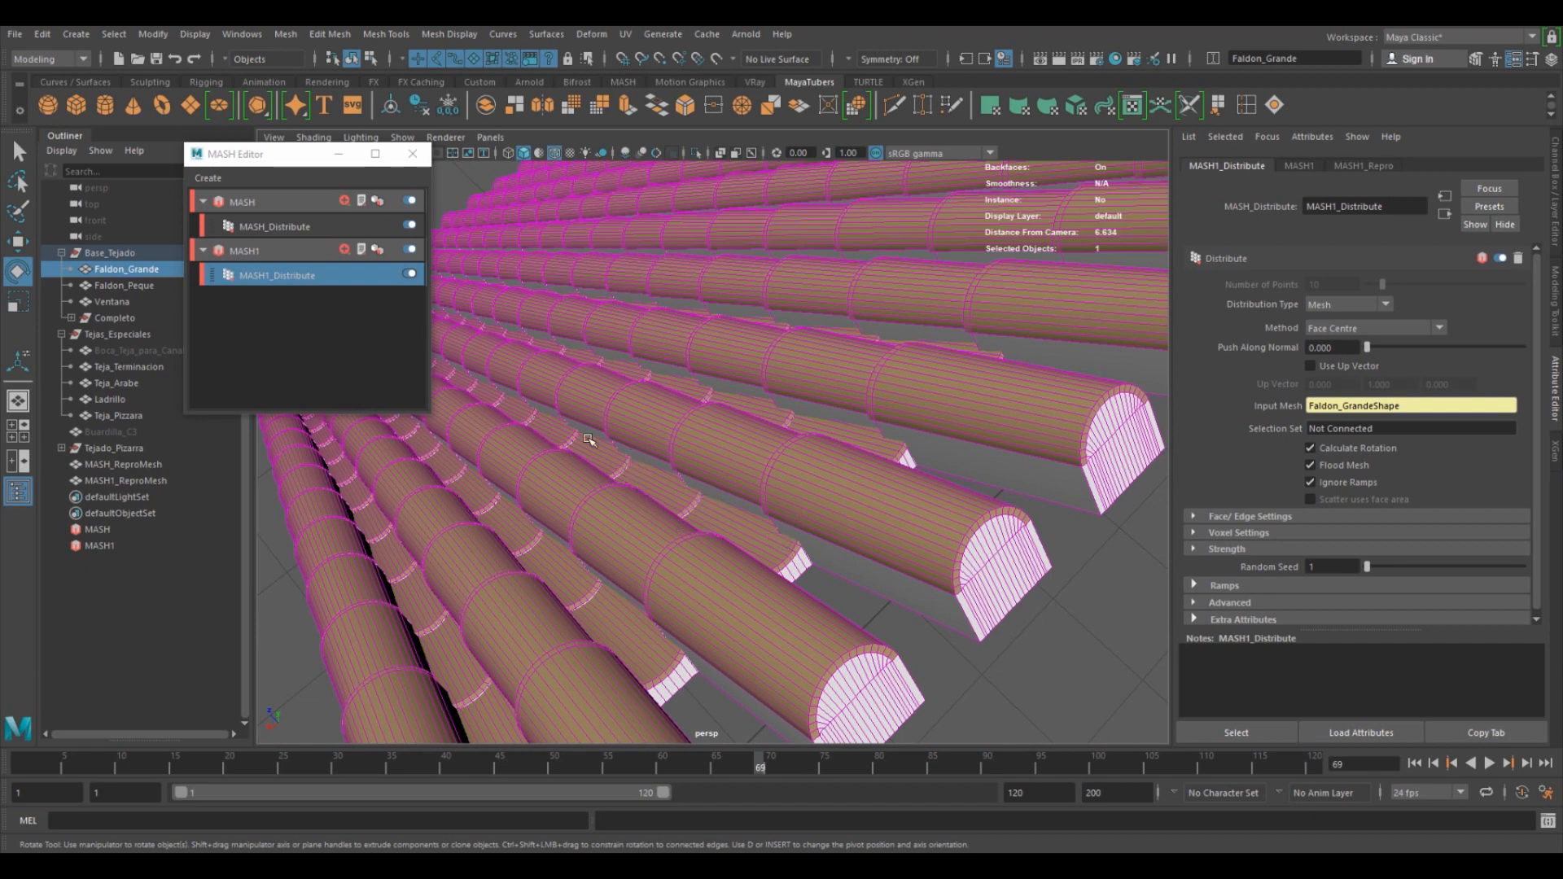
pyautogui.keyDown('alt'); pyautogui.moveTo(639, 477); pyautogui.dragTo(929, 379); pyautogui.keyUp('alt')
pyautogui.keyDown('alt'); pyautogui.moveTo(929, 379); pyautogui.dragTo(857, 487, button='middle'); pyautogui.keyUp('alt')
pyautogui.keyDown('alt'); pyautogui.moveTo(856, 486); pyautogui.dragTo(851, 525); pyautogui.keyUp('alt')
# Hide the original Teja_Terminacion tile and show the original Boca_Teja_para_Canal tile.
pyautogui.click(849, 532)
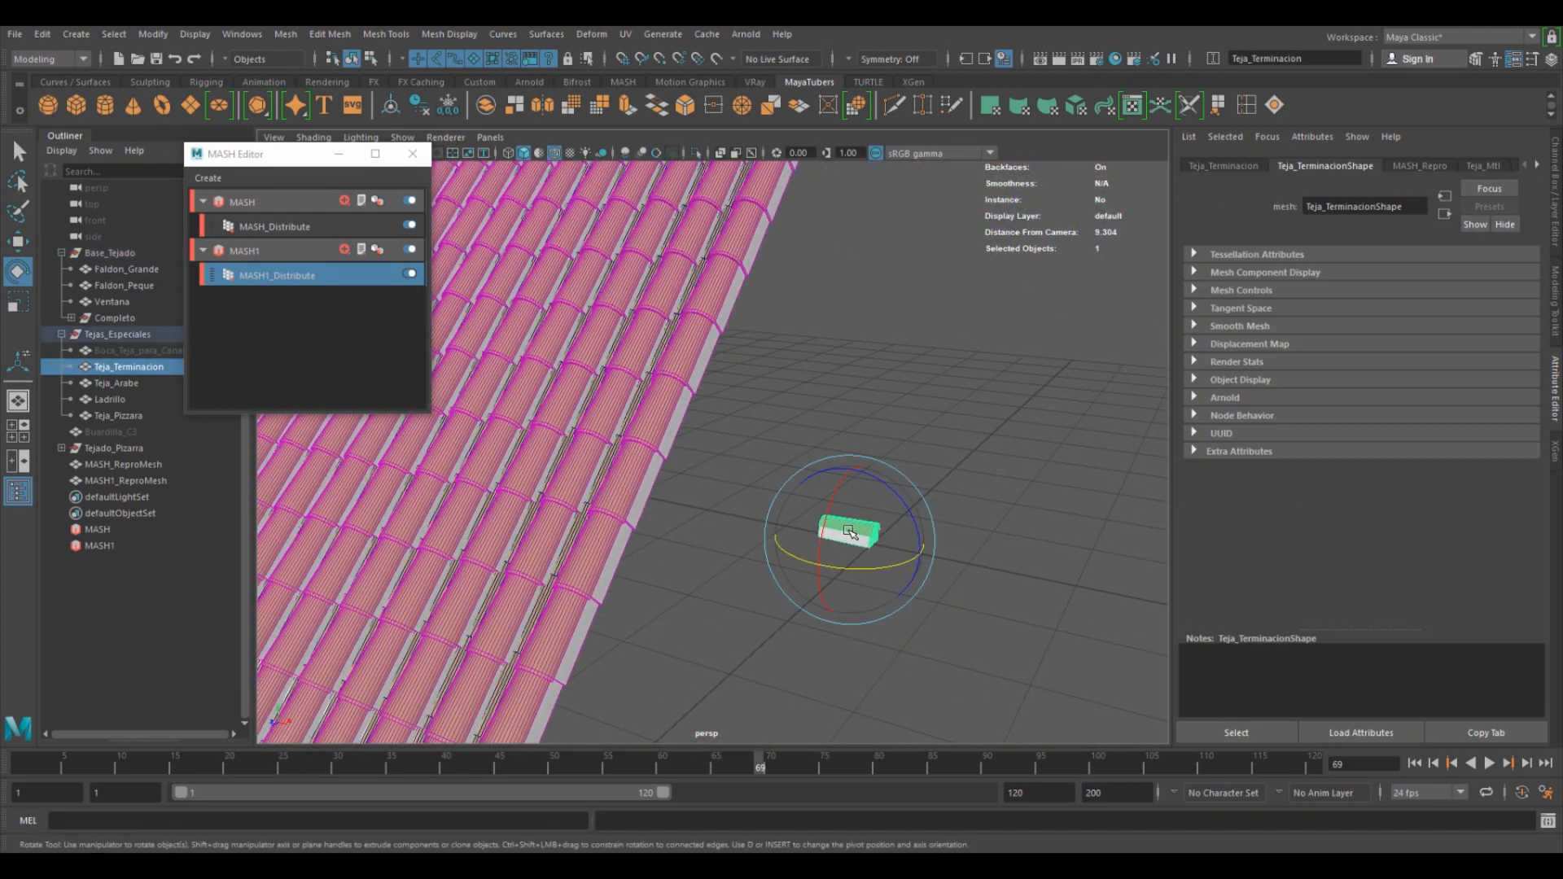
pyautogui.press('h')
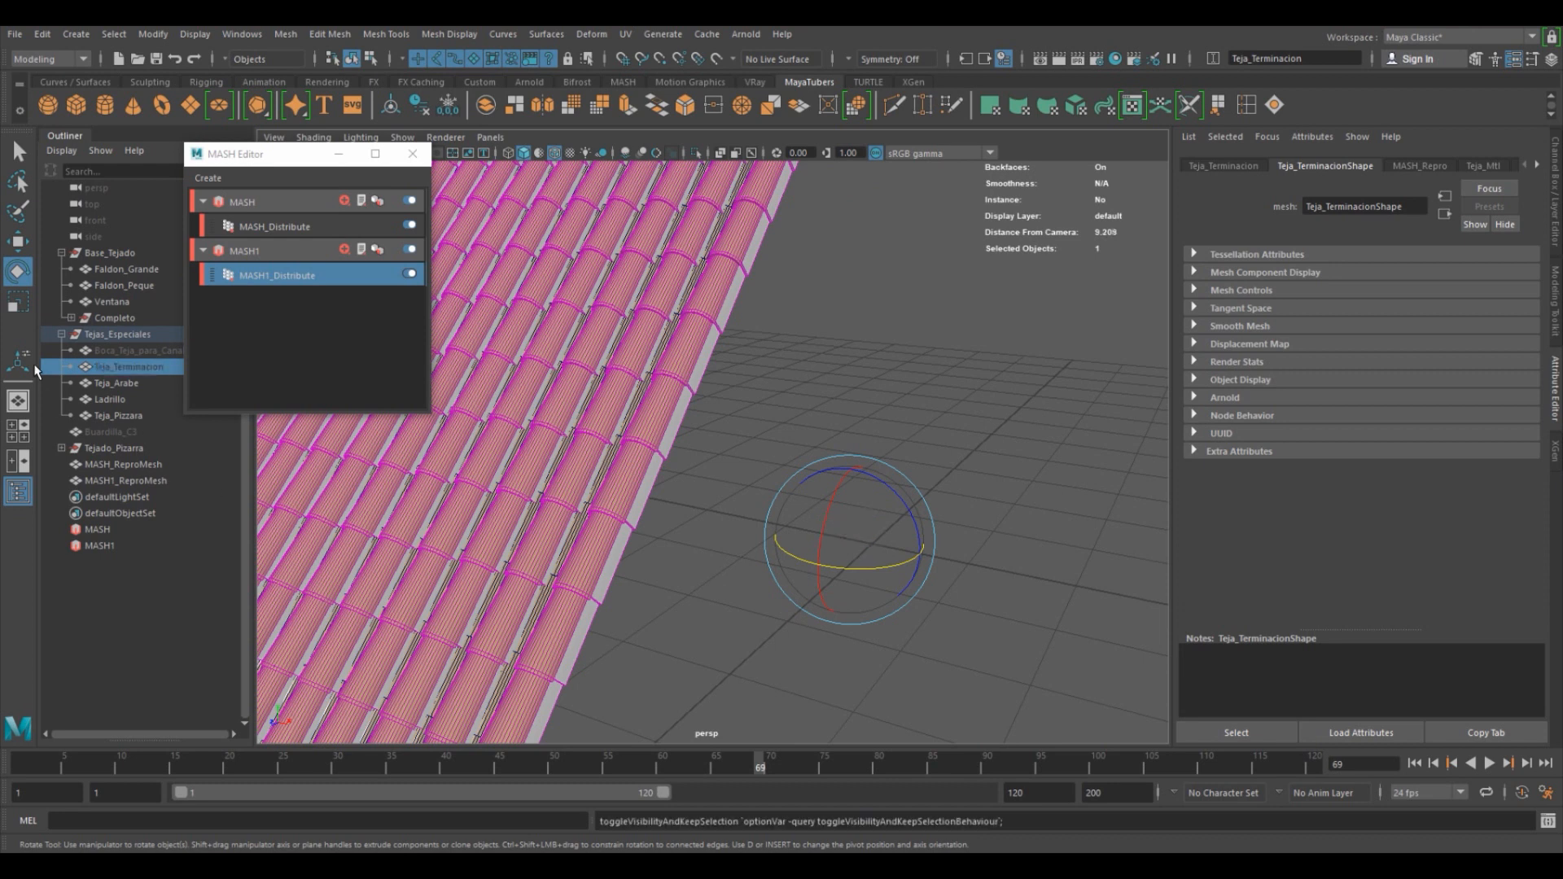
pyautogui.click(155, 351)
pyautogui.press('h')
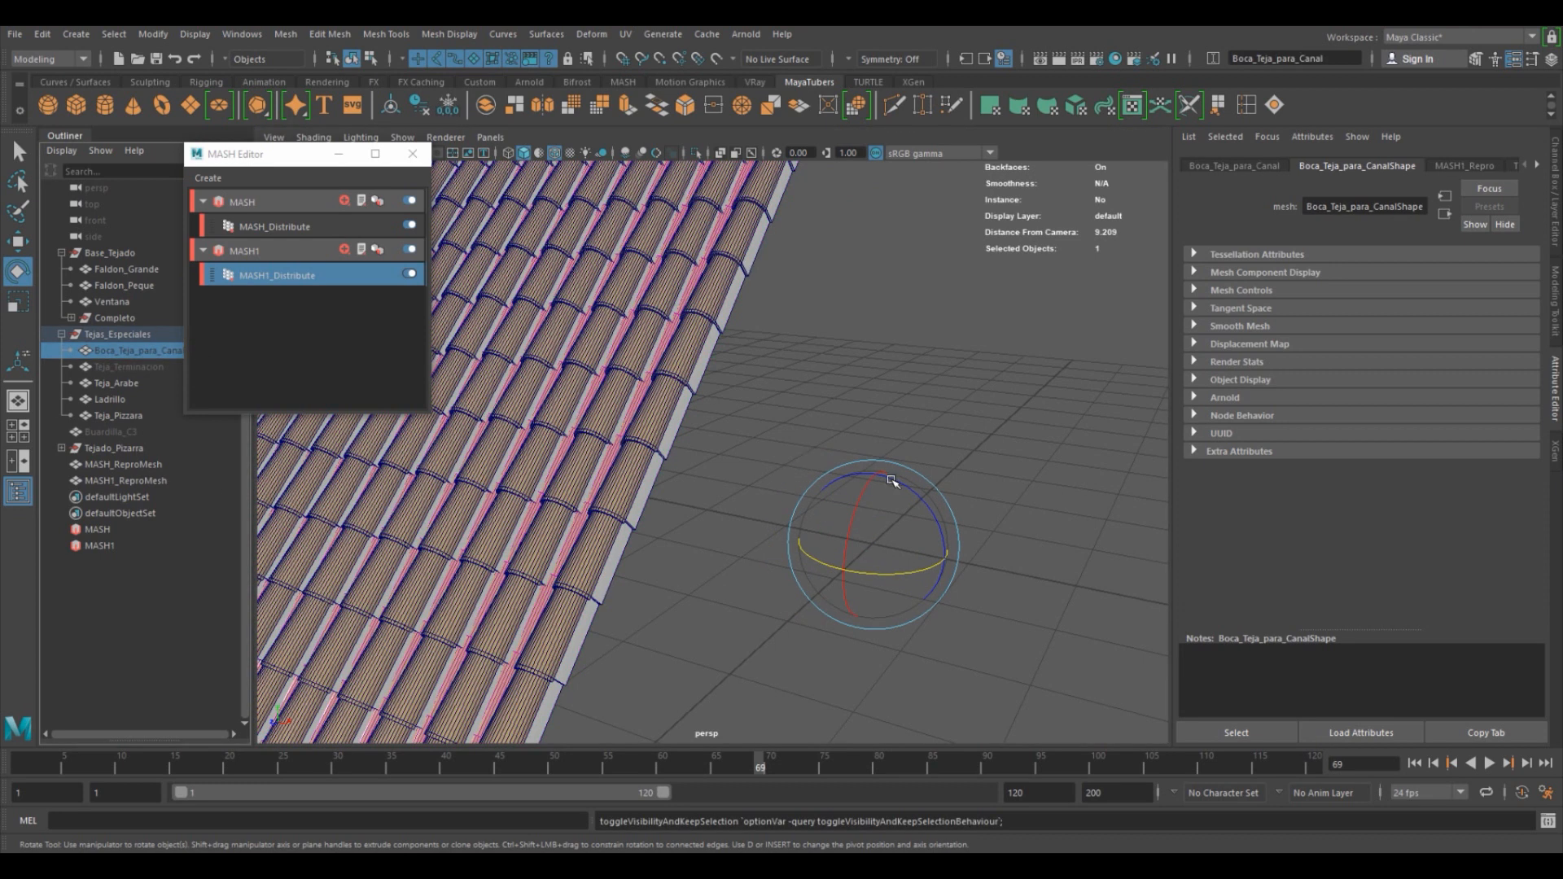
# Select the curved channel's vertices on the original Boca_Teja_para_Canal tile, leaving out its flat base vertices.
pyautogui.scroll(3, 891, 481)
pyautogui.moveTo(949, 401); pyautogui.dragTo(870, 401, button='right')
pyautogui.moveTo(818, 432); pyautogui.dragTo(1020, 663)
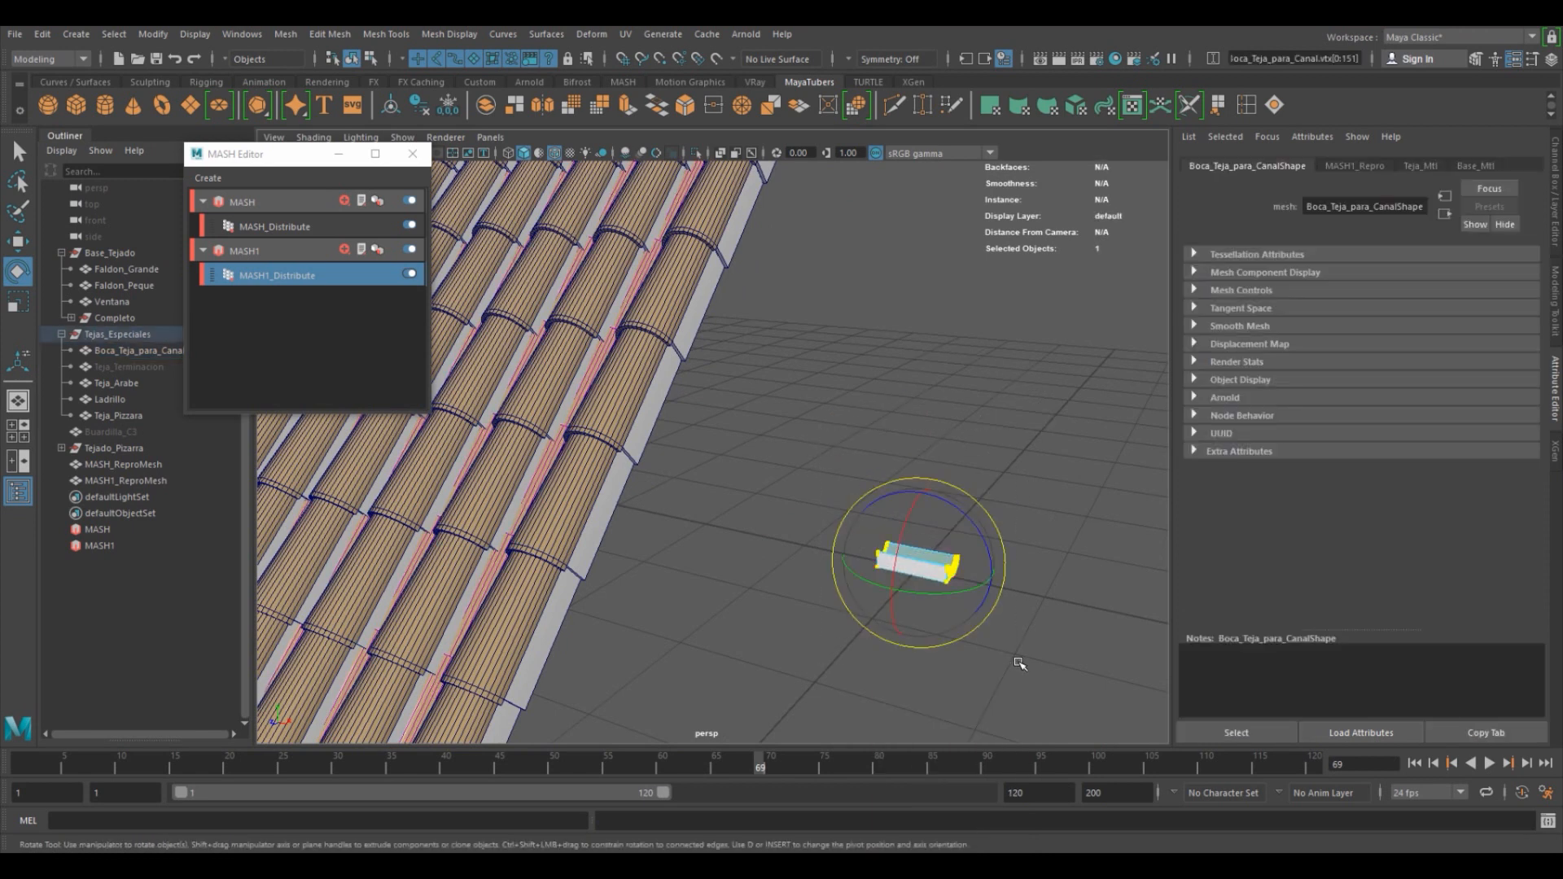
pyautogui.press('space')
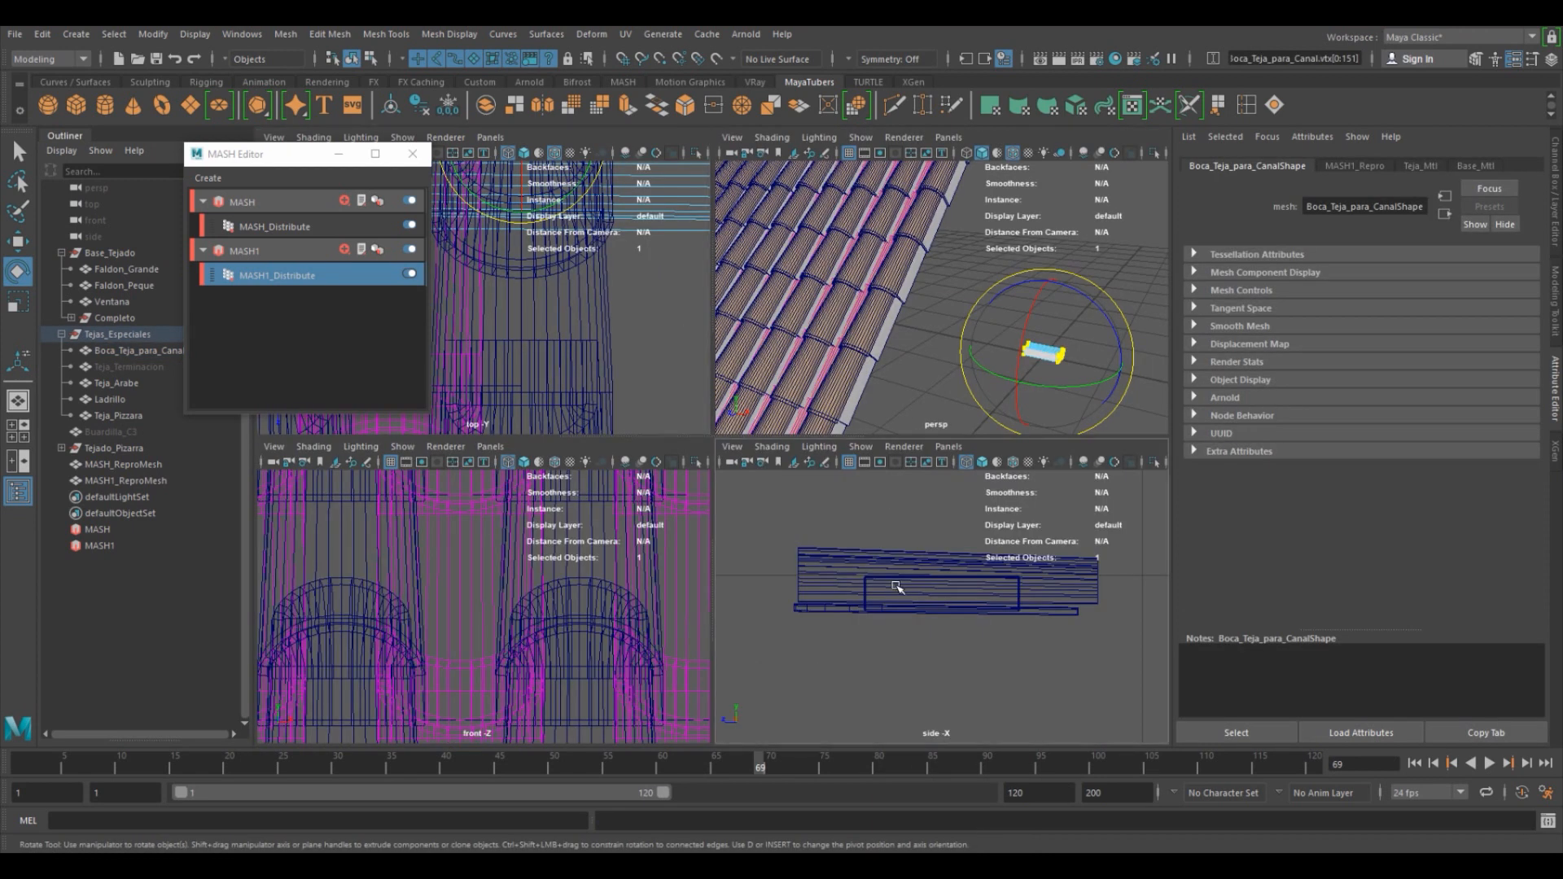
pyautogui.hotkey('shift', 'f')
pyautogui.moveTo(797, 483); pyautogui.dragTo(1126, 629)
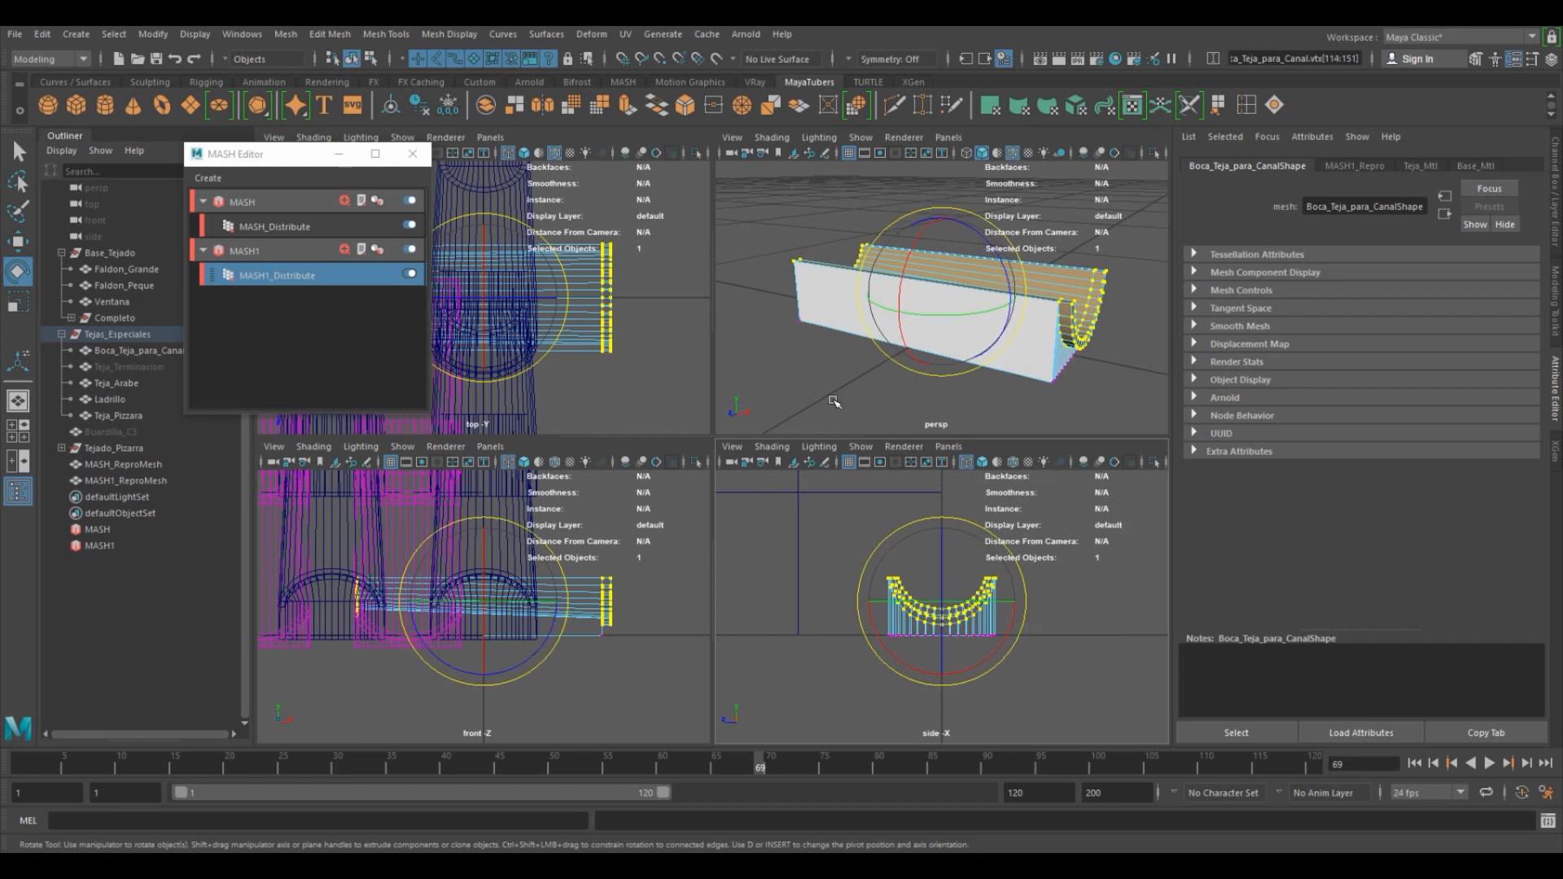
# Try to tilt the selected channel vertices of Boca_Teja_para_Canal with the Rotate tool, and undo the rotation.
pyautogui.press('space')
pyautogui.keyDown('alt'); pyautogui.moveTo(696, 505); pyautogui.dragTo(720, 488); pyautogui.keyUp('alt')
pyautogui.scroll(-3, 720, 488)
pyautogui.moveTo(750, 387); pyautogui.dragTo(742, 407)
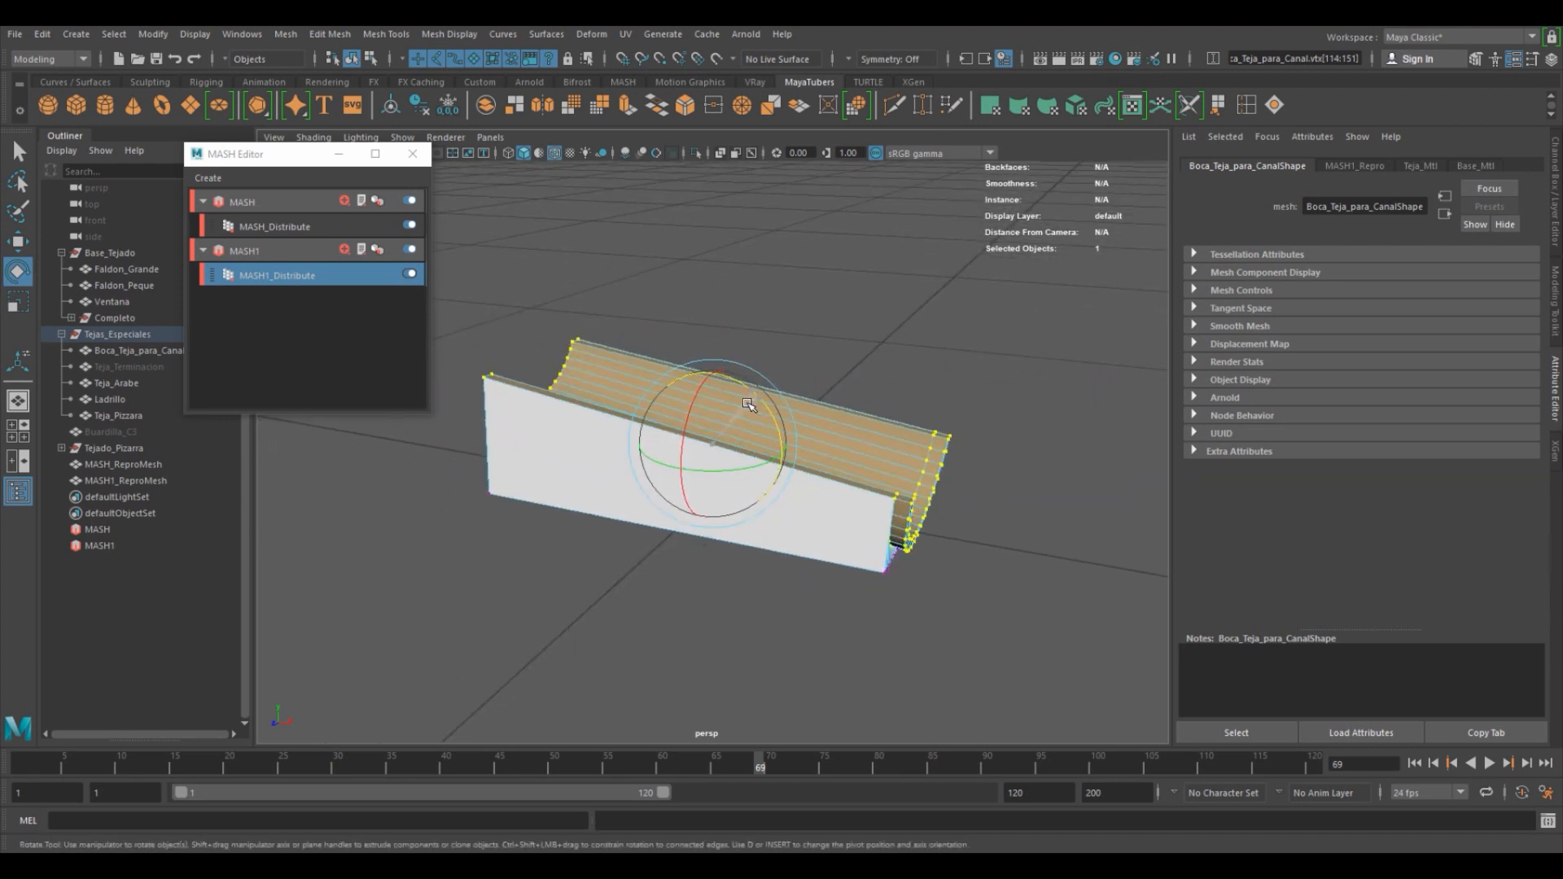
pyautogui.hotkey('ctrl', 'z')
# Rotate the channel vertices of Boca_Teja_para_Canal slightly with the roof copies in view, and deselect them.
pyautogui.scroll(-3, 806, 462)
pyautogui.keyDown('alt'); pyautogui.moveTo(806, 463); pyautogui.dragTo(586, 541, button='right'); pyautogui.keyUp('alt')
pyautogui.keyDown('alt'); pyautogui.moveTo(912, 491); pyautogui.dragTo(603, 569, button='right'); pyautogui.keyUp('alt')
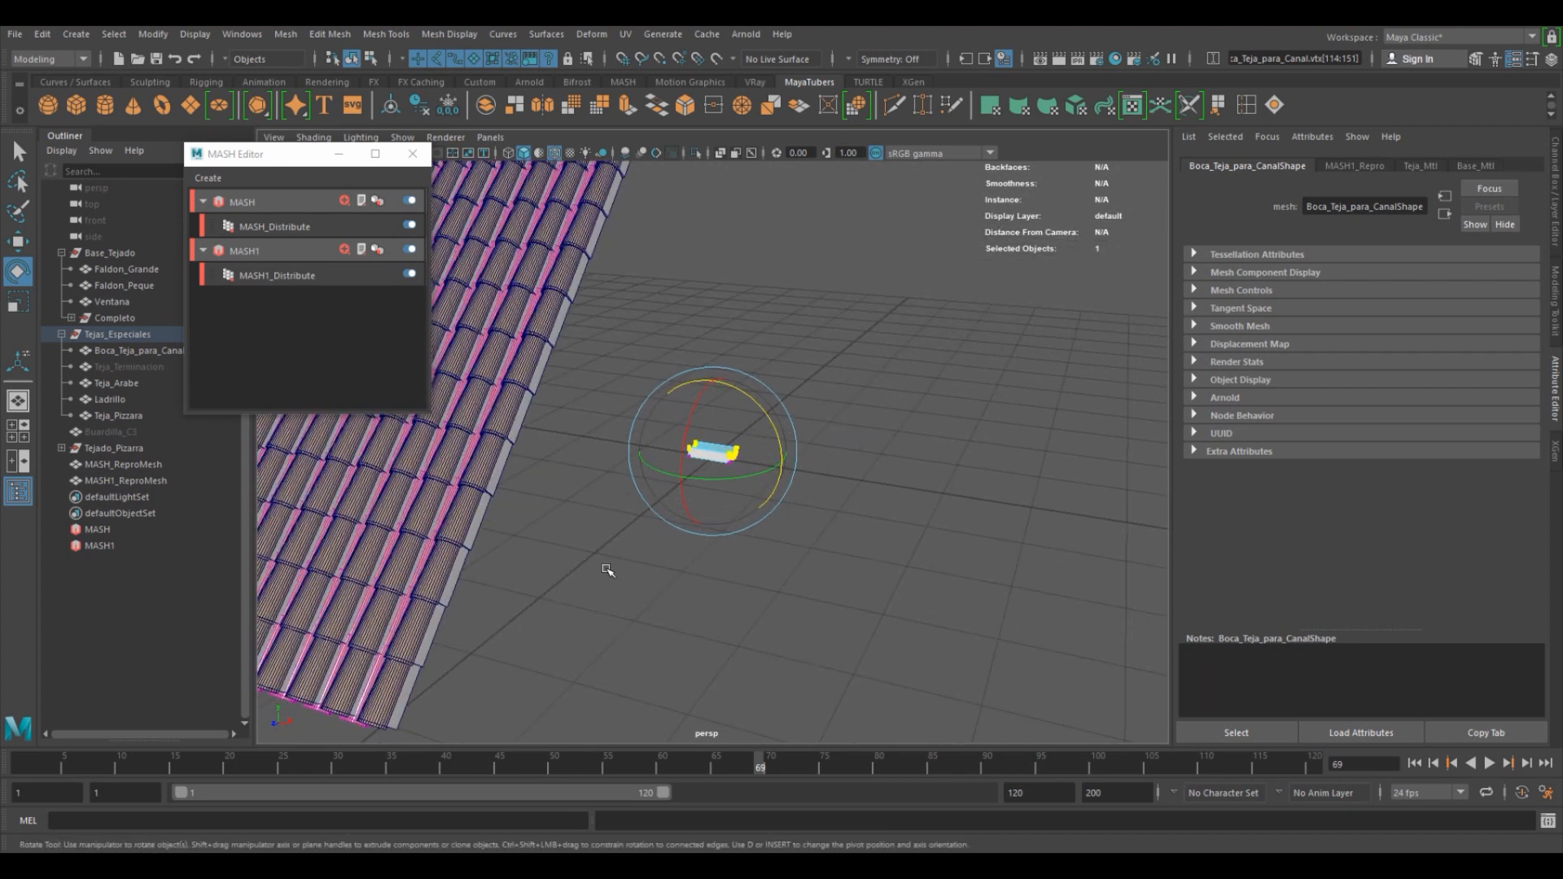
pyautogui.keyDown('alt'); pyautogui.moveTo(871, 490); pyautogui.dragTo(1053, 461, button='middle'); pyautogui.keyUp('alt')
pyautogui.keyDown('alt'); pyautogui.moveTo(818, 496); pyautogui.dragTo(817, 503); pyautogui.keyUp('alt')
pyautogui.keyDown('alt'); pyautogui.moveTo(816, 502); pyautogui.dragTo(1005, 504, button='right'); pyautogui.keyUp('alt')
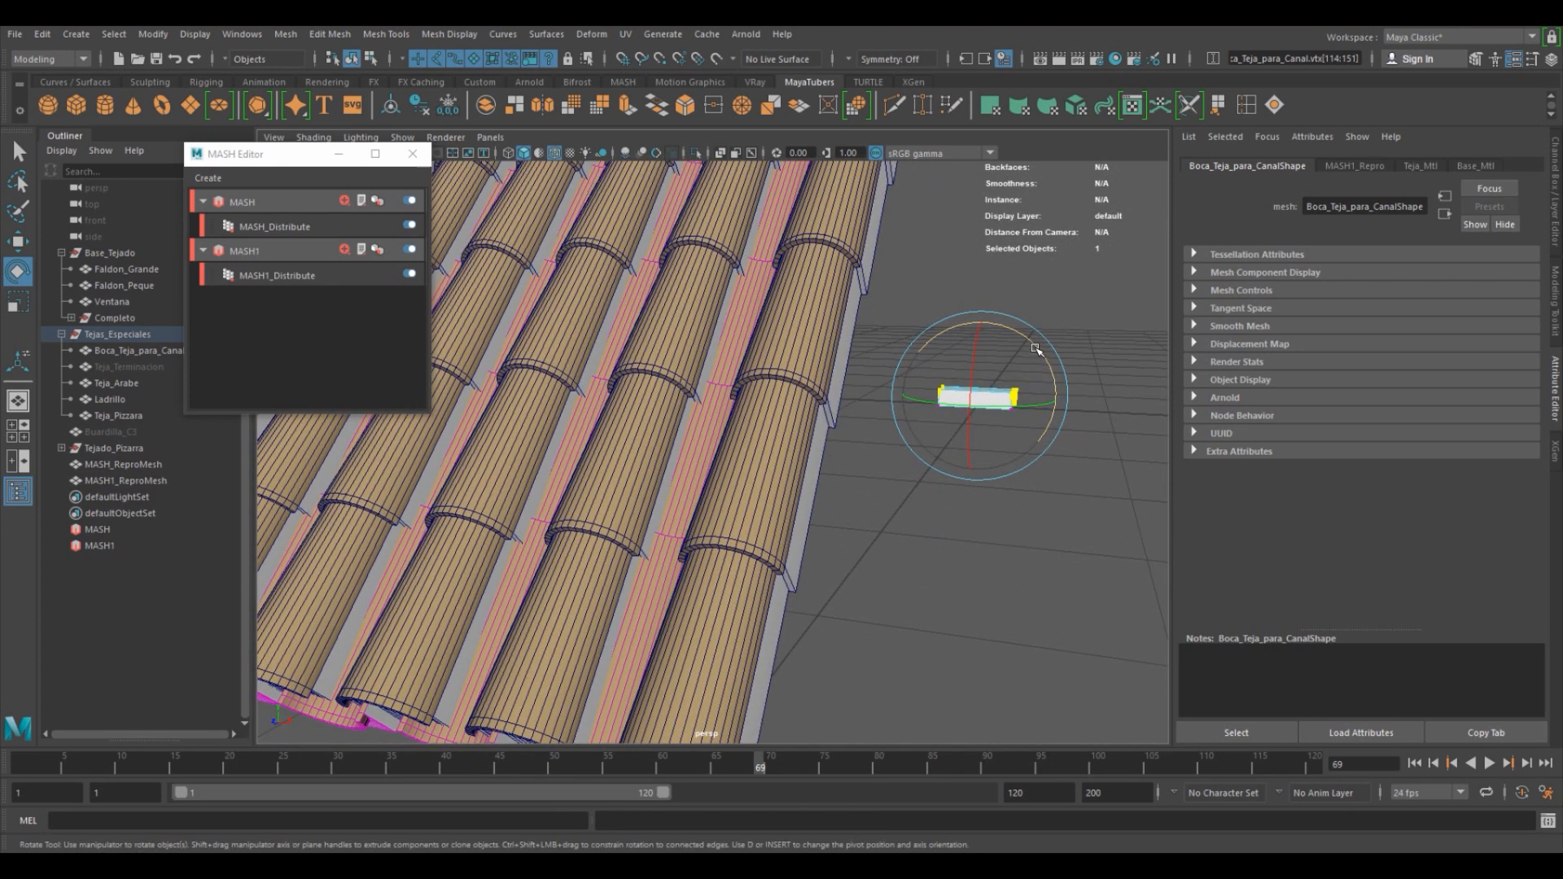
pyautogui.keyDown('alt'); pyautogui.moveTo(1027, 345); pyautogui.dragTo(1019, 338); pyautogui.keyUp('alt')
pyautogui.keyDown('alt'); pyautogui.moveTo(683, 455); pyautogui.dragTo(695, 521); pyautogui.keyUp('alt')
pyautogui.click(857, 674)
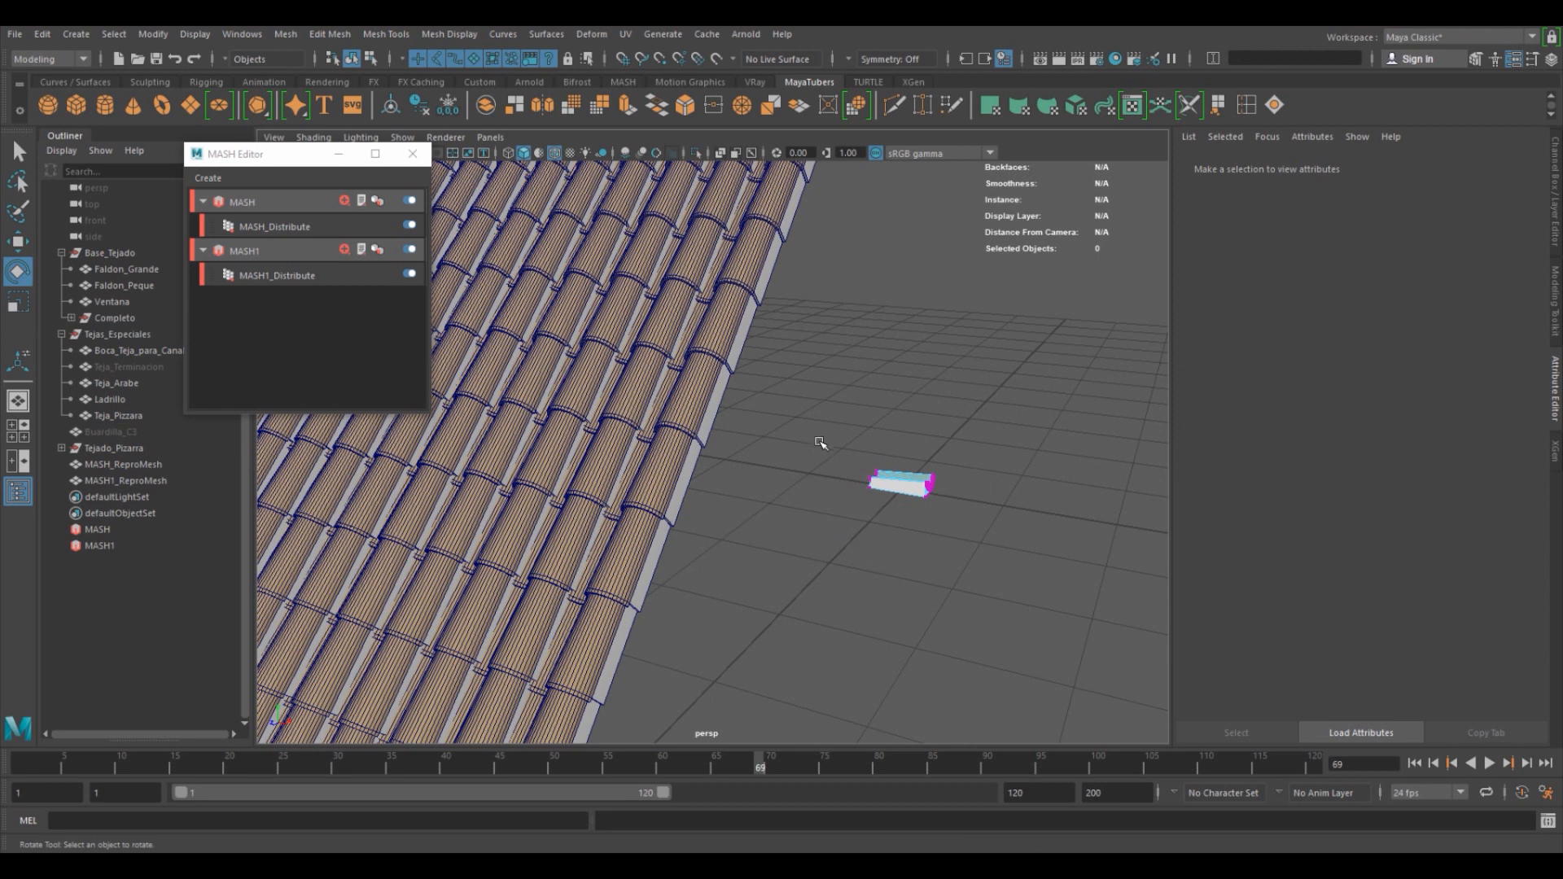
# Flatten the vertex columns at both ends of the Boca_Teja_para_Canal tile by scaling them along X.
pyautogui.moveTo(835, 435); pyautogui.dragTo(912, 530)
pyautogui.press('space')
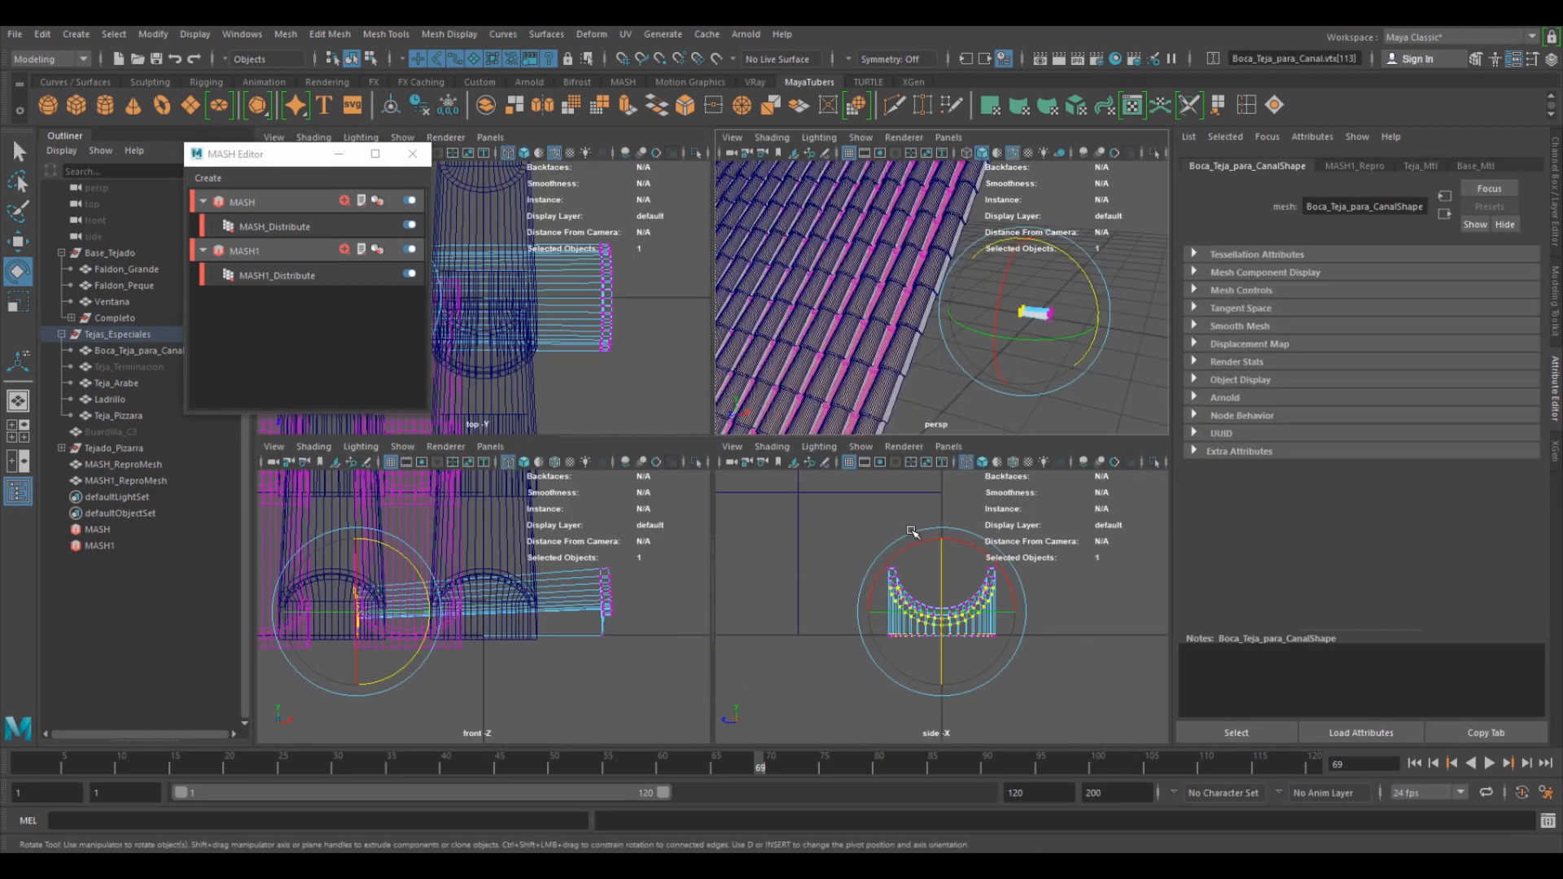
pyautogui.press('space')
pyautogui.scroll(5, 725, 556)
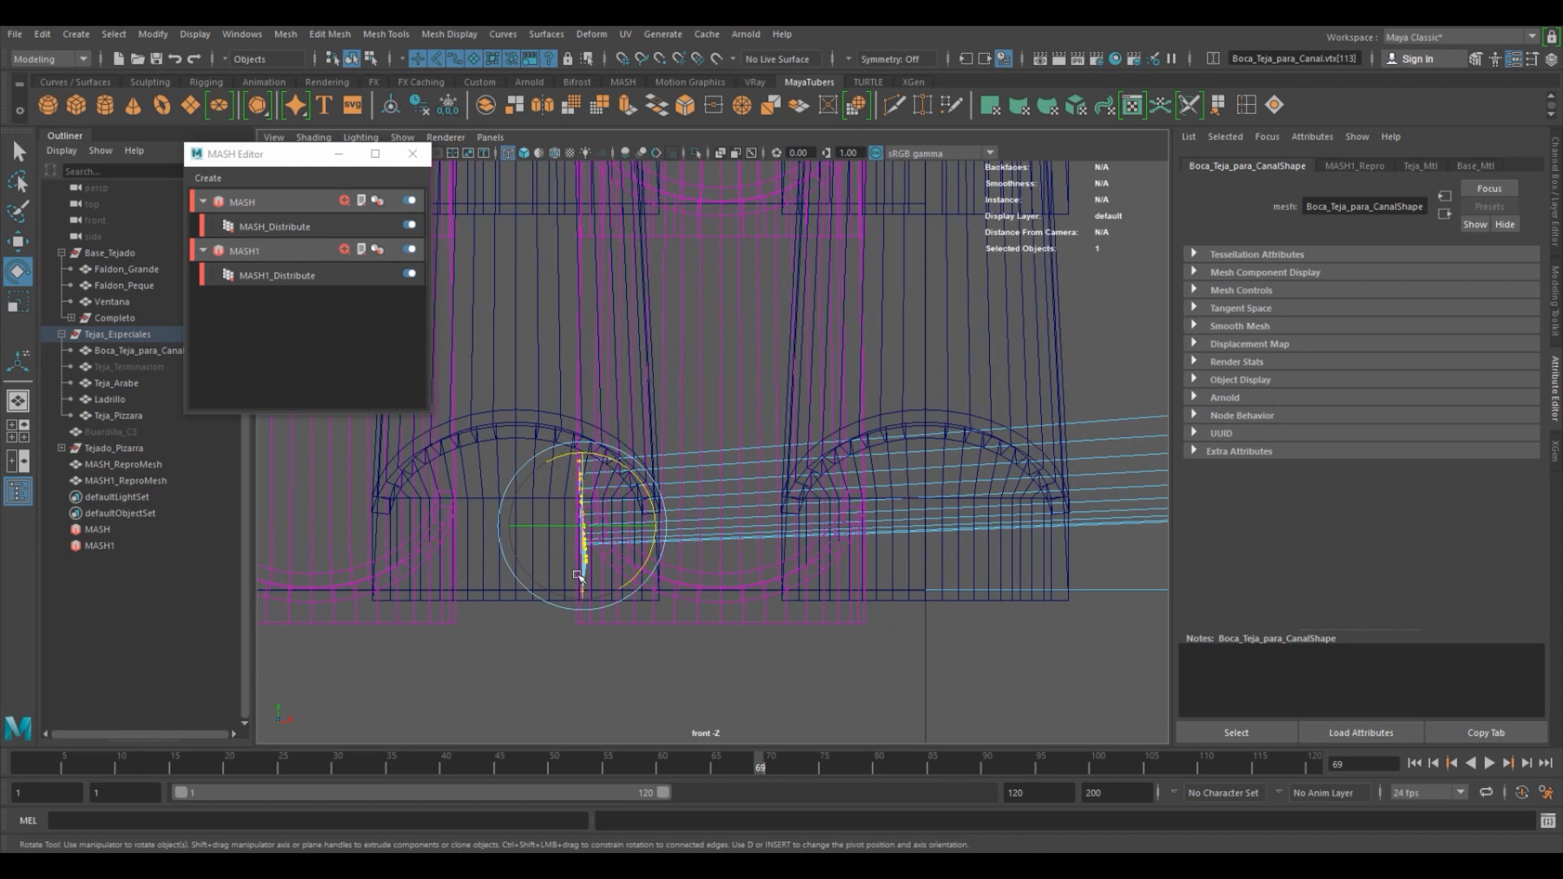
pyautogui.press('r')
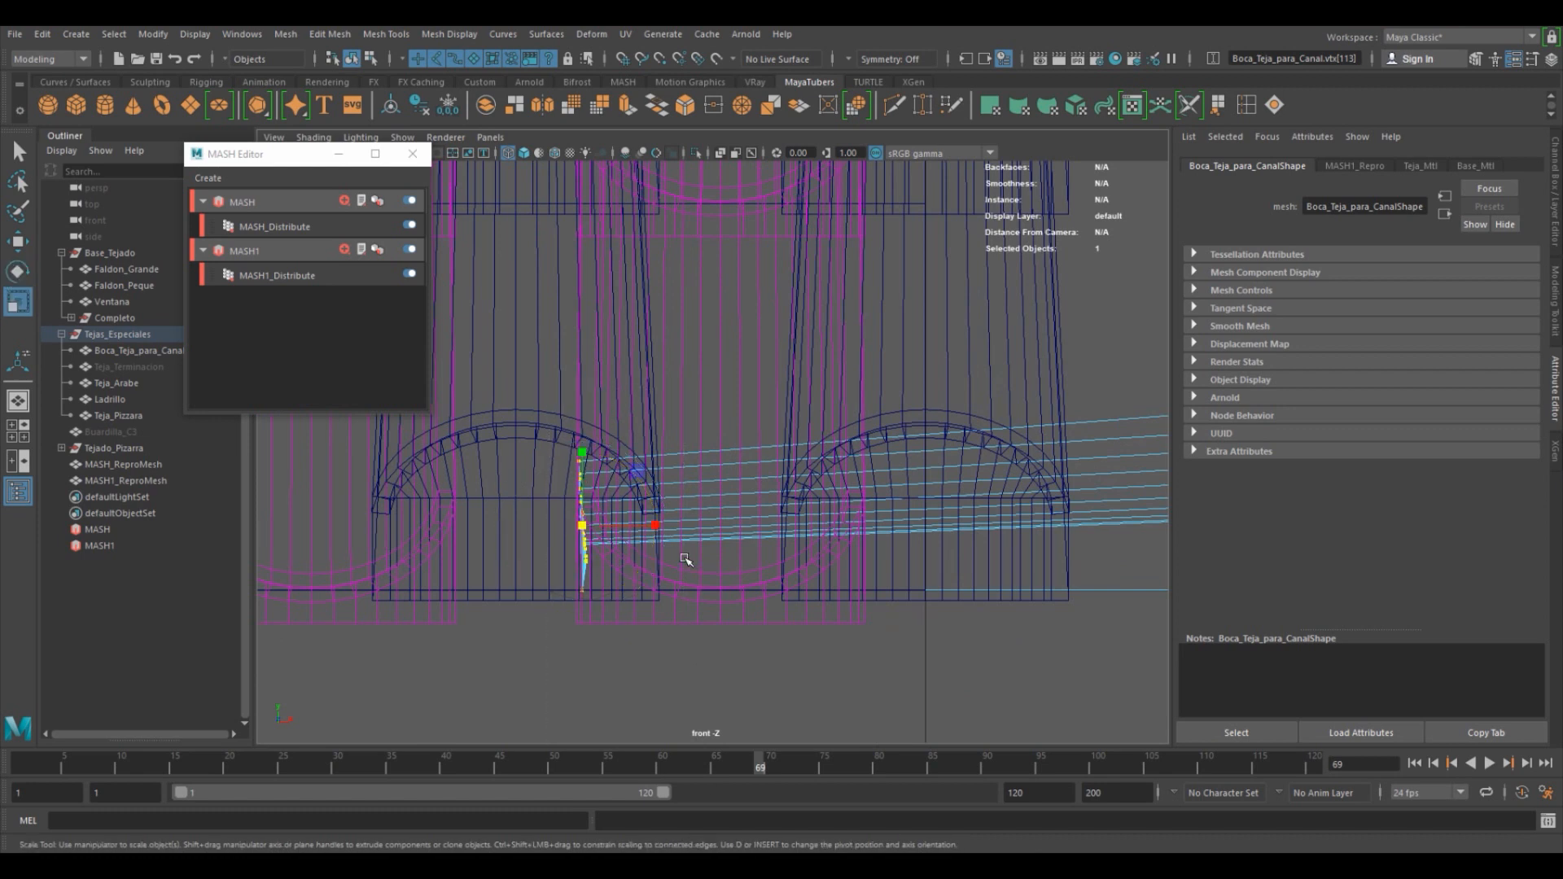
pyautogui.click(656, 525)
pyautogui.keyDown('alt'); pyautogui.moveTo(837, 522); pyautogui.dragTo(358, 517, button='middle'); pyautogui.keyUp('alt')
pyautogui.moveTo(709, 334); pyautogui.dragTo(783, 659)
pyautogui.moveTo(841, 495); pyautogui.dragTo(634, 509)
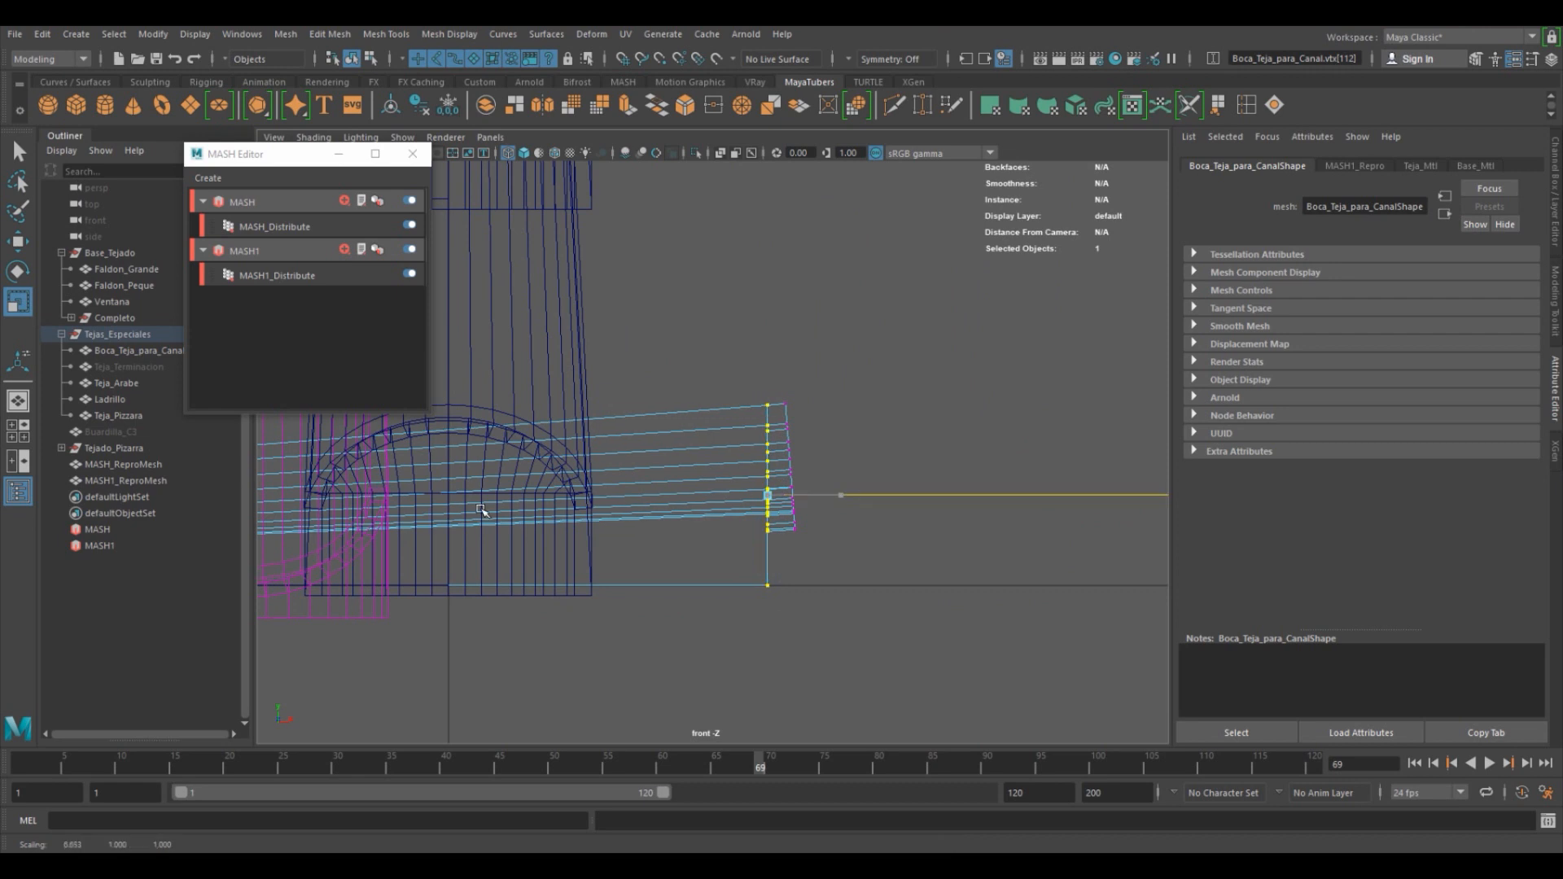
# Select the eave-end vertices of a channel tile on MASH1_ReproMesh and frame them in the side view.
pyautogui.press('space')
pyautogui.press('space')
pyautogui.keyDown('alt'); pyautogui.moveTo(1045, 354); pyautogui.dragTo(826, 499); pyautogui.keyUp('alt')
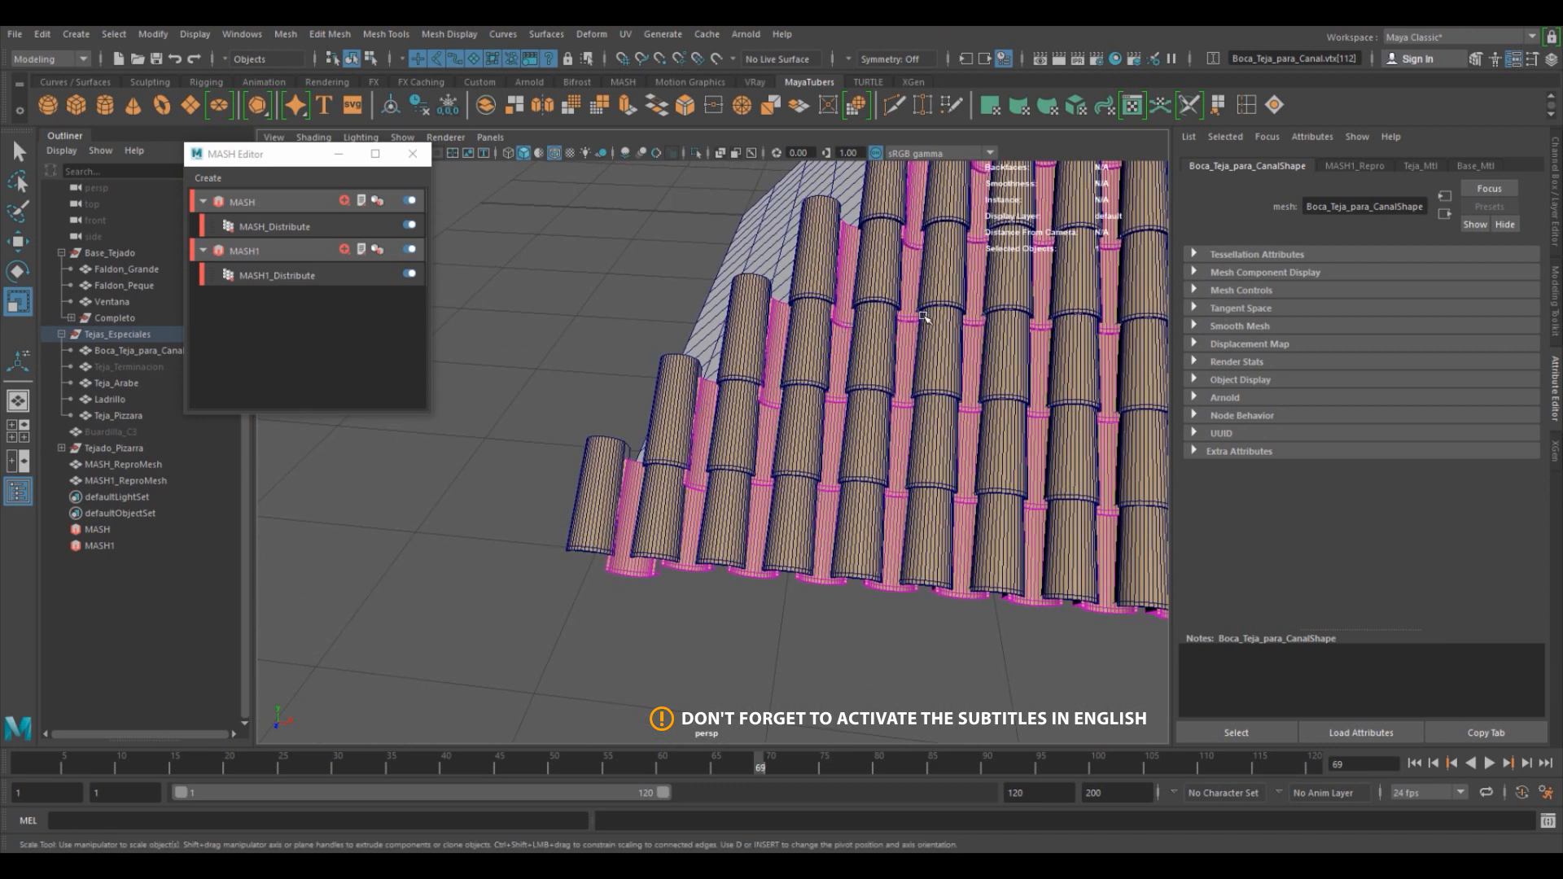
pyautogui.keyDown('alt'); pyautogui.moveTo(928, 326); pyautogui.dragTo(898, 385, button='middle'); pyautogui.keyUp('alt')
pyautogui.keyDown('alt'); pyautogui.moveTo(899, 385); pyautogui.dragTo(720, 411); pyautogui.keyUp('alt')
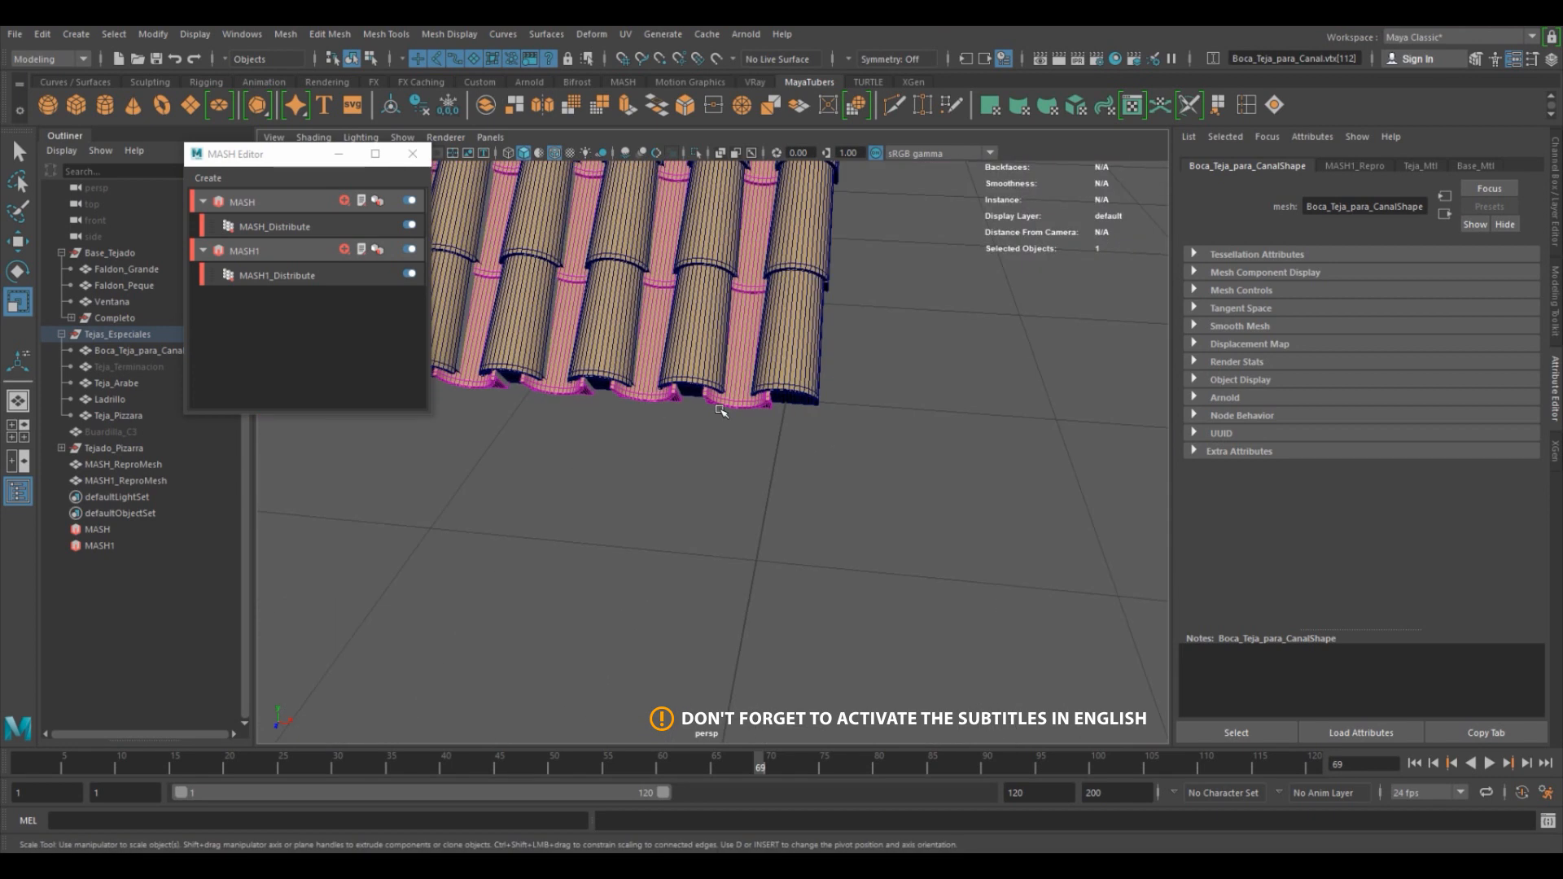
pyautogui.moveTo(733, 397); pyautogui.dragTo(682, 394, button='right')
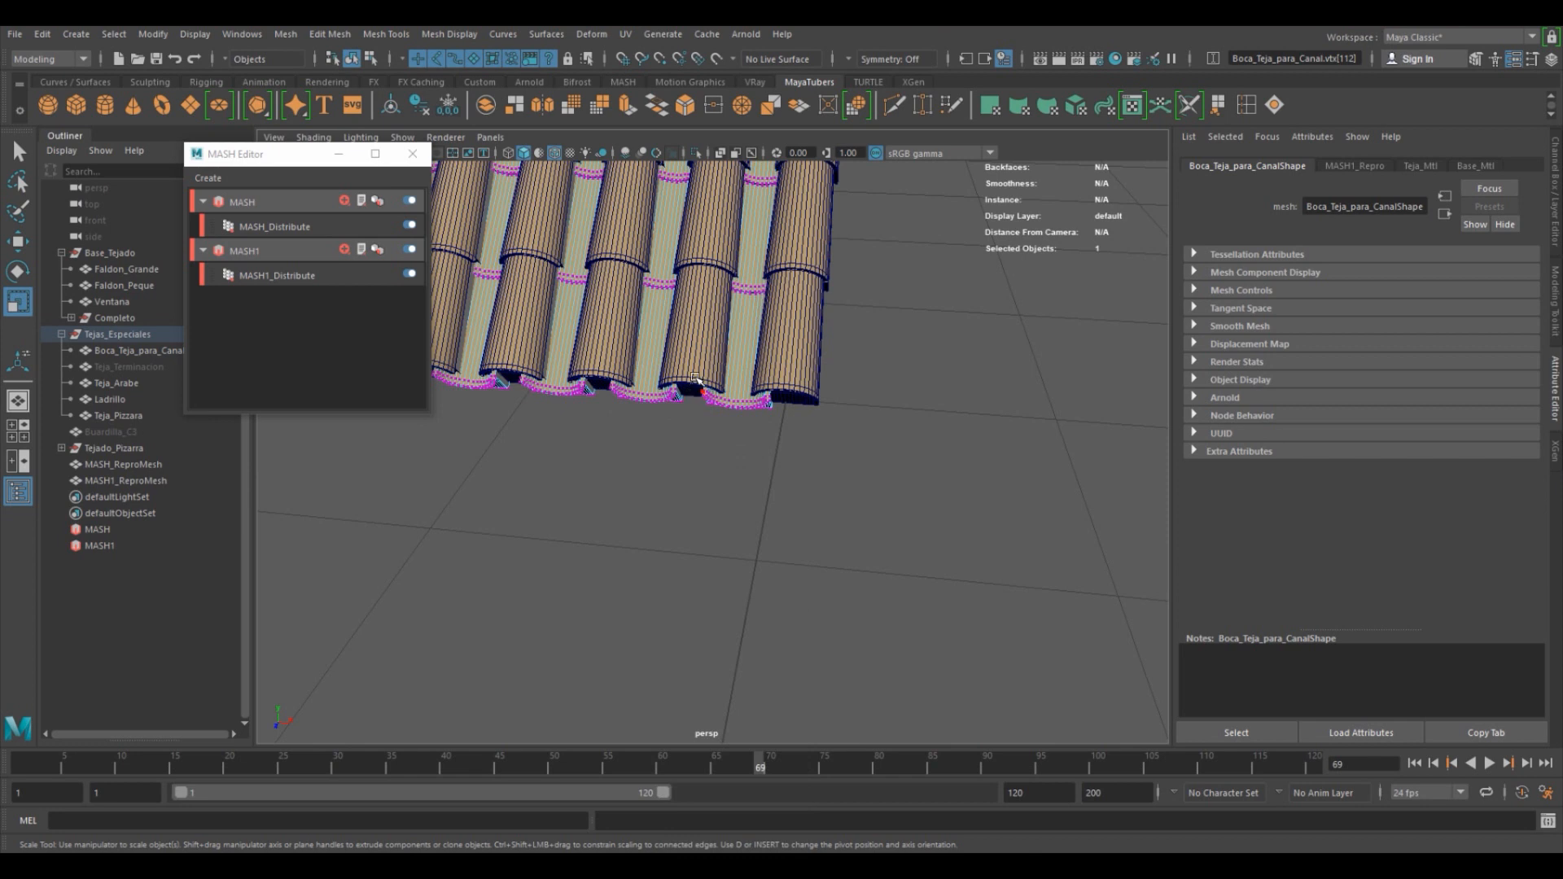
pyautogui.moveTo(695, 379); pyautogui.dragTo(789, 432)
pyautogui.press('space')
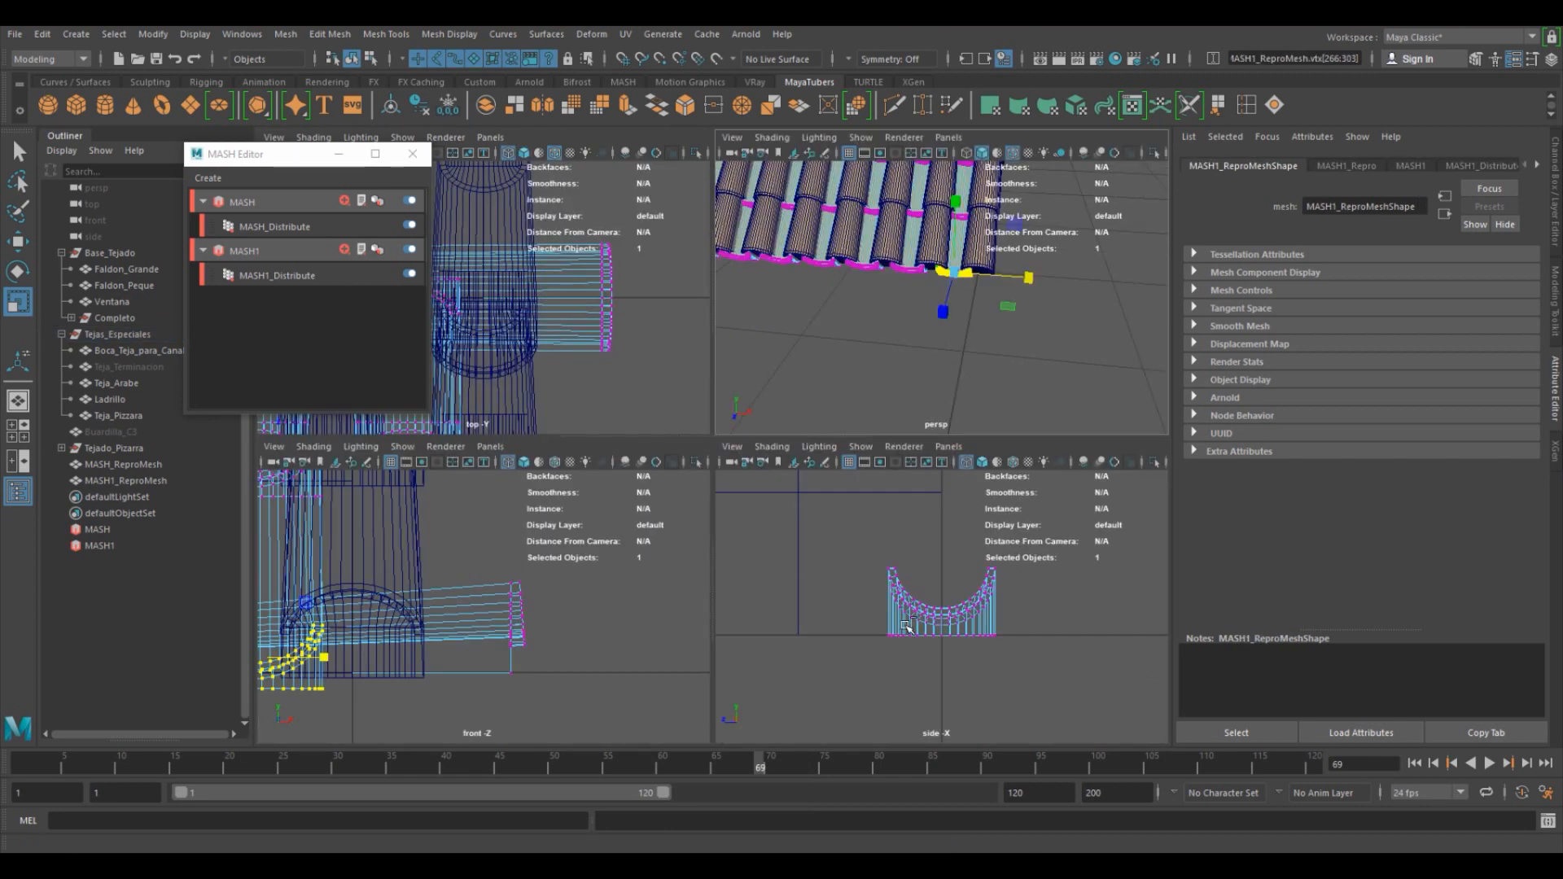
pyautogui.hotkey('shift', 'f')
pyautogui.press('space')
# Lasso-select the lower end vertices of the whole eave row of channel tiles on MASH1_ReproMesh.
pyautogui.keyDown('alt'); pyautogui.moveTo(782, 592); pyautogui.dragTo(806, 545, button='right'); pyautogui.keyUp('alt')
pyautogui.keyDown('alt'); pyautogui.moveTo(806, 545); pyautogui.dragTo(830, 569, button='middle'); pyautogui.keyUp('alt')
pyautogui.click(21, 182)
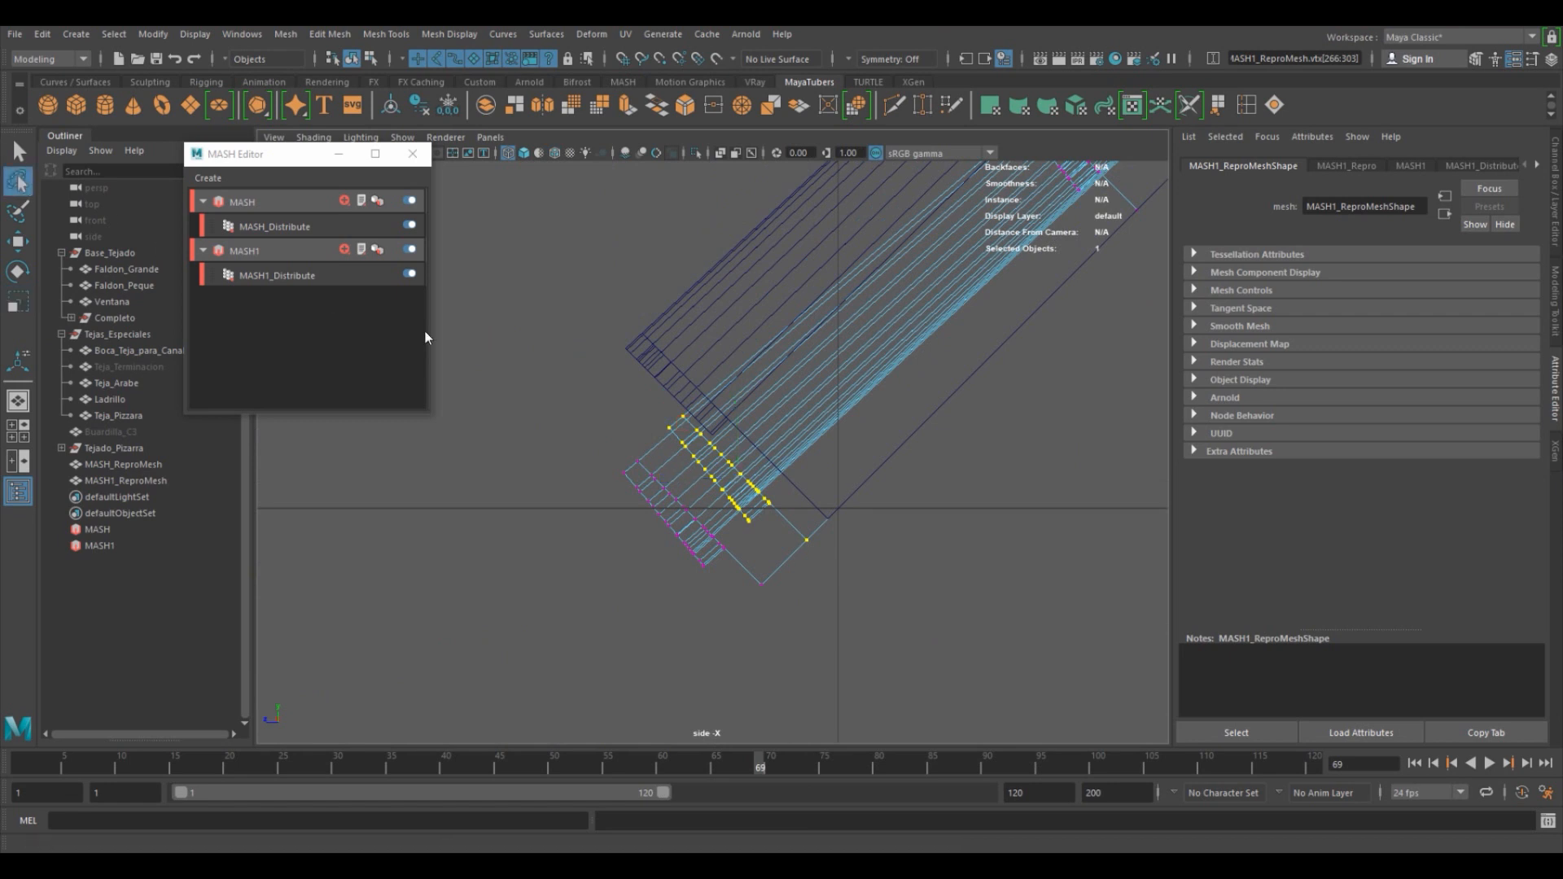
pyautogui.moveTo(794, 431)
pyautogui.mouseDown()
pyautogui.moveTo(676, 334)
pyautogui.moveTo(631, 403)
pyautogui.moveTo(746, 505)
pyautogui.moveTo(651, 391)
pyautogui.moveTo(659, 449)
pyautogui.moveTo(774, 544)
pyautogui.moveTo(850, 509)
pyautogui.moveTo(786, 415)
pyautogui.mouseUp()
# Activate the Move tool on the selected eave vertices and align its pivot axes with the roof slope.
pyautogui.press('space')
pyautogui.press('space')
pyautogui.keyDown('alt'); pyautogui.moveTo(966, 331); pyautogui.dragTo(839, 371, button='right'); pyautogui.keyUp('alt')
pyautogui.keyDown('alt'); pyautogui.moveTo(578, 358); pyautogui.dragTo(802, 415, button='middle'); pyautogui.keyUp('alt')
pyautogui.keyDown('alt'); pyautogui.moveTo(782, 398); pyautogui.dragTo(743, 437); pyautogui.keyUp('alt')
pyautogui.press('w')
pyautogui.keyDown('alt'); pyautogui.moveTo(689, 442); pyautogui.dragTo(594, 446, button='right'); pyautogui.keyUp('alt')
pyautogui.keyDown('alt'); pyautogui.moveTo(366, 481); pyautogui.dragTo(642, 491, button='middle'); pyautogui.keyUp('alt')
pyautogui.keyDown('alt'); pyautogui.moveTo(642, 492); pyautogui.dragTo(684, 515, button='right'); pyautogui.keyUp('alt')
pyautogui.keyDown('alt'); pyautogui.moveTo(685, 514); pyautogui.dragTo(680, 513); pyautogui.keyUp('alt')
pyautogui.keyDown('alt'); pyautogui.moveTo(680, 513); pyautogui.dragTo(667, 519, button='middle'); pyautogui.keyUp('alt')
pyautogui.press('d')
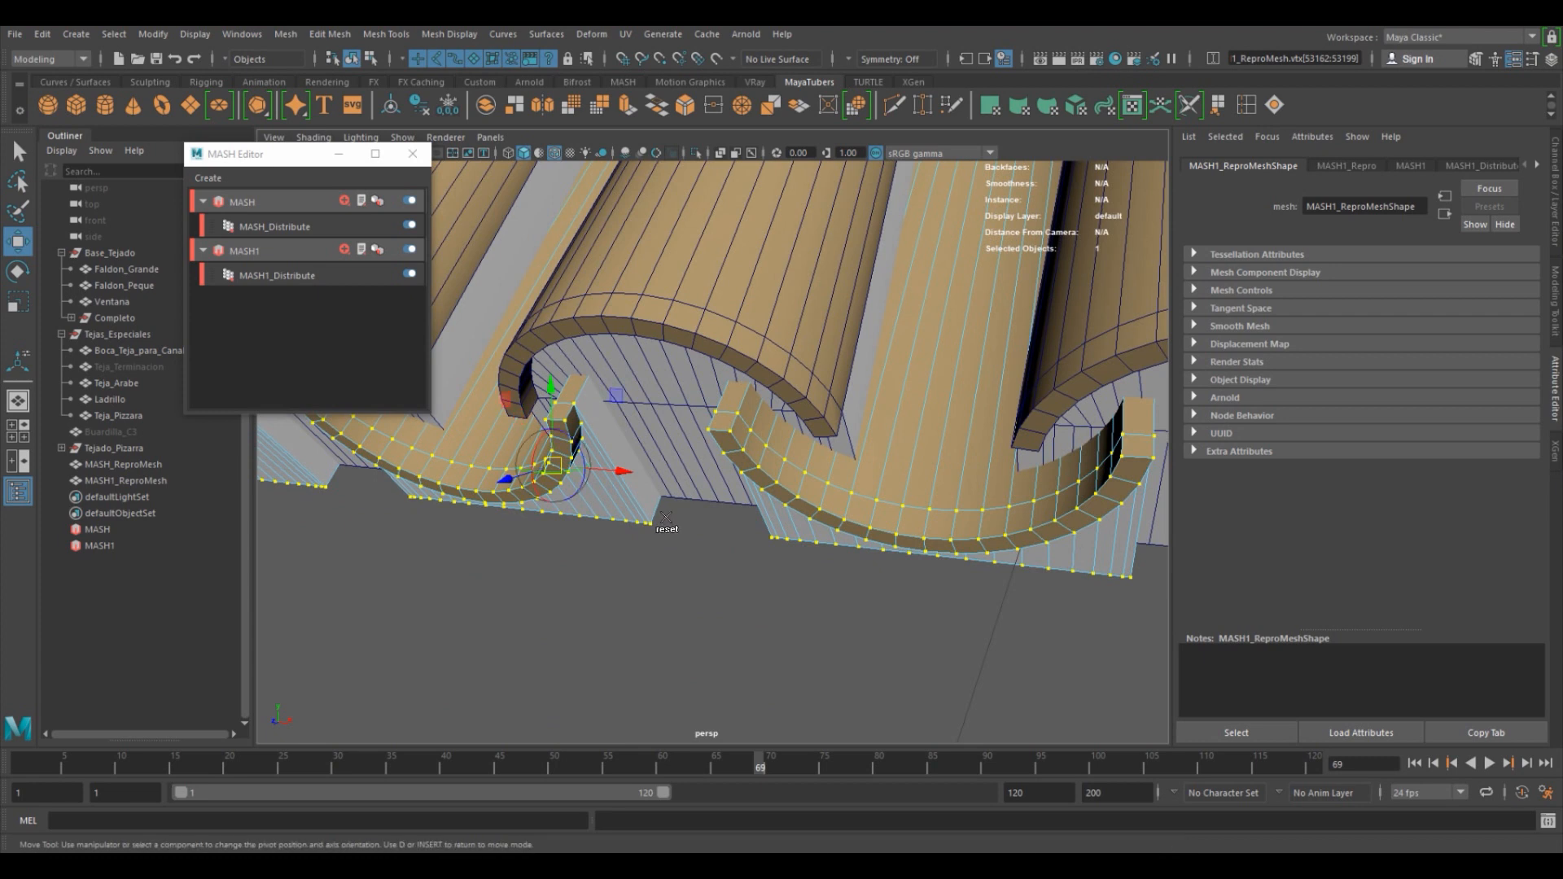
pyautogui.click(656, 502)
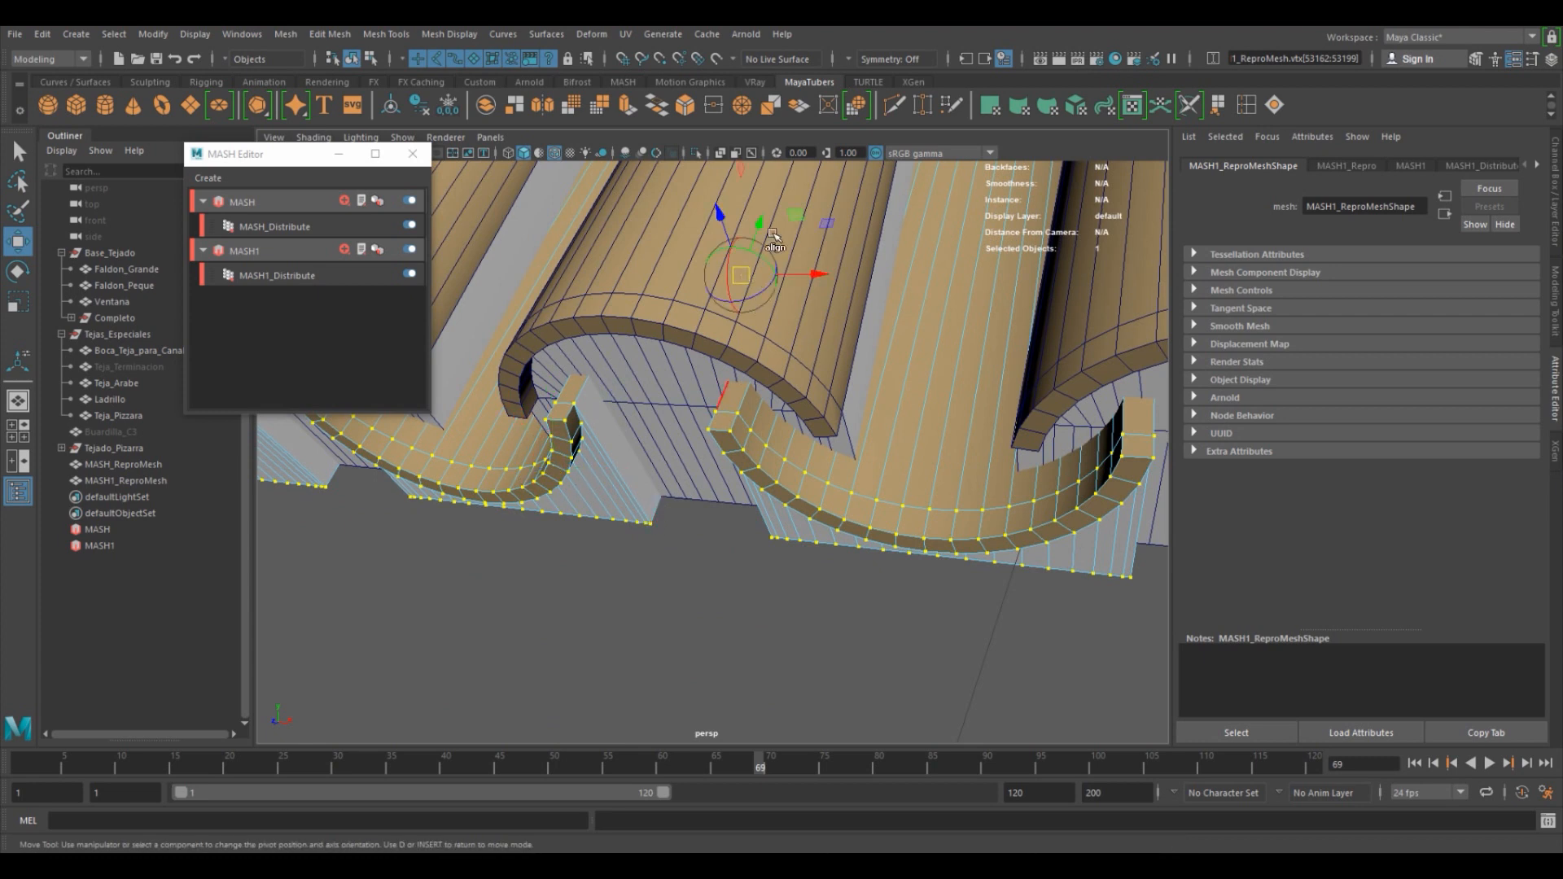
# Turn on point snapping and snap the move pivot to the lower corner vertex of a channel tile's base.
pyautogui.click(658, 62)
pyautogui.moveTo(761, 220); pyautogui.dragTo(751, 240)
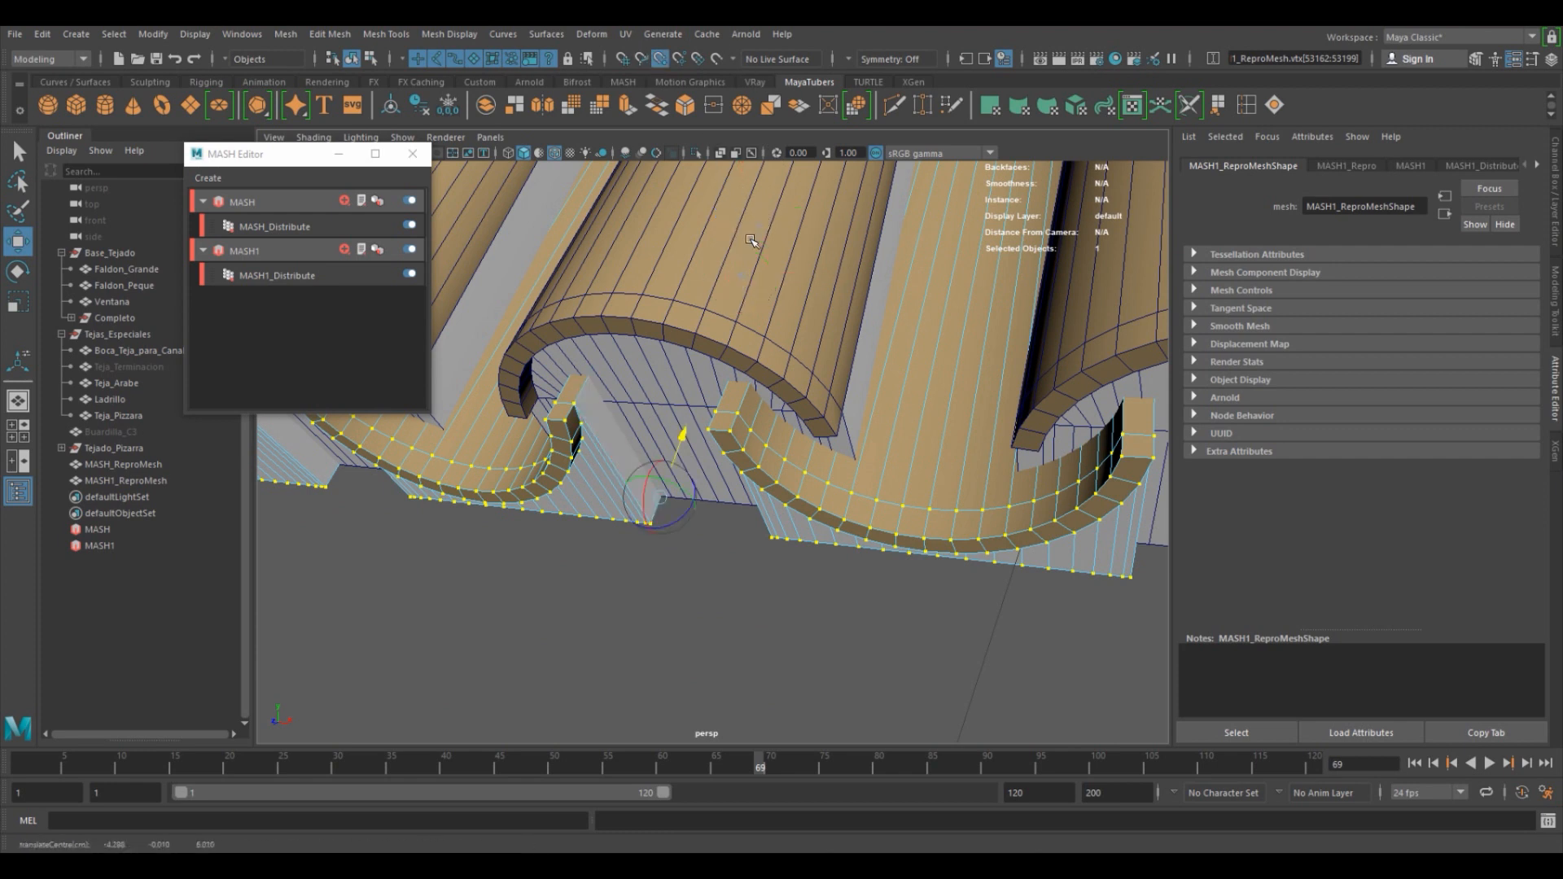
pyautogui.moveTo(712, 332); pyautogui.dragTo(658, 531)
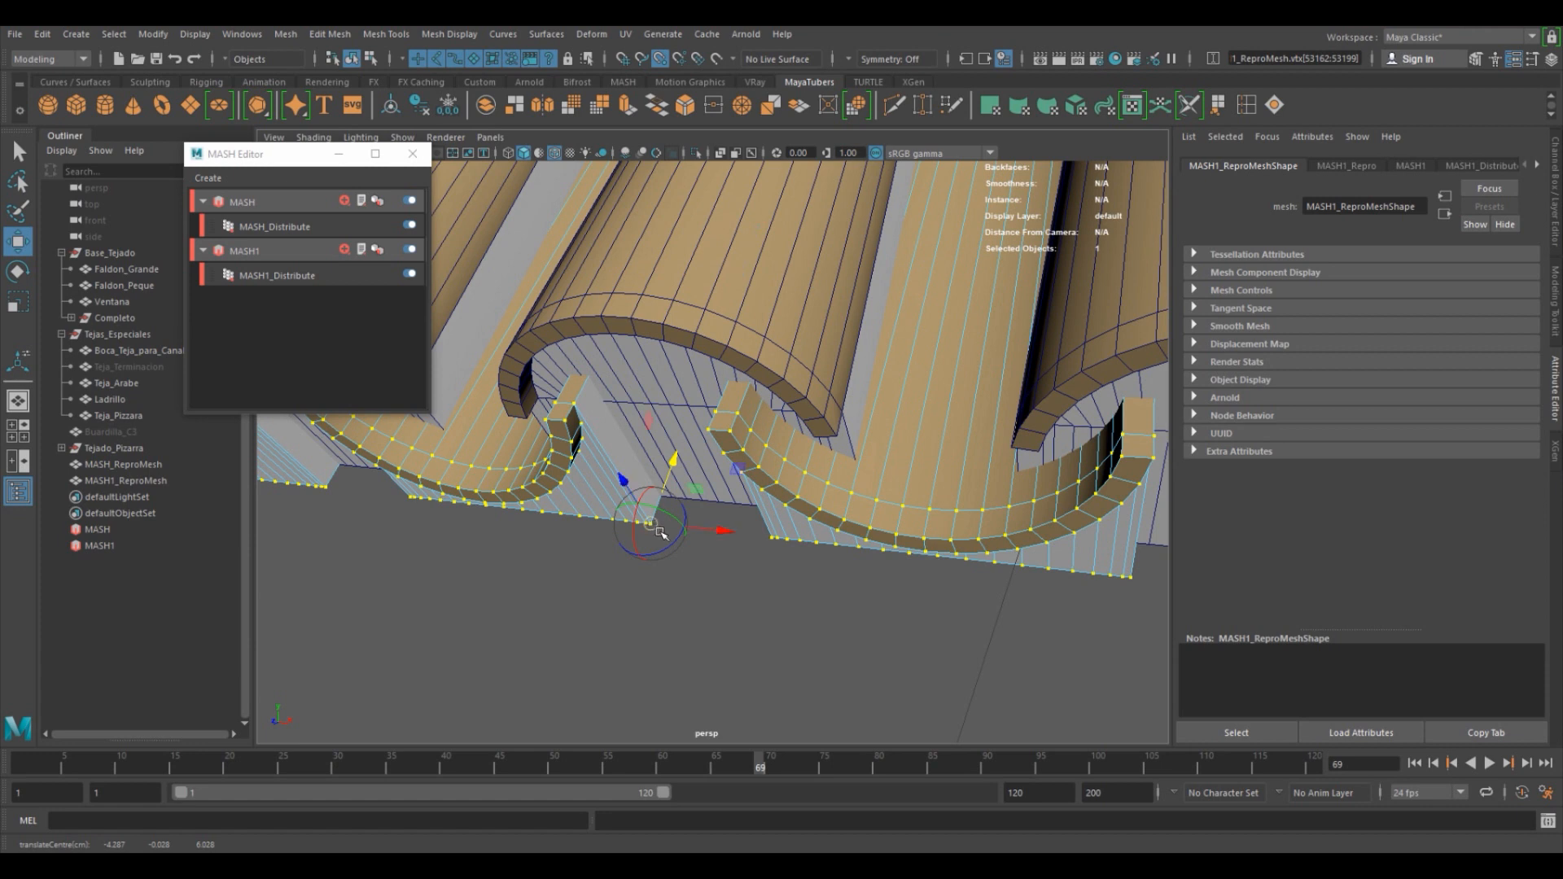
pyautogui.press('d')
# Move the selected eave vertices up the slope, snapping them flush with the lower edge of the cover tiles' bases.
pyautogui.moveTo(676, 463)
pyautogui.keyDown('alt'); pyautogui.mouseDown()
pyautogui.moveTo(638, 461)
pyautogui.moveTo(689, 459)
pyautogui.mouseUp(); pyautogui.keyUp('alt')
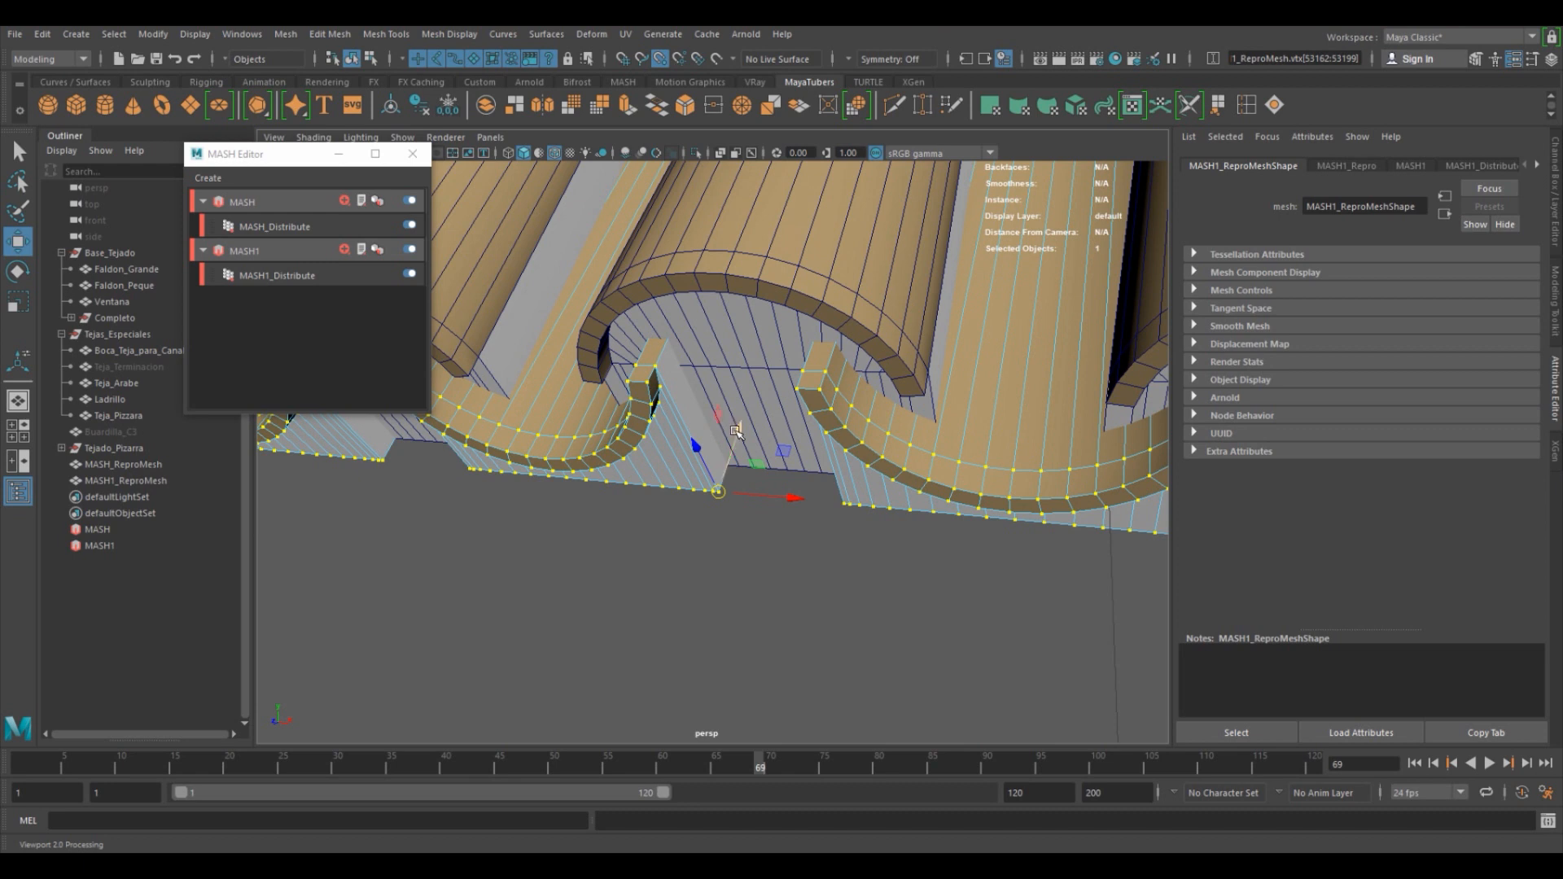
pyautogui.moveTo(735, 430); pyautogui.dragTo(741, 424)
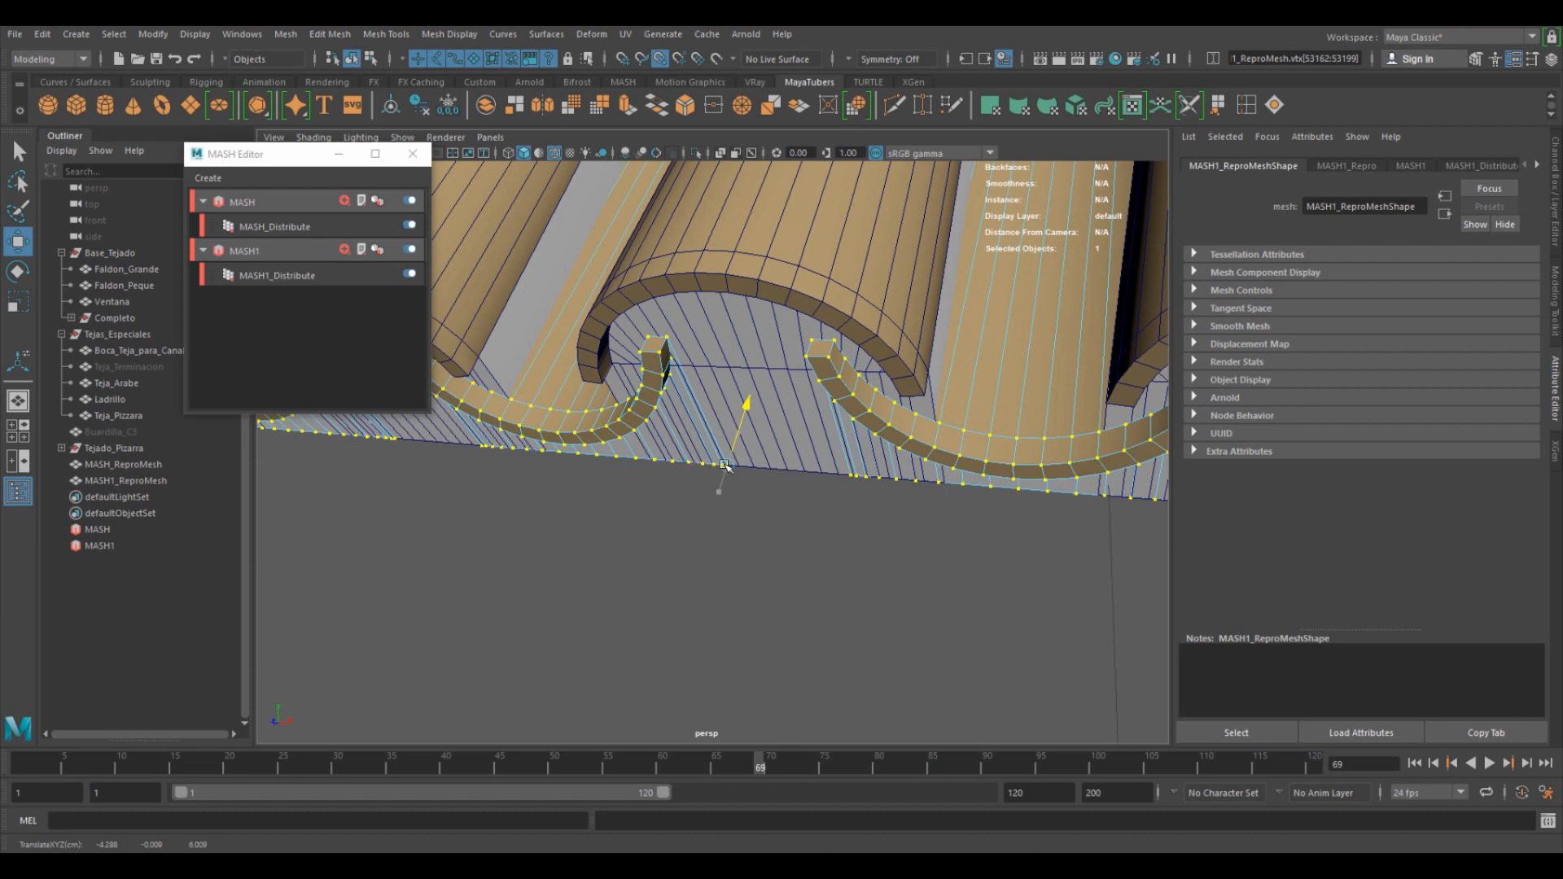
pyautogui.click(664, 542)
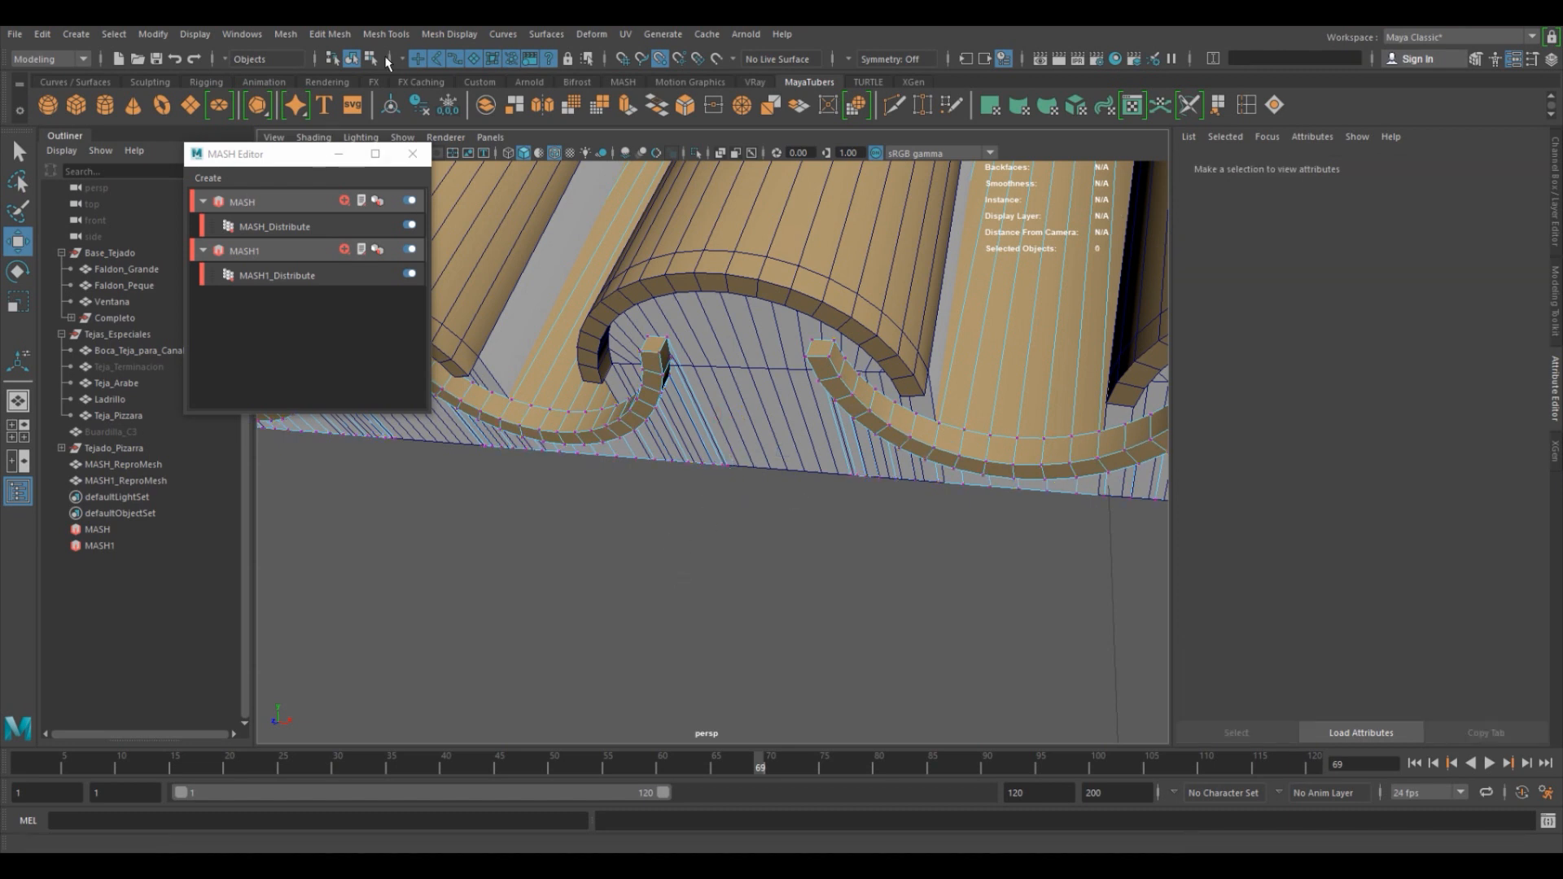
# Return to object selection mode with nothing selected and turn off wireframe on shaded.
pyautogui.click(370, 59)
pyautogui.click(352, 59)
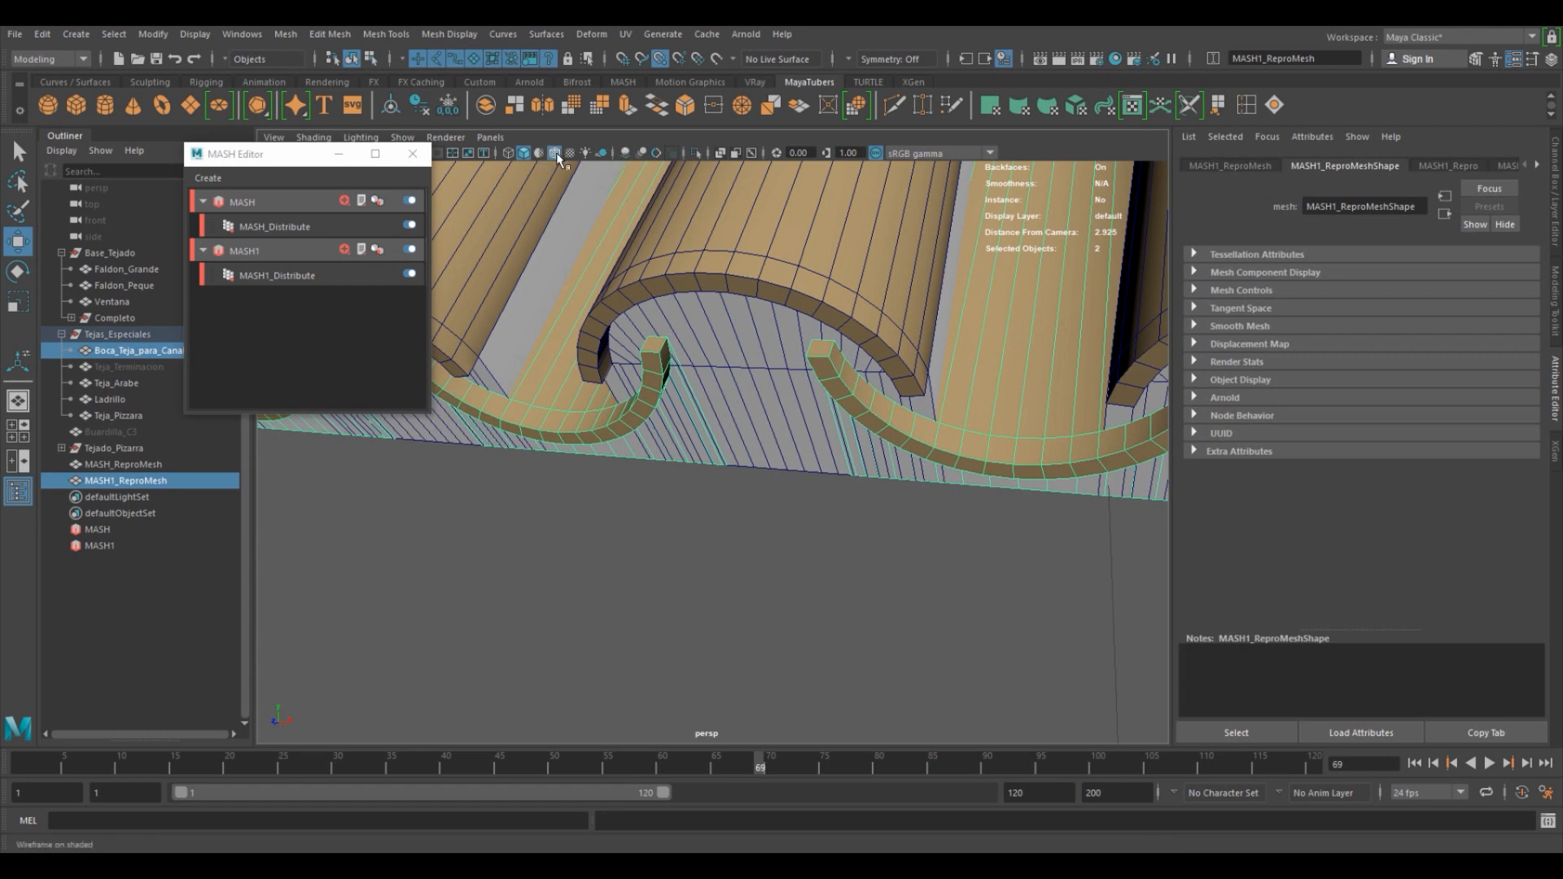
pyautogui.click(559, 524)
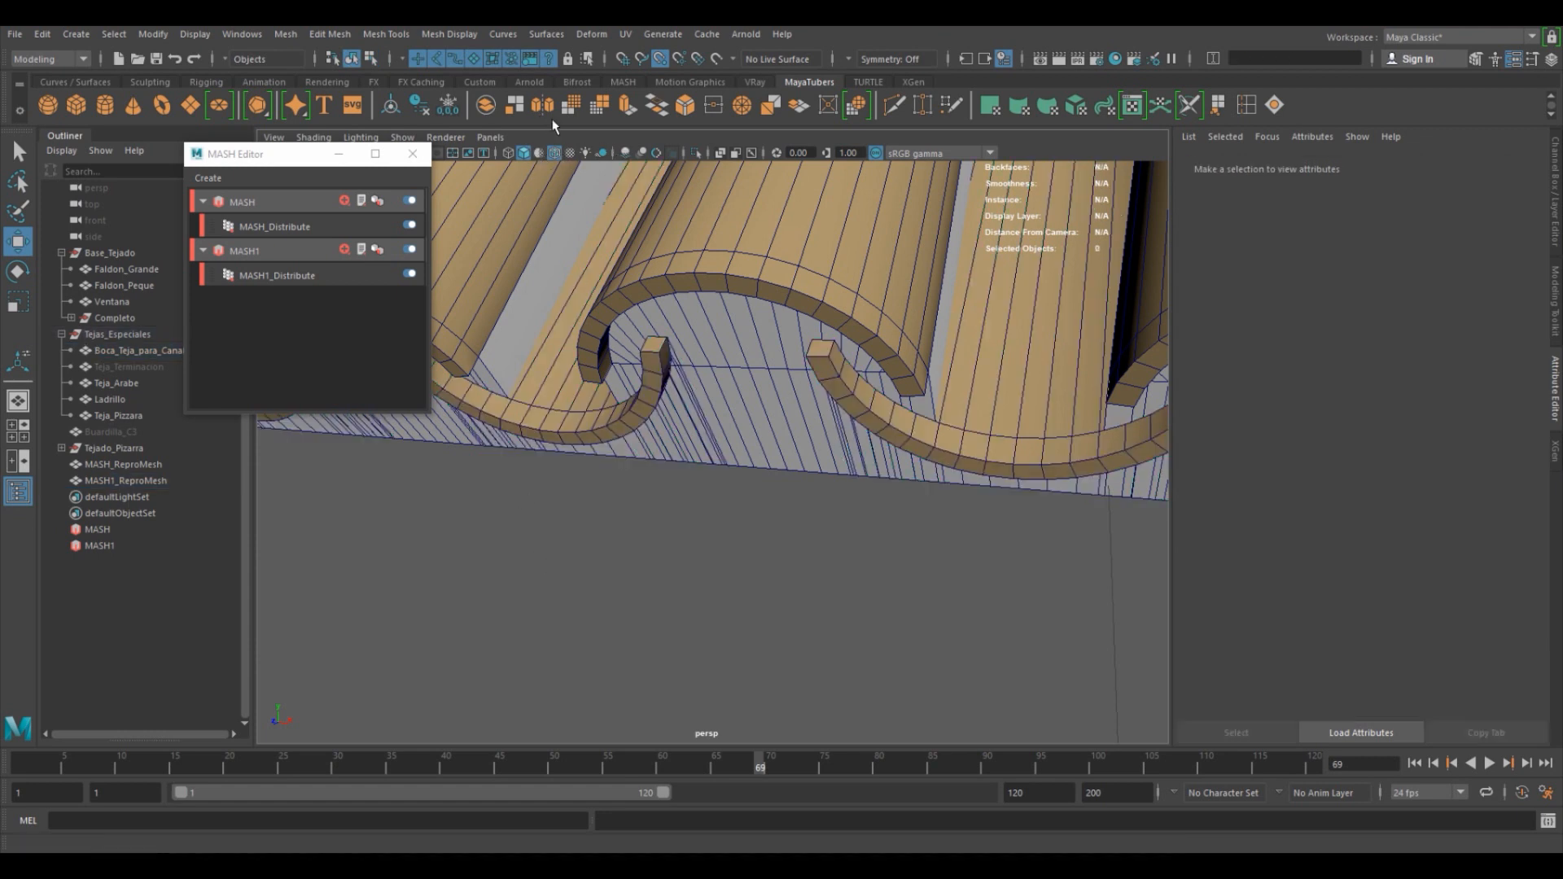
pyautogui.click(554, 154)
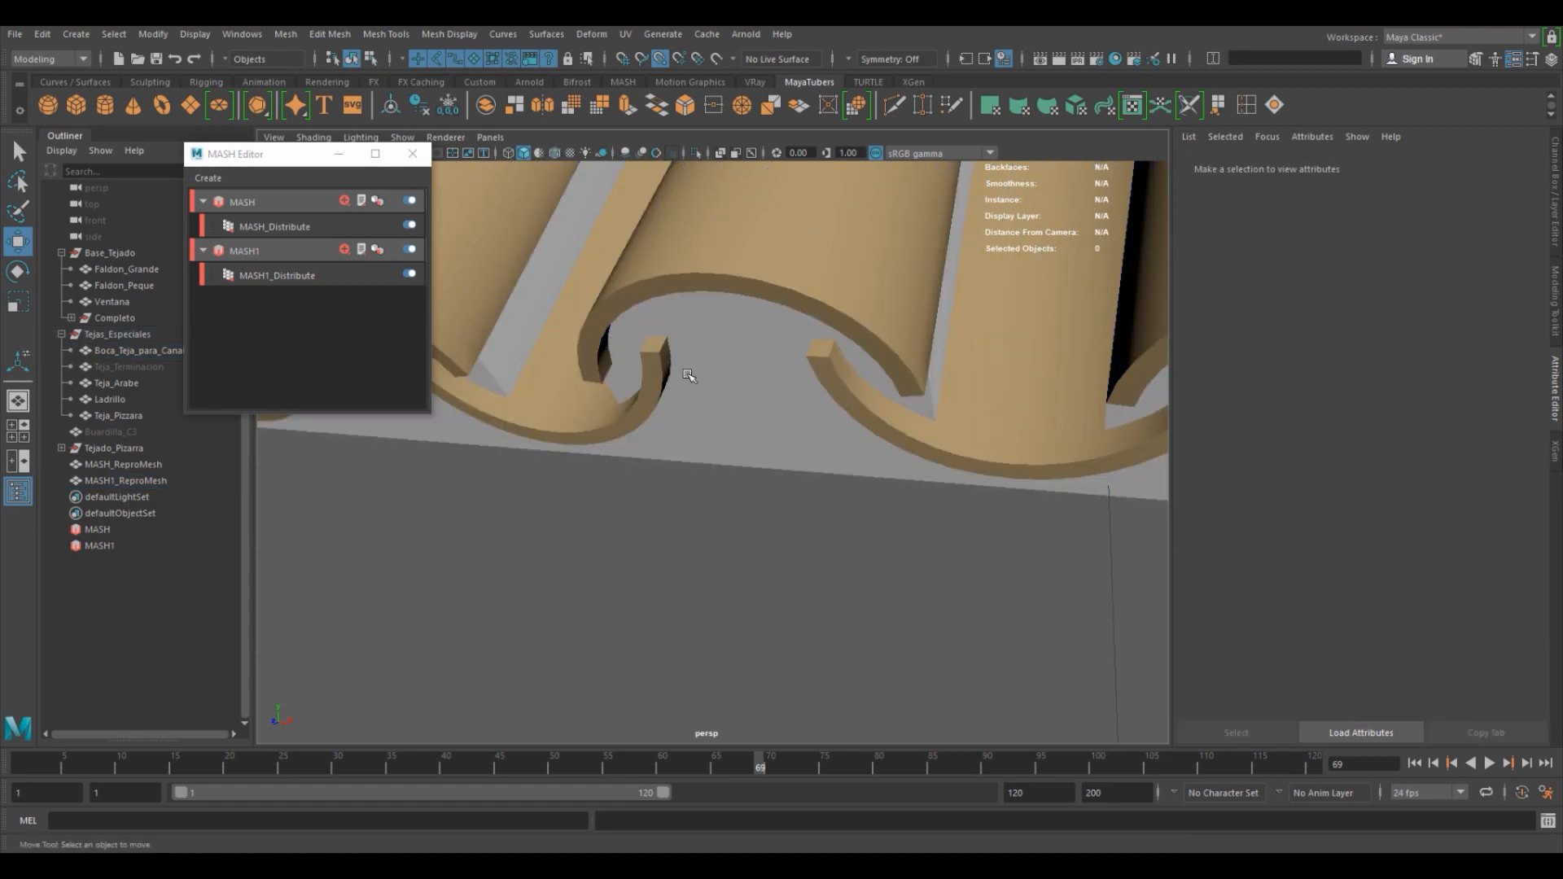
# Enter face mode on the channel tile mesh and select all faces of the protruding channel tile at the eave corner.
pyautogui.keyDown('alt'); pyautogui.moveTo(689, 353); pyautogui.dragTo(710, 389); pyautogui.keyUp('alt')
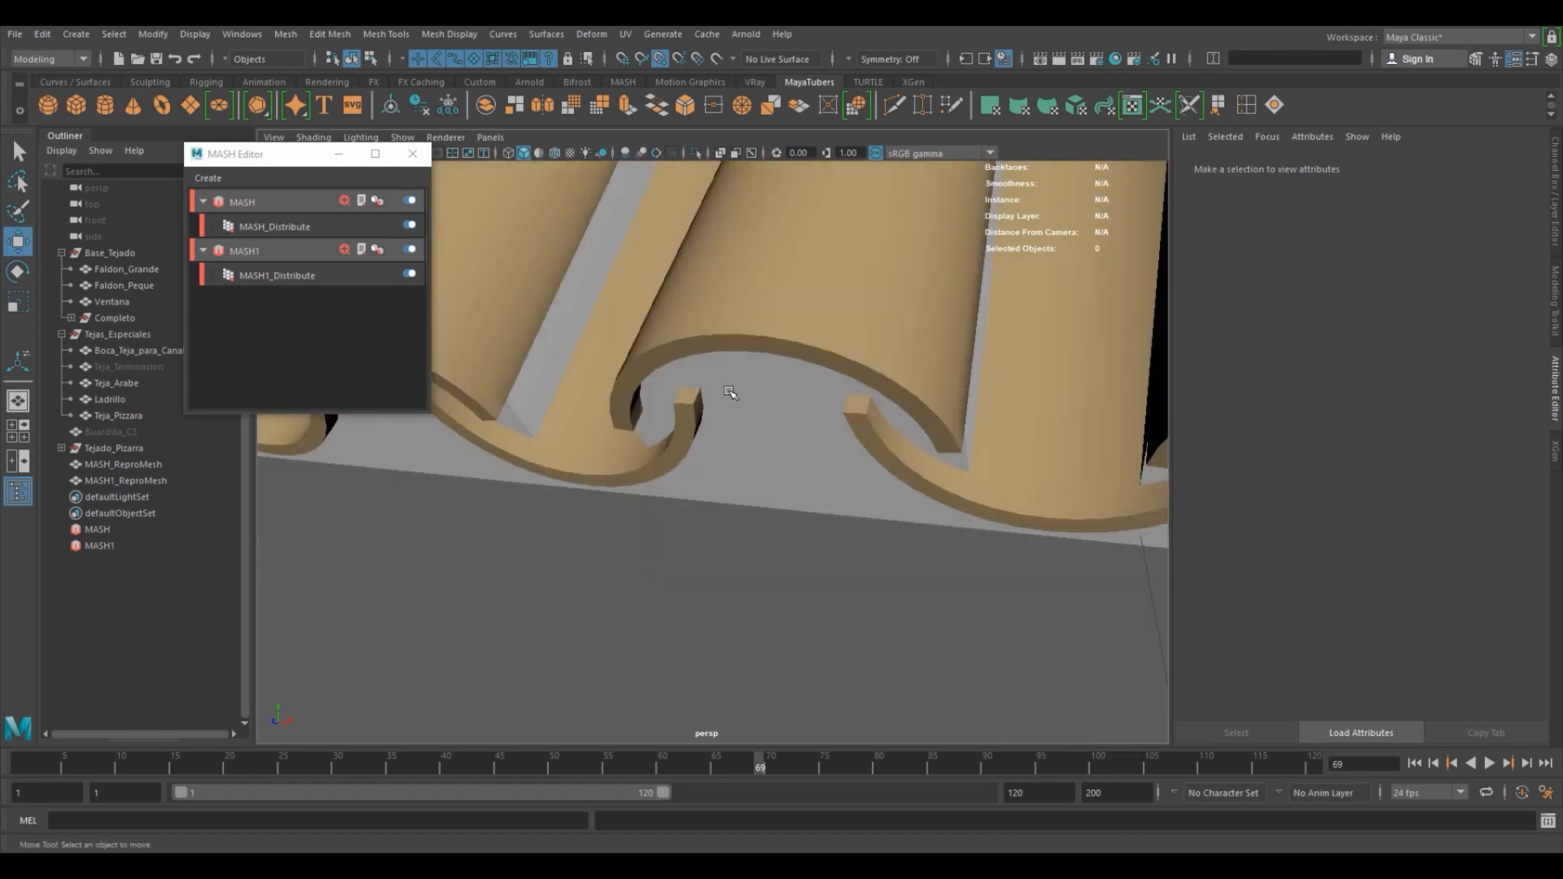
pyautogui.scroll(-10, 733, 391)
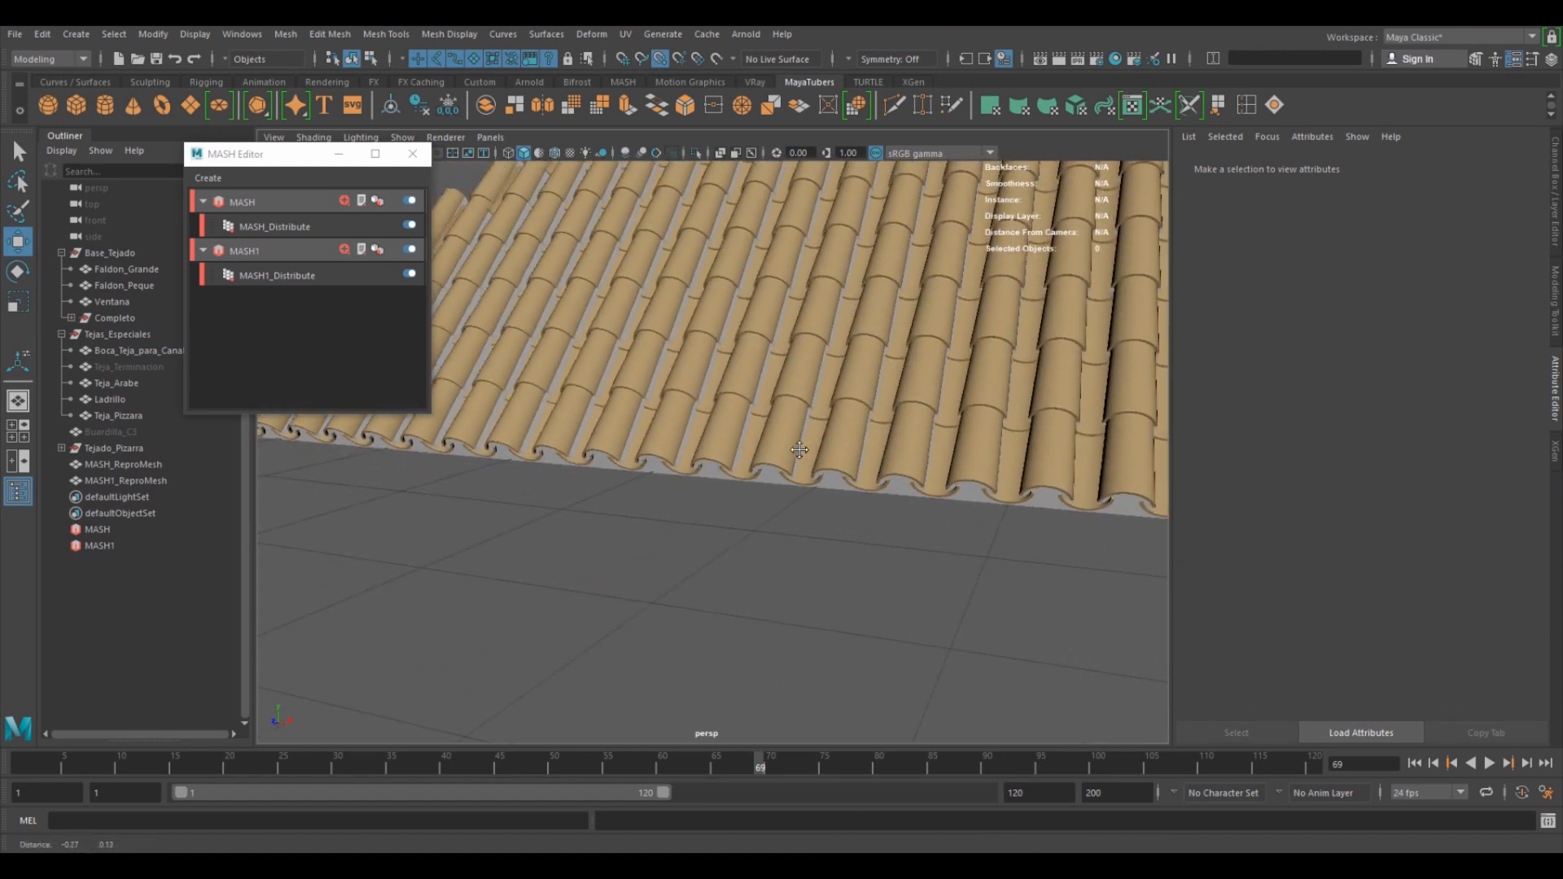
pyautogui.keyDown('alt'); pyautogui.moveTo(788, 446); pyautogui.dragTo(989, 458, button='middle'); pyautogui.keyUp('alt')
pyautogui.keyDown('alt'); pyautogui.moveTo(989, 457); pyautogui.dragTo(1050, 485); pyautogui.keyUp('alt')
pyautogui.scroll(6, 698, 508)
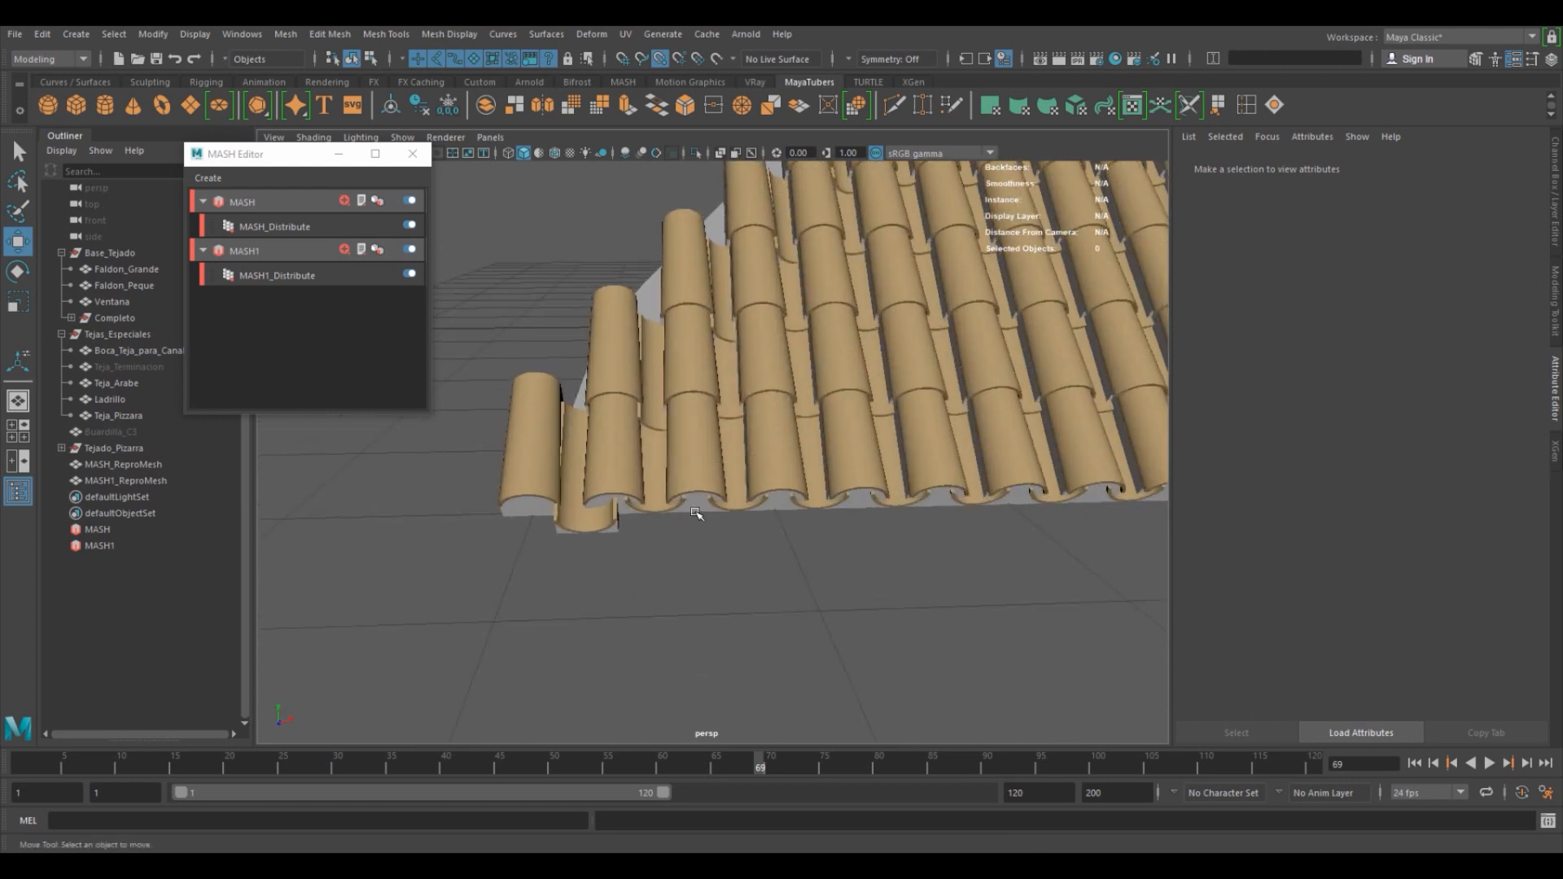
pyautogui.keyDown('alt'); pyautogui.moveTo(698, 509); pyautogui.dragTo(893, 488, button='middle'); pyautogui.keyUp('alt')
pyautogui.click(669, 600)
pyautogui.moveTo(667, 599); pyautogui.dragTo(669, 446, button='right')
pyautogui.doubleClick(647, 572)
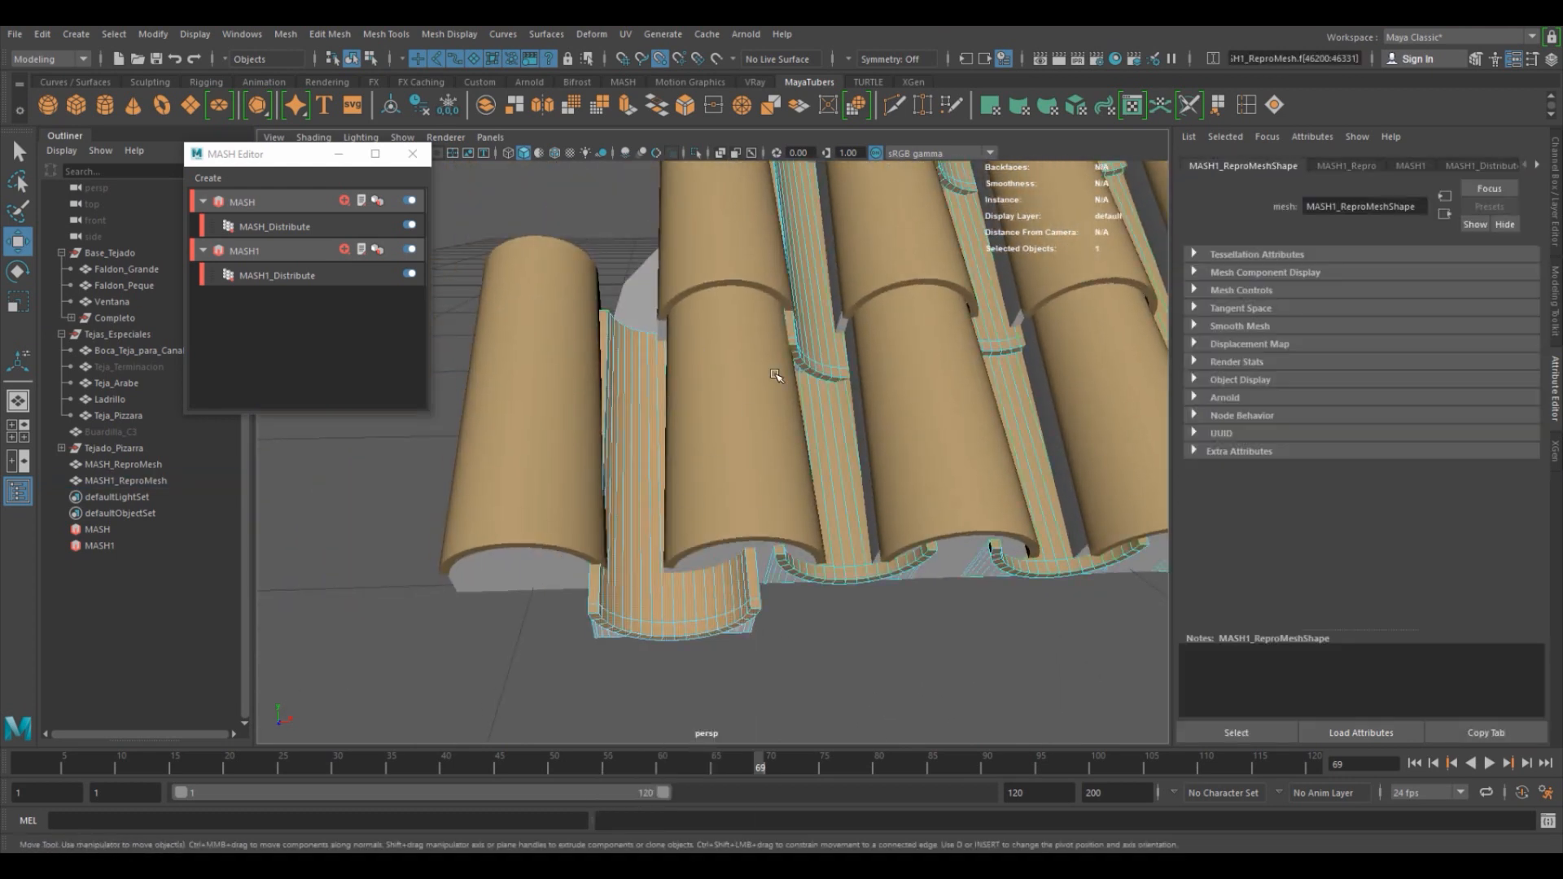
# Add the topmost channel tile of each following column along the hip edge to the face selection.
pyautogui.keyDown('shift'); pyautogui.doubleClick(812, 319); pyautogui.keyUp('shift')
pyautogui.keyDown('alt'); pyautogui.moveTo(814, 318); pyautogui.dragTo(692, 543, button='middle'); pyautogui.keyUp('alt')
pyautogui.keyDown('shift'); pyautogui.doubleClick(719, 490); pyautogui.keyUp('shift')
pyautogui.keyDown('shift'); pyautogui.doubleClick(848, 340); pyautogui.keyUp('shift')
pyautogui.keyDown('alt'); pyautogui.moveTo(848, 340); pyautogui.dragTo(729, 554, button='middle'); pyautogui.keyUp('alt')
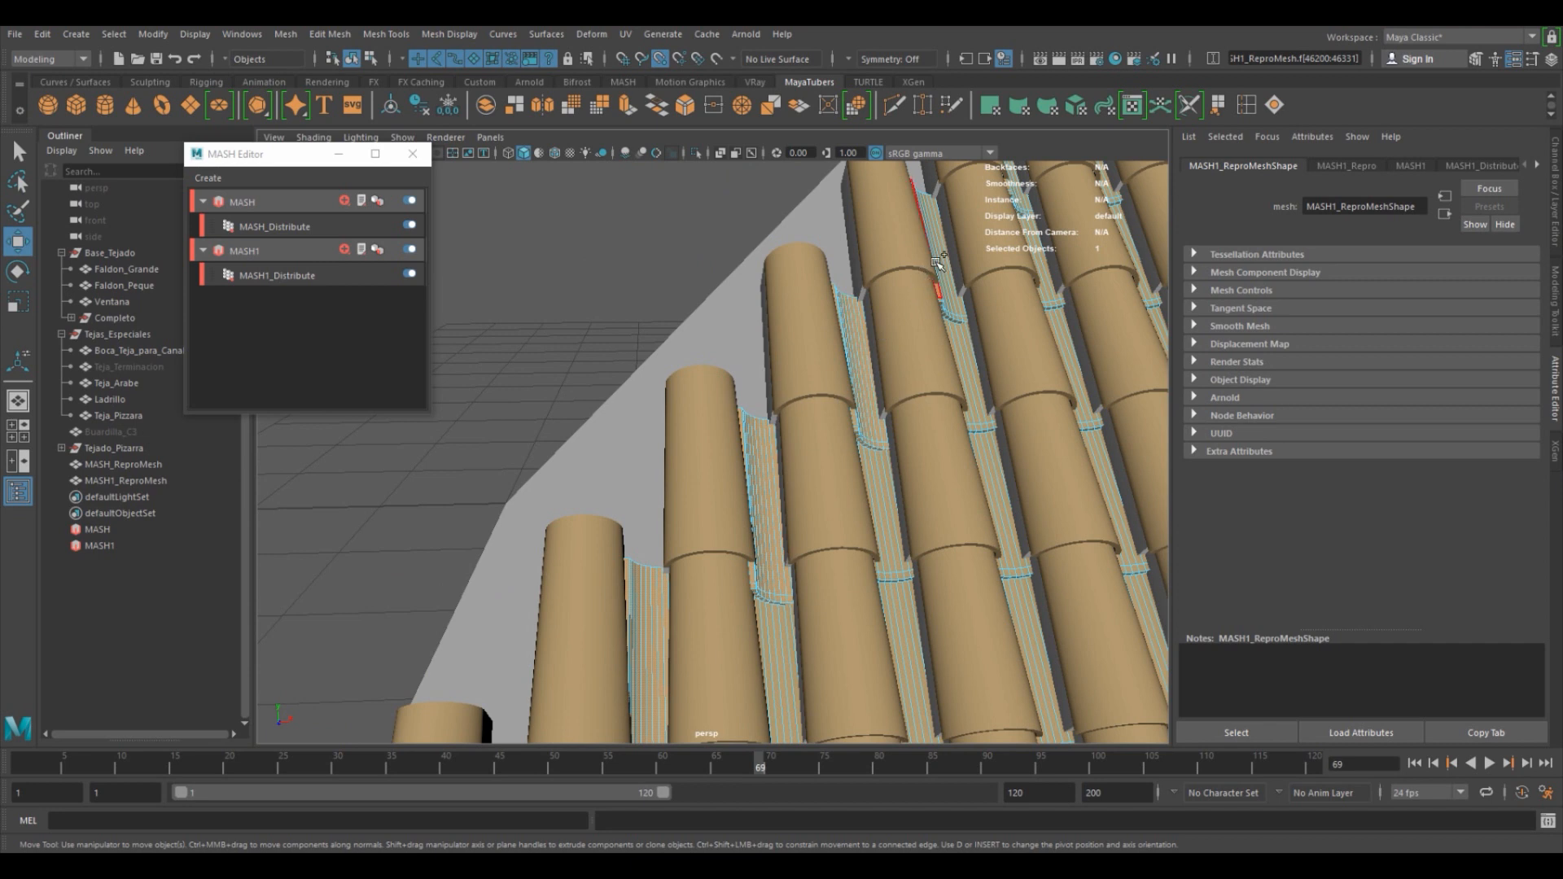
pyautogui.keyDown('alt'); pyautogui.moveTo(941, 257); pyautogui.dragTo(648, 542, button='middle'); pyautogui.keyUp('alt')
pyautogui.keyDown('shift'); pyautogui.doubleClick(698, 462); pyautogui.keyUp('shift')
pyautogui.keyDown('shift'); pyautogui.doubleClick(772, 353); pyautogui.keyUp('shift')
pyautogui.keyDown('alt'); pyautogui.moveTo(843, 361); pyautogui.dragTo(688, 325, button='middle'); pyautogui.keyUp('alt')
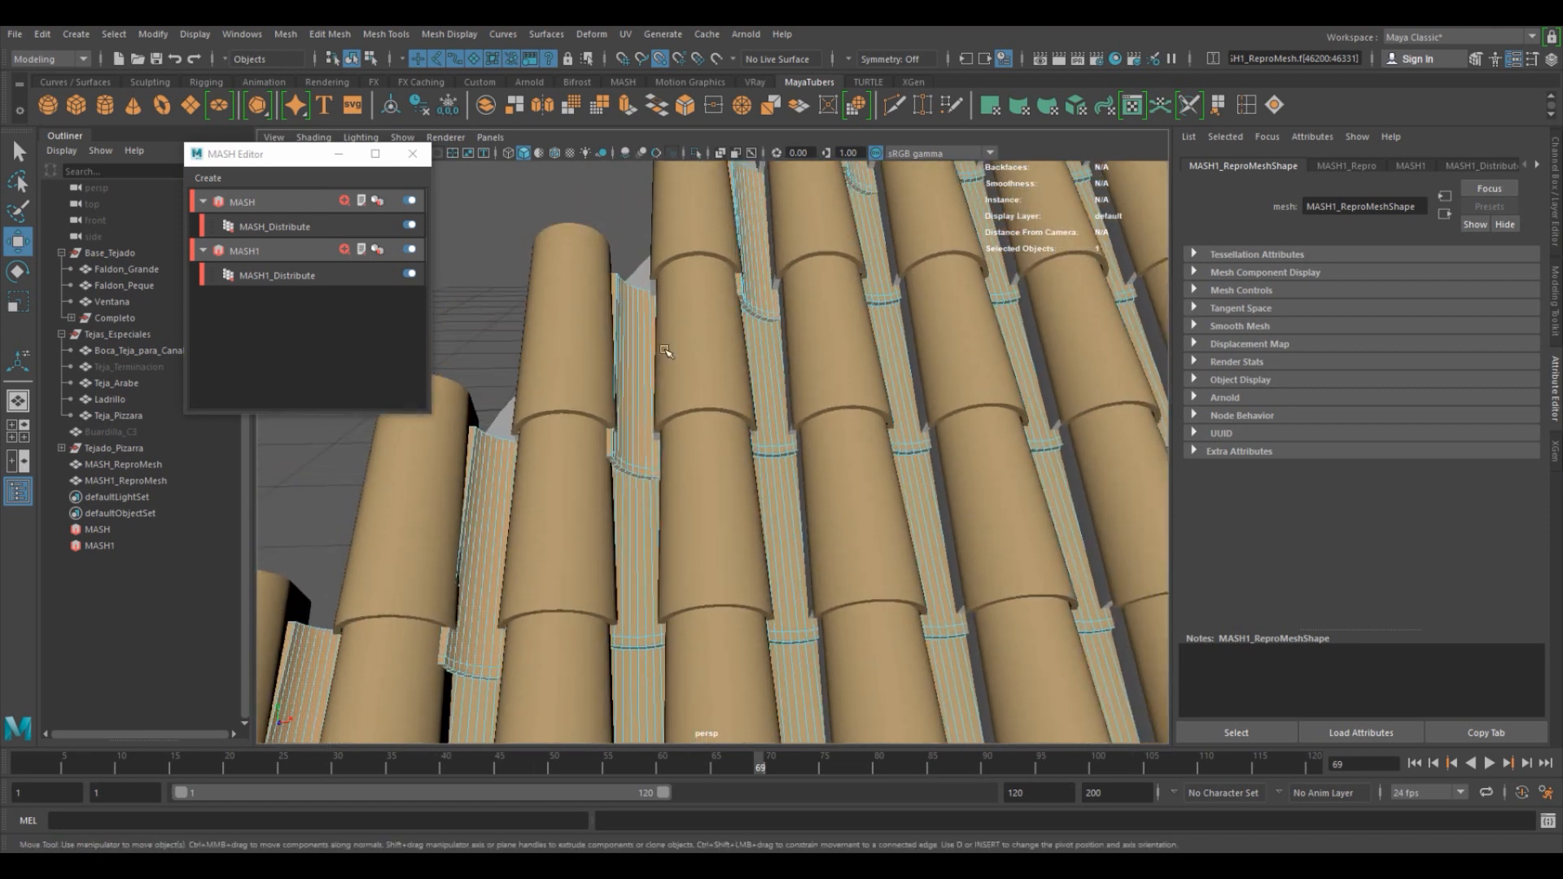
# Turn off point snapping and shift the selected hip-edge channel tiles sideways along X, centring them between the cover tiles.
pyautogui.press('d')
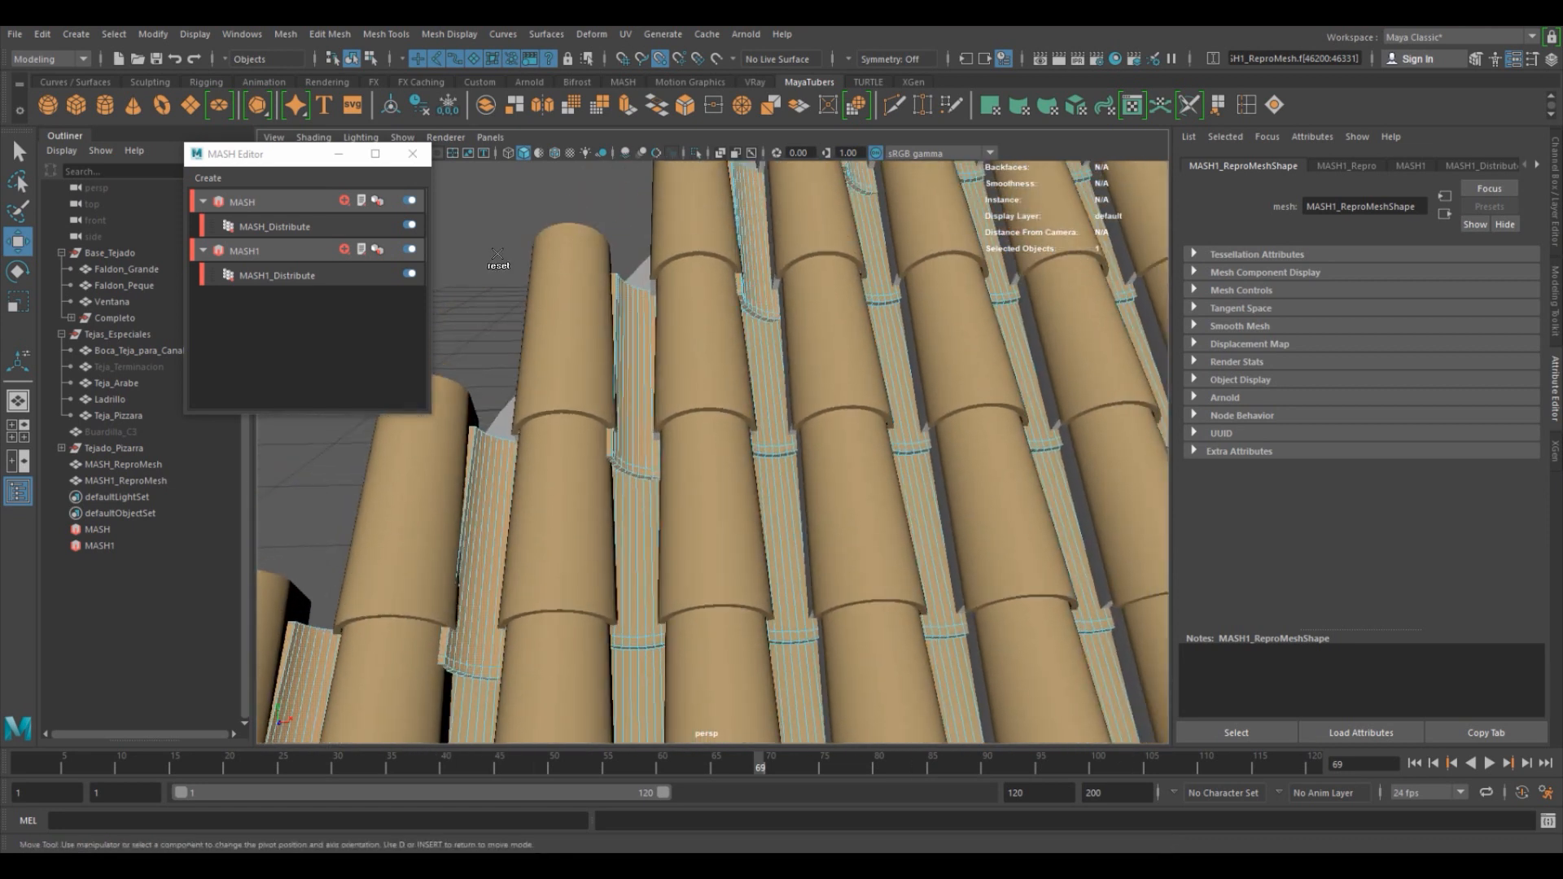
pyautogui.click(482, 254)
pyautogui.keyDown('alt'); pyautogui.moveTo(804, 305); pyautogui.dragTo(687, 461, button='middle'); pyautogui.keyUp('alt')
pyautogui.press('d')
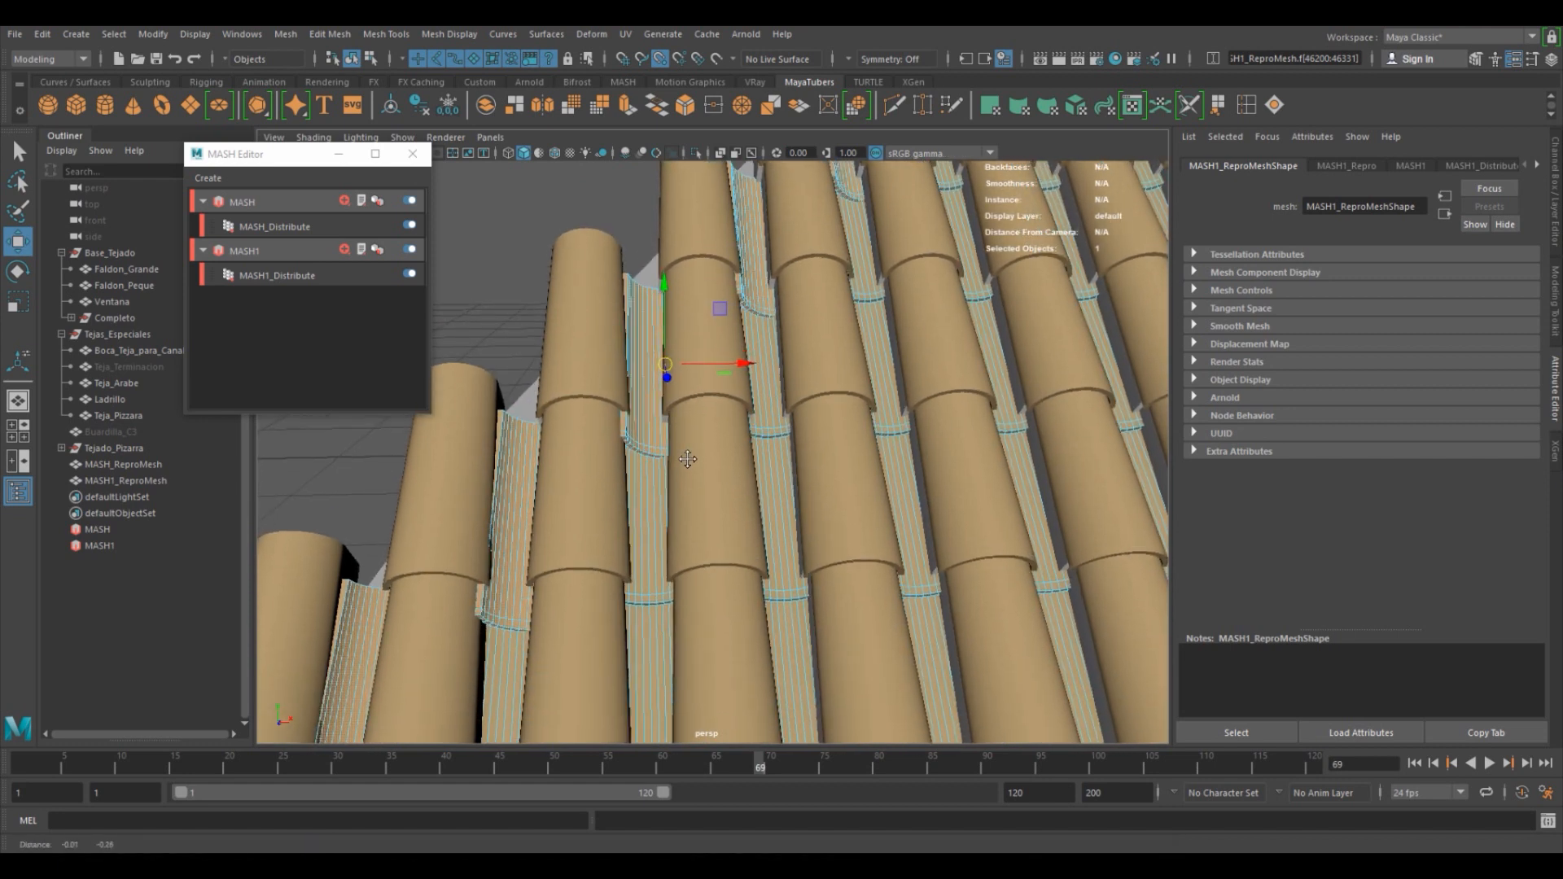
pyautogui.keyDown('alt'); pyautogui.moveTo(687, 460); pyautogui.dragTo(722, 481, button='right'); pyautogui.keyUp('alt')
pyautogui.keyDown('alt'); pyautogui.moveTo(722, 481); pyautogui.dragTo(743, 444, button='middle'); pyautogui.keyUp('alt')
pyautogui.moveTo(756, 298); pyautogui.dragTo(836, 464)
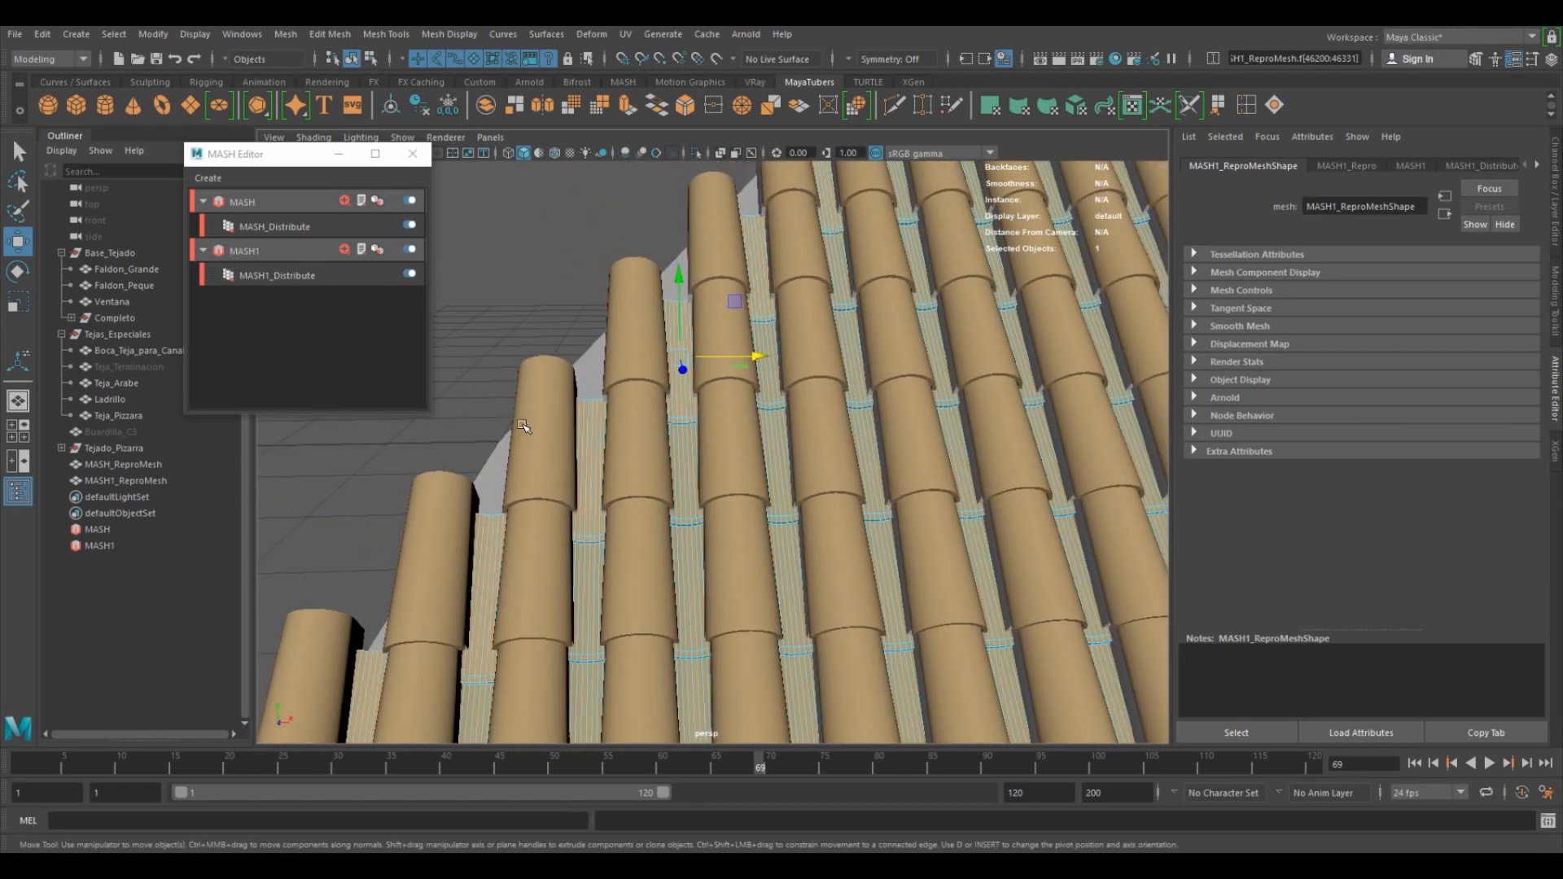
pyautogui.keyDown('alt'); pyautogui.moveTo(655, 452); pyautogui.dragTo(647, 477); pyautogui.keyUp('alt')
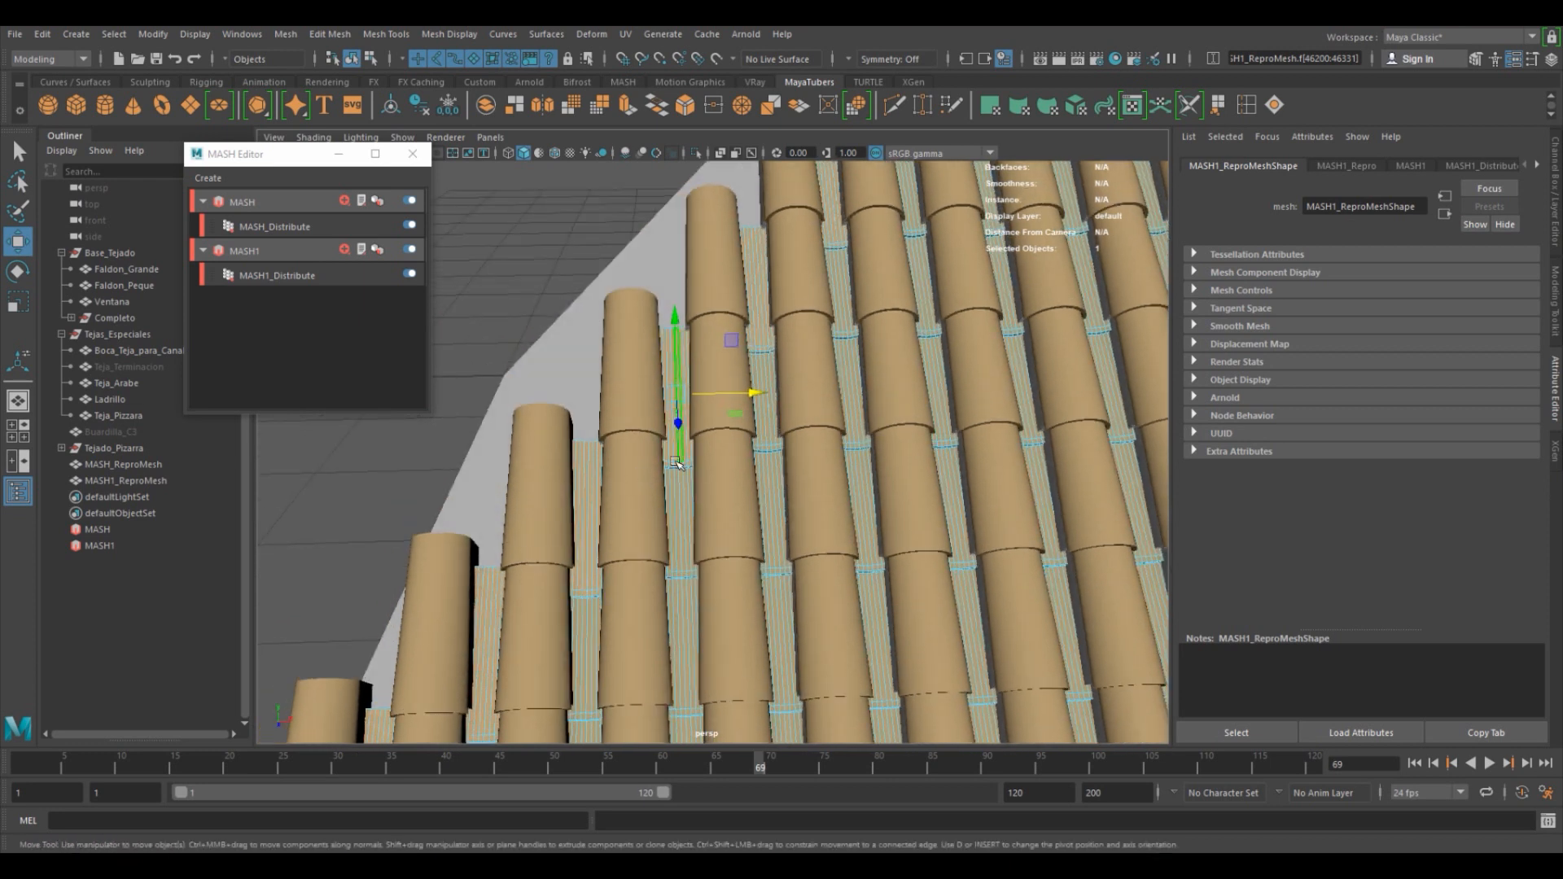
pyautogui.keyDown('alt'); pyautogui.moveTo(682, 373); pyautogui.dragTo(701, 325); pyautogui.keyUp('alt')
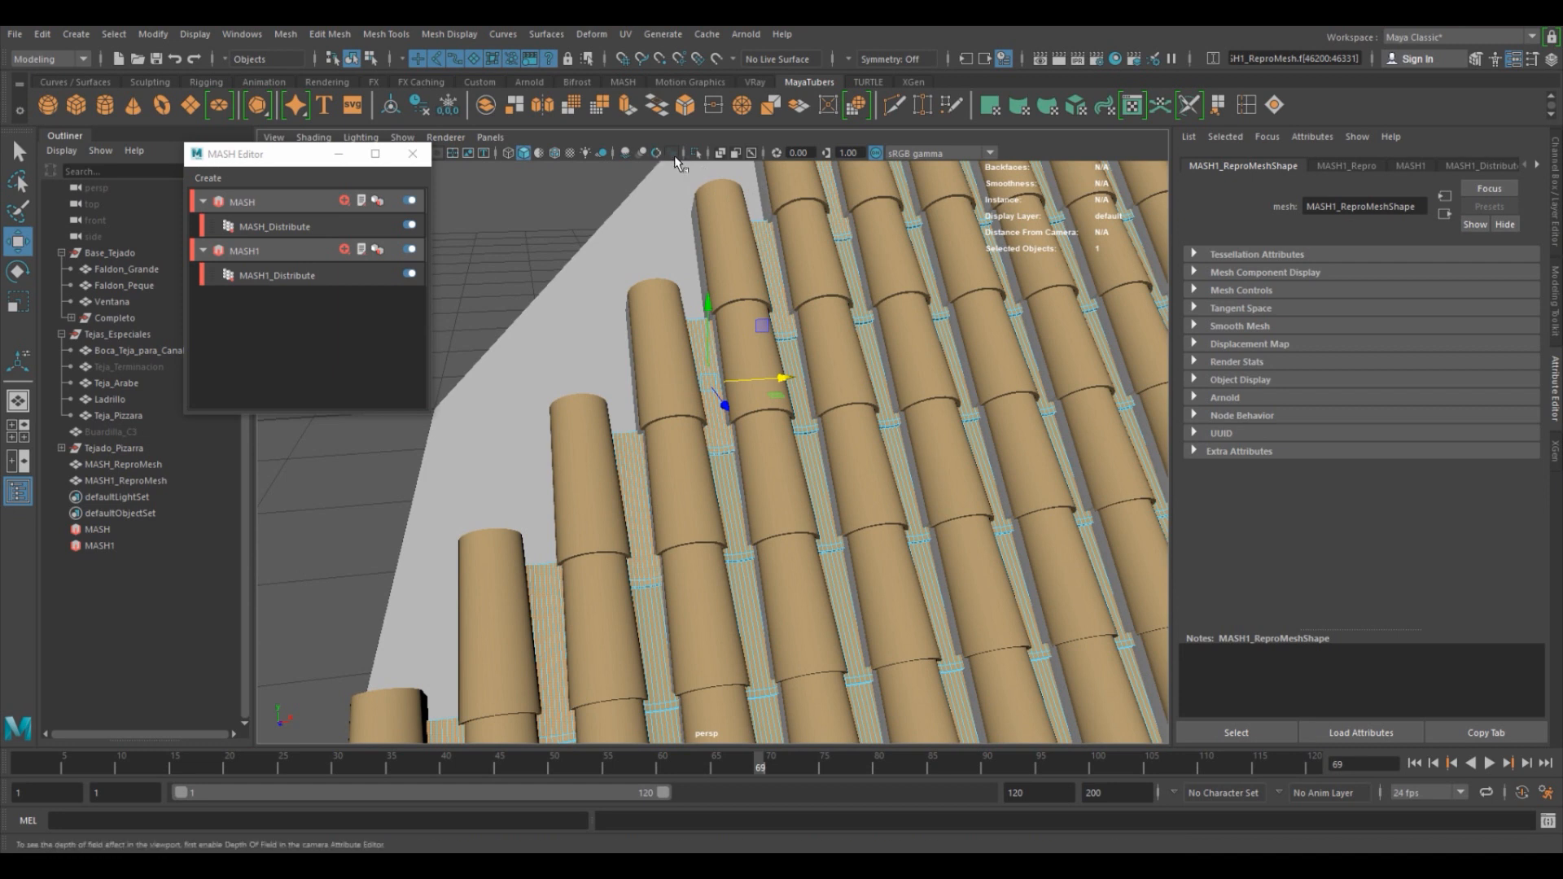
# Isolate the selected channel tiles in the perspective view and align their move pivot axes with the roof slope.
pyautogui.click(695, 154)
pyautogui.keyDown('alt'); pyautogui.moveTo(722, 220); pyautogui.dragTo(867, 307); pyautogui.keyUp('alt')
pyautogui.keyDown('alt'); pyautogui.moveTo(866, 307); pyautogui.dragTo(741, 379, button='middle'); pyautogui.keyUp('alt')
pyautogui.keyDown('alt'); pyautogui.moveTo(702, 411); pyautogui.dragTo(842, 420, button='right'); pyautogui.keyUp('alt')
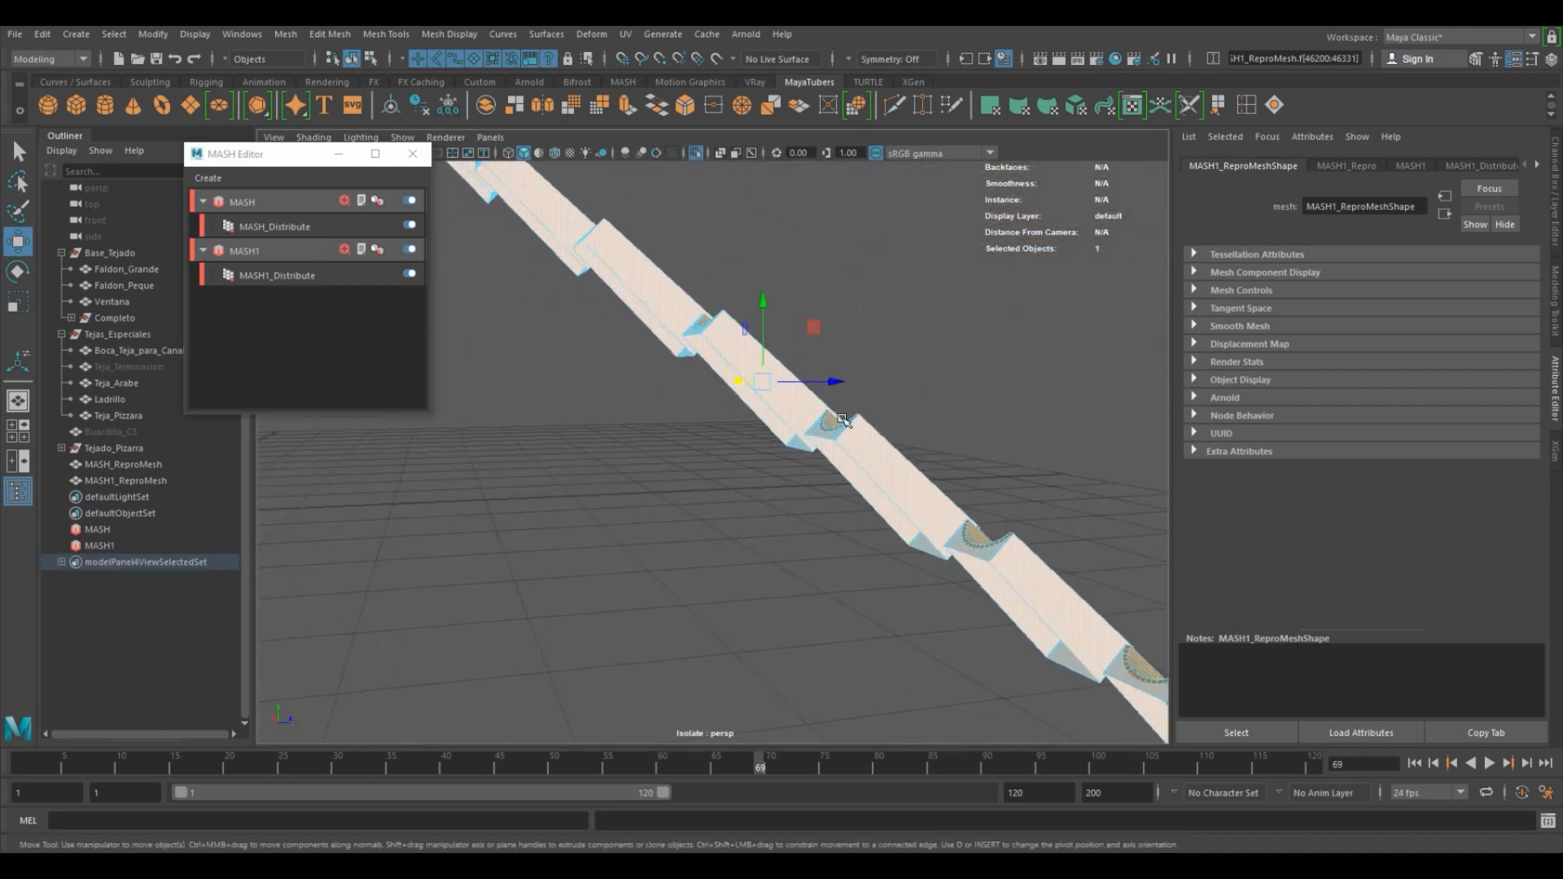
pyautogui.press('d')
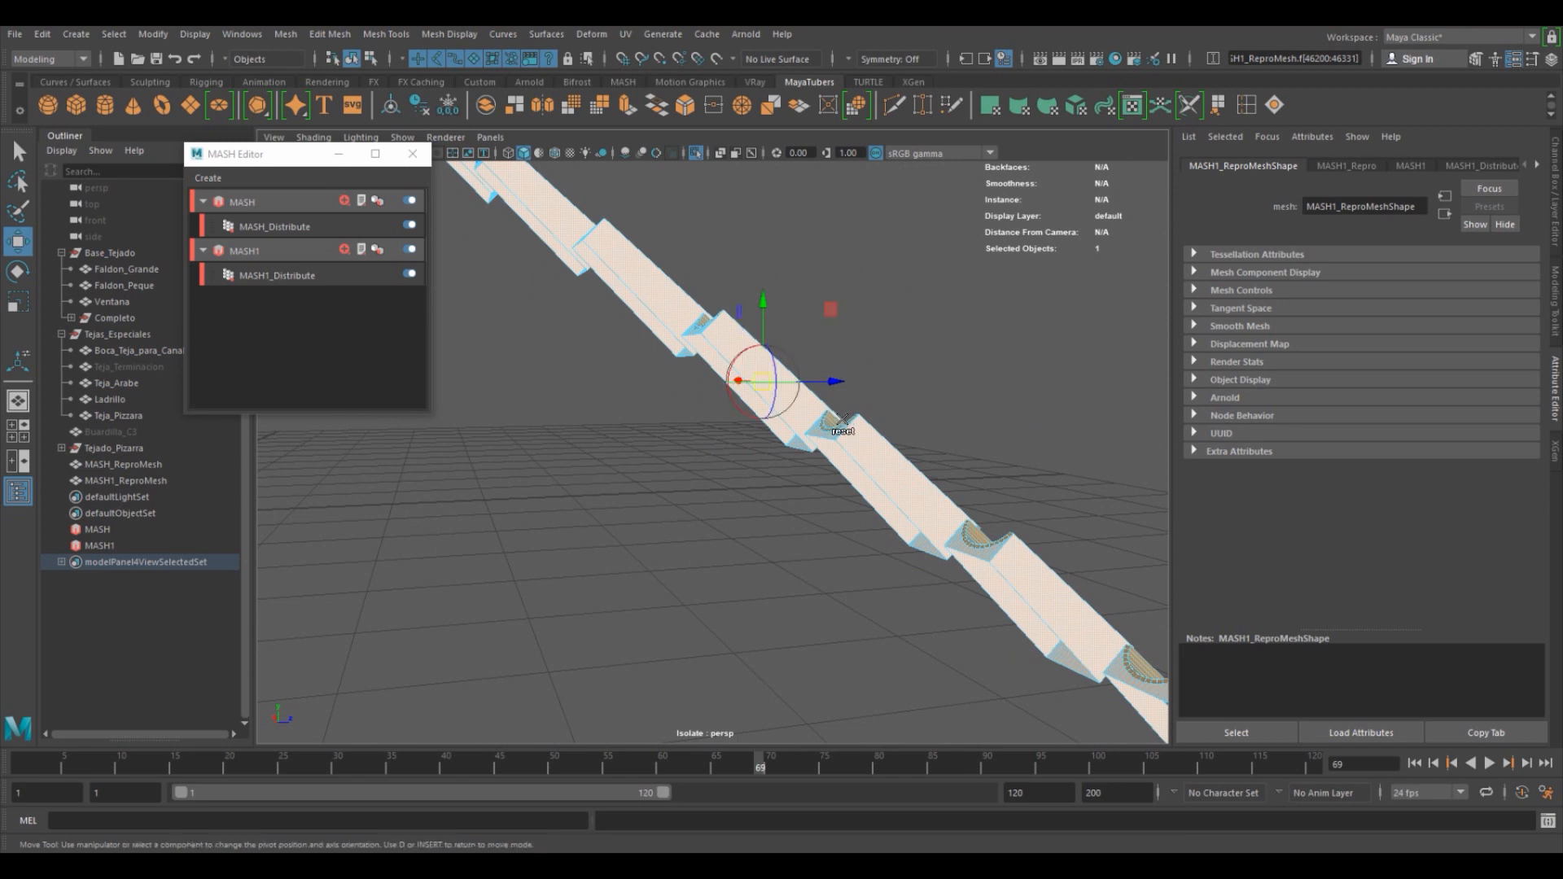
pyautogui.click(720, 356)
pyautogui.press('d')
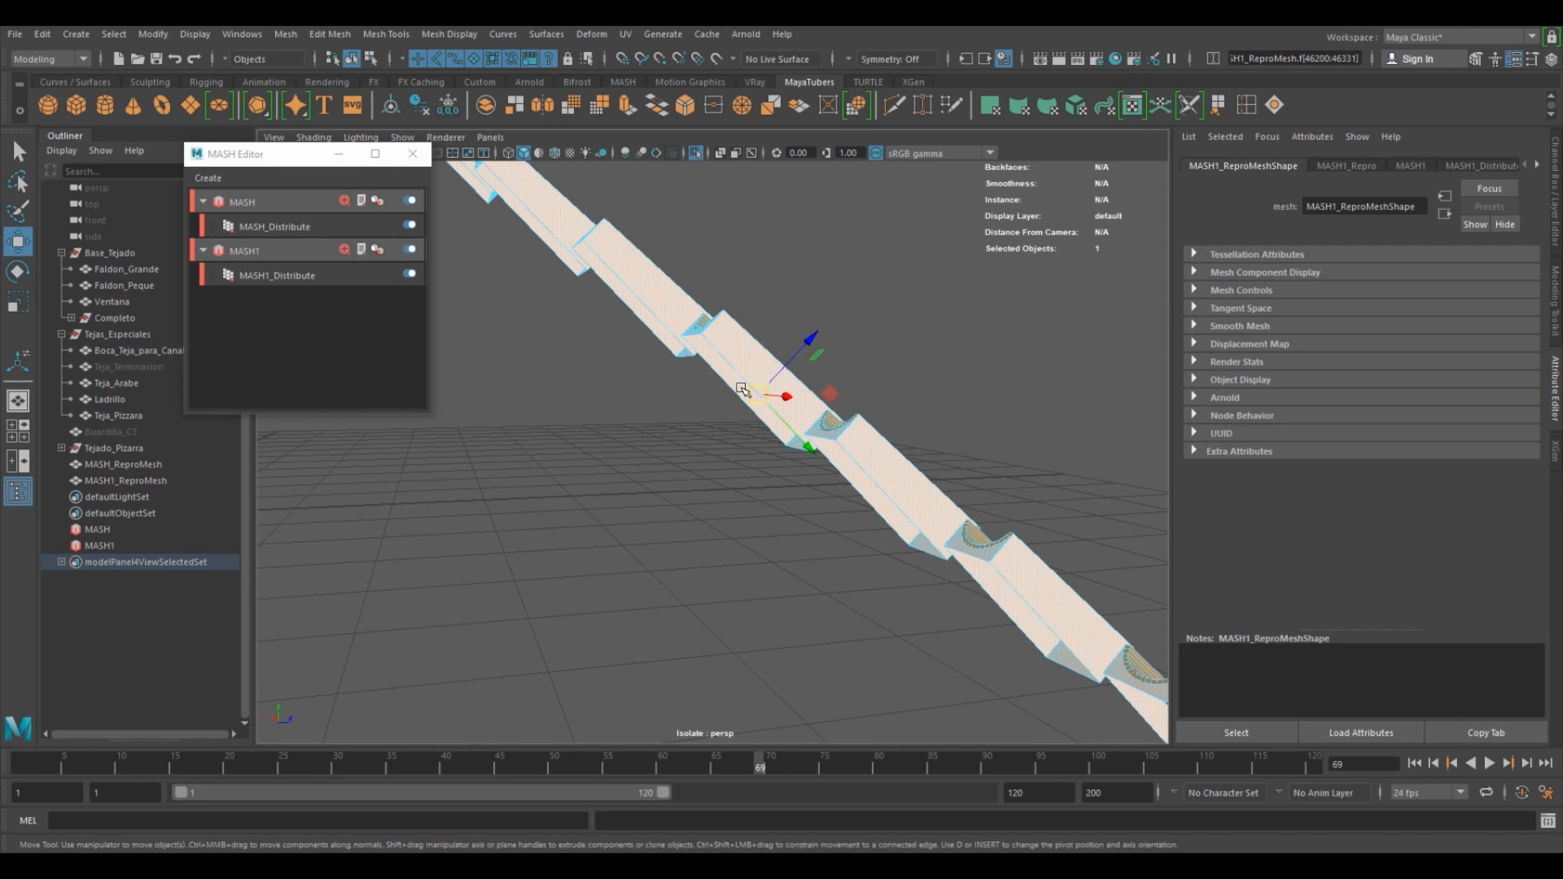
# In the side view, move the selected channel tiles along the roof slope to line them up with the neighbouring channel rows.
pyautogui.press('space')
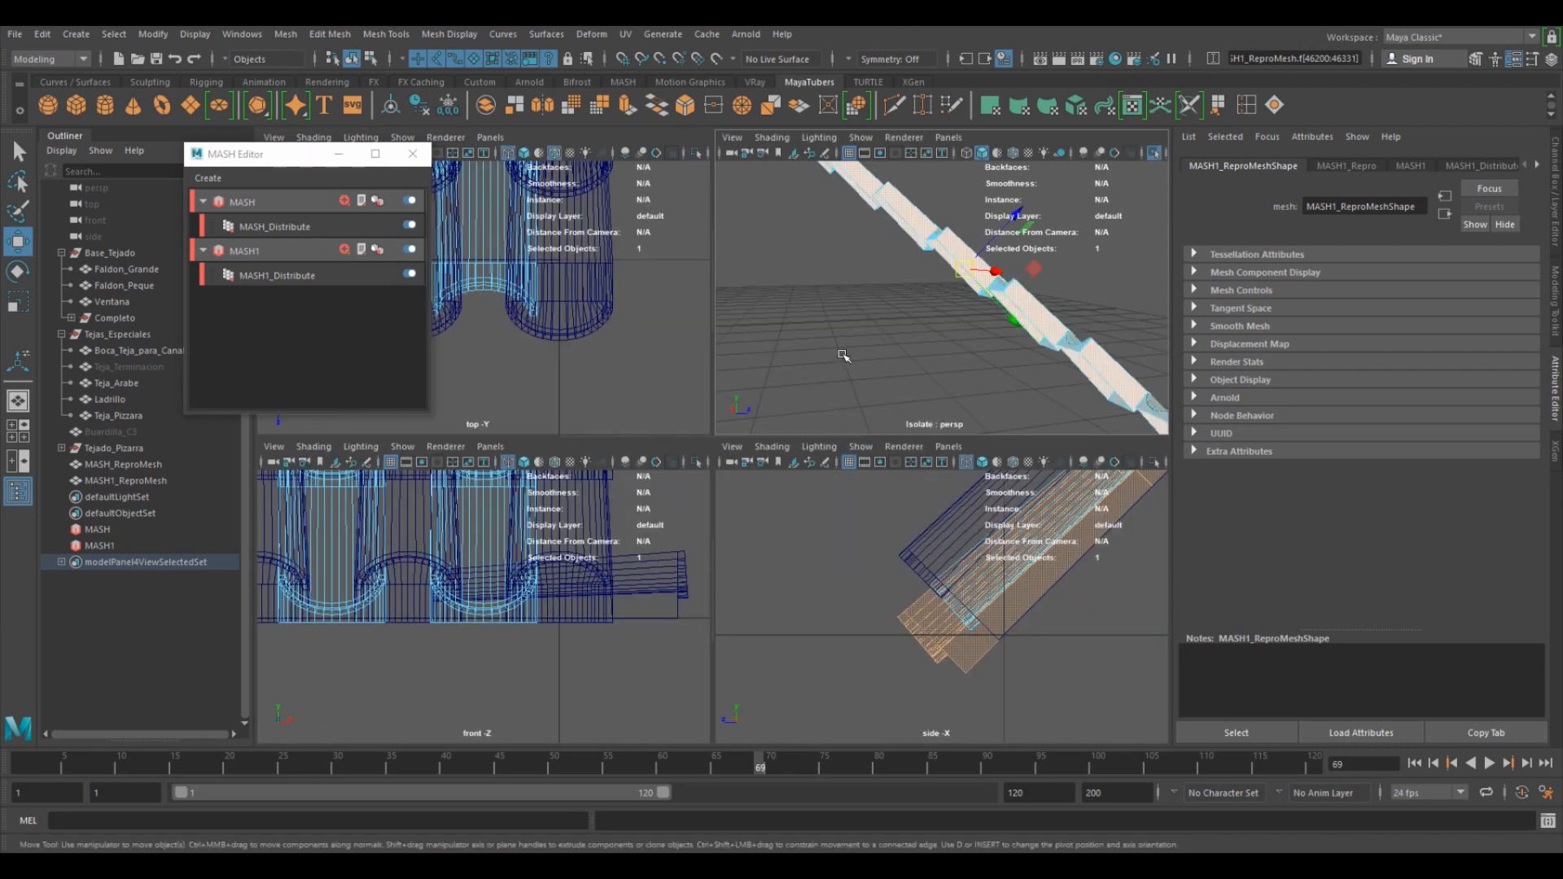
pyautogui.press('space')
pyautogui.keyDown('alt'); pyautogui.moveTo(911, 579); pyautogui.dragTo(963, 422, button='right'); pyautogui.keyUp('alt')
pyautogui.keyDown('alt'); pyautogui.moveTo(963, 423); pyautogui.dragTo(914, 534, button='middle'); pyautogui.keyUp('alt')
pyautogui.keyDown('alt'); pyautogui.moveTo(709, 454); pyautogui.dragTo(1213, 531, button='right'); pyautogui.keyUp('alt')
pyautogui.keyDown('alt'); pyautogui.moveTo(969, 455); pyautogui.dragTo(672, 562, button='middle'); pyautogui.keyUp('alt')
pyautogui.keyDown('alt'); pyautogui.moveTo(570, 570); pyautogui.dragTo(982, 596, button='right'); pyautogui.keyUp('alt')
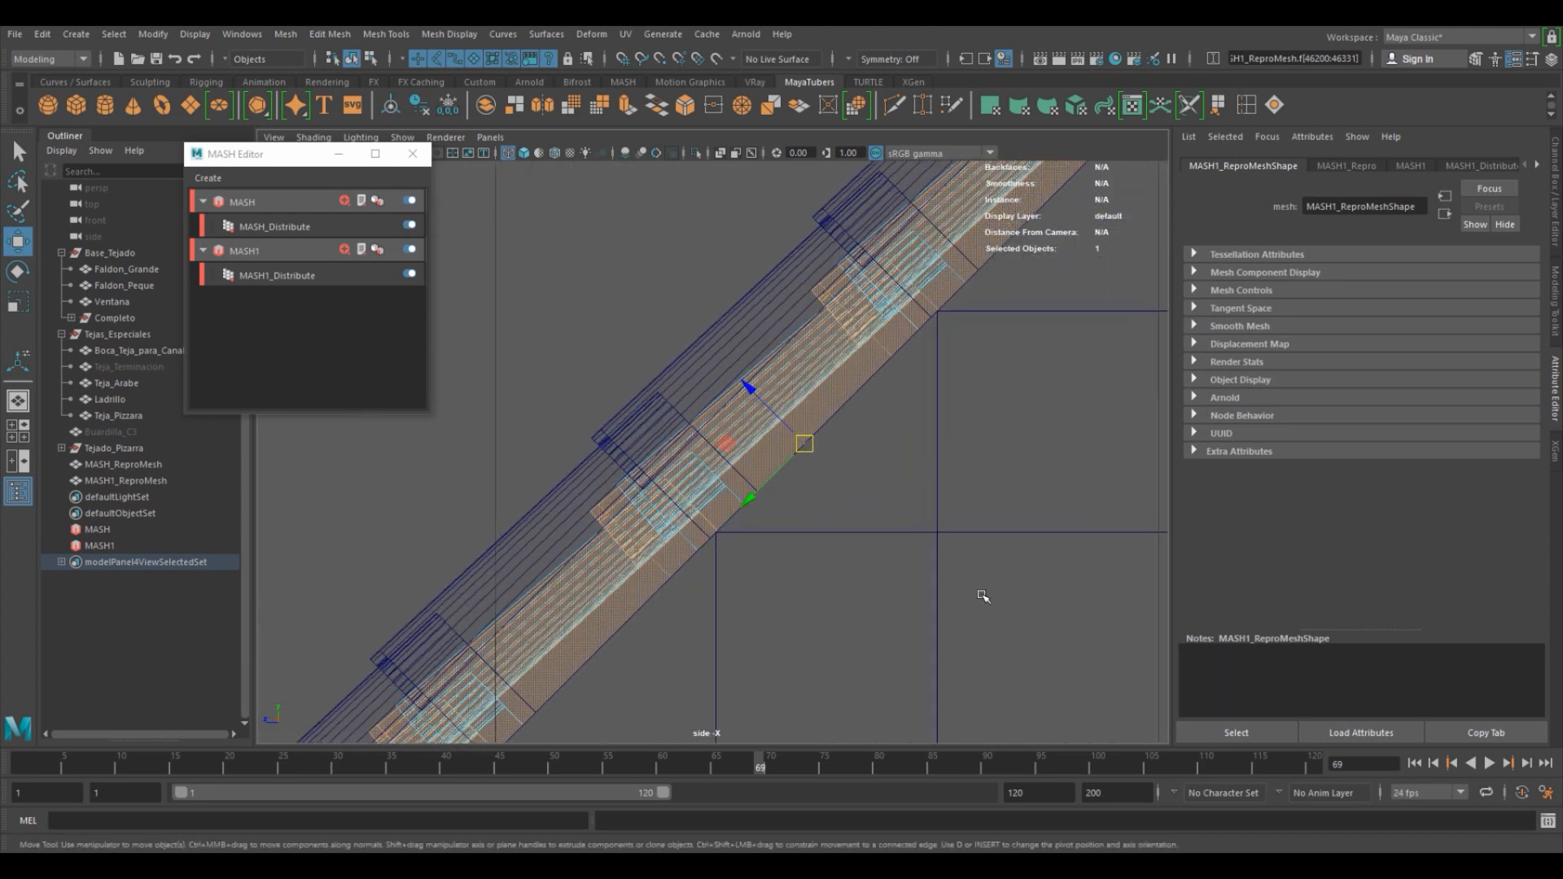
pyautogui.keyDown('alt'); pyautogui.moveTo(682, 531); pyautogui.dragTo(578, 598, button='middle'); pyautogui.keyUp('alt')
pyautogui.keyDown('alt'); pyautogui.moveTo(578, 599); pyautogui.dragTo(718, 621, button='right'); pyautogui.keyUp('alt')
pyautogui.moveTo(646, 570); pyautogui.dragTo(692, 545)
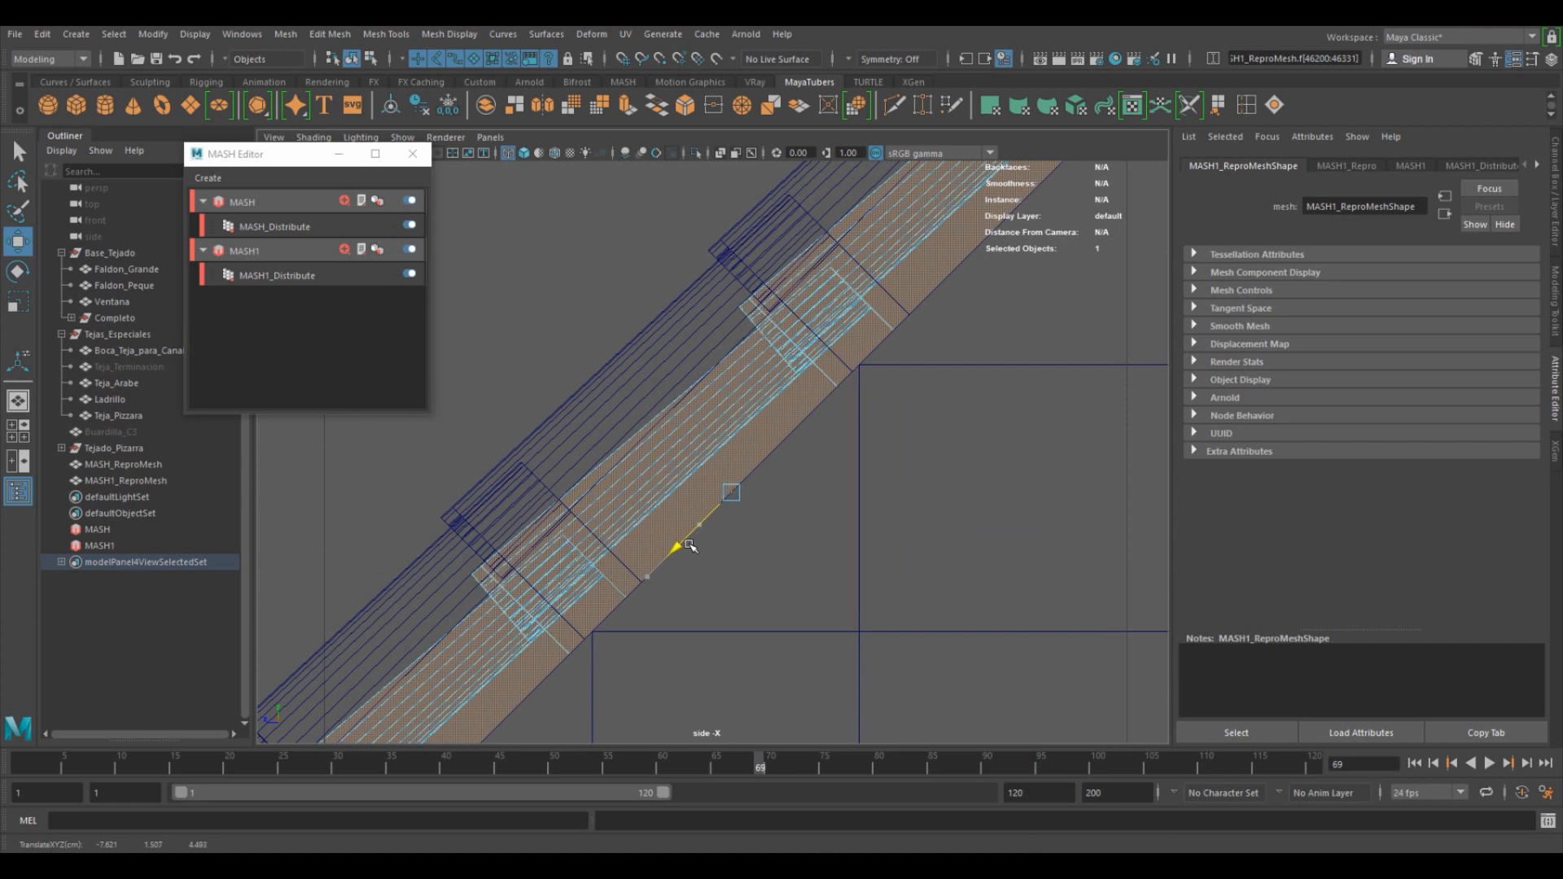
pyautogui.moveTo(689, 546); pyautogui.dragTo(698, 530)
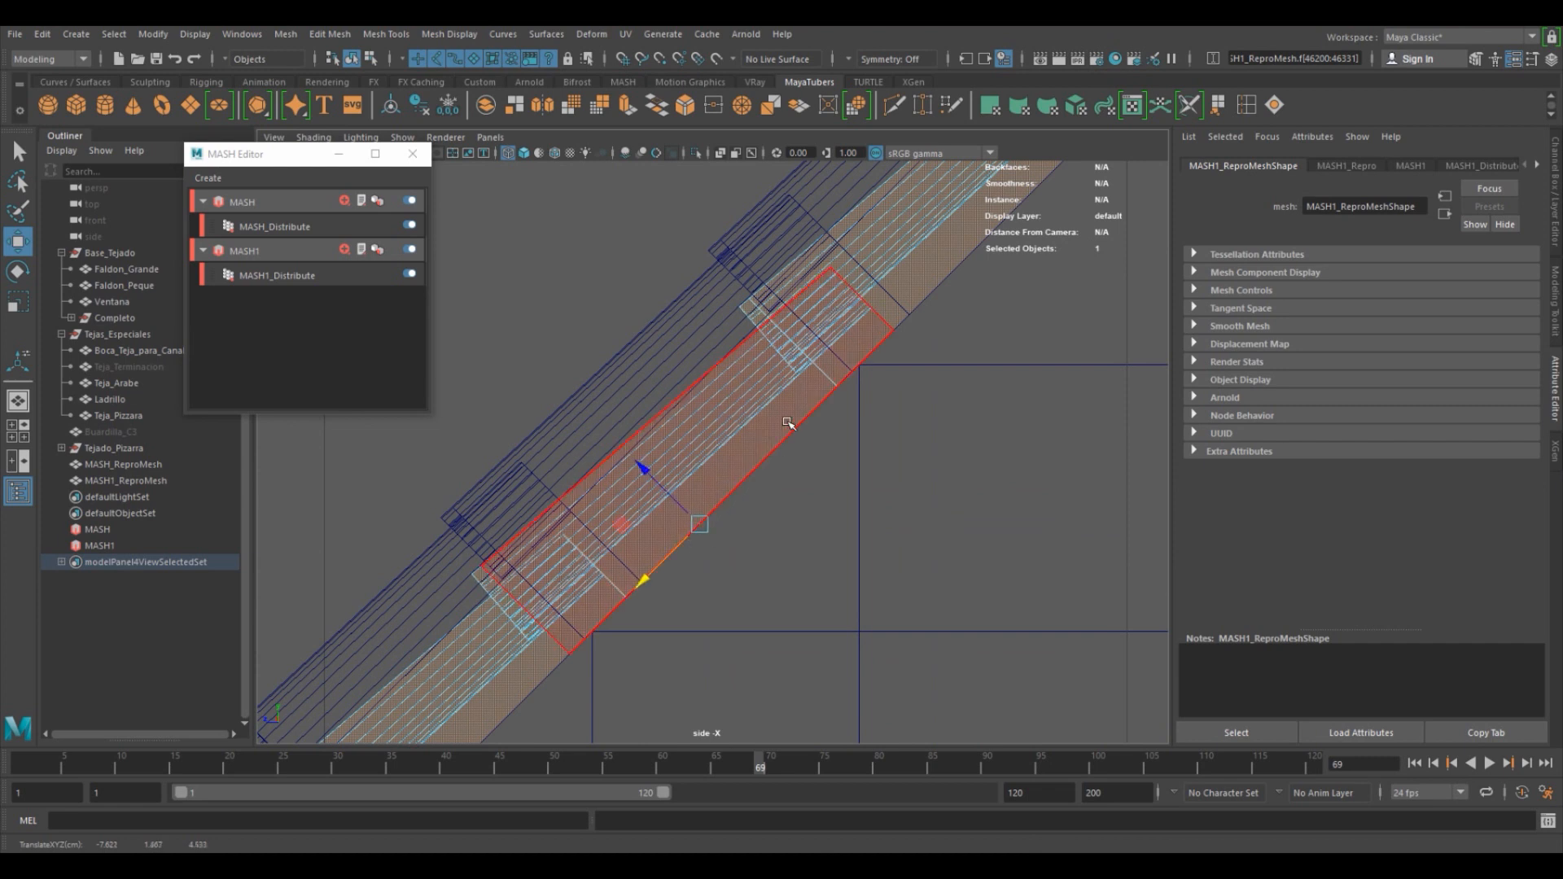
# Select the eave-end vertices of the lowest hip-edge channel tile, move the MASH Editor aside and turn off isolation.
pyautogui.press('space')
pyautogui.press('space')
pyautogui.keyDown('alt'); pyautogui.moveTo(977, 338); pyautogui.dragTo(745, 360); pyautogui.keyUp('alt')
pyautogui.moveTo(760, 454); pyautogui.dragTo(725, 421, button='right')
pyautogui.moveTo(753, 457); pyautogui.dragTo(871, 544)
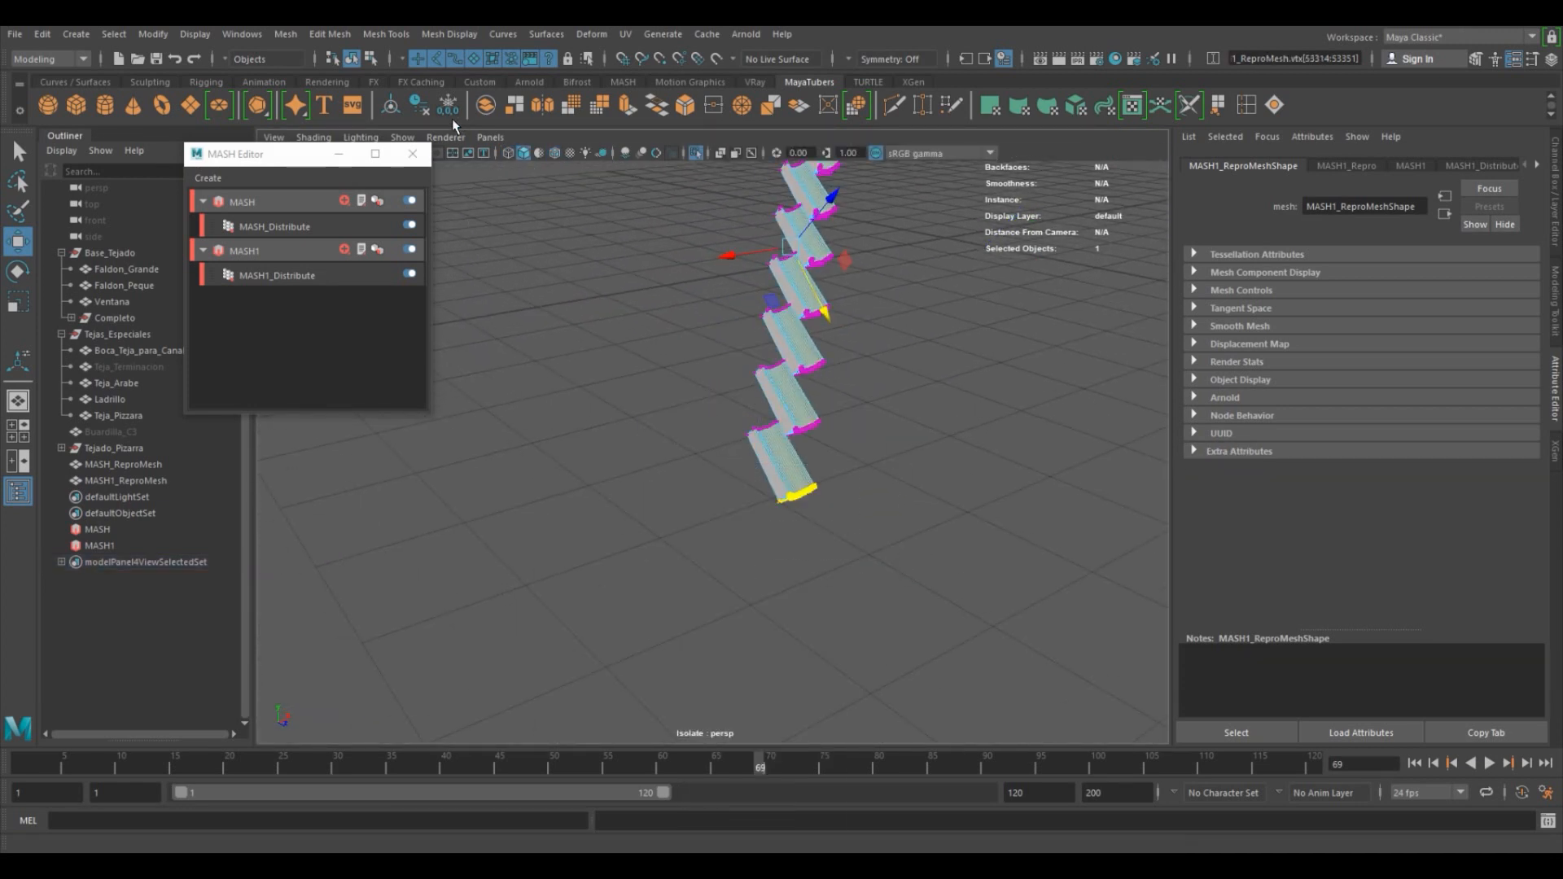
pyautogui.moveTo(321, 161); pyautogui.dragTo(335, 285)
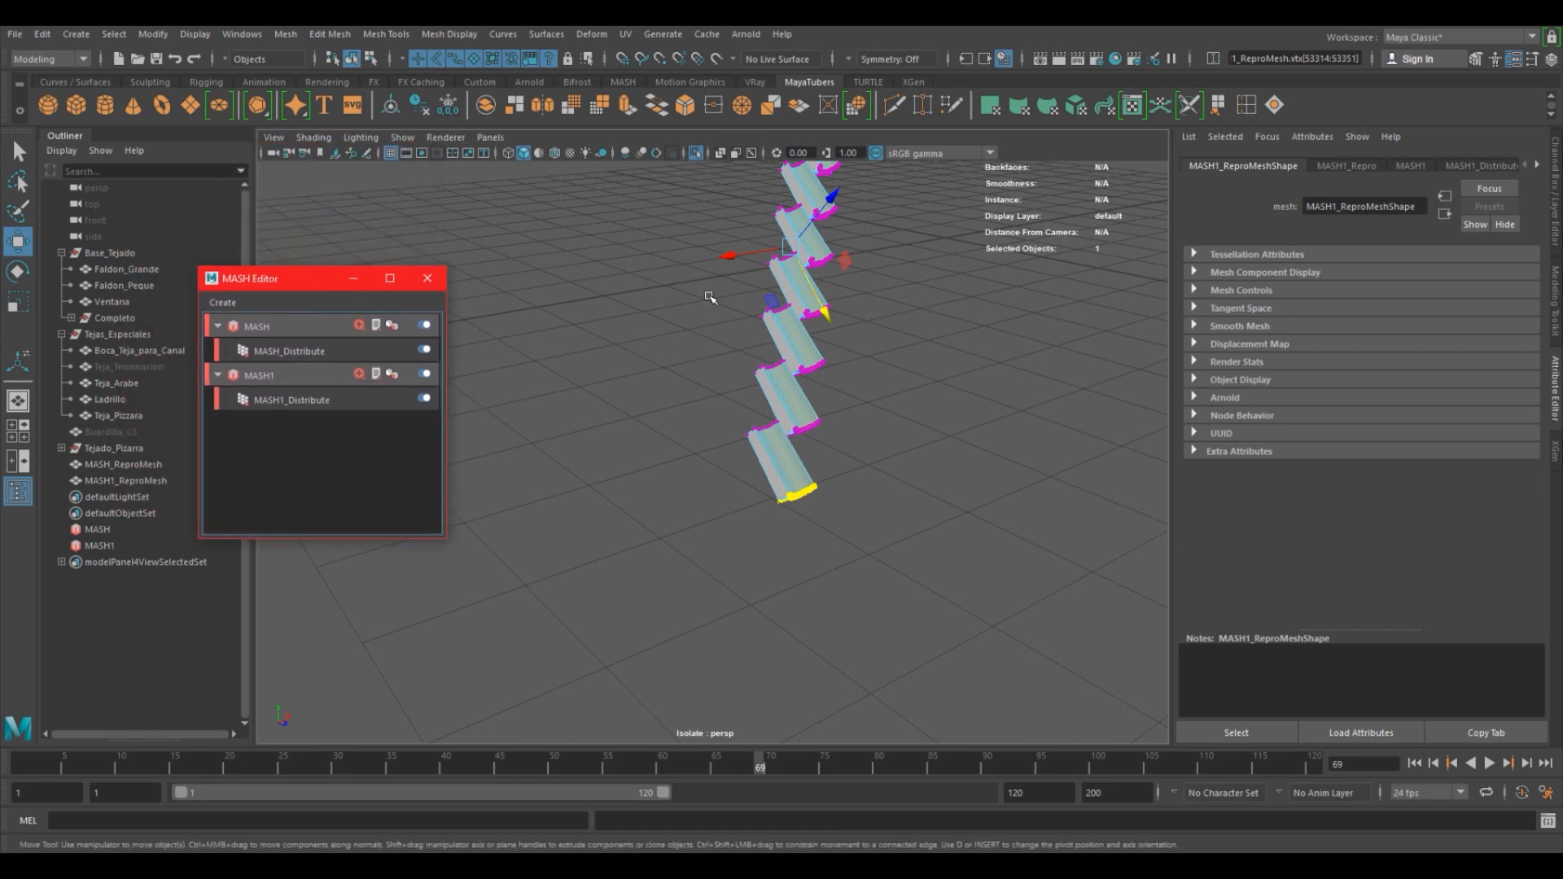
pyautogui.click(694, 153)
# Snap the move pivot to the lower corner vertex of the tile's base, and move the selected vertices up the slope flush with the eave.
pyautogui.press('space')
pyautogui.keyDown('alt'); pyautogui.moveTo(732, 548); pyautogui.dragTo(753, 529); pyautogui.keyUp('alt')
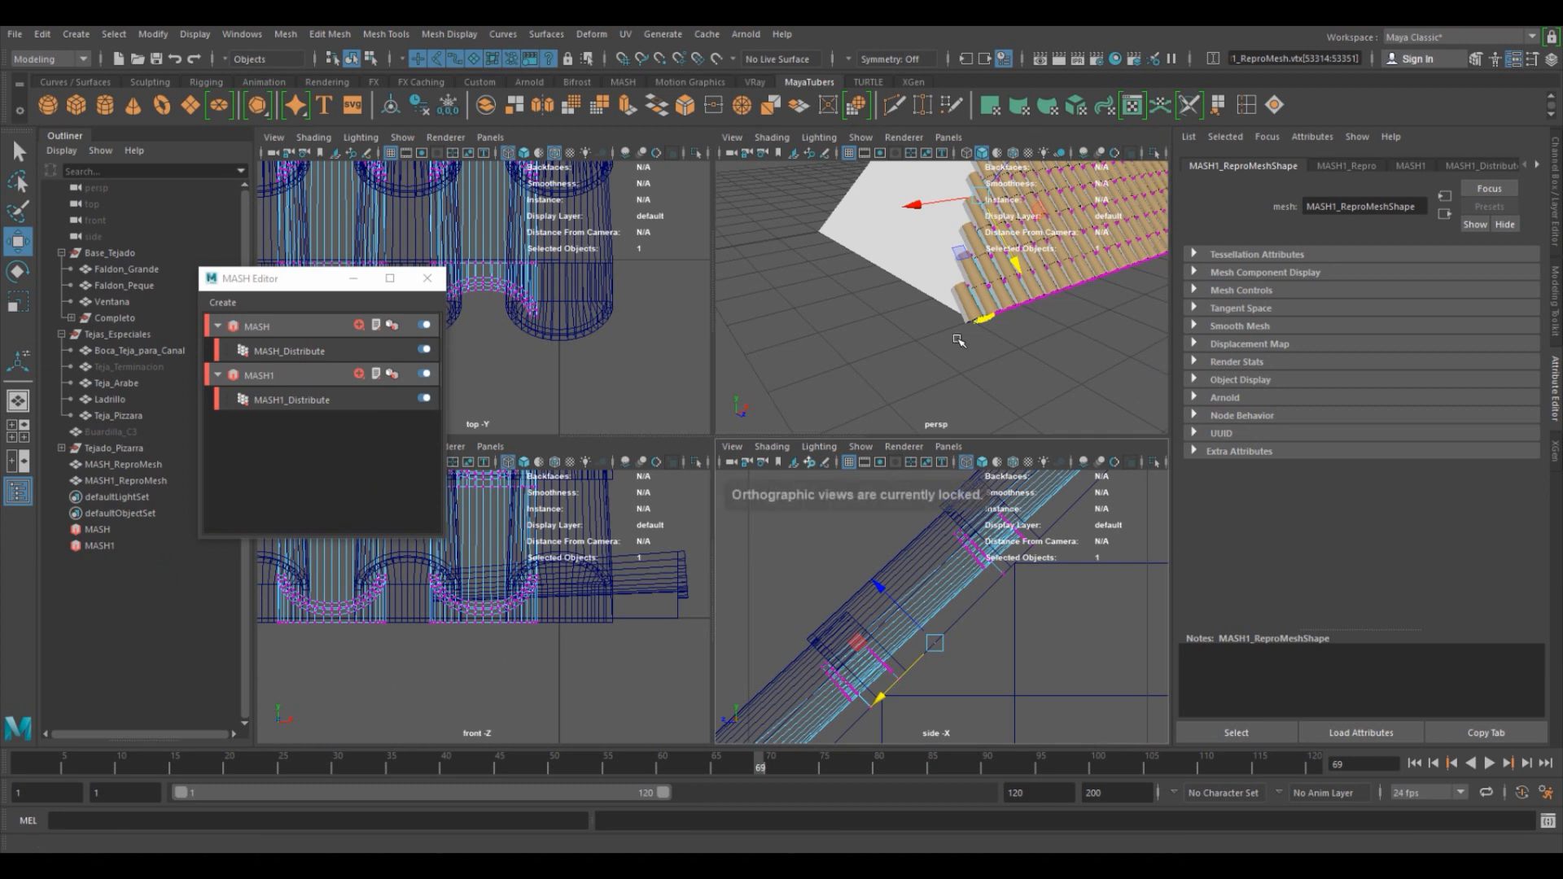
pyautogui.press('space')
pyautogui.keyDown('alt'); pyautogui.moveTo(912, 415); pyautogui.dragTo(836, 376); pyautogui.keyUp('alt')
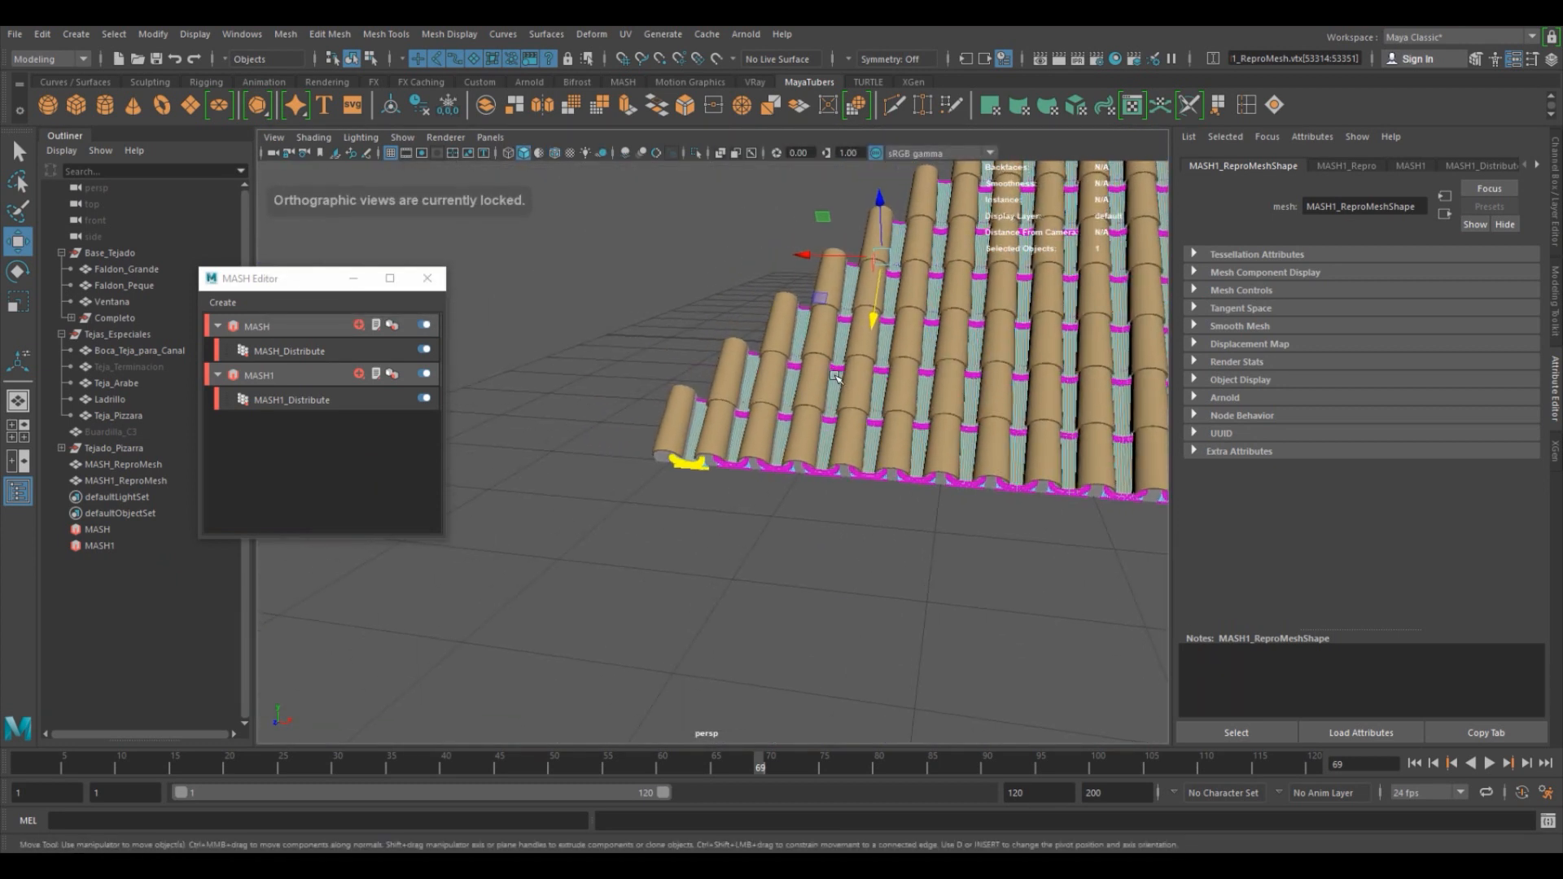
pyautogui.press('f')
pyautogui.press('d')
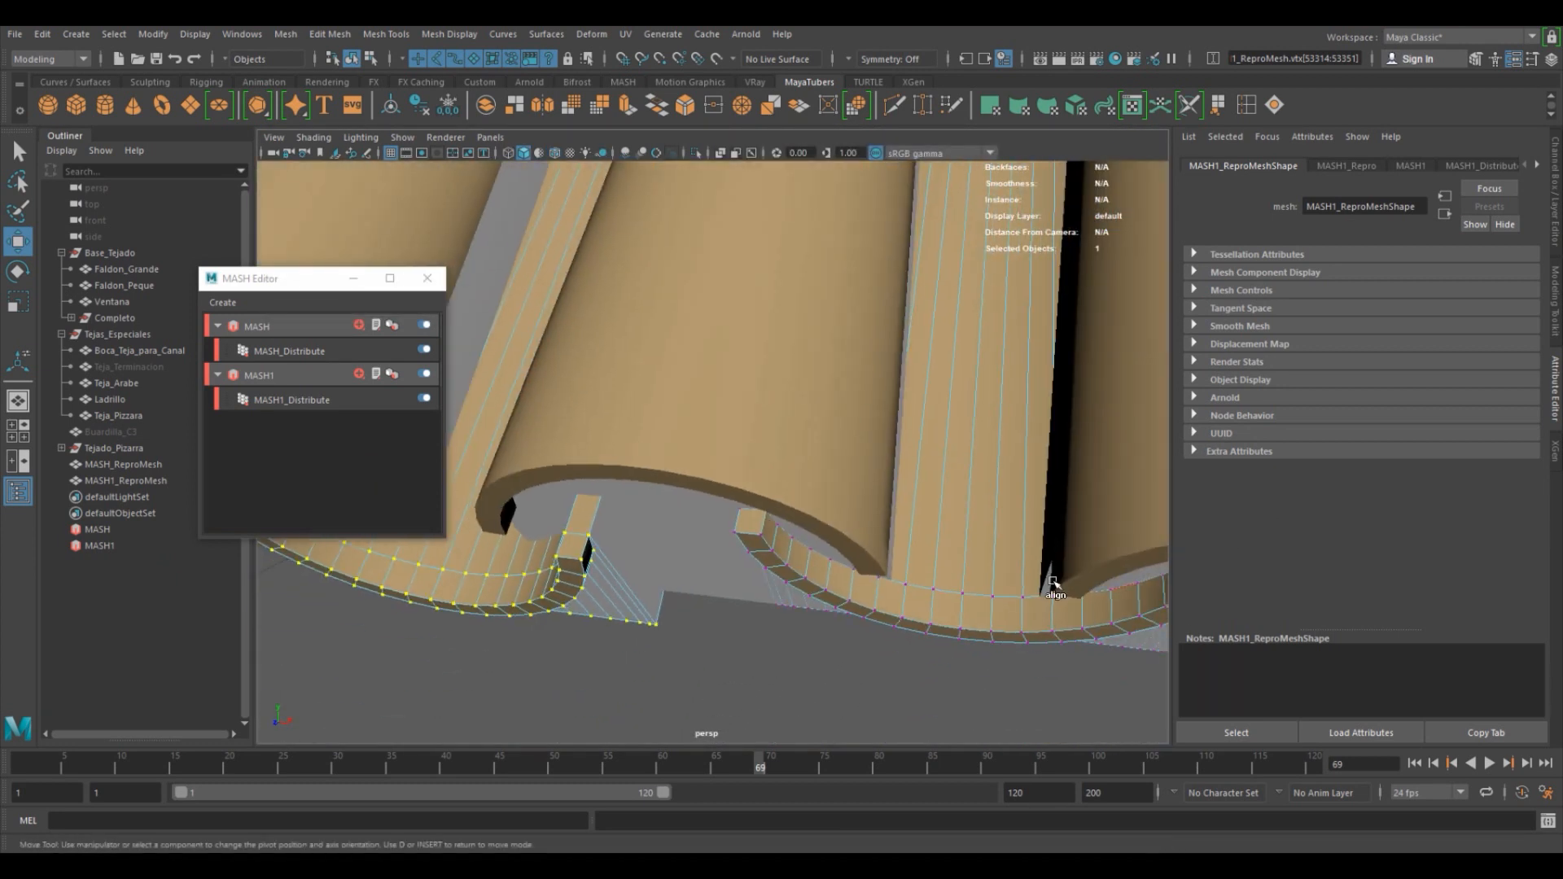
pyautogui.click(659, 598)
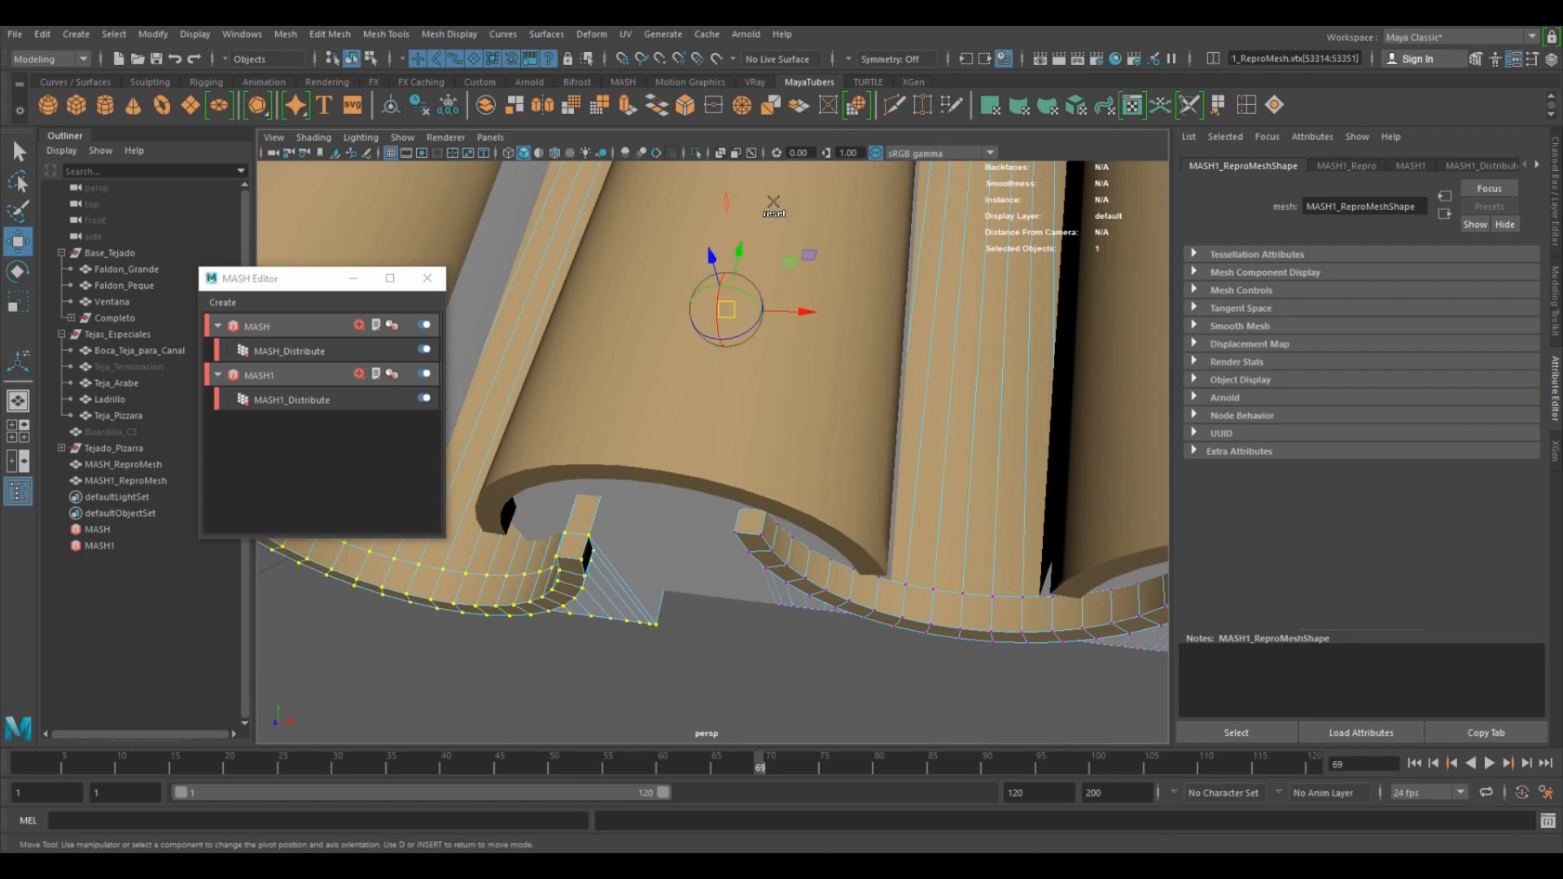
pyautogui.click(660, 60)
pyautogui.moveTo(739, 251); pyautogui.dragTo(690, 452)
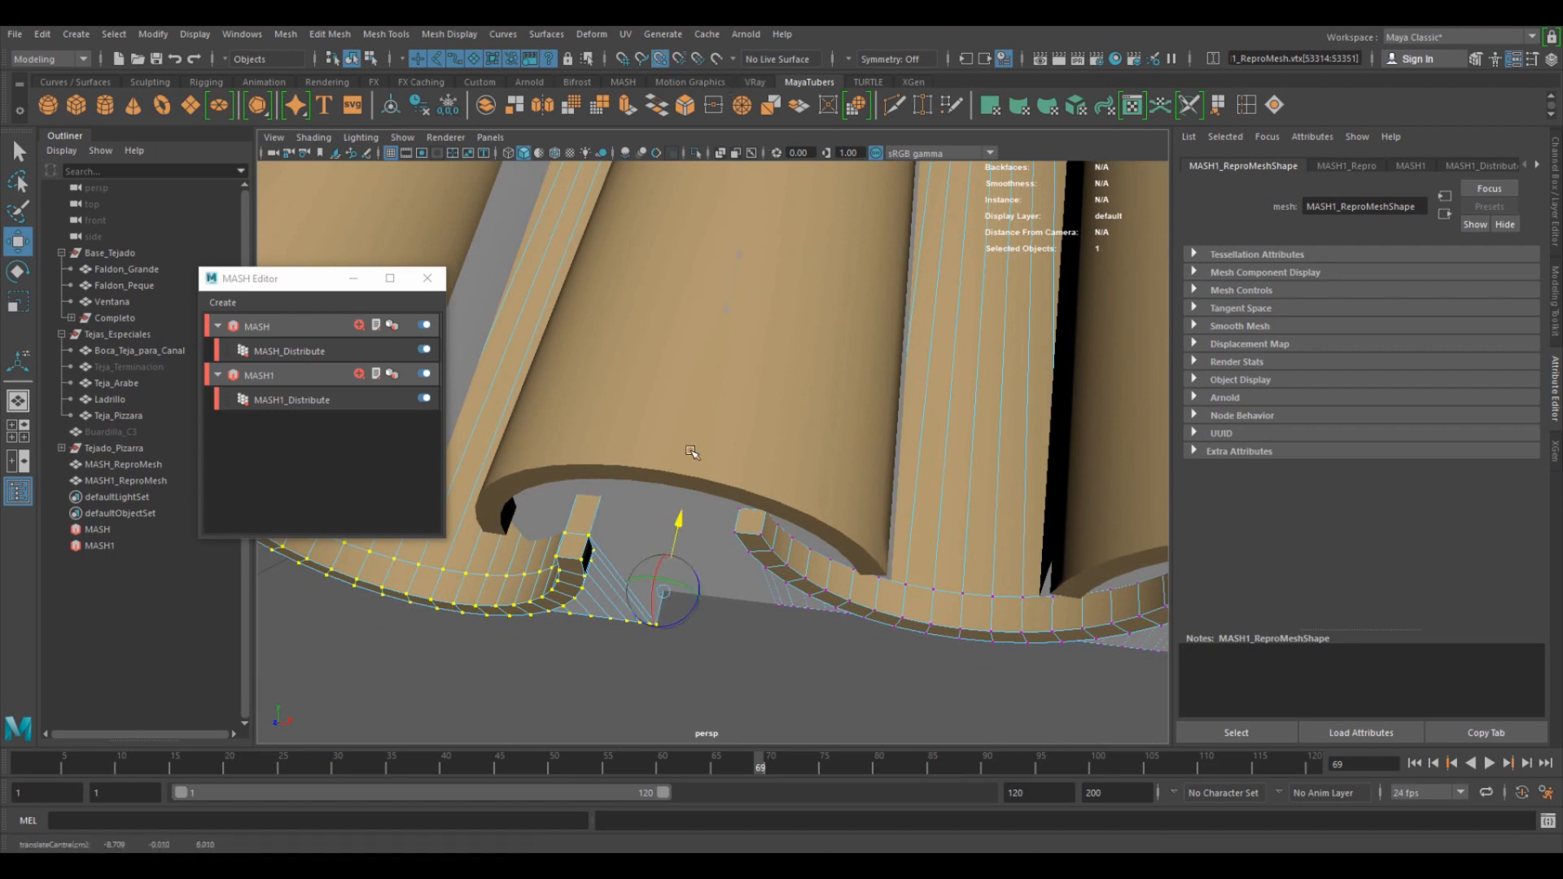
pyautogui.moveTo(666, 583); pyautogui.dragTo(659, 624)
pyautogui.press('d')
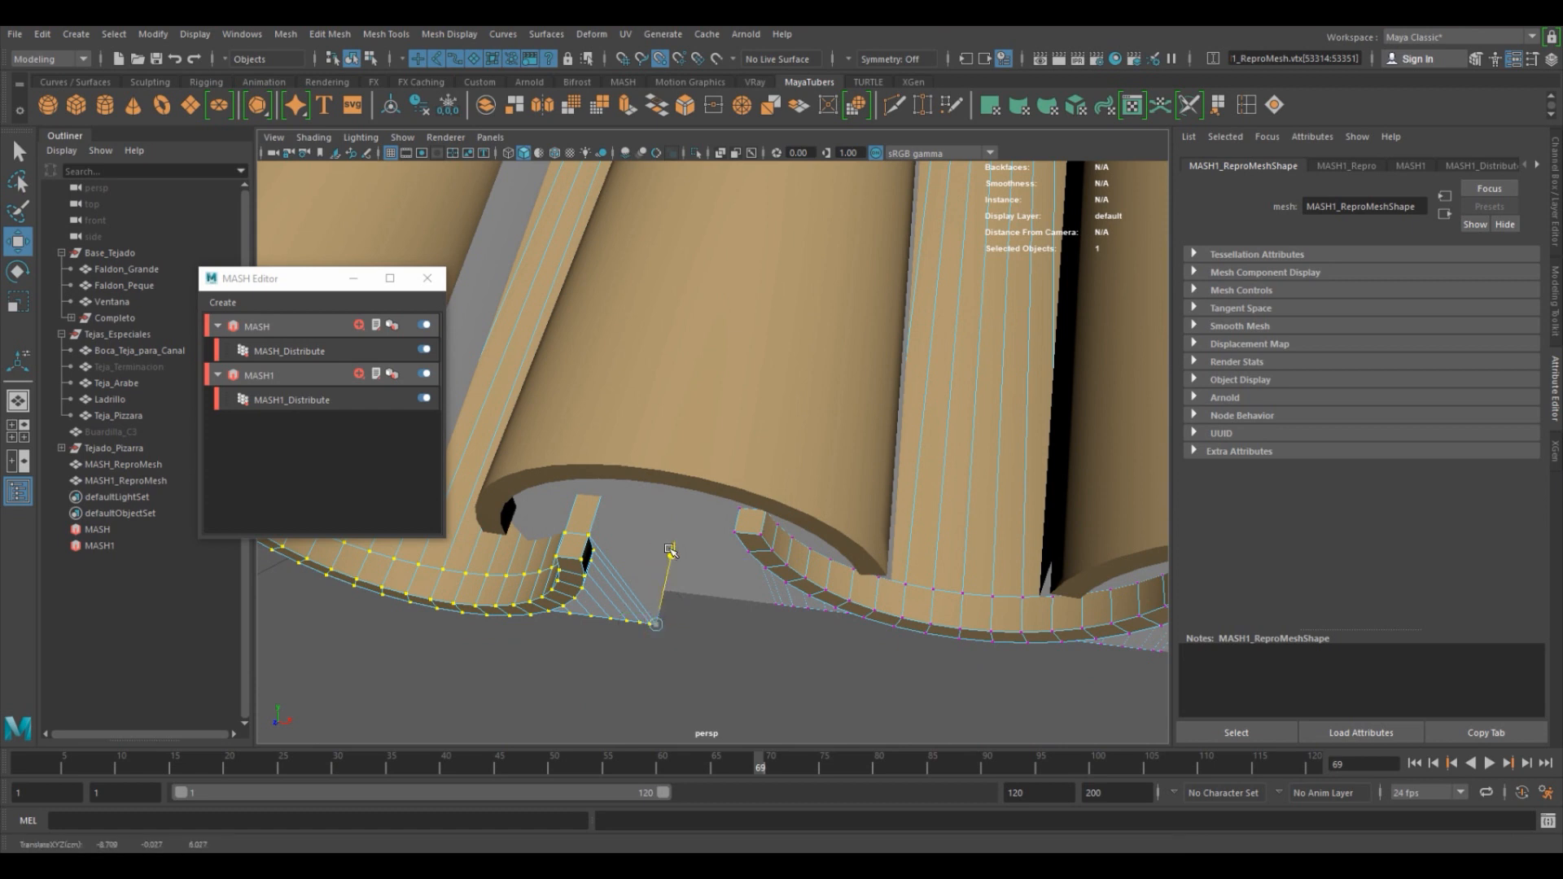
pyautogui.moveTo(667, 552); pyautogui.dragTo(672, 550)
# Deselect the vertices, return to object selection mode and turn on wireframe on shaded.
pyautogui.click(553, 462)
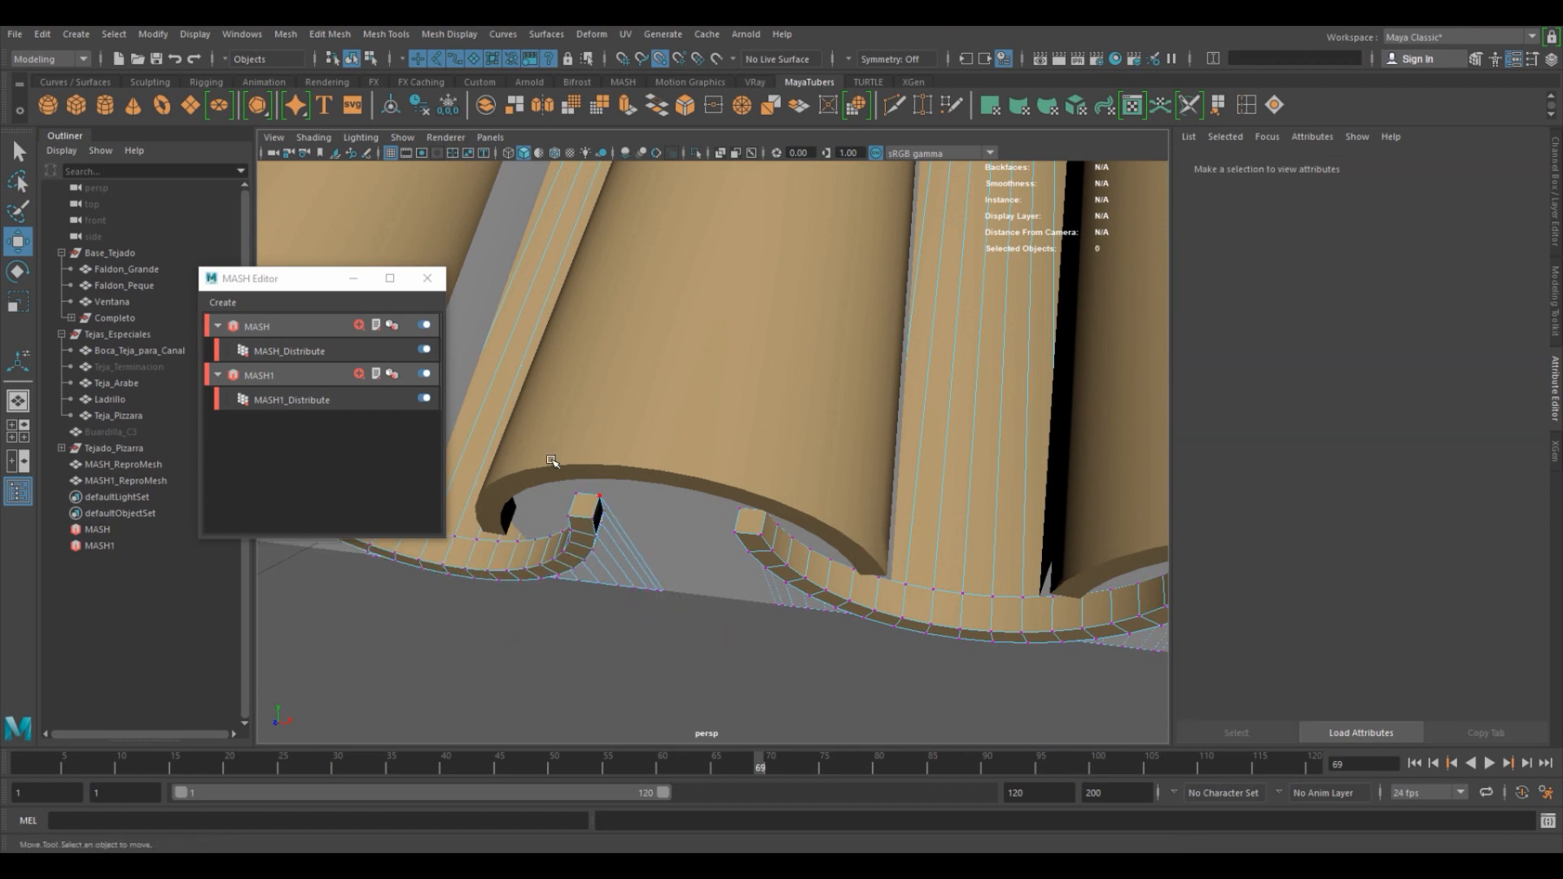
pyautogui.click(371, 60)
pyautogui.click(350, 59)
pyautogui.keyDown('alt'); pyautogui.moveTo(723, 419); pyautogui.dragTo(657, 366); pyautogui.keyUp('alt')
pyautogui.click(551, 153)
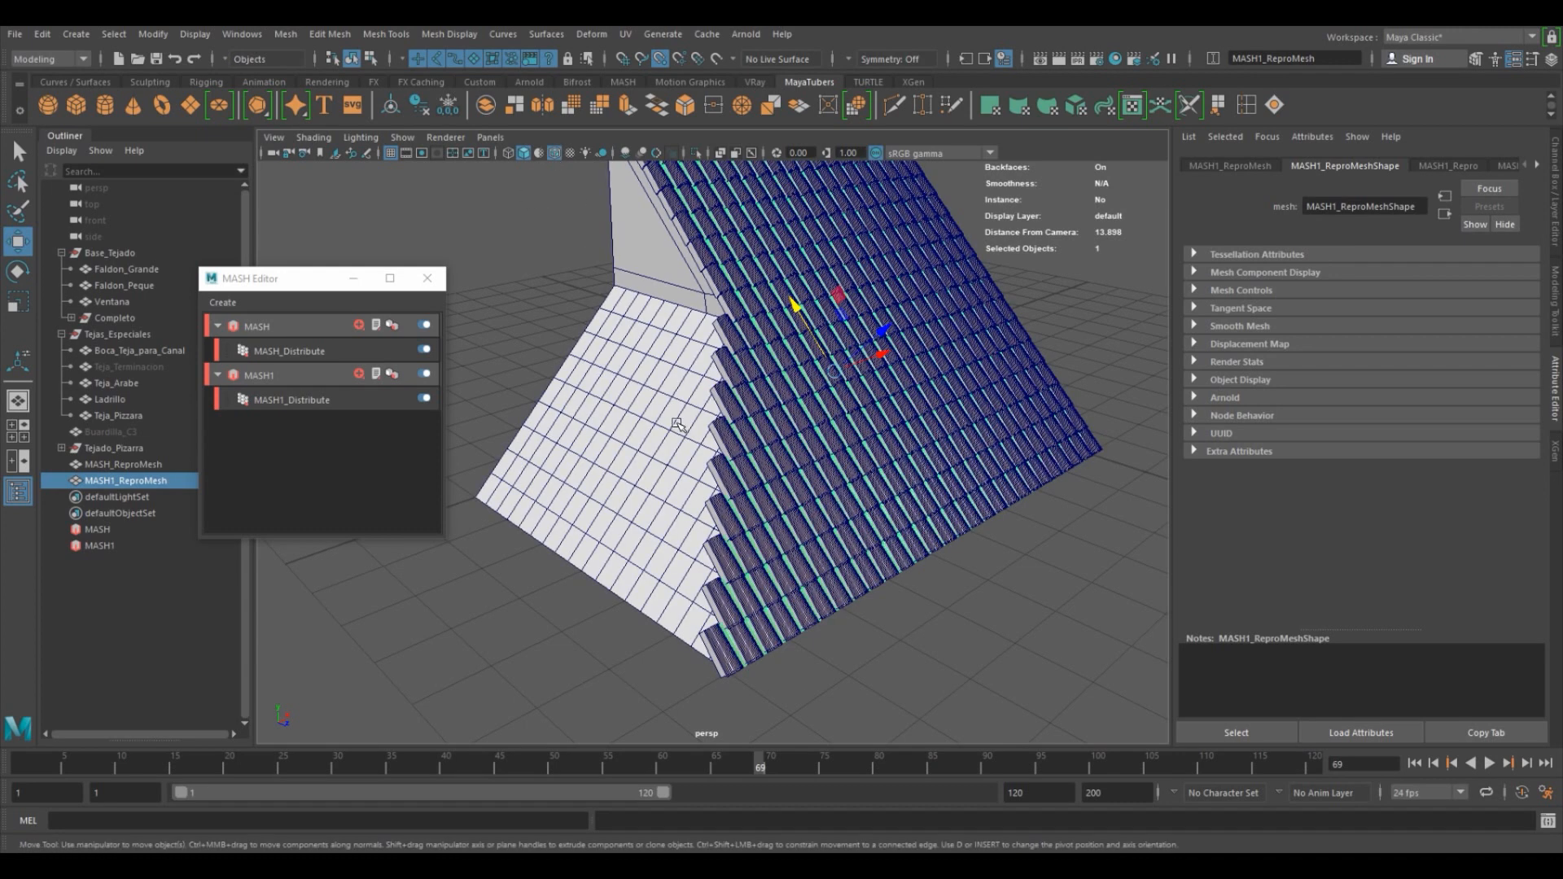
# Examine the tiled roof slopes and how their tiles meet and overlap along the hip.
pyautogui.keyDown('alt'); pyautogui.moveTo(932, 504); pyautogui.dragTo(619, 450); pyautogui.keyUp('alt')
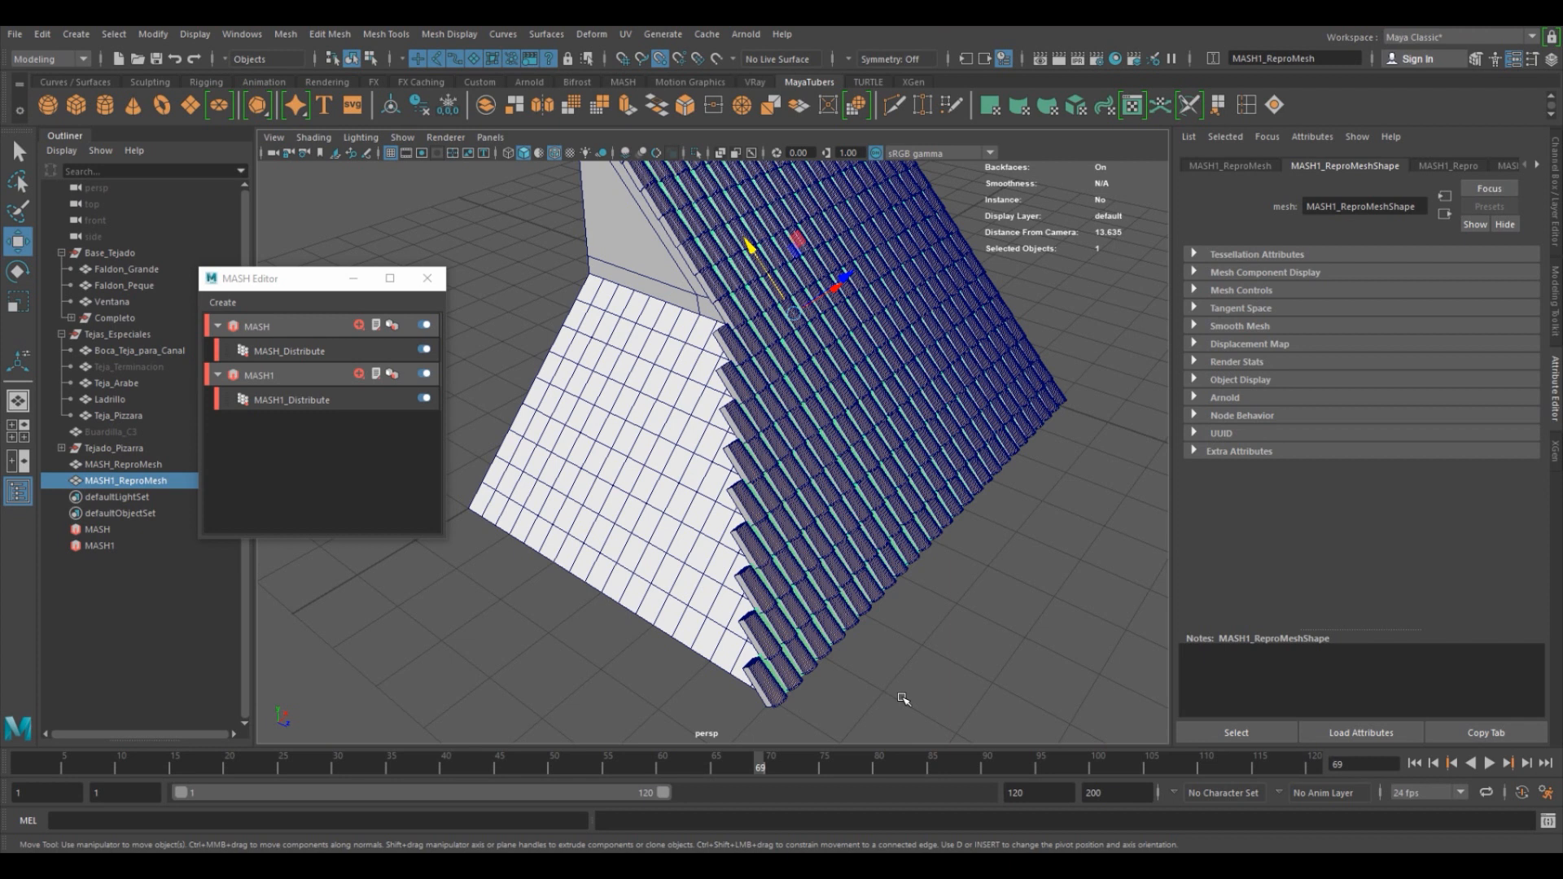
pyautogui.scroll(-2, 948, 603)
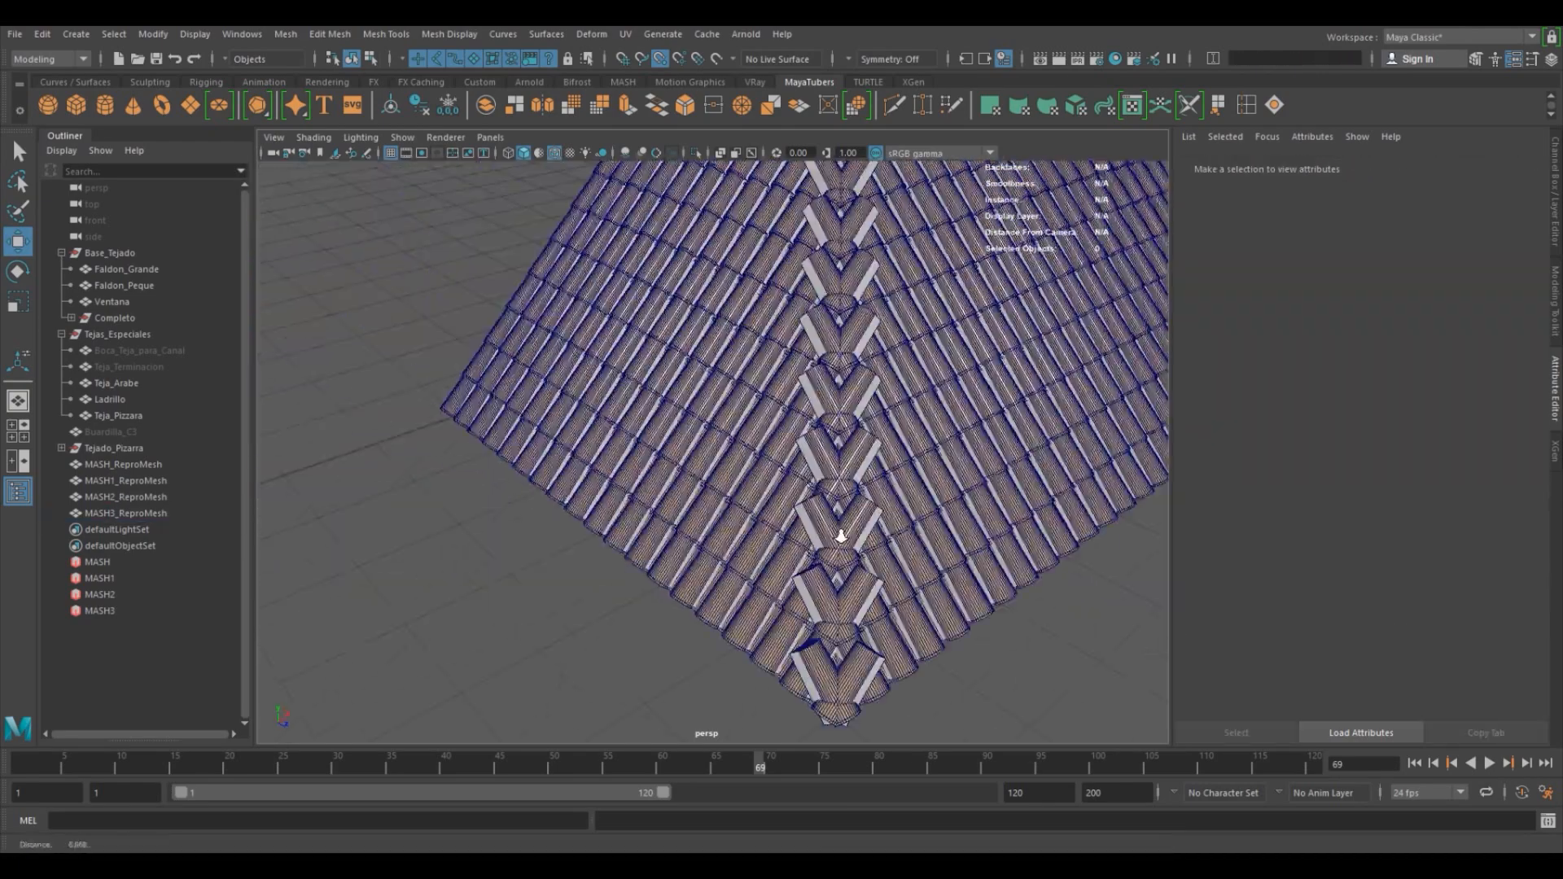
pyautogui.keyDown('alt'); pyautogui.moveTo(714, 501); pyautogui.dragTo(806, 499); pyautogui.keyUp('alt')
pyautogui.keyDown('alt'); pyautogui.moveTo(727, 534); pyautogui.dragTo(907, 558, button='right'); pyautogui.keyUp('alt')
pyautogui.keyDown('alt'); pyautogui.moveTo(907, 558); pyautogui.dragTo(802, 596); pyautogui.keyUp('alt')
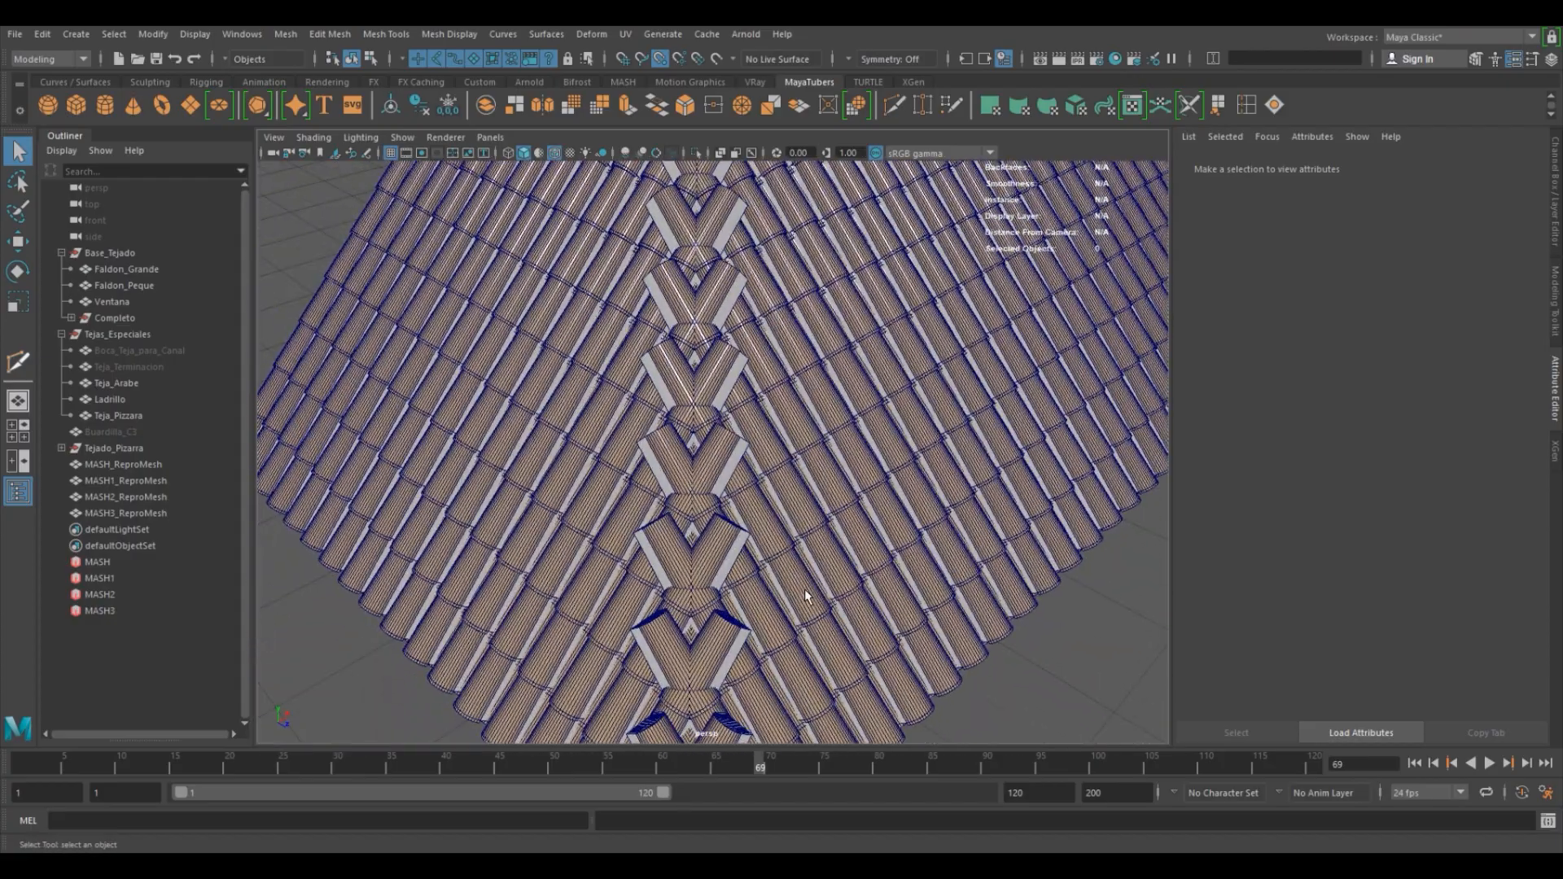
pyautogui.keyDown('alt'); pyautogui.moveTo(803, 596); pyautogui.dragTo(852, 414, button='middle'); pyautogui.keyUp('alt')
pyautogui.keyDown('alt'); pyautogui.moveTo(853, 414); pyautogui.dragTo(852, 388); pyautogui.keyUp('alt')
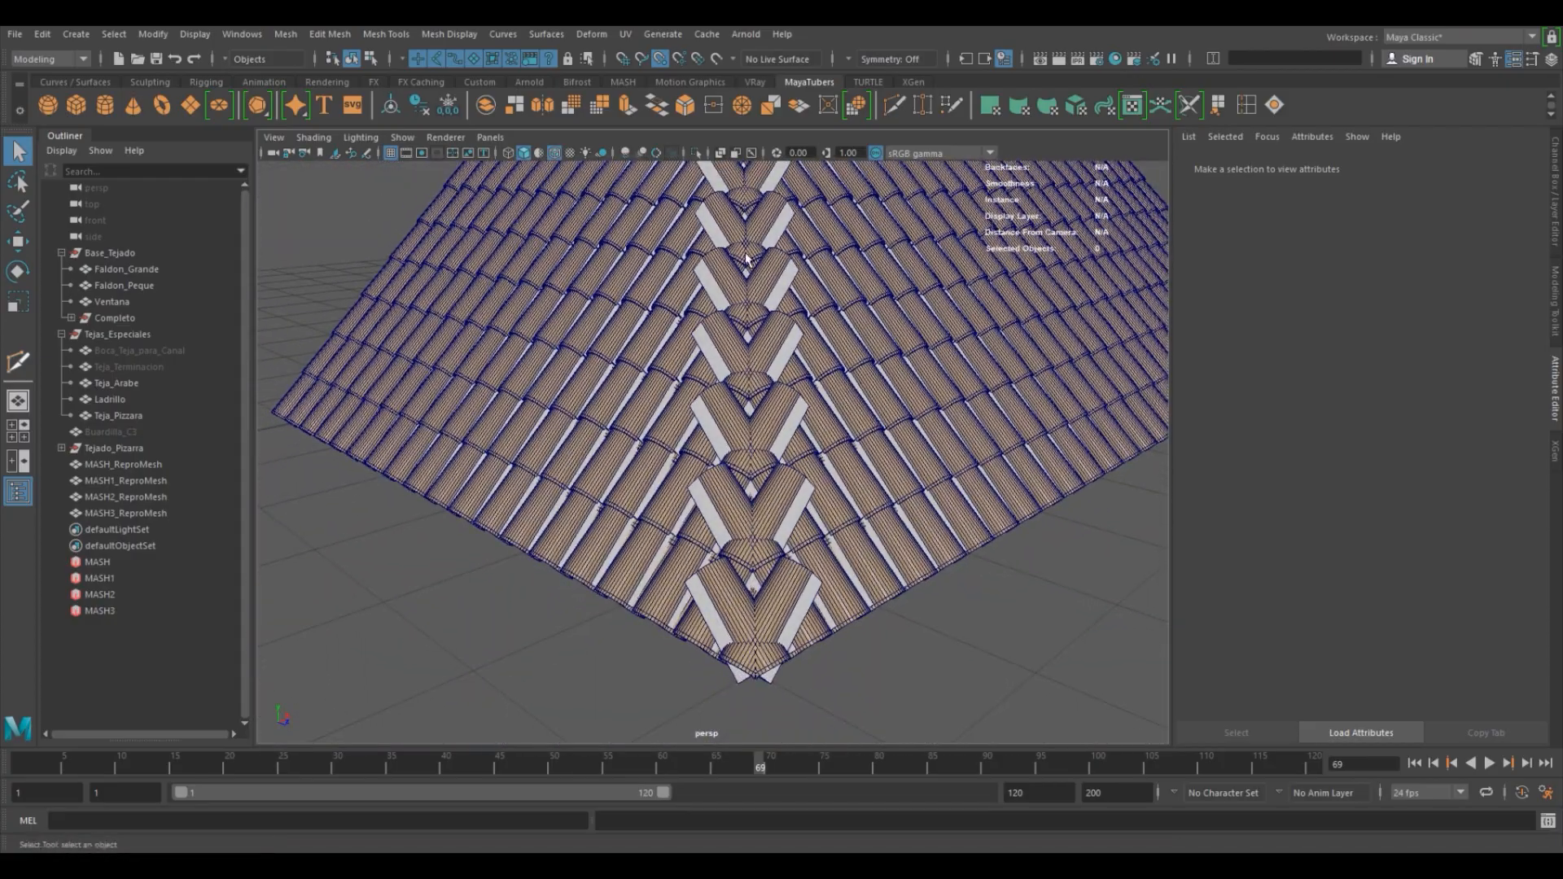
pyautogui.keyDown('alt'); pyautogui.moveTo(839, 567); pyautogui.dragTo(863, 529); pyautogui.keyUp('alt')
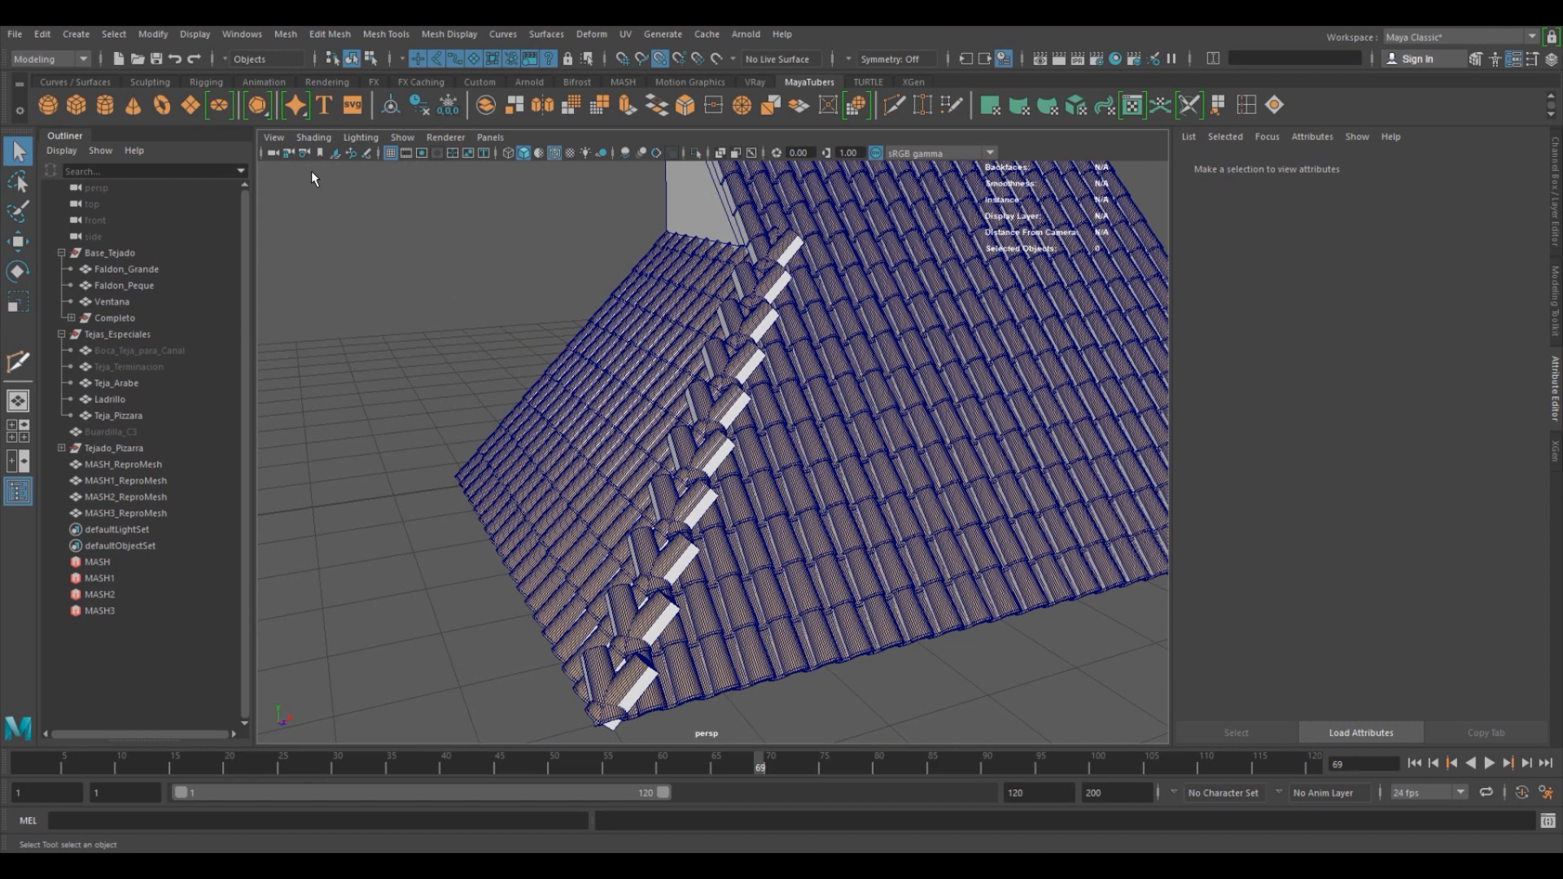
# Create a polygon sphere at the origin and activate the Move tool on it.
pyautogui.click(48, 105)
pyautogui.keyDown('alt'); pyautogui.moveTo(648, 358); pyautogui.dragTo(818, 377); pyautogui.keyUp('alt')
pyautogui.keyDown('alt'); pyautogui.moveTo(819, 376); pyautogui.dragTo(588, 358, button='right'); pyautogui.keyUp('alt')
pyautogui.keyDown('alt'); pyautogui.moveTo(588, 358); pyautogui.dragTo(638, 373, button='middle'); pyautogui.keyUp('alt')
pyautogui.press('w')
pyautogui.click(621, 379)
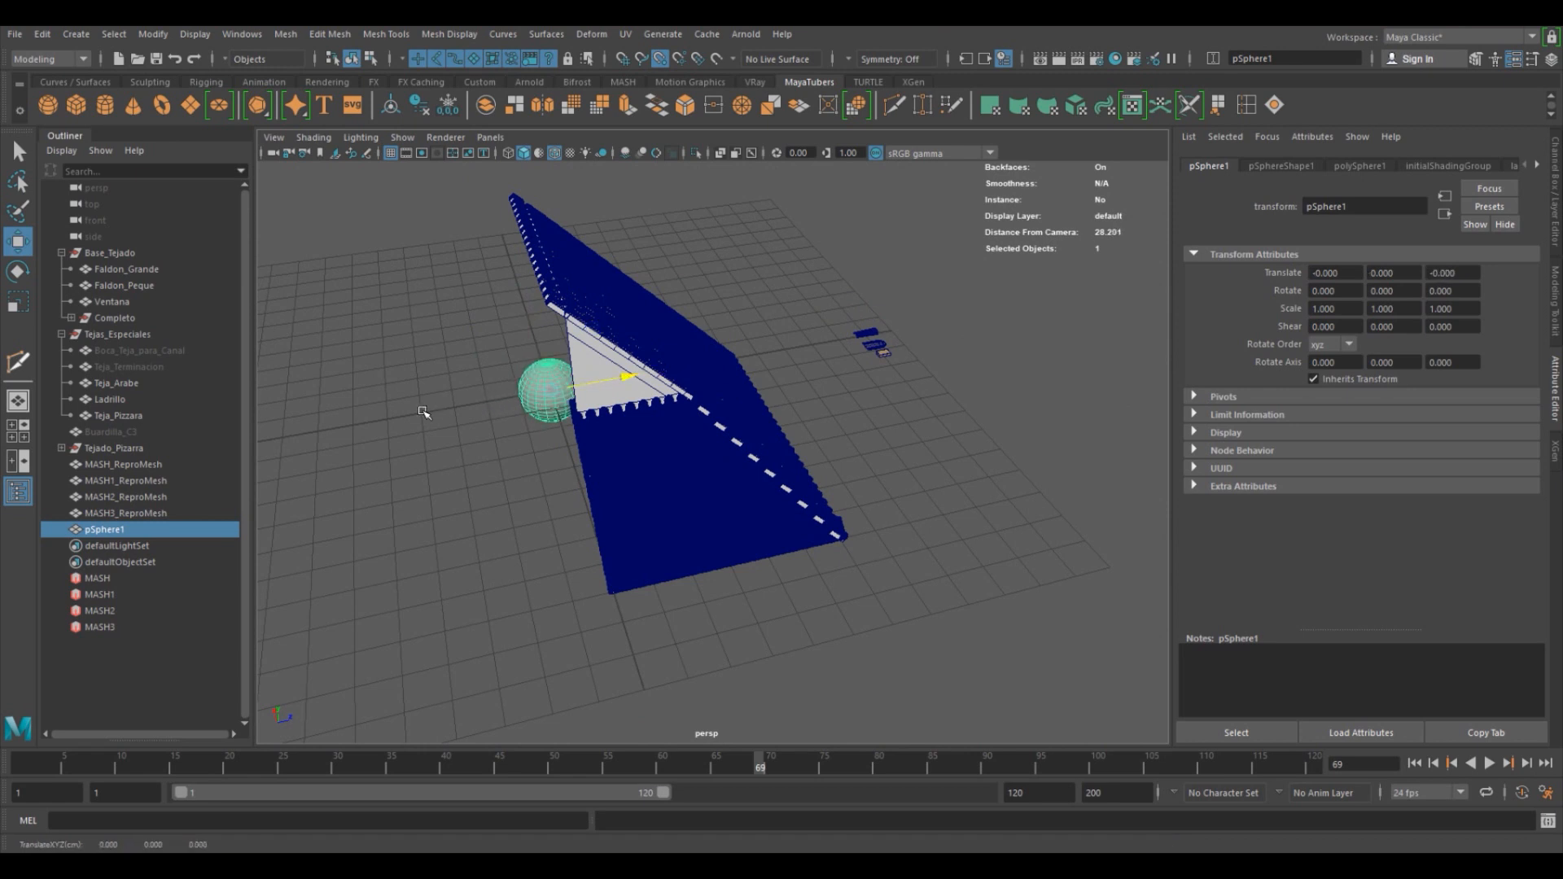
# Turn off point snapping and move the sphere along Z to about -4.87, away from the roof.
pyautogui.click(654, 62)
pyautogui.moveTo(619, 378); pyautogui.dragTo(461, 401)
pyautogui.keyDown('alt'); pyautogui.moveTo(678, 426); pyautogui.dragTo(474, 545); pyautogui.keyUp('alt')
pyautogui.press('space')
pyautogui.press('space')
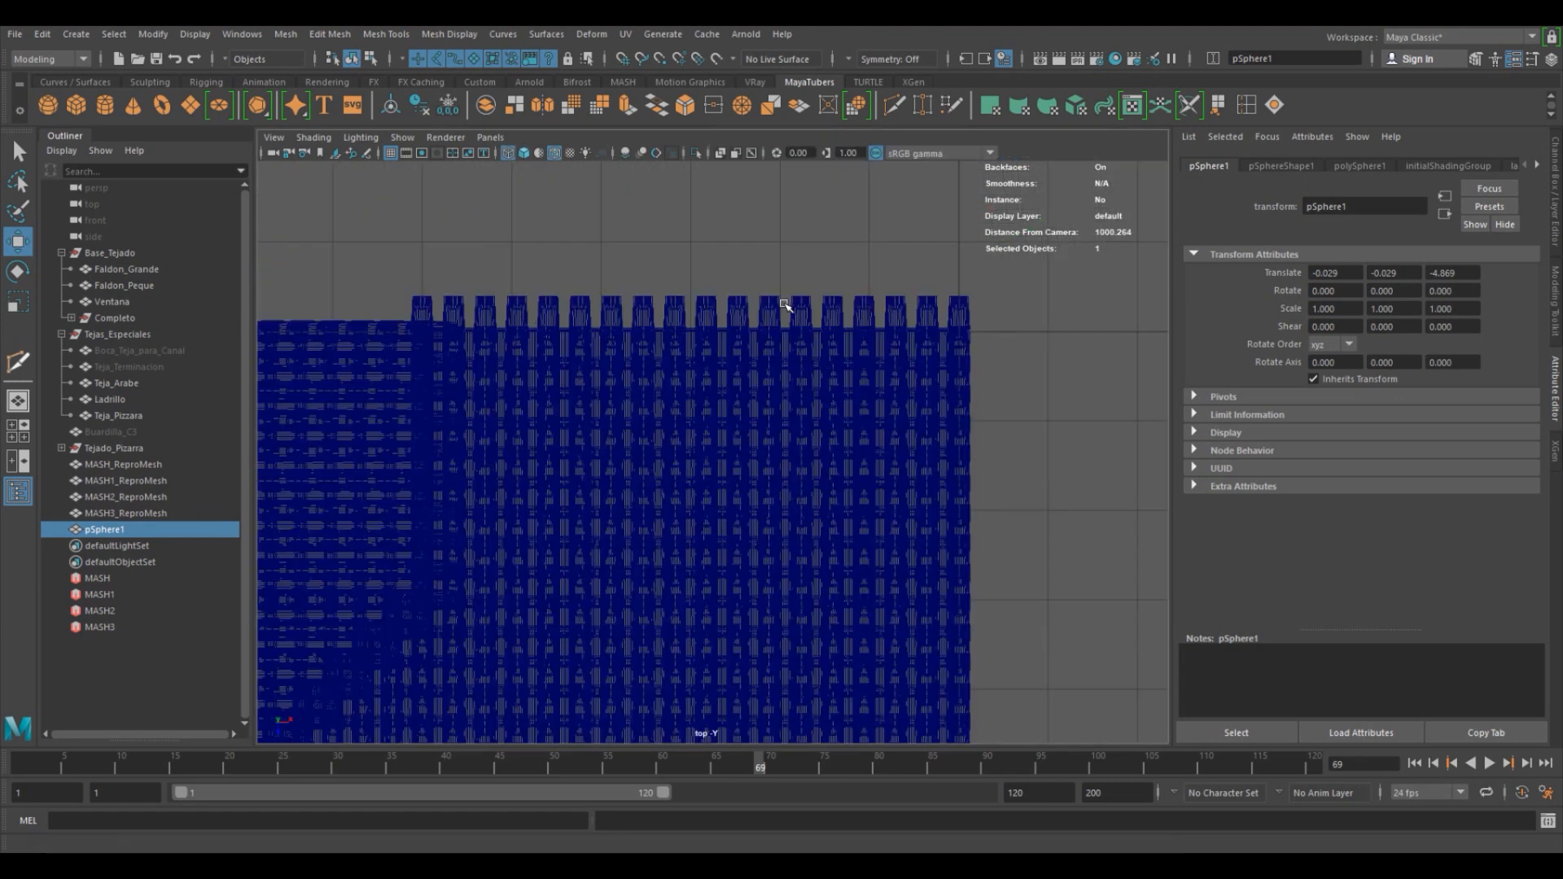
# Activate the Multi-Cut tool on the sphere in the top view and reset its settings to defaults.
pyautogui.scroll(-6, 767, 316)
pyautogui.keyDown('alt'); pyautogui.moveTo(750, 325); pyautogui.dragTo(698, 421, button='middle'); pyautogui.keyUp('alt')
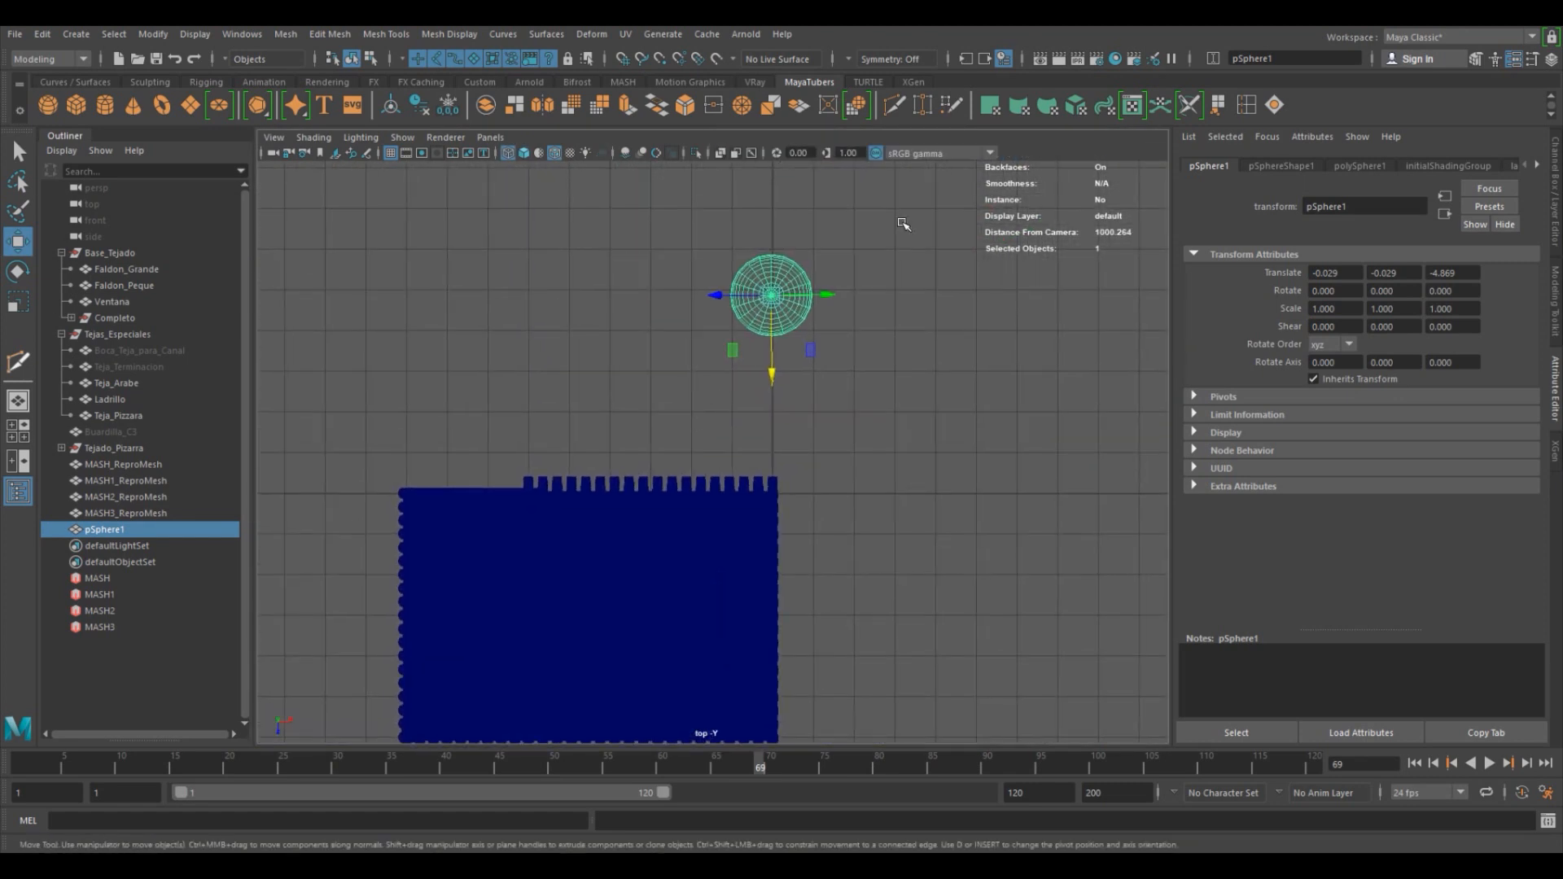
pyautogui.doubleClick(896, 106)
pyautogui.click(1364, 192)
pyautogui.moveTo(1252, 171)
pyautogui.mouseDown()
pyautogui.moveTo(1339, 170)
pyautogui.moveTo(1252, 193)
pyautogui.mouseUp()
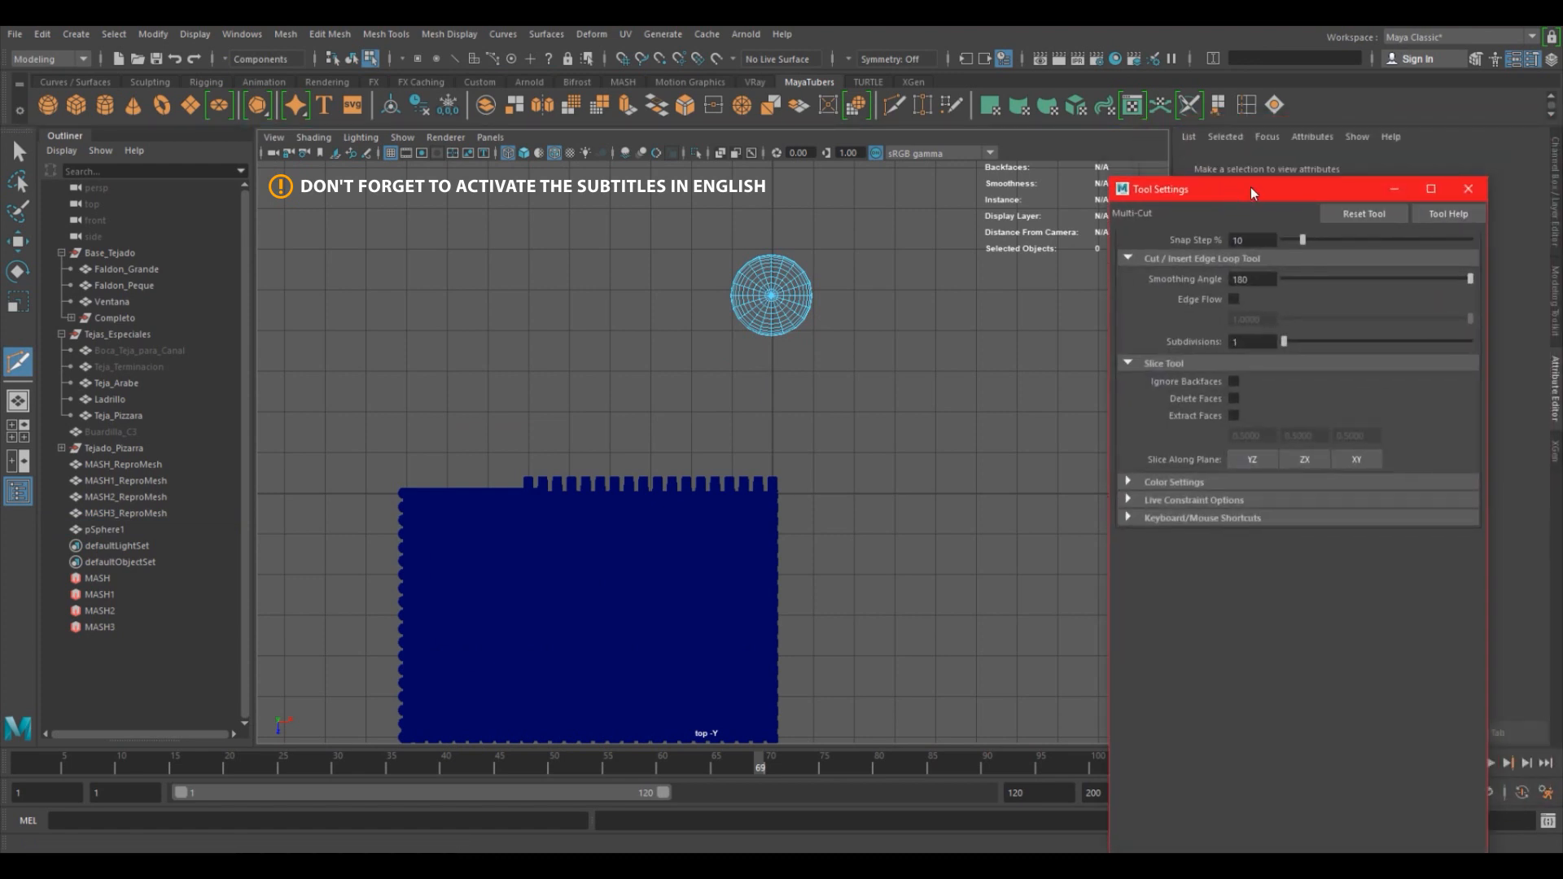
pyautogui.click(1466, 192)
# Try slicing the sphere along a slanted line with Multi-Cut, and undo the cut.
pyautogui.keyDown('alt'); pyautogui.moveTo(739, 265); pyautogui.dragTo(883, 296, button='right'); pyautogui.keyUp('alt')
pyautogui.keyDown('alt'); pyautogui.moveTo(838, 276); pyautogui.dragTo(830, 435, button='middle'); pyautogui.keyUp('alt')
pyautogui.keyDown('alt'); pyautogui.moveTo(729, 429); pyautogui.dragTo(924, 489, button='right'); pyautogui.keyUp('alt')
pyautogui.keyDown('alt'); pyautogui.moveTo(924, 489); pyautogui.dragTo(804, 539, button='middle'); pyautogui.keyUp('alt')
pyautogui.moveTo(578, 358); pyautogui.dragTo(910, 424)
pyautogui.moveTo(537, 523); pyautogui.dragTo(647, 454)
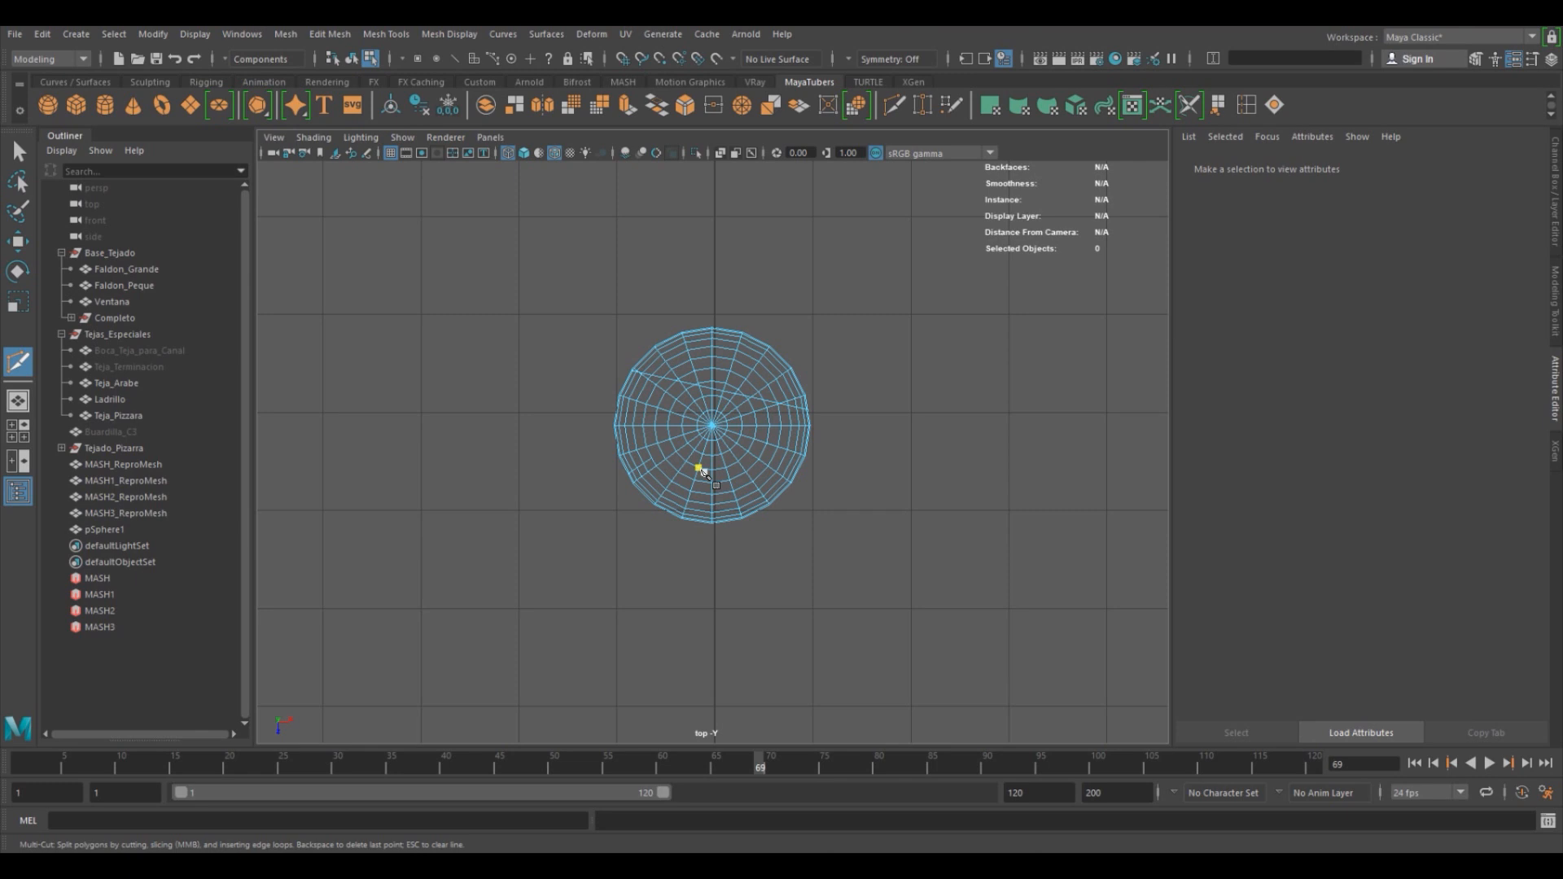
pyautogui.press('q')
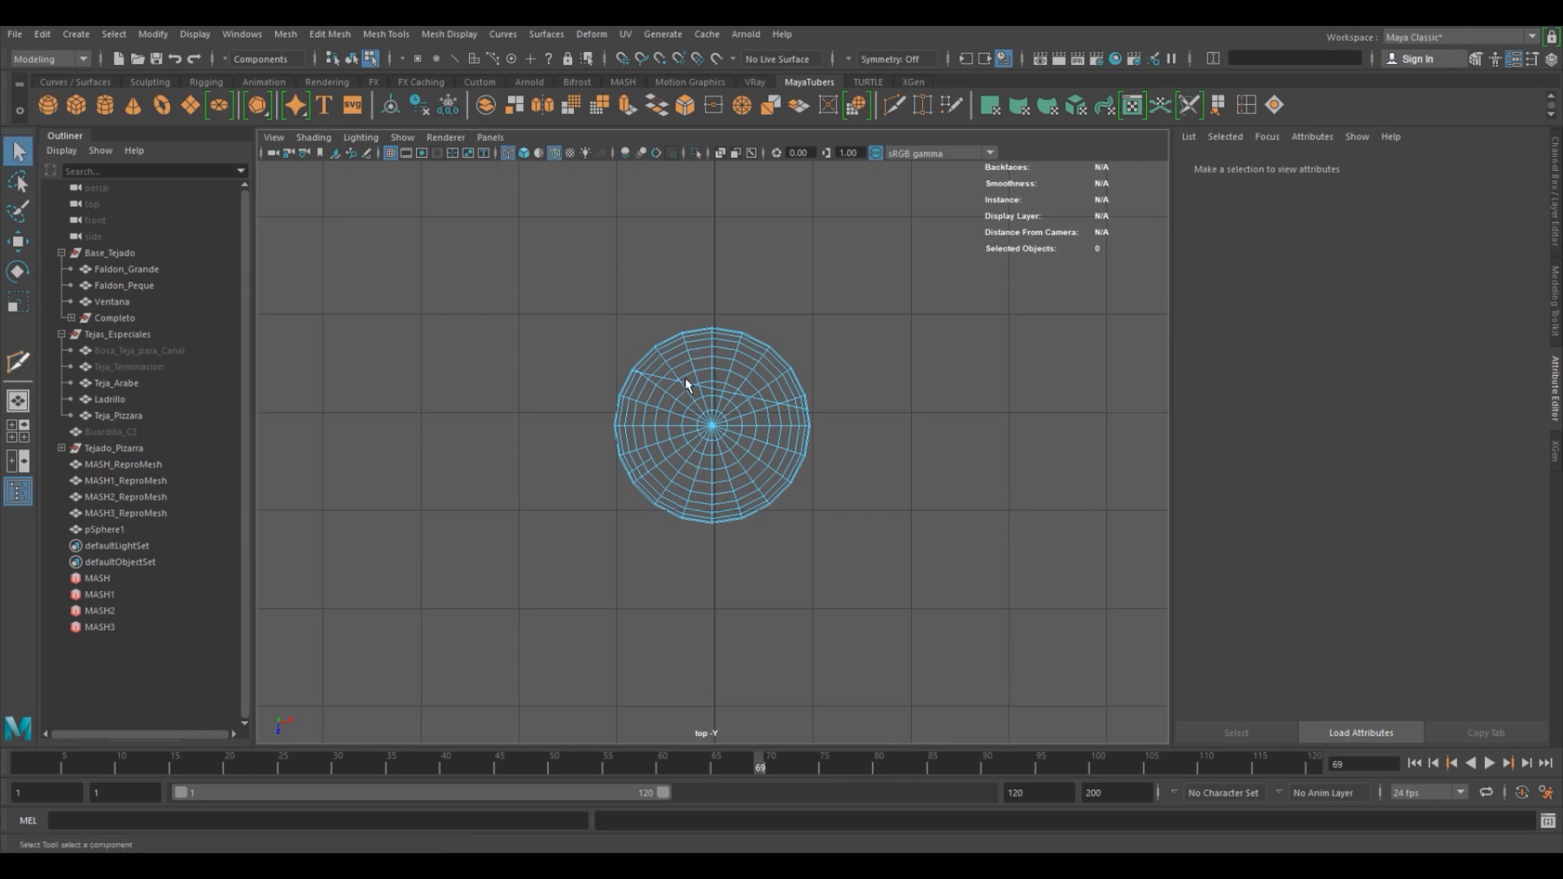
pyautogui.scroll(-3, 832, 423)
pyautogui.hotkey('ctrl', 'z')
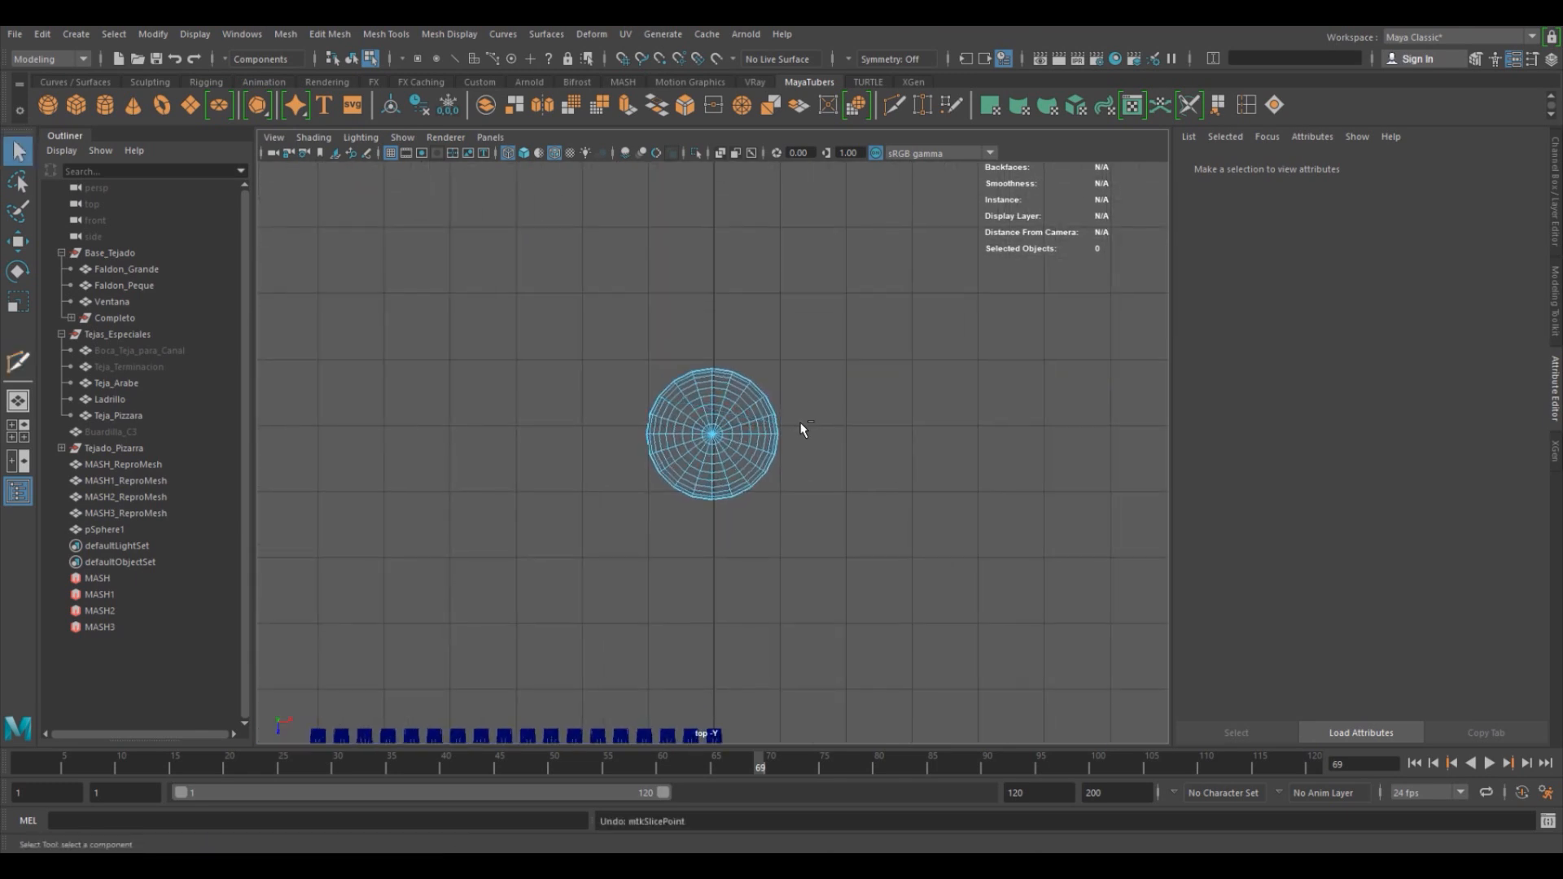
# Enable Delete Faces for the Multi-Cut slice, try a horizontal cut across the sphere's upper part, and undo the cut.
pyautogui.doubleClick(18, 364)
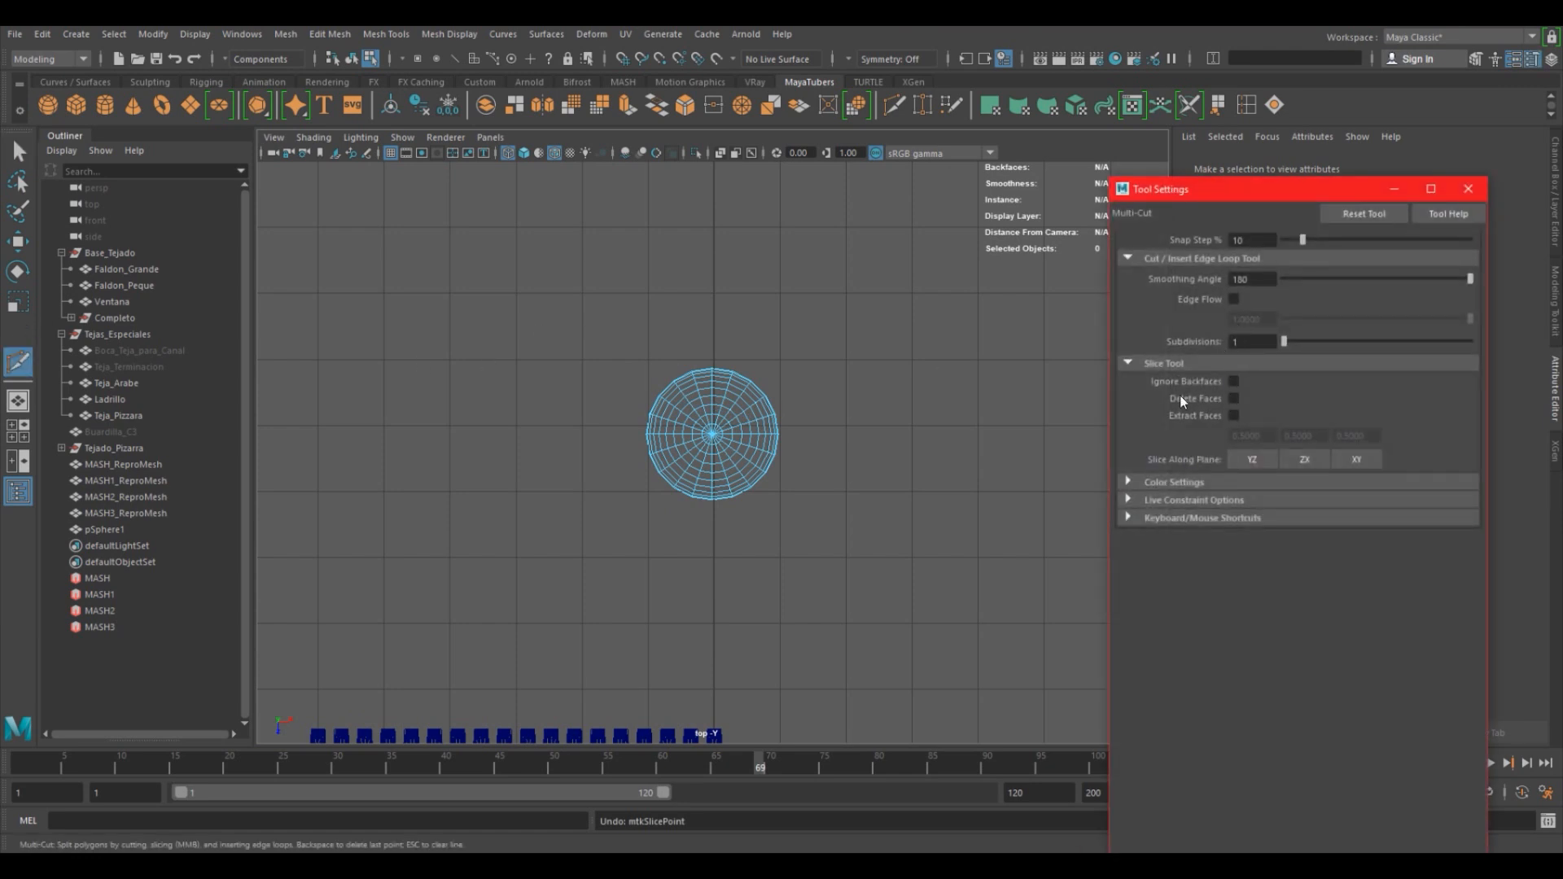
pyautogui.click(1234, 398)
pyautogui.moveTo(559, 410); pyautogui.dragTo(873, 416)
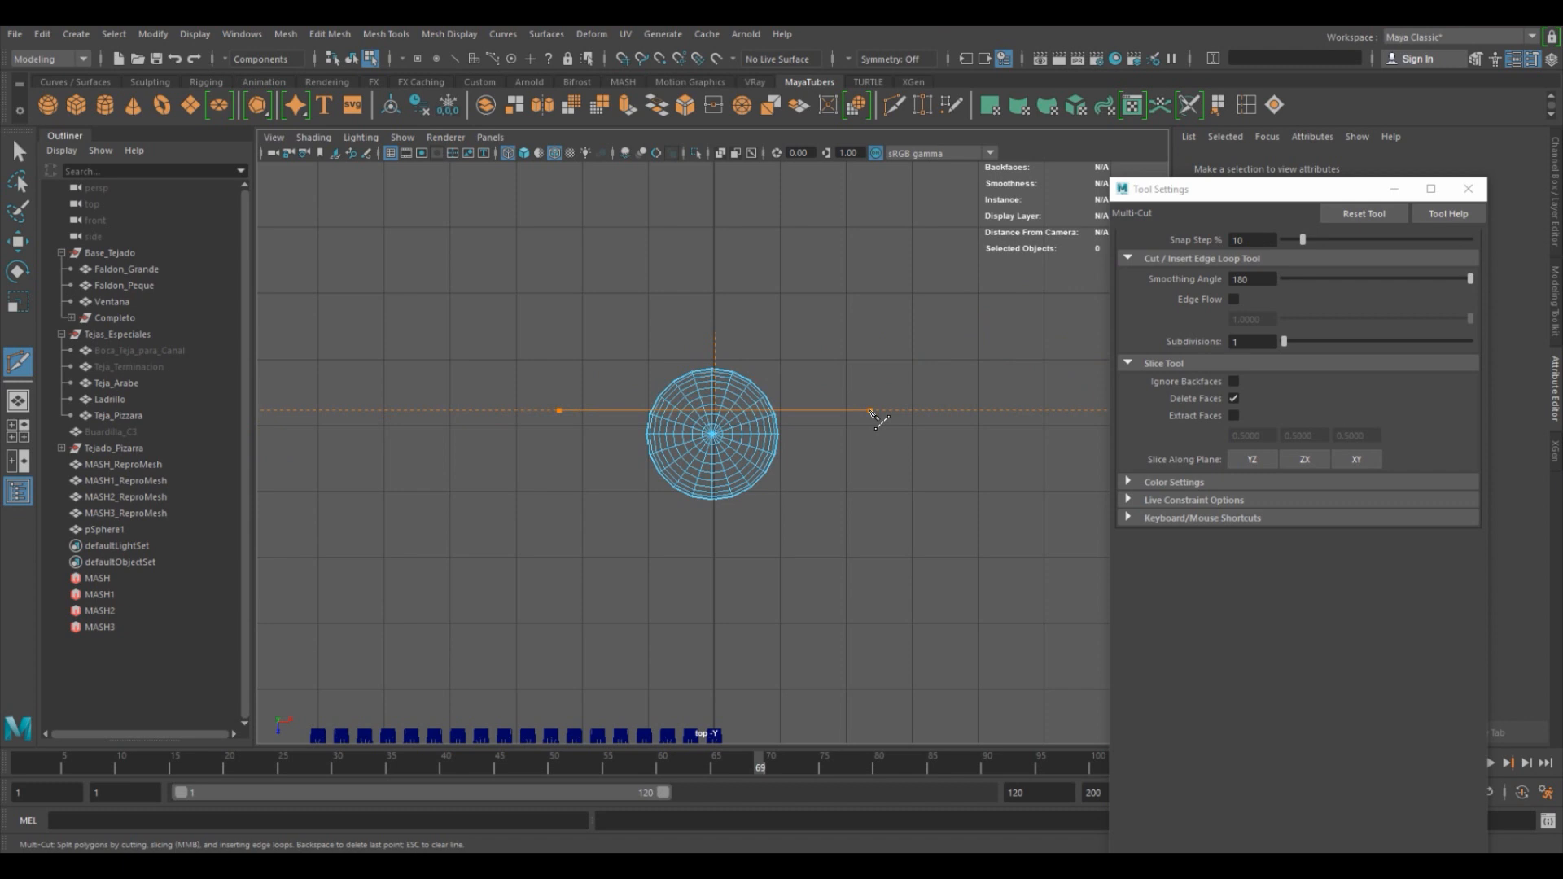
pyautogui.moveTo(870, 411); pyautogui.dragTo(869, 412)
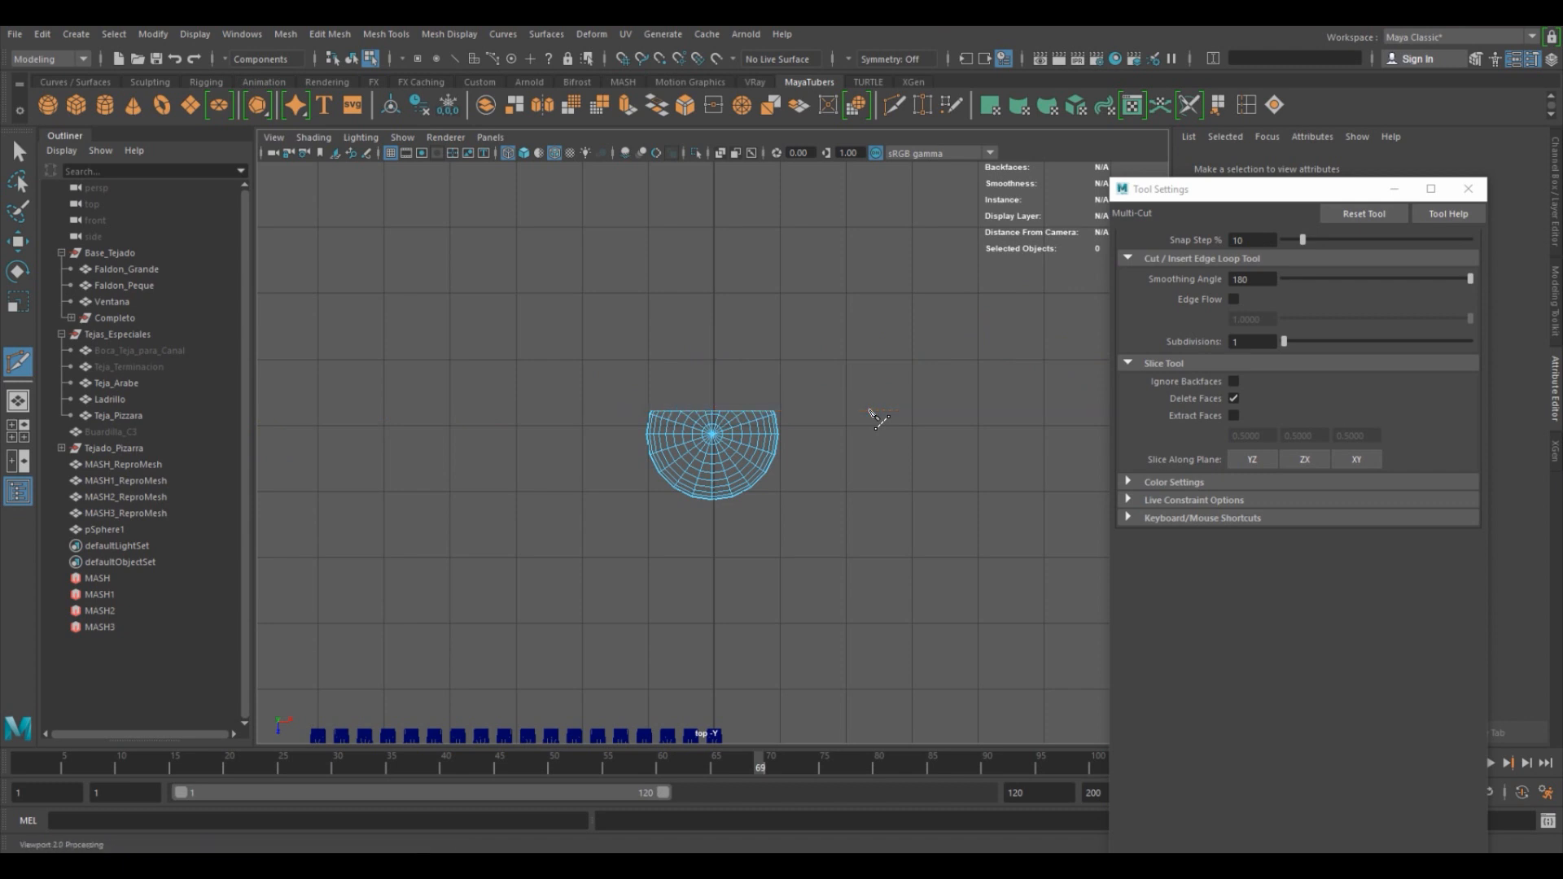
pyautogui.hotkey('ctrl', 'z')
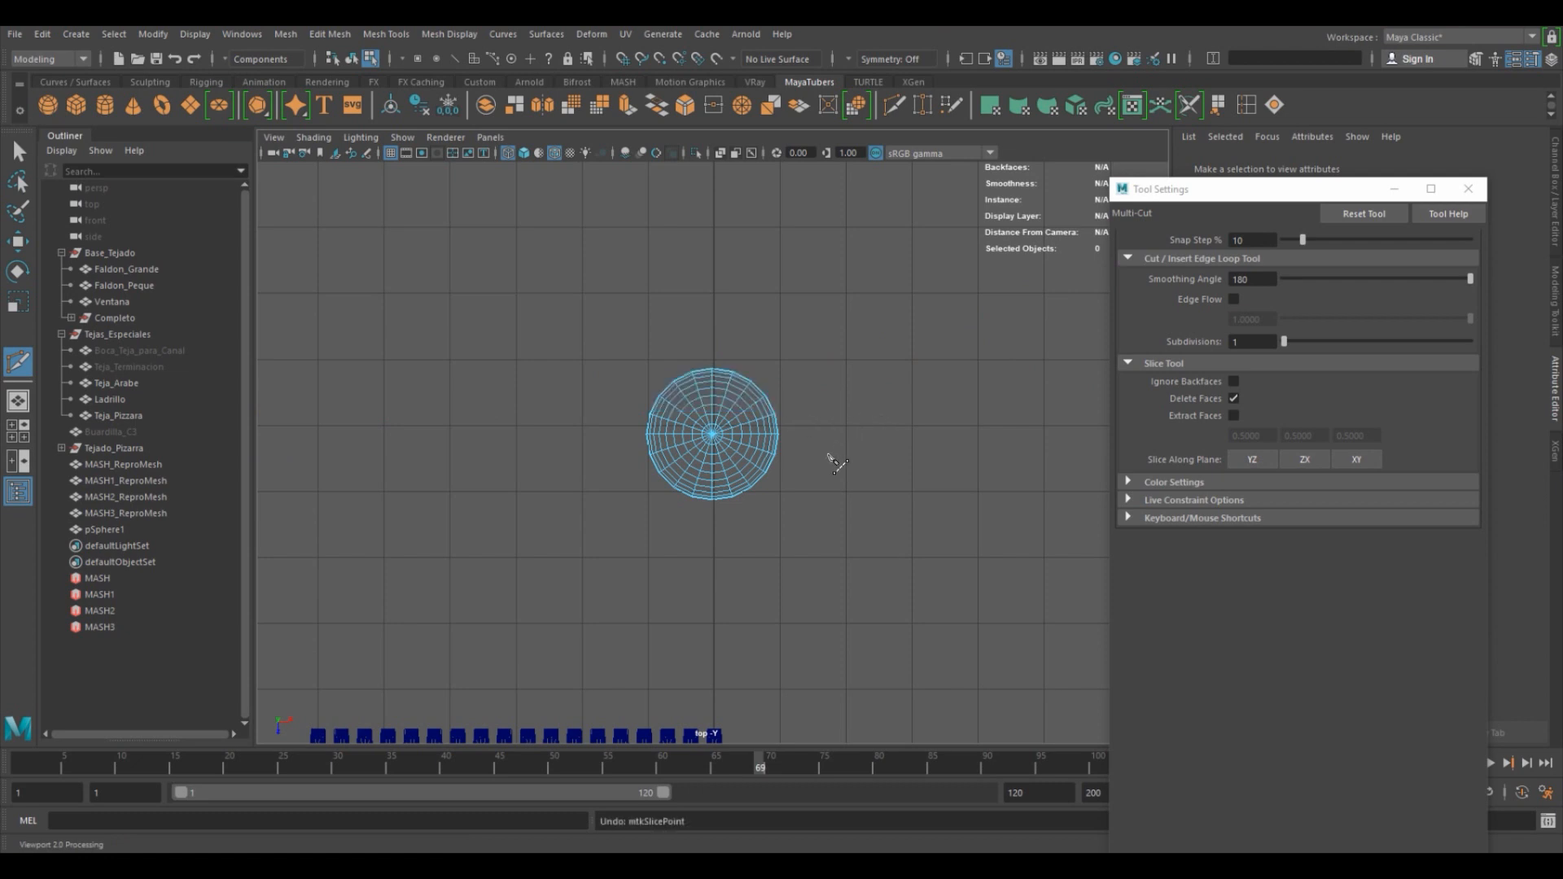
# Try Delete Faces slices across the sphere in opposite directions to remove either side, and undo both cuts.
pyautogui.moveTo(895, 421); pyautogui.dragTo(551, 446)
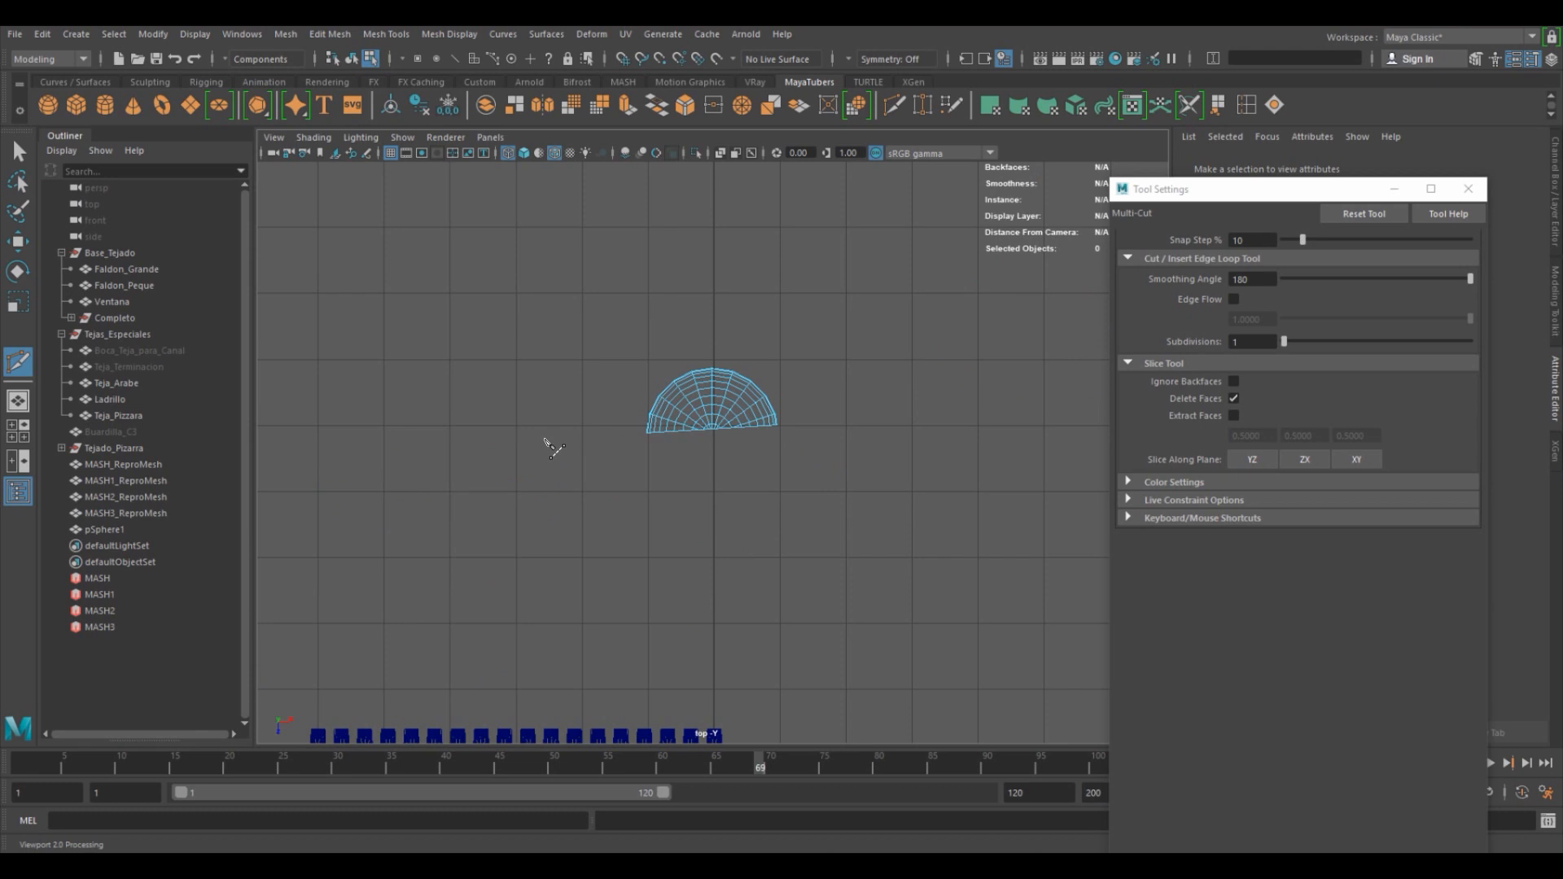
pyautogui.hotkey('ctrl', 'z')
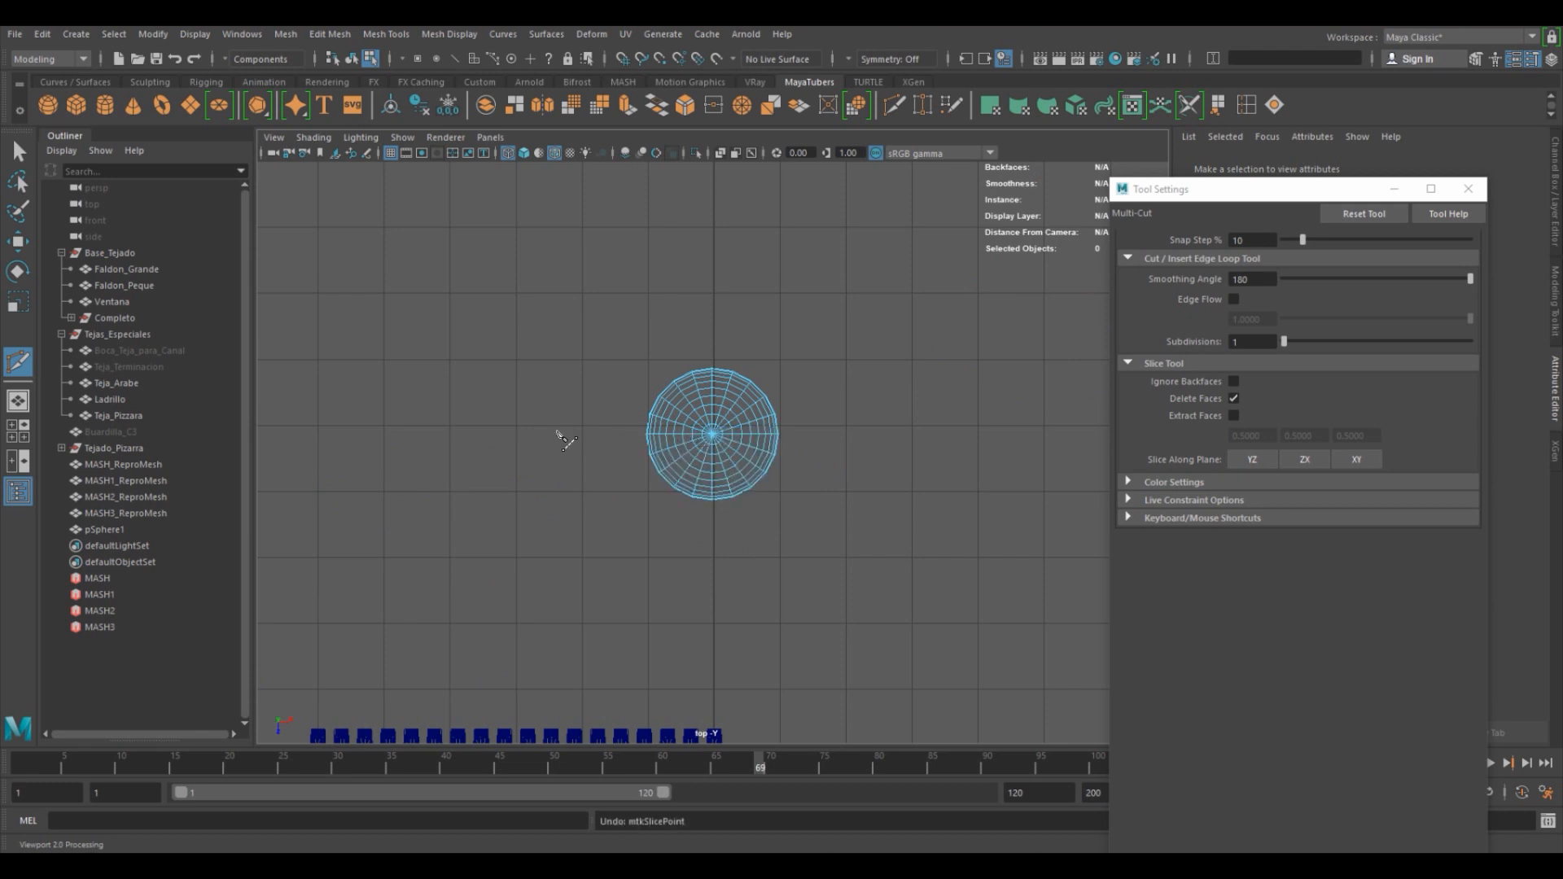
pyautogui.moveTo(574, 411); pyautogui.dragTo(905, 413)
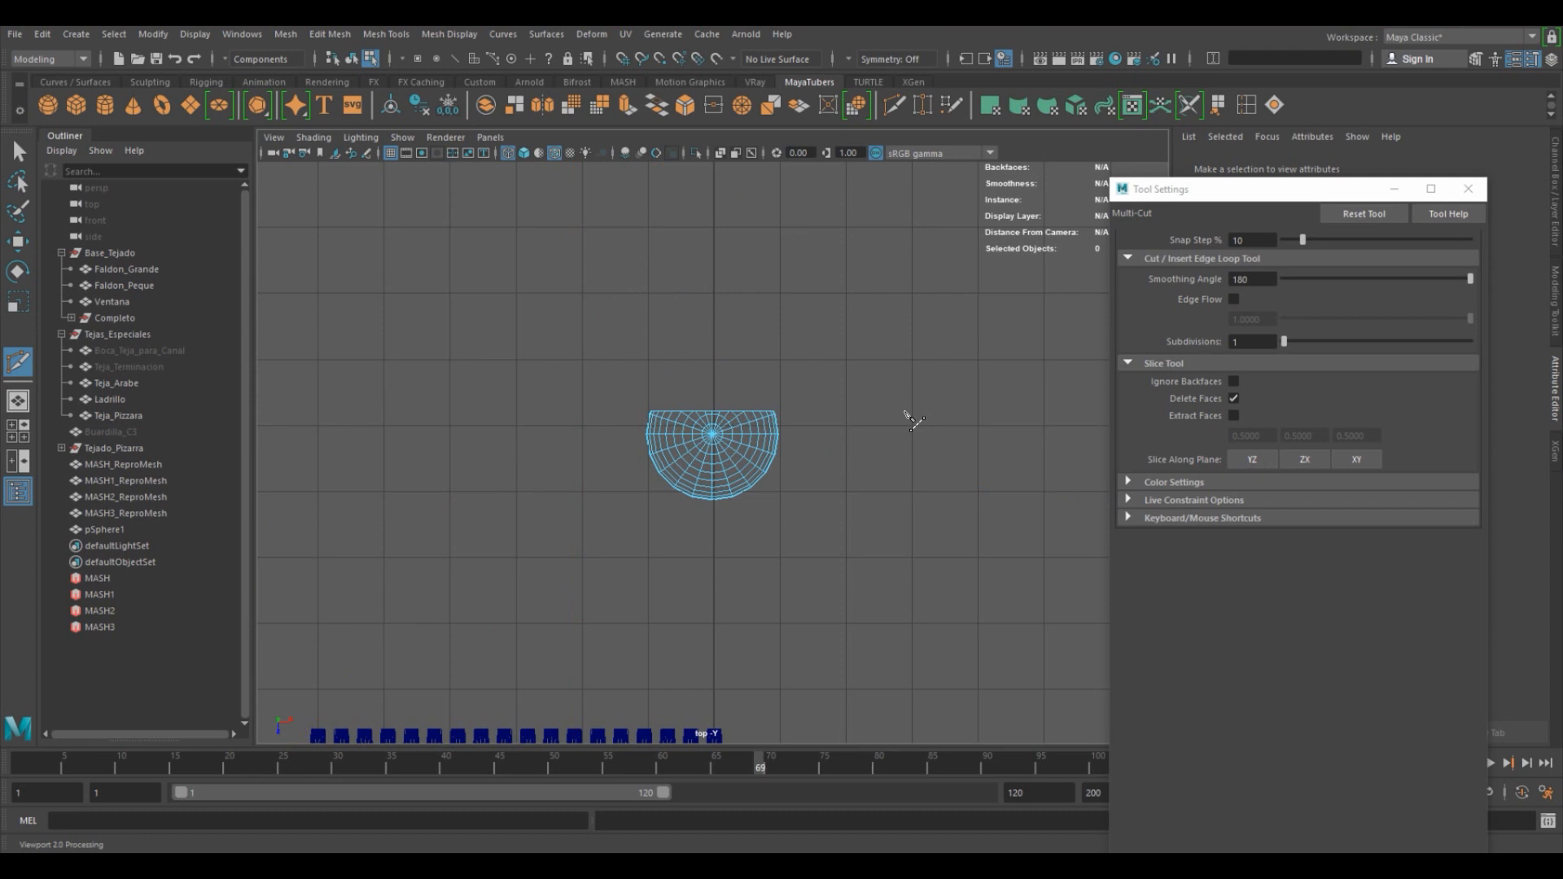
pyautogui.hotkey('ctrl', 'z')
# Set the Multi-Cut Snap Step to 45 %, try angle-constrained slices near the sphere, and undo the cut.
pyautogui.click(1263, 239)
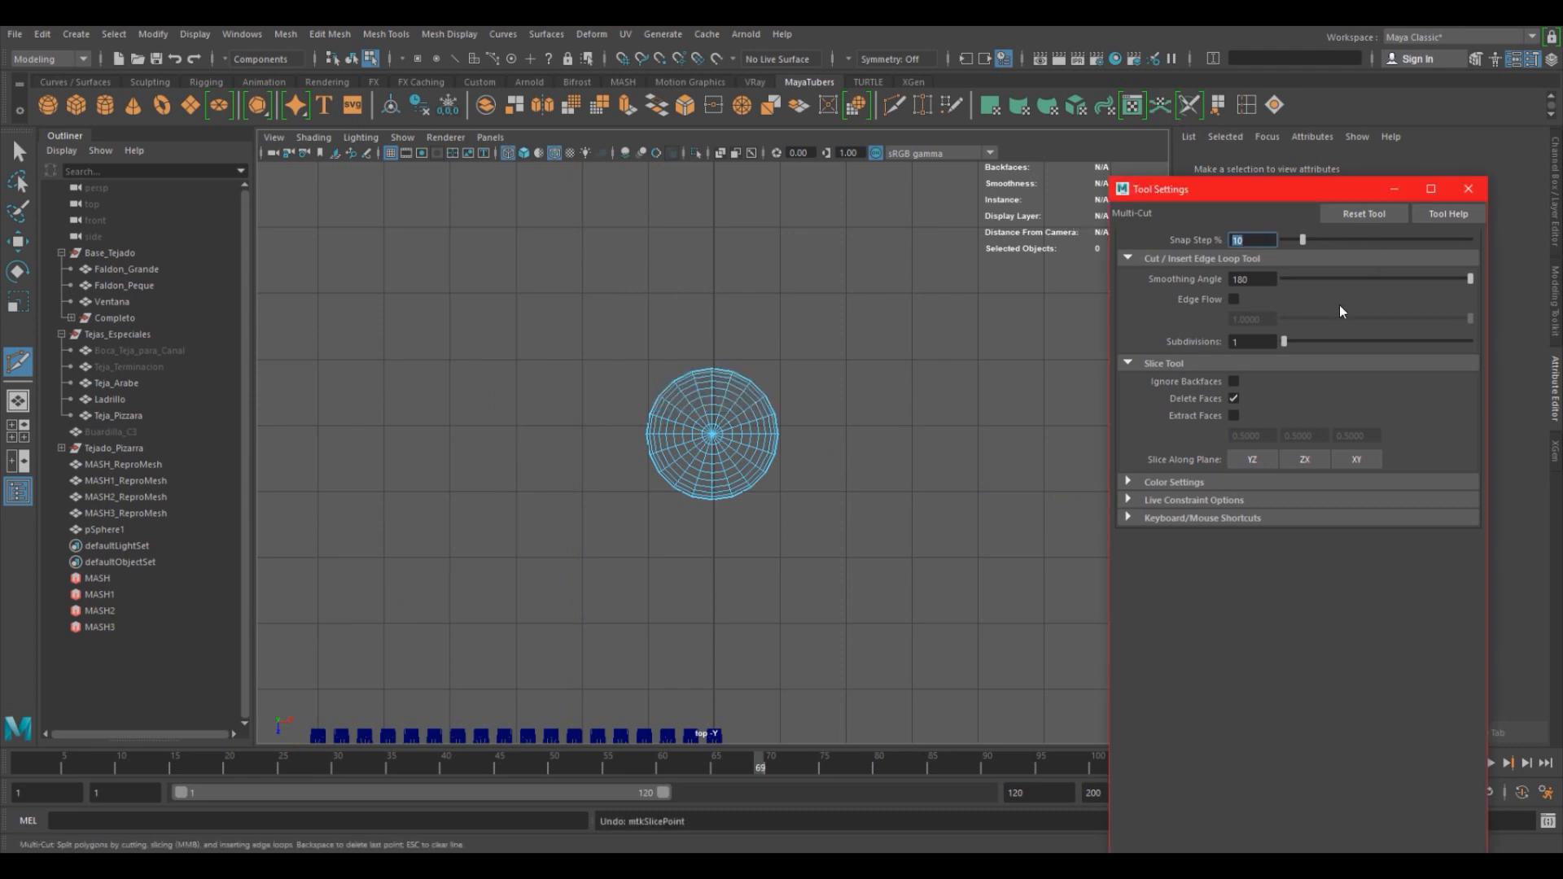
pyautogui.write('45')
pyautogui.press('Return')
pyautogui.keyDown('shift'); pyautogui.moveTo(589, 425); pyautogui.dragTo(765, 440); pyautogui.keyUp('shift')
pyautogui.keyDown('shift'); pyautogui.moveTo(902, 331); pyautogui.dragTo(979, 485); pyautogui.keyUp('shift')
pyautogui.hotkey('ctrl', 'z')
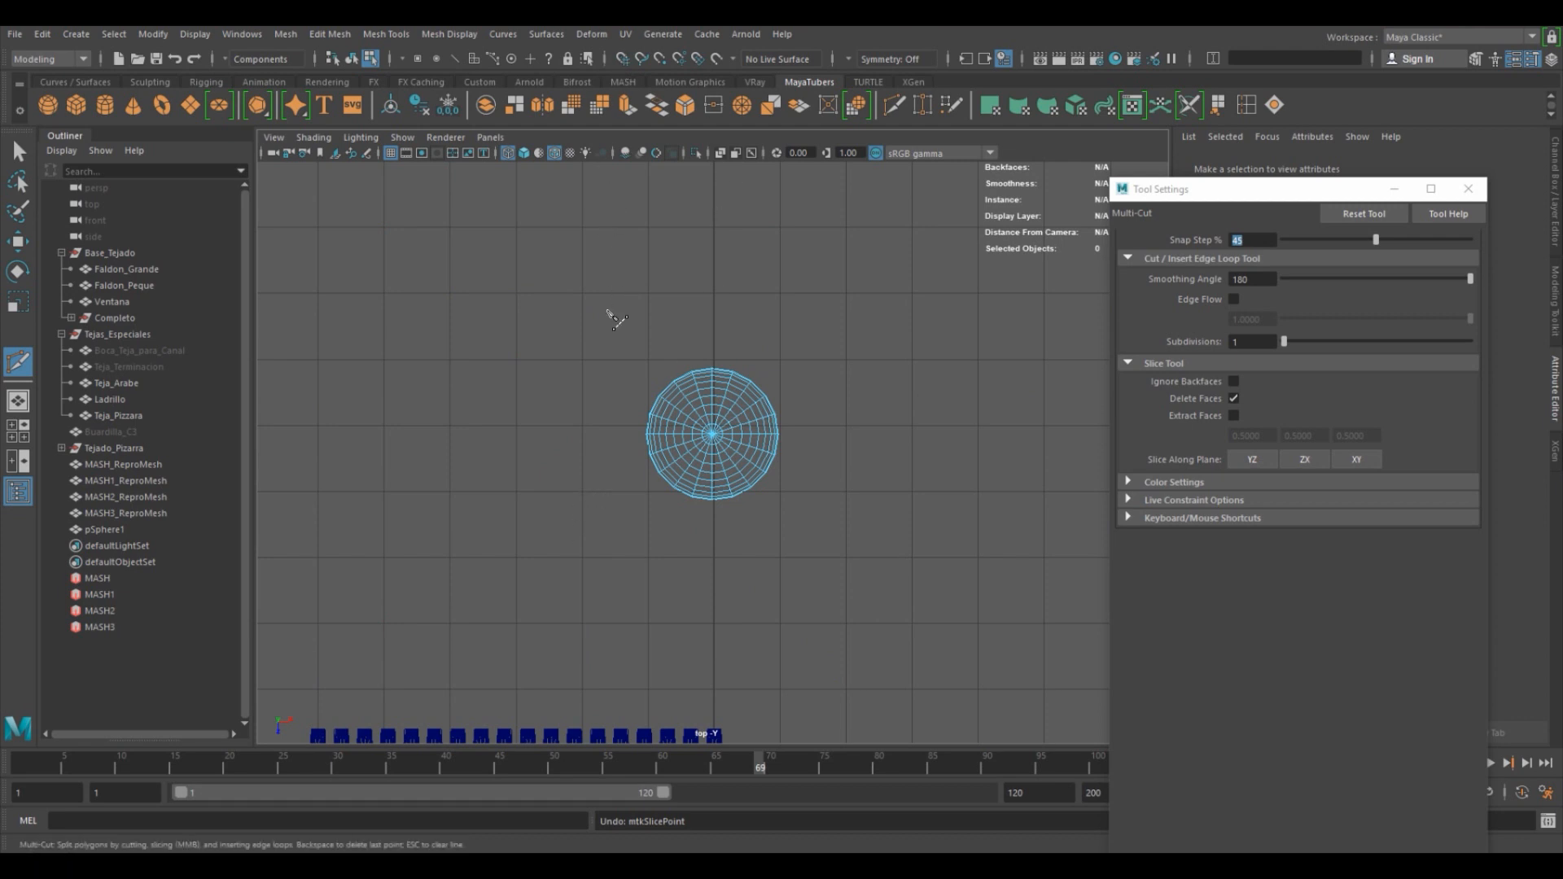
# Slice the sphere diagonally through its center with grid snapping, and delete the test sphere in object mode.
pyautogui.press('x')
pyautogui.moveTo(582, 558); pyautogui.dragTo(888, 254)
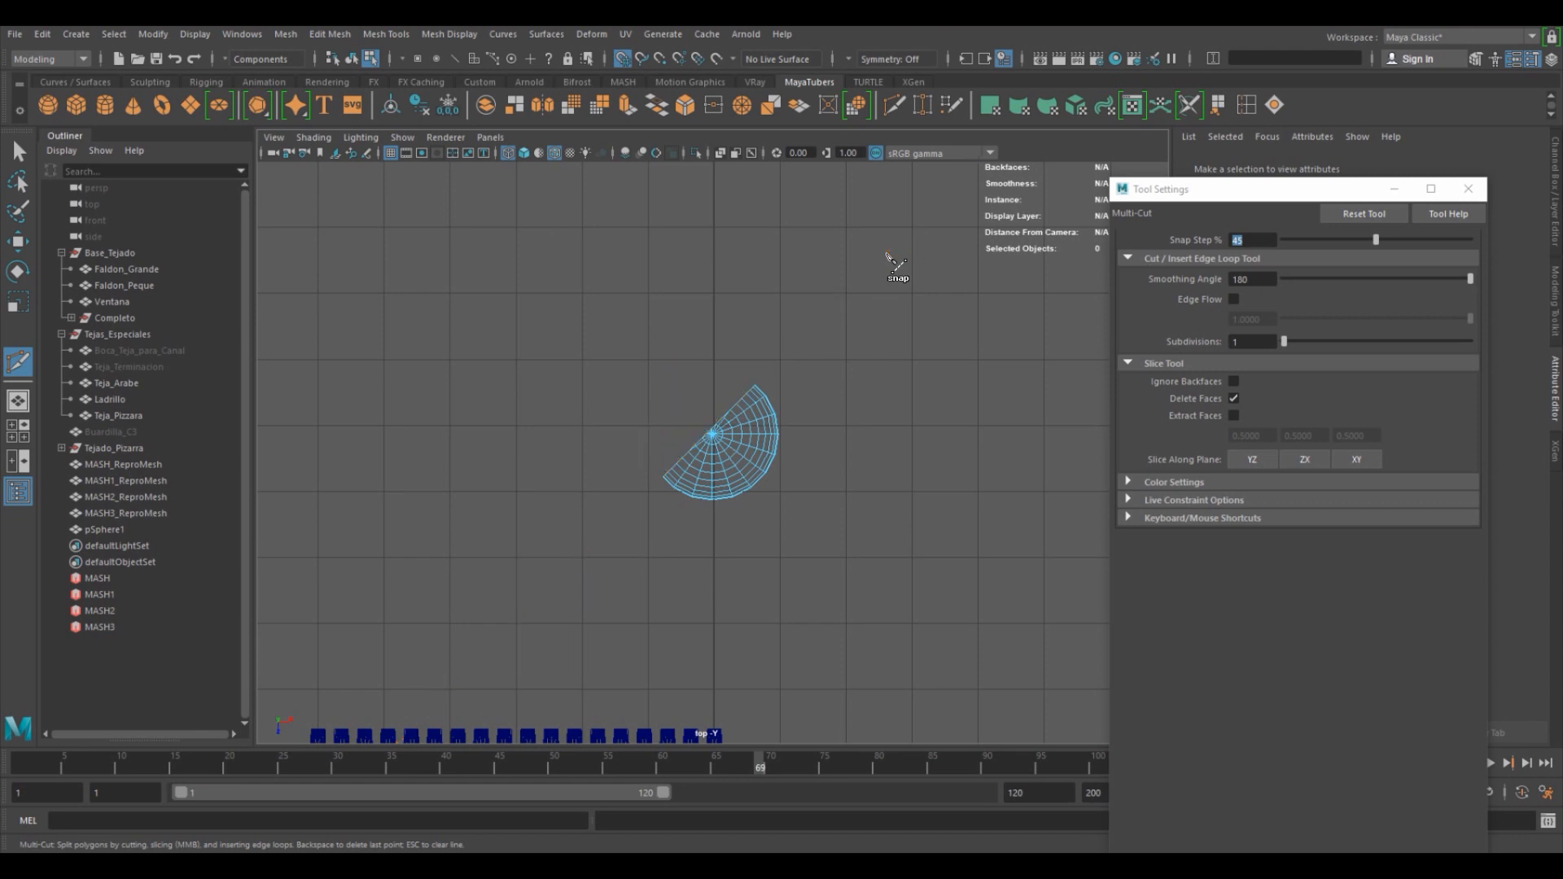
pyautogui.click(351, 58)
pyautogui.press('q')
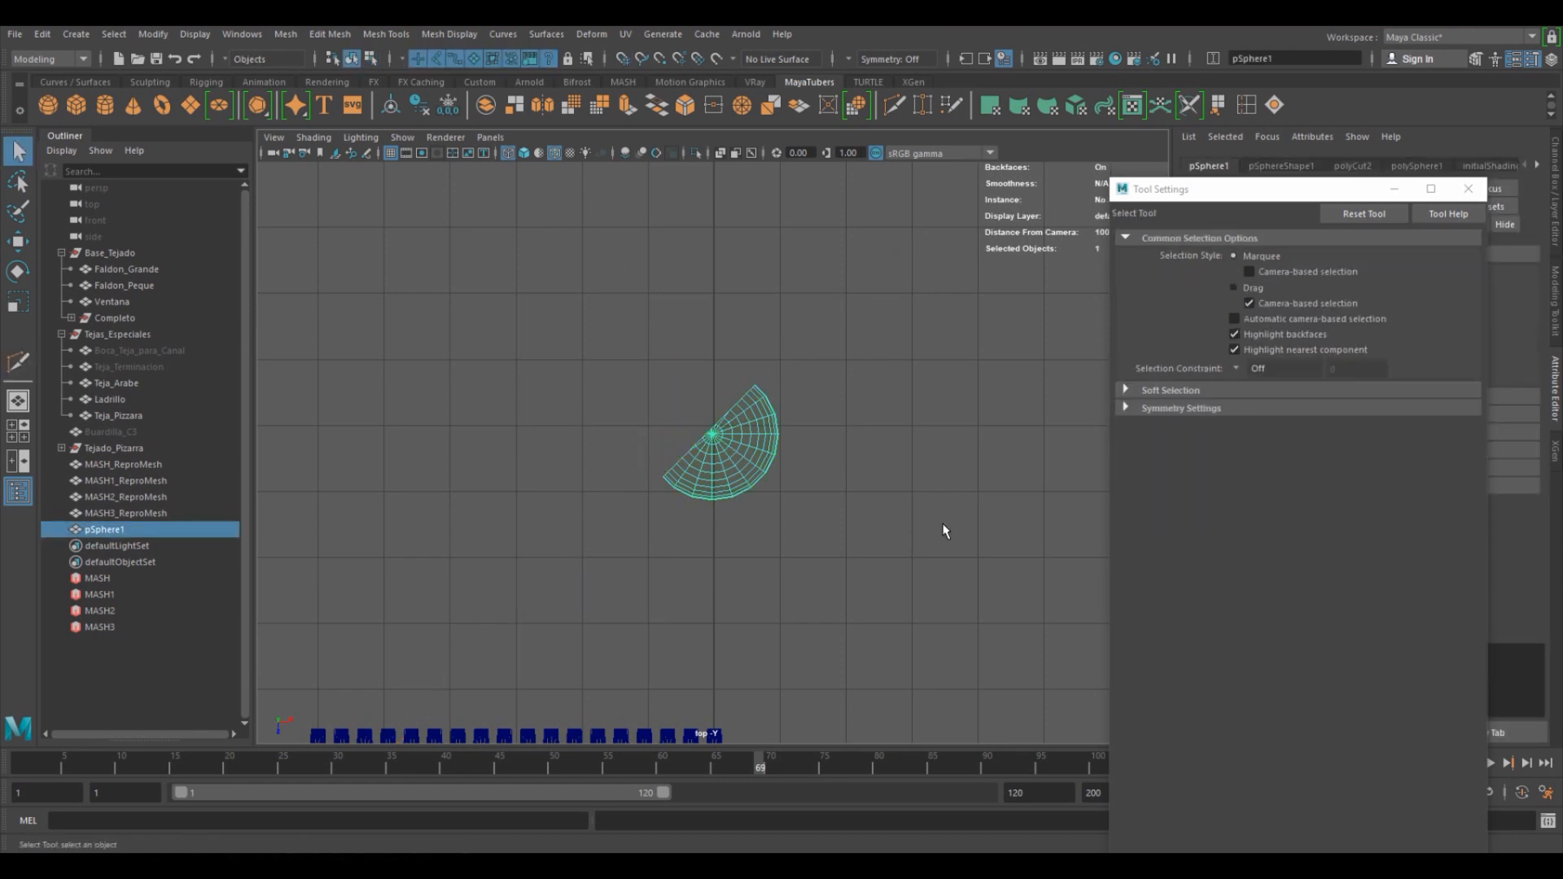
pyautogui.press('Delete')
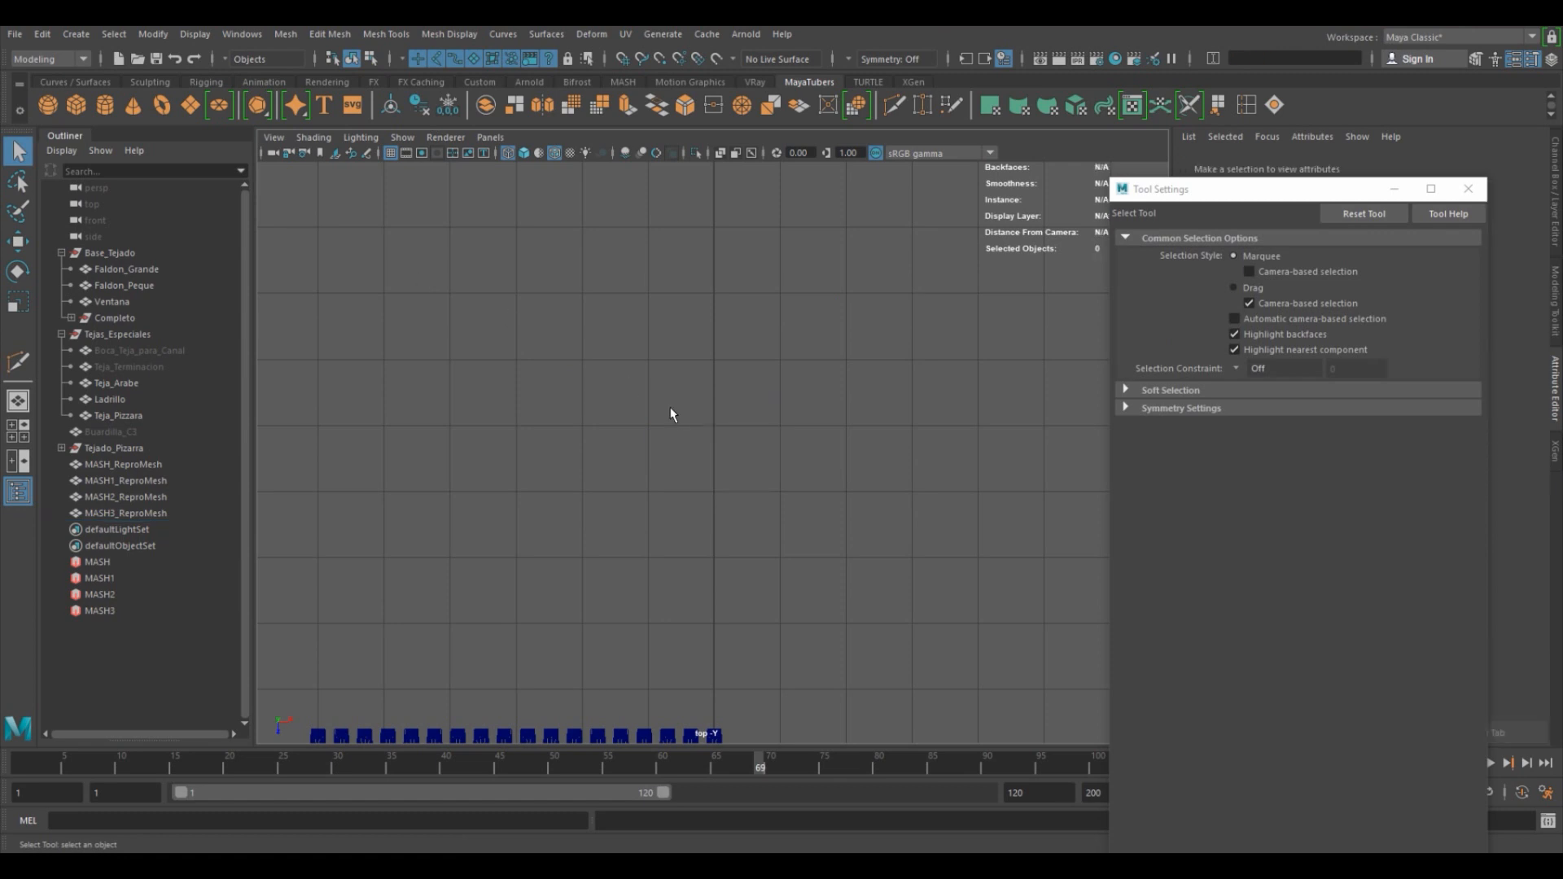
# Close the tool settings and select the large slope's cover tile mesh, MASH_ReproMesh, in the shaded perspective view.
pyautogui.press('space')
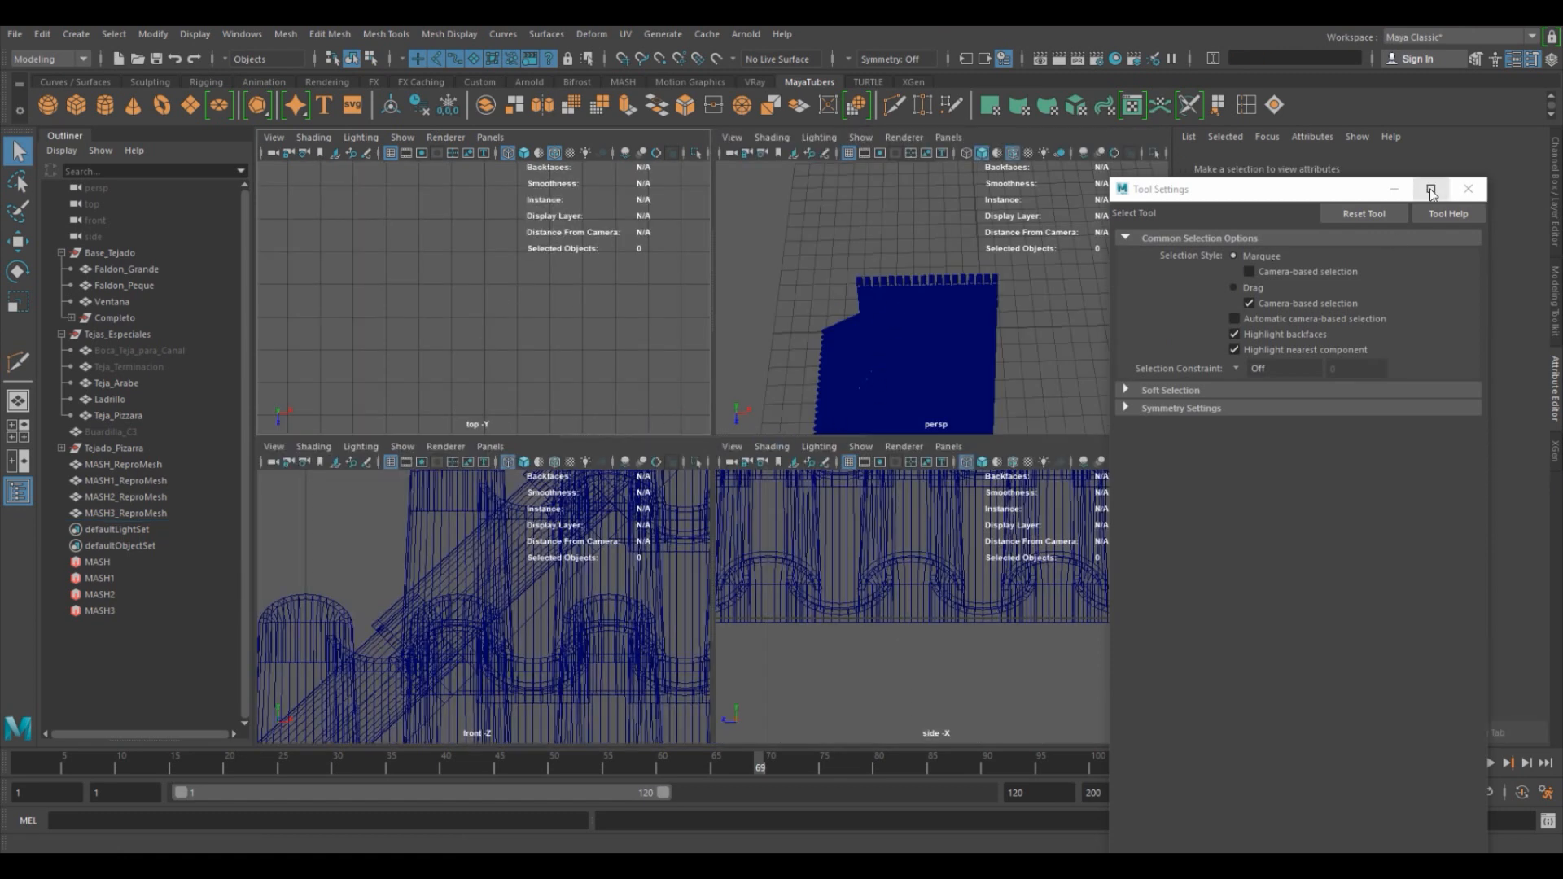
pyautogui.click(1473, 189)
pyautogui.press('space')
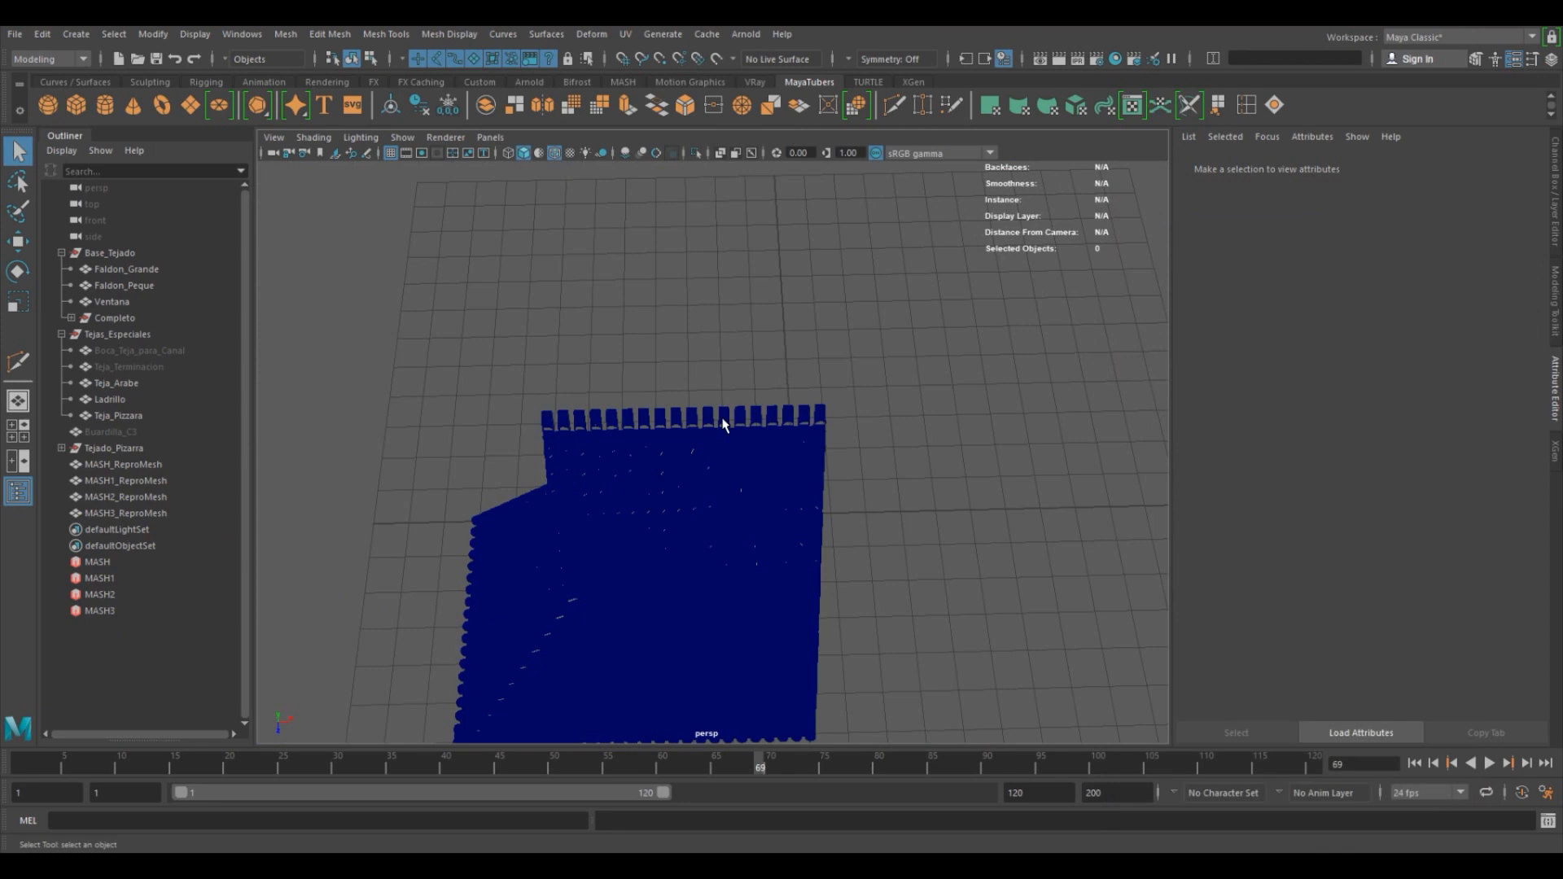
pyautogui.keyDown('alt'); pyautogui.moveTo(656, 530); pyautogui.dragTo(700, 448); pyautogui.keyUp('alt')
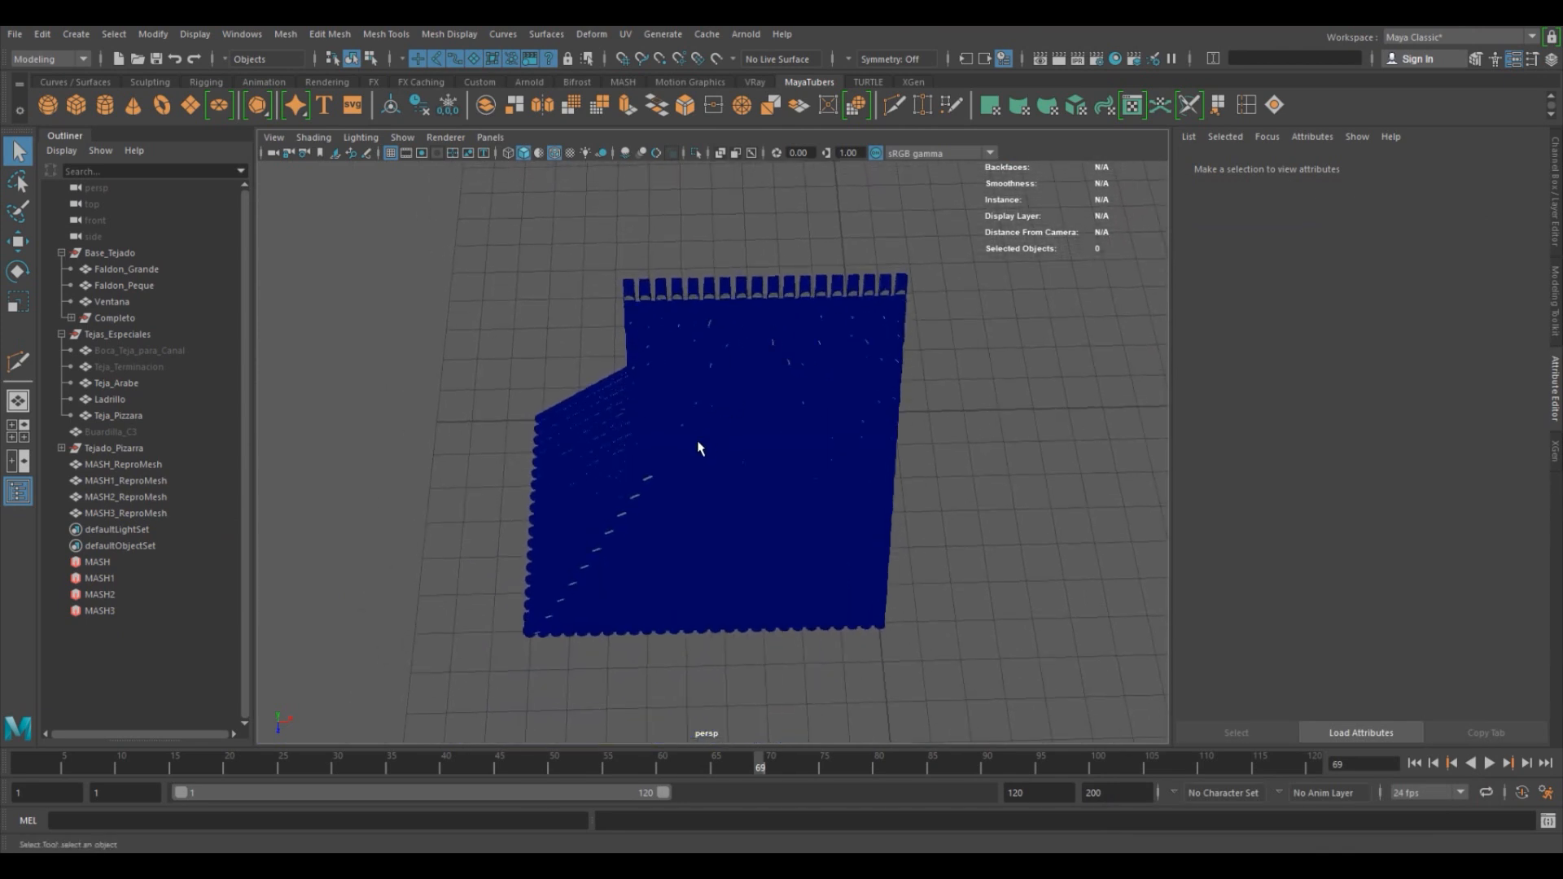
pyautogui.press('5')
pyautogui.keyDown('alt'); pyautogui.moveTo(664, 342); pyautogui.dragTo(647, 426); pyautogui.keyUp('alt')
pyautogui.moveTo(646, 425)
pyautogui.keyDown('alt'); pyautogui.mouseDown(button='right')
pyautogui.moveTo(1012, 464)
pyautogui.moveTo(743, 478)
pyautogui.moveTo(770, 471)
pyautogui.mouseUp(button='right'); pyautogui.keyUp('alt')
pyautogui.keyDown('alt'); pyautogui.moveTo(771, 471); pyautogui.dragTo(736, 375); pyautogui.keyUp('alt')
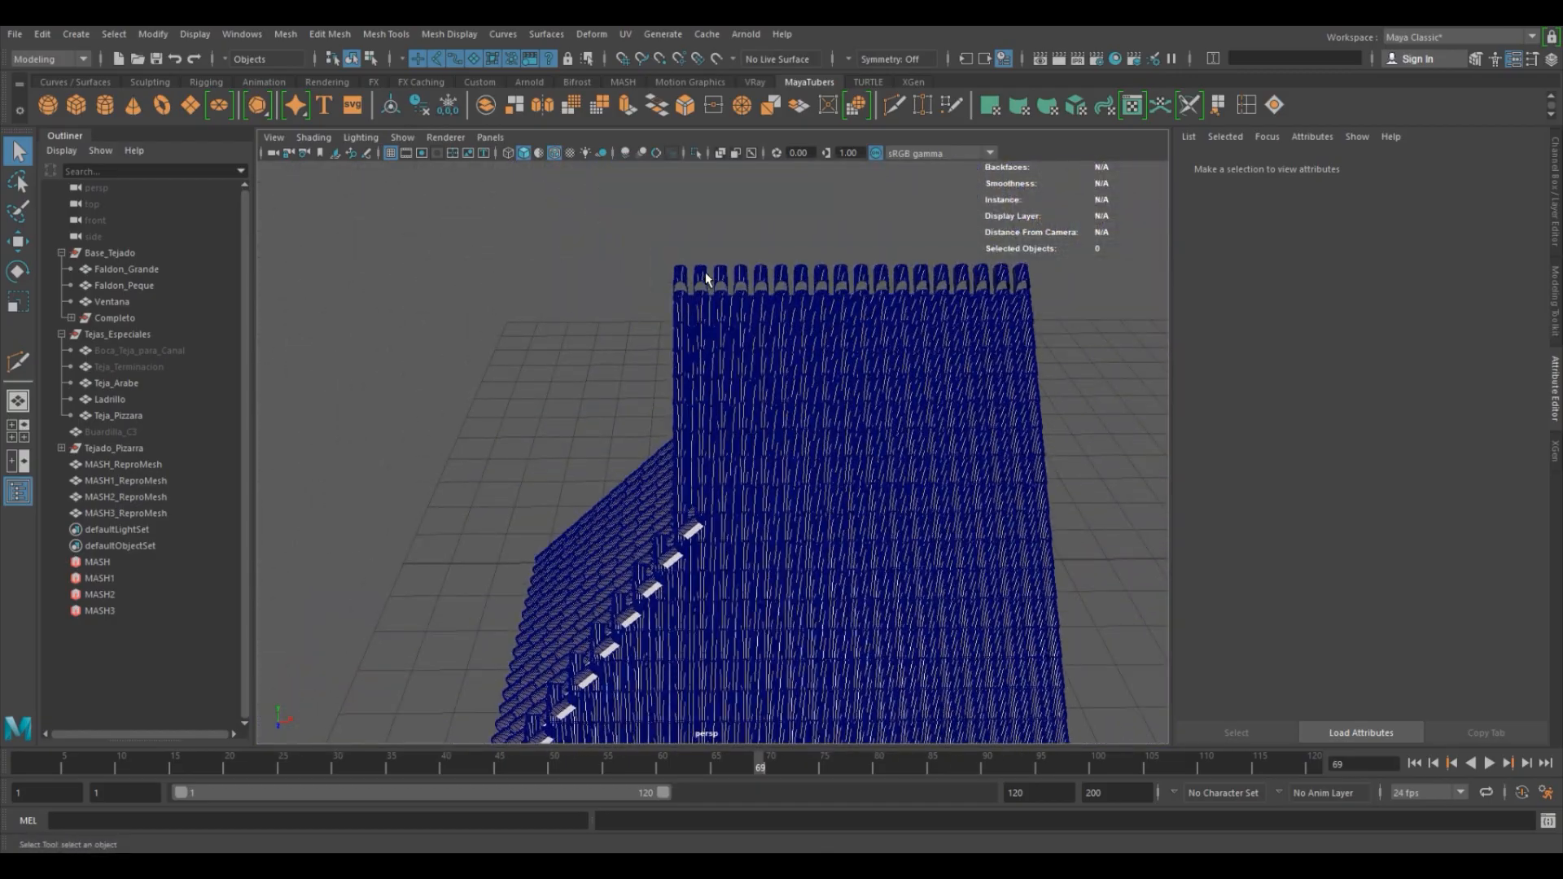
pyautogui.scroll(3, 700, 285)
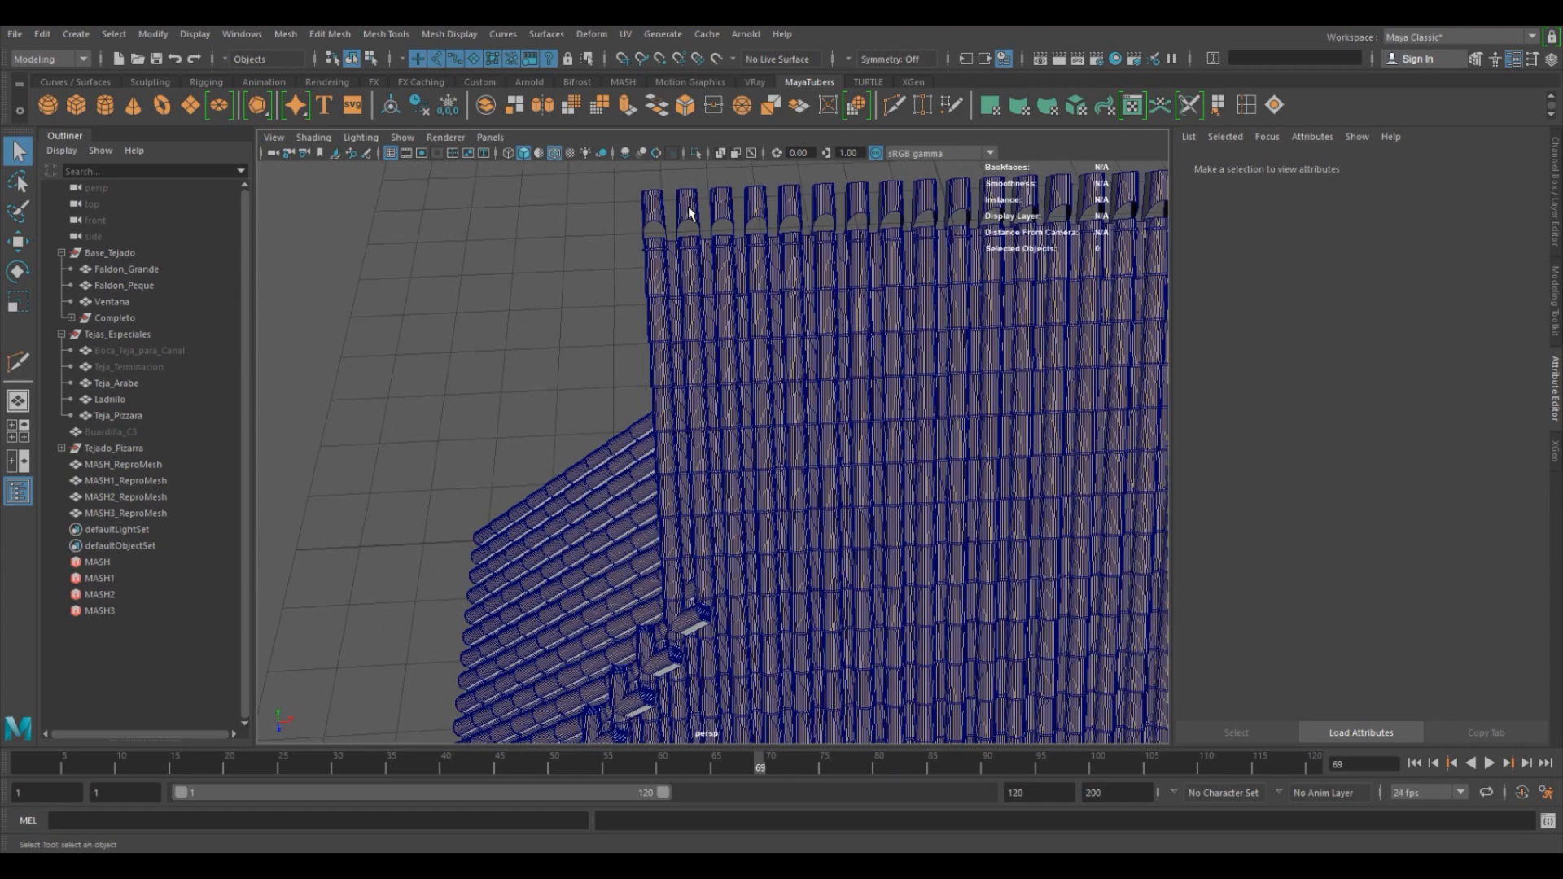
pyautogui.click(689, 213)
# In the top view, switch the cover tile mesh to face selection and select the faces of the tiles along the slope's upper edge.
pyautogui.keyDown('alt'); pyautogui.moveTo(842, 368); pyautogui.dragTo(821, 438); pyautogui.keyUp('alt')
pyautogui.keyDown('alt'); pyautogui.moveTo(724, 556); pyautogui.dragTo(819, 389, button='middle'); pyautogui.keyUp('alt')
pyautogui.press('space')
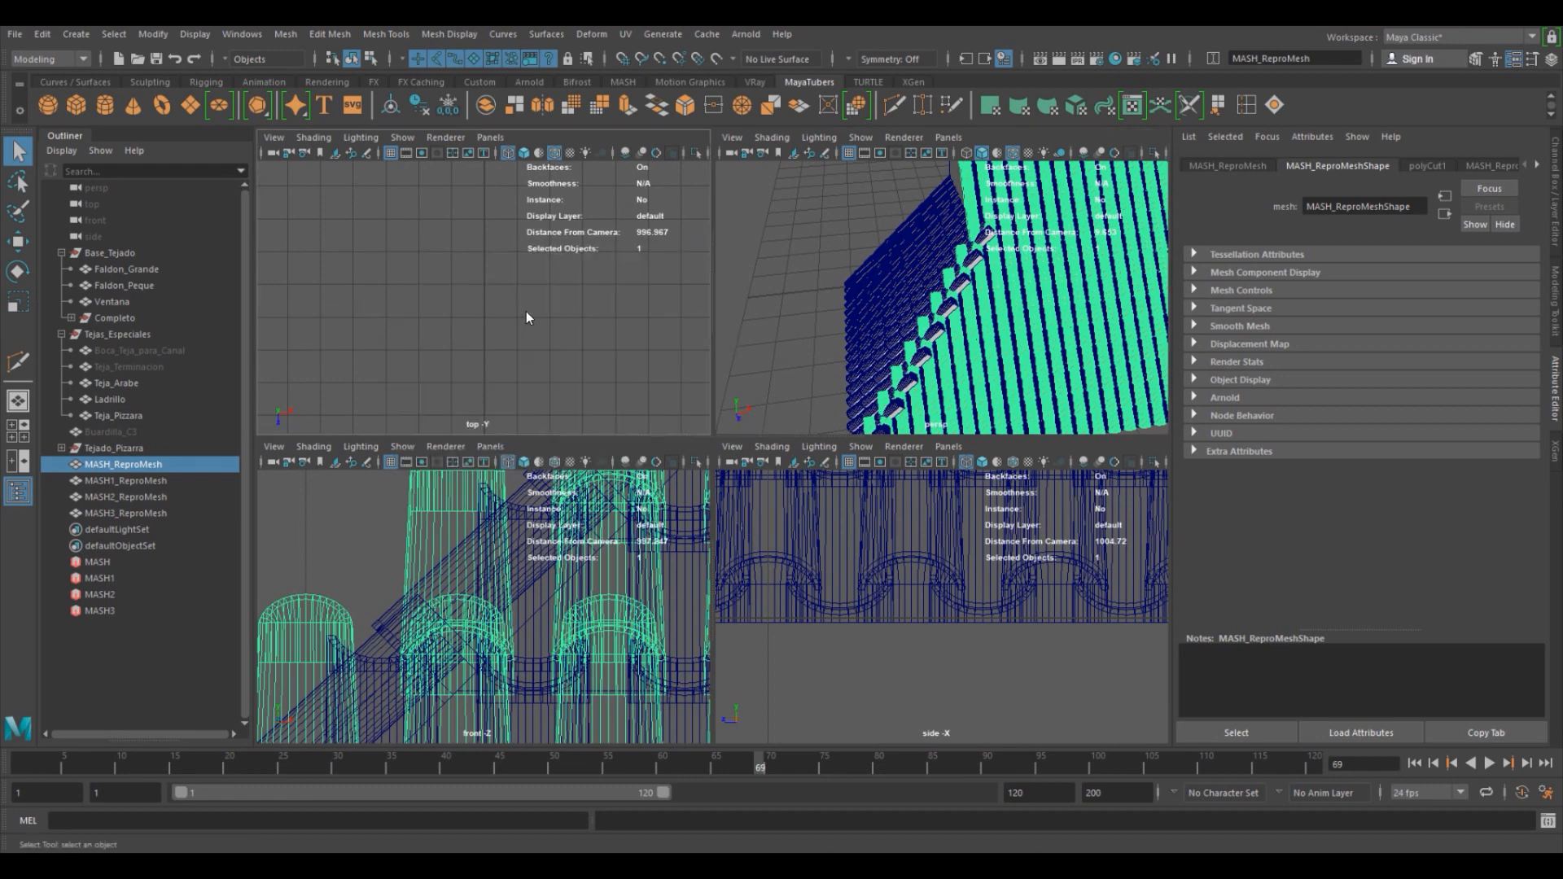
pyautogui.press('space')
pyautogui.keyDown('alt'); pyautogui.moveTo(505, 323); pyautogui.dragTo(783, 118, button='middle'); pyautogui.keyUp('alt')
pyautogui.scroll(5, 1040, 437)
pyautogui.scroll(4, 654, 401)
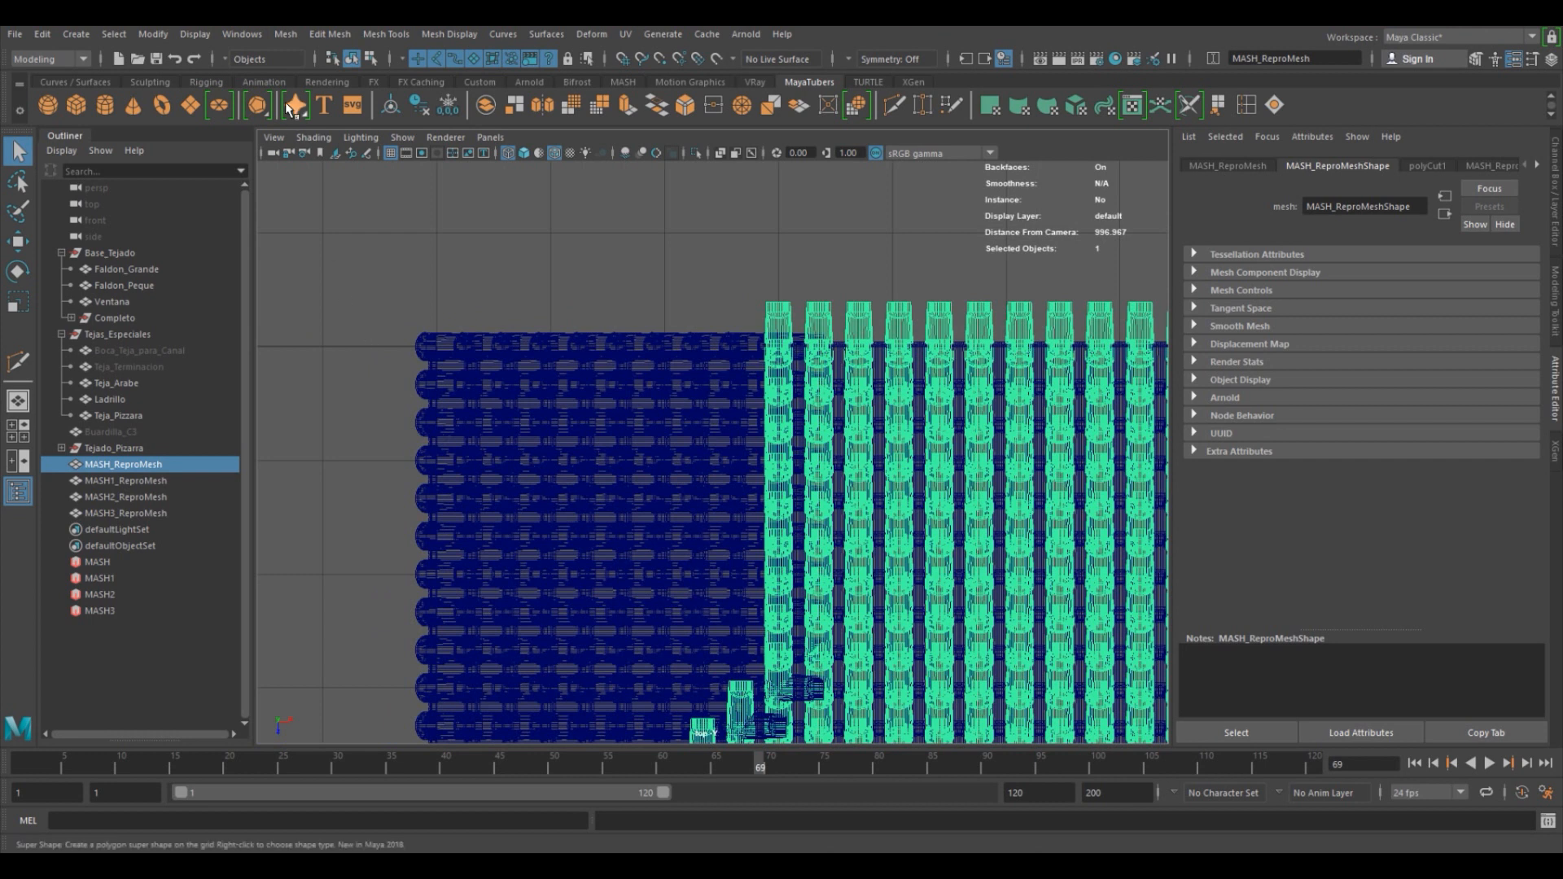
pyautogui.click(371, 59)
pyautogui.moveTo(778, 337); pyautogui.dragTo(775, 339, button='right')
pyautogui.scroll(-4, 775, 339)
pyautogui.keyDown('alt'); pyautogui.moveTo(656, 329); pyautogui.dragTo(547, 306, button='middle'); pyautogui.keyUp('alt')
pyautogui.moveTo(554, 303); pyautogui.dragTo(1068, 415)
pyautogui.keyDown('alt'); pyautogui.moveTo(837, 393); pyautogui.dragTo(1020, 392, button='middle'); pyautogui.keyUp('alt')
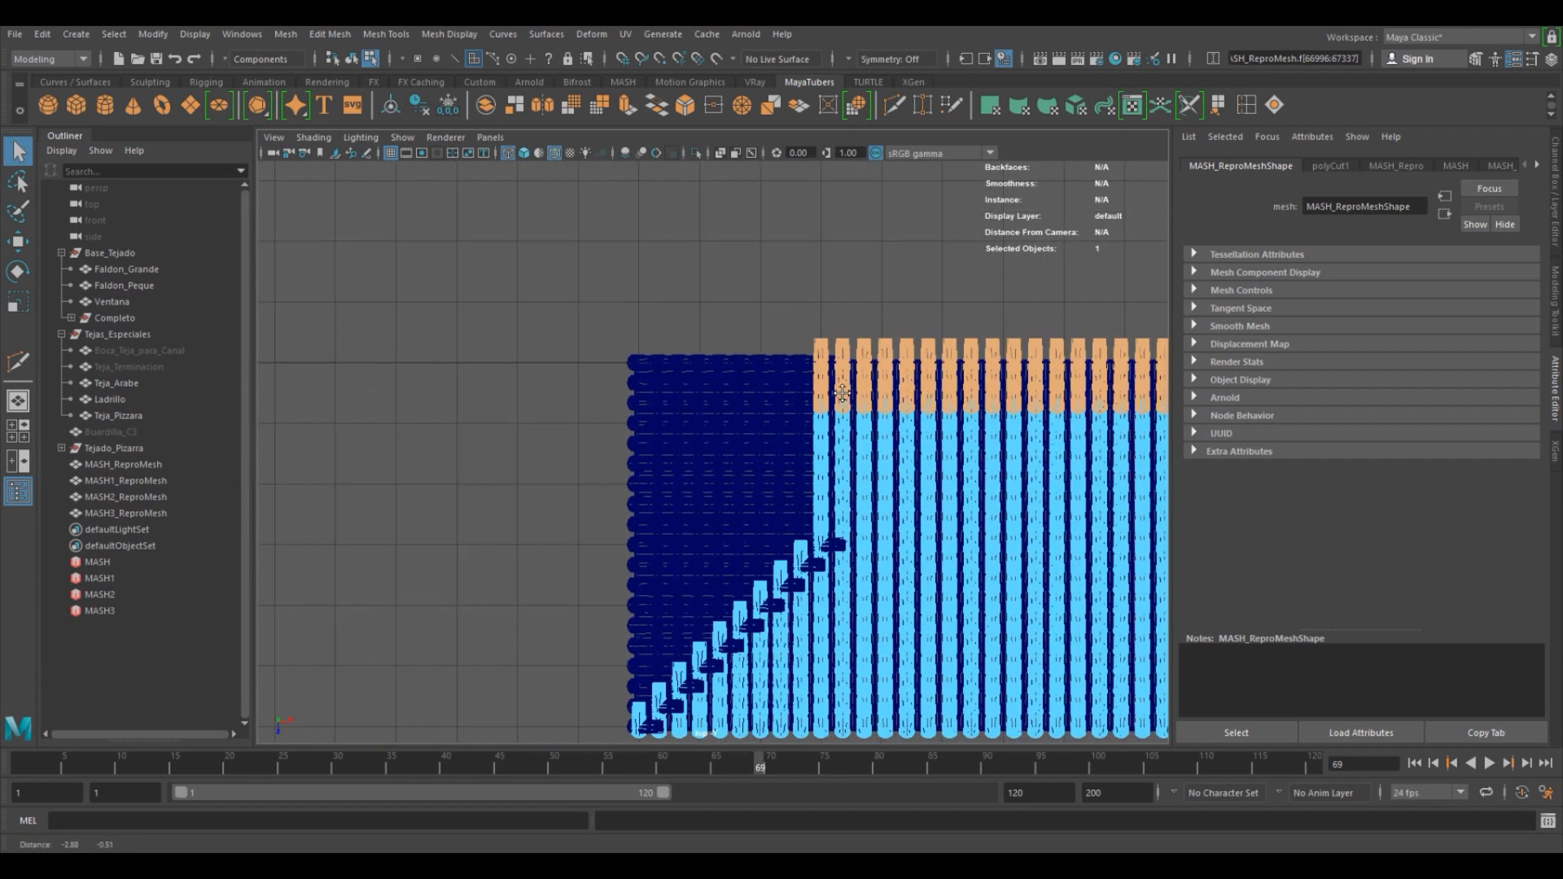
pyautogui.scroll(1, 611, 373)
pyautogui.keyDown('alt'); pyautogui.moveTo(611, 373); pyautogui.dragTo(521, 358, button='middle'); pyautogui.keyUp('alt')
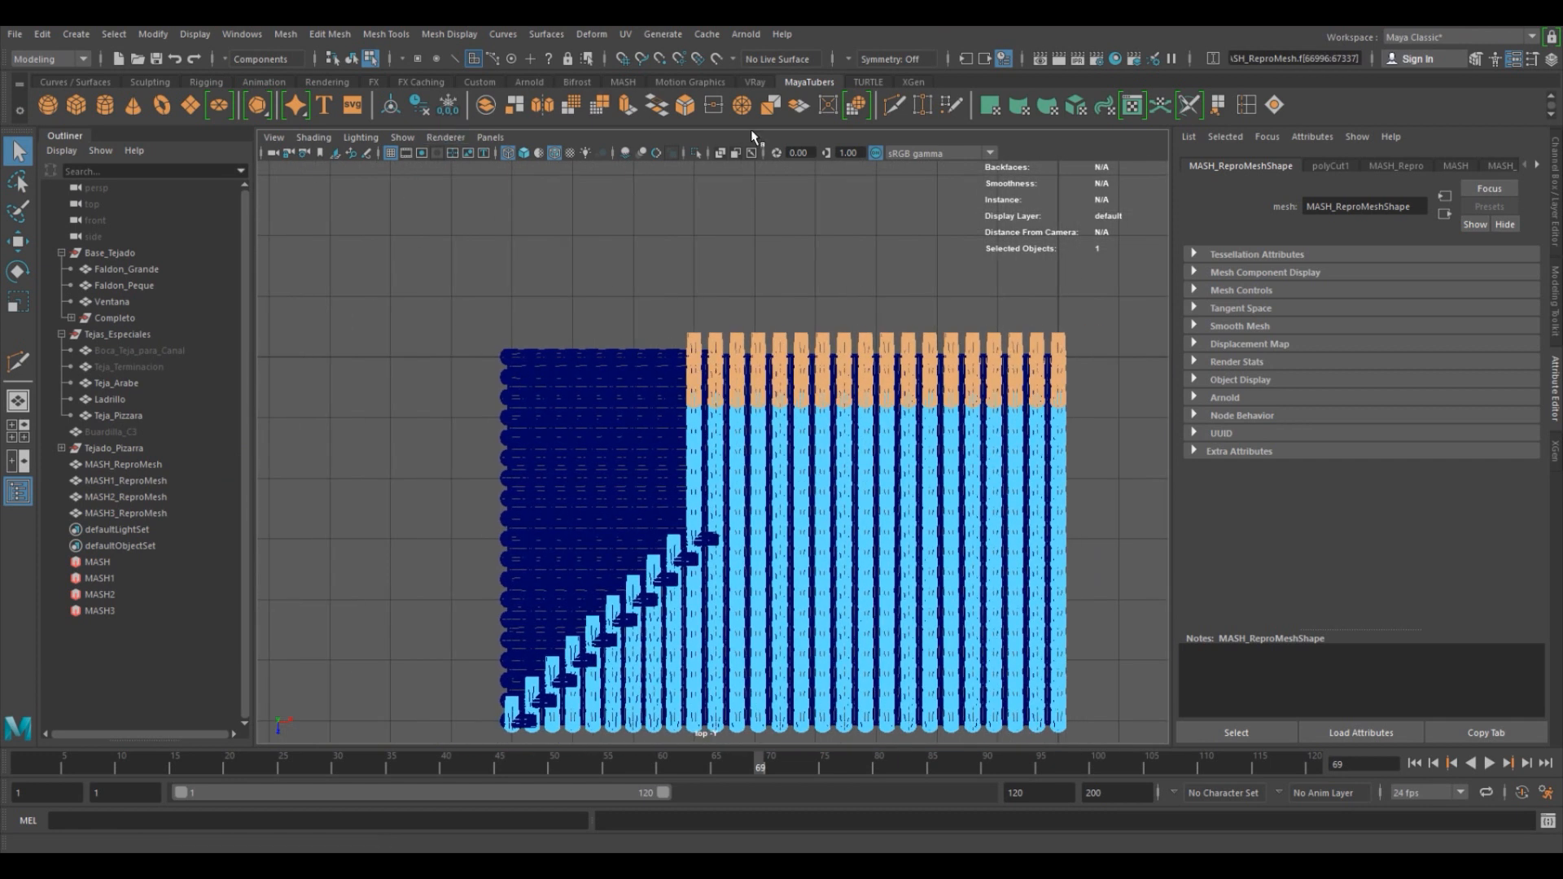
# Slice the selected cover tile faces horizontally with Multi-Cut and Delete Faces, trimming the ends that project past the slope's upper edge.
pyautogui.doubleClick(894, 104)
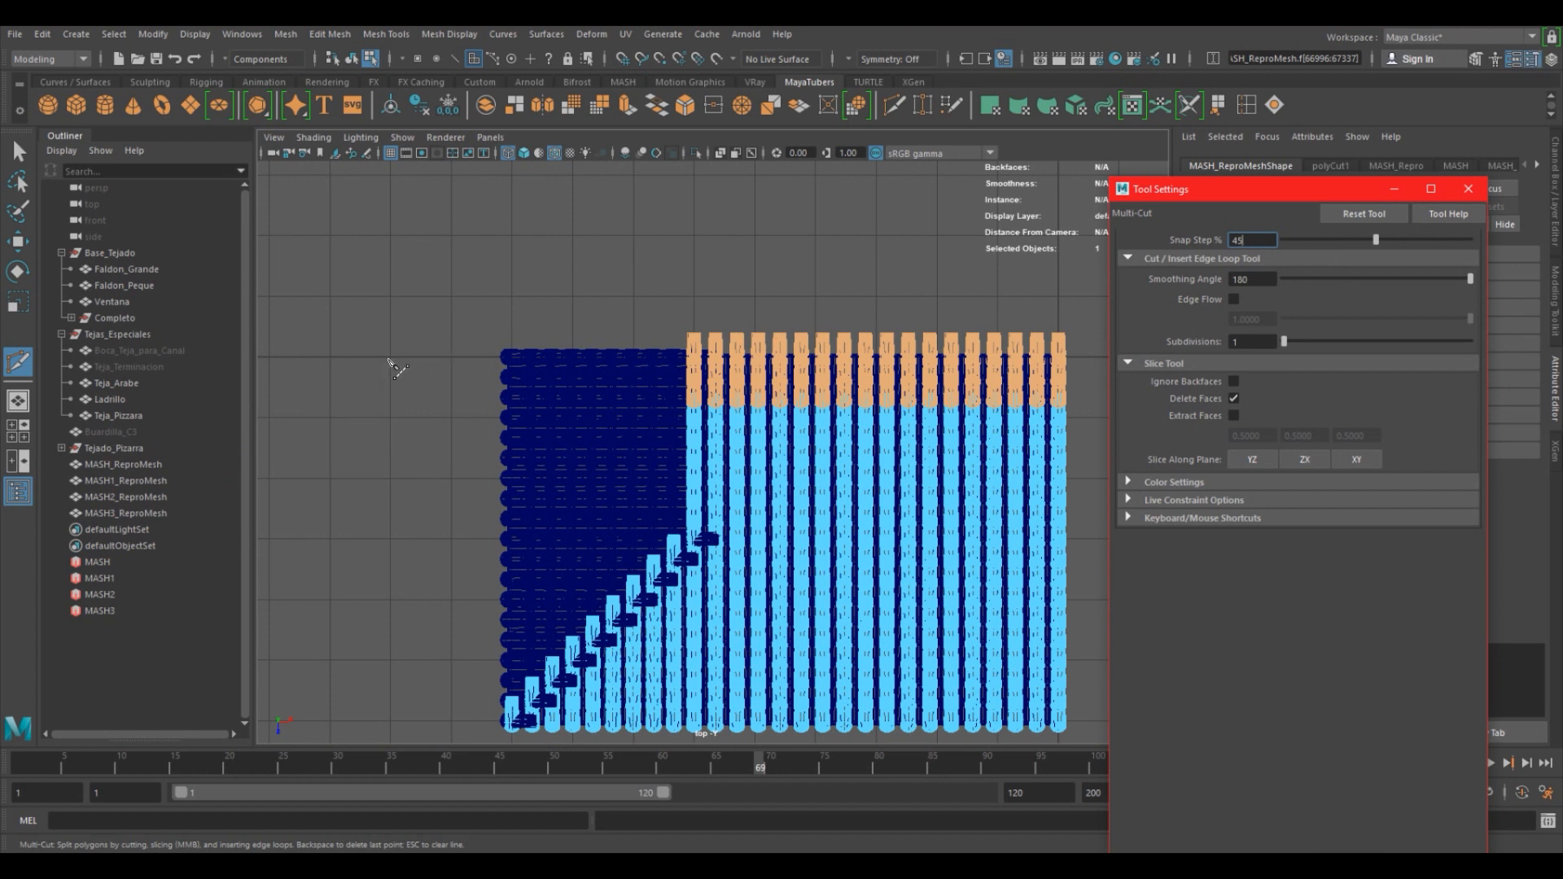
pyautogui.click(1468, 189)
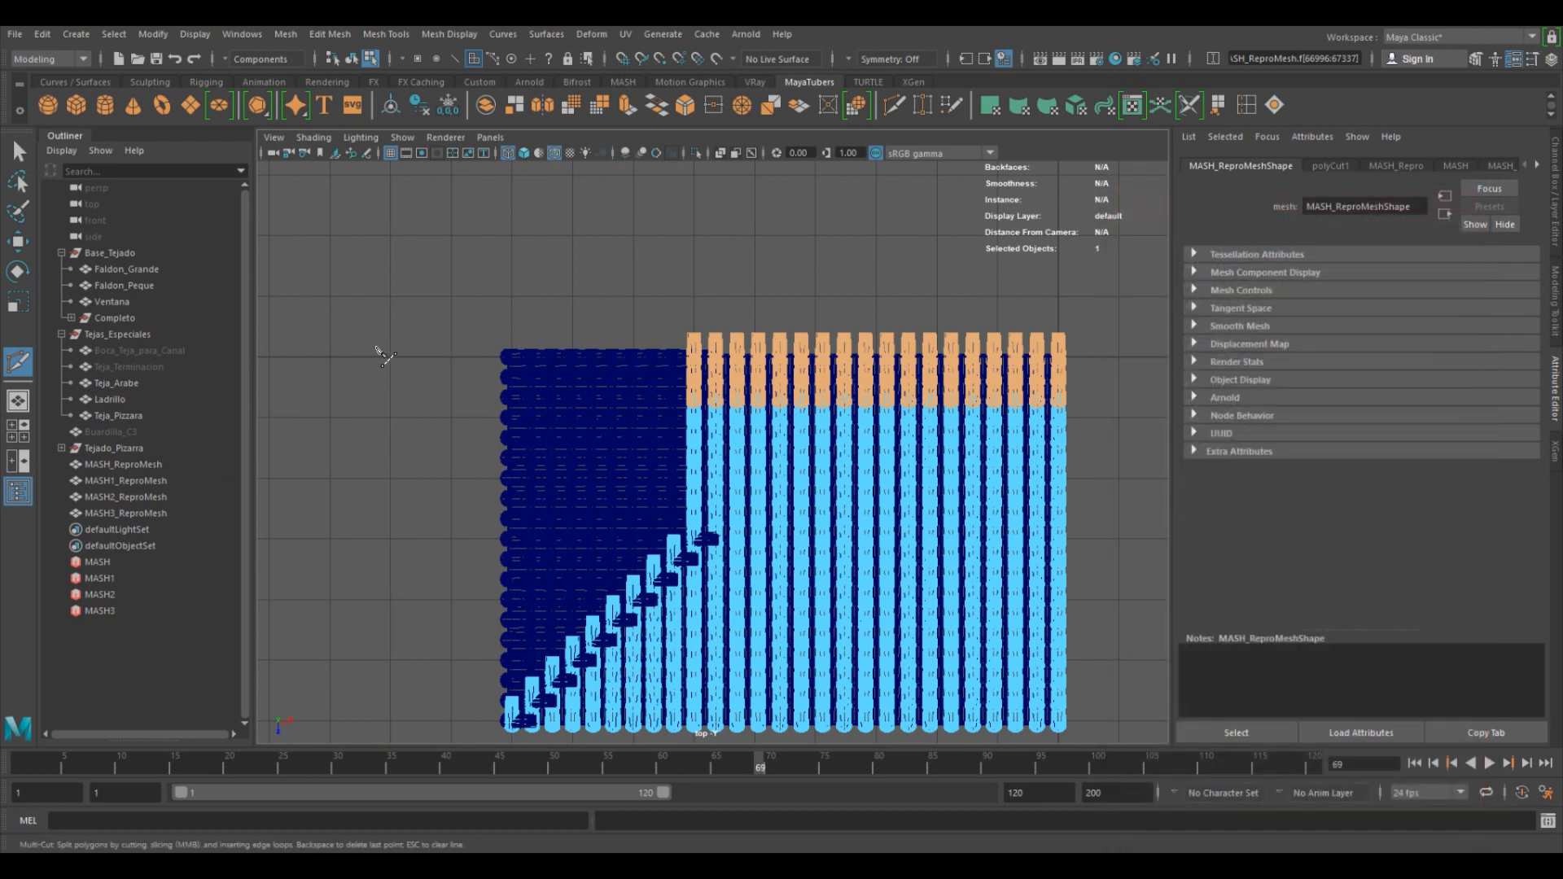
pyautogui.moveTo(391, 357); pyautogui.dragTo(1165, 387)
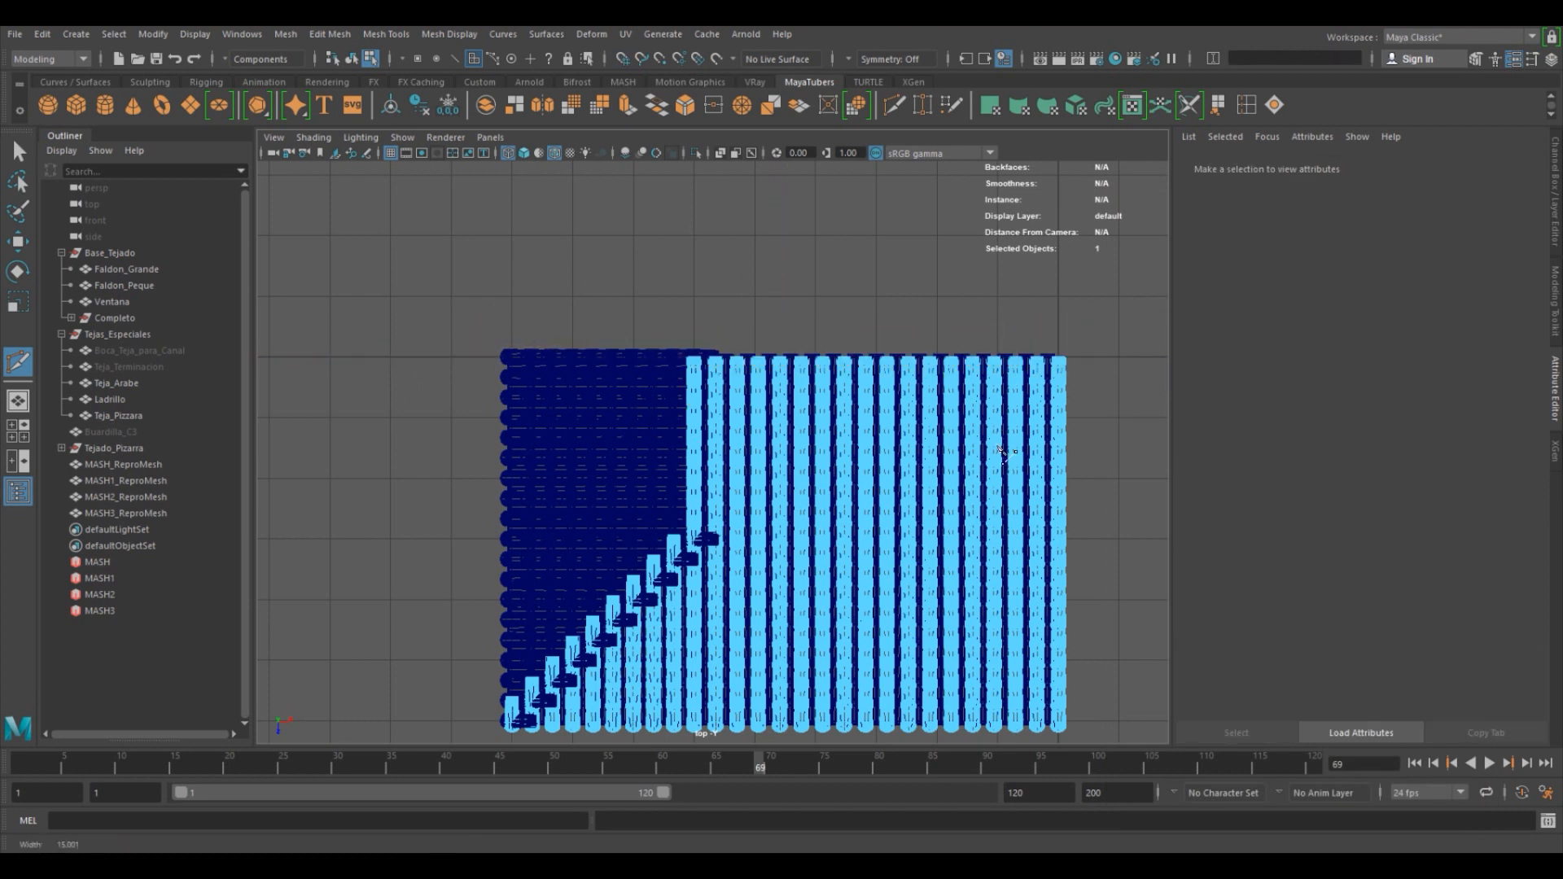
pyautogui.scroll(5, 707, 387)
pyautogui.scroll(-4, 707, 387)
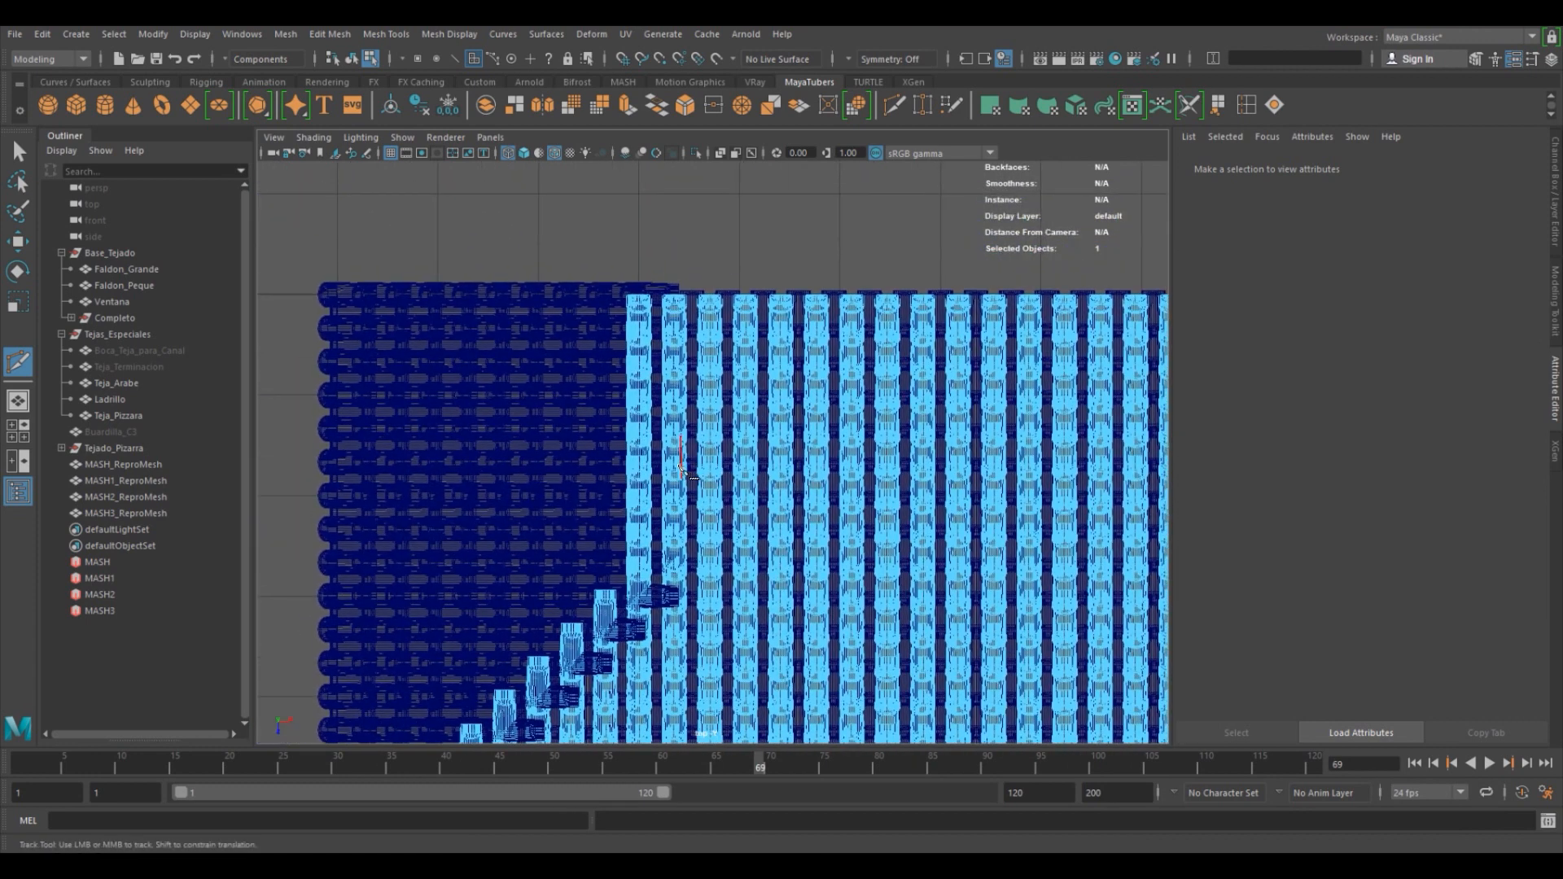
pyautogui.press('q')
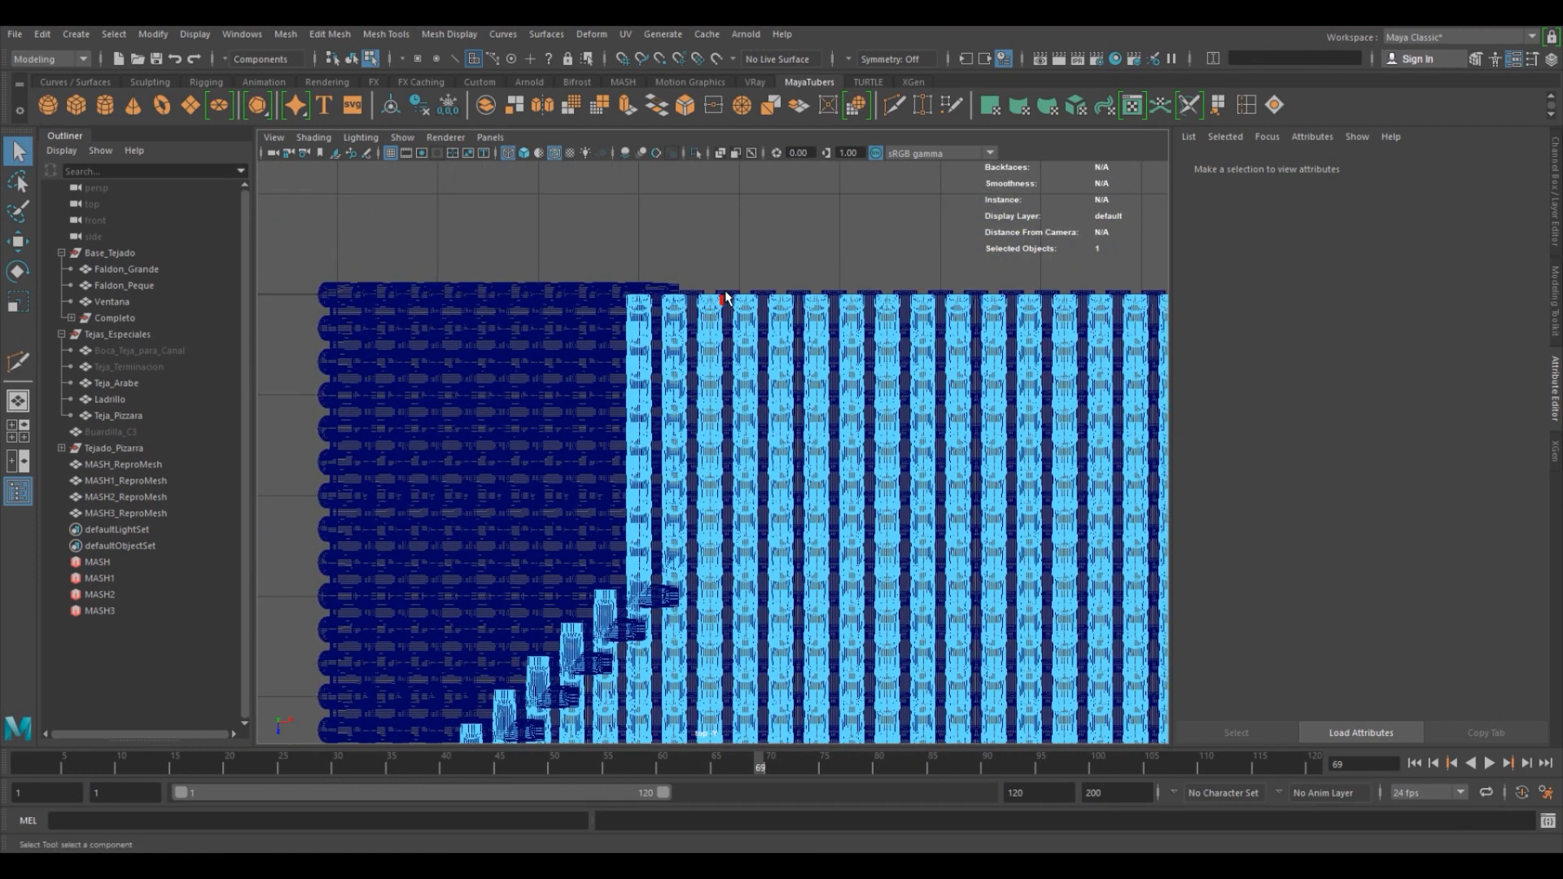
# Switch the large slope's channel tile mesh, MASH1_ReproMesh, to face selection and select the tile faces along the slope's upper edge.
pyautogui.click(351, 59)
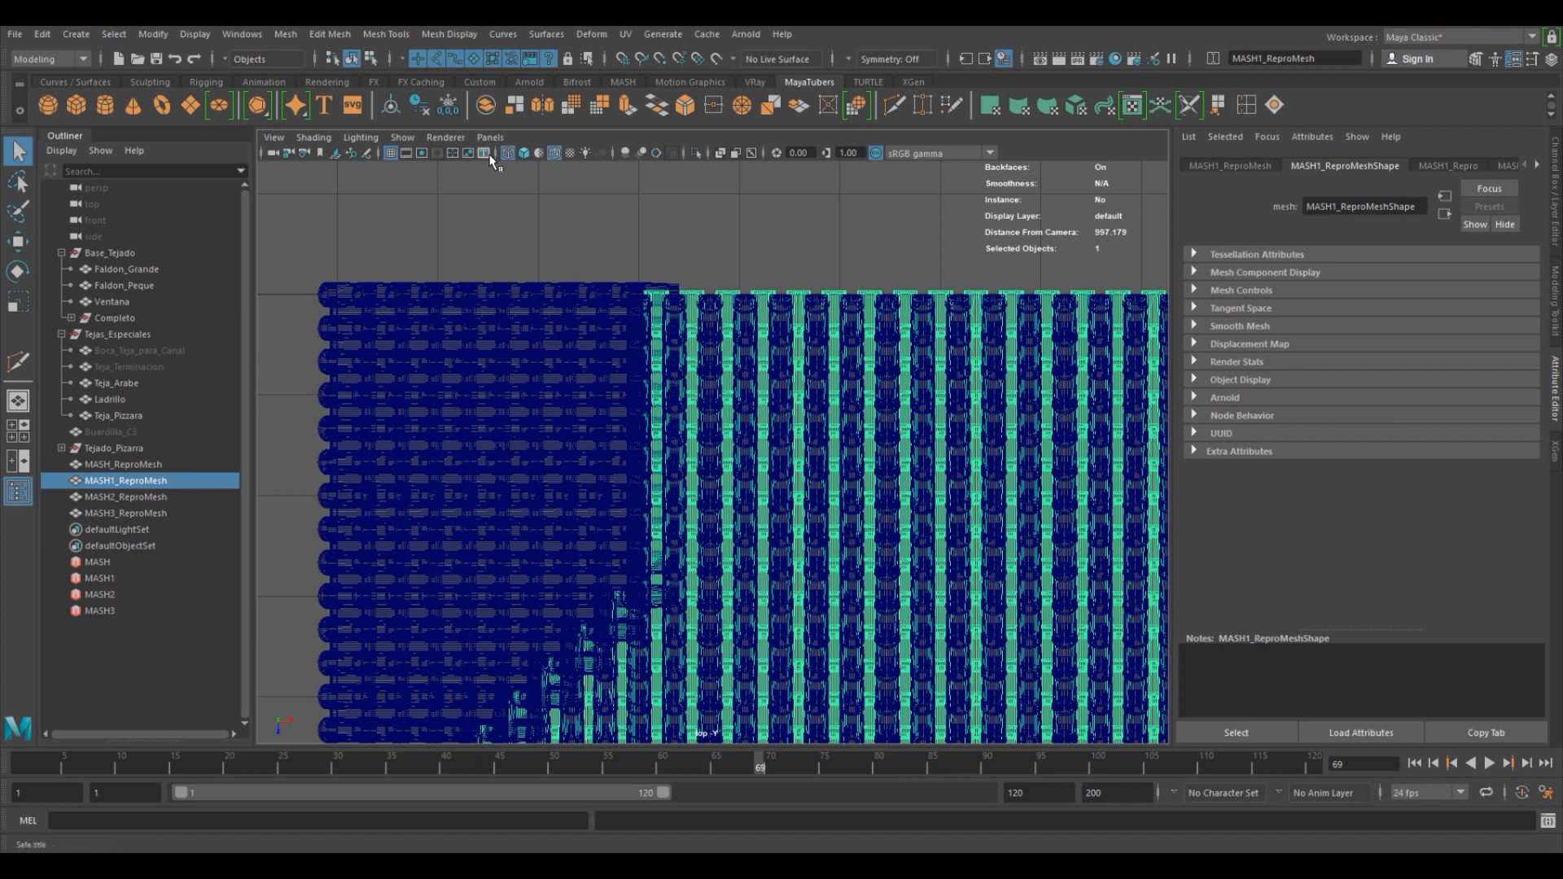
pyautogui.click(370, 58)
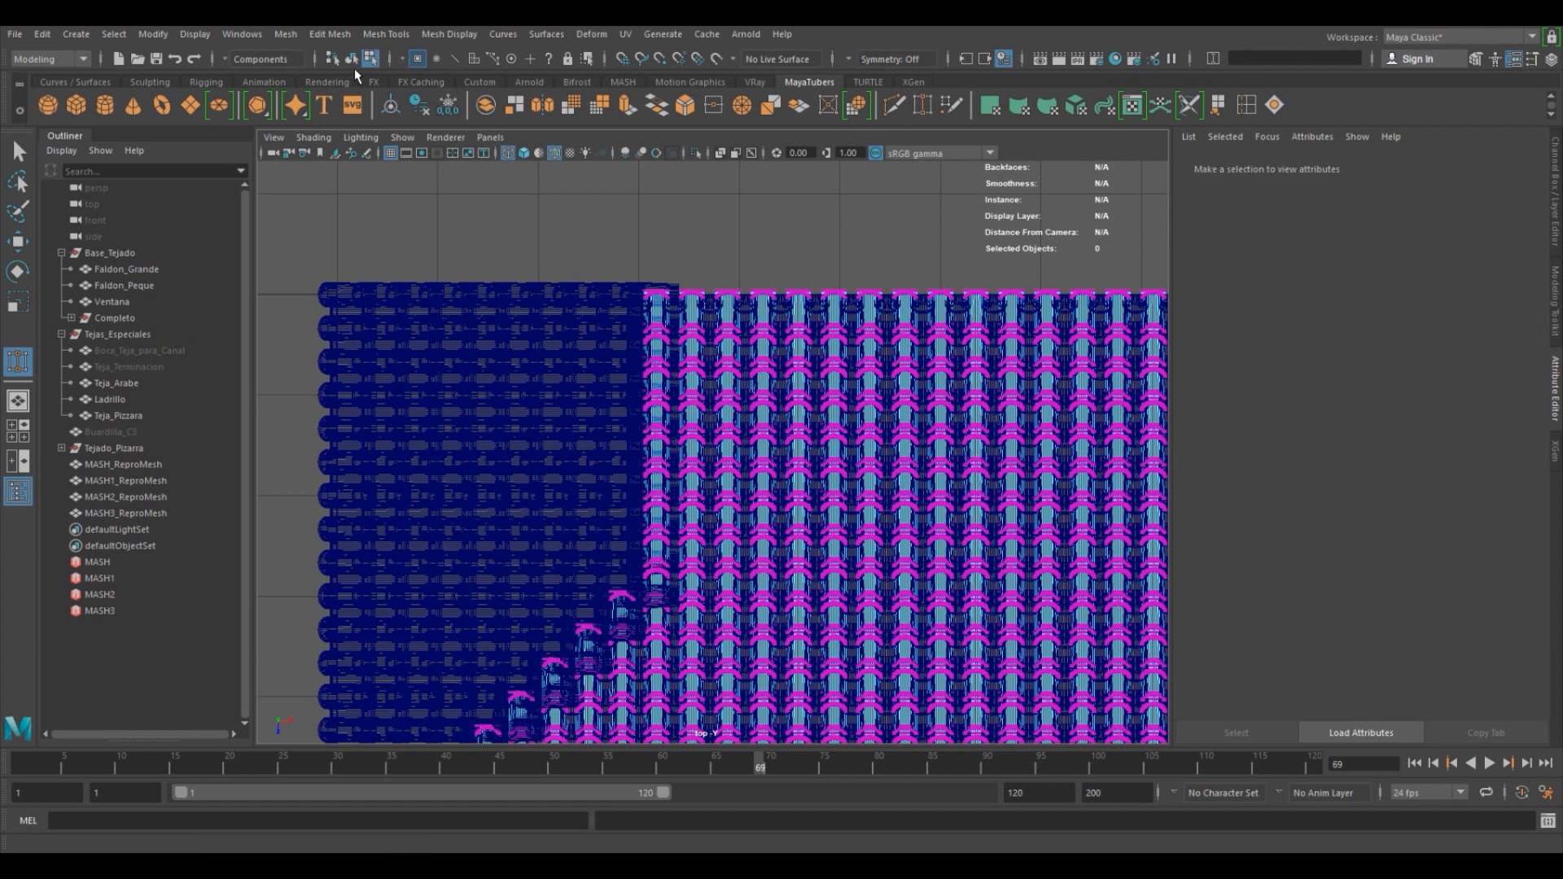
pyautogui.click(473, 59)
pyautogui.scroll(-3, 632, 215)
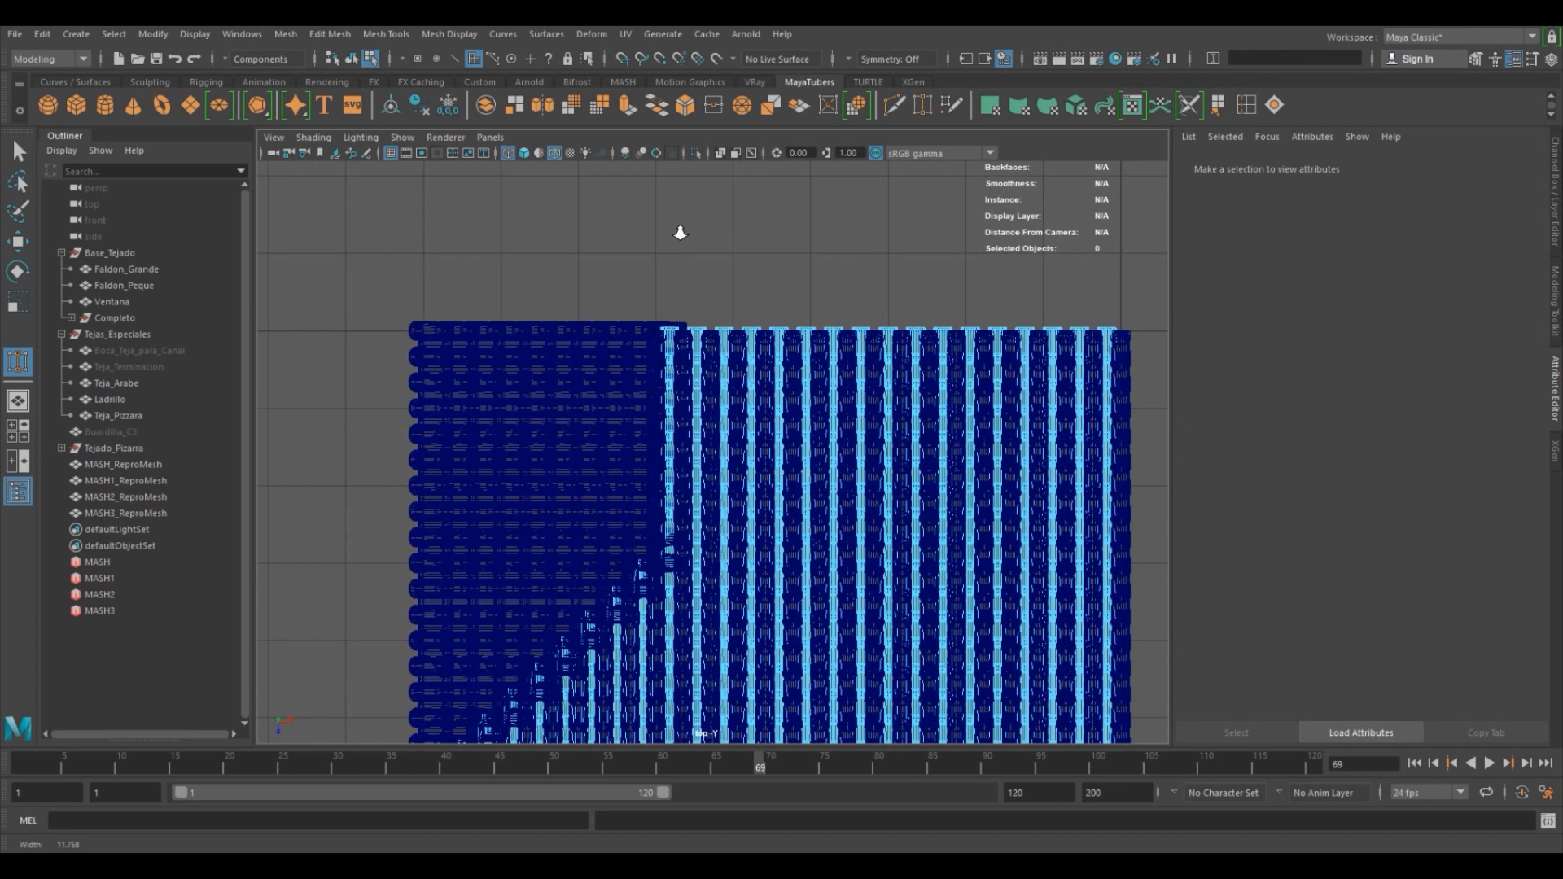
pyautogui.press('x')
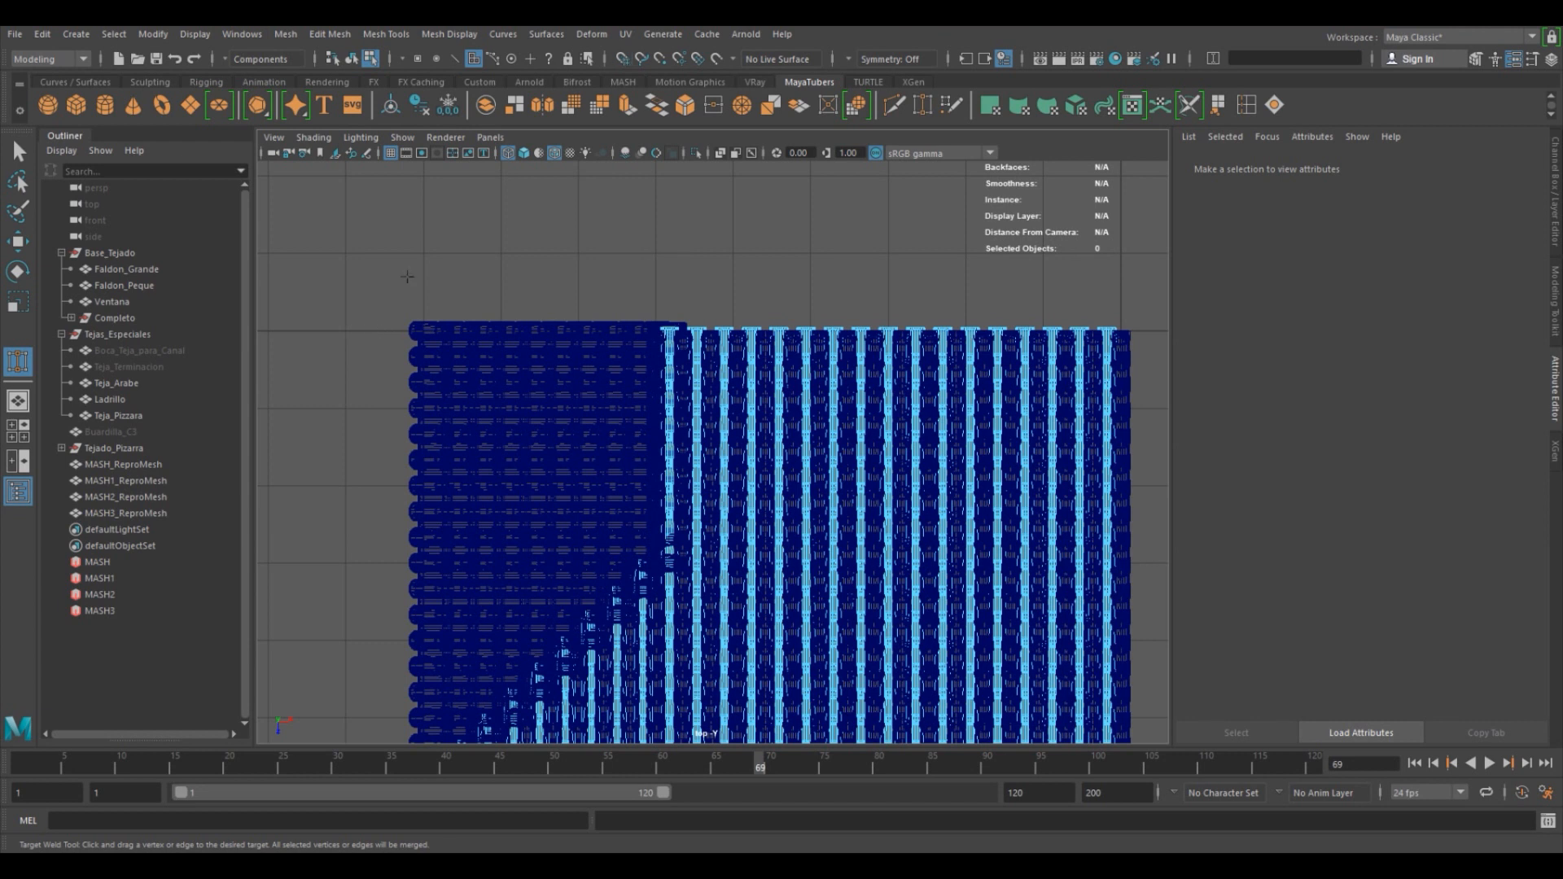
pyautogui.click(894, 106)
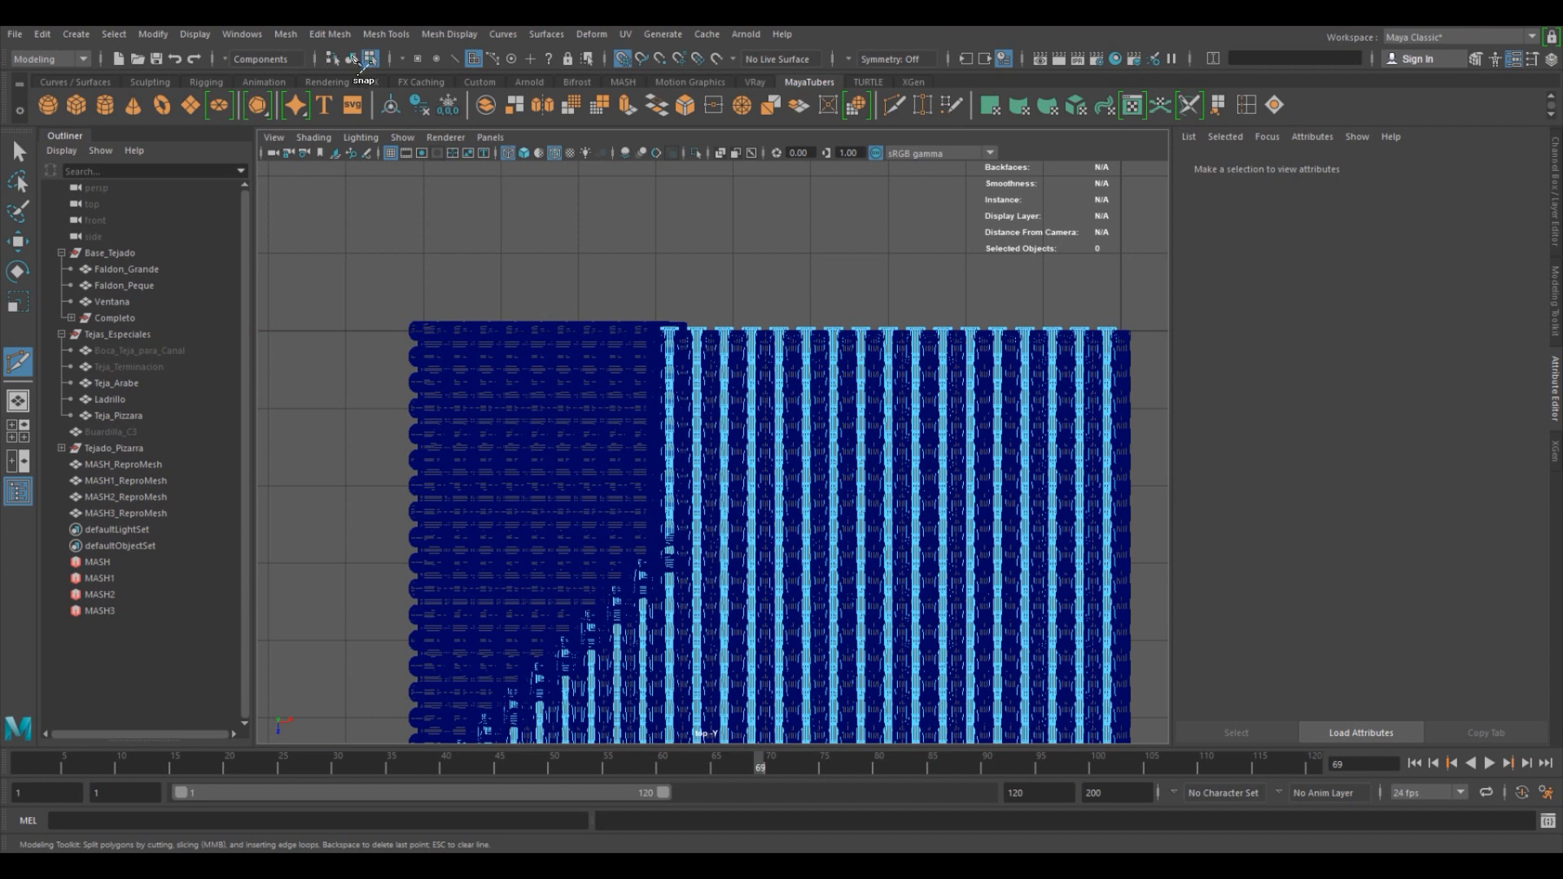
pyautogui.click(351, 59)
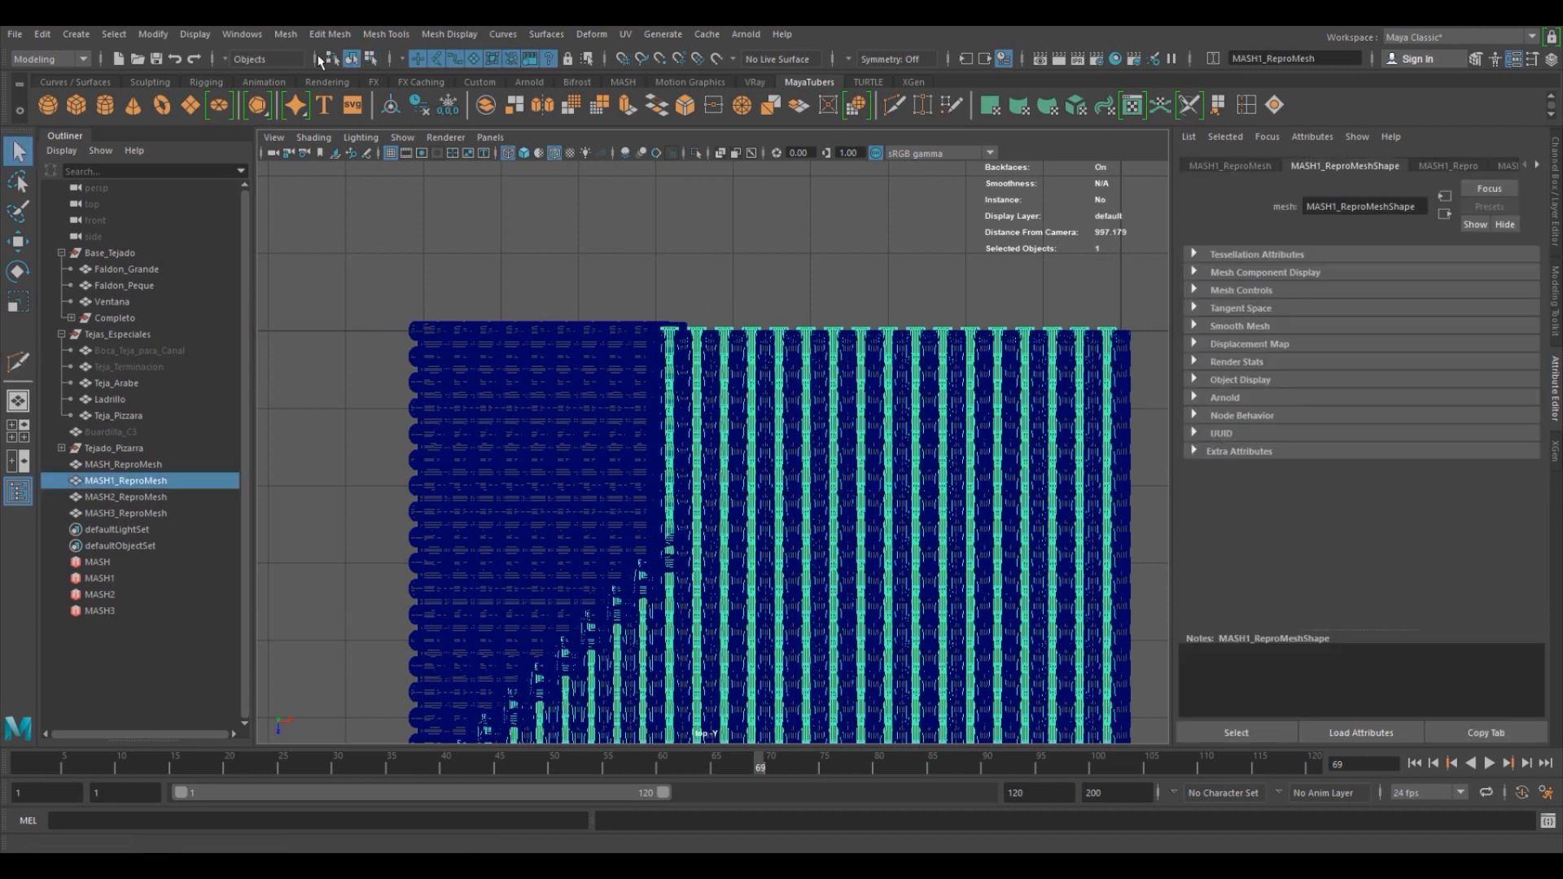
pyautogui.press('F8')
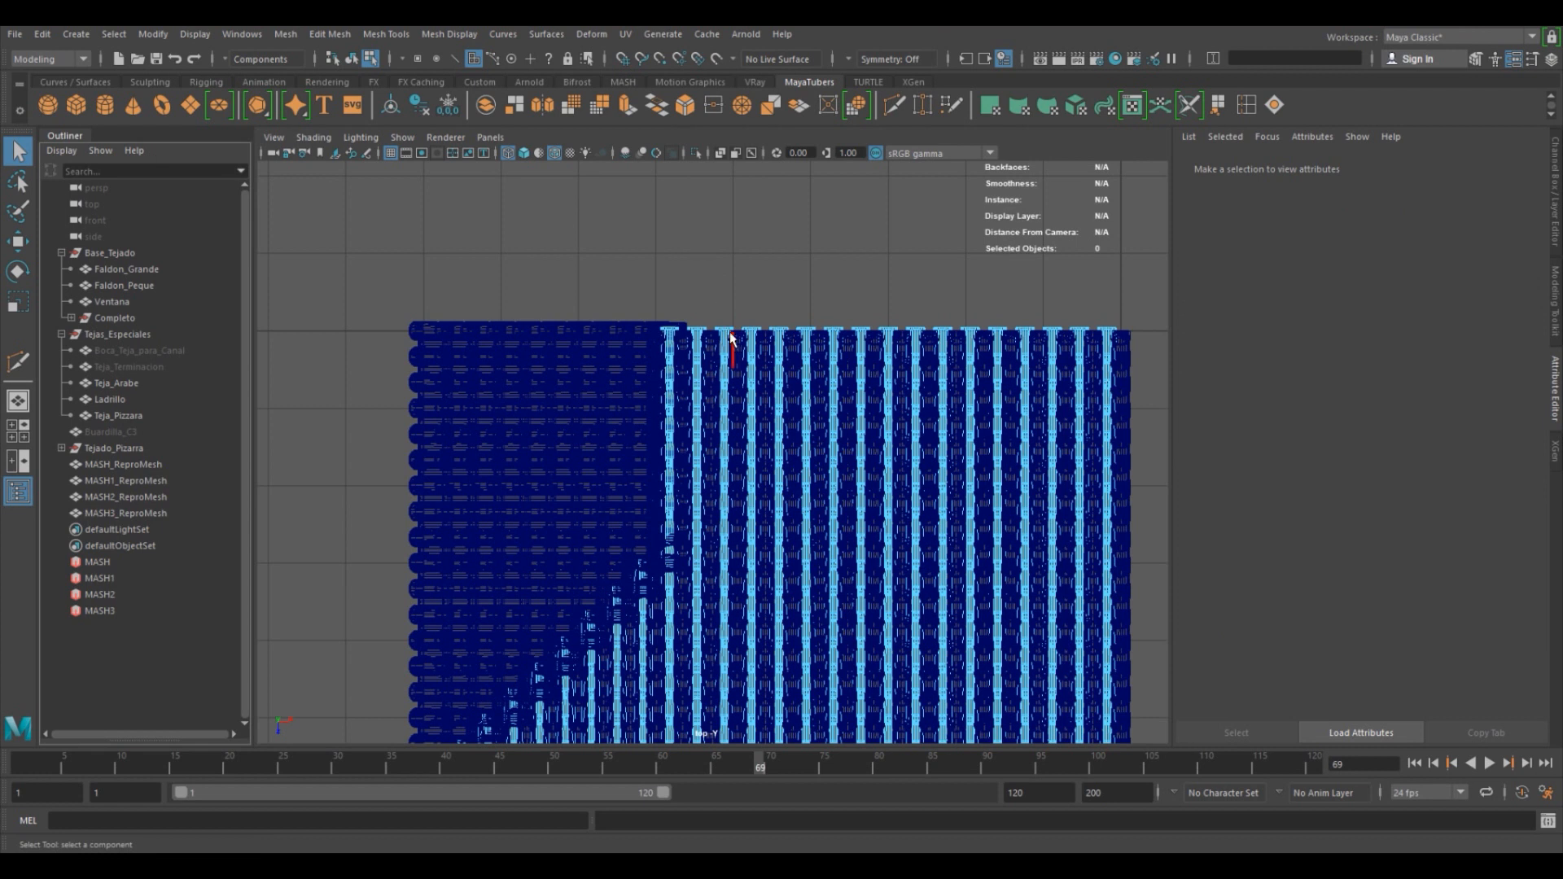
pyautogui.moveTo(575, 166); pyautogui.dragTo(1152, 340)
# Slice the selected channel tile faces horizontally with grid-snapped Multi-Cut, trimming the ends that project past the slope's upper edge.
pyautogui.click(17, 363)
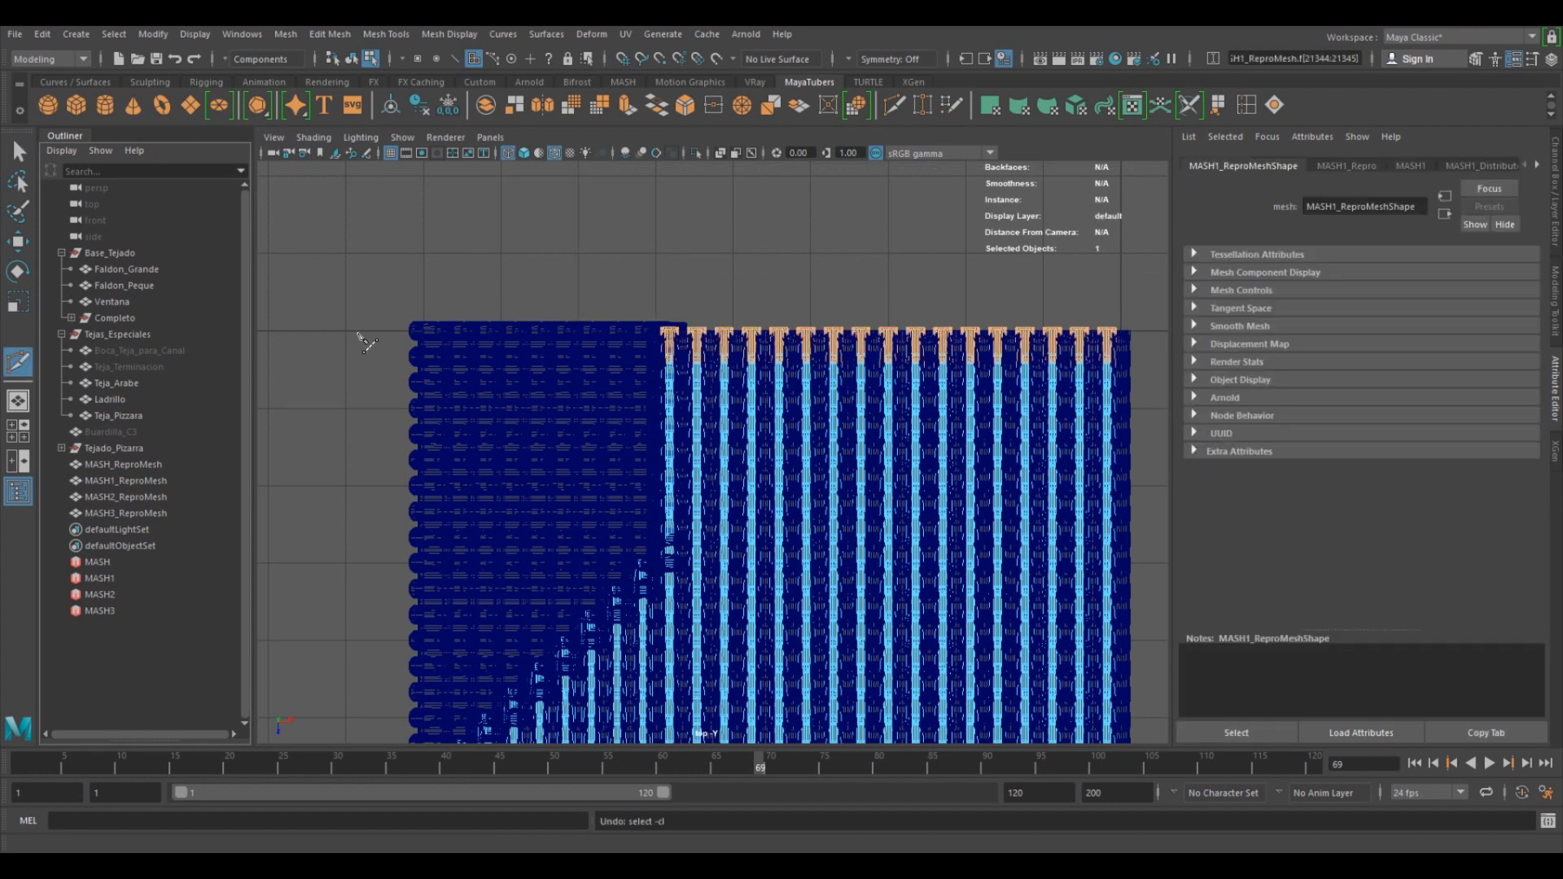
pyautogui.moveTo(346, 331); pyautogui.dragTo(1124, 358)
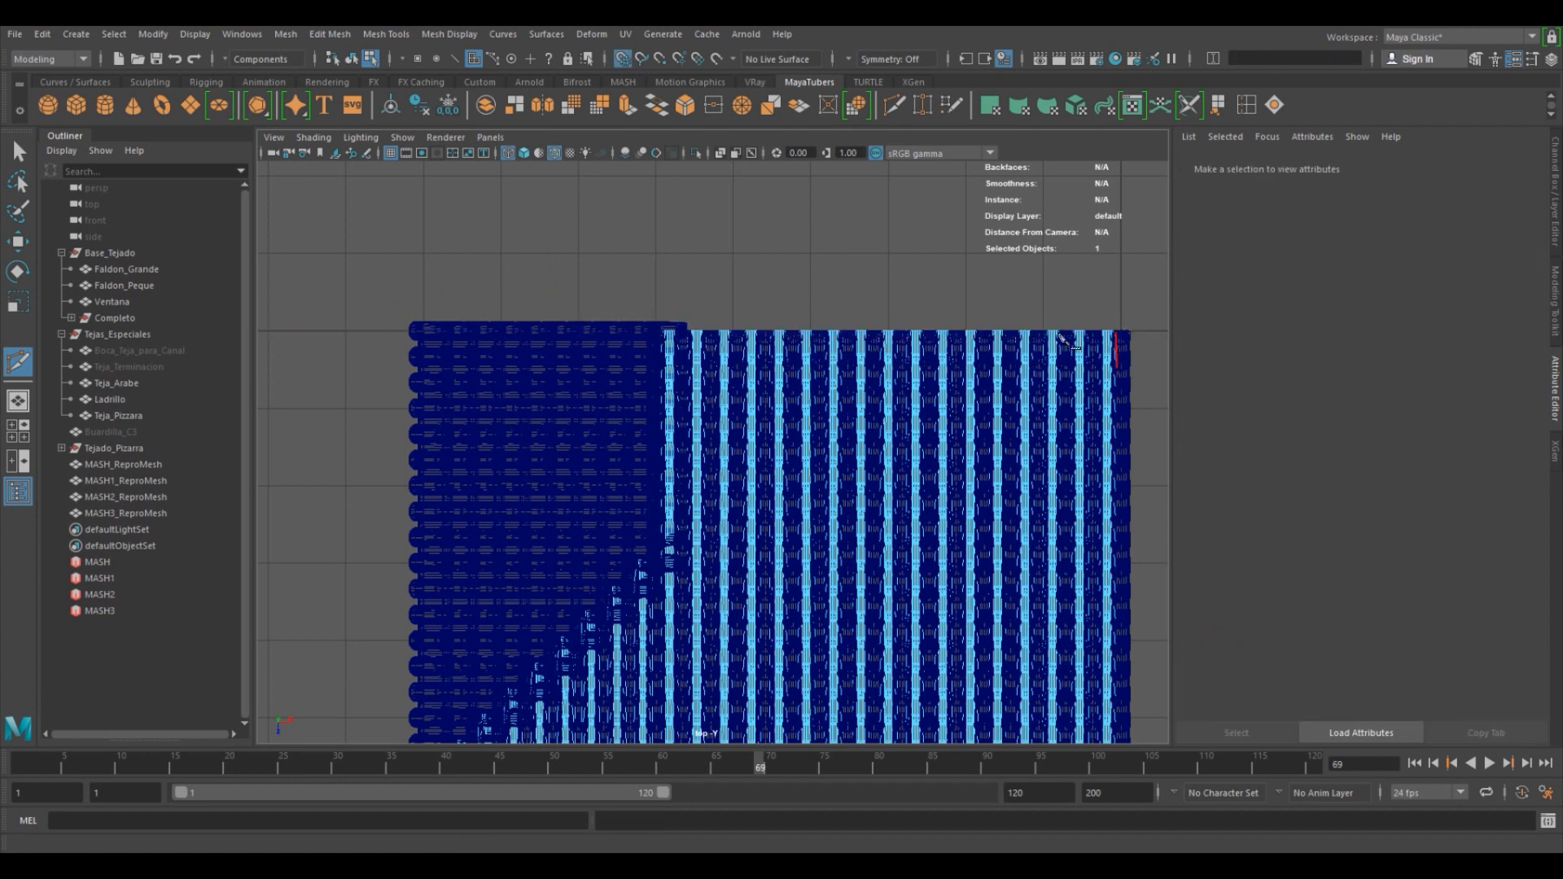
pyautogui.keyDown('alt'); pyautogui.moveTo(696, 342); pyautogui.dragTo(579, 285, button='middle'); pyautogui.keyUp('alt')
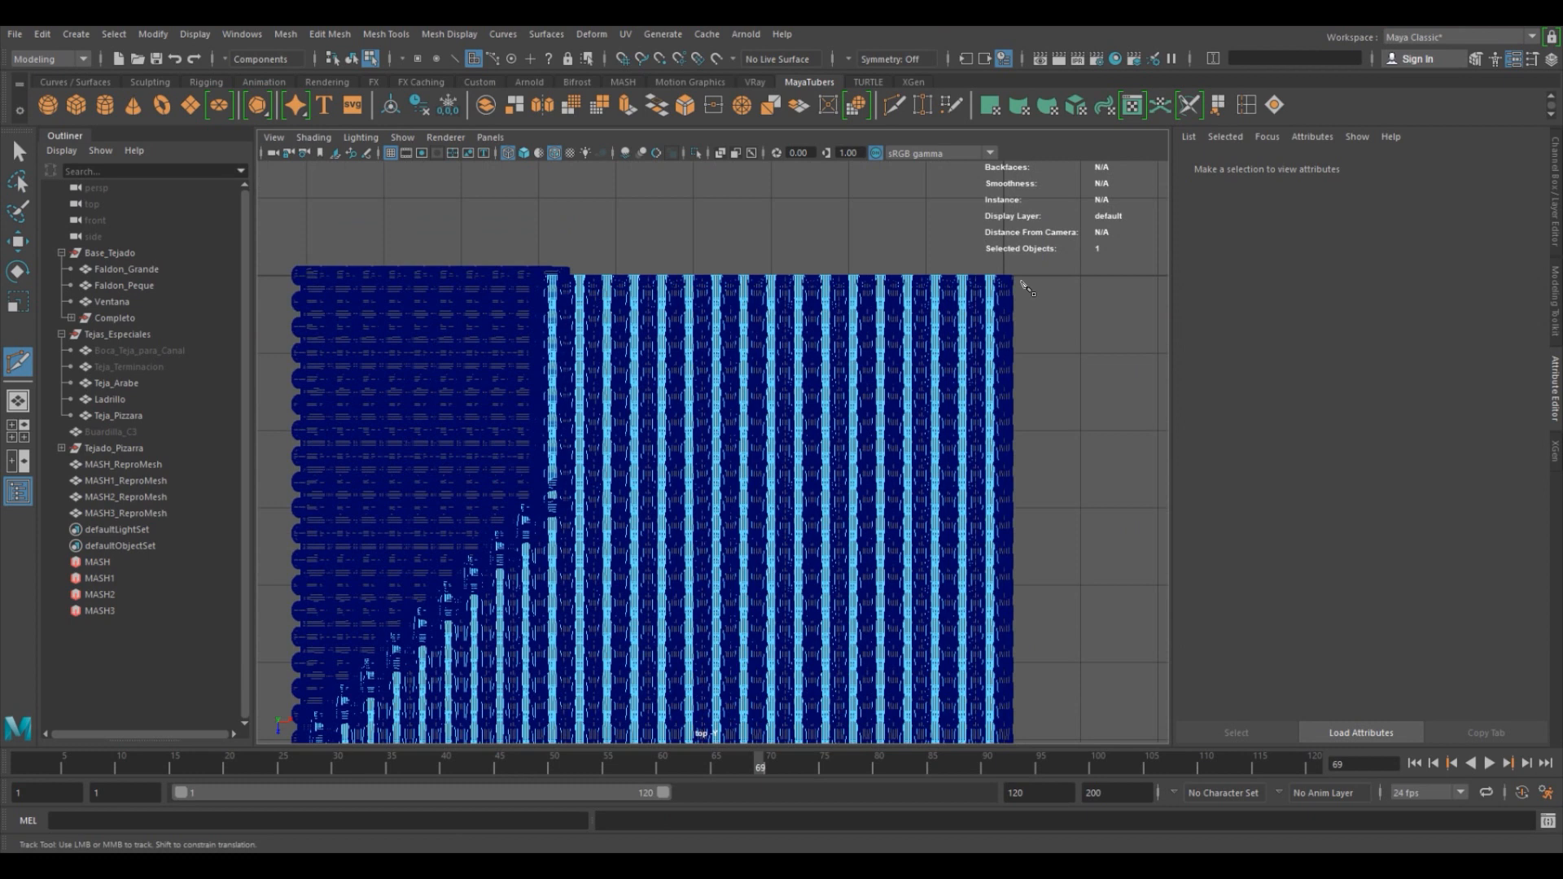
pyautogui.scroll(5, 726, 416)
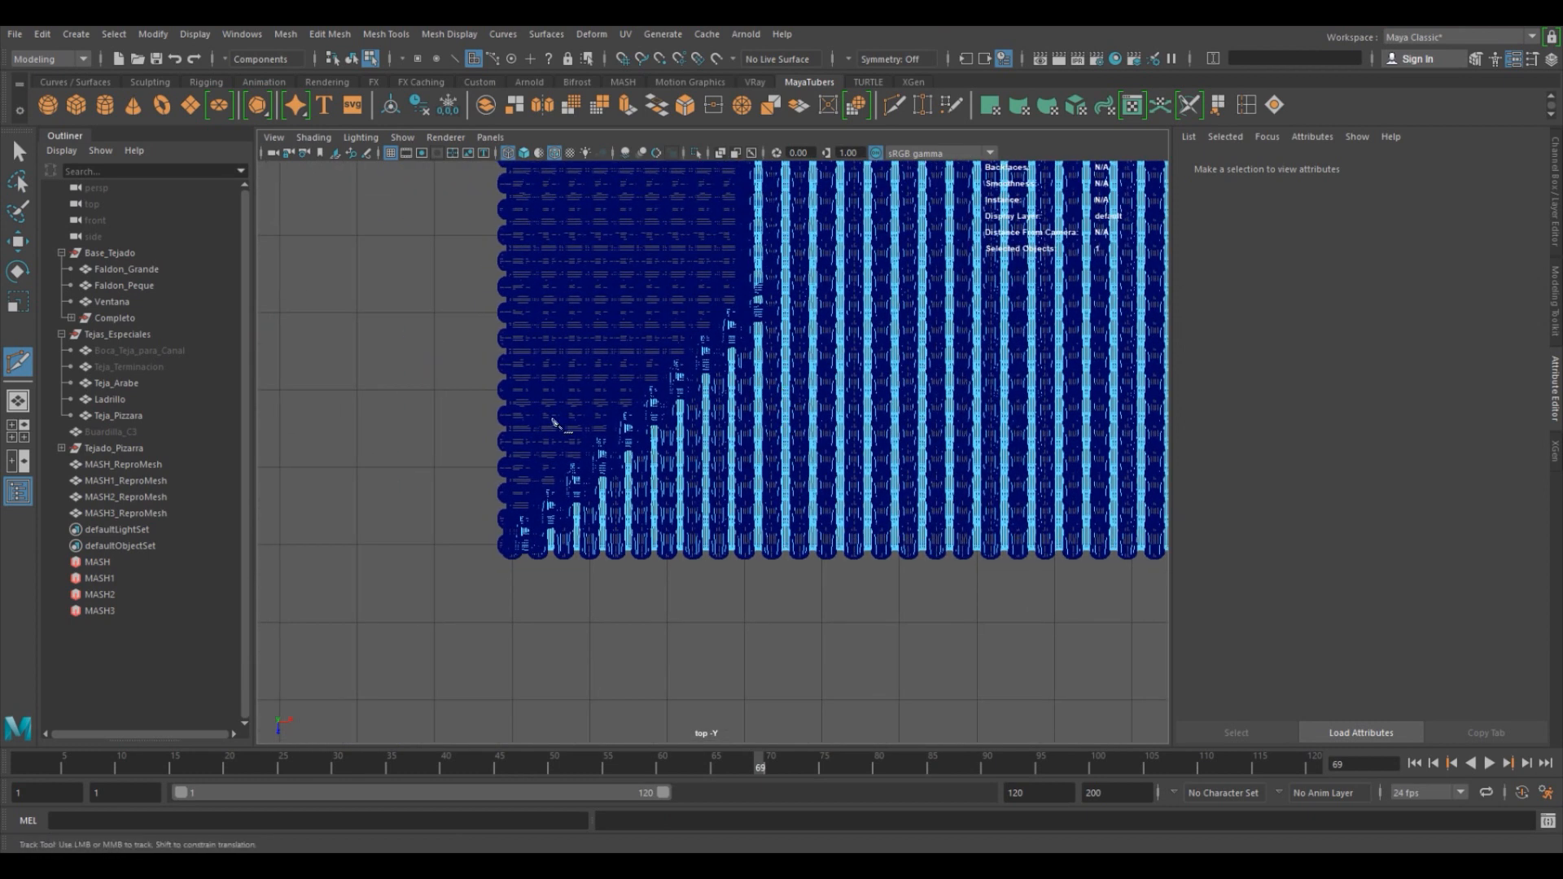
# In shaded display, pick the cover tile mesh, MASH_ReproMesh, and select the faces of all its tiles that cross the hip.
pyautogui.press('5')
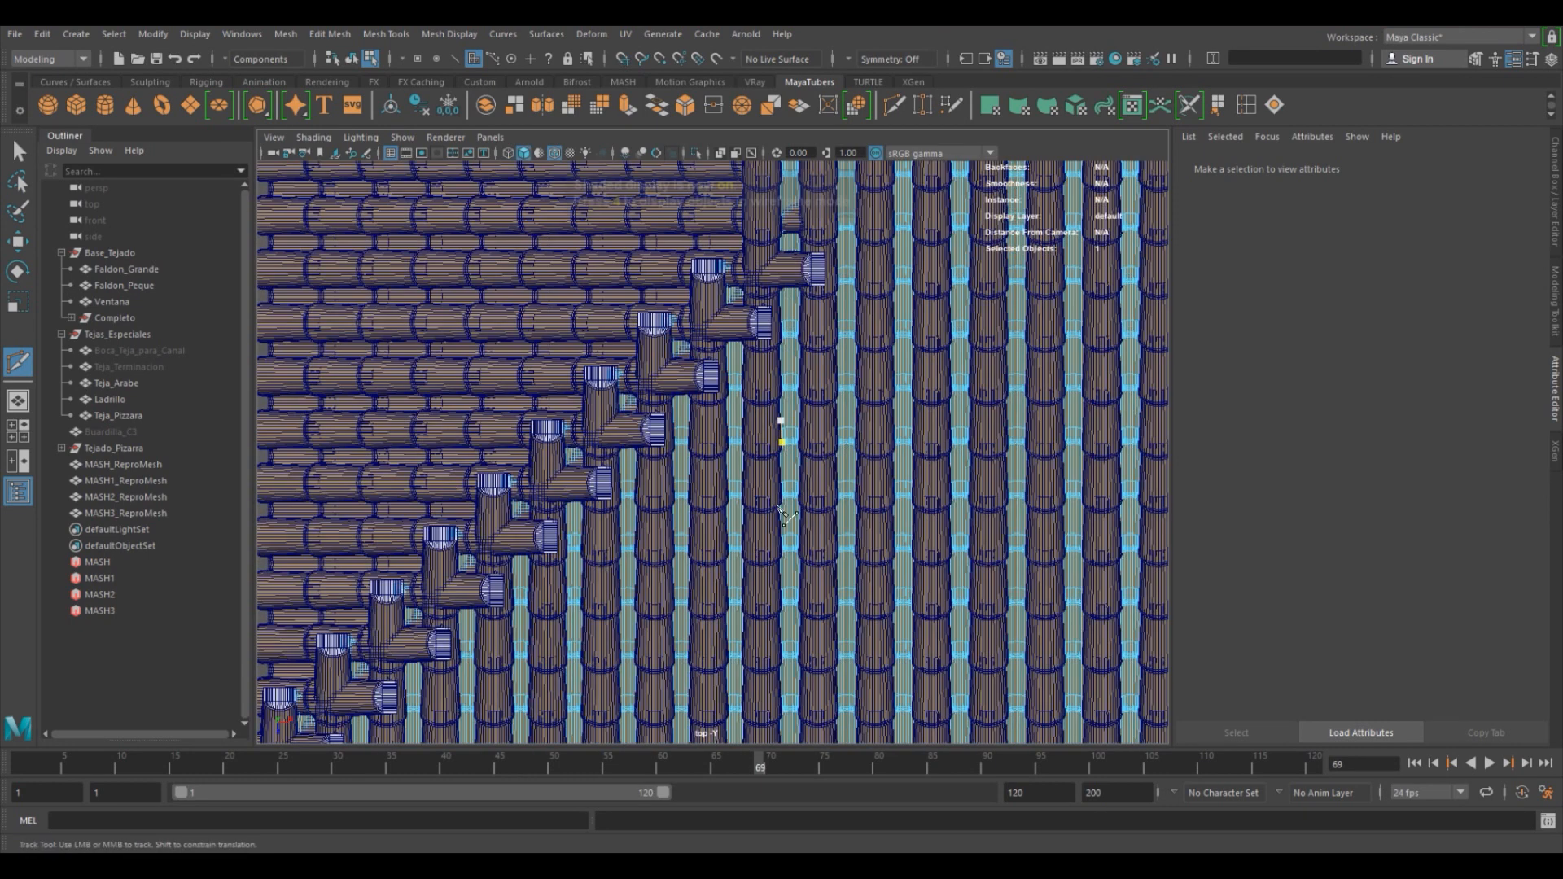
pyautogui.scroll(3, 749, 539)
pyautogui.press('q')
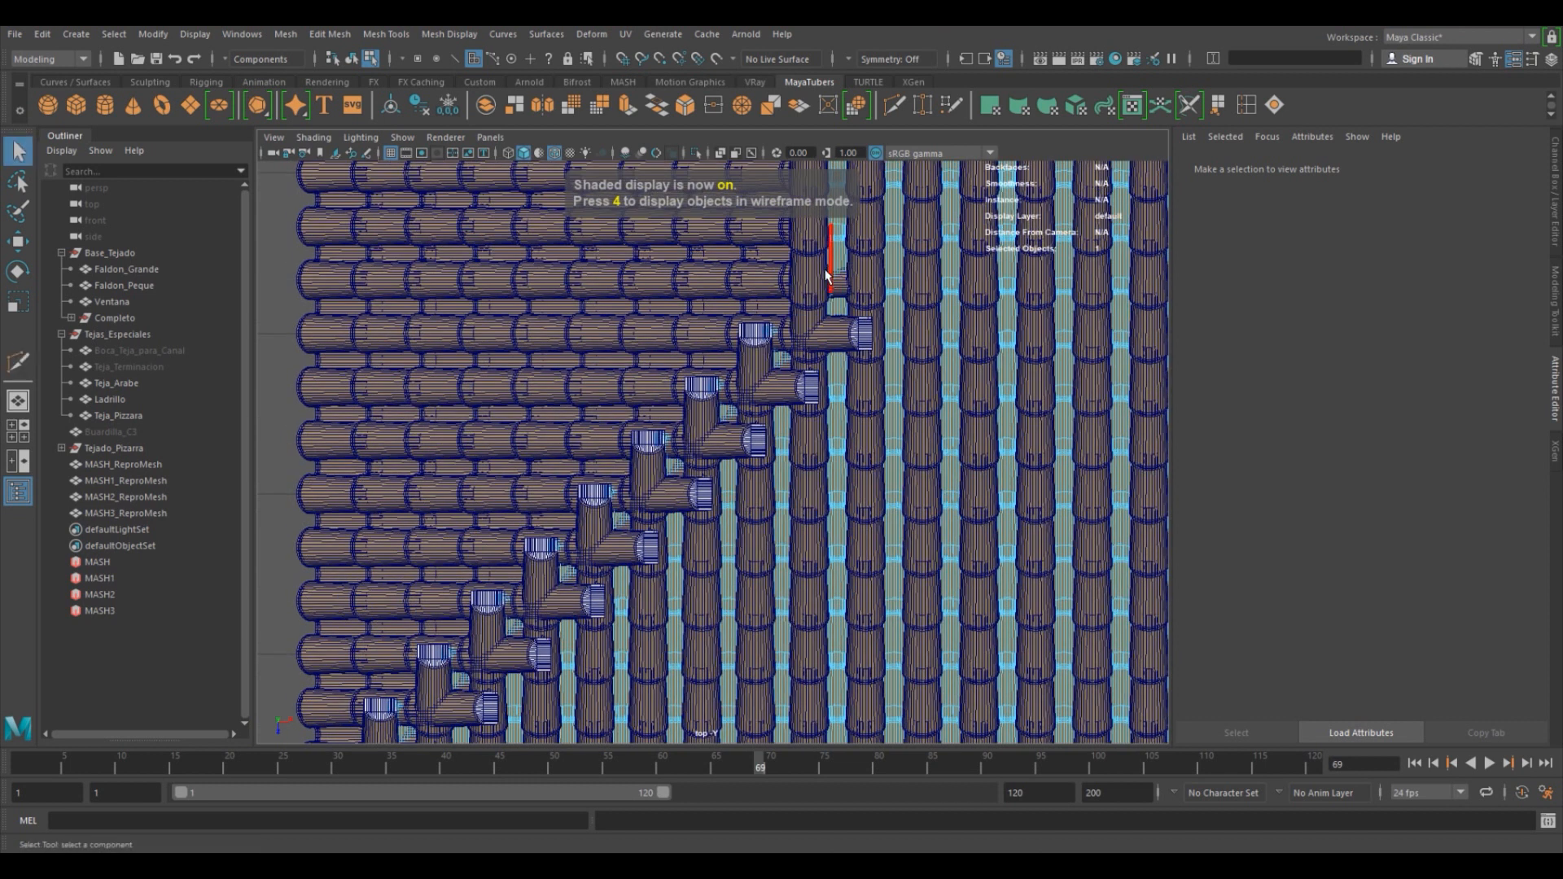
pyautogui.click(675, 214)
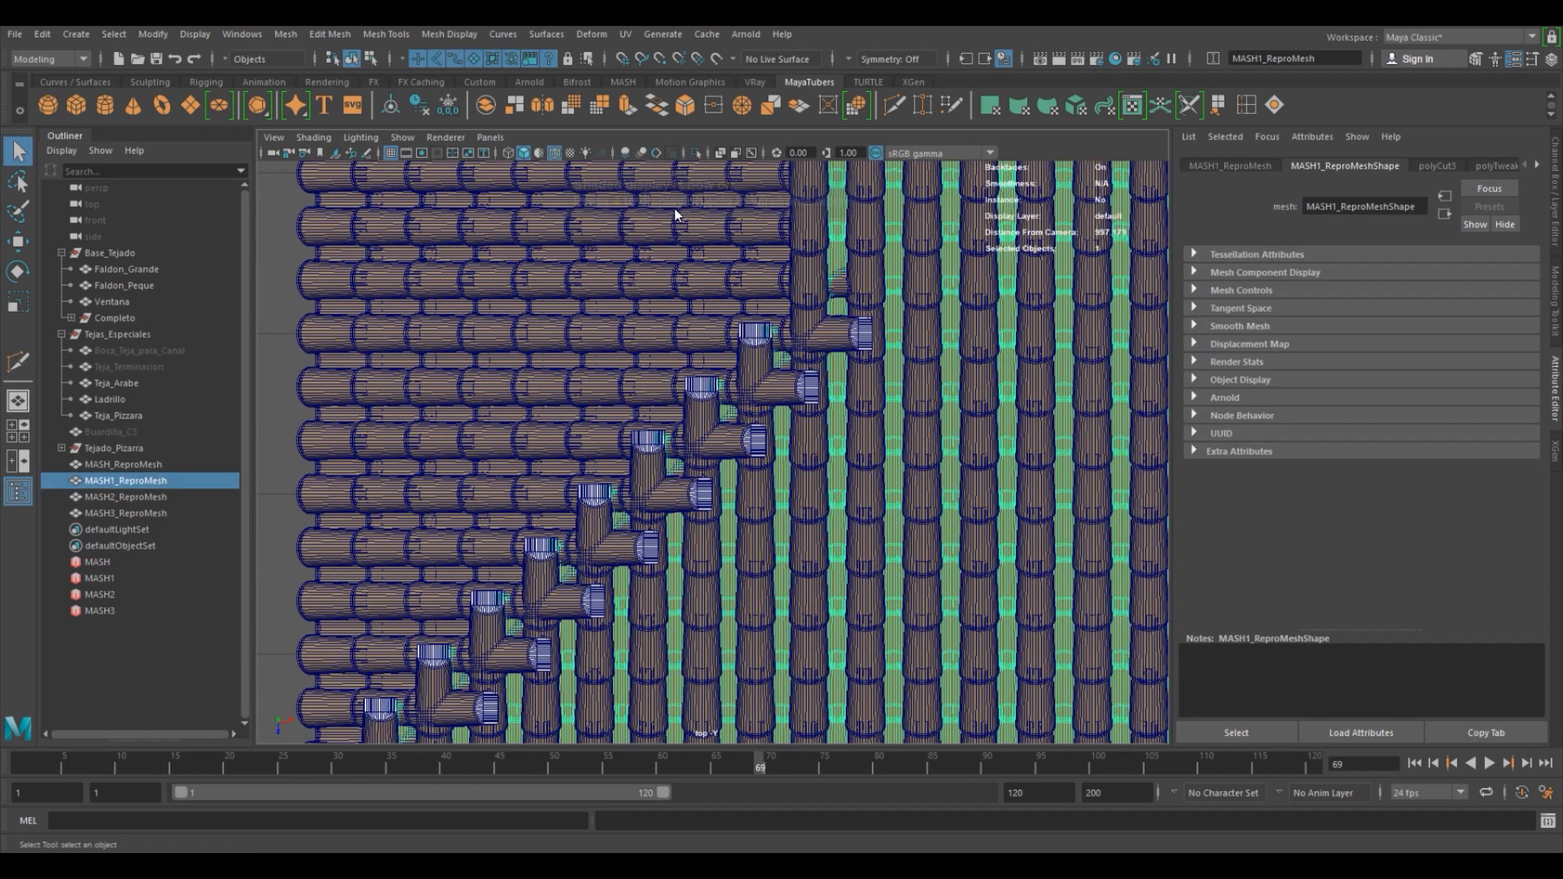
pyautogui.click(808, 277)
pyautogui.moveTo(756, 371); pyautogui.dragTo(756, 368, button='right')
pyautogui.moveTo(757, 368)
pyautogui.mouseDown()
pyautogui.moveTo(742, 359)
pyautogui.moveTo(707, 424)
pyautogui.moveTo(600, 510)
pyautogui.mouseUp()
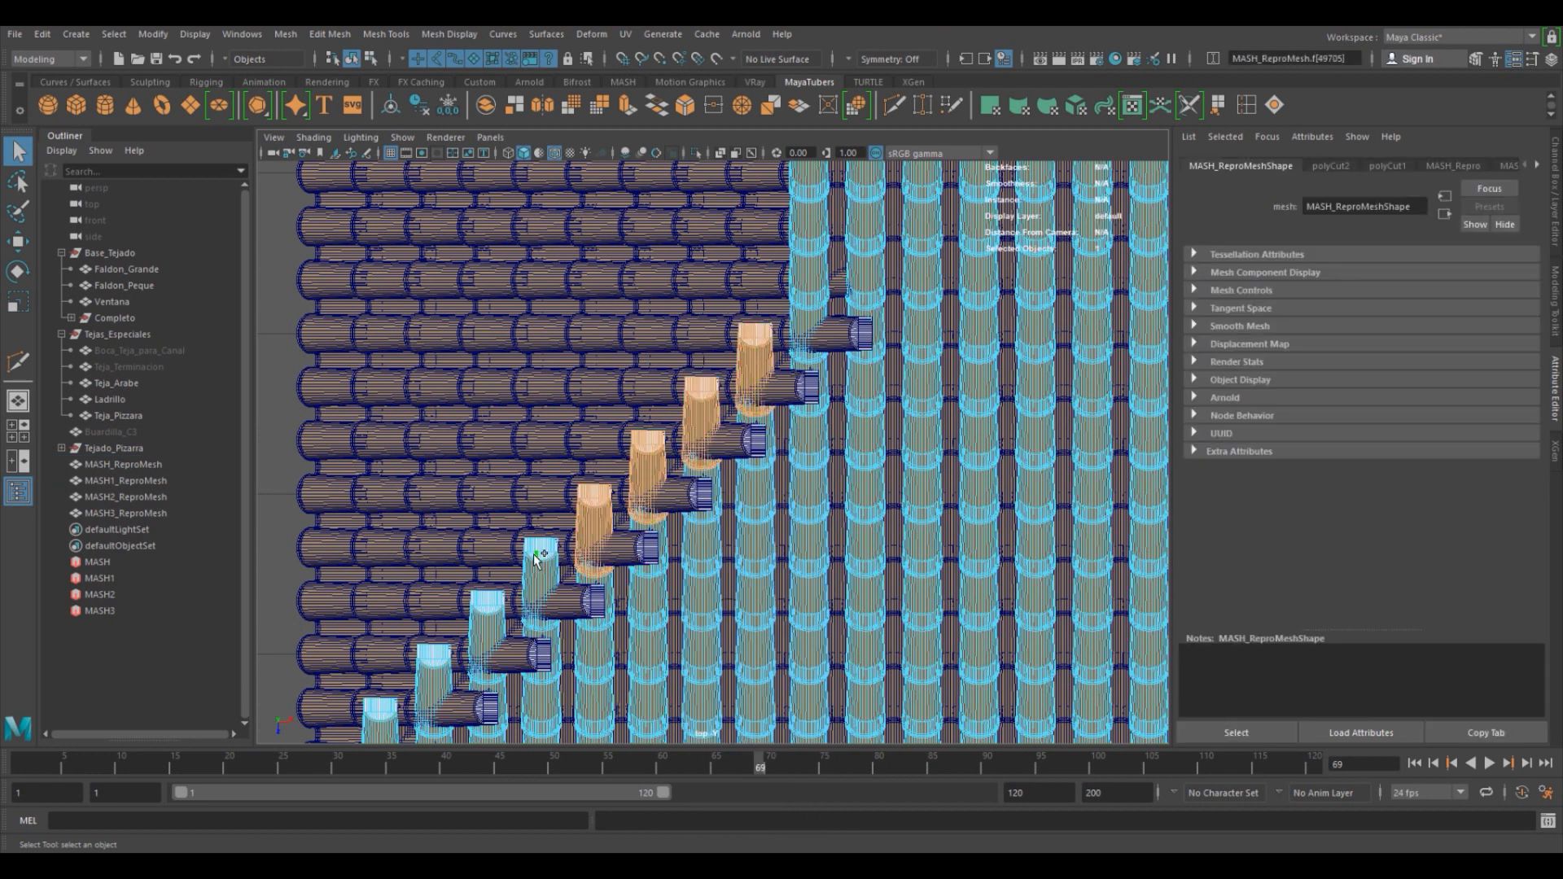
pyautogui.keyDown('alt'); pyautogui.moveTo(600, 510); pyautogui.dragTo(748, 317, button='middle'); pyautogui.keyUp('alt')
pyautogui.moveTo(748, 318)
pyautogui.mouseDown()
pyautogui.moveTo(664, 439)
pyautogui.moveTo(586, 486)
pyautogui.mouseUp()
pyautogui.moveTo(530, 537)
pyautogui.mouseDown()
pyautogui.moveTo(548, 570)
pyautogui.moveTo(606, 579)
pyautogui.moveTo(661, 541)
pyautogui.moveTo(757, 440)
pyautogui.moveTo(758, 411)
pyautogui.moveTo(808, 386)
pyautogui.moveTo(929, 269)
pyautogui.moveTo(920, 249)
pyautogui.moveTo(977, 215)
pyautogui.mouseUp()
pyautogui.keyDown('shift'); pyautogui.doubleClick(976, 218); pyautogui.keyUp('shift')
pyautogui.keyDown('alt'); pyautogui.moveTo(977, 219); pyautogui.dragTo(891, 354, button='middle'); pyautogui.keyUp('alt')
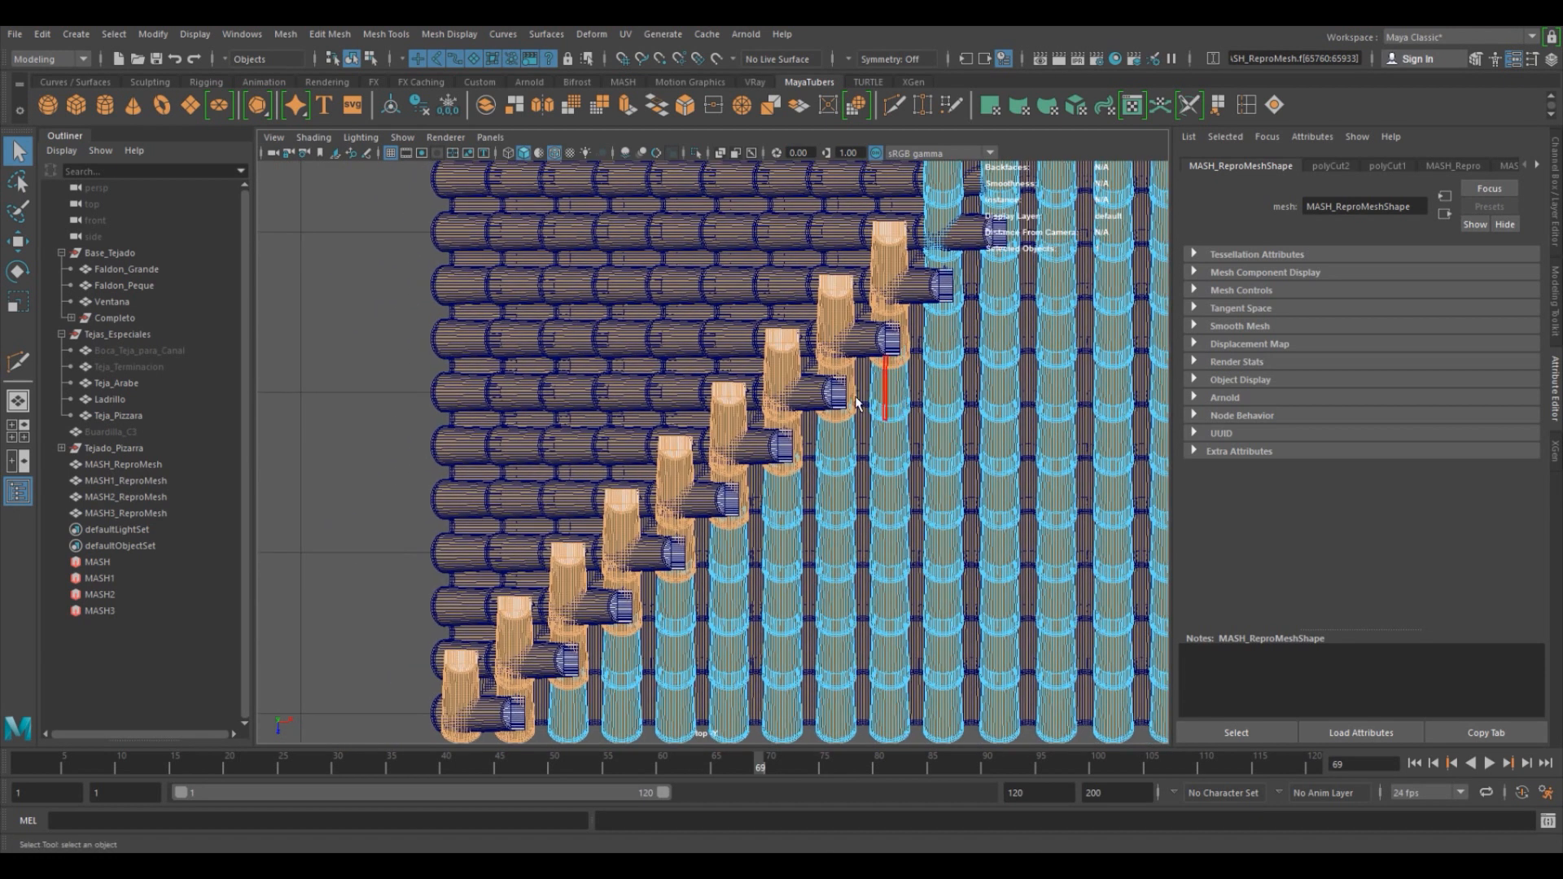
# Isolate the selected cover tiles, slice them diagonally along the hip with grid-snapped Multi-Cut, and show the whole roof again.
pyautogui.click(695, 153)
pyautogui.keyDown('alt'); pyautogui.moveTo(845, 489); pyautogui.dragTo(1019, 243, button='middle'); pyautogui.keyUp('alt')
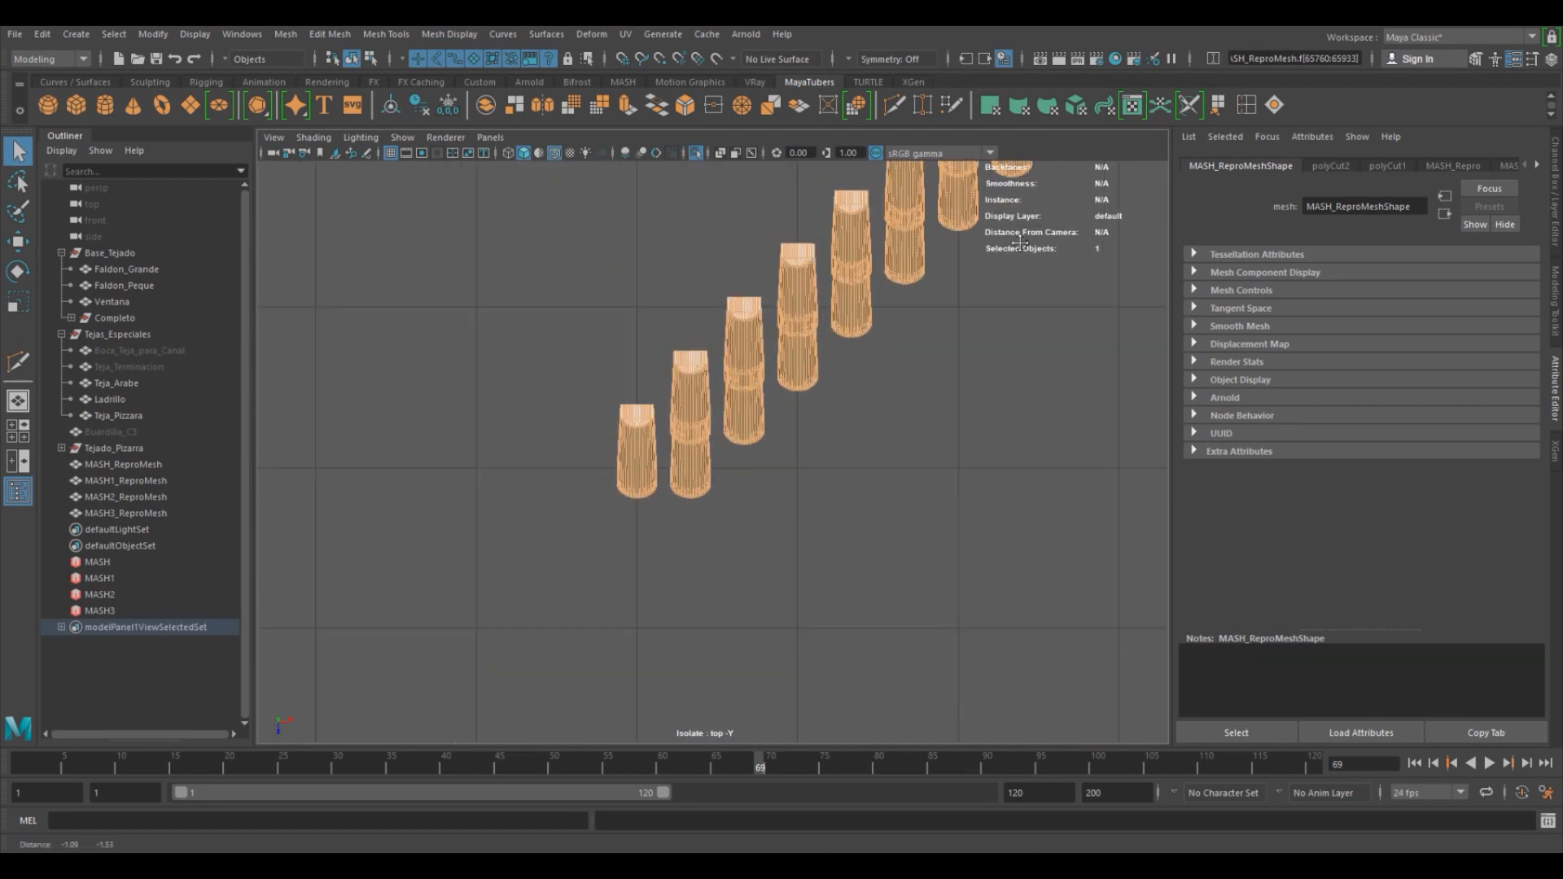
pyautogui.keyDown('alt'); pyautogui.moveTo(725, 460); pyautogui.dragTo(816, 371, button='middle'); pyautogui.keyUp('alt')
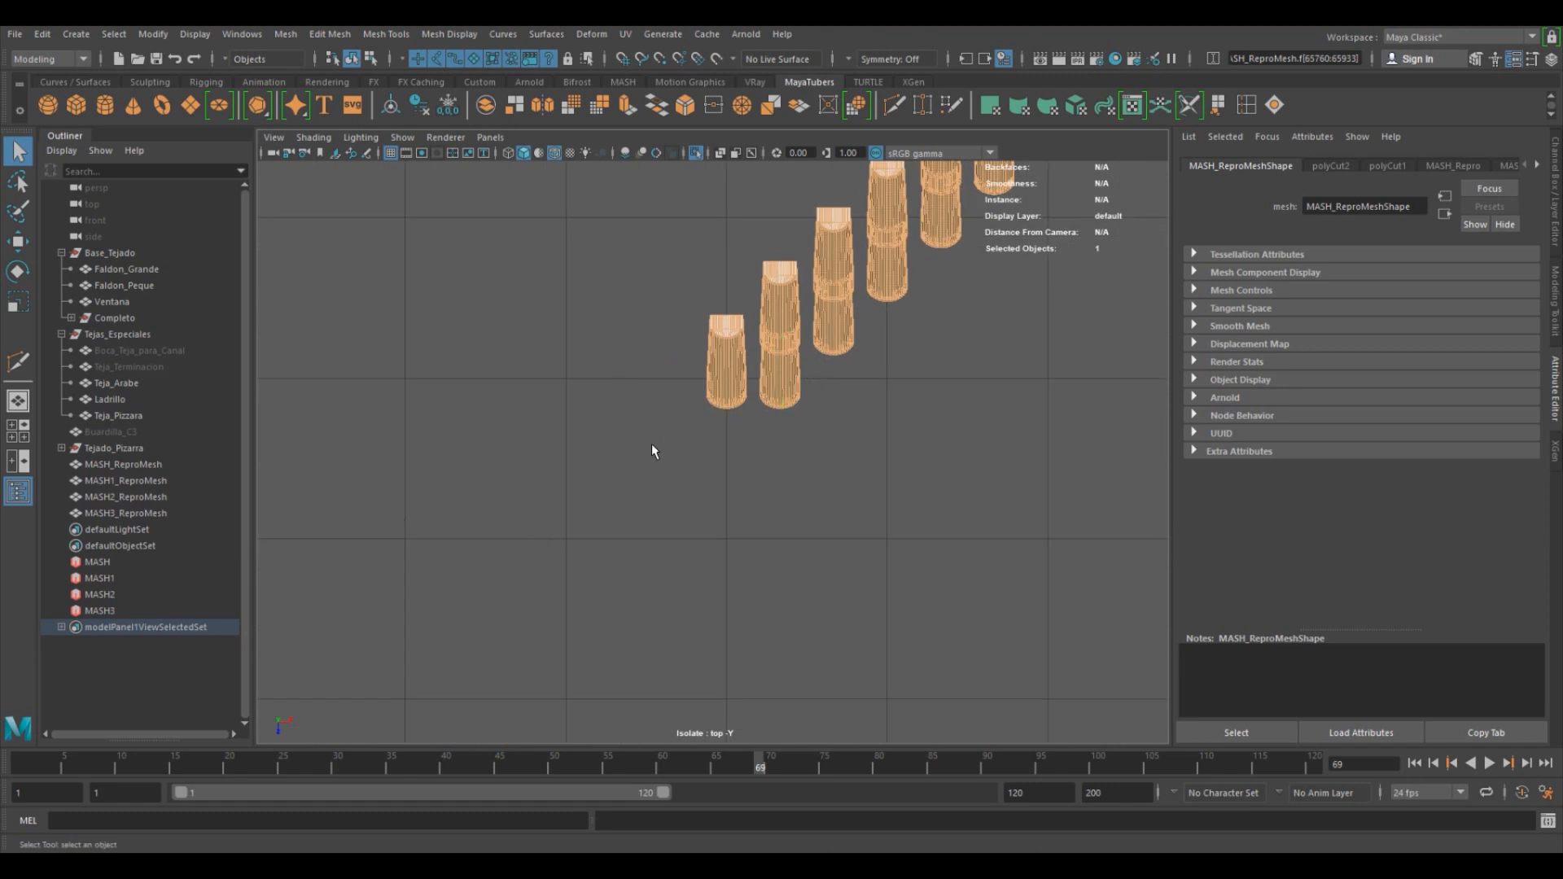
pyautogui.click(896, 107)
pyautogui.press('x')
pyautogui.moveTo(566, 539); pyautogui.dragTo(697, 437)
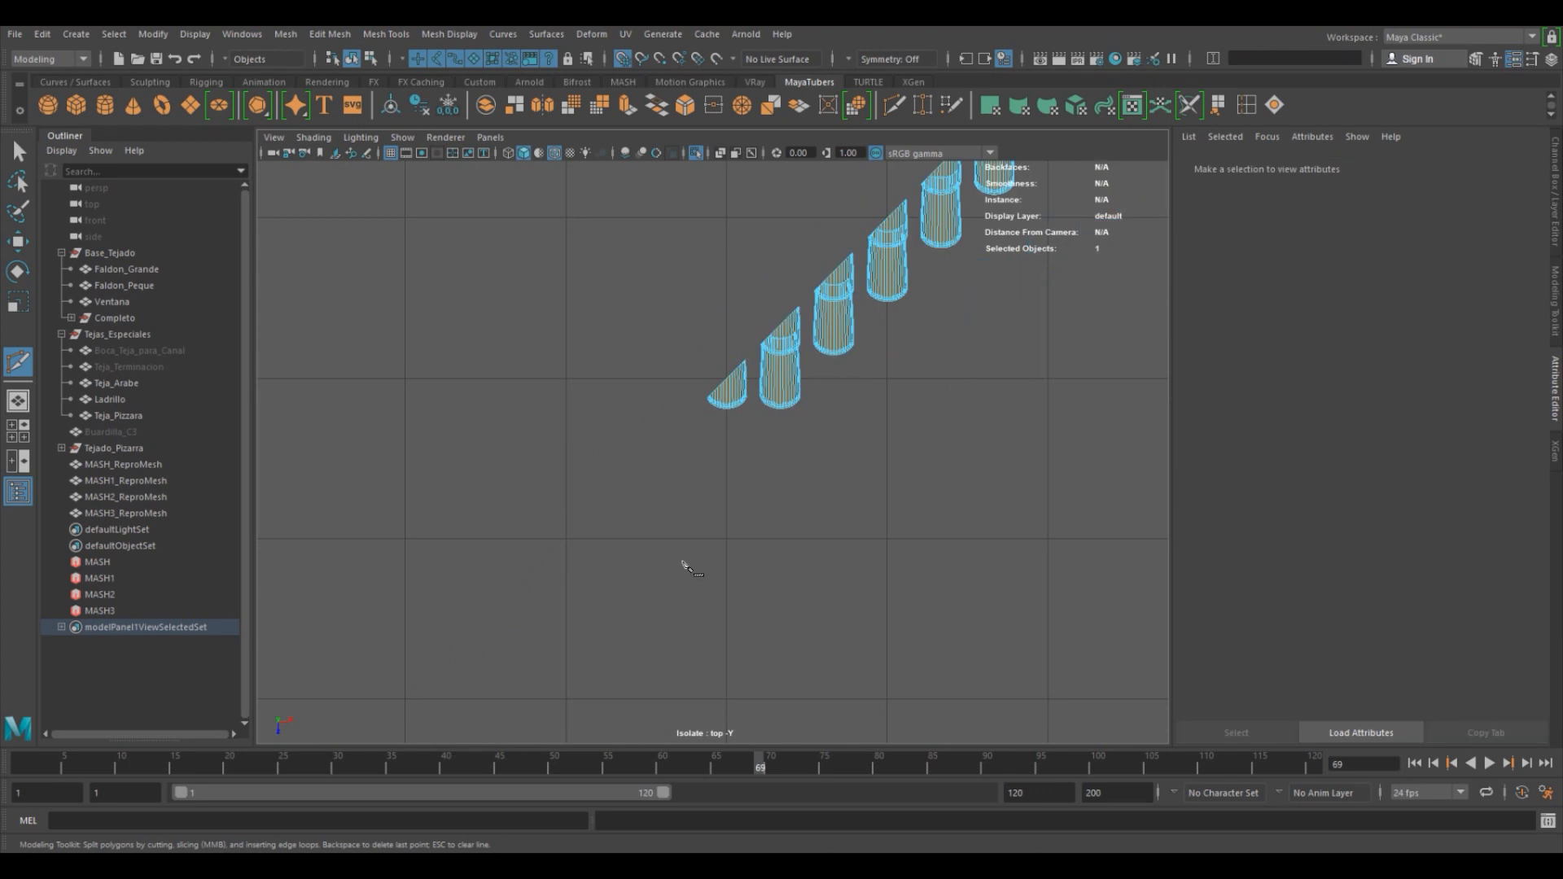
pyautogui.keyDown('alt'); pyautogui.moveTo(787, 403); pyautogui.dragTo(936, 208, button='middle'); pyautogui.keyUp('alt')
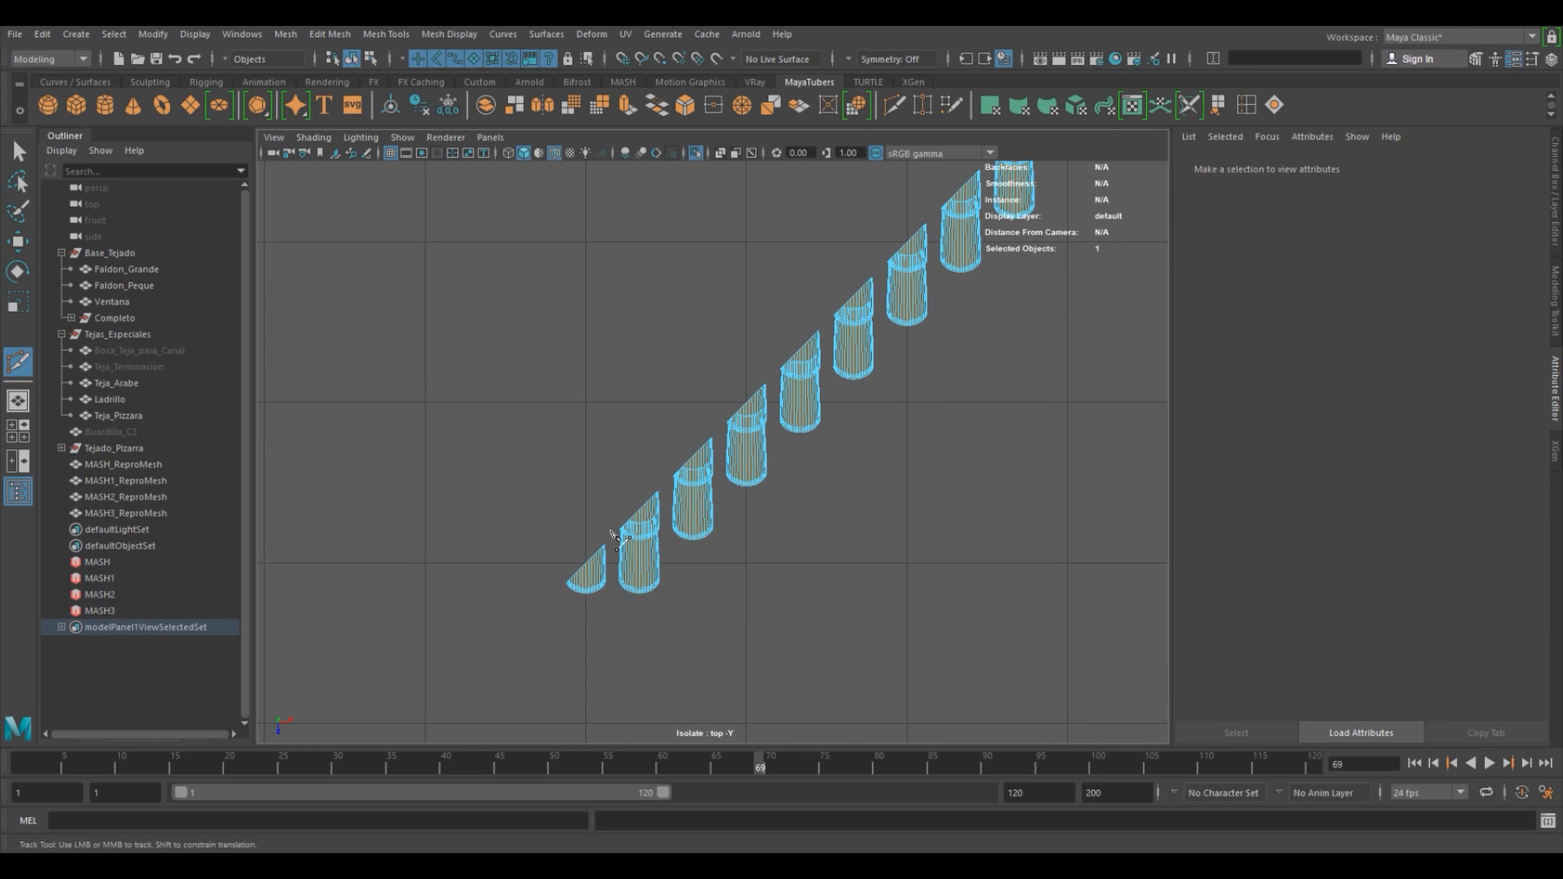
pyautogui.click(695, 153)
# Return to object selection, select the channel tile mesh MASH1_ReproMesh, and isolate it in the top view.
pyautogui.moveTo(887, 428)
pyautogui.keyDown('alt'); pyautogui.mouseDown(button='right')
pyautogui.moveTo(814, 425)
pyautogui.moveTo(871, 423)
pyautogui.mouseUp(button='right'); pyautogui.keyUp('alt')
pyautogui.press('q')
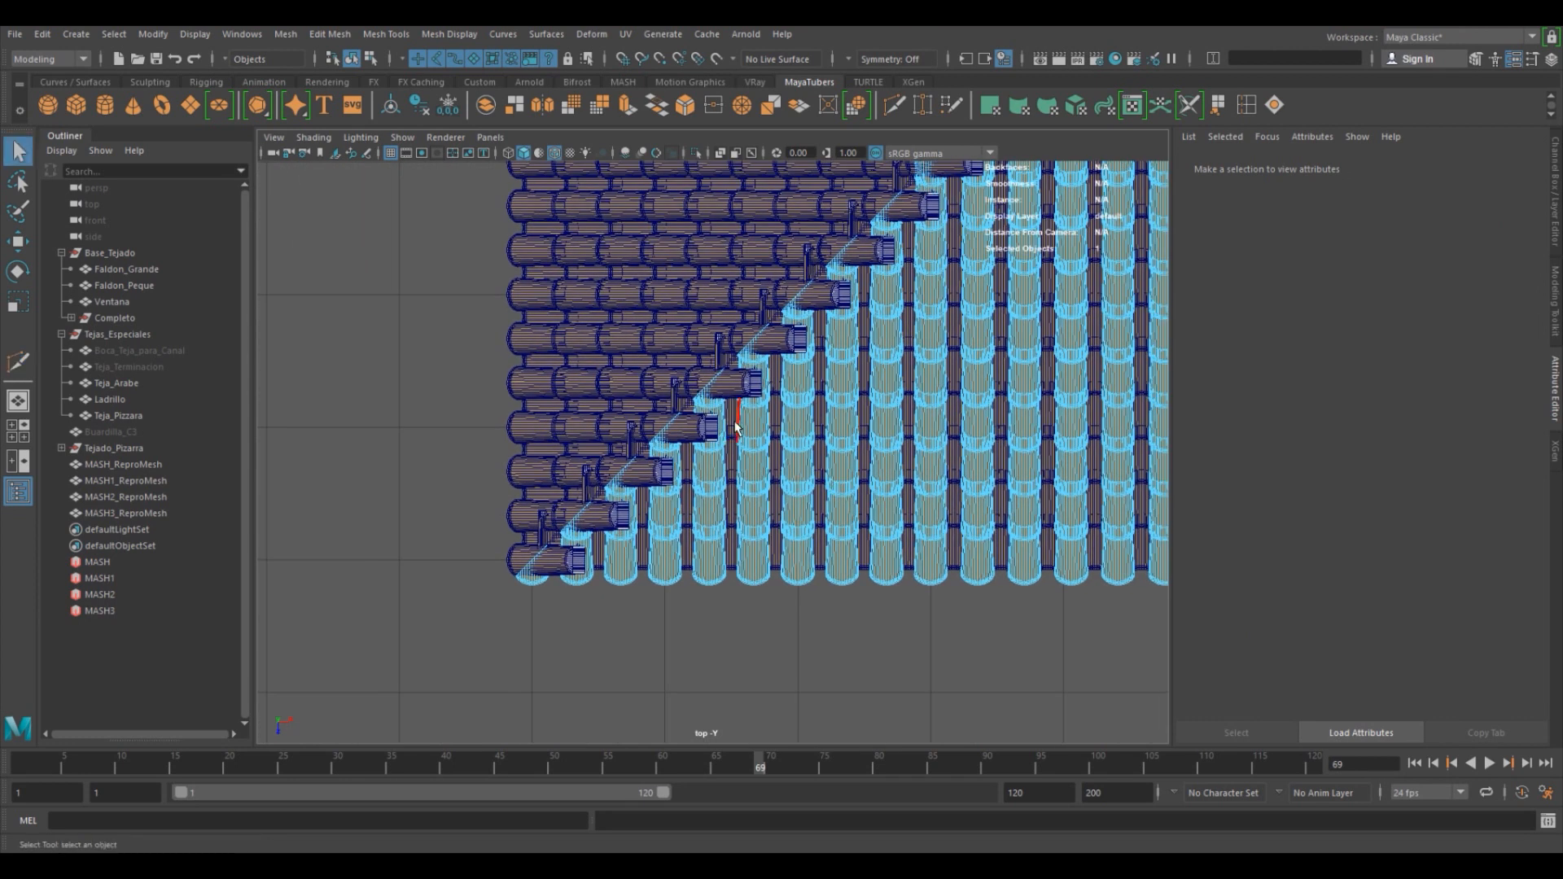
pyautogui.click(747, 405)
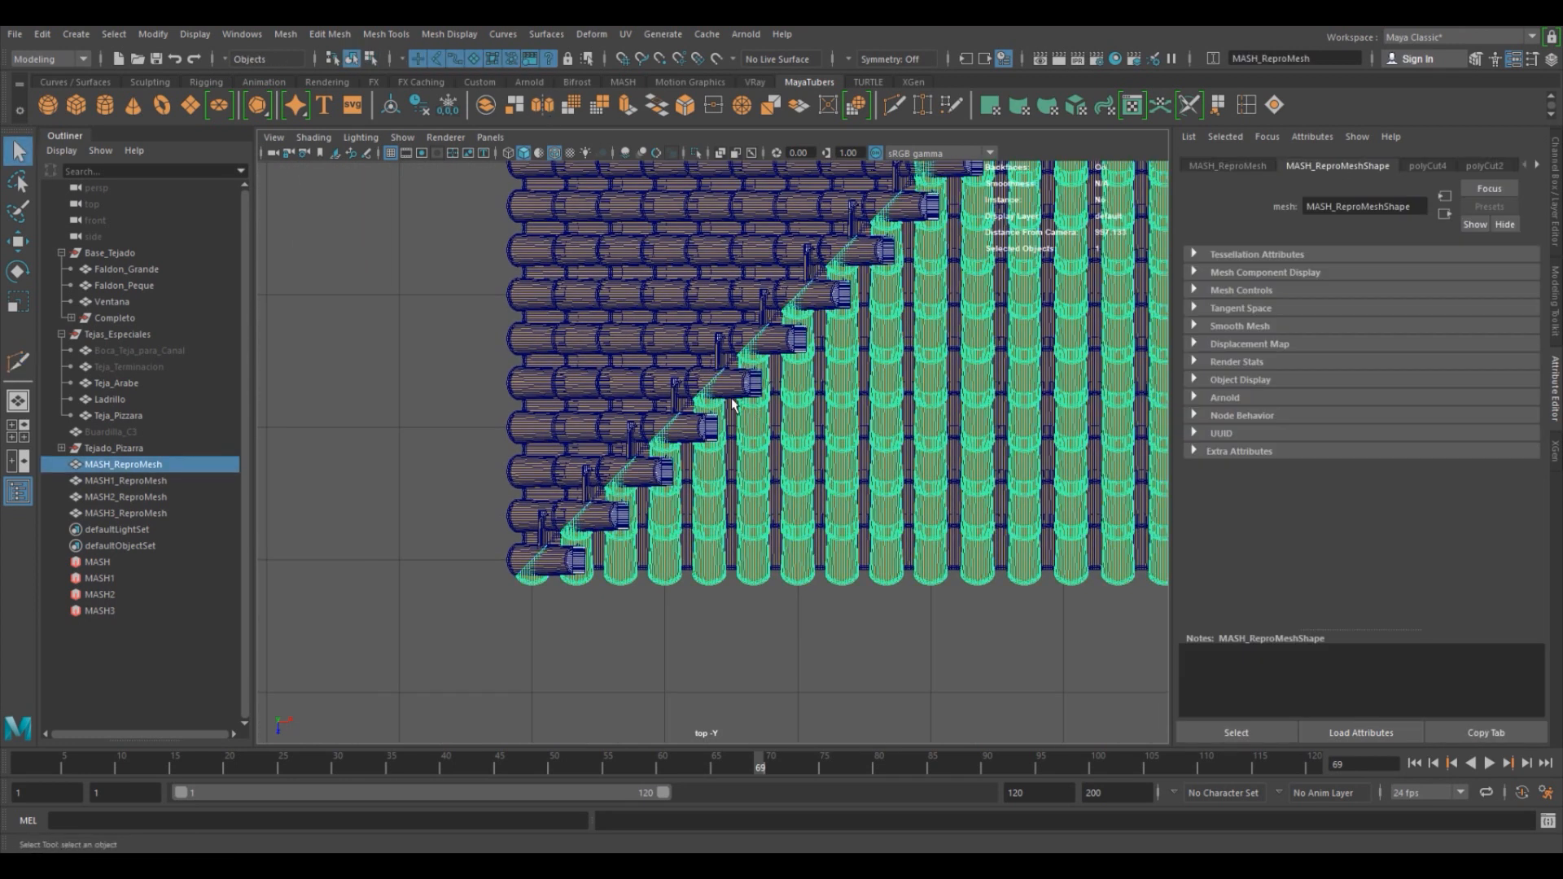
pyautogui.click(733, 405)
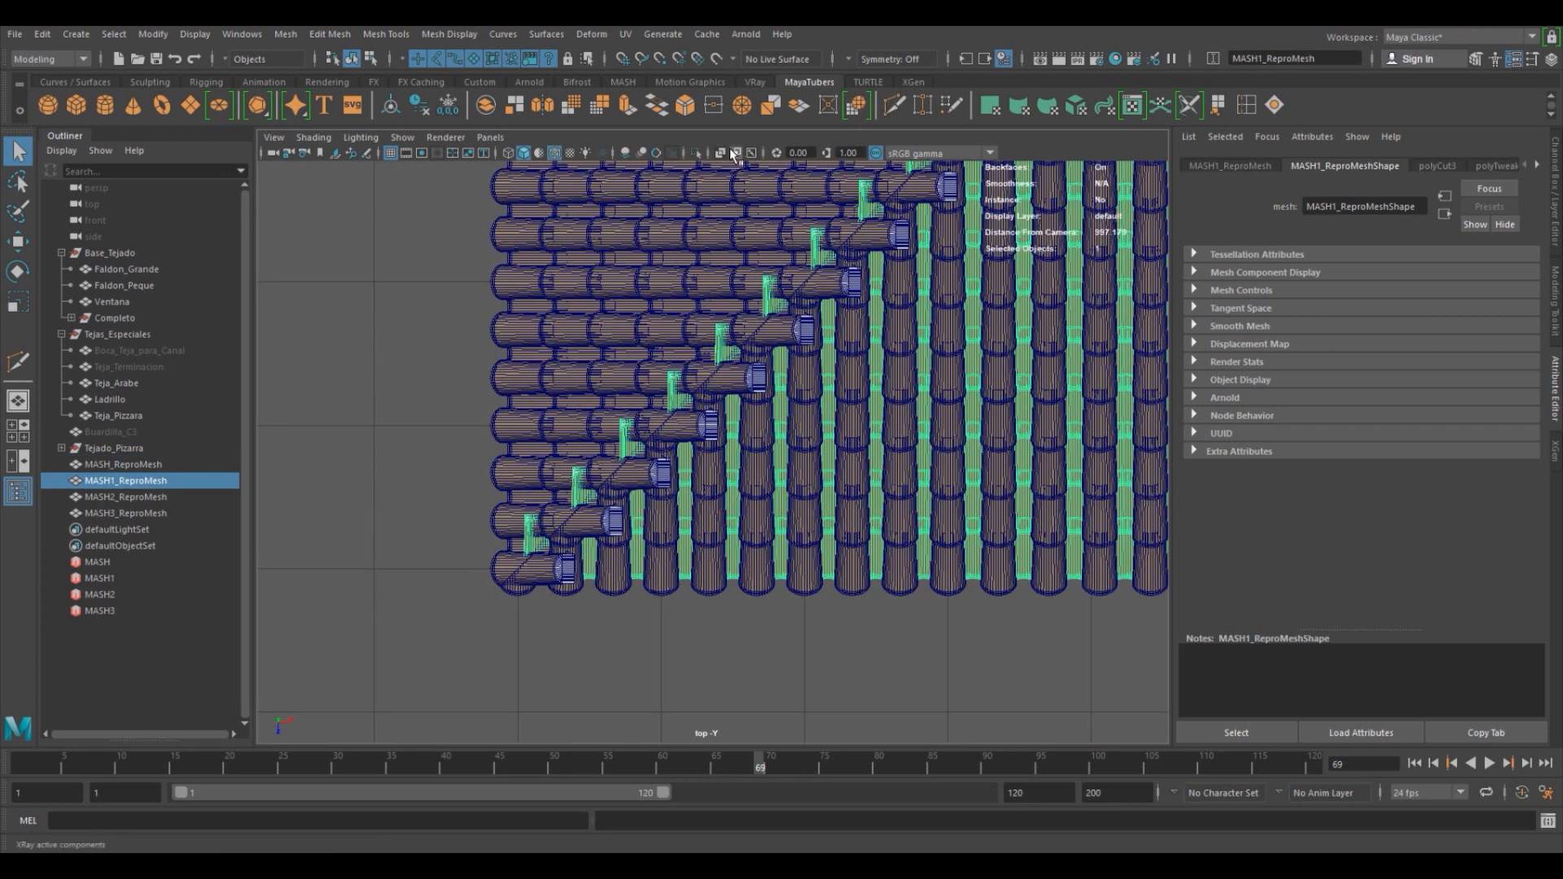
pyautogui.click(701, 154)
# Select the faces of the end channel tile in each column along the hip of the isolated mesh.
pyautogui.moveTo(739, 358); pyautogui.dragTo(742, 324, button='right')
pyautogui.click(738, 358)
pyautogui.keyDown('shift'); pyautogui.click(782, 301); pyautogui.keyUp('shift')
pyautogui.keyDown('shift'); pyautogui.click(827, 252); pyautogui.keyUp('shift')
pyautogui.keyDown('shift'); pyautogui.doubleClick(865, 212); pyautogui.keyUp('shift')
pyautogui.keyDown('alt'); pyautogui.moveTo(869, 210); pyautogui.dragTo(943, 230, button='middle'); pyautogui.keyUp('alt')
pyautogui.keyDown('shift'); pyautogui.doubleClick(819, 386); pyautogui.keyUp('shift')
pyautogui.keyDown('shift'); pyautogui.doubleClick(820, 389); pyautogui.keyUp('shift')
pyautogui.keyDown('shift'); pyautogui.doubleClick(749, 440); pyautogui.keyUp('shift')
pyautogui.keyDown('shift'); pyautogui.doubleClick(667, 507); pyautogui.keyUp('shift')
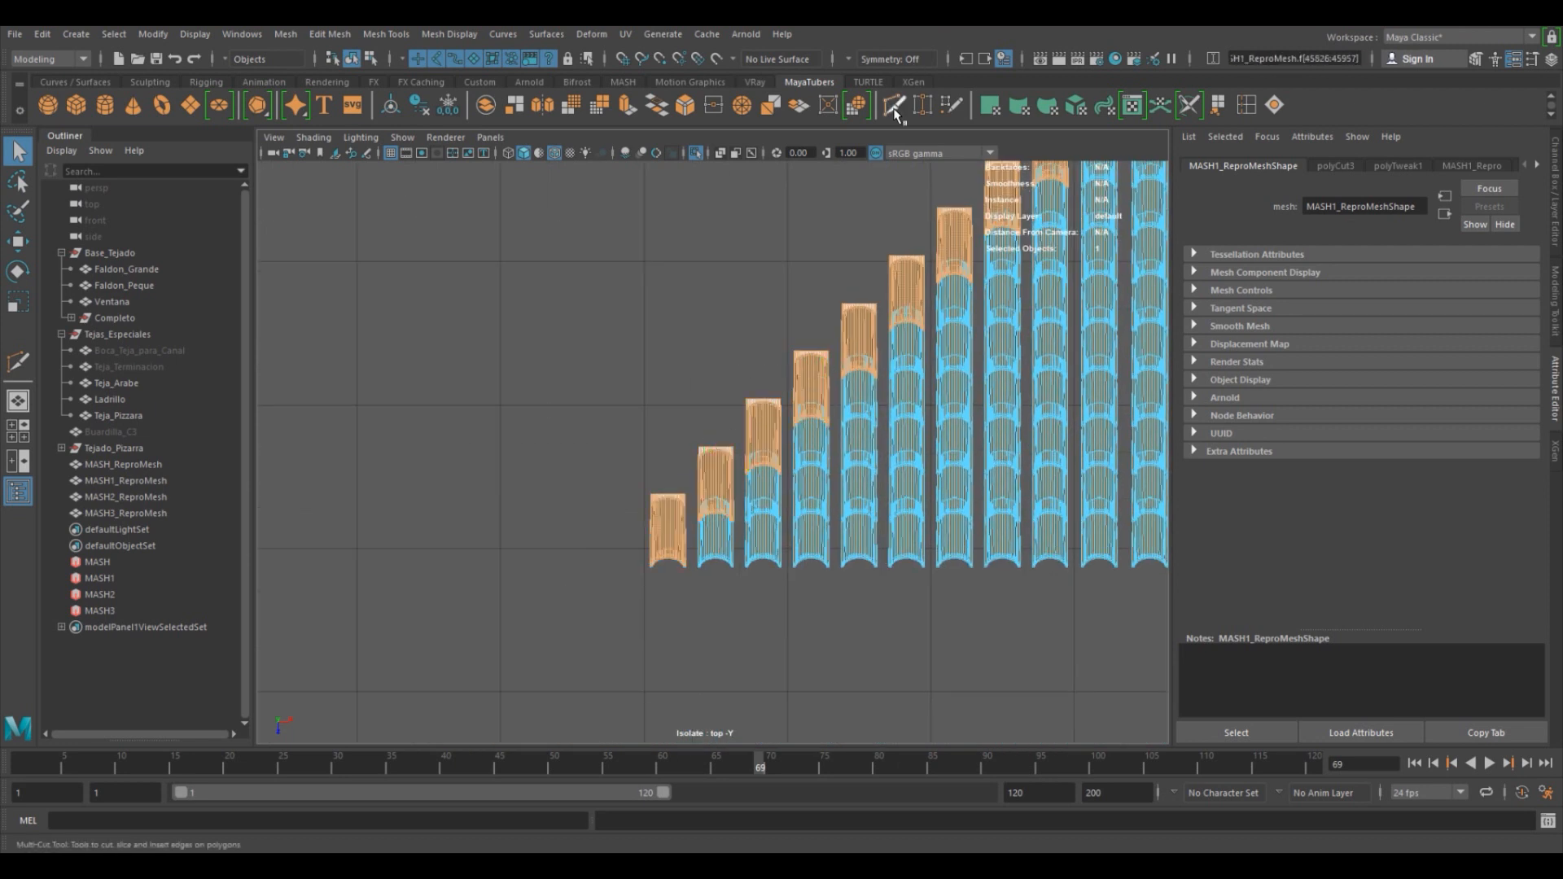
# Slice the selected channel tiles diagonally along the hip with Multi-Cut to remove the ends that cross it.
pyautogui.keyDown('alt'); pyautogui.moveTo(617, 517); pyautogui.dragTo(669, 421, button='middle'); pyautogui.keyUp('alt')
pyautogui.moveTo(555, 604); pyautogui.dragTo(691, 462)
pyautogui.keyDown('alt'); pyautogui.moveTo(857, 337); pyautogui.dragTo(609, 614, button='middle'); pyautogui.keyUp('alt')
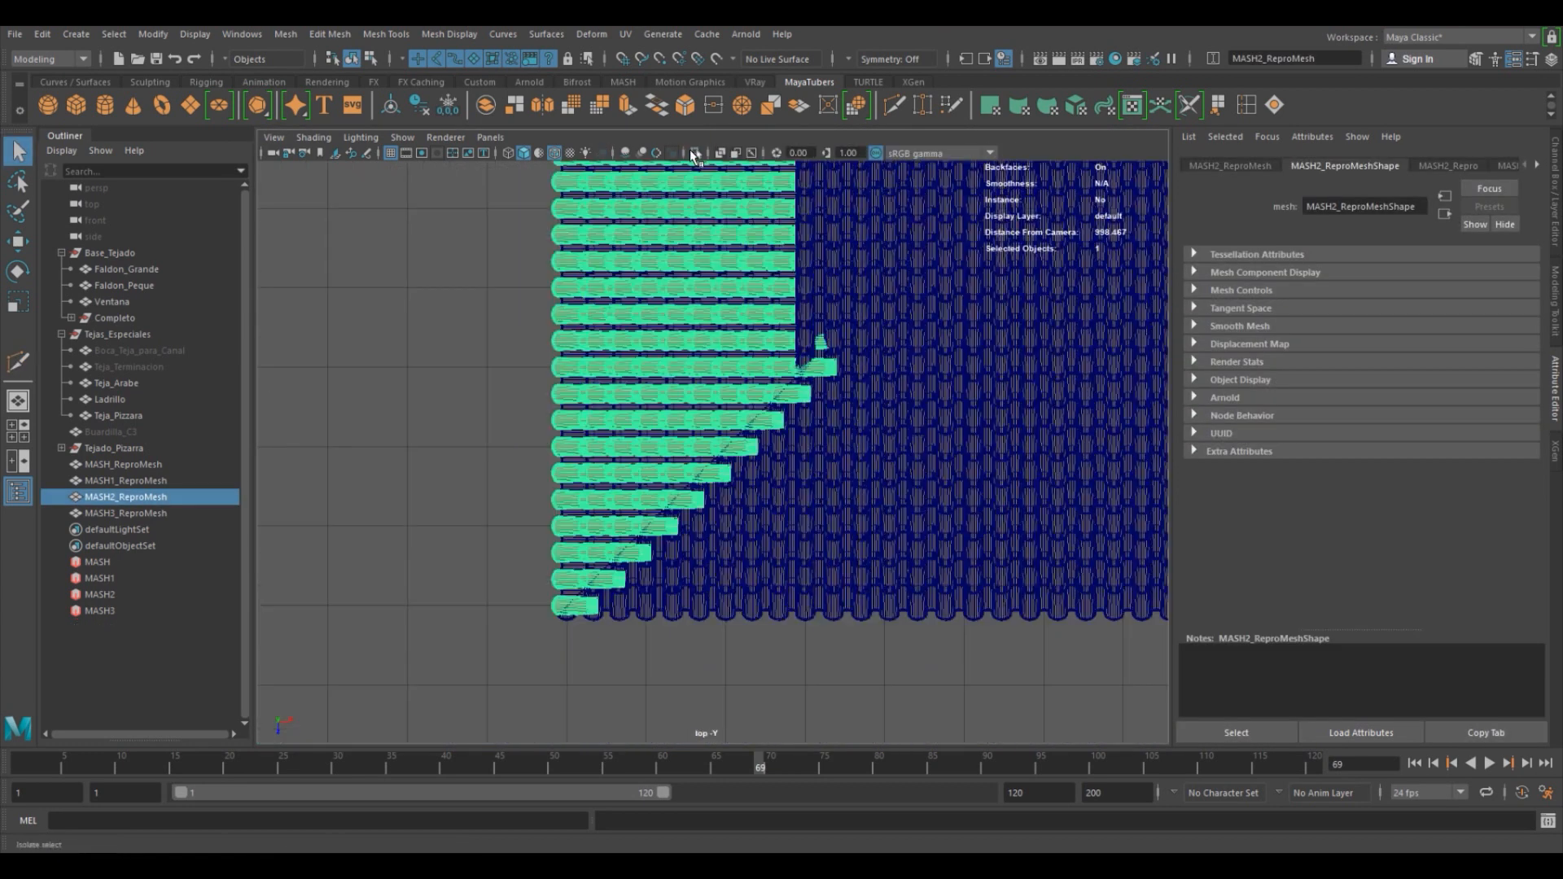
# Isolate the small slope's cover tile mesh, MASH2_ReproMesh, and select the faces of the end tiles along its upper edge.
pyautogui.hotkey('ctrl', '1')
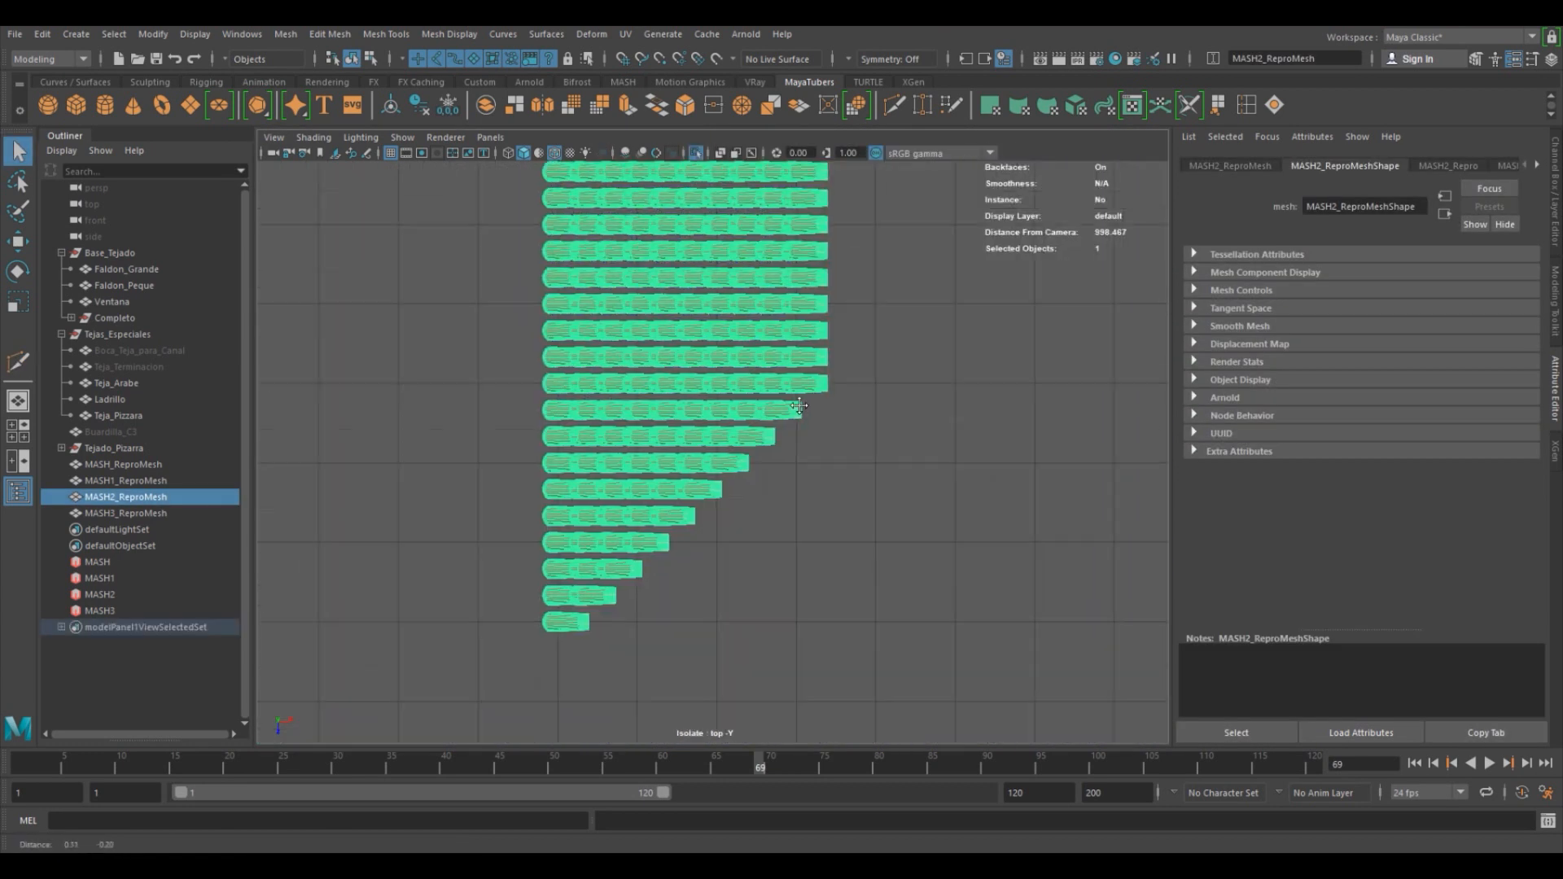
pyautogui.keyDown('alt'); pyautogui.moveTo(799, 405); pyautogui.dragTo(752, 545, button='middle'); pyautogui.keyUp('alt')
pyautogui.hotkey('ctrl', 'shift', 'x')
pyautogui.press('q')
pyautogui.moveTo(817, 255); pyautogui.dragTo(749, 248)
pyautogui.press('F11')
pyautogui.click(17, 361)
pyautogui.hotkey('ctrl', 'z')
pyautogui.scroll(6, 863, 348)
pyautogui.scroll(-4, 863, 349)
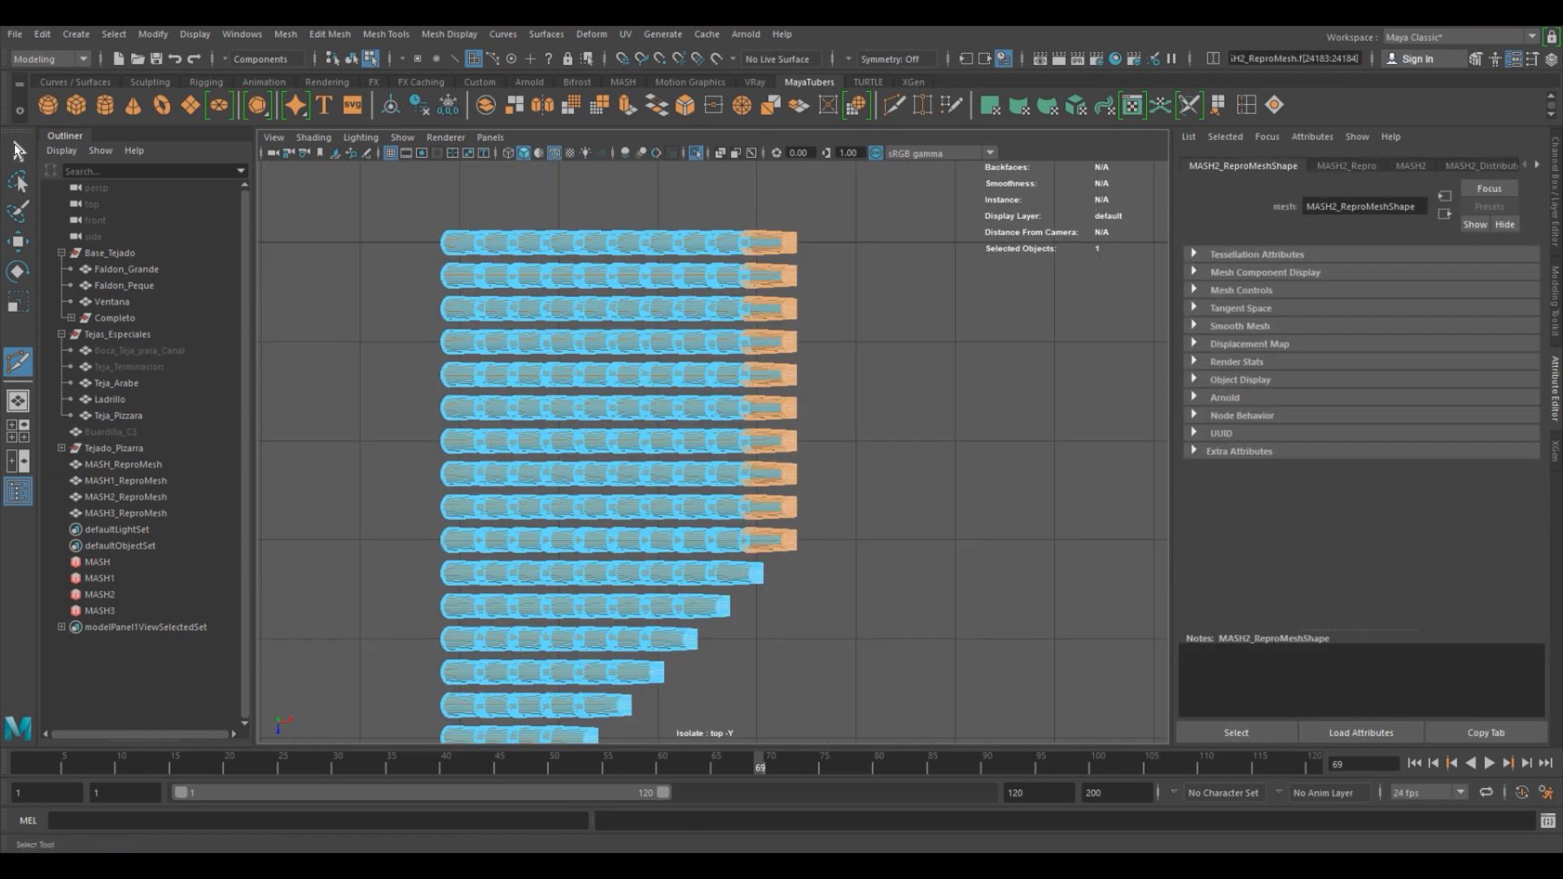
# Trim the end tiles of MASH2_ReproMesh with a straight Multi-Cut slice along the small slope's upper edge.
pyautogui.click(18, 151)
pyautogui.click(852, 425)
pyautogui.moveTo(821, 564); pyautogui.dragTo(771, 203)
pyautogui.press('Delete')
pyautogui.keyDown('alt'); pyautogui.moveTo(768, 197); pyautogui.dragTo(767, 251, button='middle'); pyautogui.keyUp('alt')
pyautogui.hotkey('ctrl', 'shift', 'x')
pyautogui.keyDown('alt'); pyautogui.moveTo(750, 639); pyautogui.dragTo(798, 318, button='middle'); pyautogui.keyUp('alt')
# Select the faces of the MASH2_ReproMesh tiles that cross the hip and slice them diagonally with Multi-Cut.
pyautogui.press('q')
pyautogui.moveTo(798, 318)
pyautogui.mouseDown()
pyautogui.moveTo(716, 338)
pyautogui.moveTo(610, 437)
pyautogui.moveTo(505, 558)
pyautogui.moveTo(513, 571)
pyautogui.mouseUp()
pyautogui.hotkey('ctrl', 'shift', 'x')
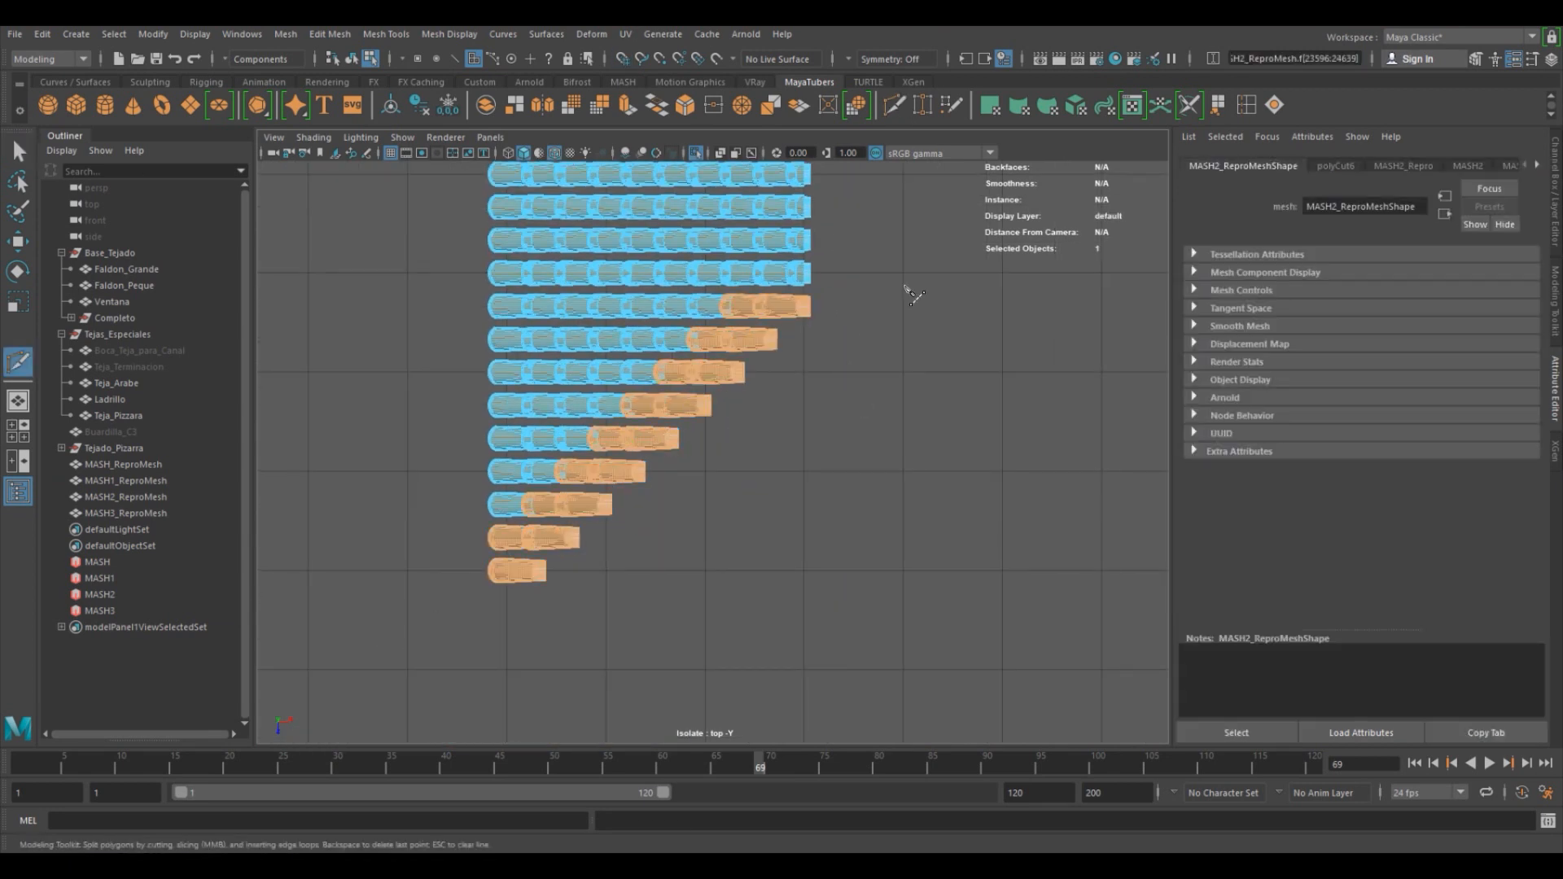
pyautogui.press('Delete')
# Select the remaining uncut cover tile where the small slope's upper edge meets the hip and slice it diagonally too.
pyautogui.press('q')
pyautogui.click(802, 270)
pyautogui.keyDown('alt'); pyautogui.moveTo(907, 237); pyautogui.dragTo(847, 320, button='middle'); pyautogui.keyUp('alt')
pyautogui.hotkey('ctrl', 'shift', 'x')
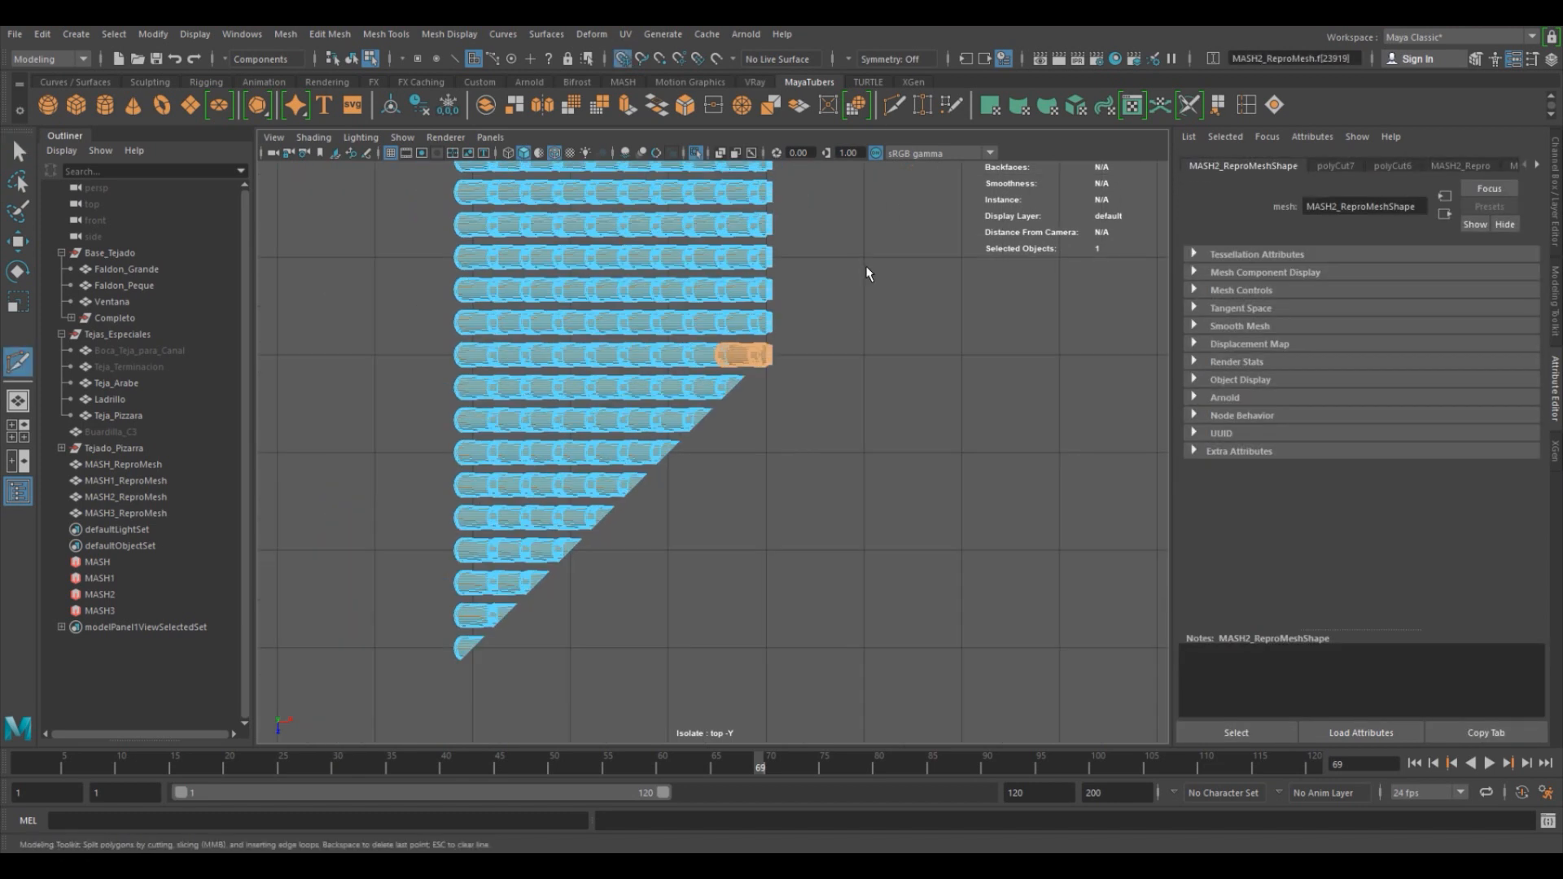
pyautogui.press('q')
# Show the whole roof again, select the small slope's channel tile mesh, MASH3_ReproMesh, in object mode, and isolate it.
pyautogui.click(867, 274)
pyautogui.press('space')
pyautogui.press('space')
pyautogui.hotkey('ctrl', '1')
pyautogui.press('F8')
pyautogui.click(743, 276)
pyautogui.hotkey('ctrl', '1')
# Trim the channel tiles of MASH3_ReproMesh with a straight Multi-Cut slice along the small slope's upper edge.
pyautogui.keyDown('alt'); pyautogui.moveTo(823, 244); pyautogui.dragTo(828, 413, button='middle'); pyautogui.keyUp('alt')
pyautogui.hotkey('ctrl', 'shift', 'x')
pyautogui.keyDown('alt'); pyautogui.moveTo(740, 603); pyautogui.dragTo(802, 429, button='middle'); pyautogui.keyUp('alt')
pyautogui.moveTo(931, 252); pyautogui.dragTo(822, 375)
pyautogui.press('q')
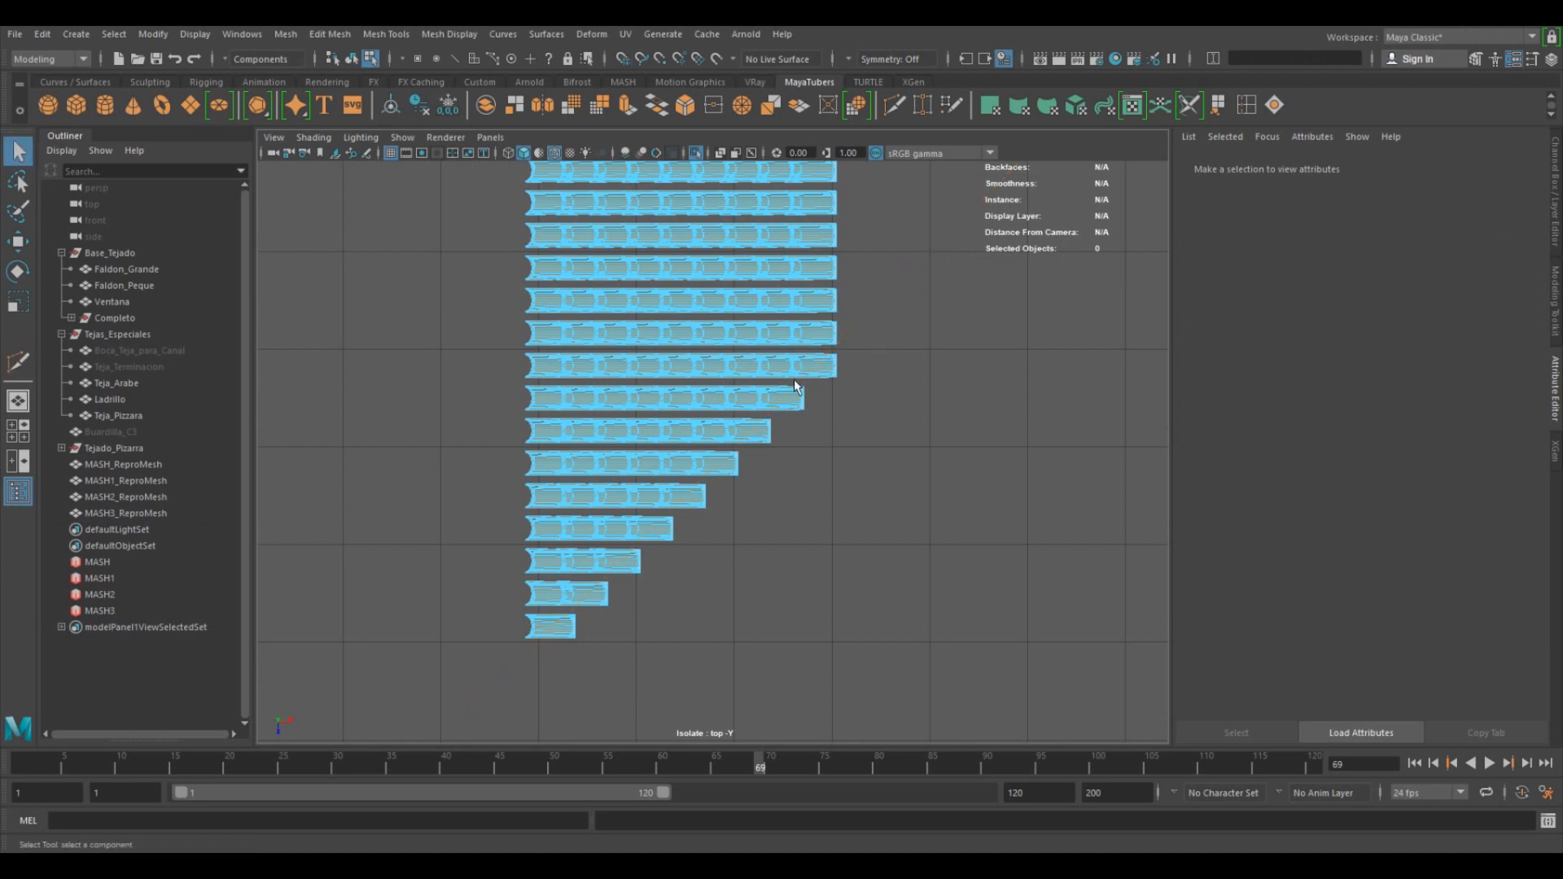
# Select the faces of the MASH3_ReproMesh channel tiles that cross the hip and slice them diagonally with Multi-Cut.
pyautogui.press('F11')
pyautogui.doubleClick(825, 366)
pyautogui.keyDown('shift'); pyautogui.doubleClick(795, 399); pyautogui.keyUp('shift')
pyautogui.keyDown('shift'); pyautogui.doubleClick(766, 428); pyautogui.keyUp('shift')
pyautogui.keyDown('shift'); pyautogui.doubleClick(662, 533); pyautogui.keyUp('shift')
pyautogui.press('Delete')
pyautogui.hotkey('ctrl', 'shift', 'x')
# Return to object mode in the perspective view and examine how the trimmed tiles meet along the hip and the slopes' edges.
pyautogui.press('space')
pyautogui.press('space')
pyautogui.keyDown('alt'); pyautogui.moveTo(555, 224); pyautogui.dragTo(533, 189); pyautogui.keyUp('alt')
pyautogui.press('F8')
pyautogui.press('q')
pyautogui.keyDown('alt'); pyautogui.moveTo(839, 458); pyautogui.dragTo(884, 397); pyautogui.keyUp('alt')
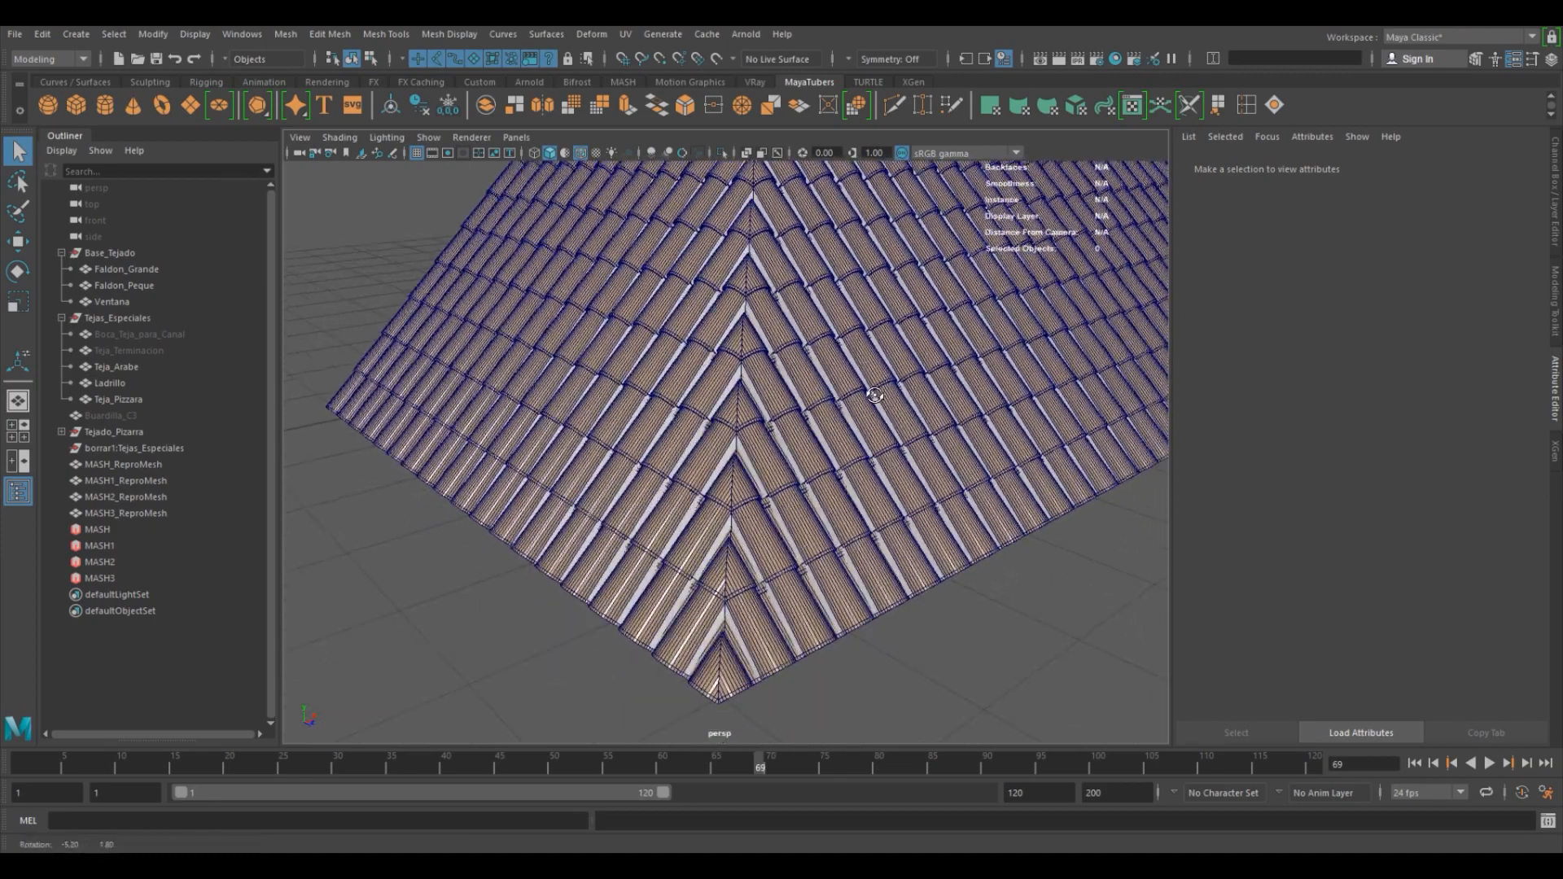
pyautogui.keyDown('alt'); pyautogui.moveTo(883, 396); pyautogui.dragTo(778, 394, button='right'); pyautogui.keyUp('alt')
pyautogui.keyDown('alt'); pyautogui.moveTo(778, 394); pyautogui.dragTo(749, 462, button='middle'); pyautogui.keyUp('alt')
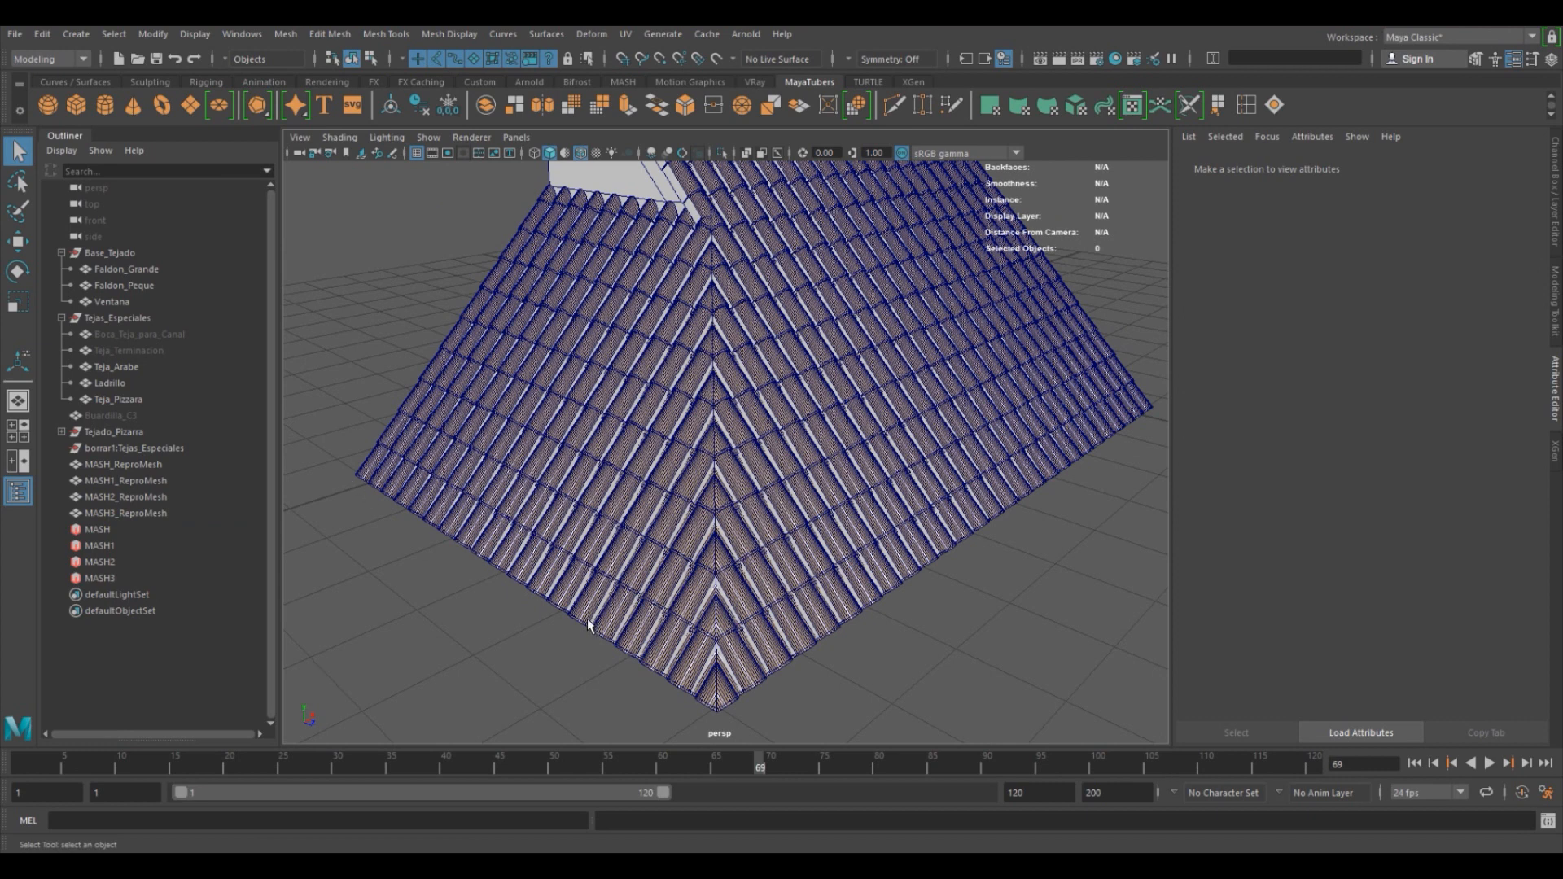
pyautogui.keyDown('alt'); pyautogui.moveTo(658, 607); pyautogui.dragTo(772, 553); pyautogui.keyUp('alt')
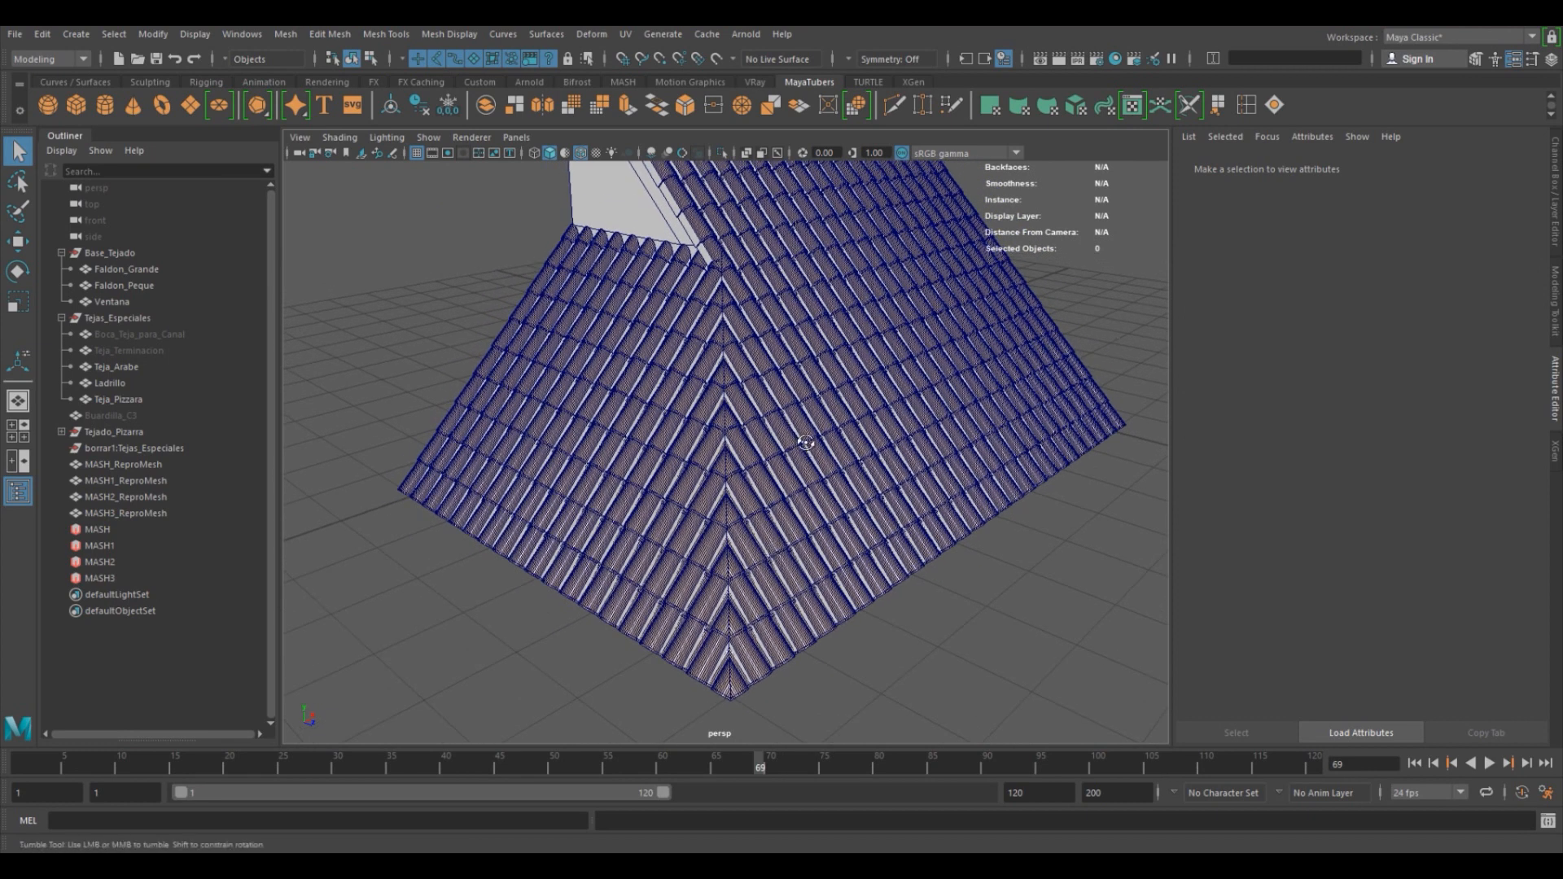
pyautogui.keyDown('alt'); pyautogui.moveTo(807, 447); pyautogui.dragTo(802, 447); pyautogui.keyUp('alt')
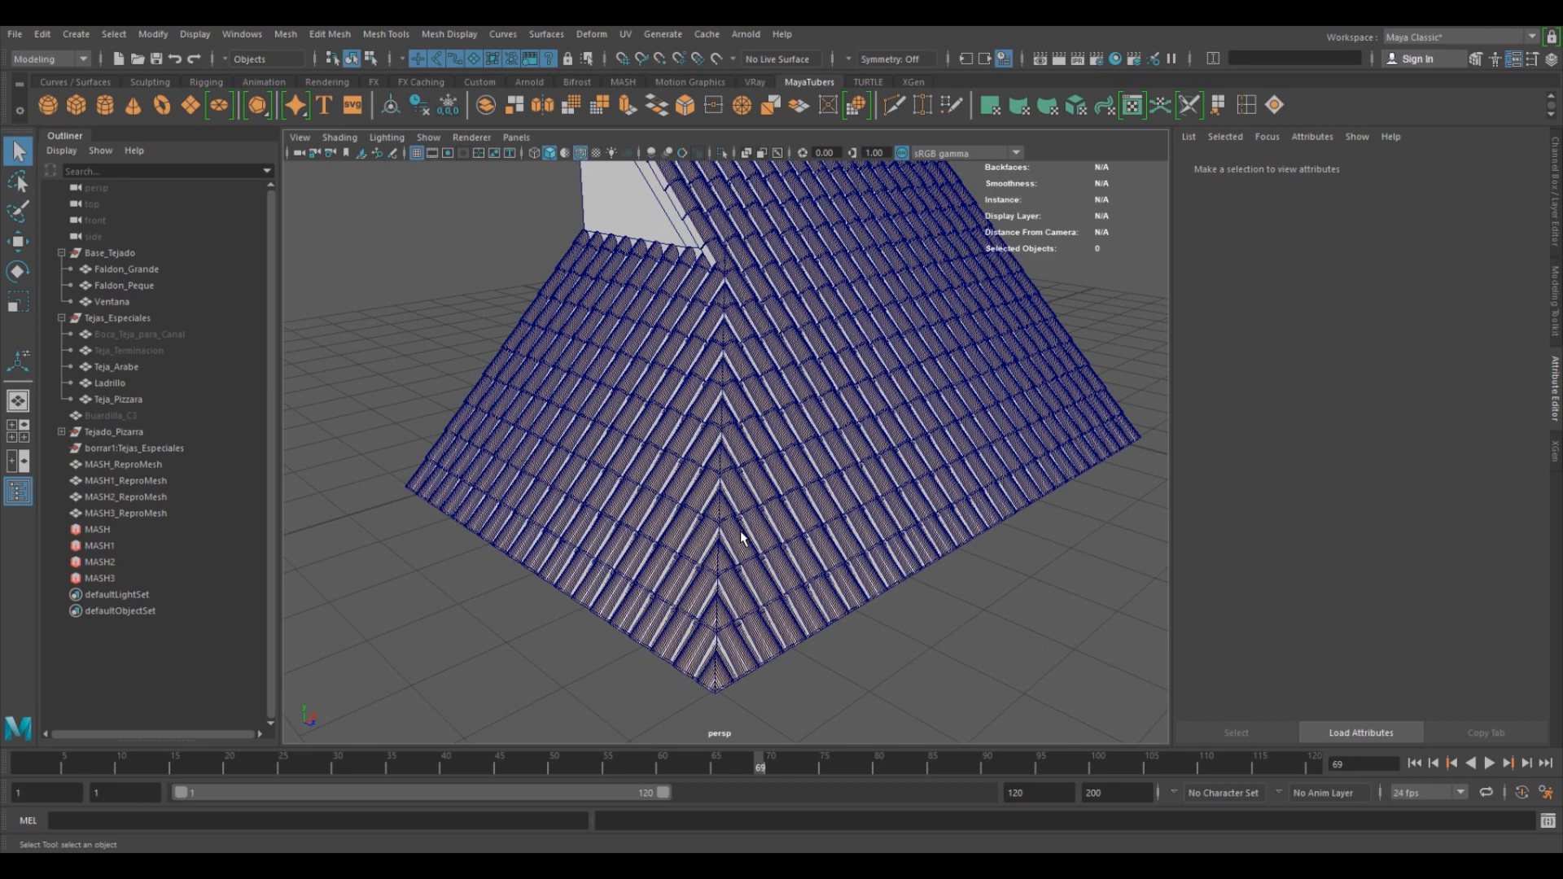
pyautogui.keyDown('alt'); pyautogui.moveTo(810, 492); pyautogui.dragTo(663, 461); pyautogui.keyUp('alt')
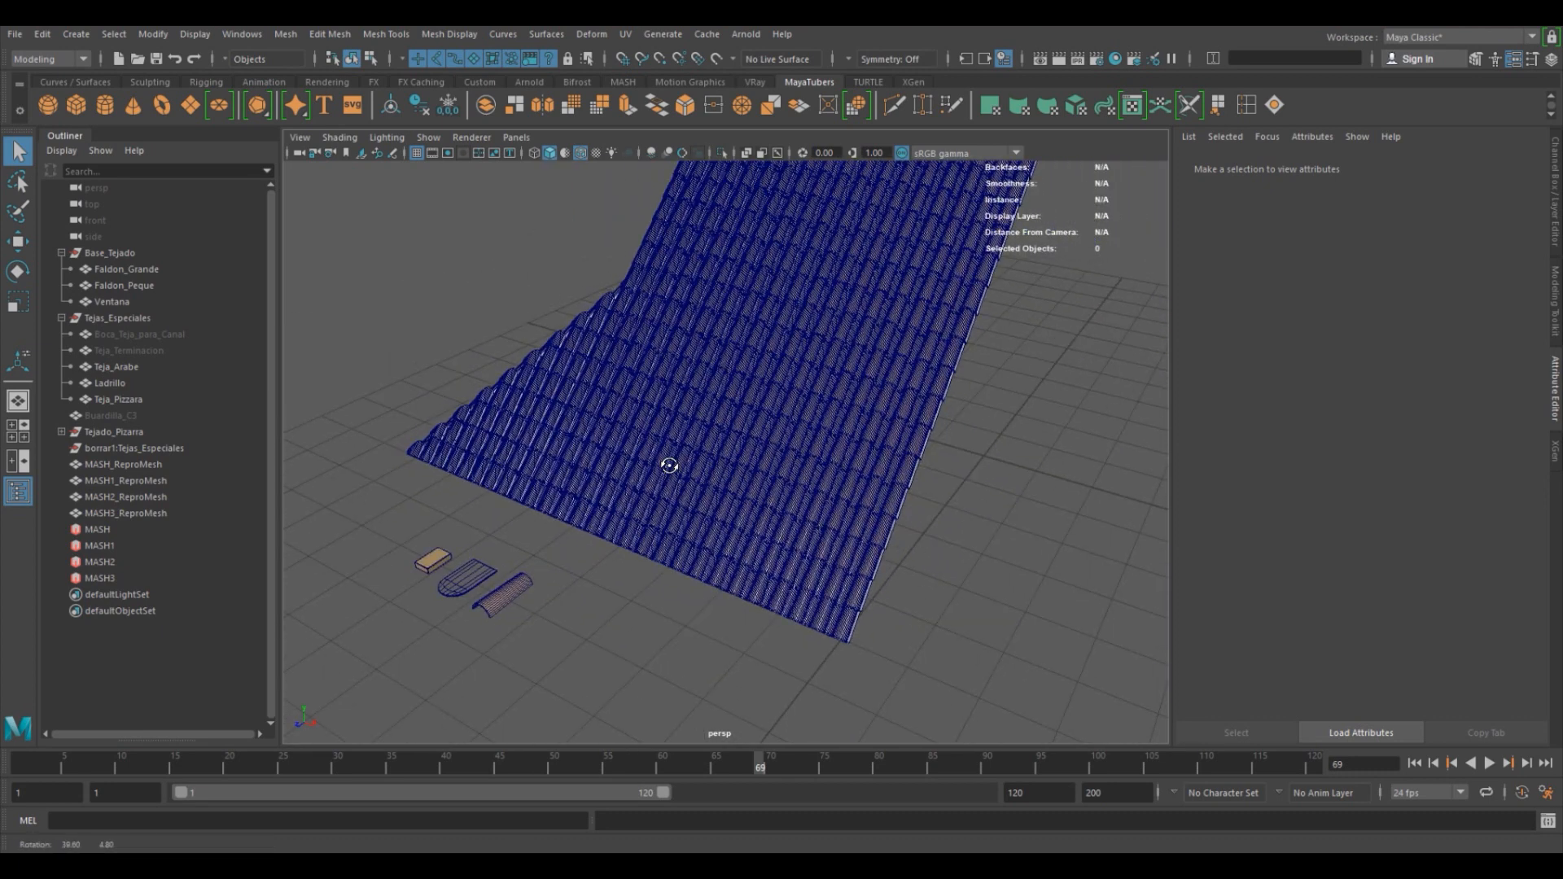
# Unhide the Teja_Terminacion end tile beside the roof.
pyautogui.click(133, 351)
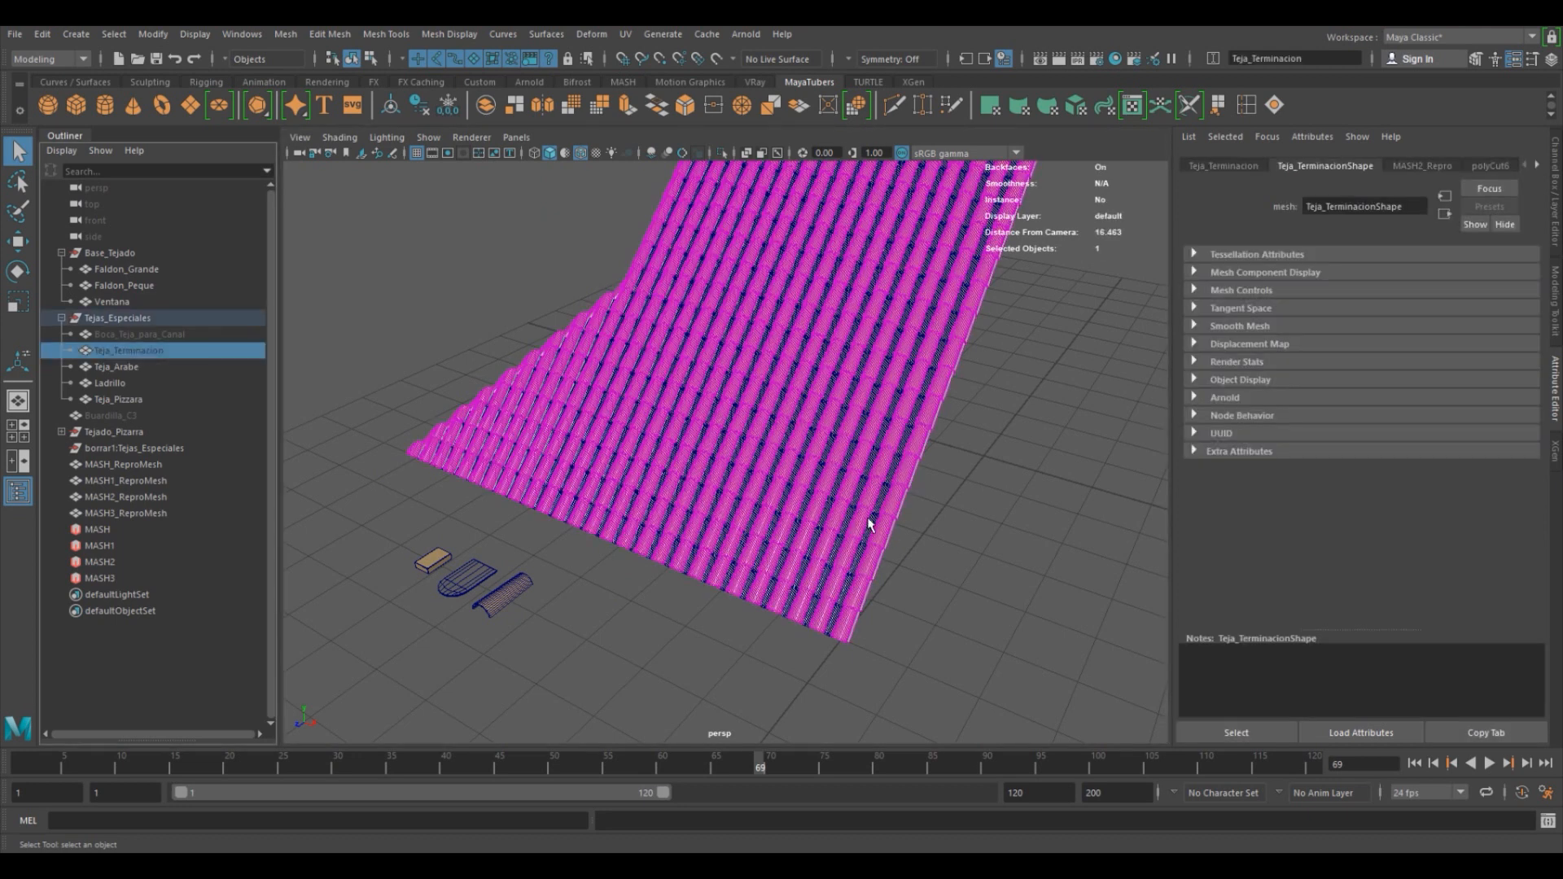
pyautogui.press('h')
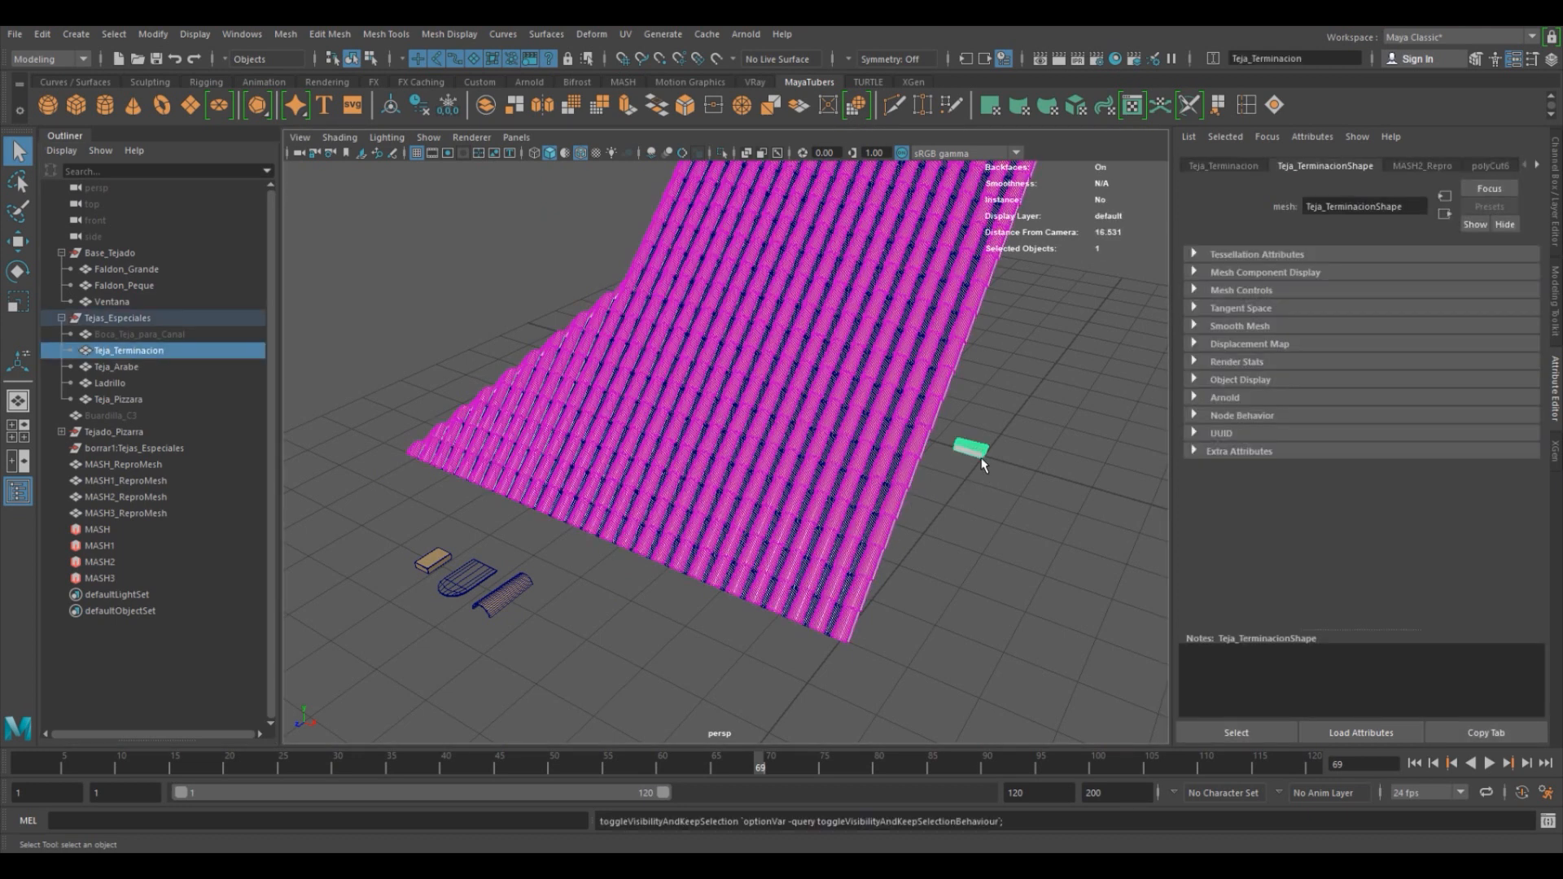
pyautogui.keyDown('alt'); pyautogui.moveTo(983, 465); pyautogui.dragTo(957, 475); pyautogui.keyUp('alt')
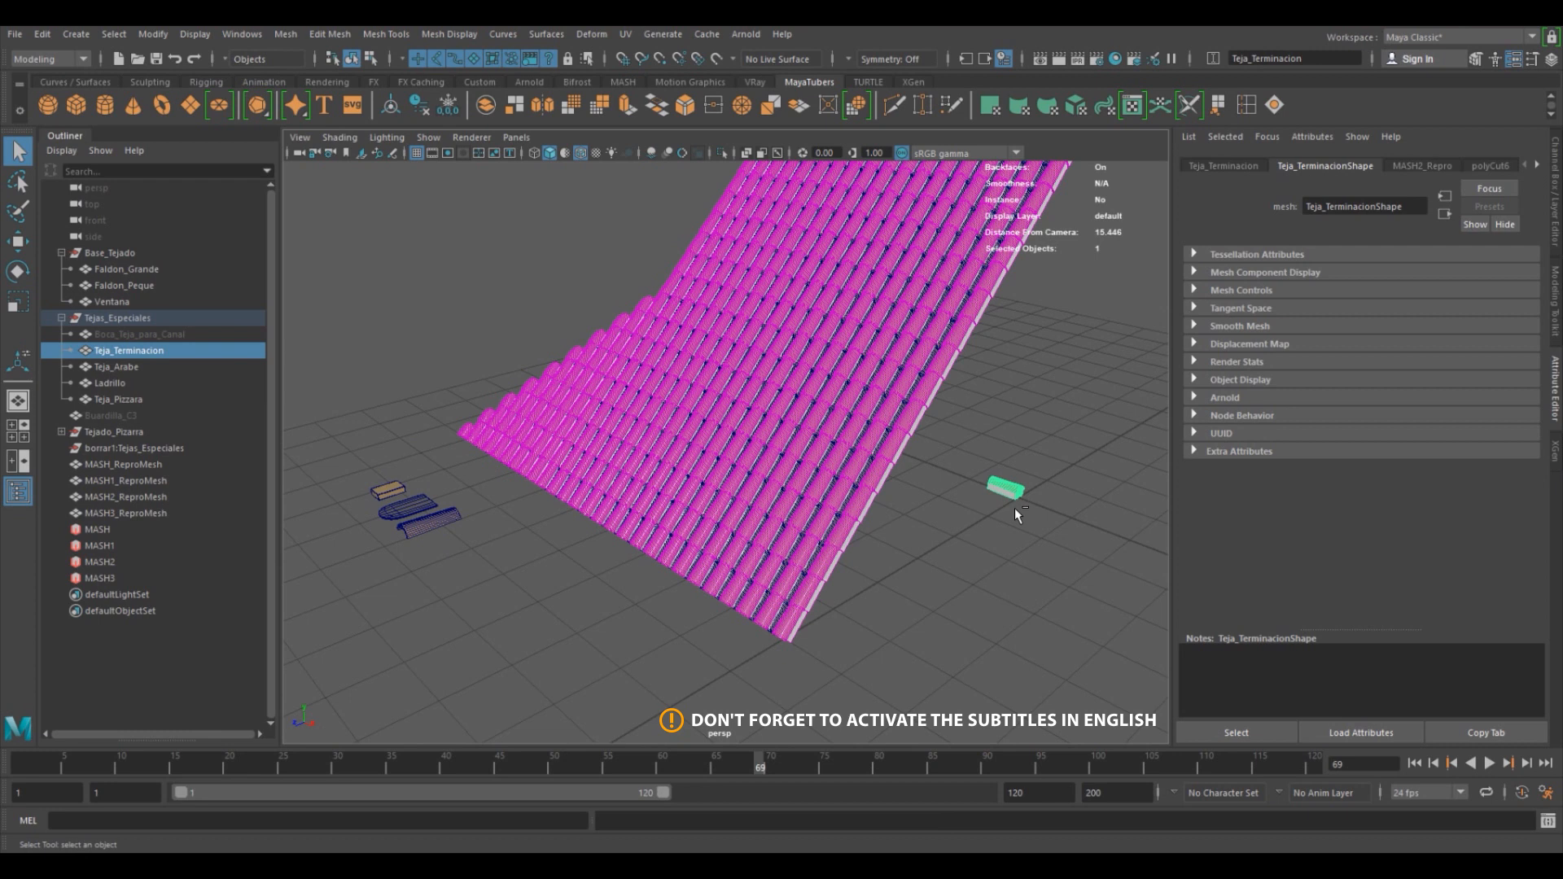
# Duplicate the Teja_Terminacion tile and move the copy in front of the large slope, near the loose sample tiles.
pyautogui.hotkey('ctrl', 'd')
pyautogui.press('w')
pyautogui.moveTo(969, 503); pyautogui.dragTo(590, 687)
pyautogui.moveTo(663, 630); pyautogui.dragTo(622, 453)
pyautogui.moveTo(690, 537); pyautogui.dragTo(625, 503)
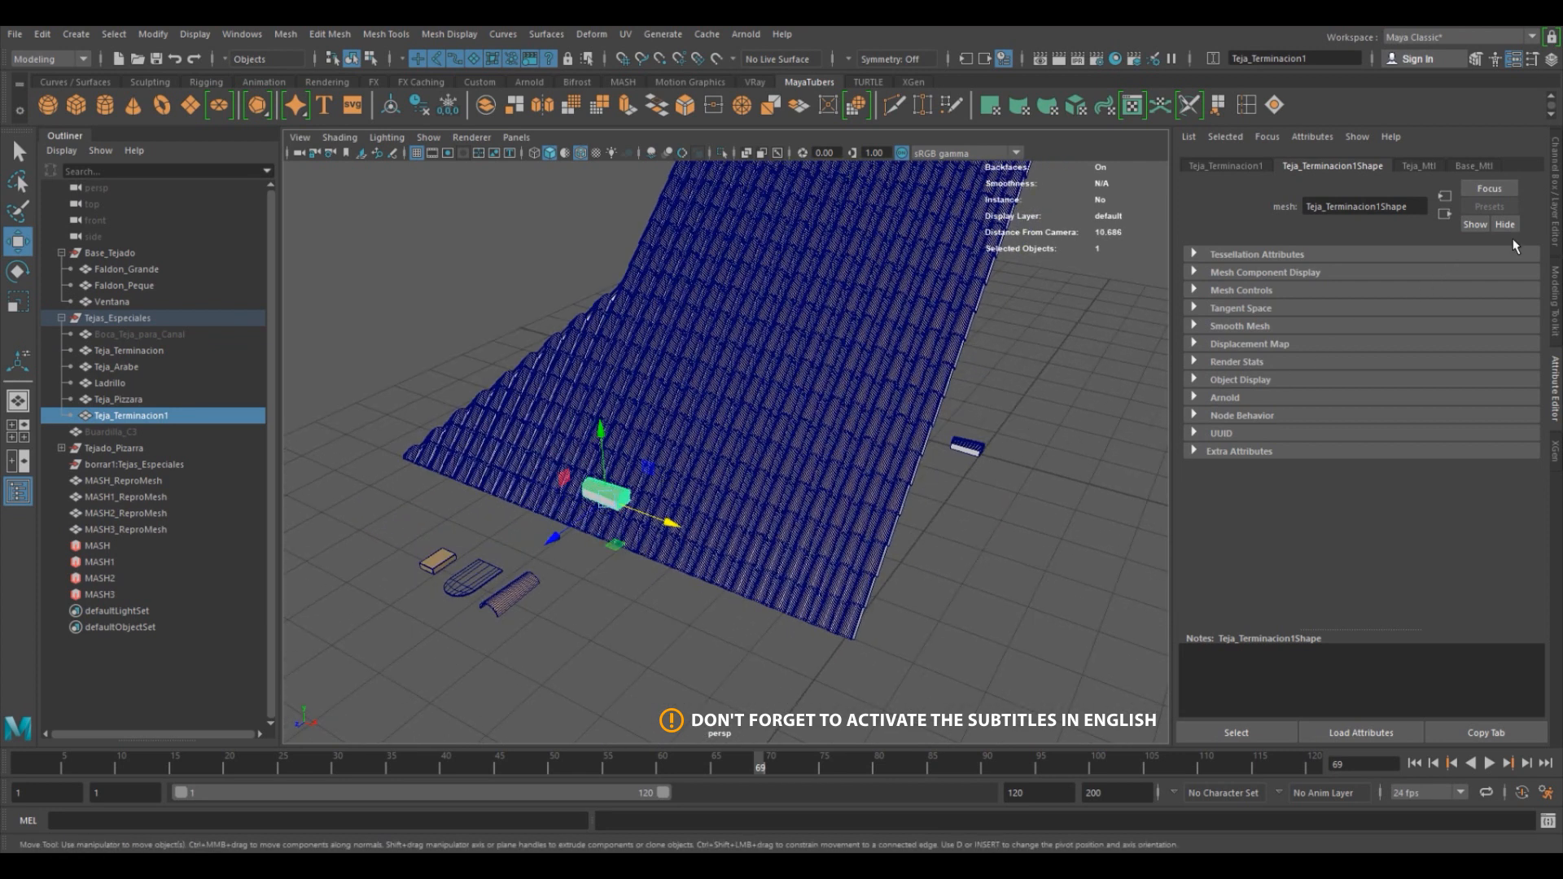
# Try setting the duplicated end tile's Translate X, Y and Z to 0, and undo it.
pyautogui.click(1559, 220)
pyautogui.moveTo(1514, 183); pyautogui.dragTo(1518, 207)
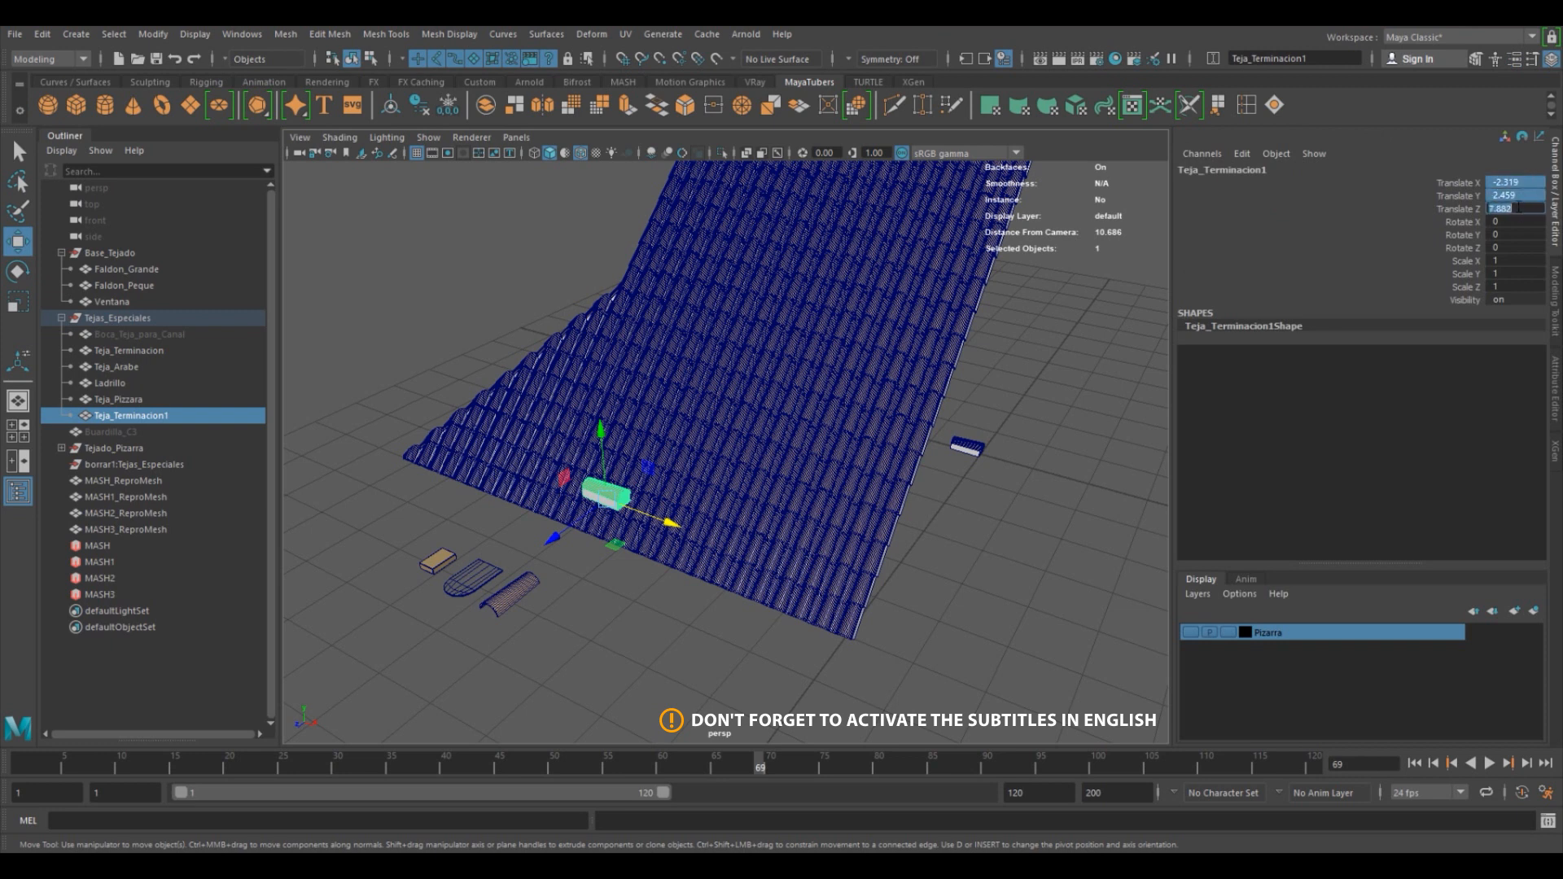
pyautogui.press('Return')
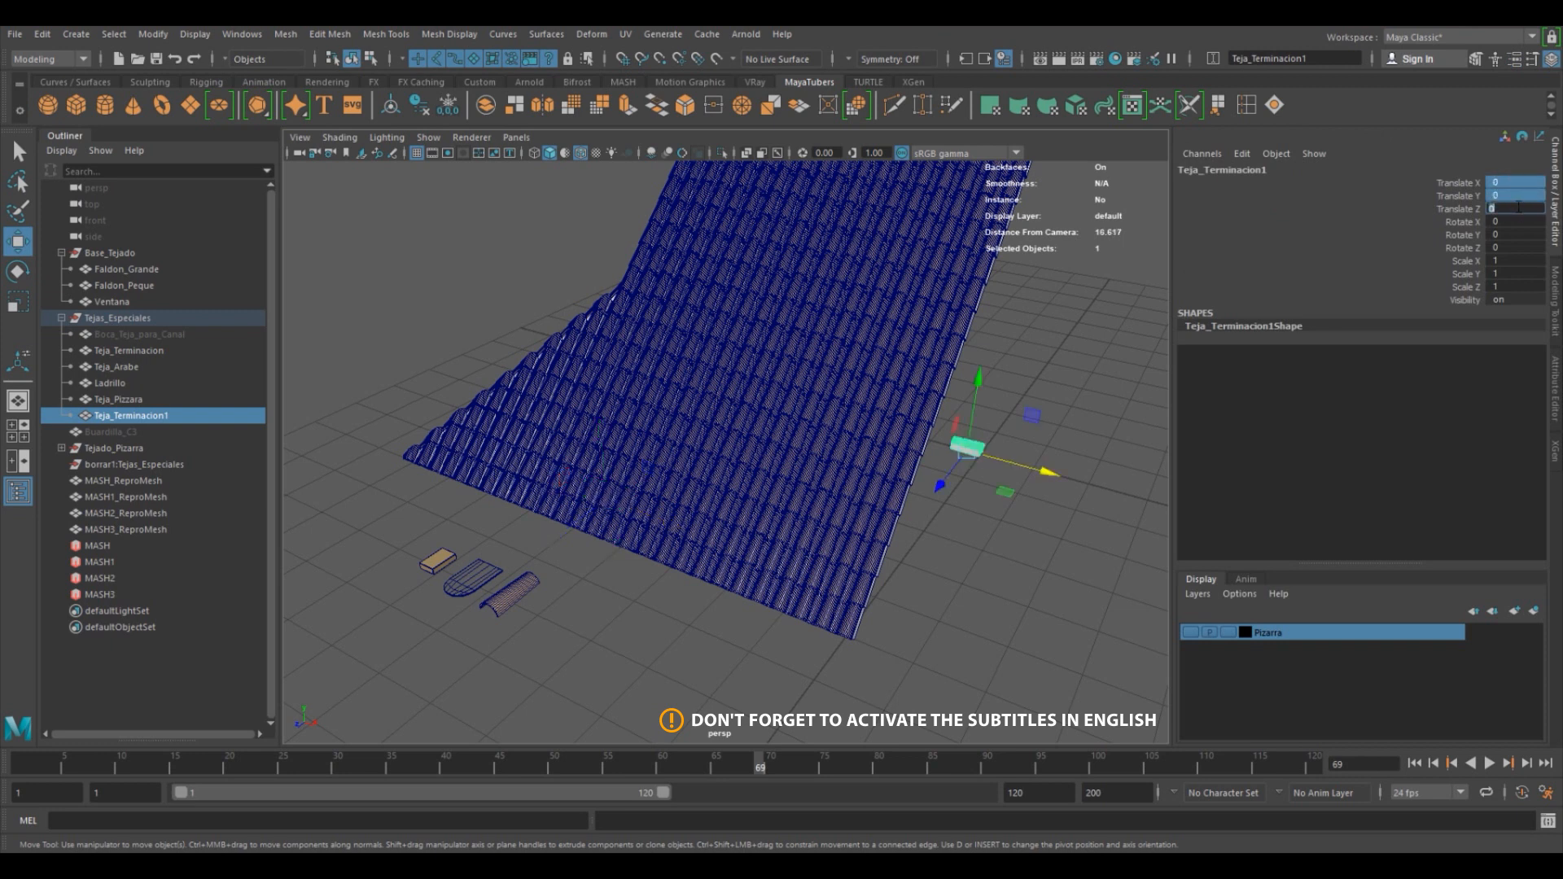
pyautogui.press('Return')
pyautogui.hotkey('ctrl', 'z')
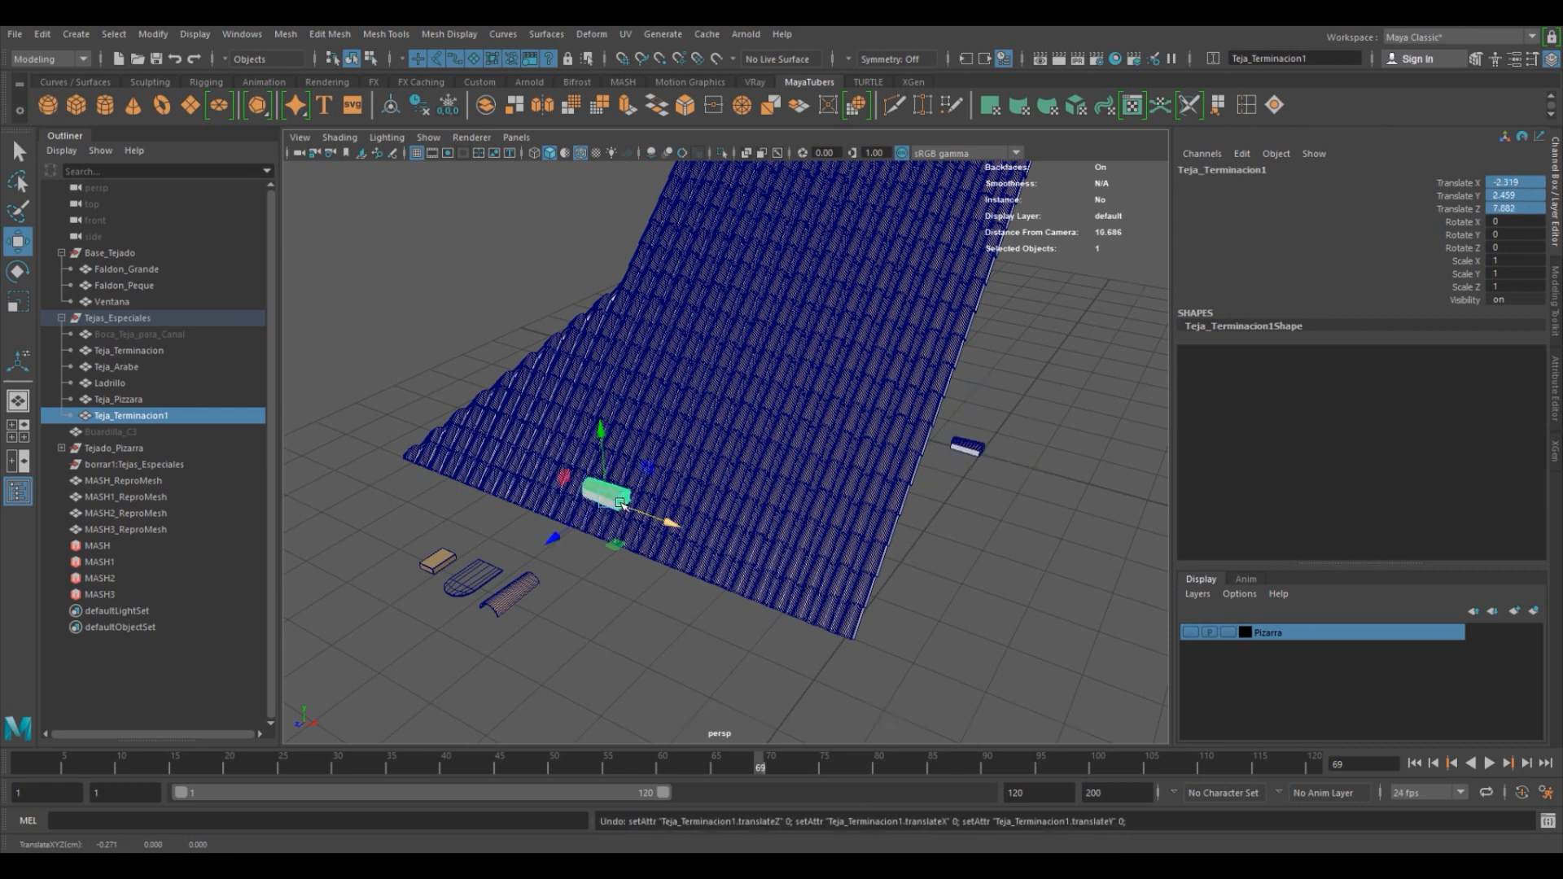
# Duplicate the large slope Faldon_Grande and offset the copy out from the roof with Translate Z set to 3.
pyautogui.keyDown('alt'); pyautogui.moveTo(617, 505); pyautogui.dragTo(760, 422); pyautogui.keyUp('alt')
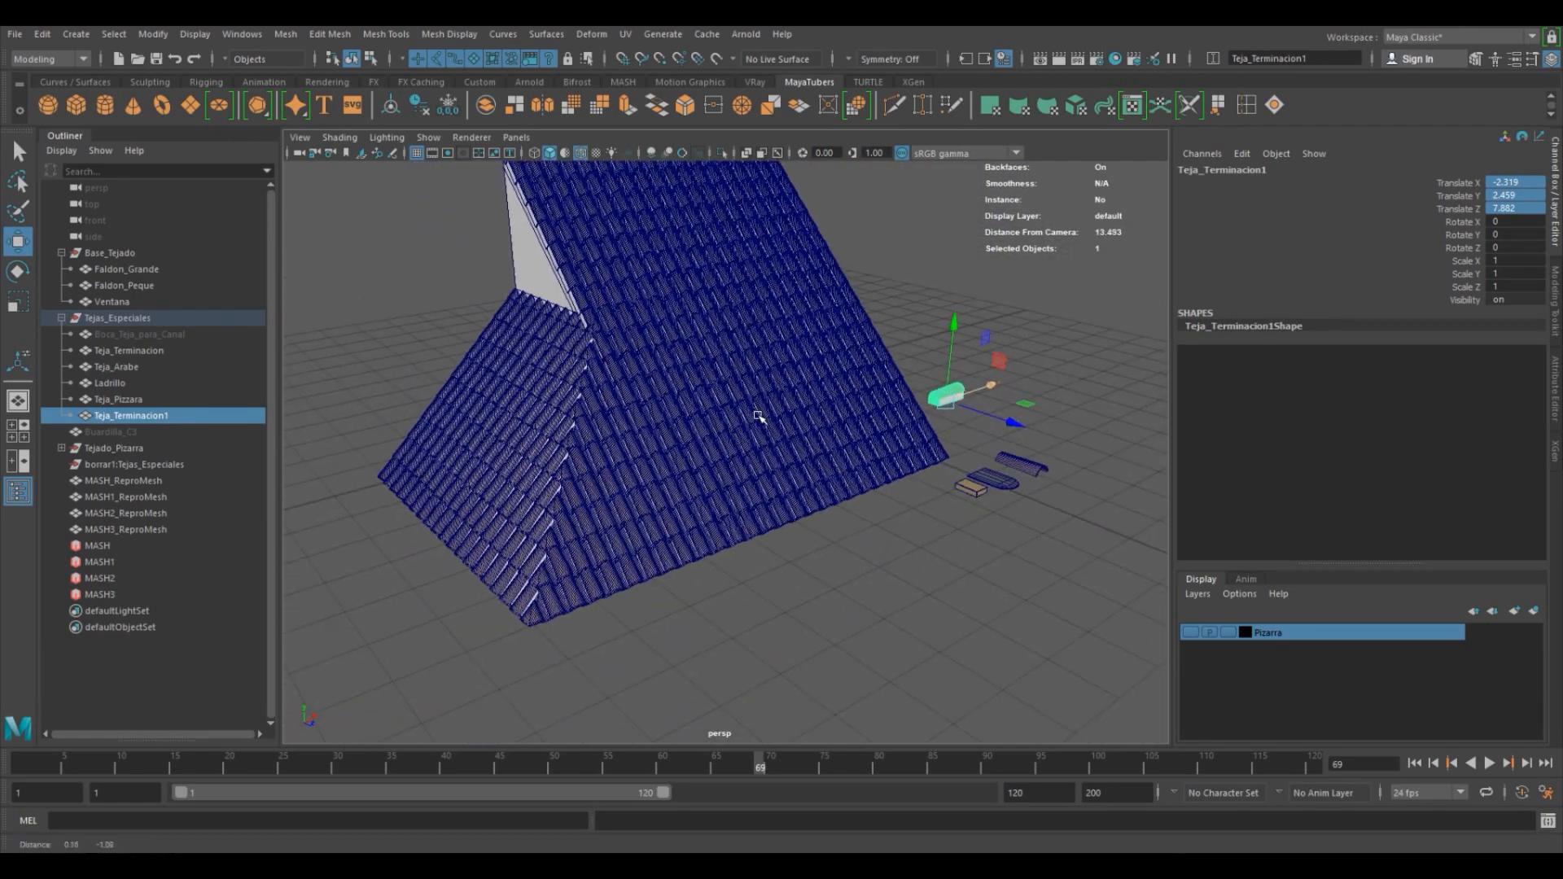
pyautogui.click(134, 270)
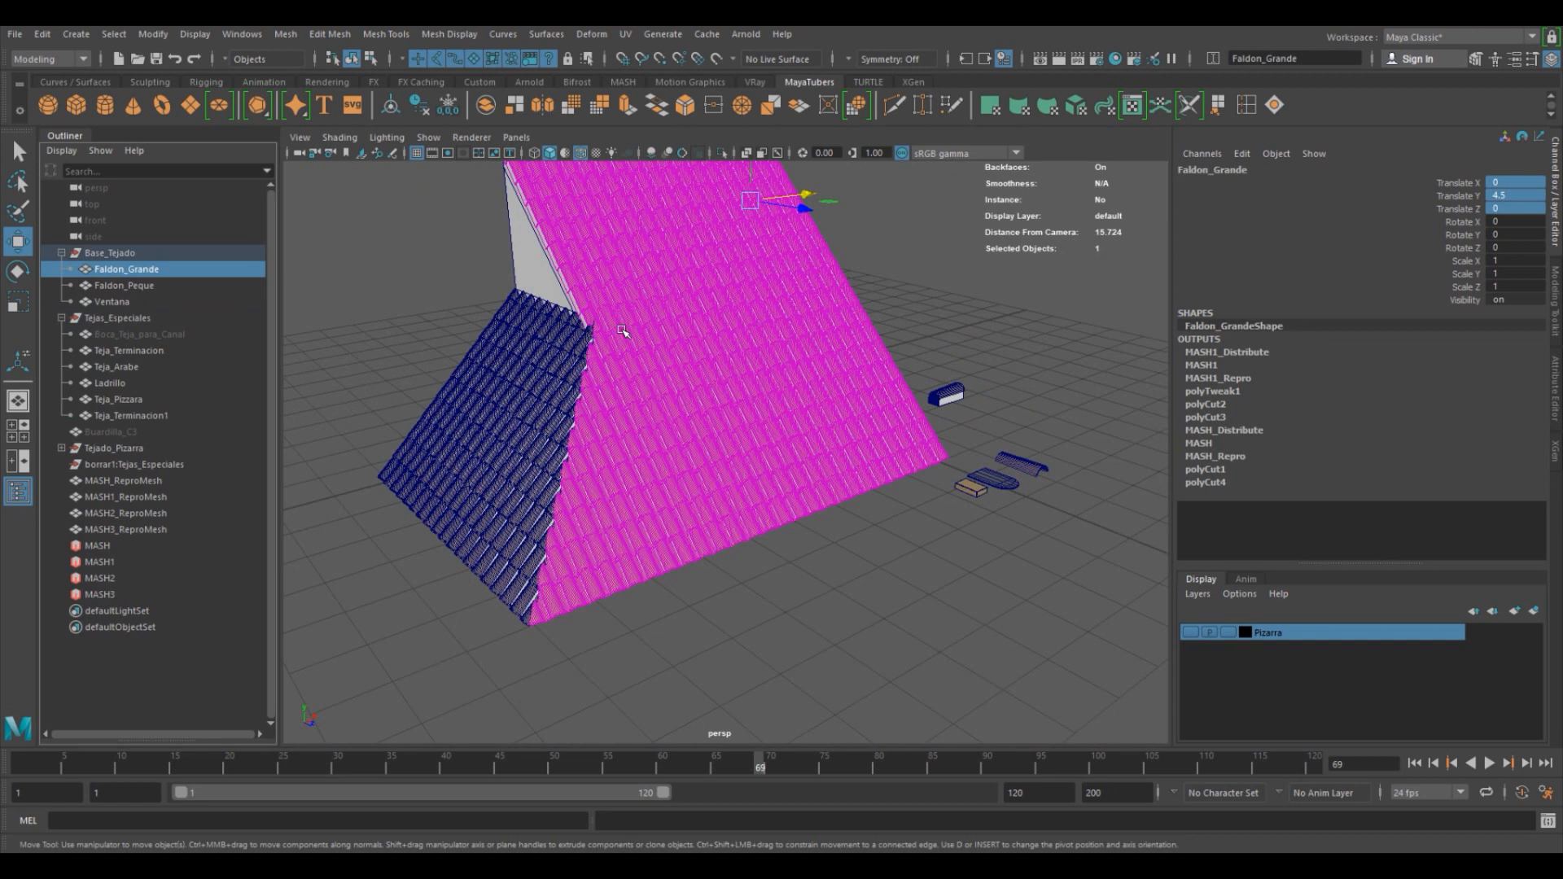
pyautogui.hotkey('ctrl', 'd')
pyautogui.keyDown('alt'); pyautogui.moveTo(764, 314); pyautogui.dragTo(883, 289); pyautogui.keyUp('alt')
pyautogui.click(1527, 208)
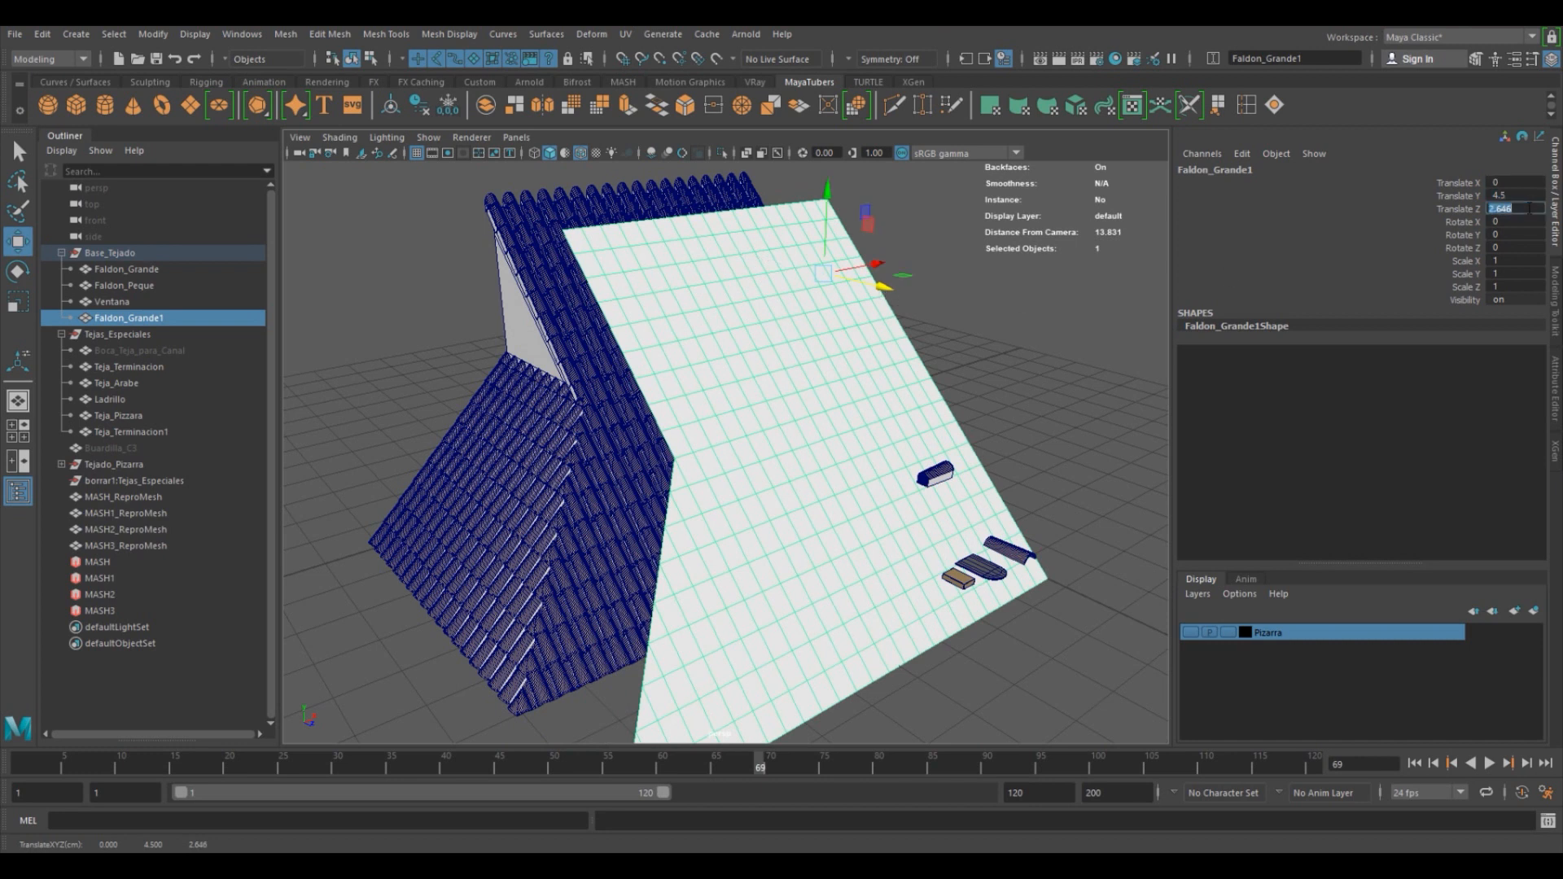
pyautogui.write('3')
pyautogui.press('Return')
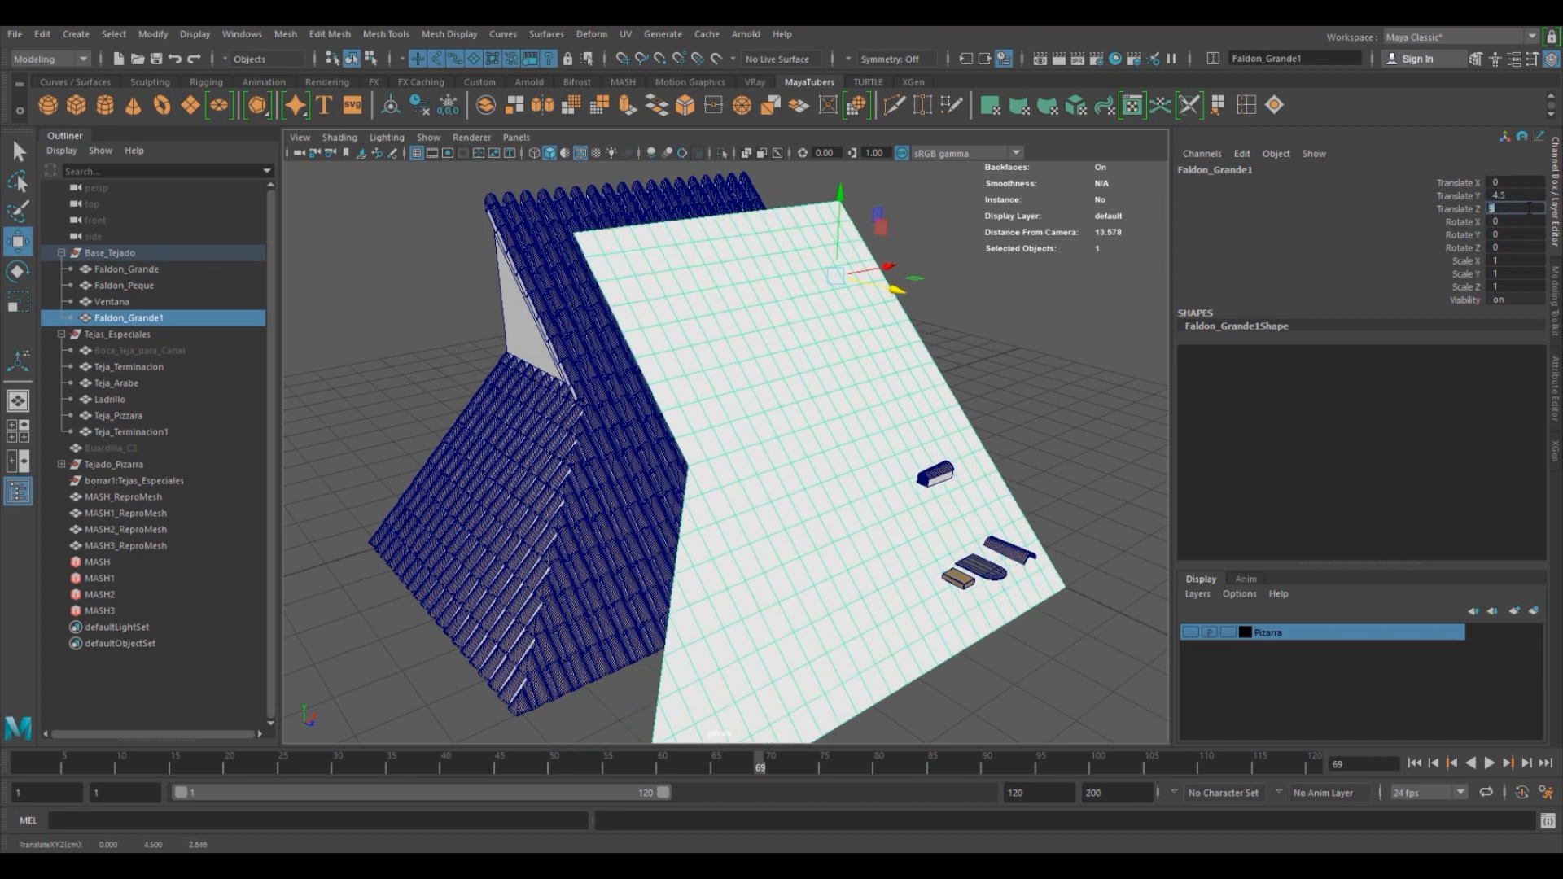
# Select the diagonal hip edges of the duplicated slope, from the bend down to the lower corner, and display the scene in wireframe.
pyautogui.keyDown('alt'); pyautogui.moveTo(938, 387); pyautogui.dragTo(998, 270, button='middle'); pyautogui.keyUp('alt')
pyautogui.keyDown('alt'); pyautogui.moveTo(998, 271); pyautogui.dragTo(949, 331); pyautogui.keyUp('alt')
pyautogui.keyDown('alt'); pyautogui.moveTo(943, 338); pyautogui.dragTo(966, 314, button='middle'); pyautogui.keyUp('alt')
pyautogui.keyDown('alt'); pyautogui.moveTo(877, 362); pyautogui.dragTo(893, 345, button='middle'); pyautogui.keyUp('alt')
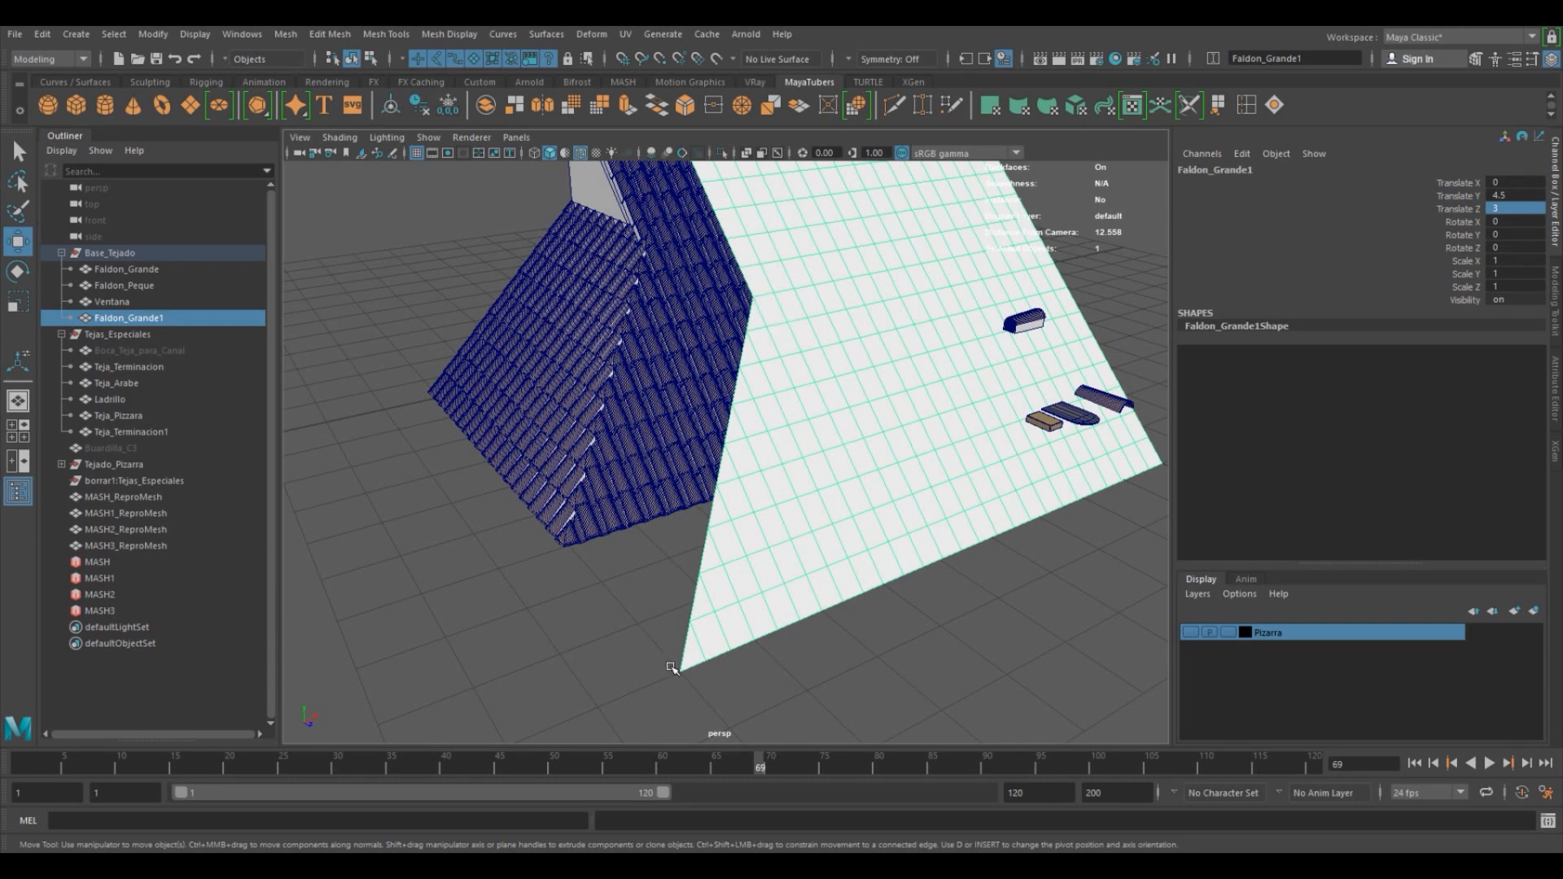
pyautogui.moveTo(793, 294); pyautogui.dragTo(790, 249, button='right')
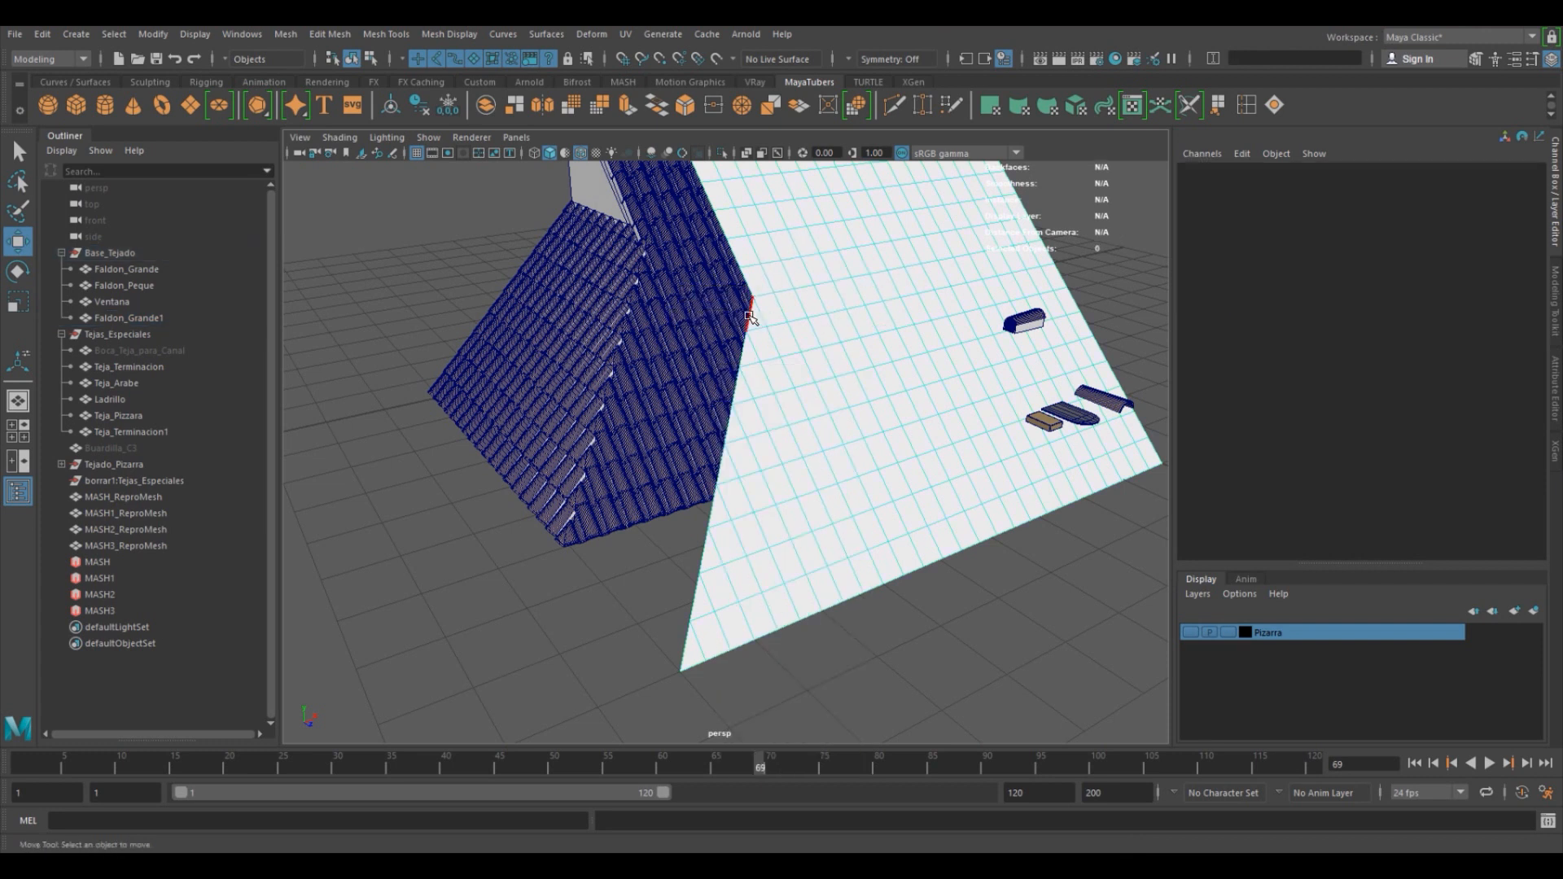
pyautogui.click(750, 317)
pyautogui.click(683, 653)
pyautogui.press('4')
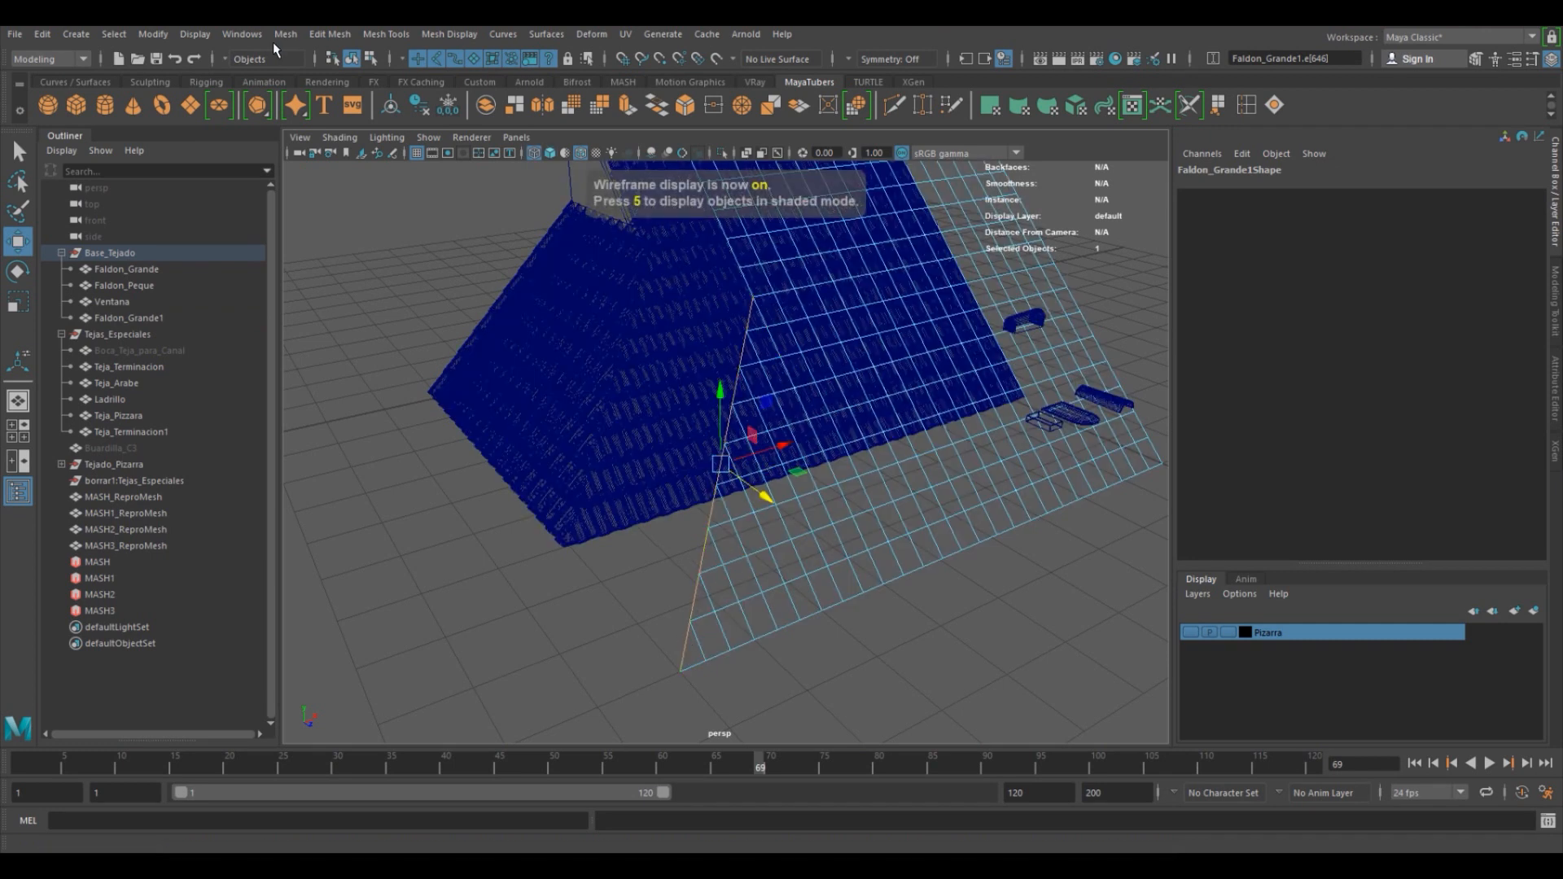
# Convert the selected hip edges to a curve with the default Polygon Edges to Curve settings: Best guess form and 3 Cubic degree.
pyautogui.click(155, 34)
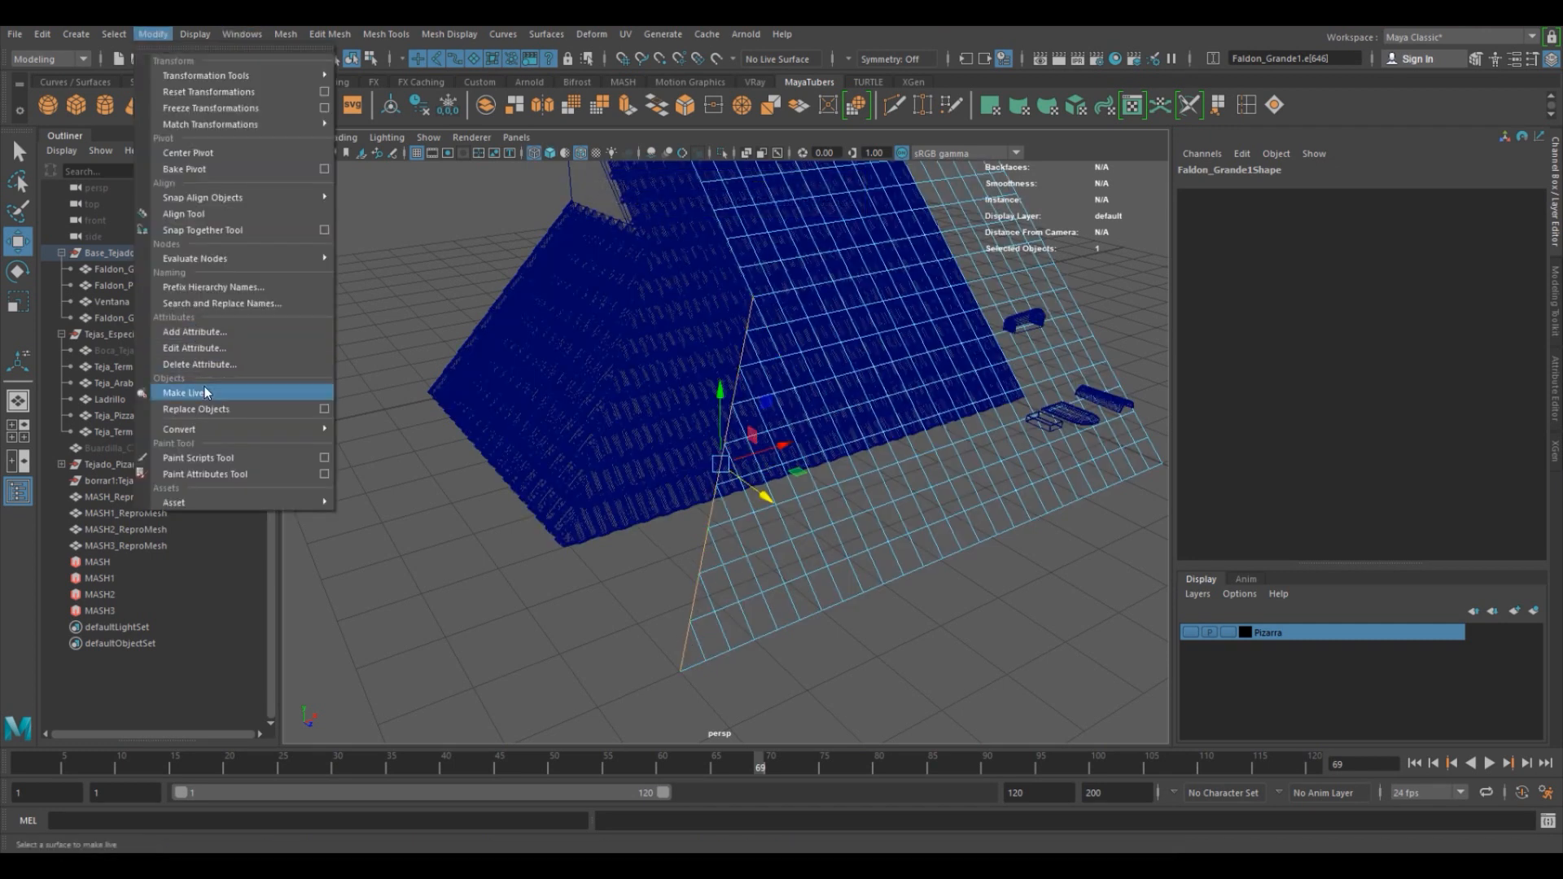
pyautogui.moveTo(210, 427)
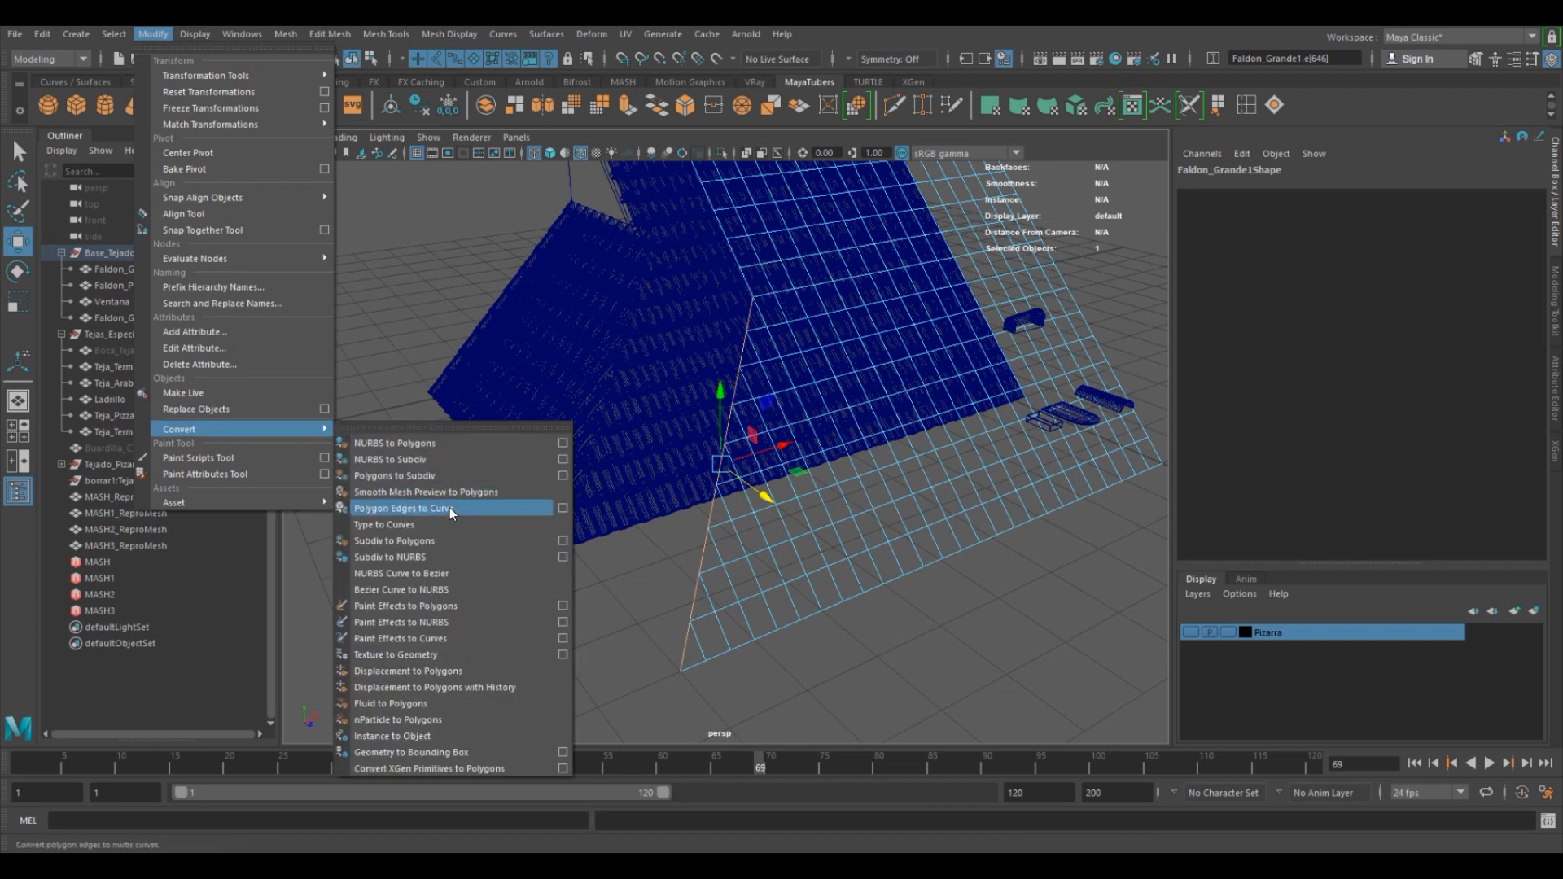
pyautogui.click(563, 509)
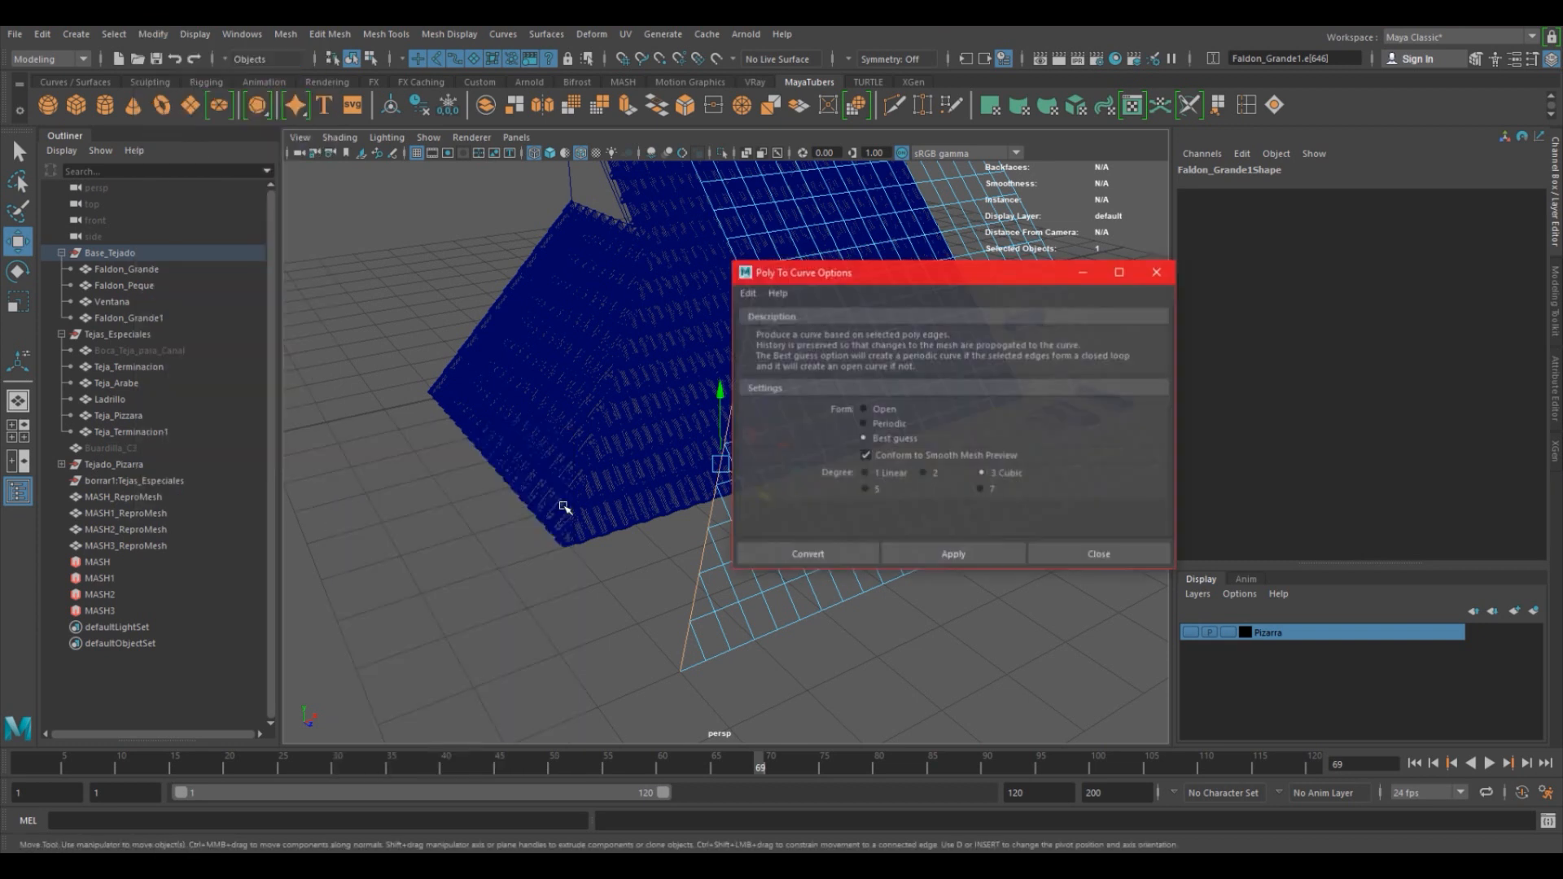
pyautogui.click(762, 295)
pyautogui.click(761, 329)
pyautogui.click(802, 557)
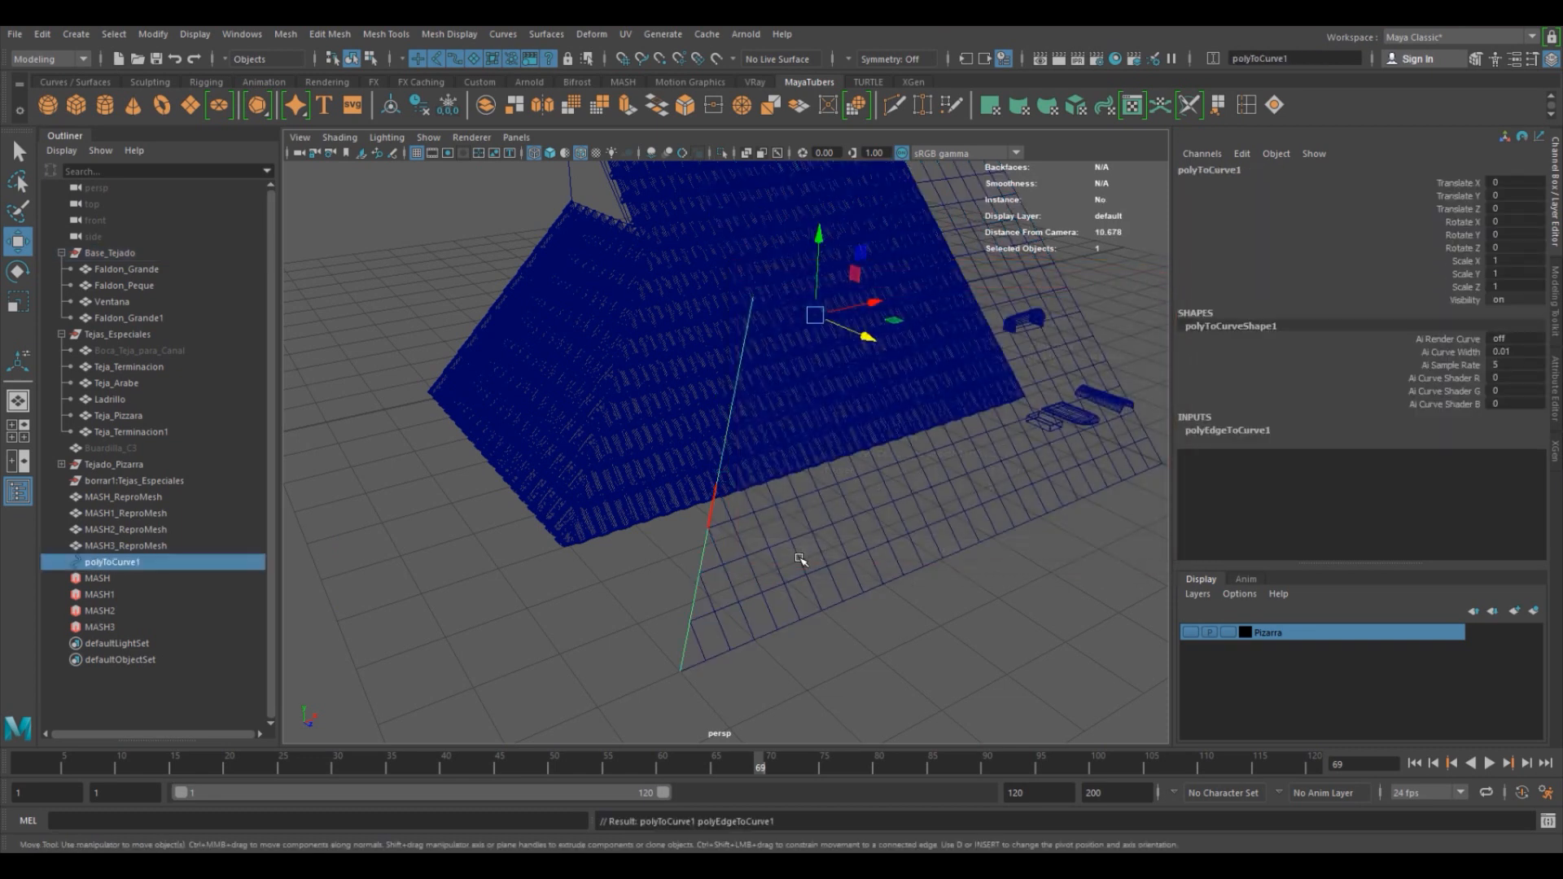
# Delete the hip curve's construction history and center its pivot.
pyautogui.click(420, 106)
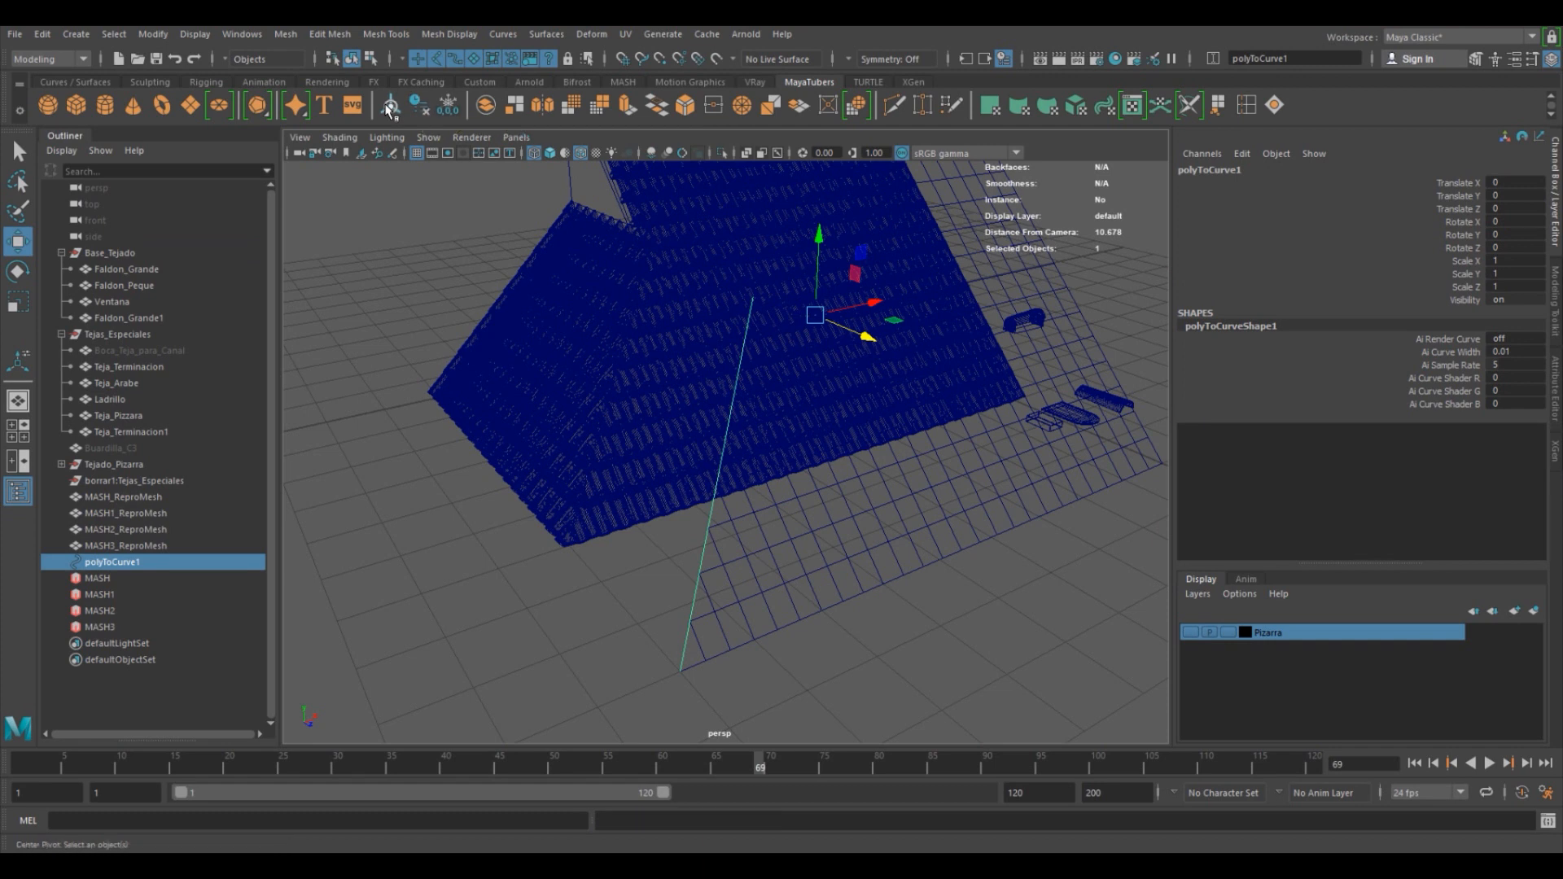
pyautogui.click(391, 106)
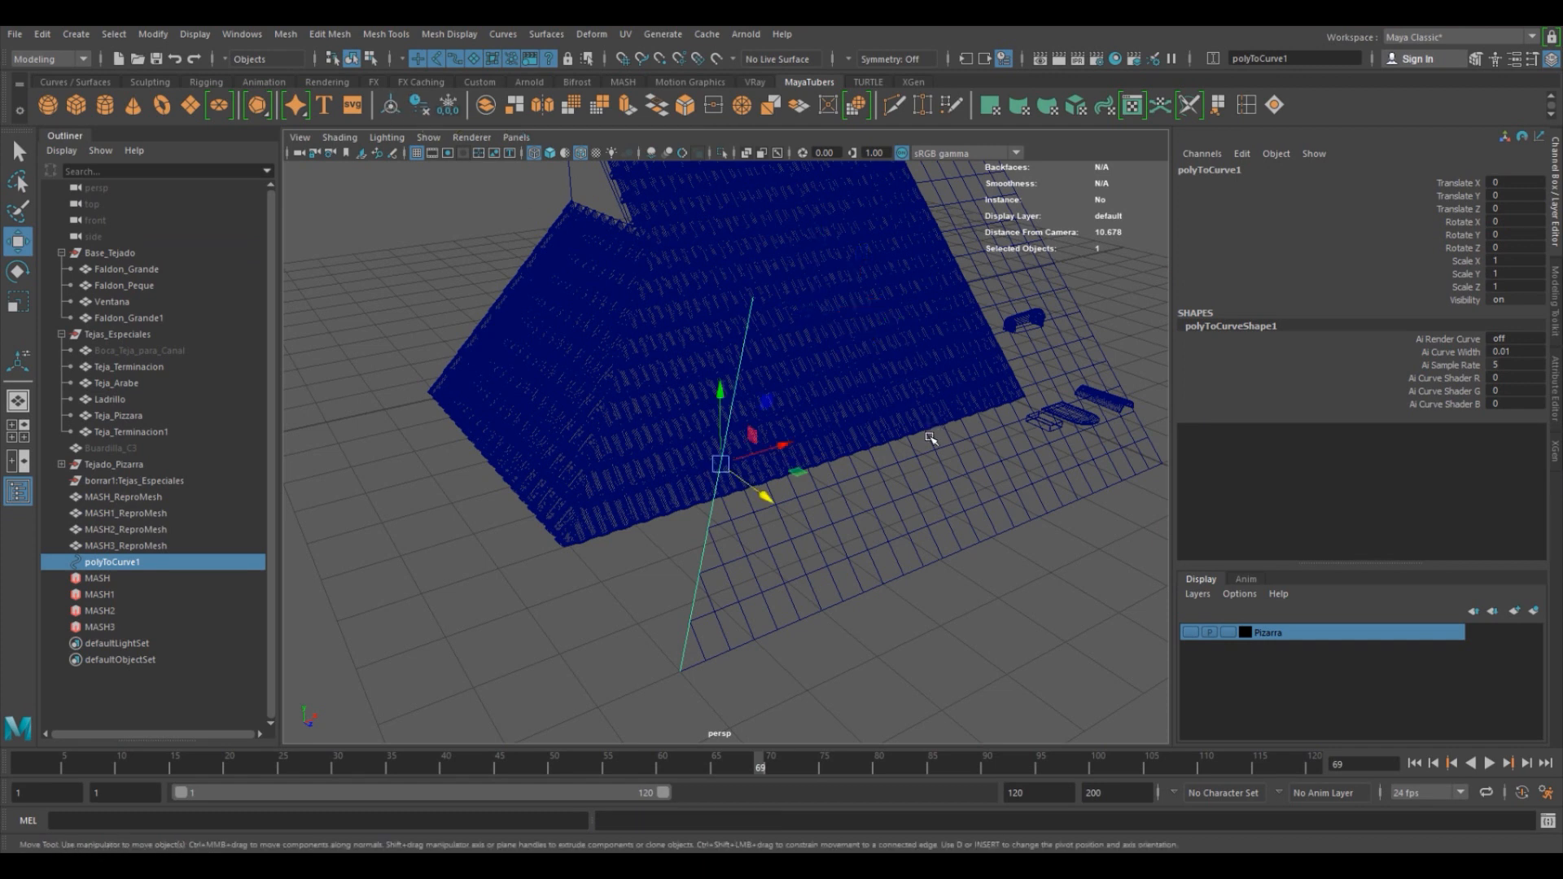
pyautogui.press('5')
# Delete the duplicated slope Faldon_Grande1, keeping only the extracted hip curve.
pyautogui.click(877, 441)
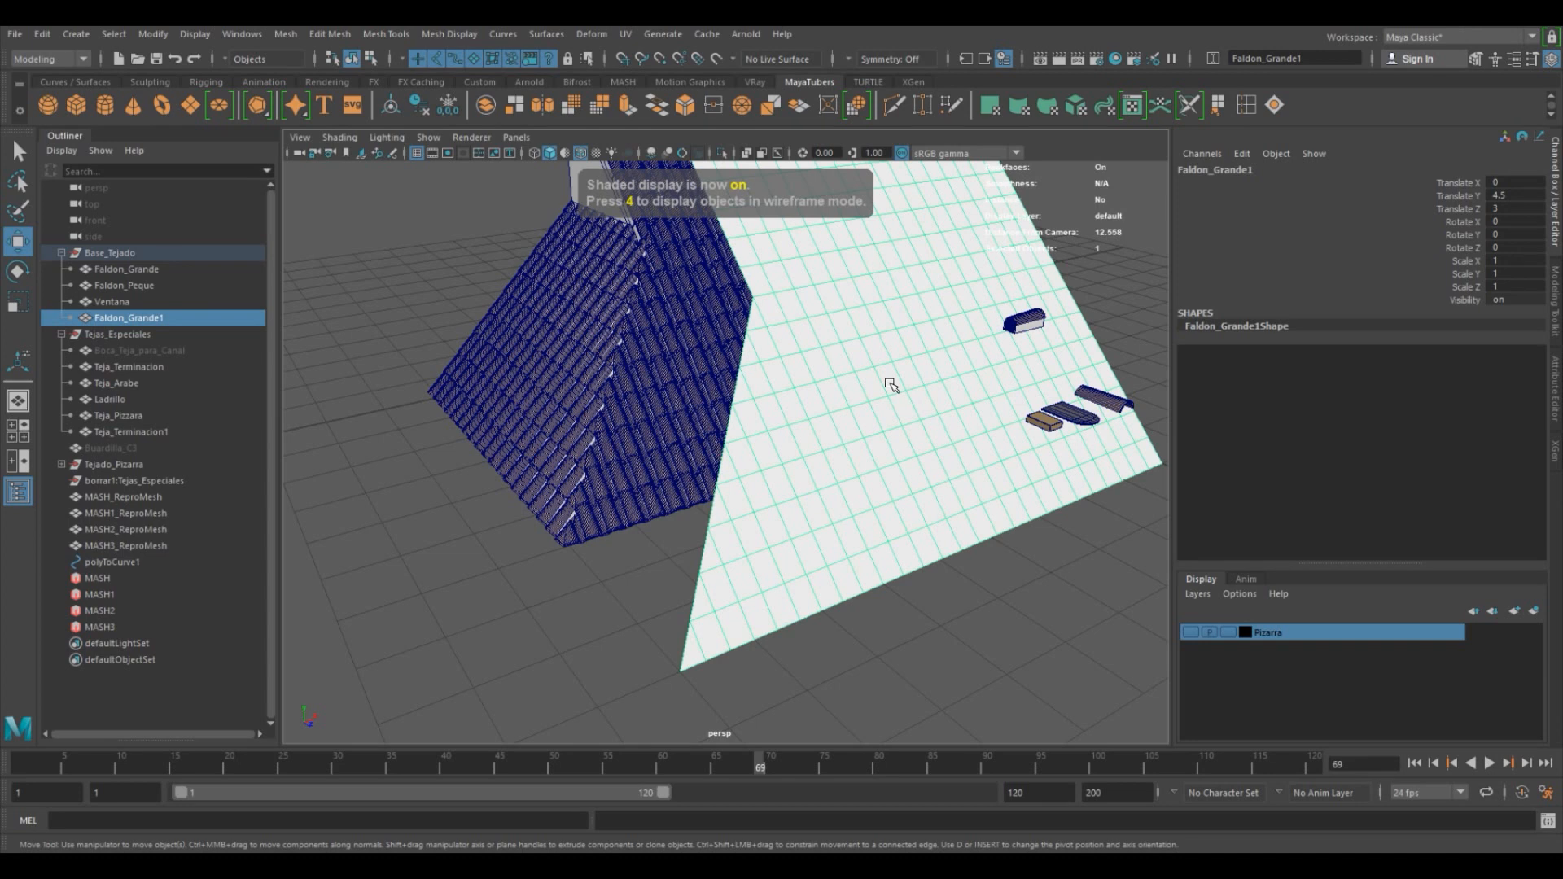
pyautogui.press('Delete')
pyautogui.scroll(-3, 905, 402)
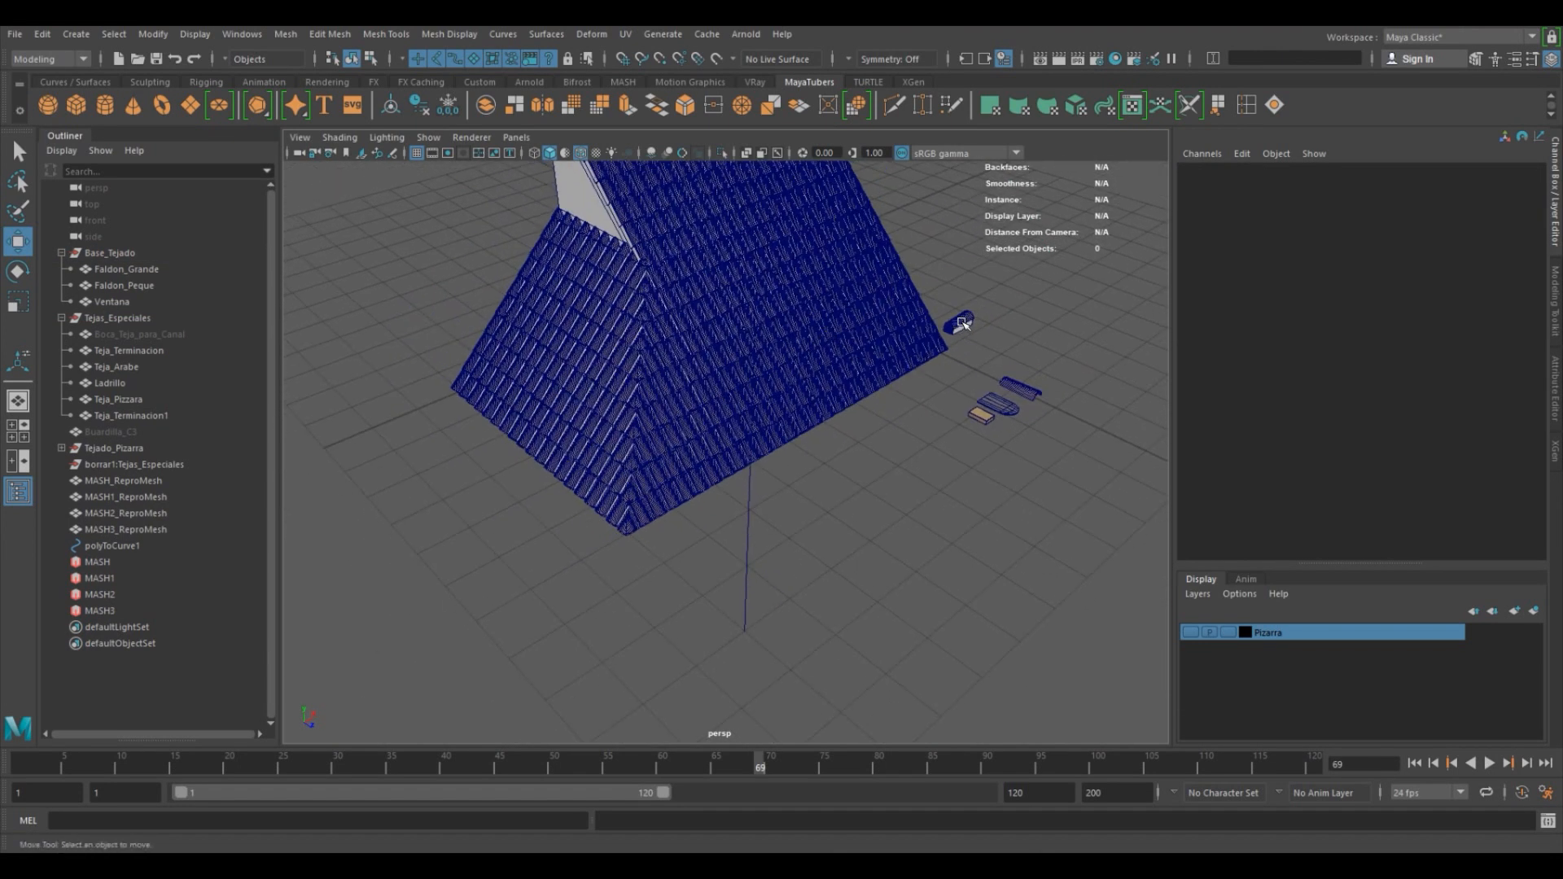
# Create a new MASH network from the Teja_Terminacion1 tile through the MASH Editor.
pyautogui.click(961, 323)
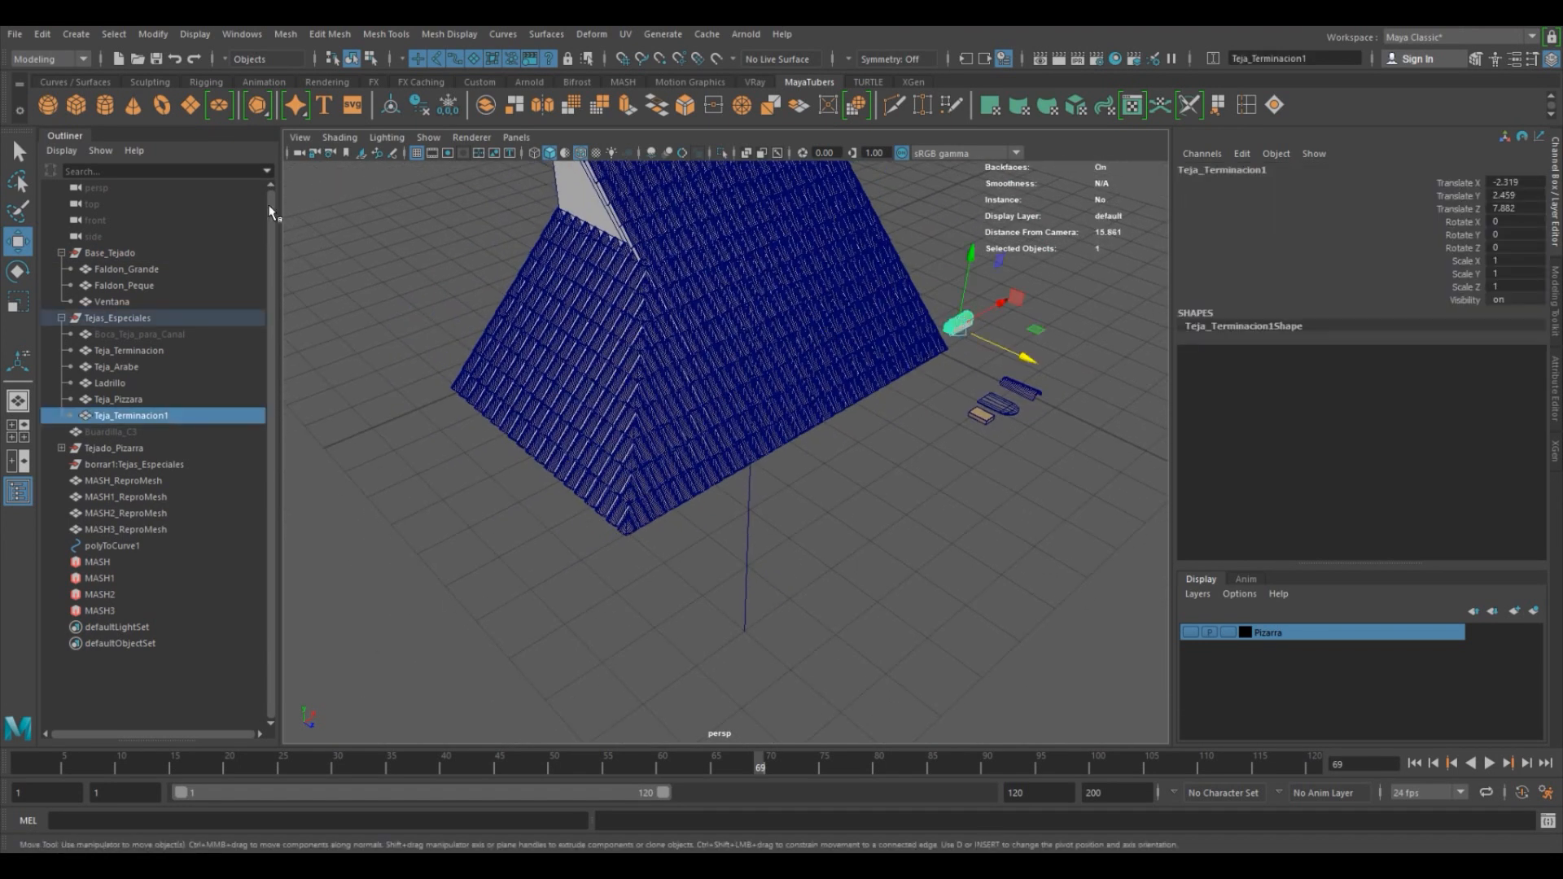
pyautogui.click(616, 83)
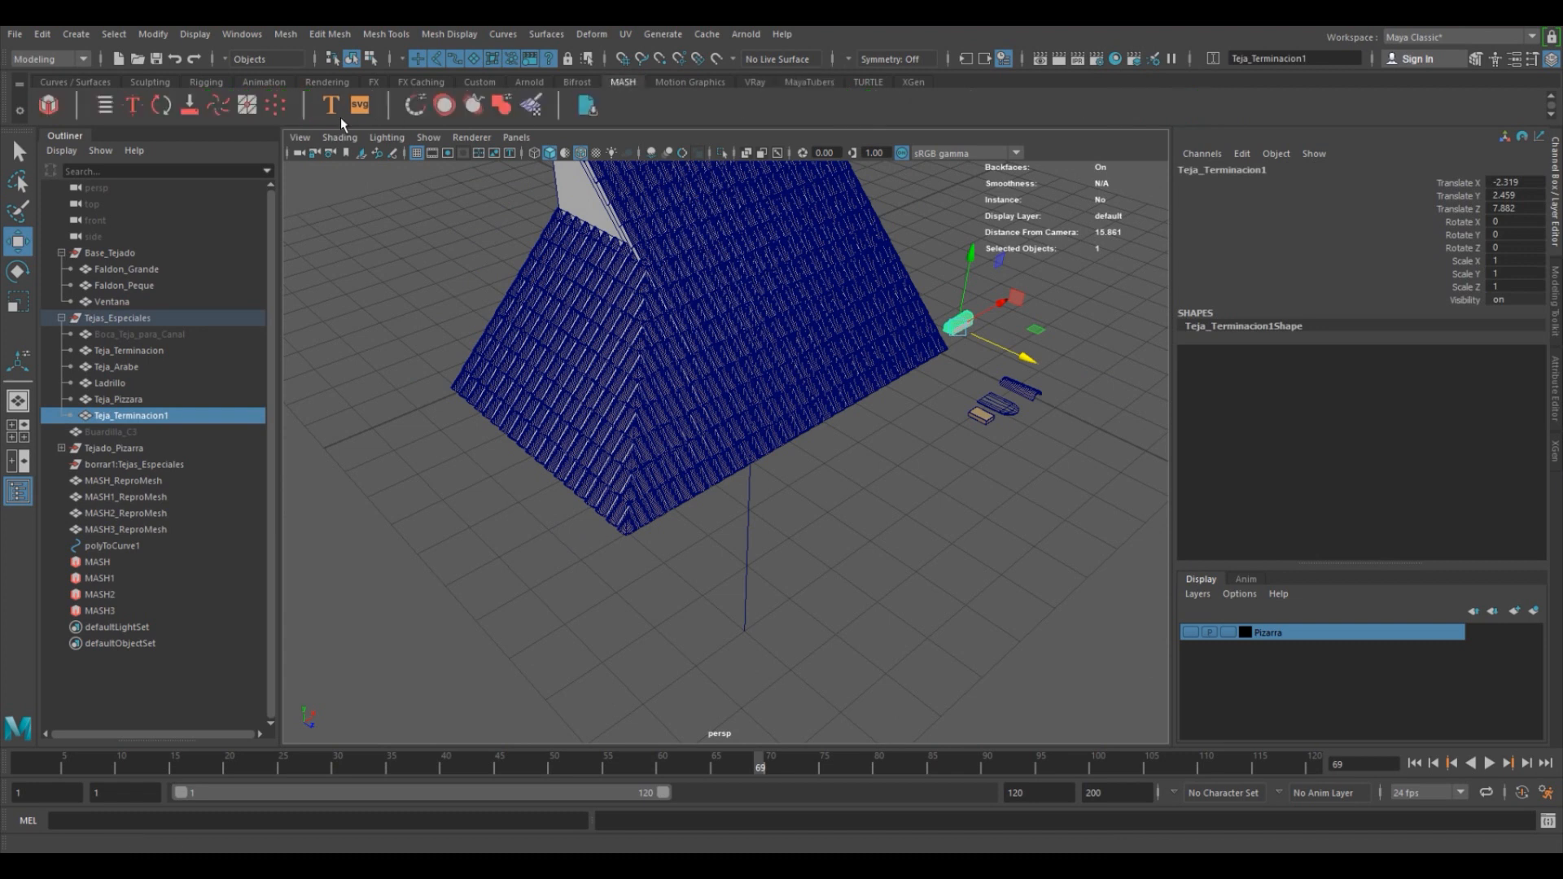
pyautogui.click(106, 105)
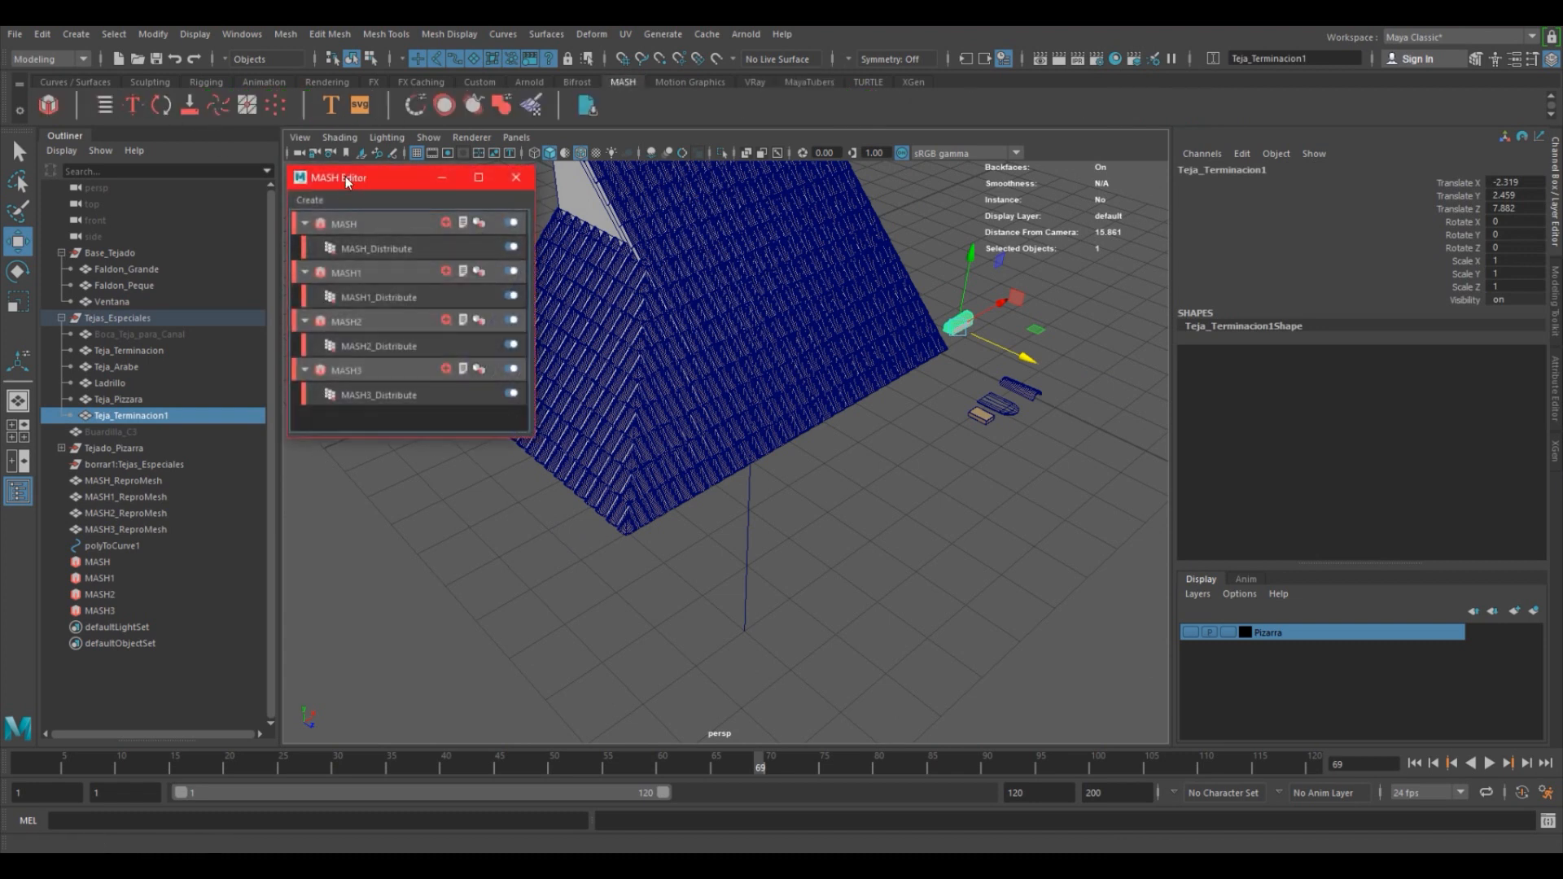
pyautogui.keyDown('alt'); pyautogui.moveTo(924, 464); pyautogui.dragTo(782, 456); pyautogui.keyUp('alt')
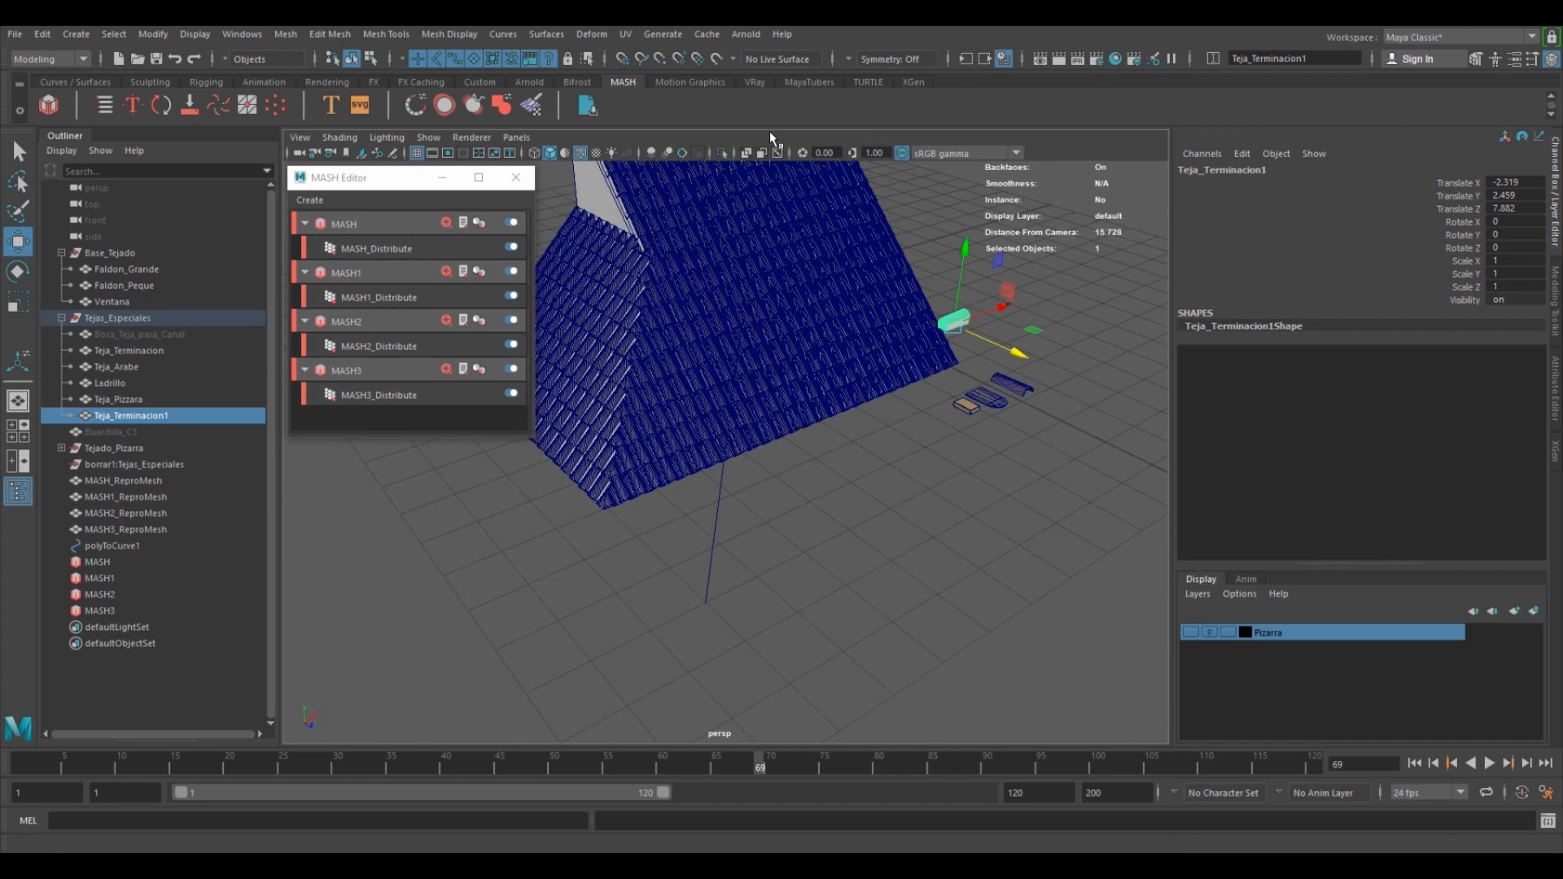
pyautogui.click(804, 81)
pyautogui.keyDown('alt'); pyautogui.moveTo(819, 390); pyautogui.dragTo(878, 393); pyautogui.keyUp('alt')
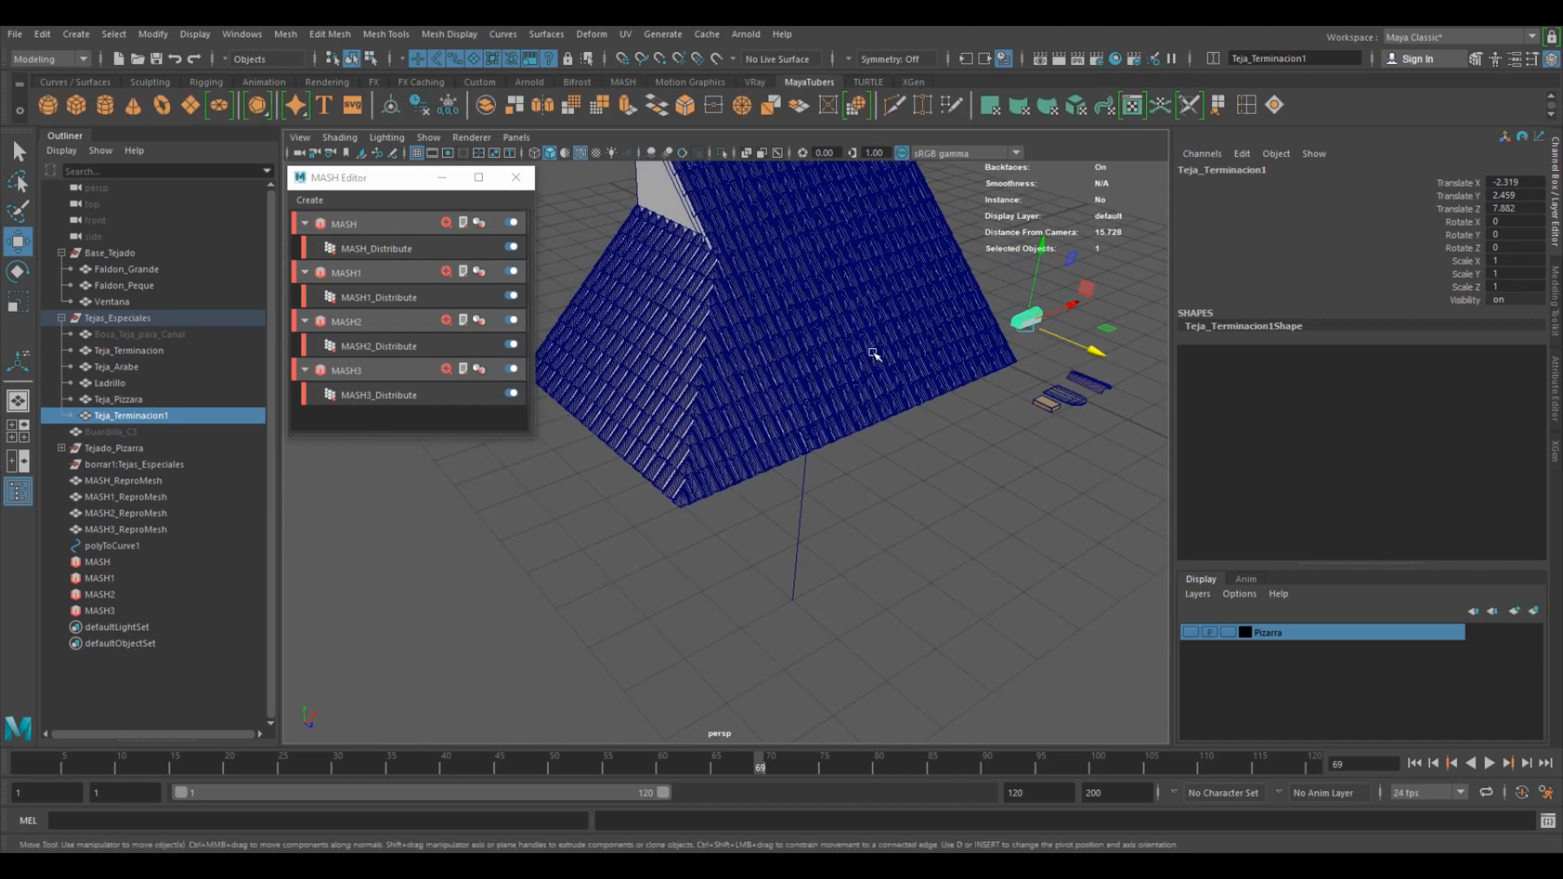
pyautogui.click(303, 200)
pyautogui.click(324, 213)
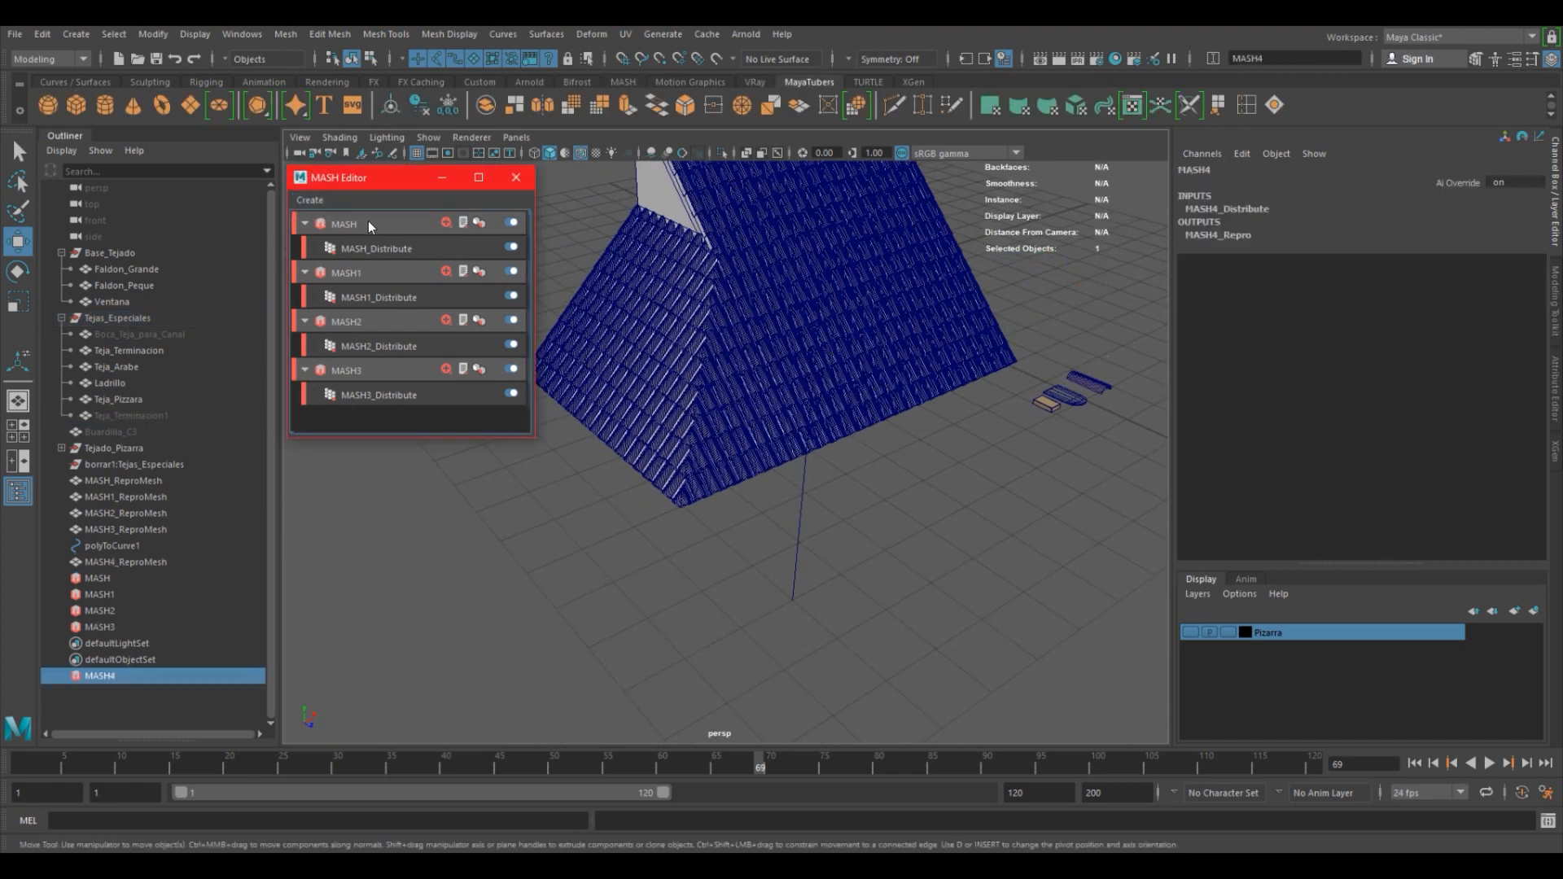
# Add a Curve node to the MASH4 network.
pyautogui.scroll(-1, 447, 383)
pyautogui.click(397, 421)
pyautogui.keyDown('alt'); pyautogui.moveTo(969, 452); pyautogui.dragTo(935, 464); pyautogui.keyUp('alt')
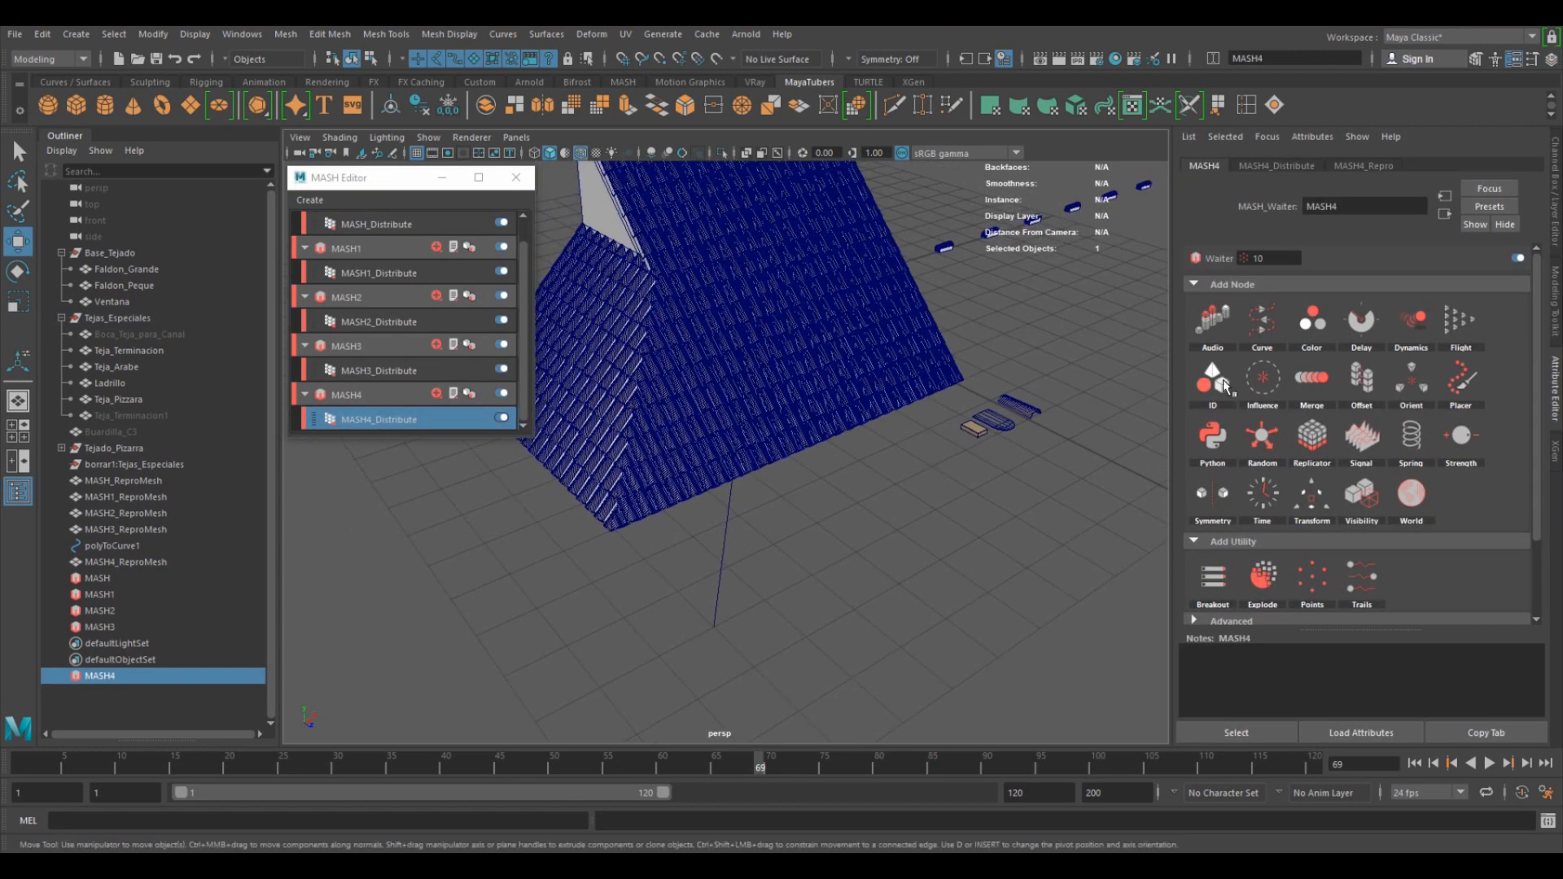
pyautogui.click(437, 394)
pyautogui.click(470, 453)
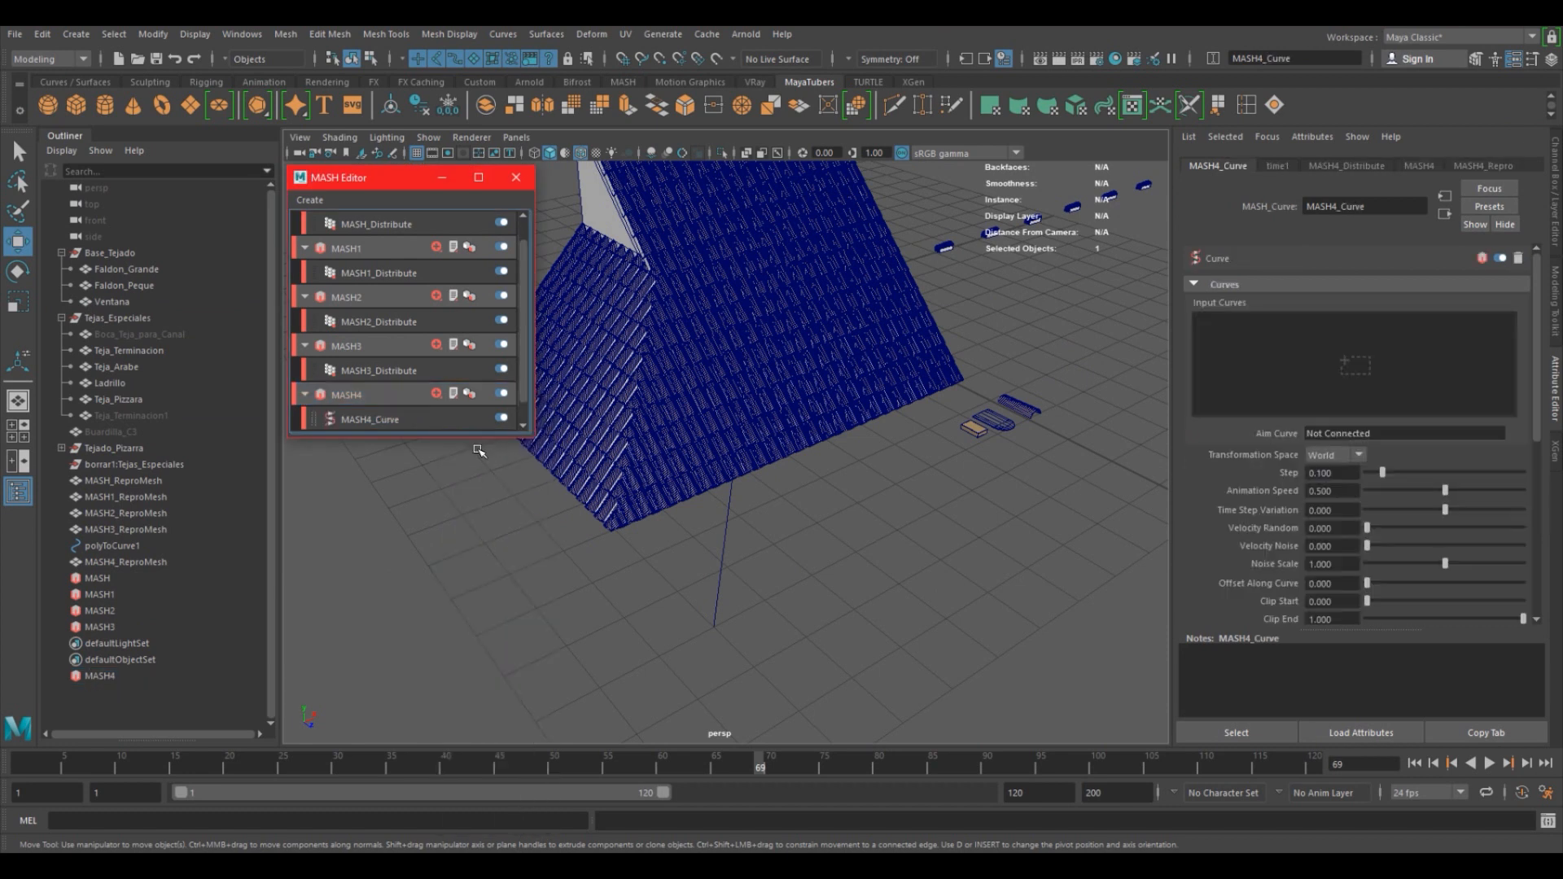
# Connect the hip curve polyToCurve1 as the input curve of the MASH4_Curve node.
pyautogui.keyDown('alt'); pyautogui.moveTo(904, 525); pyautogui.dragTo(901, 519); pyautogui.keyUp('alt')
pyautogui.moveTo(813, 648); pyautogui.dragTo(647, 595)
pyautogui.scroll(-1, 399, 414)
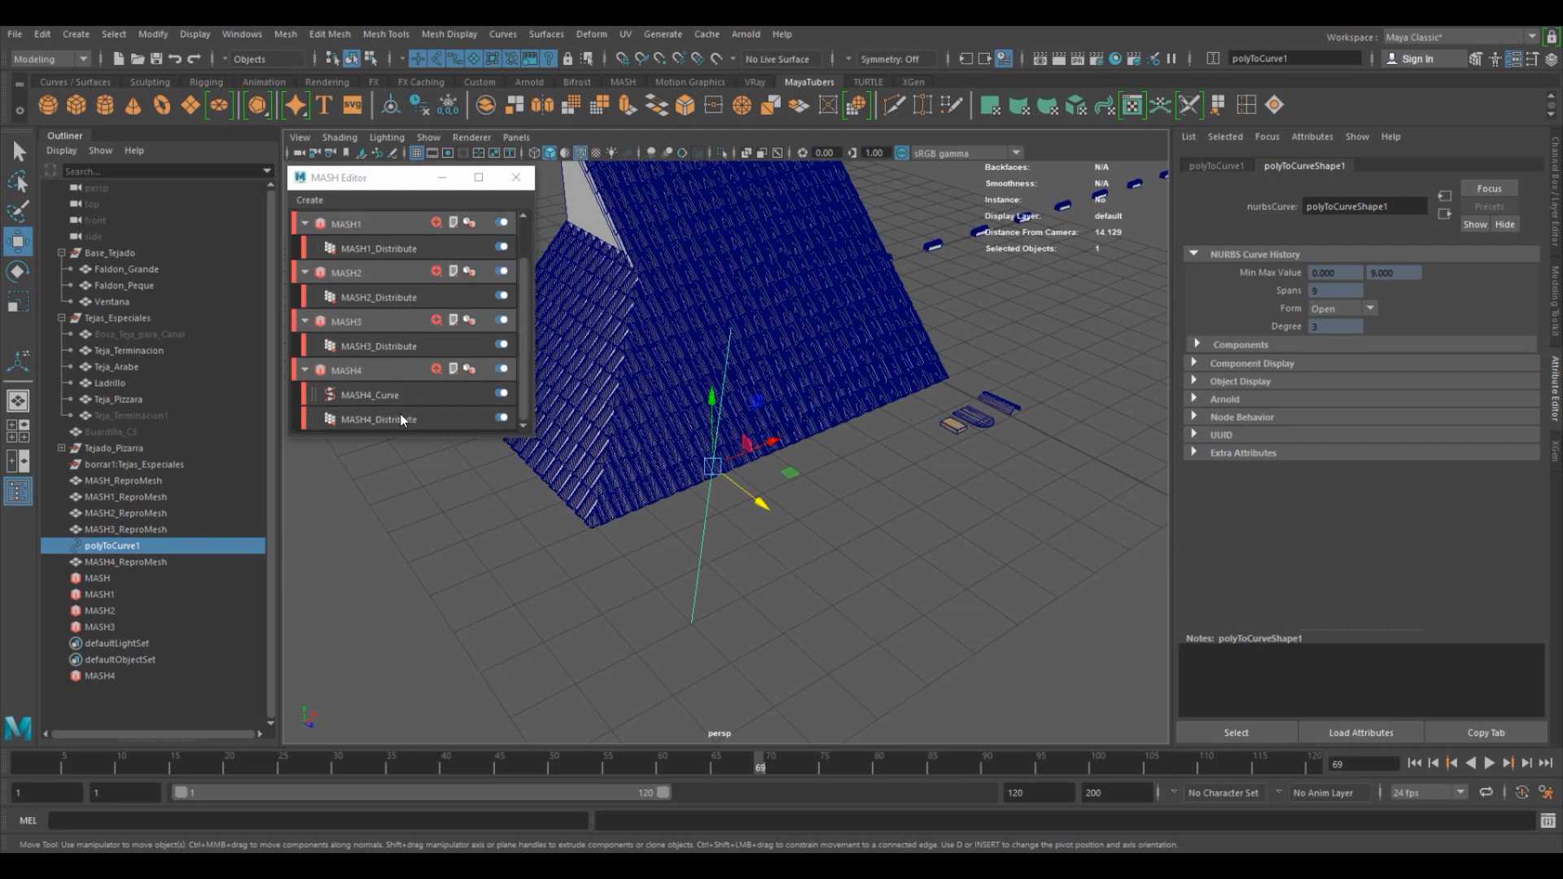
pyautogui.click(394, 396)
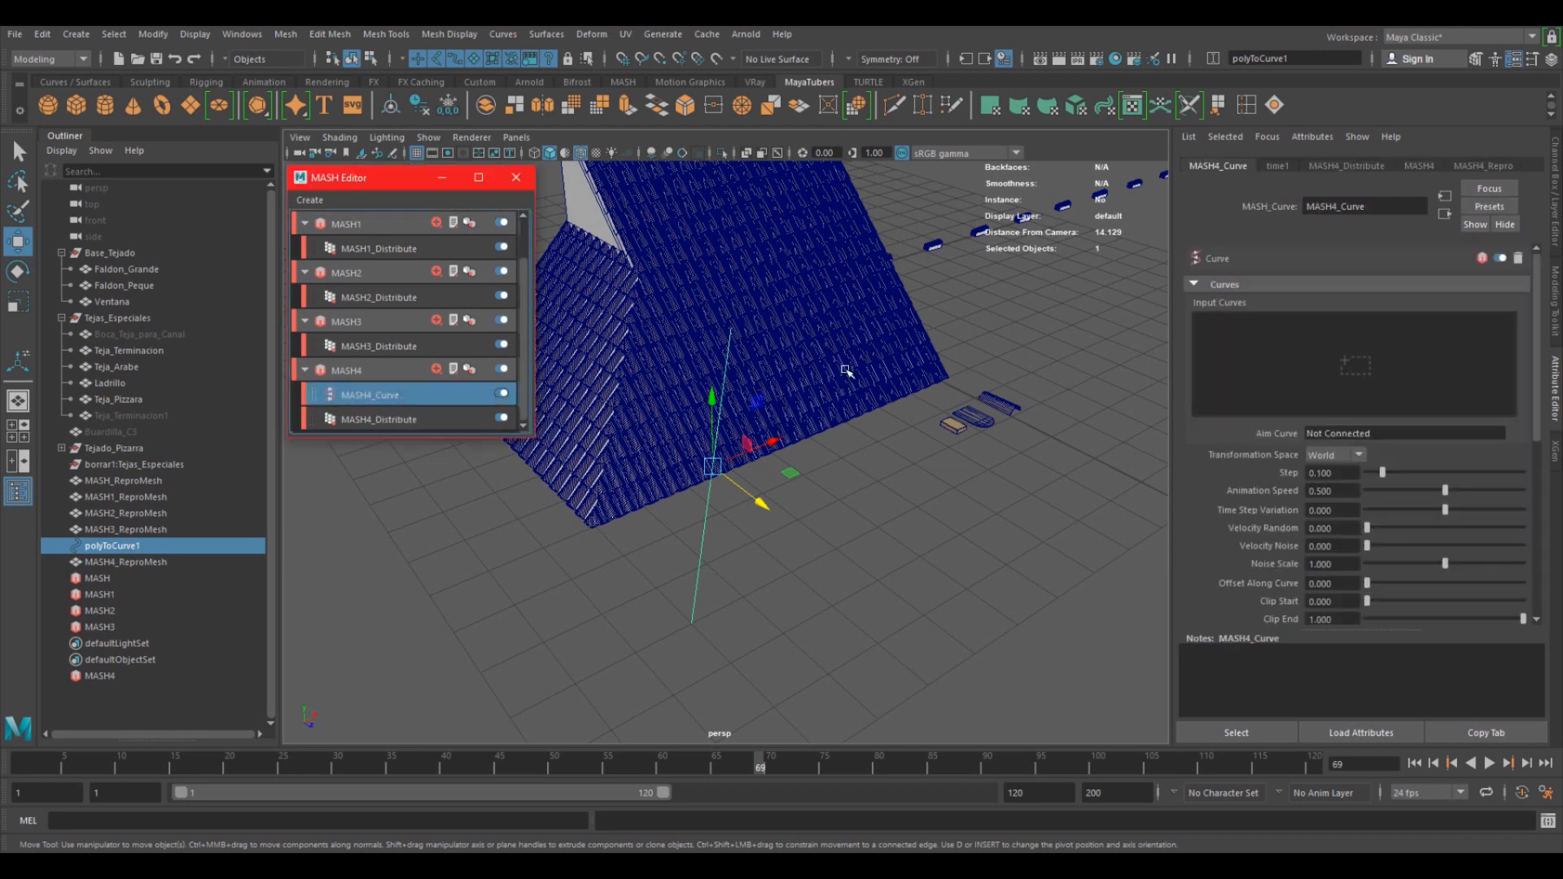
pyautogui.rightClick(1245, 334)
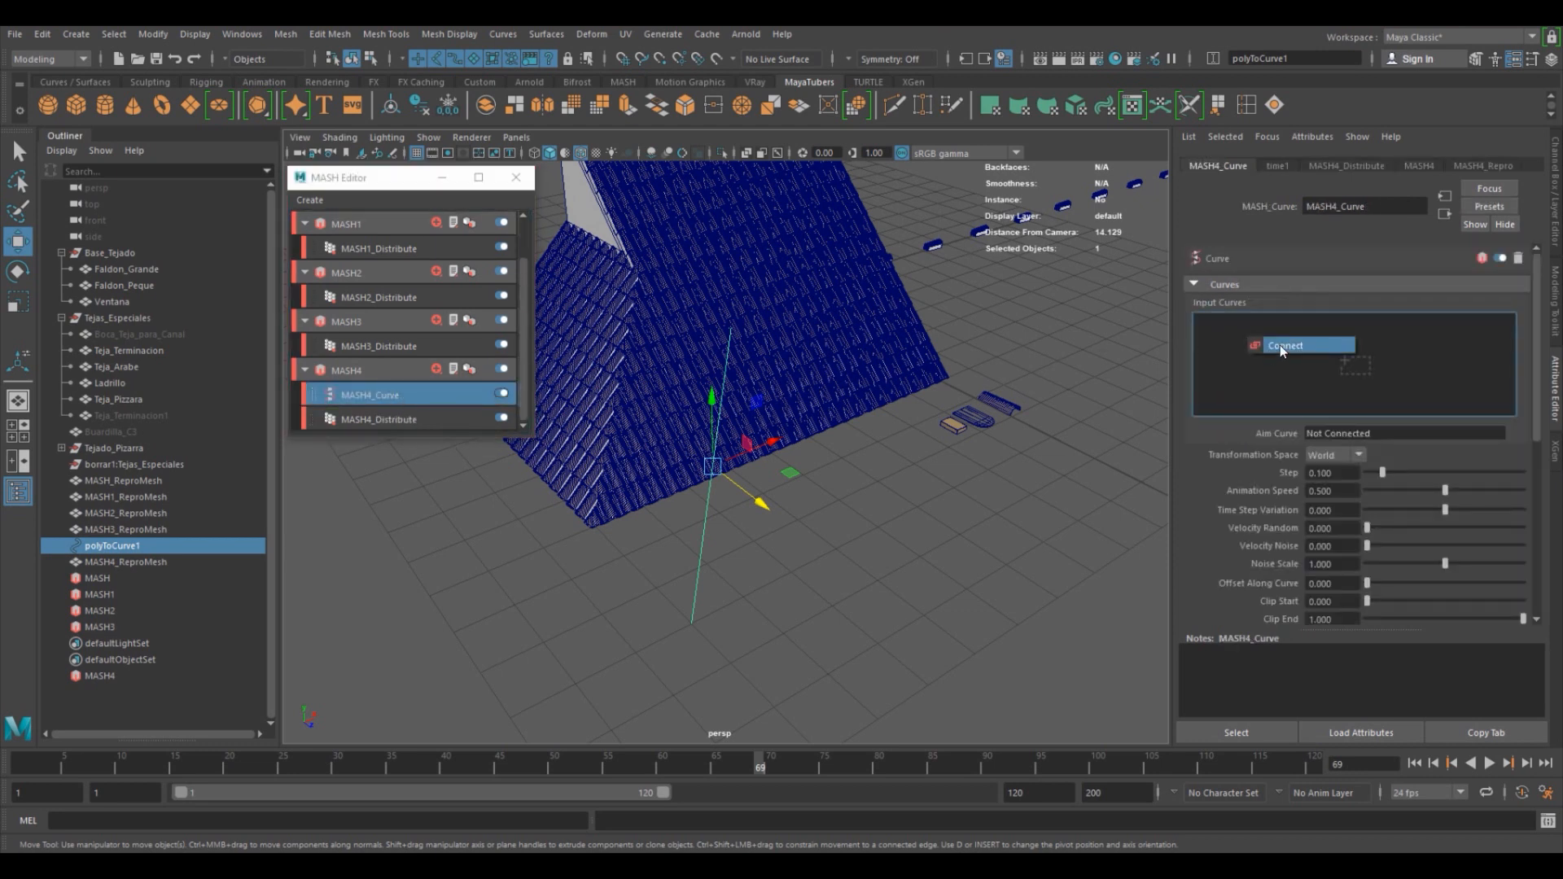
pyautogui.click(1280, 345)
pyautogui.keyDown('alt'); pyautogui.moveTo(936, 455); pyautogui.dragTo(975, 471); pyautogui.keyUp('alt')
pyautogui.scroll(-2, 974, 471)
pyautogui.keyDown('alt'); pyautogui.moveTo(926, 464); pyautogui.dragTo(881, 464, button='middle'); pyautogui.keyUp('alt')
pyautogui.scroll(-2, 881, 464)
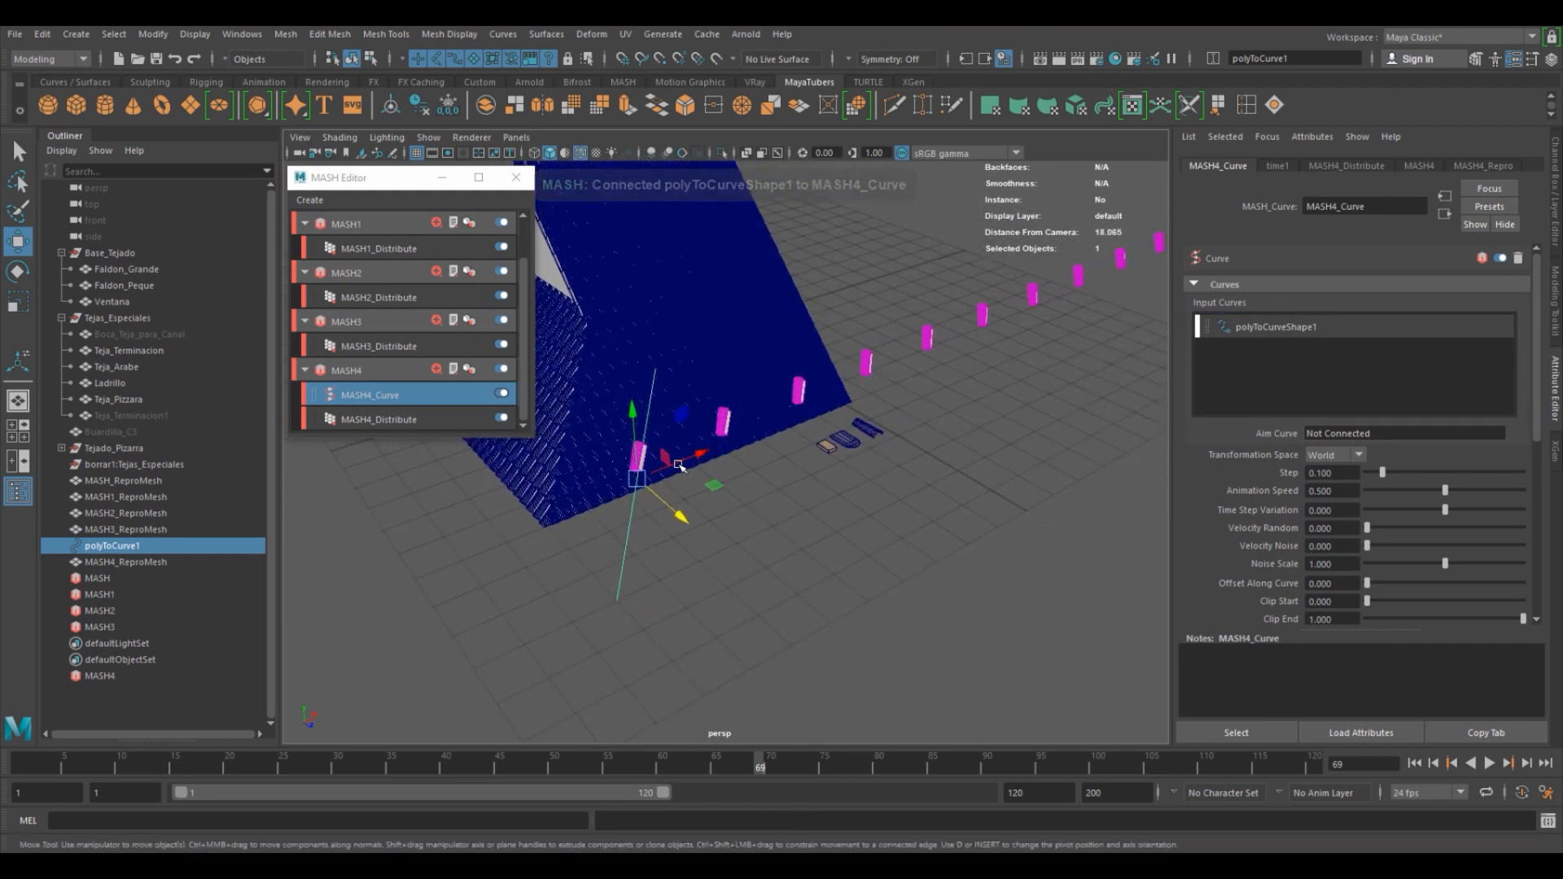
# In the MASH4_Distribute node, set Distance X to 0 and the Number of Points to 12.
pyautogui.click(412, 419)
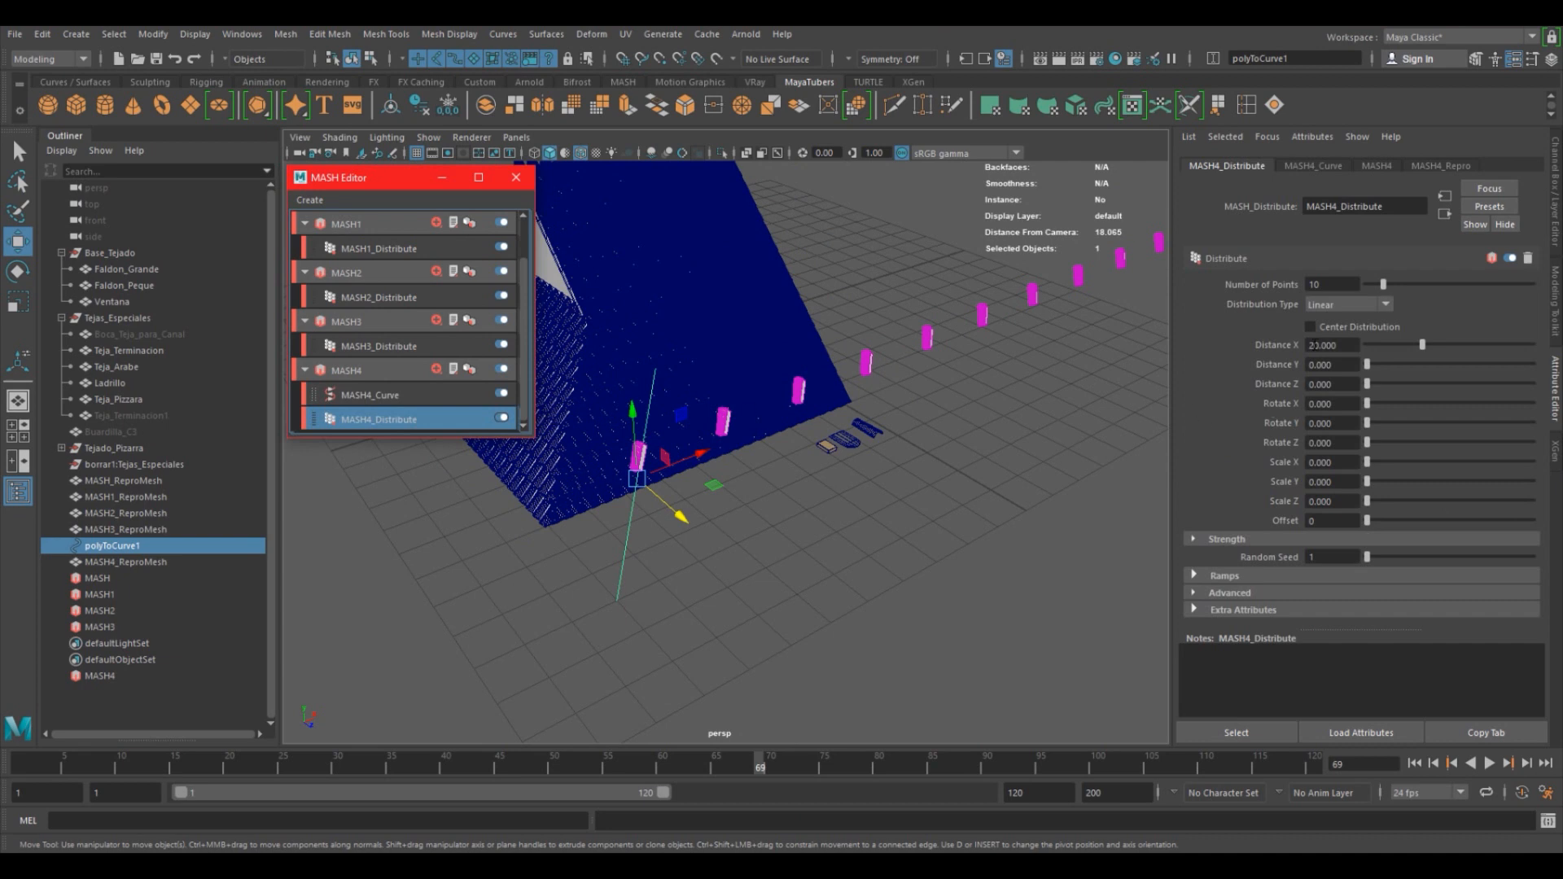
pyautogui.doubleClick(1353, 345)
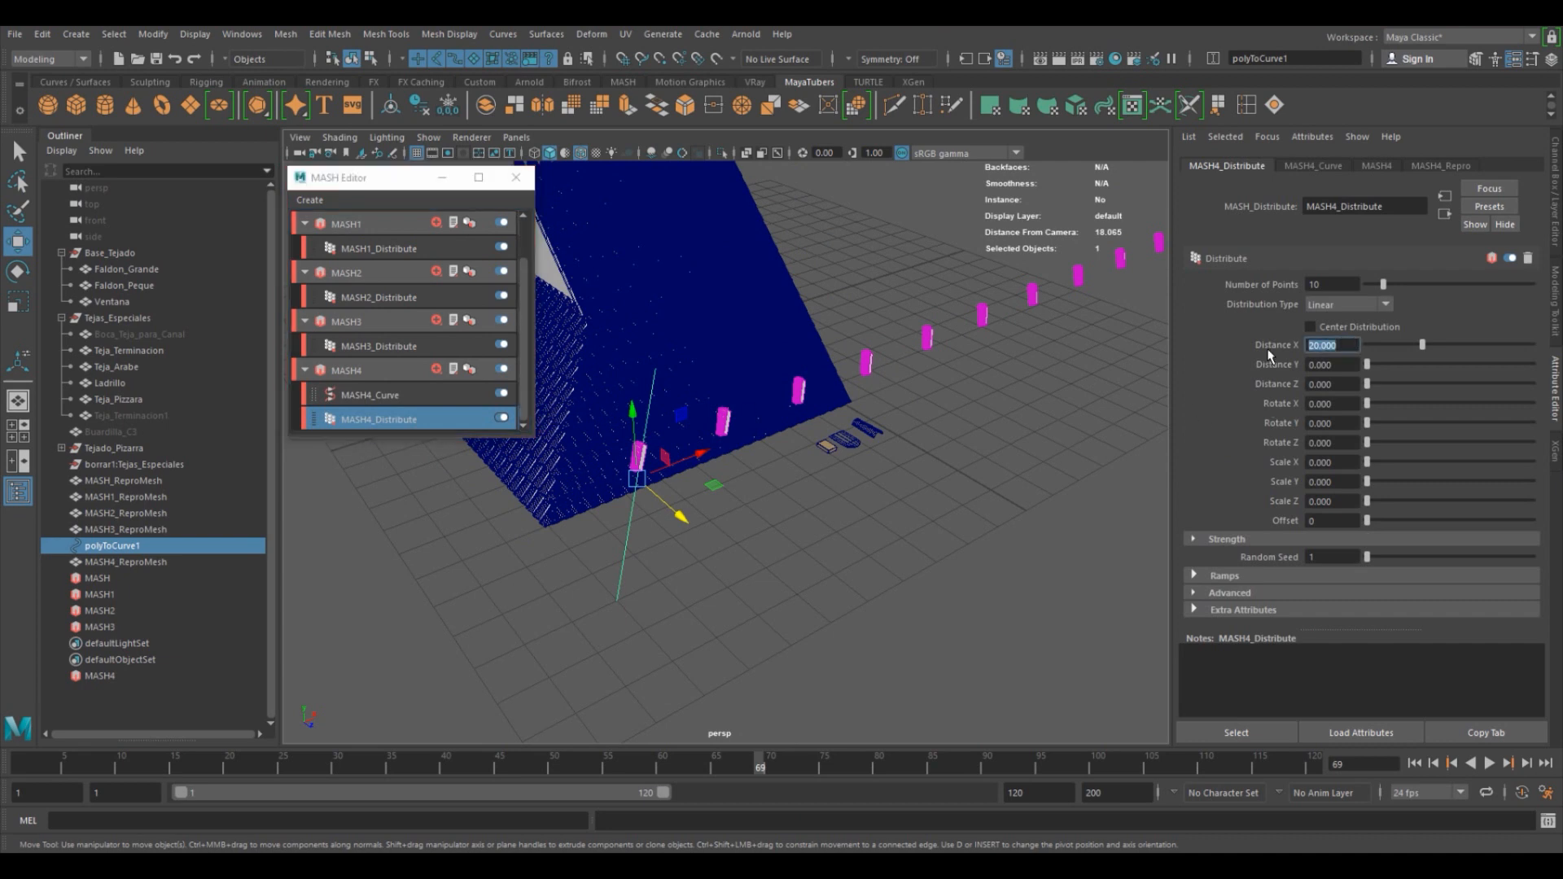
pyautogui.press('Return')
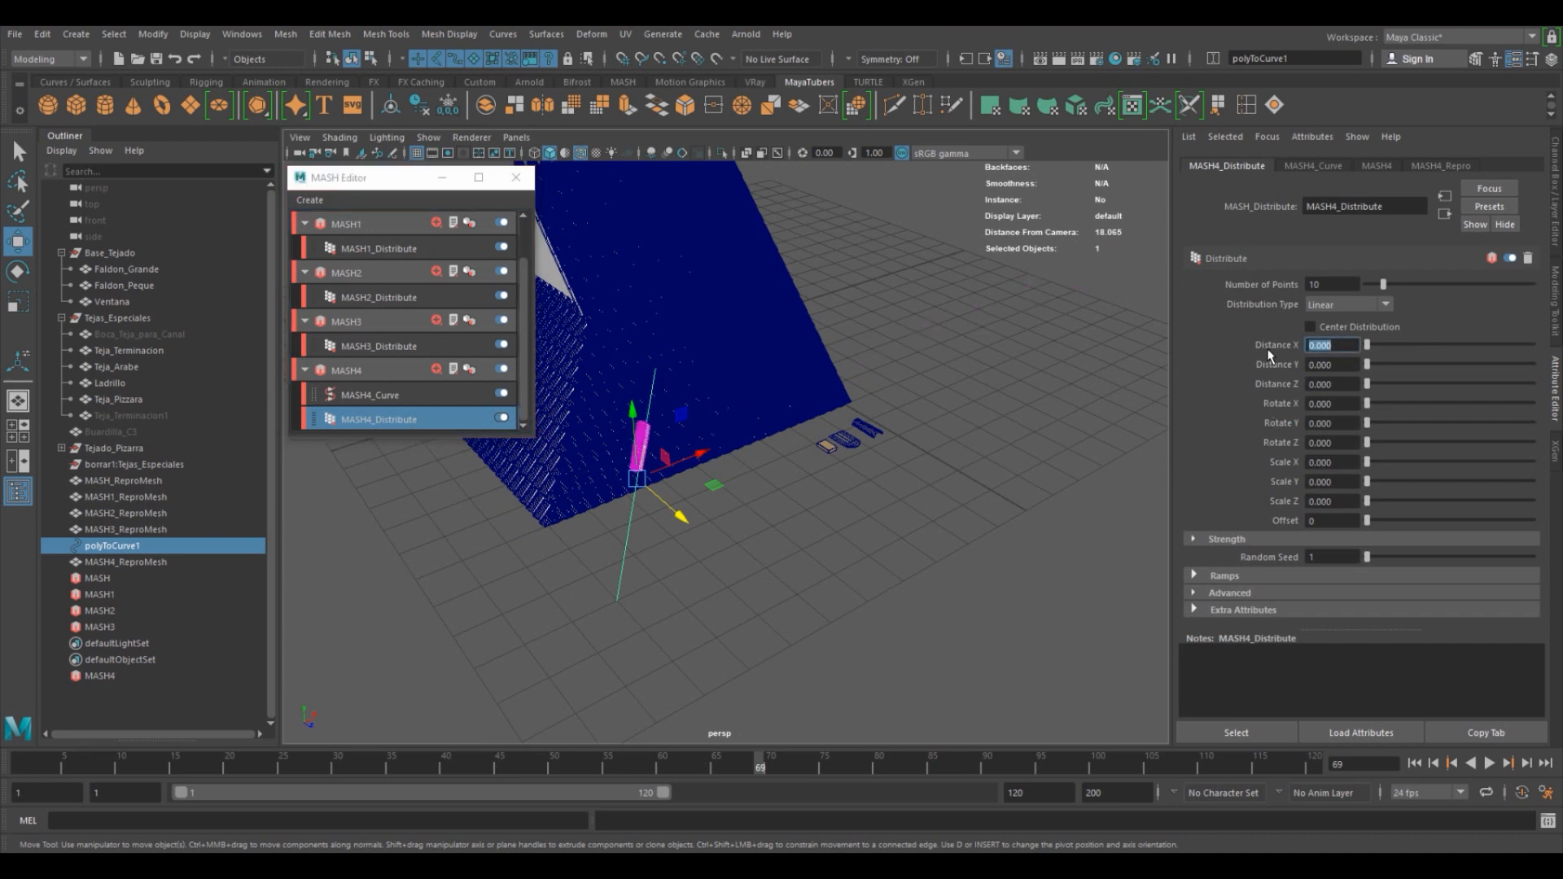
pyautogui.doubleClick(1351, 283)
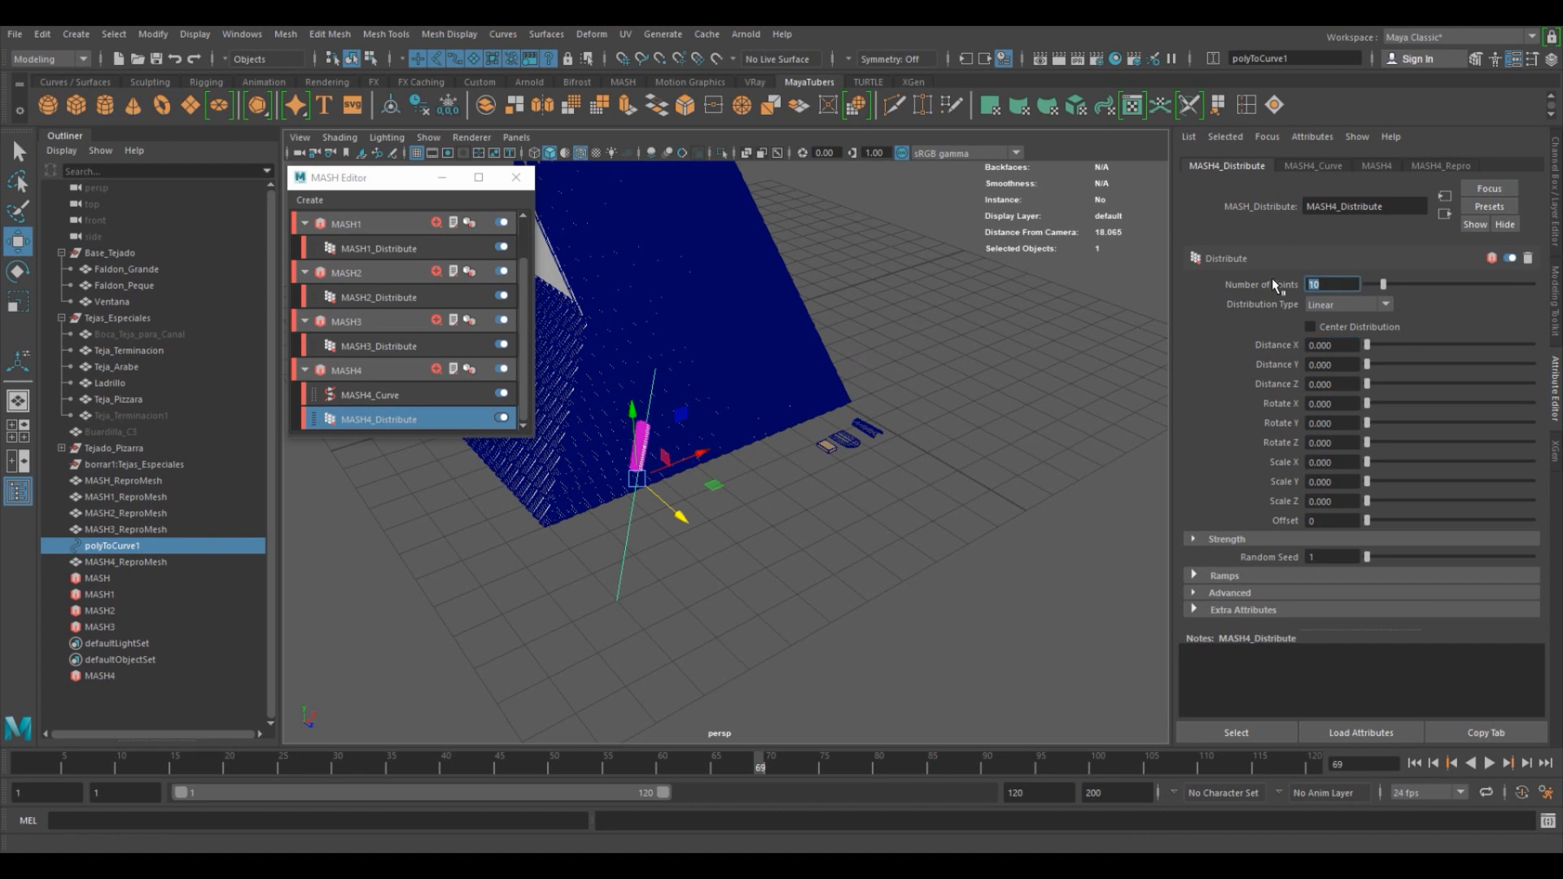
pyautogui.press('Return')
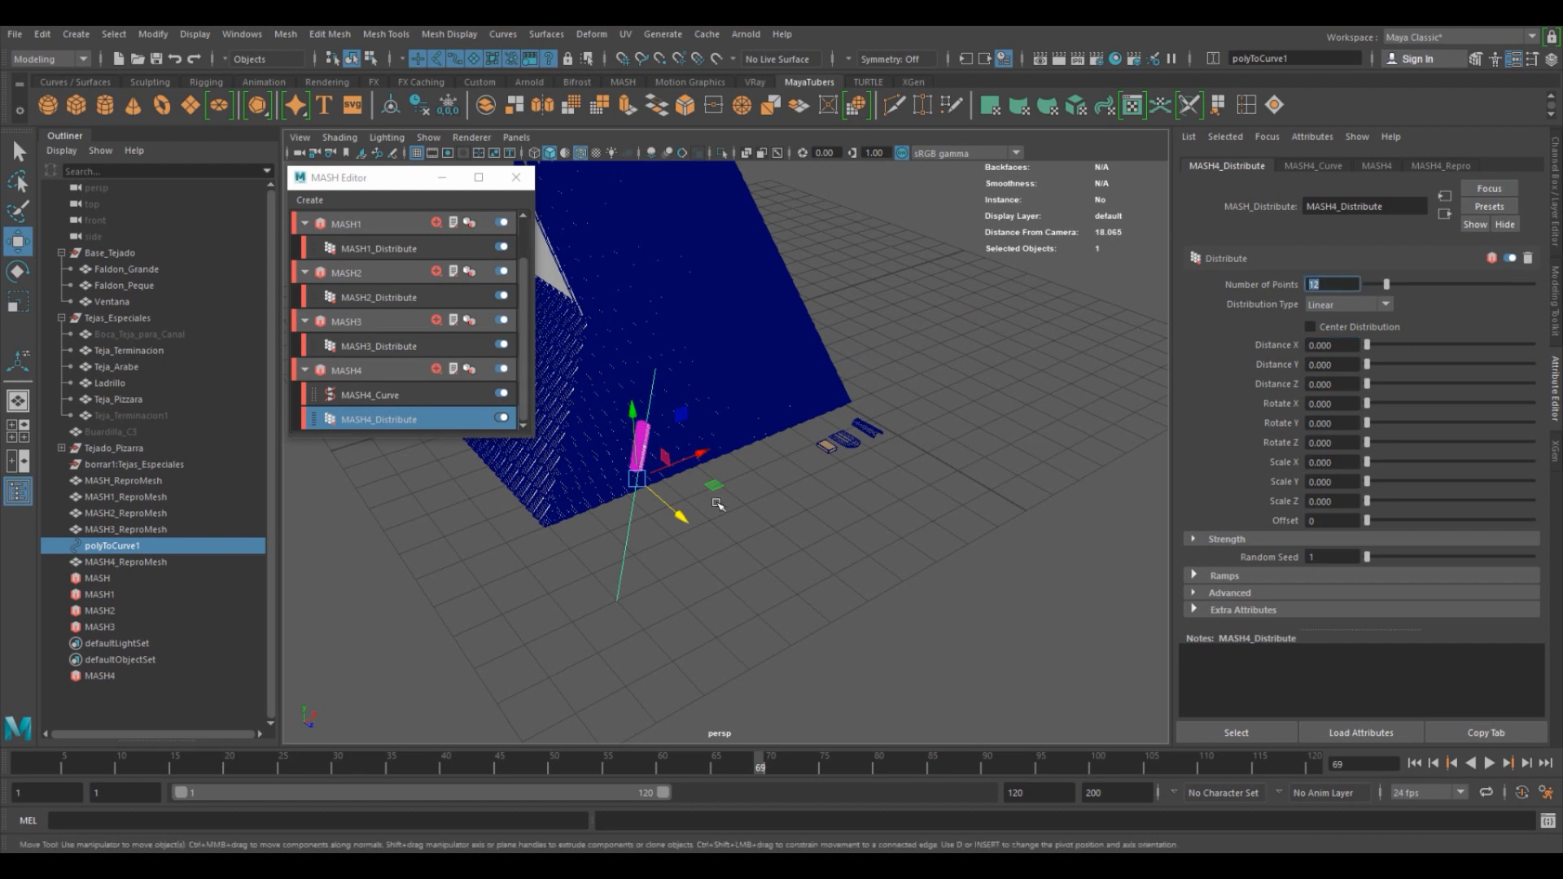
# Unhide the original Teja_Terminacion1 tile that feeds the MASH4 network.
pyautogui.scroll(3, 717, 504)
pyautogui.click(115, 416)
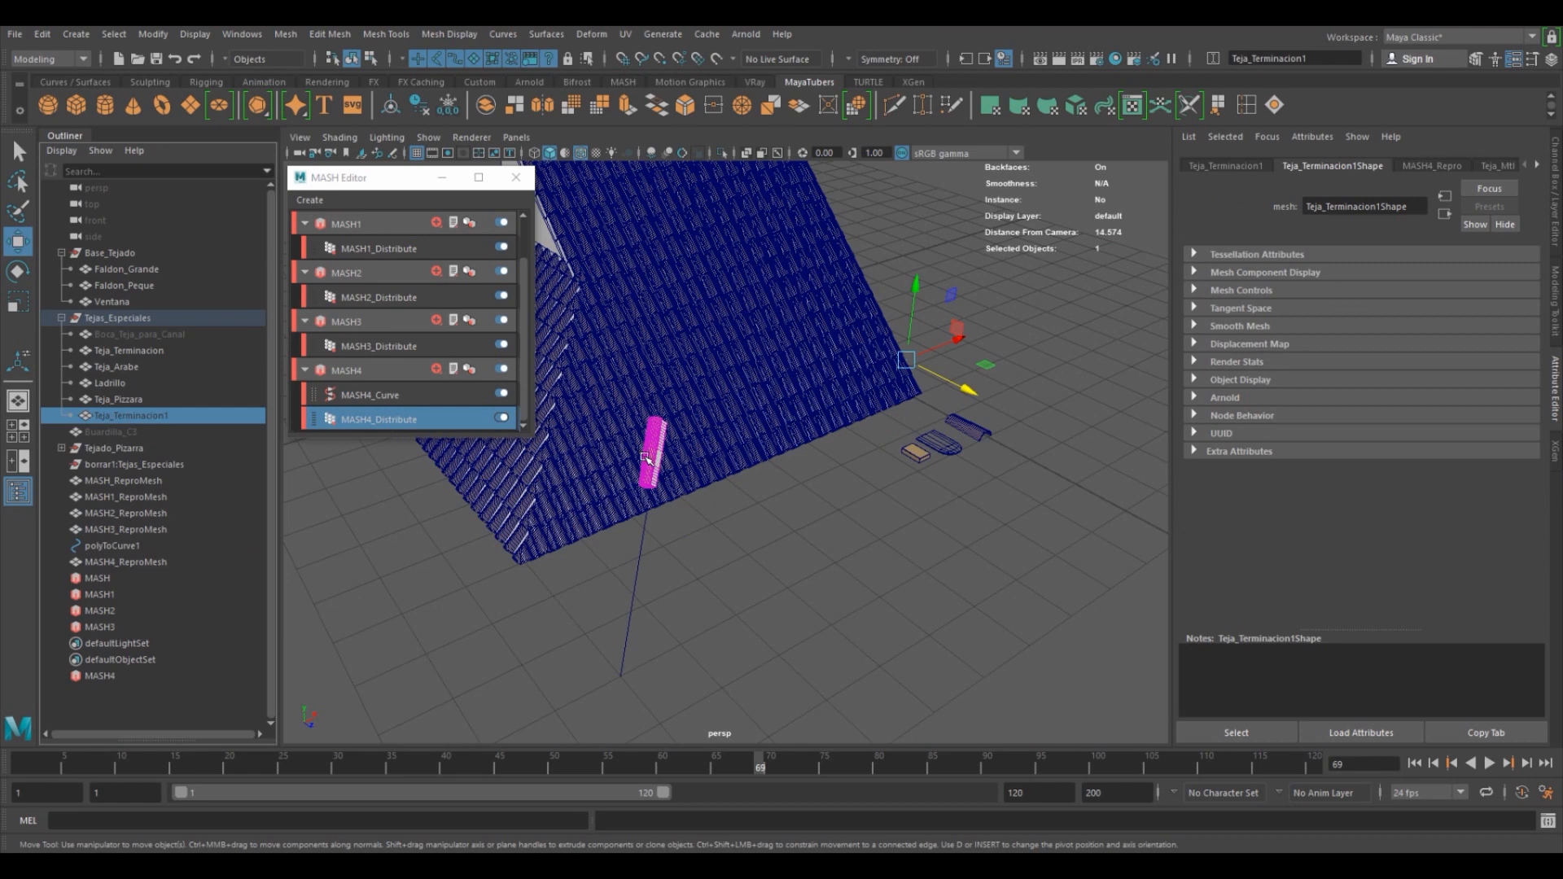
pyautogui.press('h')
pyautogui.keyDown('alt'); pyautogui.moveTo(906, 426); pyautogui.dragTo(923, 440, button='middle'); pyautogui.keyUp('alt')
pyautogui.keyDown('alt'); pyautogui.moveTo(923, 441); pyautogui.dragTo(914, 415); pyautogui.keyUp('alt')
pyautogui.keyDown('alt'); pyautogui.moveTo(916, 417); pyautogui.dragTo(1002, 431, button='right'); pyautogui.keyUp('alt')
pyautogui.keyDown('alt'); pyautogui.moveTo(1002, 430); pyautogui.dragTo(981, 480, button='middle'); pyautogui.keyUp('alt')
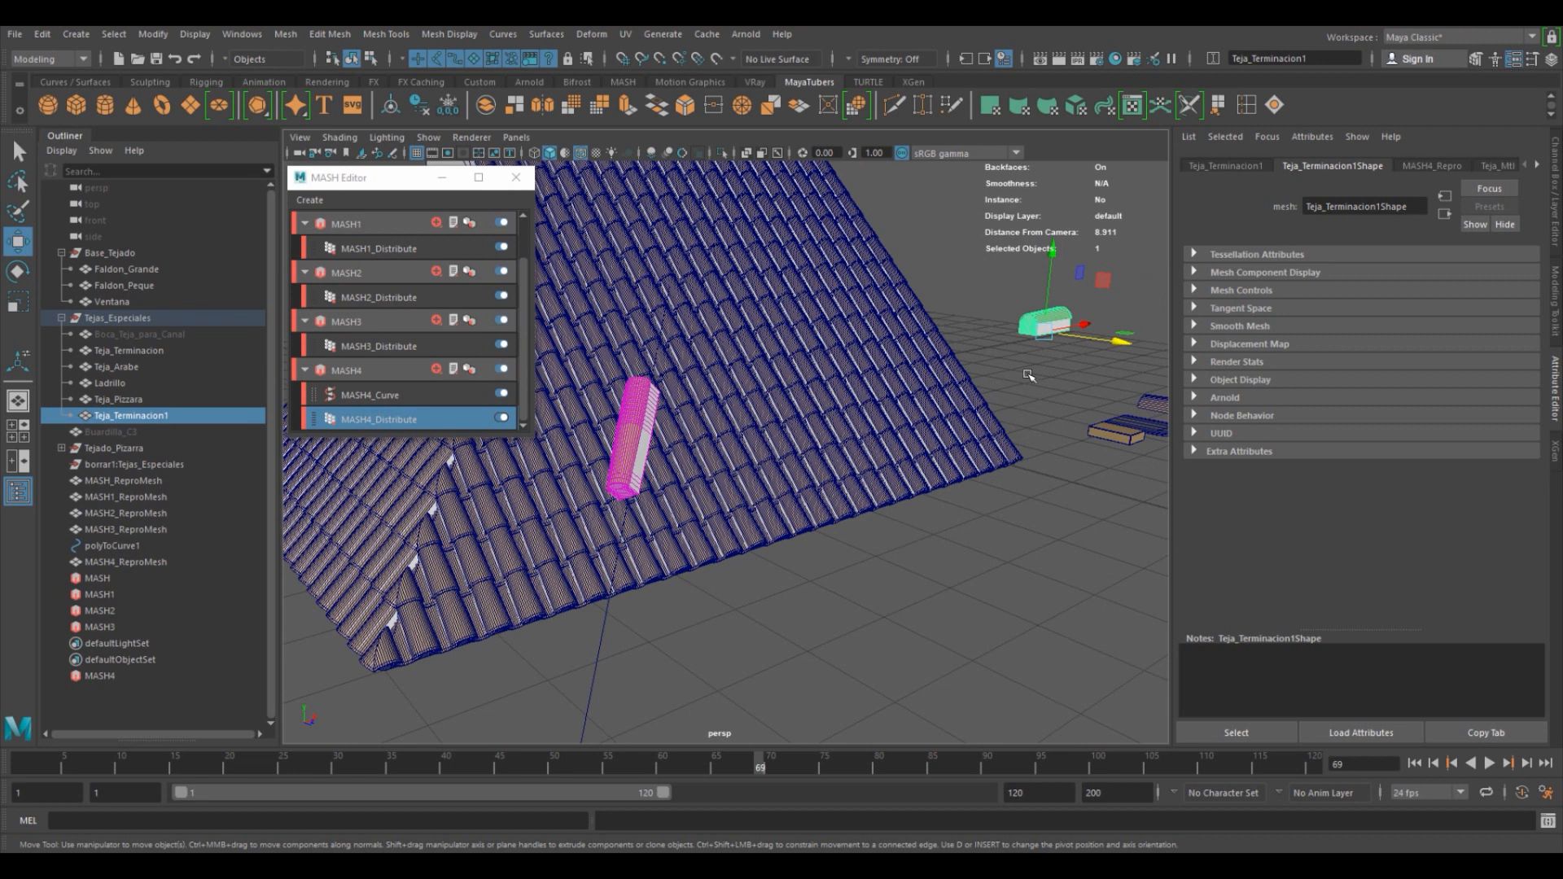
# Rotate the Teja_Terminacion1 tile to -180 degrees around Y to reverse the tile direction along the hip curve.
pyautogui.click(1553, 216)
pyautogui.press('e')
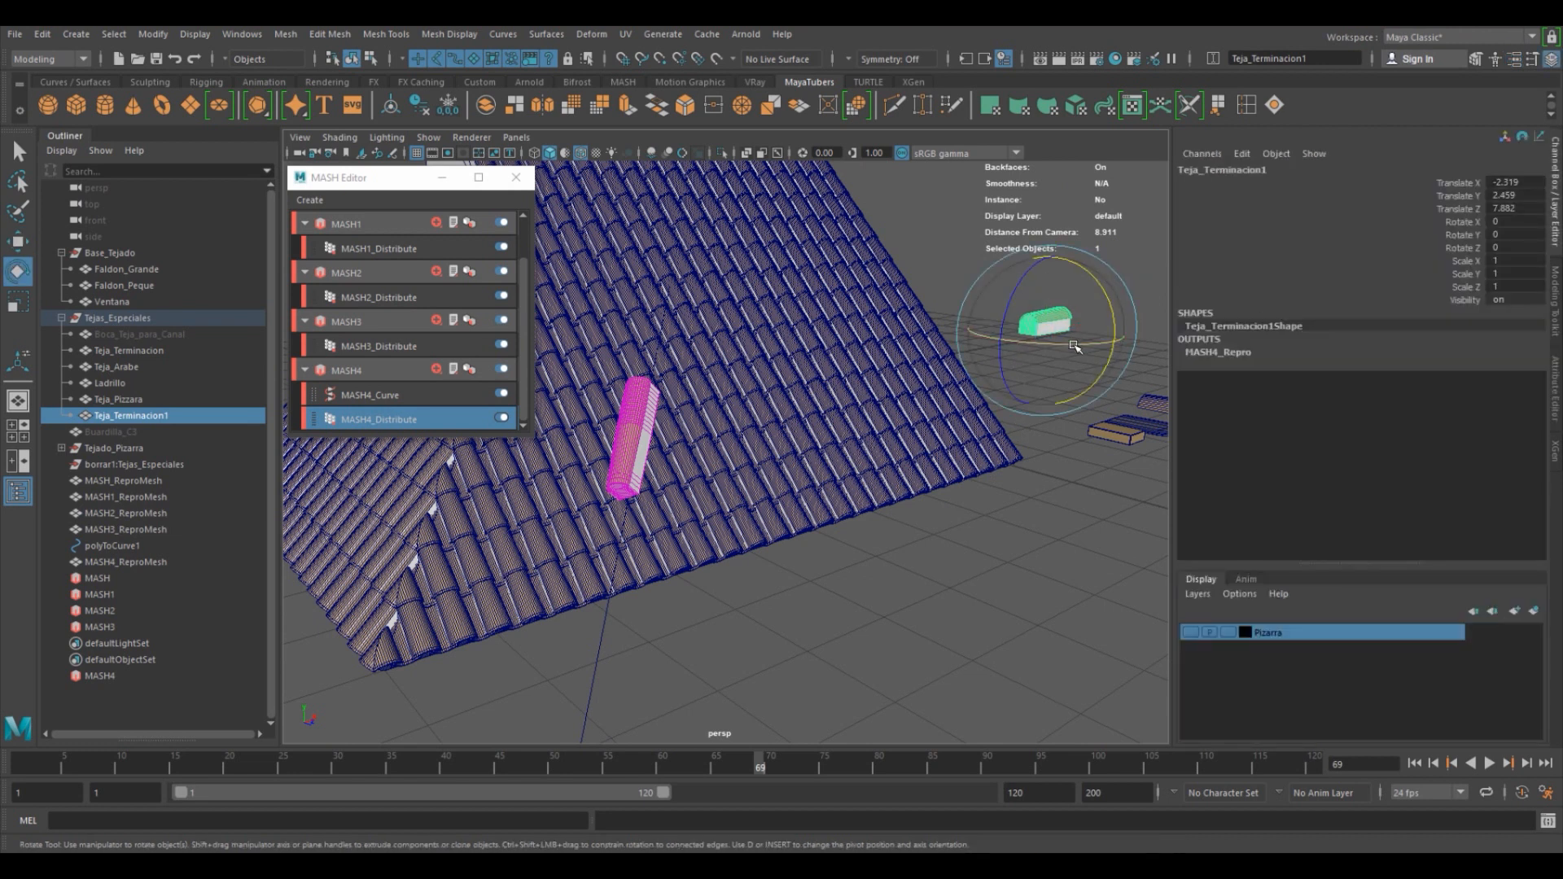
pyautogui.moveTo(1096, 344); pyautogui.dragTo(889, 348)
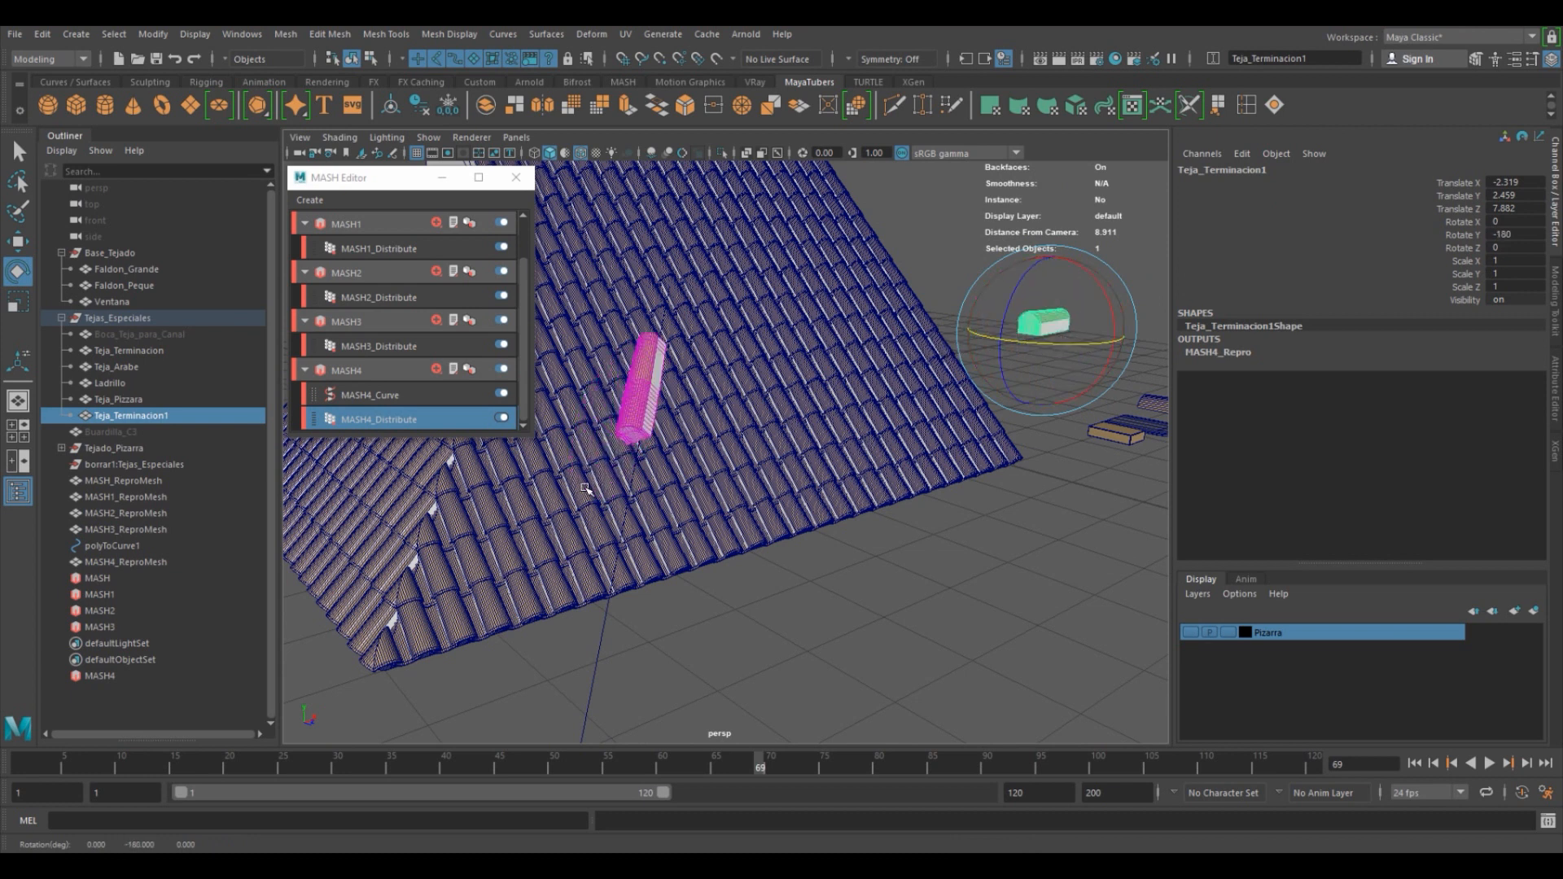
pyautogui.keyDown('alt'); pyautogui.moveTo(674, 394); pyautogui.dragTo(692, 322); pyautogui.keyUp('alt')
pyautogui.keyDown('alt'); pyautogui.moveTo(692, 322); pyautogui.dragTo(699, 444, button='middle'); pyautogui.keyUp('alt')
pyautogui.keyDown('alt'); pyautogui.moveTo(698, 443); pyautogui.dragTo(733, 440, button='right'); pyautogui.keyUp('alt')
pyautogui.keyDown('alt'); pyautogui.moveTo(733, 440); pyautogui.dragTo(766, 454, button='middle'); pyautogui.keyUp('alt')
pyautogui.moveTo(767, 454)
pyautogui.keyDown('alt'); pyautogui.mouseDown()
pyautogui.moveTo(764, 407)
pyautogui.moveTo(765, 485)
pyautogui.mouseUp(); pyautogui.keyUp('alt')
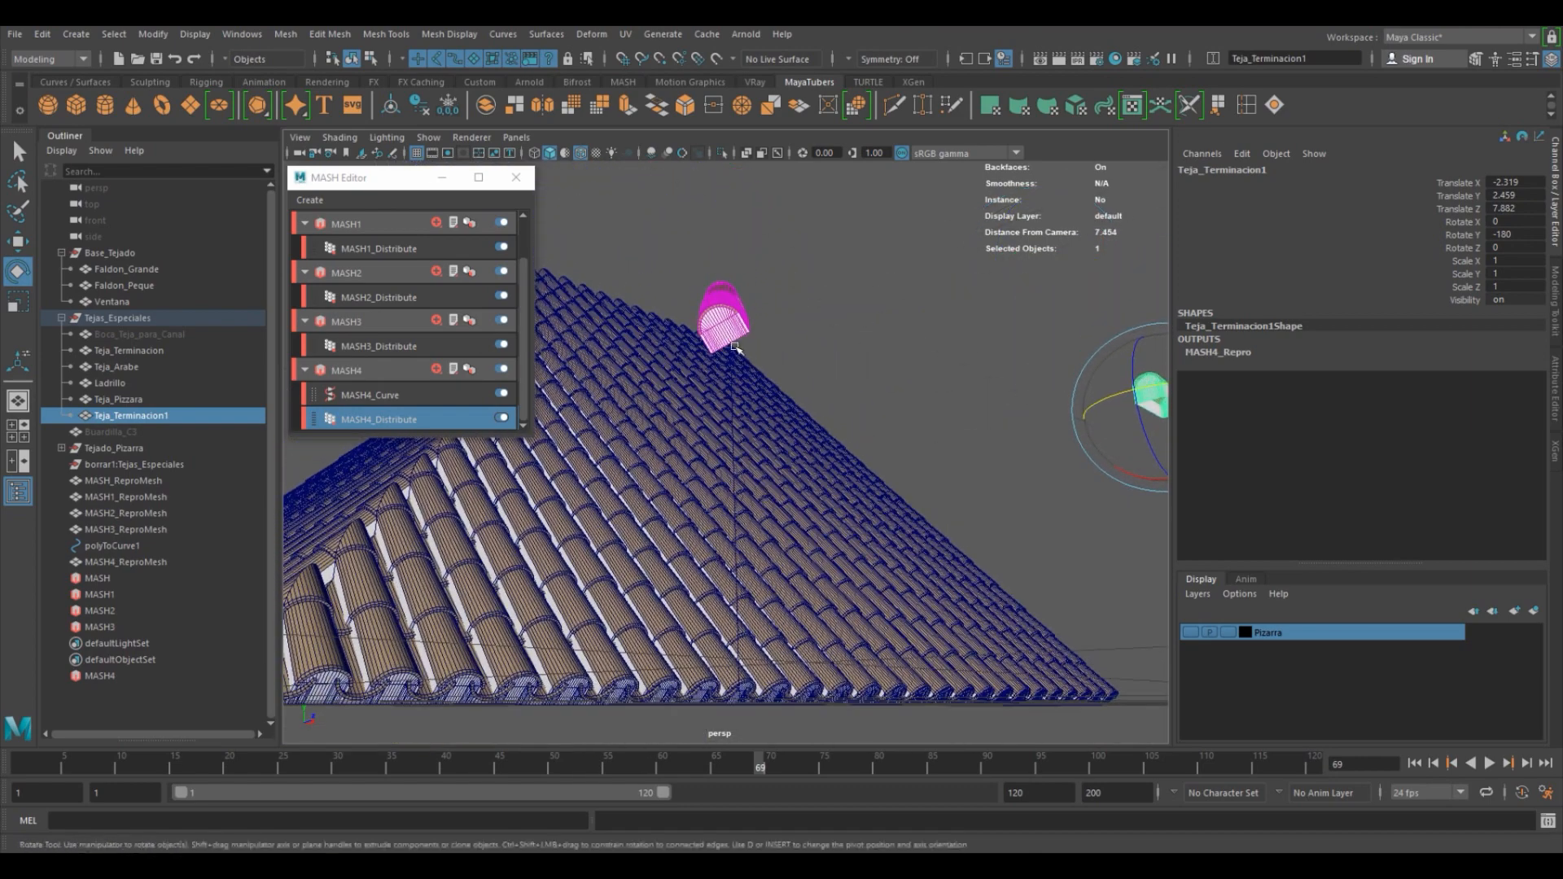
# Rotate the Teja_Terminacion1 source tile to -30 degrees around X to tilt the copies along the roof hip.
pyautogui.keyDown('alt'); pyautogui.moveTo(735, 348); pyautogui.dragTo(801, 348, button='right'); pyautogui.keyUp('alt')
pyautogui.keyDown('alt'); pyautogui.moveTo(802, 349); pyautogui.dragTo(793, 374); pyautogui.keyUp('alt')
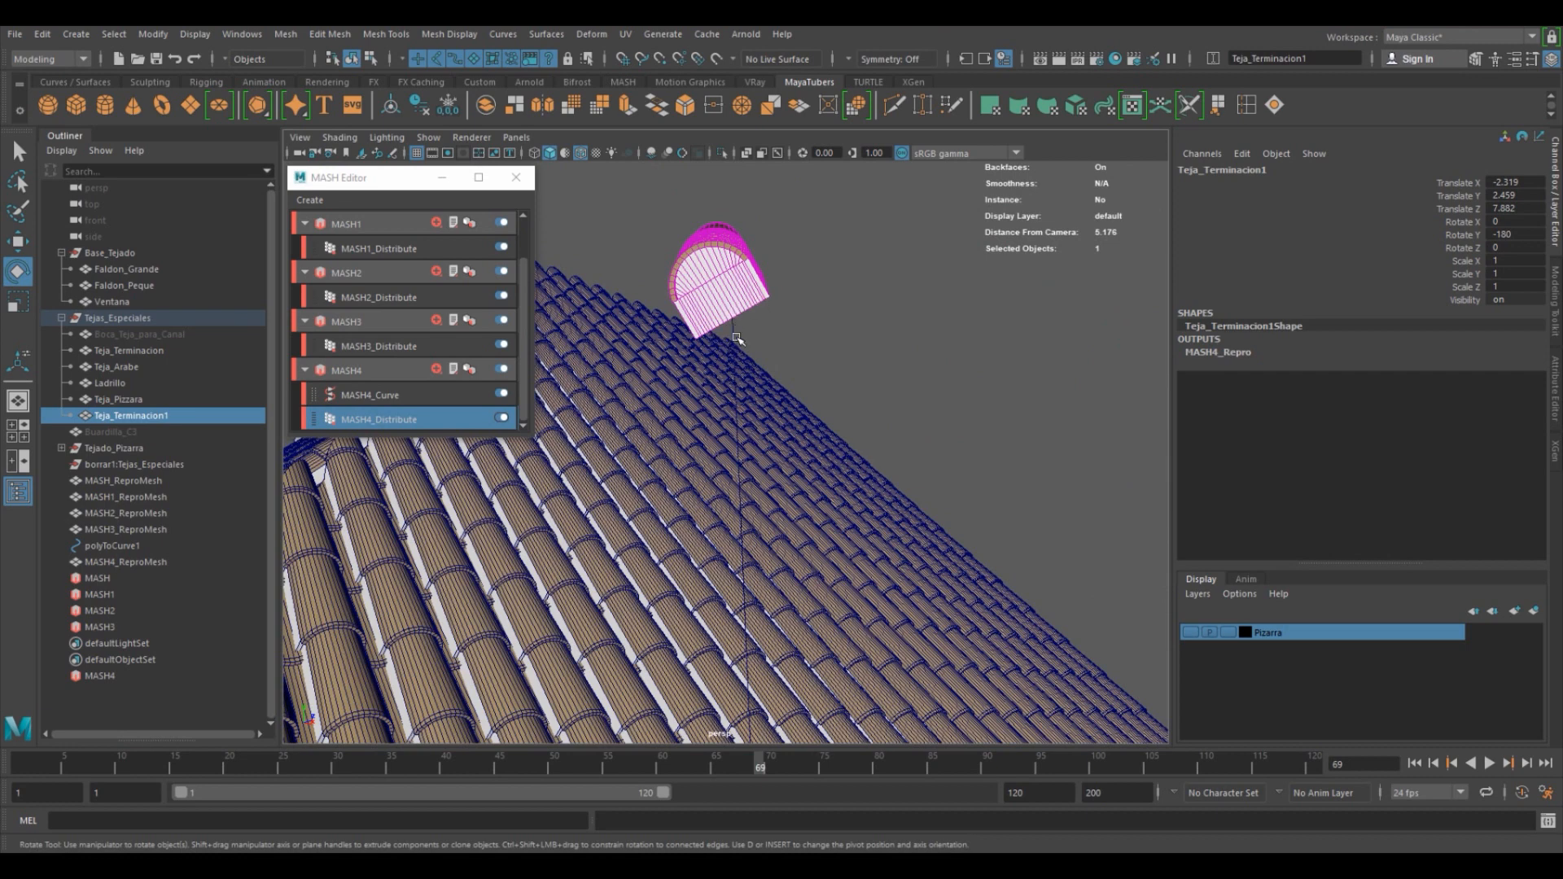
pyautogui.keyDown('alt'); pyautogui.moveTo(777, 319); pyautogui.dragTo(711, 318, button='right'); pyautogui.keyUp('alt')
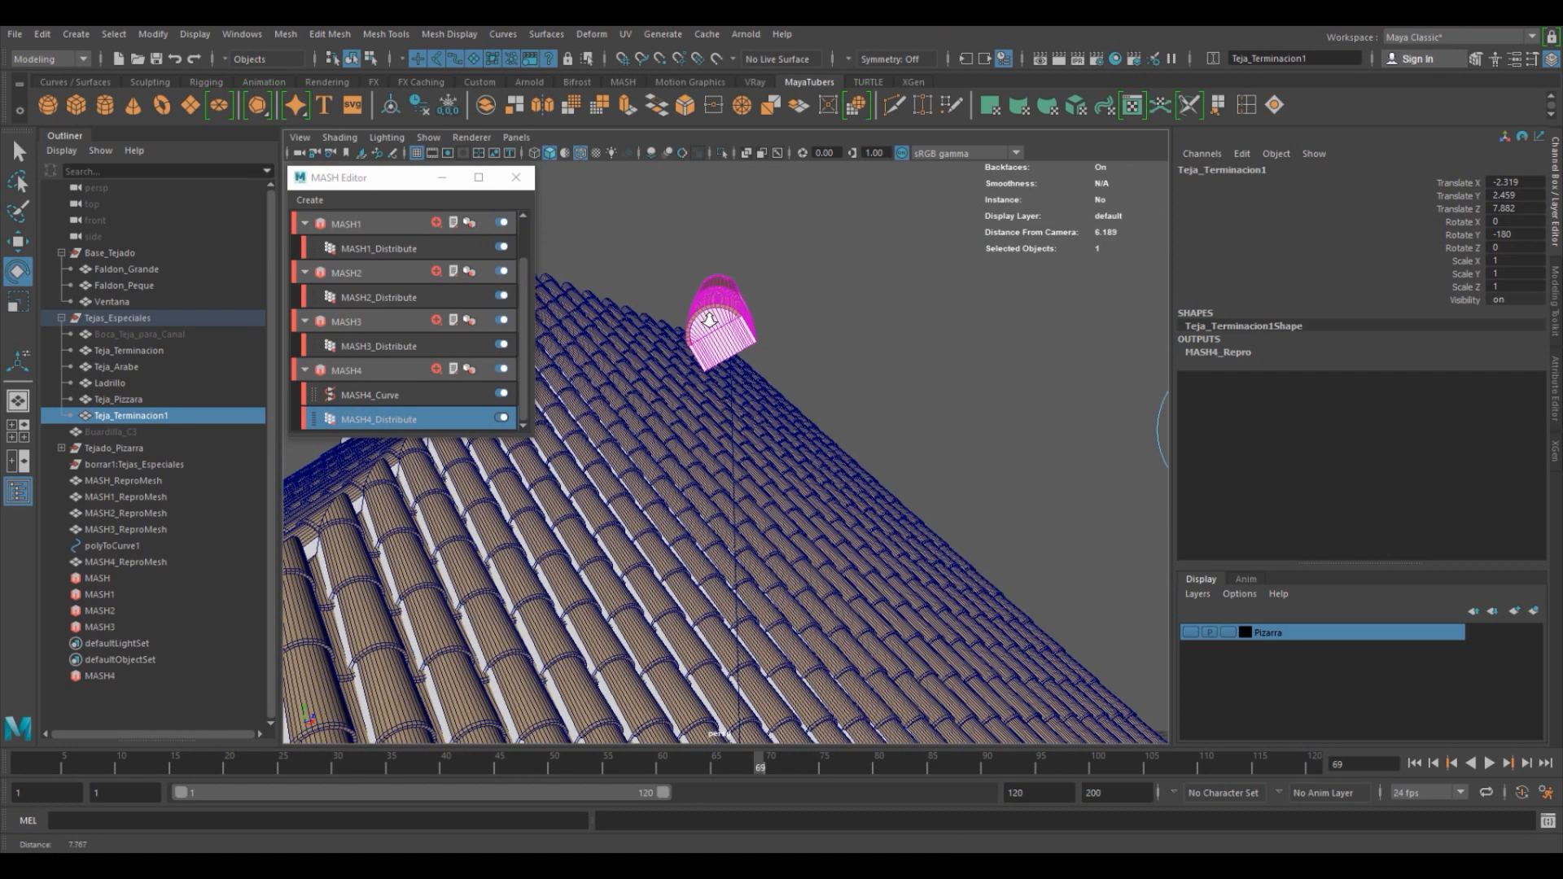
pyautogui.keyDown('alt'); pyautogui.moveTo(745, 358); pyautogui.dragTo(718, 328); pyautogui.keyUp('alt')
pyautogui.keyDown('alt'); pyautogui.moveTo(737, 396); pyautogui.dragTo(706, 324); pyautogui.keyUp('alt')
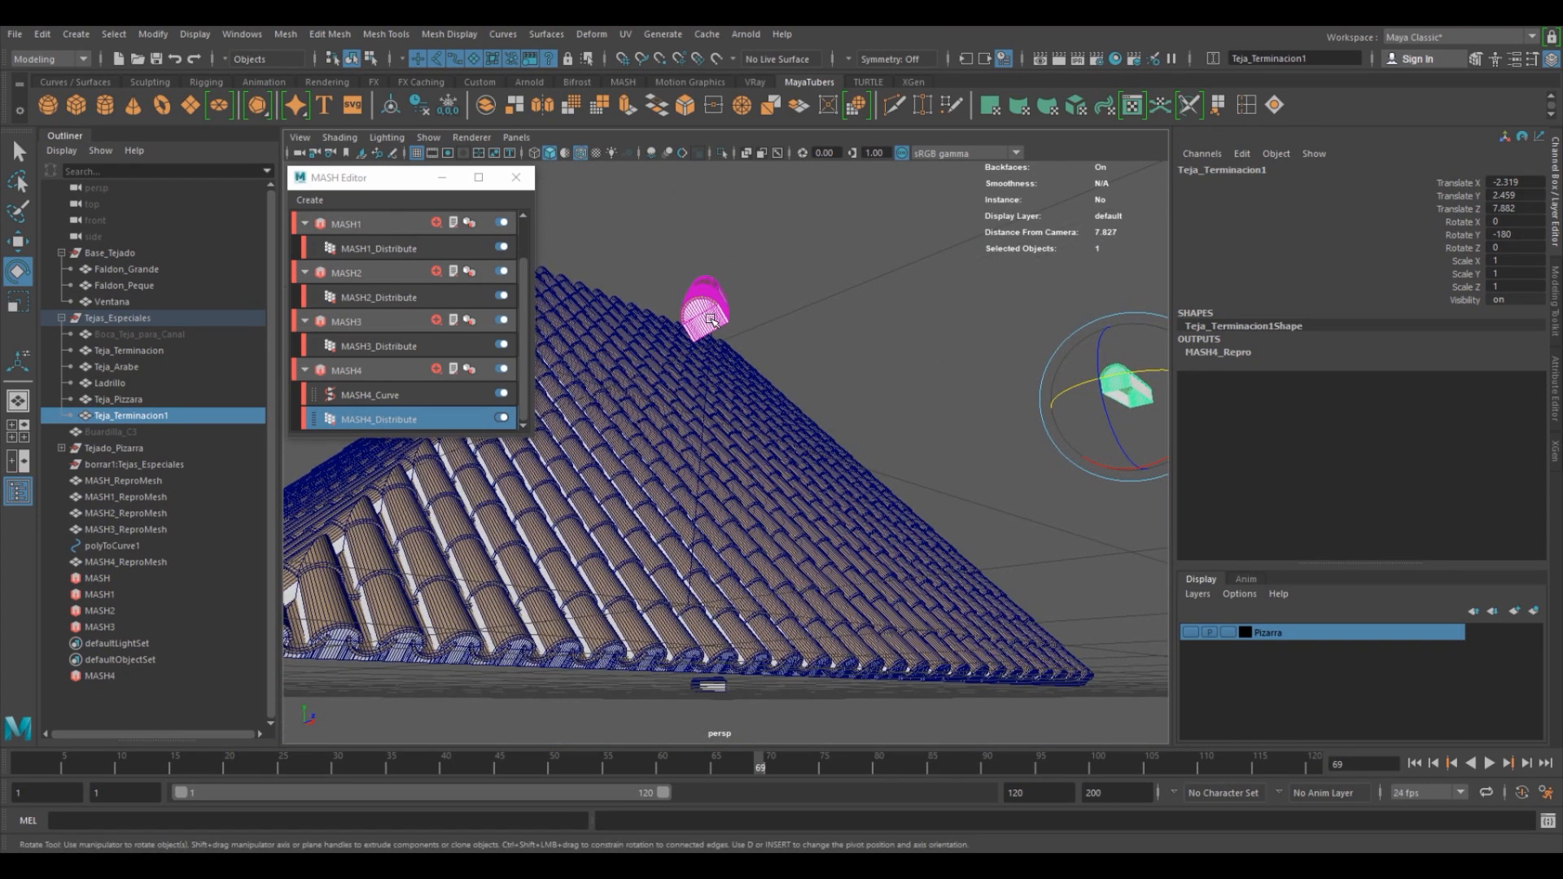
pyautogui.keyDown('alt'); pyautogui.moveTo(1004, 384); pyautogui.dragTo(1000, 422); pyautogui.keyUp('alt')
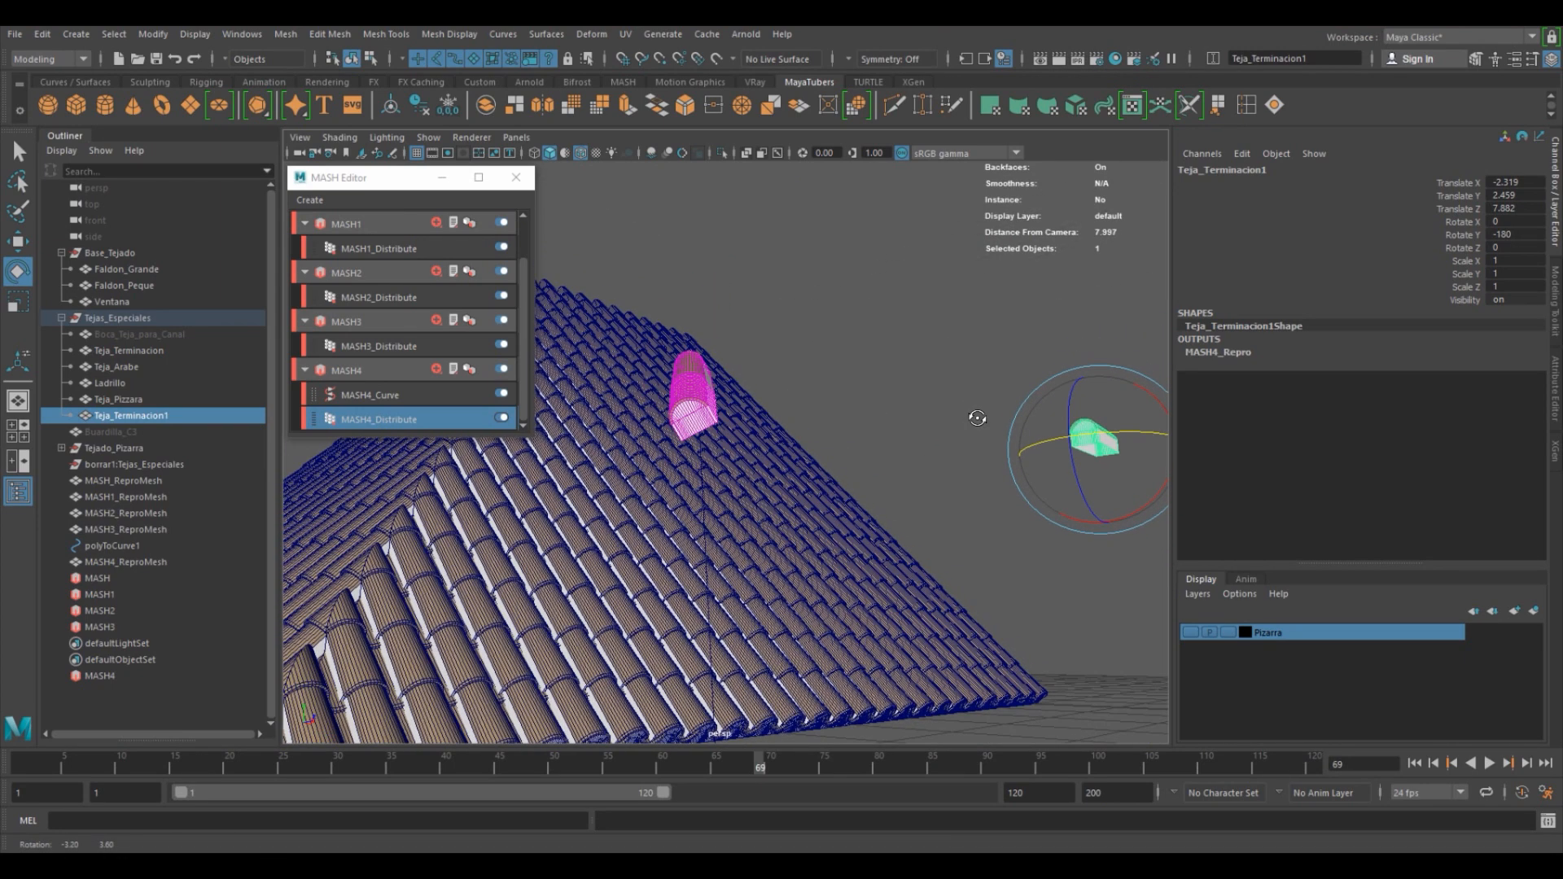
pyautogui.click(1159, 399)
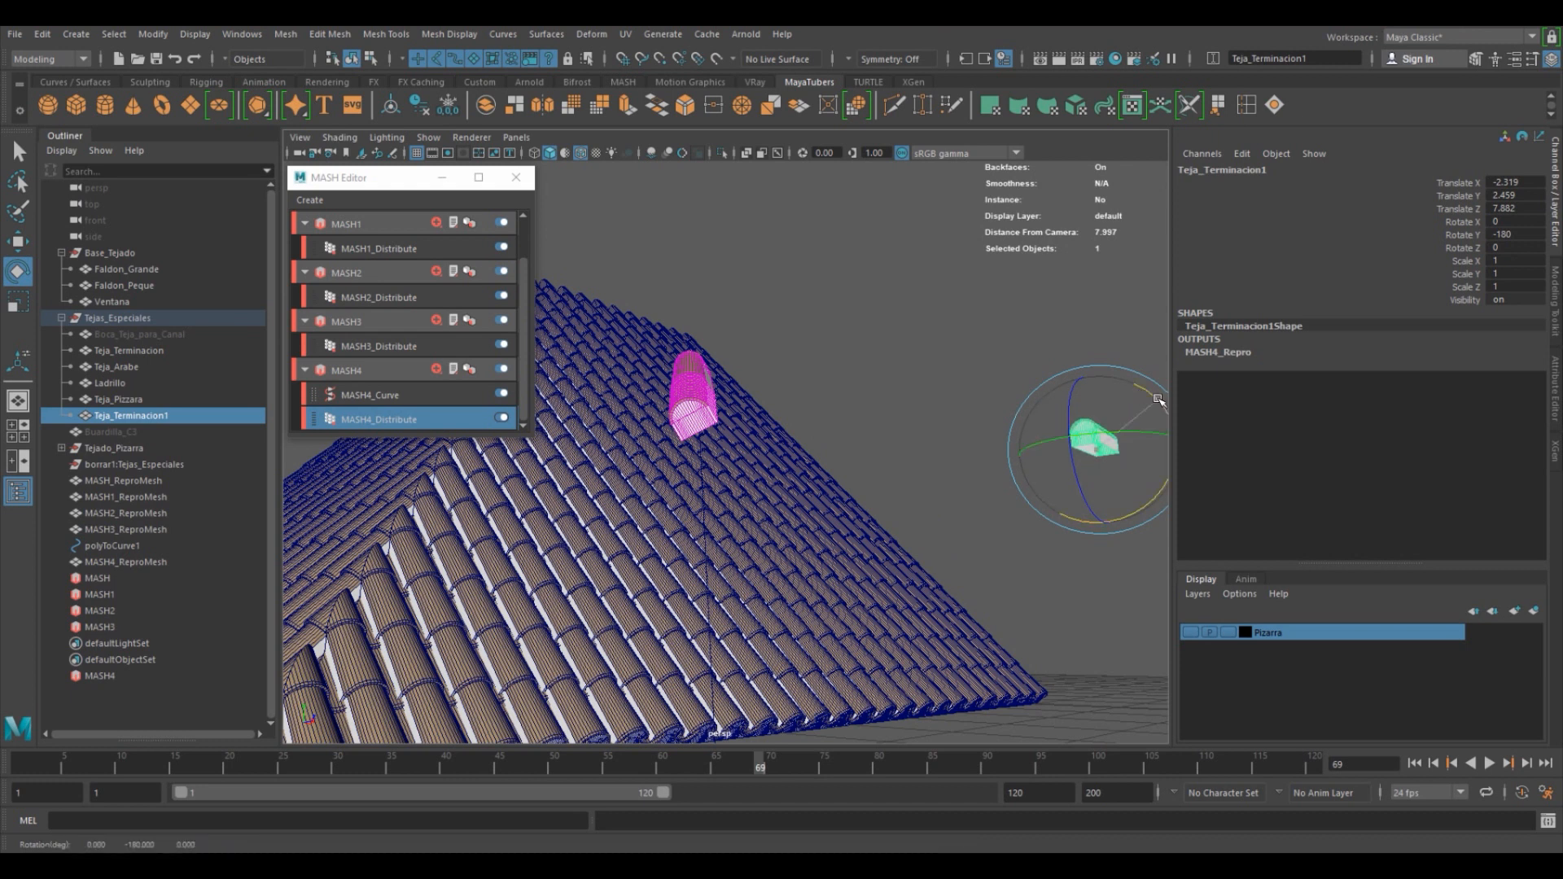
pyautogui.moveTo(1159, 399); pyautogui.dragTo(1164, 430)
# Set the Step of the MASH4_Curve node to 1.000 to spread the ridge tiles along the whole curve.
pyautogui.keyDown('alt'); pyautogui.moveTo(672, 439); pyautogui.dragTo(674, 428); pyautogui.keyUp('alt')
pyautogui.keyDown('alt'); pyautogui.moveTo(788, 396); pyautogui.dragTo(727, 303); pyautogui.keyUp('alt')
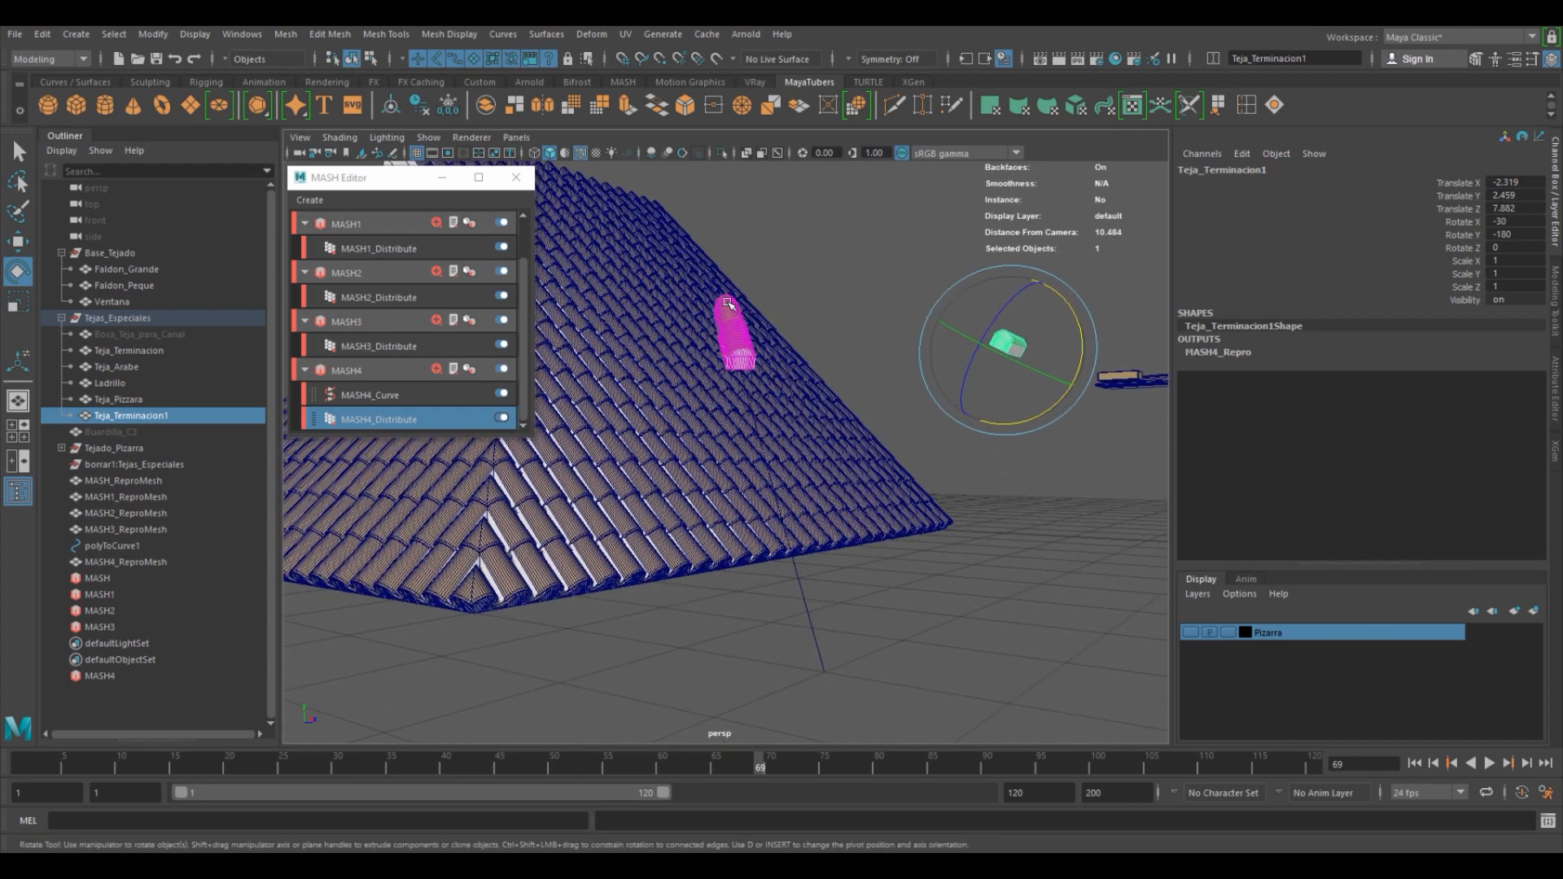
pyautogui.click(403, 394)
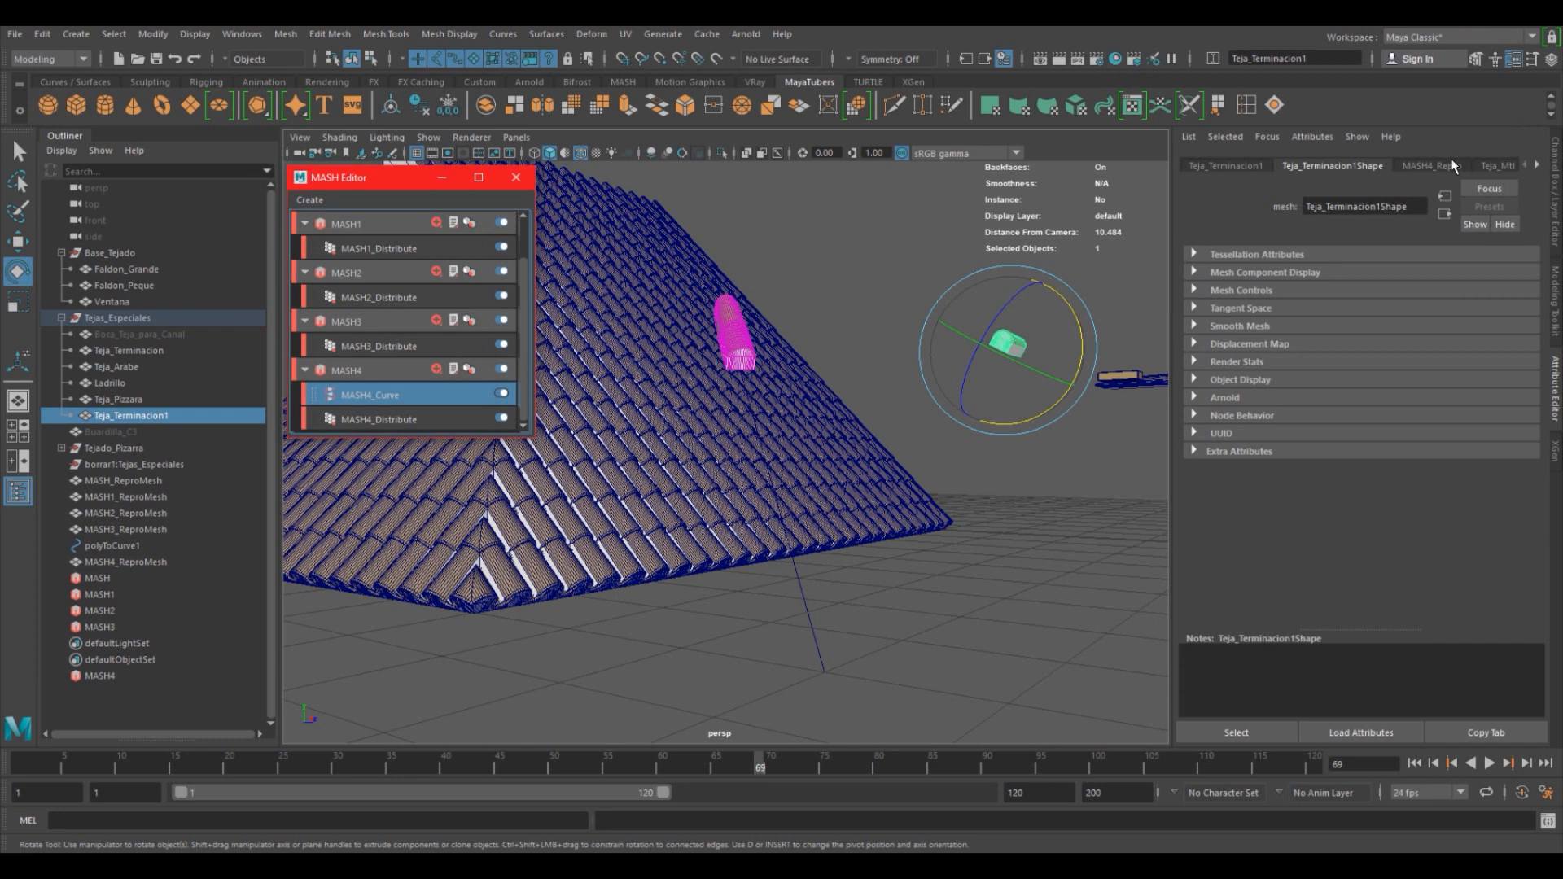
pyautogui.click(380, 397)
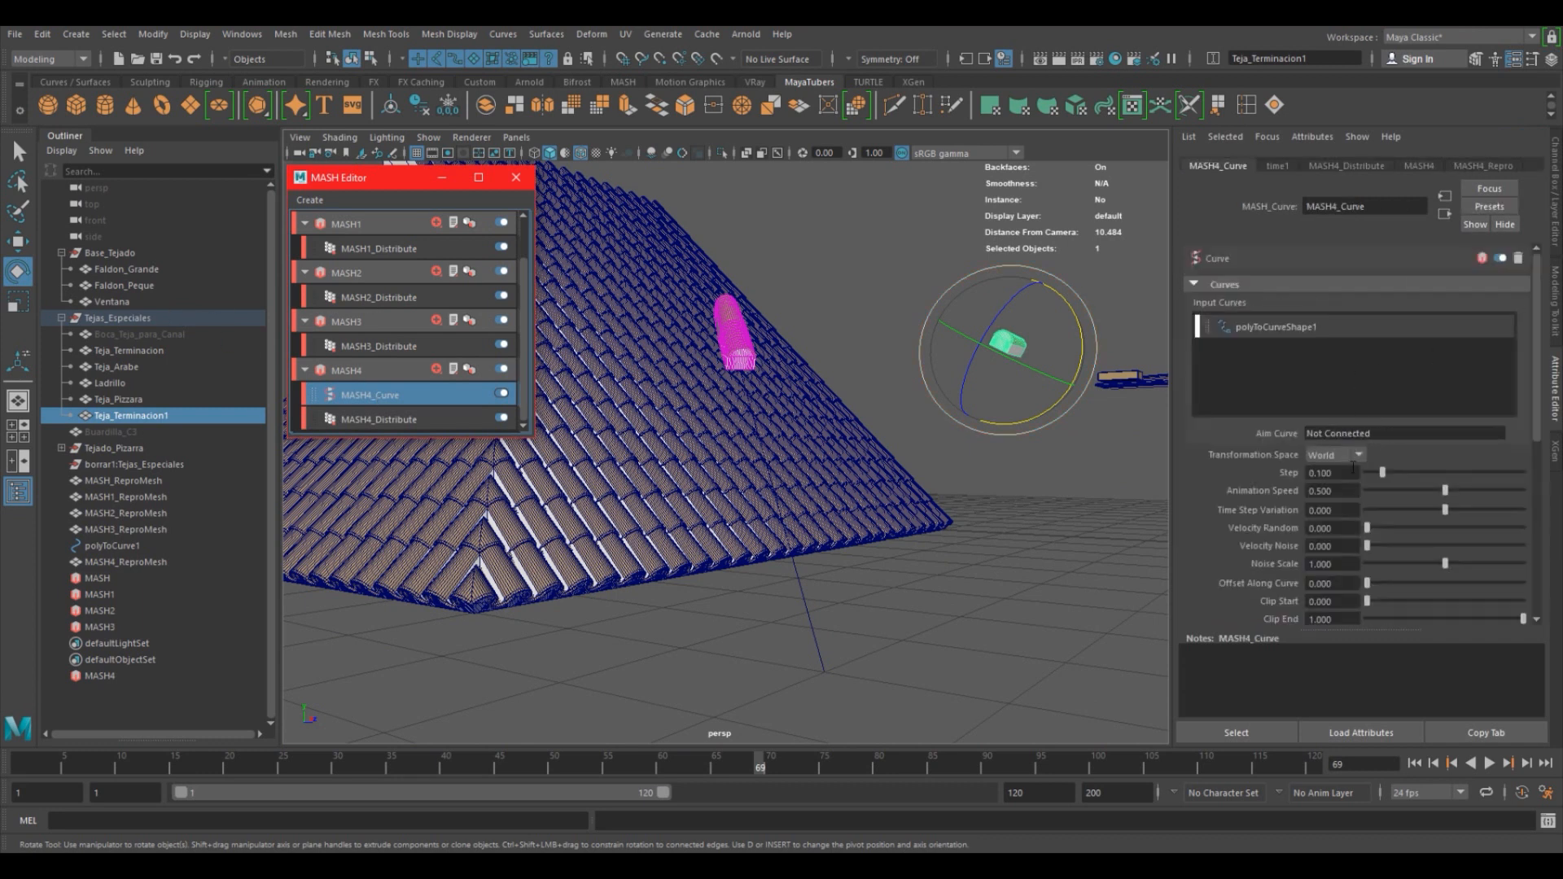
pyautogui.moveTo(1382, 473); pyautogui.dragTo(1541, 483)
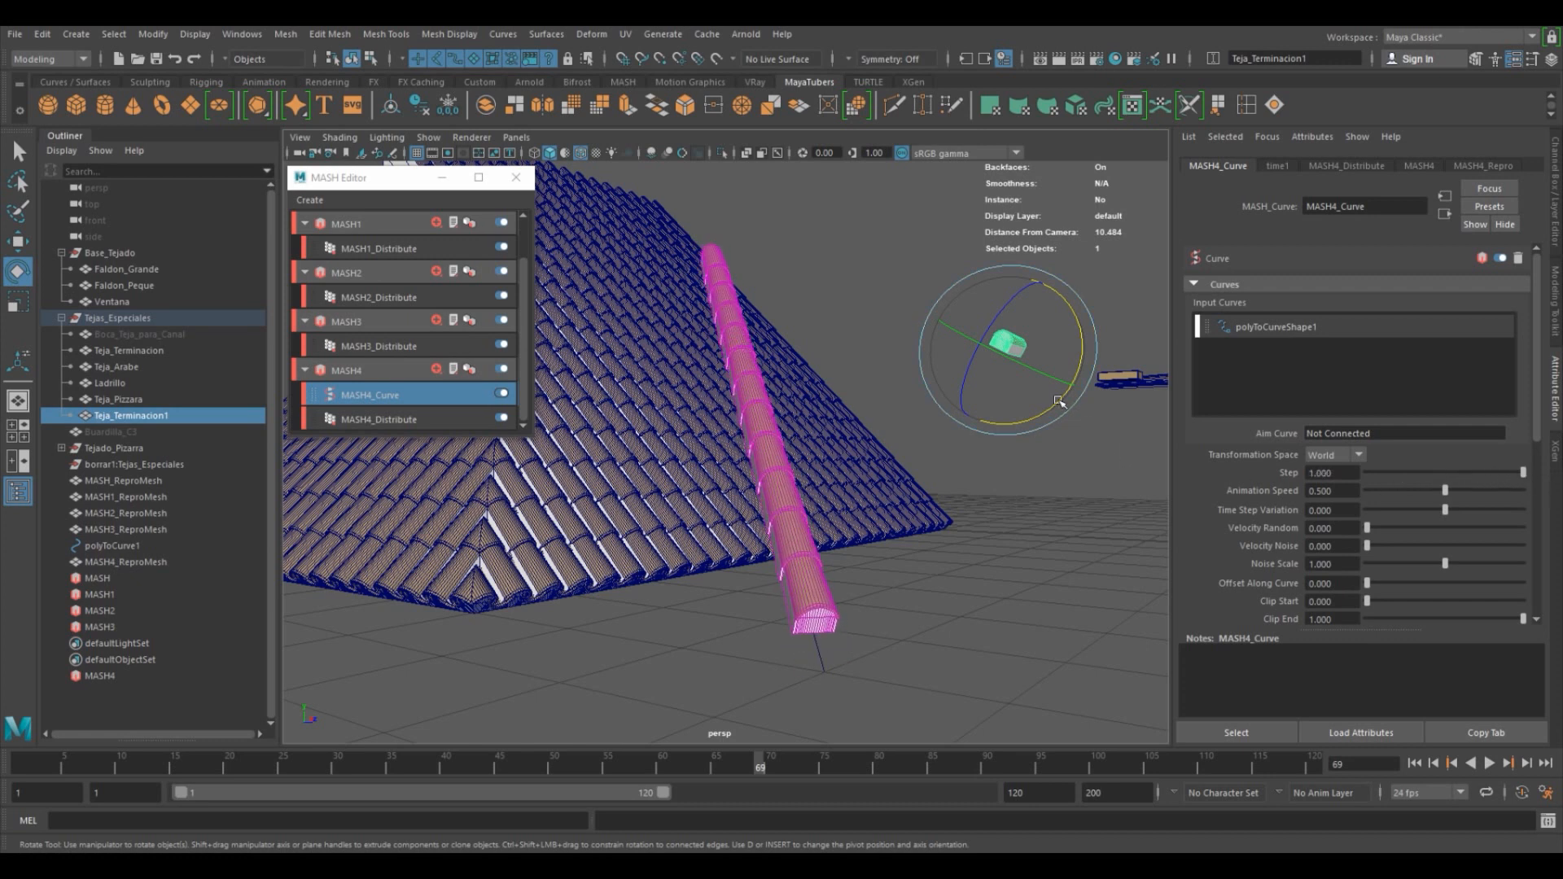
# Move the polyToCurve1 curve back onto the roof's hip edge with Translate Z set to -3.
pyautogui.moveTo(777, 466)
pyautogui.keyDown('alt'); pyautogui.mouseDown()
pyautogui.moveTo(763, 454)
pyautogui.moveTo(796, 476)
pyautogui.mouseUp(); pyautogui.keyUp('alt')
pyautogui.keyDown('alt'); pyautogui.moveTo(796, 475); pyautogui.dragTo(701, 359, button='middle'); pyautogui.keyUp('alt')
pyautogui.keyDown('alt'); pyautogui.moveTo(700, 360); pyautogui.dragTo(875, 643, button='right'); pyautogui.keyUp('alt')
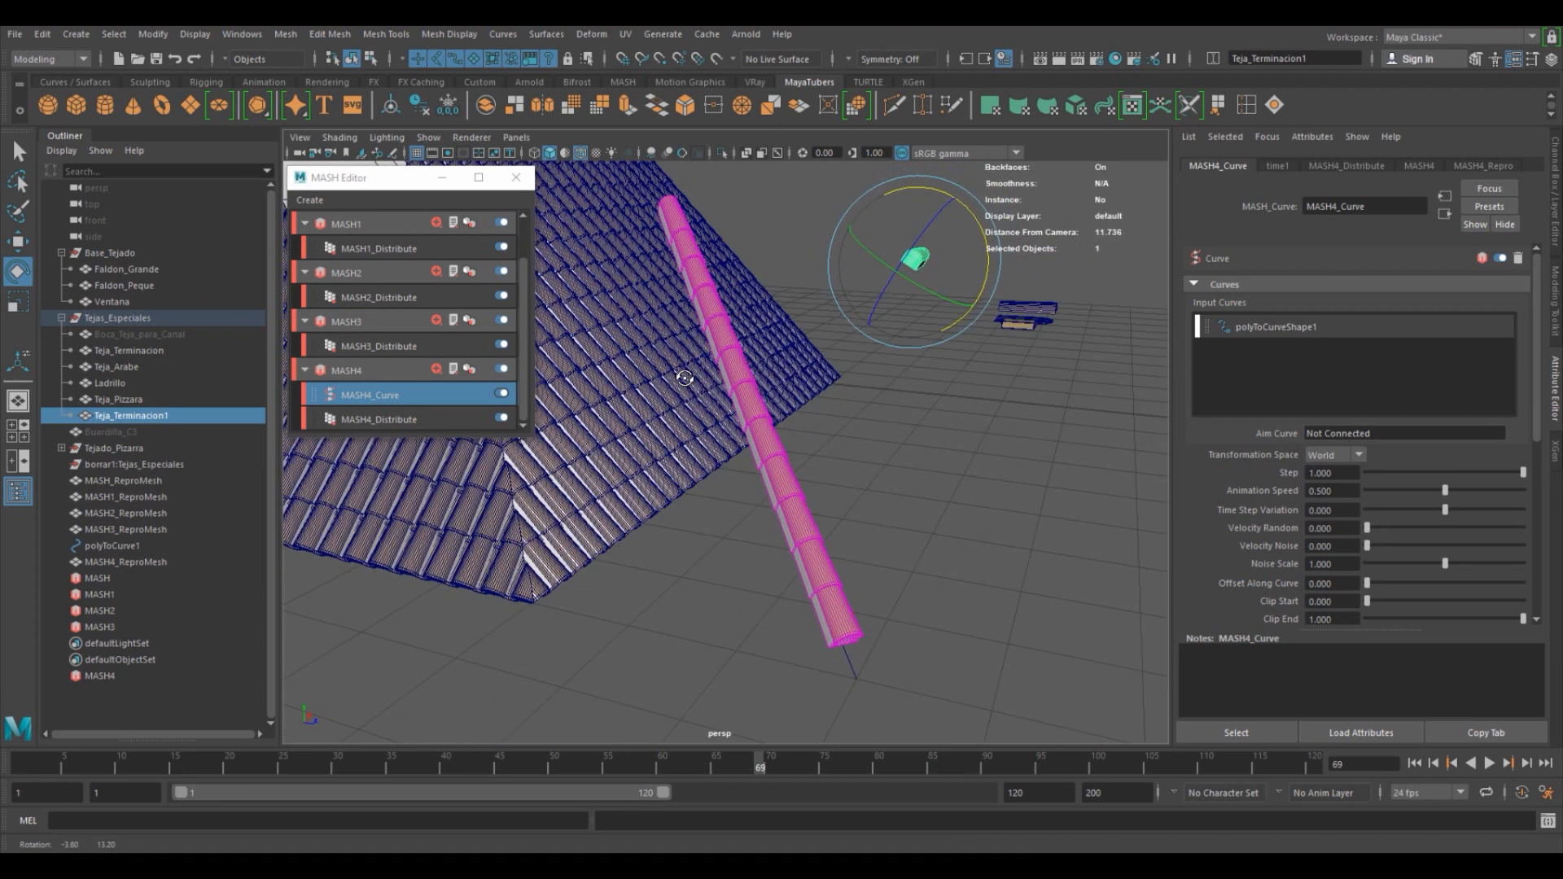
pyautogui.click(831, 664)
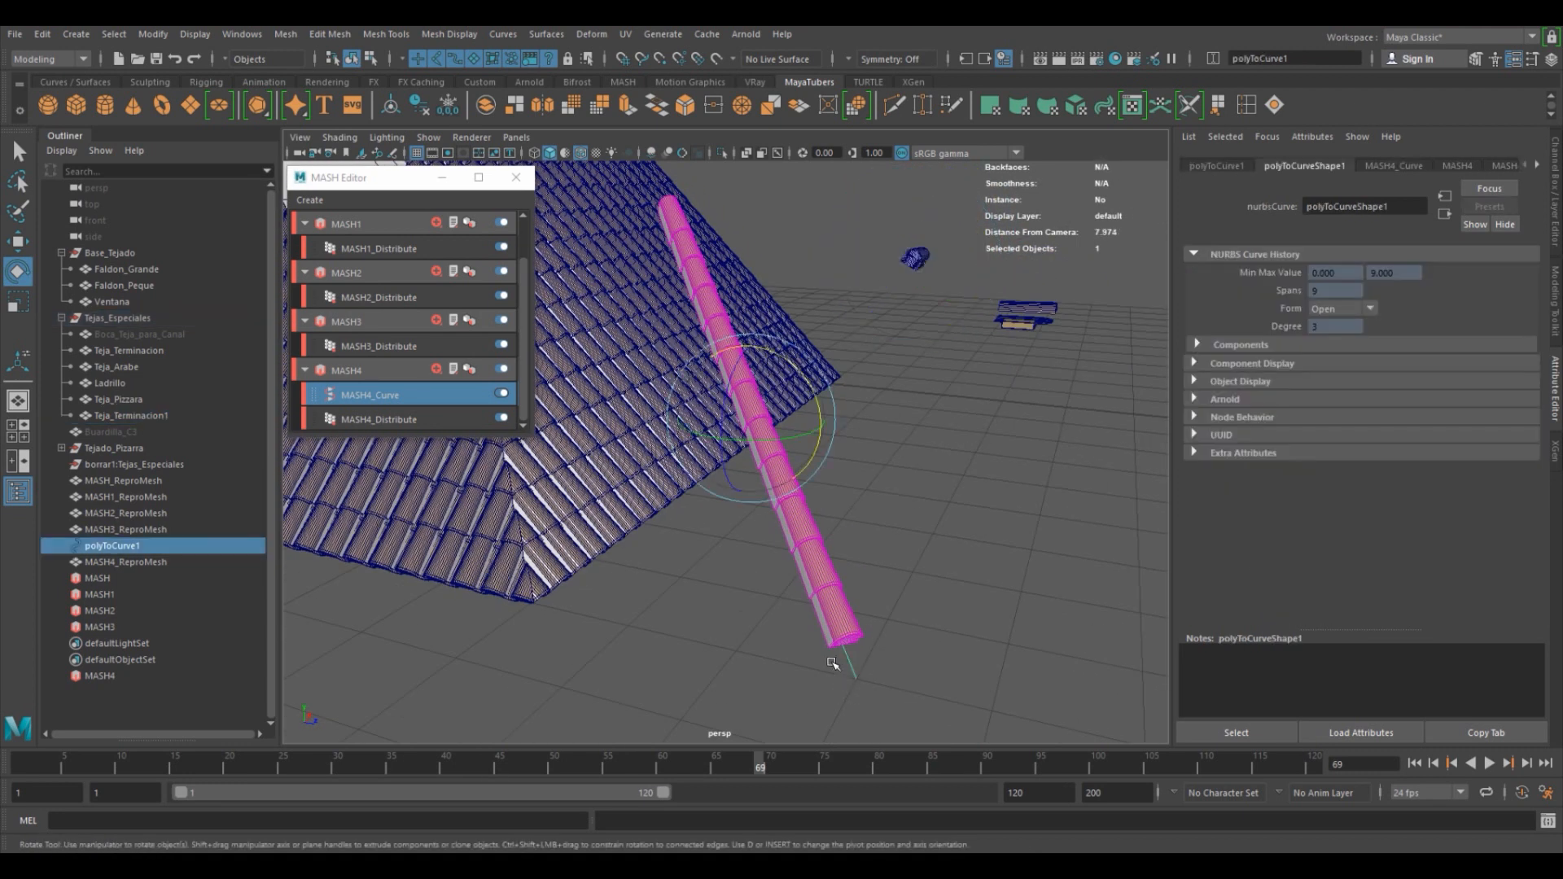
pyautogui.press('w')
pyautogui.moveTo(819, 426); pyautogui.dragTo(720, 437)
pyautogui.click(1555, 230)
pyautogui.doubleClick(1532, 208)
pyautogui.write('-8')
pyautogui.press('Return')
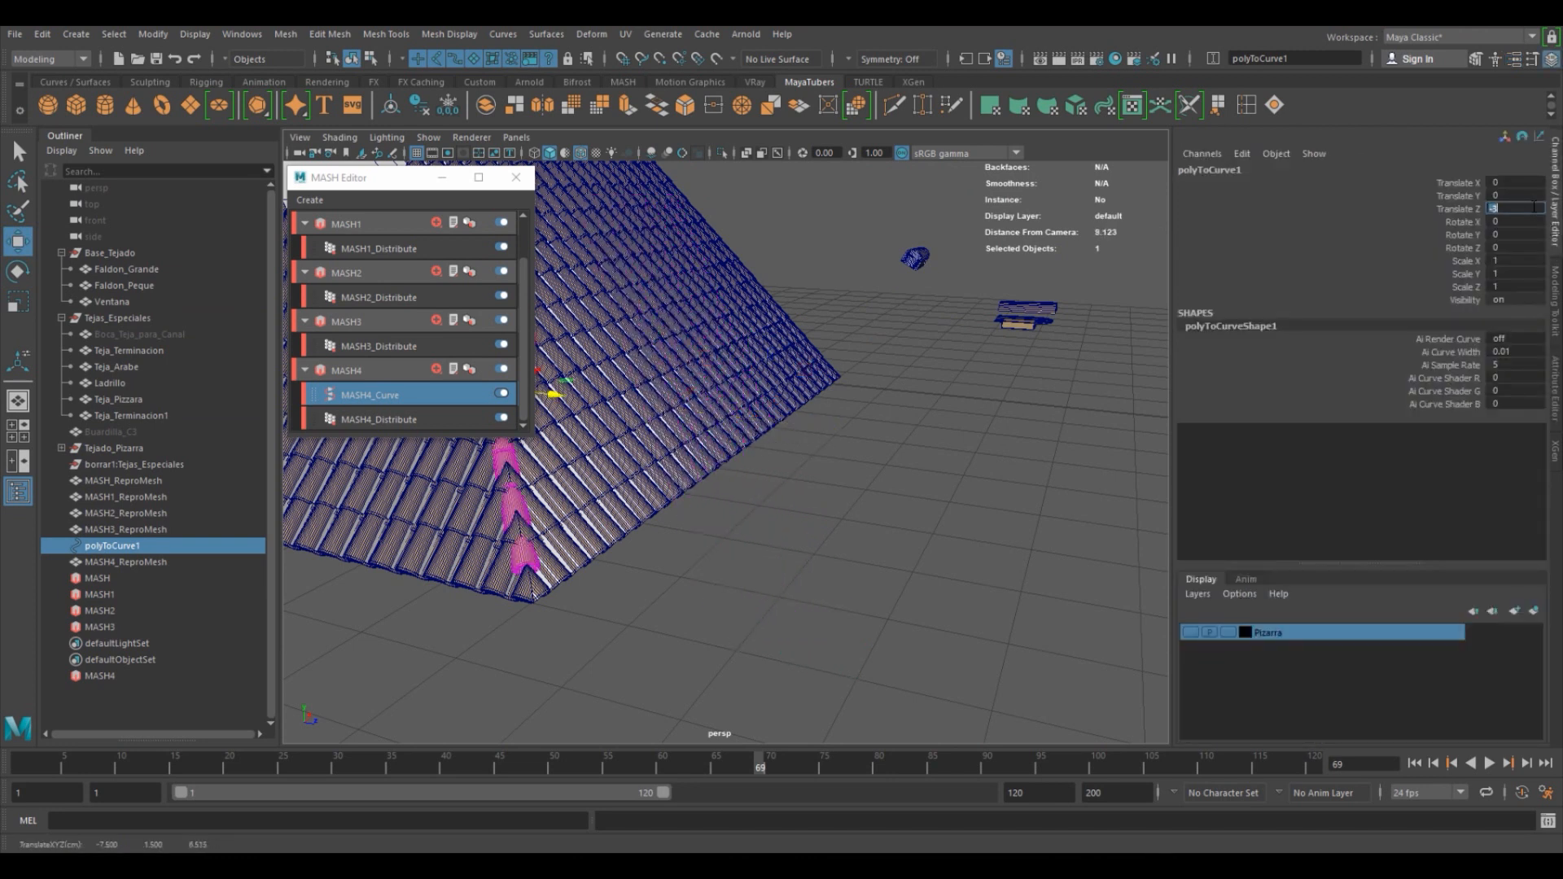
# Raise polyToCurve1 to about 0.115 in Translate Y to lift the ridge tiles above the roof tiles.
pyautogui.press('f')
pyautogui.keyDown('alt'); pyautogui.moveTo(906, 454); pyautogui.dragTo(816, 456); pyautogui.keyUp('alt')
pyautogui.keyDown('alt'); pyautogui.moveTo(816, 456); pyautogui.dragTo(1231, 594, button='right'); pyautogui.keyUp('alt')
pyautogui.keyDown('alt'); pyautogui.moveTo(851, 468); pyautogui.dragTo(906, 428, button='middle'); pyautogui.keyUp('alt')
pyautogui.keyDown('alt'); pyautogui.moveTo(905, 428); pyautogui.dragTo(935, 440); pyautogui.keyUp('alt')
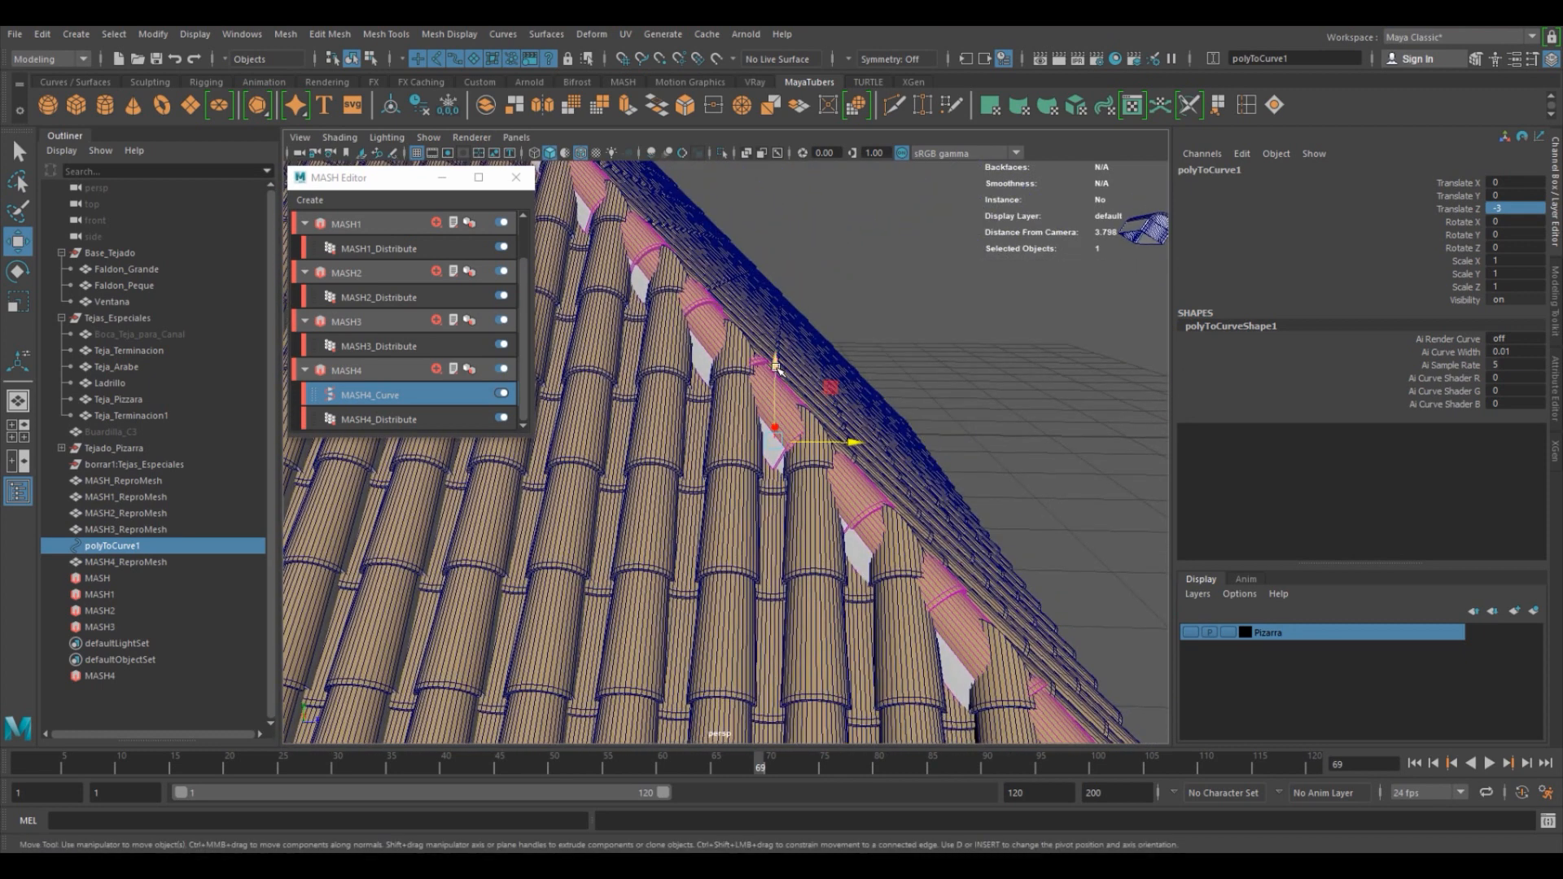
pyautogui.moveTo(775, 383); pyautogui.dragTo(774, 335)
# Set the Number of Points in MASH4_Distribute to 14.
pyautogui.keyDown('alt'); pyautogui.moveTo(813, 466); pyautogui.dragTo(833, 543); pyautogui.keyUp('alt')
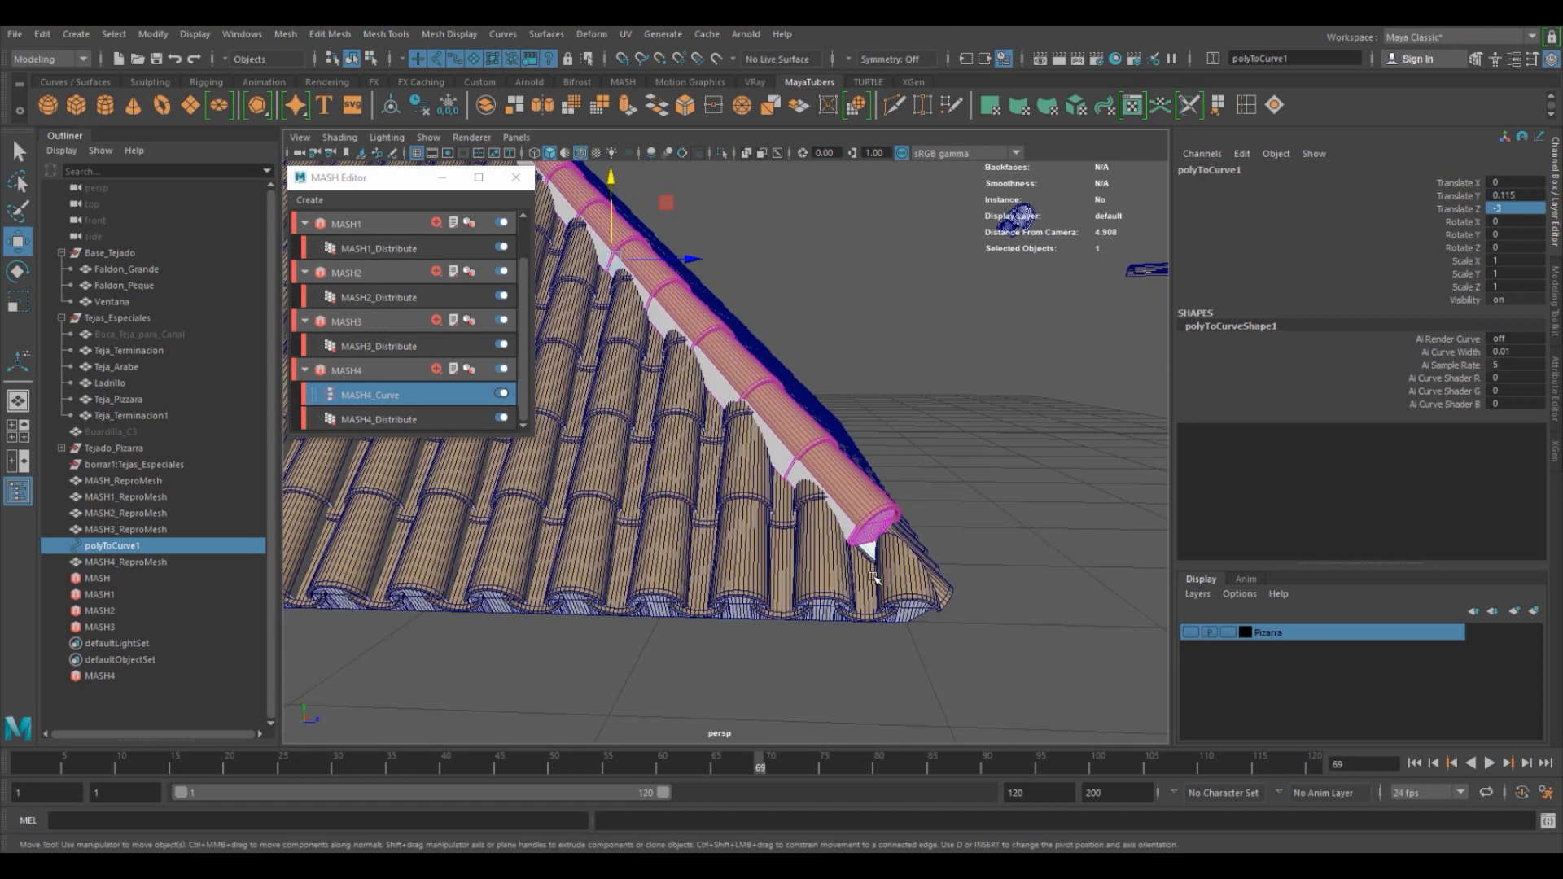
pyautogui.click(377, 417)
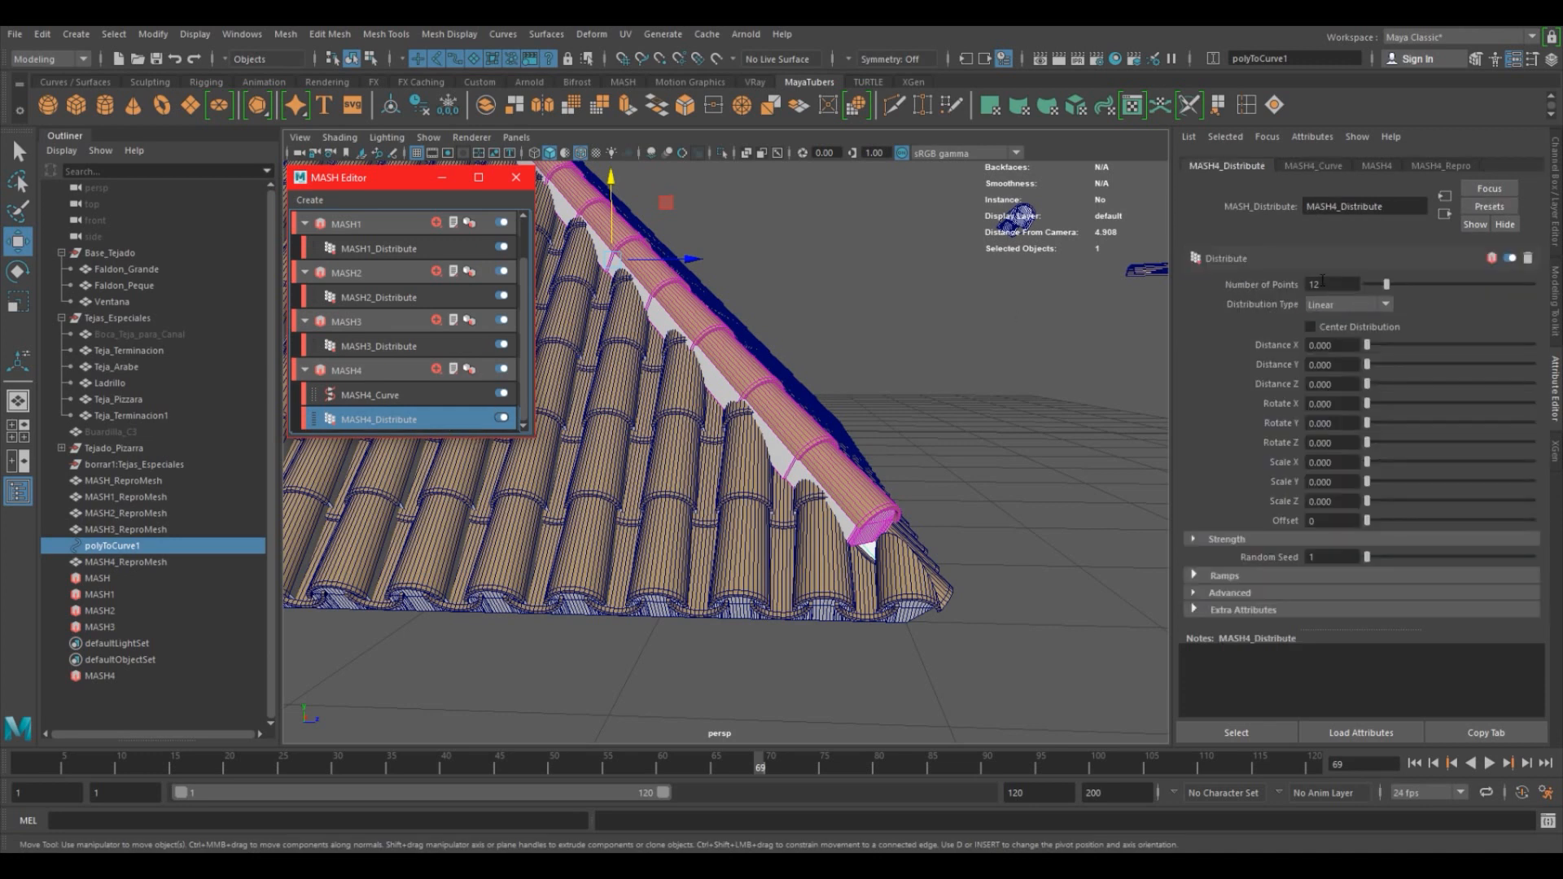
pyautogui.click(1316, 283)
pyautogui.press('Return')
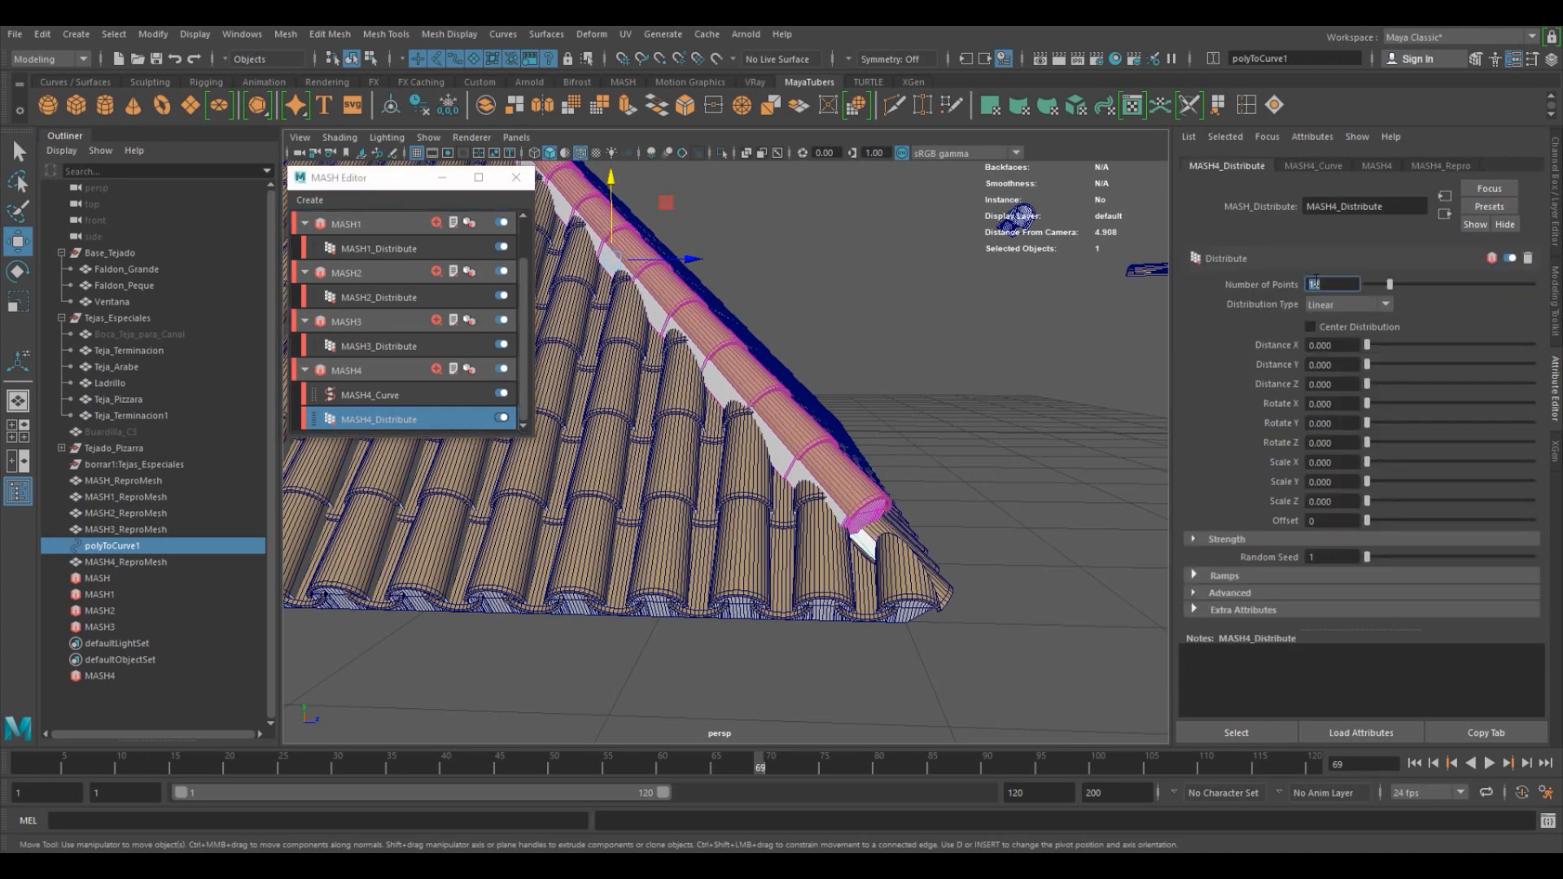
# Scale the polyToCurve1 curve up slightly and uniformly to extend the ridge tile row towards the eave corner.
pyautogui.keyDown('alt'); pyautogui.moveTo(918, 493); pyautogui.dragTo(147, 583); pyautogui.keyUp('alt')
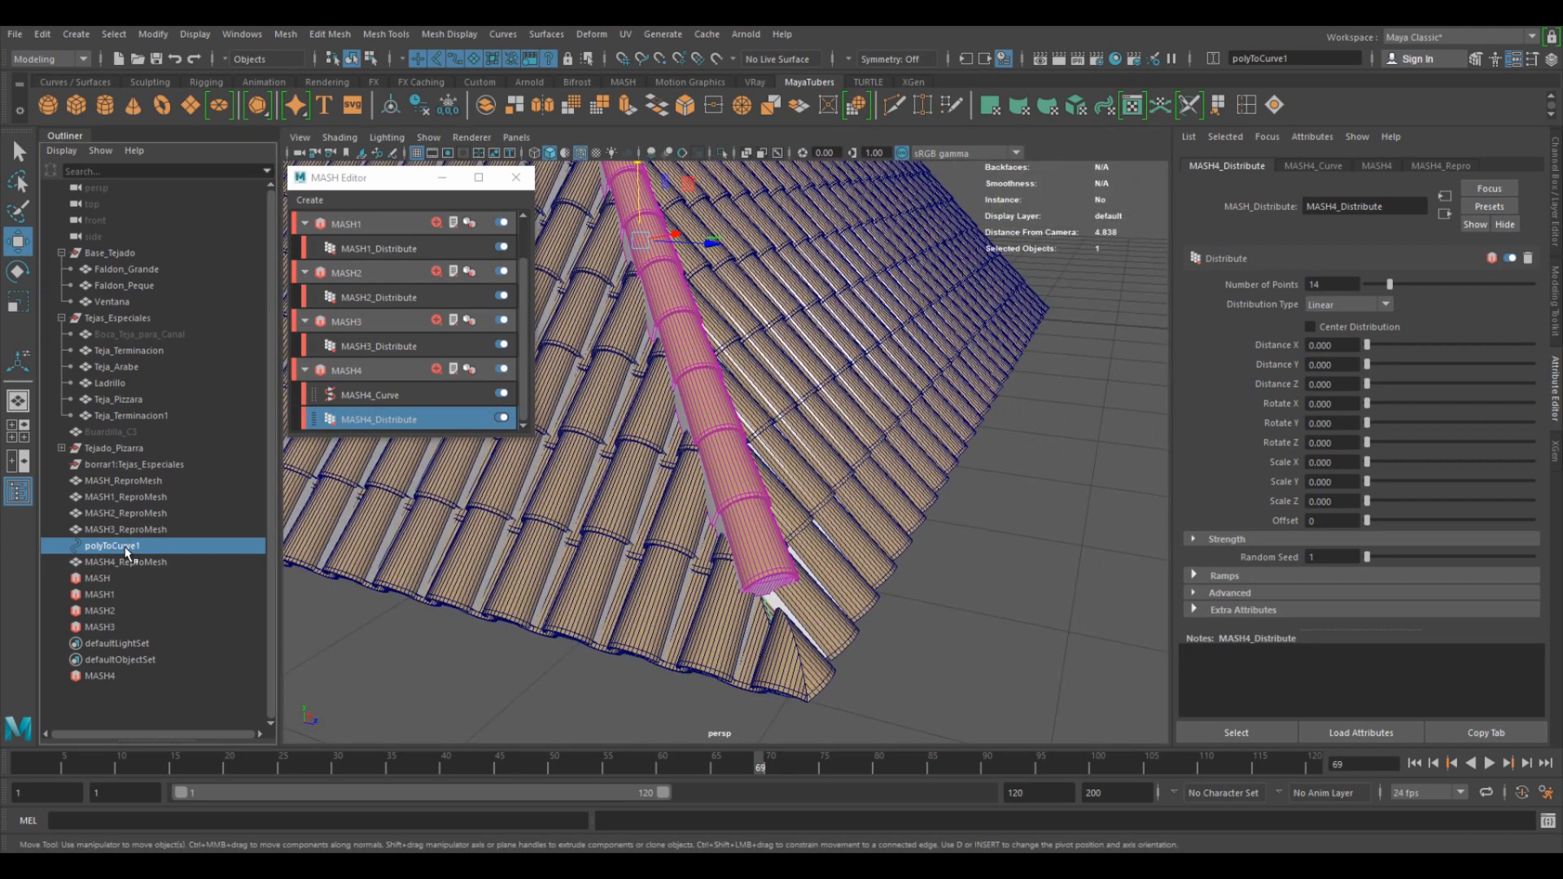
pyautogui.keyDown('alt'); pyautogui.moveTo(732, 438); pyautogui.dragTo(772, 504, button='middle'); pyautogui.keyUp('alt')
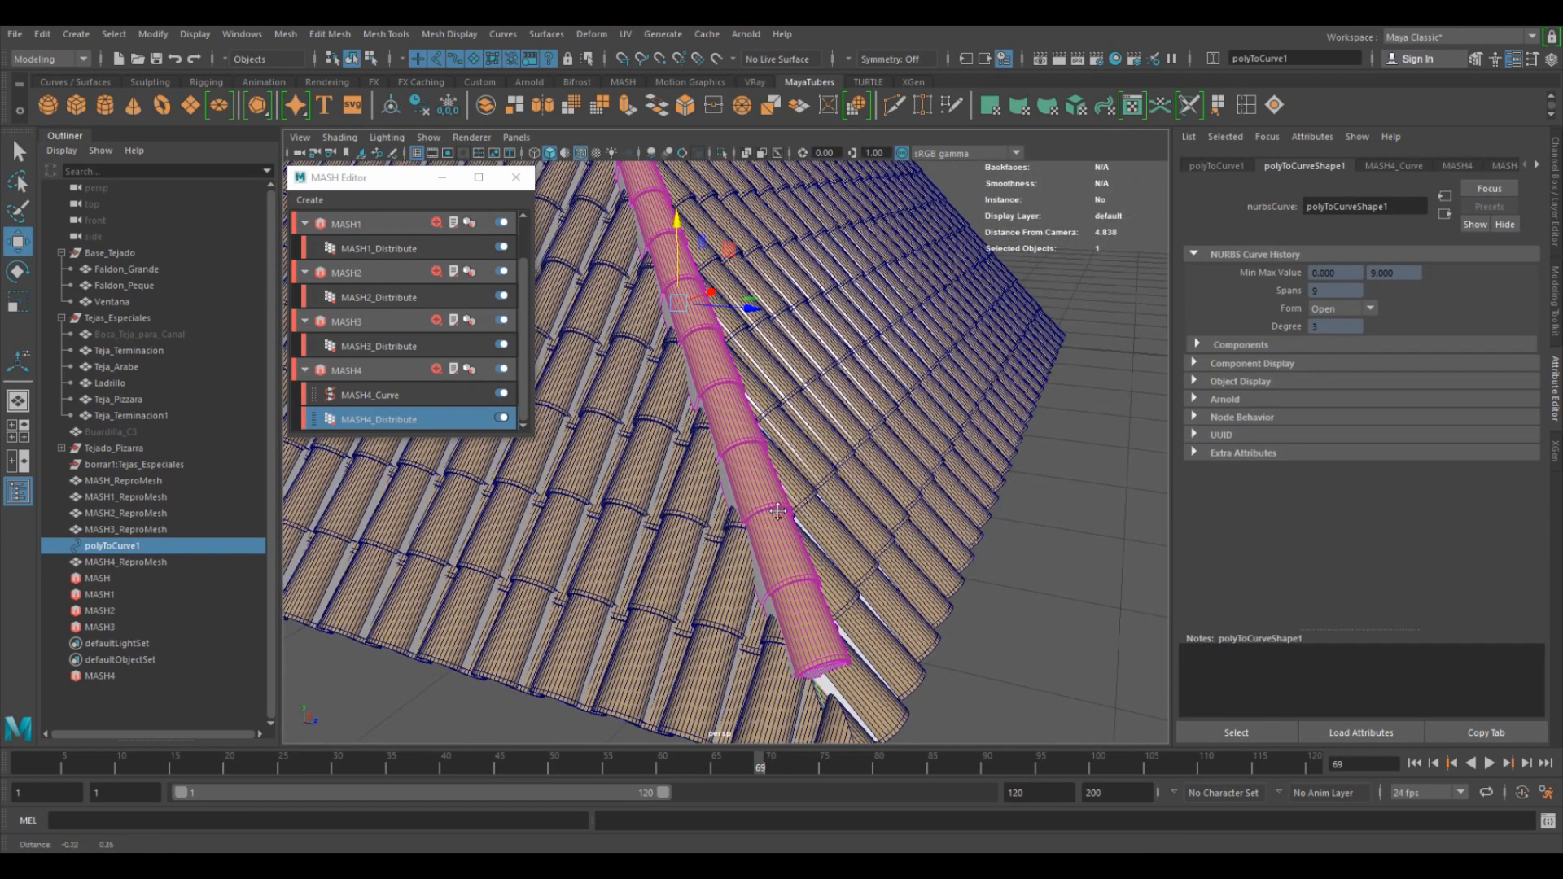
pyautogui.click(18, 302)
pyautogui.keyDown('alt'); pyautogui.moveTo(757, 350); pyautogui.dragTo(806, 358, button='middle'); pyautogui.keyUp('alt')
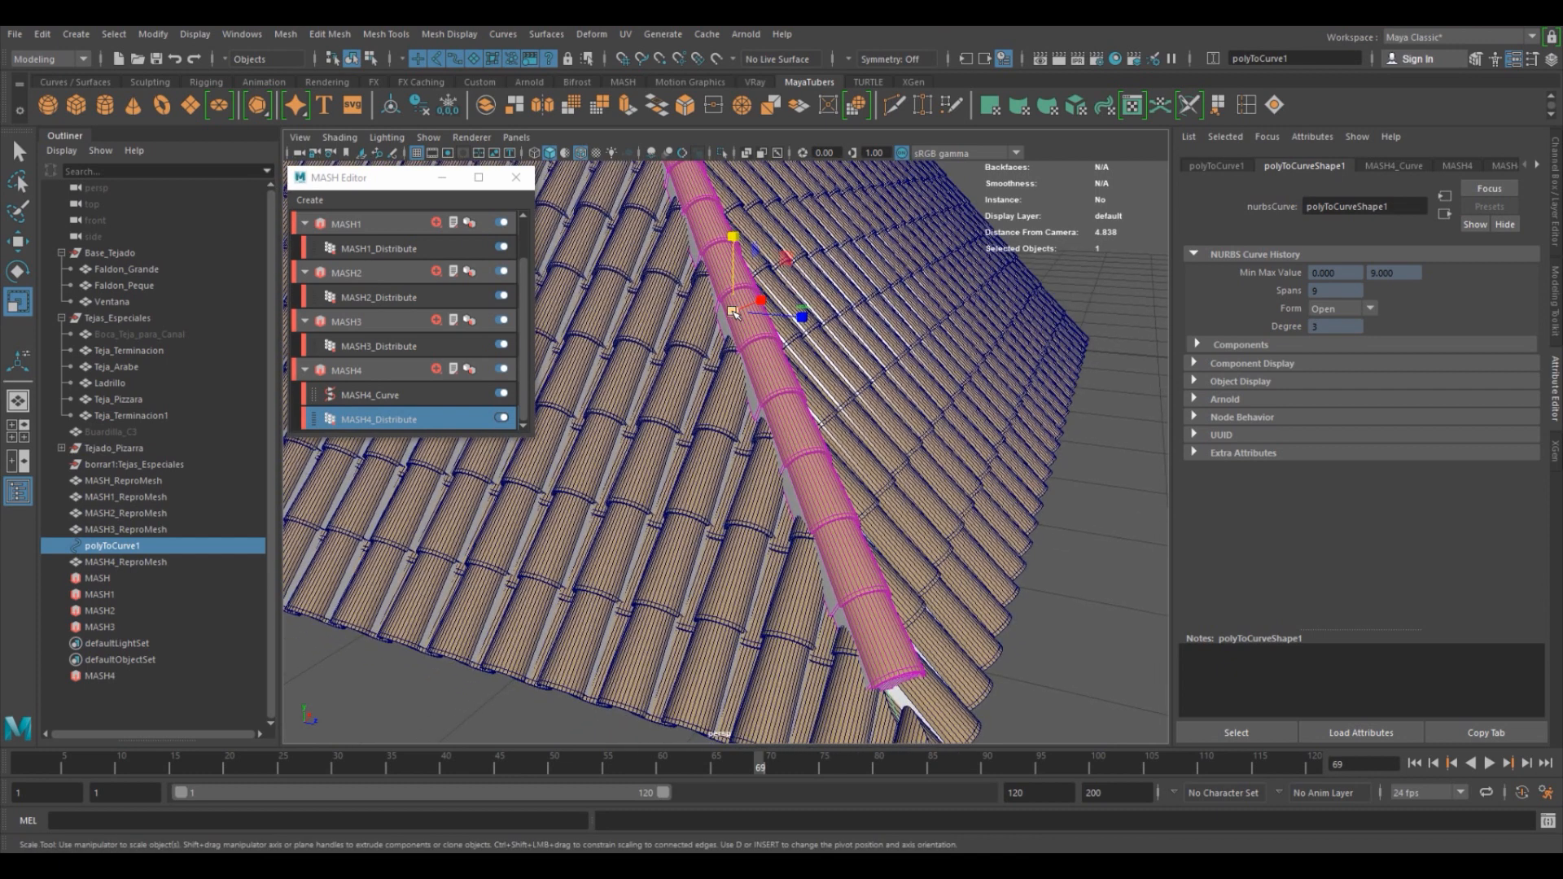
pyautogui.scroll(-3, 733, 312)
pyautogui.moveTo(730, 339); pyautogui.dragTo(865, 522)
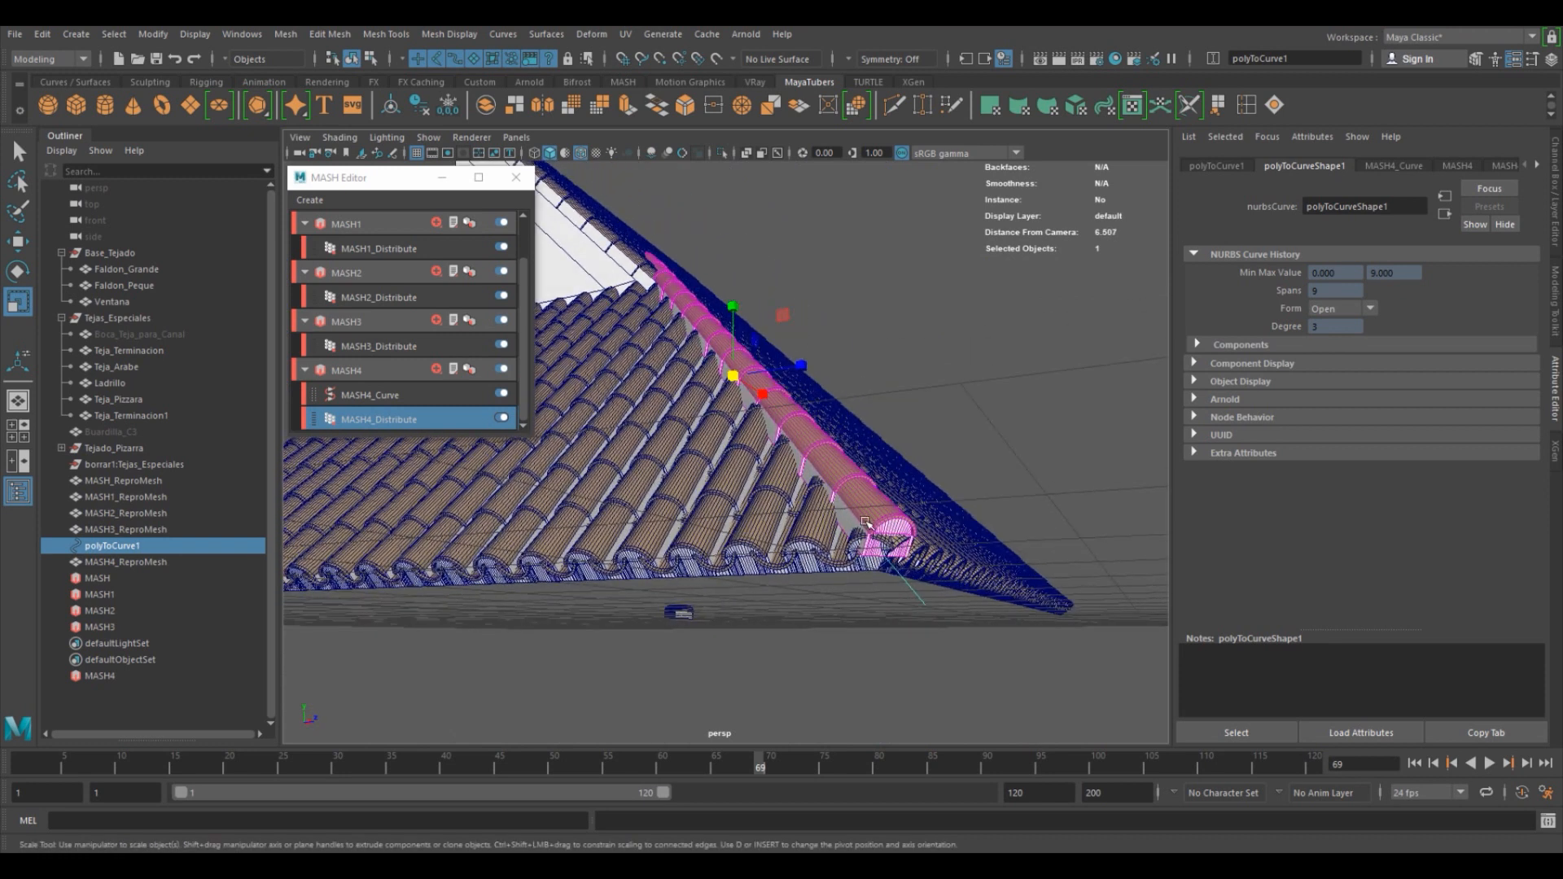
pyautogui.keyDown('alt'); pyautogui.moveTo(876, 548); pyautogui.dragTo(960, 547, button='right'); pyautogui.keyUp('alt')
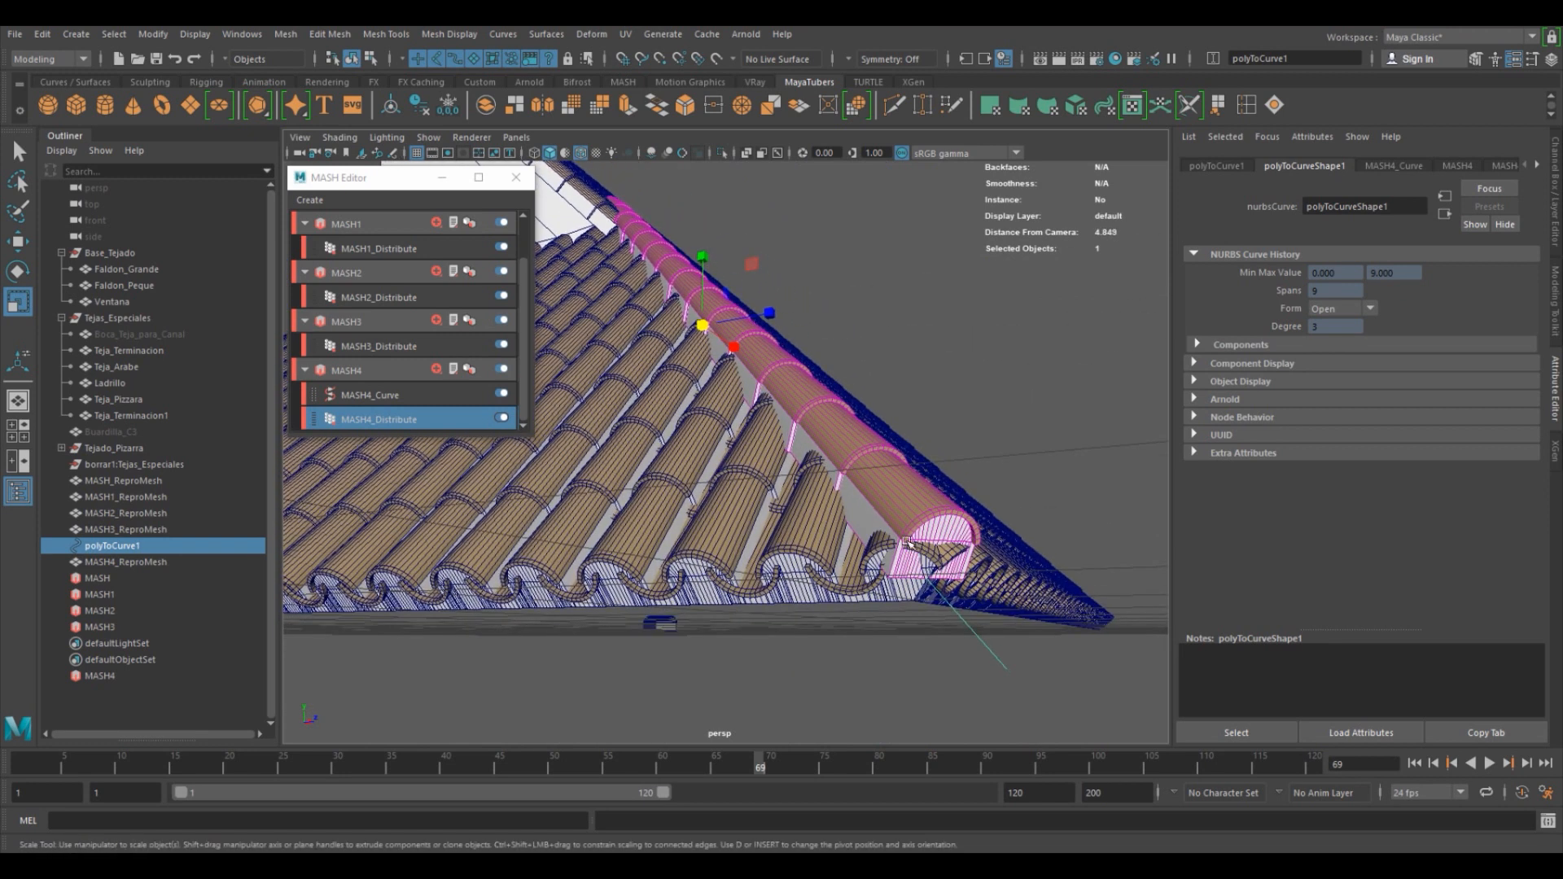
pyautogui.moveTo(701, 324); pyautogui.dragTo(710, 326)
# Select the bottom border edges of the Teja_Terminacion1 source tile and align the move pivot to its long lower edge.
pyautogui.keyDown('alt'); pyautogui.moveTo(1029, 514); pyautogui.dragTo(916, 497, button='right'); pyautogui.keyUp('alt')
pyautogui.keyDown('alt'); pyautogui.moveTo(914, 497); pyautogui.dragTo(817, 465); pyautogui.keyUp('alt')
pyautogui.keyDown('alt'); pyautogui.moveTo(818, 466); pyautogui.dragTo(873, 468, button='right'); pyautogui.keyUp('alt')
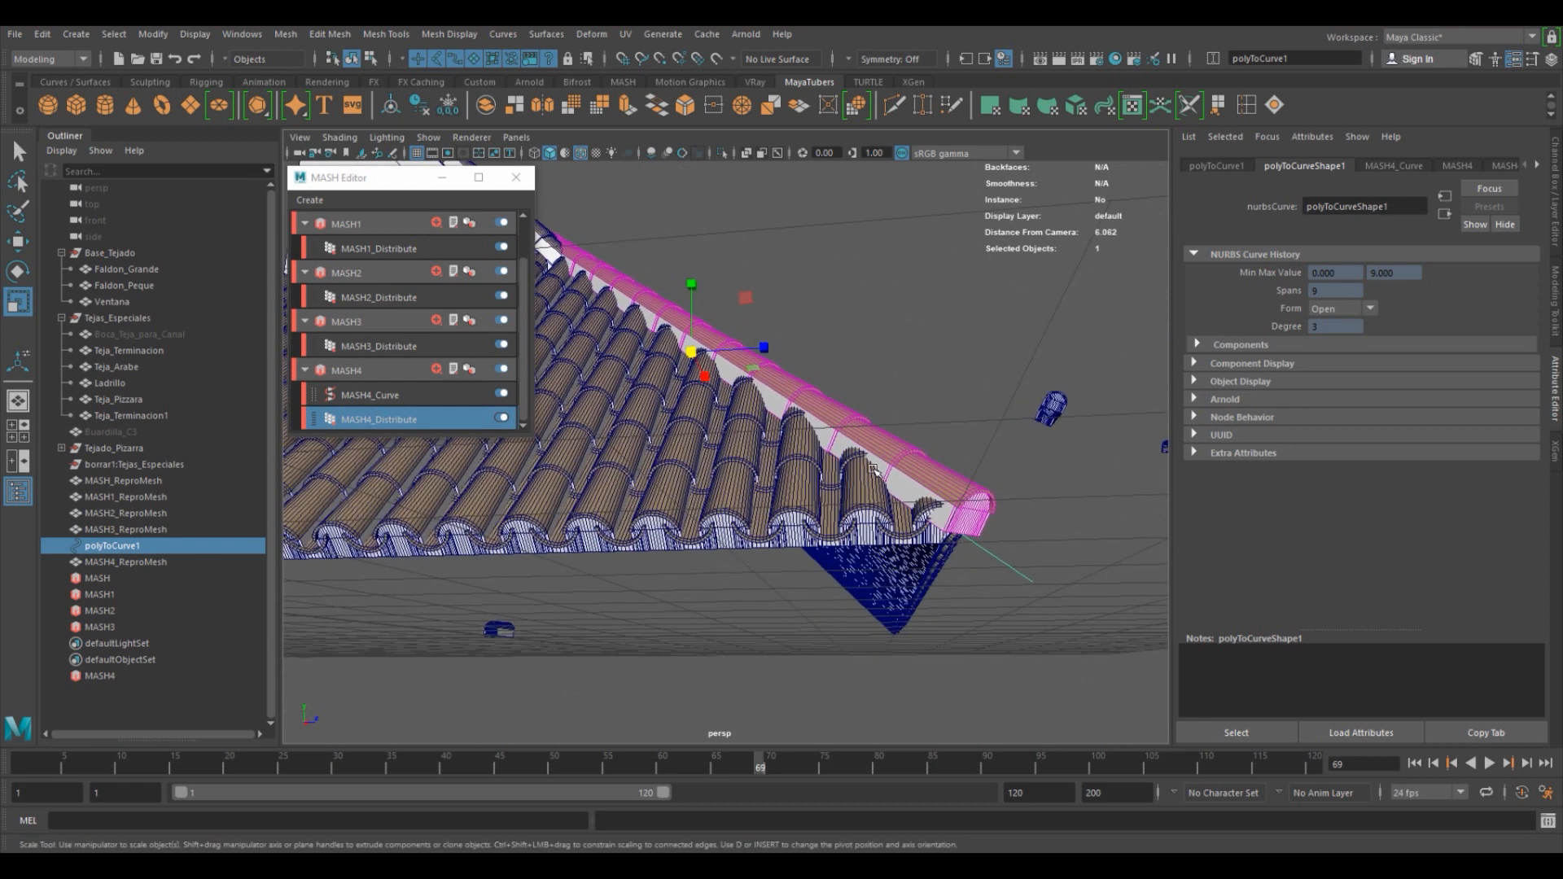
pyautogui.keyDown('alt'); pyautogui.moveTo(896, 438); pyautogui.dragTo(916, 486); pyautogui.keyUp('alt')
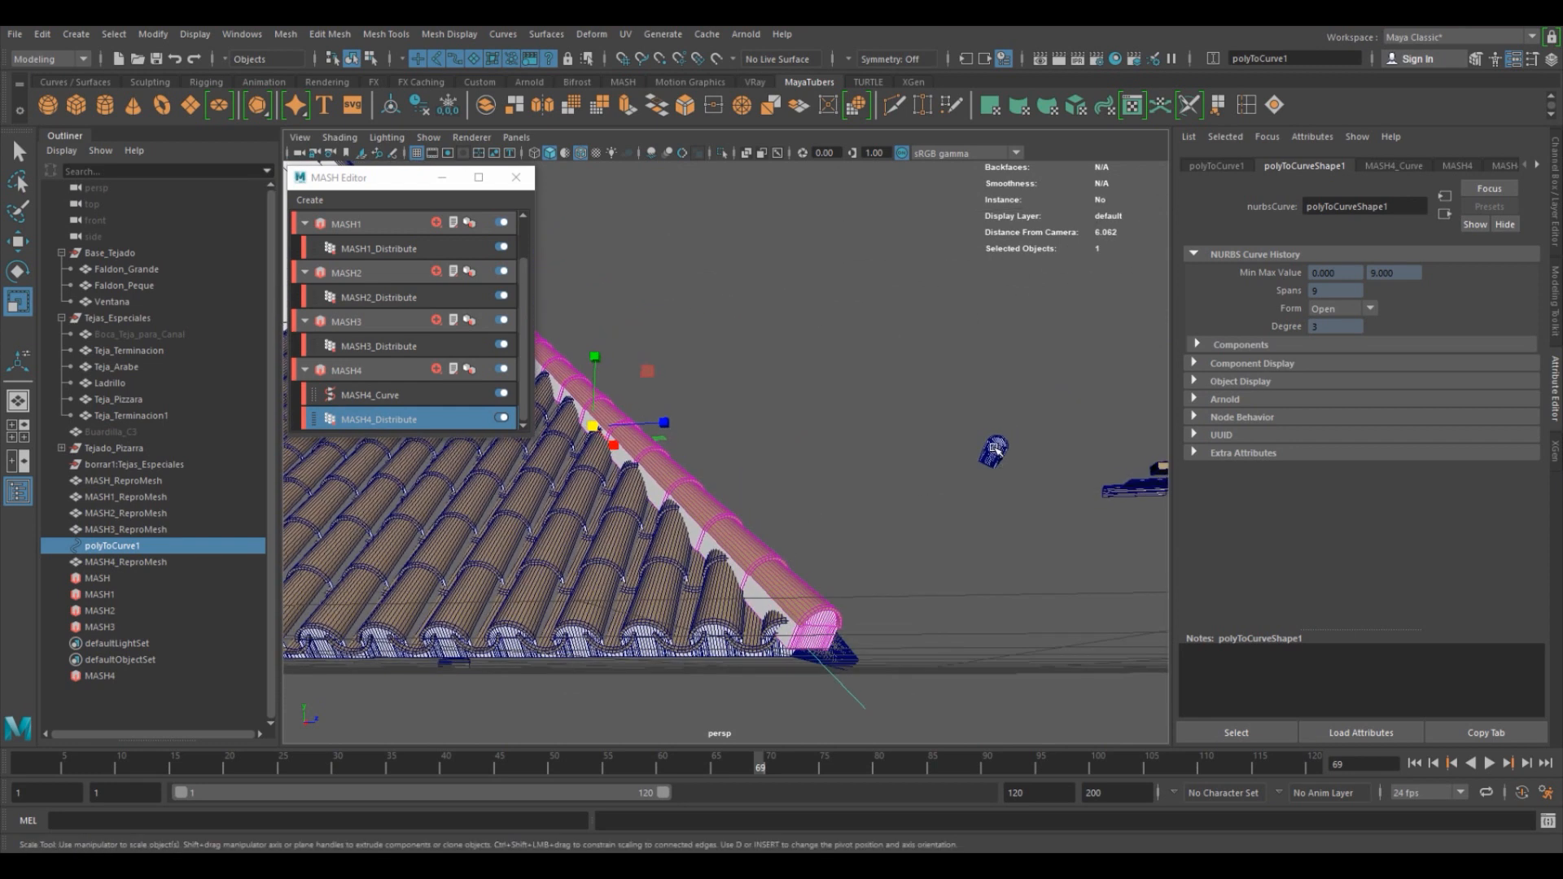
pyautogui.moveTo(993, 448); pyautogui.dragTo(989, 376, button='right')
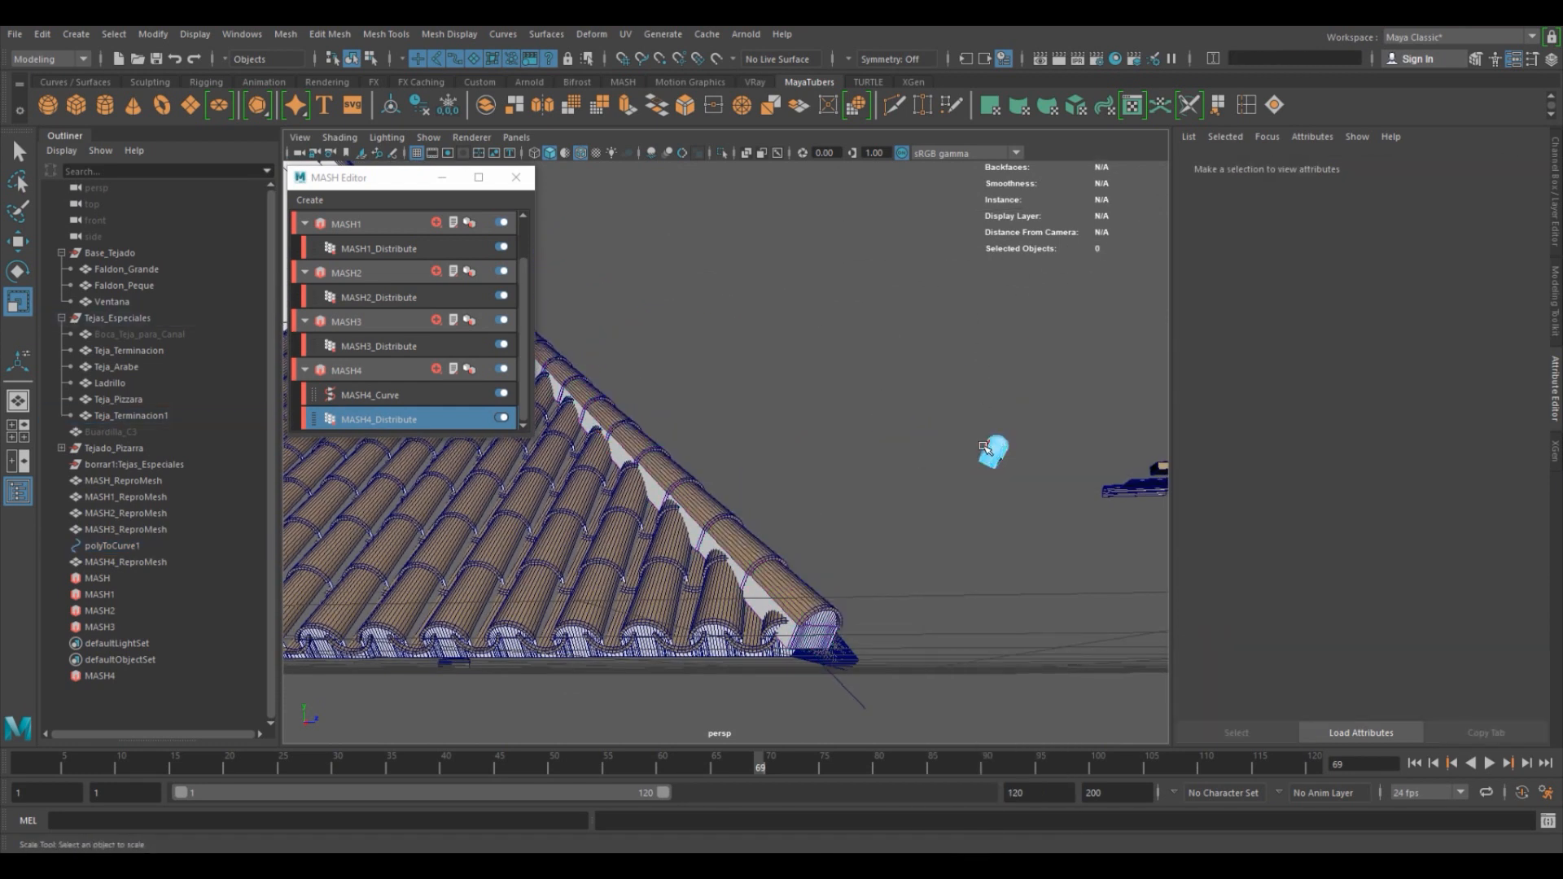
pyautogui.click(985, 456)
pyautogui.press('f')
pyautogui.keyDown('alt'); pyautogui.moveTo(983, 454); pyautogui.dragTo(883, 456); pyautogui.keyUp('alt')
pyautogui.keyDown('alt'); pyautogui.moveTo(884, 456); pyautogui.dragTo(692, 490, button='right'); pyautogui.keyUp('alt')
pyautogui.doubleClick(803, 494)
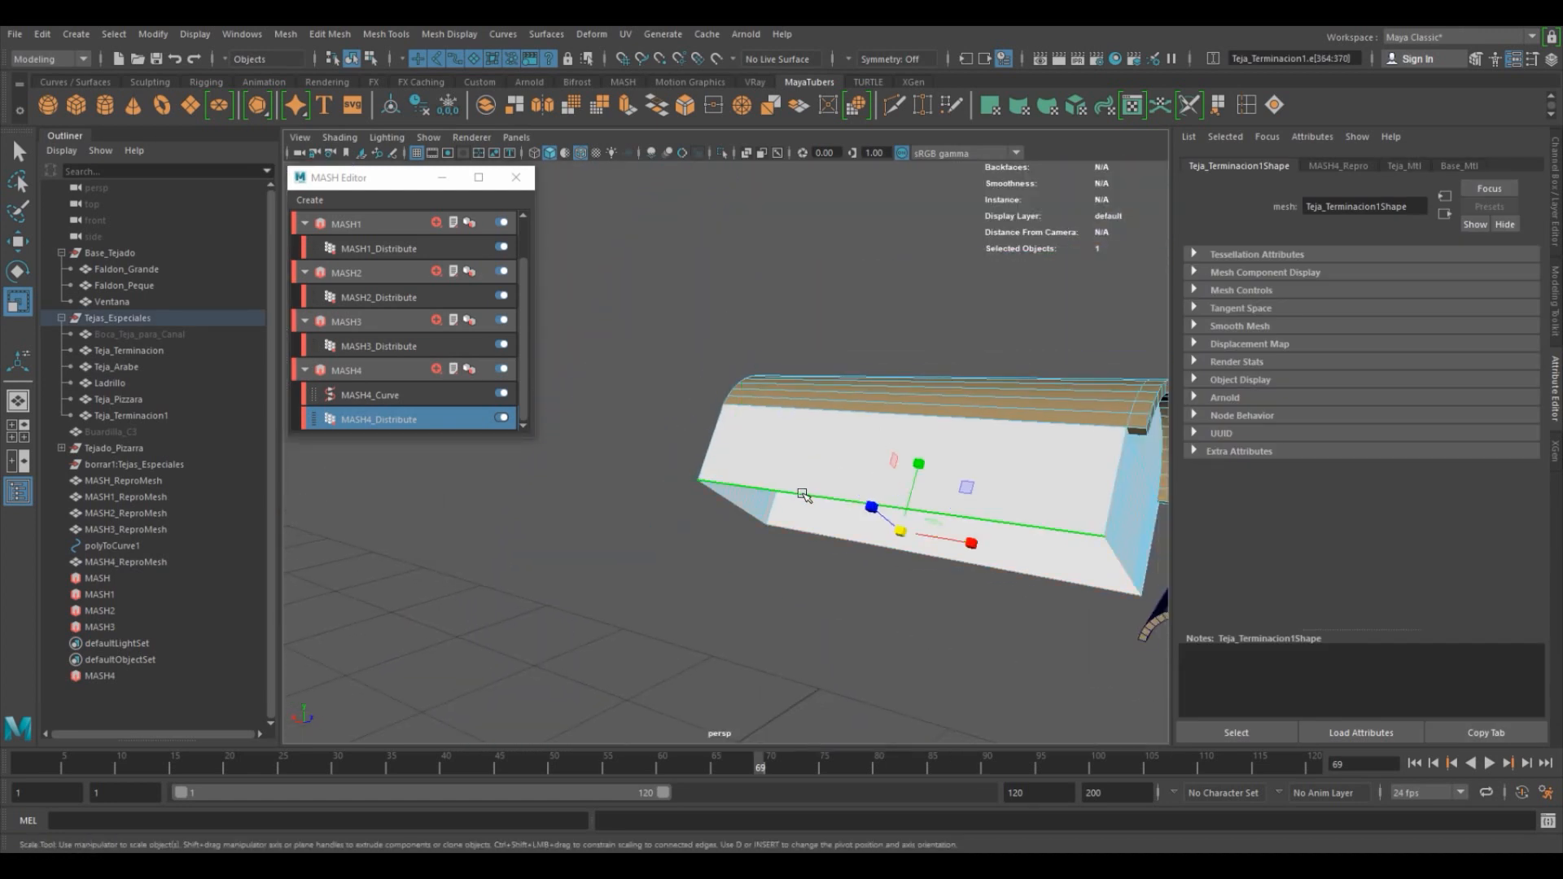
pyautogui.press('w')
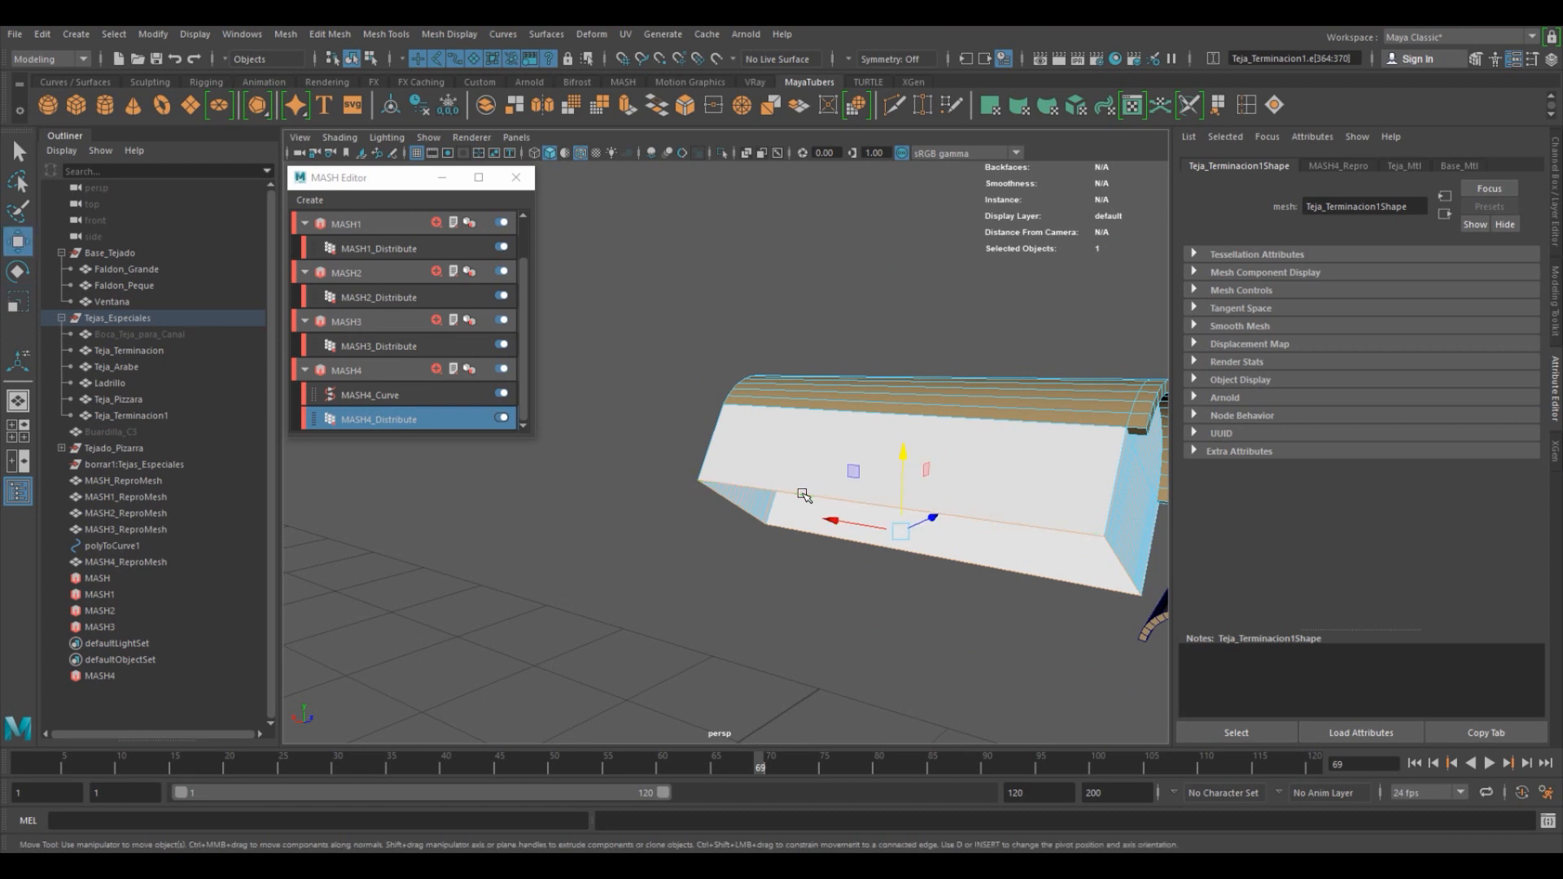
pyautogui.press('d')
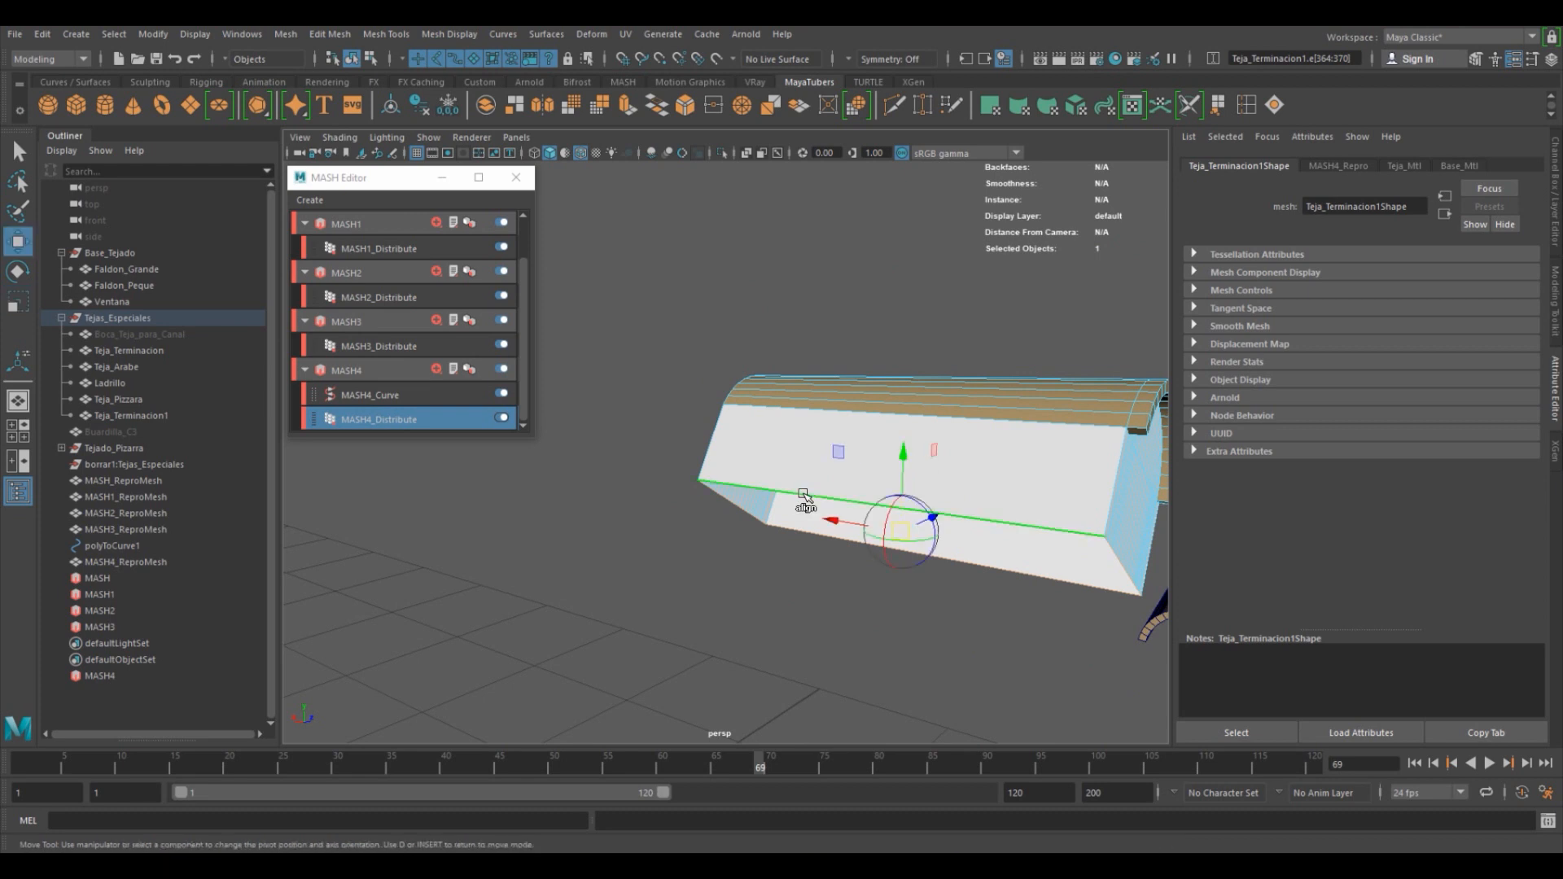
pyautogui.click(804, 496)
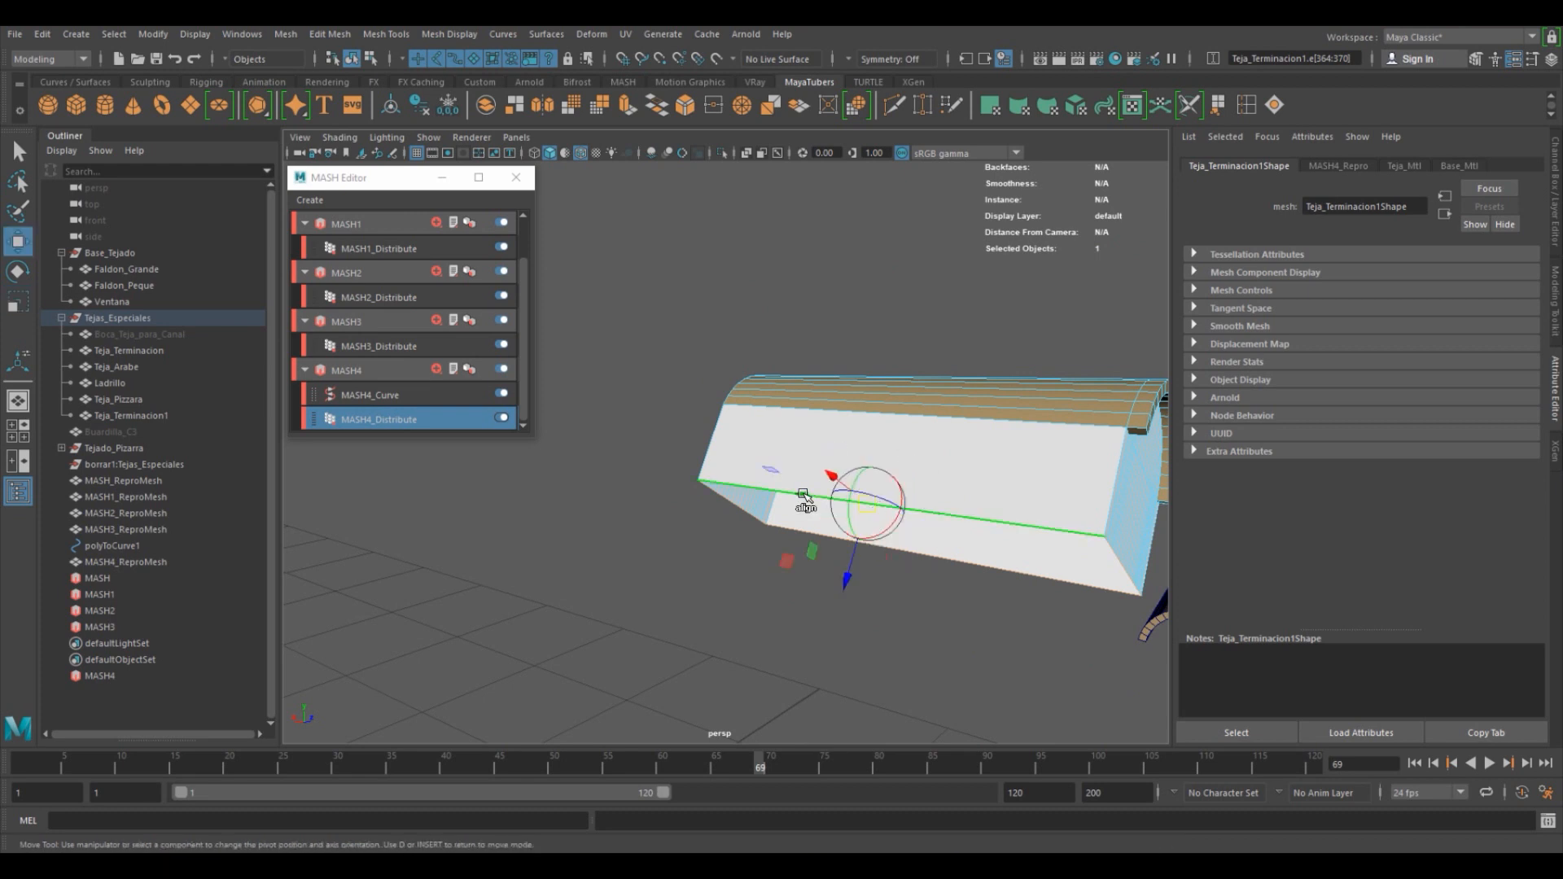
pyautogui.press('d')
# Examine how the white side faces of the ridge tiles meet the roof tiles along the hip.
pyautogui.keyDown('alt'); pyautogui.moveTo(892, 497); pyautogui.dragTo(631, 471, button='right'); pyautogui.keyUp('alt')
pyautogui.keyDown('alt'); pyautogui.moveTo(857, 477); pyautogui.dragTo(1022, 297, button='middle'); pyautogui.keyUp('alt')
pyautogui.keyDown('alt'); pyautogui.moveTo(1010, 310); pyautogui.dragTo(456, 407, button='right'); pyautogui.keyUp('alt')
pyautogui.keyDown('alt'); pyautogui.moveTo(804, 457); pyautogui.dragTo(620, 488); pyautogui.keyUp('alt')
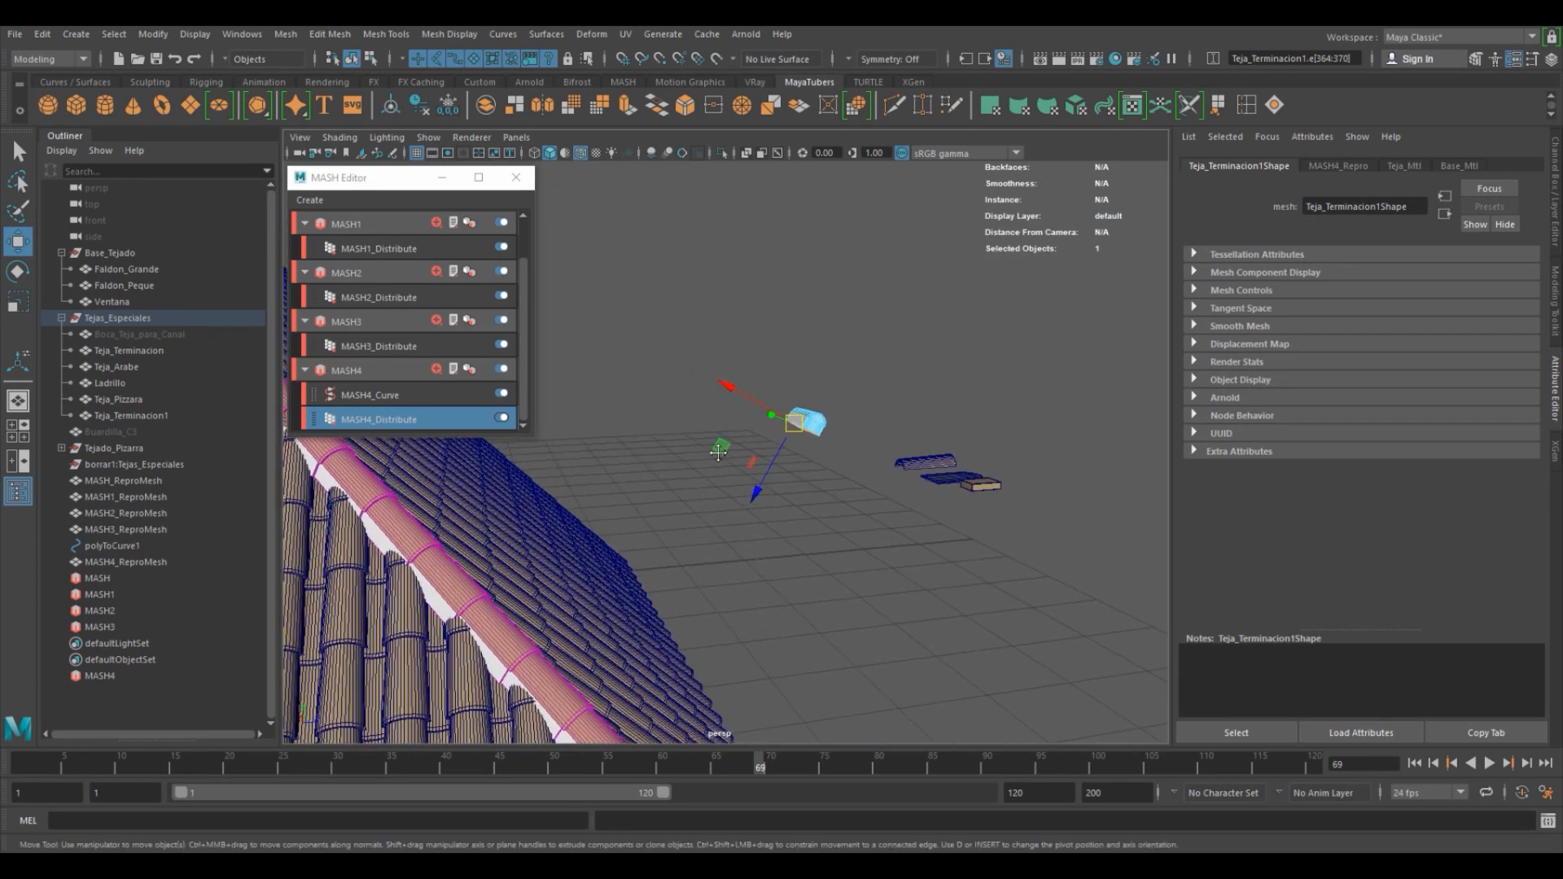
pyautogui.keyDown('alt'); pyautogui.moveTo(602, 553); pyautogui.dragTo(673, 471, button='middle'); pyautogui.keyUp('alt')
pyautogui.keyDown('alt'); pyautogui.moveTo(673, 471); pyautogui.dragTo(751, 492, button='right'); pyautogui.keyUp('alt')
pyautogui.keyDown('alt'); pyautogui.moveTo(751, 492); pyautogui.dragTo(762, 444, button='middle'); pyautogui.keyUp('alt')
pyautogui.keyDown('alt'); pyautogui.moveTo(762, 444); pyautogui.dragTo(748, 440, button='right'); pyautogui.keyUp('alt')
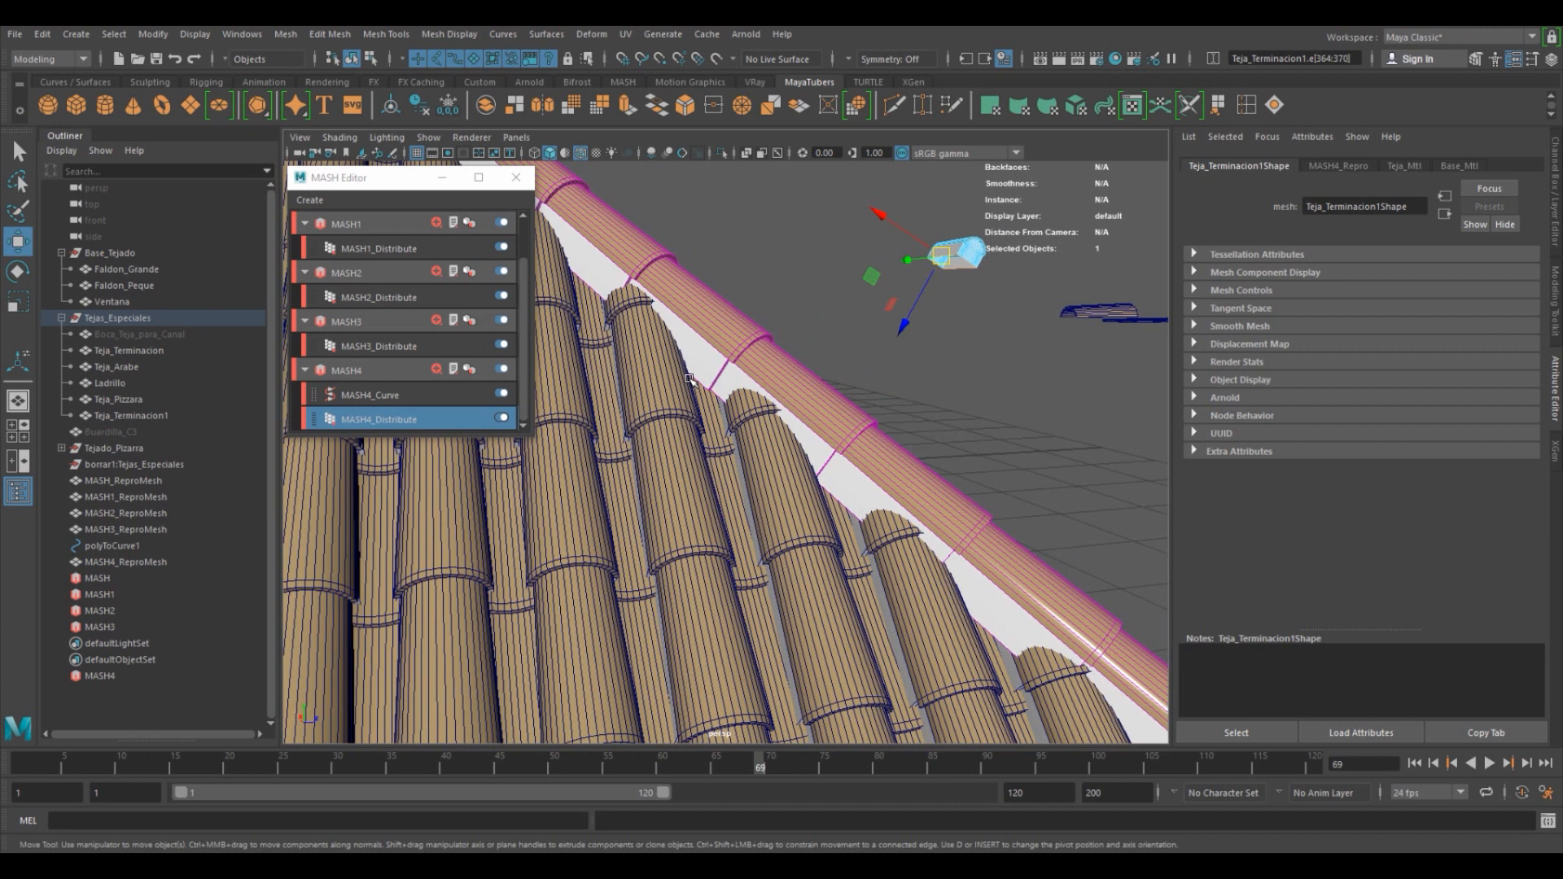
pyautogui.keyDown('alt'); pyautogui.moveTo(863, 359); pyautogui.dragTo(830, 357); pyautogui.keyUp('alt')
pyautogui.keyDown('alt'); pyautogui.moveTo(831, 357); pyautogui.dragTo(864, 375, button='middle'); pyautogui.keyUp('alt')
pyautogui.moveTo(918, 353); pyautogui.dragTo(1029, 360)
# Close the open underside of the lowest ridge tile in MASH4_ReproMesh by filling the hole from its border edge.
pyautogui.keyDown('alt'); pyautogui.moveTo(1029, 360); pyautogui.dragTo(1066, 666, button='middle'); pyautogui.keyUp('alt')
pyautogui.click(969, 417)
pyautogui.moveTo(971, 402); pyautogui.dragTo(980, 360, button='right')
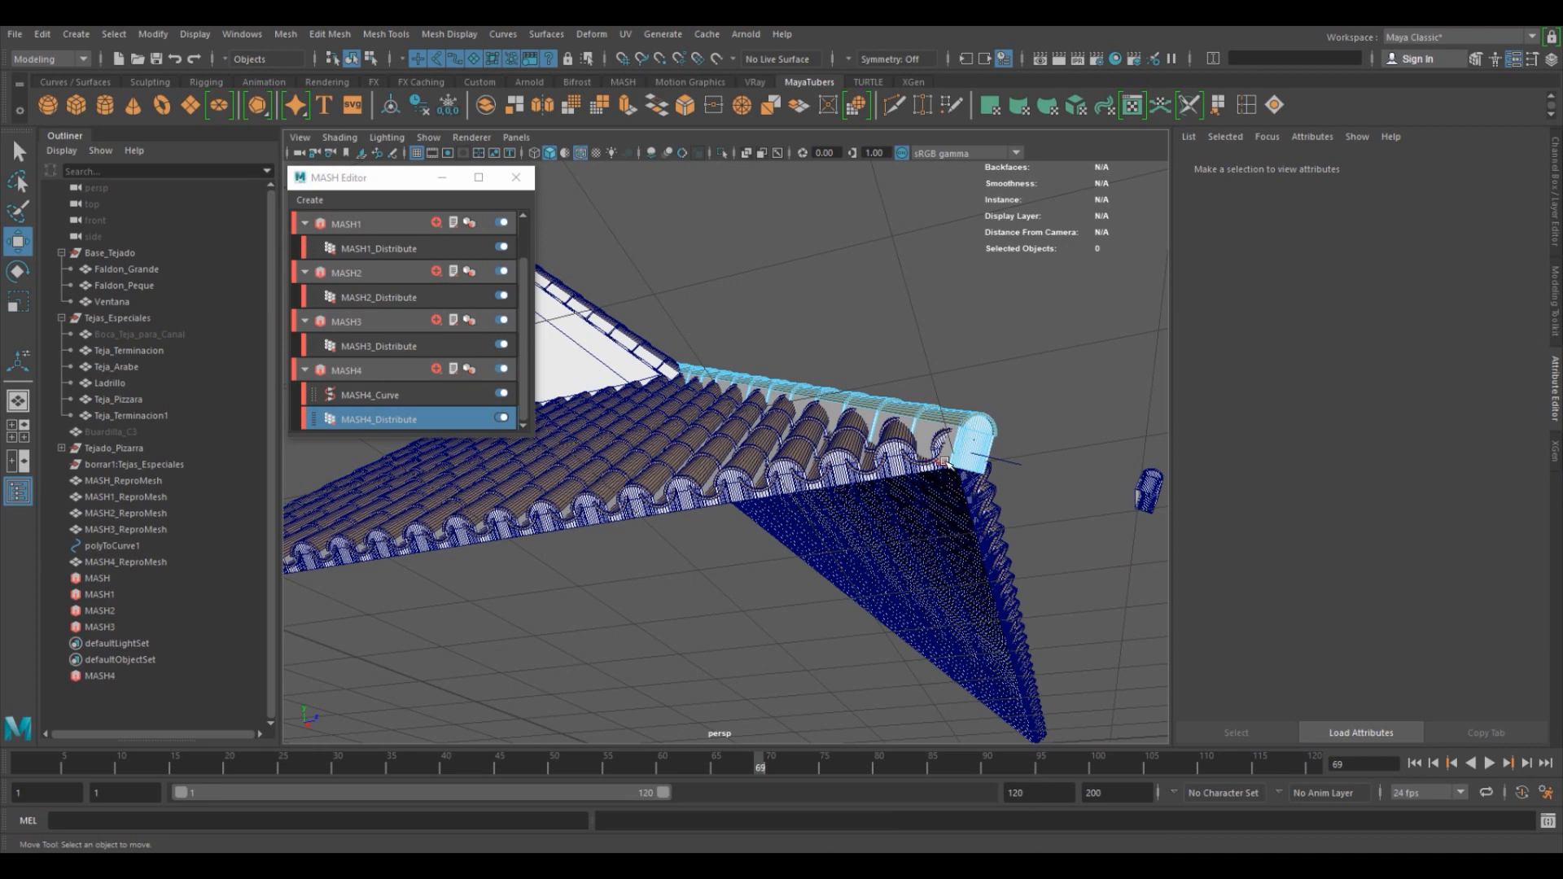
pyautogui.click(944, 463)
pyautogui.press('f')
pyautogui.scroll(-8, 918, 430)
pyautogui.moveTo(855, 456)
pyautogui.keyDown('alt'); pyautogui.mouseDown()
pyautogui.moveTo(843, 399)
pyautogui.moveTo(873, 457)
pyautogui.mouseUp(); pyautogui.keyUp('alt')
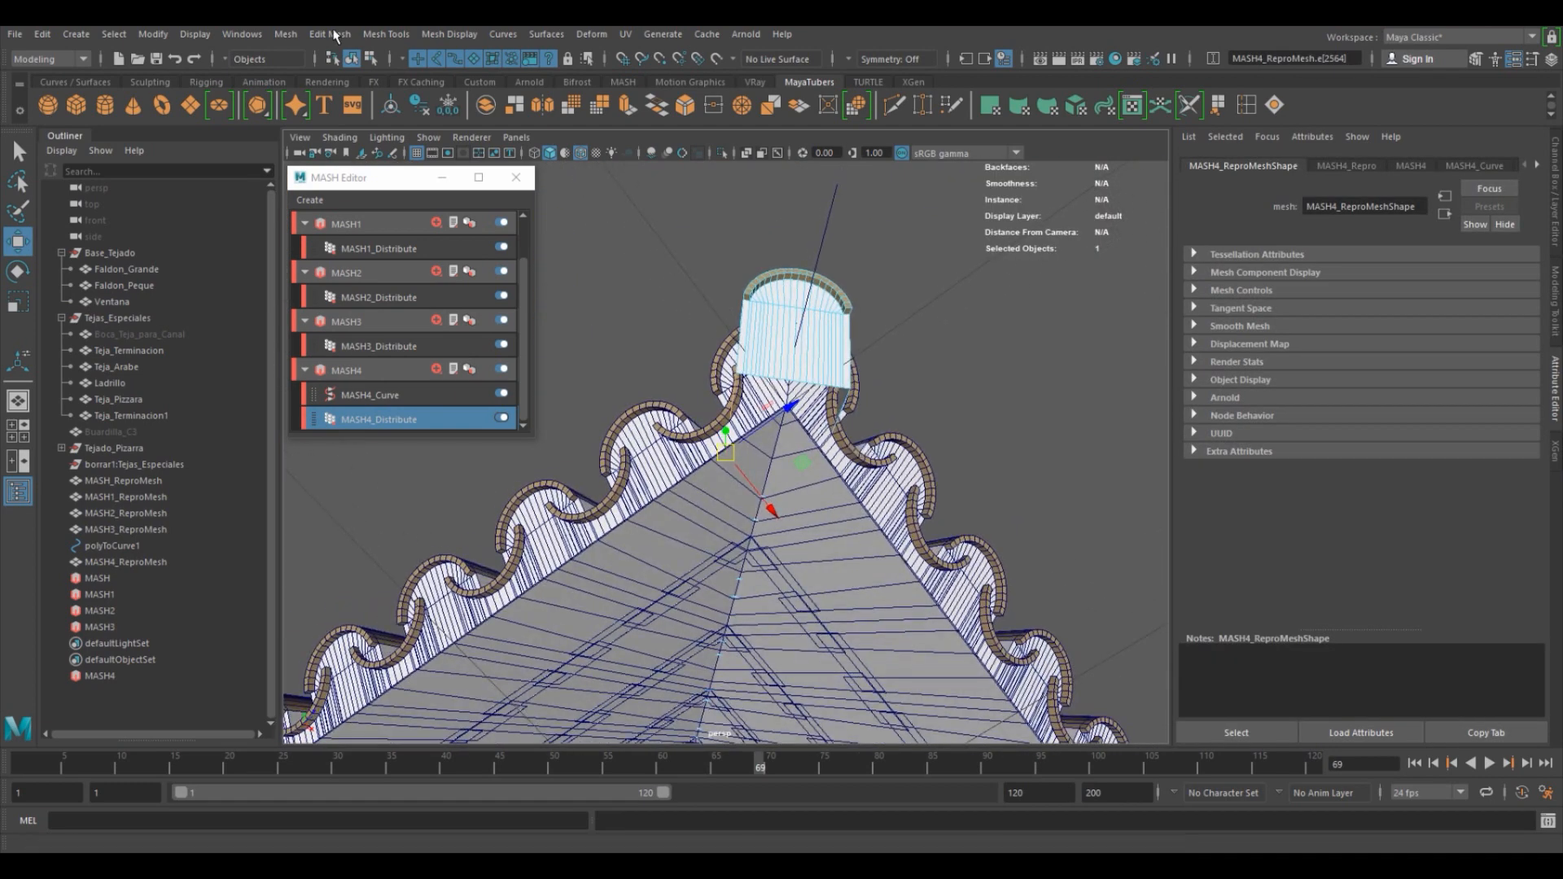
pyautogui.click(296, 34)
pyautogui.moveTo(338, 34)
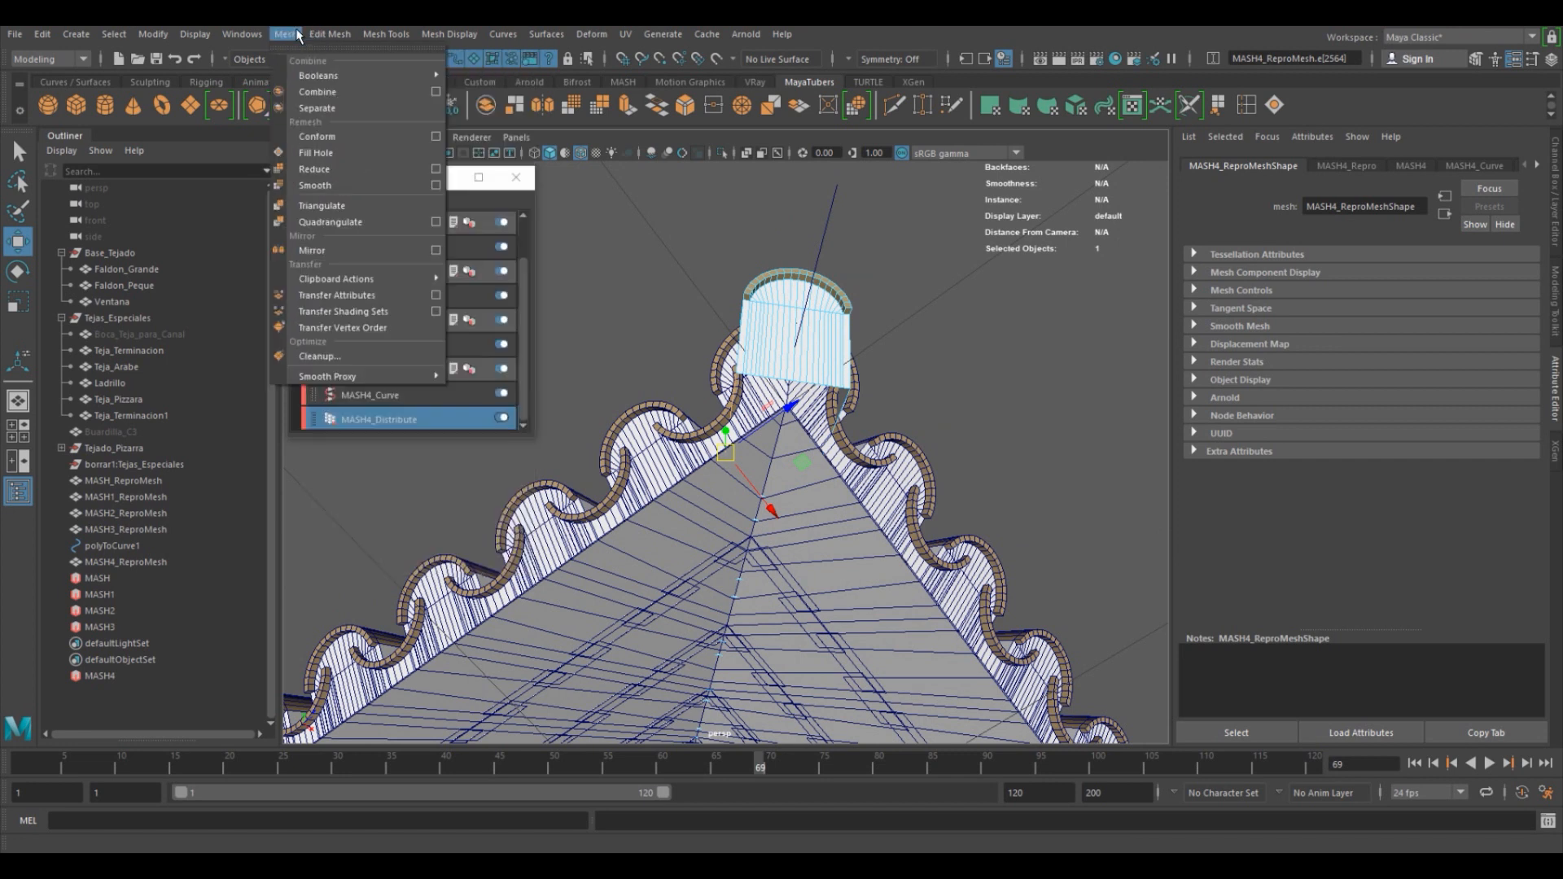
pyautogui.click(316, 152)
# Assign the existing Base_Mtl material to the new face closing the underside of the lowest ridge tile.
pyautogui.moveTo(737, 392); pyautogui.dragTo(763, 417, button='right')
pyautogui.click(763, 398)
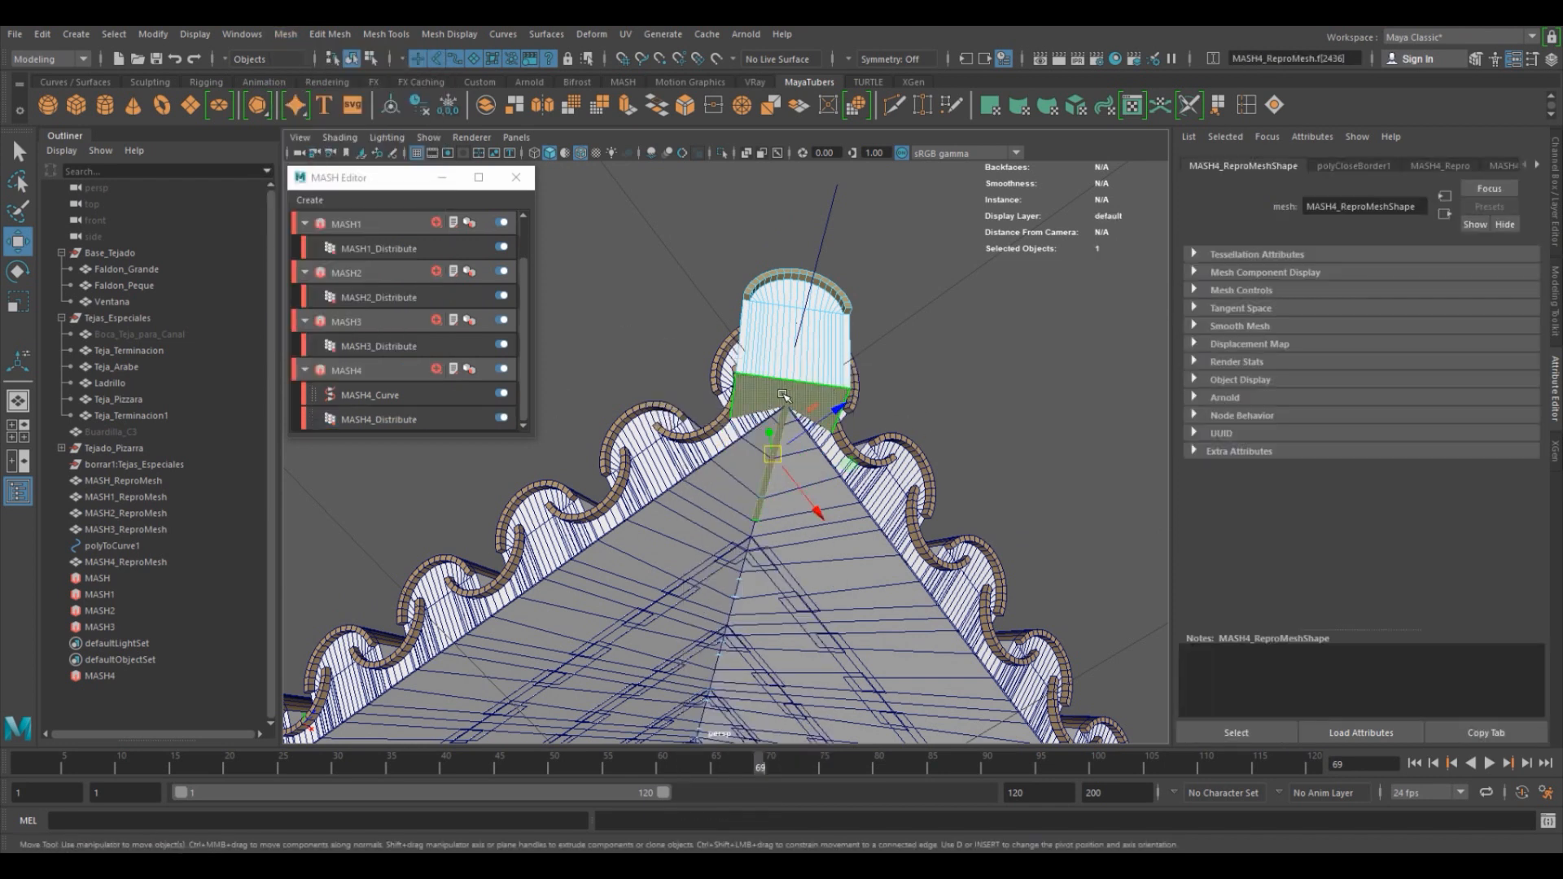
pyautogui.moveTo(782, 395); pyautogui.dragTo(798, 846, button='right')
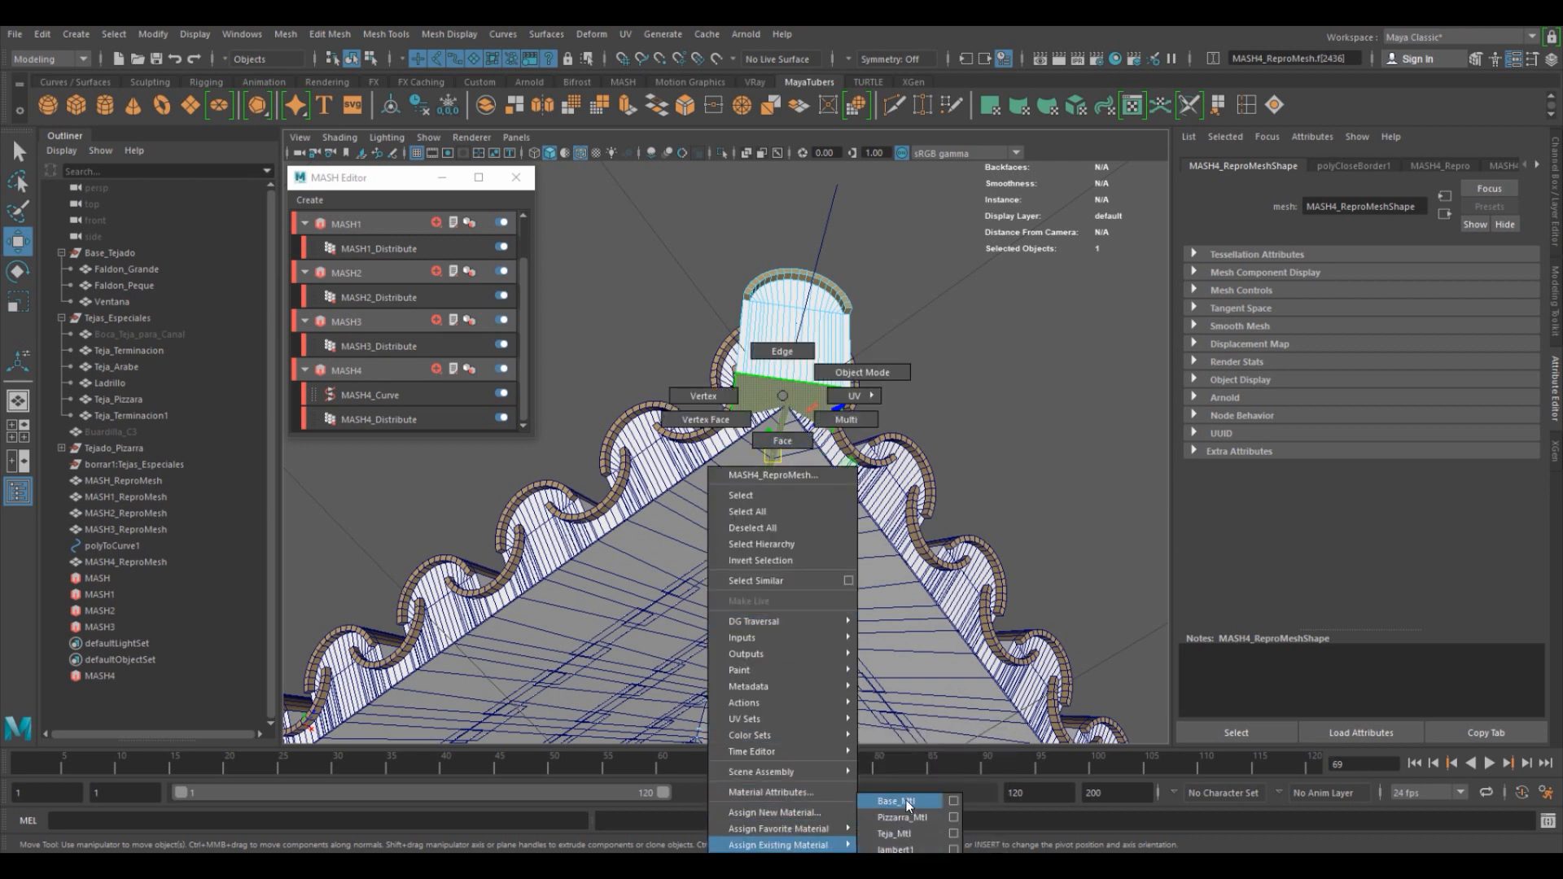
pyautogui.moveTo(909, 806); pyautogui.dragTo(909, 805, button='right')
pyautogui.click(1016, 456)
pyautogui.keyDown('alt'); pyautogui.moveTo(1016, 446); pyautogui.dragTo(937, 401); pyautogui.keyUp('alt')
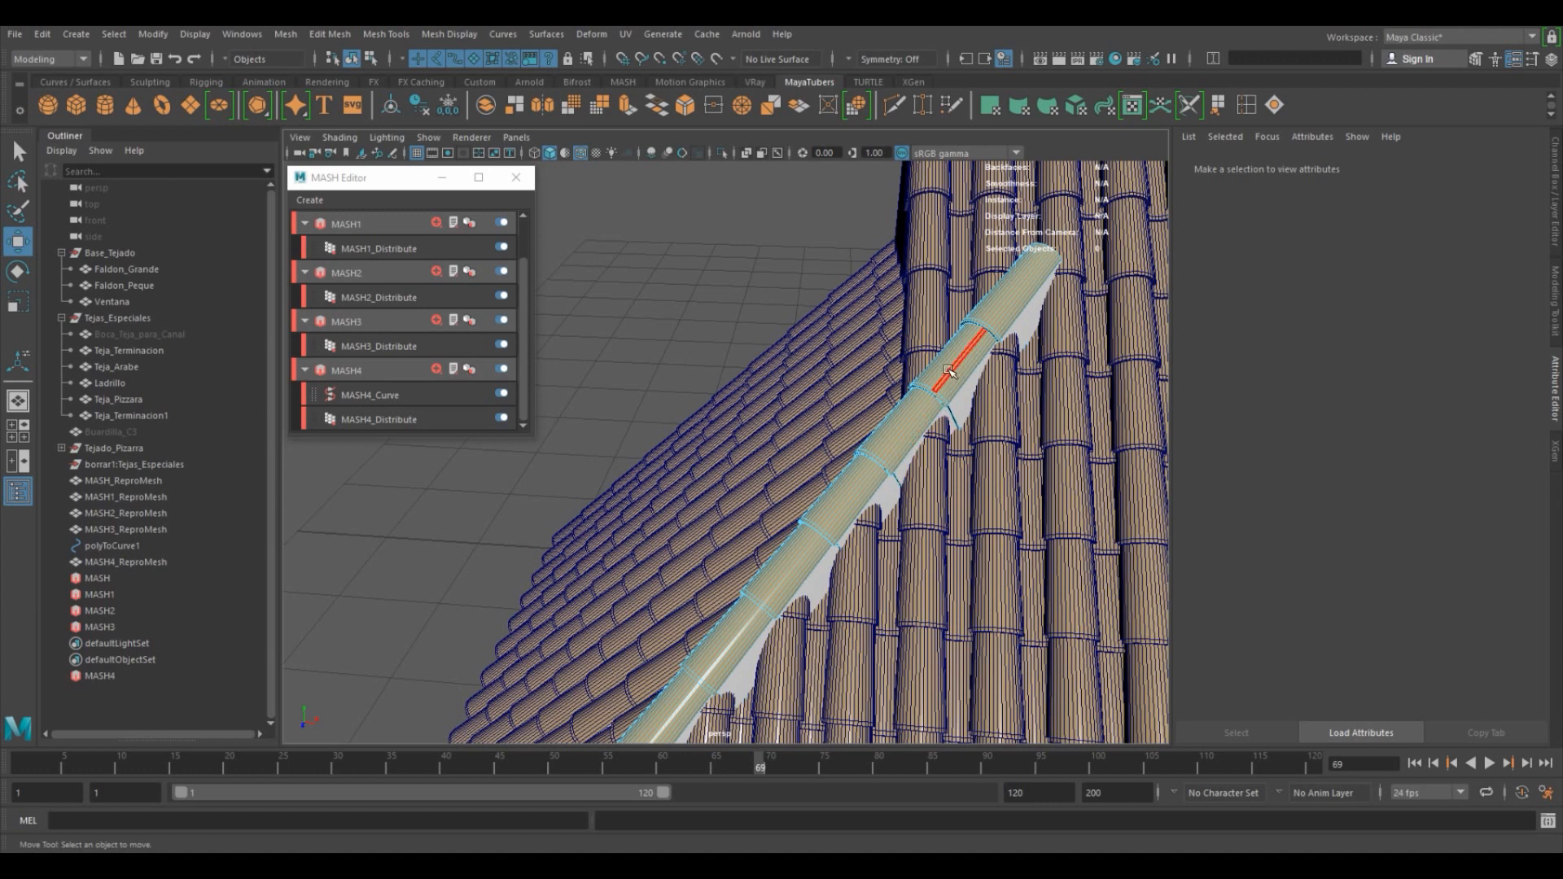
# Delete the two uppermost ridge tiles of the MASH4_ReproMesh row.
pyautogui.click(949, 371)
pyautogui.keyDown('shift'); pyautogui.click(1024, 292); pyautogui.keyUp('shift')
pyautogui.press('Delete')
# Delete the end cap face of the topmost tile in the outermost column of MASH_ReproMesh.
pyautogui.keyDown('alt'); pyautogui.moveTo(832, 309); pyautogui.dragTo(827, 387); pyautogui.keyUp('alt')
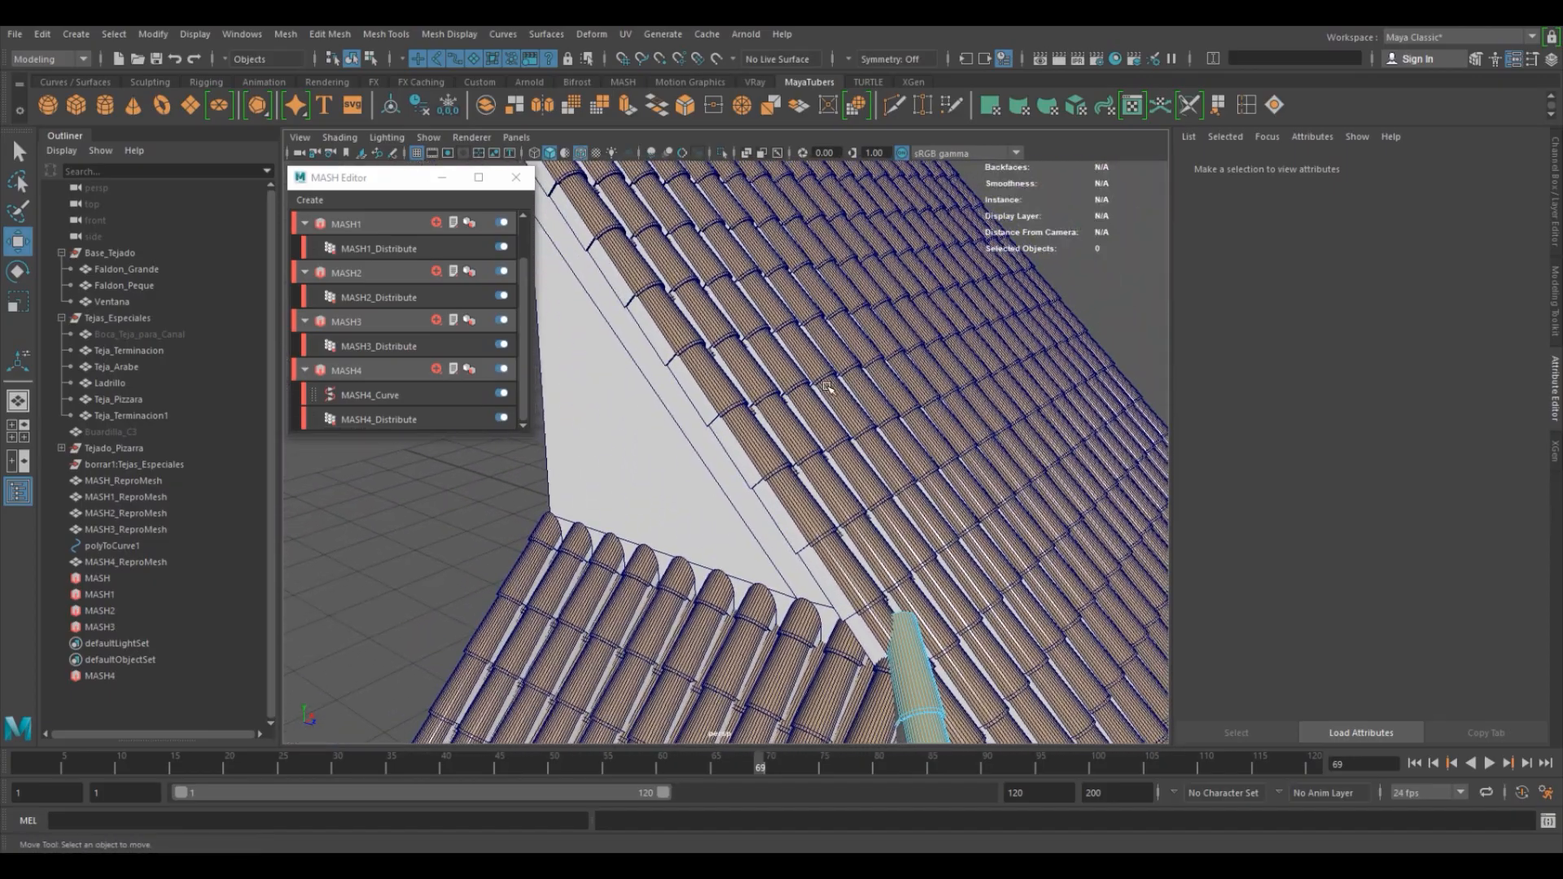
pyautogui.keyDown('alt'); pyautogui.moveTo(615, 235); pyautogui.dragTo(696, 468); pyautogui.keyUp('alt')
pyautogui.rightClick(611, 299)
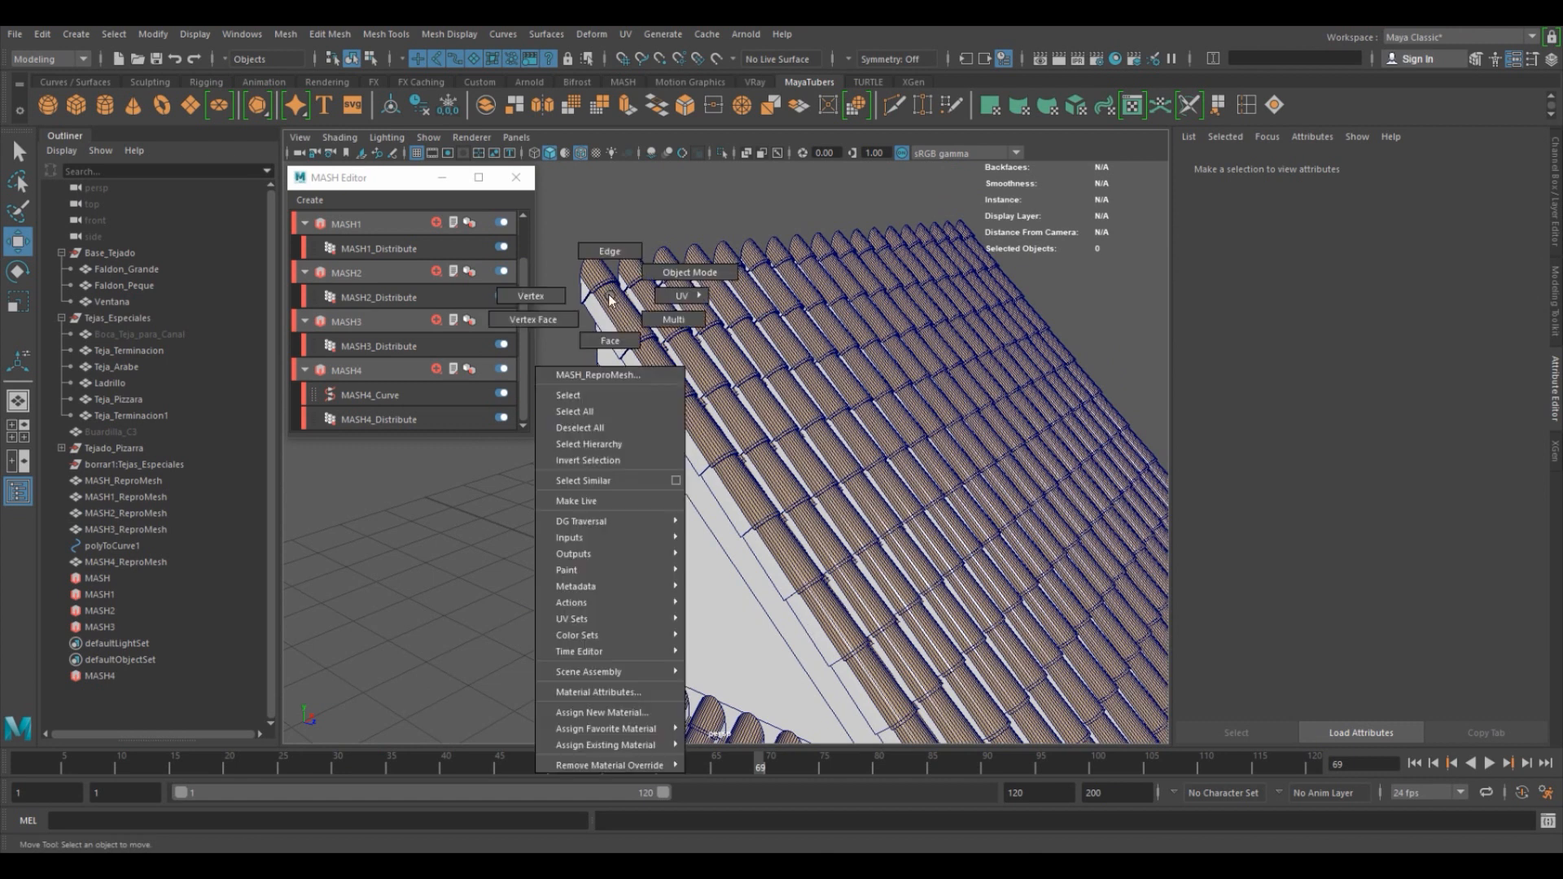
pyautogui.click(610, 336)
pyautogui.click(591, 275)
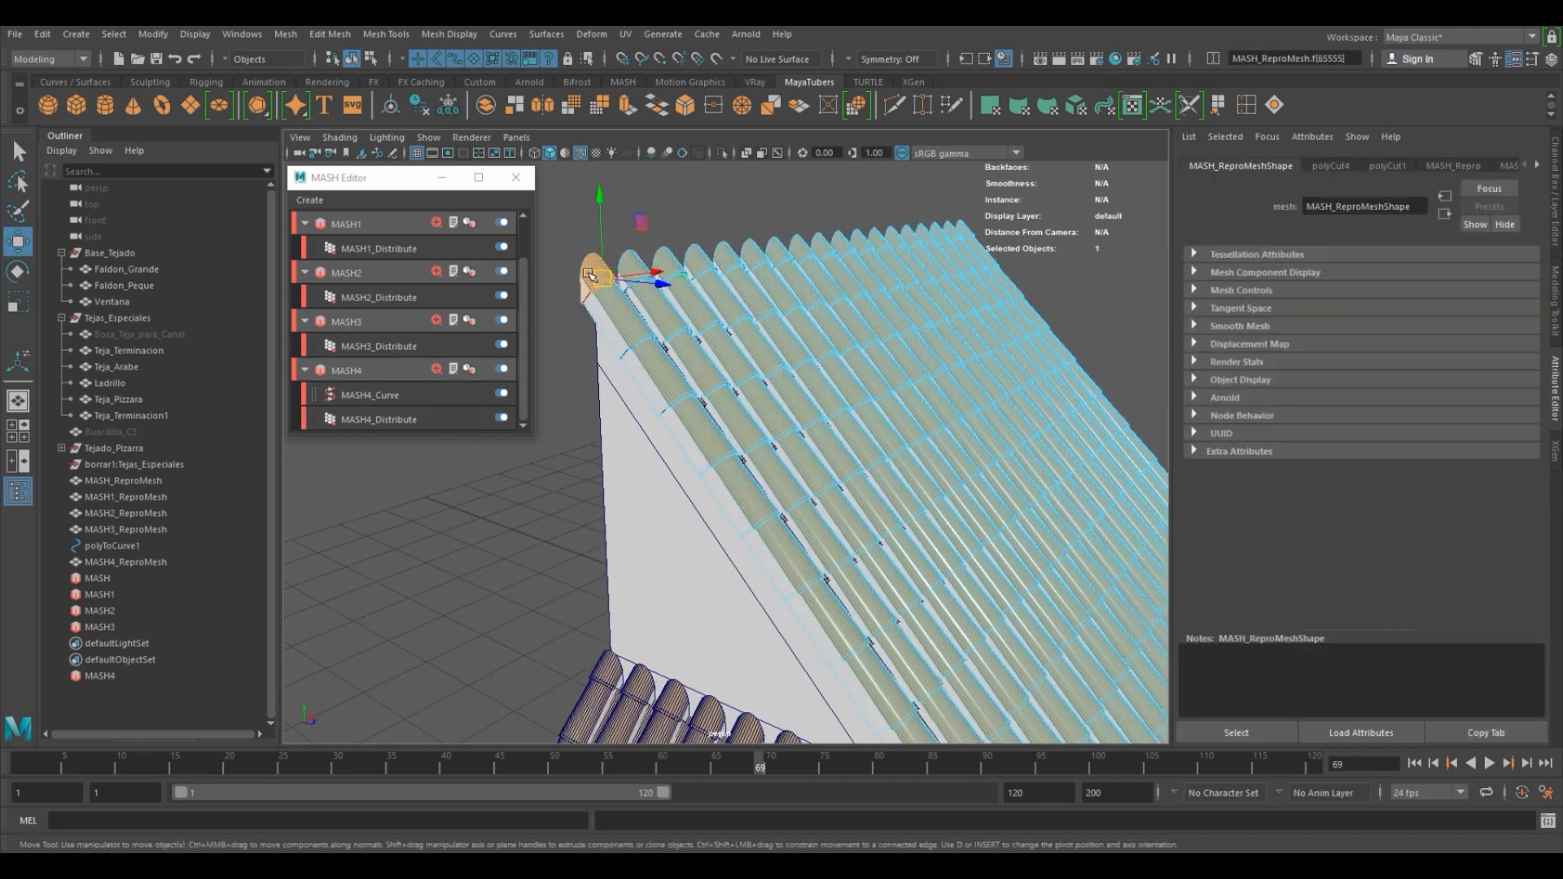
pyautogui.press('Delete')
# Select the vertices around the topmost outer tile's open end and scale them flat along the depth axis.
pyautogui.keyDown('alt'); pyautogui.moveTo(593, 276); pyautogui.dragTo(670, 304); pyautogui.keyUp('alt')
pyautogui.keyDown('alt'); pyautogui.moveTo(684, 306); pyautogui.dragTo(1524, 521, button='middle'); pyautogui.keyUp('alt')
pyautogui.scroll(2, 918, 398)
pyautogui.keyDown('alt'); pyautogui.moveTo(917, 398); pyautogui.dragTo(928, 504, button='middle'); pyautogui.keyUp('alt')
pyautogui.scroll(2, 928, 452)
pyautogui.moveTo(886, 355); pyautogui.dragTo(833, 348, button='right')
pyautogui.moveTo(810, 289); pyautogui.dragTo(1079, 289)
pyautogui.press('f')
pyautogui.keyDown('alt'); pyautogui.moveTo(1078, 289); pyautogui.dragTo(919, 334, button='middle'); pyautogui.keyUp('alt')
pyautogui.keyDown('alt'); pyautogui.moveTo(919, 334); pyautogui.dragTo(832, 273); pyautogui.keyUp('alt')
pyautogui.moveTo(916, 370); pyautogui.dragTo(1004, 435)
pyautogui.press('r')
pyautogui.moveTo(772, 451); pyautogui.dragTo(616, 504)
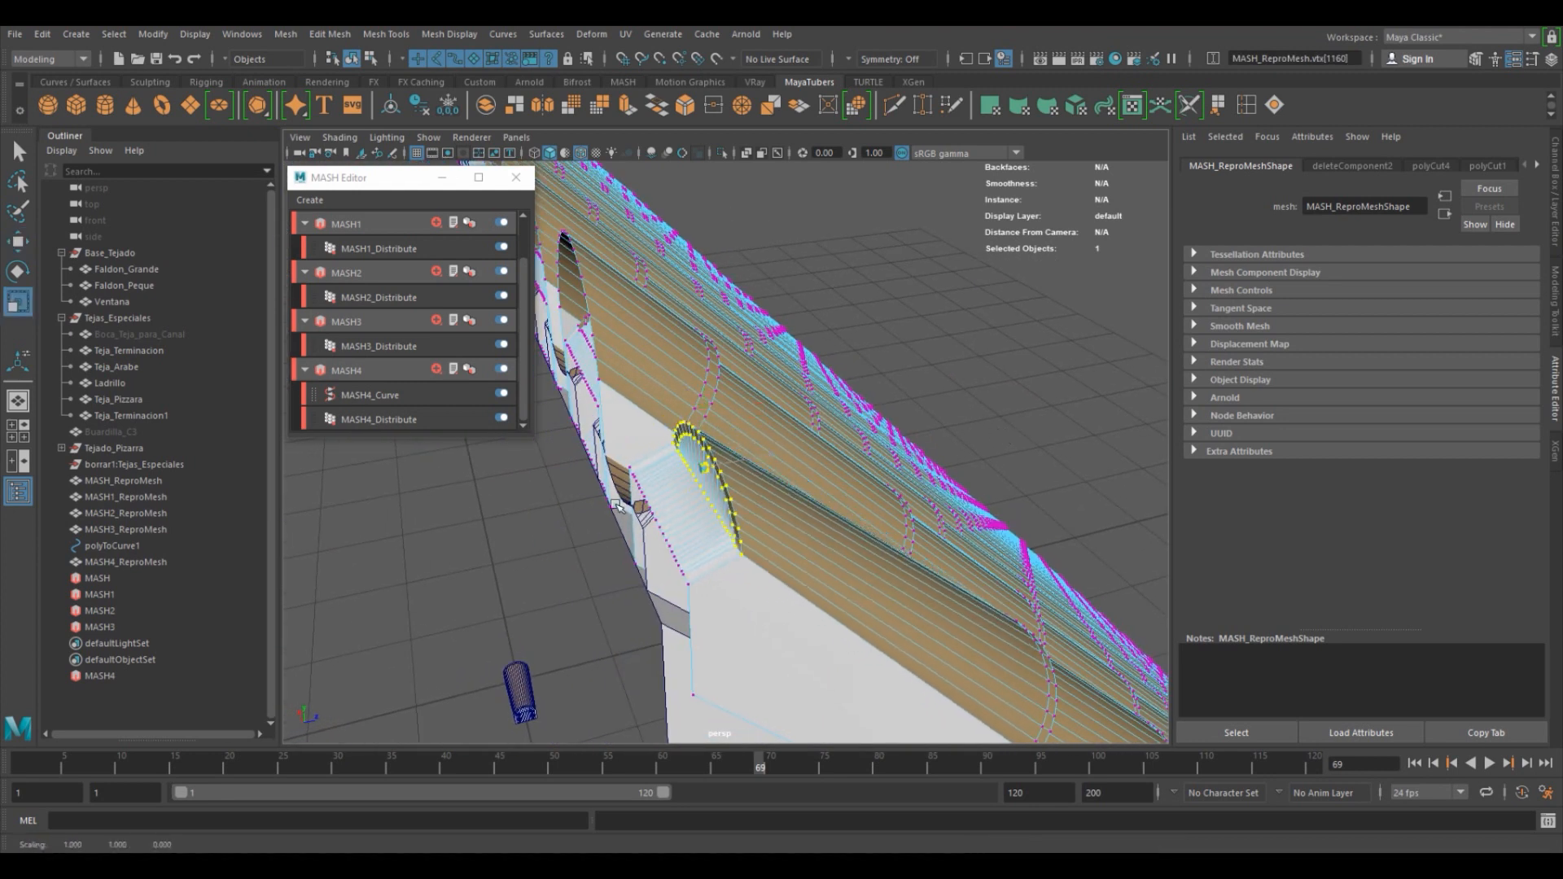
# Snap the flattened tile end vertices back along the depth axis to the roof's rear edge and adjust their scale.
pyautogui.press('w')
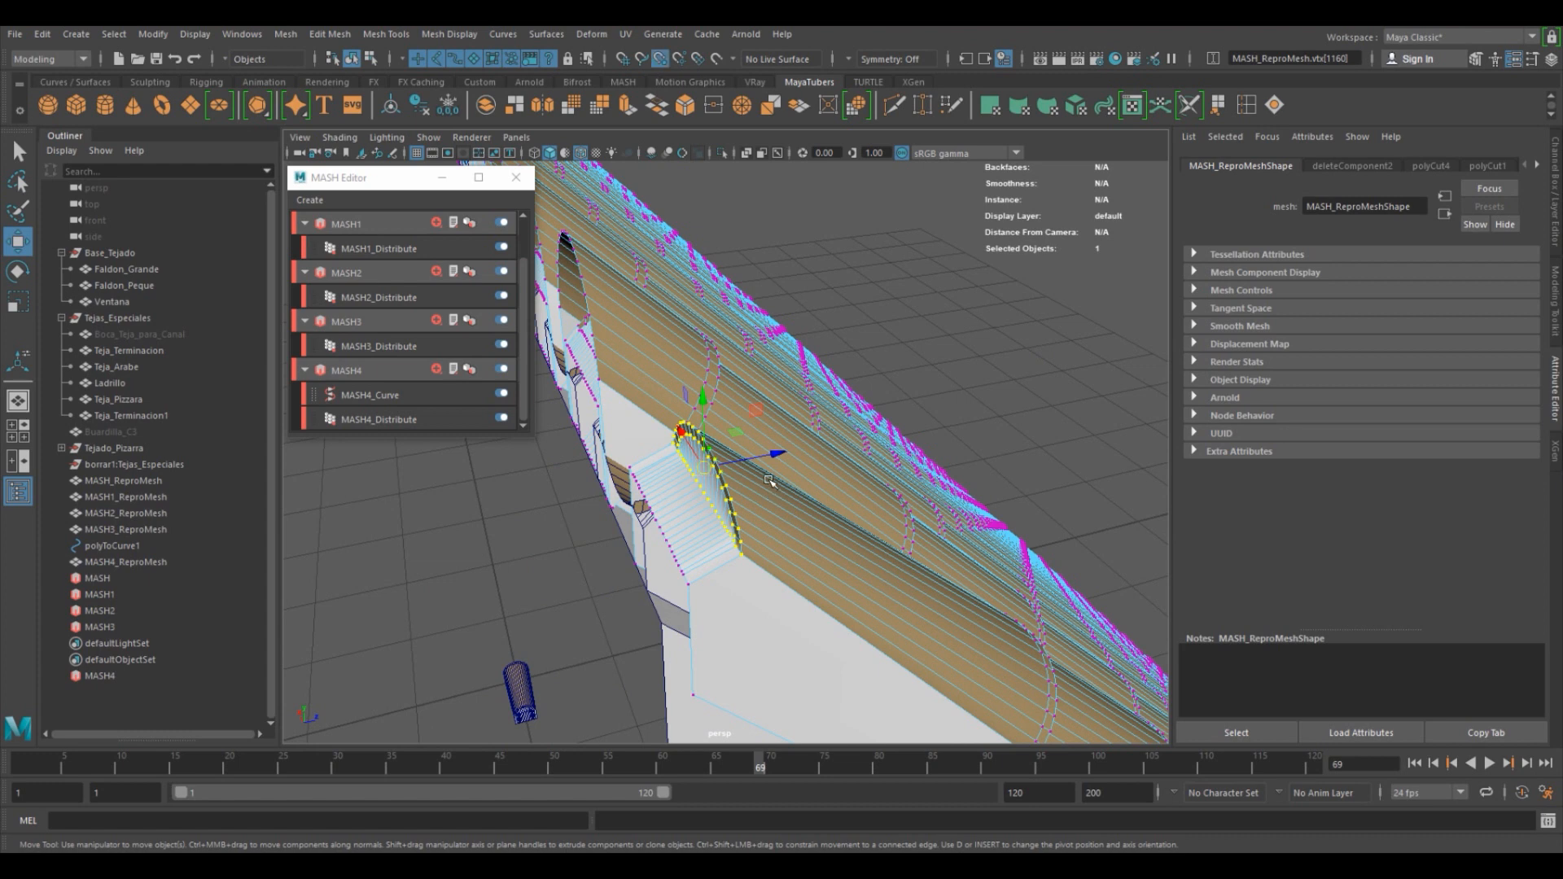
pyautogui.moveTo(793, 451); pyautogui.dragTo(625, 512)
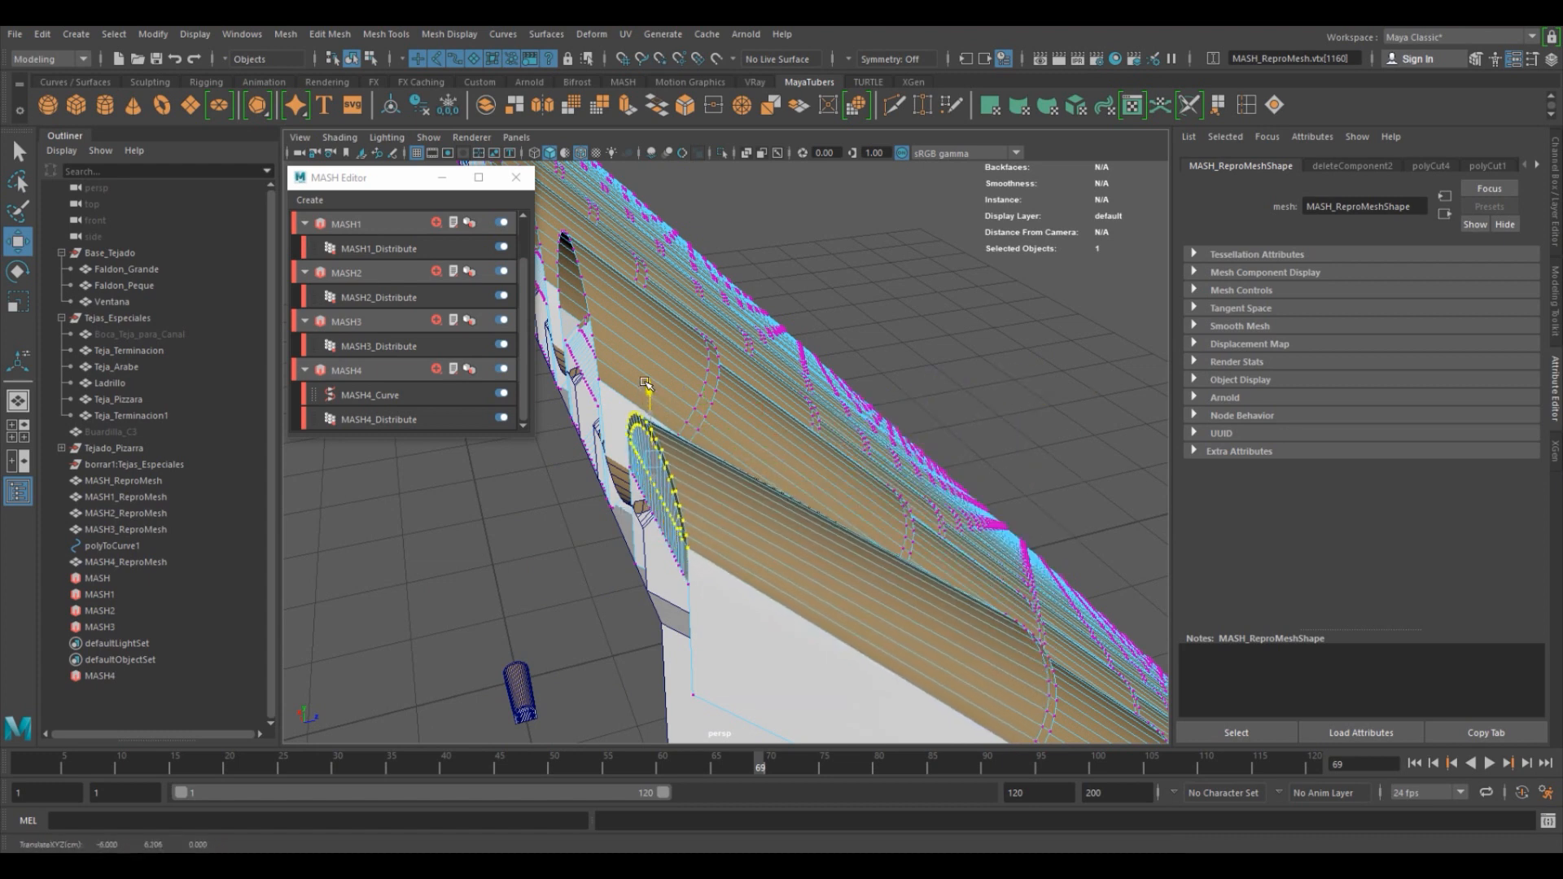
pyautogui.press('r')
pyautogui.moveTo(651, 406); pyautogui.dragTo(818, 419)
pyautogui.press('w')
# Select the faces of every tile in the outermost MASH_ReproMesh column and raise them slightly above the gable edge.
pyautogui.scroll(-1, 656, 384)
pyautogui.scroll(-5, 1074, 667)
pyautogui.scroll(3, 818, 419)
pyautogui.keyDown('alt'); pyautogui.moveTo(818, 419); pyautogui.dragTo(714, 329, button='middle'); pyautogui.keyUp('alt')
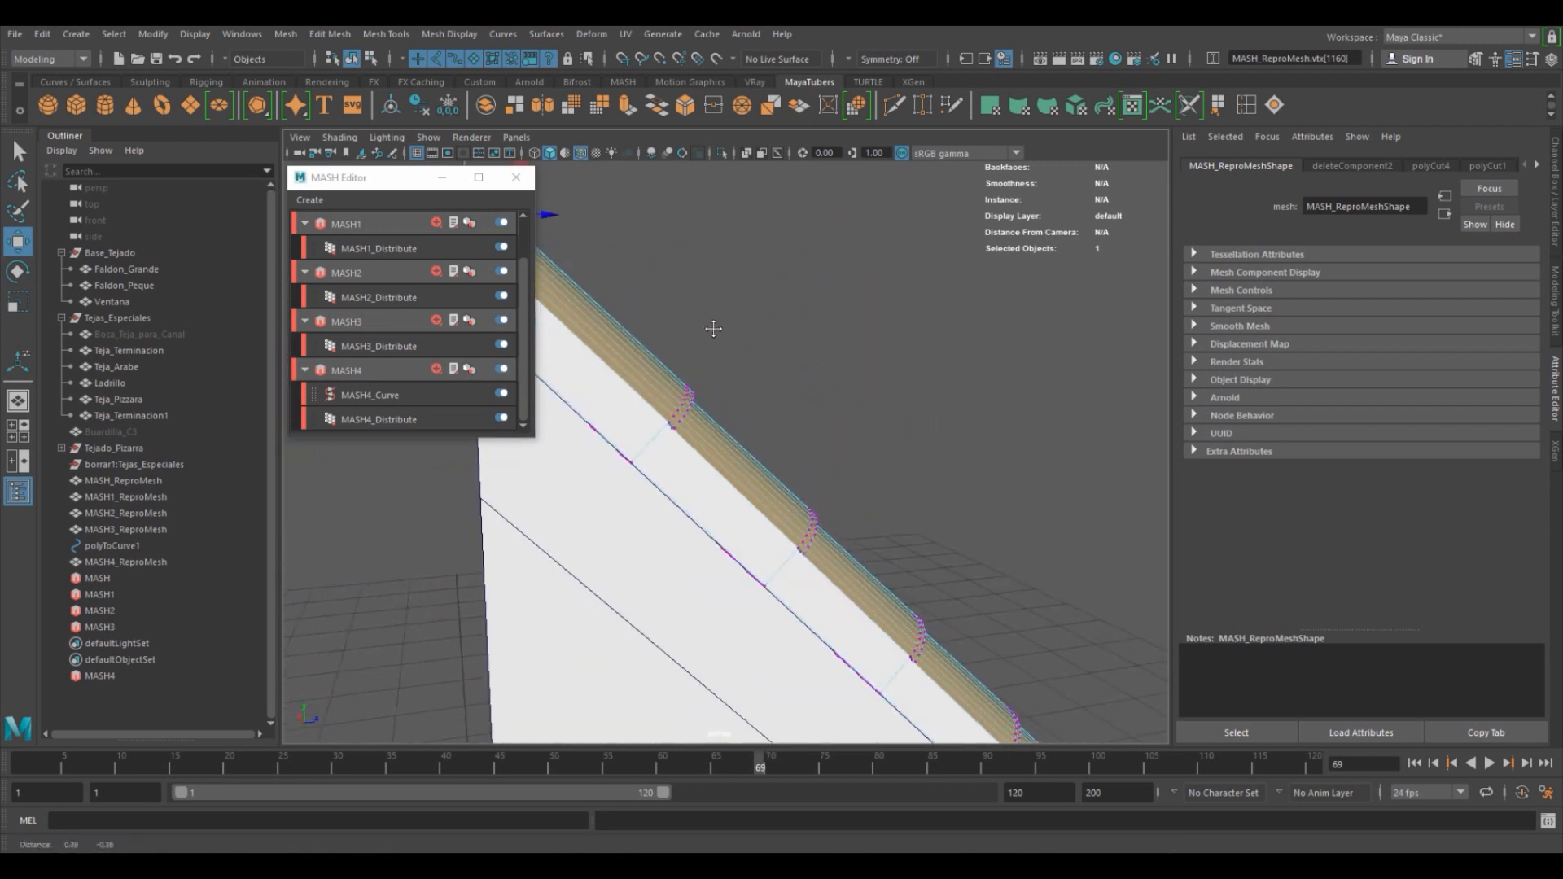
pyautogui.keyDown('alt'); pyautogui.moveTo(714, 329); pyautogui.dragTo(757, 399); pyautogui.keyUp('alt')
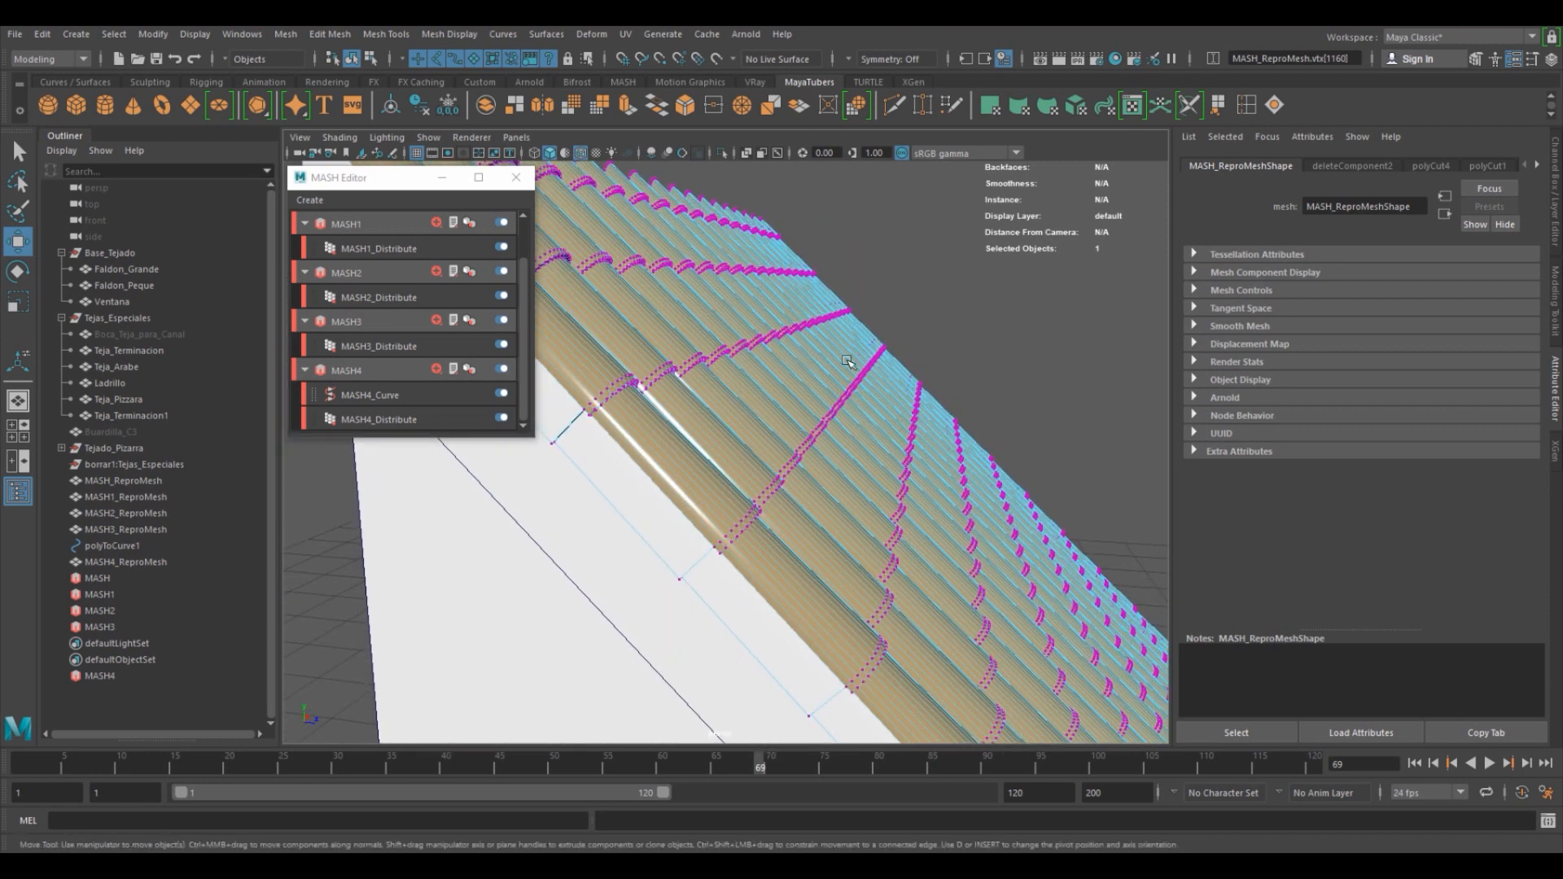
pyautogui.scroll(-2, 700, 391)
pyautogui.keyDown('alt'); pyautogui.moveTo(651, 382); pyautogui.dragTo(594, 351); pyautogui.keyUp('alt')
pyautogui.rightClick(693, 345)
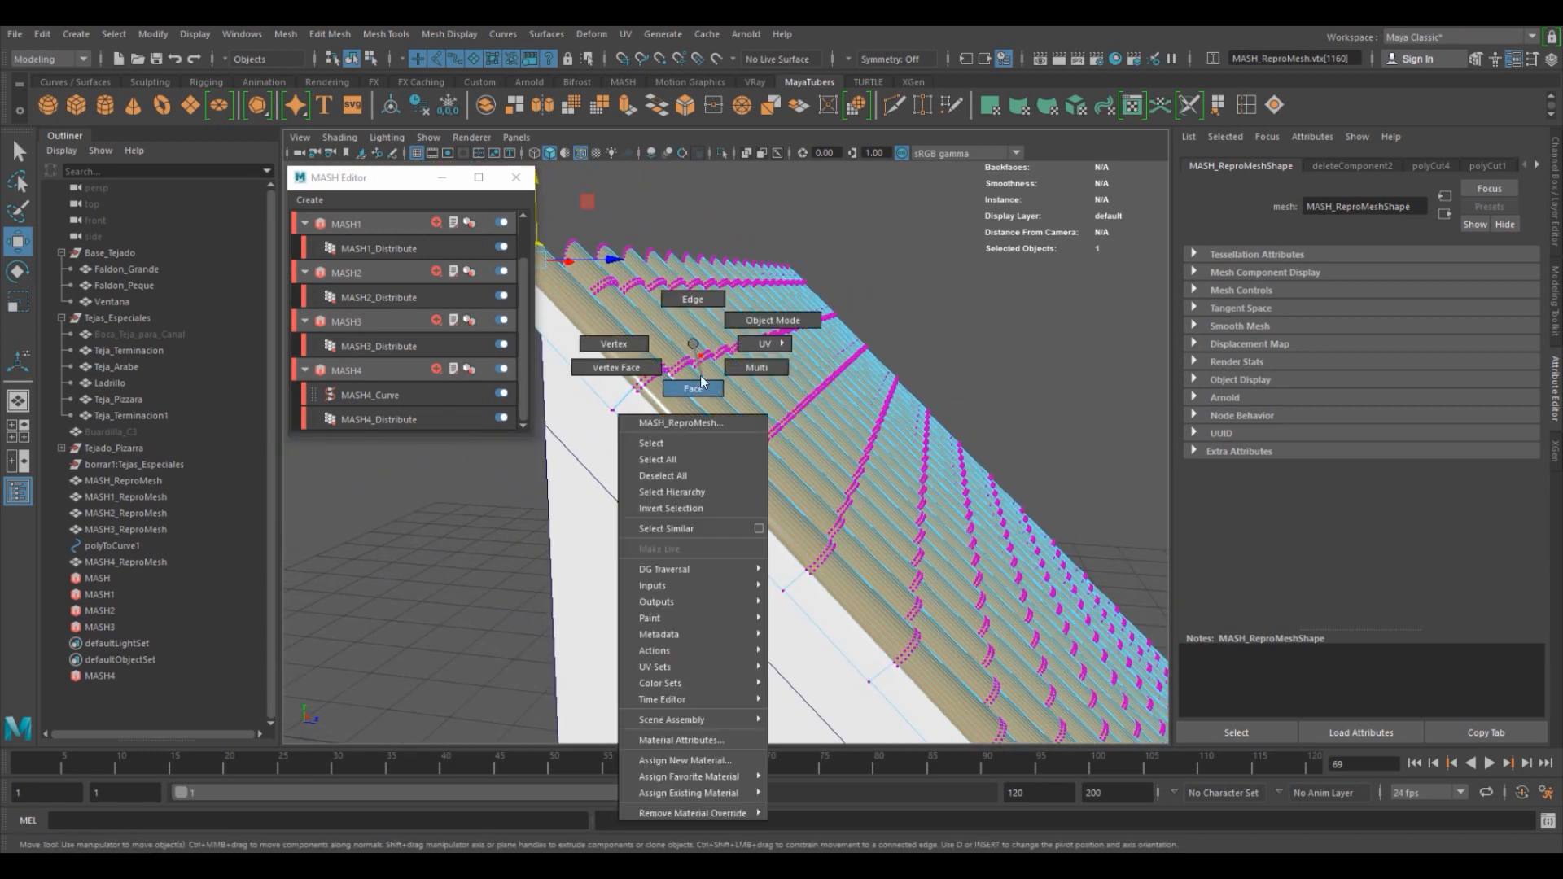
pyautogui.moveTo(702, 381); pyautogui.dragTo(702, 387, button='right')
pyautogui.scroll(-2, 790, 395)
pyautogui.doubleClick(625, 378)
pyautogui.keyDown('shift'); pyautogui.doubleClick(703, 456); pyautogui.keyUp('shift')
pyautogui.keyDown('shift'); pyautogui.doubleClick(757, 523); pyautogui.keyUp('shift')
pyautogui.keyDown('shift'); pyautogui.doubleClick(804, 580); pyautogui.keyUp('shift')
pyautogui.keyDown('alt'); pyautogui.moveTo(897, 650); pyautogui.dragTo(735, 375, button='middle'); pyautogui.keyUp('alt')
pyautogui.keyDown('shift'); pyautogui.doubleClick(735, 376); pyautogui.keyUp('shift')
pyautogui.keyDown('shift'); pyautogui.doubleClick(788, 446); pyautogui.keyUp('shift')
pyautogui.keyDown('shift'); pyautogui.doubleClick(840, 515); pyautogui.keyUp('shift')
pyautogui.keyDown('shift'); pyautogui.doubleClick(891, 565); pyautogui.keyUp('shift')
pyautogui.keyDown('shift'); pyautogui.doubleClick(920, 582); pyautogui.keyUp('shift')
pyautogui.keyDown('shift'); pyautogui.doubleClick(979, 640); pyautogui.keyUp('shift')
pyautogui.keyDown('alt'); pyautogui.moveTo(980, 640); pyautogui.dragTo(1028, 589); pyautogui.keyUp('alt')
pyautogui.keyDown('alt'); pyautogui.moveTo(1029, 590); pyautogui.dragTo(744, 227, button='middle'); pyautogui.keyUp('alt')
pyautogui.moveTo(763, 202); pyautogui.dragTo(763, 175)
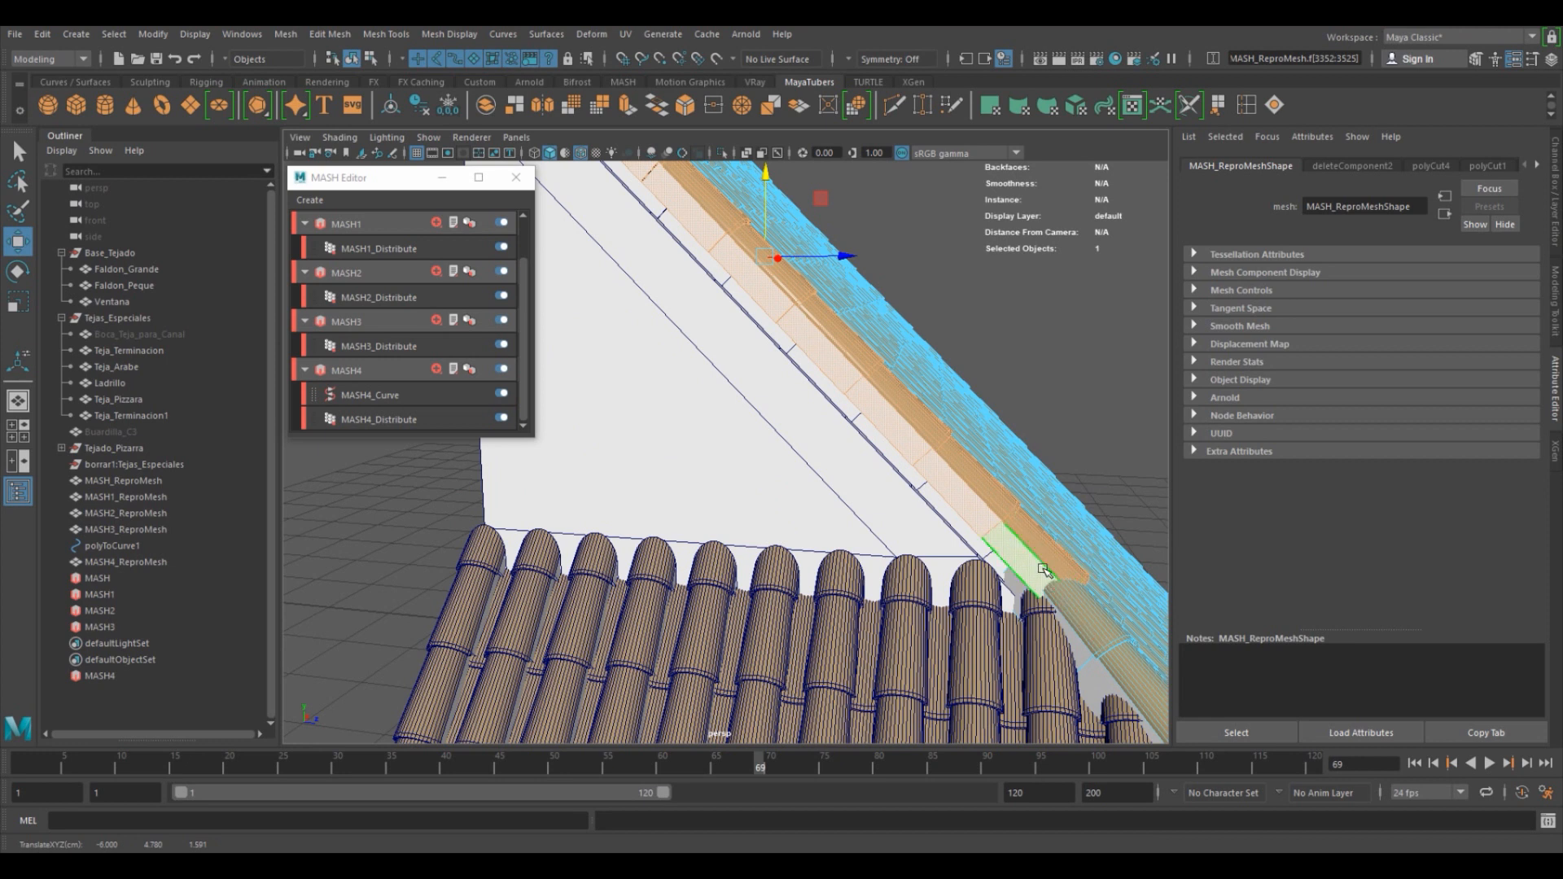
pyautogui.moveTo(765, 193); pyautogui.dragTo(765, 181)
# Isolate the raised outer tile column and select the long bottom edges of its side faces.
pyautogui.keyDown('alt'); pyautogui.moveTo(905, 397); pyautogui.dragTo(764, 254, button='middle'); pyautogui.keyUp('alt')
pyautogui.keyDown('alt'); pyautogui.moveTo(764, 254); pyautogui.dragTo(964, 464, button='right'); pyautogui.keyUp('alt')
pyautogui.keyDown('alt'); pyautogui.moveTo(964, 464); pyautogui.dragTo(864, 514); pyautogui.keyUp('alt')
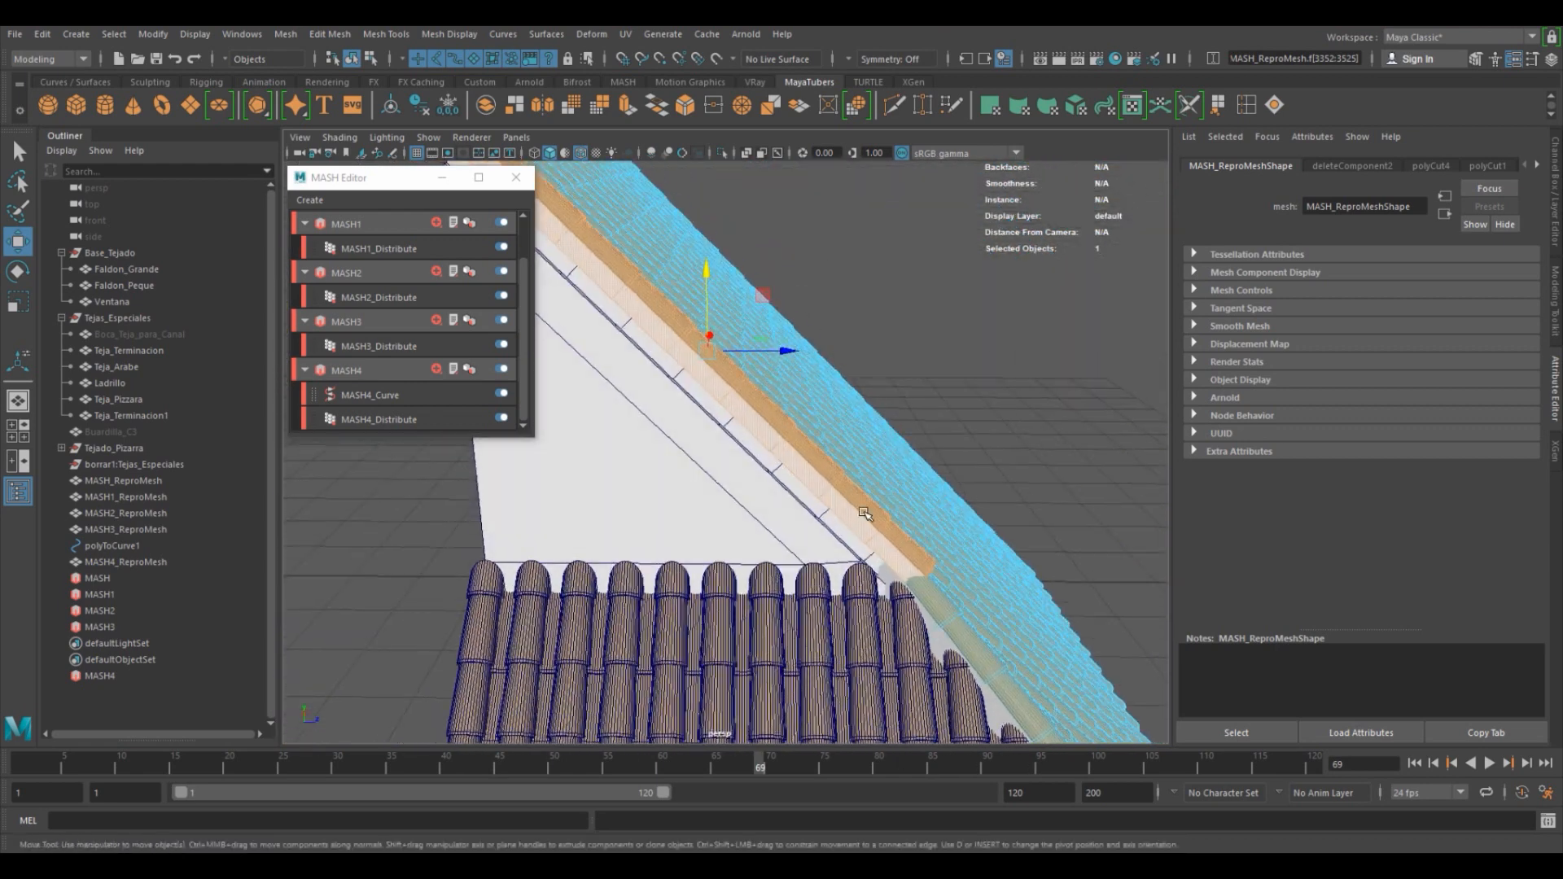
pyautogui.keyDown('alt'); pyautogui.moveTo(712, 399); pyautogui.dragTo(662, 245); pyautogui.keyUp('alt')
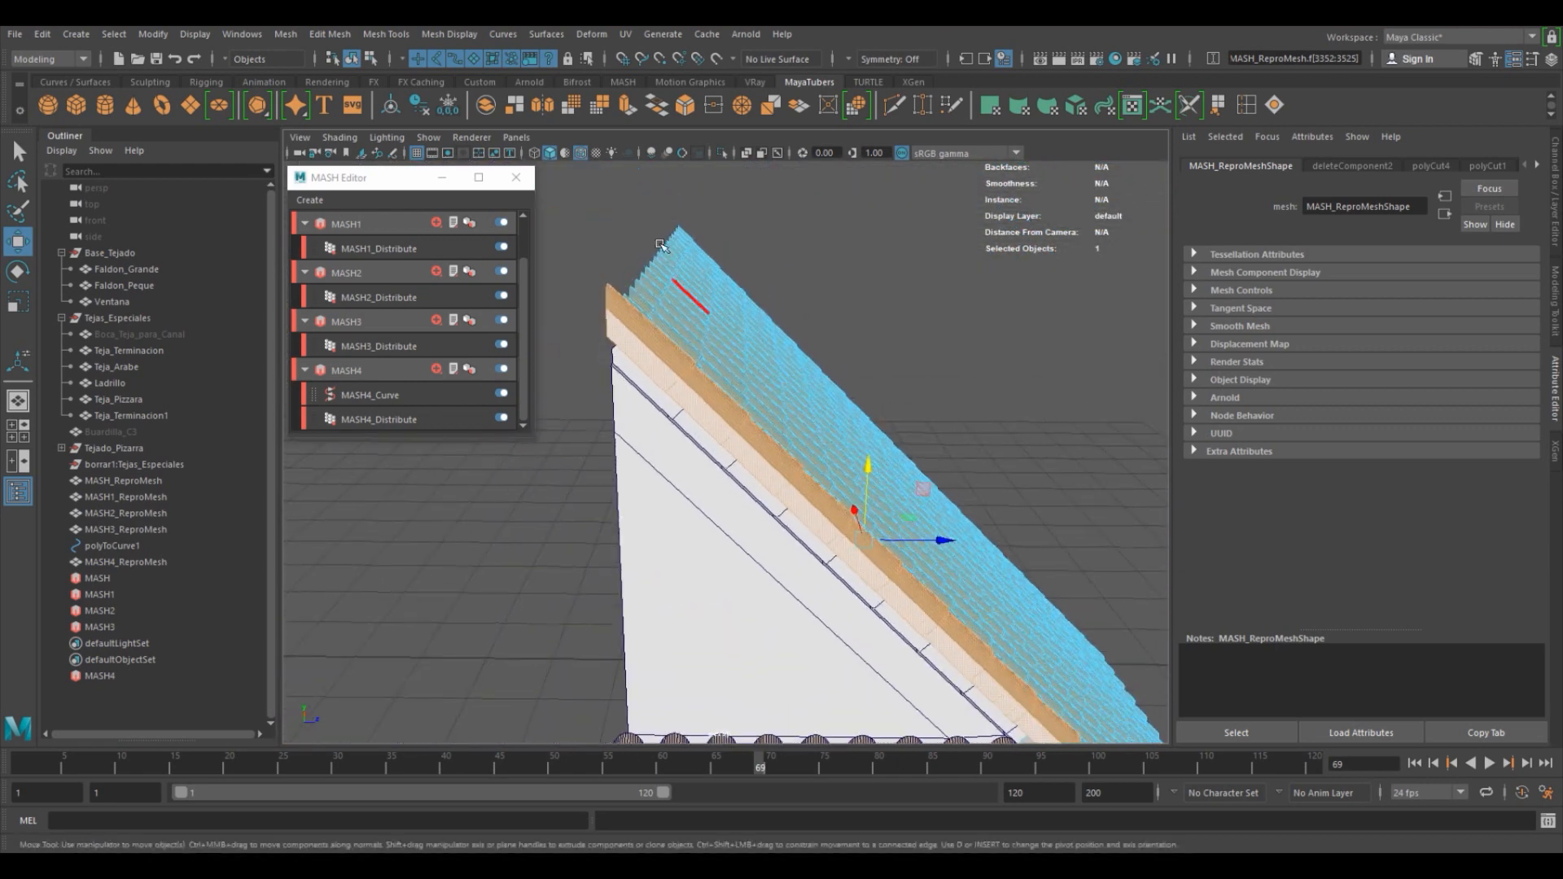
pyautogui.click(722, 157)
pyautogui.keyDown('alt'); pyautogui.moveTo(668, 309); pyautogui.dragTo(714, 315); pyautogui.keyUp('alt')
pyautogui.rightClick(714, 315)
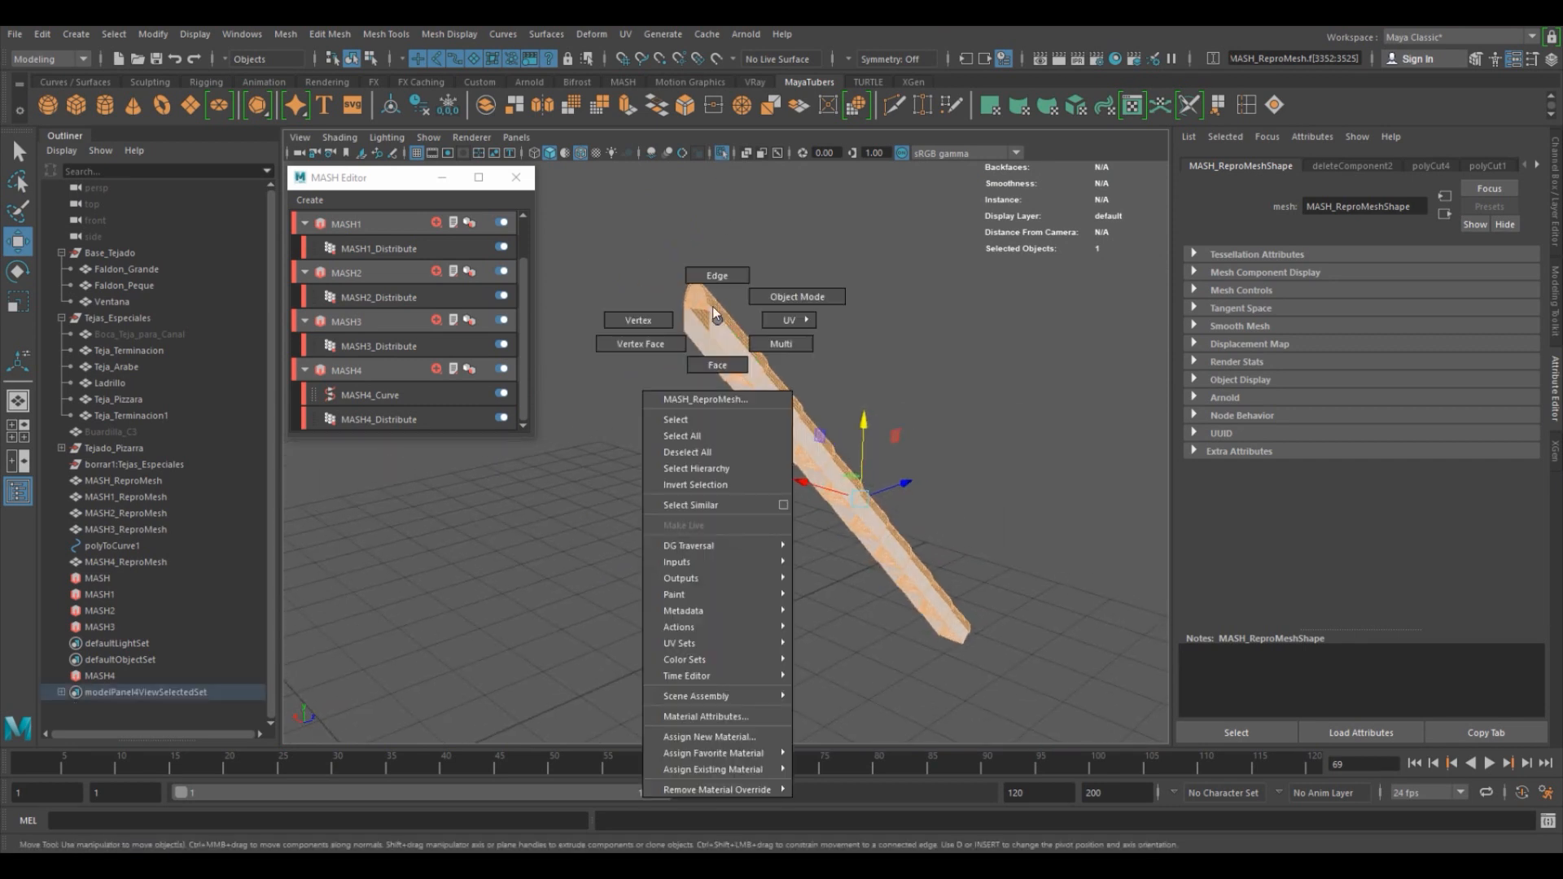
pyautogui.click(713, 279)
pyautogui.click(704, 343)
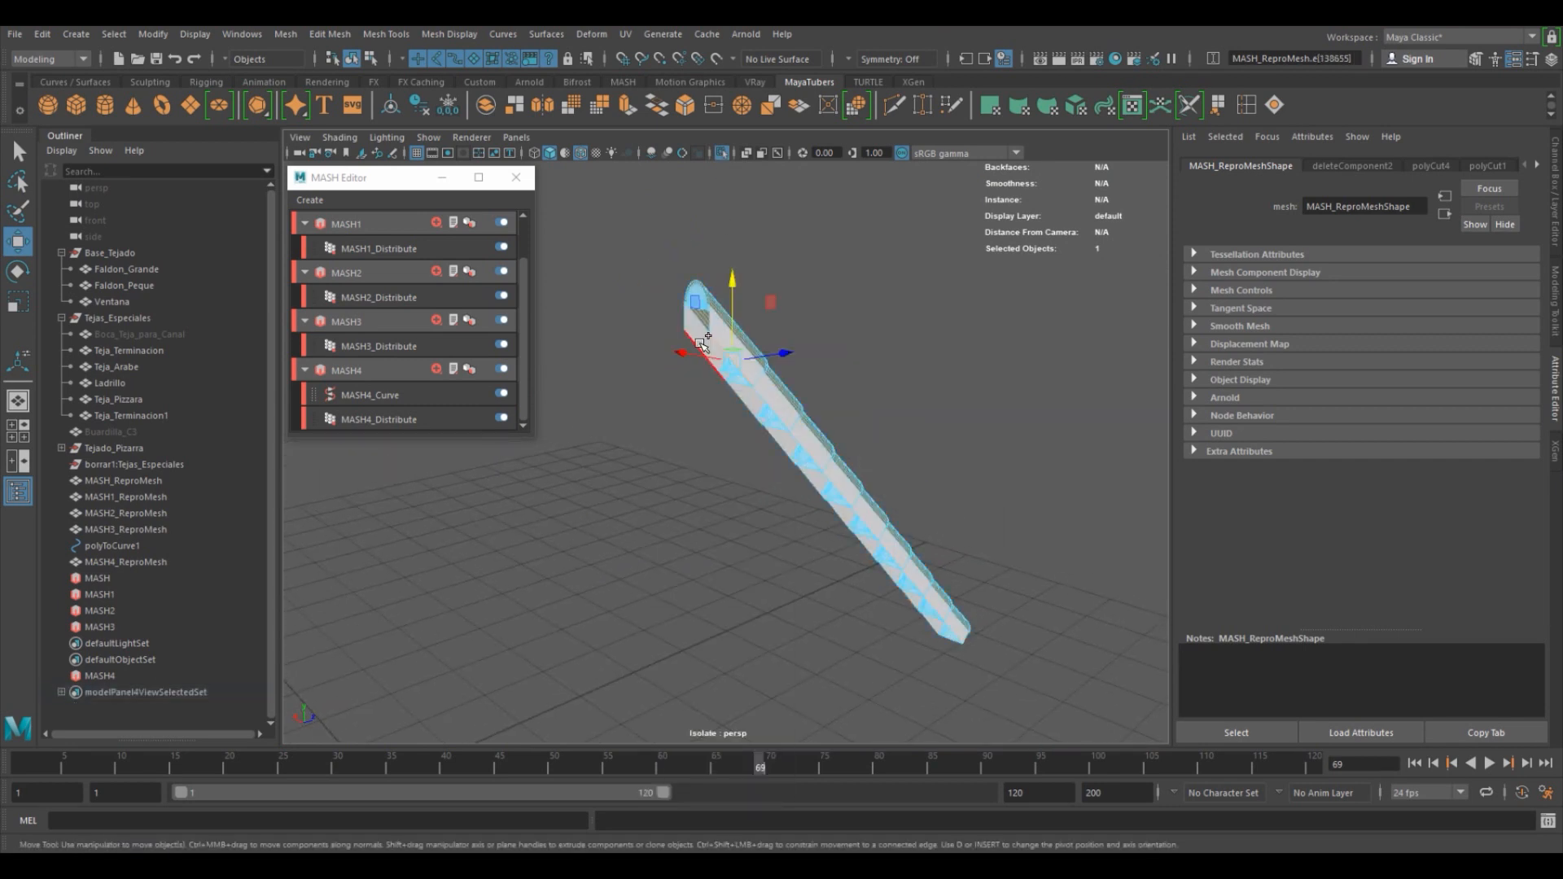
pyautogui.keyDown('alt'); pyautogui.moveTo(696, 342); pyautogui.dragTo(916, 381, button='right'); pyautogui.keyUp('alt')
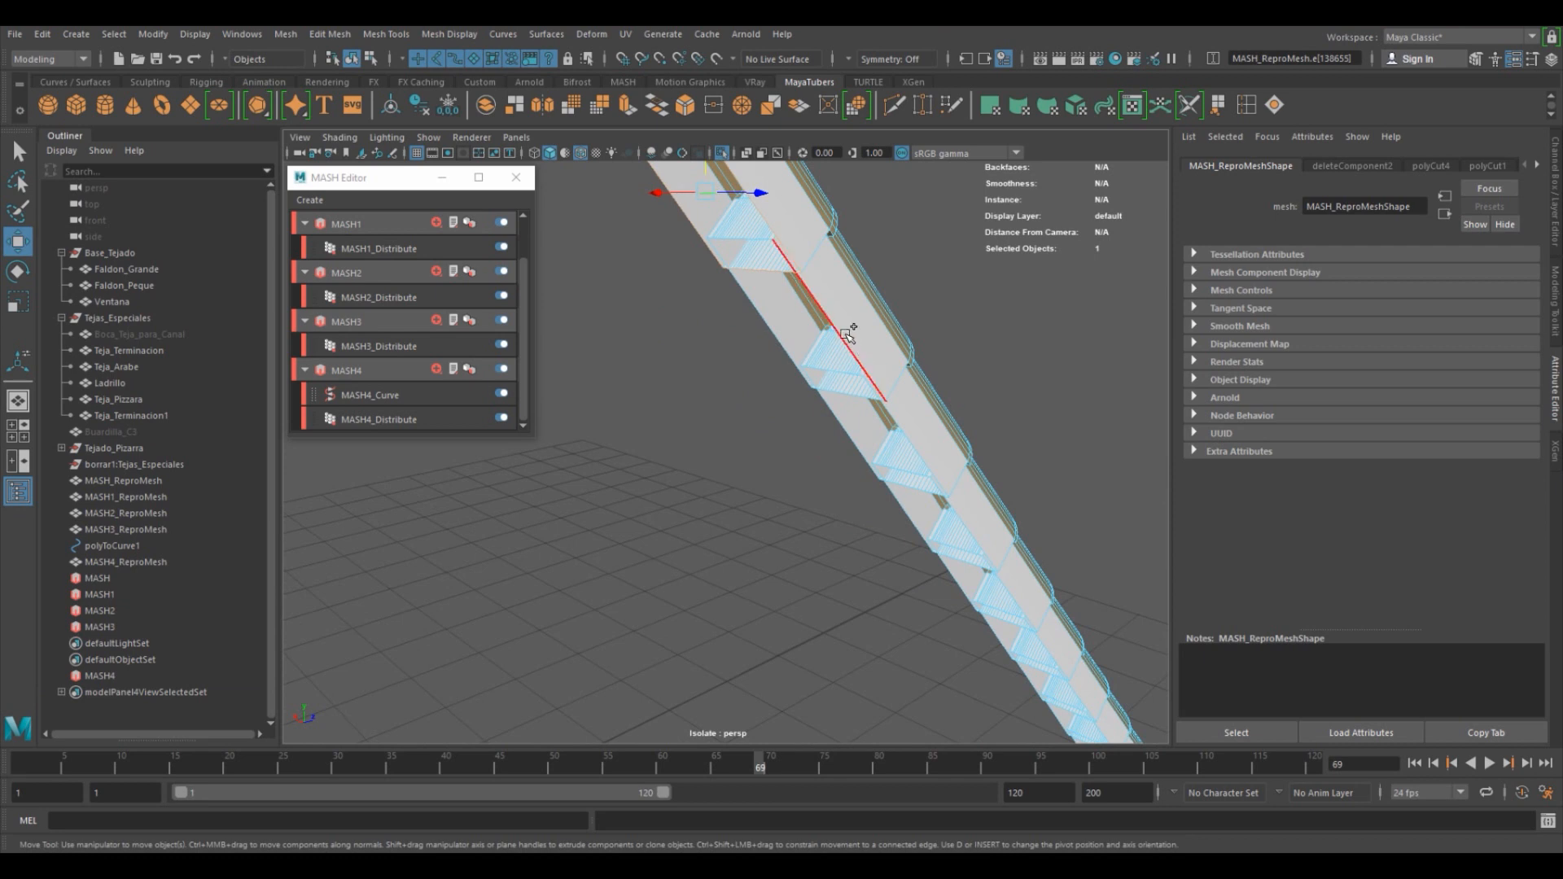
pyautogui.keyDown('alt'); pyautogui.moveTo(847, 334); pyautogui.dragTo(651, 324, button='right'); pyautogui.keyUp('alt')
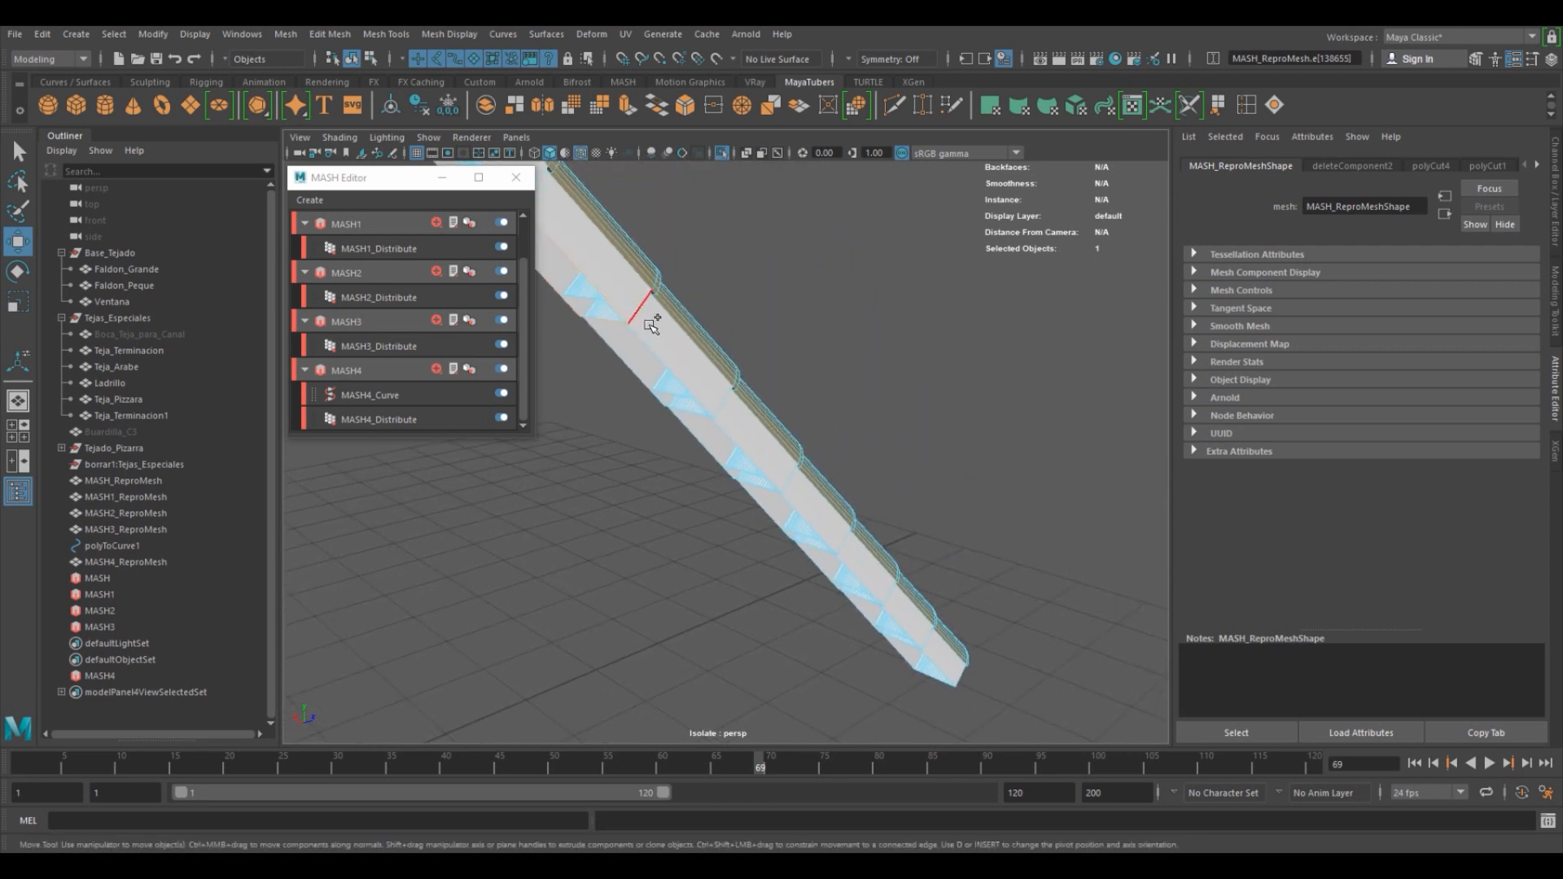
pyautogui.keyDown('shift'); pyautogui.click(794, 501); pyautogui.keyUp('shift')
pyautogui.keyDown('shift'); pyautogui.click(852, 568); pyautogui.keyUp('shift')
pyautogui.keyDown('shift'); pyautogui.click(934, 663); pyautogui.keyUp('shift')
# Align the move pivot to a long lower edge, end the isolation and extend the selected edges down over the gable.
pyautogui.keyDown('alt'); pyautogui.moveTo(931, 575); pyautogui.dragTo(784, 537); pyautogui.keyUp('alt')
pyautogui.press('d')
pyautogui.click(680, 382)
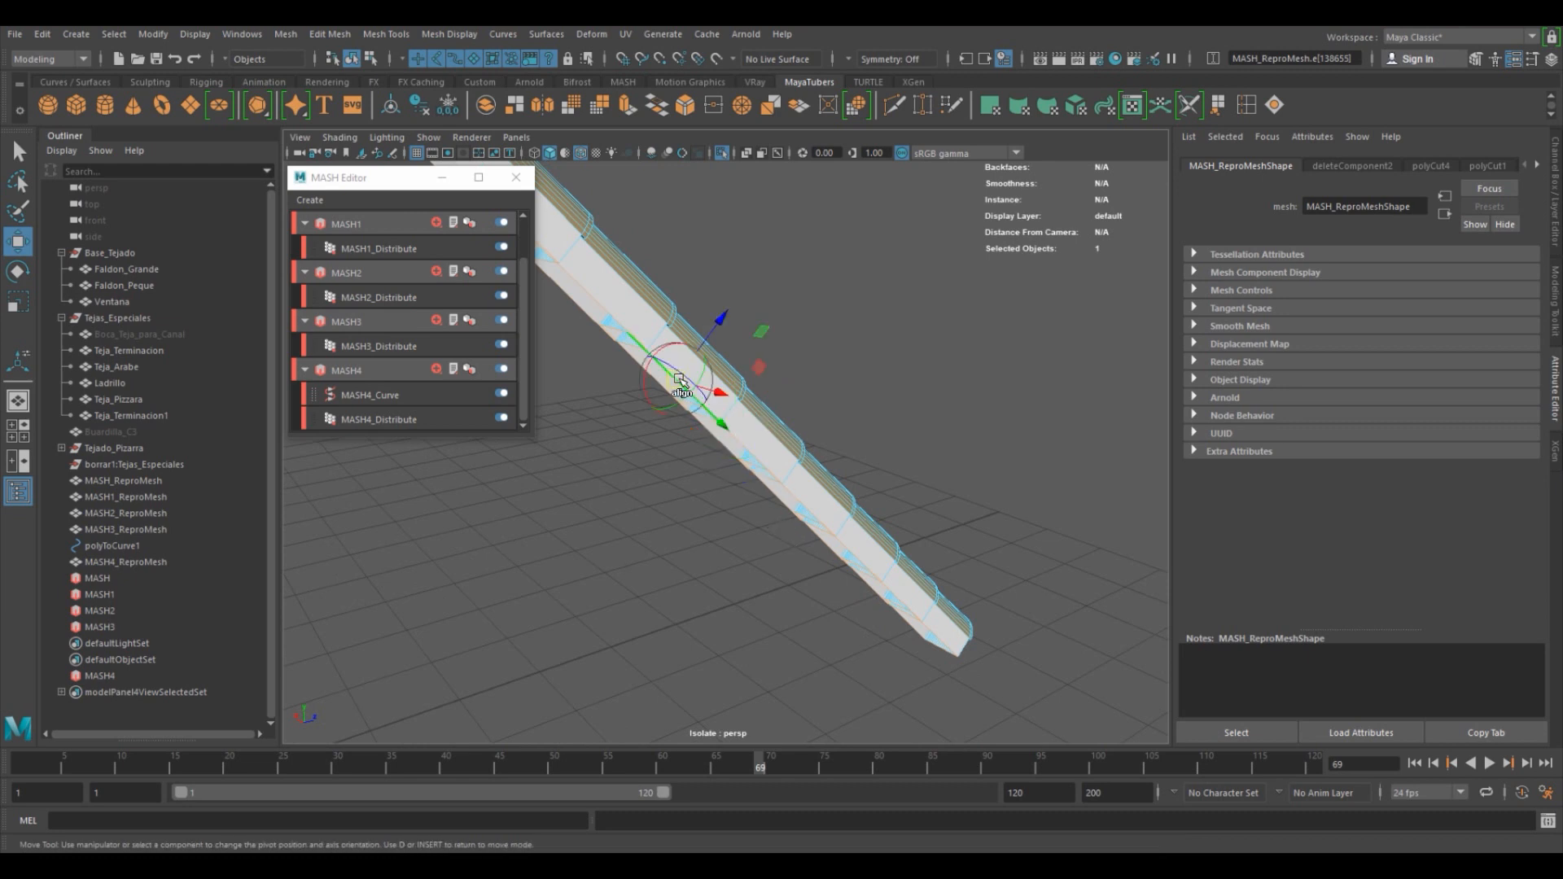
pyautogui.press('d')
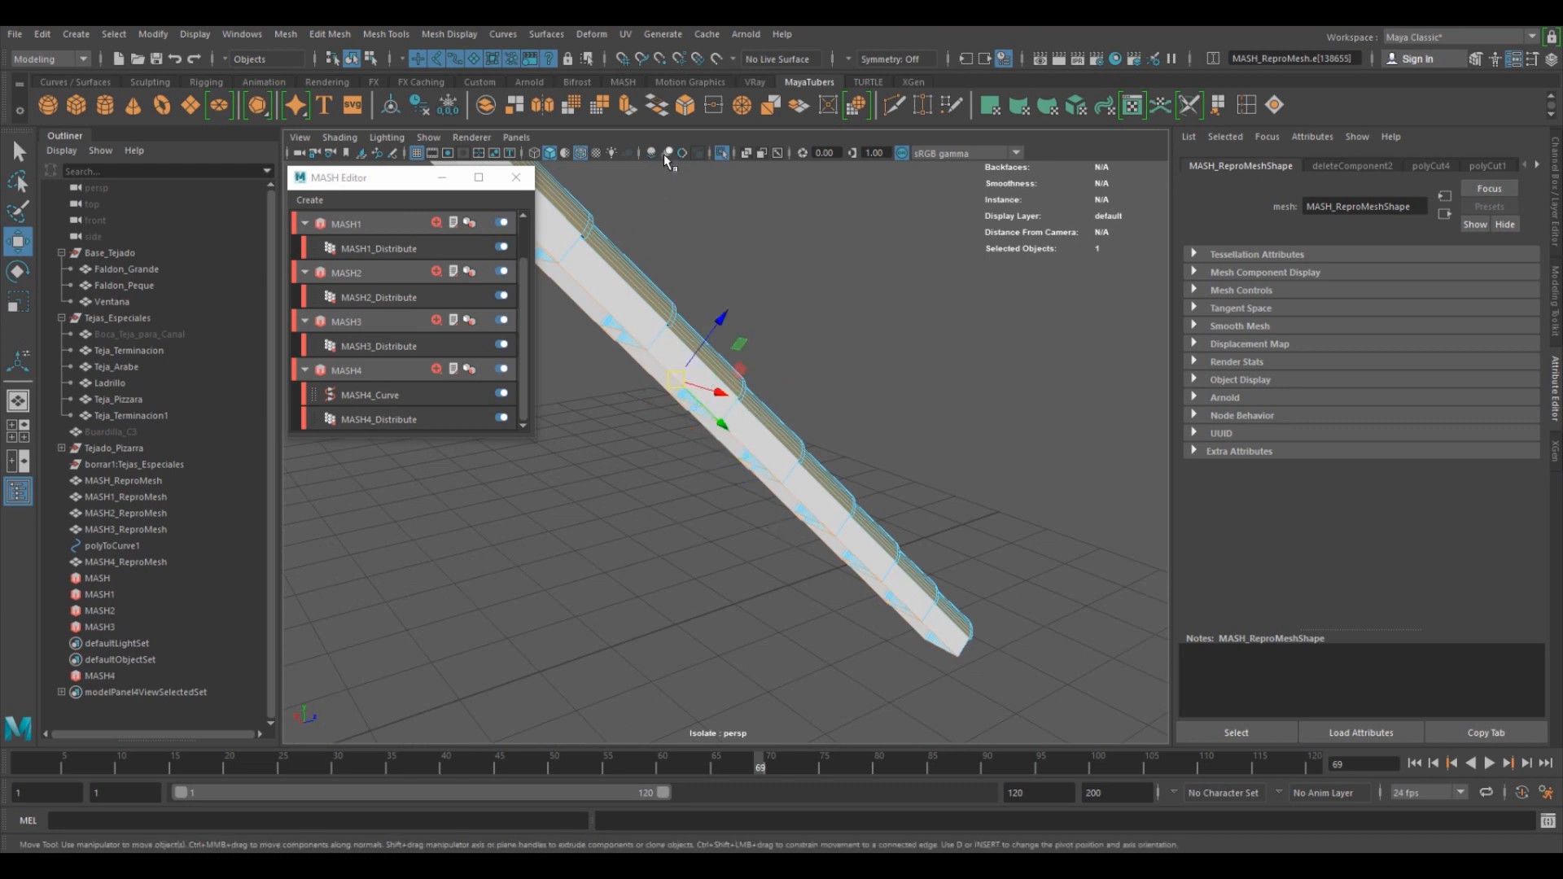
pyautogui.click(721, 152)
pyautogui.keyDown('alt'); pyautogui.moveTo(774, 400); pyautogui.dragTo(693, 389); pyautogui.keyUp('alt')
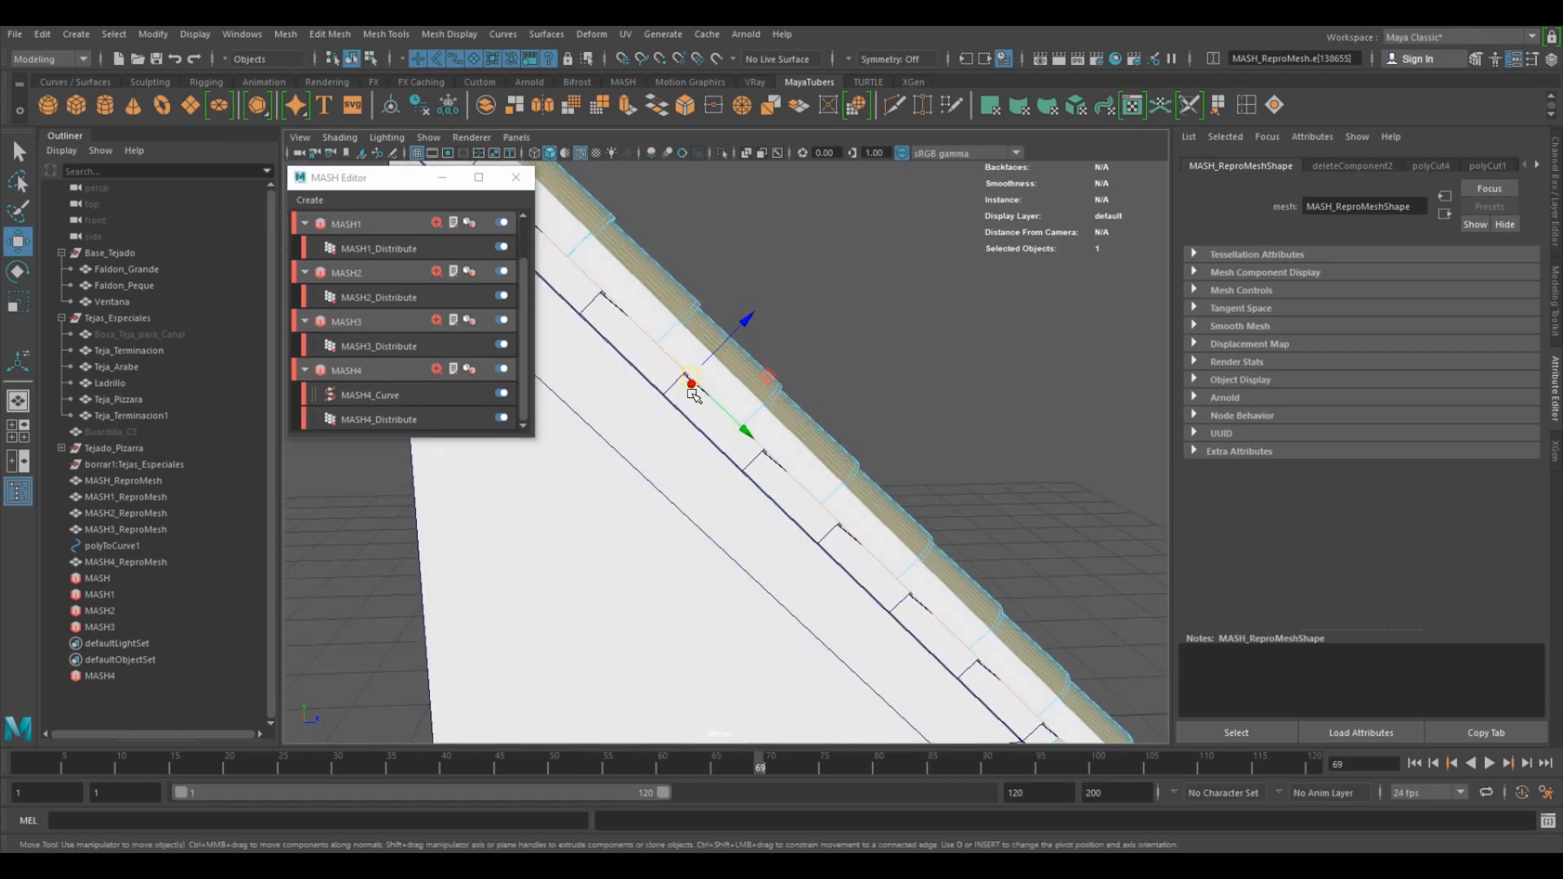
pyautogui.keyDown('alt'); pyautogui.moveTo(693, 390); pyautogui.dragTo(847, 424, button='middle'); pyautogui.keyUp('alt')
pyautogui.keyDown('alt'); pyautogui.moveTo(787, 450); pyautogui.dragTo(855, 430); pyautogui.keyUp('alt')
pyautogui.moveTo(841, 342); pyautogui.dragTo(803, 422)
# Move the protruding lower corner vertices of the column's topmost tile along the depth axis to the roof's rear edge.
pyautogui.scroll(4, 778, 393)
pyautogui.keyDown('alt'); pyautogui.moveTo(803, 422); pyautogui.dragTo(965, 684, button='middle'); pyautogui.keyUp('alt')
pyautogui.keyDown('alt'); pyautogui.moveTo(740, 474); pyautogui.dragTo(733, 456); pyautogui.keyUp('alt')
pyautogui.moveTo(732, 401); pyautogui.dragTo(659, 394, button='right')
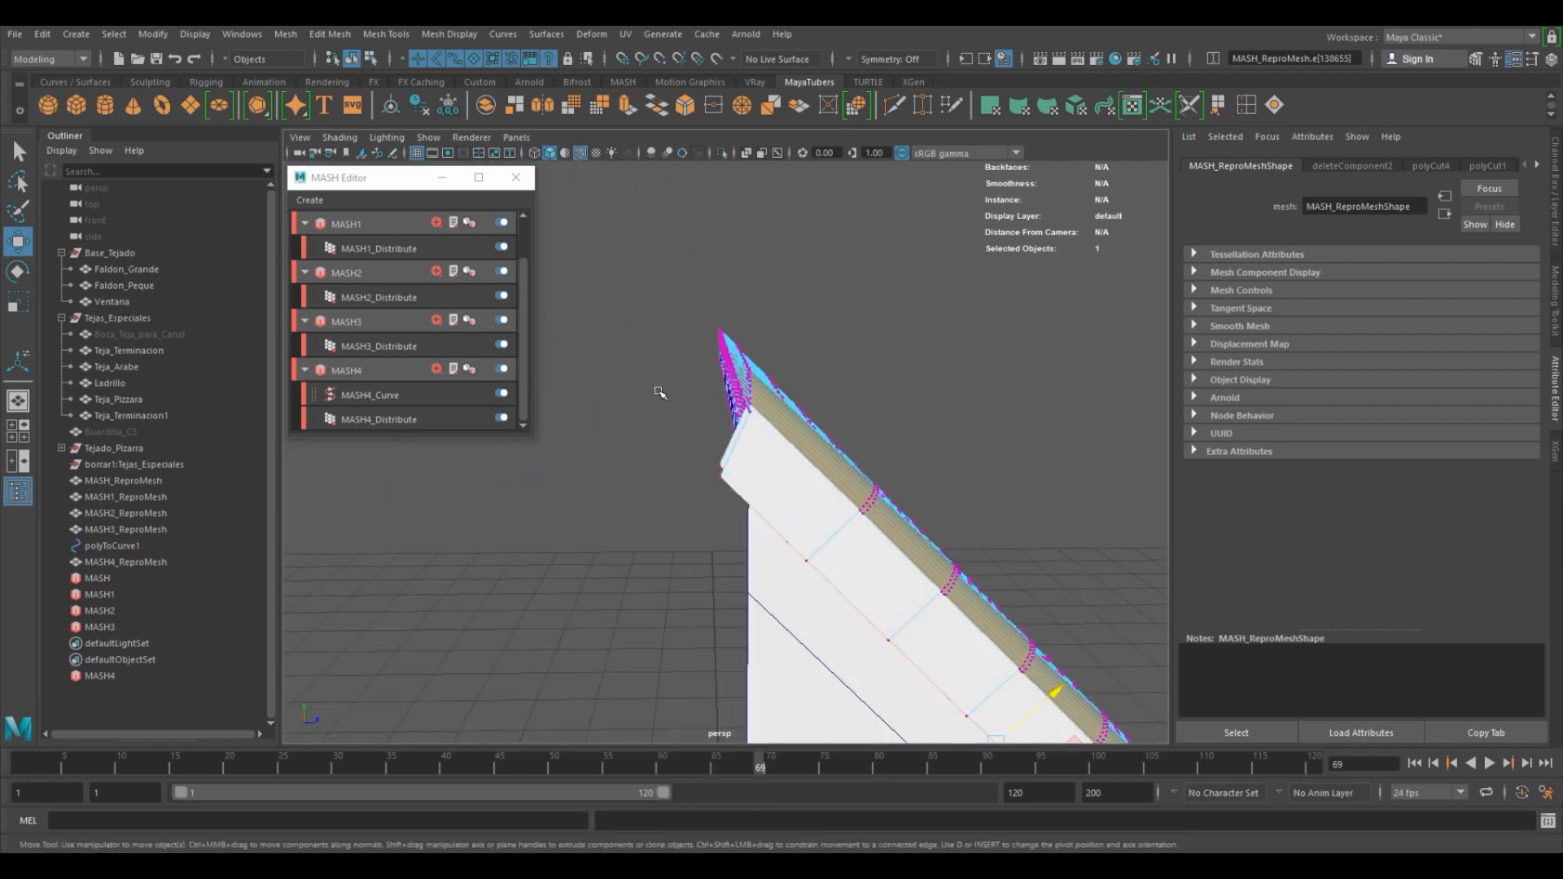
pyautogui.moveTo(727, 491); pyautogui.dragTo(800, 552)
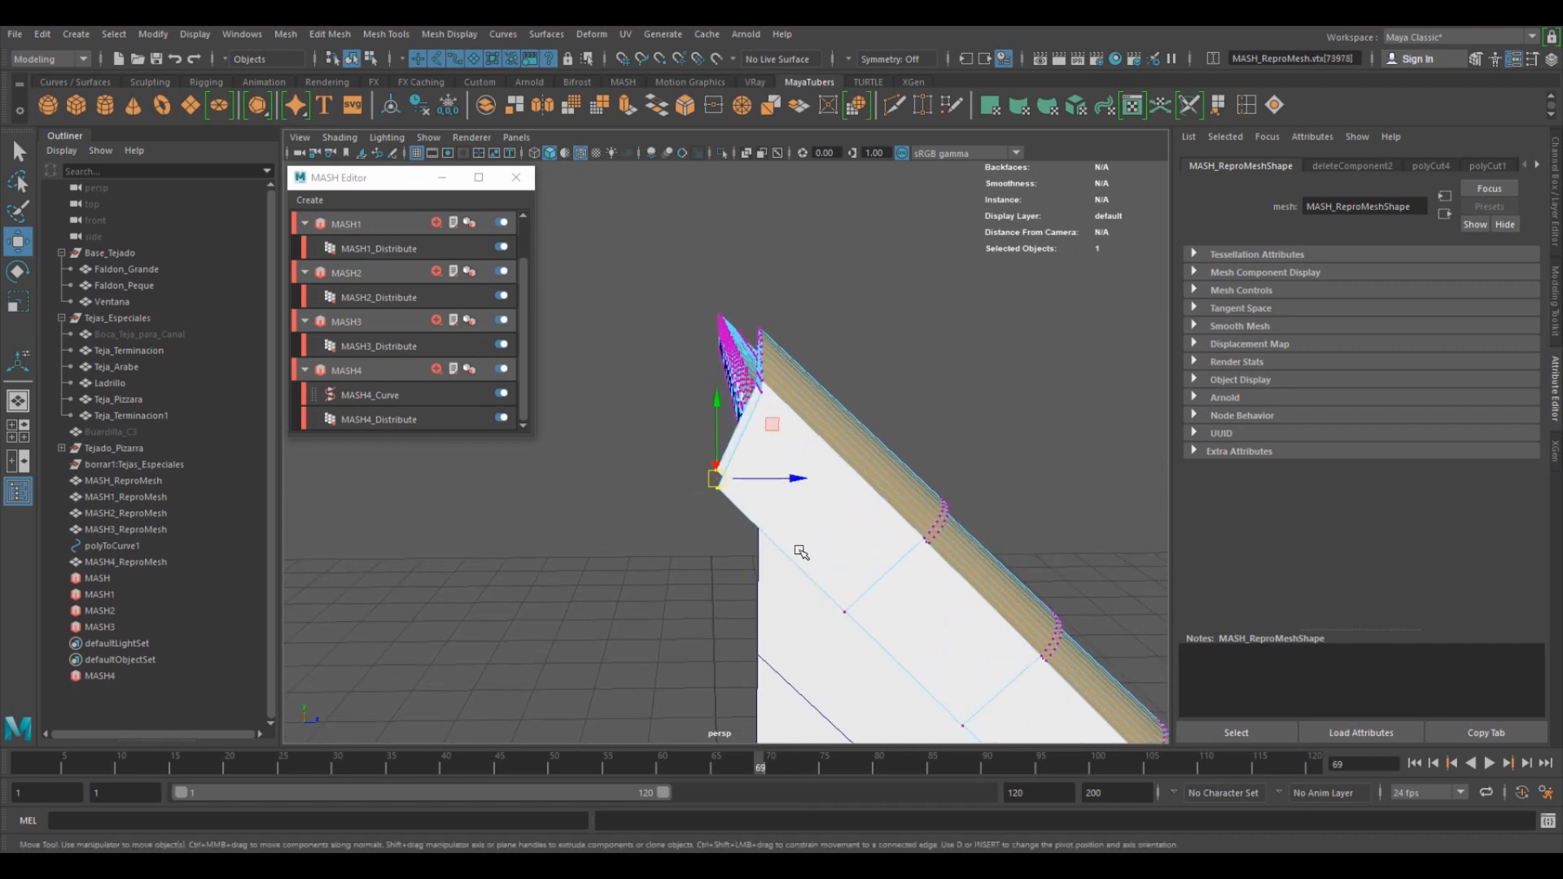
pyautogui.moveTo(787, 477); pyautogui.dragTo(762, 445)
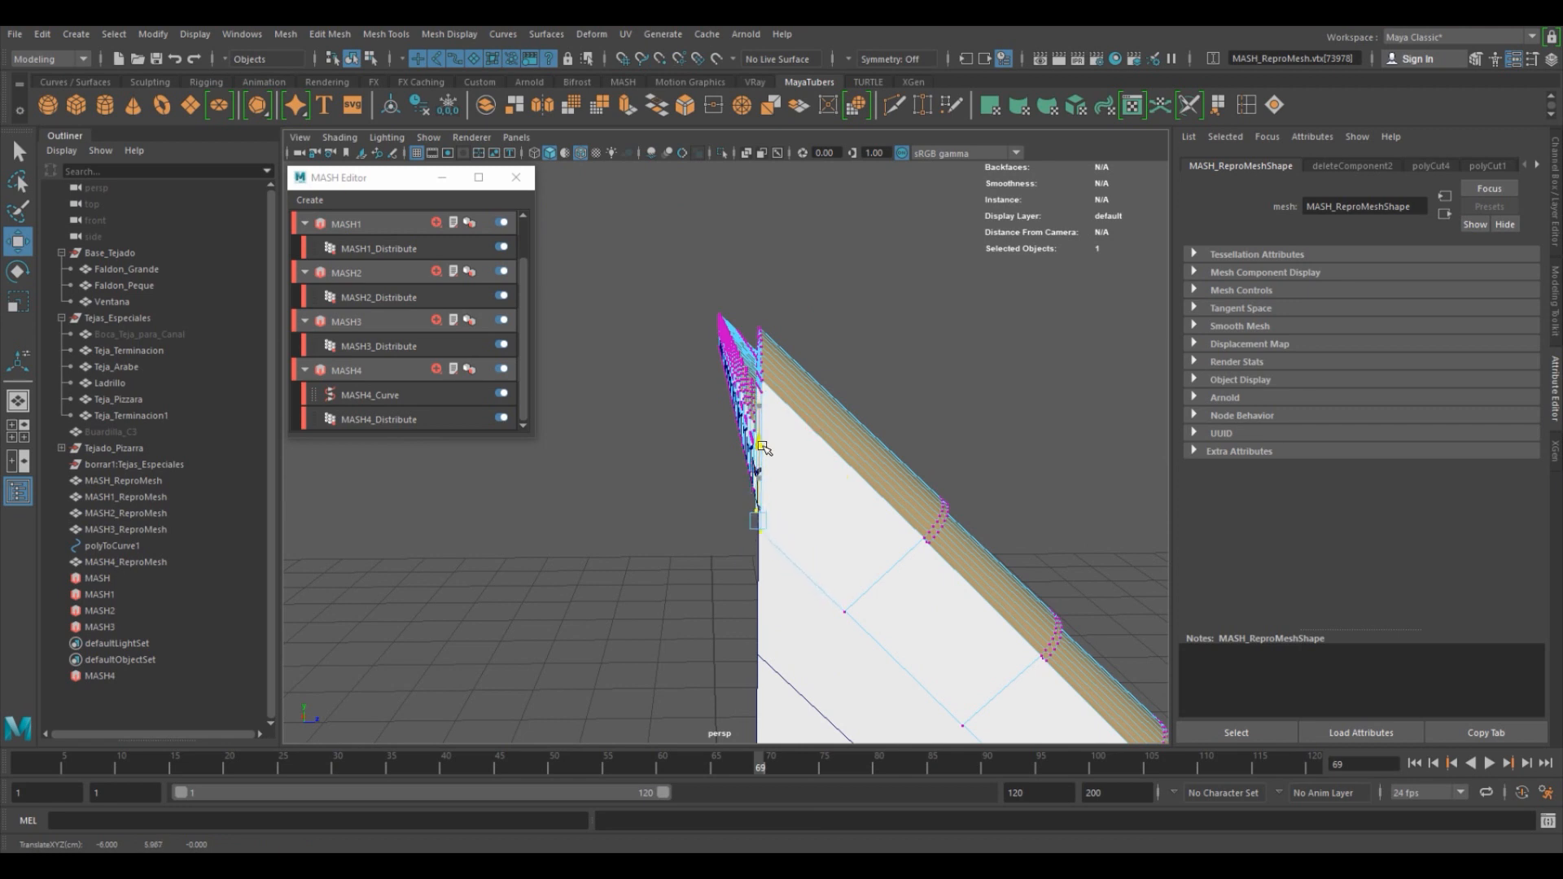
# Select only the MASH4_ReproMesh ridge tiles in object mode and show them shaded in the top view.
pyautogui.keyDown('alt'); pyautogui.moveTo(858, 457); pyautogui.dragTo(748, 442); pyautogui.keyUp('alt')
pyautogui.keyDown('alt'); pyautogui.moveTo(747, 442); pyautogui.dragTo(757, 346, button='middle'); pyautogui.keyUp('alt')
pyautogui.keyDown('alt'); pyautogui.moveTo(757, 346); pyautogui.dragTo(606, 306); pyautogui.keyUp('alt')
pyautogui.click(351, 59)
pyautogui.scroll(10, 918, 498)
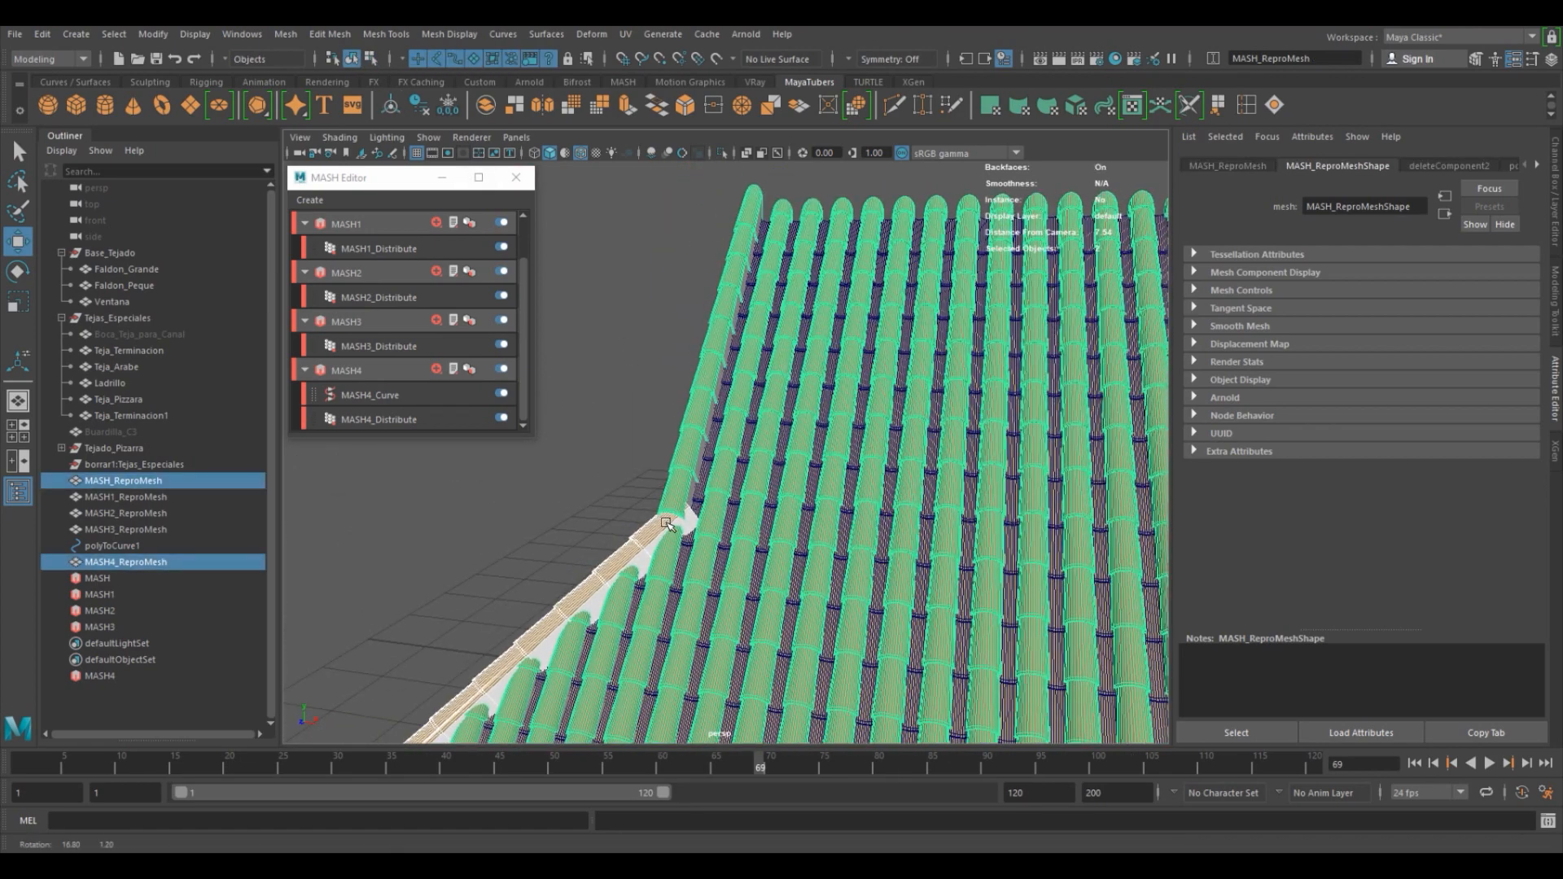
pyautogui.scroll(5, 904, 503)
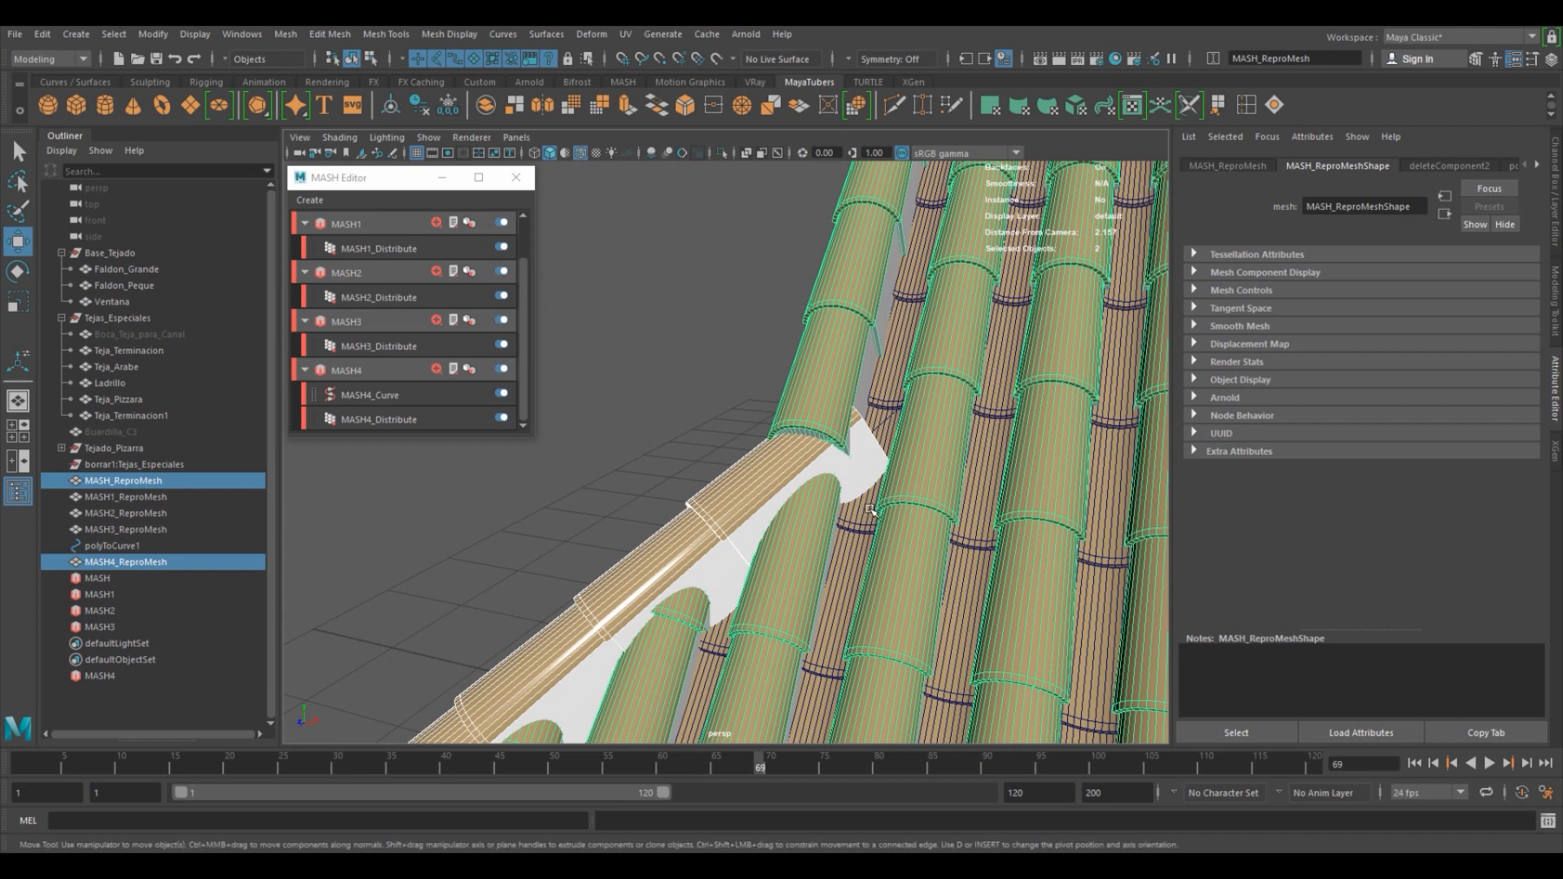
pyautogui.keyDown('shift'); pyautogui.click(923, 505); pyautogui.keyUp('shift')
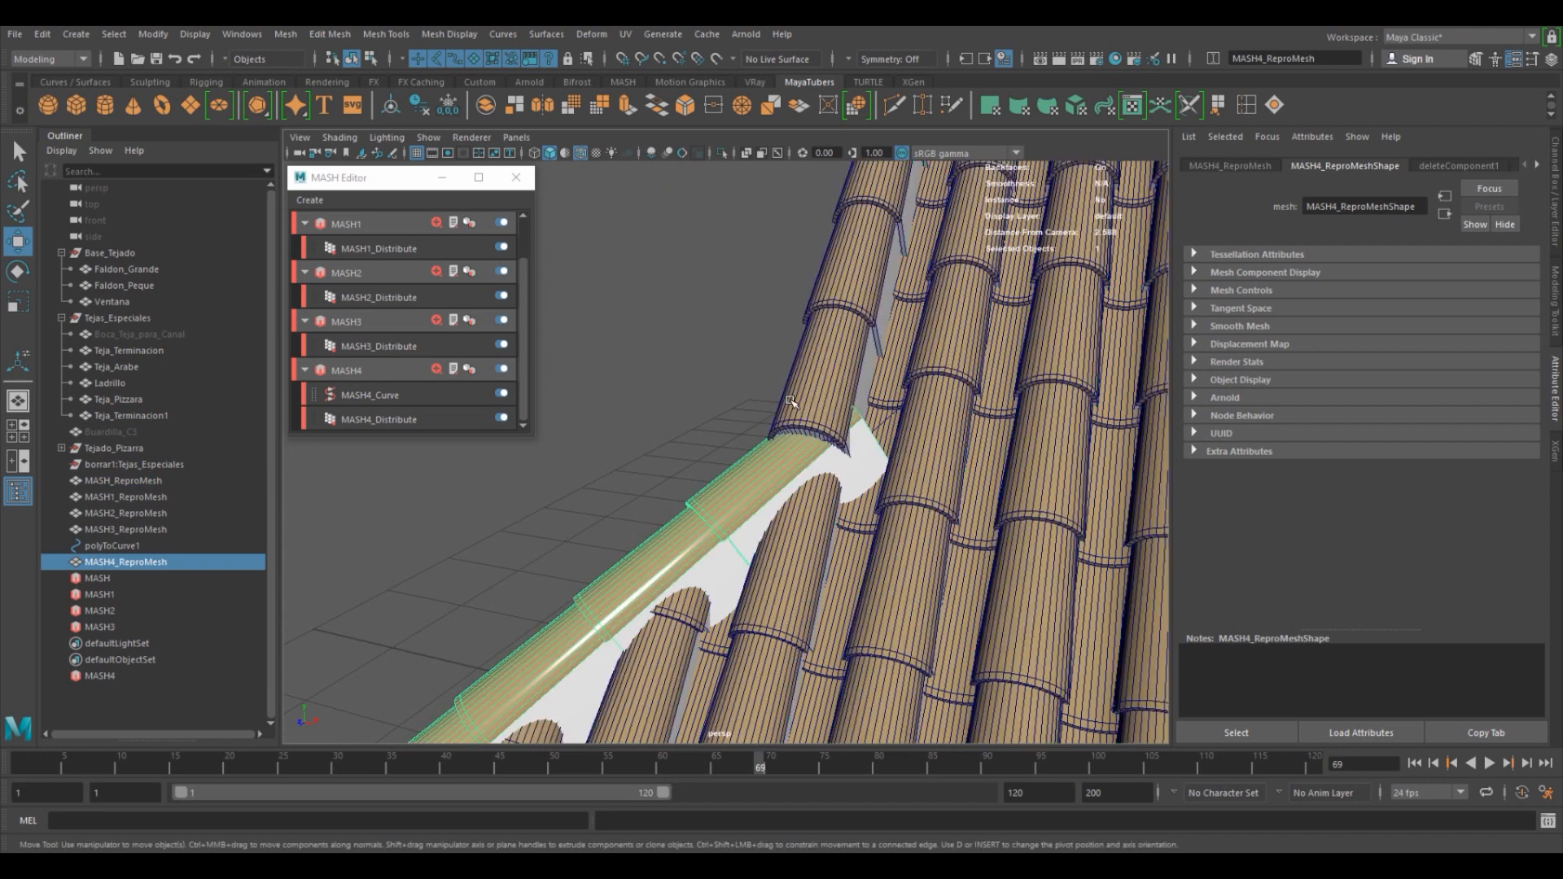
pyautogui.press('space')
pyautogui.press('space')
pyautogui.scroll(3, 847, 307)
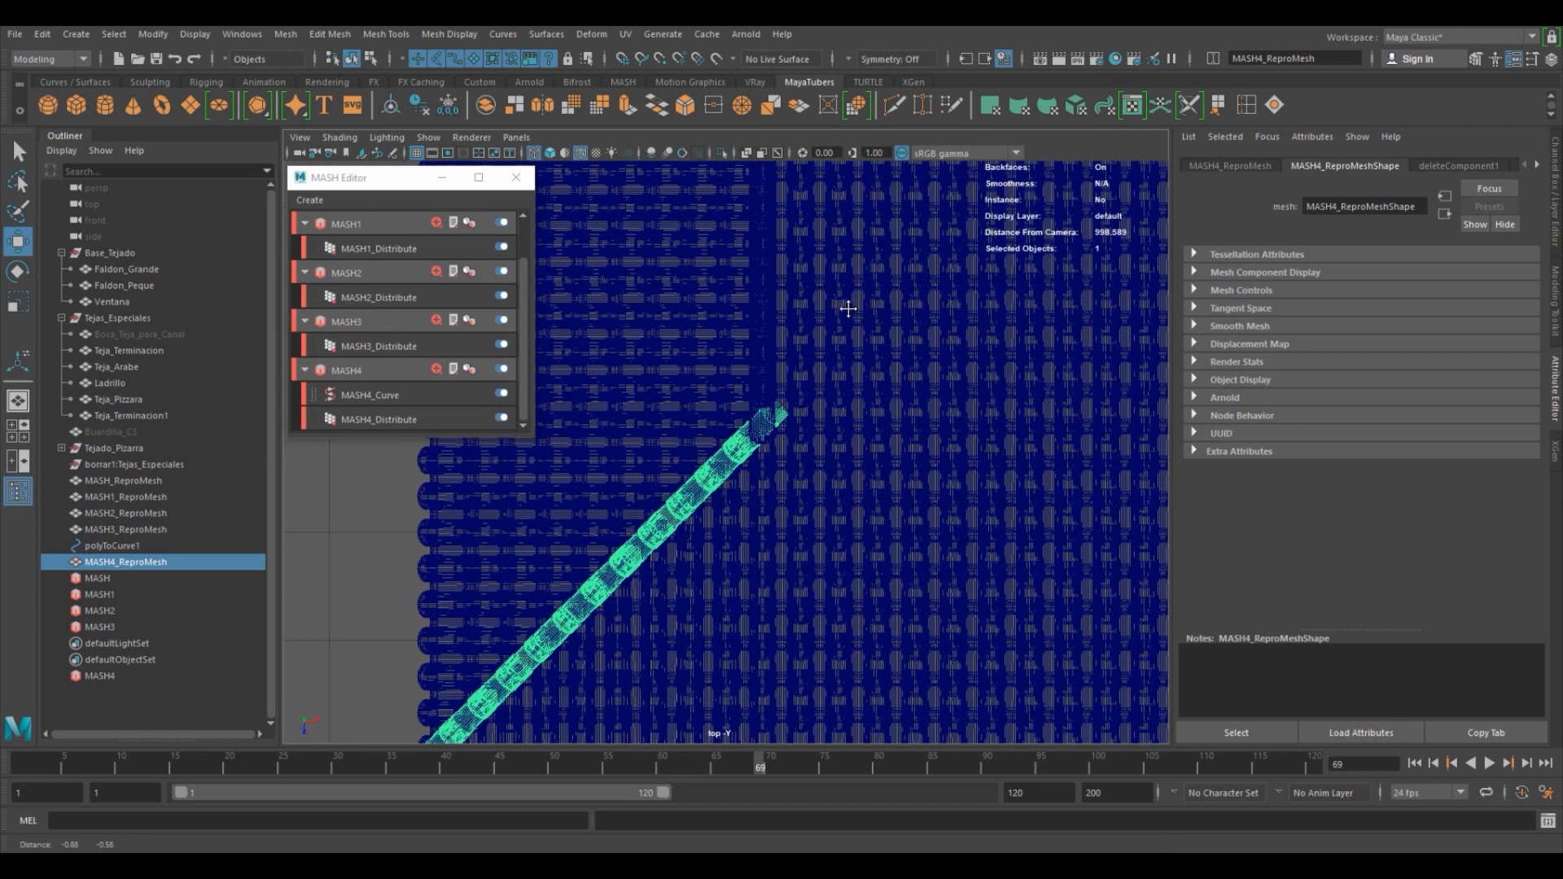
pyautogui.press('5')
pyautogui.scroll(2, 1021, 466)
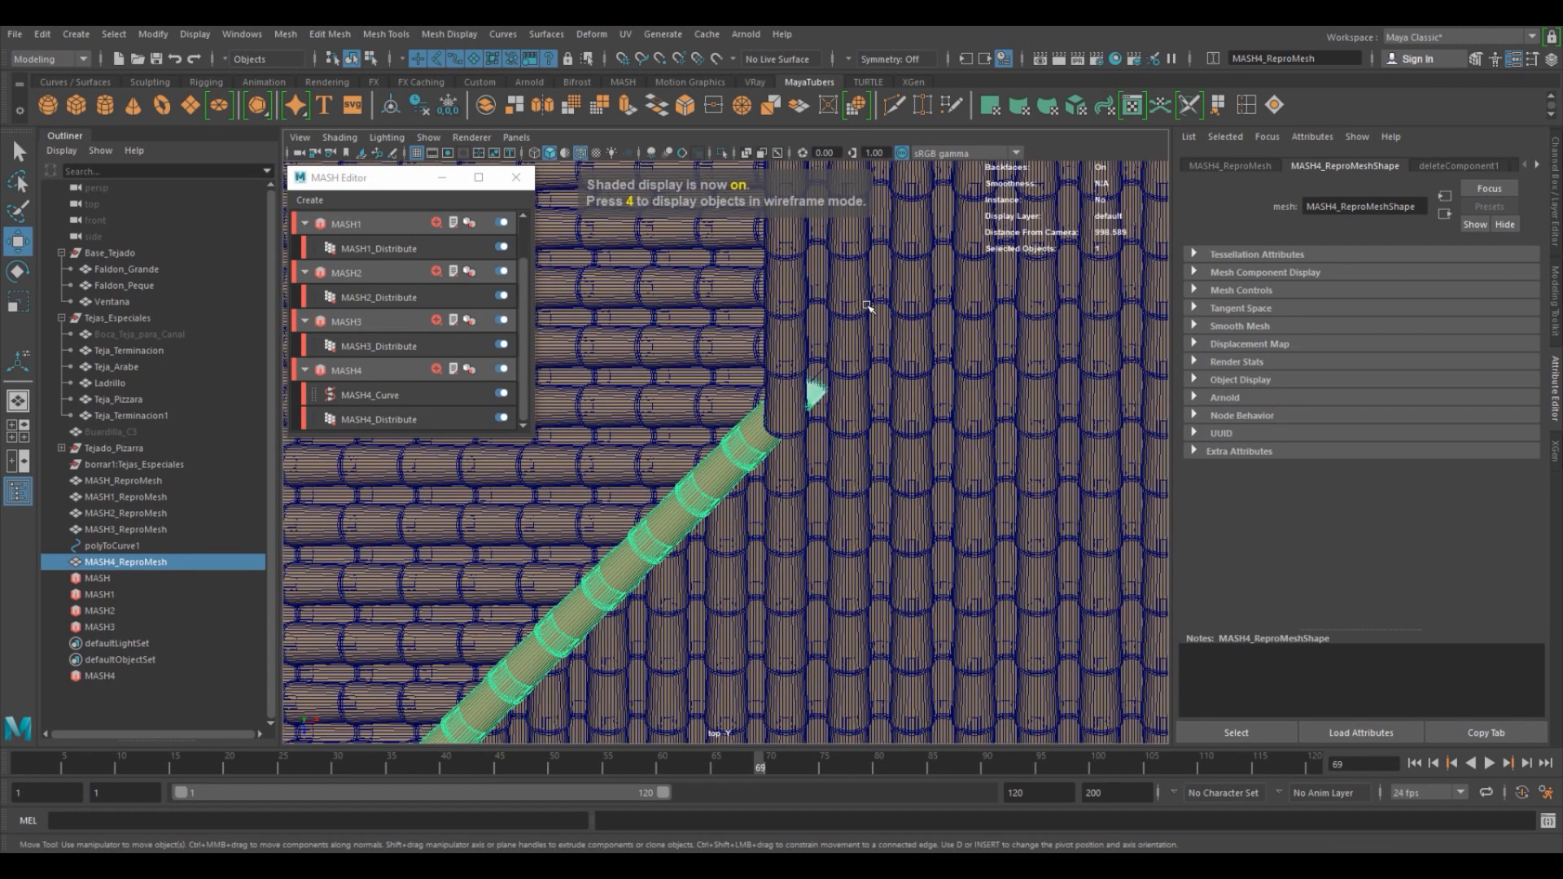
pyautogui.scroll(2, 814, 422)
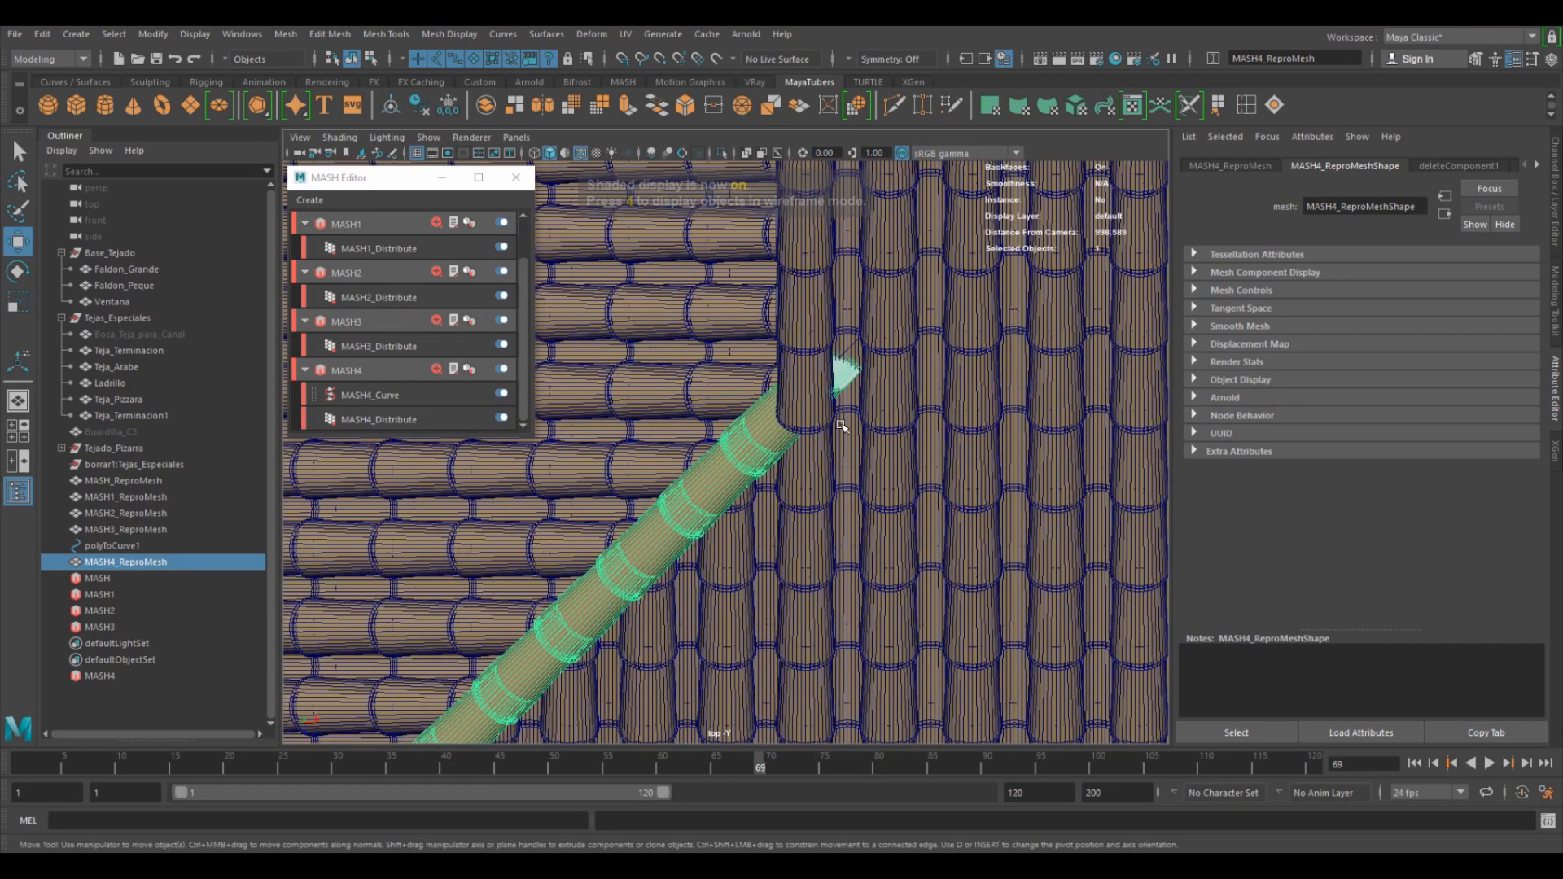
# Trim the uppermost ridge tile with a straight Multi-Cut, removing the tip that protrudes beyond the outer tile column.
pyautogui.rightClick(842, 380)
pyautogui.moveTo(855, 413); pyautogui.dragTo(856, 418, button='right')
pyautogui.doubleClick(845, 373)
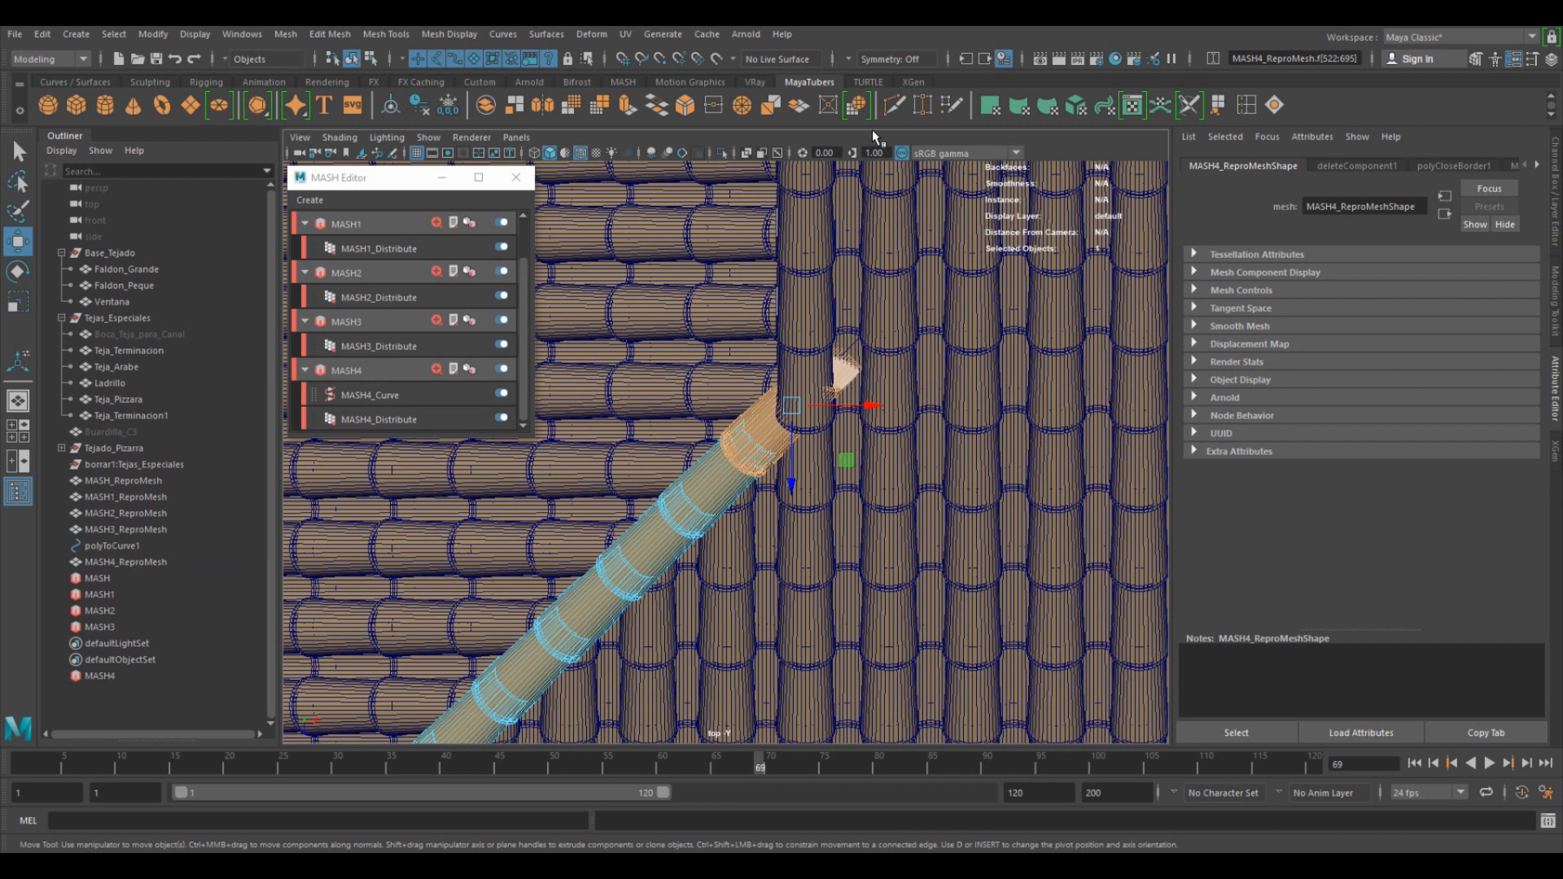
pyautogui.click(894, 105)
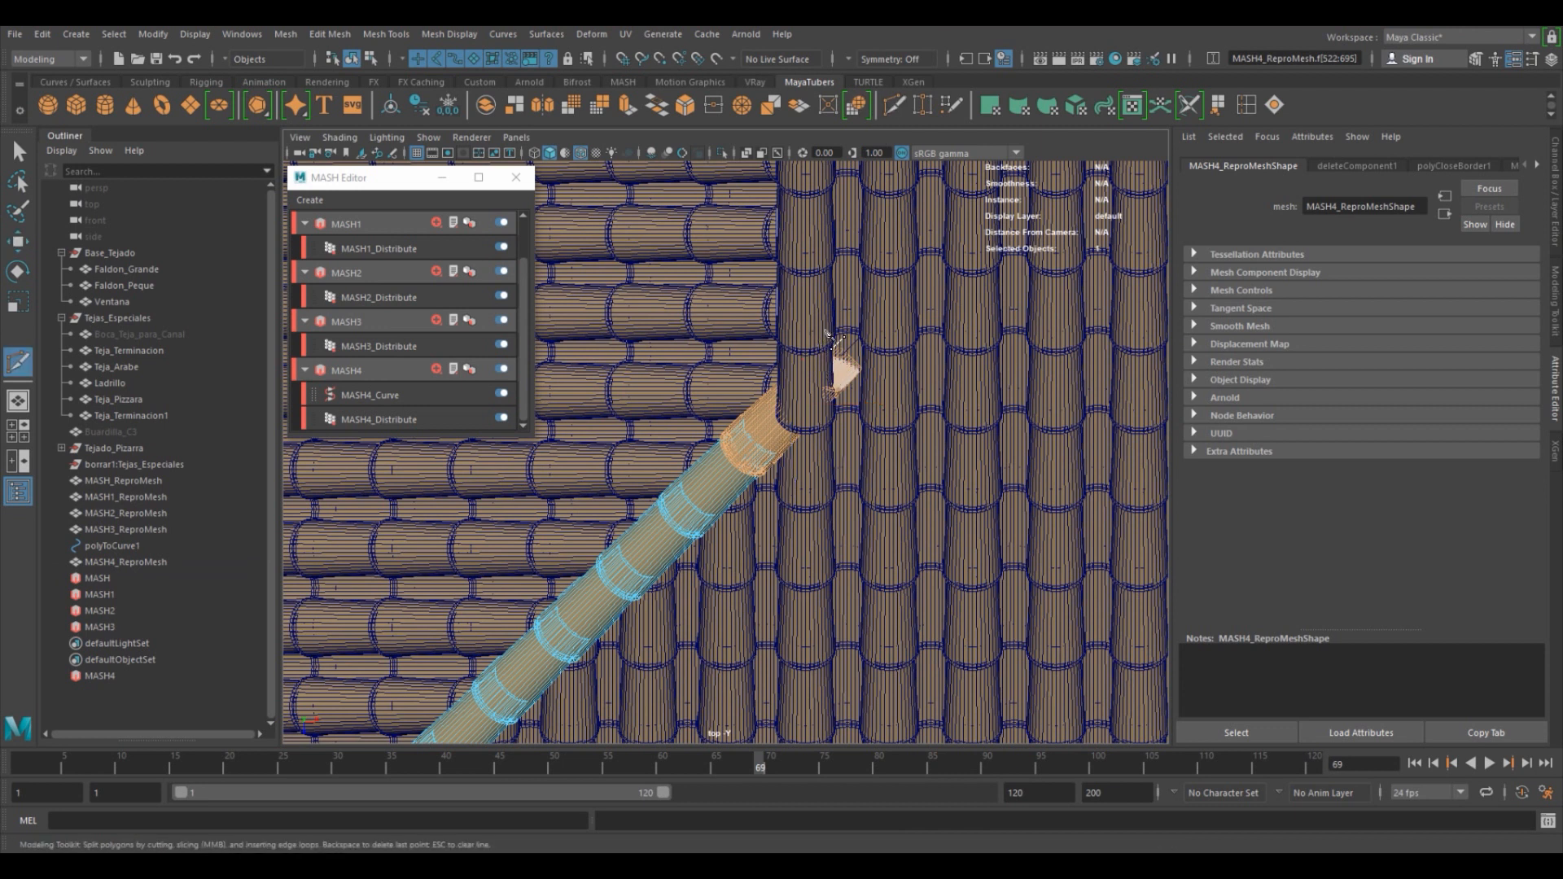
pyautogui.keyDown('shift'); pyautogui.moveTo(830, 562); pyautogui.dragTo(830, 576); pyautogui.keyUp('shift')
# Examine in perspective how the trimmed ridge tile end meets the outer tile column and the roof tiles.
pyautogui.press('space')
pyautogui.press('space')
pyautogui.keyDown('alt'); pyautogui.moveTo(1027, 326); pyautogui.dragTo(948, 358); pyautogui.keyUp('alt')
pyautogui.keyDown('alt'); pyautogui.moveTo(854, 399); pyautogui.dragTo(961, 366, button='middle'); pyautogui.keyUp('alt')
pyautogui.keyDown('alt'); pyautogui.moveTo(920, 390); pyautogui.dragTo(979, 397, button='right'); pyautogui.keyUp('alt')
pyautogui.press('q')
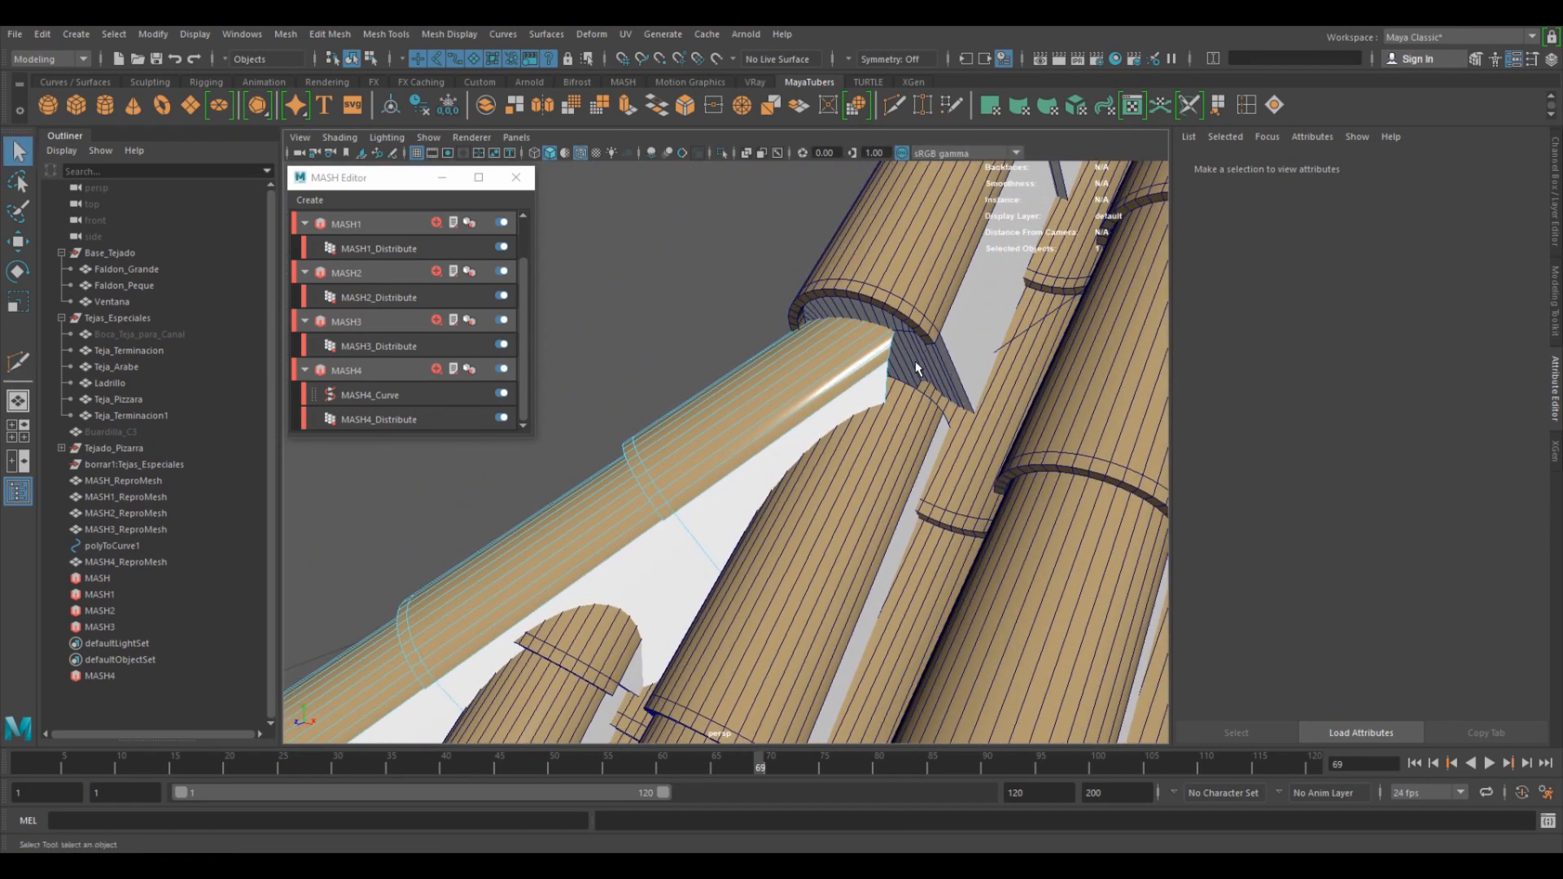
pyautogui.keyDown('alt'); pyautogui.moveTo(916, 368); pyautogui.dragTo(895, 410); pyautogui.keyUp('alt')
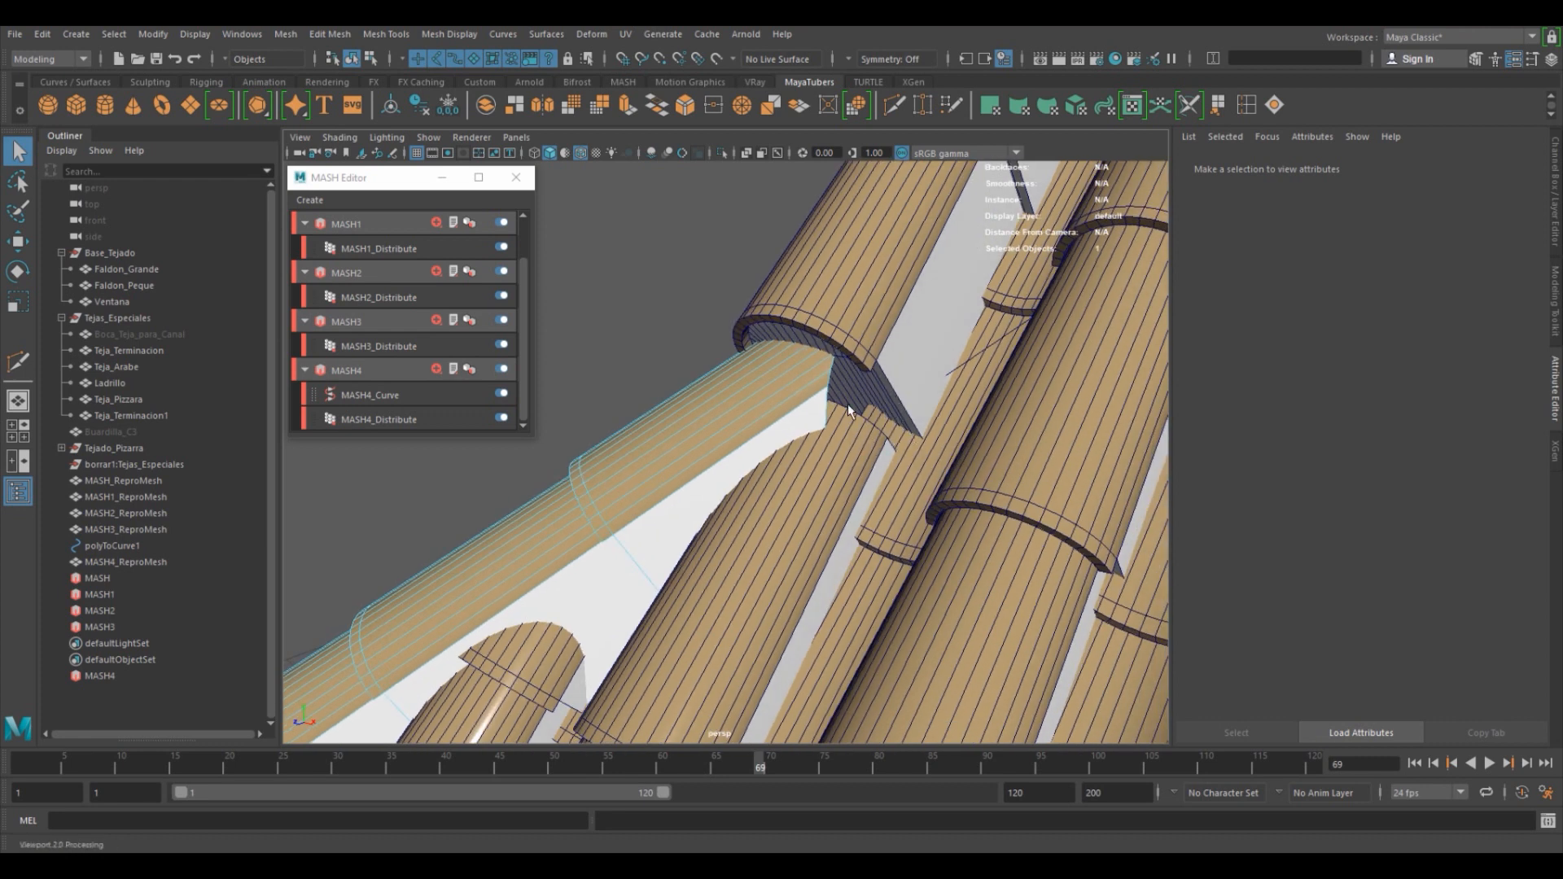
# Select the full lower-end vertices of the outer column's MASH_ReproMesh tile that meets the ridge, including those hidden inside neighbouring tiles.
pyautogui.moveTo(852, 448); pyautogui.dragTo(757, 452, button='right')
pyautogui.click(849, 446)
pyautogui.click(371, 58)
pyautogui.click(351, 59)
pyautogui.click(804, 484)
pyautogui.keyDown('alt'); pyautogui.moveTo(757, 453); pyautogui.dragTo(784, 410); pyautogui.keyUp('alt')
pyautogui.keyDown('alt'); pyautogui.moveTo(786, 416); pyautogui.dragTo(616, 406, button='middle'); pyautogui.keyUp('alt')
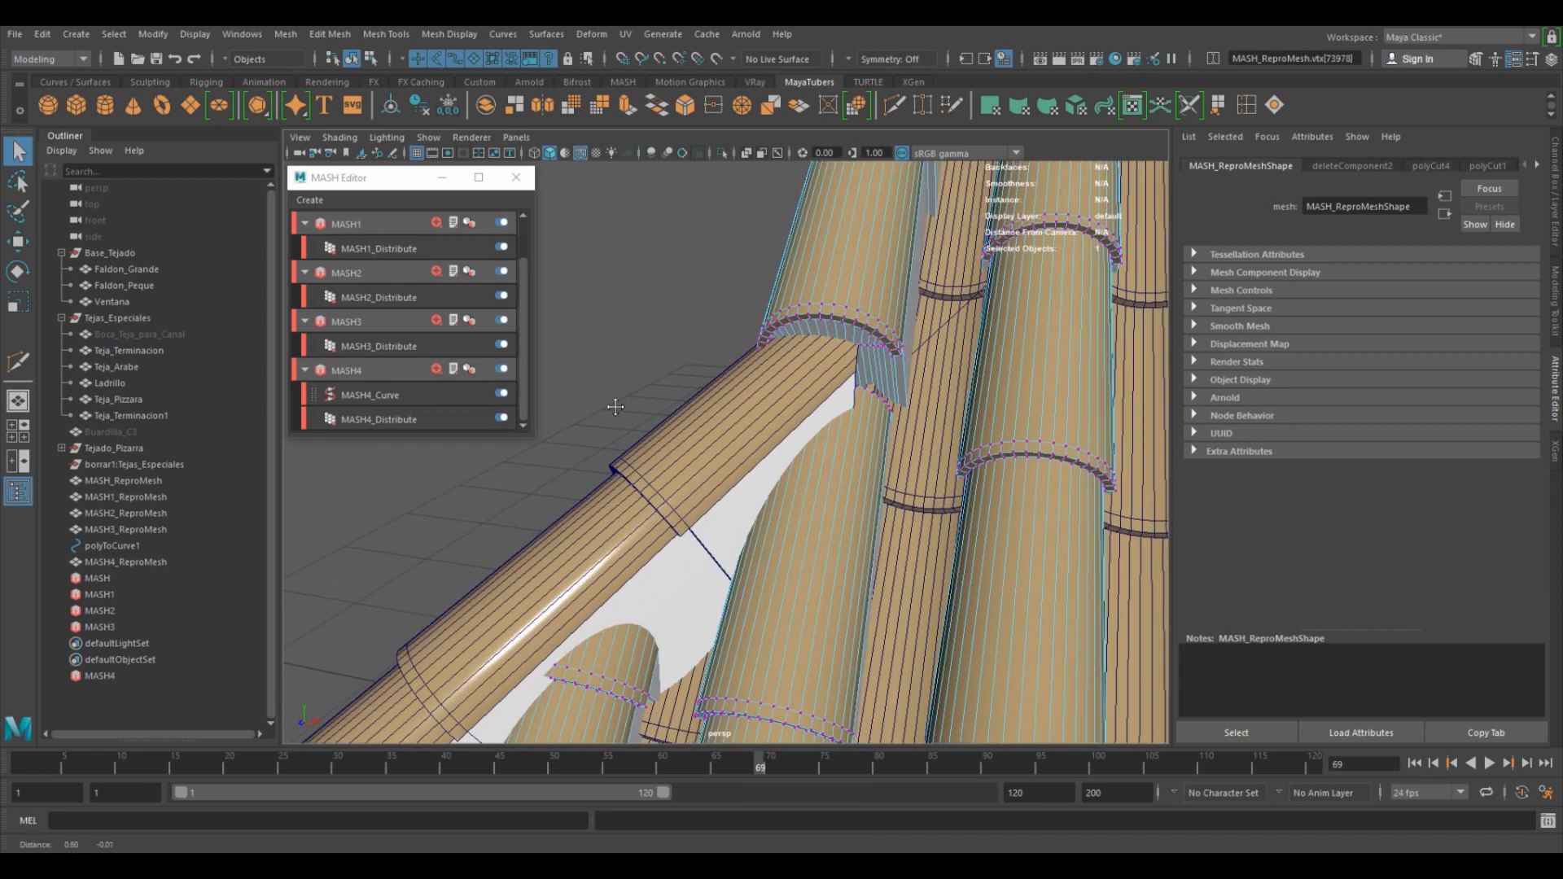
pyautogui.press('4')
pyautogui.keyDown('alt'); pyautogui.moveTo(757, 454); pyautogui.dragTo(770, 447); pyautogui.keyUp('alt')
pyautogui.keyDown('alt'); pyautogui.moveTo(771, 447); pyautogui.dragTo(837, 467, button='right'); pyautogui.keyUp('alt')
pyautogui.keyDown('alt'); pyautogui.moveTo(865, 456); pyautogui.dragTo(833, 516, button='middle'); pyautogui.keyUp('alt')
pyautogui.moveTo(805, 351); pyautogui.dragTo(1042, 450)
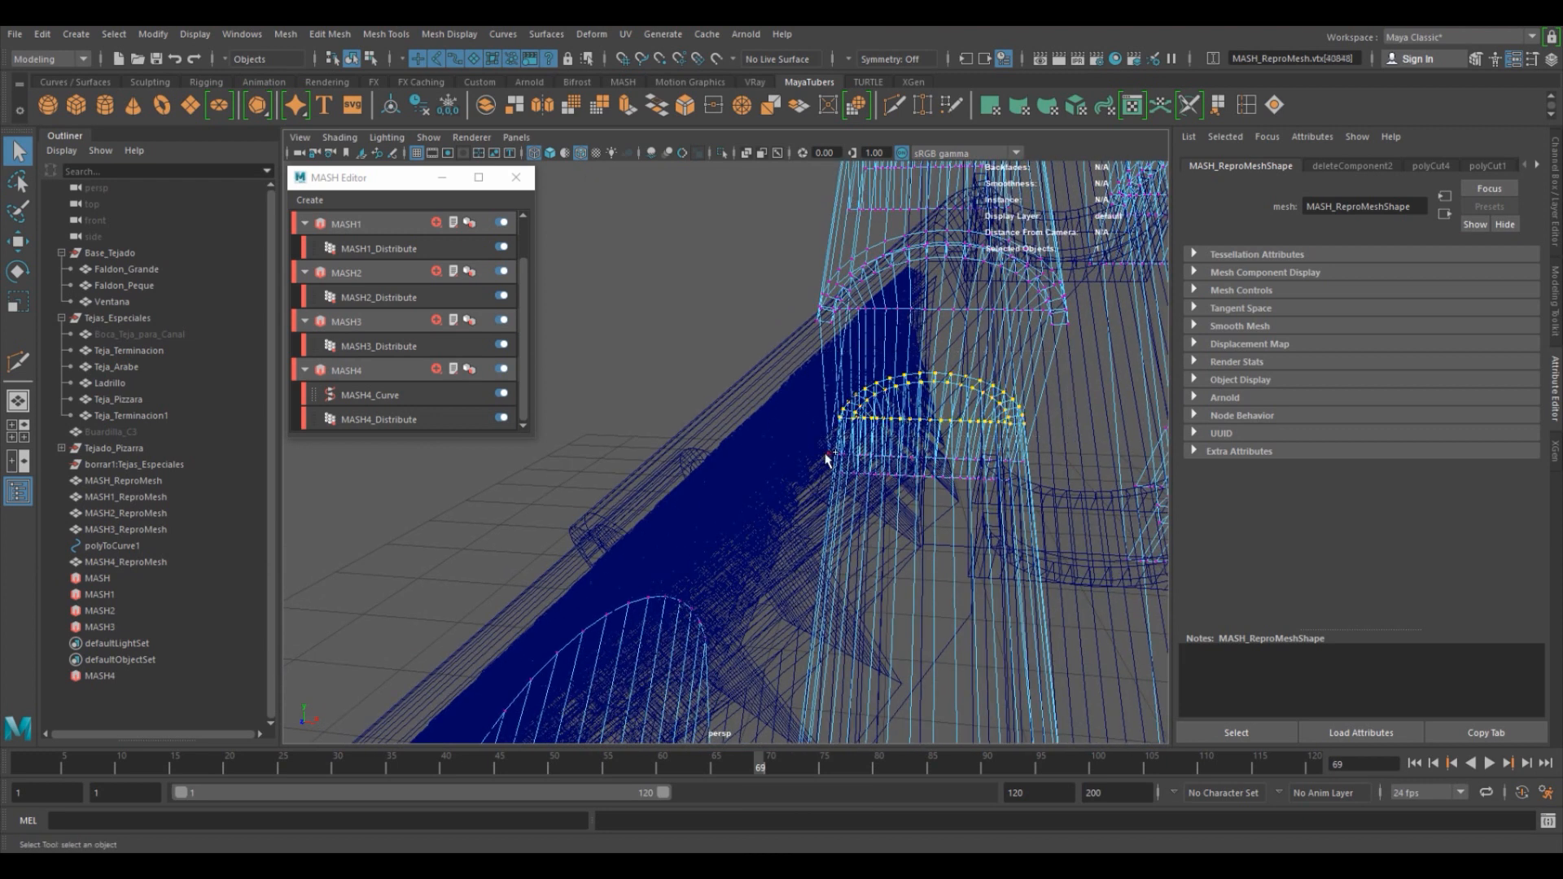
pyautogui.moveTo(1023, 518)
pyautogui.keyDown('shift'); pyautogui.mouseDown()
pyautogui.moveTo(1058, 523)
pyautogui.moveTo(1018, 520)
pyautogui.mouseUp(); pyautogui.keyUp('shift')
pyautogui.moveTo(1018, 520)
pyautogui.keyDown('alt'); pyautogui.mouseDown(button='middle')
pyautogui.moveTo(1022, 485)
pyautogui.moveTo(1003, 501)
pyautogui.mouseUp(button='middle'); pyautogui.keyUp('alt')
pyautogui.hotkey('ctrl', 'z')
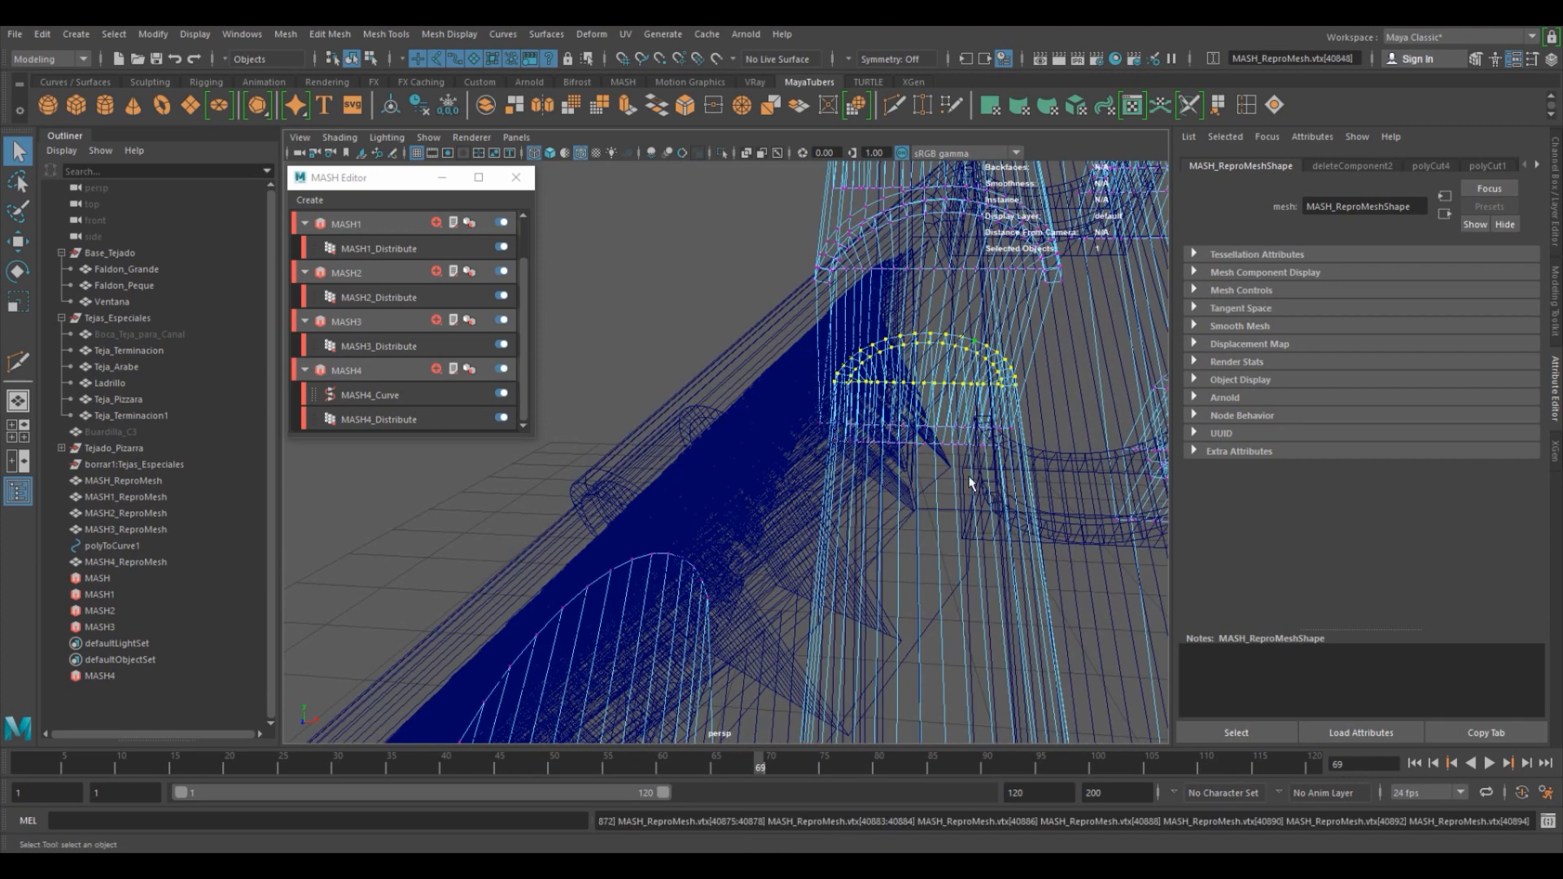
pyautogui.keyDown('shift'); pyautogui.moveTo(824, 435); pyautogui.dragTo(852, 450); pyautogui.keyUp('shift')
# Align the move pivot to the tile's long edge and shift the selected end vertices up along the tile's slope.
pyautogui.press('w')
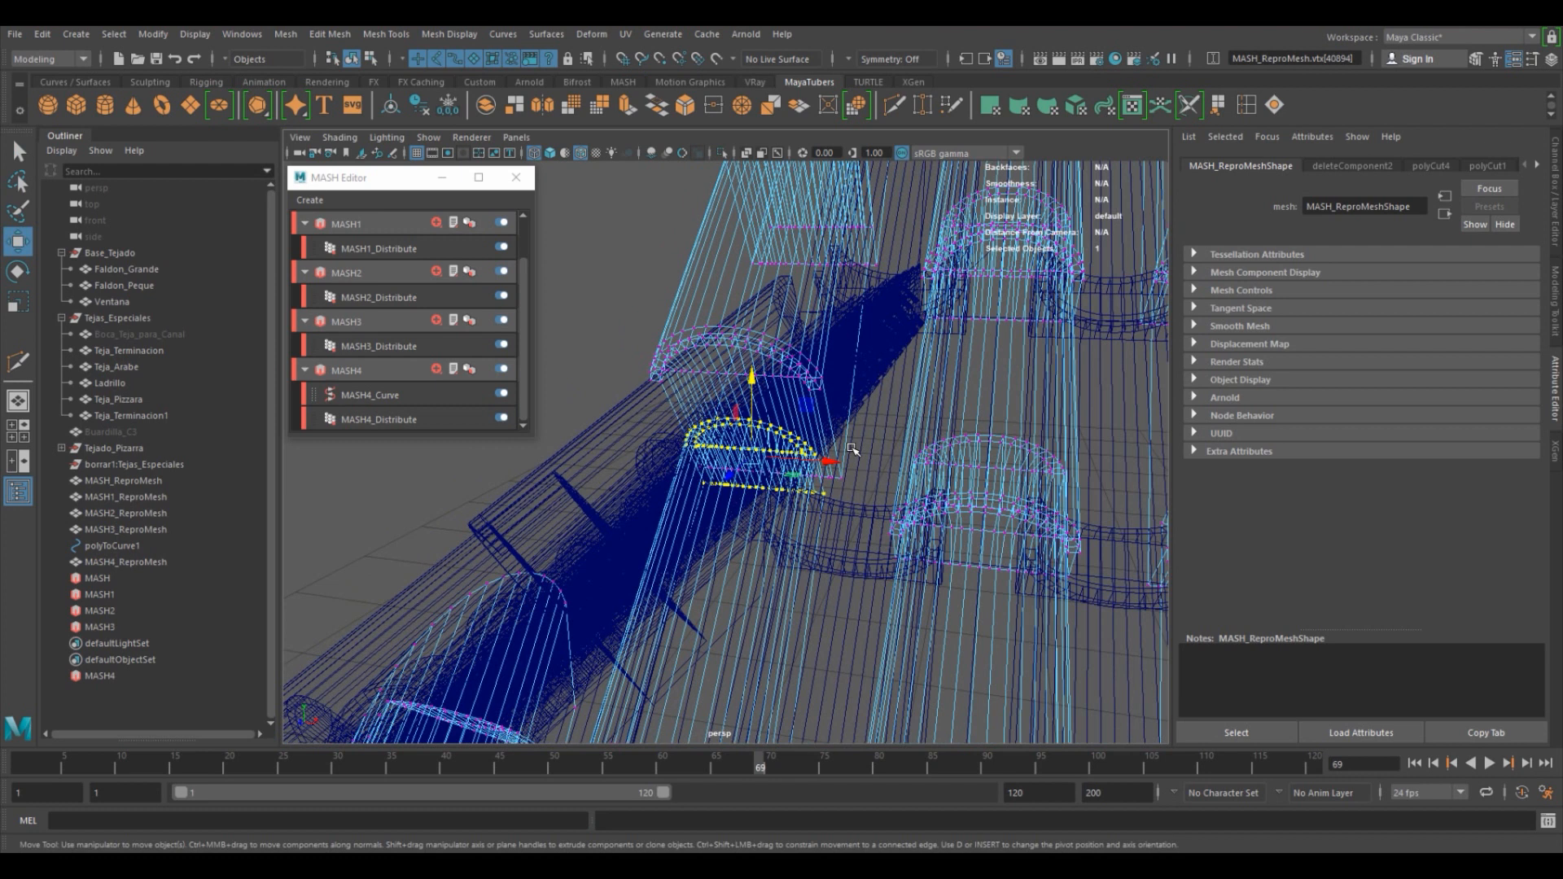
pyautogui.press('5')
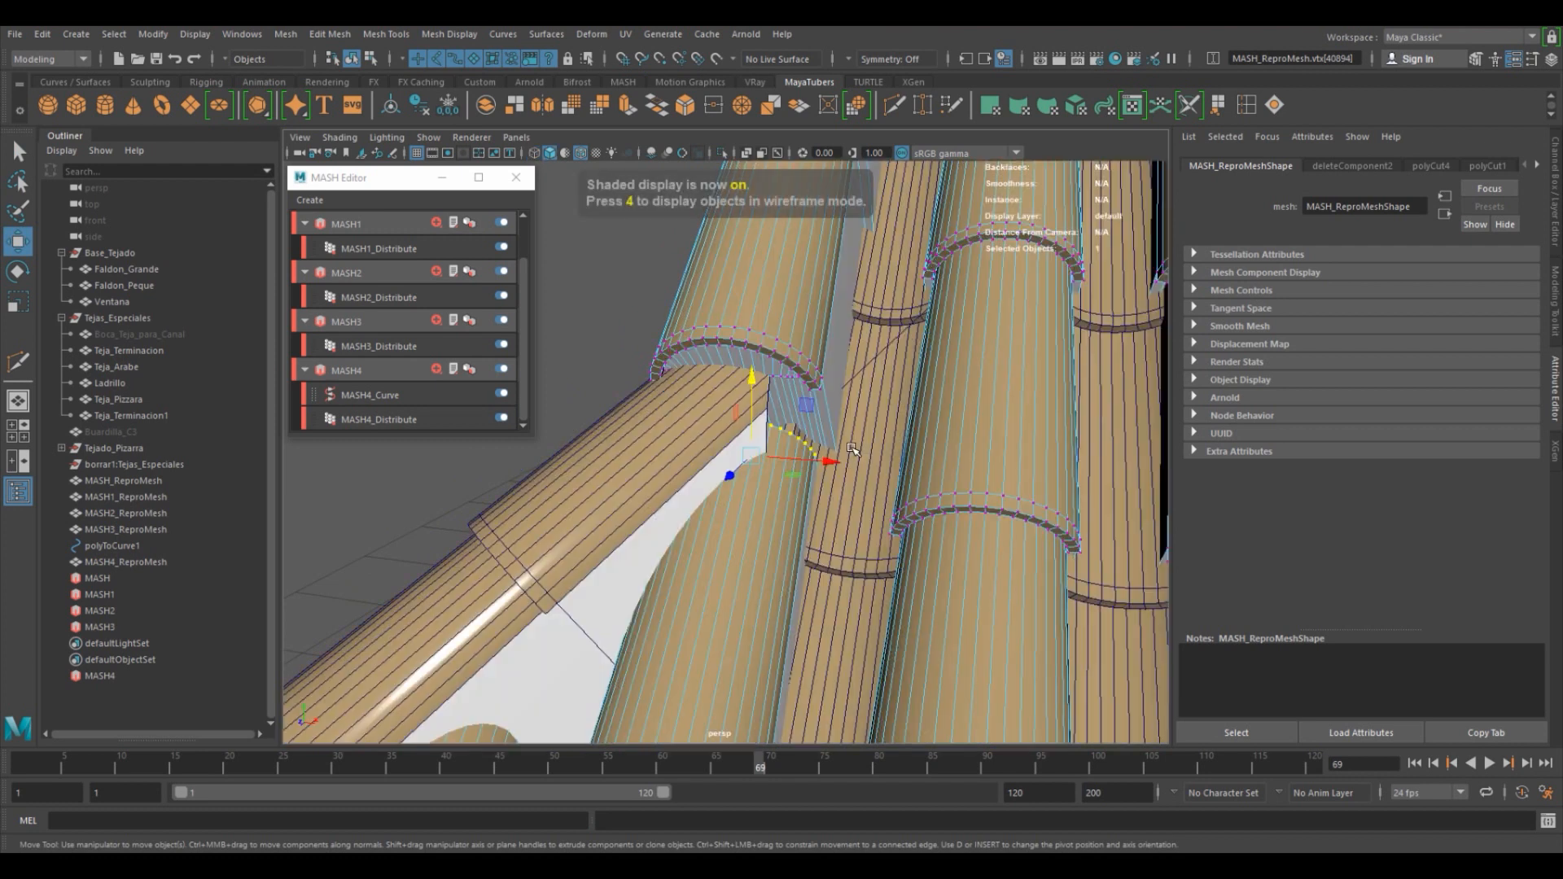
pyautogui.press('d')
pyautogui.keyDown('alt'); pyautogui.moveTo(814, 488); pyautogui.dragTo(627, 460); pyautogui.keyUp('alt')
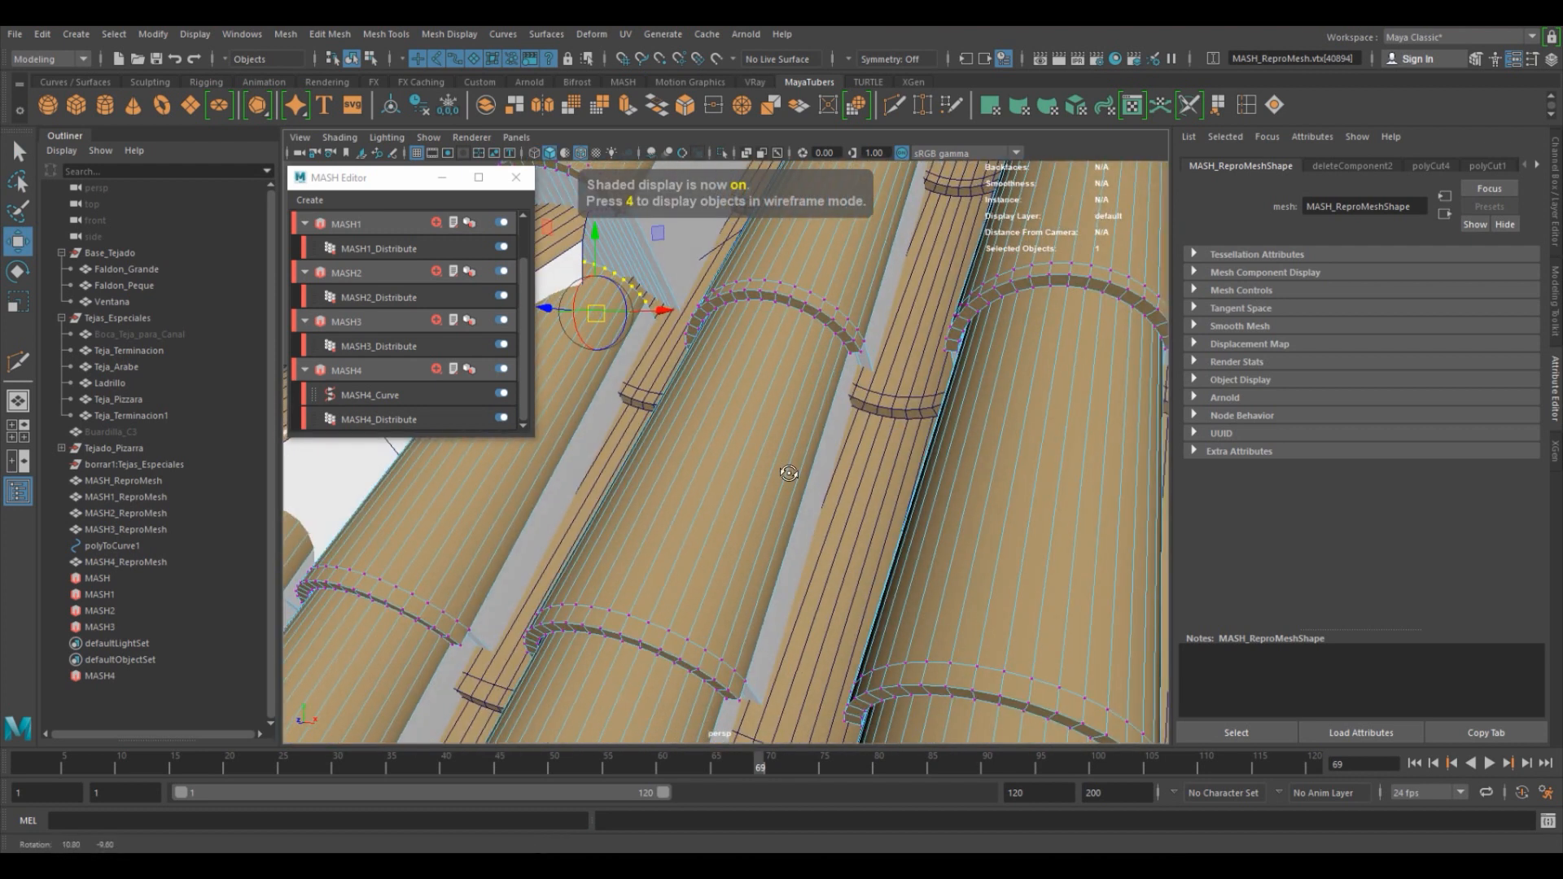
pyautogui.press('4')
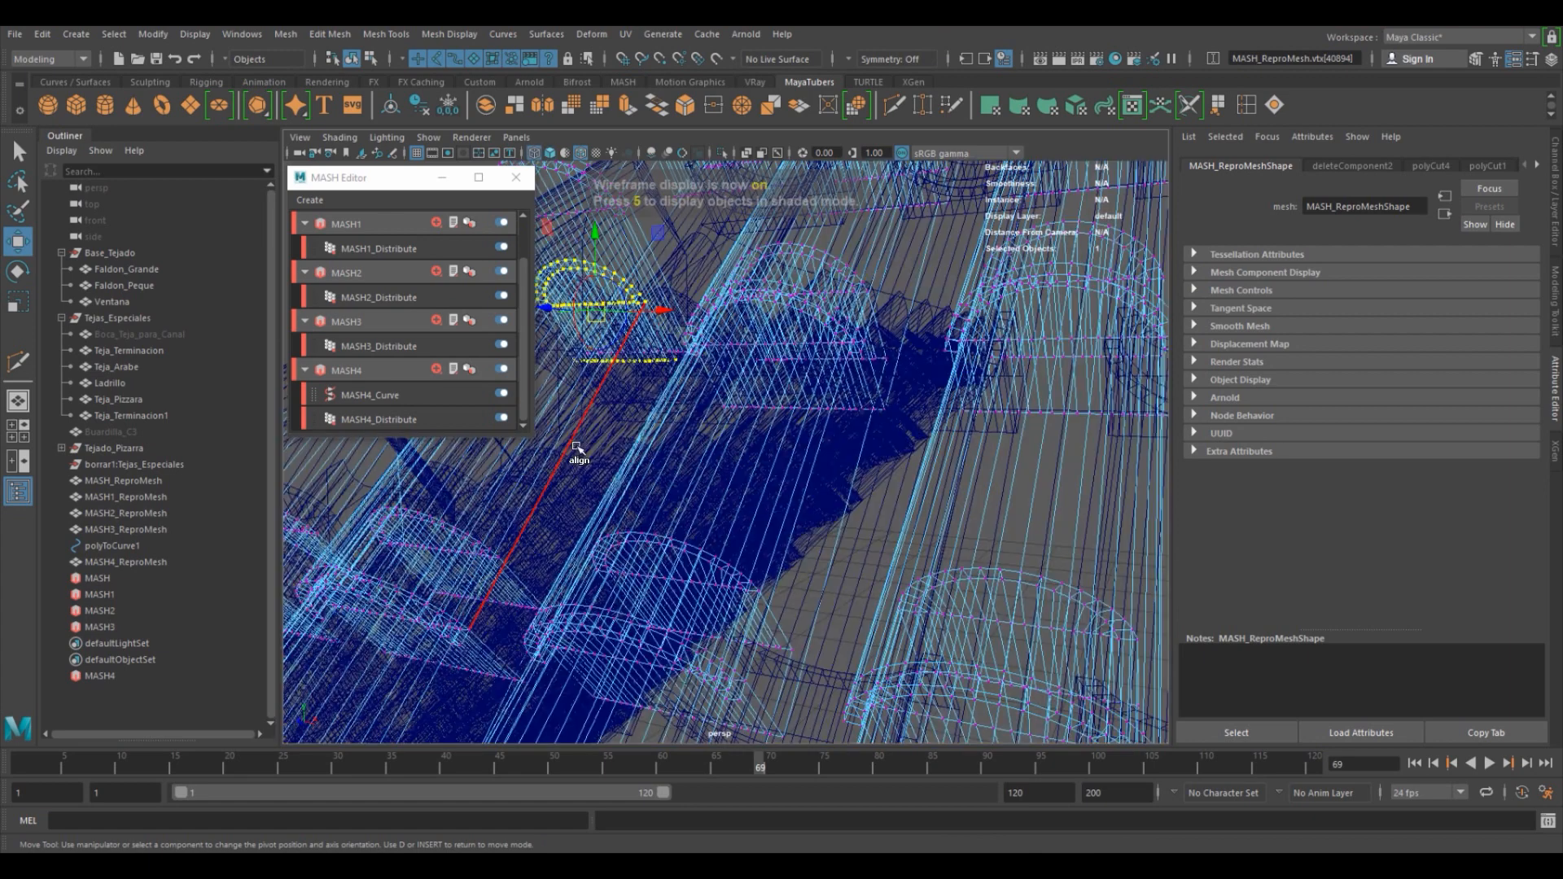
pyautogui.keyDown('alt'); pyautogui.moveTo(600, 454); pyautogui.dragTo(627, 469); pyautogui.keyUp('alt')
pyautogui.press('d')
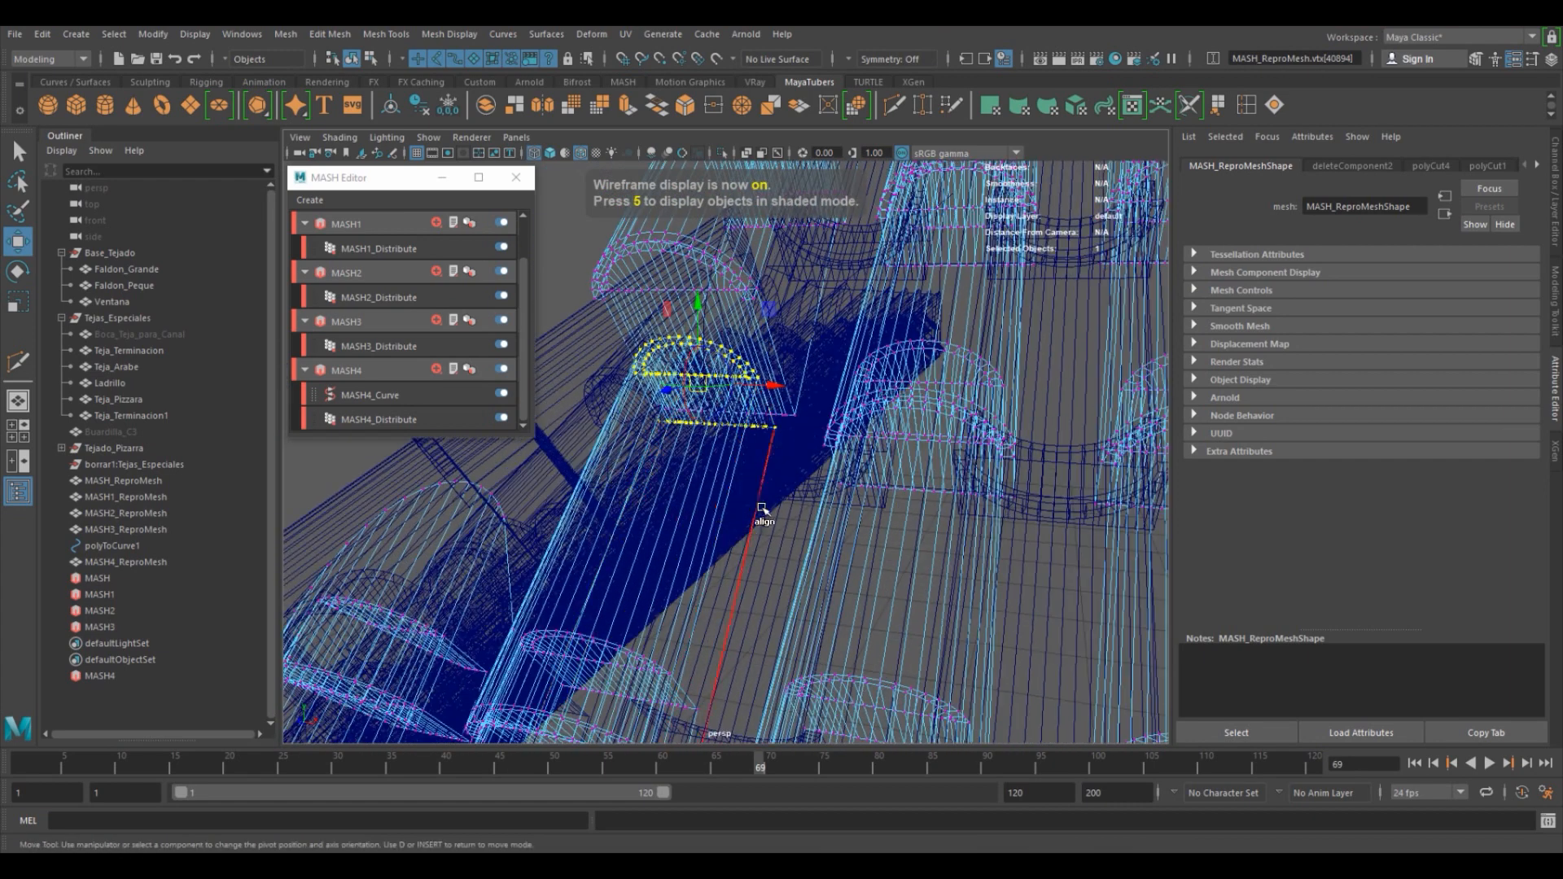
pyautogui.click(768, 472)
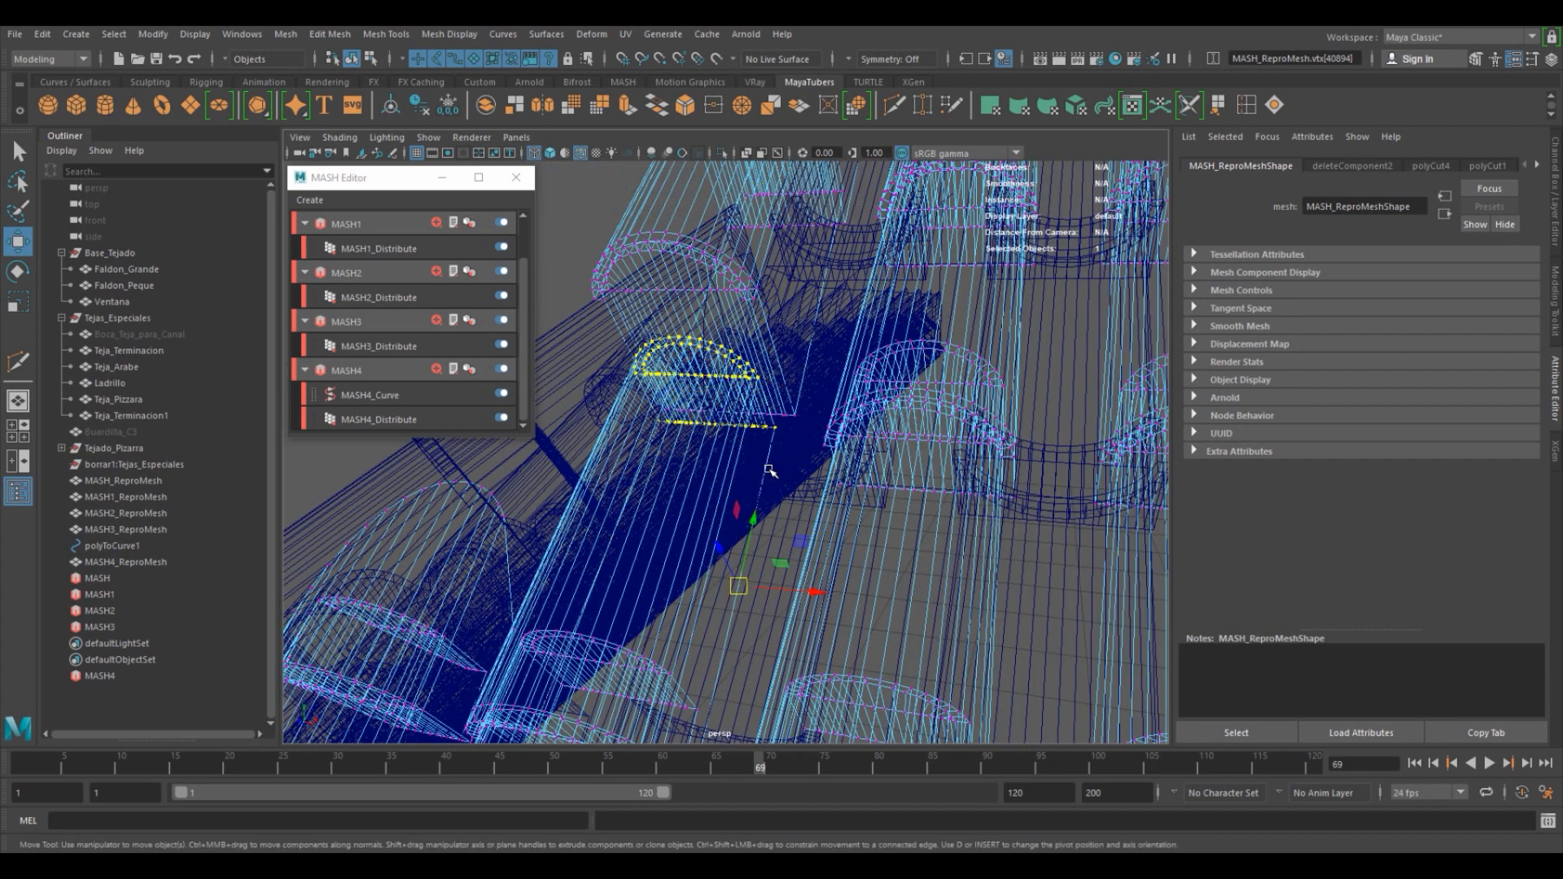
pyautogui.press('5')
pyautogui.click(754, 517)
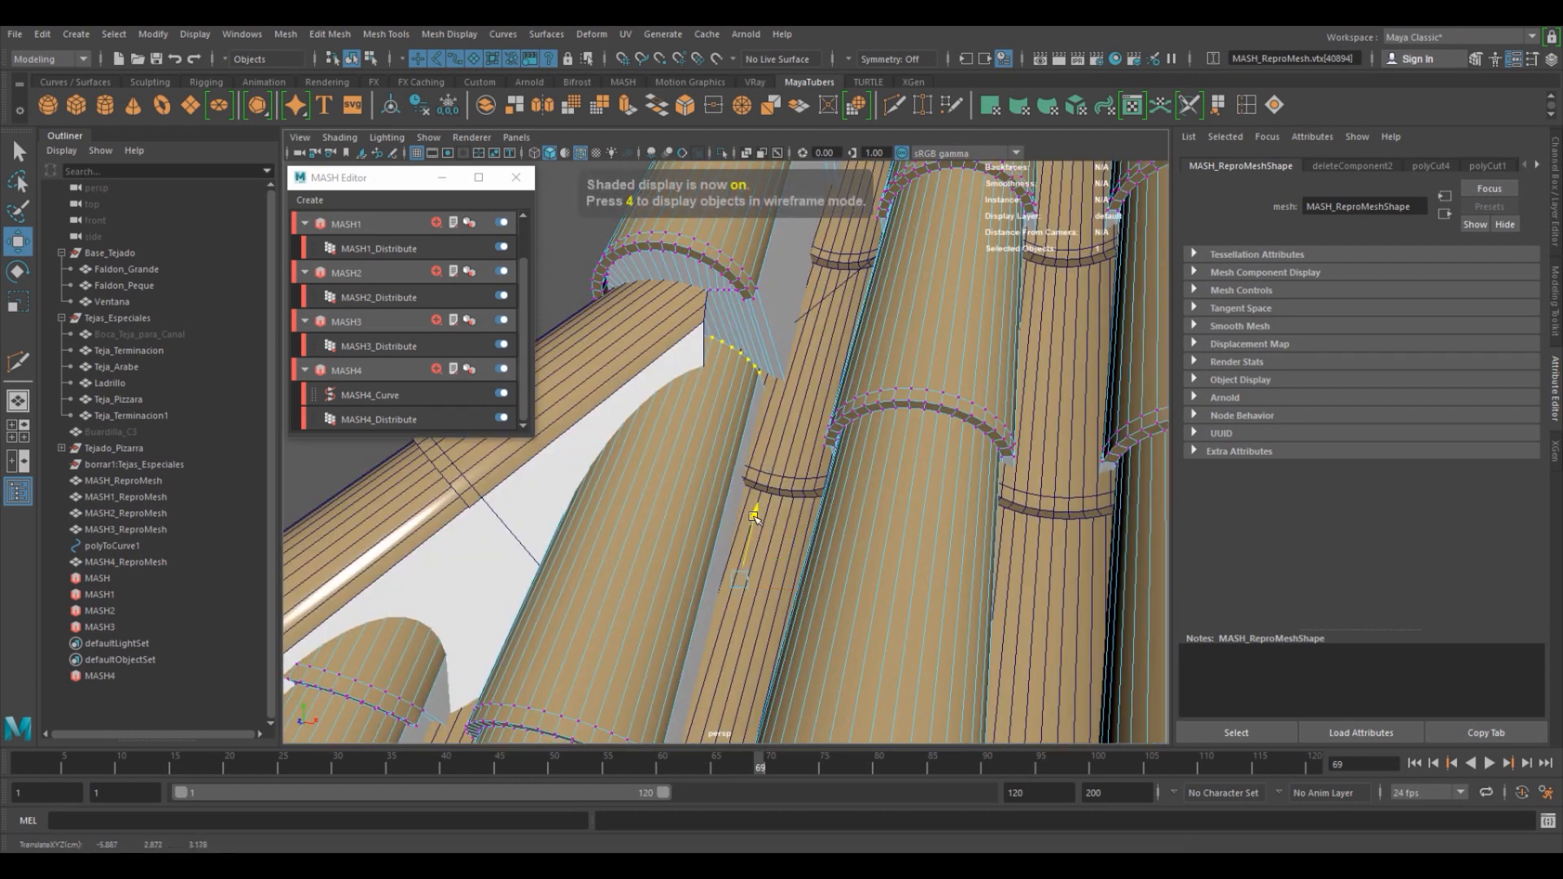
pyautogui.moveTo(757, 509); pyautogui.dragTo(744, 405)
pyautogui.click(716, 391)
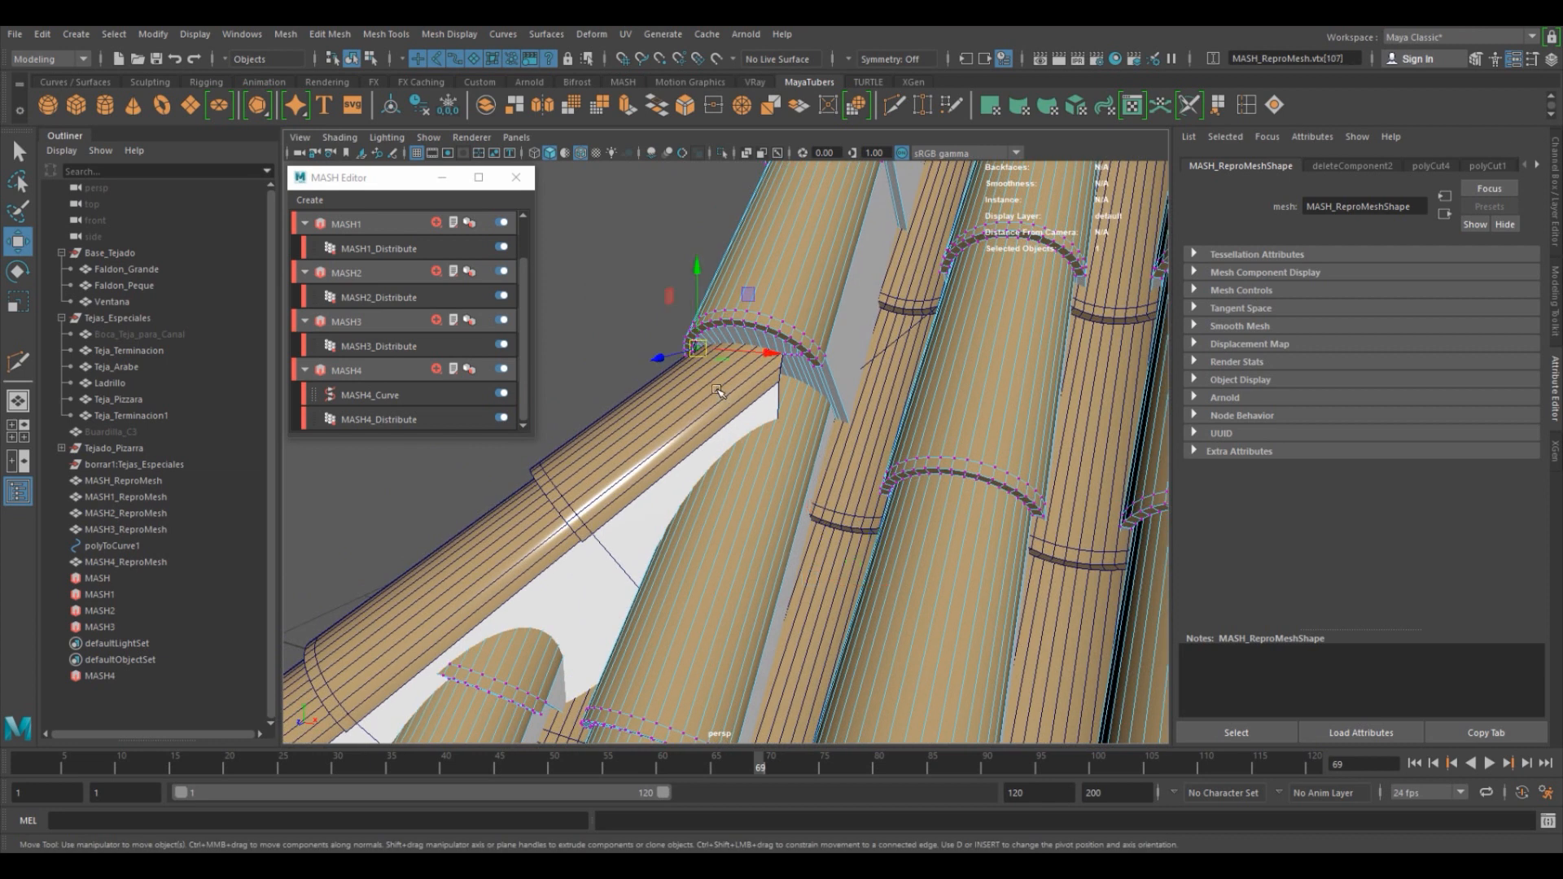
# Extrude the vertical end edge of the uppermost MASH4_ReproMesh ridge tile and move it in beneath the outer tile column.
pyautogui.press('F8')
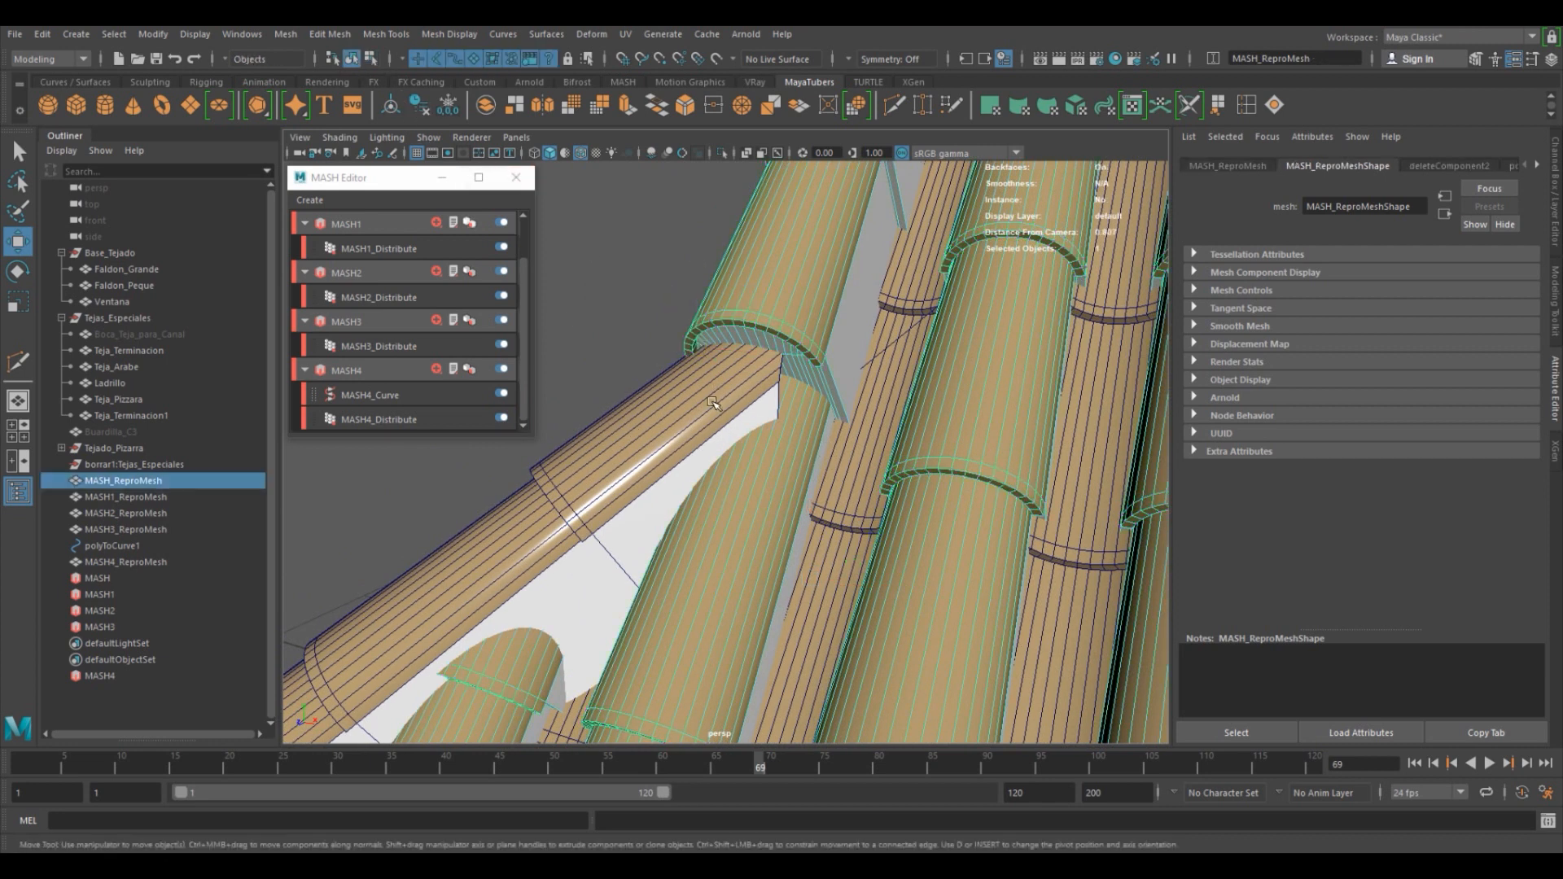
pyautogui.rightClick(714, 397)
pyautogui.click(713, 355)
pyautogui.click(774, 363)
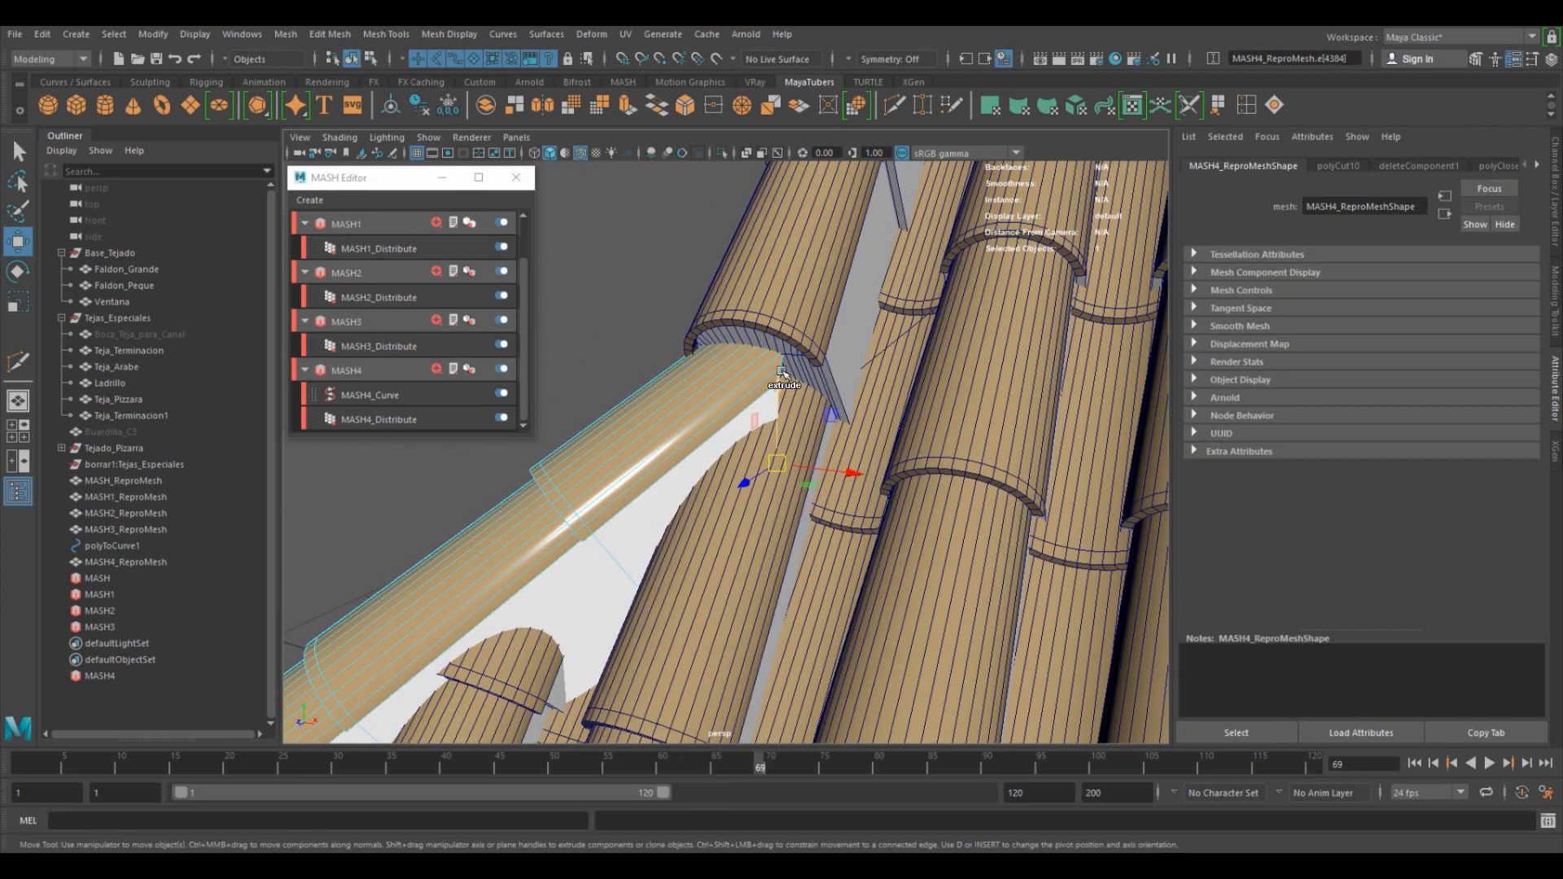
pyautogui.keyDown('shift'); pyautogui.click(779, 367); pyautogui.keyUp('shift')
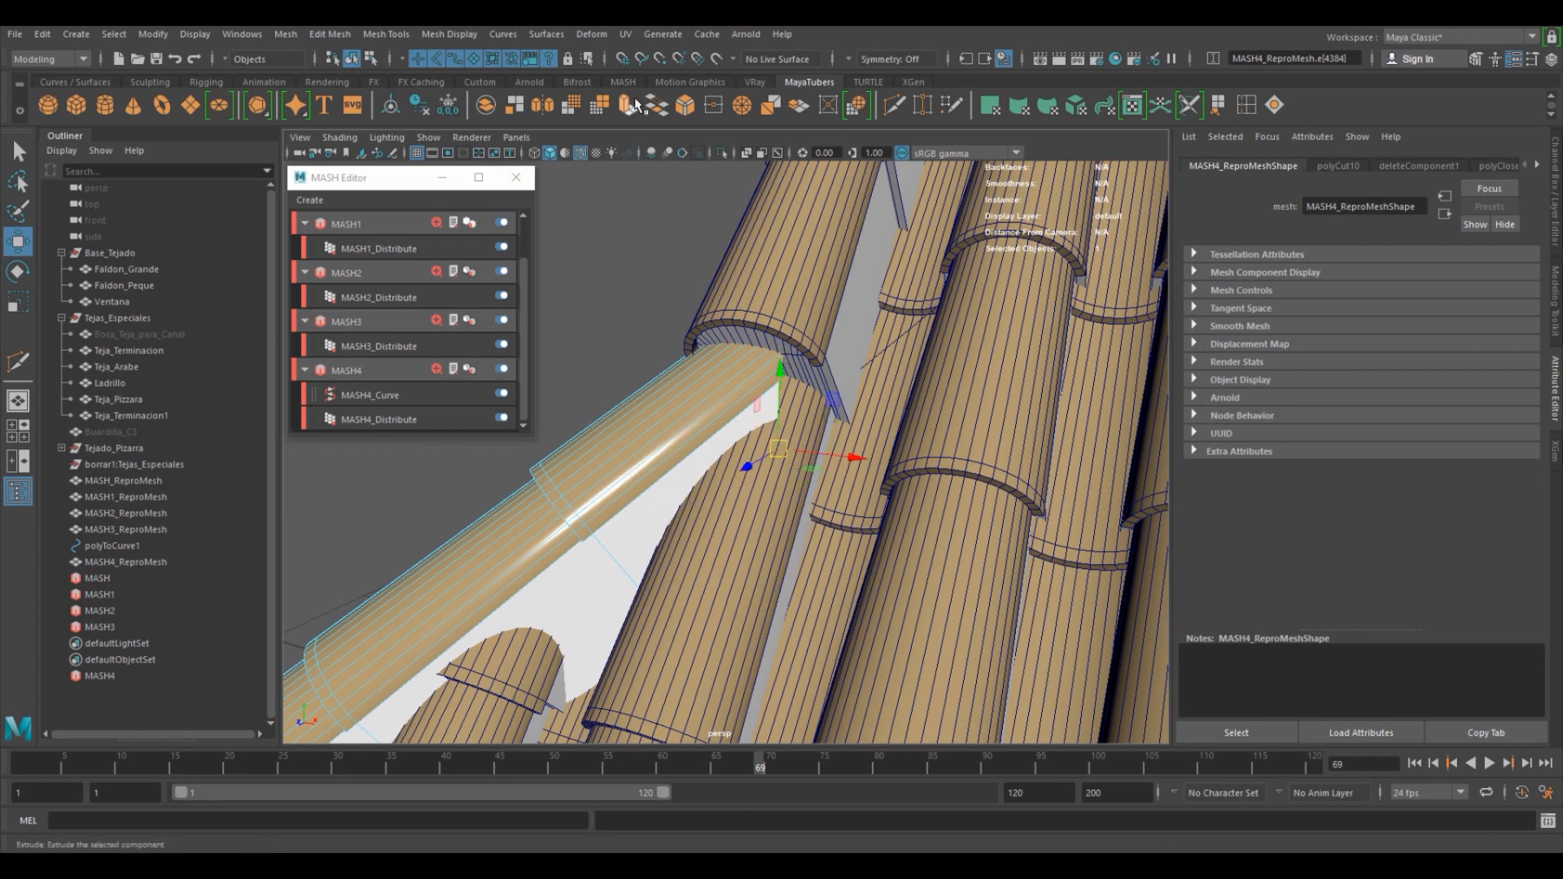
pyautogui.hotkey('ctrl', 'e')
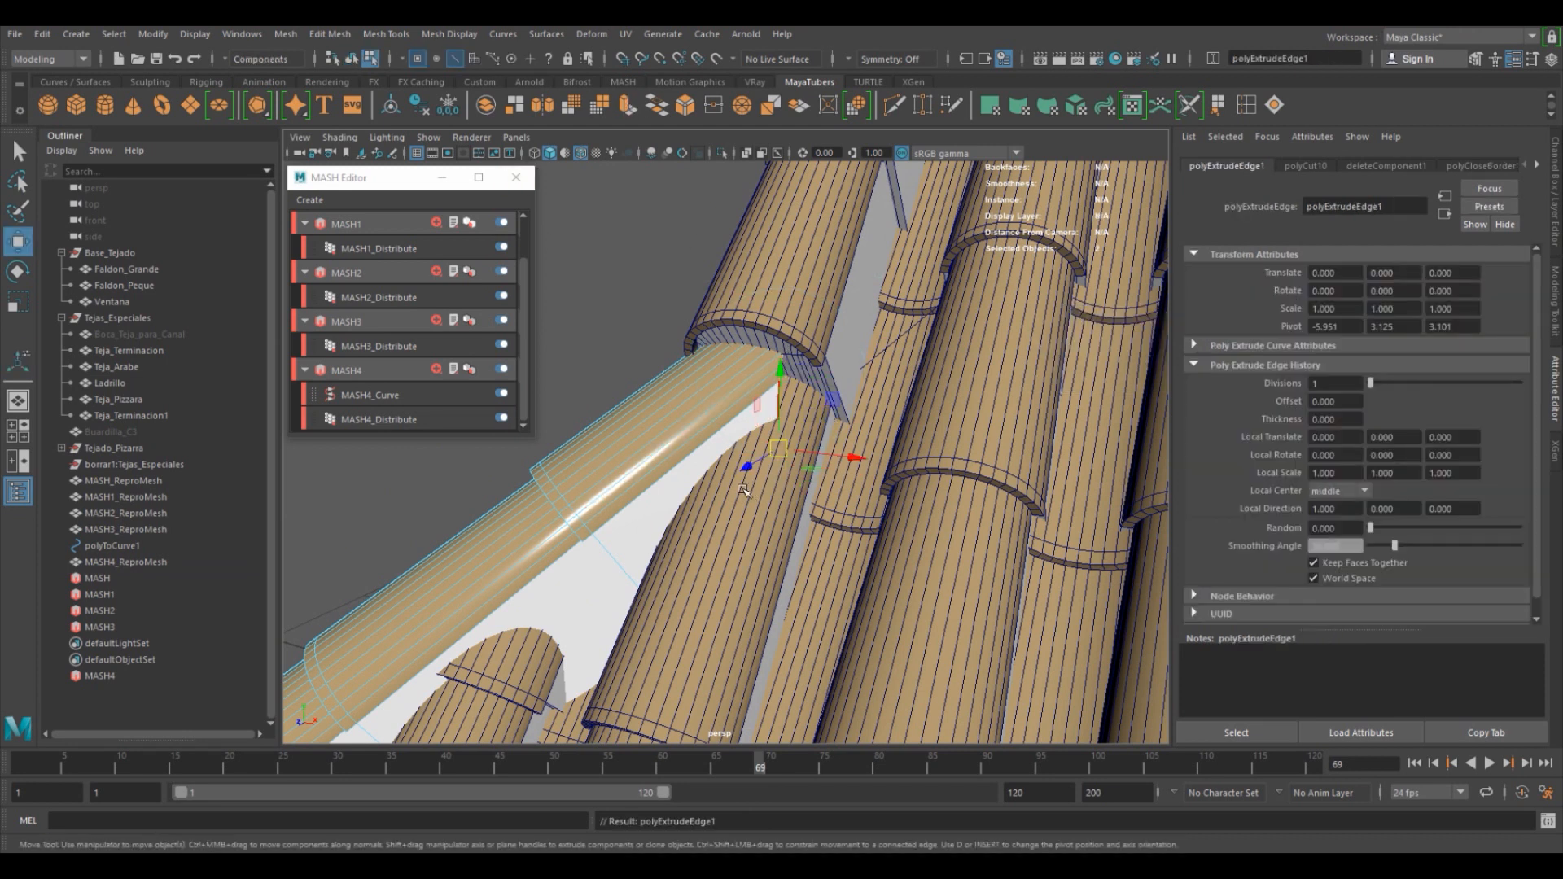
pyautogui.moveTo(741, 468); pyautogui.dragTo(765, 445)
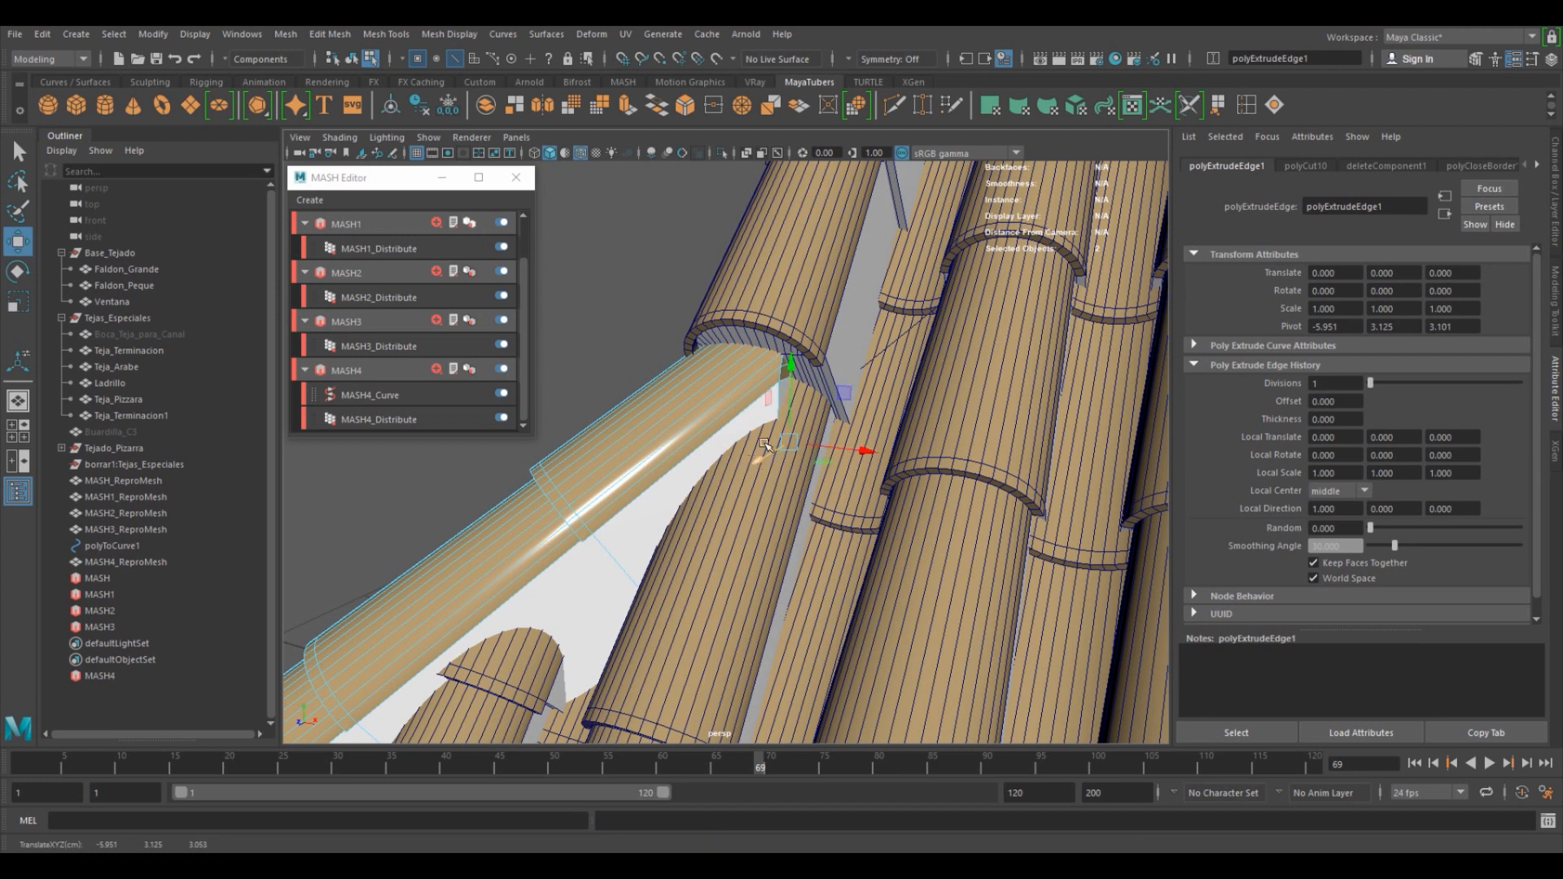
pyautogui.moveTo(791, 358); pyautogui.dragTo(792, 346)
pyautogui.moveTo(758, 445); pyautogui.dragTo(840, 427)
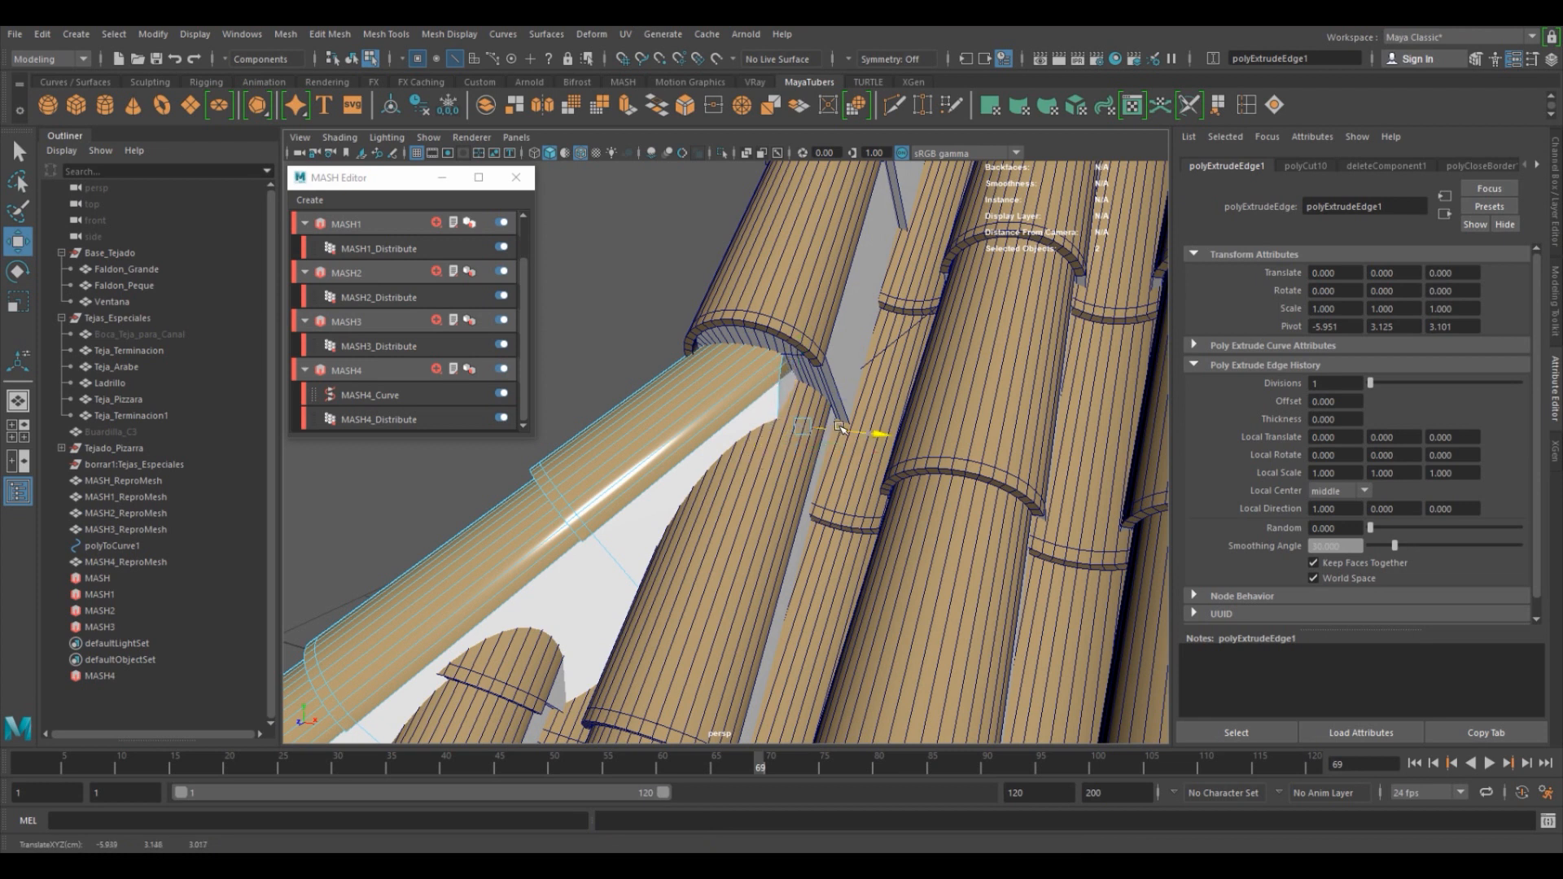
pyautogui.click(647, 254)
# Select the sloped border face and the lower border face of the triangular Ventana gable wall.
pyautogui.scroll(-5, 765, 350)
pyautogui.keyDown('alt'); pyautogui.moveTo(655, 429); pyautogui.dragTo(813, 317); pyautogui.keyUp('alt')
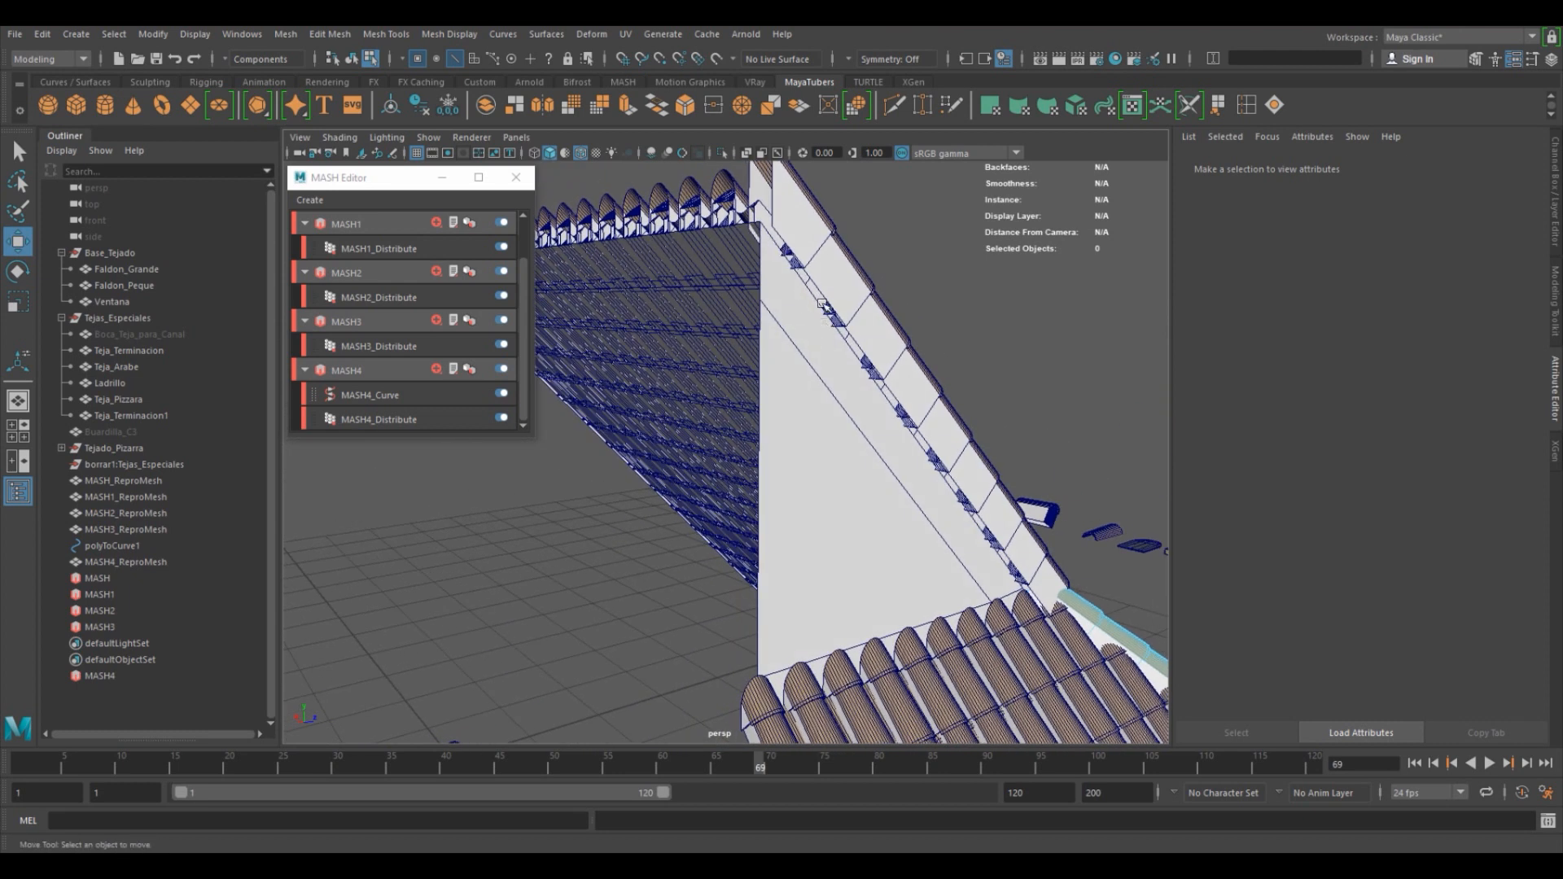
pyautogui.press('F8')
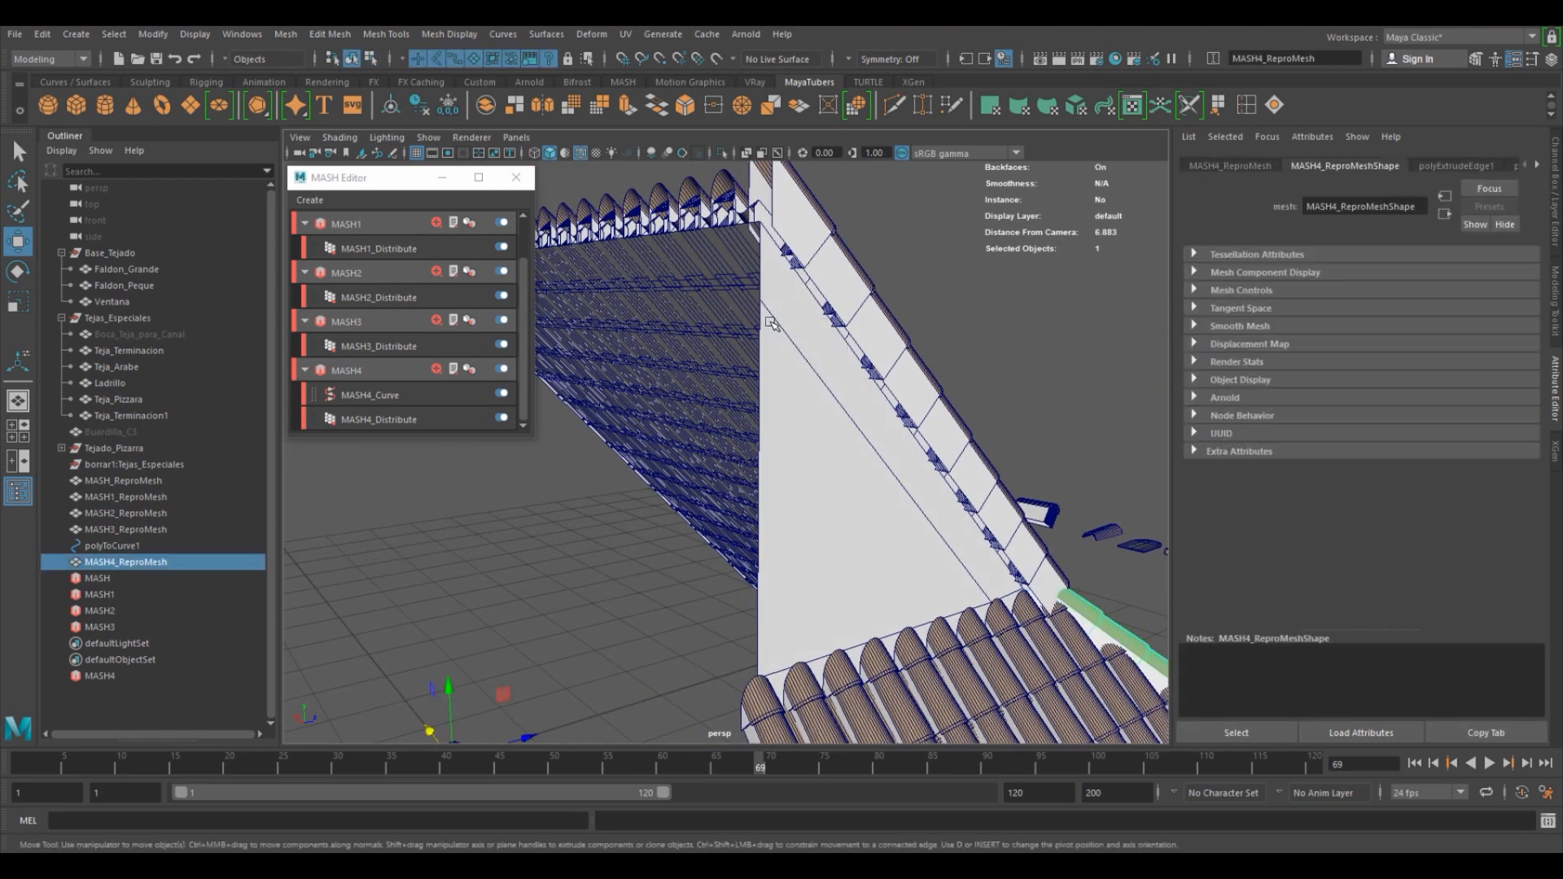
pyautogui.click(816, 328)
pyautogui.moveTo(816, 328); pyautogui.dragTo(817, 364, button='right')
pyautogui.click(818, 340)
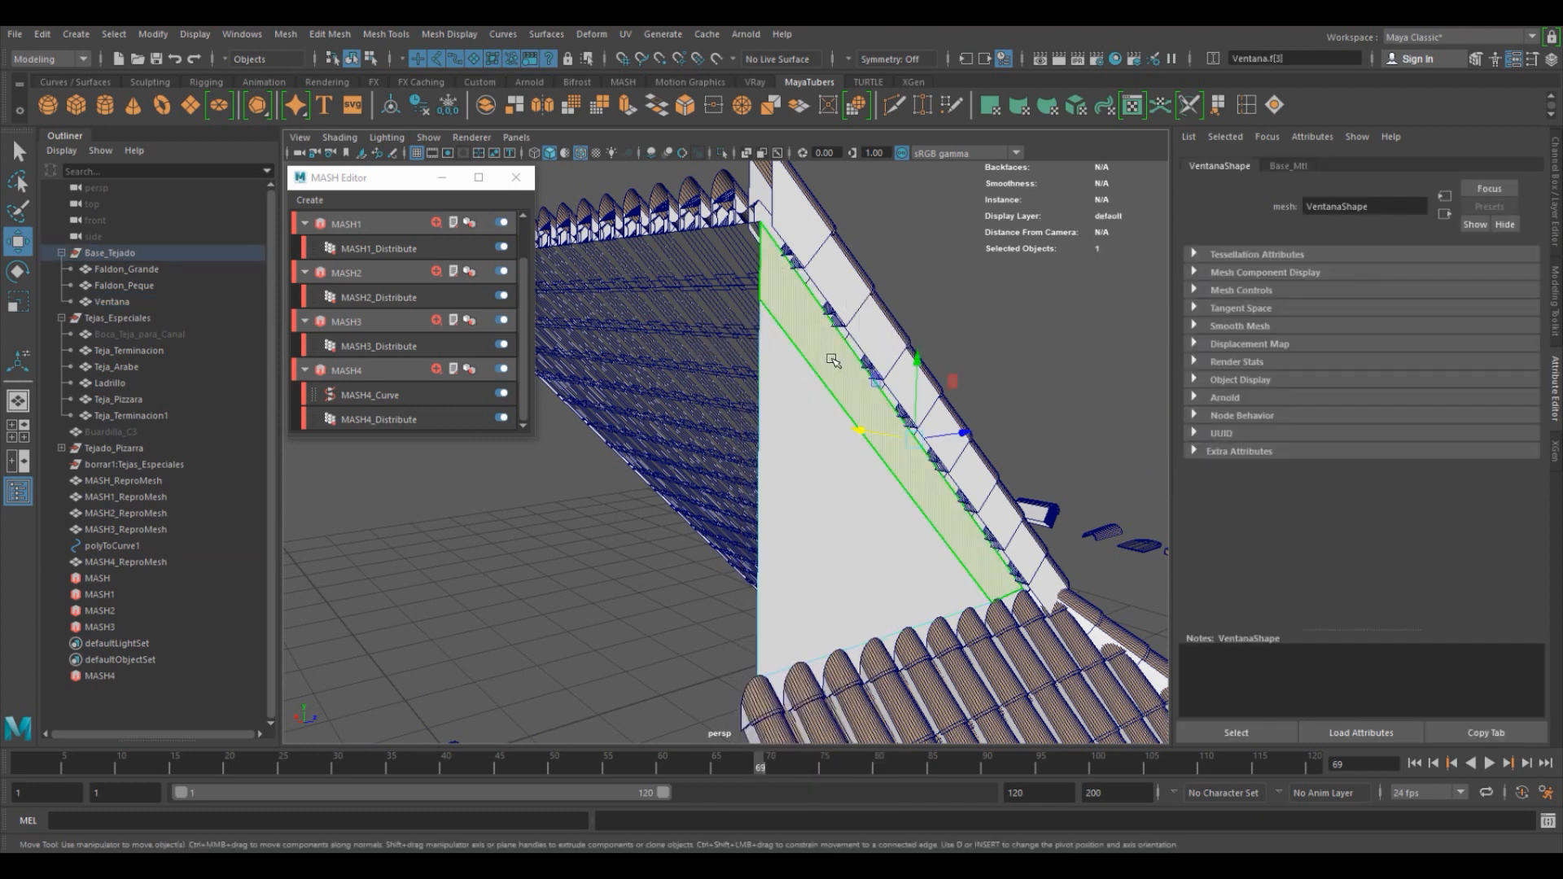
pyautogui.keyDown('shift'); pyautogui.click(1017, 606); pyautogui.keyUp('shift')
pyautogui.keyDown('shift'); pyautogui.click(930, 628); pyautogui.keyUp('shift')
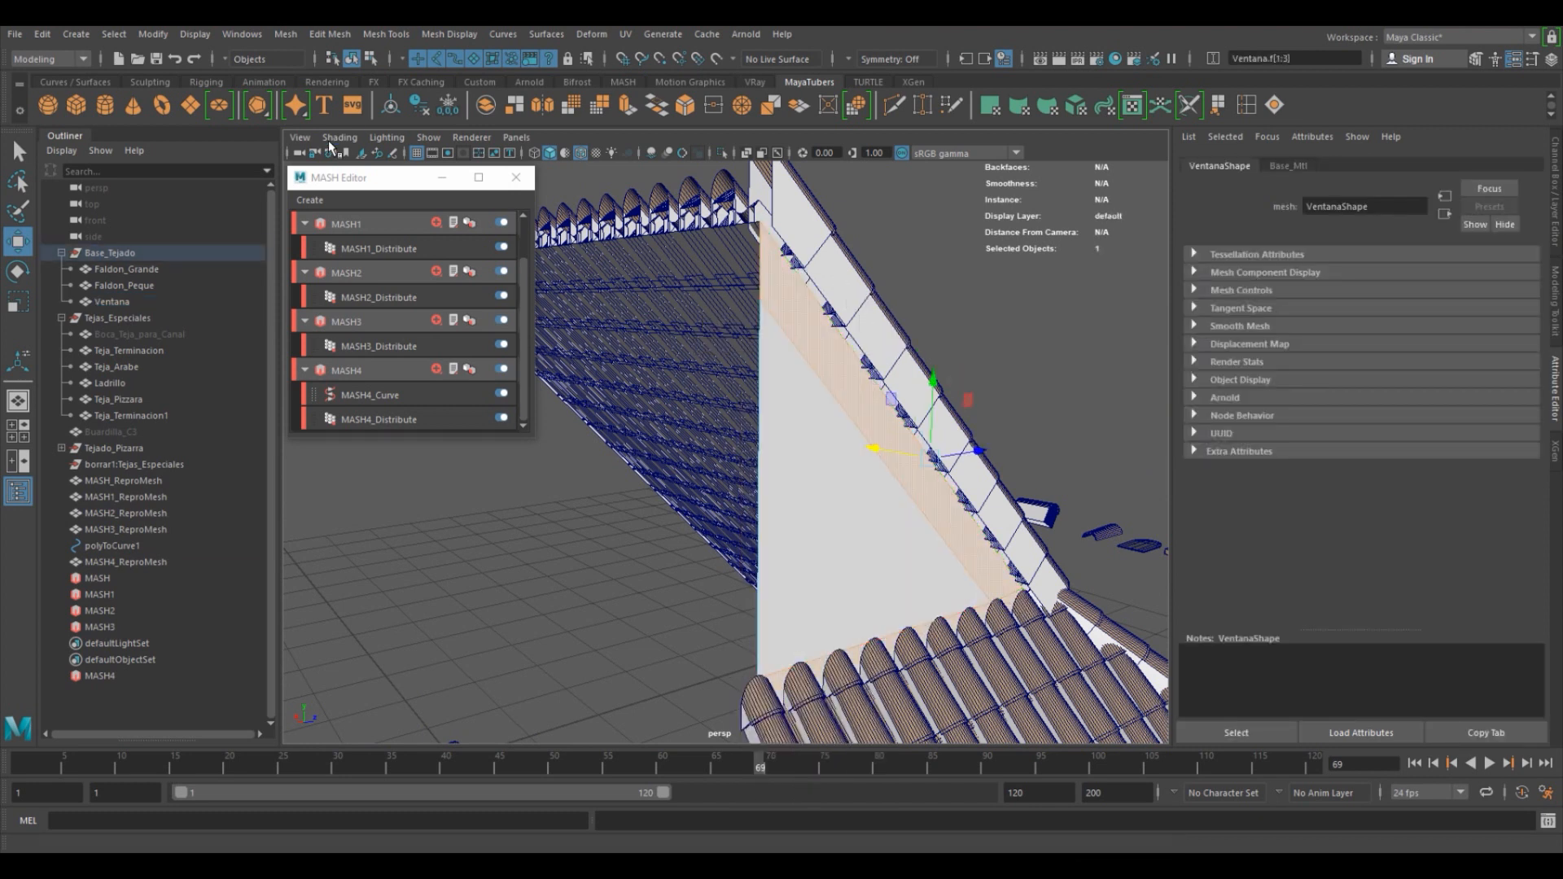
# Extrude the selected gable border faces outward with a translation of about -0.130 along X.
pyautogui.click(623, 105)
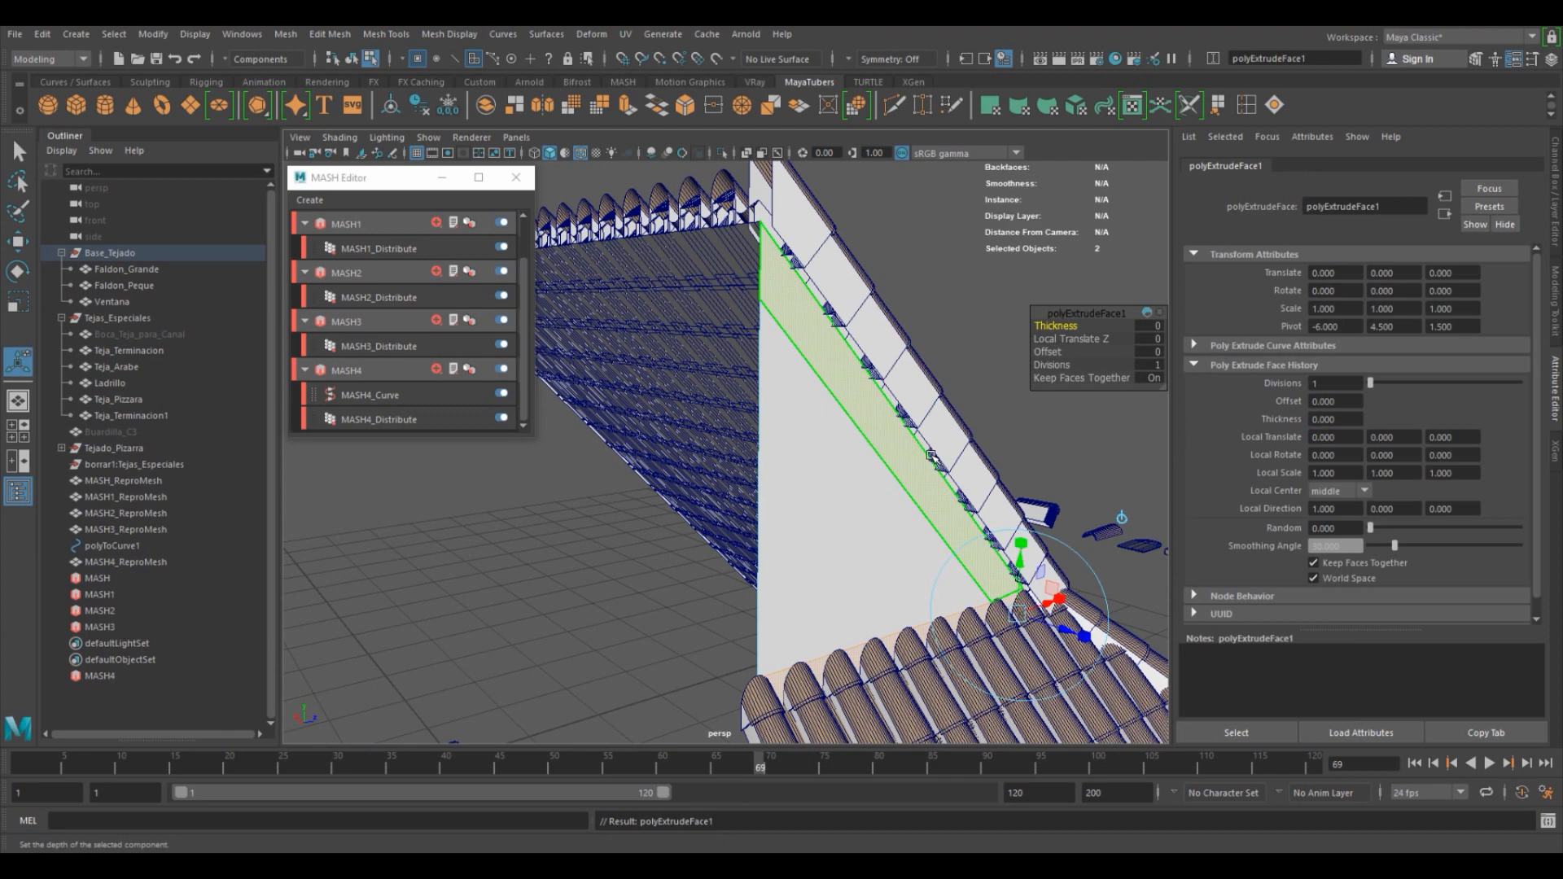
pyautogui.click(1112, 503)
pyautogui.moveTo(899, 454); pyautogui.dragTo(794, 513)
pyautogui.keyDown('alt'); pyautogui.moveTo(794, 513); pyautogui.dragTo(902, 533, button='right'); pyautogui.keyUp('alt')
pyautogui.keyDown('alt'); pyautogui.moveTo(836, 517); pyautogui.dragTo(799, 514); pyautogui.keyUp('alt')
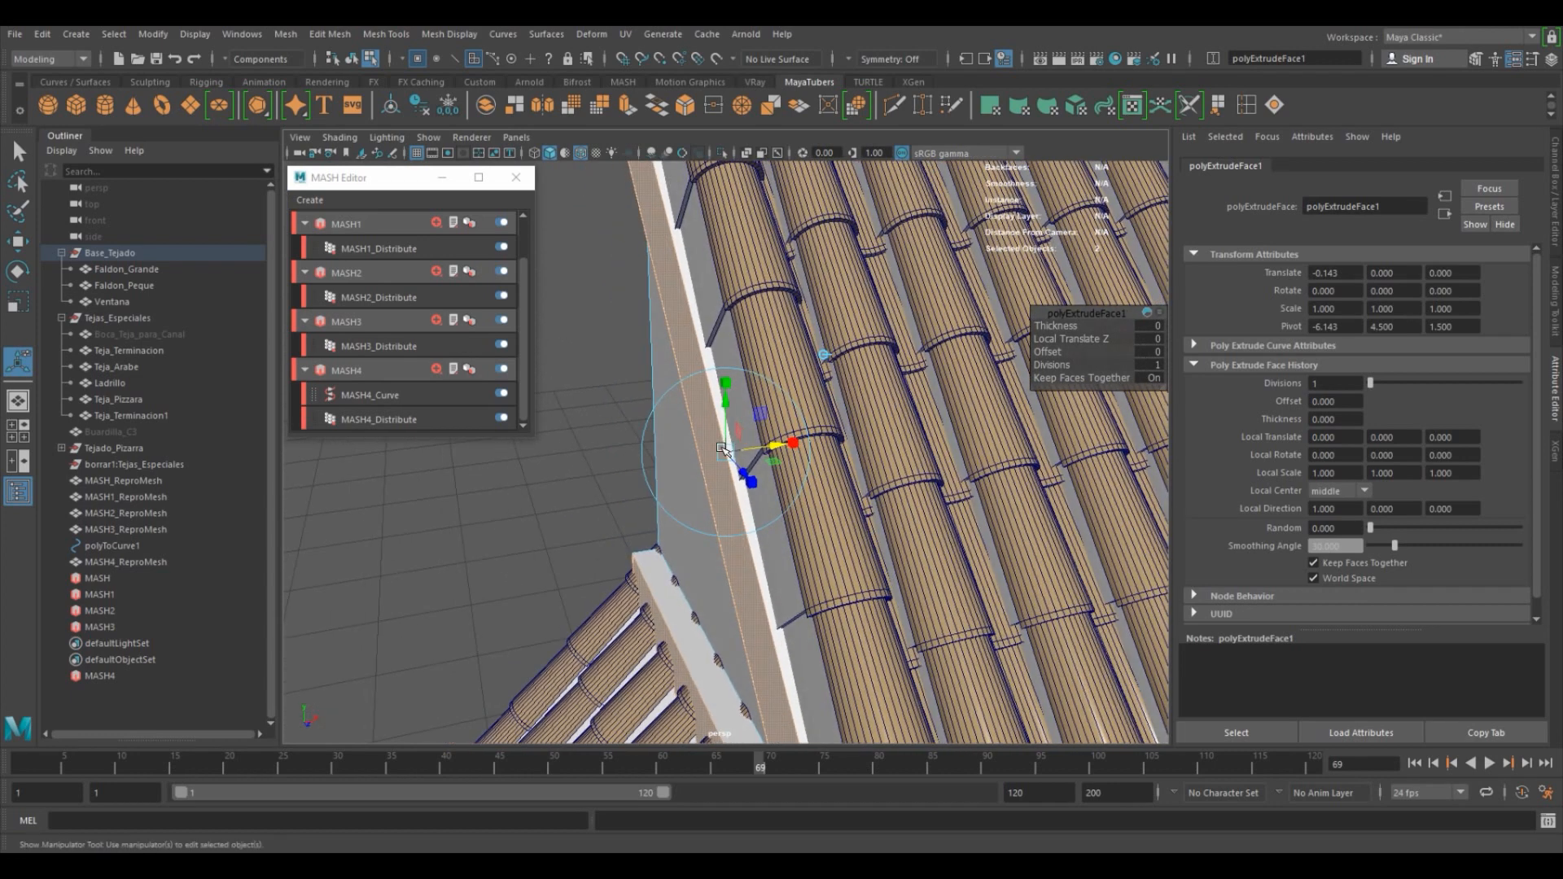
pyautogui.moveTo(757, 444)
pyautogui.mouseDown()
pyautogui.moveTo(690, 446)
pyautogui.moveTo(730, 447)
pyautogui.mouseUp()
# Raise the narrow top face of the extruded lower gable band slightly above the protruding tile ends.
pyautogui.keyDown('alt'); pyautogui.moveTo(643, 516); pyautogui.dragTo(753, 499); pyautogui.keyUp('alt')
pyautogui.keyDown('alt'); pyautogui.moveTo(752, 499); pyautogui.dragTo(860, 455, button='middle'); pyautogui.keyUp('alt')
pyautogui.keyDown('alt'); pyautogui.moveTo(860, 455); pyautogui.dragTo(879, 485, button='right'); pyautogui.keyUp('alt')
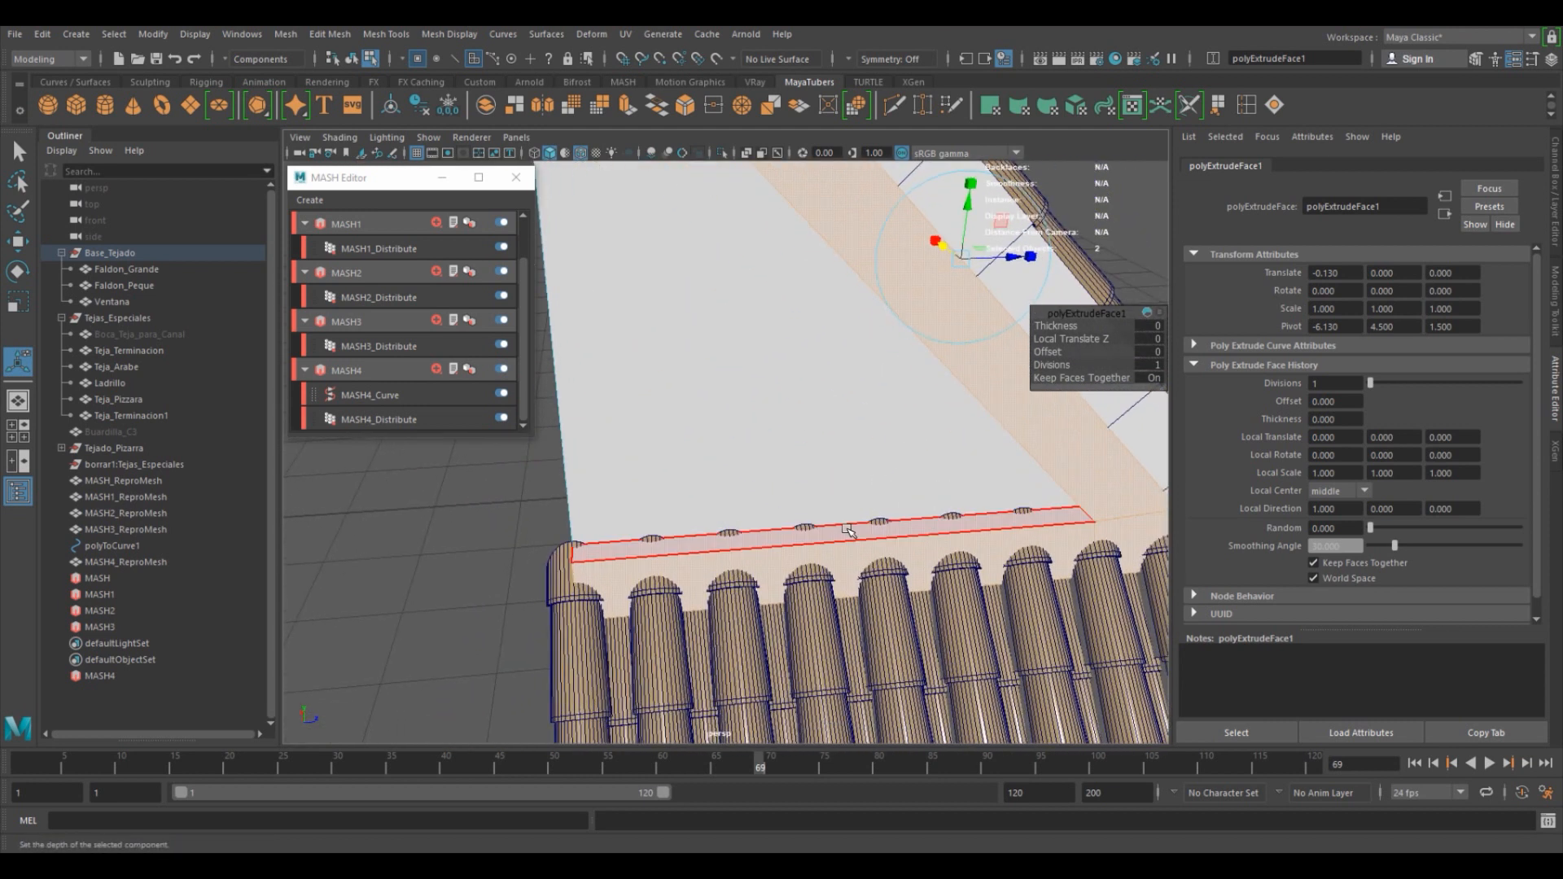
pyautogui.click(816, 539)
pyautogui.press('w')
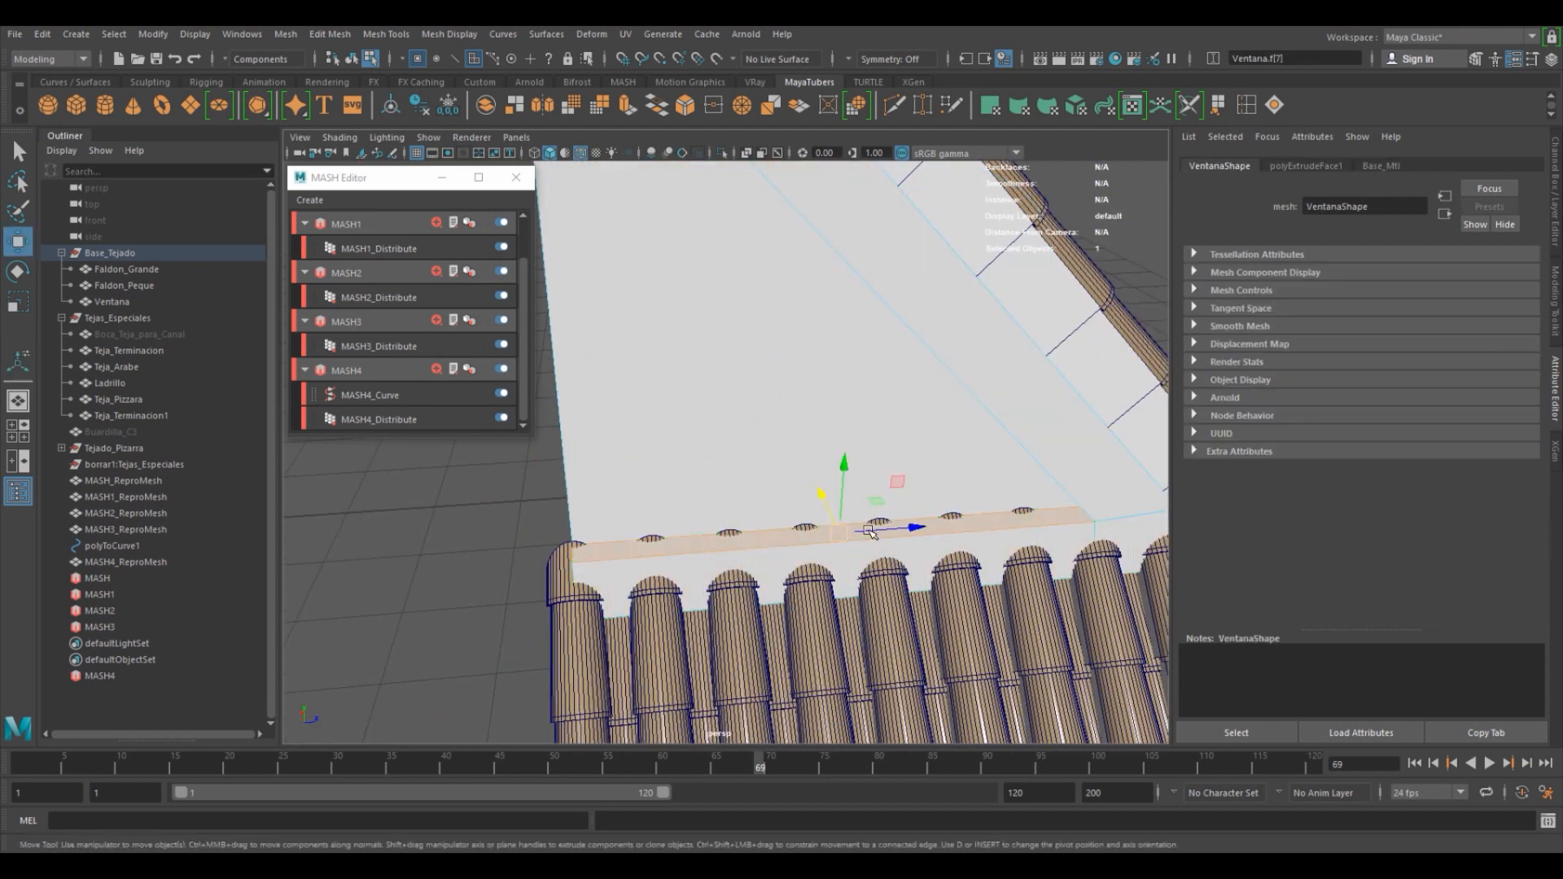
pyautogui.moveTo(850, 472); pyautogui.dragTo(841, 456)
# Extrude the underside face of the lower gable band downward by about 0.081 towards the roof tiles.
pyautogui.keyDown('alt'); pyautogui.moveTo(836, 366); pyautogui.dragTo(826, 452); pyautogui.keyUp('alt')
pyautogui.keyDown('alt'); pyautogui.moveTo(827, 451); pyautogui.dragTo(810, 284, button='middle'); pyautogui.keyUp('alt')
pyautogui.click(691, 491)
pyautogui.keyDown('alt'); pyautogui.moveTo(936, 515); pyautogui.dragTo(723, 518, button='middle'); pyautogui.keyUp('alt')
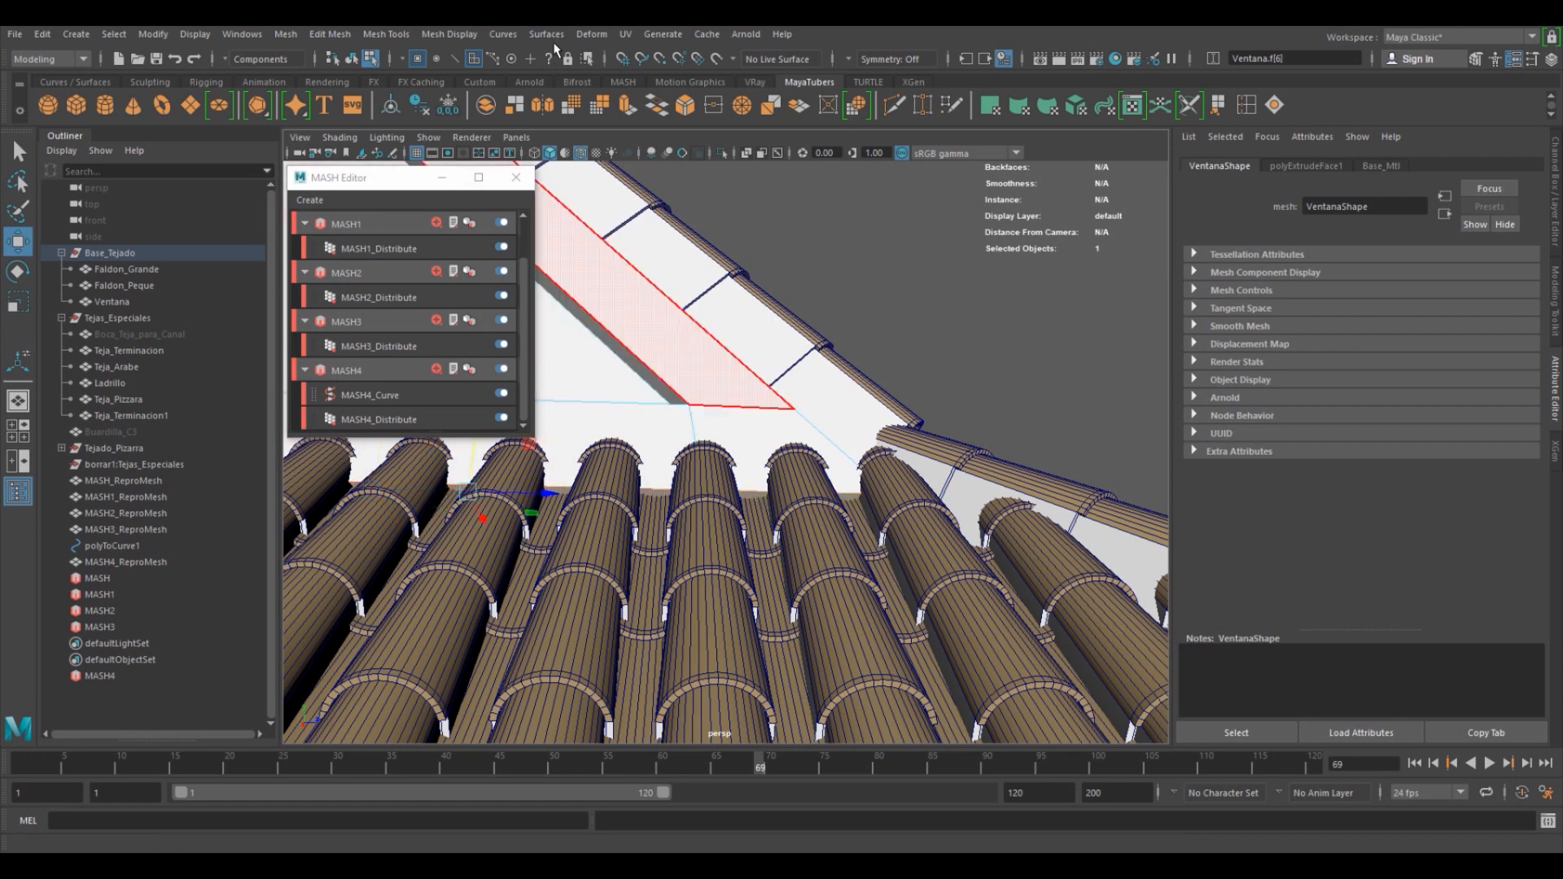
pyautogui.hotkey('ctrl', 'e')
pyautogui.keyDown('alt'); pyautogui.moveTo(748, 338); pyautogui.dragTo(738, 336, button='middle'); pyautogui.keyUp('alt')
pyautogui.click(928, 402)
pyautogui.keyDown('alt'); pyautogui.moveTo(834, 411); pyautogui.dragTo(1000, 407, button='middle'); pyautogui.keyUp('alt')
pyautogui.moveTo(730, 453); pyautogui.dragTo(642, 489)
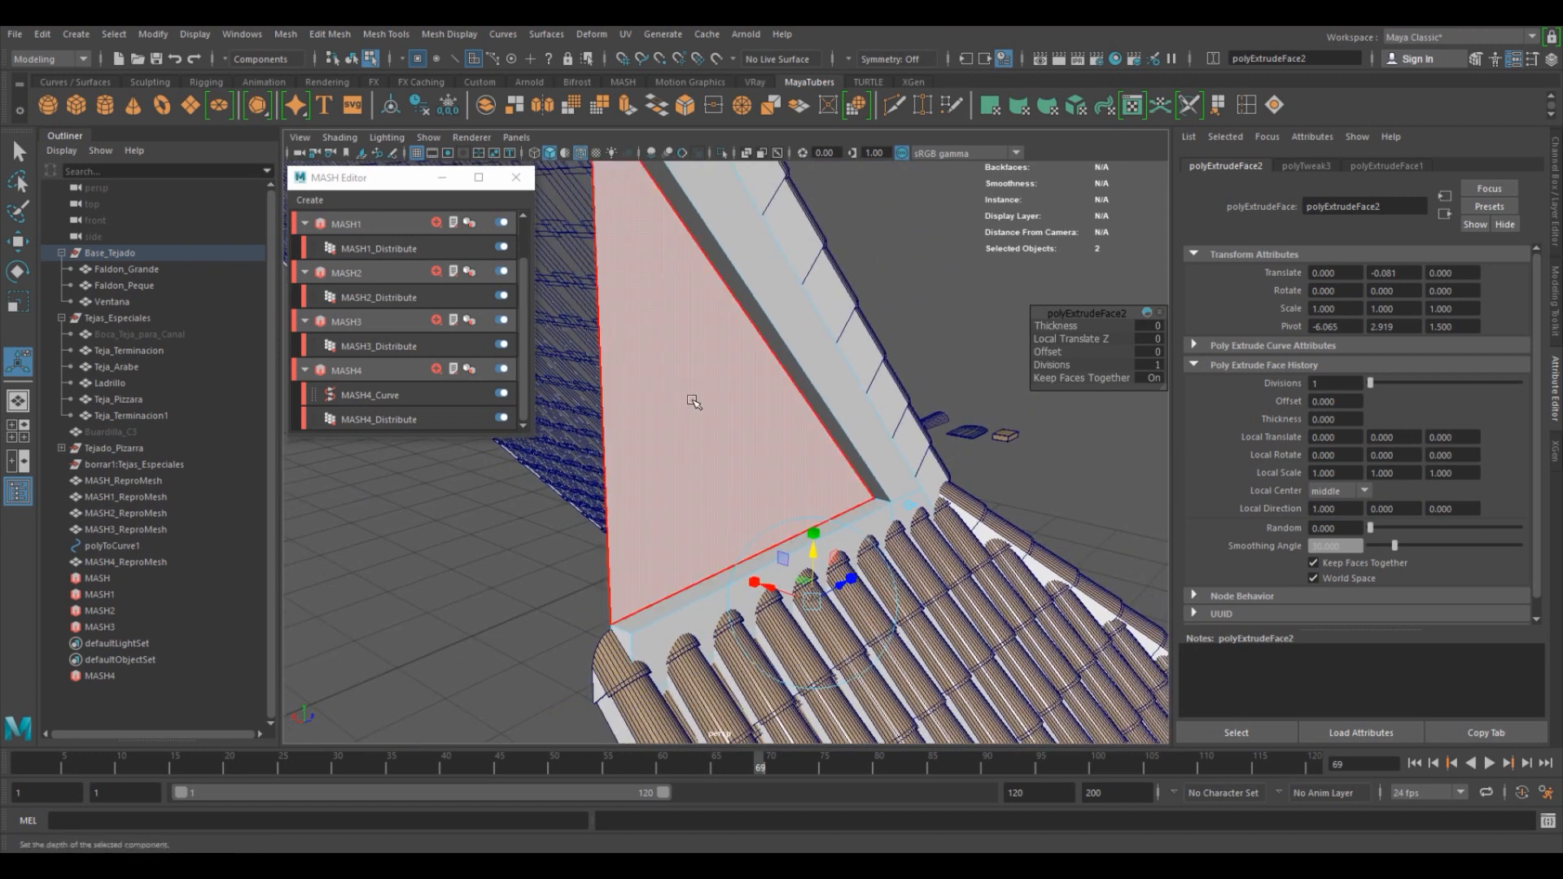
# Extrude the central triangular face of the gable wall with an offset of 0.2 and 2 divisions.
pyautogui.click(693, 392)
pyautogui.keyDown('alt'); pyautogui.moveTo(747, 374); pyautogui.dragTo(638, 405); pyautogui.keyUp('alt')
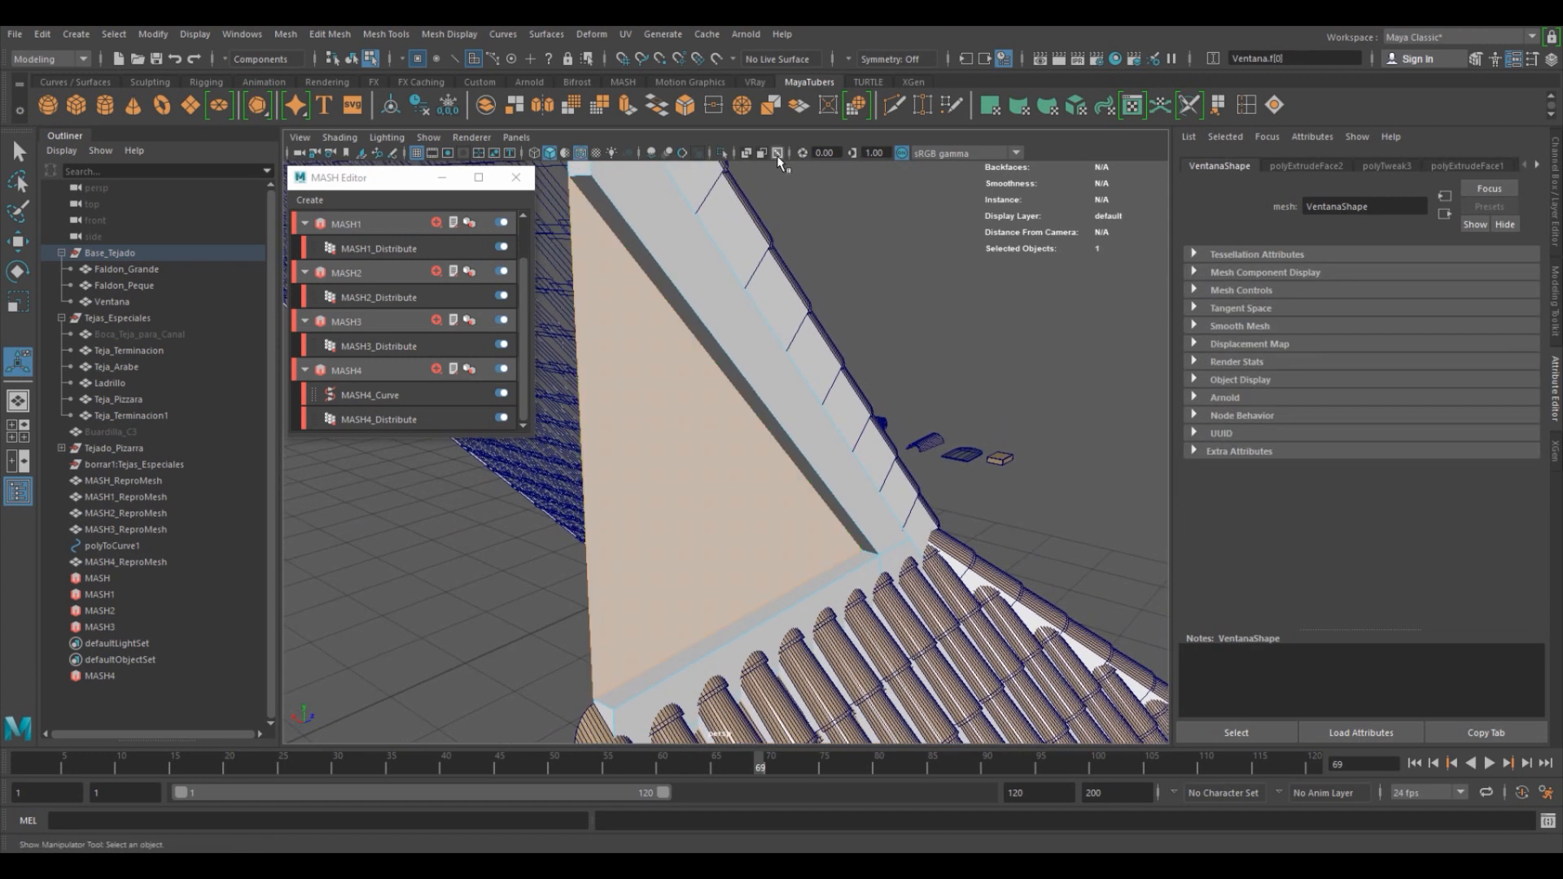
pyautogui.click(627, 107)
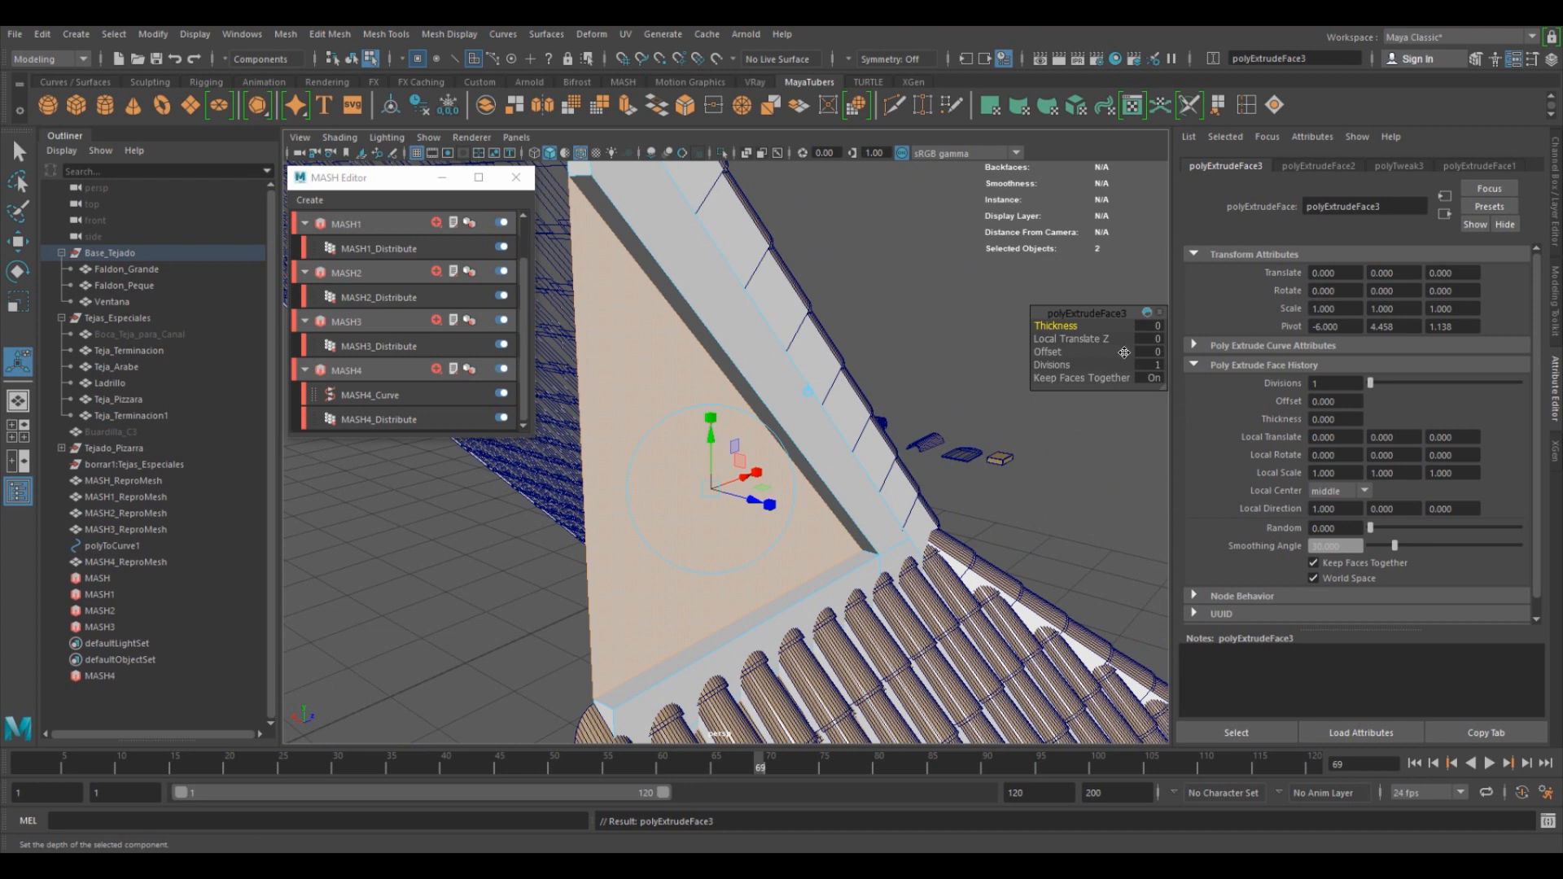
pyautogui.click(1147, 352)
pyautogui.press('Tab')
pyautogui.press('Return')
pyautogui.moveTo(870, 475)
pyautogui.keyDown('alt'); pyautogui.mouseDown()
pyautogui.moveTo(855, 475)
pyautogui.moveTo(879, 483)
pyautogui.mouseUp(); pyautogui.keyUp('alt')
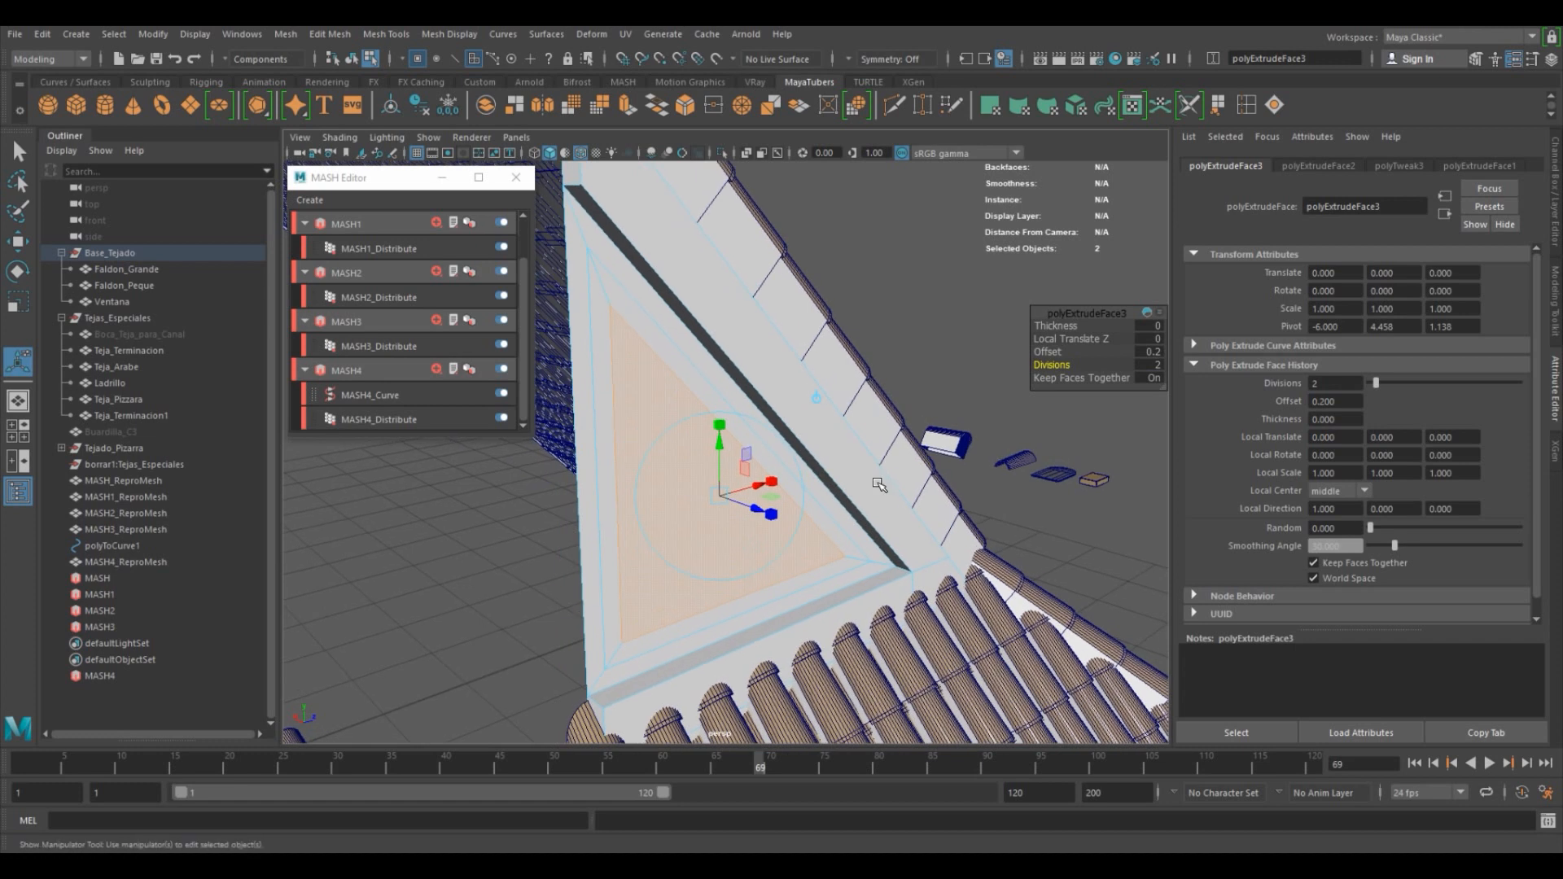
# Extrude the inner triangular face again and recess it to a local Z translation of about -0.025.
pyautogui.press('4')
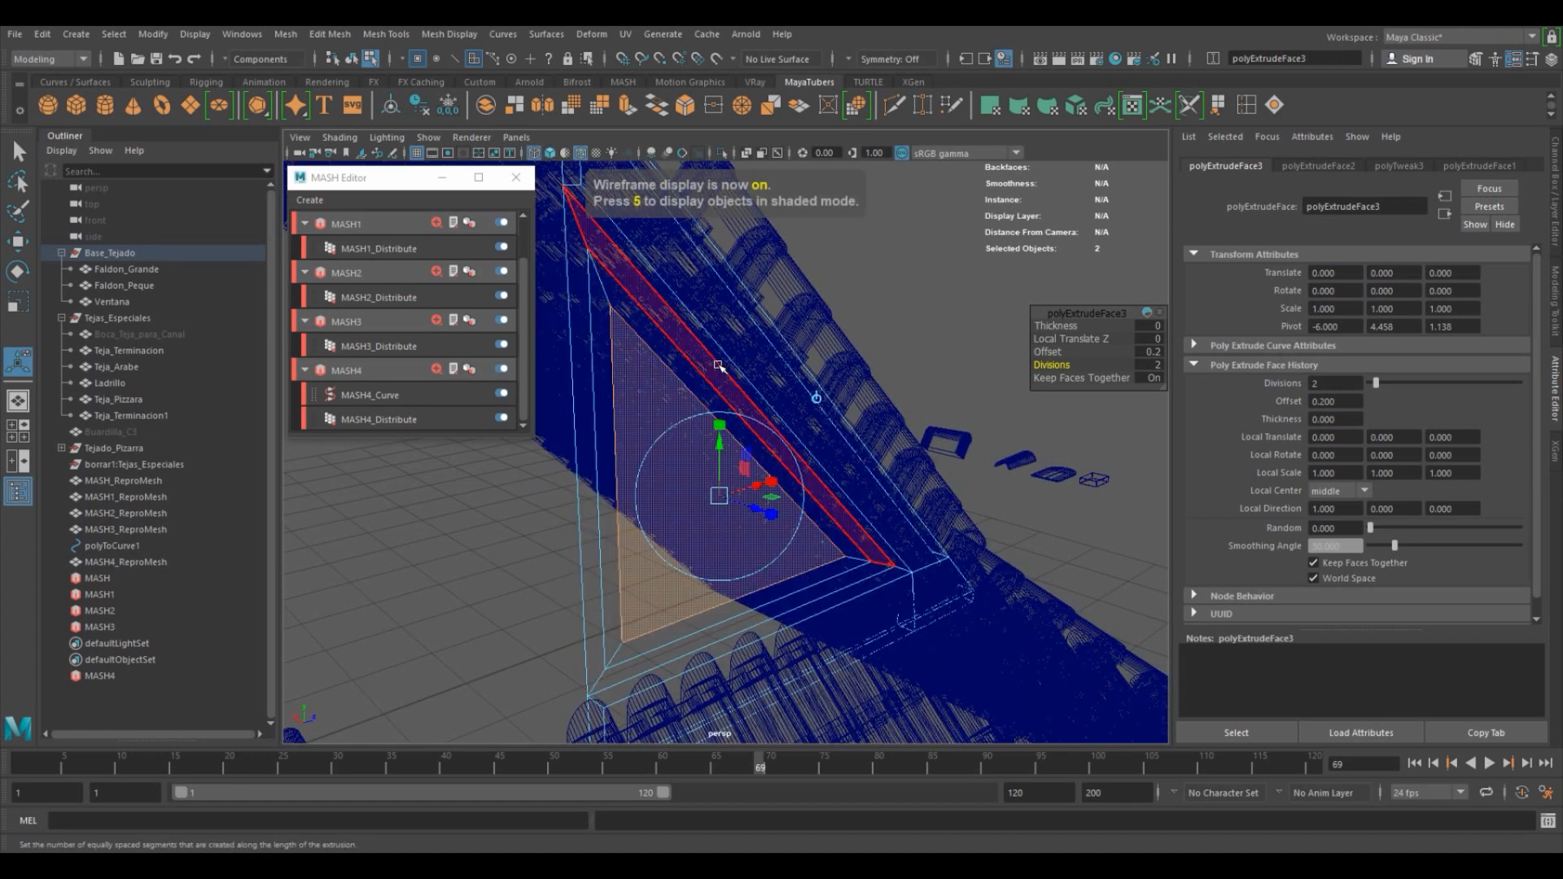
pyautogui.press('5')
pyautogui.click(627, 103)
pyautogui.moveTo(741, 517); pyautogui.dragTo(743, 517)
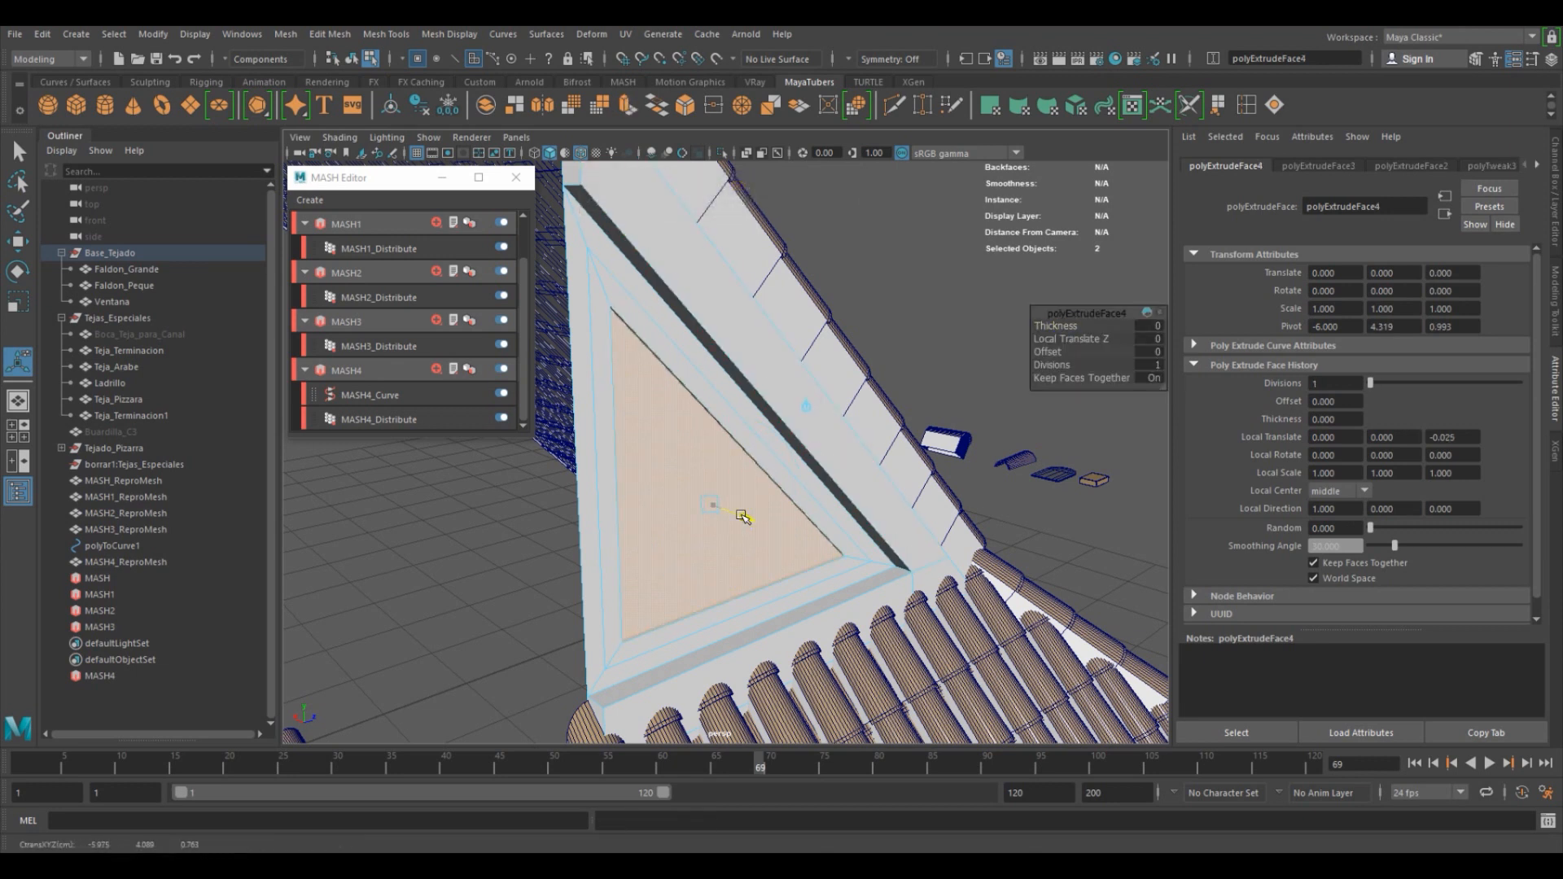
# Extrude the three frame faces around the recessed triangular window panel slightly outward.
pyautogui.click(666, 334)
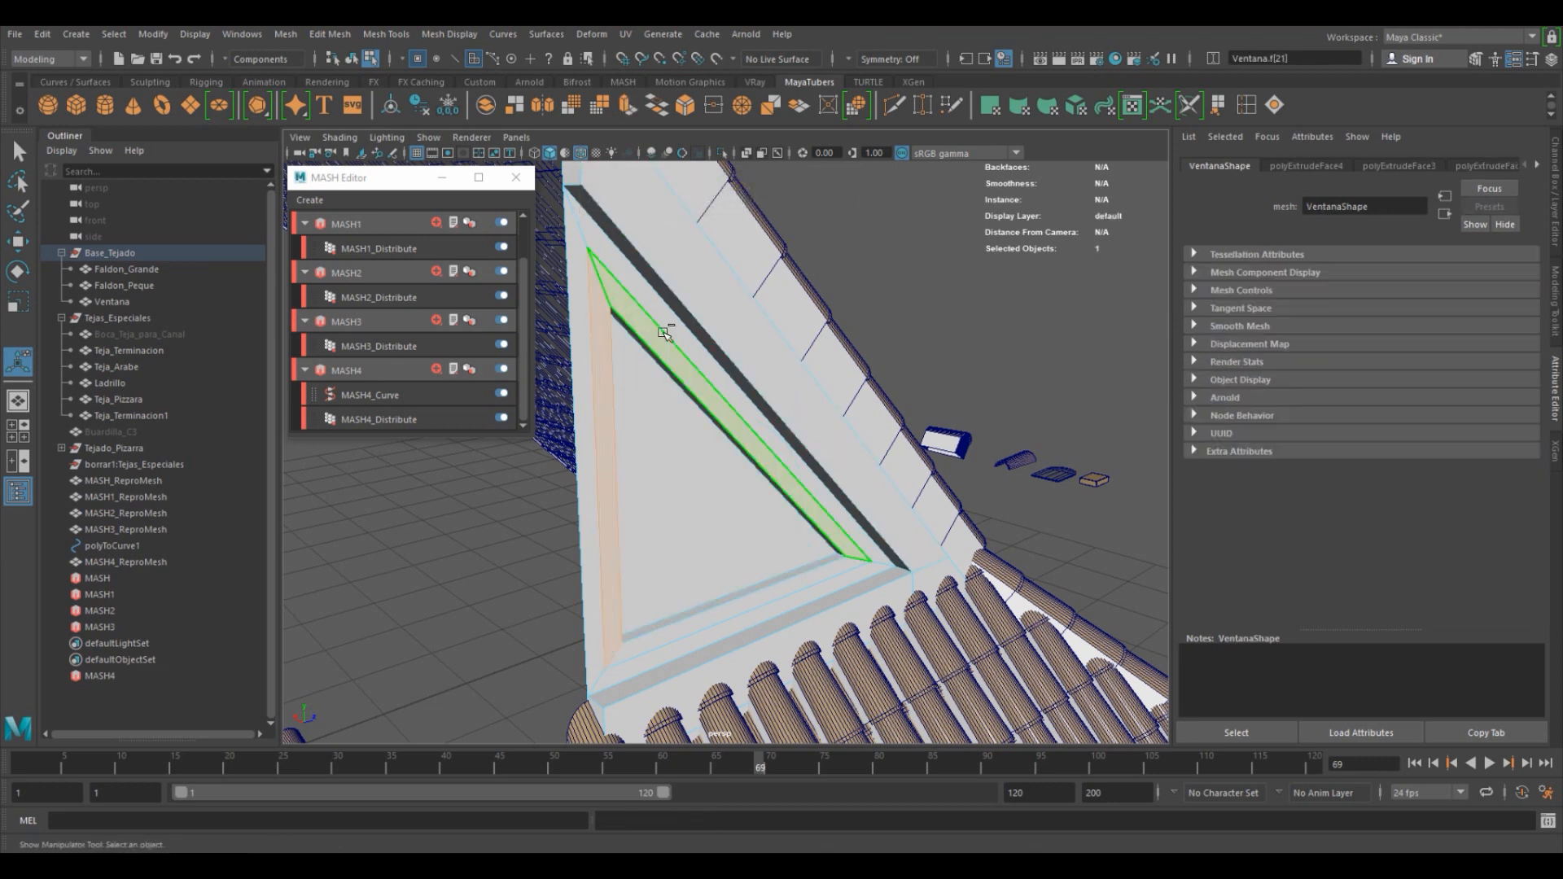
pyautogui.keyDown('shift'); pyautogui.click(813, 577); pyautogui.keyUp('shift')
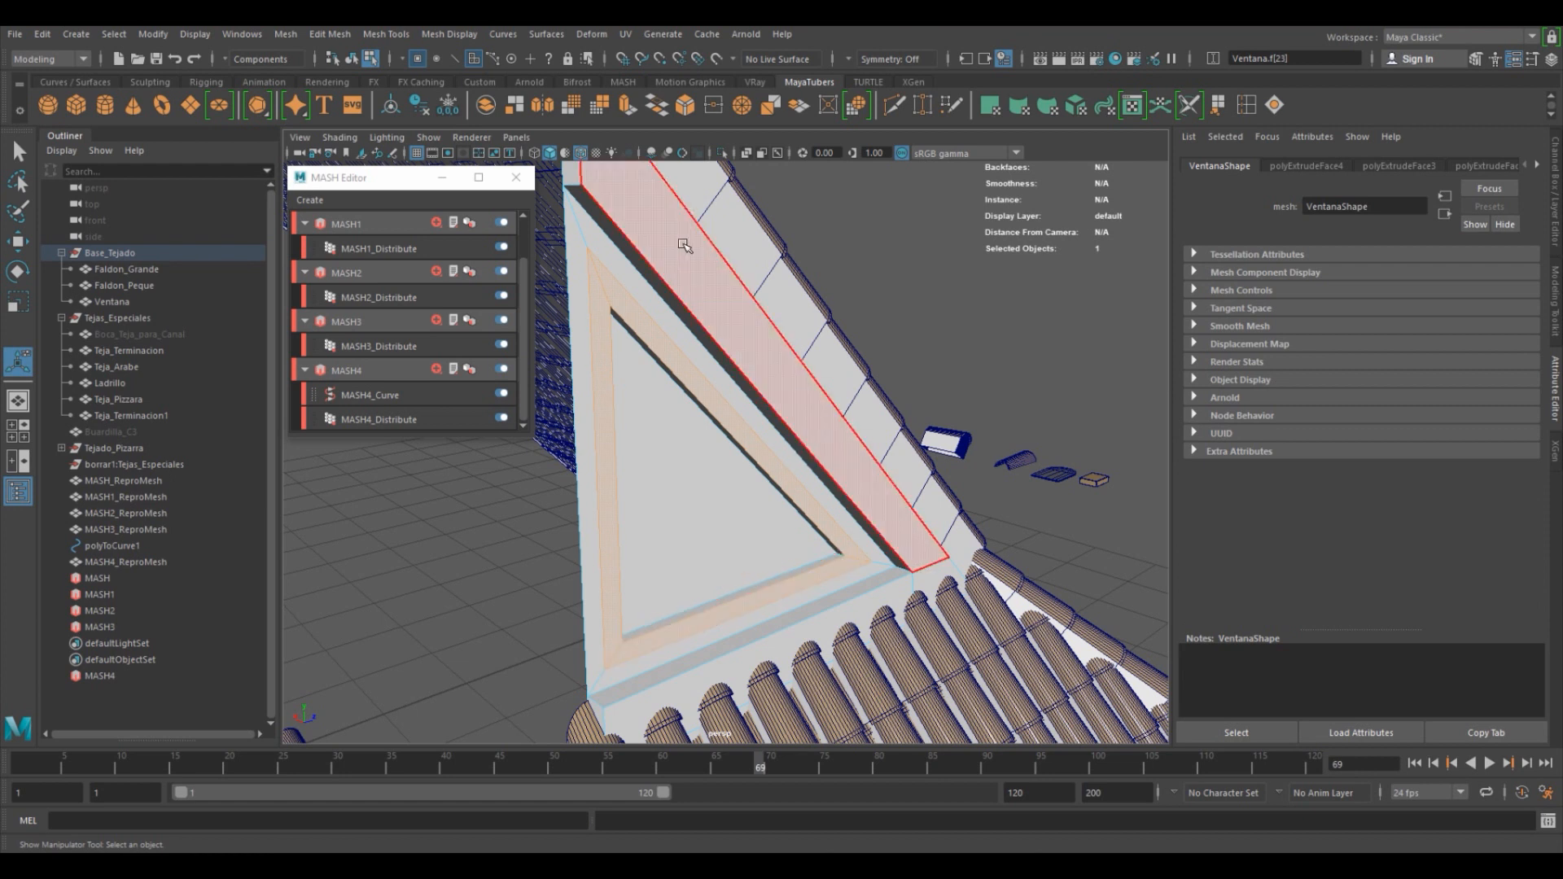
pyautogui.click(626, 103)
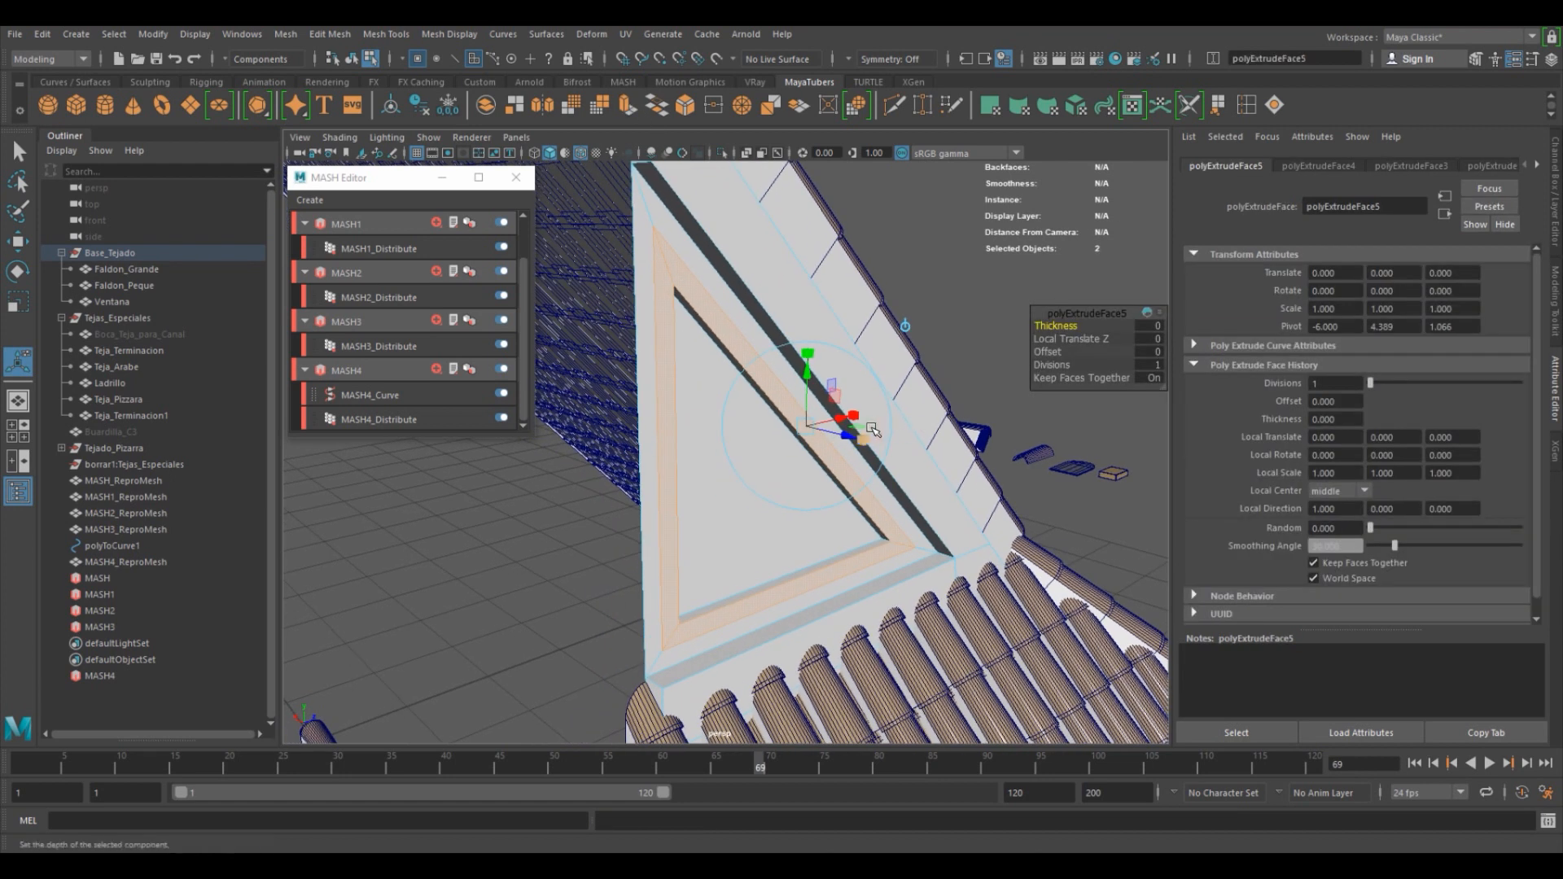
pyautogui.moveTo(840, 430); pyautogui.dragTo(854, 435)
# Select the narrow end faces at the lower gable band's corner, using wireframe display to reach the hidden face.
pyautogui.keyDown('alt'); pyautogui.moveTo(641, 192); pyautogui.dragTo(719, 312, button='middle'); pyautogui.keyUp('alt')
pyautogui.click(719, 313)
pyautogui.keyDown('alt'); pyautogui.moveTo(719, 312); pyautogui.dragTo(755, 519); pyautogui.keyUp('alt')
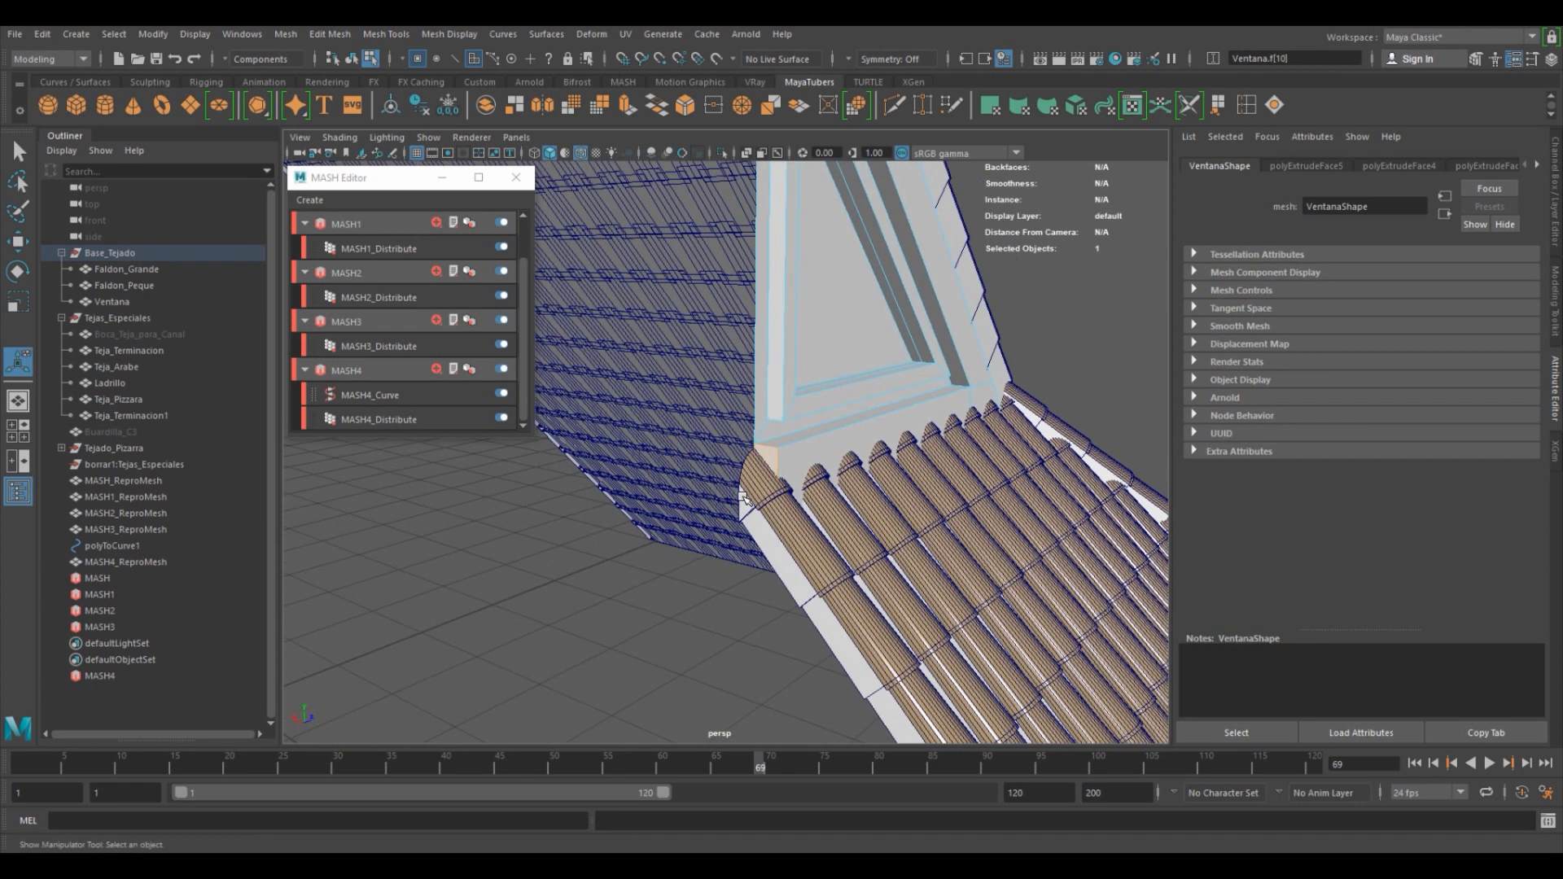
pyautogui.press('4')
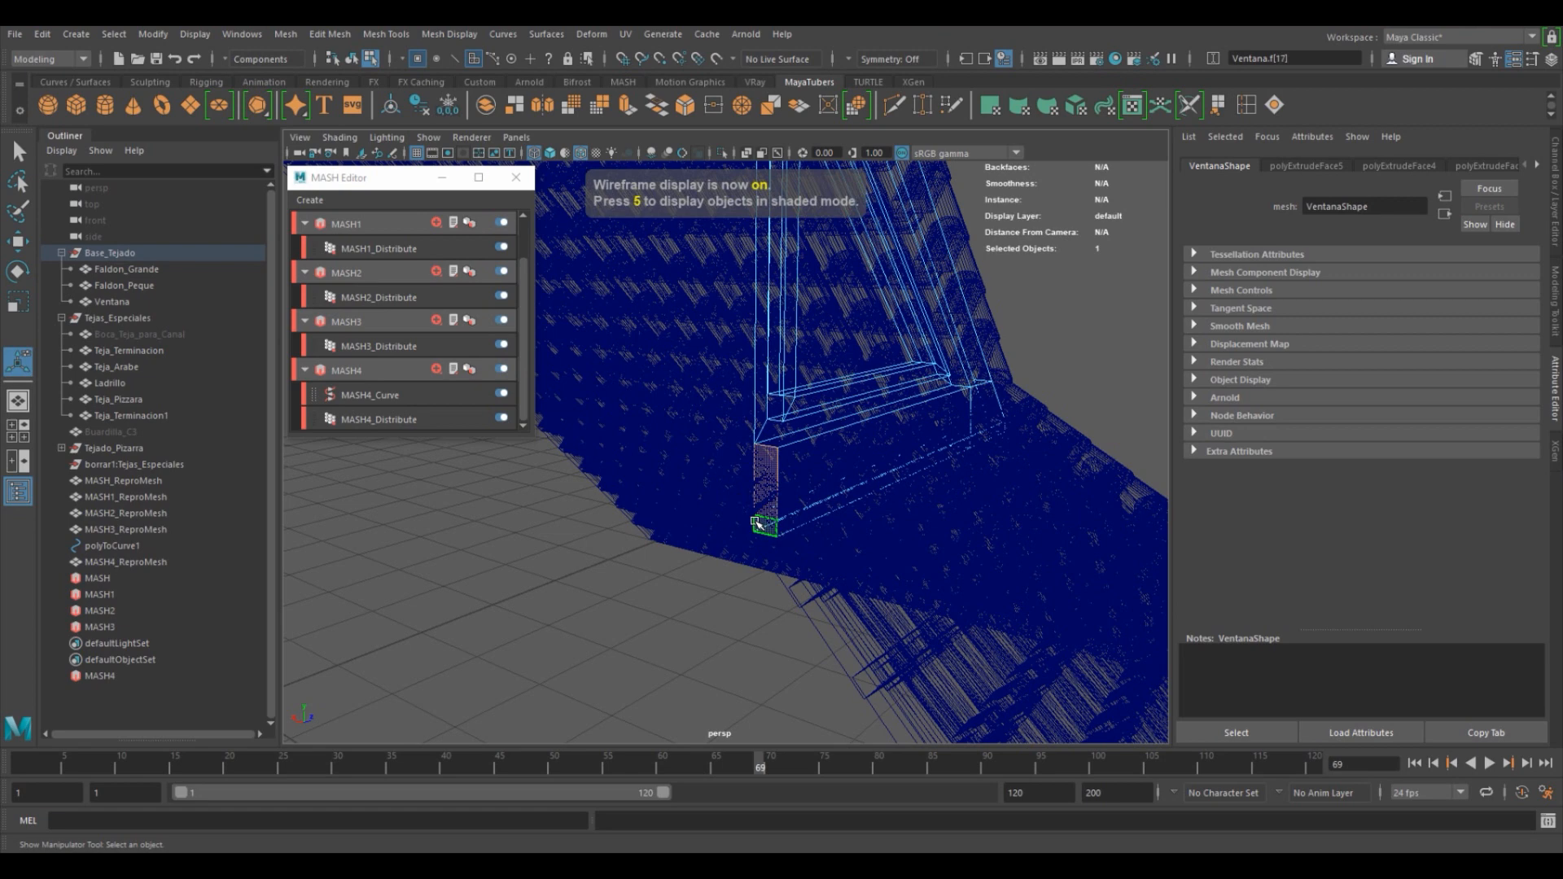
pyautogui.click(756, 521)
pyautogui.moveTo(777, 476)
pyautogui.keyDown('alt'); pyautogui.mouseDown()
pyautogui.moveTo(855, 574)
pyautogui.moveTo(786, 554)
pyautogui.mouseUp(); pyautogui.keyUp('alt')
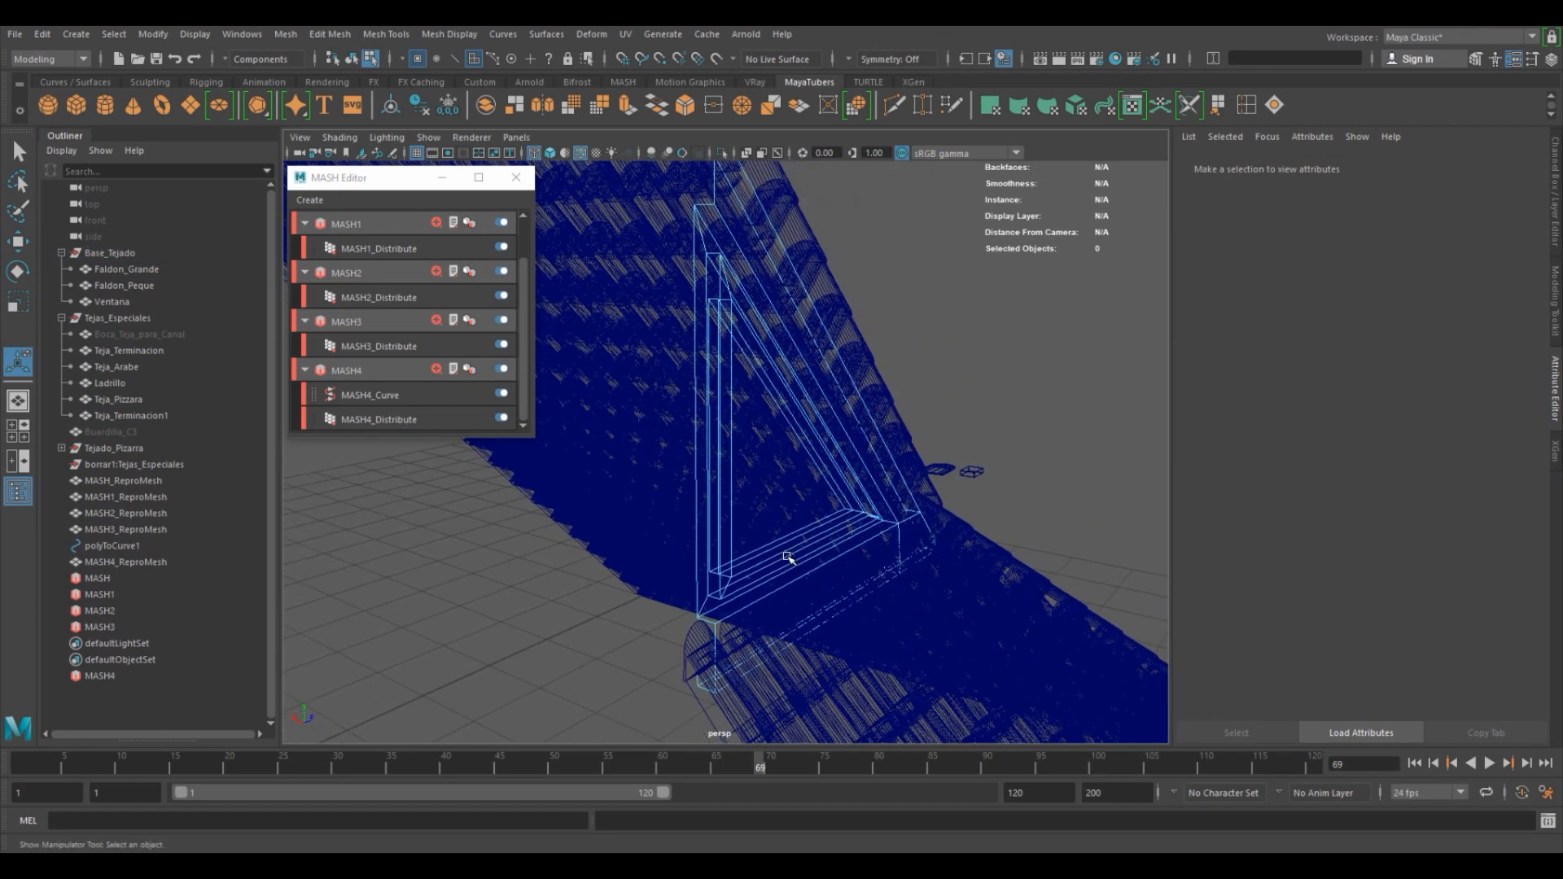
# Return to shaded display and object selection mode, leaving nothing selected on the roof.
pyautogui.press('5')
pyautogui.moveTo(887, 559)
pyautogui.keyDown('alt'); pyautogui.mouseDown()
pyautogui.moveTo(760, 530)
pyautogui.moveTo(824, 468)
pyautogui.moveTo(802, 464)
pyautogui.mouseUp(); pyautogui.keyUp('alt')
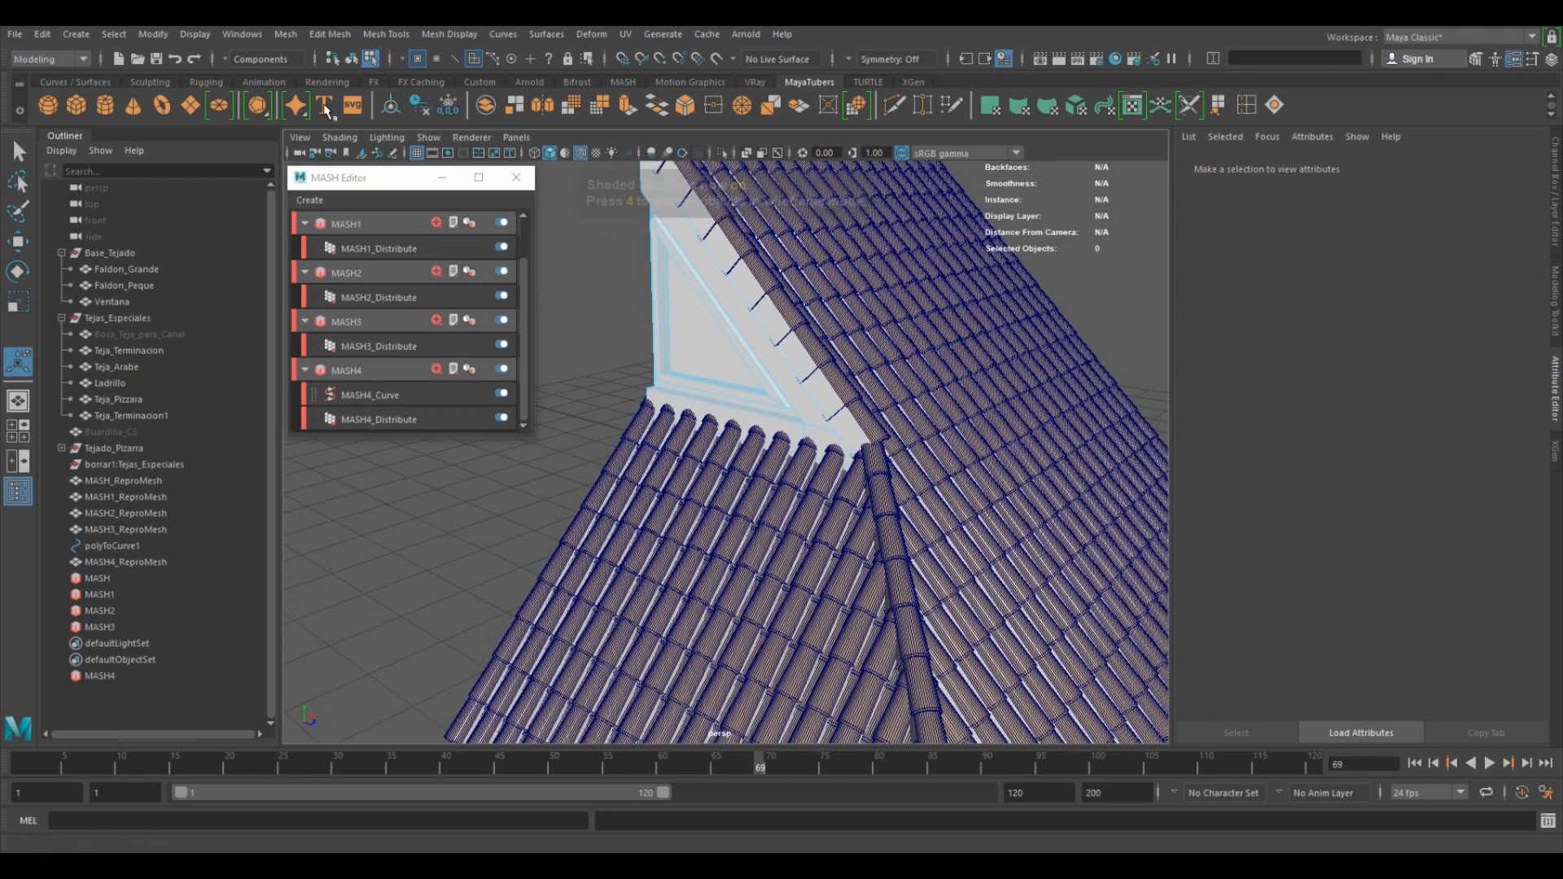
pyautogui.click(352, 59)
pyautogui.click(609, 369)
pyautogui.keyDown('alt'); pyautogui.moveTo(608, 369); pyautogui.dragTo(721, 386); pyautogui.keyUp('alt')
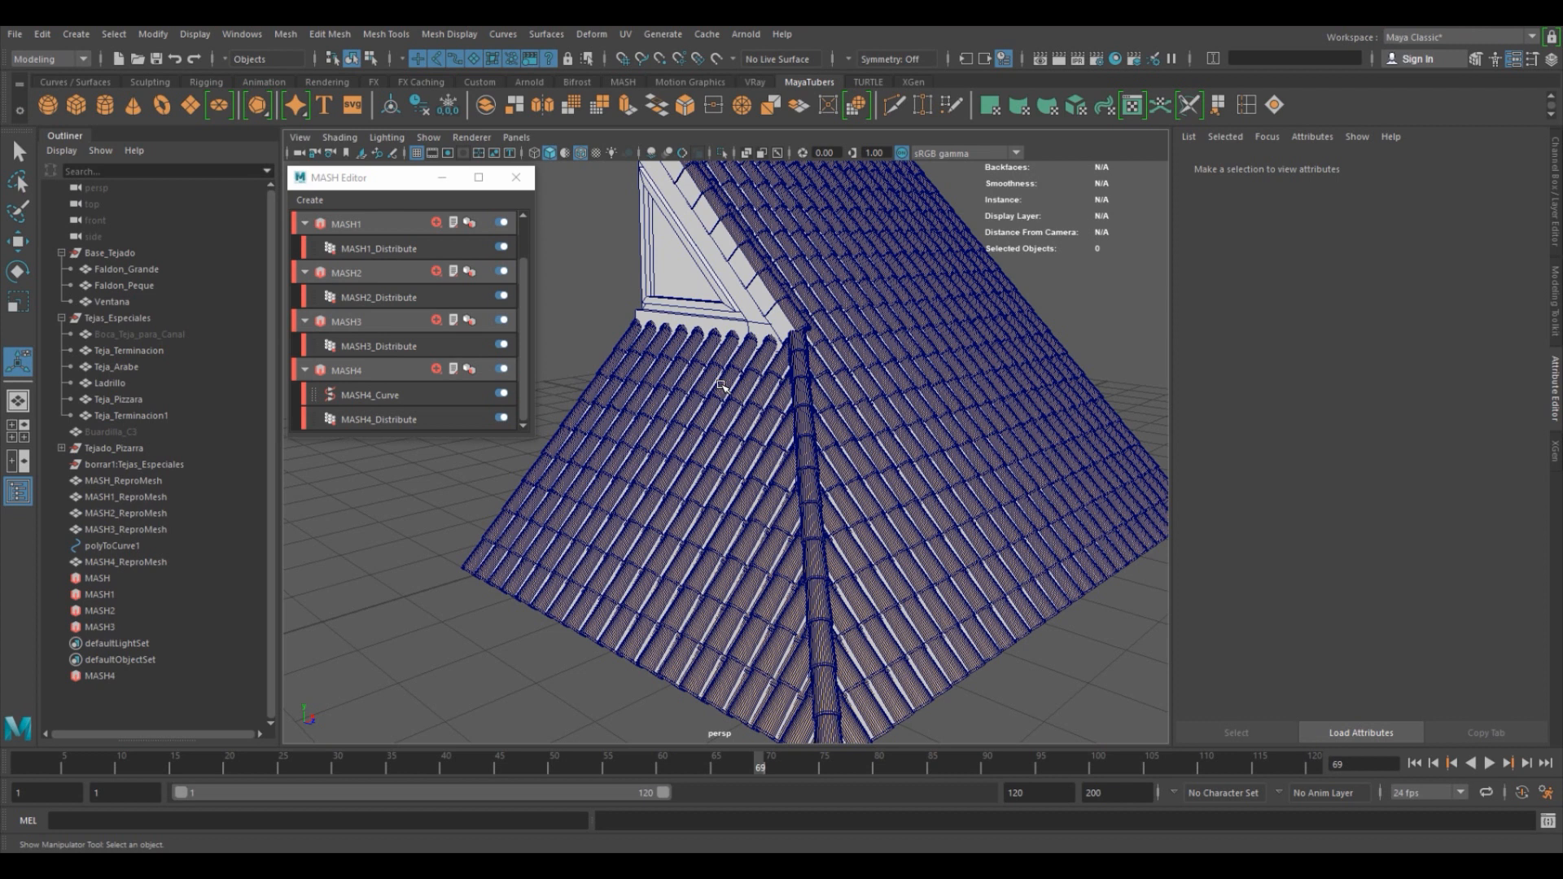
pyautogui.keyDown('alt'); pyautogui.moveTo(721, 385); pyautogui.dragTo(775, 553); pyautogui.keyUp('alt')
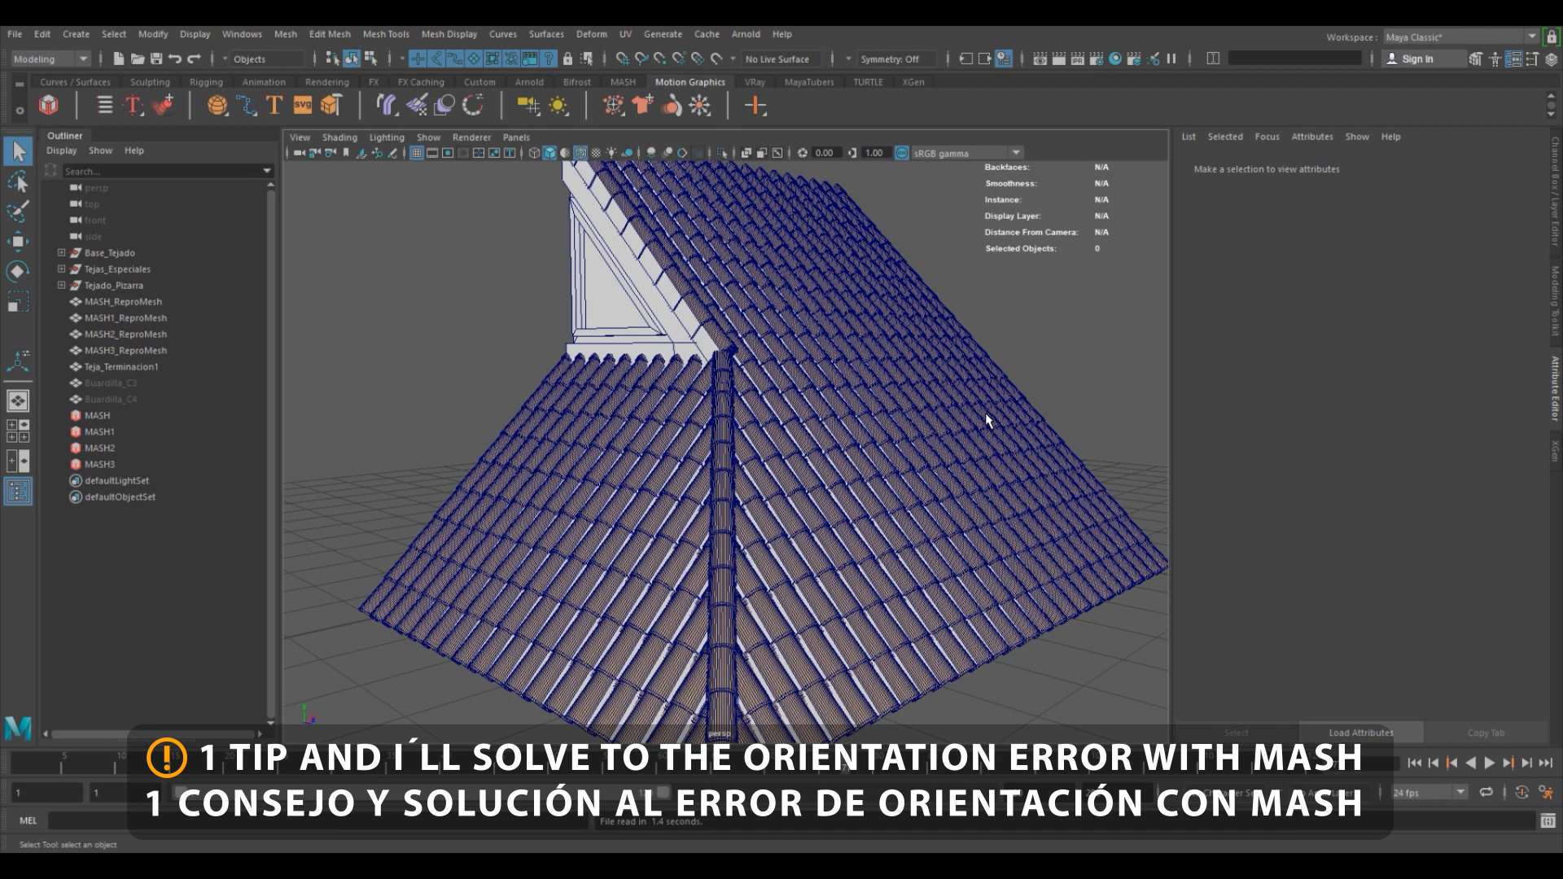
# Examine how the lowest ridge tile, Teja_Terminacion1, sits over the end of the hip and the neighbouring eave tiles.
pyautogui.keyDown('alt'); pyautogui.moveTo(921, 448); pyautogui.dragTo(786, 457); pyautogui.keyUp('alt')
pyautogui.scroll(5, 786, 457)
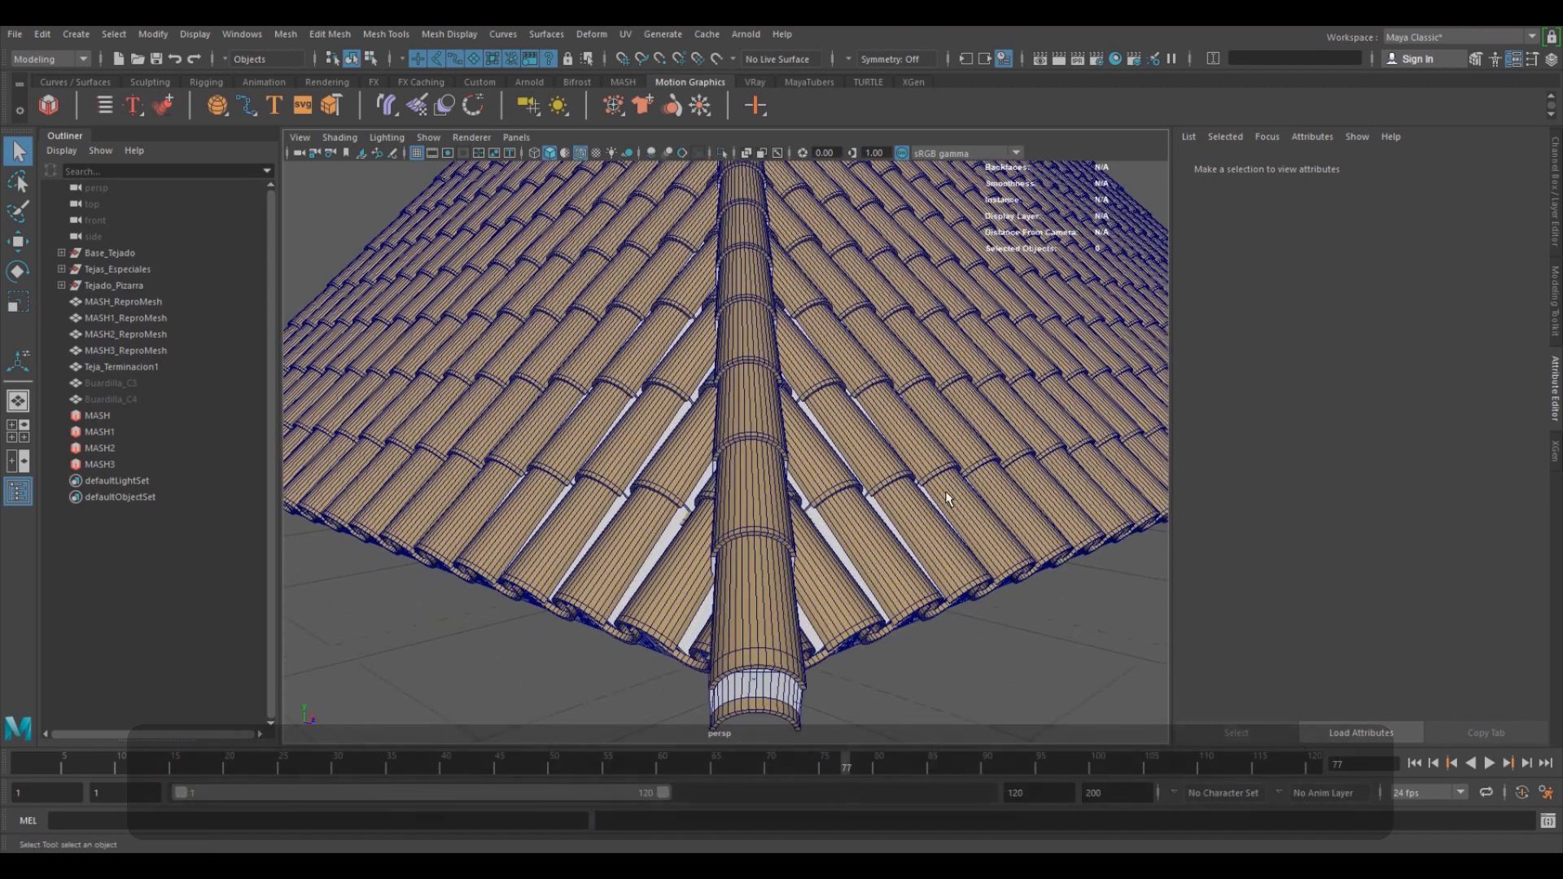
pyautogui.click(730, 519)
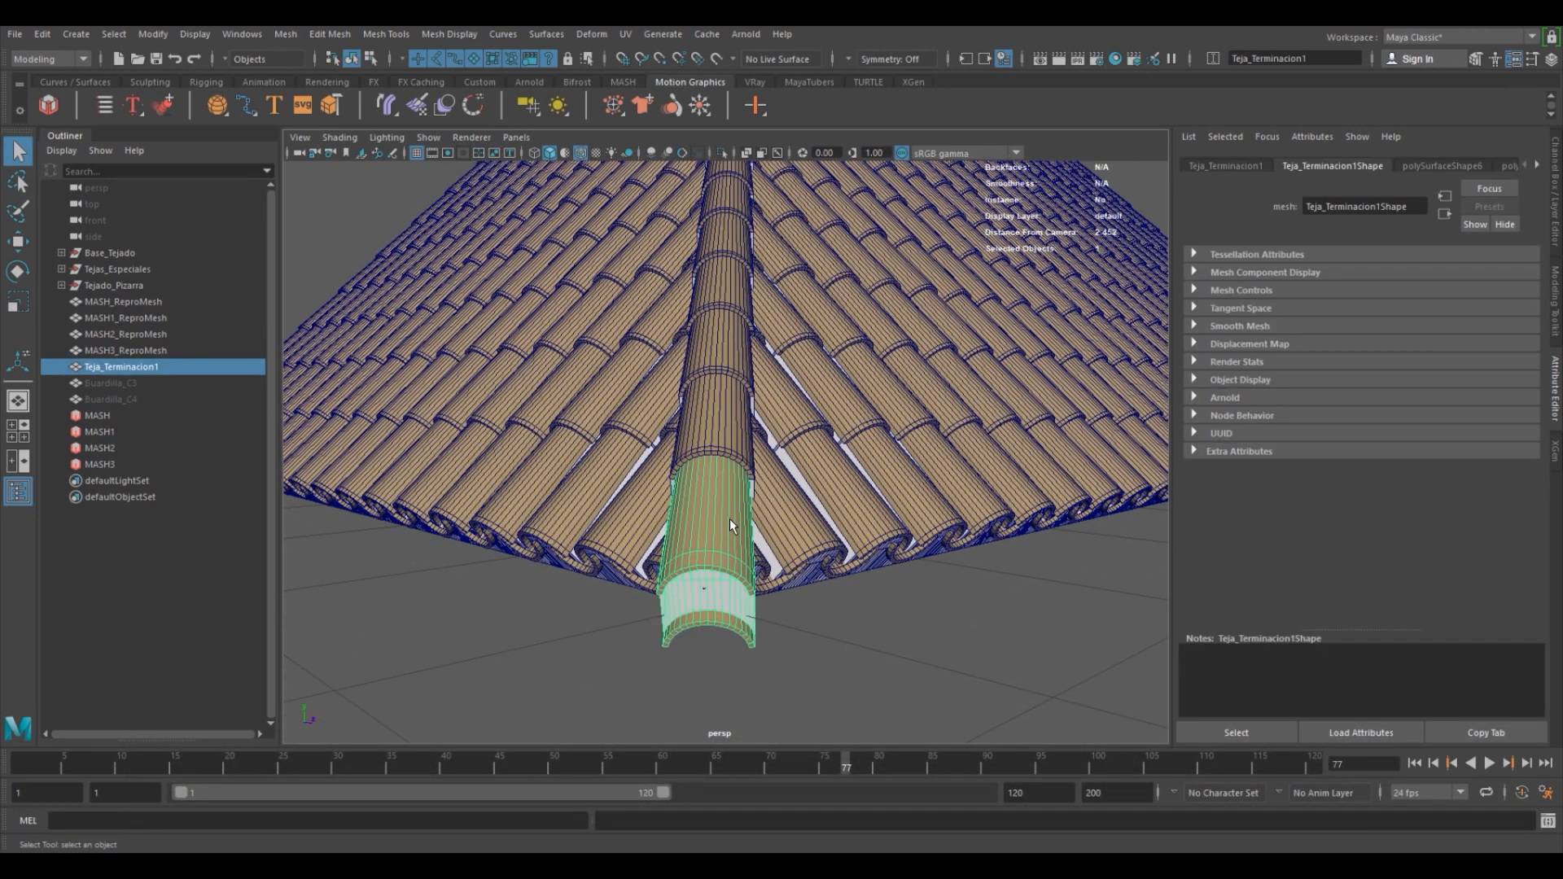
pyautogui.press('f')
pyautogui.keyDown('alt'); pyautogui.moveTo(735, 471); pyautogui.dragTo(694, 418); pyautogui.keyUp('alt')
pyautogui.keyDown('alt'); pyautogui.moveTo(695, 418); pyautogui.dragTo(747, 455, button='right'); pyautogui.keyUp('alt')
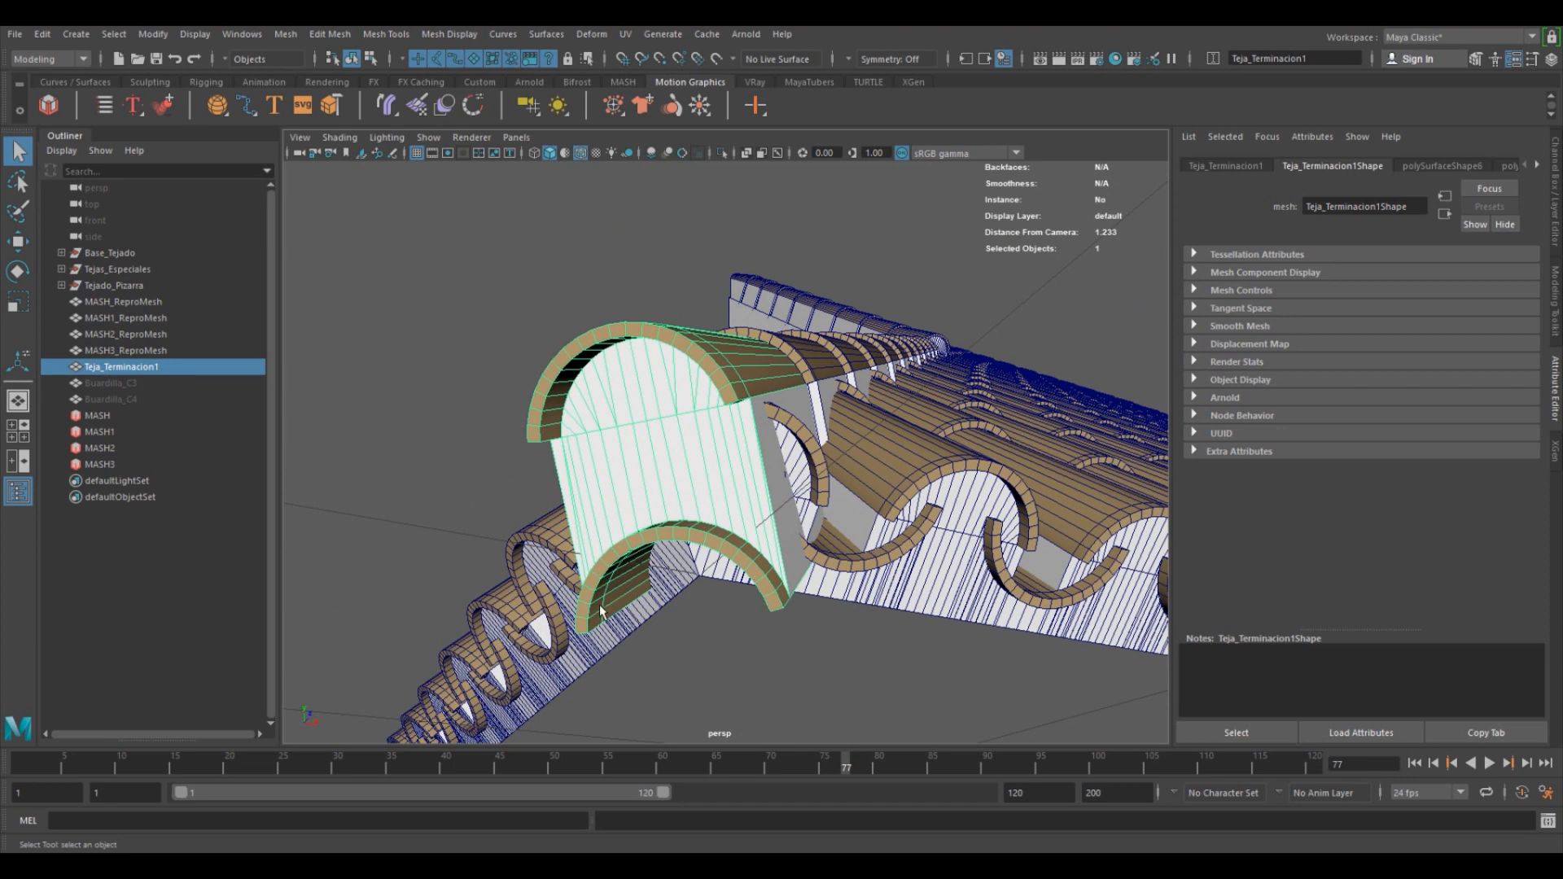
pyautogui.keyDown('alt'); pyautogui.moveTo(599, 604); pyautogui.dragTo(619, 570); pyautogui.keyUp('alt')
pyautogui.keyDown('alt'); pyautogui.moveTo(618, 570); pyautogui.dragTo(553, 562, button='right'); pyautogui.keyUp('alt')
pyautogui.keyDown('alt'); pyautogui.moveTo(553, 562); pyautogui.dragTo(762, 487); pyautogui.keyUp('alt')
pyautogui.keyDown('alt'); pyautogui.moveTo(698, 369); pyautogui.dragTo(733, 391); pyautogui.keyUp('alt')
pyautogui.click(732, 391)
pyautogui.keyDown('alt'); pyautogui.moveTo(733, 391); pyautogui.dragTo(778, 389, button='right'); pyautogui.keyUp('alt')
pyautogui.keyDown('alt'); pyautogui.moveTo(726, 407); pyautogui.dragTo(761, 381, button='middle'); pyautogui.keyUp('alt')
pyautogui.keyDown('alt'); pyautogui.moveTo(761, 381); pyautogui.dragTo(672, 408); pyautogui.keyUp('alt')
# Unhide the planes Buardilla_C3 and Buardilla_C4 and frame Buardilla_C3.
pyautogui.click(128, 381)
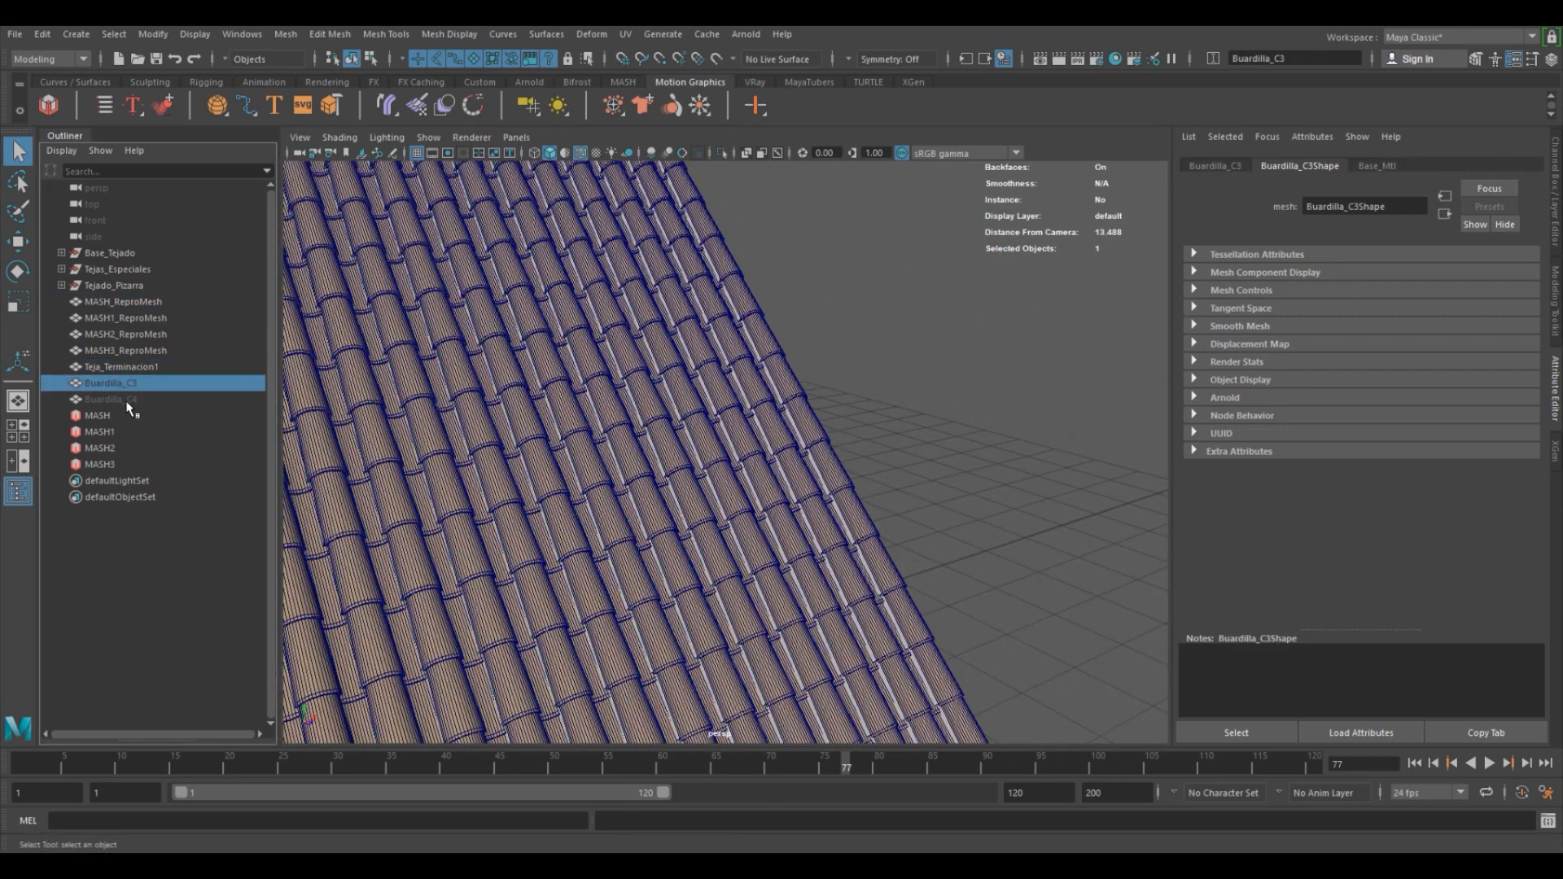
pyautogui.keyDown('shift'); pyautogui.click(127, 402); pyautogui.keyUp('shift')
pyautogui.press('h')
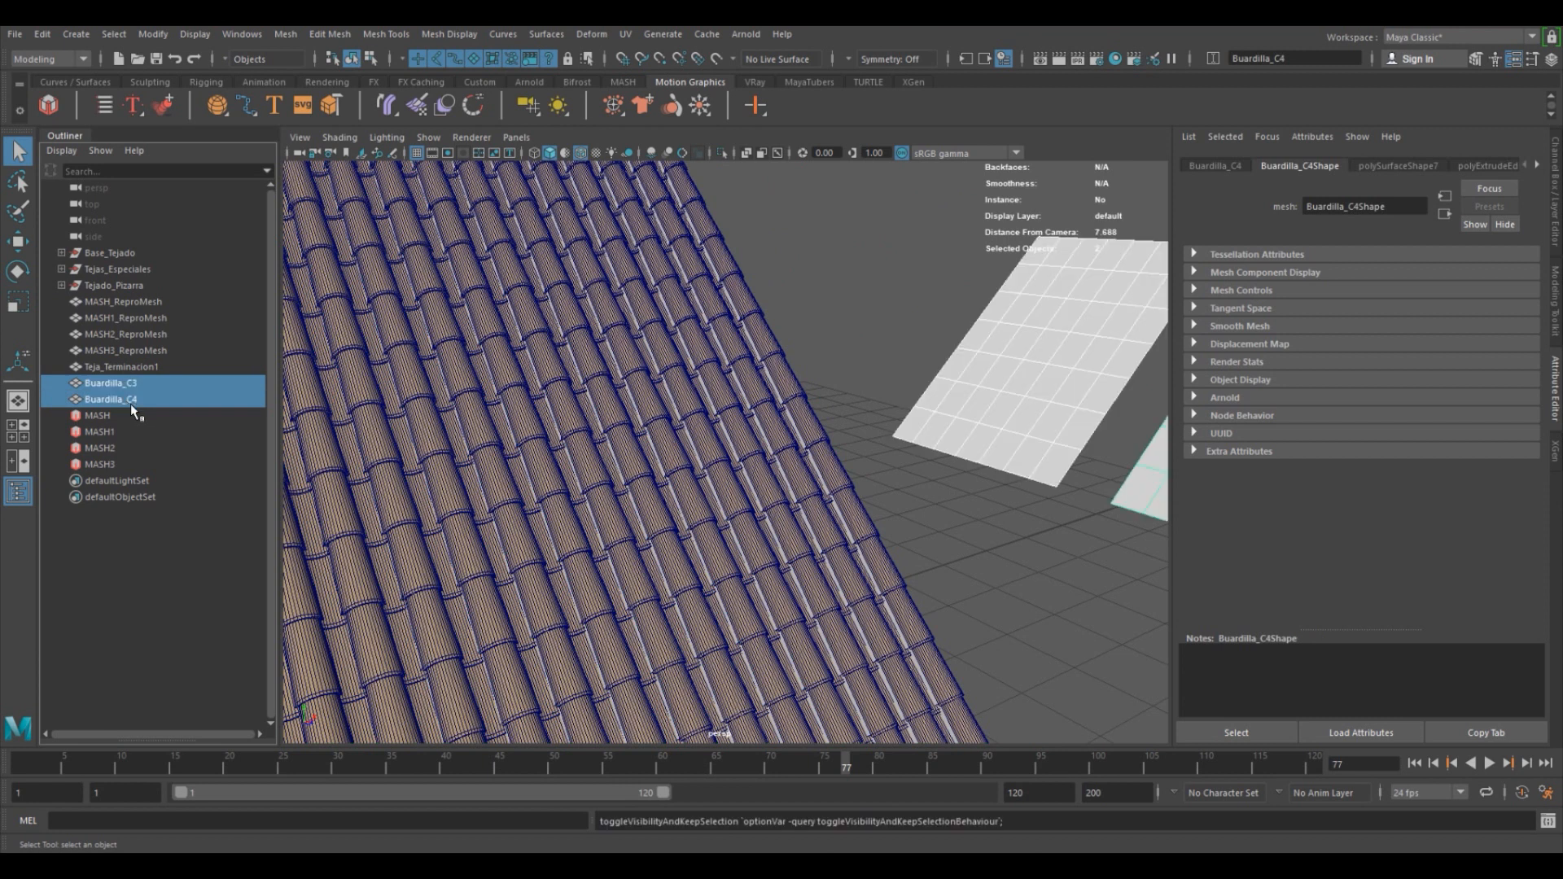
pyautogui.click(1031, 405)
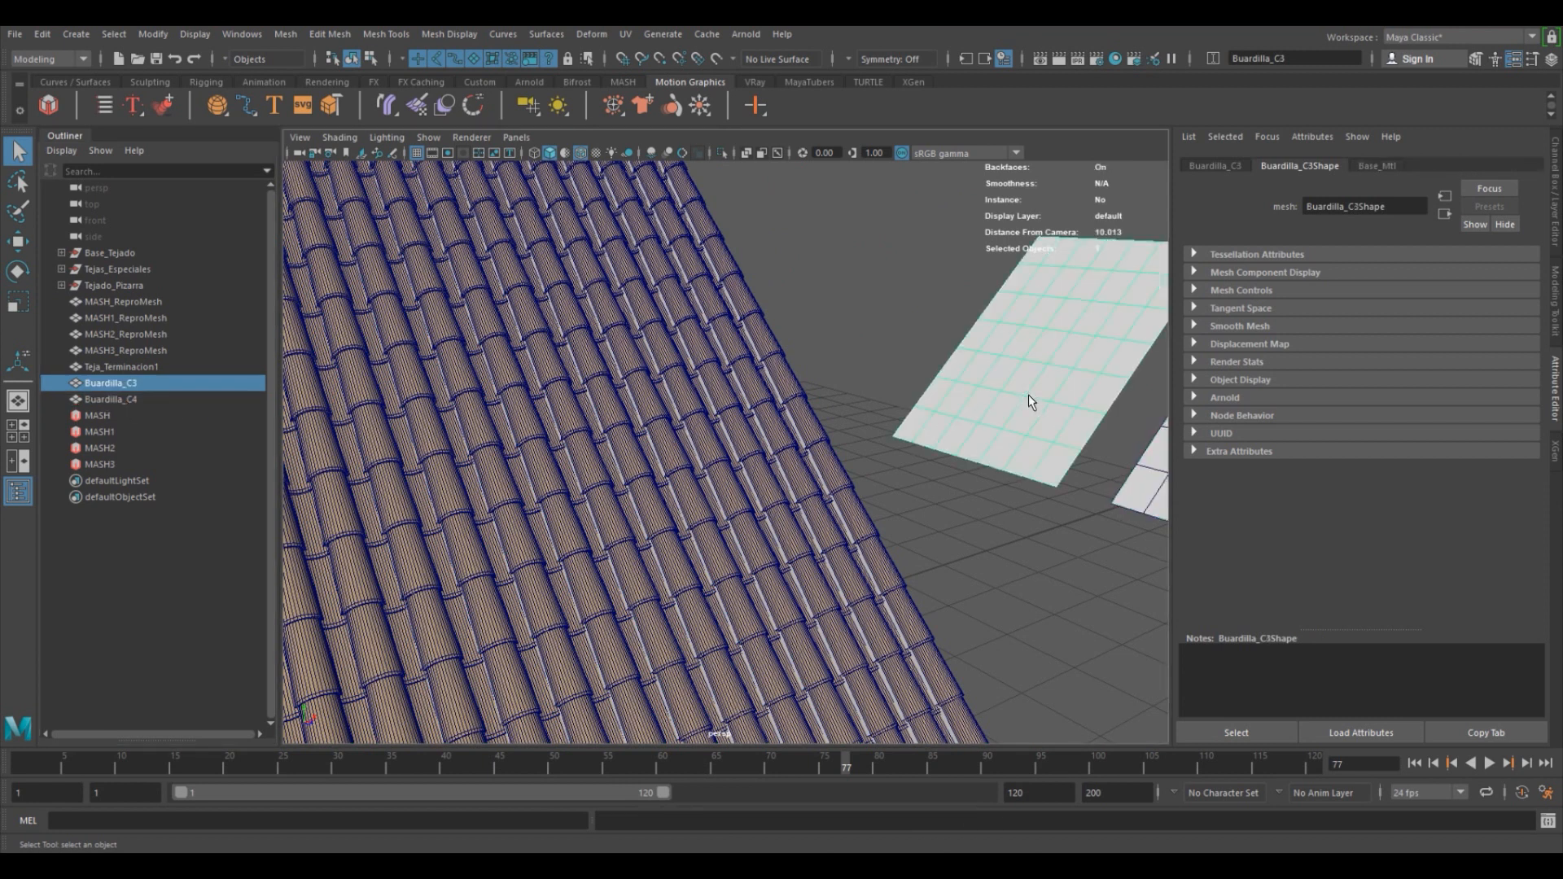
pyautogui.press('f')
pyautogui.keyDown('alt'); pyautogui.moveTo(1018, 401); pyautogui.dragTo(573, 466); pyautogui.keyUp('alt')
# Duplicate the loose Teja_Terminacion tile beside the planes and create a new MASH network from the copy.
pyautogui.click(569, 464)
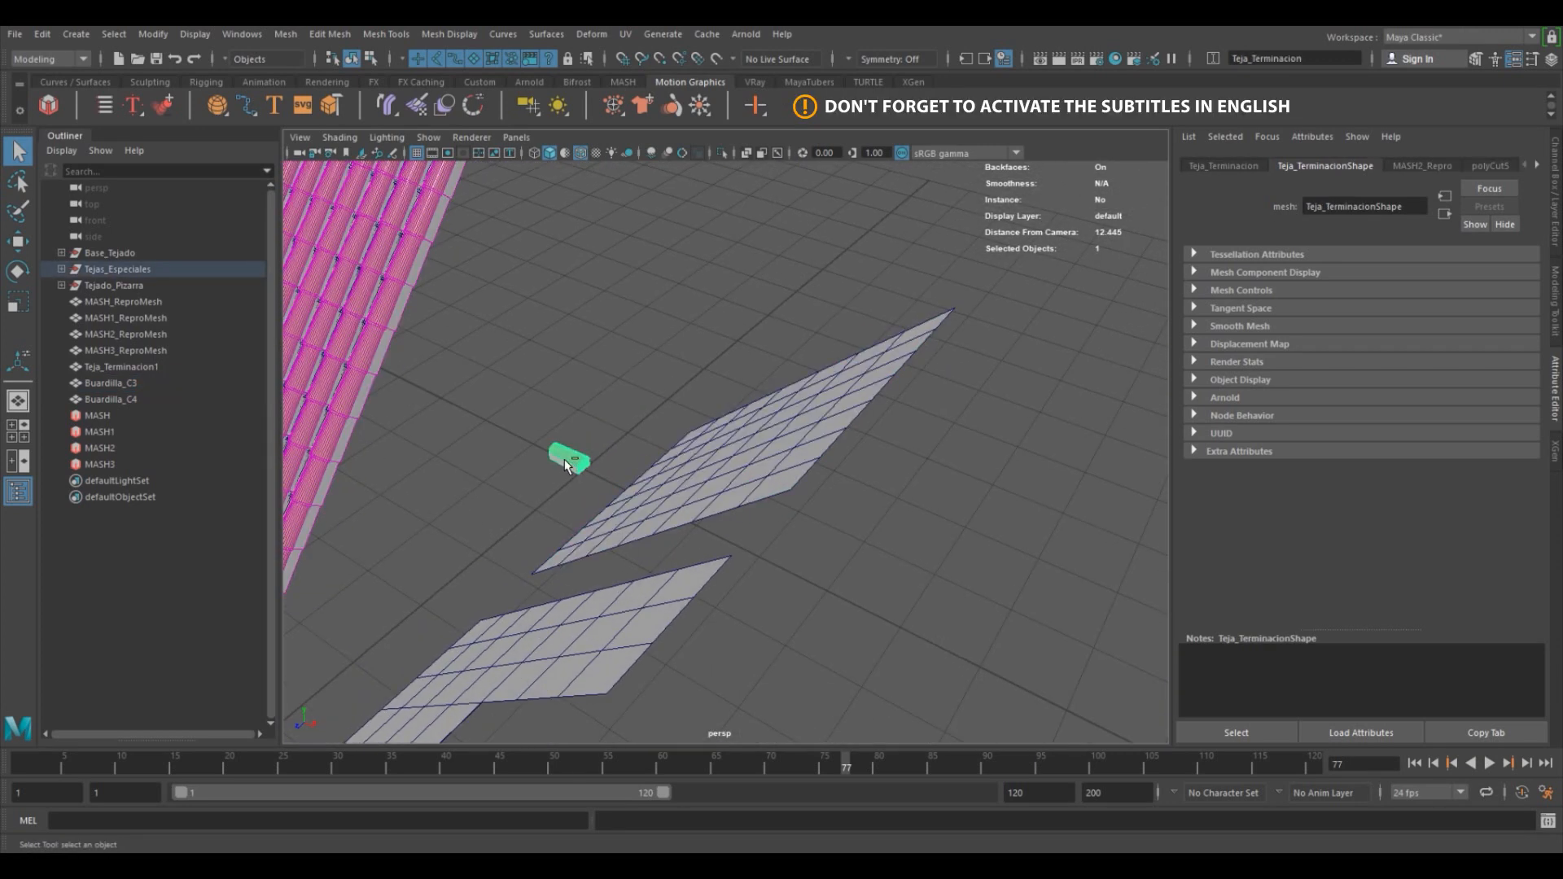
pyautogui.hotkey('ctrl', 'd')
pyautogui.keyDown('alt'); pyautogui.moveTo(525, 492); pyautogui.dragTo(627, 444); pyautogui.keyUp('alt')
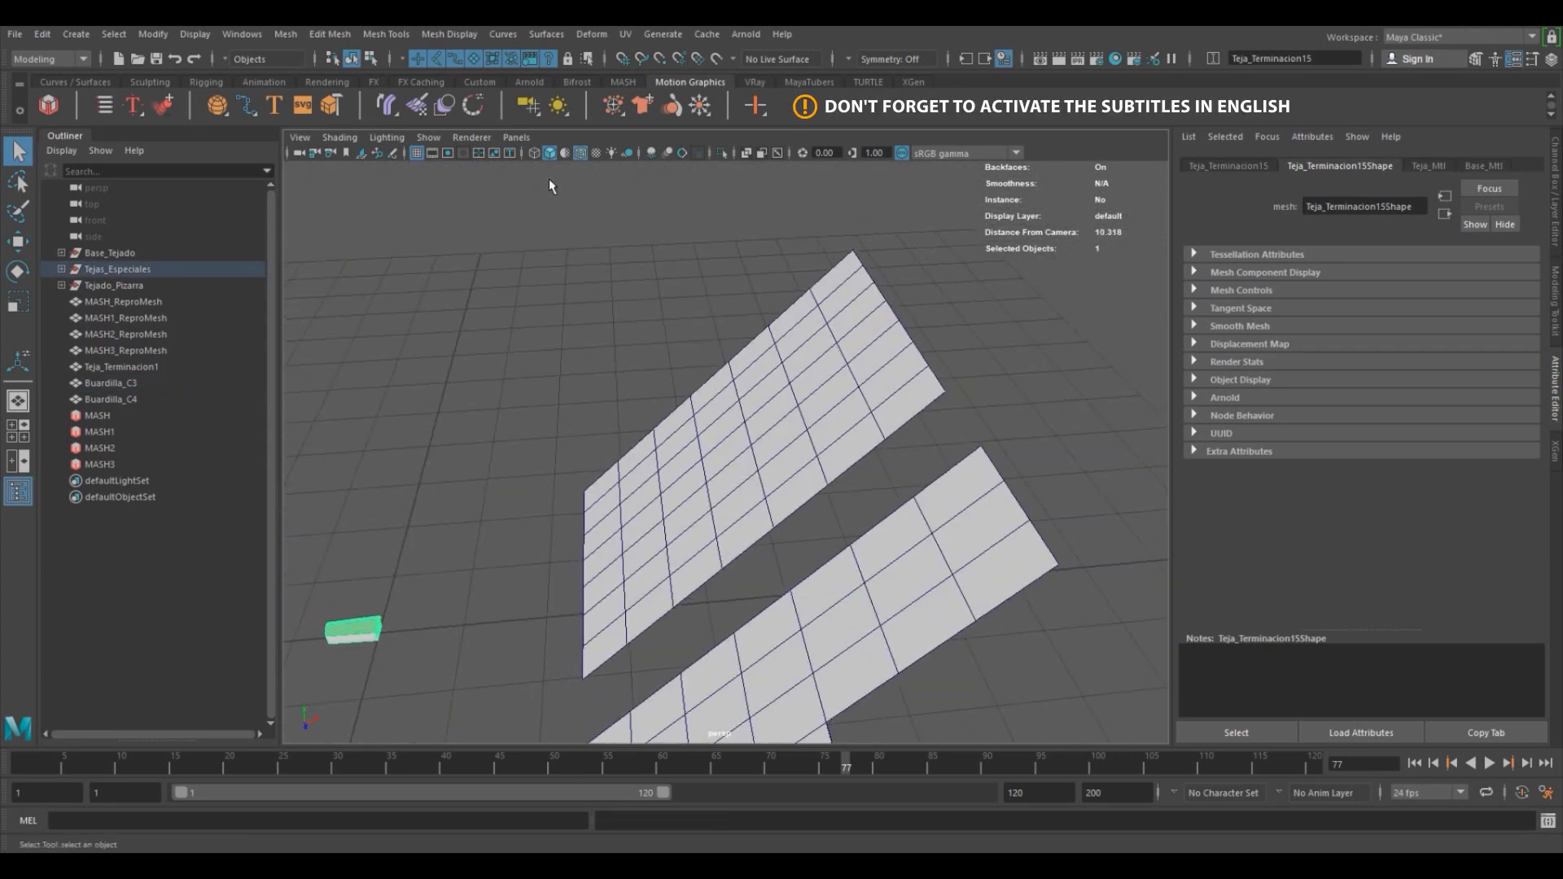
pyautogui.click(105, 105)
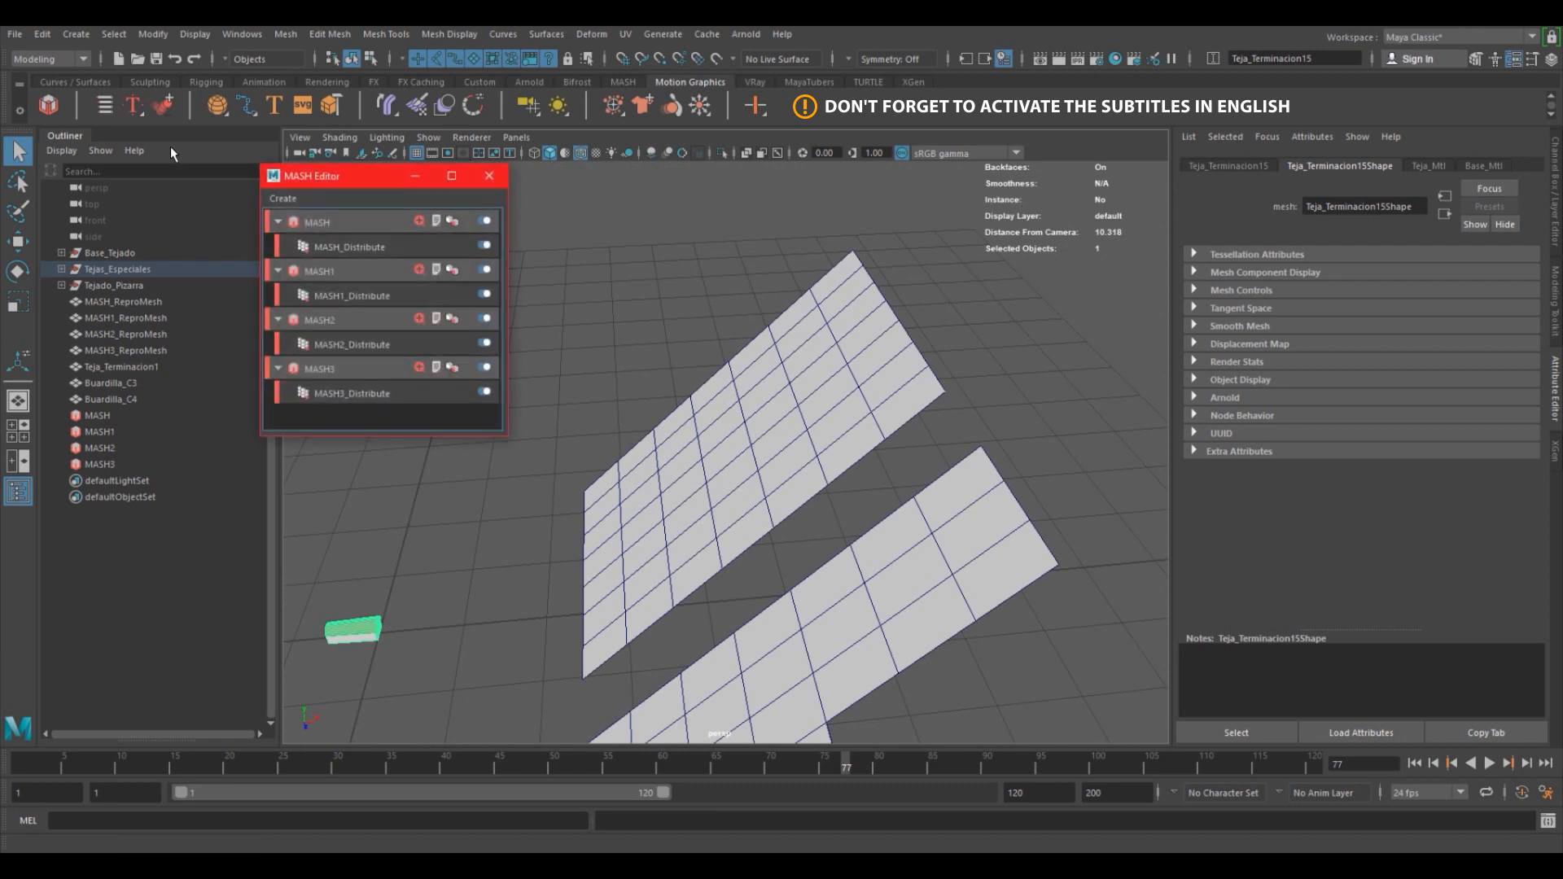
pyautogui.click(285, 199)
pyautogui.click(315, 217)
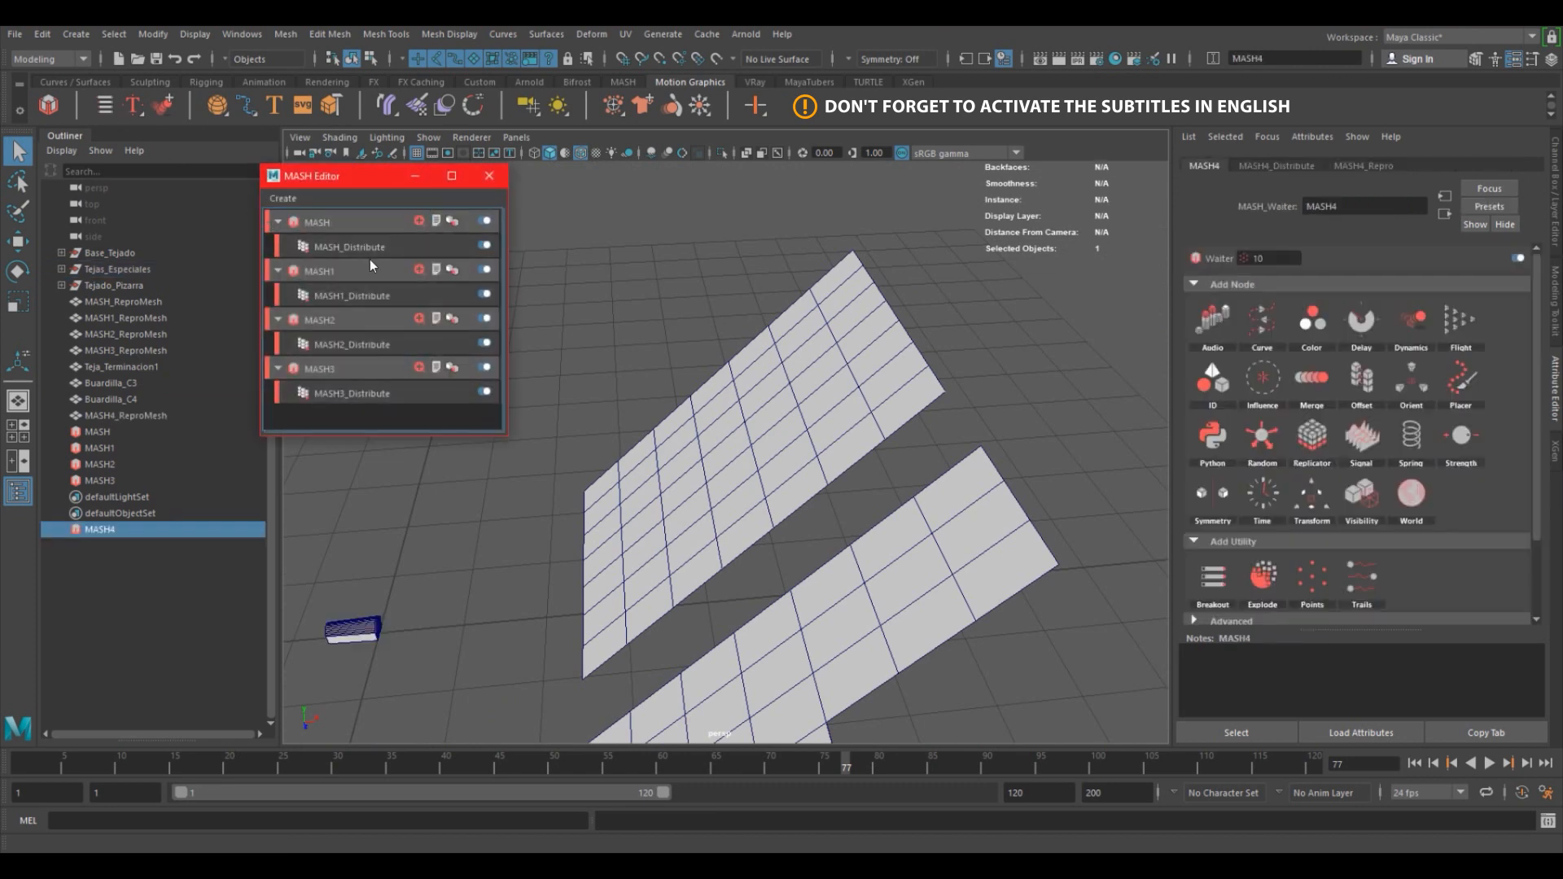
pyautogui.keyDown('alt'); pyautogui.moveTo(788, 548); pyautogui.dragTo(707, 512); pyautogui.keyUp('alt')
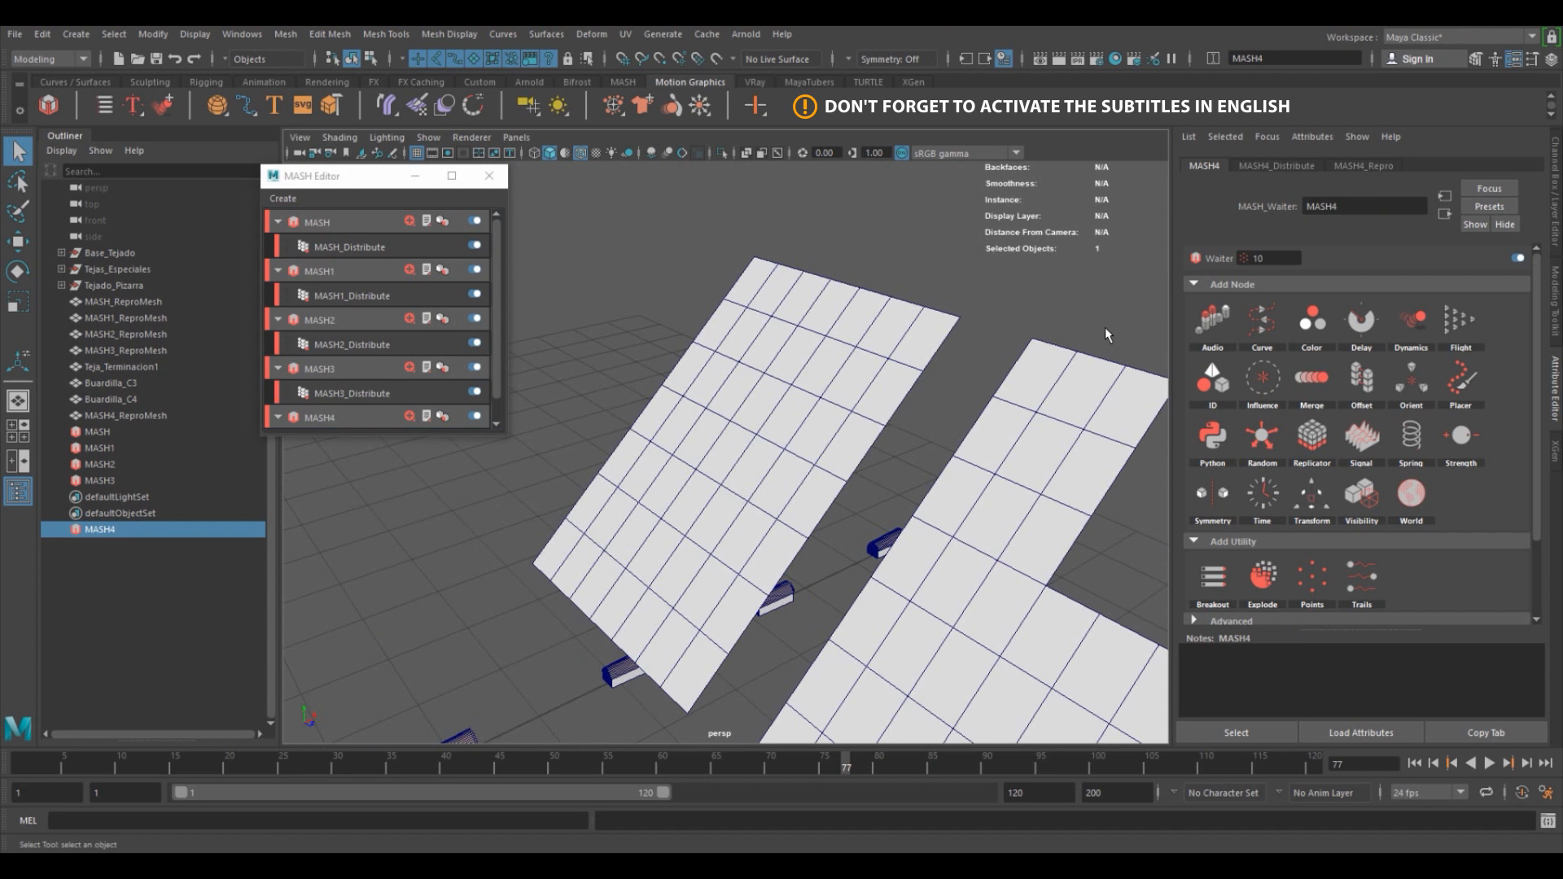
# Set MASH4_Distribute to the Mesh distribution type and connect Buardilla_C3 as its input mesh.
pyautogui.click(841, 452)
pyautogui.scroll(-1, 408, 424)
pyautogui.click(369, 419)
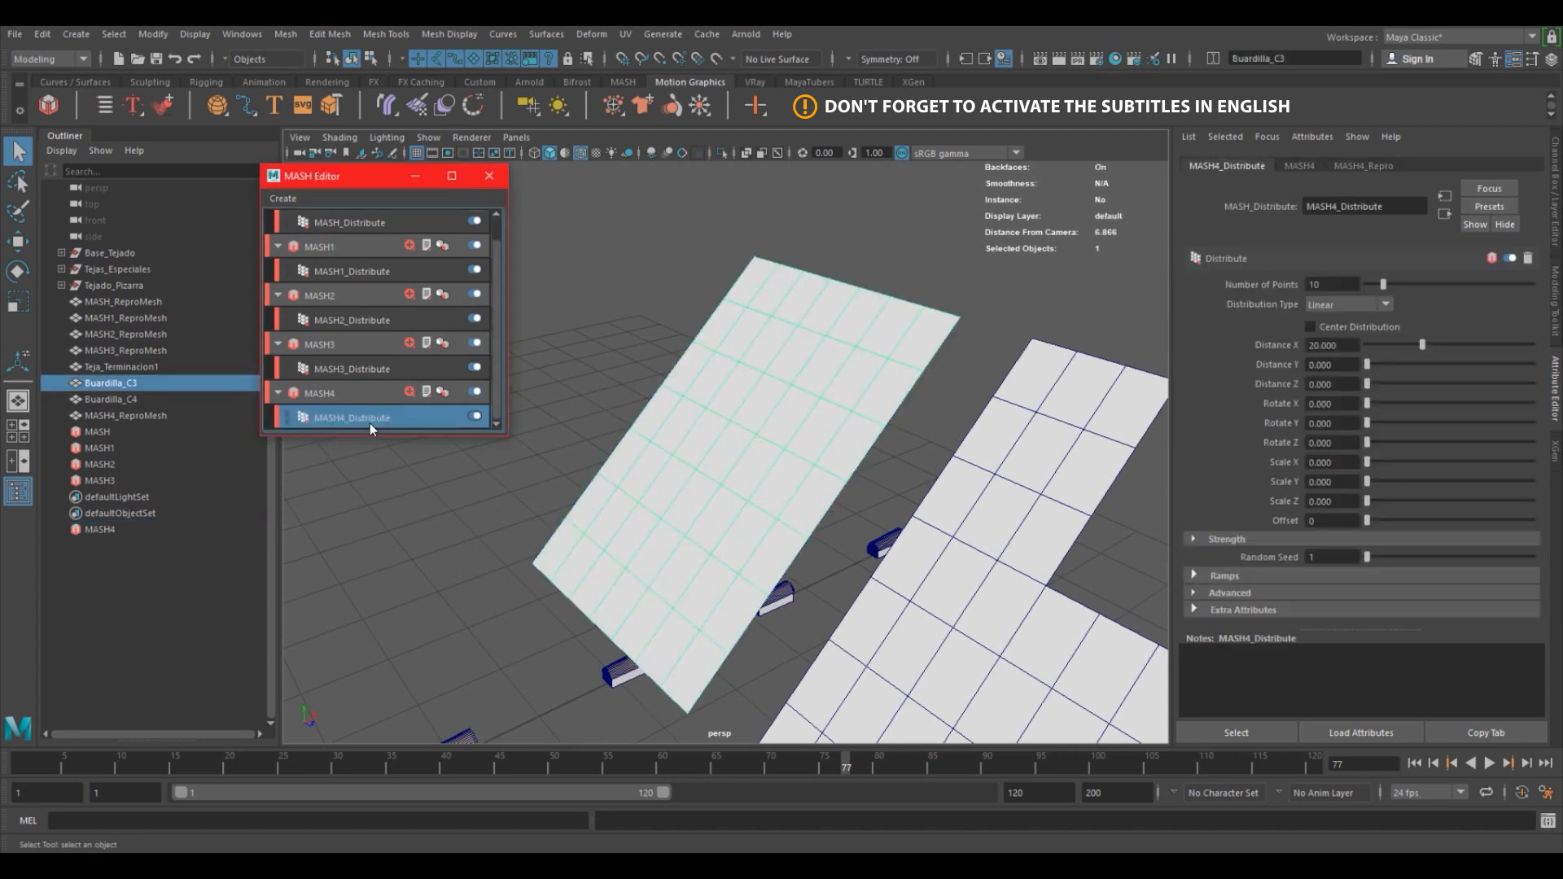
pyautogui.click(1327, 308)
pyautogui.click(1345, 371)
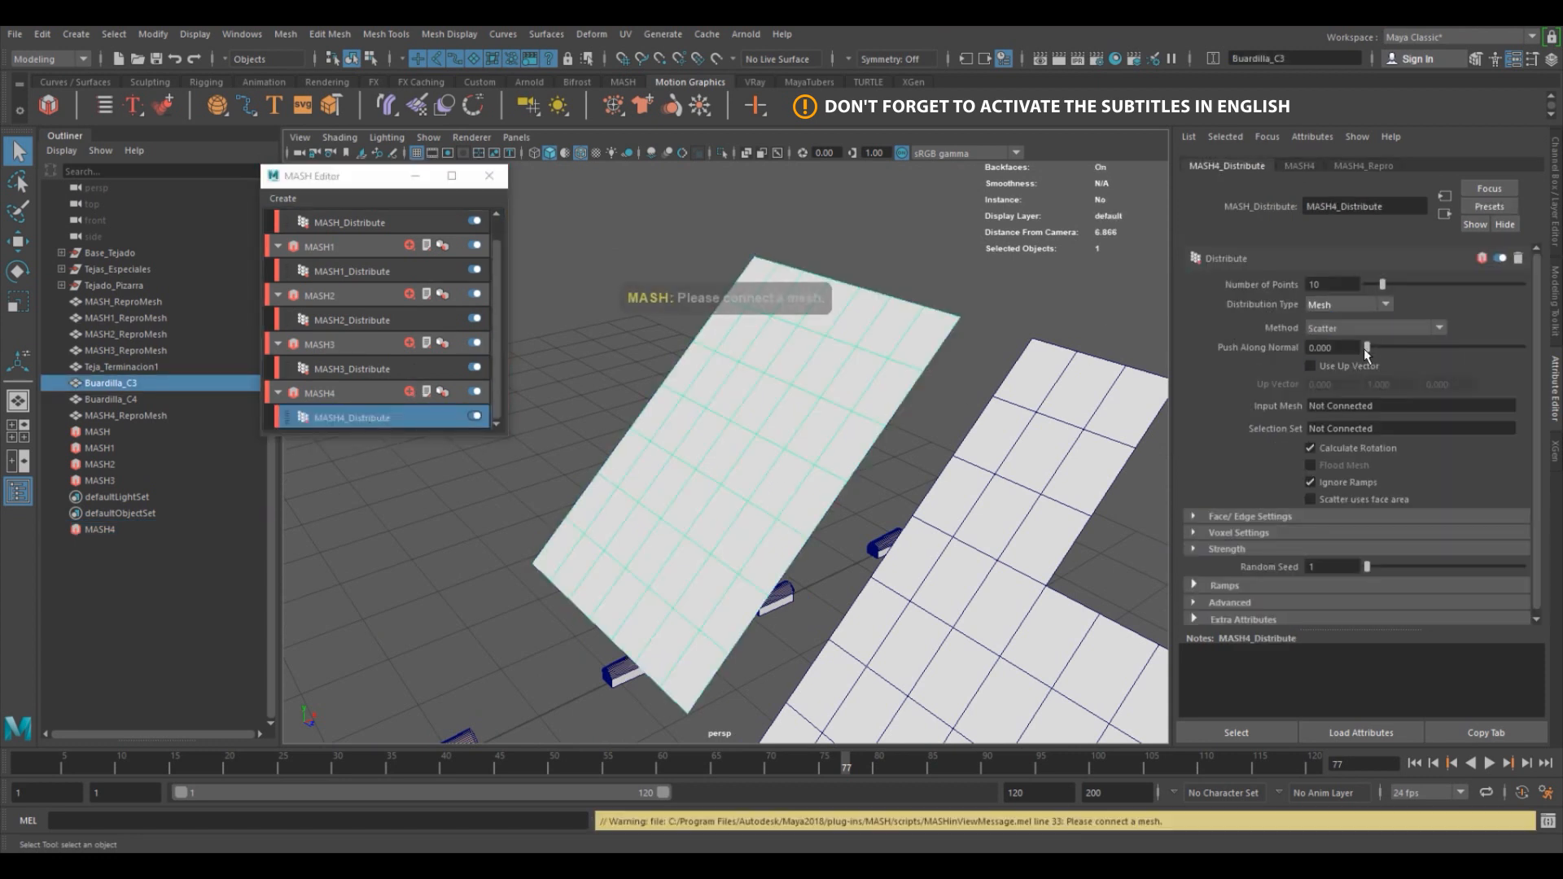
pyautogui.rightClick(1343, 405)
pyautogui.click(1362, 411)
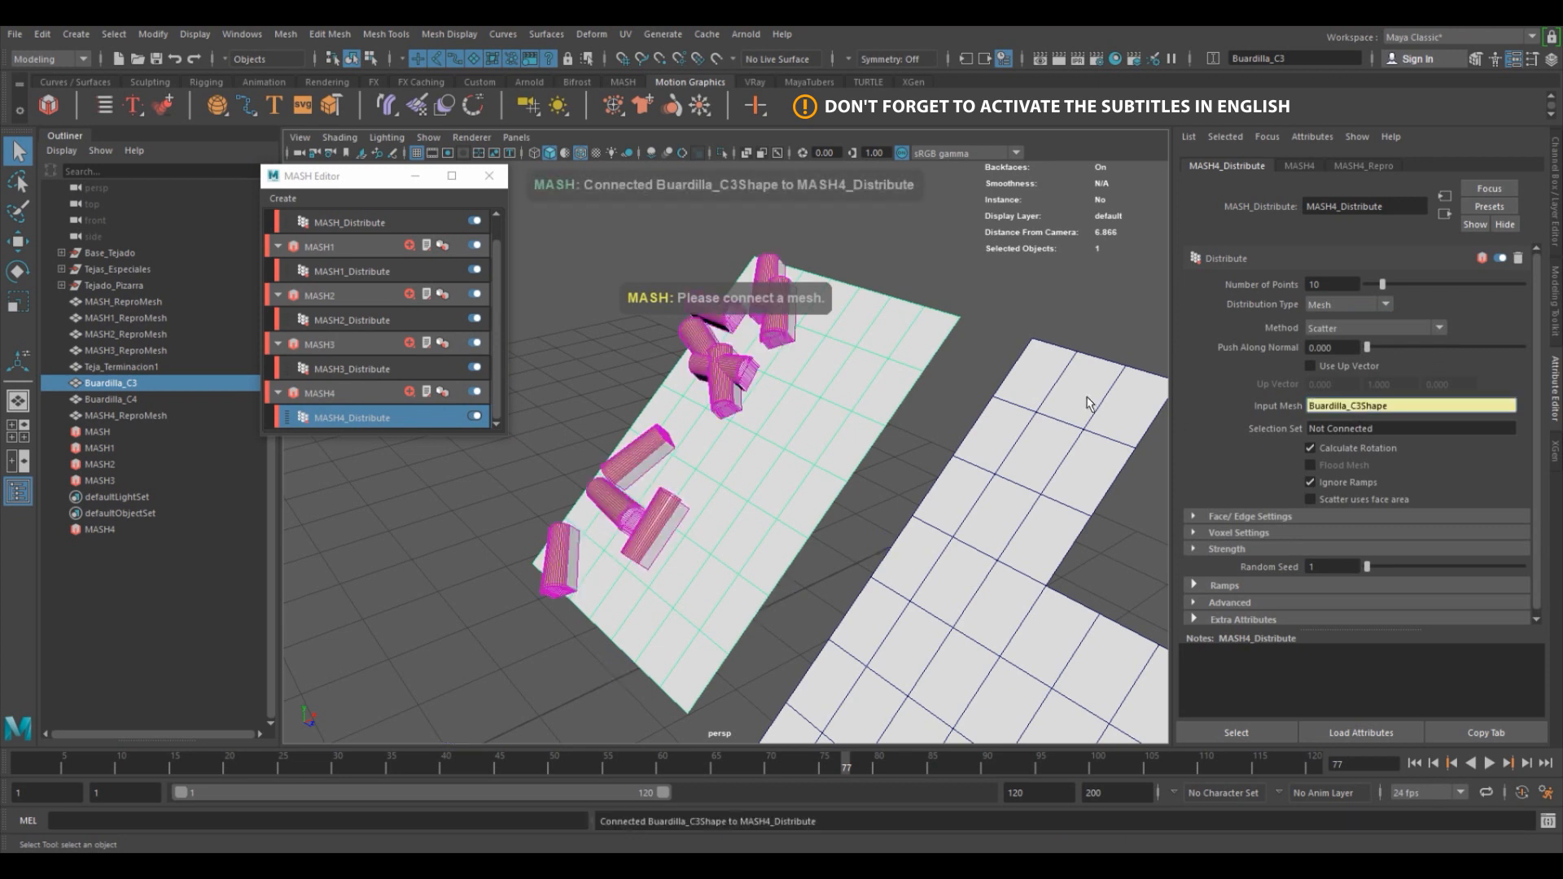
# Set the distribution method to Vertex and enable Flood Mesh to cover the whole plane with tiles.
pyautogui.click(1384, 328)
pyautogui.click(1391, 355)
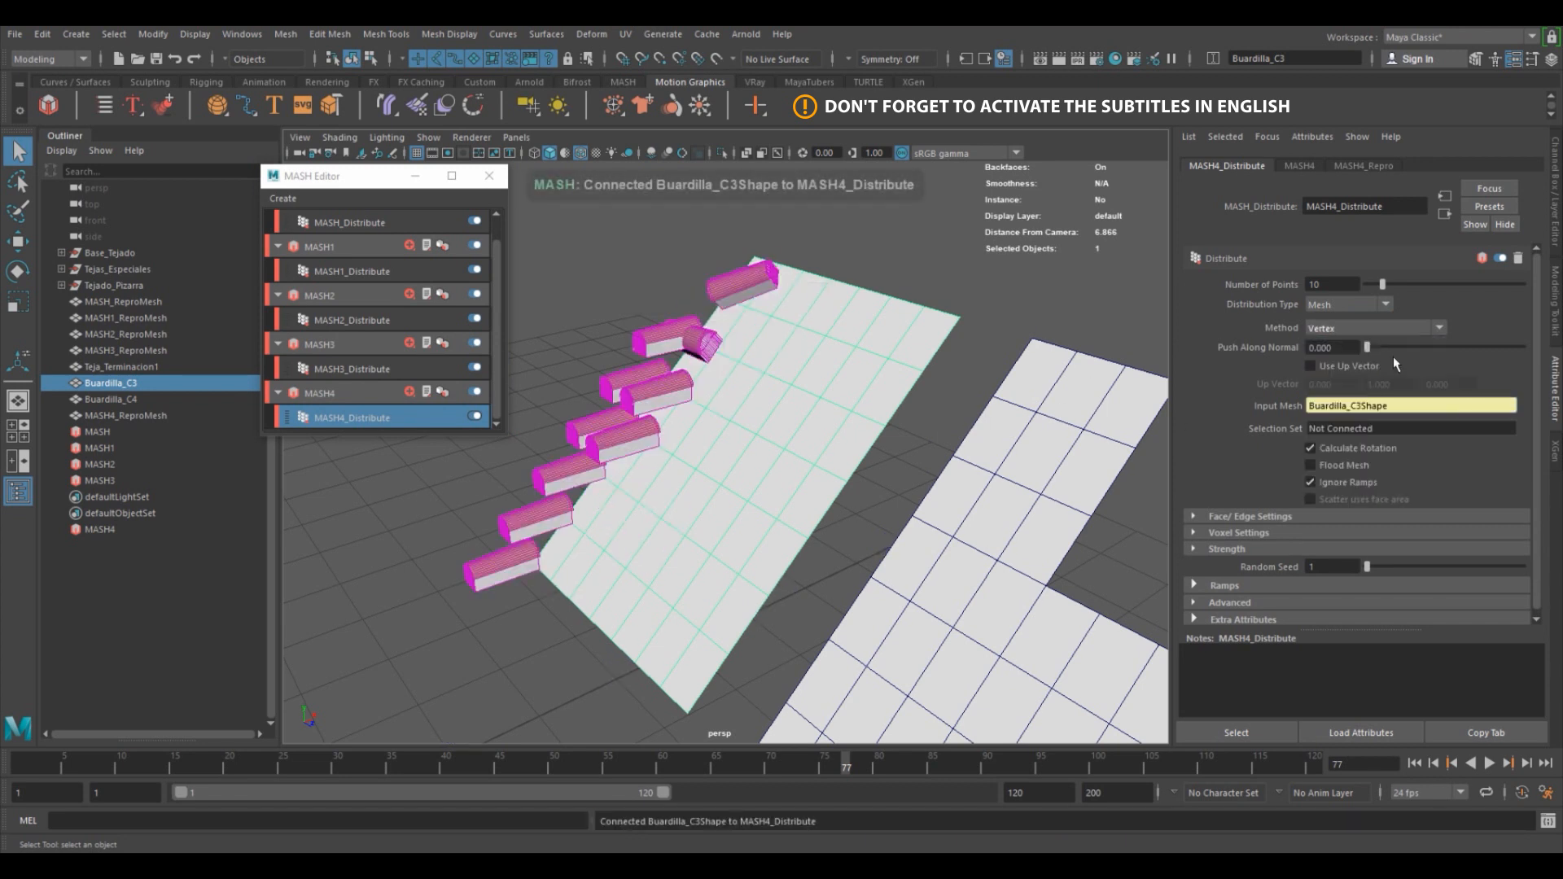
pyautogui.click(1348, 466)
pyautogui.keyDown('alt'); pyautogui.moveTo(822, 440); pyautogui.dragTo(785, 418); pyautogui.keyUp('alt')
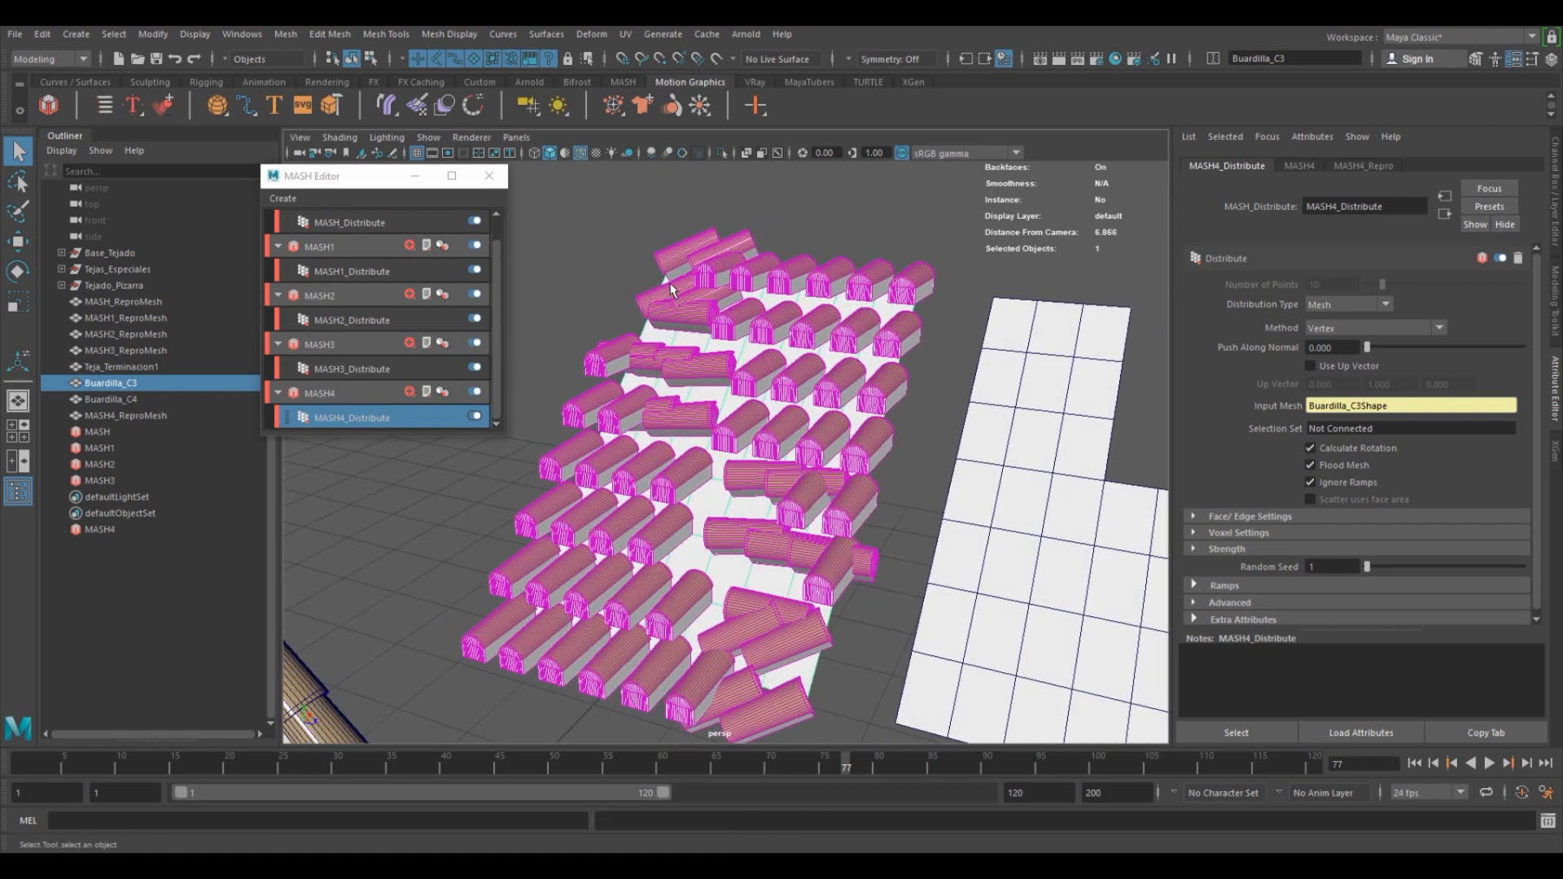
pyautogui.keyDown('alt'); pyautogui.moveTo(731, 508); pyautogui.dragTo(801, 482); pyautogui.keyUp('alt')
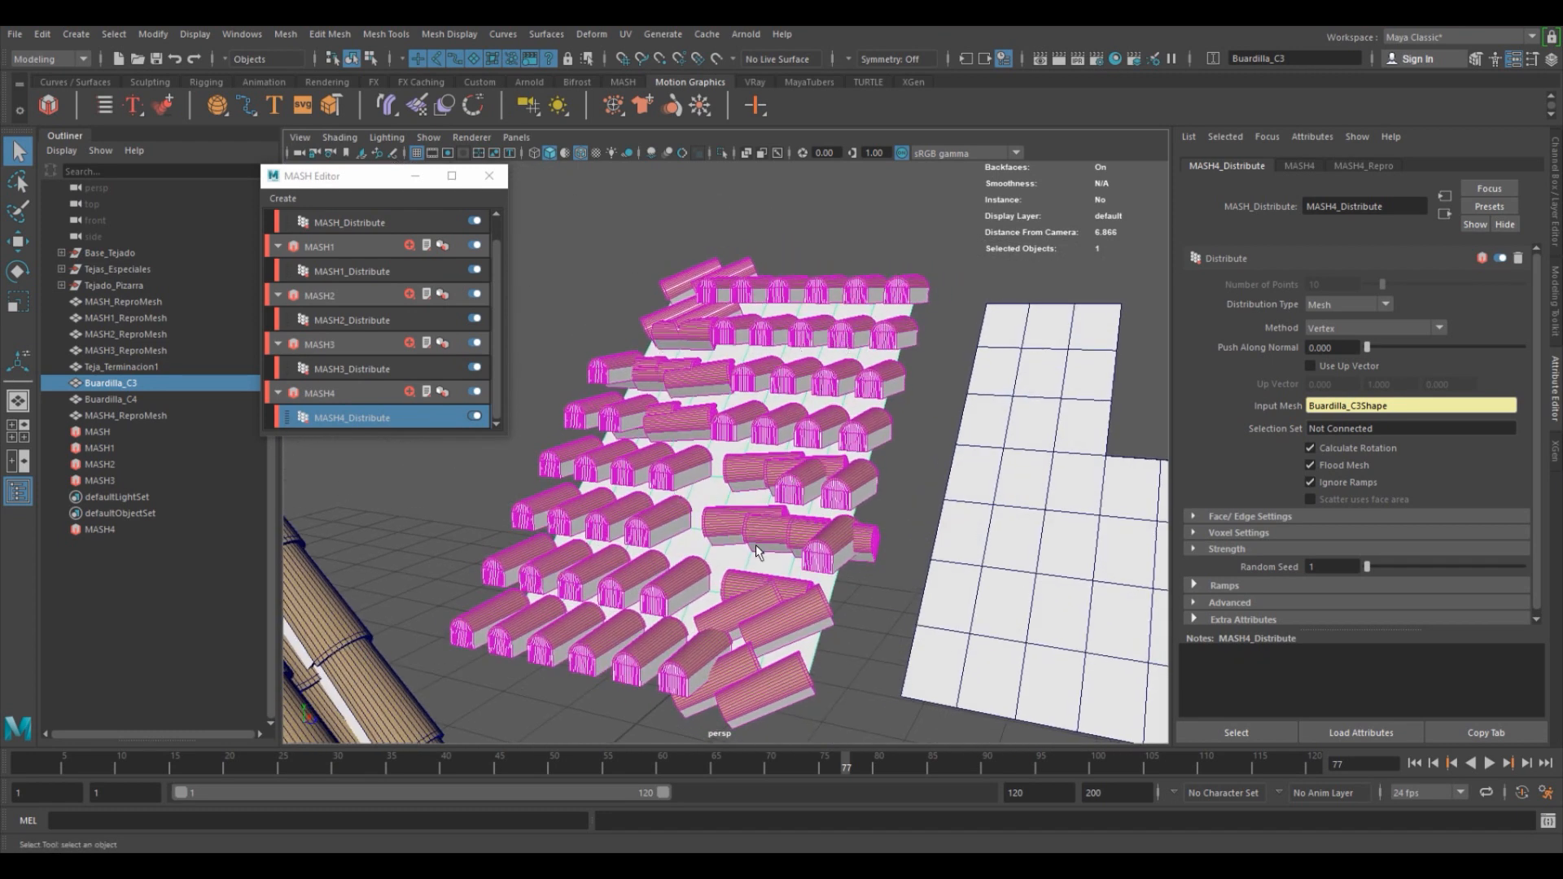
# Try the Face Centre and Scatter methods for the tile distribution, ending on Face Centre.
pyautogui.click(1349, 329)
pyautogui.click(1356, 397)
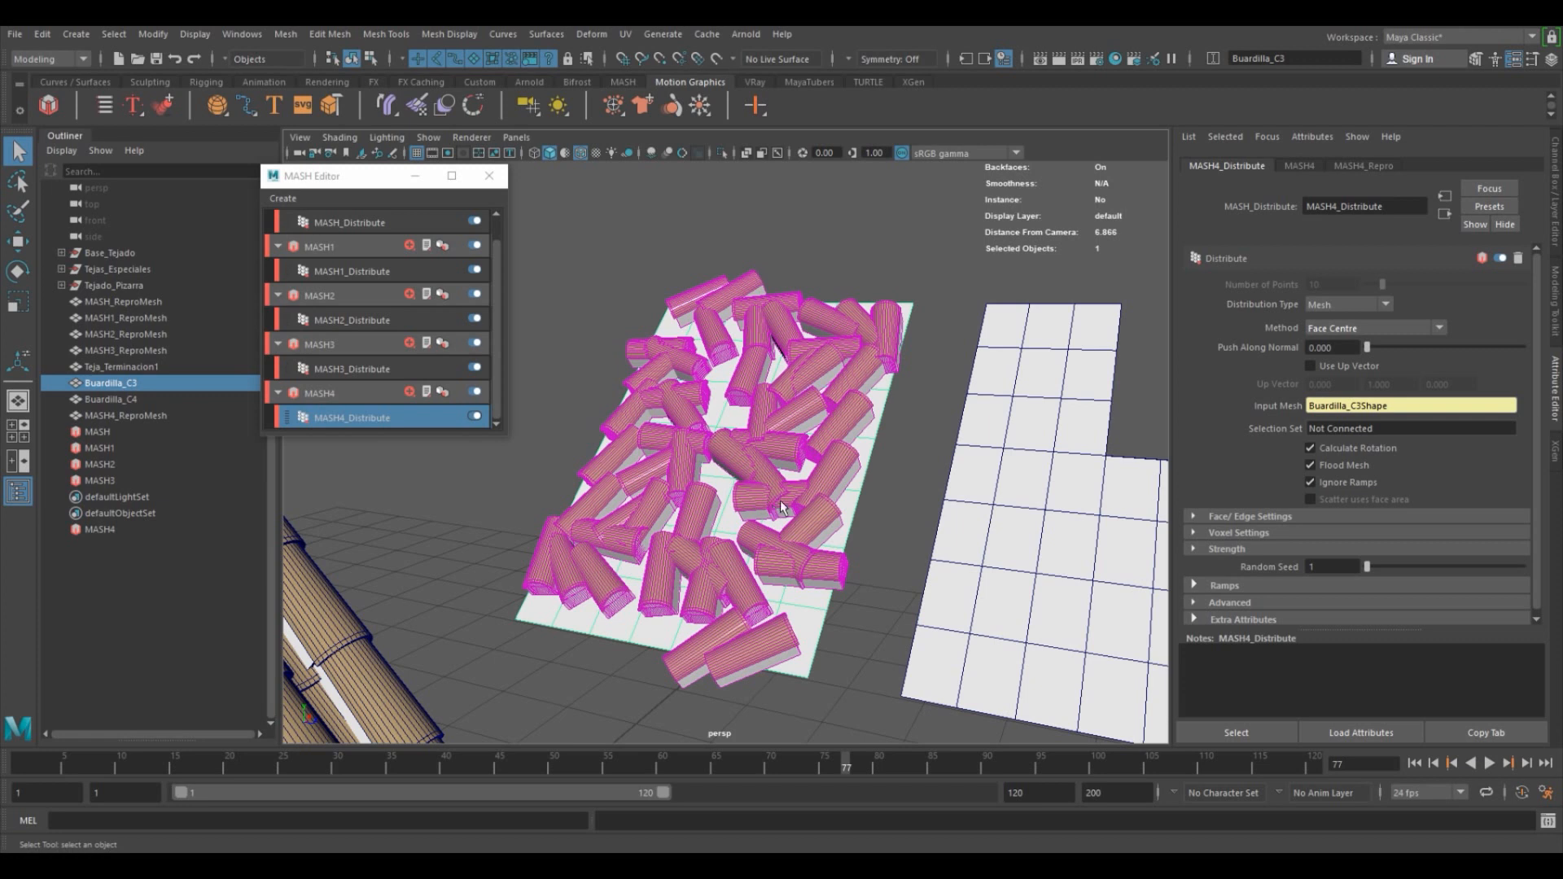
pyautogui.click(1340, 327)
pyautogui.click(1348, 345)
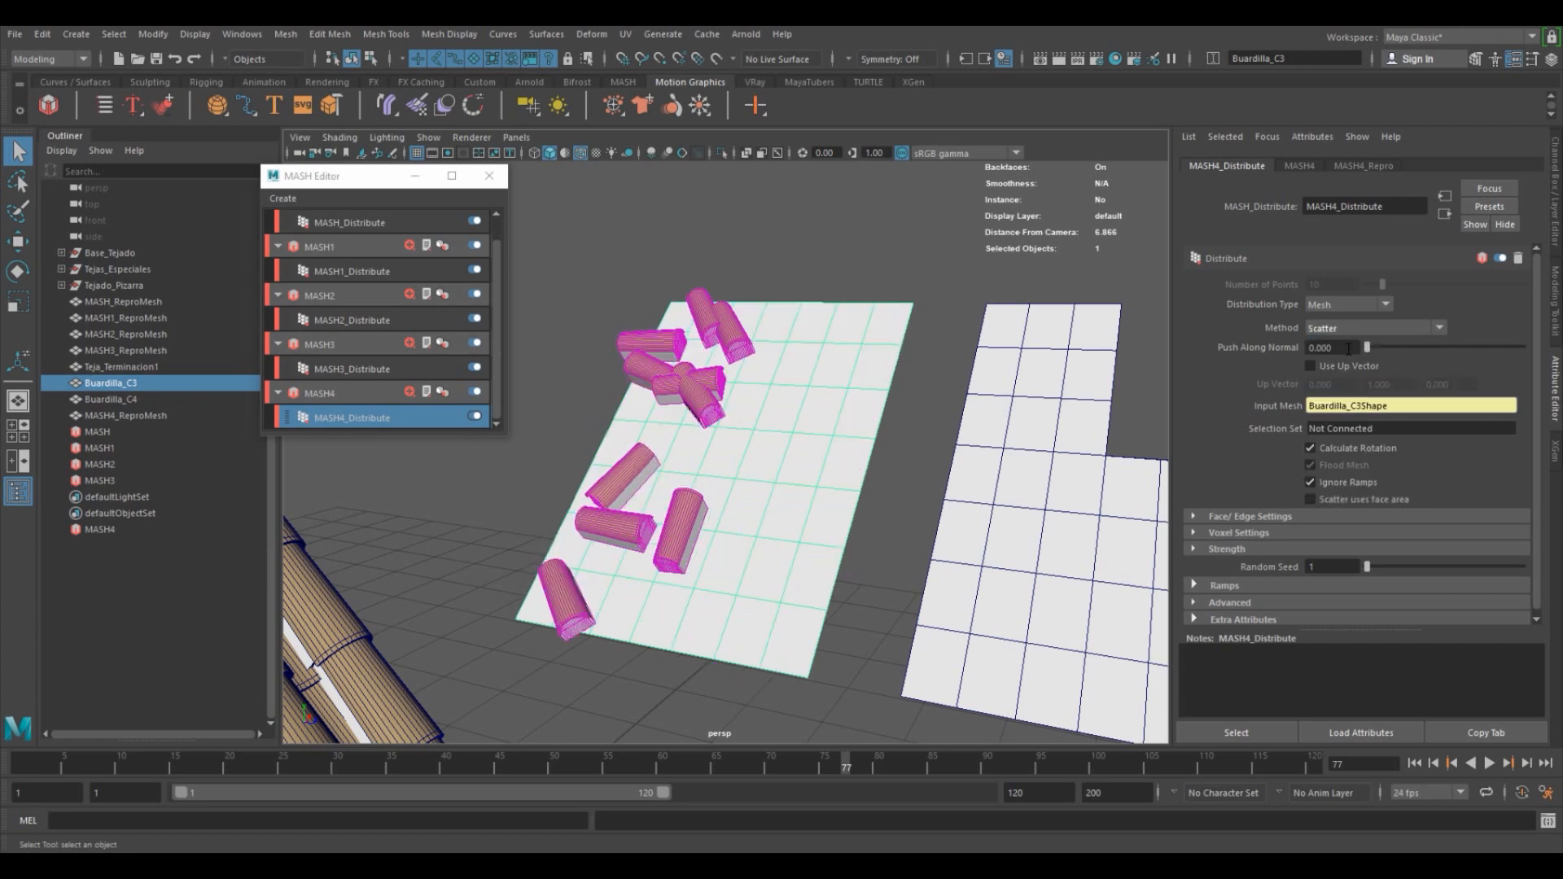
pyautogui.click(1322, 327)
pyautogui.click(1401, 395)
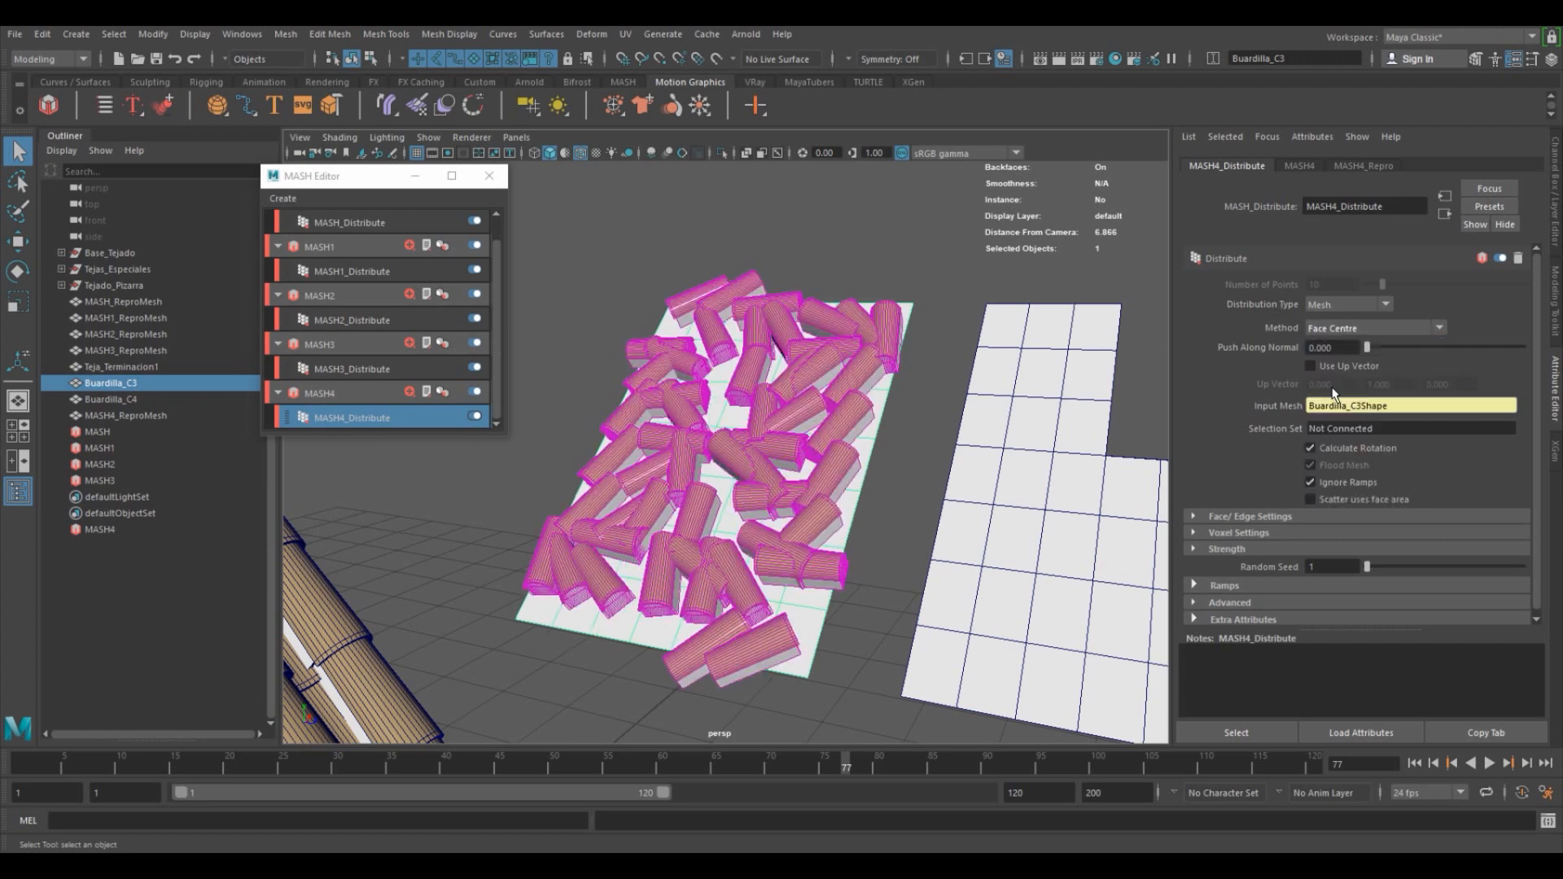
pyautogui.keyDown('alt'); pyautogui.moveTo(892, 457); pyautogui.dragTo(876, 476); pyautogui.keyUp('alt')
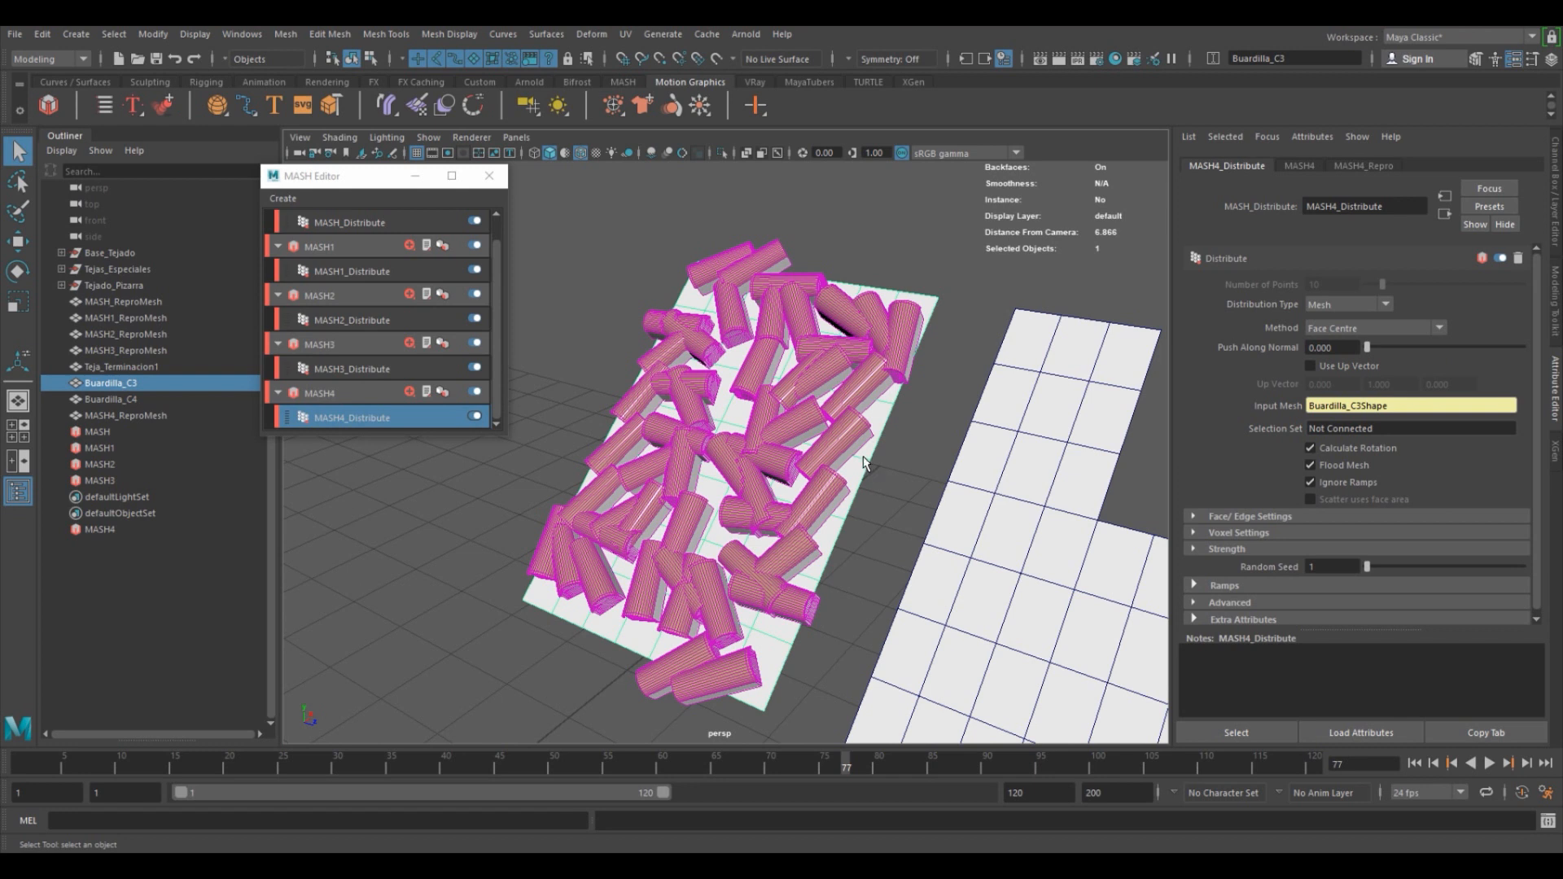
# Enable Use Up Vector for the tile distribution and set the up vector to 0, 0, 1.
pyautogui.click(1327, 368)
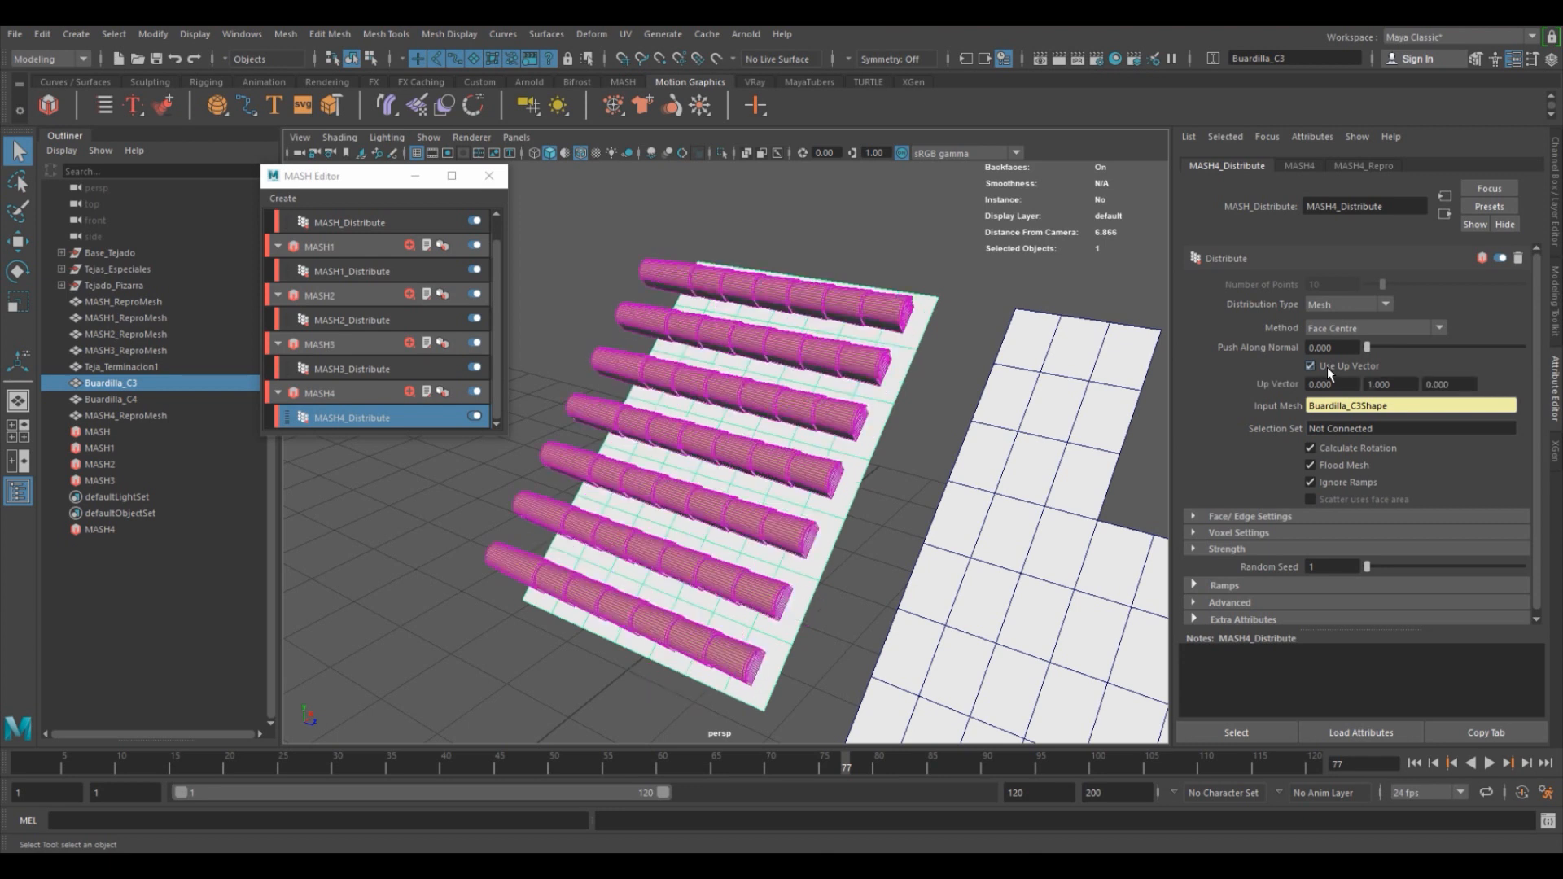
pyautogui.moveTo(1412, 384); pyautogui.dragTo(1337, 386)
pyautogui.write('0')
pyautogui.press('Tab')
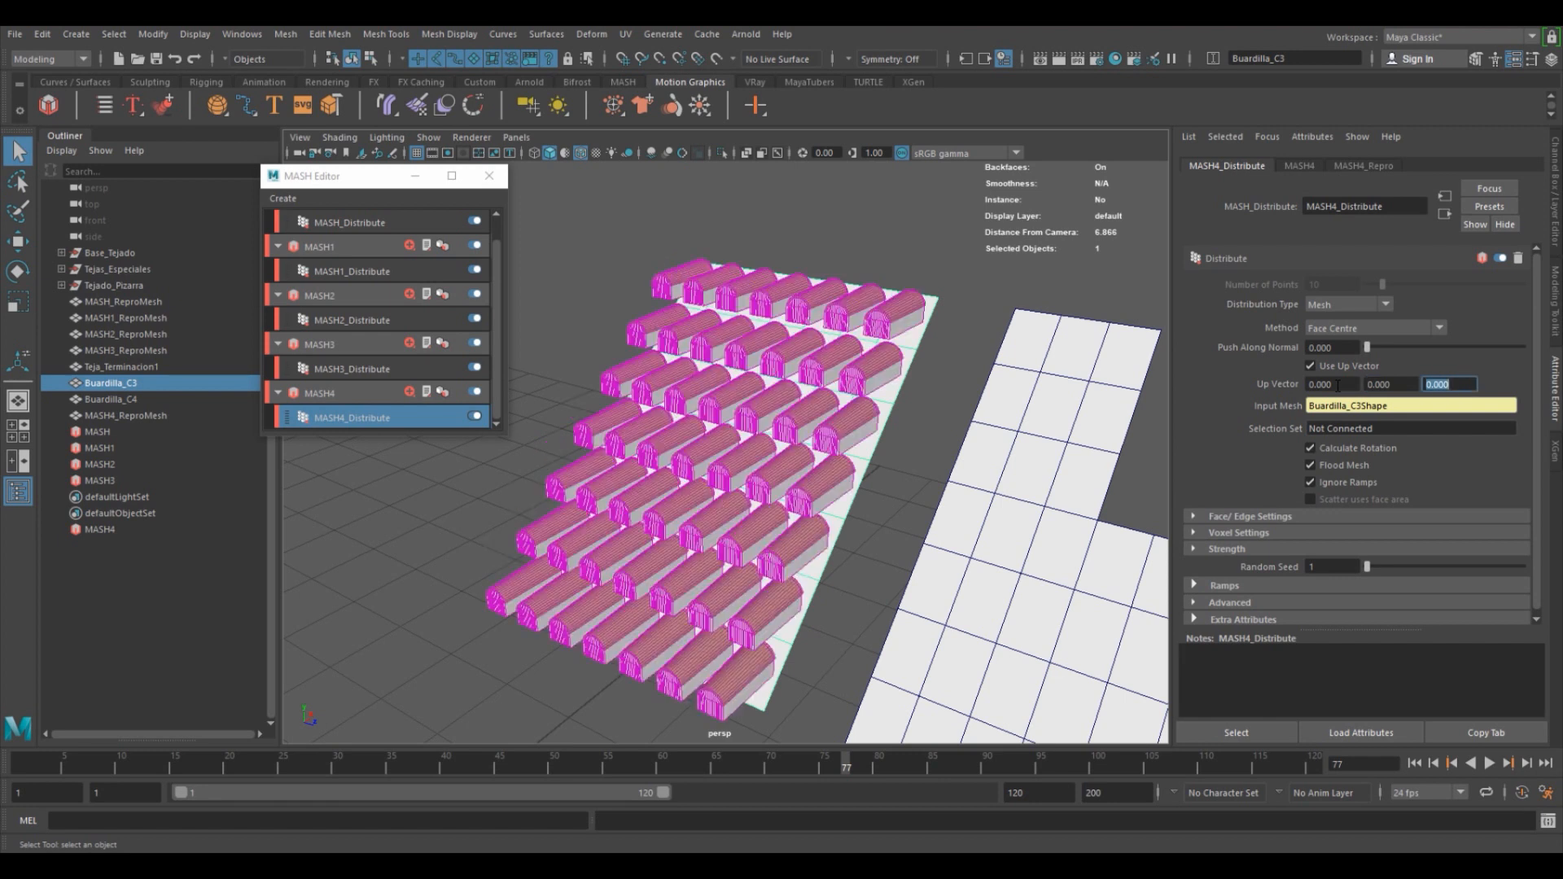
pyautogui.write('1')
pyautogui.press('Tab')
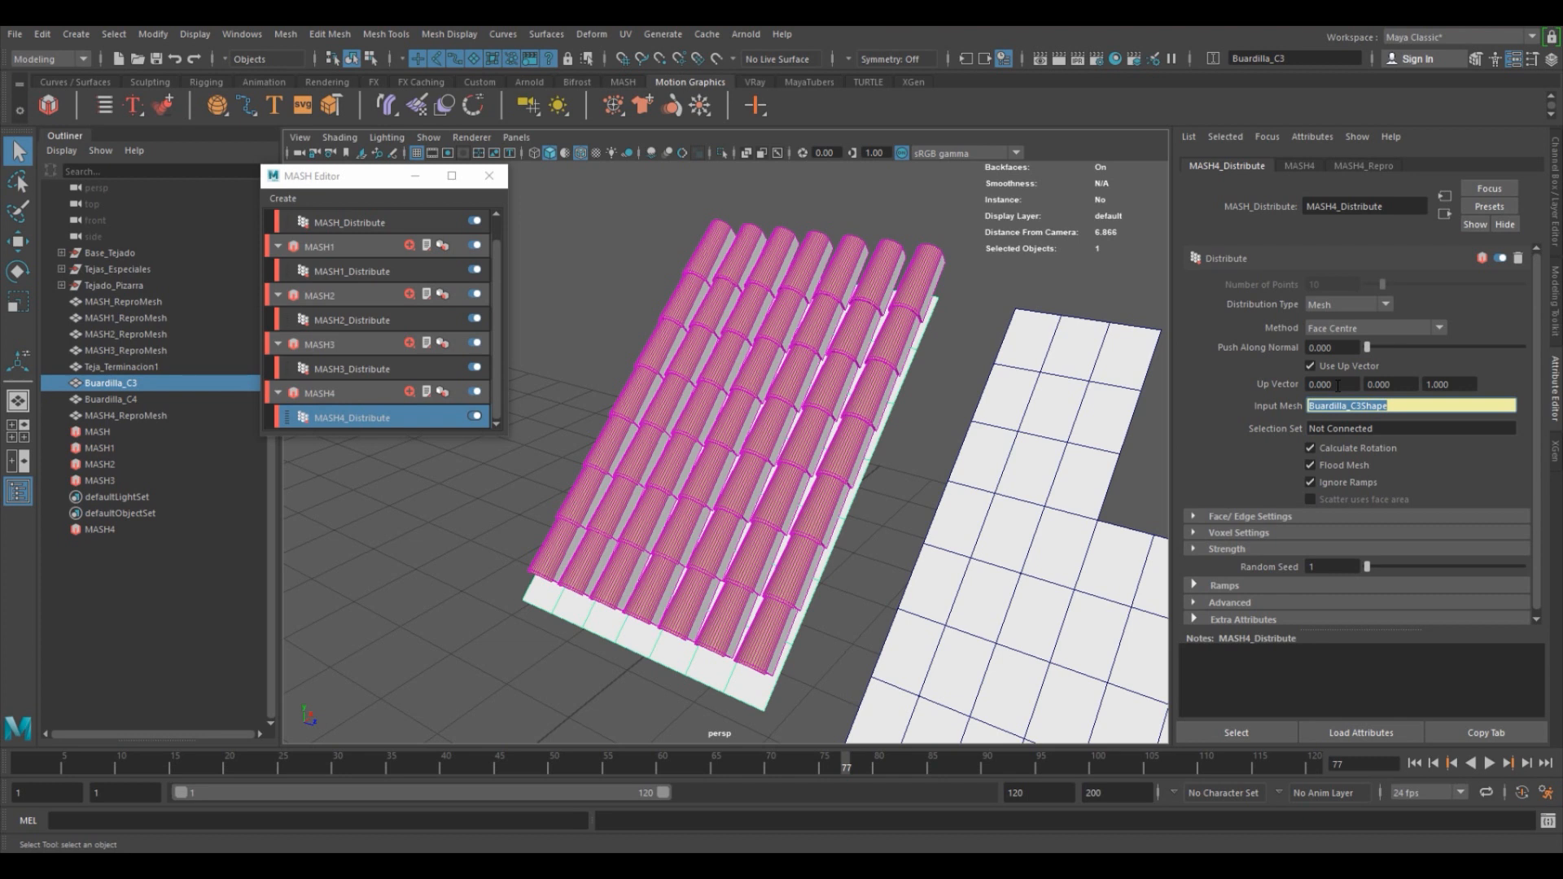
# Set the distribution method to Vertex with the up vector active.
pyautogui.click(1379, 326)
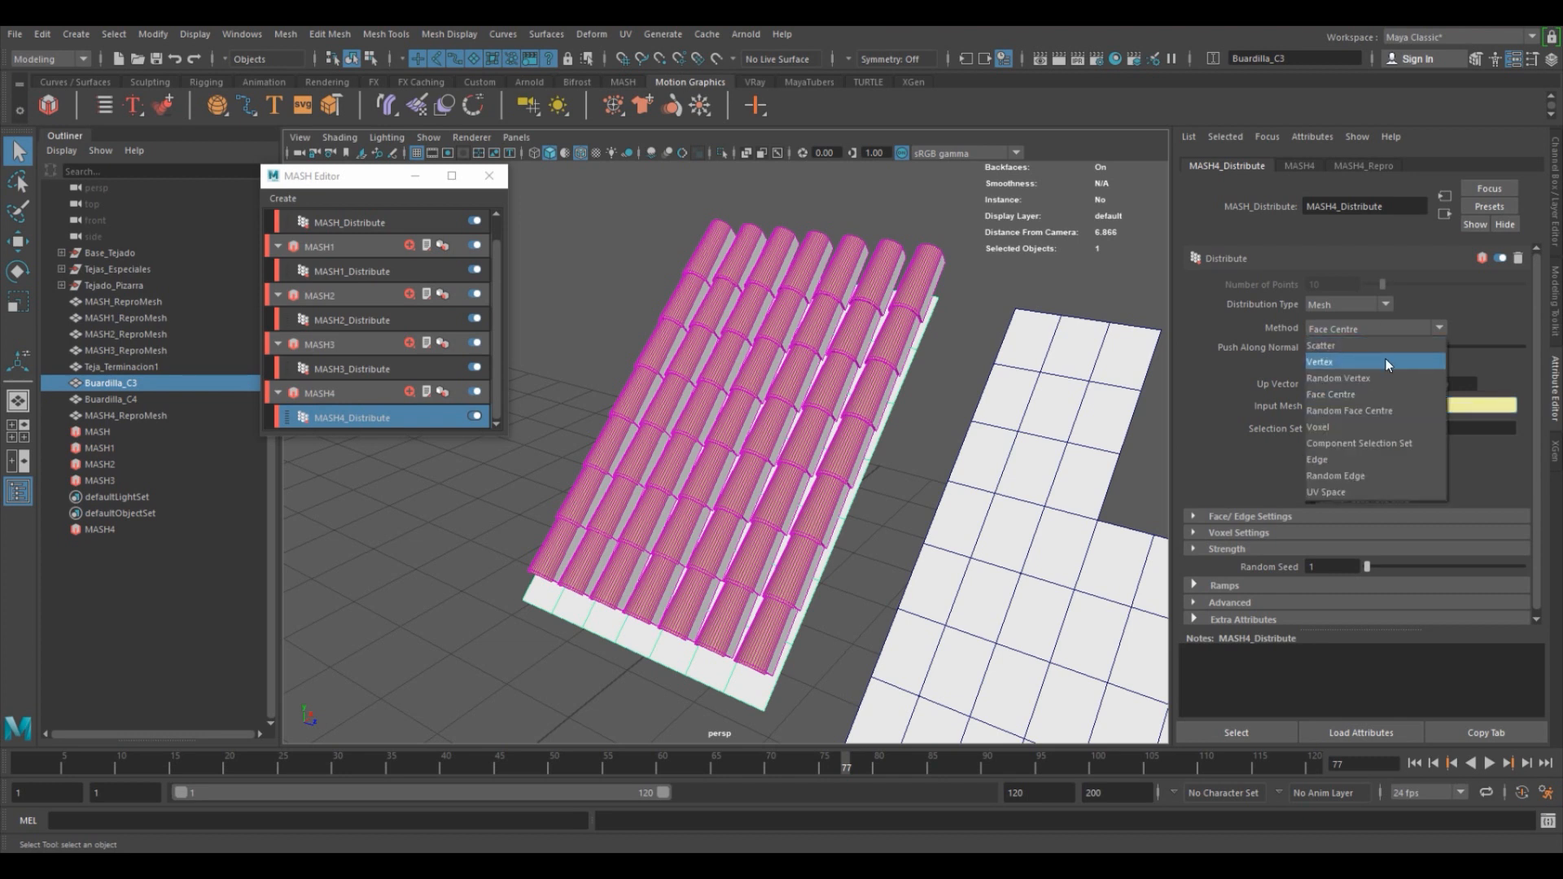
pyautogui.click(1385, 359)
pyautogui.keyDown('alt'); pyautogui.moveTo(747, 484); pyautogui.dragTo(711, 462); pyautogui.keyUp('alt')
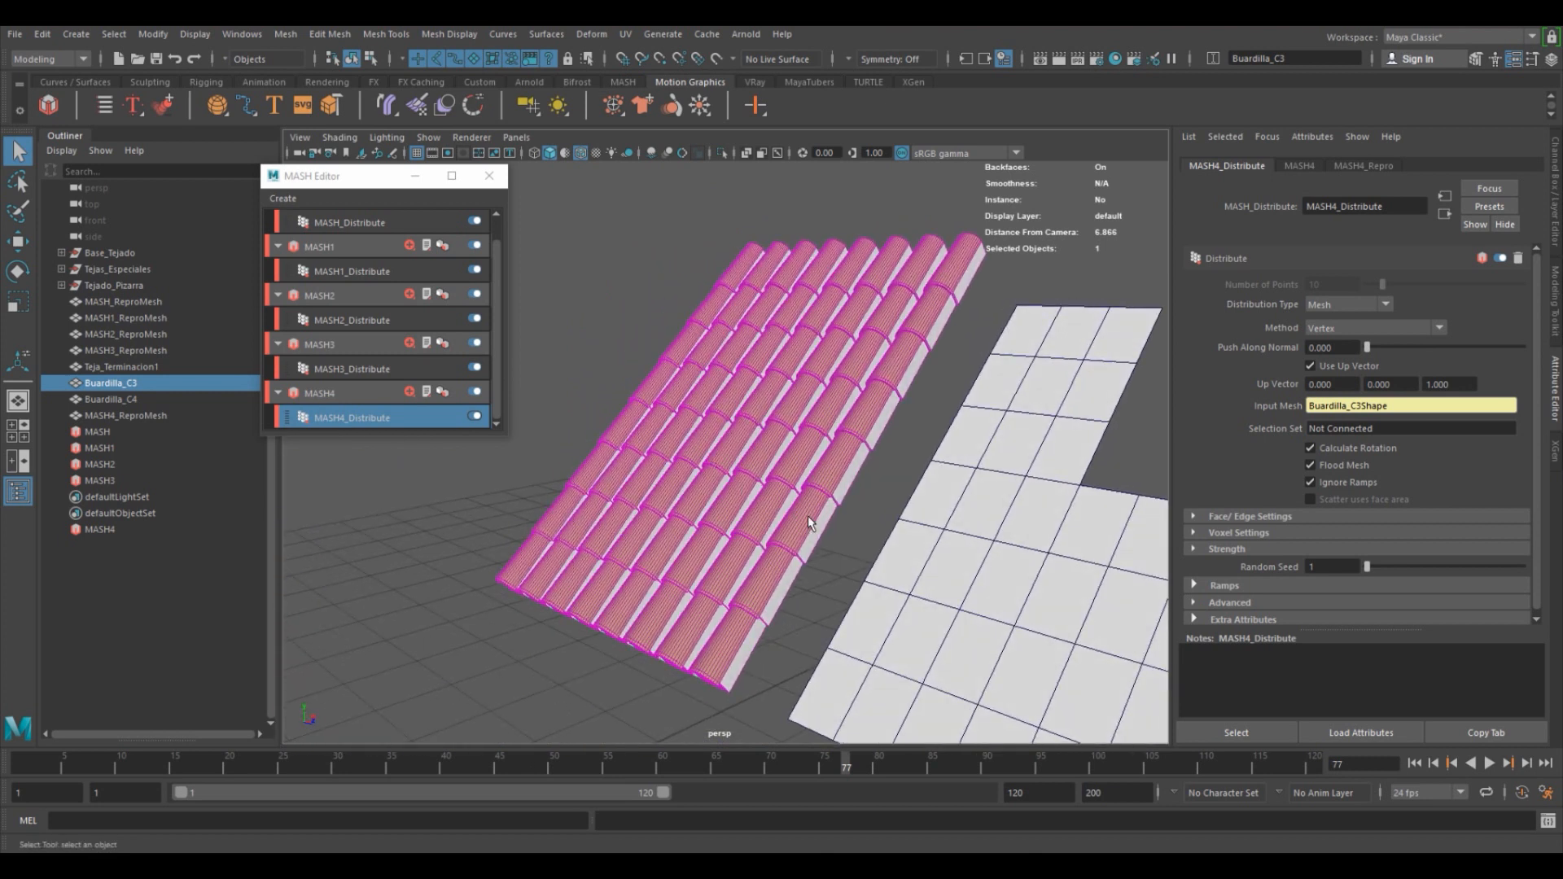
# Replace the input mesh of the MASH4 distribution with the Buardilla_C4 plane.
pyautogui.keyDown('alt'); pyautogui.moveTo(841, 519); pyautogui.dragTo(896, 456); pyautogui.keyUp('alt')
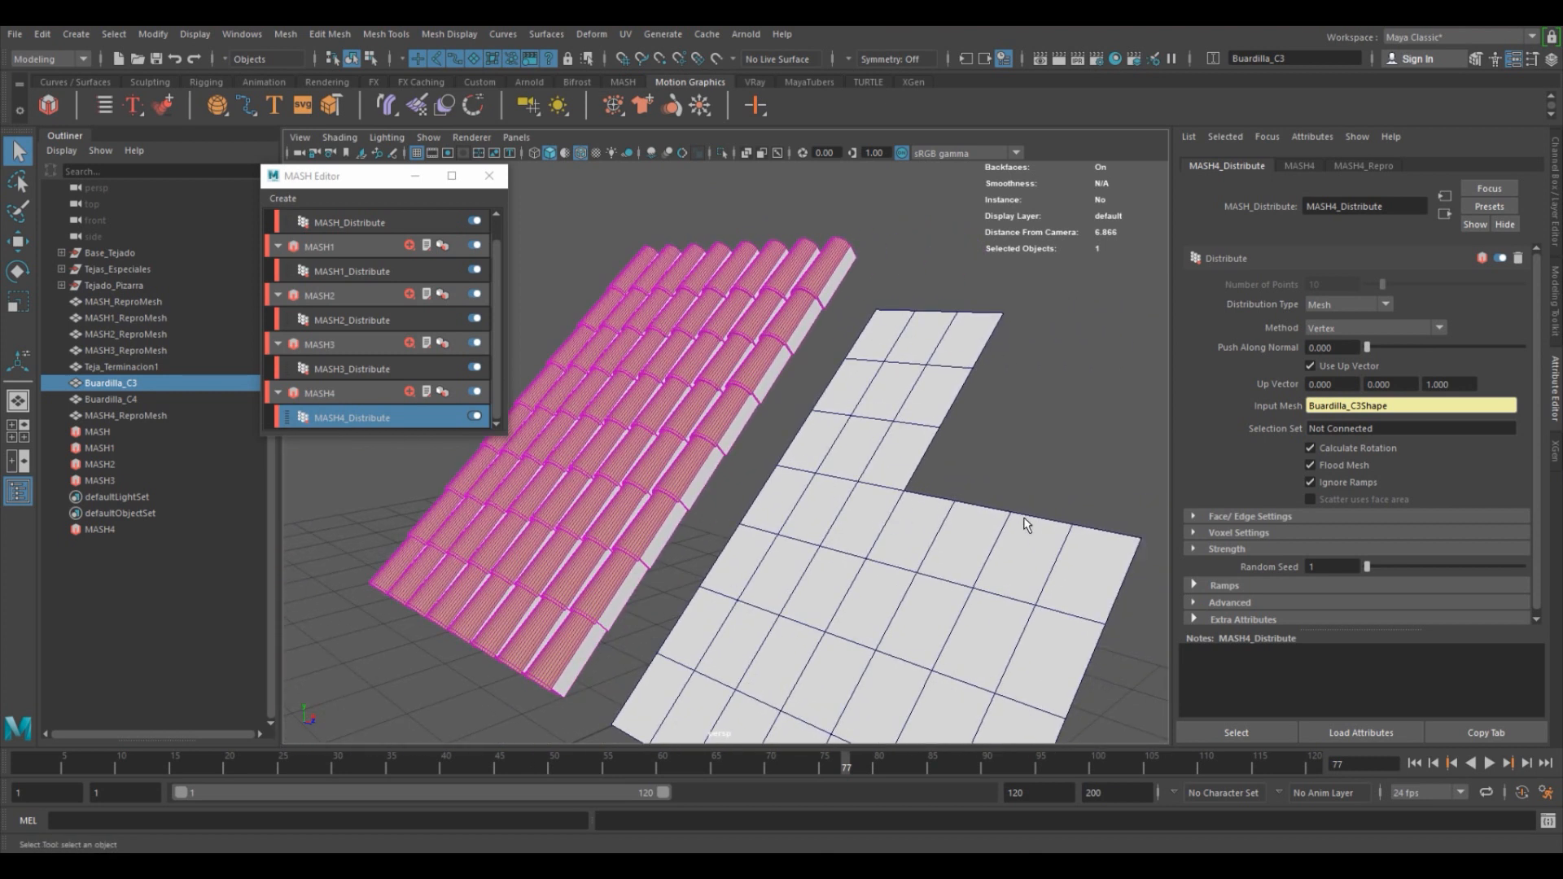
pyautogui.keyDown('alt'); pyautogui.moveTo(981, 527); pyautogui.dragTo(879, 531, button='right'); pyautogui.keyUp('alt')
pyautogui.keyDown('alt'); pyautogui.moveTo(879, 531); pyautogui.dragTo(888, 544); pyautogui.keyUp('alt')
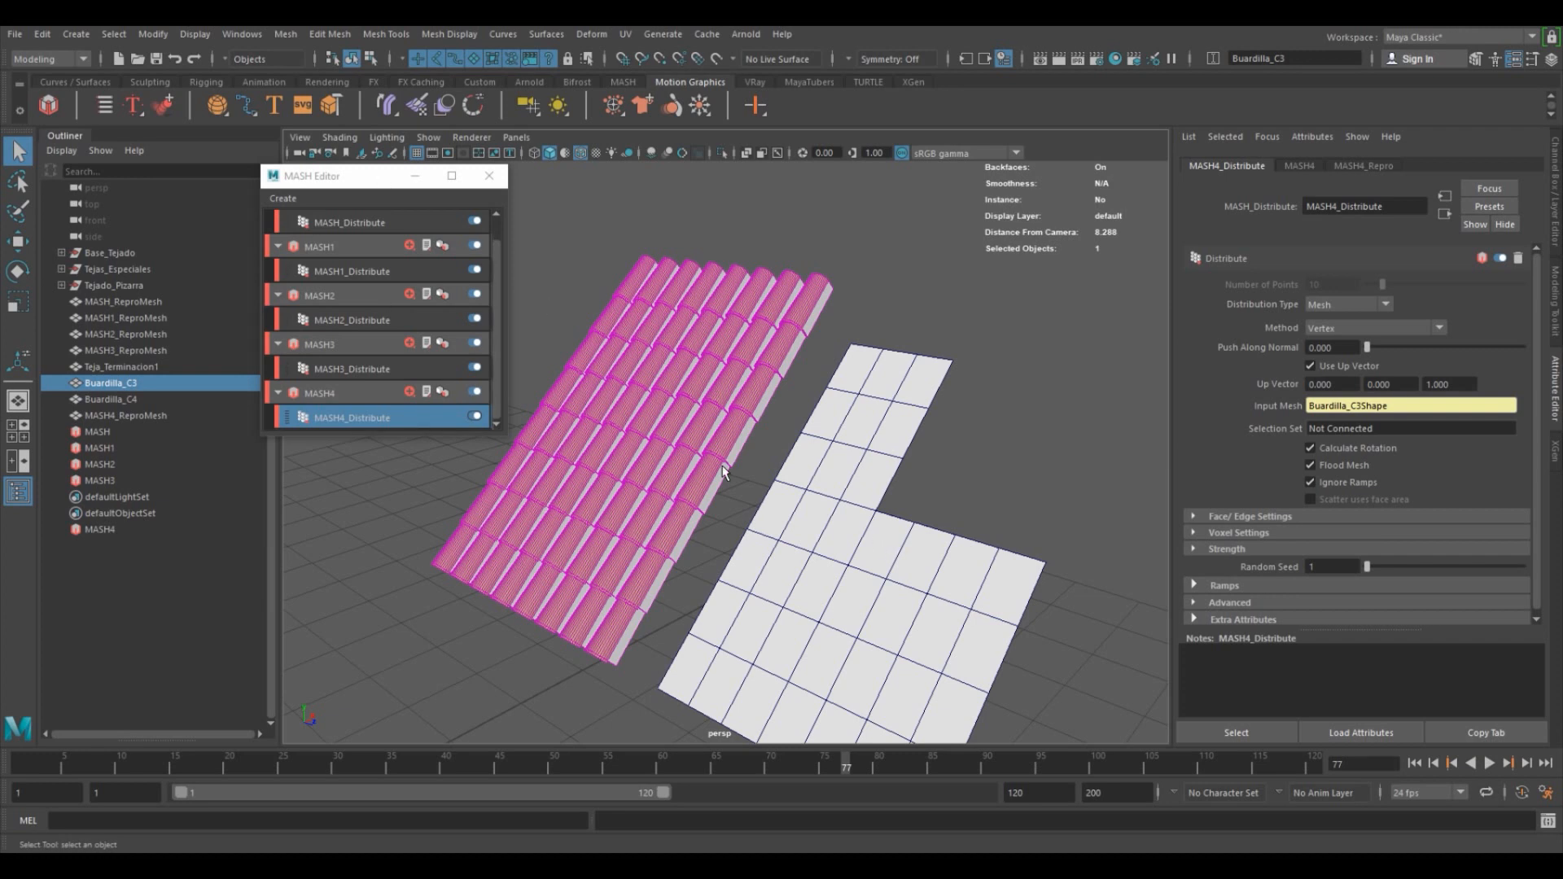
pyautogui.click(394, 420)
pyautogui.click(689, 544)
pyautogui.click(439, 418)
pyautogui.rightClick(1357, 405)
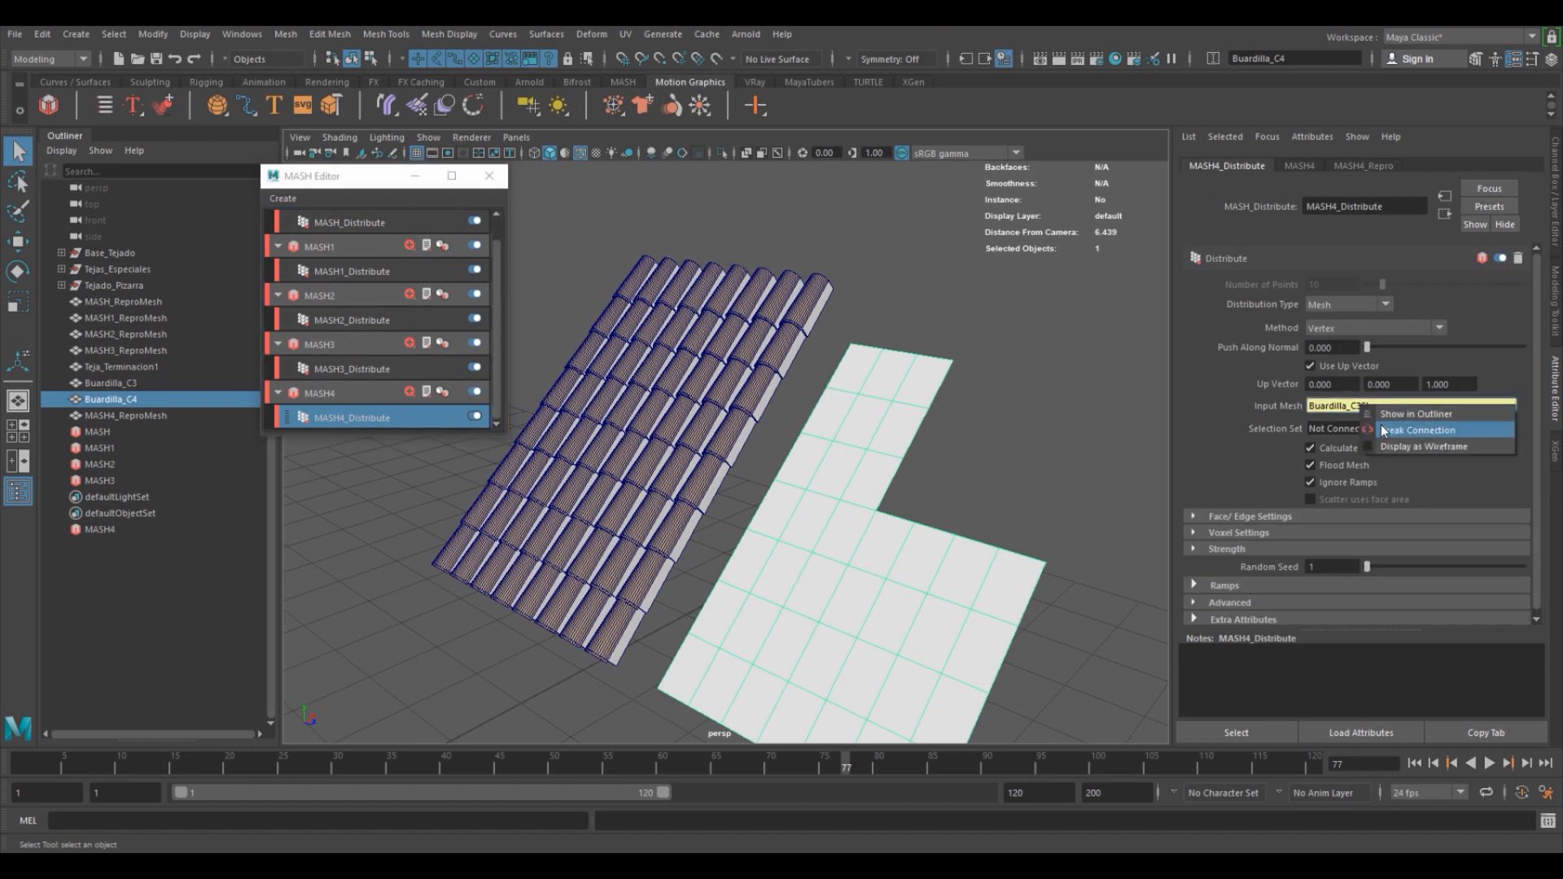
pyautogui.click(1388, 432)
pyautogui.rightClick(1358, 406)
pyautogui.click(1370, 416)
# Select the wrongly oriented tiles around the inner corner of the Buardilla_C4 plane and delete them.
pyautogui.keyDown('alt'); pyautogui.moveTo(964, 549); pyautogui.dragTo(888, 547); pyautogui.keyUp('alt')
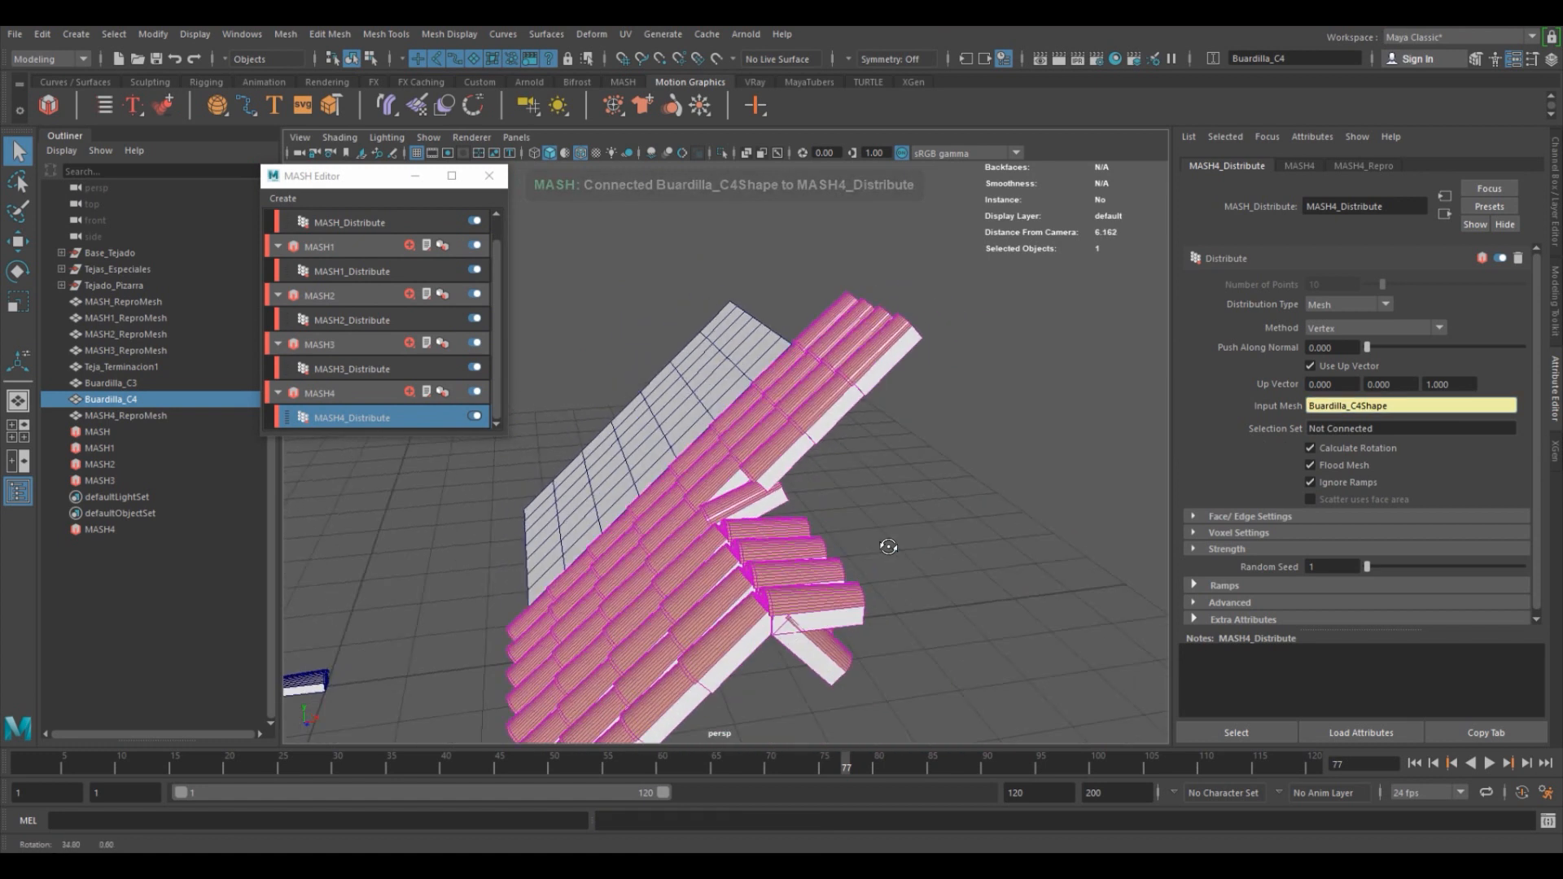
pyautogui.scroll(5, 888, 547)
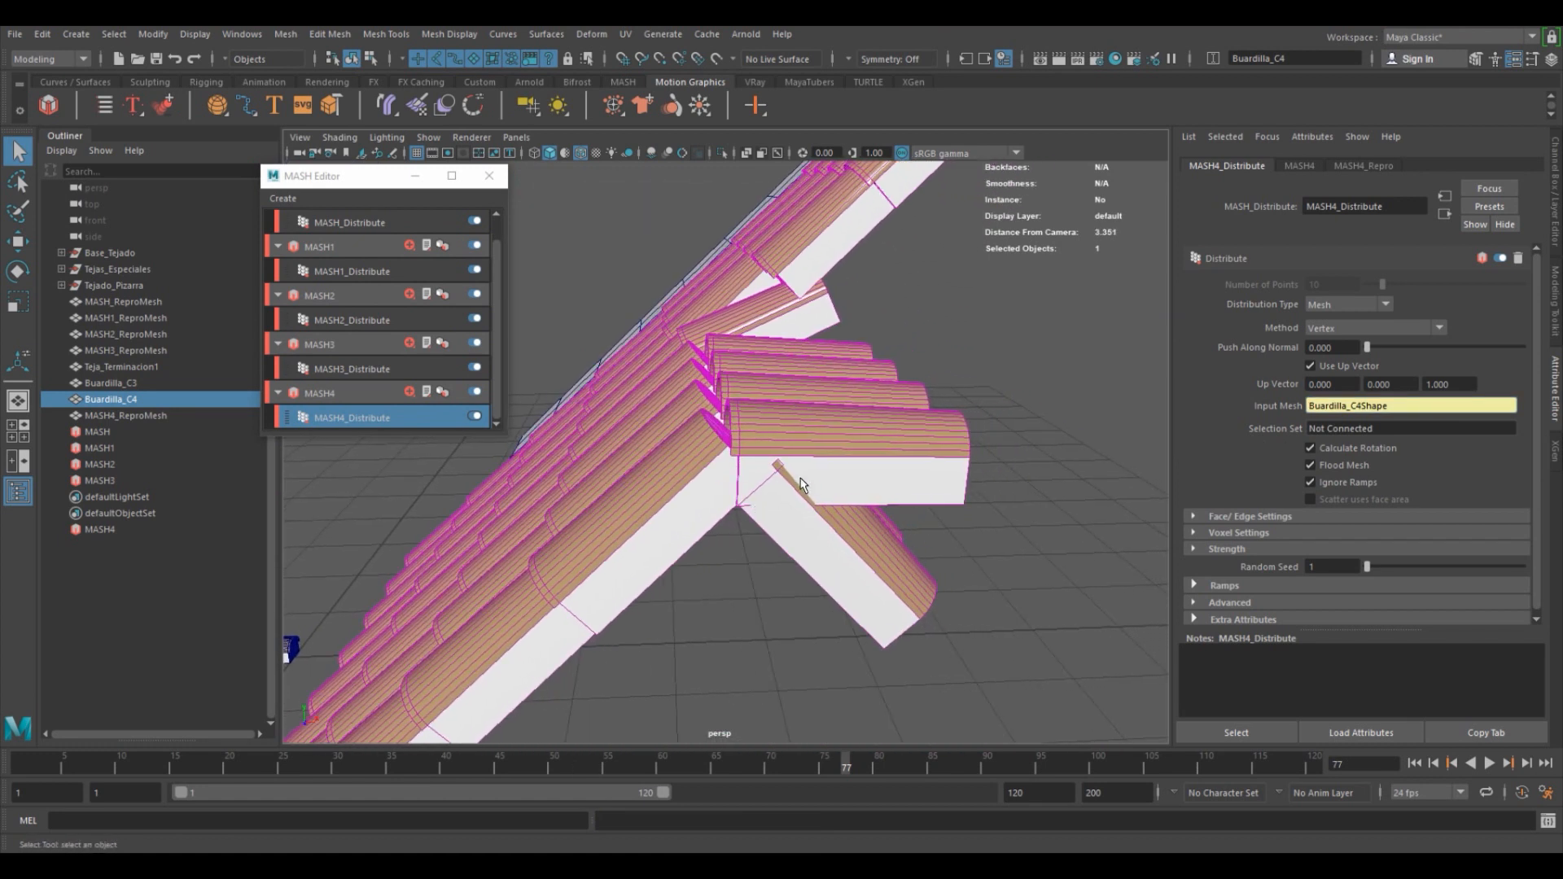
pyautogui.moveTo(836, 462)
pyautogui.mouseDown(button='right')
pyautogui.moveTo(837, 399)
pyautogui.moveTo(838, 449)
pyautogui.mouseUp(button='right')
pyautogui.doubleClick(857, 454)
pyautogui.keyDown('shift'); pyautogui.doubleClick(856, 543); pyautogui.keyUp('shift')
pyautogui.moveTo(858, 545)
pyautogui.keyDown('alt'); pyautogui.mouseDown()
pyautogui.moveTo(886, 524)
pyautogui.moveTo(871, 531)
pyautogui.mouseUp(); pyautogui.keyUp('alt')
pyautogui.keyDown('shift'); pyautogui.doubleClick(765, 572); pyautogui.keyUp('shift')
pyautogui.keyDown('shift'); pyautogui.doubleClick(759, 511); pyautogui.keyUp('shift')
pyautogui.keyDown('shift'); pyautogui.doubleClick(760, 462); pyautogui.keyUp('shift')
pyautogui.keyDown('alt'); pyautogui.moveTo(760, 534); pyautogui.dragTo(760, 471); pyautogui.keyUp('alt')
pyautogui.keyDown('alt'); pyautogui.moveTo(694, 383); pyautogui.dragTo(488, 452); pyautogui.keyUp('alt')
pyautogui.keyDown('shift'); pyautogui.doubleClick(564, 425); pyautogui.keyUp('shift')
pyautogui.keyDown('shift'); pyautogui.doubleClick(636, 396); pyautogui.keyUp('shift')
pyautogui.press('Delete')
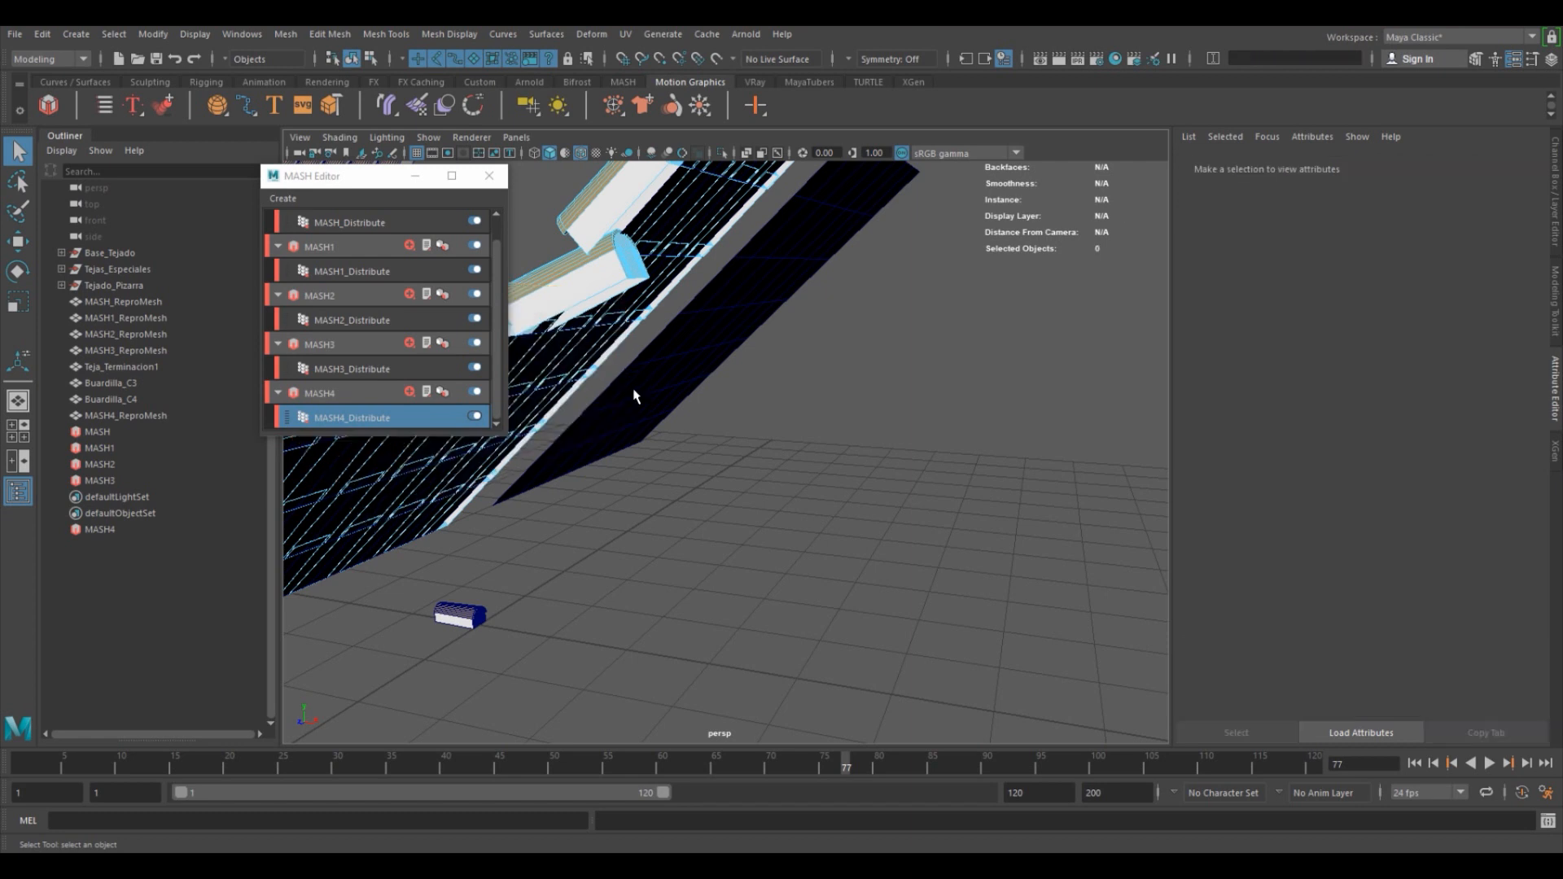
# Rotate the remaining crooked tile at the inner corner and move it into line with its tile column.
pyautogui.keyDown('alt'); pyautogui.moveTo(636, 397); pyautogui.dragTo(694, 415); pyautogui.keyUp('alt')
pyautogui.keyDown('alt'); pyautogui.moveTo(694, 415); pyautogui.dragTo(741, 431, button='right'); pyautogui.keyUp('alt')
pyautogui.keyDown('alt'); pyautogui.moveTo(740, 432); pyautogui.dragTo(907, 423, button='middle'); pyautogui.keyUp('alt')
pyautogui.doubleClick(906, 424)
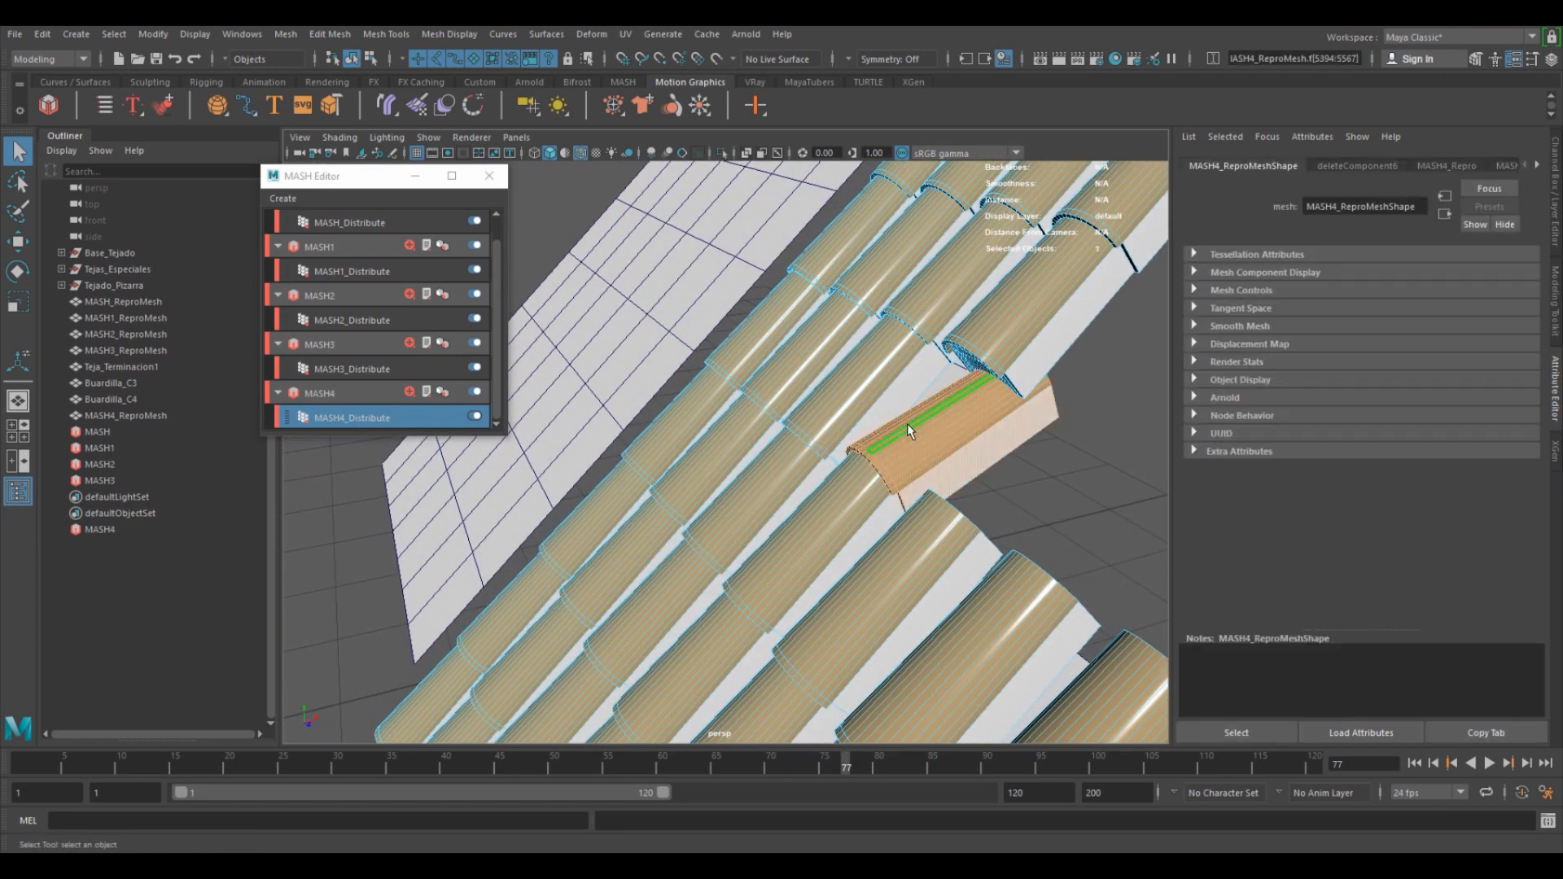
pyautogui.press('e')
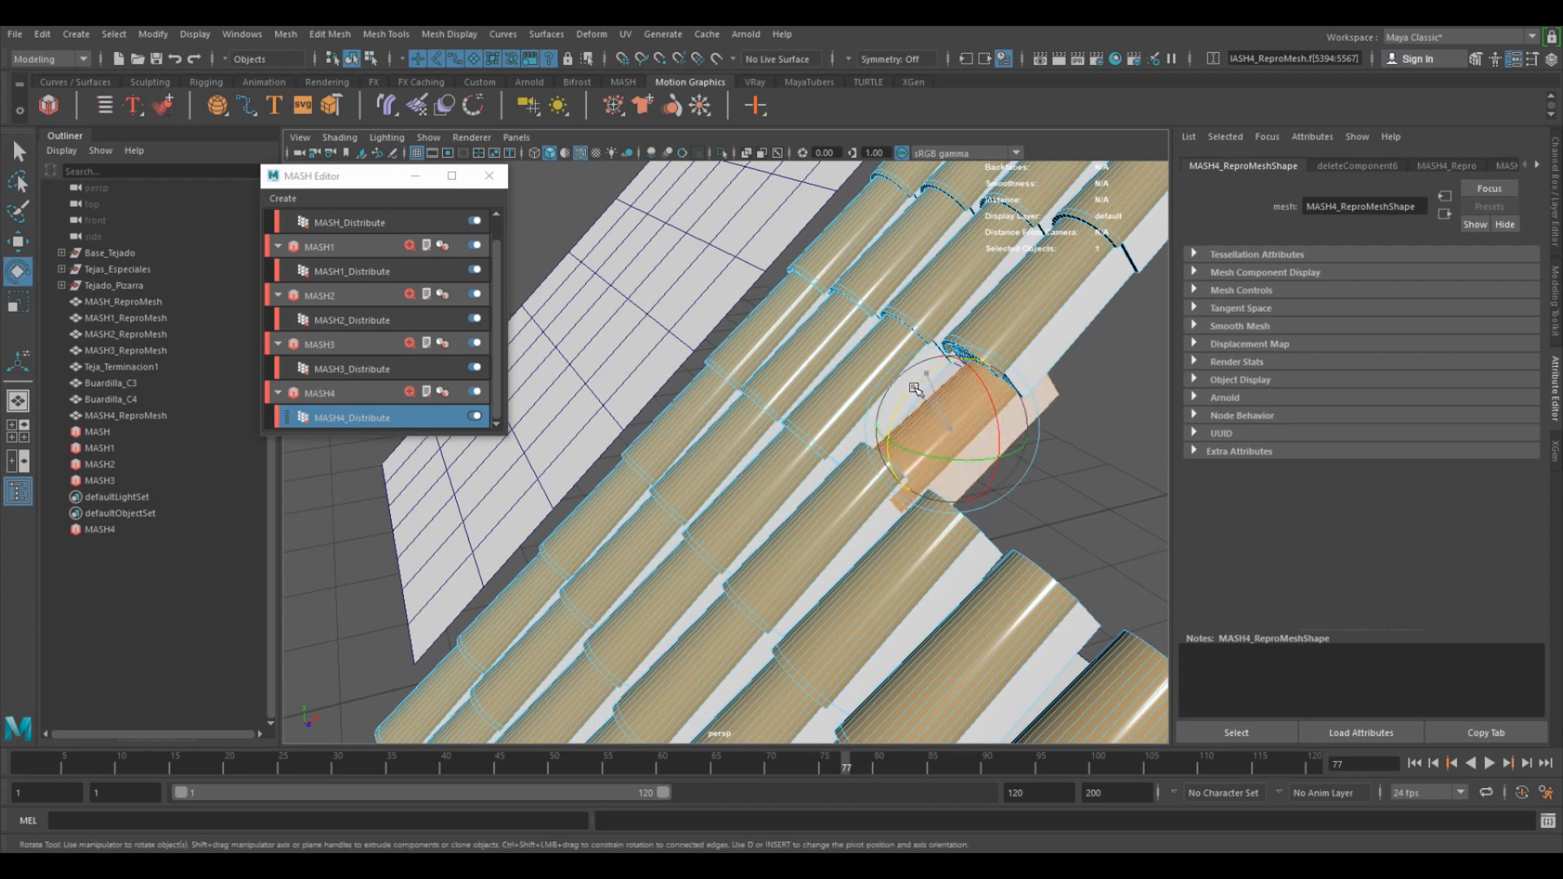
pyautogui.moveTo(912, 391); pyautogui.dragTo(909, 393)
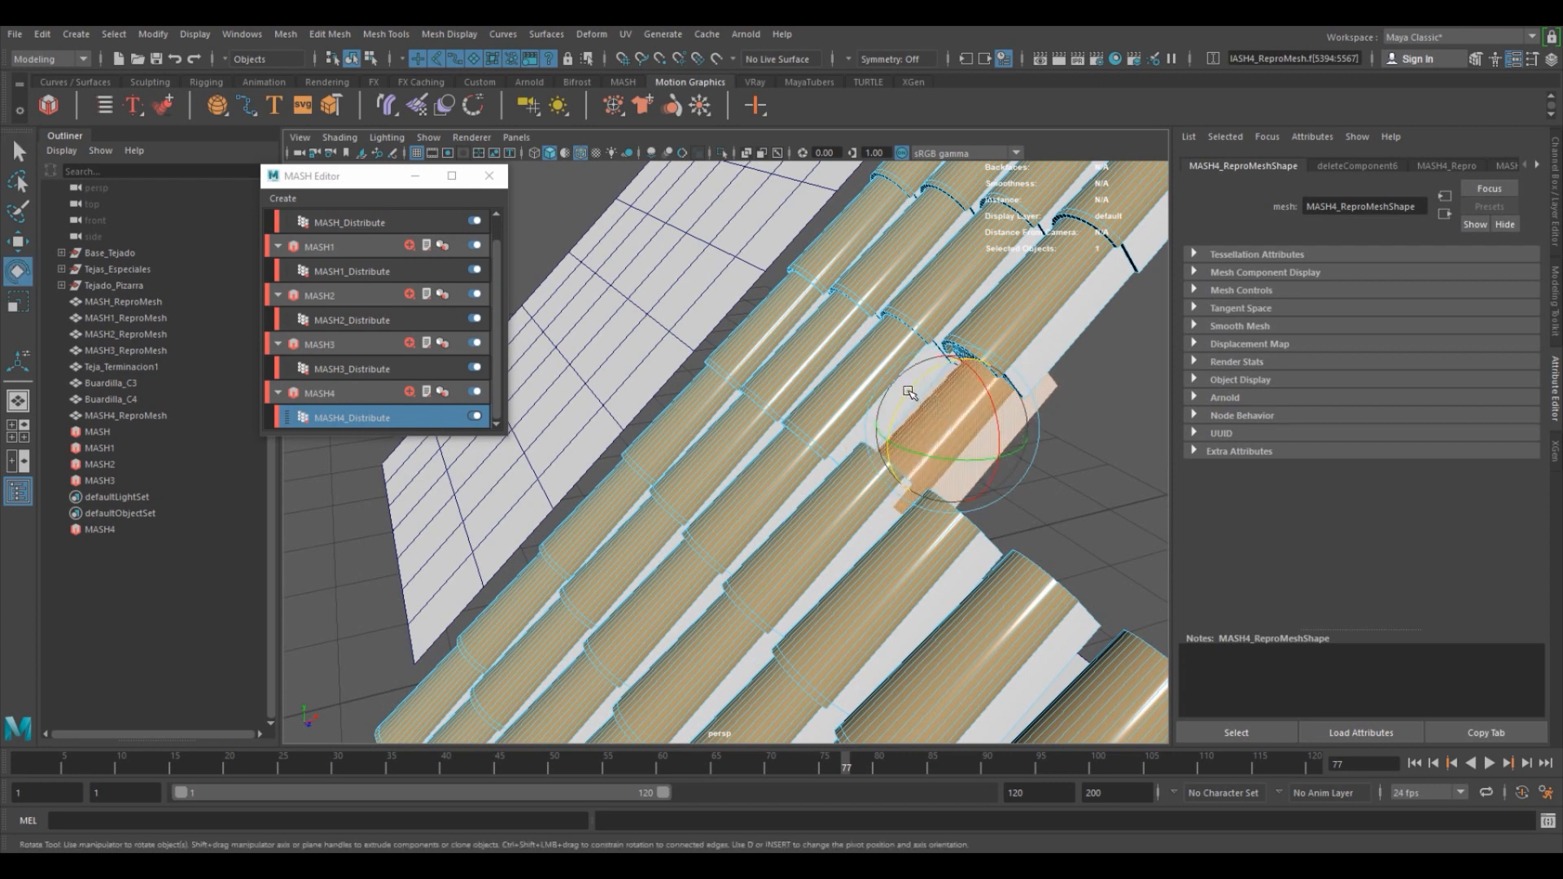
pyautogui.press('f')
pyautogui.keyDown('alt'); pyautogui.moveTo(1008, 381); pyautogui.dragTo(845, 419); pyautogui.keyUp('alt')
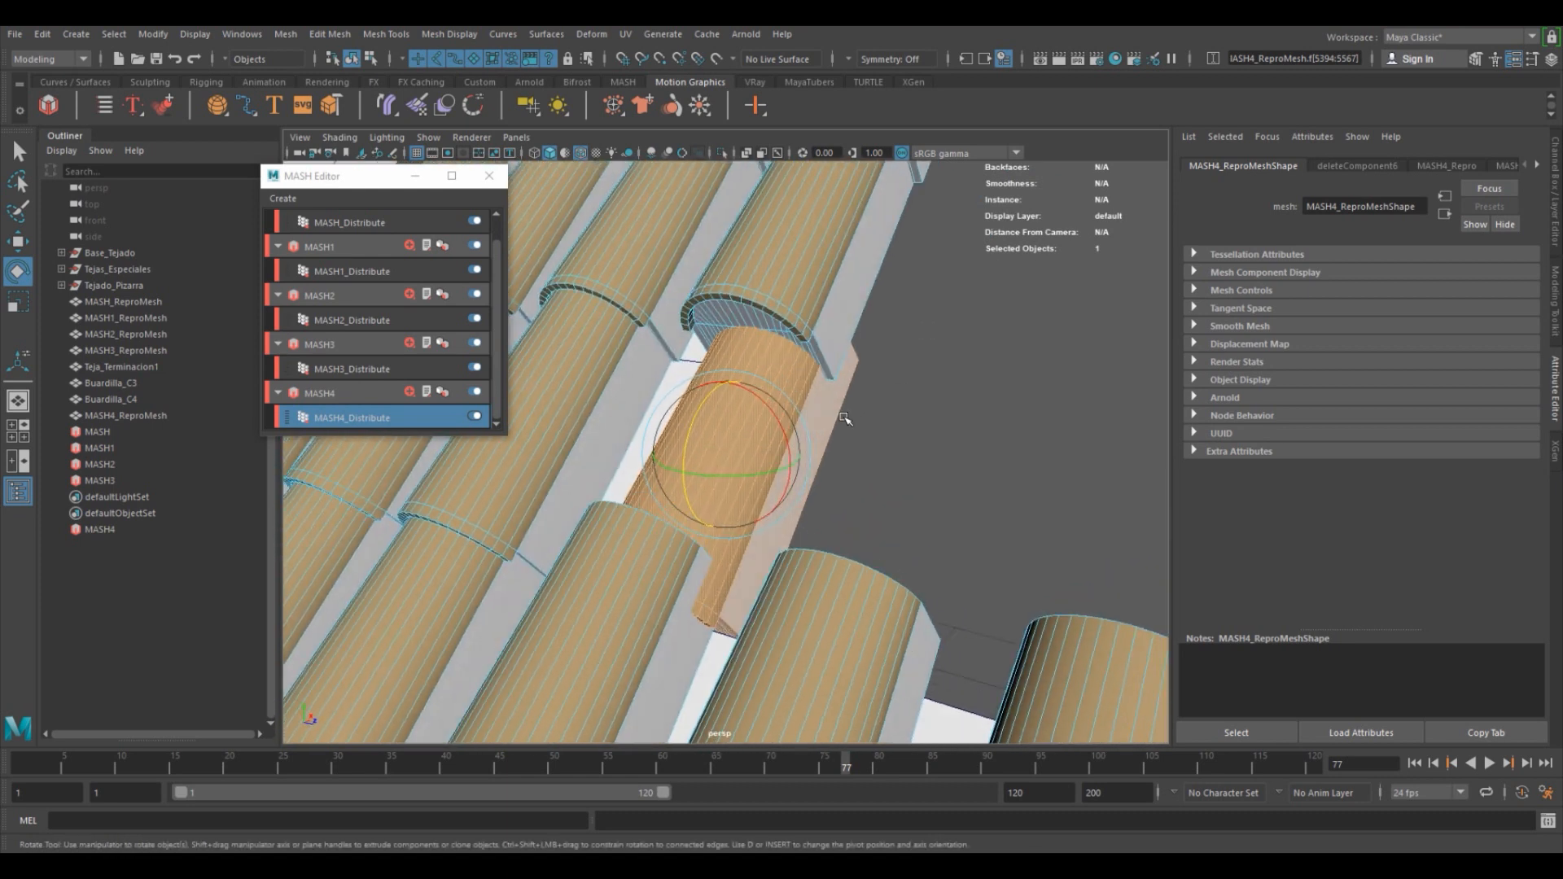
pyautogui.press('w')
pyautogui.moveTo(725, 382); pyautogui.dragTo(838, 319)
pyautogui.scroll(-5, 844, 426)
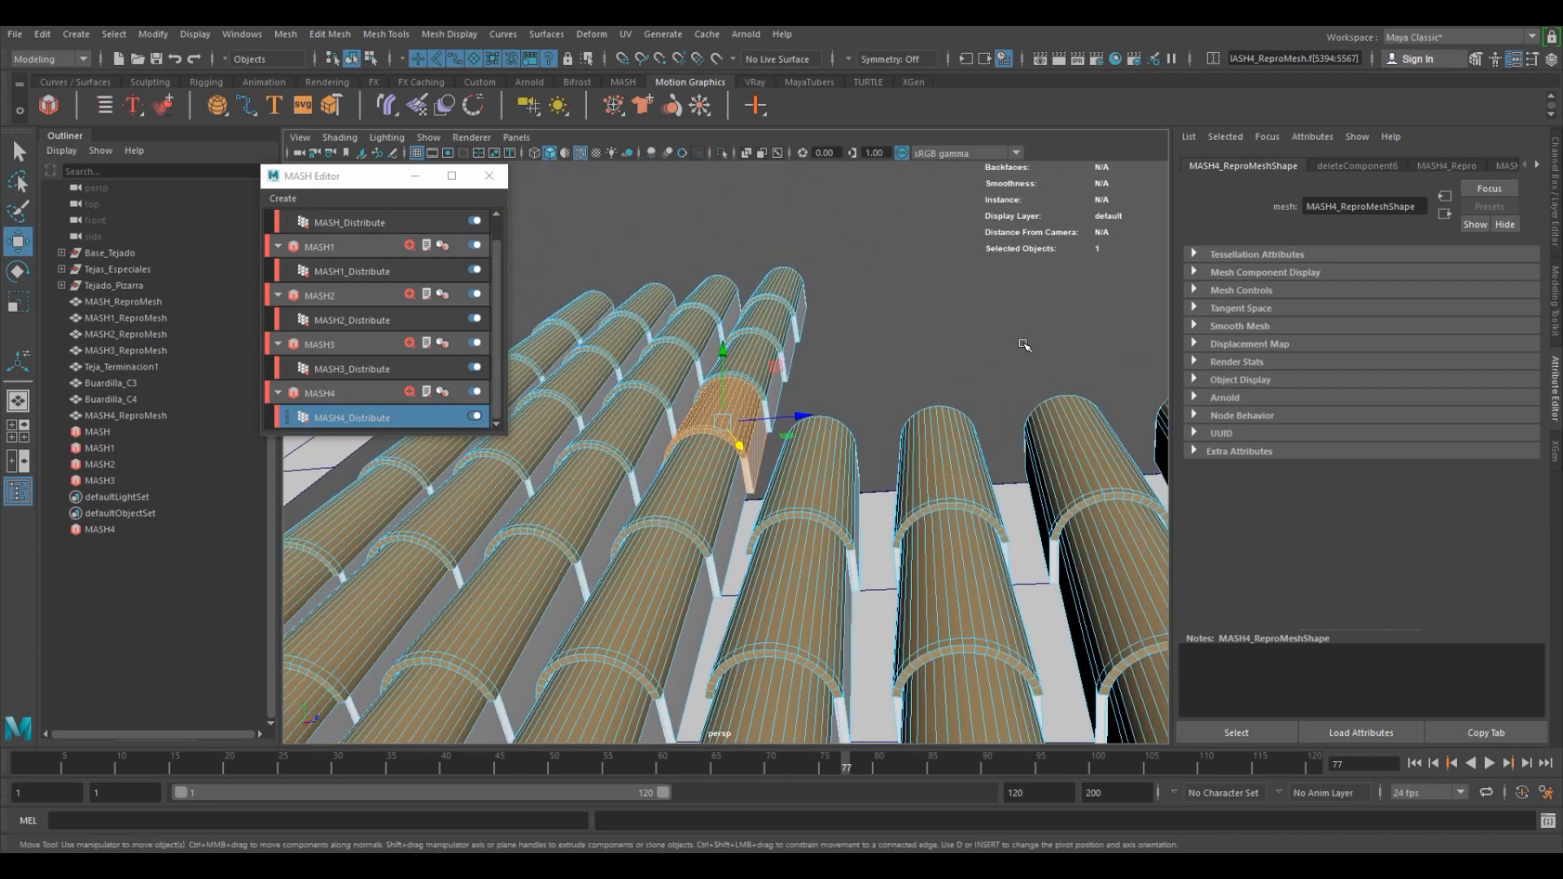
pyautogui.click(1047, 328)
pyautogui.keyDown('alt'); pyautogui.moveTo(999, 387); pyautogui.dragTo(998, 403); pyautogui.keyUp('alt')
pyautogui.scroll(-8, 998, 404)
pyautogui.keyDown('alt'); pyautogui.moveTo(691, 524); pyautogui.dragTo(812, 532); pyautogui.keyUp('alt')
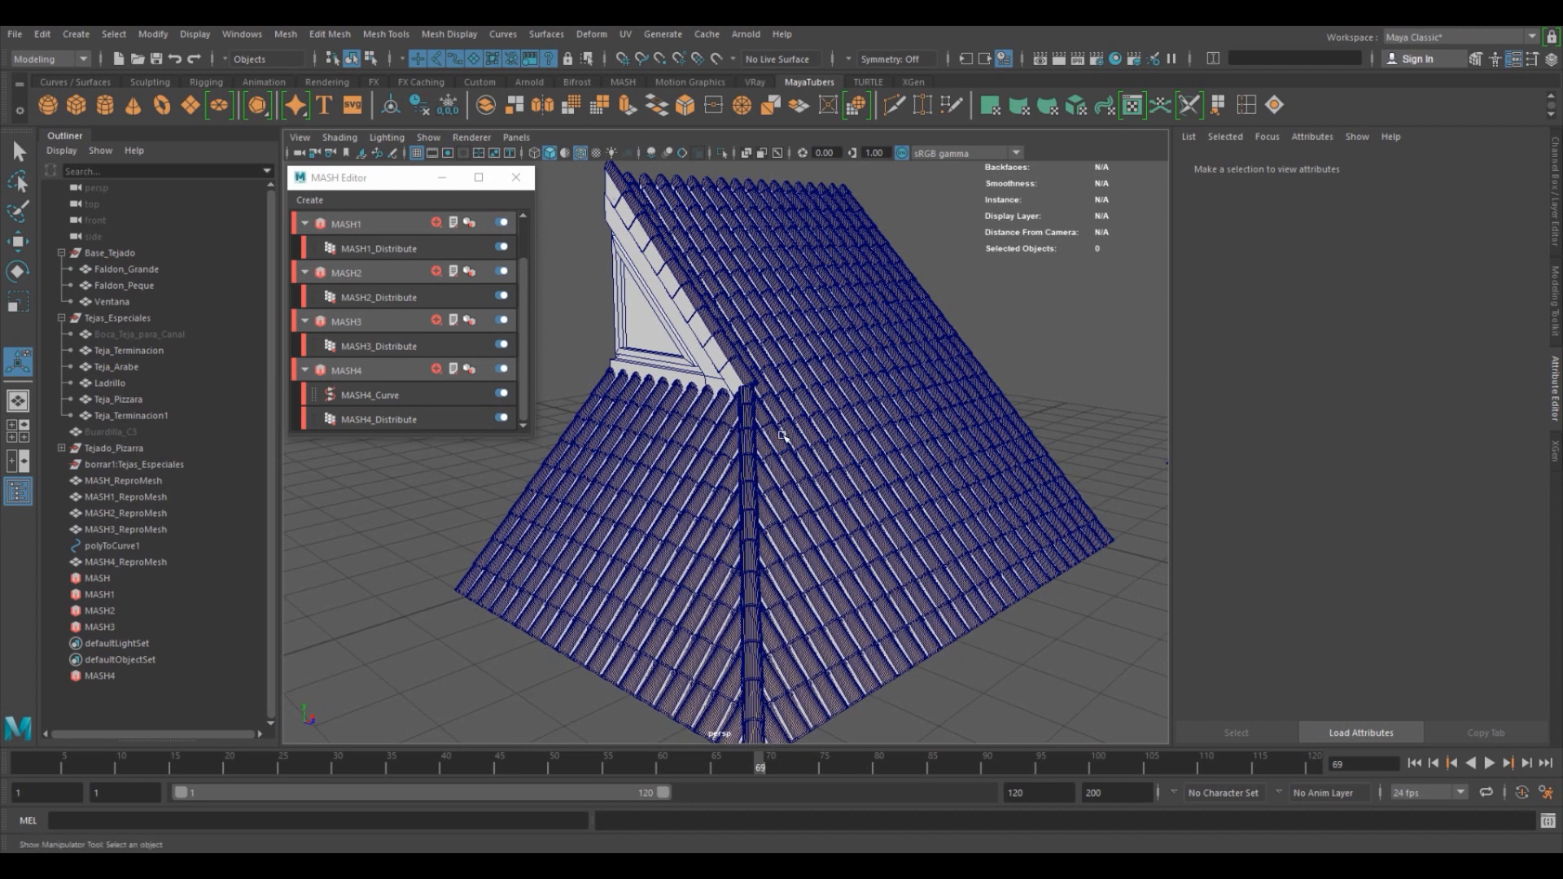
# Select all parts of the tiled roof quarter, leaving out the loose source tiles, and group them.
pyautogui.keyDown('alt'); pyautogui.moveTo(782, 436); pyautogui.dragTo(776, 436); pyautogui.keyUp('alt')
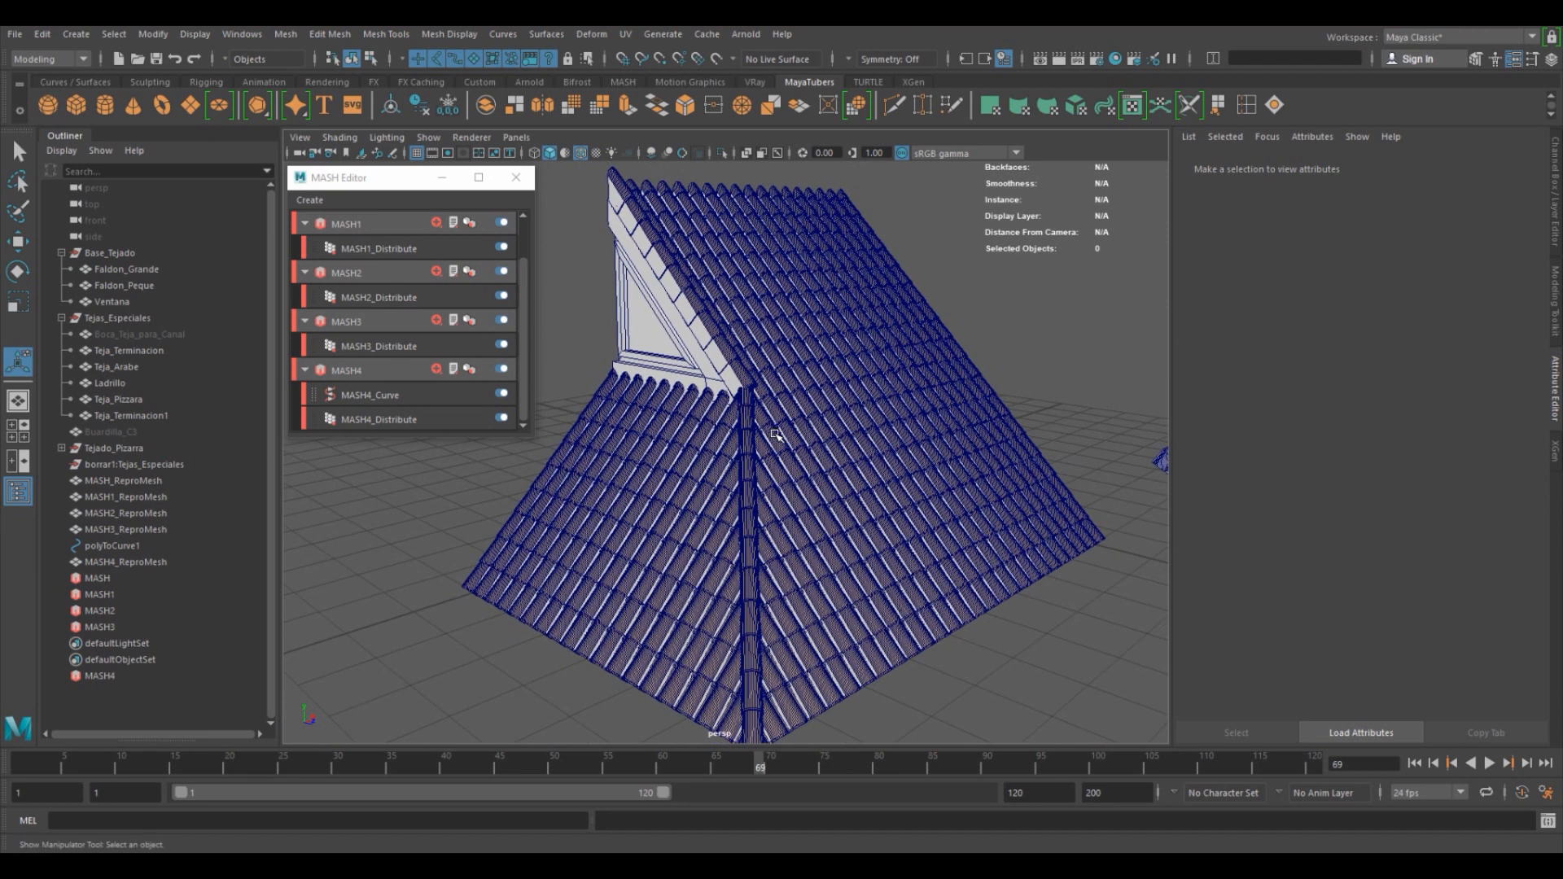
pyautogui.keyDown('alt'); pyautogui.moveTo(816, 430); pyautogui.dragTo(790, 404, button='right'); pyautogui.keyUp('alt')
pyautogui.keyDown('alt'); pyautogui.moveTo(796, 395); pyautogui.dragTo(901, 384); pyautogui.keyUp('alt')
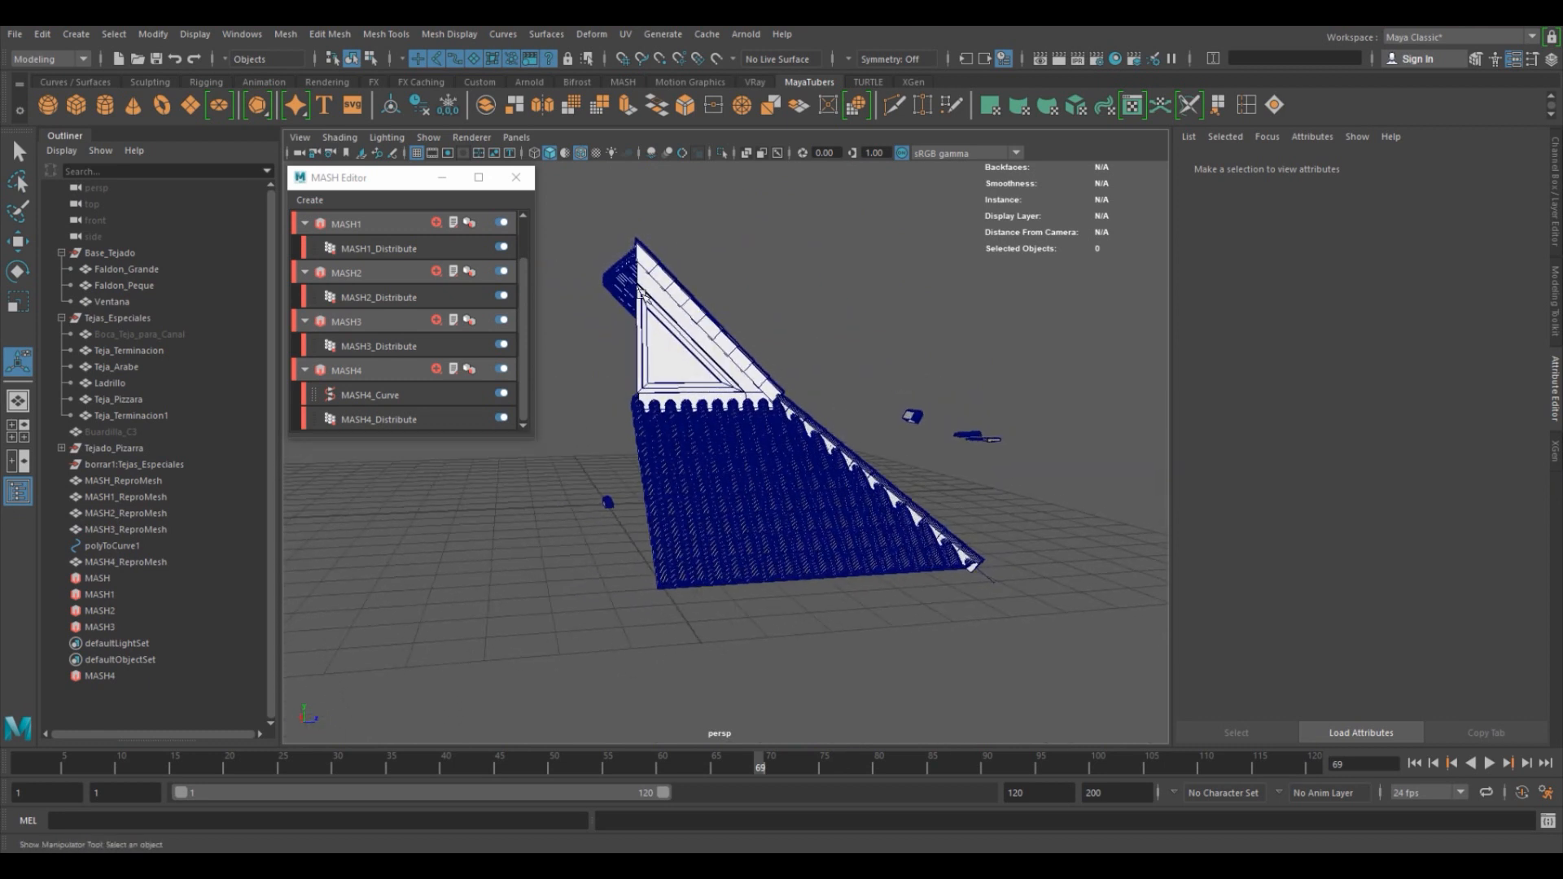
pyautogui.moveTo(560, 230); pyautogui.dragTo(740, 508)
pyautogui.scroll(-3, 798, 507)
pyautogui.moveTo(585, 257); pyautogui.dragTo(914, 656)
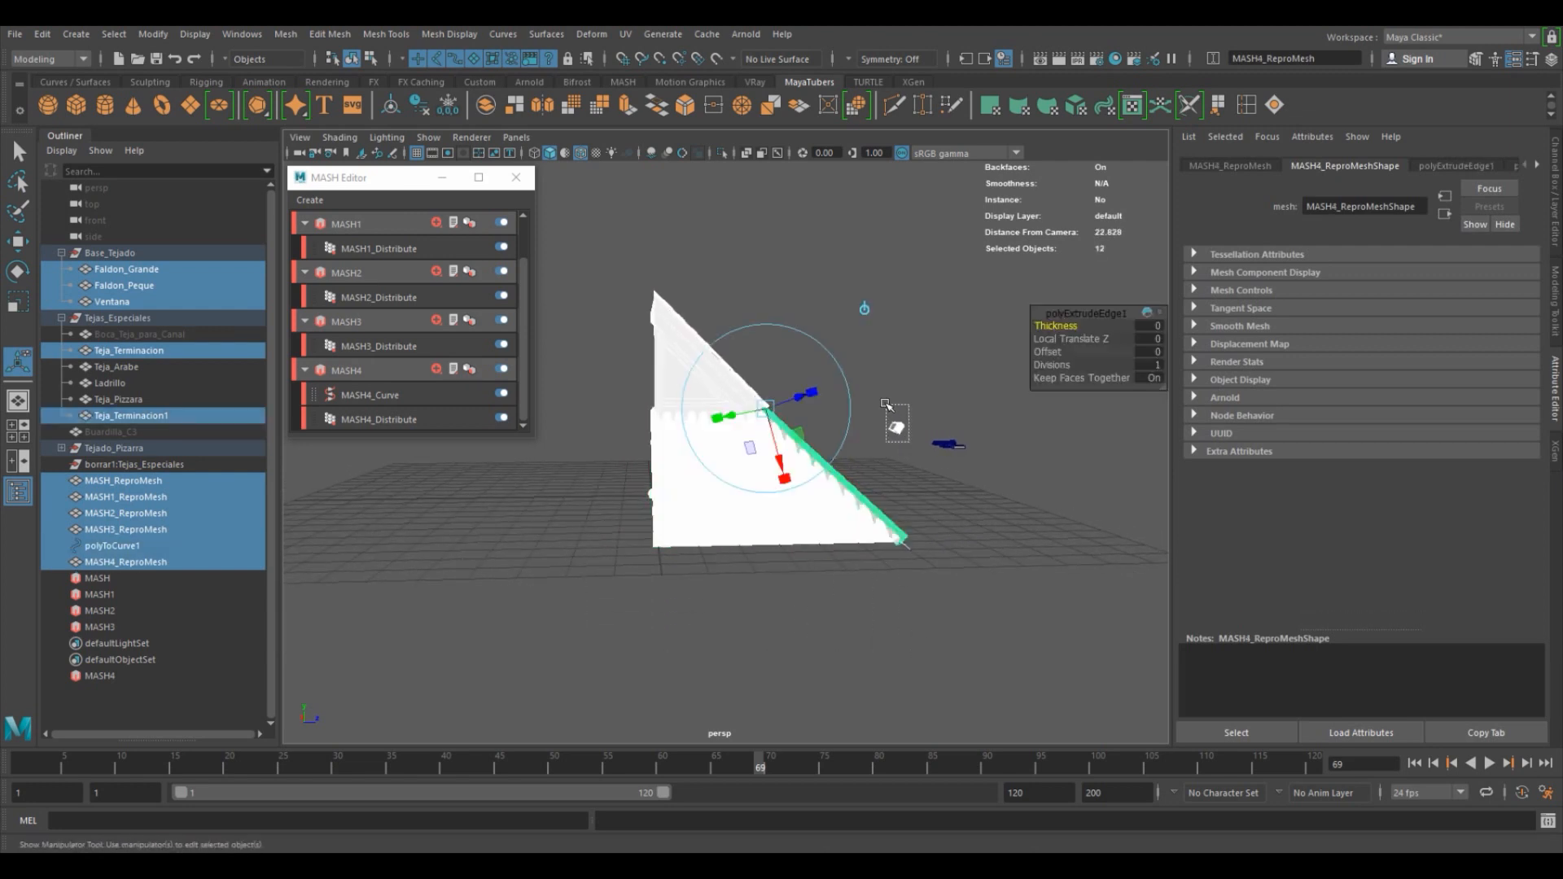
pyautogui.keyDown('shift'); pyautogui.click(895, 424); pyautogui.keyUp('shift')
pyautogui.keyDown('alt'); pyautogui.moveTo(675, 481); pyautogui.dragTo(703, 485); pyautogui.keyUp('alt')
pyautogui.keyDown('shift'); pyautogui.click(588, 489); pyautogui.keyUp('shift')
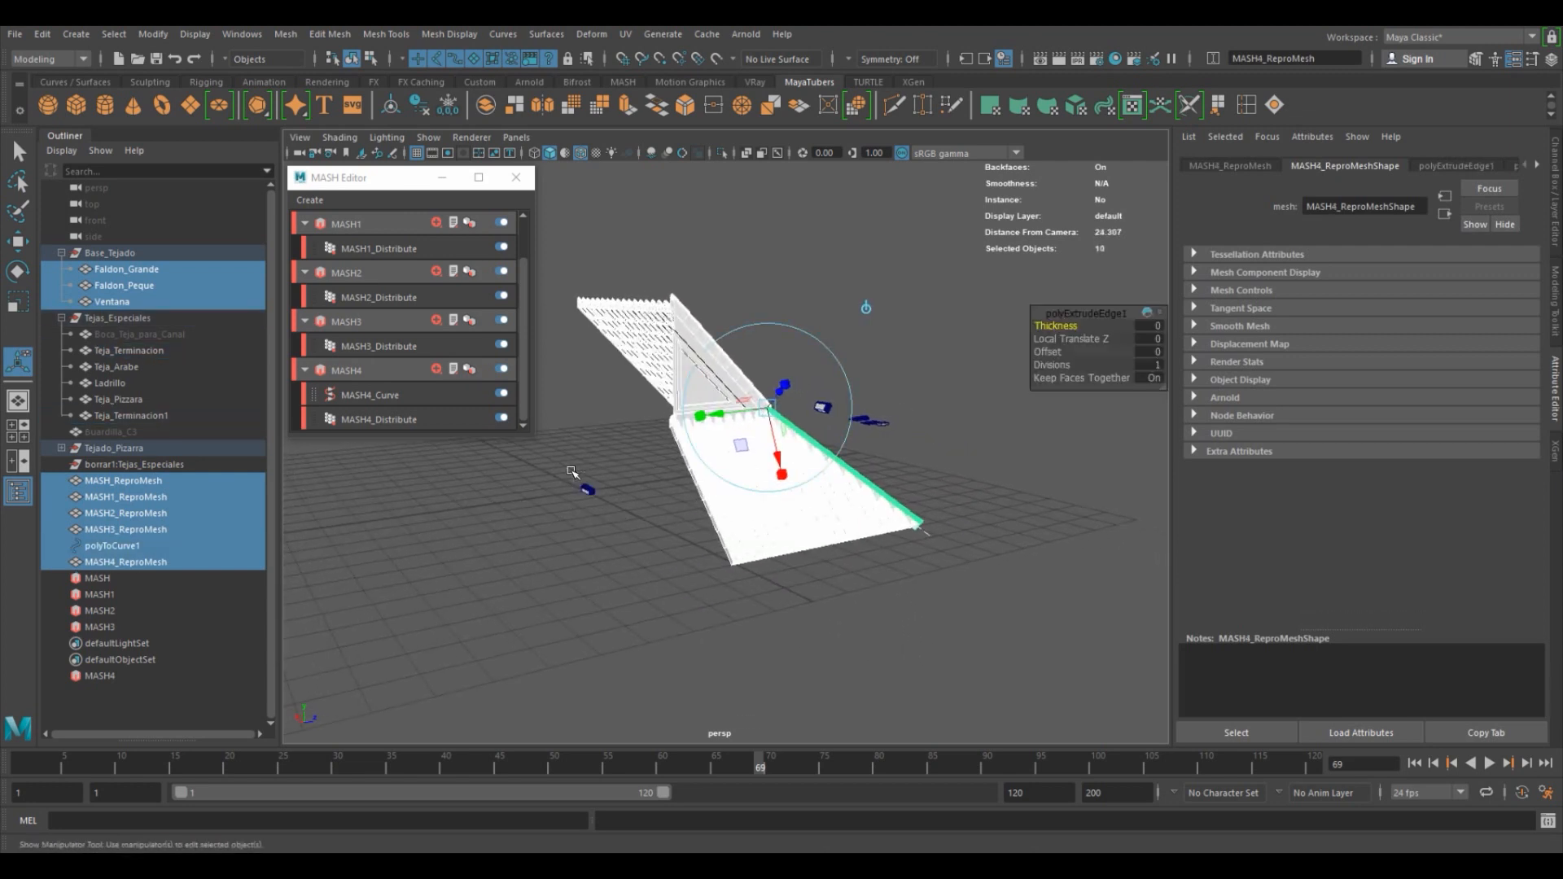
pyautogui.keyDown('alt'); pyautogui.moveTo(588, 489); pyautogui.dragTo(620, 537); pyautogui.keyUp('alt')
pyautogui.keyDown('alt'); pyautogui.moveTo(620, 538); pyautogui.dragTo(605, 520, button='middle'); pyautogui.keyUp('alt')
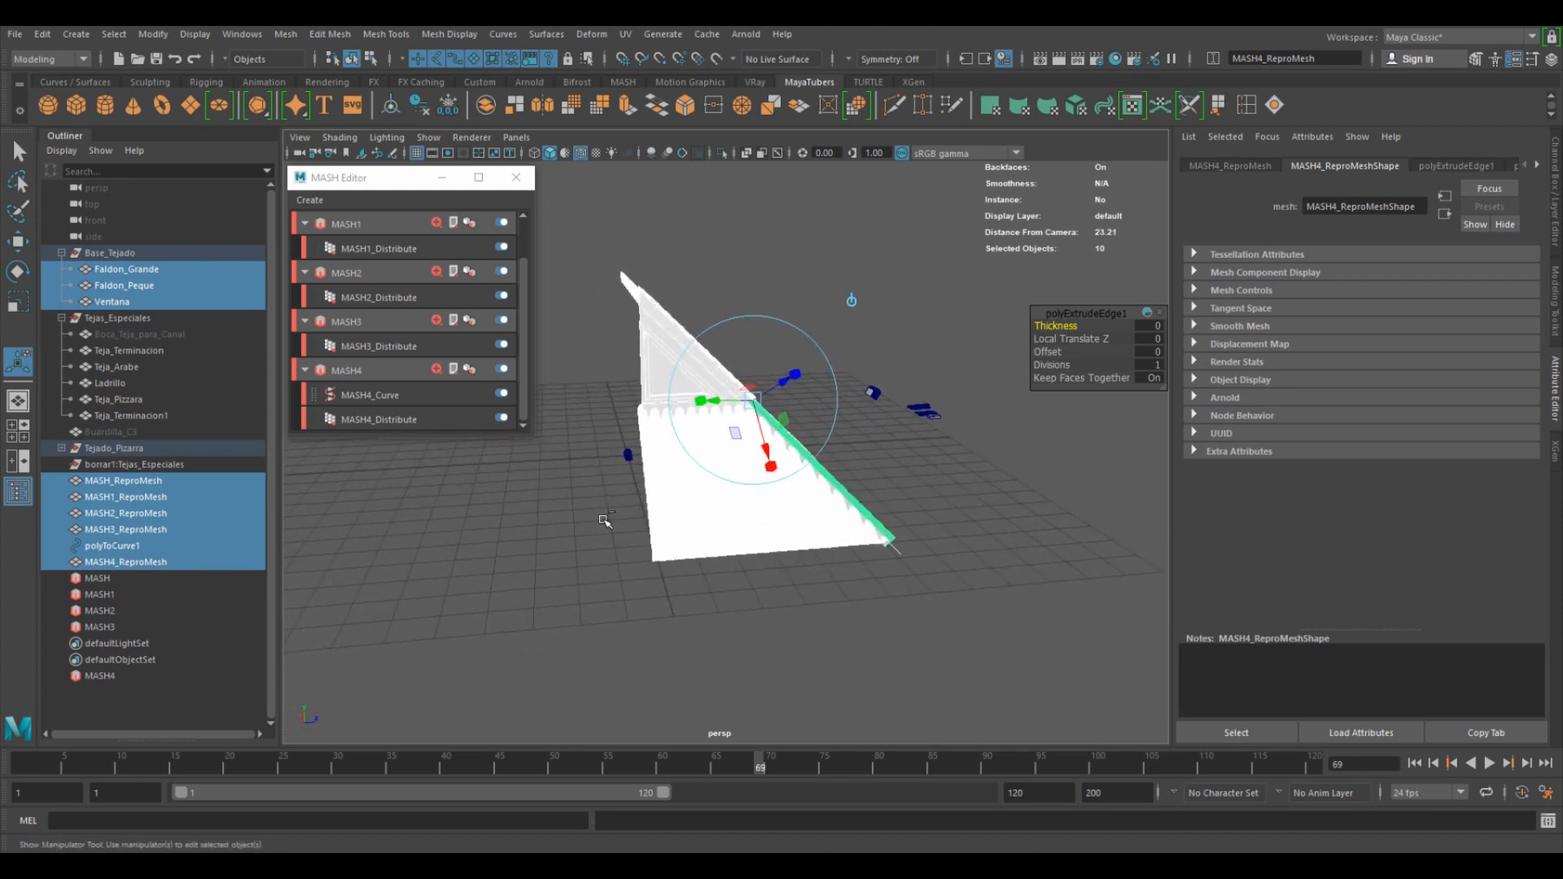
pyautogui.hotkey('ctrl', 'g')
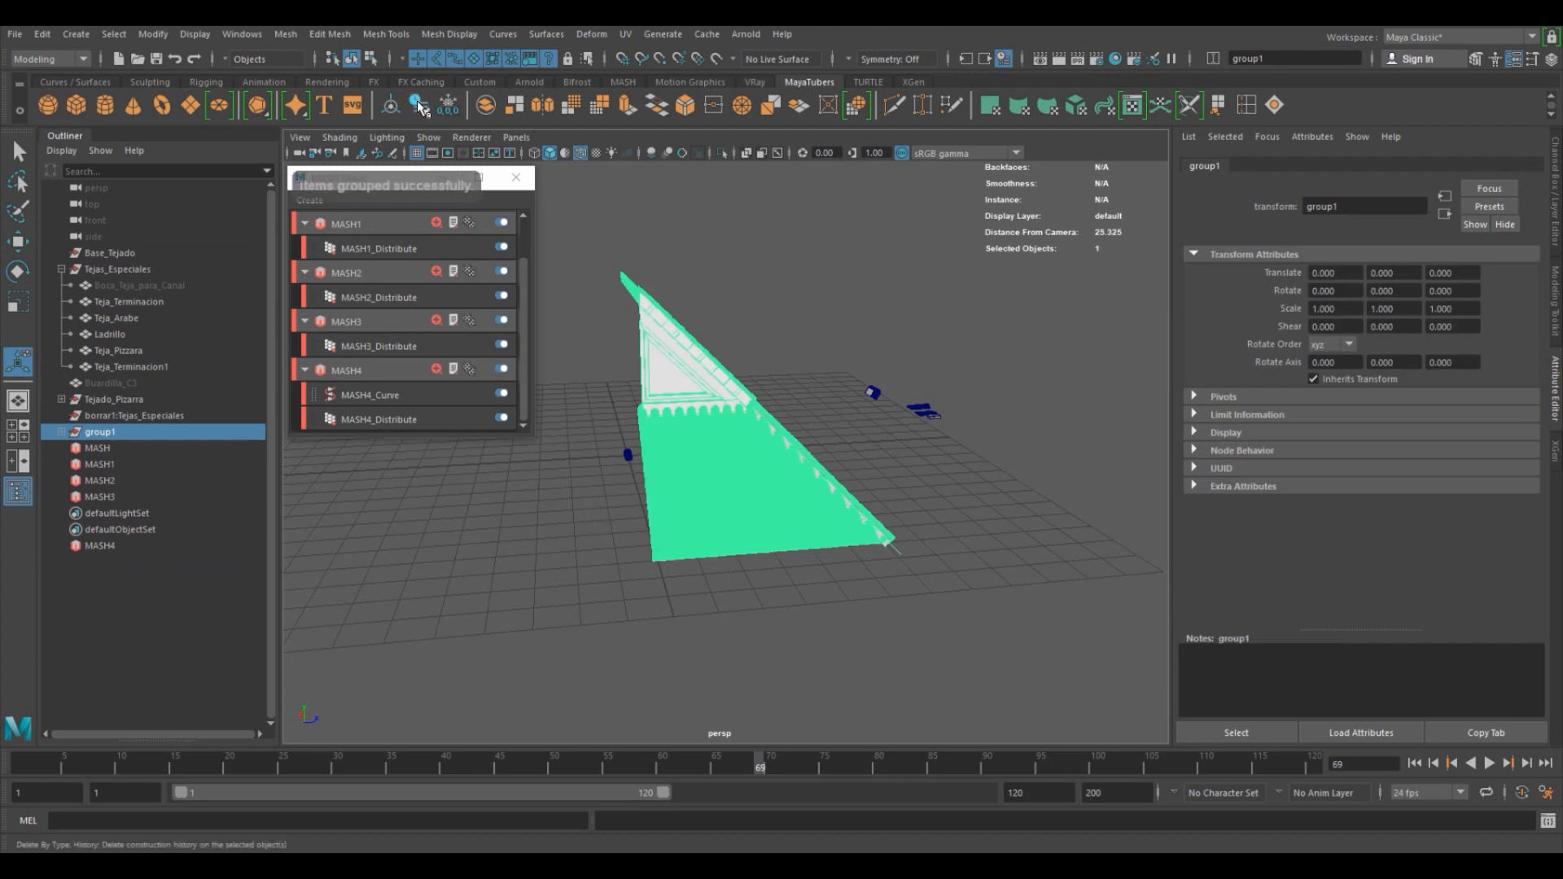
# Duplicate the roof group and mirror the copy by setting its Z scale to -1.
pyautogui.keyDown('alt'); pyautogui.moveTo(731, 479); pyautogui.dragTo(673, 500); pyautogui.keyUp('alt')
pyautogui.keyDown('alt'); pyautogui.moveTo(673, 501); pyautogui.dragTo(798, 534, button='right'); pyautogui.keyUp('alt')
pyautogui.keyDown('alt'); pyautogui.moveTo(794, 537); pyautogui.dragTo(912, 560); pyautogui.keyUp('alt')
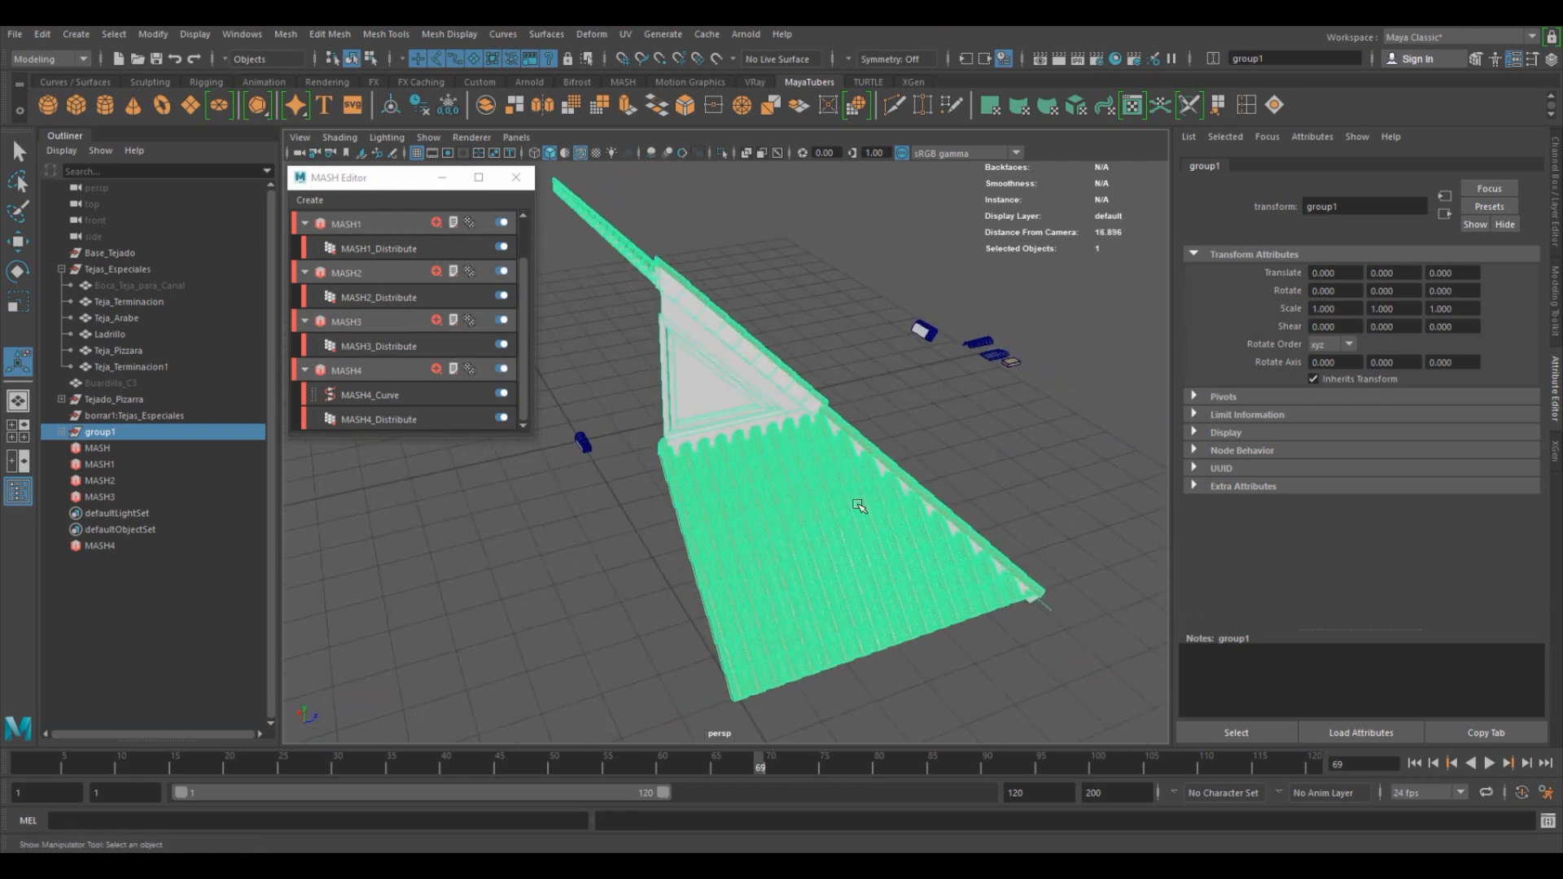
pyautogui.hotkey('ctrl', 'g')
pyautogui.keyDown('alt'); pyautogui.moveTo(879, 505); pyautogui.dragTo(754, 498, button='right'); pyautogui.keyUp('alt')
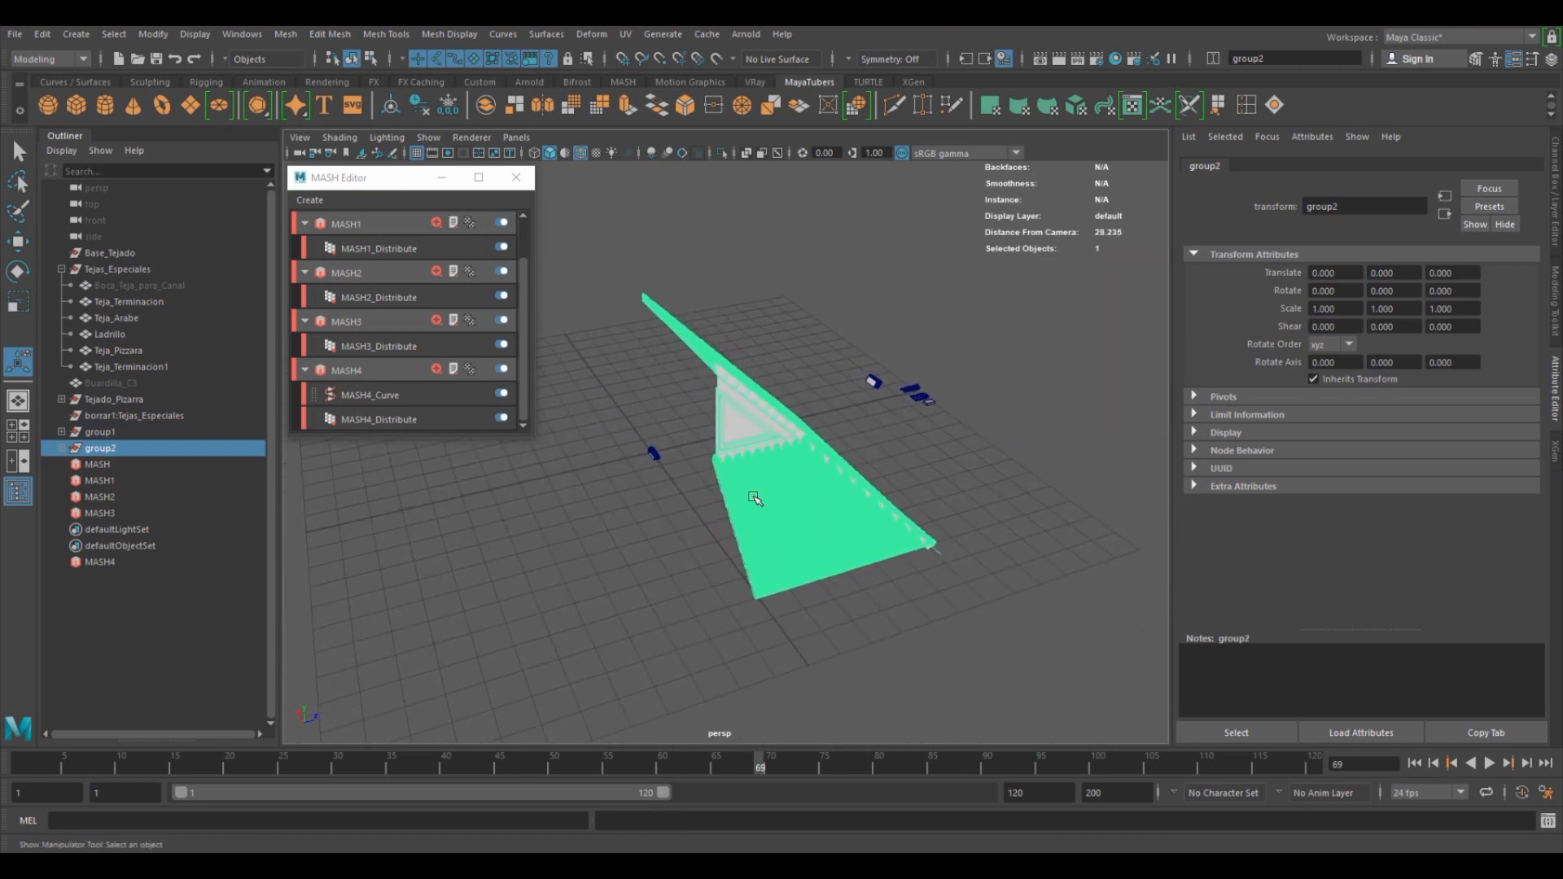
pyautogui.press('r')
pyautogui.moveTo(719, 433); pyautogui.dragTo(581, 469)
pyautogui.click(1454, 307)
pyautogui.moveTo(1455, 307); pyautogui.dragTo(1377, 313)
pyautogui.write('-1')
pyautogui.press('Return')
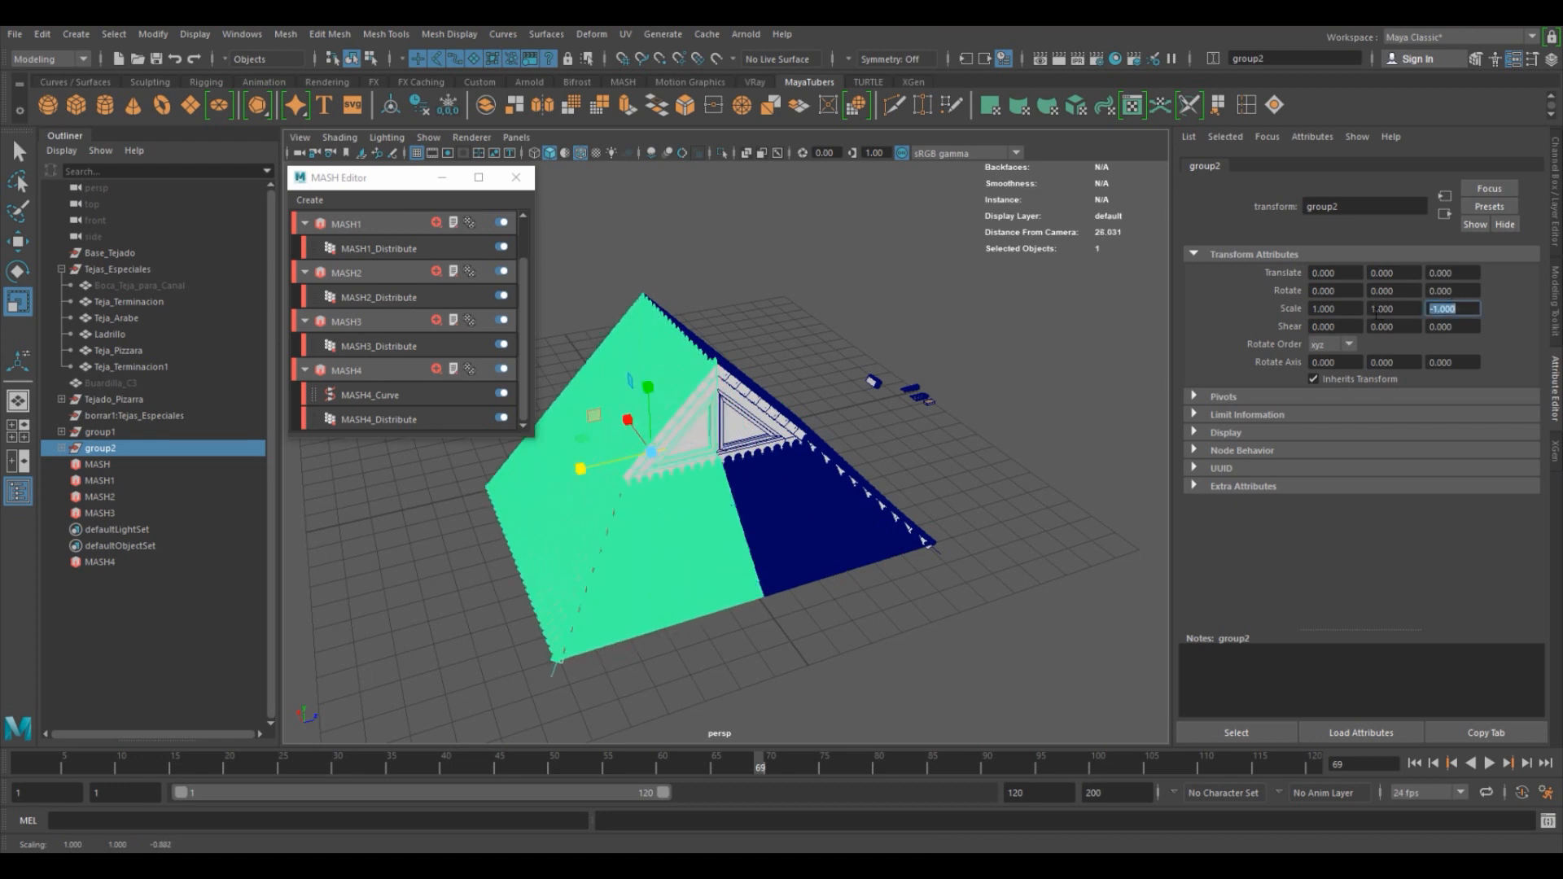
# Delete the duplicate tile column overlapping at the centre seam below the gable window, selecting its faces in the side view.
pyautogui.keyDown('alt'); pyautogui.moveTo(841, 548); pyautogui.dragTo(812, 538); pyautogui.keyUp('alt')
pyautogui.keyDown('alt'); pyautogui.moveTo(742, 561); pyautogui.dragTo(734, 436, button='right'); pyautogui.keyUp('alt')
pyautogui.click(732, 568)
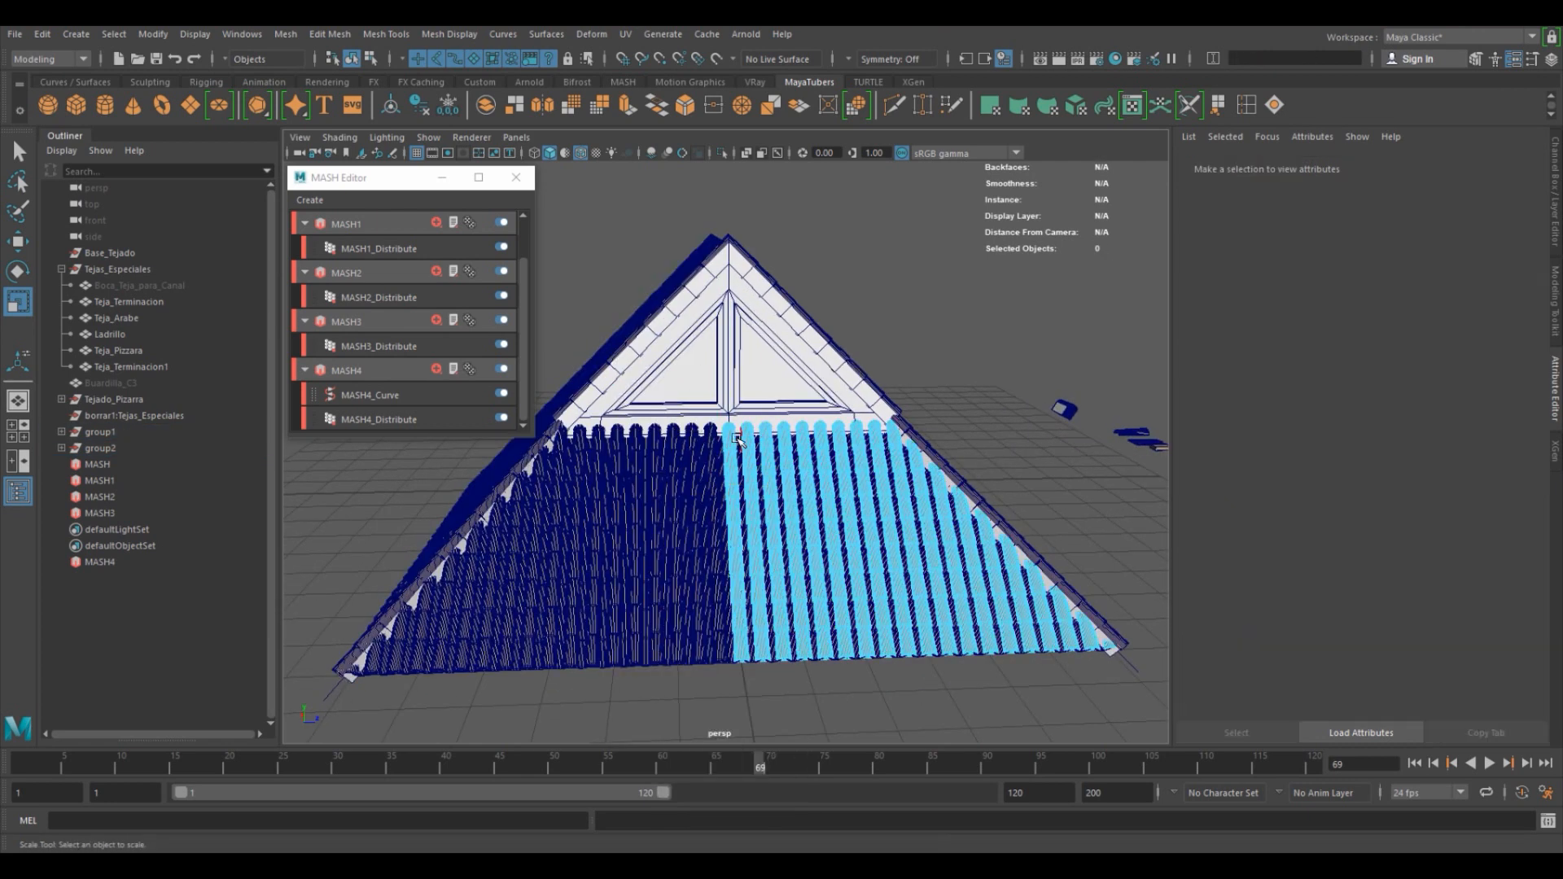
pyautogui.click(736, 484)
pyautogui.press('space')
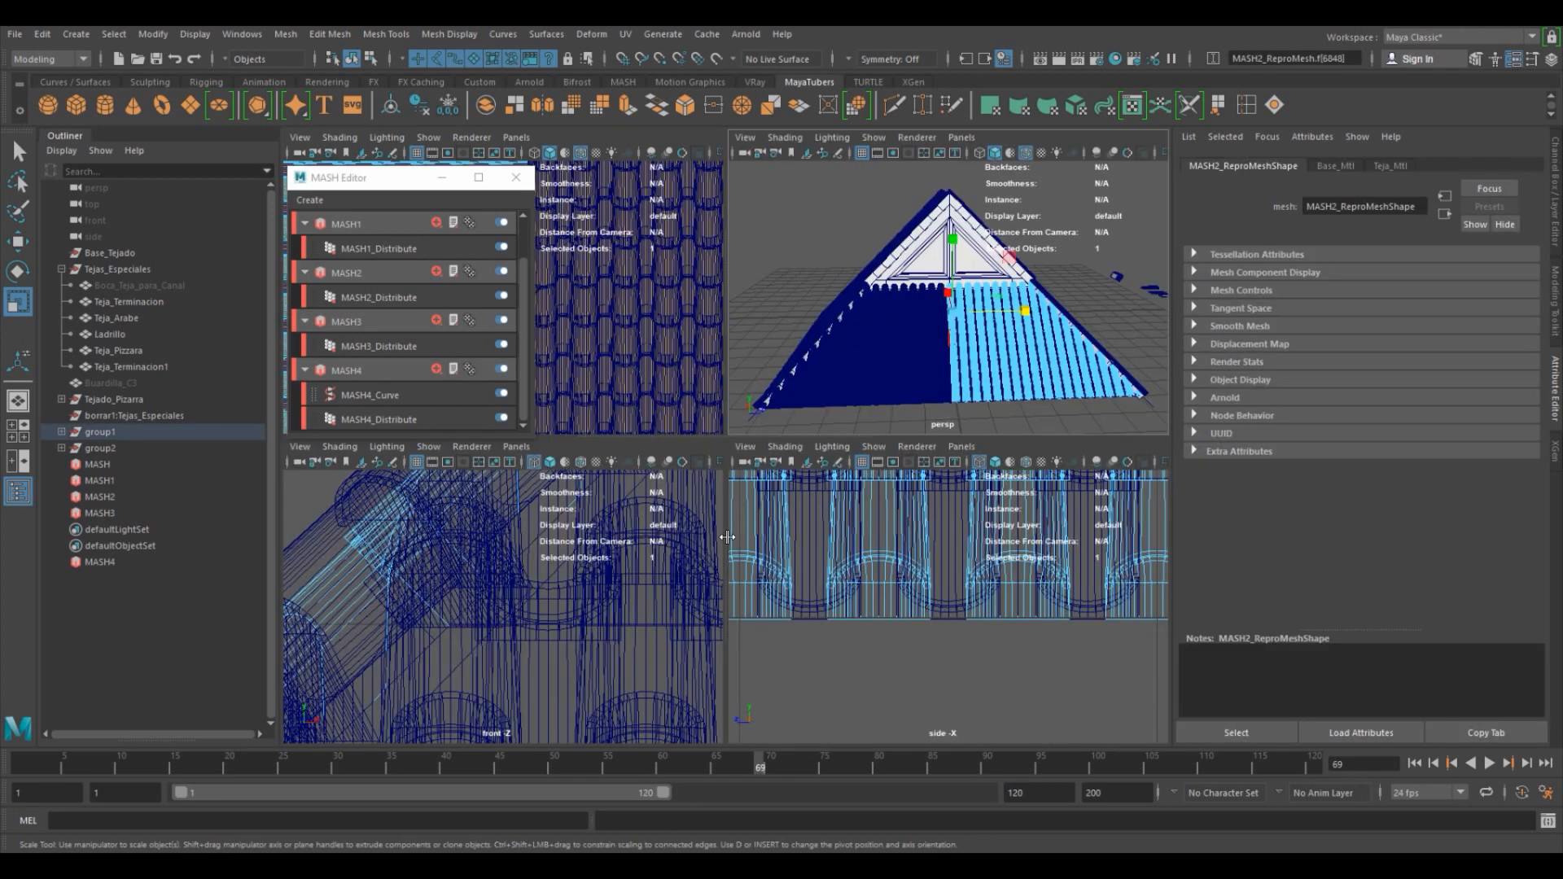
pyautogui.hotkey('shift', 'f')
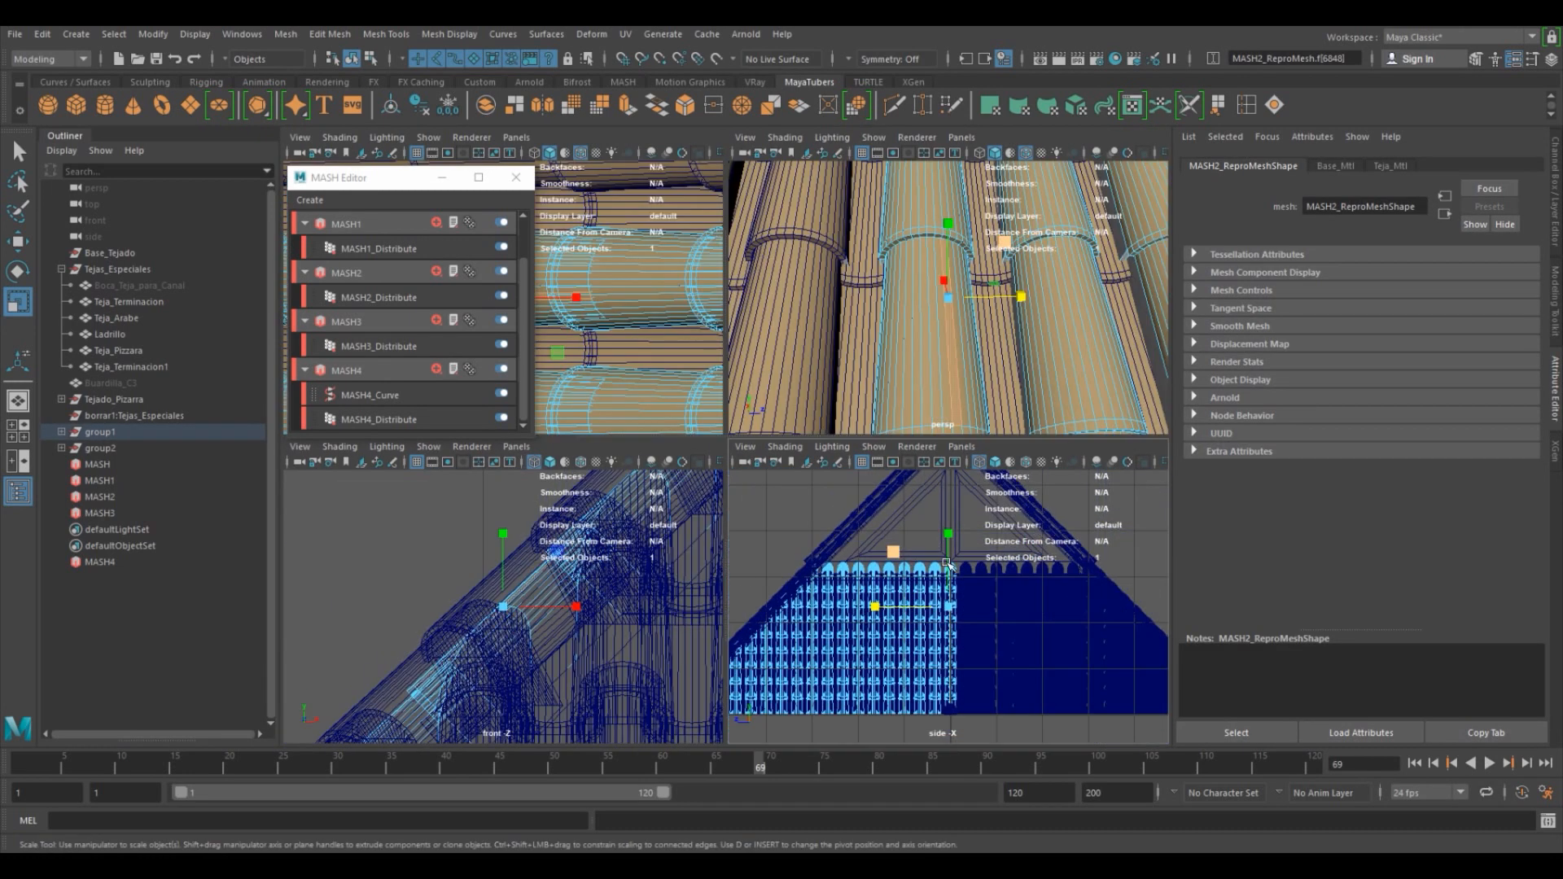
pyautogui.press('space')
pyautogui.moveTo(837, 301); pyautogui.dragTo(716, 721)
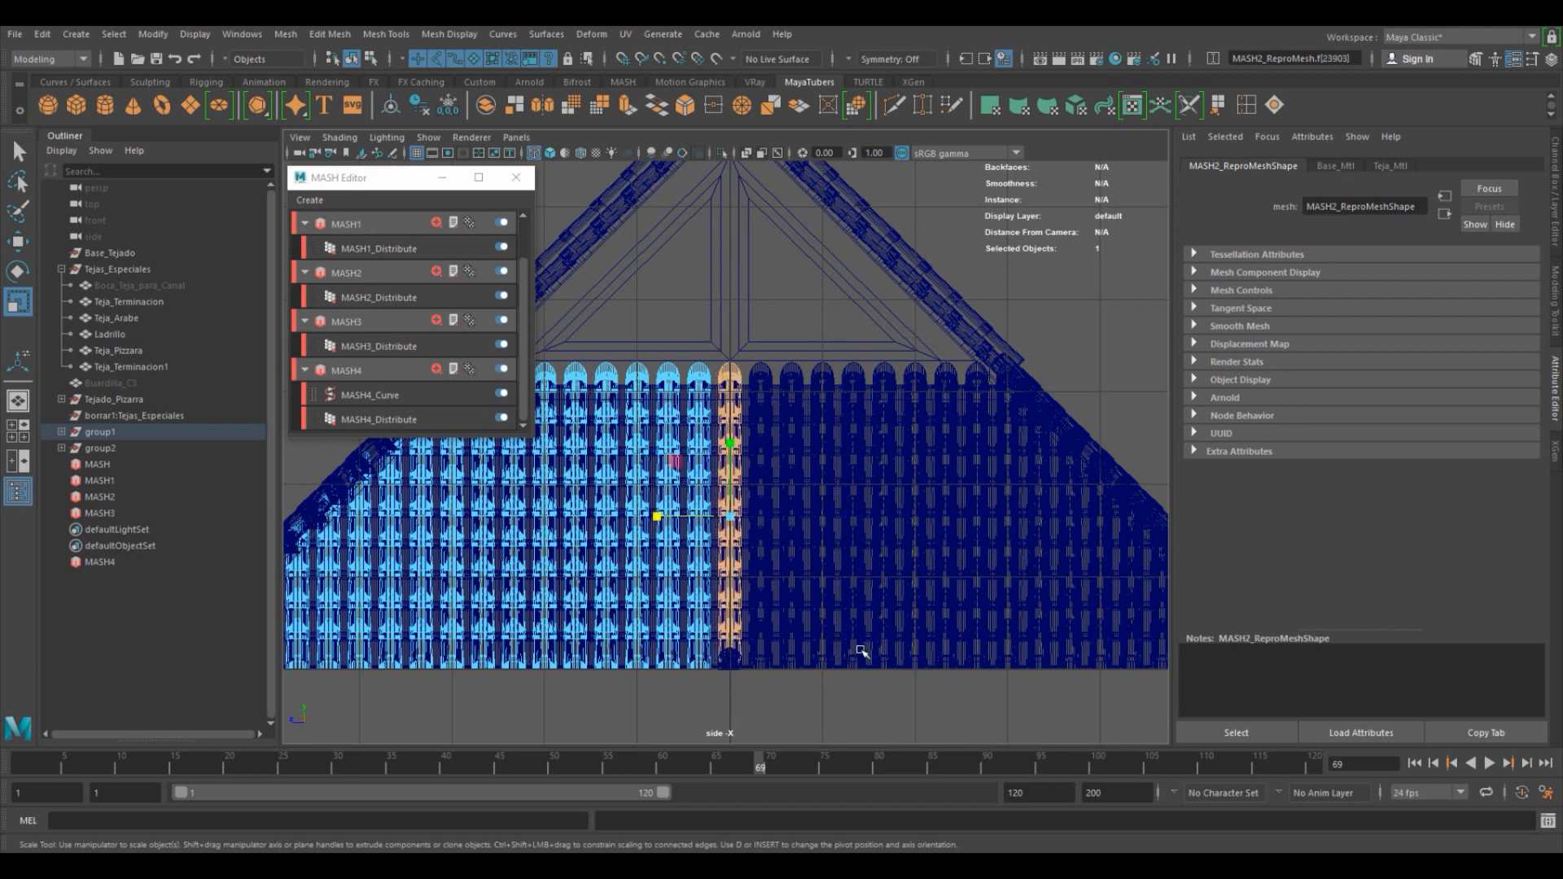
pyautogui.click(861, 651)
pyautogui.press('space')
pyautogui.press('space')
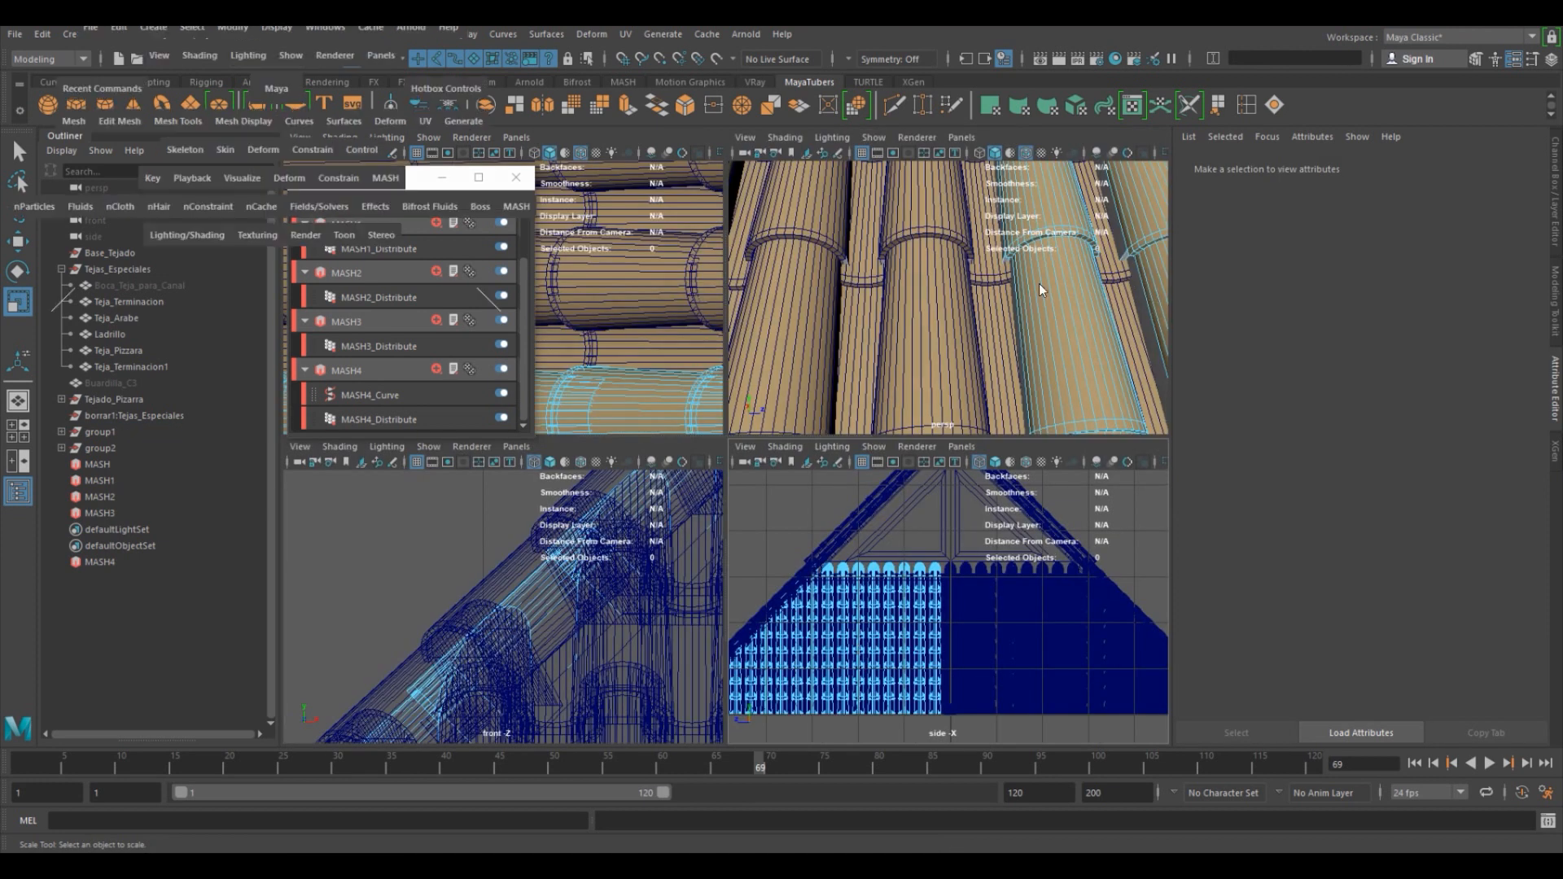
# Select both mirrored roof parts without the loose tiles and combine them in a new group.
pyautogui.keyDown('alt'); pyautogui.moveTo(912, 332); pyautogui.dragTo(342, 456, button='right'); pyautogui.keyUp('alt')
pyautogui.keyDown('alt'); pyautogui.moveTo(696, 521); pyautogui.dragTo(660, 516, button='right'); pyautogui.keyUp('alt')
pyautogui.keyDown('alt'); pyautogui.moveTo(660, 515); pyautogui.dragTo(663, 507); pyautogui.keyUp('alt')
pyautogui.keyDown('alt'); pyautogui.moveTo(687, 506); pyautogui.dragTo(547, 397, button='right'); pyautogui.keyUp('alt')
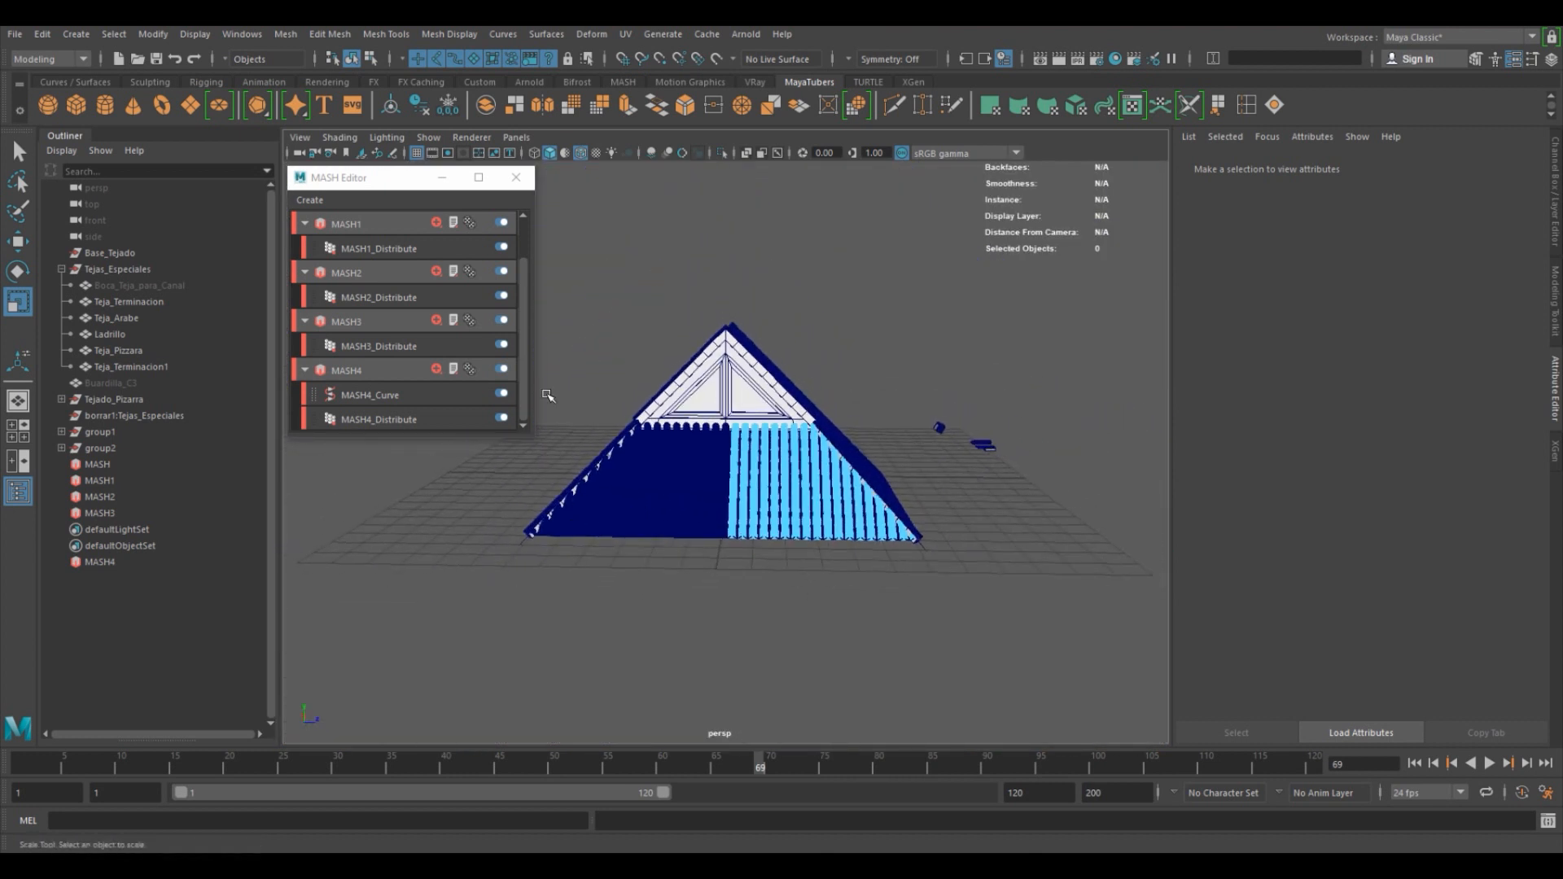
pyautogui.keyDown('alt'); pyautogui.moveTo(868, 552); pyautogui.dragTo(537, 331); pyautogui.keyUp('alt')
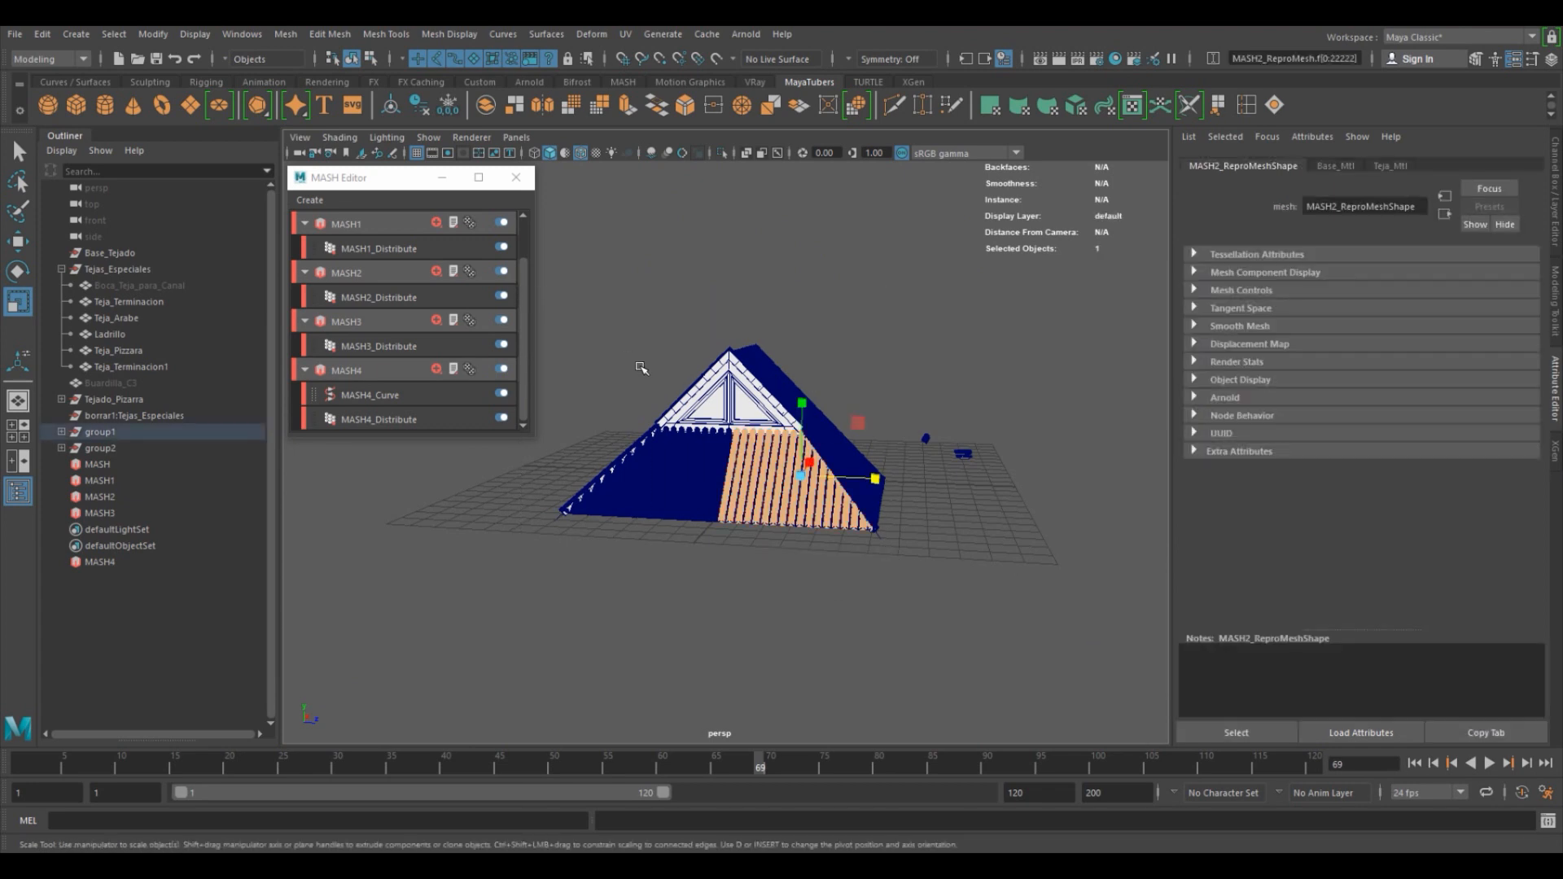
pyautogui.press('F8')
pyautogui.moveTo(900, 559); pyautogui.dragTo(525, 295)
pyautogui.keyDown('alt'); pyautogui.moveTo(570, 342); pyautogui.dragTo(980, 390); pyautogui.keyUp('alt')
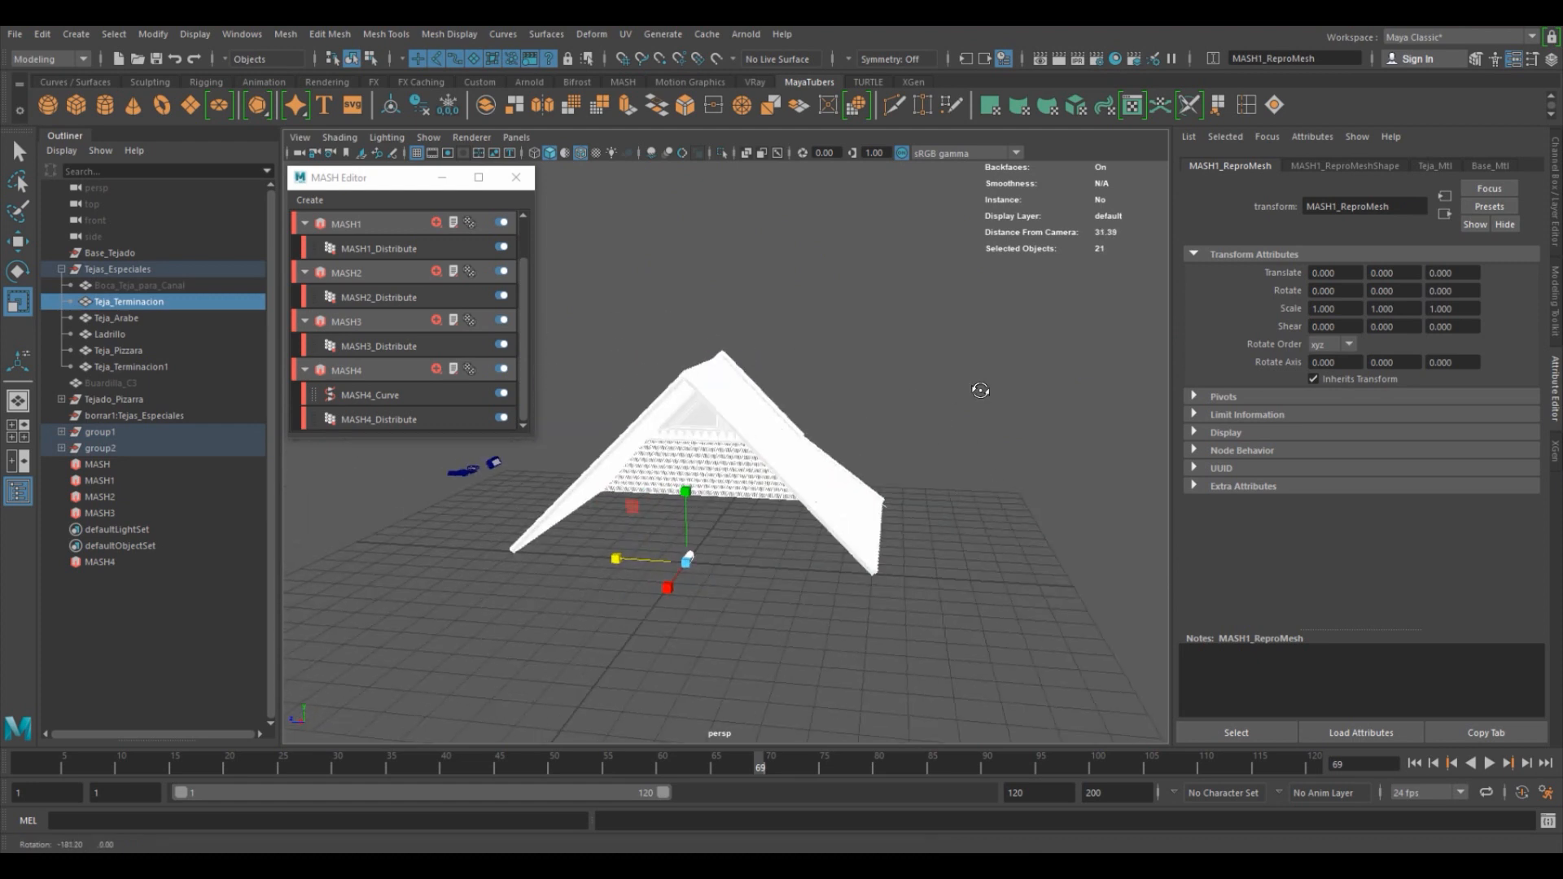
pyautogui.keyDown('alt'); pyautogui.moveTo(781, 586); pyautogui.dragTo(656, 568); pyautogui.keyUp('alt')
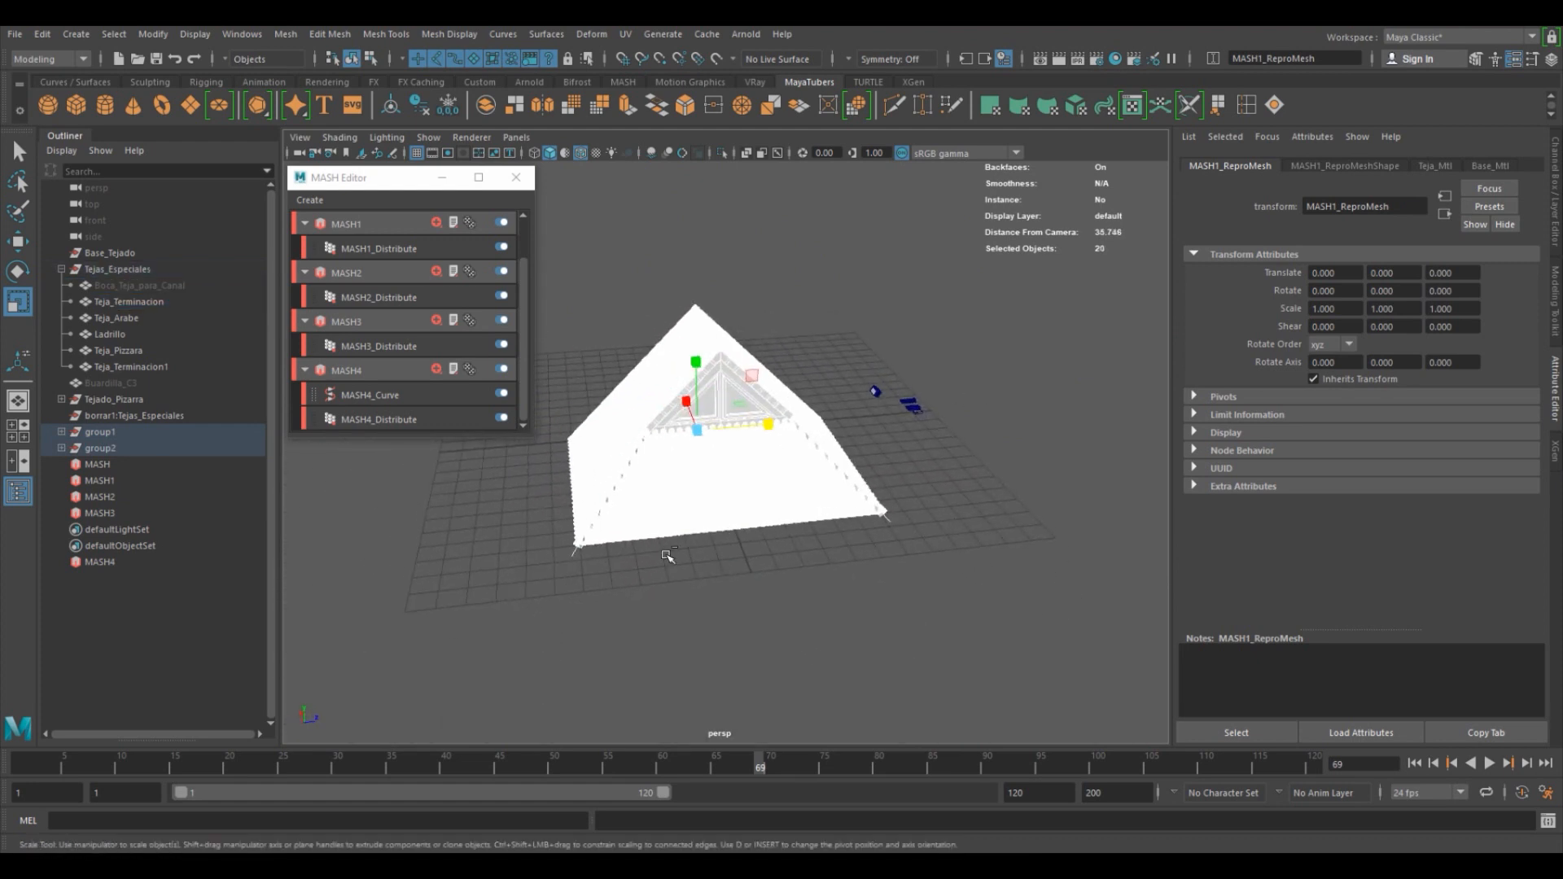
pyautogui.hotkey('ctrl', 'g')
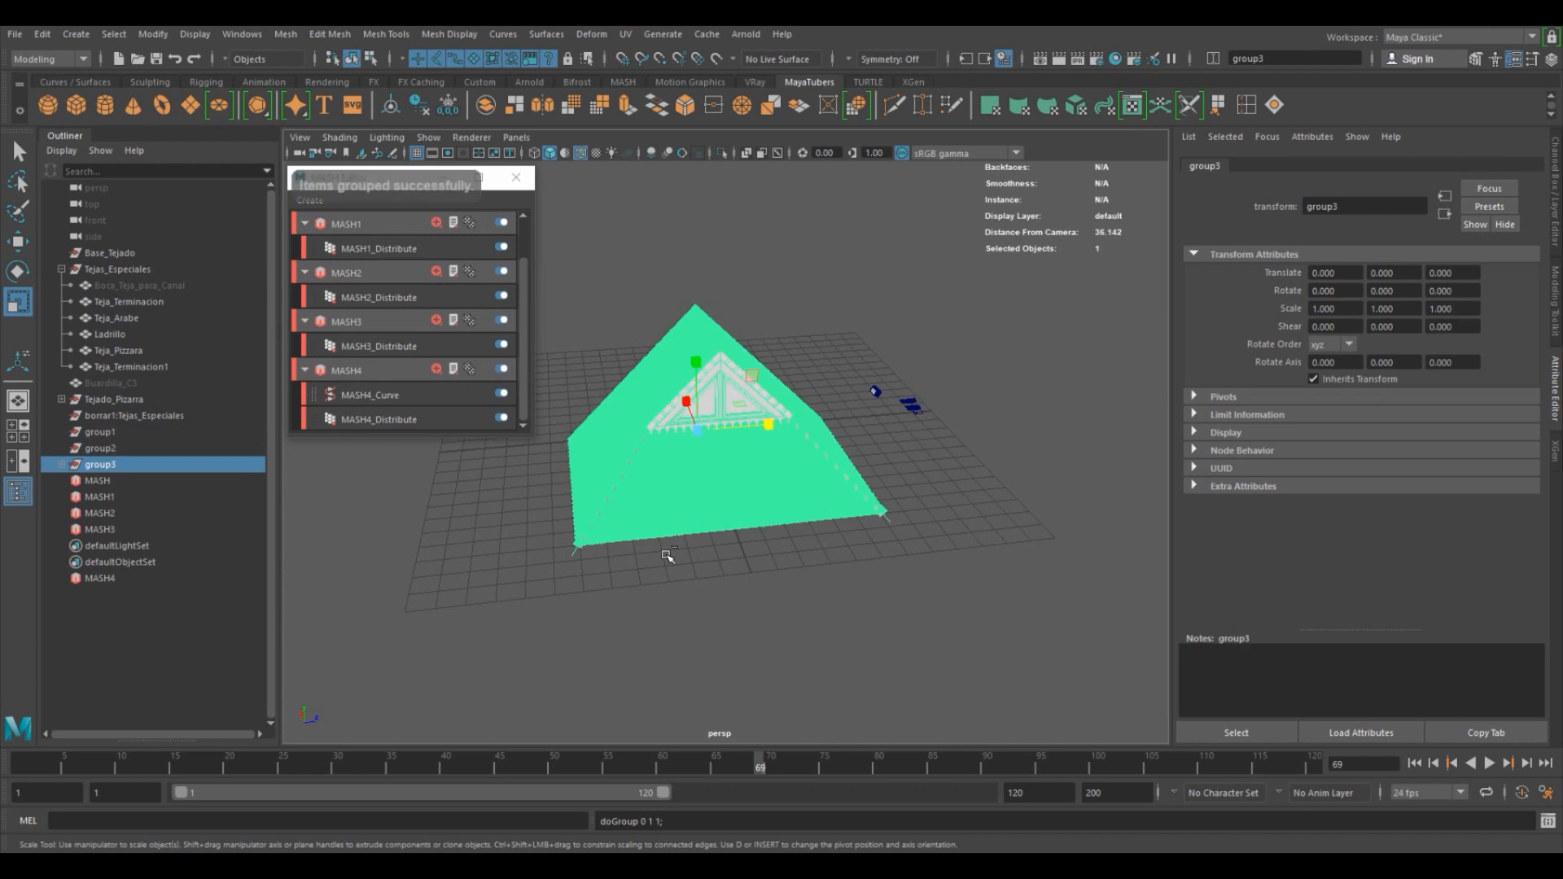
# Duplicate the half-roof group and mirror the copy by setting its X scale to -1.
pyautogui.hotkey('ctrl', 'd')
pyautogui.keyDown('alt'); pyautogui.moveTo(676, 534); pyautogui.dragTo(899, 531); pyautogui.keyUp('alt')
pyautogui.moveTo(656, 530); pyautogui.dragTo(788, 489)
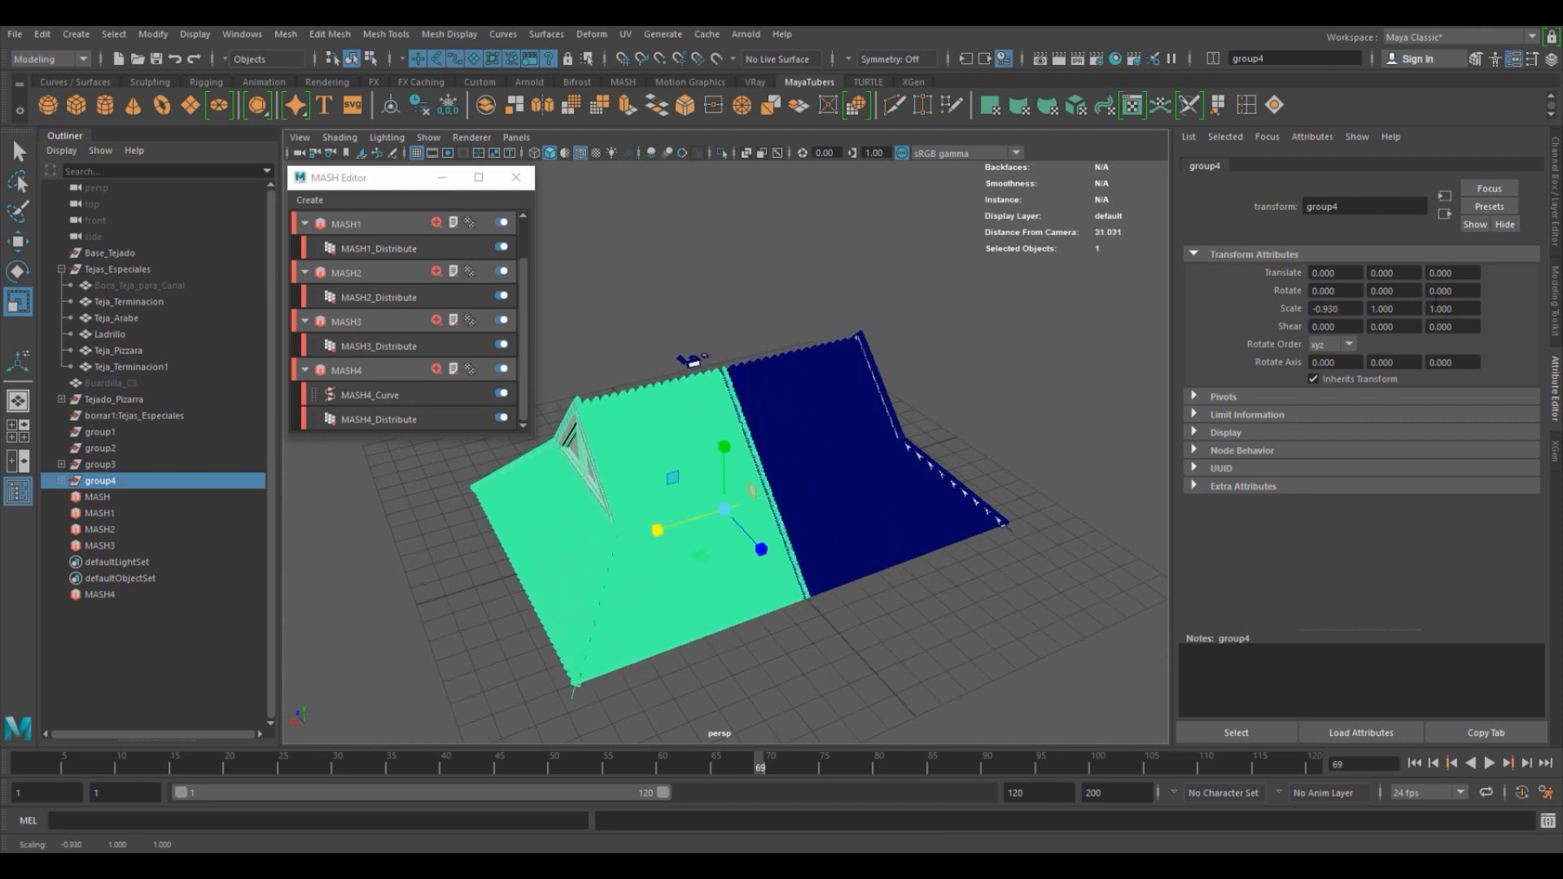
pyautogui.click(1355, 308)
pyautogui.write('-1')
pyautogui.press('Return')
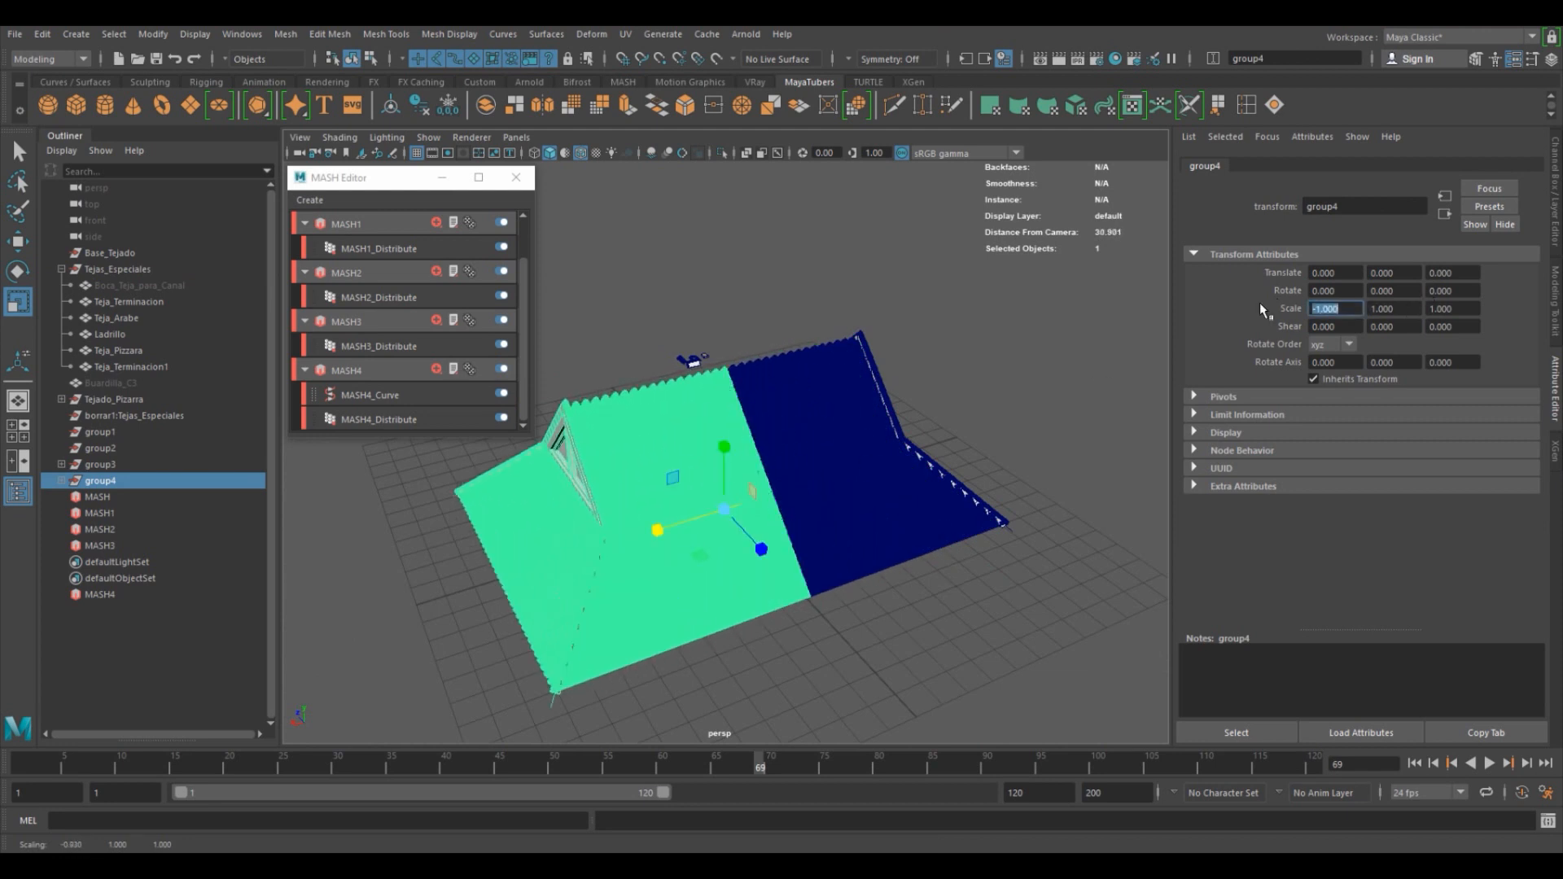
# Delete the duplicate tile column overlapping at the centre seam between the mirrored roof halves, selecting its faces in the front view.
pyautogui.keyDown('alt'); pyautogui.moveTo(764, 508); pyautogui.dragTo(710, 534); pyautogui.keyUp('alt')
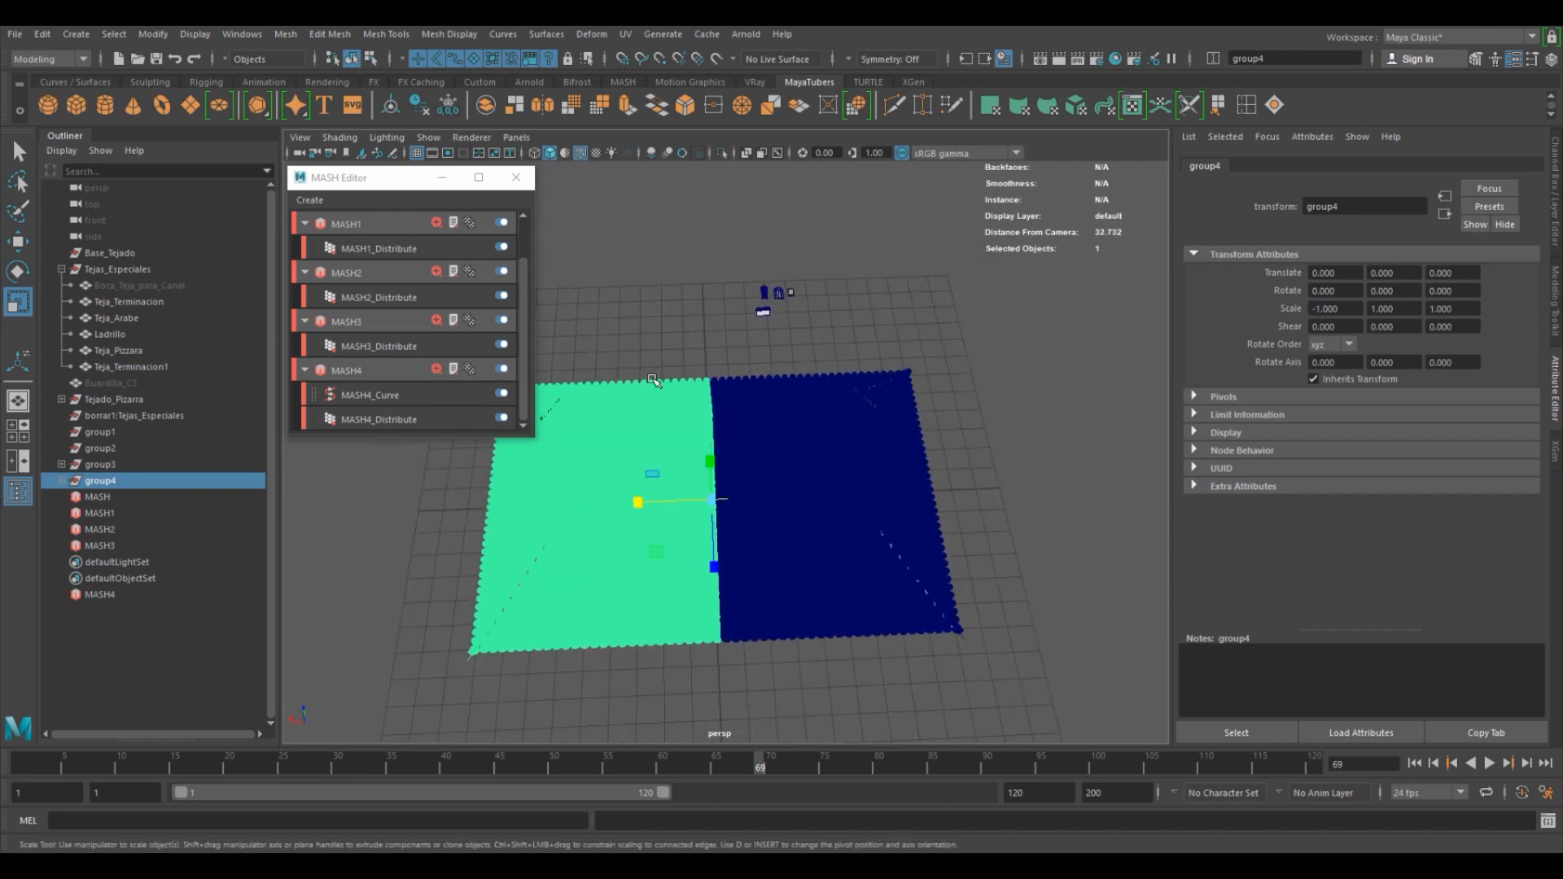
pyautogui.click(679, 385)
pyautogui.keyDown('shift'); pyautogui.click(650, 472); pyautogui.keyUp('shift')
pyautogui.press('F8')
pyautogui.moveTo(738, 643); pyautogui.dragTo(702, 511)
pyautogui.press('space')
pyautogui.hotkey('shift', 'f')
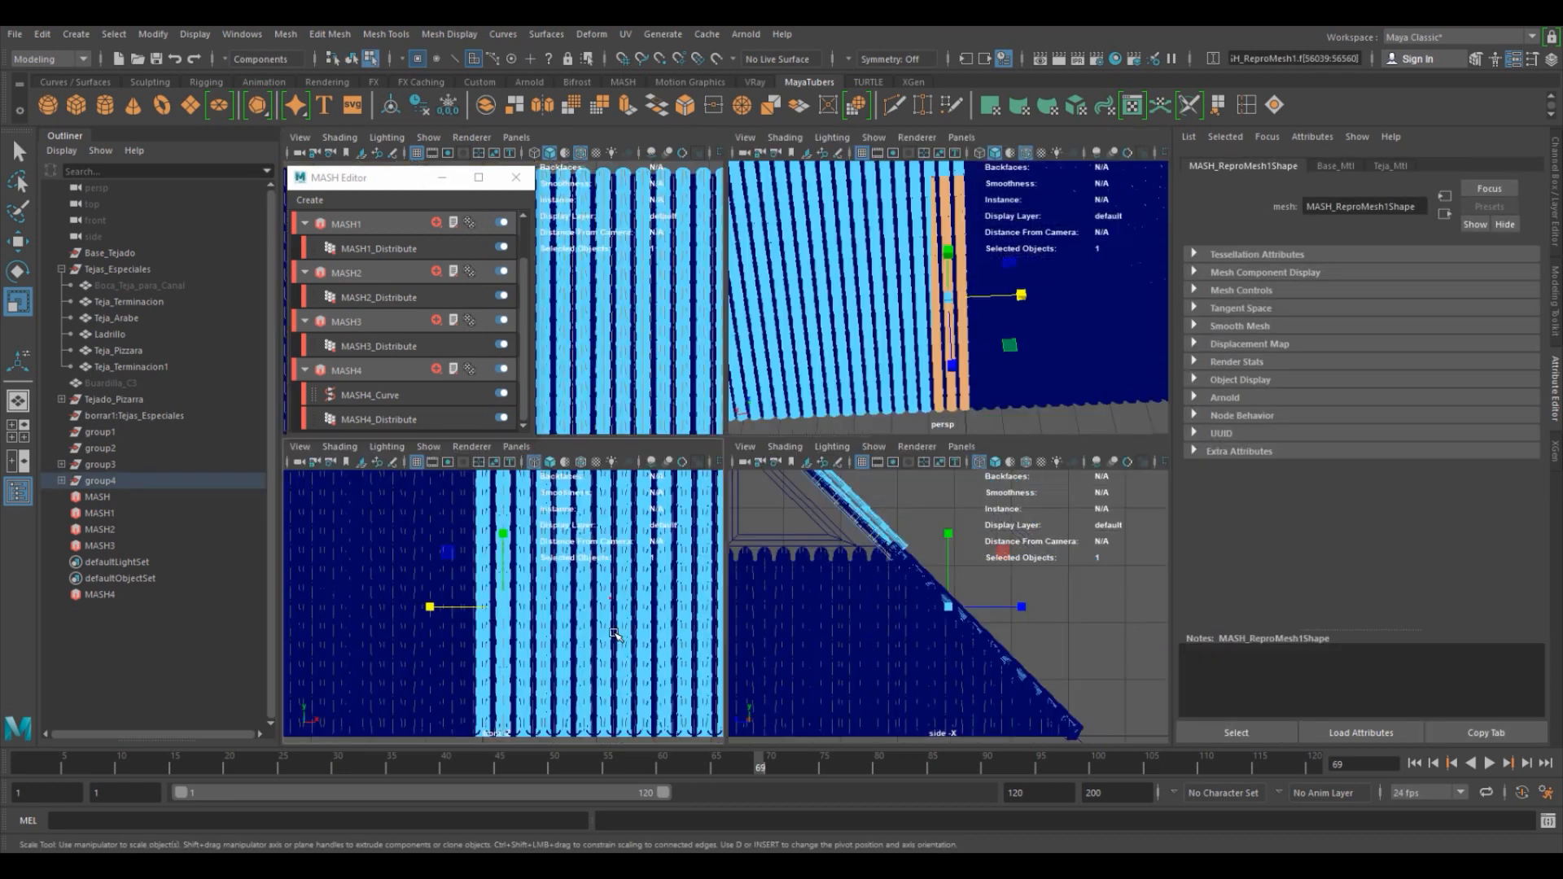
pyautogui.scroll(-2, 419, 600)
pyautogui.scroll(1, 419, 600)
pyautogui.press('r')
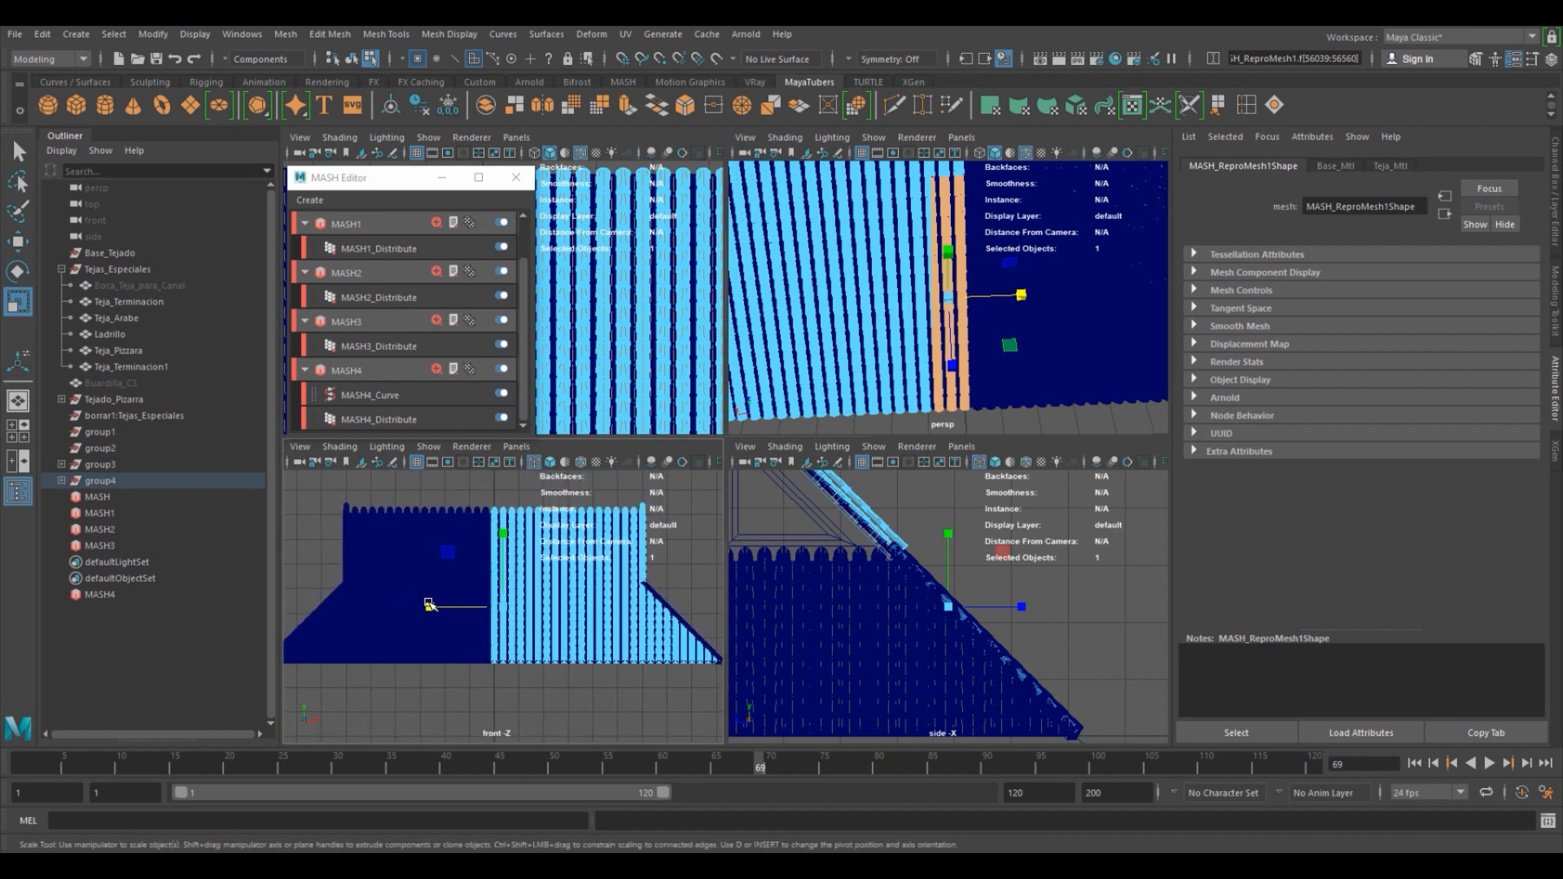
pyautogui.press('space')
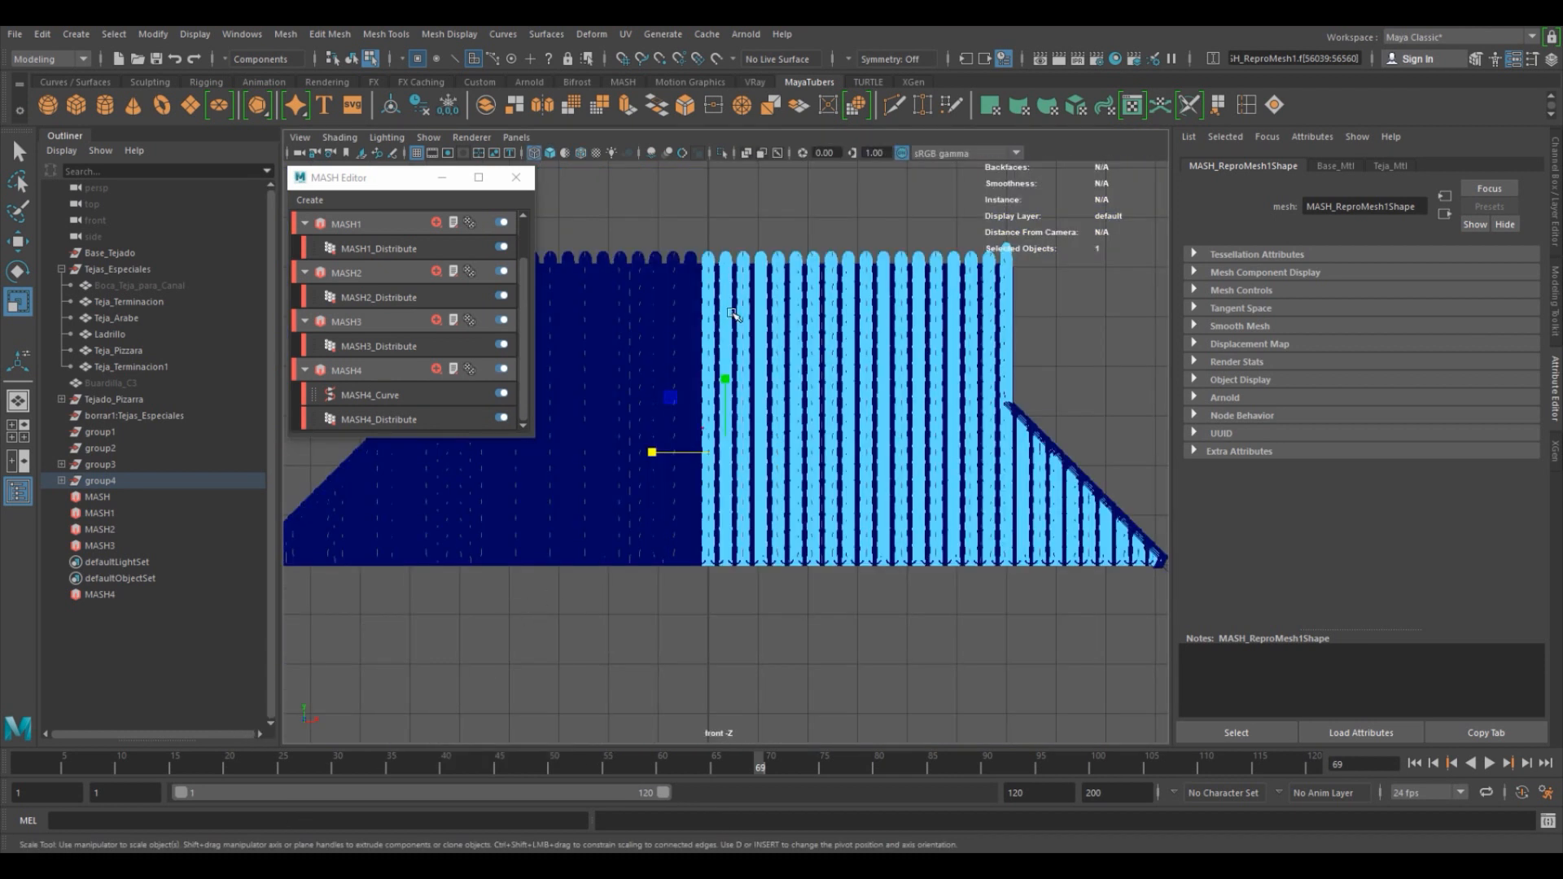
pyautogui.moveTo(658, 194); pyautogui.dragTo(718, 615)
pyautogui.click(718, 615)
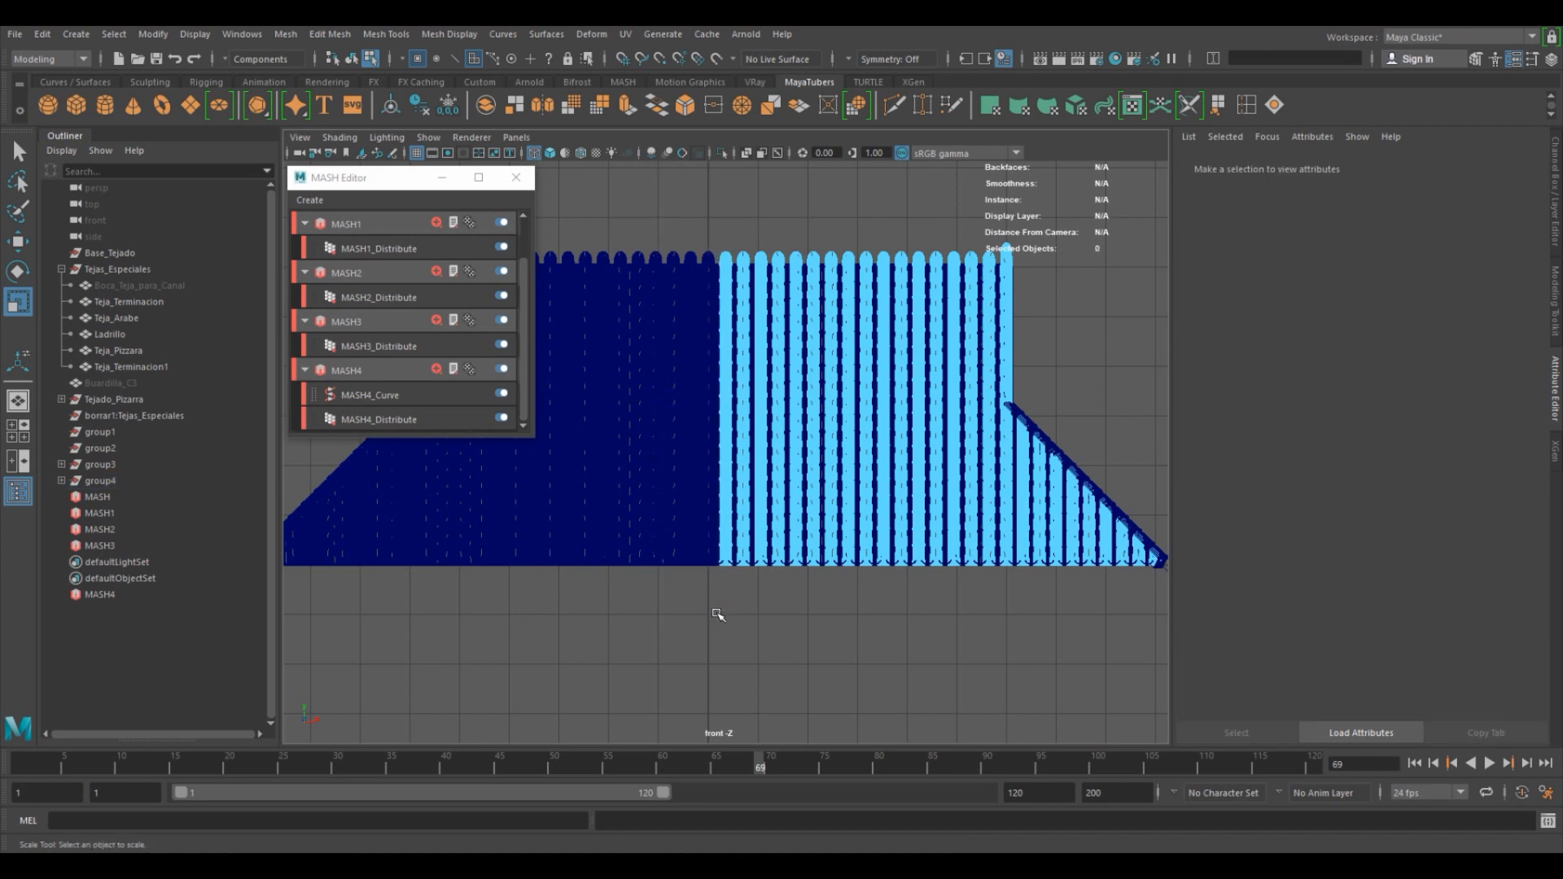
pyautogui.press('space')
pyautogui.press('space')
pyautogui.keyDown('alt'); pyautogui.moveTo(954, 372); pyautogui.dragTo(672, 357, button='right'); pyautogui.keyUp('alt')
pyautogui.click(350, 60)
# Inspect the shaded tiled roof around the gable window, the hip edges and the open ridge.
pyautogui.keyDown('alt'); pyautogui.moveTo(682, 358); pyautogui.dragTo(878, 305); pyautogui.keyUp('alt')
pyautogui.press('5')
pyautogui.click(856, 475)
pyautogui.keyDown('alt'); pyautogui.moveTo(689, 503); pyautogui.dragTo(805, 476); pyautogui.keyUp('alt')
pyautogui.keyDown('alt'); pyautogui.moveTo(805, 476); pyautogui.dragTo(936, 513, button='right'); pyautogui.keyUp('alt')
pyautogui.moveTo(936, 513)
pyautogui.keyDown('alt'); pyautogui.mouseDown(button='middle')
pyautogui.moveTo(1088, 489)
pyautogui.moveTo(1253, 509)
pyautogui.mouseUp(button='middle'); pyautogui.keyUp('alt')
pyautogui.keyDown('alt'); pyautogui.moveTo(1254, 509); pyautogui.dragTo(782, 507, button='right'); pyautogui.keyUp('alt')
pyautogui.keyDown('alt'); pyautogui.moveTo(782, 507); pyautogui.dragTo(960, 515); pyautogui.keyUp('alt')
pyautogui.keyDown('alt'); pyautogui.moveTo(830, 468); pyautogui.dragTo(882, 499, button='middle'); pyautogui.keyUp('alt')
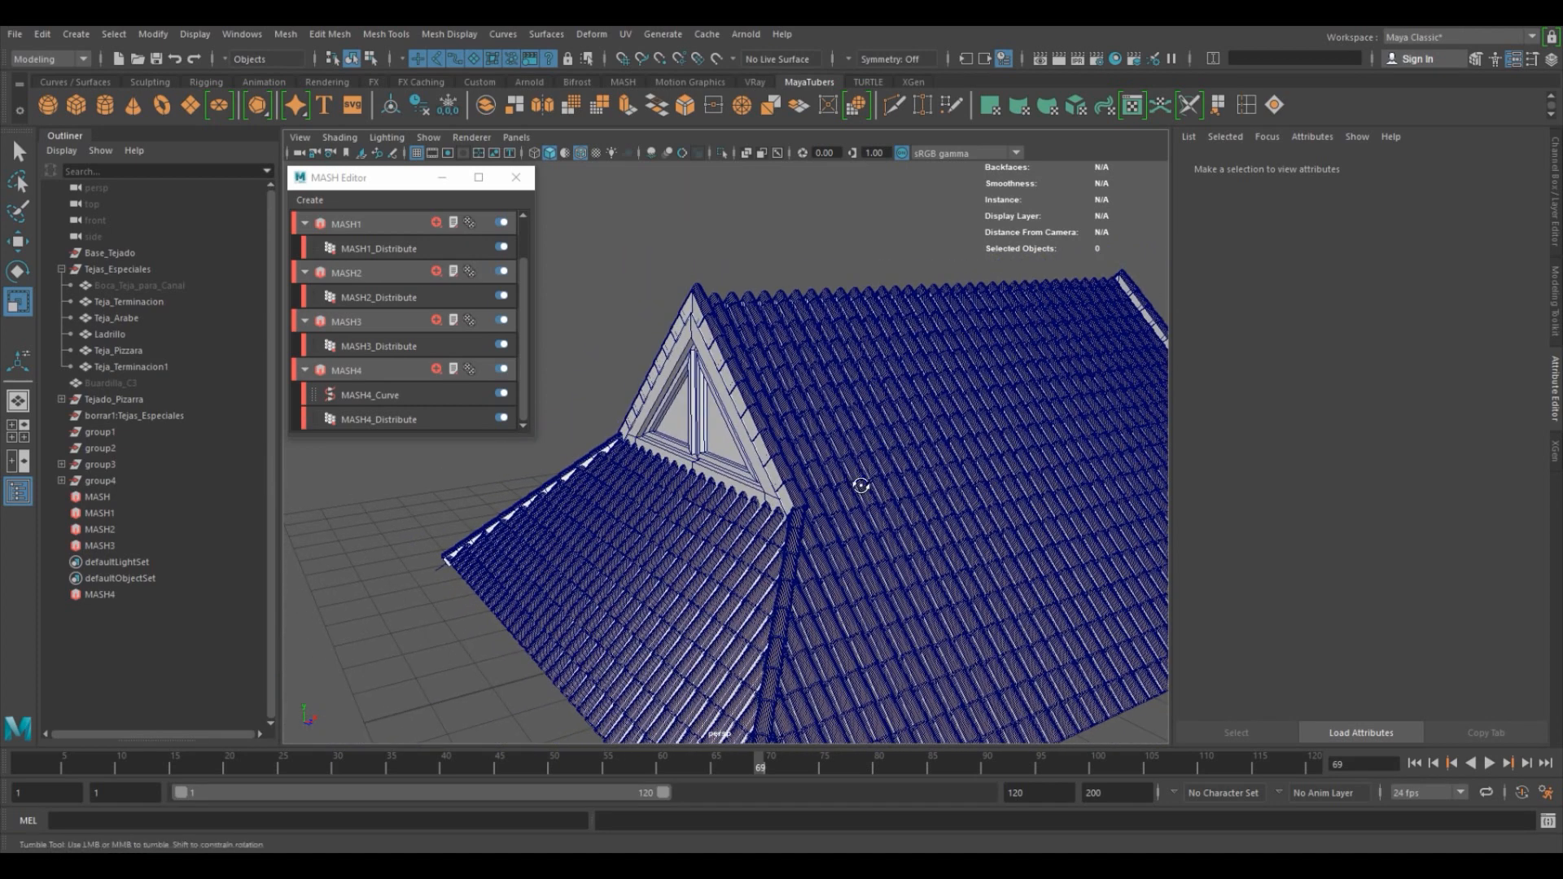
pyautogui.keyDown('alt'); pyautogui.moveTo(862, 487); pyautogui.dragTo(888, 488); pyautogui.keyUp('alt')
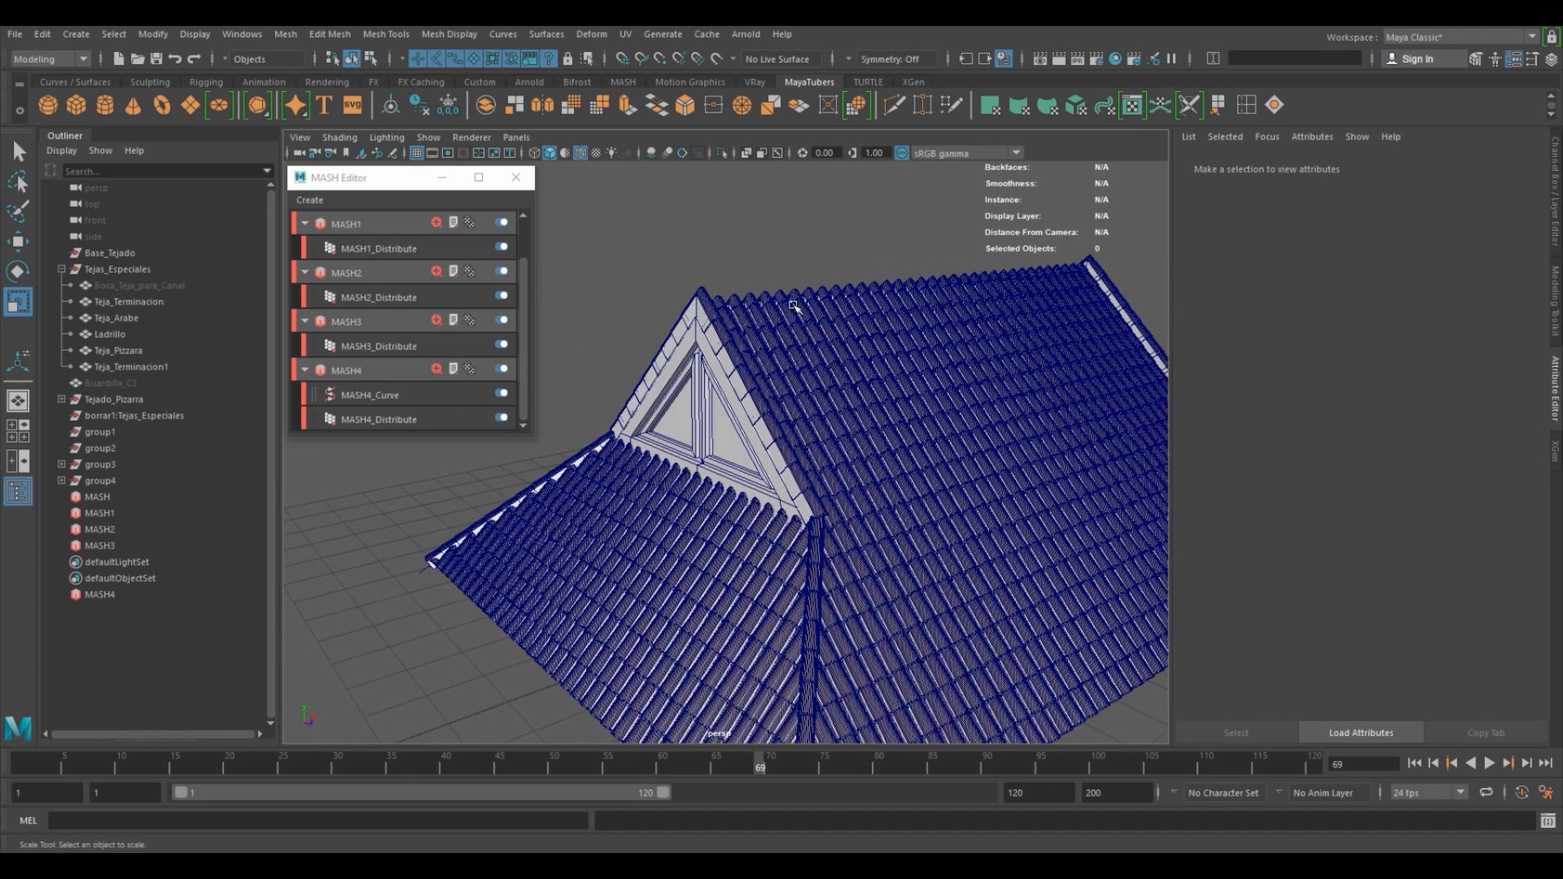
pyautogui.keyDown('alt'); pyautogui.moveTo(929, 329); pyautogui.dragTo(875, 310, button='middle'); pyautogui.keyUp('alt')
pyautogui.keyDown('alt'); pyautogui.moveTo(875, 310); pyautogui.dragTo(833, 318, button='right'); pyautogui.keyUp('alt')
pyautogui.keyDown('alt'); pyautogui.moveTo(921, 427); pyautogui.dragTo(777, 396); pyautogui.keyUp('alt')
pyautogui.keyDown('alt'); pyautogui.moveTo(789, 395); pyautogui.dragTo(862, 471, button='middle'); pyautogui.keyUp('alt')
pyautogui.keyDown('alt'); pyautogui.moveTo(862, 472); pyautogui.dragTo(868, 358); pyautogui.keyUp('alt')
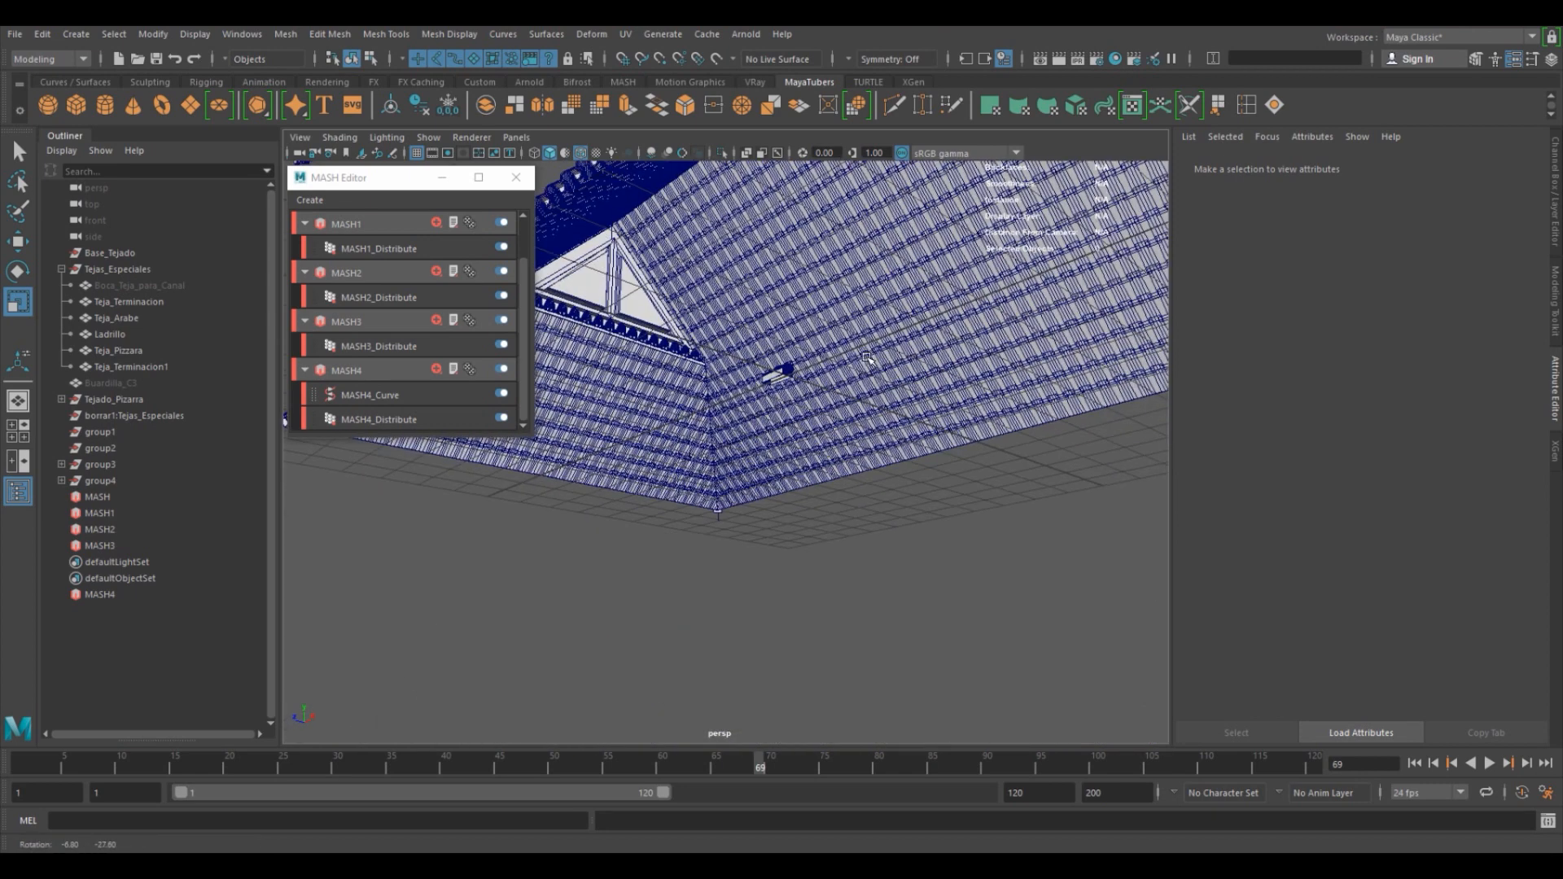
# Duplicate the loose ridge-cap tile and move the copy onto the ridge above the gable, at about X 6.198, Y 6.264.
pyautogui.click(784, 376)
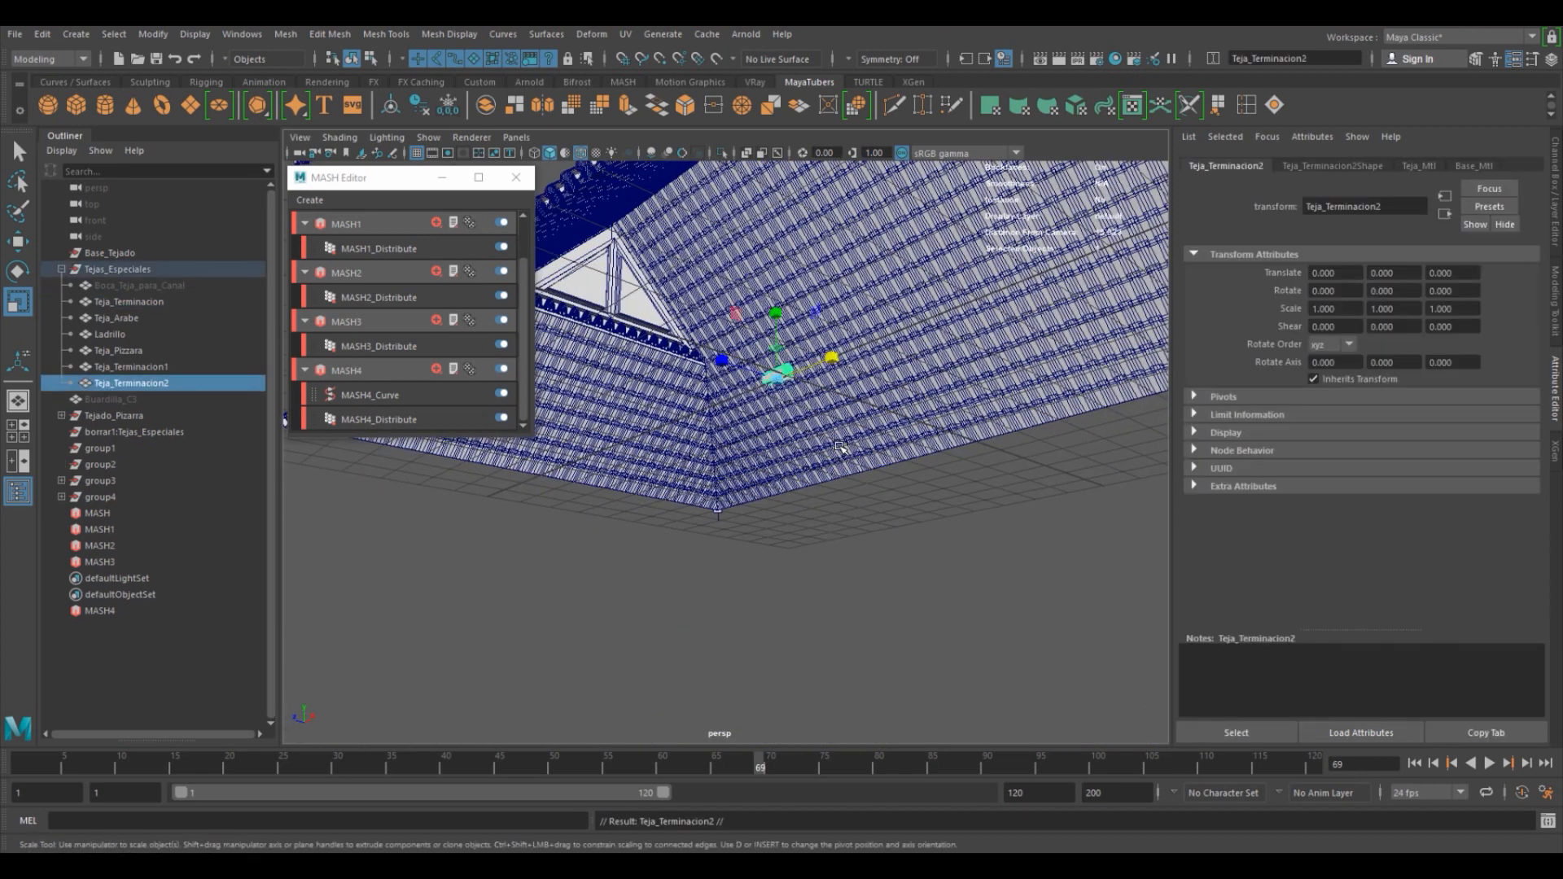
pyautogui.press('w')
pyautogui.moveTo(774, 308); pyautogui.dragTo(953, 246)
pyautogui.keyDown('alt'); pyautogui.moveTo(1156, 342); pyautogui.dragTo(1082, 354); pyautogui.keyUp('alt')
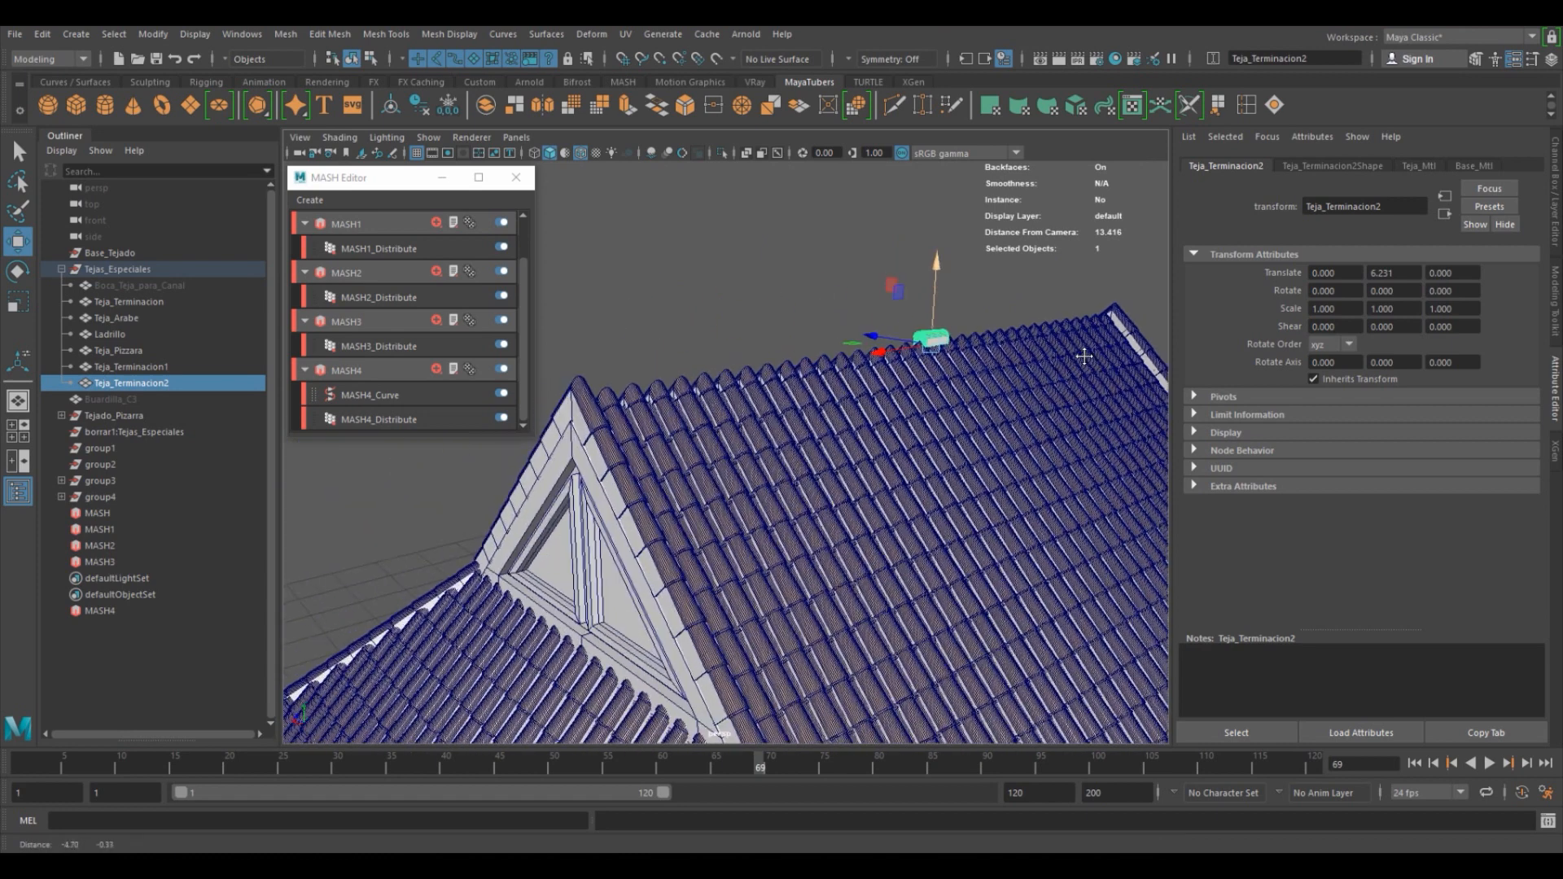
pyautogui.moveTo(893, 355); pyautogui.dragTo(743, 401)
pyautogui.moveTo(796, 337); pyautogui.dragTo(798, 324)
pyautogui.press('f')
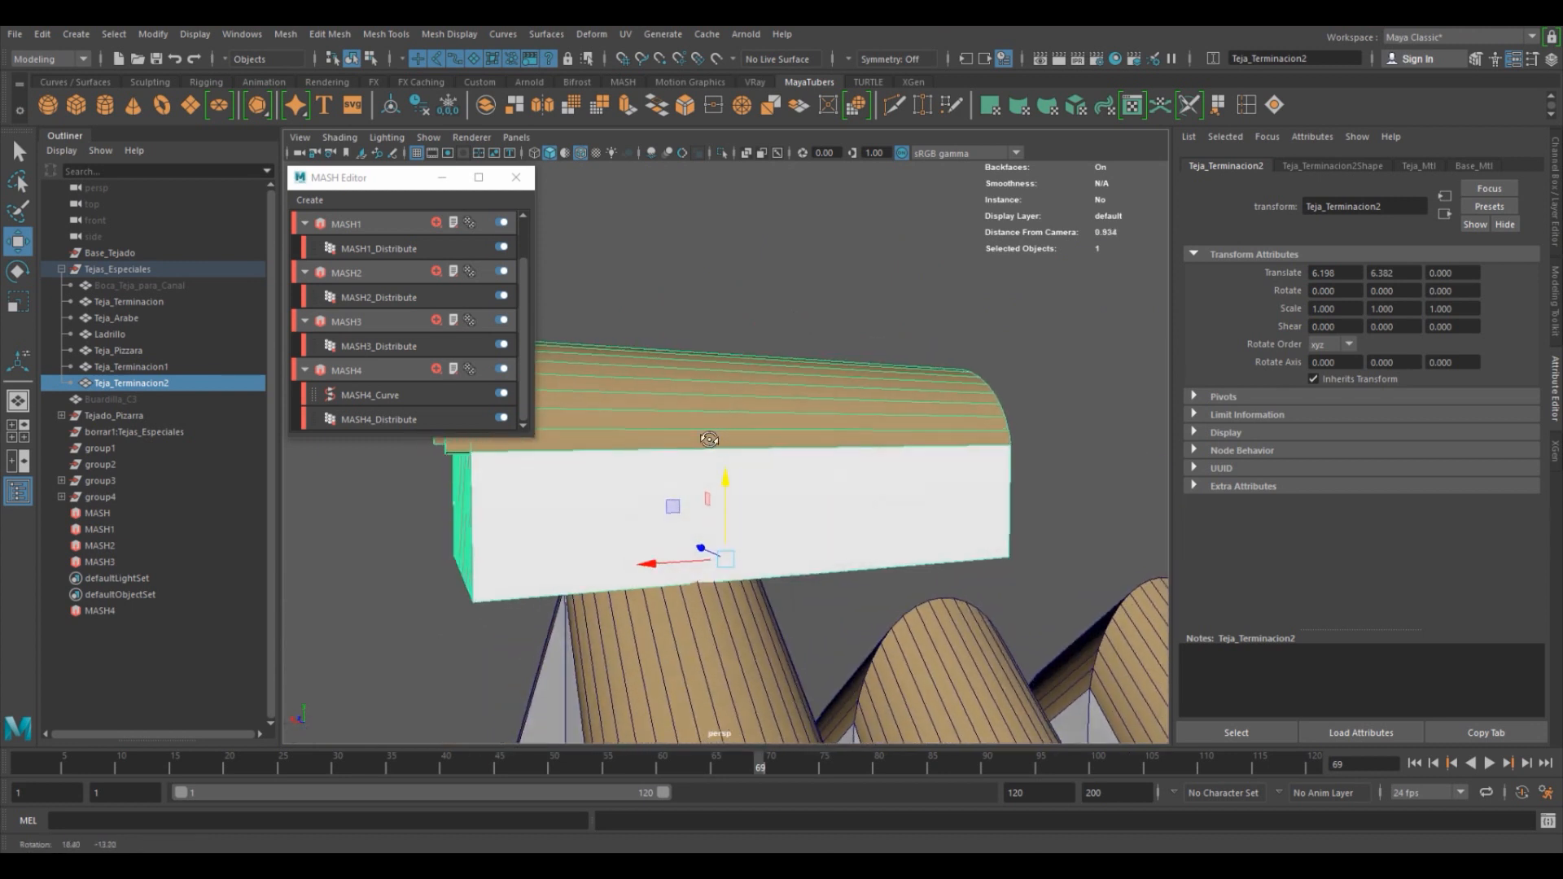
pyautogui.moveTo(717, 457); pyautogui.dragTo(735, 587)
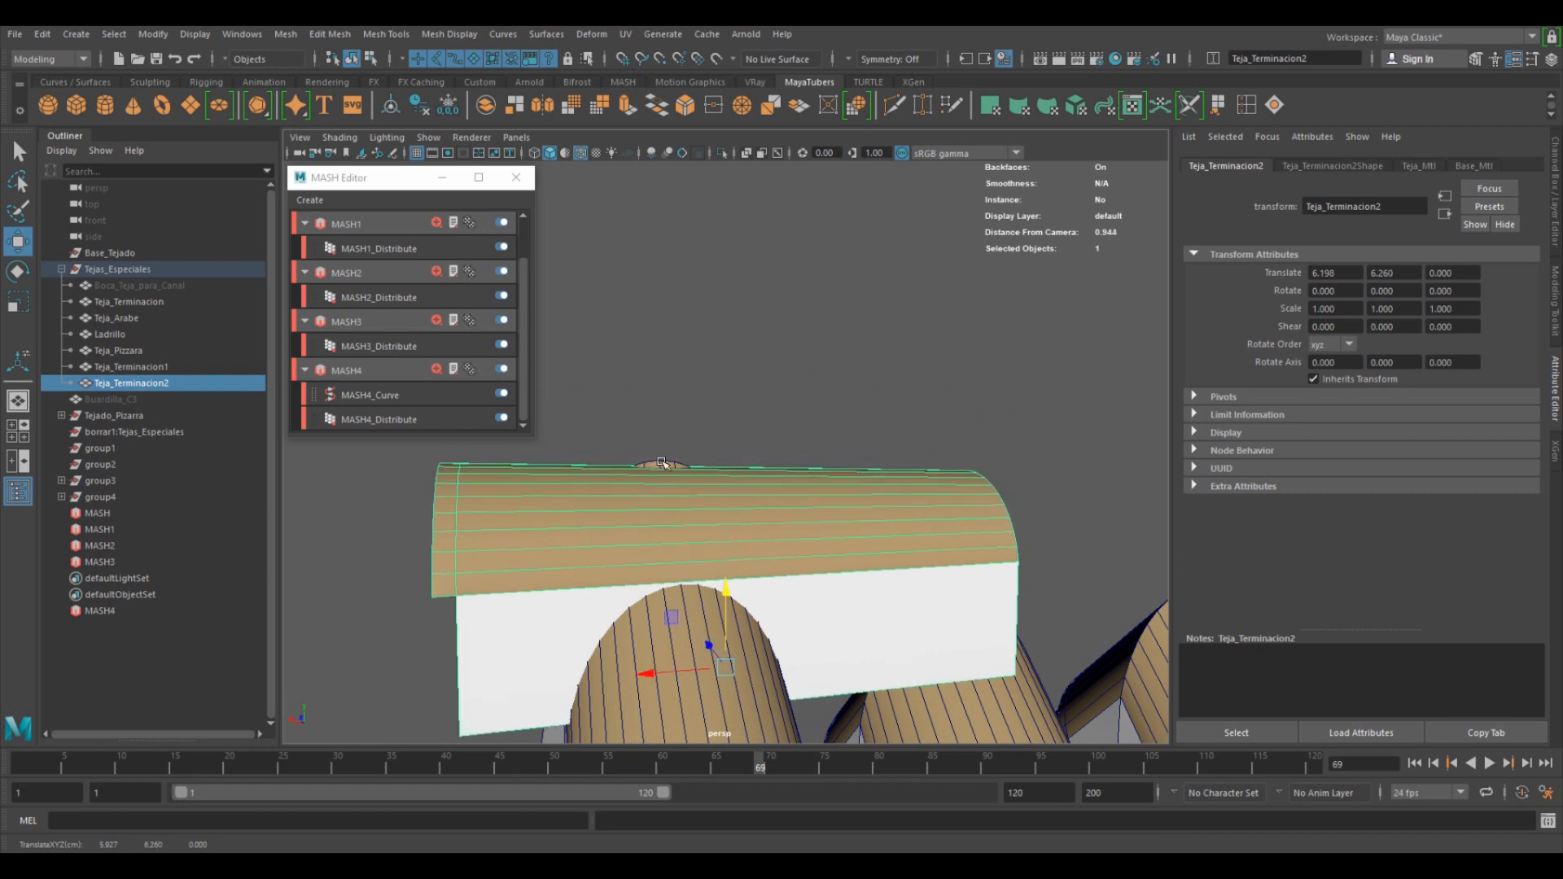
pyautogui.keyDown('alt'); pyautogui.moveTo(680, 465); pyautogui.dragTo(880, 470); pyautogui.keyUp('alt')
pyautogui.scroll(-3, 920, 452)
# Snap the ridge tile's pivot to its outer lower corner and align the tile with the gable face at X 6.125.
pyautogui.press('d')
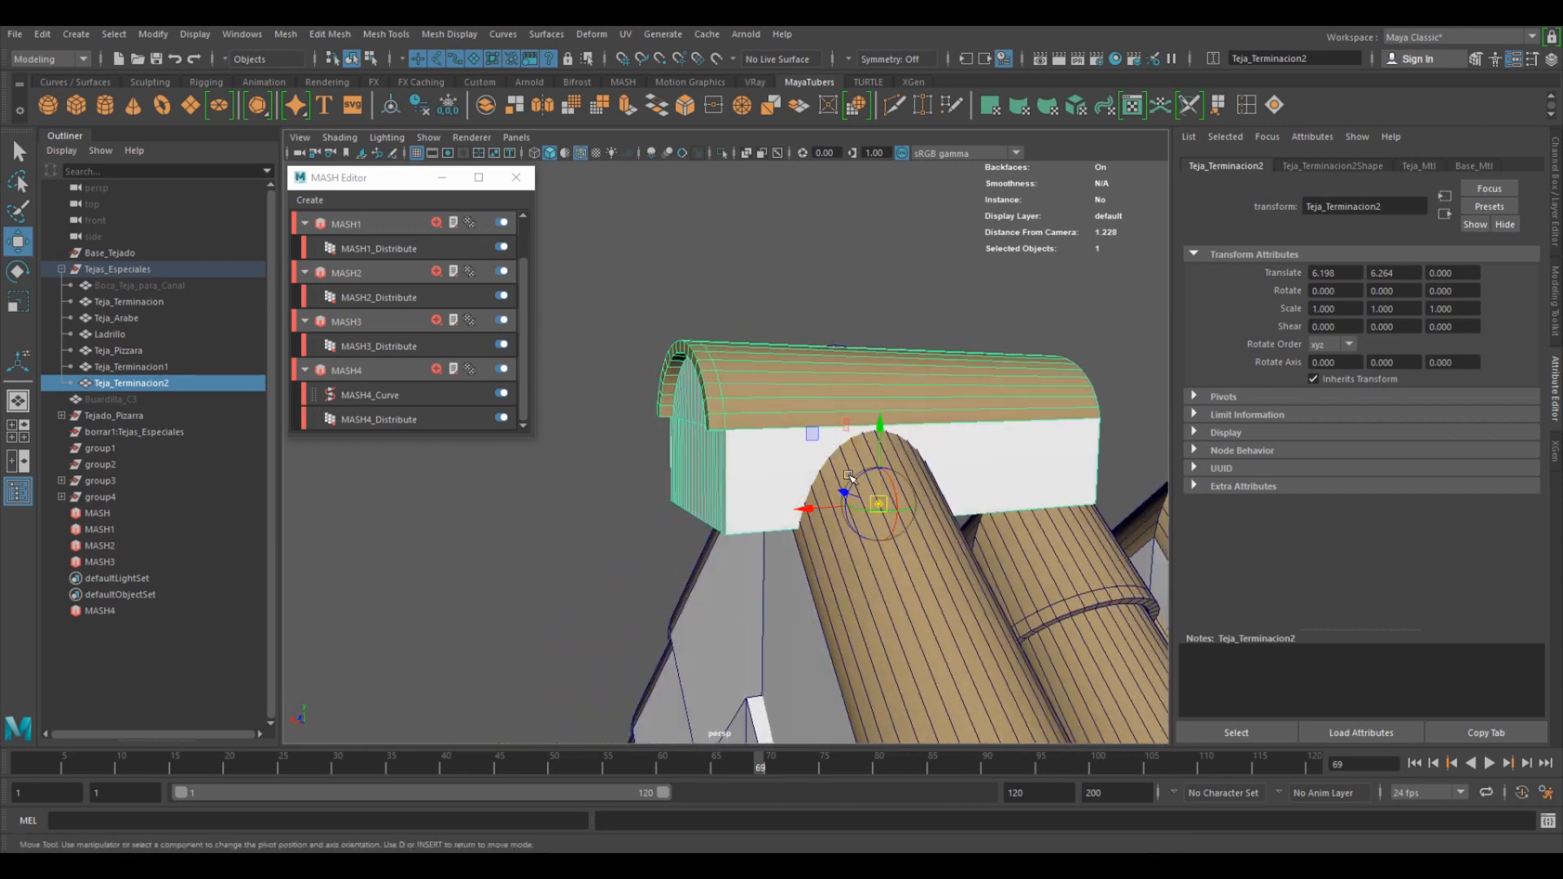
pyautogui.press('v')
pyautogui.moveTo(879, 511); pyautogui.dragTo(674, 507)
pyautogui.press('d')
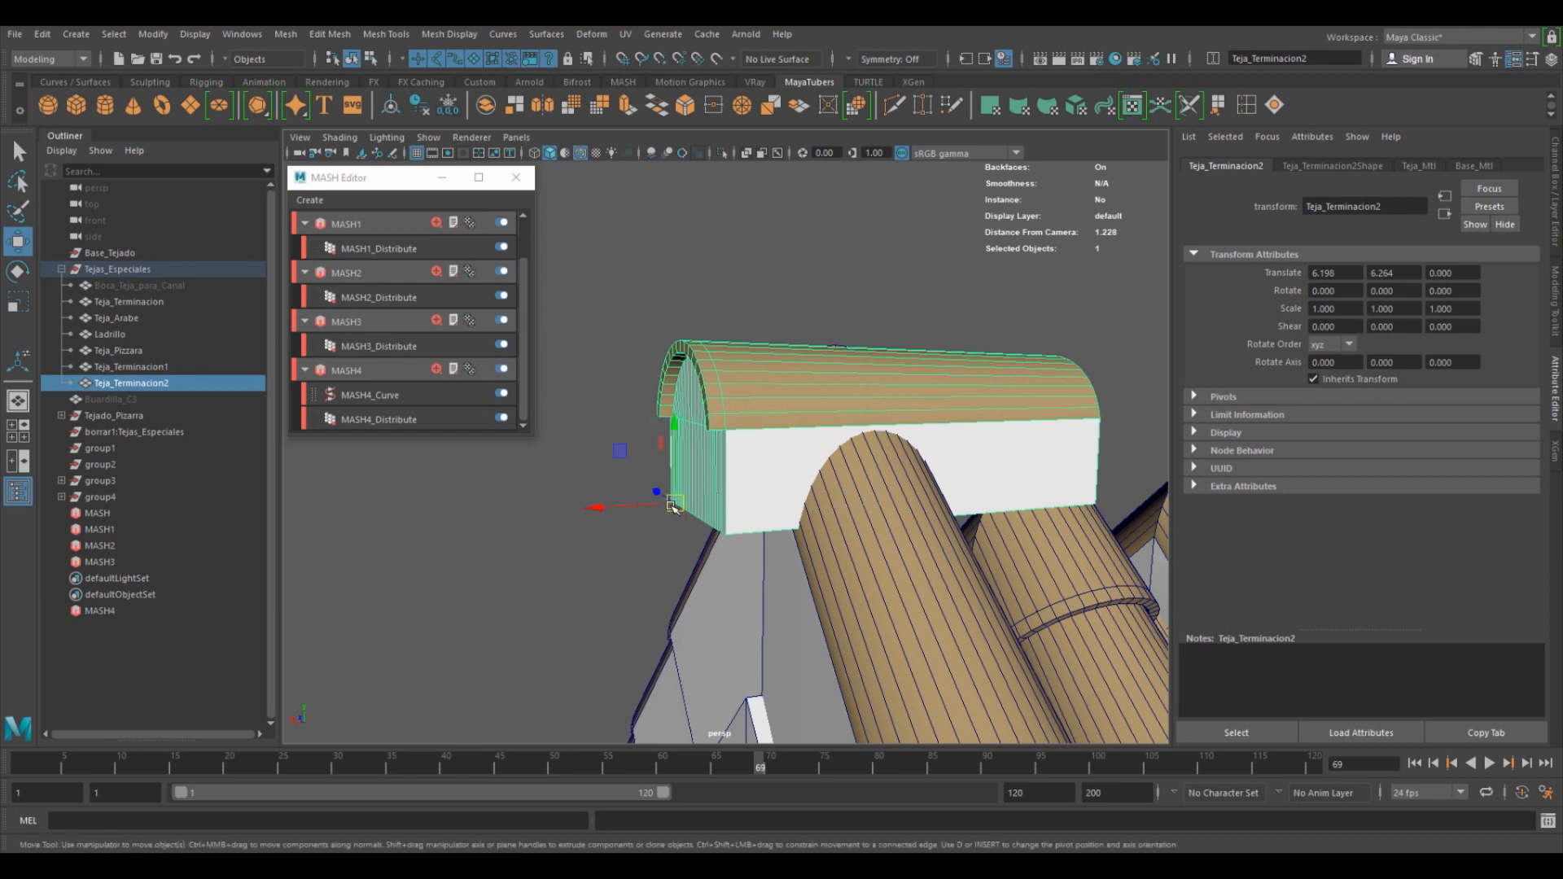
pyautogui.scroll(-5, 697, 495)
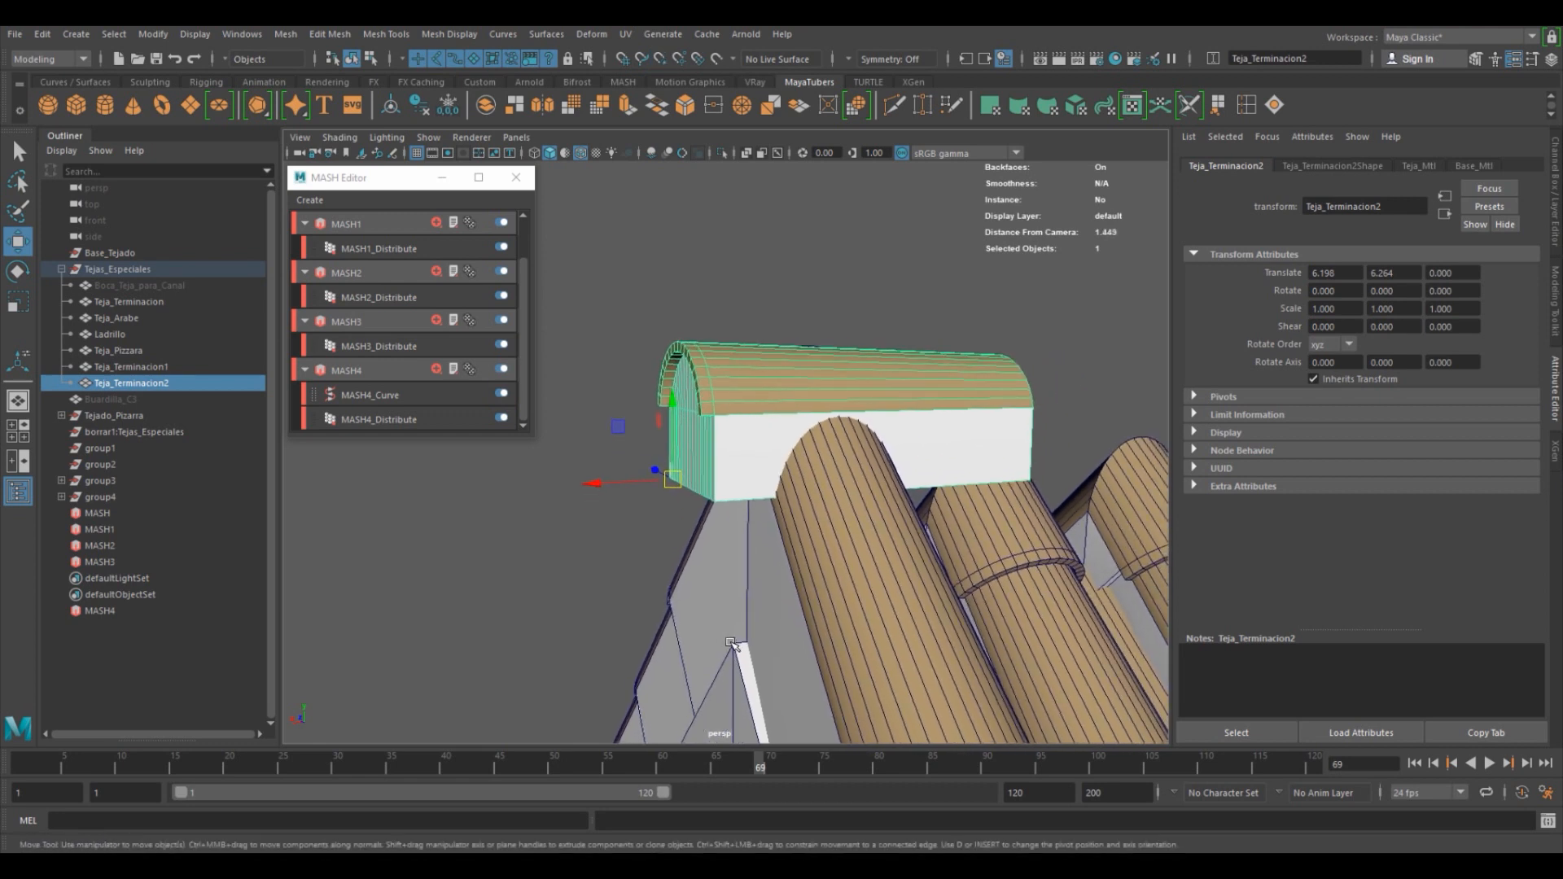
pyautogui.moveTo(614, 482); pyautogui.dragTo(735, 639)
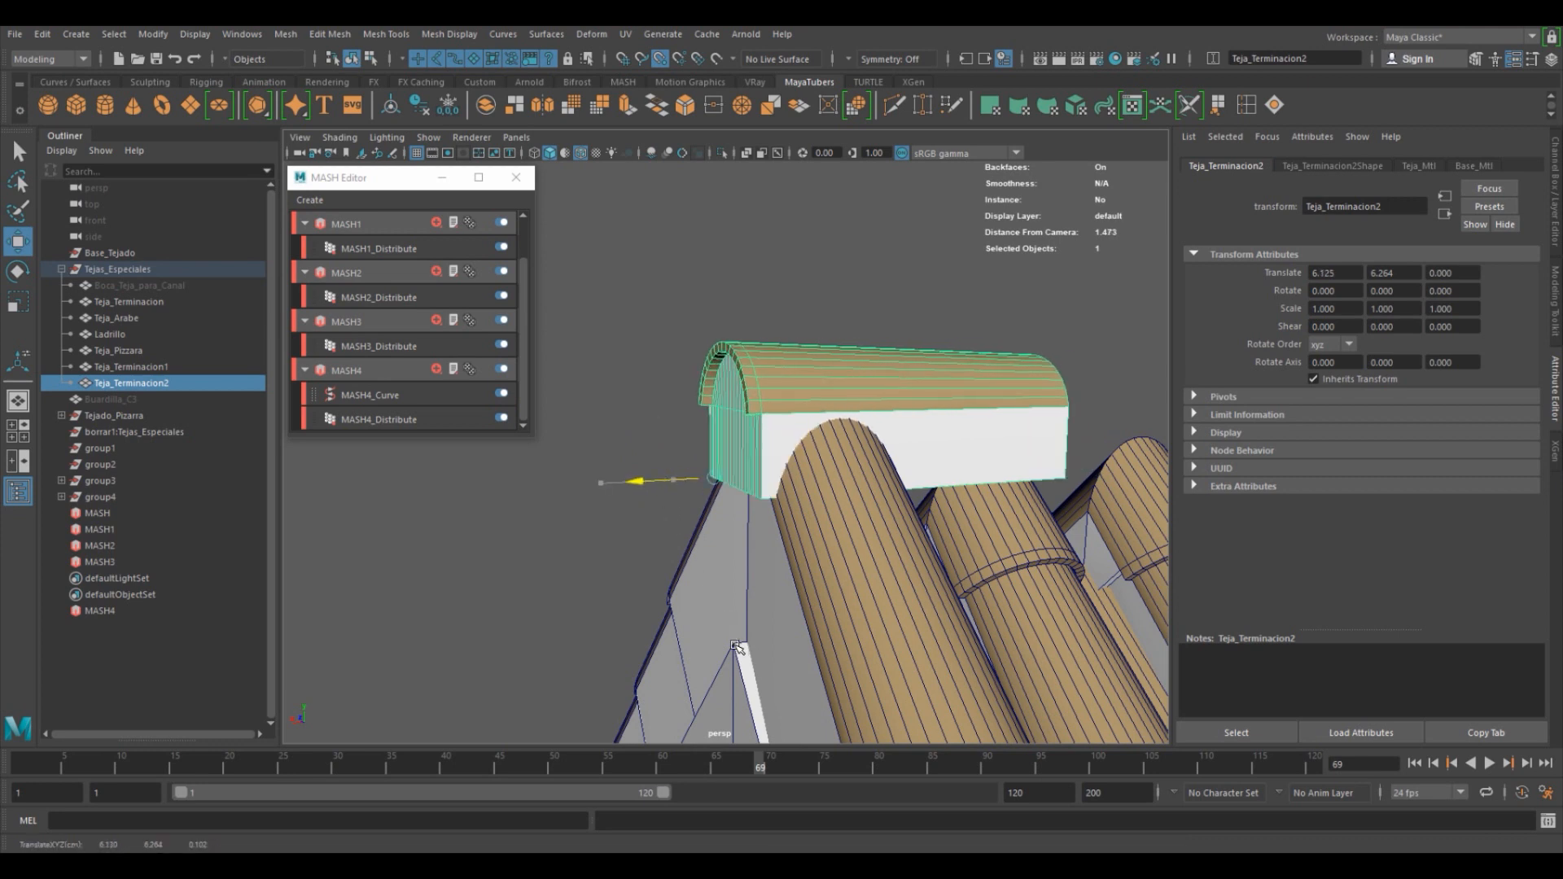
# Lower the bottom edge loop of the ridge tile's white base so it extends down into the roof.
pyautogui.moveTo(766, 442); pyautogui.dragTo(775, 359, button='right')
pyautogui.doubleClick(953, 483)
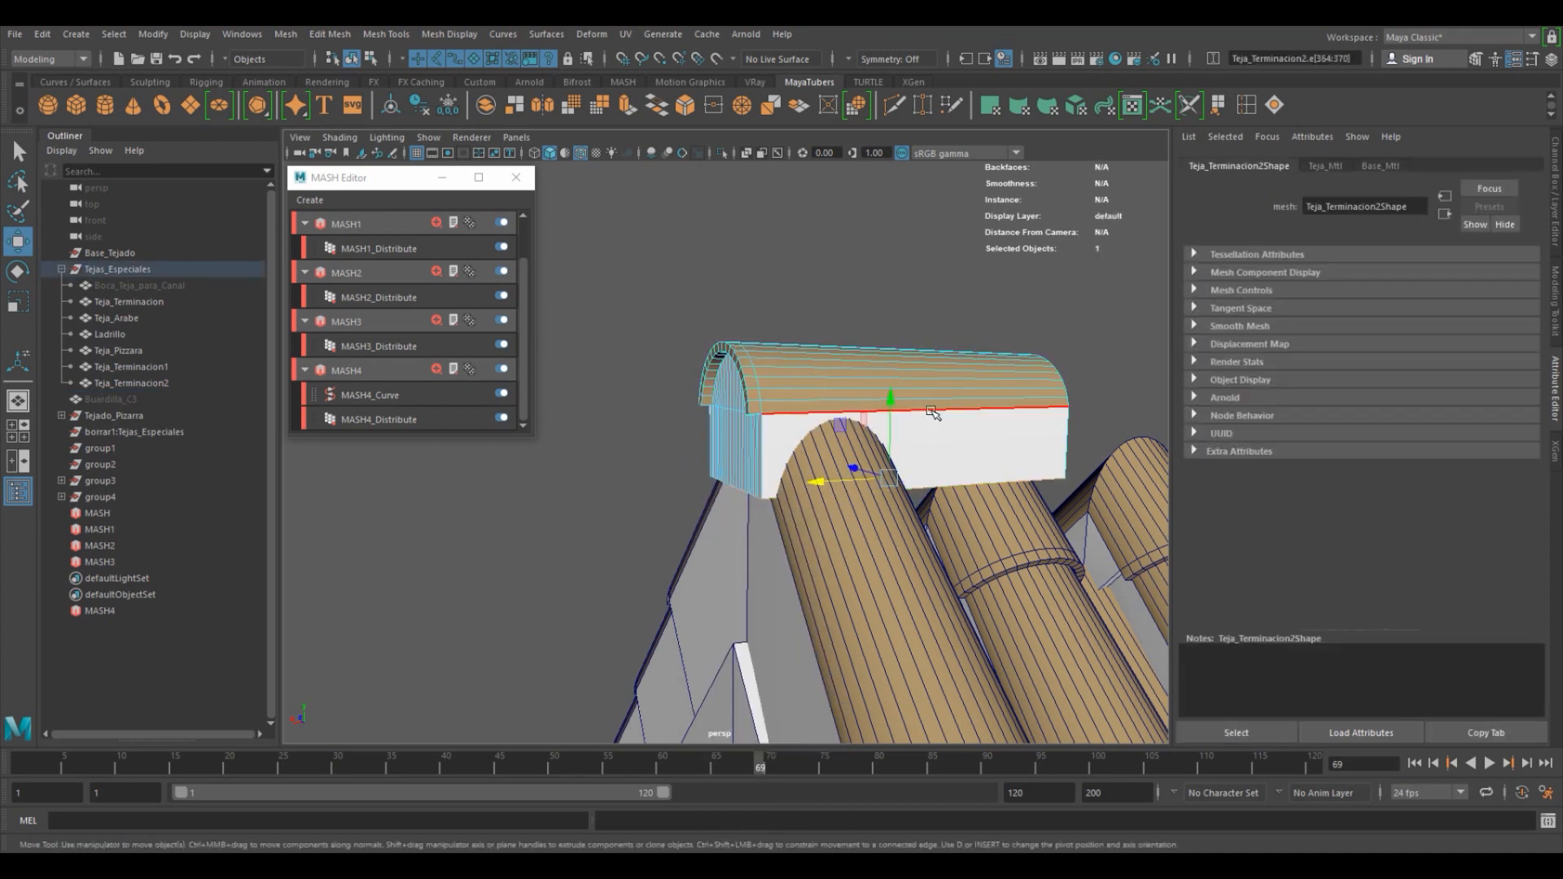
pyautogui.keyDown('alt'); pyautogui.moveTo(895, 402); pyautogui.dragTo(778, 583); pyautogui.keyUp('alt')
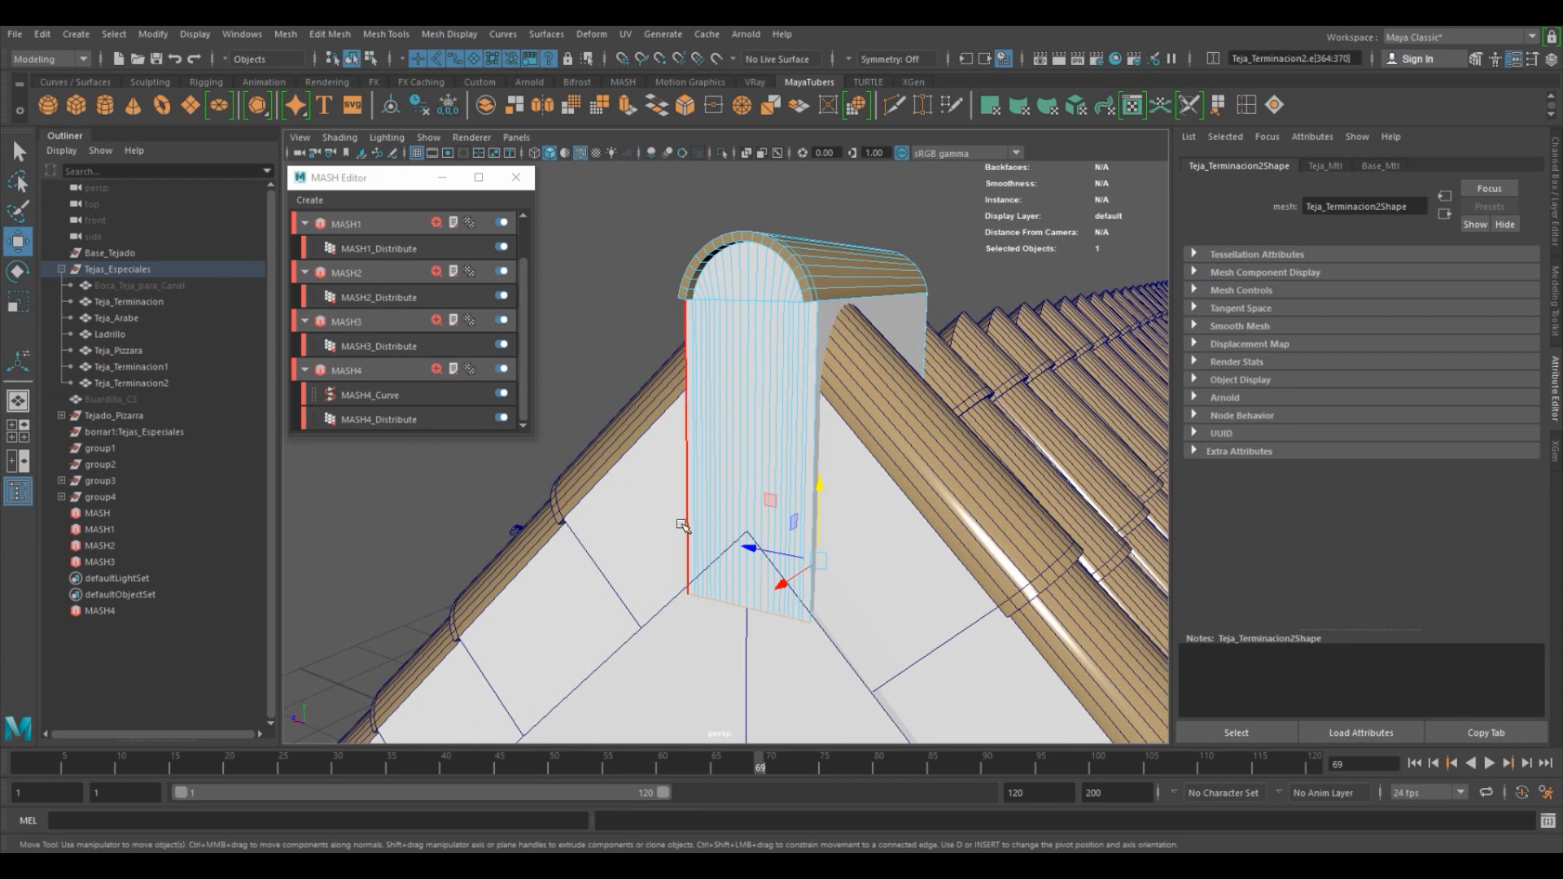
pyautogui.keyDown('alt'); pyautogui.moveTo(682, 526); pyautogui.dragTo(635, 576); pyautogui.keyUp('alt')
pyautogui.keyDown('alt'); pyautogui.moveTo(733, 580); pyautogui.dragTo(671, 583, button='right'); pyautogui.keyUp('alt')
pyautogui.keyDown('alt'); pyautogui.moveTo(822, 417); pyautogui.dragTo(751, 486, button='middle'); pyautogui.keyUp('alt')
pyautogui.click(371, 60)
pyautogui.click(352, 59)
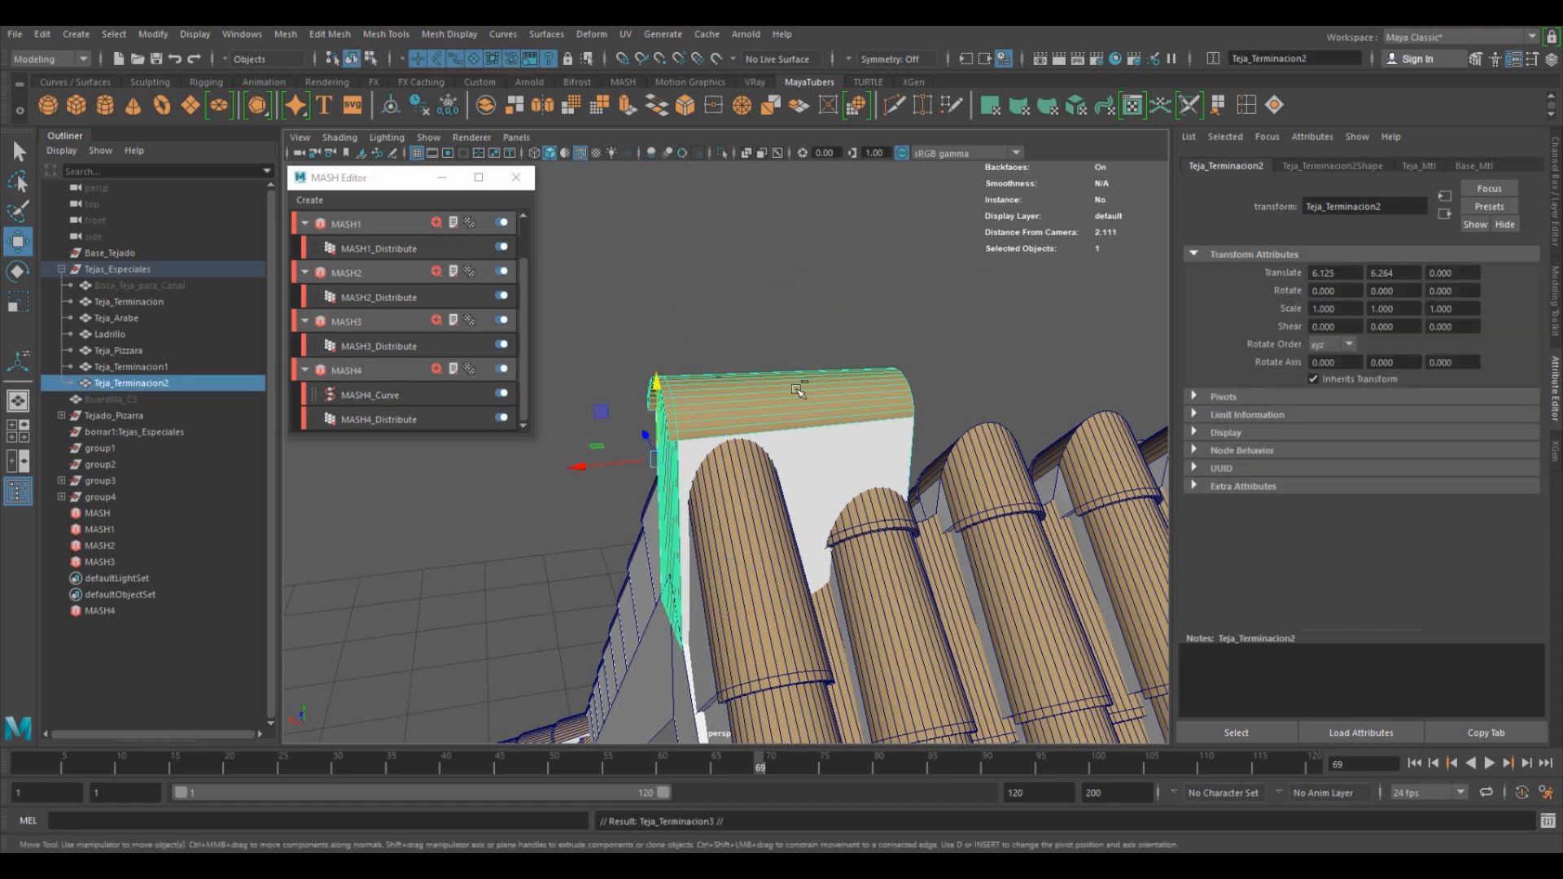
# Duplicate the extended ridge tile and offset the copy along the ridge to X 5.668 so it continues the first one.
pyautogui.hotkey('ctrl', 'd')
pyautogui.keyDown('alt'); pyautogui.moveTo(871, 397); pyautogui.dragTo(546, 457, button='right'); pyautogui.keyUp('alt')
pyautogui.keyDown('alt'); pyautogui.moveTo(699, 423); pyautogui.dragTo(568, 450, button='middle'); pyautogui.keyUp('alt')
pyautogui.keyDown('alt'); pyautogui.moveTo(568, 450); pyautogui.dragTo(669, 446); pyautogui.keyUp('alt')
pyautogui.keyDown('alt'); pyautogui.moveTo(669, 488); pyautogui.dragTo(862, 538, button='right'); pyautogui.keyUp('alt')
pyautogui.keyDown('alt'); pyautogui.moveTo(521, 602); pyautogui.dragTo(625, 532, button='middle'); pyautogui.keyUp('alt')
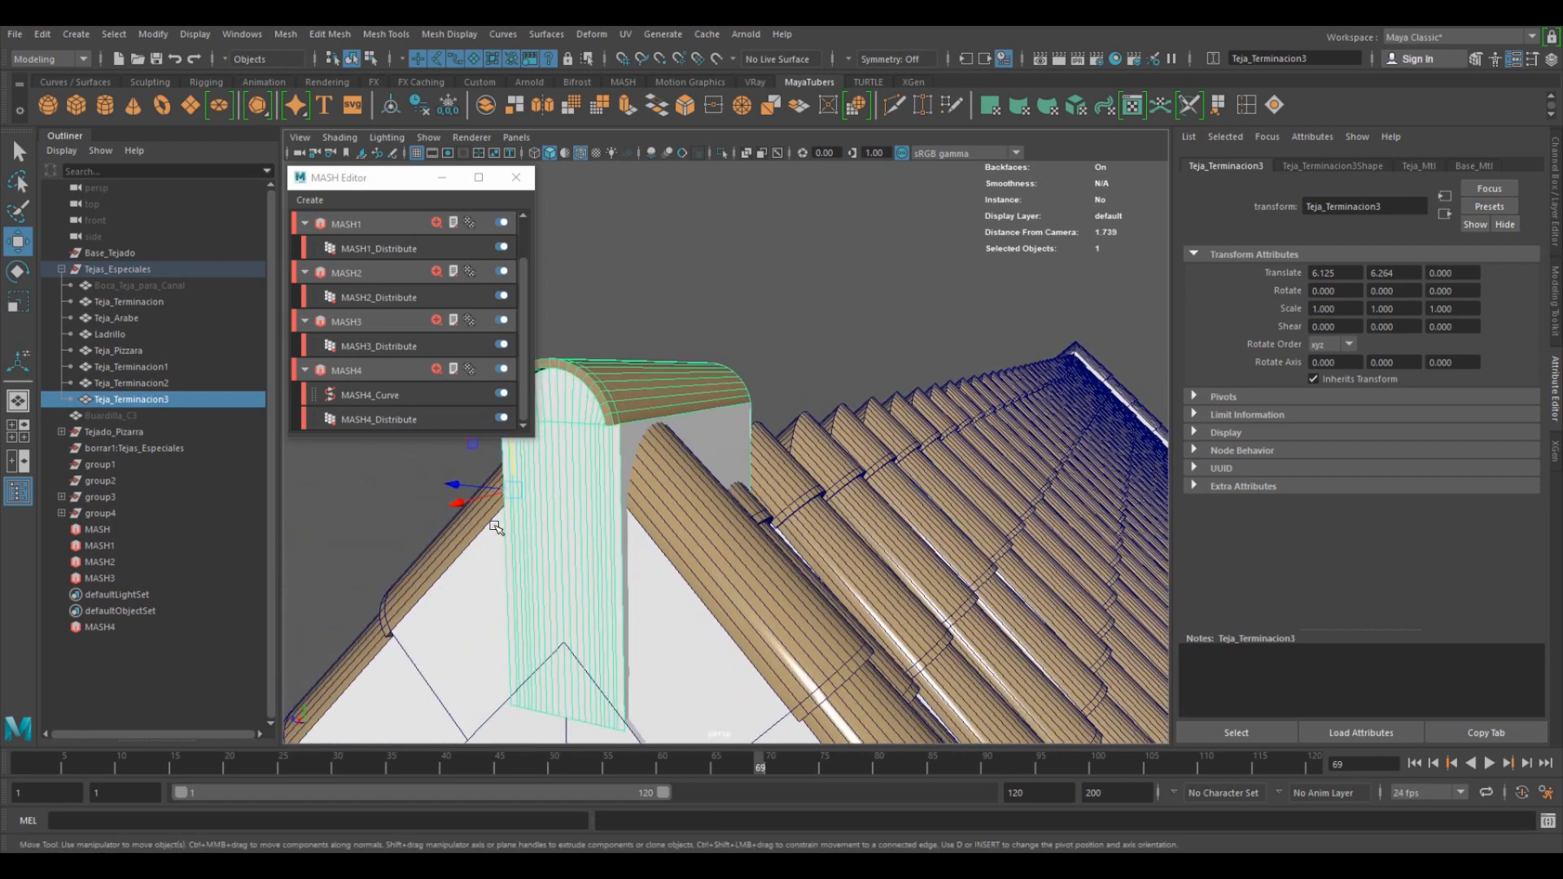
pyautogui.moveTo(456, 501); pyautogui.dragTo(624, 482)
pyautogui.keyDown('alt'); pyautogui.moveTo(806, 521); pyautogui.dragTo(747, 513, button='right'); pyautogui.keyUp('alt')
pyautogui.keyDown('alt'); pyautogui.moveTo(746, 513); pyautogui.dragTo(660, 542); pyautogui.keyUp('alt')
pyautogui.keyDown('alt'); pyautogui.moveTo(863, 538); pyautogui.dragTo(808, 528, button='right'); pyautogui.keyUp('alt')
pyautogui.keyDown('alt'); pyautogui.moveTo(809, 528); pyautogui.dragTo(763, 492, button='middle'); pyautogui.keyUp('alt')
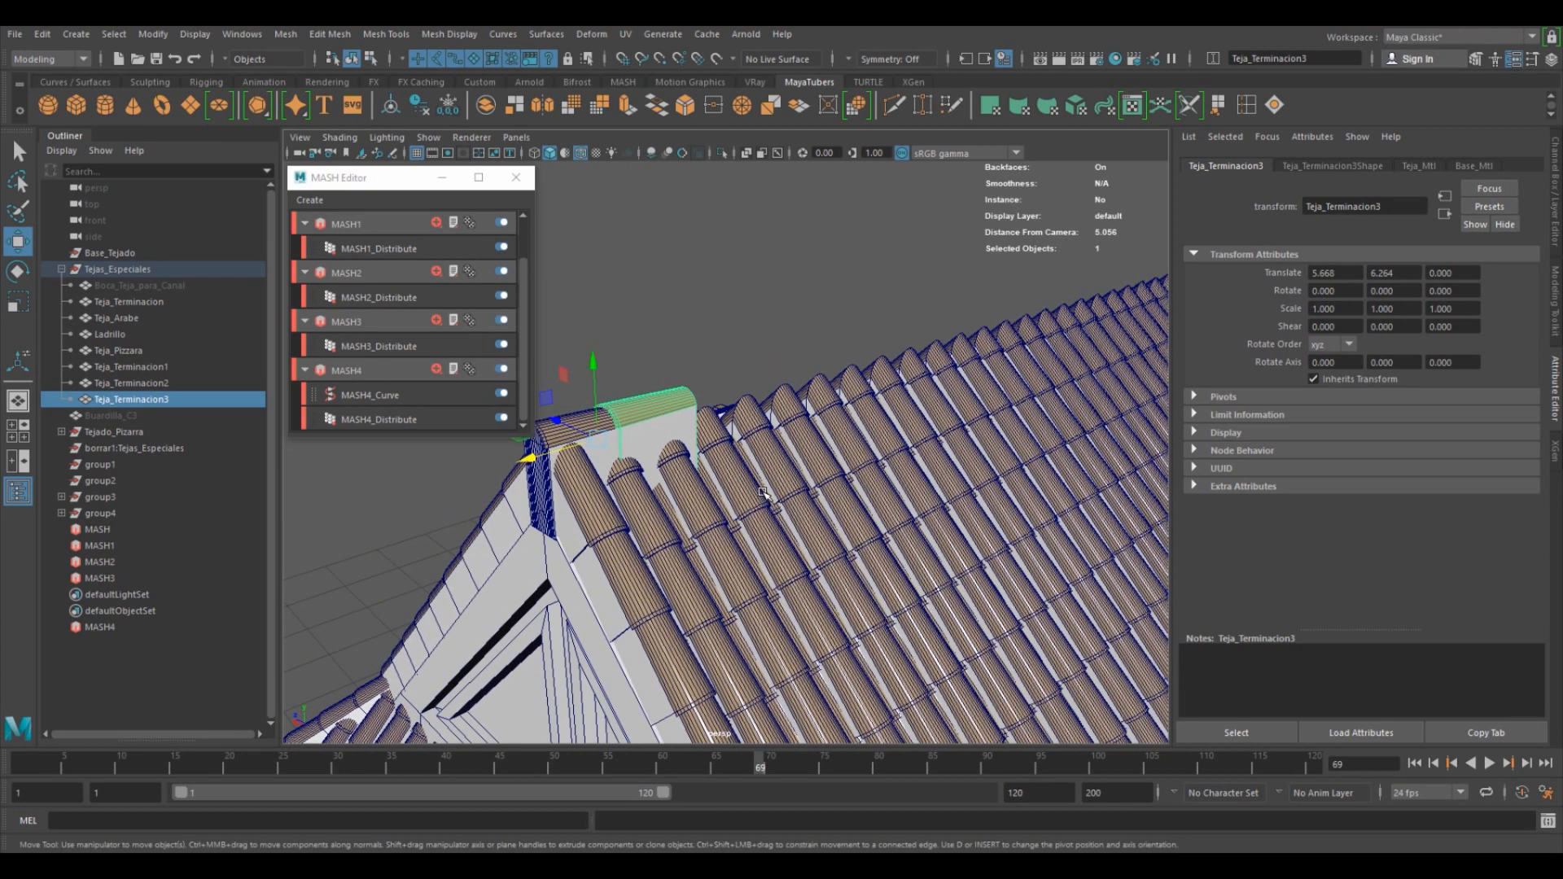
# Repeat the duplicate with the same offset along the whole ridge, up to Teja_Terminacion28 at the opposite gable.
pyautogui.hotkey('shift', 'd')
pyautogui.hotkey('shift', 'd')
pyautogui.hotkey('shift', 'd')
pyautogui.hotkey('shift', 'd')
pyautogui.hotkey('shift', 'd')
pyautogui.hotkey('shift', 'd')
pyautogui.hotkey('shift', 'd')
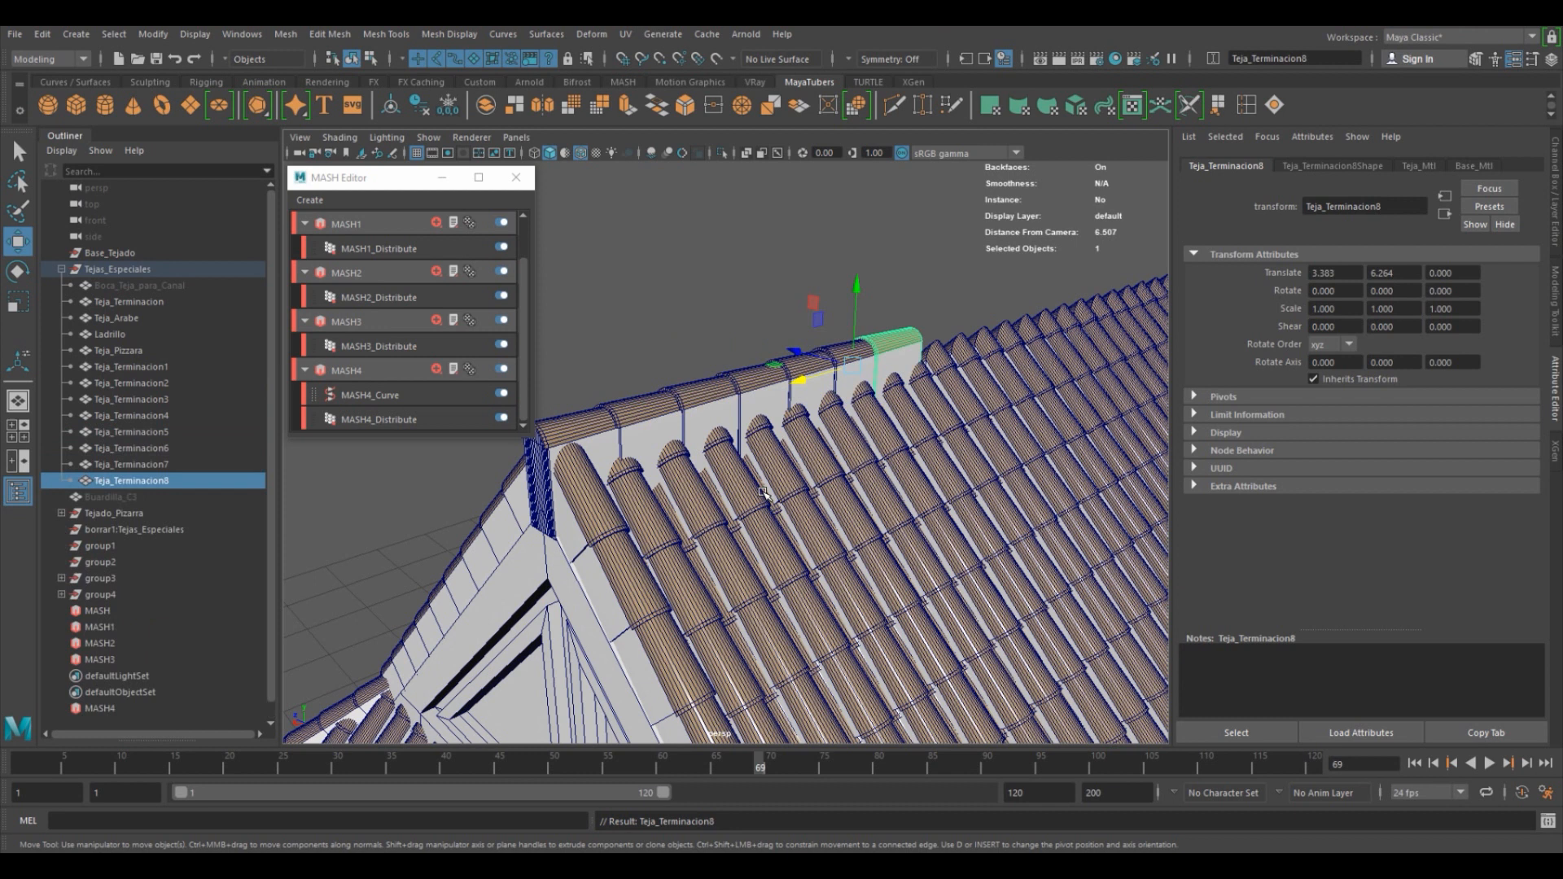
pyautogui.hotkey('shift', 'd')
pyautogui.hotkey('shift', 'd')
pyautogui.hotkey('shift', 'd')
pyautogui.hotkey('shift', 'd')
pyautogui.hotkey('shift', 'd')
pyautogui.keyDown('alt'); pyautogui.moveTo(762, 493); pyautogui.dragTo(791, 493); pyautogui.keyUp('alt')
pyautogui.hotkey('shift', 'd')
pyautogui.hotkey('shift', 'd')
pyautogui.hotkey('shift', 'd')
pyautogui.hotkey('shift', 'd')
pyautogui.hotkey('shift', 'd')
pyautogui.hotkey('shift', 'd')
pyautogui.hotkey('shift', 'd')
pyautogui.hotkey('shift', 'd')
pyautogui.hotkey('shift', 'd')
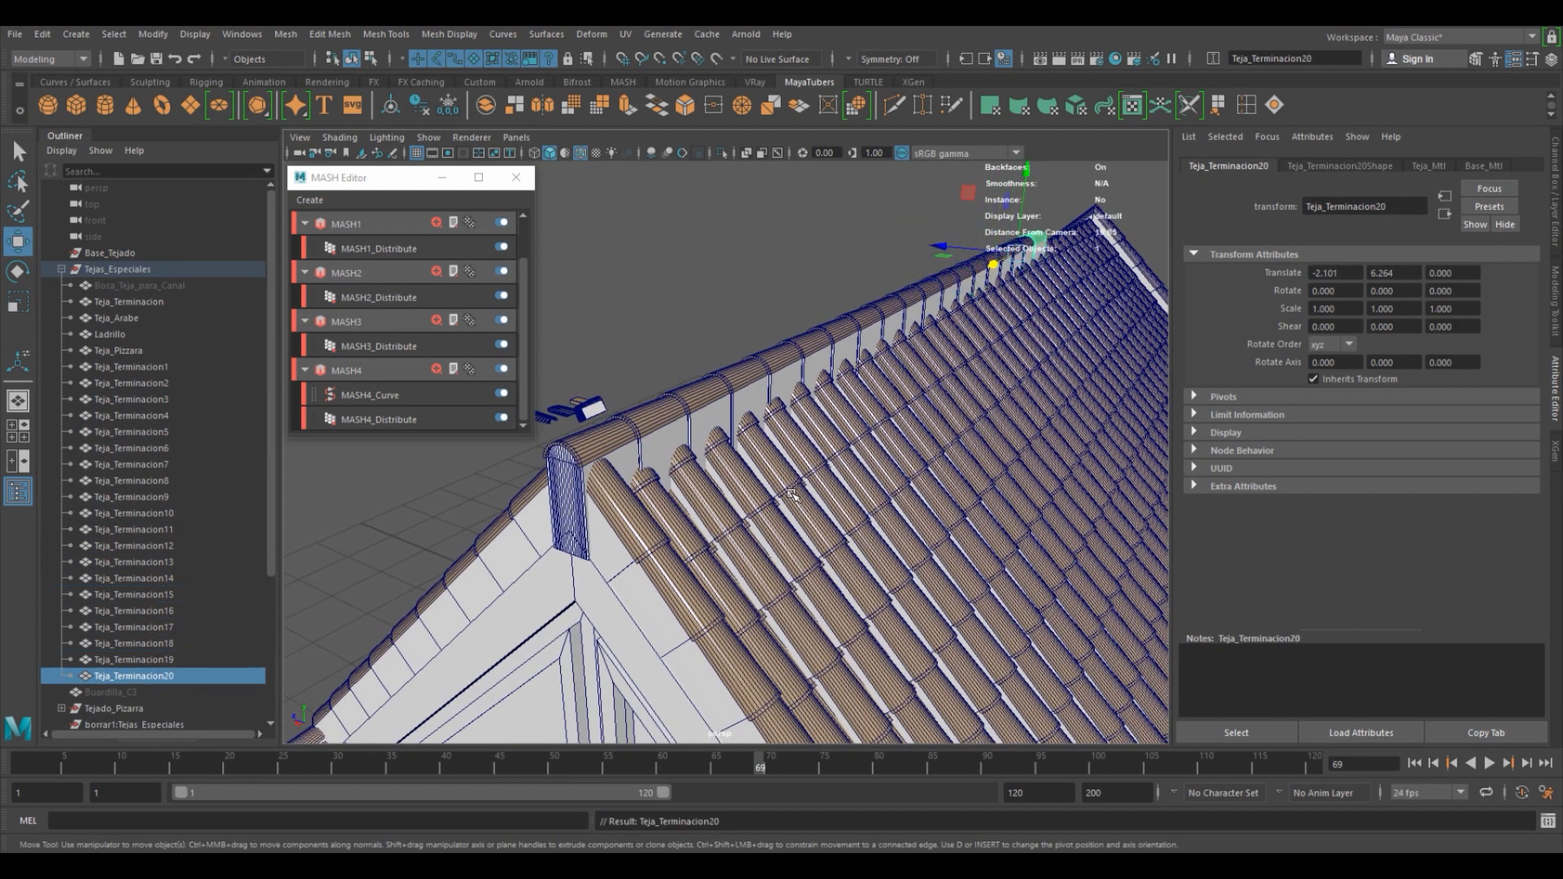
pyautogui.hotkey('shift', 'd')
pyautogui.hotkey('shift', 'd')
pyautogui.press('f')
pyautogui.scroll(-5, 791, 493)
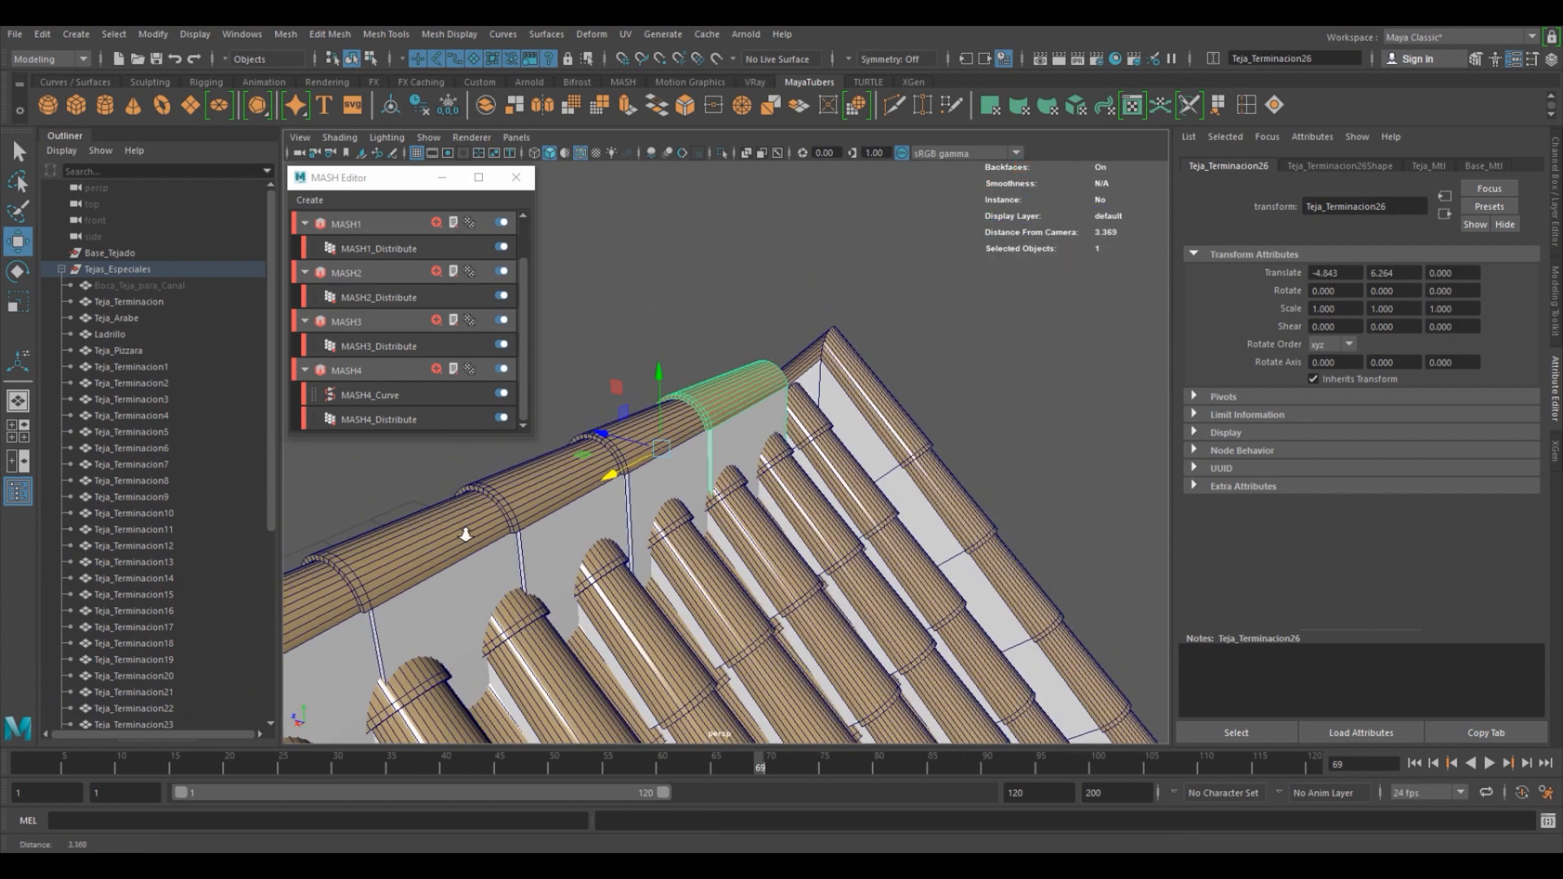
pyautogui.keyDown('alt'); pyautogui.moveTo(789, 493); pyautogui.dragTo(618, 487); pyautogui.keyUp('alt')
pyautogui.scroll(5, 618, 486)
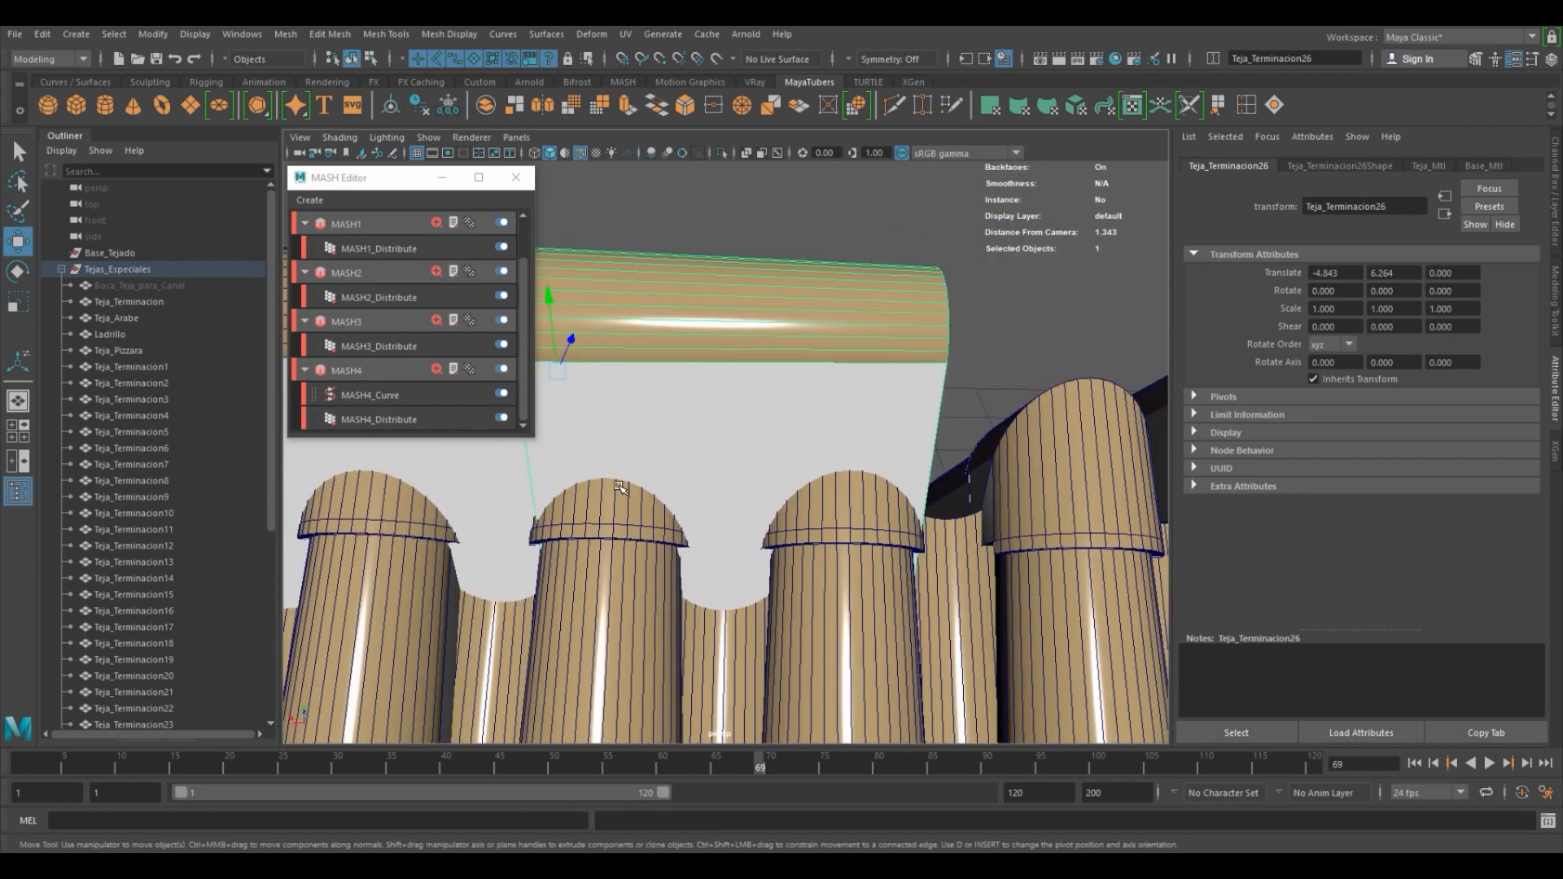
pyautogui.scroll(-5, 633, 485)
pyautogui.hotkey('shift', 'd')
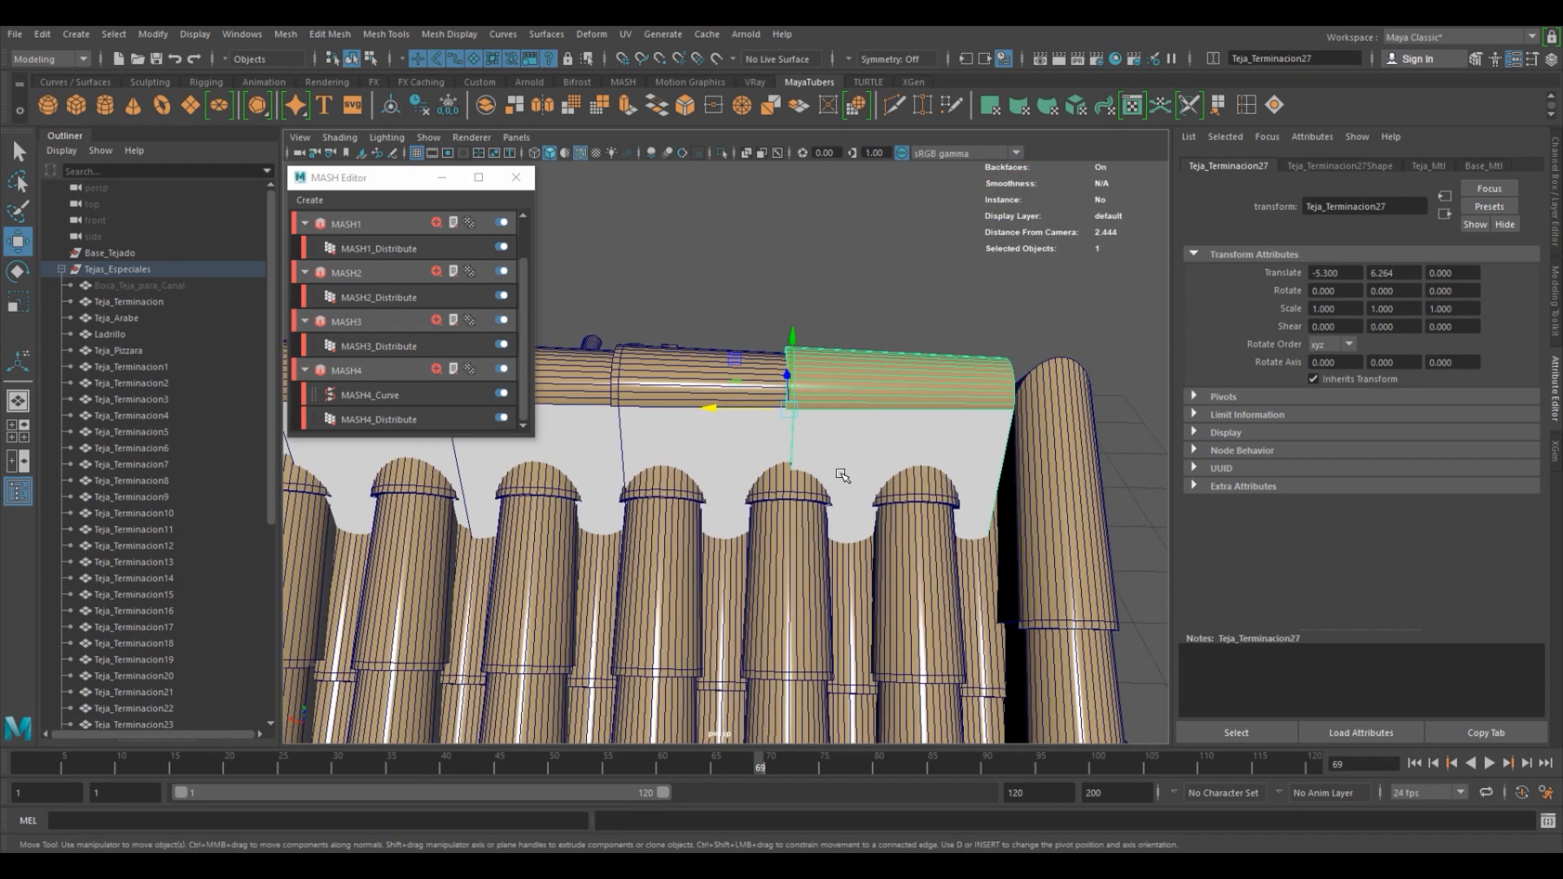
pyautogui.hotkey('shift', 'd')
# Shorten the last ridge tile by pulling its end vertices back flush with the gable, and adjust the curved end's height slightly.
pyautogui.keyDown('alt'); pyautogui.moveTo(843, 476); pyautogui.dragTo(830, 431); pyautogui.keyUp('alt')
pyautogui.rightClick(814, 374)
pyautogui.click(753, 370)
pyautogui.moveTo(792, 283); pyautogui.dragTo(863, 576)
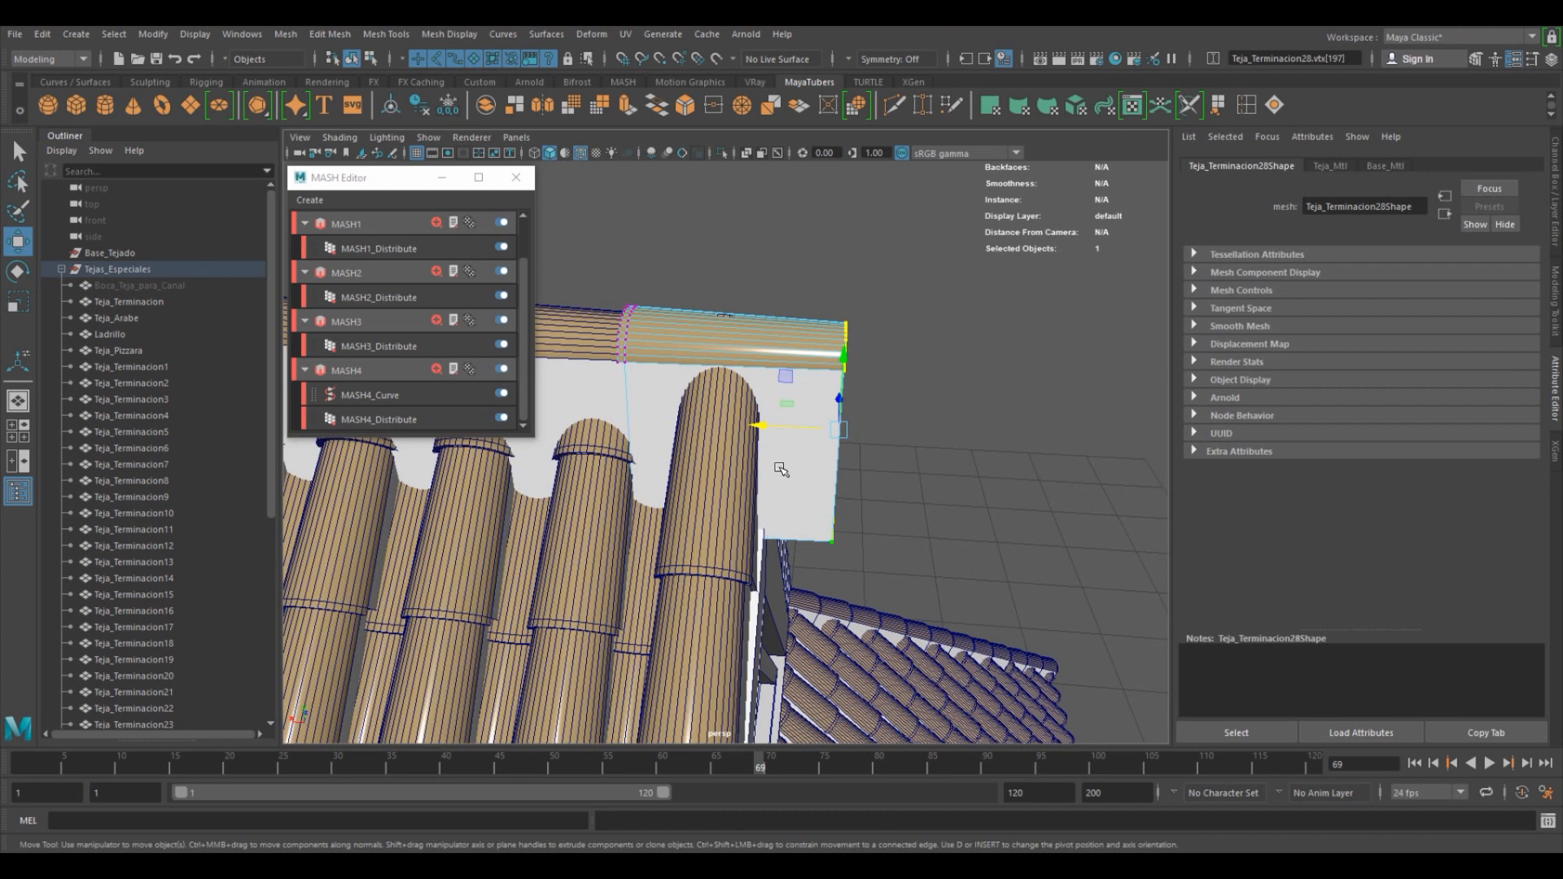
pyautogui.moveTo(779, 432); pyautogui.dragTo(769, 480)
pyautogui.keyDown('alt'); pyautogui.moveTo(765, 417); pyautogui.dragTo(802, 369); pyautogui.keyUp('alt')
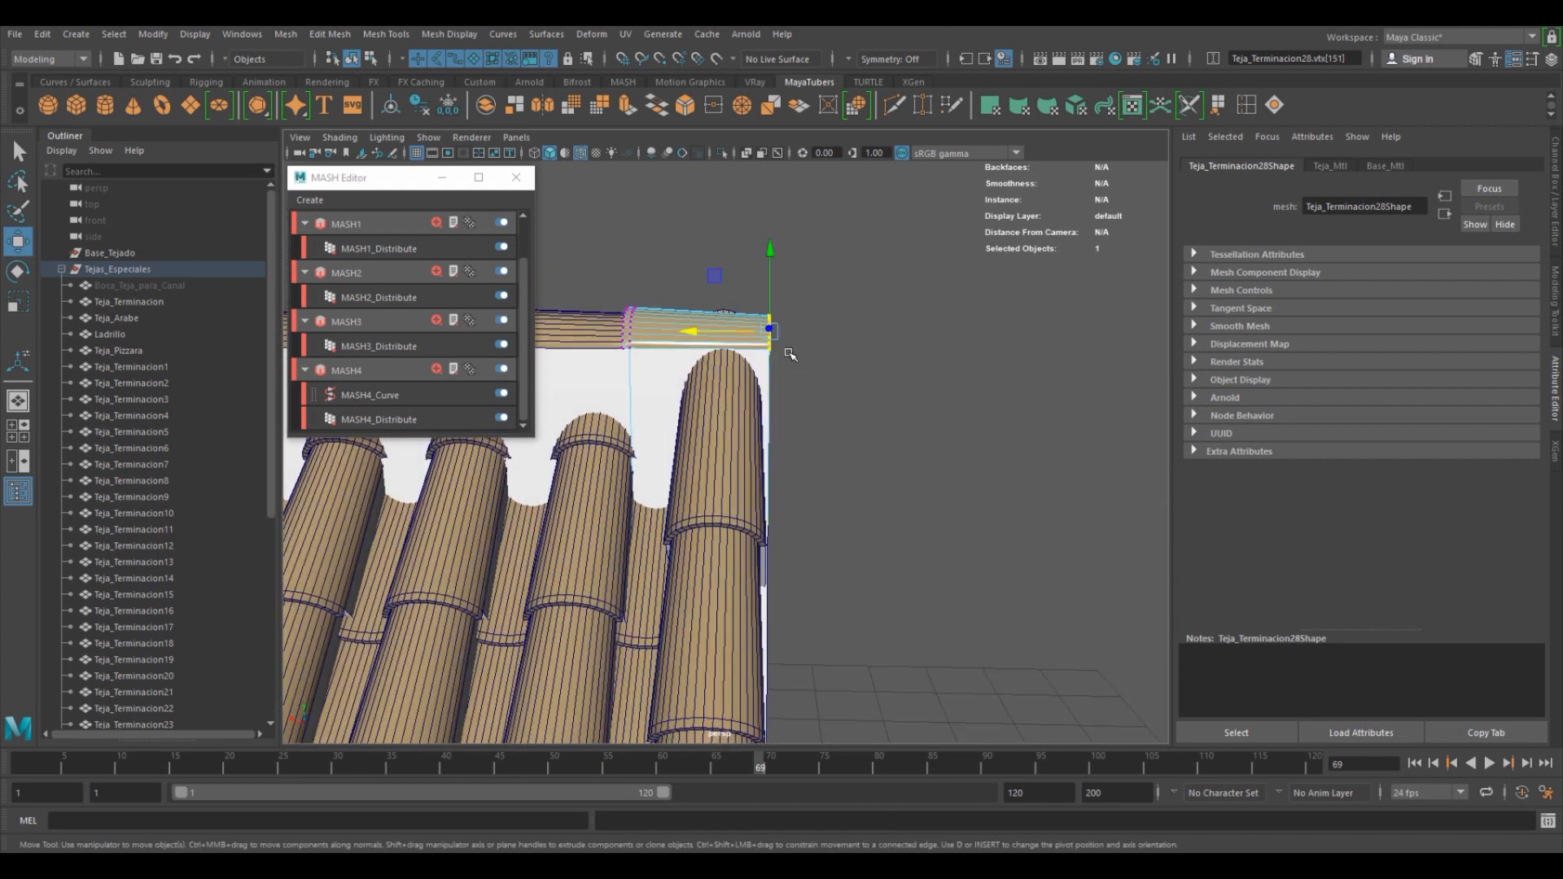
pyautogui.moveTo(769, 243); pyautogui.dragTo(770, 250)
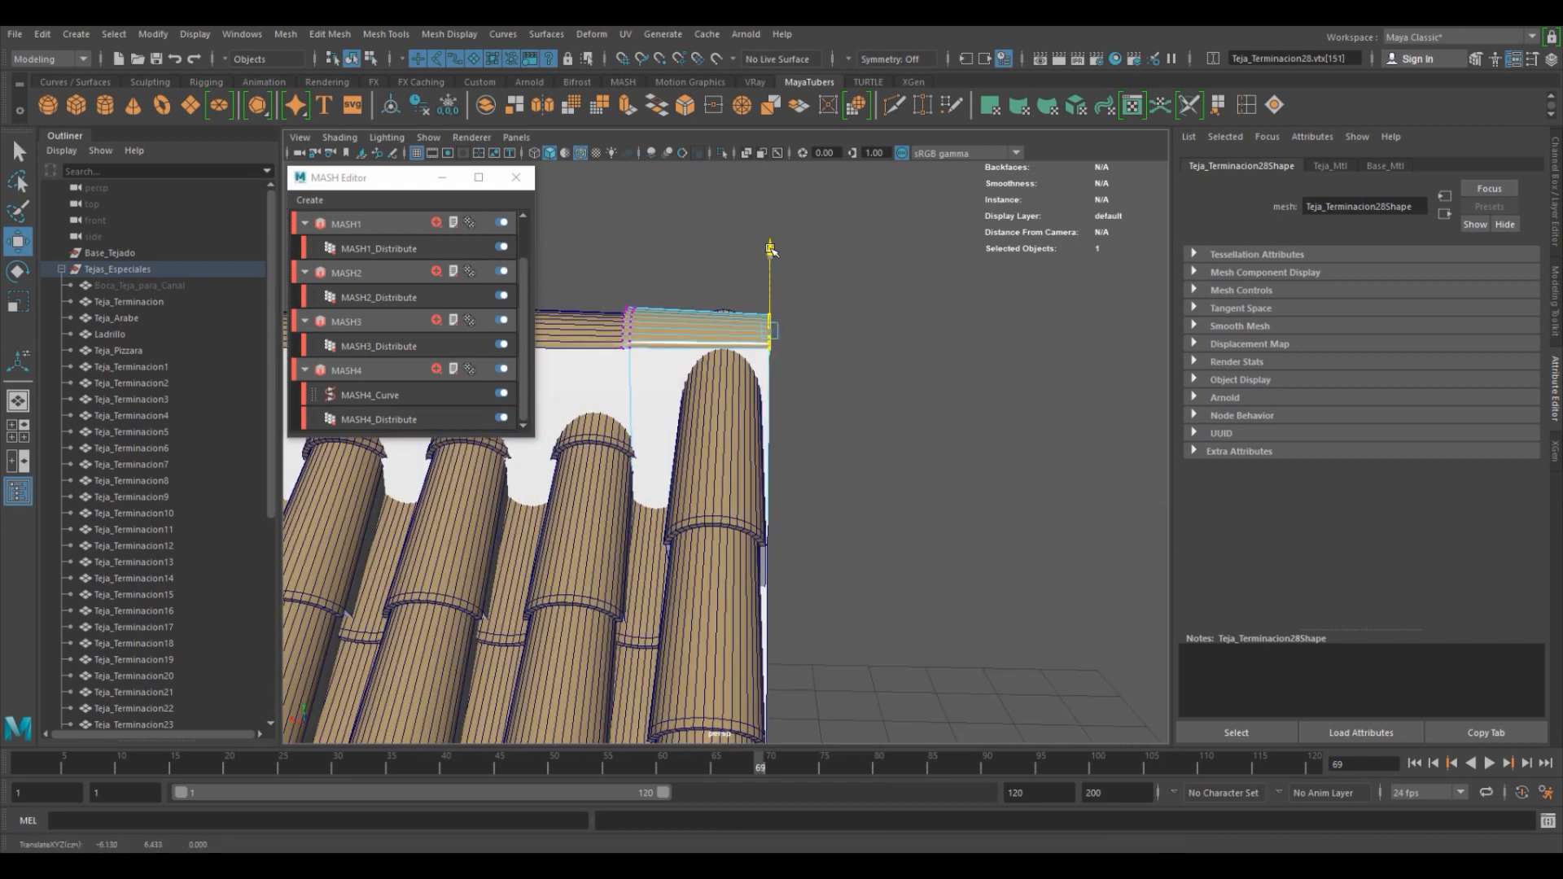
pyautogui.keyDown('alt'); pyautogui.moveTo(865, 295); pyautogui.dragTo(980, 319, button='middle'); pyautogui.keyUp('alt')
pyautogui.click(842, 433)
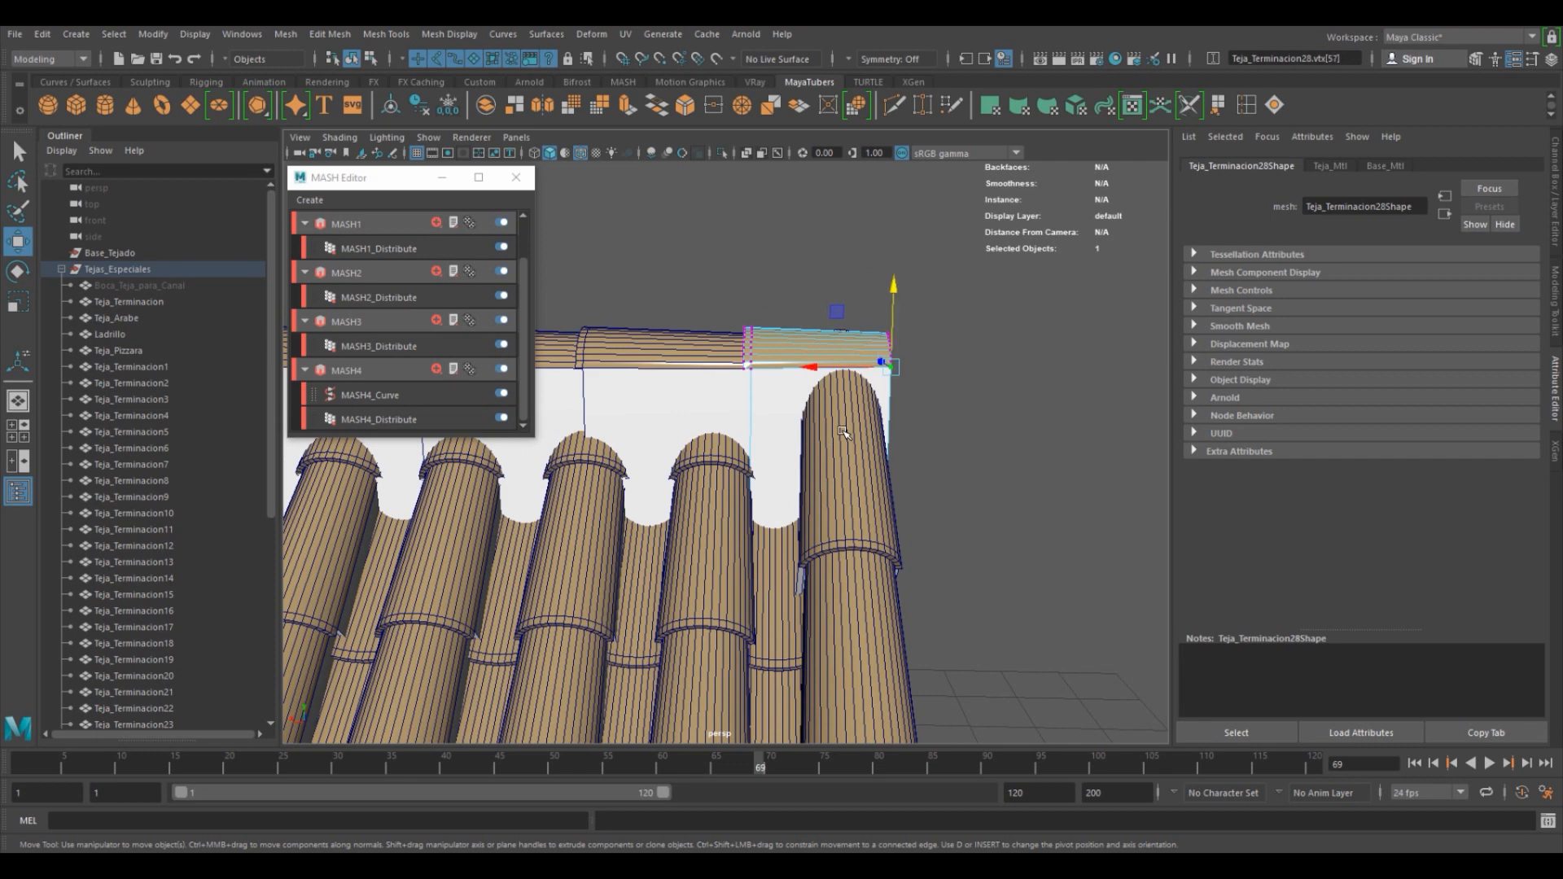
pyautogui.press('F8')
# Select the four main slope tile meshes on both sides of the ridge.
pyautogui.click(855, 470)
pyautogui.moveTo(855, 470)
pyautogui.keyDown('alt'); pyautogui.mouseDown()
pyautogui.moveTo(736, 479)
pyautogui.moveTo(837, 484)
pyautogui.mouseUp(); pyautogui.keyUp('alt')
pyautogui.keyDown('shift'); pyautogui.click(756, 479); pyautogui.keyUp('shift')
pyautogui.keyDown('alt'); pyautogui.moveTo(838, 485); pyautogui.dragTo(1051, 488, button='middle'); pyautogui.keyUp('alt')
pyautogui.scroll(-5, 513, 562)
pyautogui.keyDown('alt'); pyautogui.moveTo(513, 562); pyautogui.dragTo(797, 521, button='middle'); pyautogui.keyUp('alt')
pyautogui.keyDown('alt'); pyautogui.moveTo(562, 488); pyautogui.dragTo(844, 455, button='middle'); pyautogui.keyUp('alt')
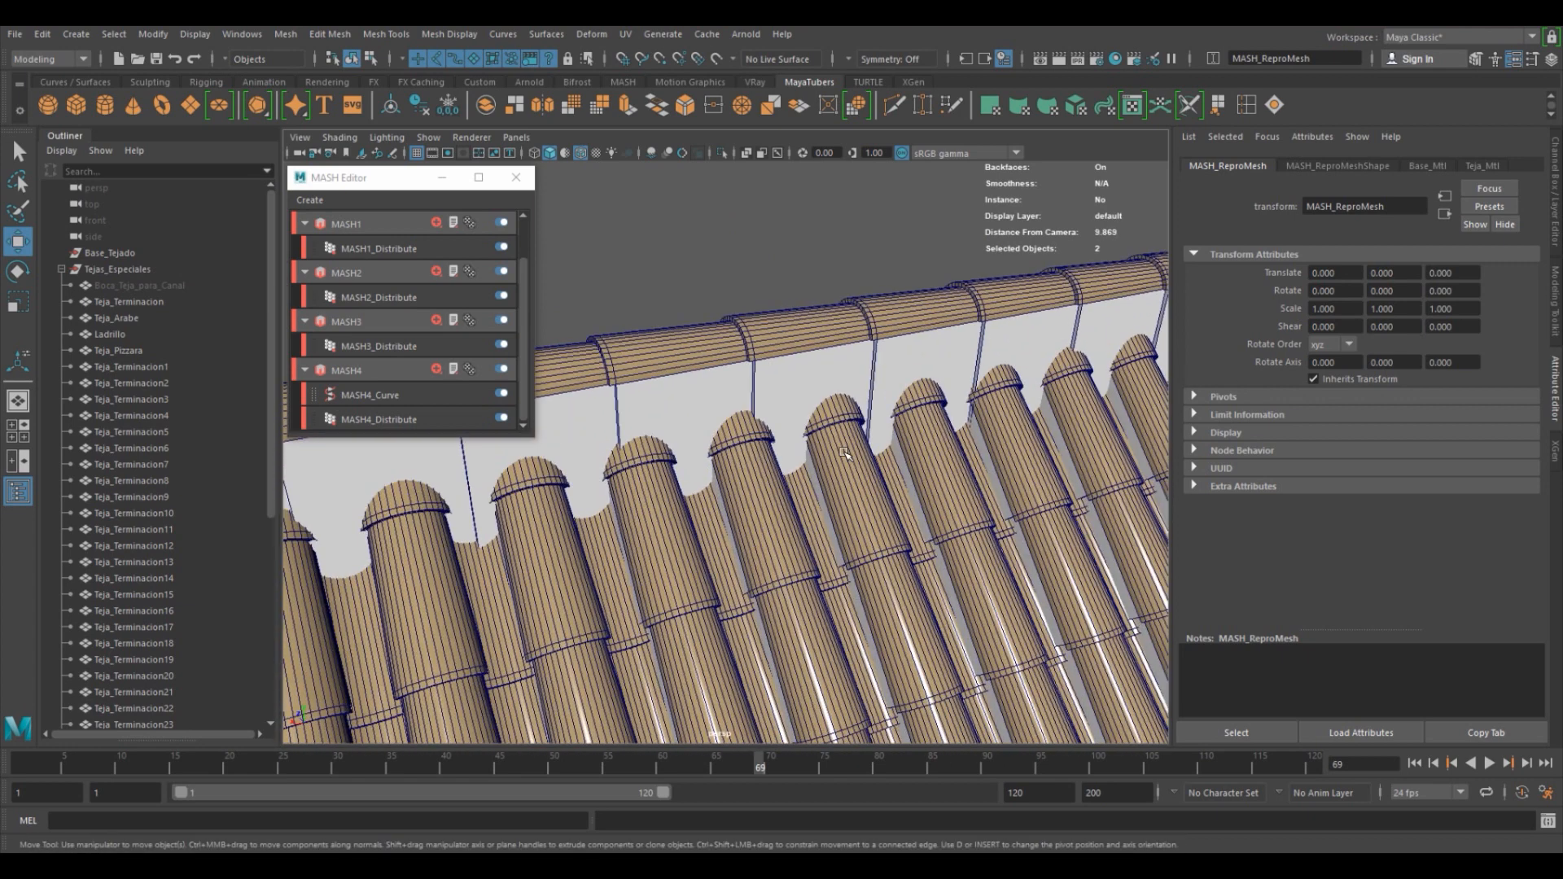
pyautogui.keyDown('alt'); pyautogui.moveTo(844, 455); pyautogui.dragTo(640, 466, button='right'); pyautogui.keyUp('alt')
pyautogui.keyDown('alt'); pyautogui.moveTo(640, 466); pyautogui.dragTo(841, 453); pyautogui.keyUp('alt')
pyautogui.keyDown('shift'); pyautogui.click(750, 507); pyautogui.keyUp('shift')
pyautogui.keyDown('alt'); pyautogui.moveTo(751, 507); pyautogui.dragTo(908, 501); pyautogui.keyUp('alt')
pyautogui.keyDown('shift'); pyautogui.click(910, 501); pyautogui.keyUp('shift')
# In the side view, slice all faces of the four slope tile meshes horizontally with Multi-Cut, trimming their peak beneath the ridge cap.
pyautogui.press('space')
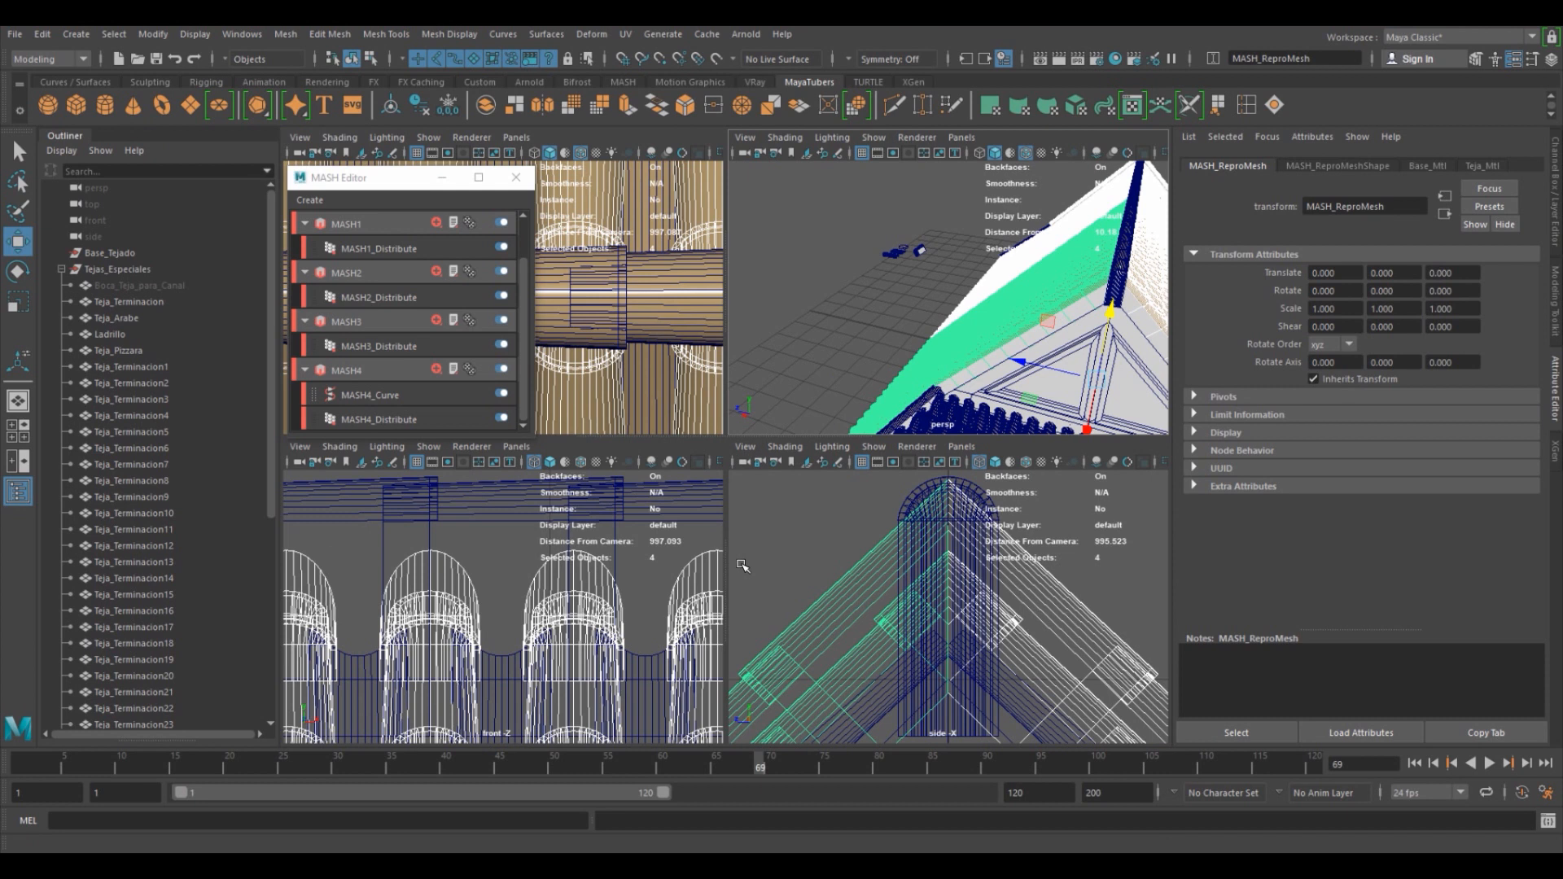
pyautogui.press('space')
pyautogui.scroll(3, 773, 538)
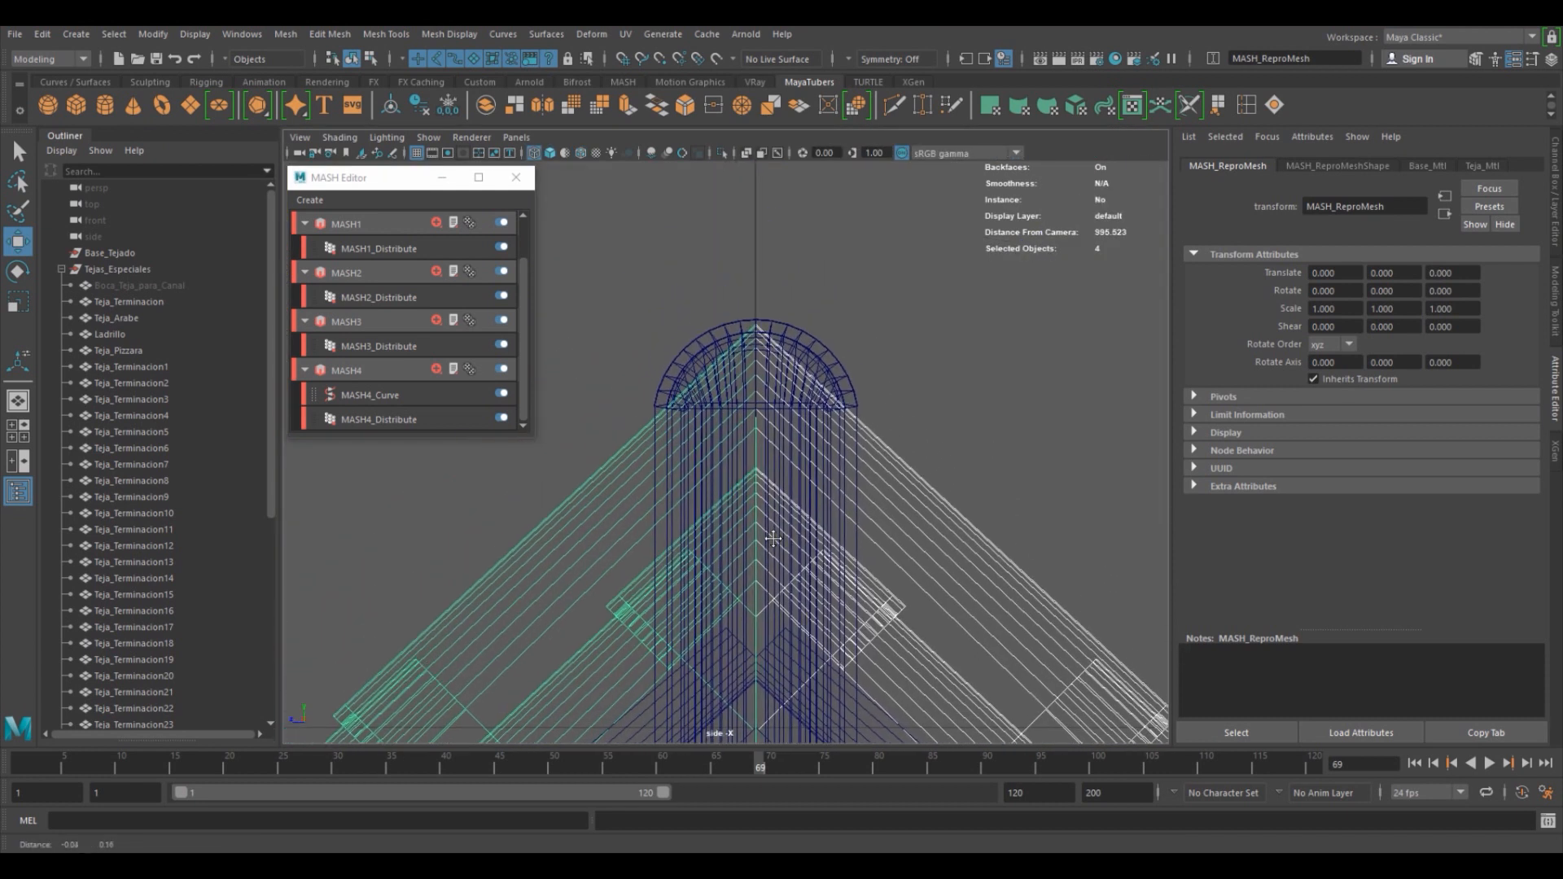
pyautogui.click(370, 59)
pyautogui.click(474, 59)
pyautogui.moveTo(918, 259); pyautogui.dragTo(583, 459)
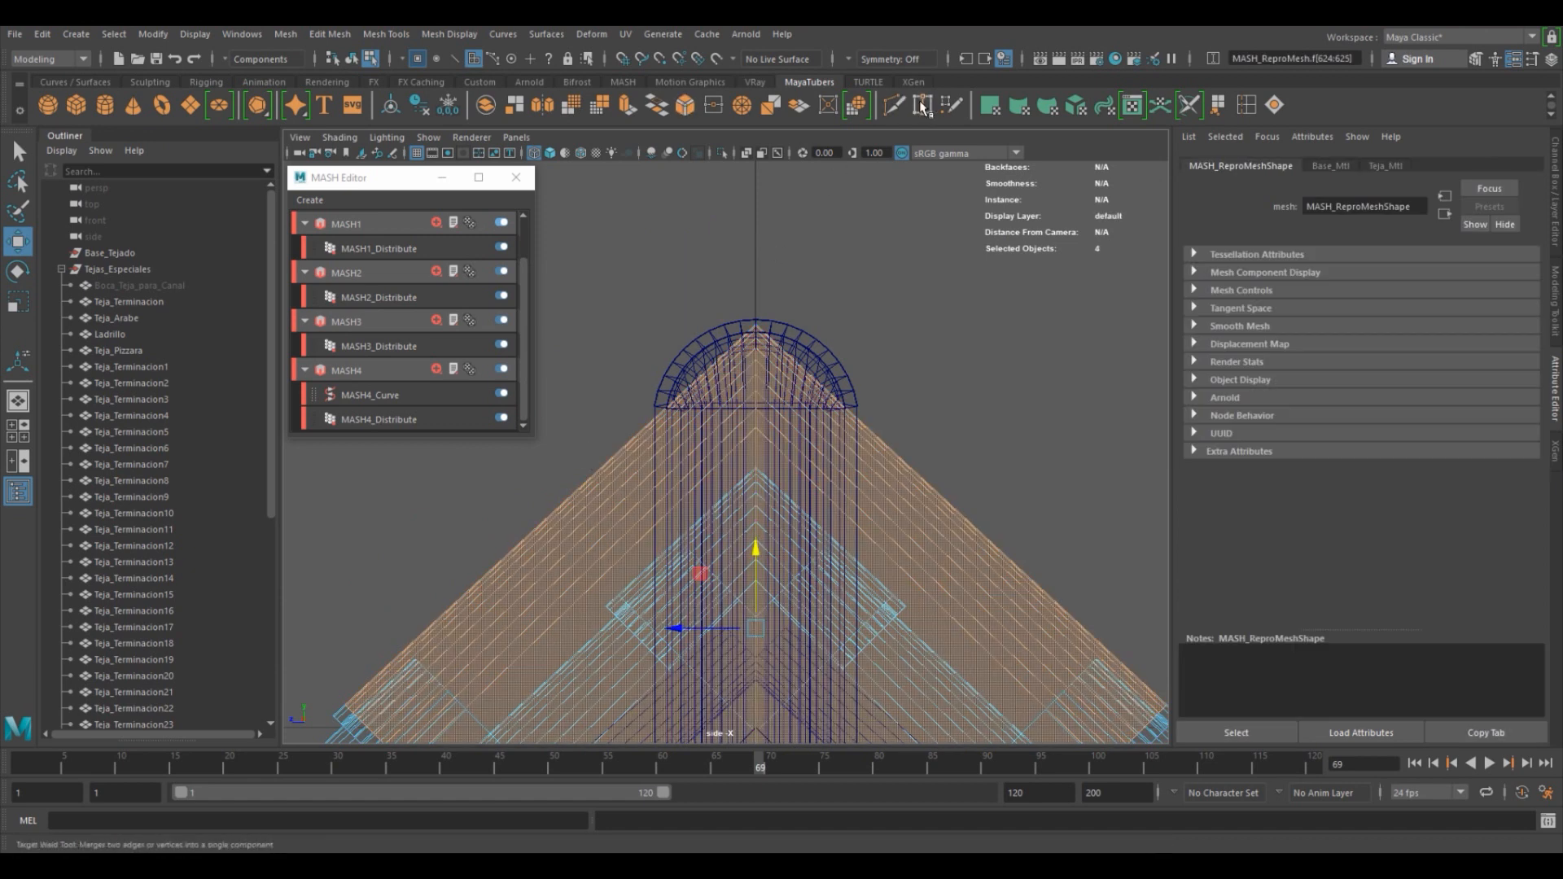
pyautogui.click(894, 104)
pyautogui.keyDown('alt'); pyautogui.moveTo(674, 425); pyautogui.dragTo(822, 420); pyautogui.keyUp('alt')
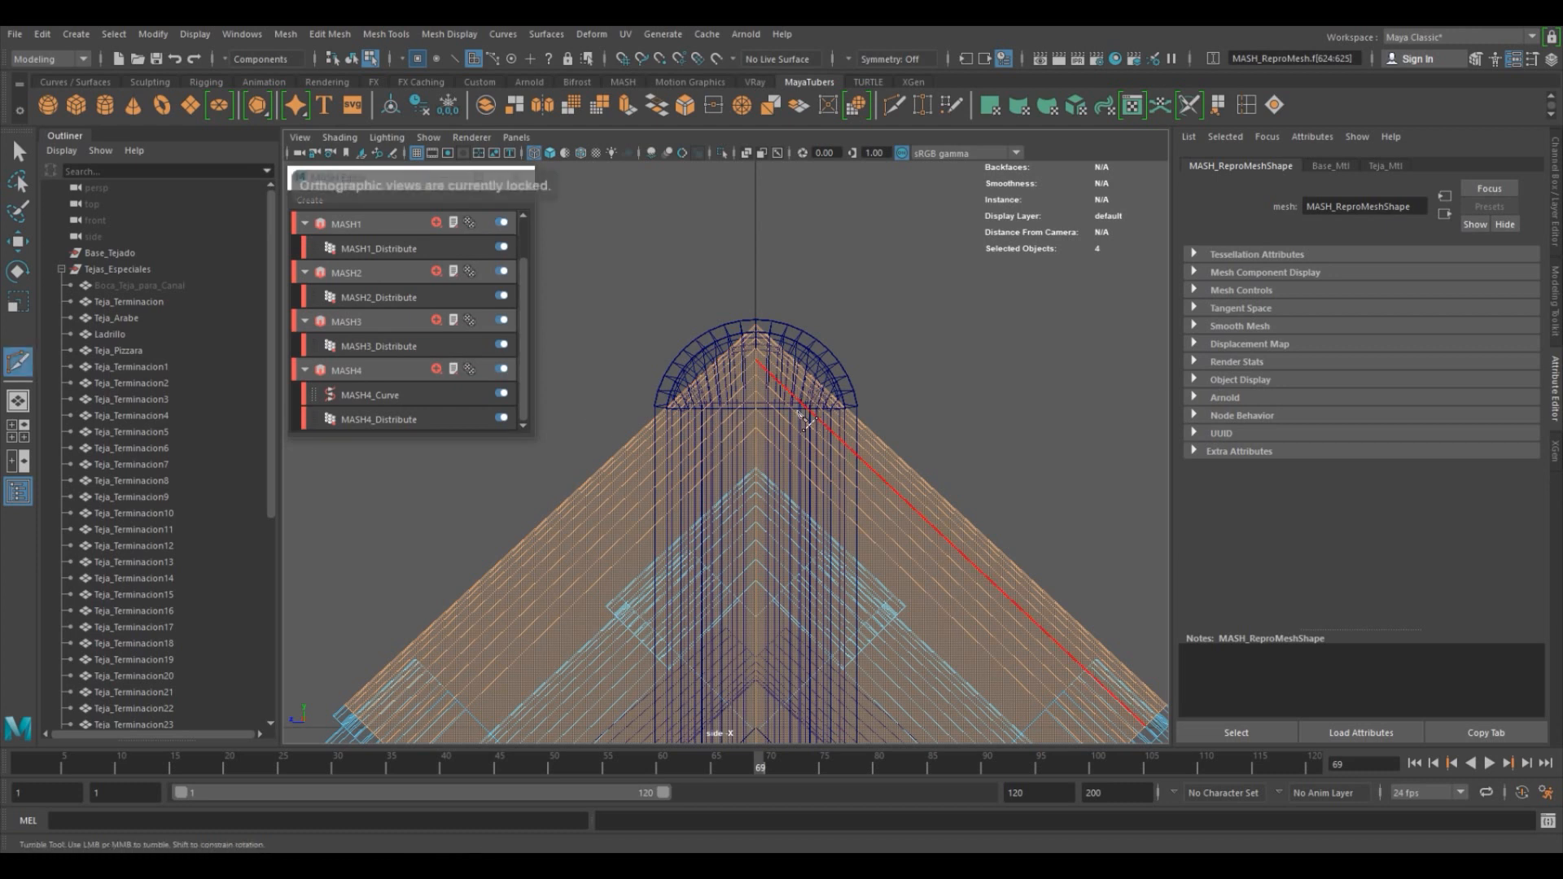
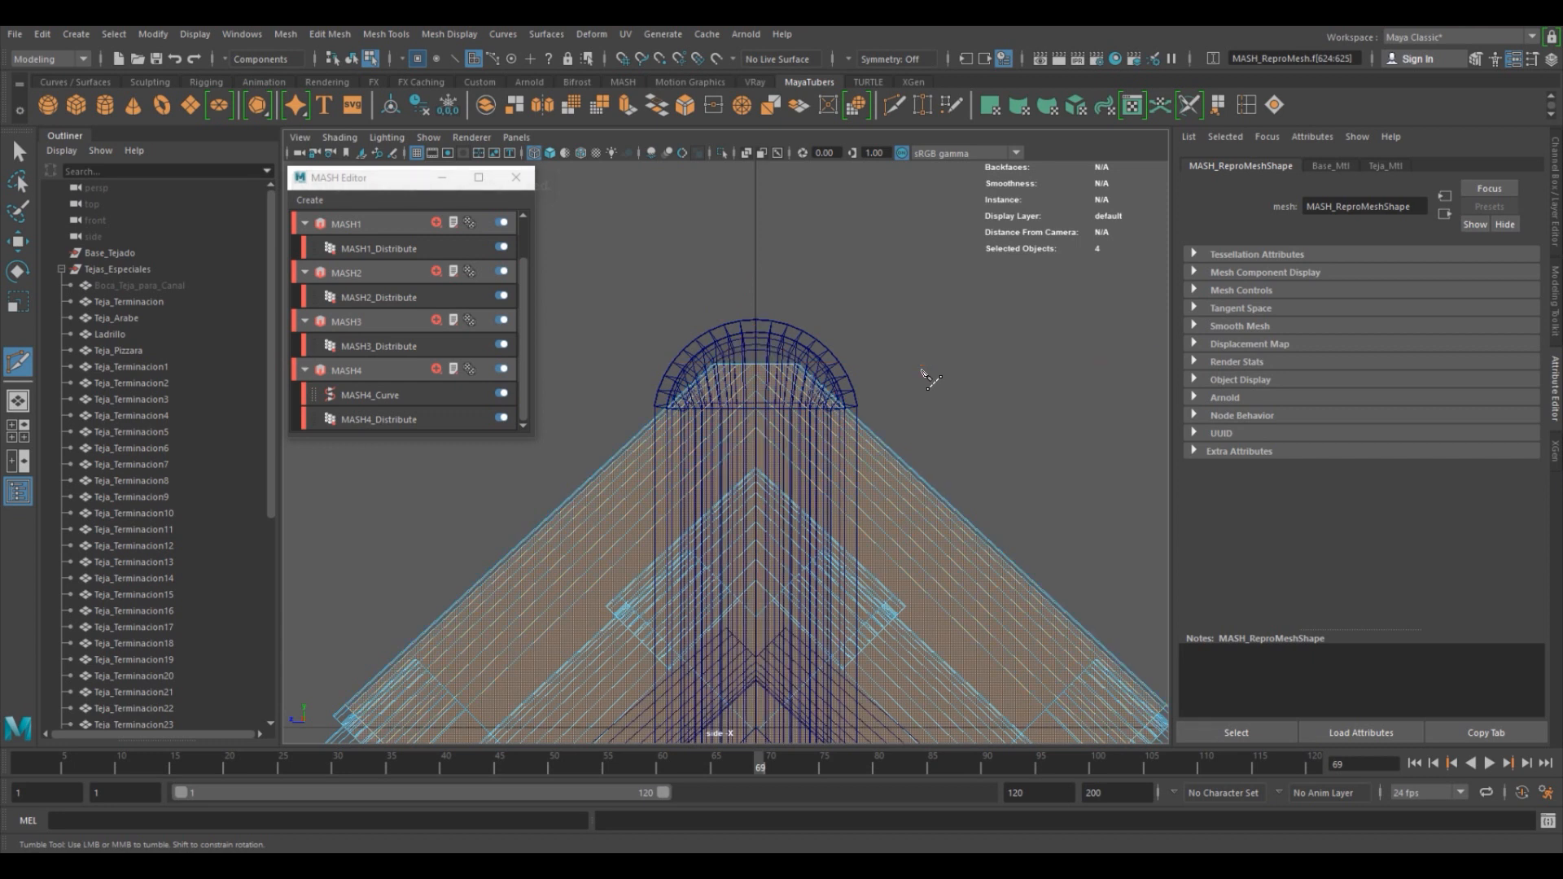
pyautogui.press('q')
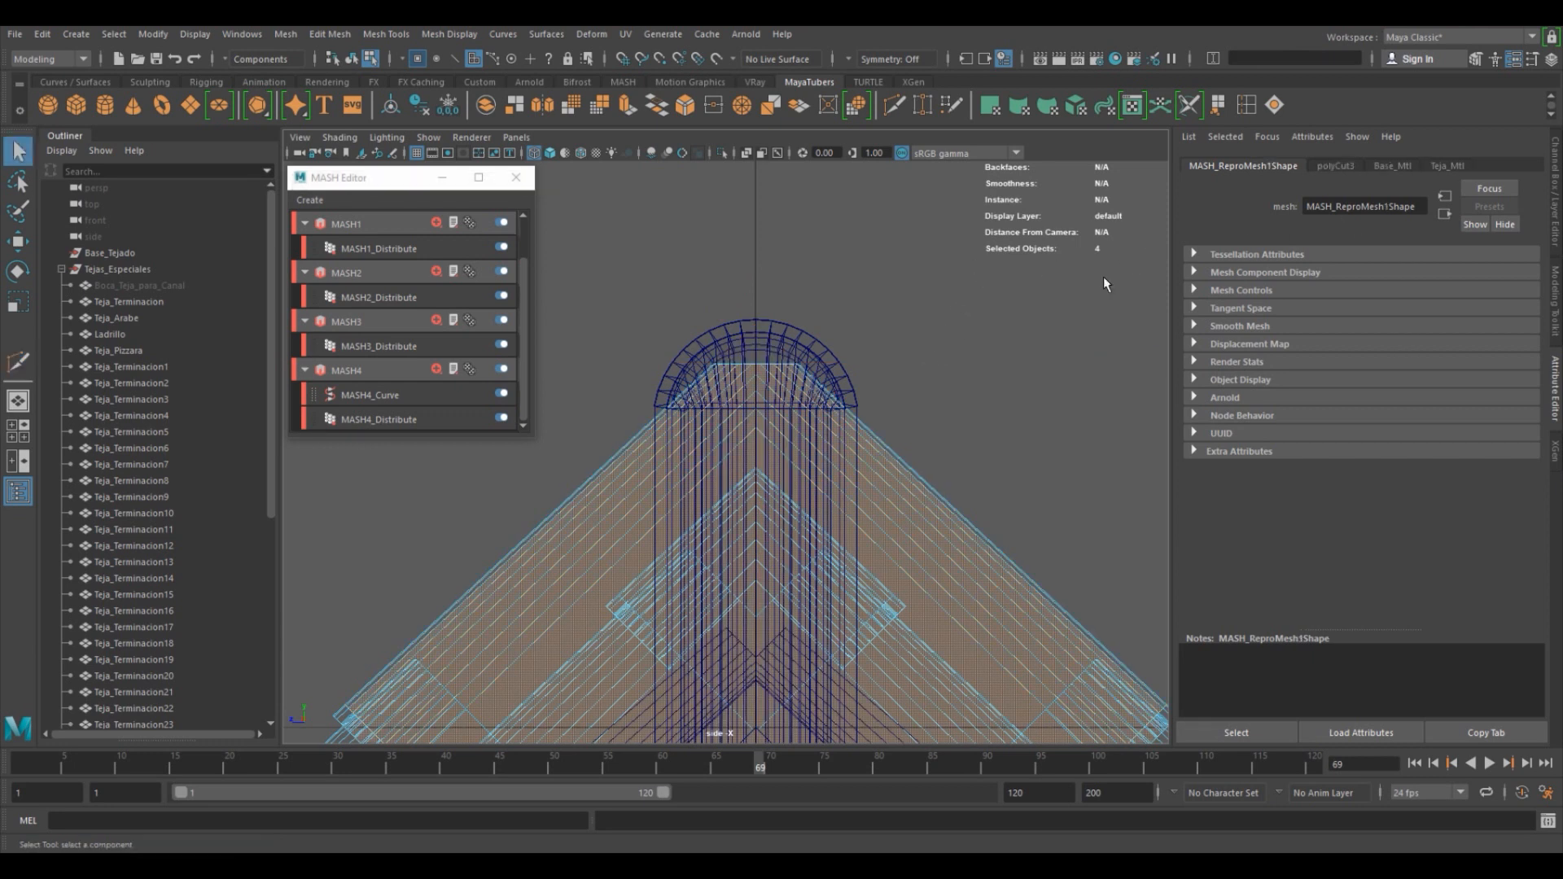
# Return to the perspective view, switch back to object selection and clear the selection of the trimmed slope tiles.
pyautogui.press('space')
pyautogui.click(1090, 347)
pyautogui.keyDown('alt'); pyautogui.moveTo(1072, 332); pyautogui.dragTo(910, 341); pyautogui.keyUp('alt')
pyautogui.press('space')
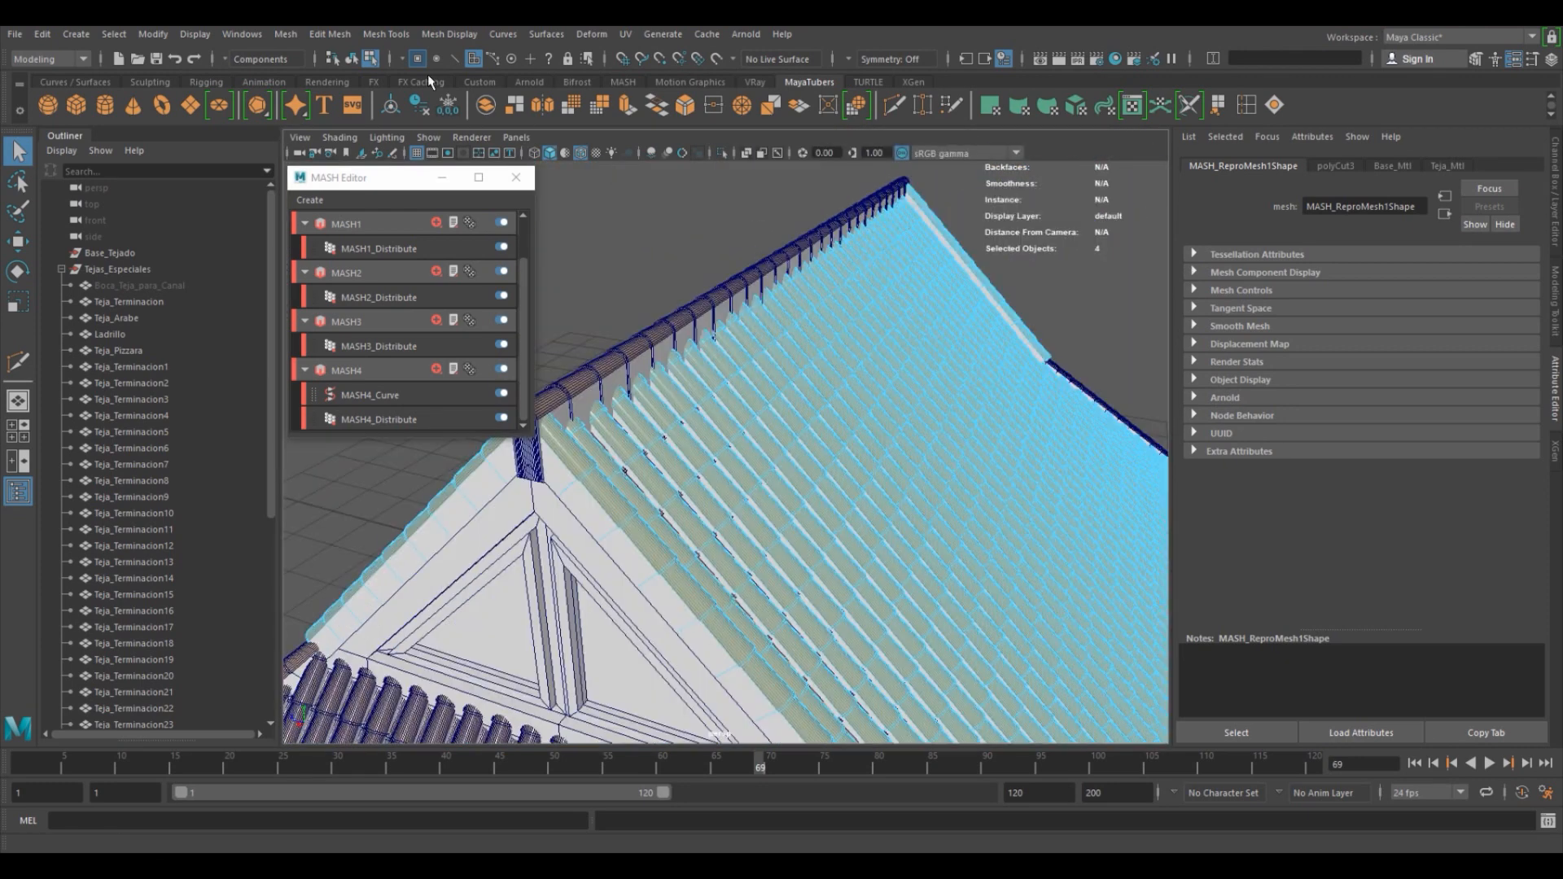
pyautogui.click(355, 59)
pyautogui.click(725, 252)
pyautogui.keyDown('alt'); pyautogui.moveTo(857, 423); pyautogui.dragTo(798, 395); pyautogui.keyUp('alt')
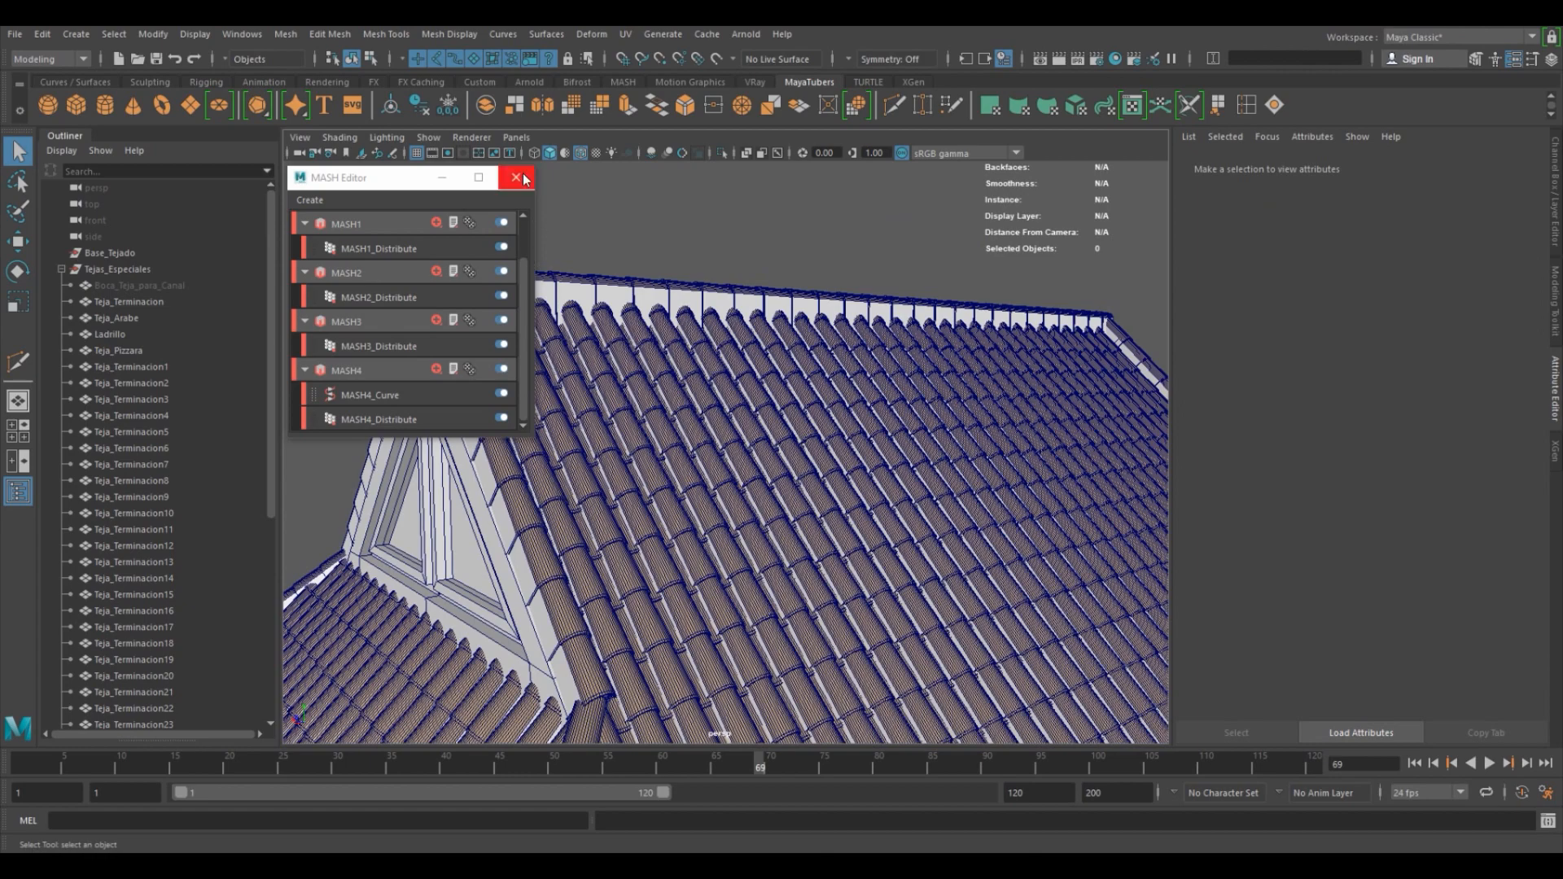
# Turn off wireframe on shaded and examine the finished tiled roof from several sides and from a distance.
pyautogui.moveTo(418, 180); pyautogui.dragTo(178, 251)
pyautogui.keyDown('alt'); pyautogui.moveTo(564, 390); pyautogui.dragTo(700, 285, button='middle'); pyautogui.keyUp('alt')
pyautogui.scroll(-5, 702, 289)
pyautogui.keyDown('alt'); pyautogui.moveTo(918, 453); pyautogui.dragTo(1156, 457); pyautogui.keyUp('alt')
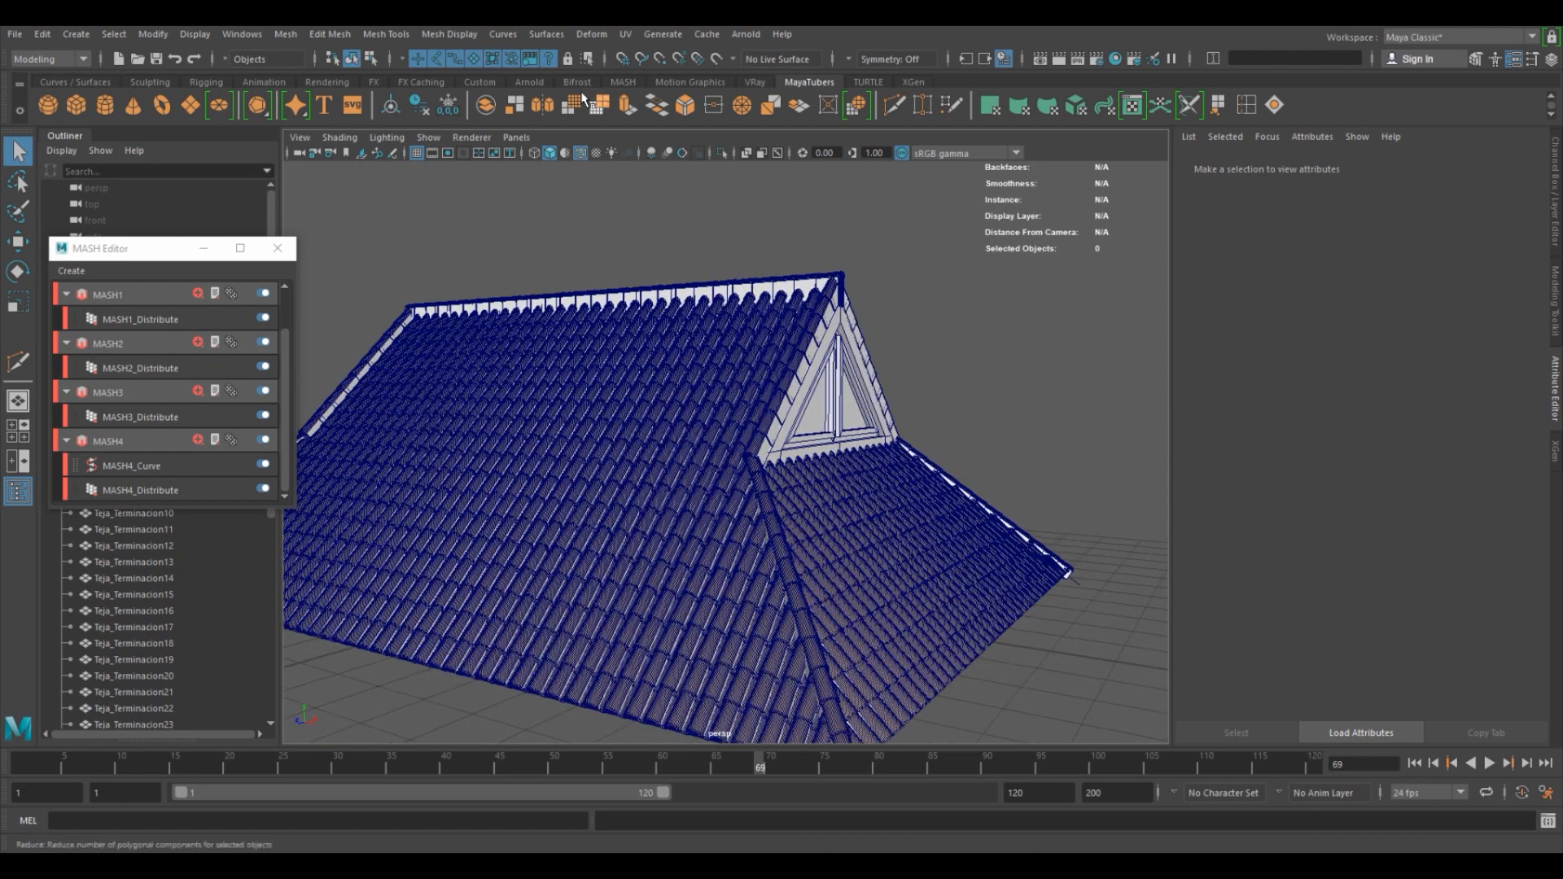
pyautogui.click(578, 151)
pyautogui.moveTo(662, 361)
pyautogui.keyDown('alt'); pyautogui.mouseDown()
pyautogui.moveTo(794, 419)
pyautogui.moveTo(763, 453)
pyautogui.moveTo(865, 502)
pyautogui.moveTo(986, 484)
pyautogui.moveTo(947, 492)
pyautogui.mouseUp(); pyautogui.keyUp('alt')
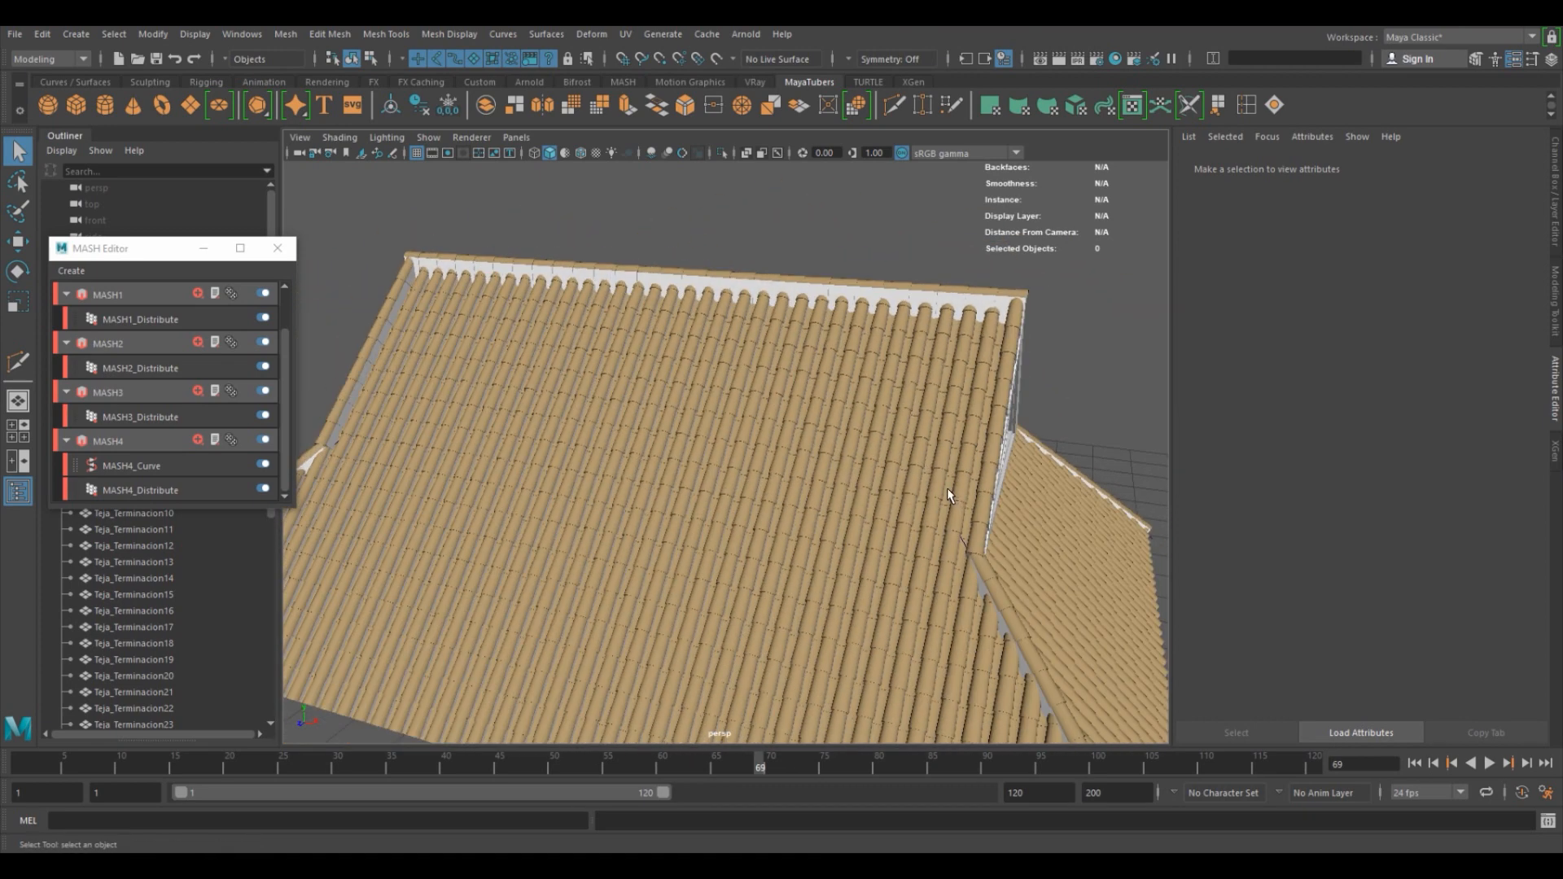
pyautogui.keyDown('alt'); pyautogui.moveTo(881, 442); pyautogui.dragTo(841, 323); pyautogui.keyUp('alt')
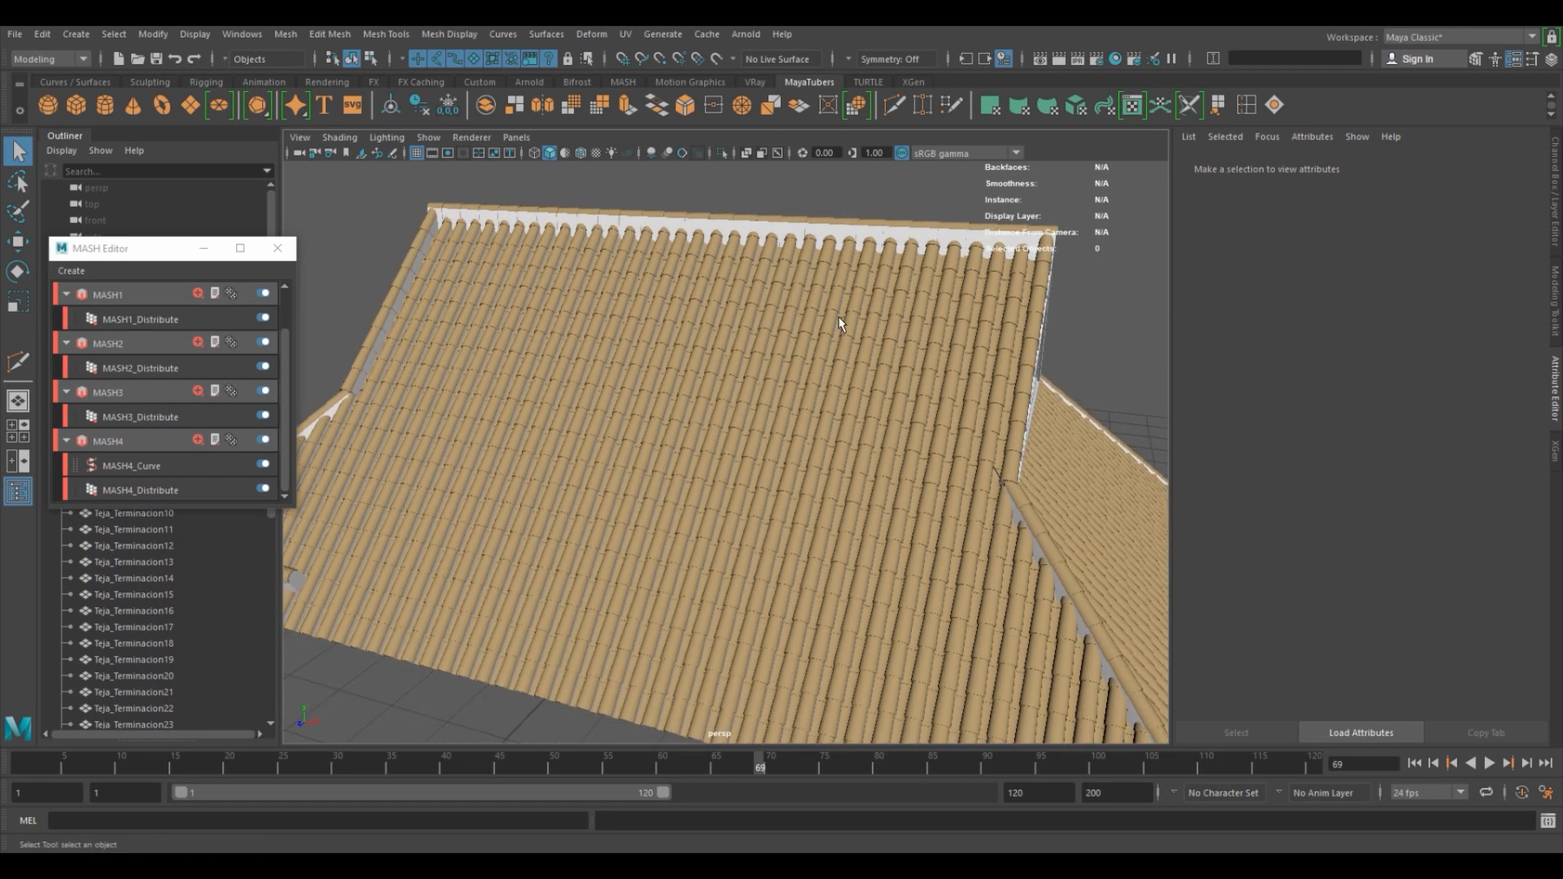
pyautogui.scroll(-3, 820, 339)
pyautogui.keyDown('alt'); pyautogui.moveTo(819, 338); pyautogui.dragTo(586, 342); pyautogui.keyUp('alt')
pyautogui.moveTo(175, 257); pyautogui.dragTo(417, 187)
pyautogui.keyDown('alt'); pyautogui.moveTo(936, 455); pyautogui.dragTo(758, 453); pyautogui.keyUp('alt')
pyautogui.keyDown('alt'); pyautogui.moveTo(907, 447); pyautogui.dragTo(675, 495, button='right'); pyautogui.keyUp('alt')
pyautogui.keyDown('alt'); pyautogui.moveTo(679, 511); pyautogui.dragTo(853, 474); pyautogui.keyUp('alt')
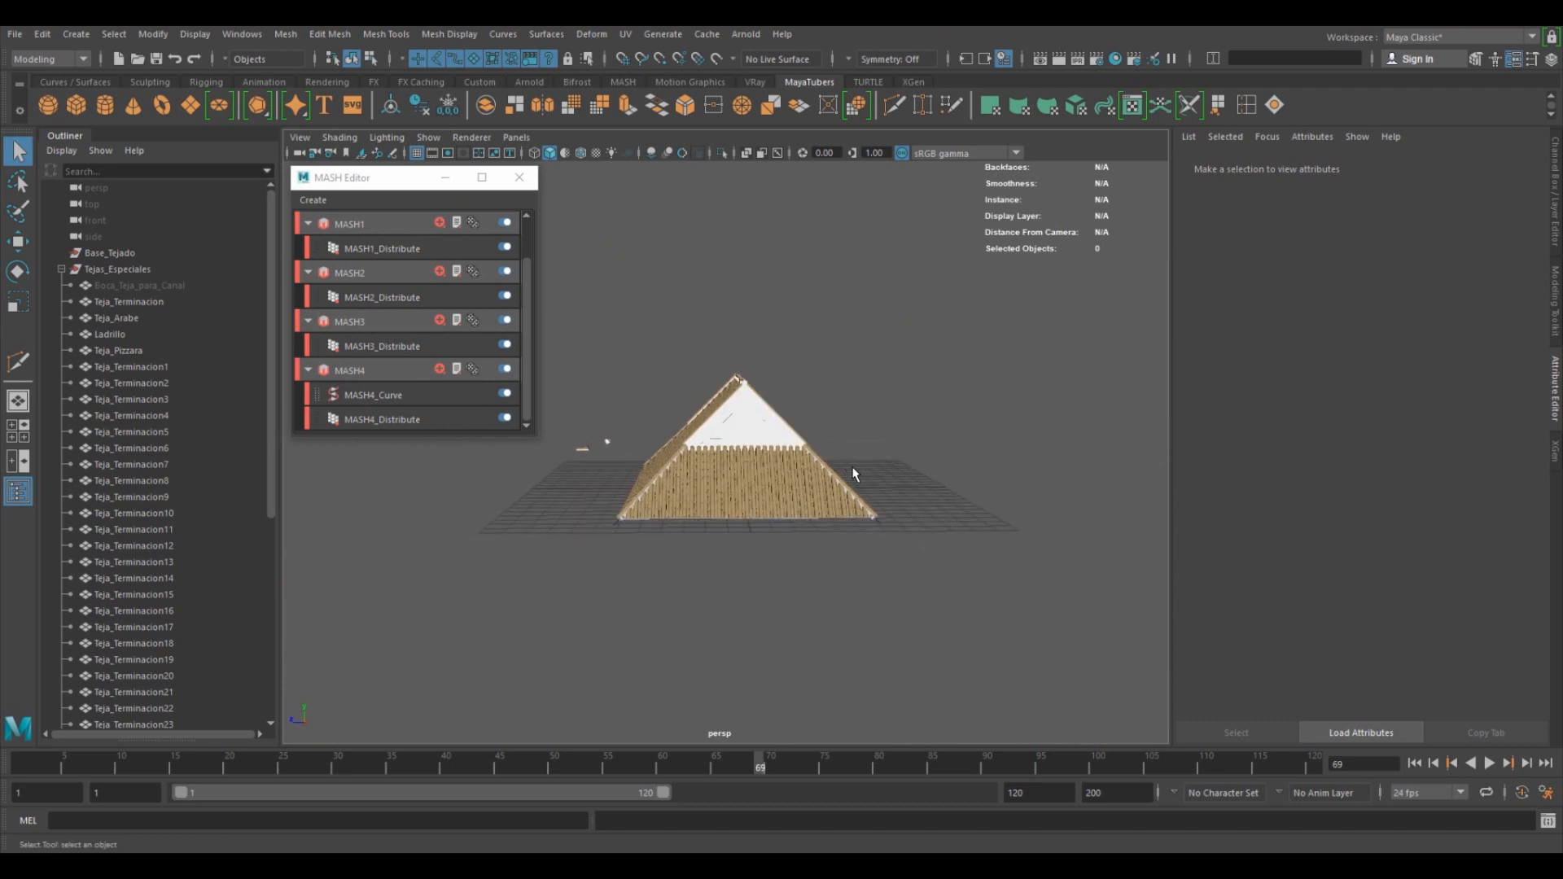
# Group all objects of the finished tiled roof and move the group to Translate Z -16.331.
pyautogui.moveTo(762, 449); pyautogui.dragTo(613, 352)
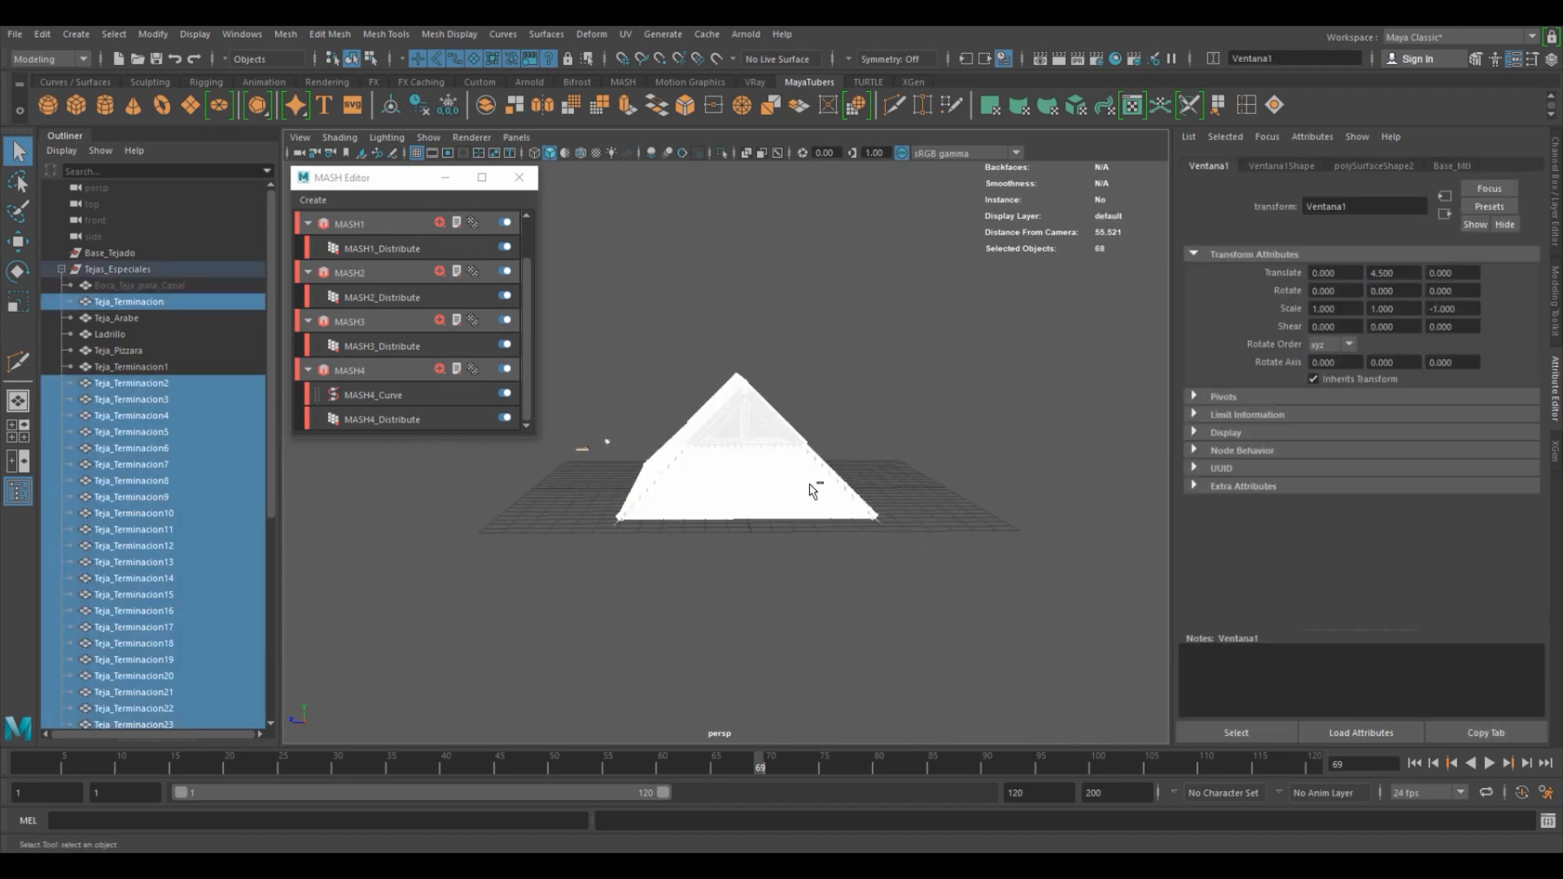
pyautogui.hotkey('ctrl', 'g')
pyautogui.keyDown('alt'); pyautogui.moveTo(809, 483); pyautogui.dragTo(631, 512); pyautogui.keyUp('alt')
pyautogui.press('w')
pyautogui.scroll(2, 716, 517)
pyautogui.click(410, 184)
pyautogui.hotkey('ctrl', 'a')
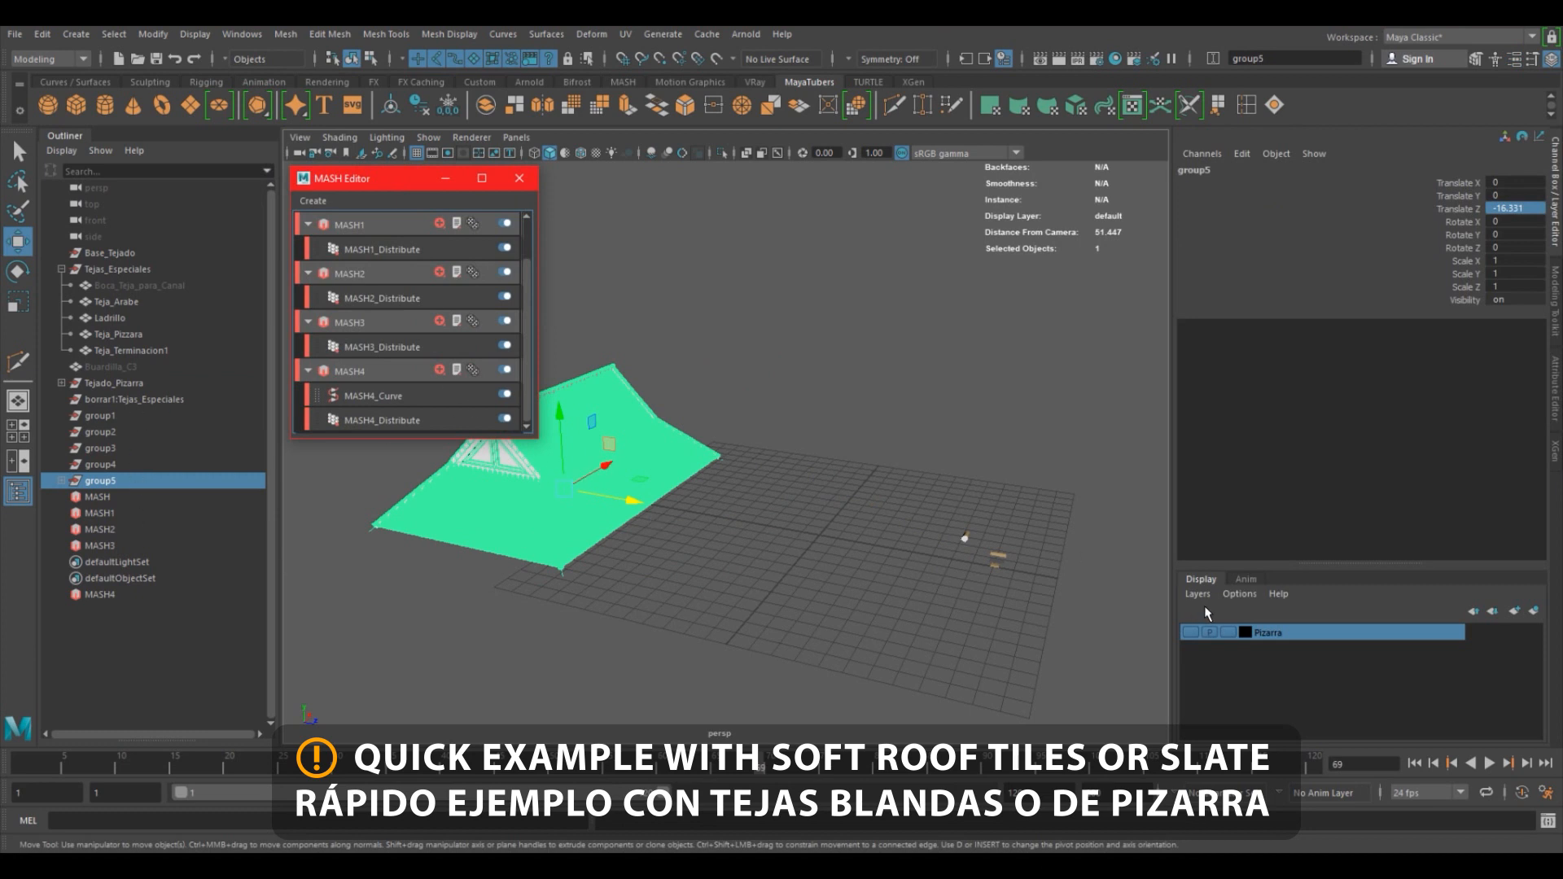
# Make the Pizarra layer visible and examine the slate roof, its corner trim and the bare slope mesh beside it.
pyautogui.click(1192, 632)
pyautogui.click(930, 494)
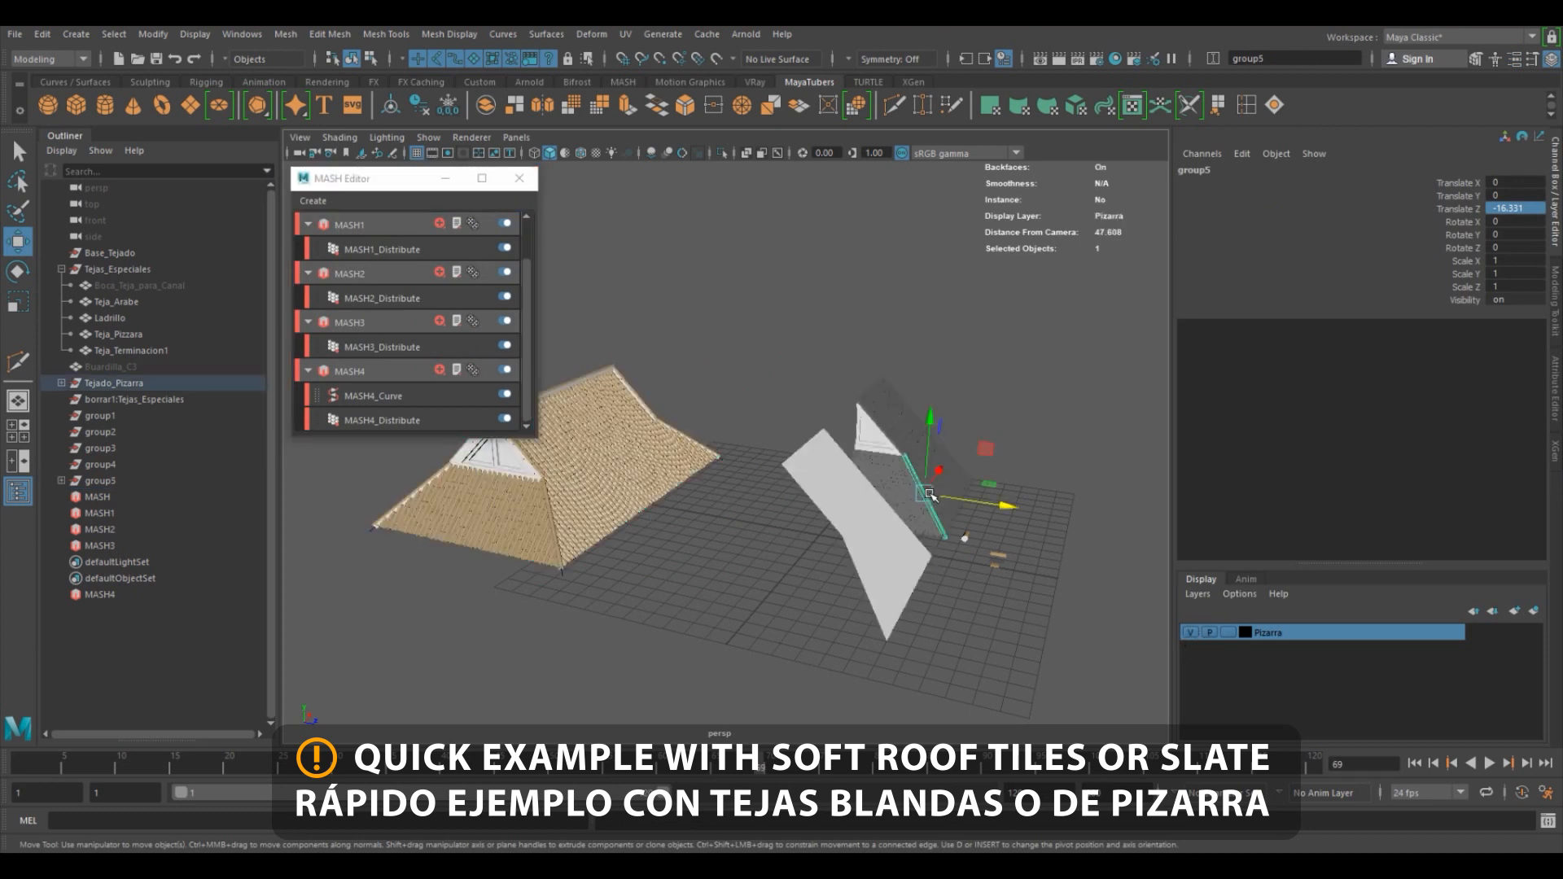
pyautogui.press('f')
pyautogui.keyDown('alt'); pyautogui.moveTo(931, 494); pyautogui.dragTo(872, 513); pyautogui.keyUp('alt')
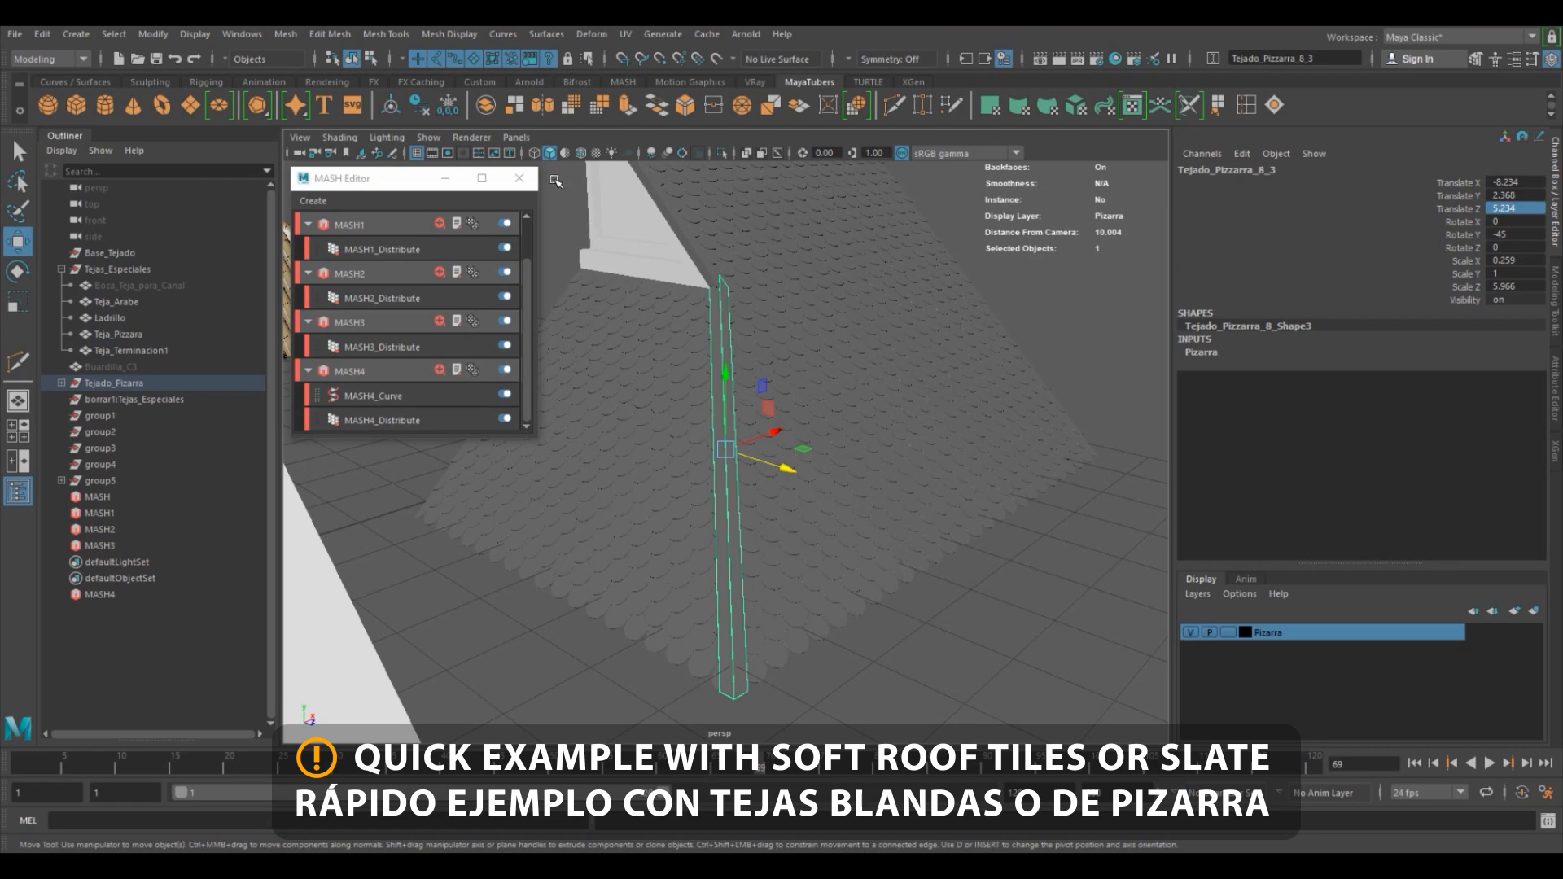
pyautogui.keyDown('alt'); pyautogui.moveTo(774, 481); pyautogui.dragTo(994, 539, button='right'); pyautogui.keyUp('alt')
pyautogui.keyDown('alt'); pyautogui.moveTo(869, 431); pyautogui.dragTo(863, 643, button='middle'); pyautogui.keyUp('alt')
pyautogui.keyDown('alt'); pyautogui.moveTo(862, 643); pyautogui.dragTo(784, 620, button='right'); pyautogui.keyUp('alt')
pyautogui.keyDown('alt'); pyautogui.moveTo(784, 620); pyautogui.dragTo(466, 670); pyautogui.keyUp('alt')
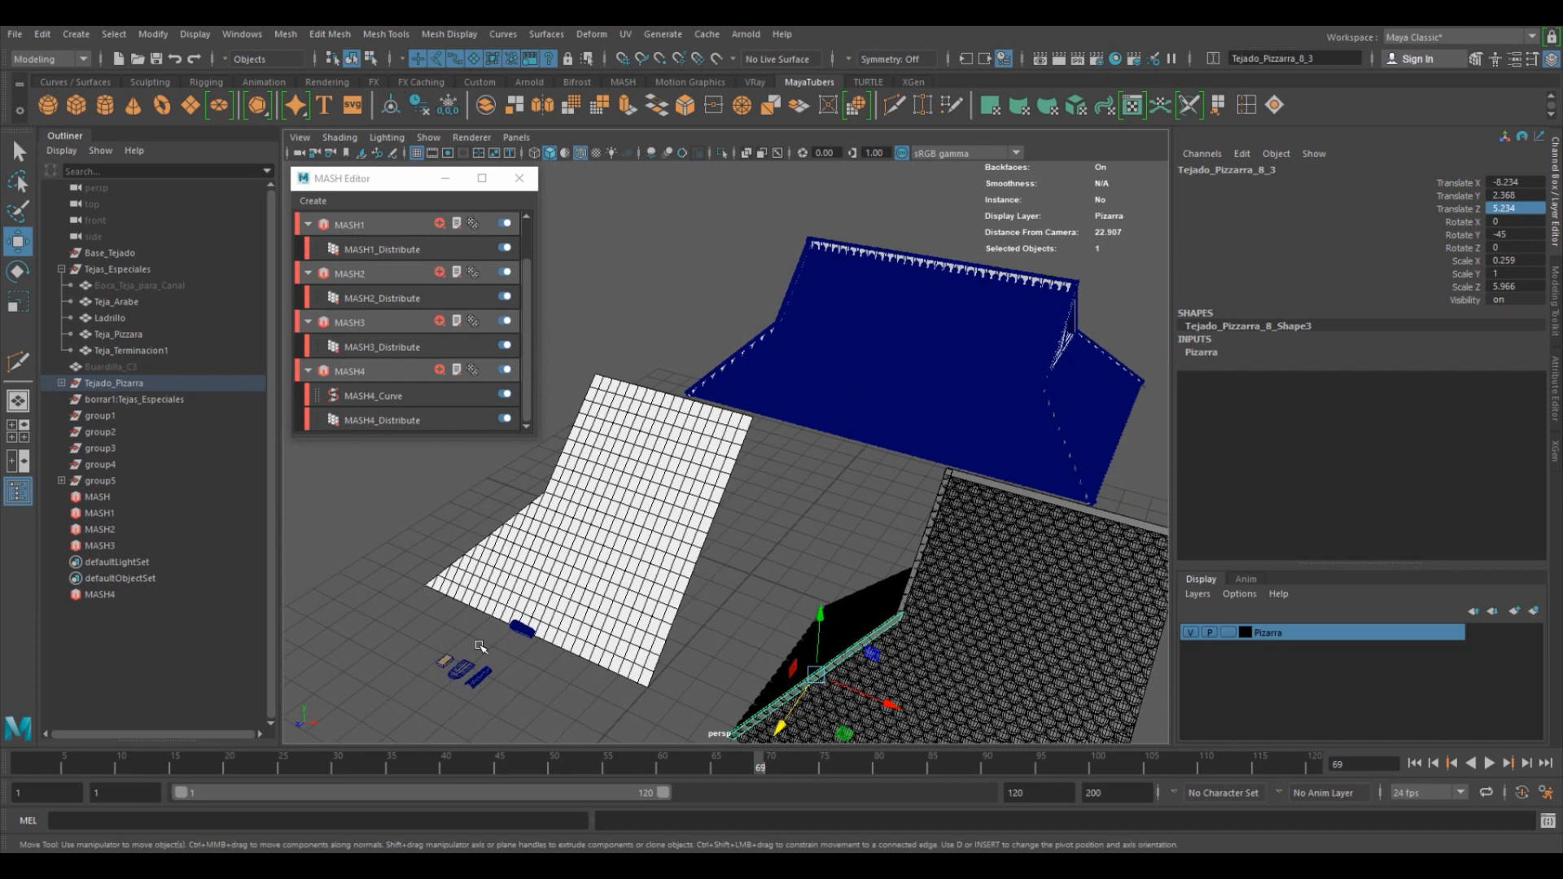
# Create a new MASH network from the slate tile Teja_Pizzara.
pyautogui.click(468, 669)
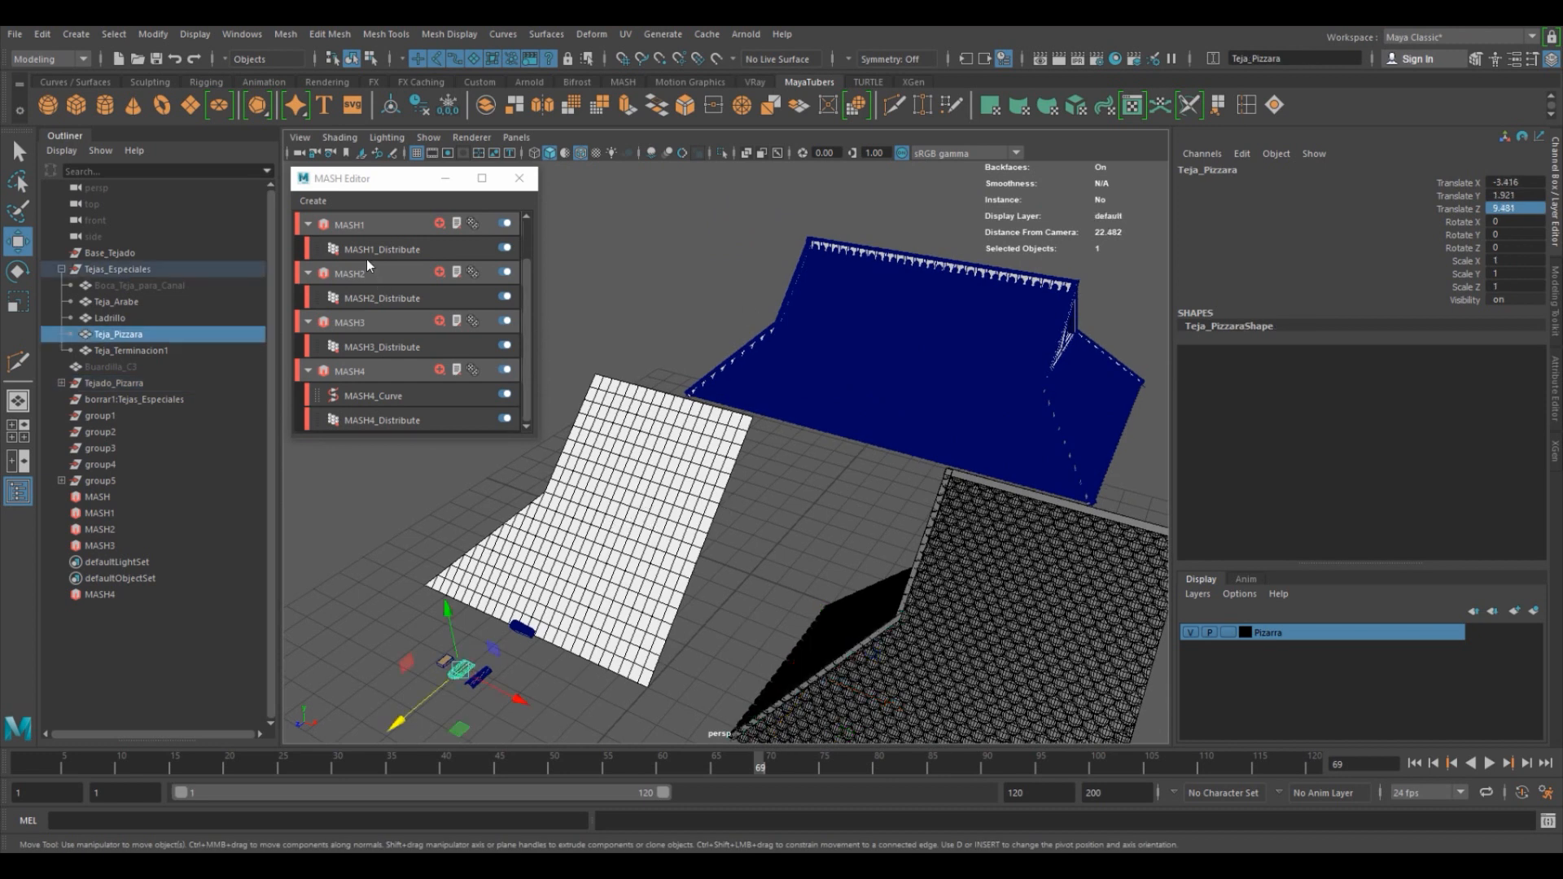
pyautogui.click(313, 200)
pyautogui.click(334, 225)
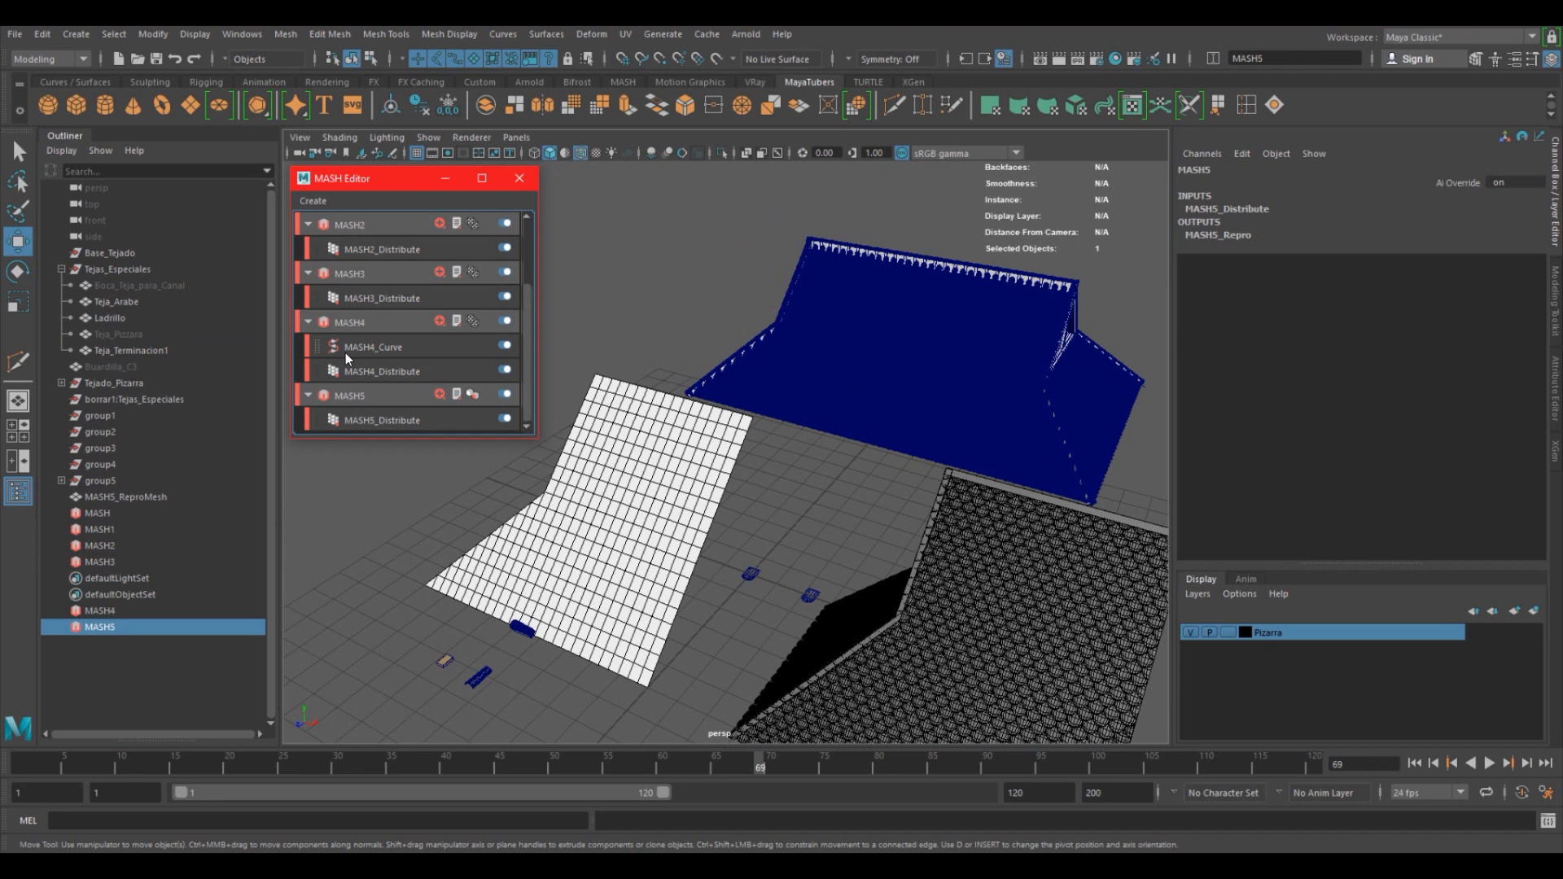
# Set the MASH5 Distribute node's distribution type to Mesh and its method to Vertex.
pyautogui.click(400, 422)
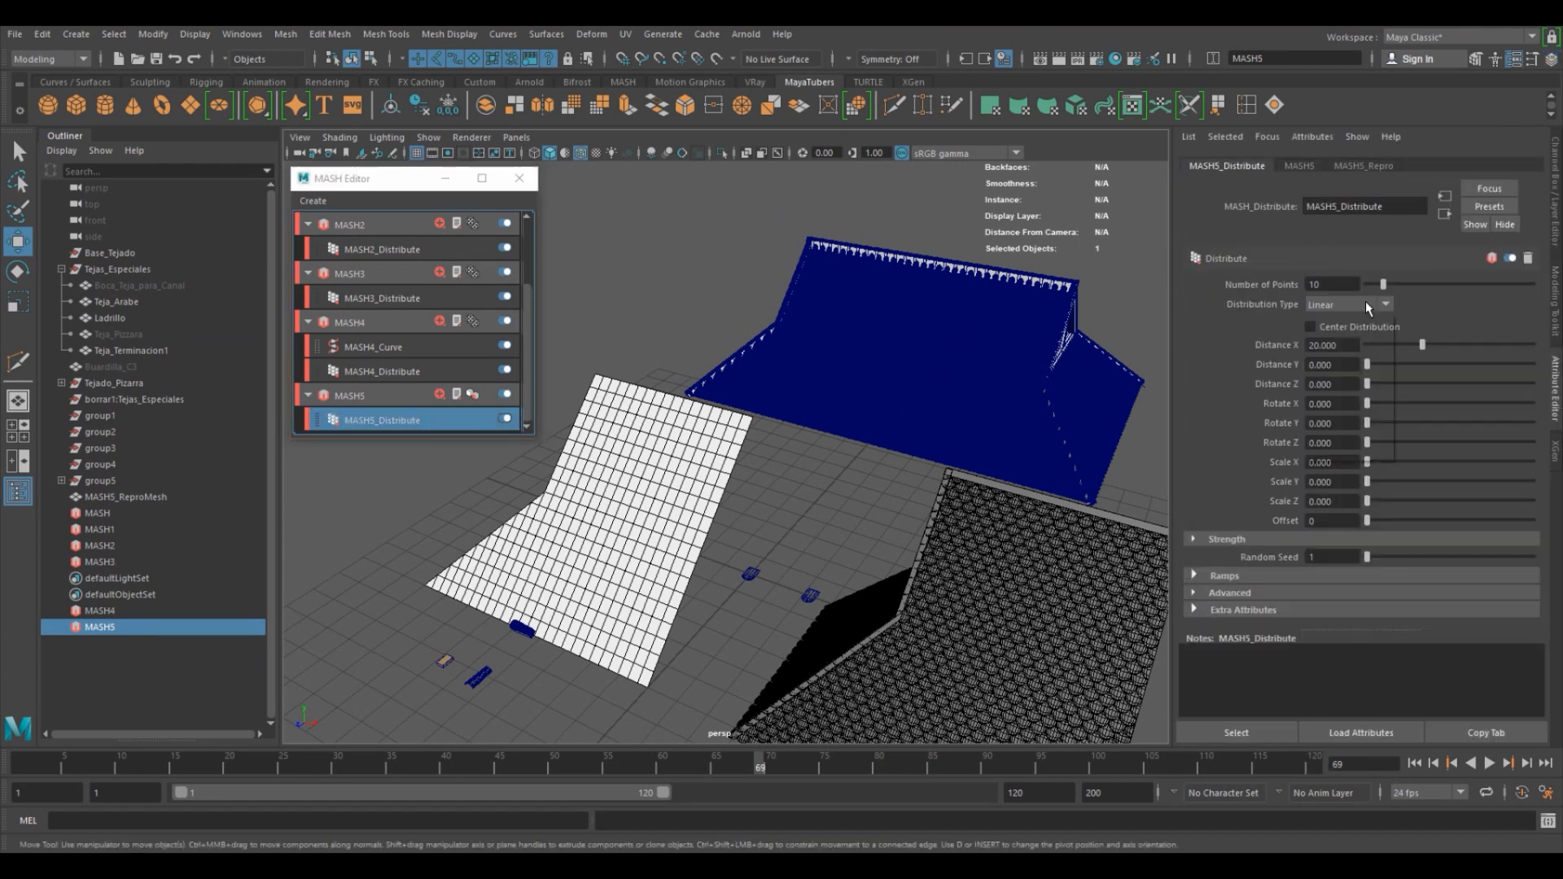
pyautogui.click(1366, 303)
pyautogui.click(1348, 369)
pyautogui.click(1379, 329)
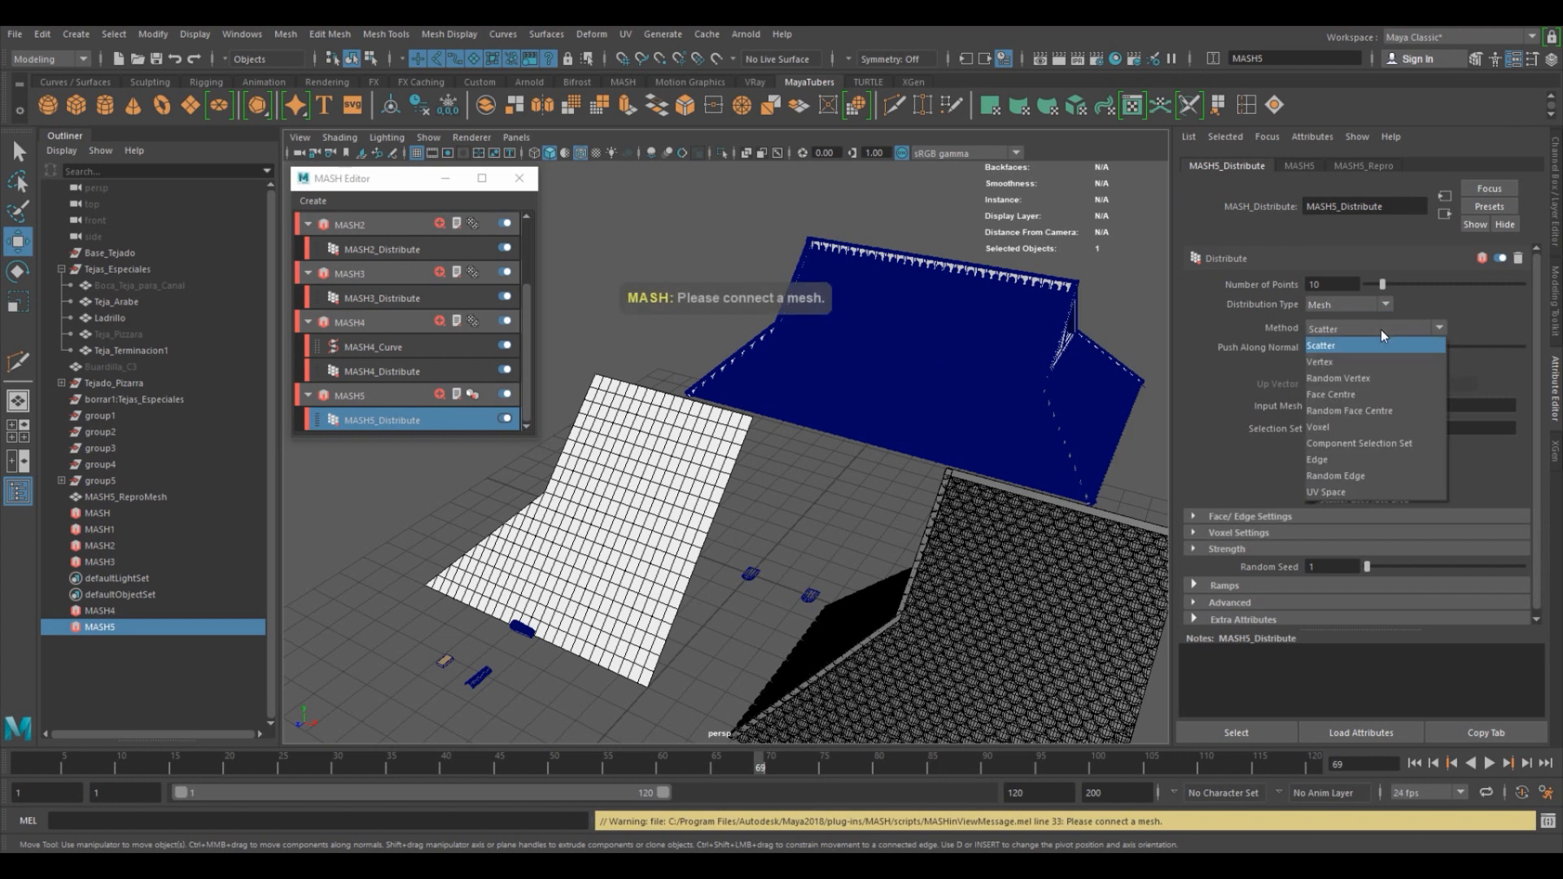
pyautogui.click(1377, 363)
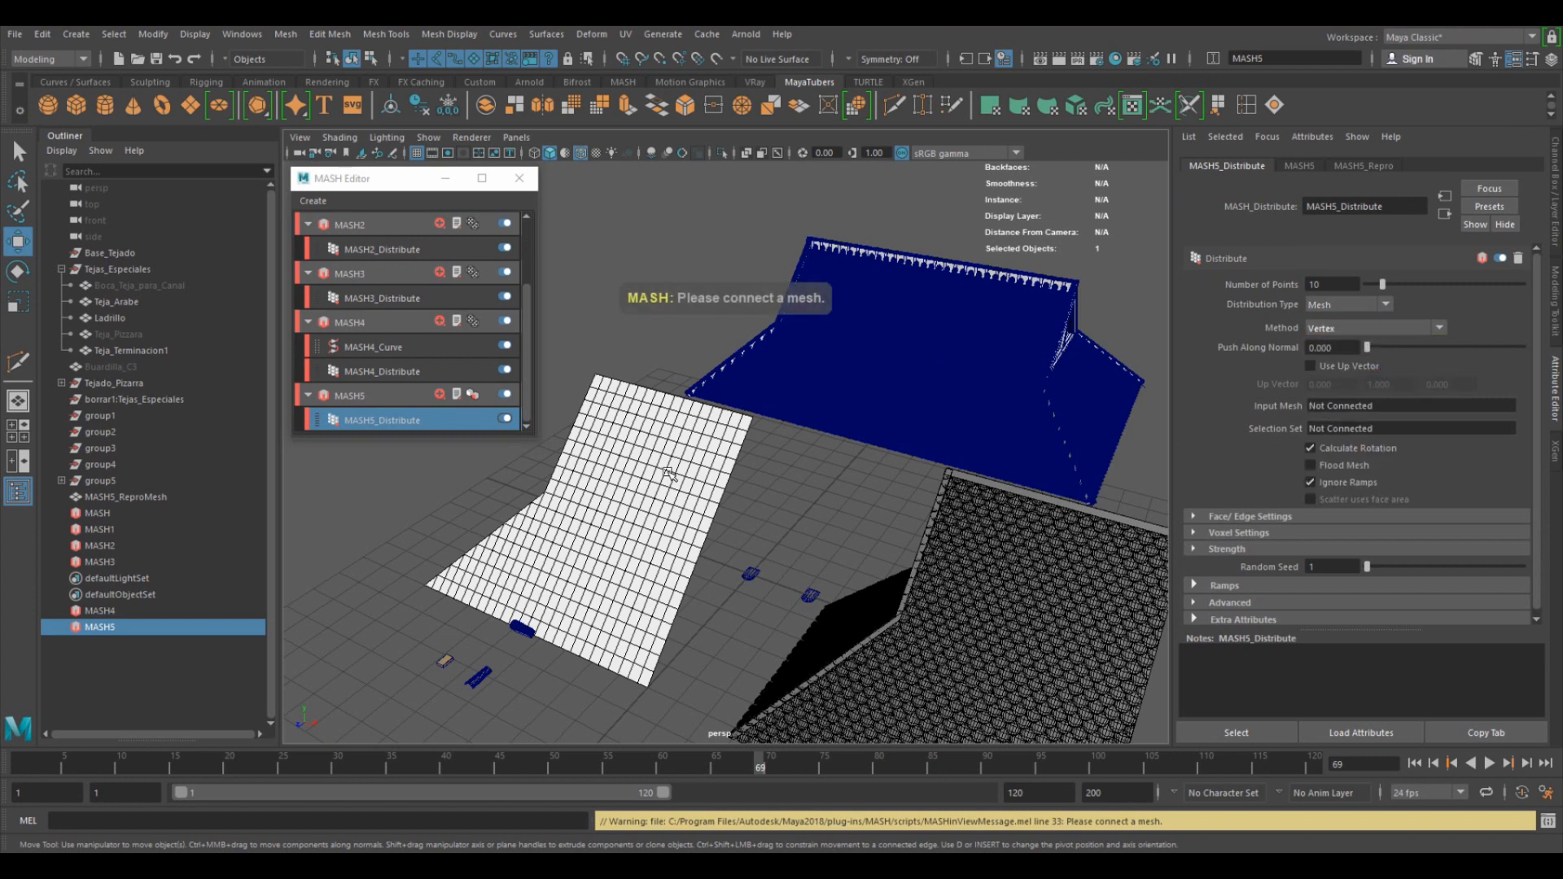
# Connect the slope mesh Faldon_Grande9 as the input mesh of MASH5_Distribute.
pyautogui.click(666, 470)
pyautogui.click(422, 420)
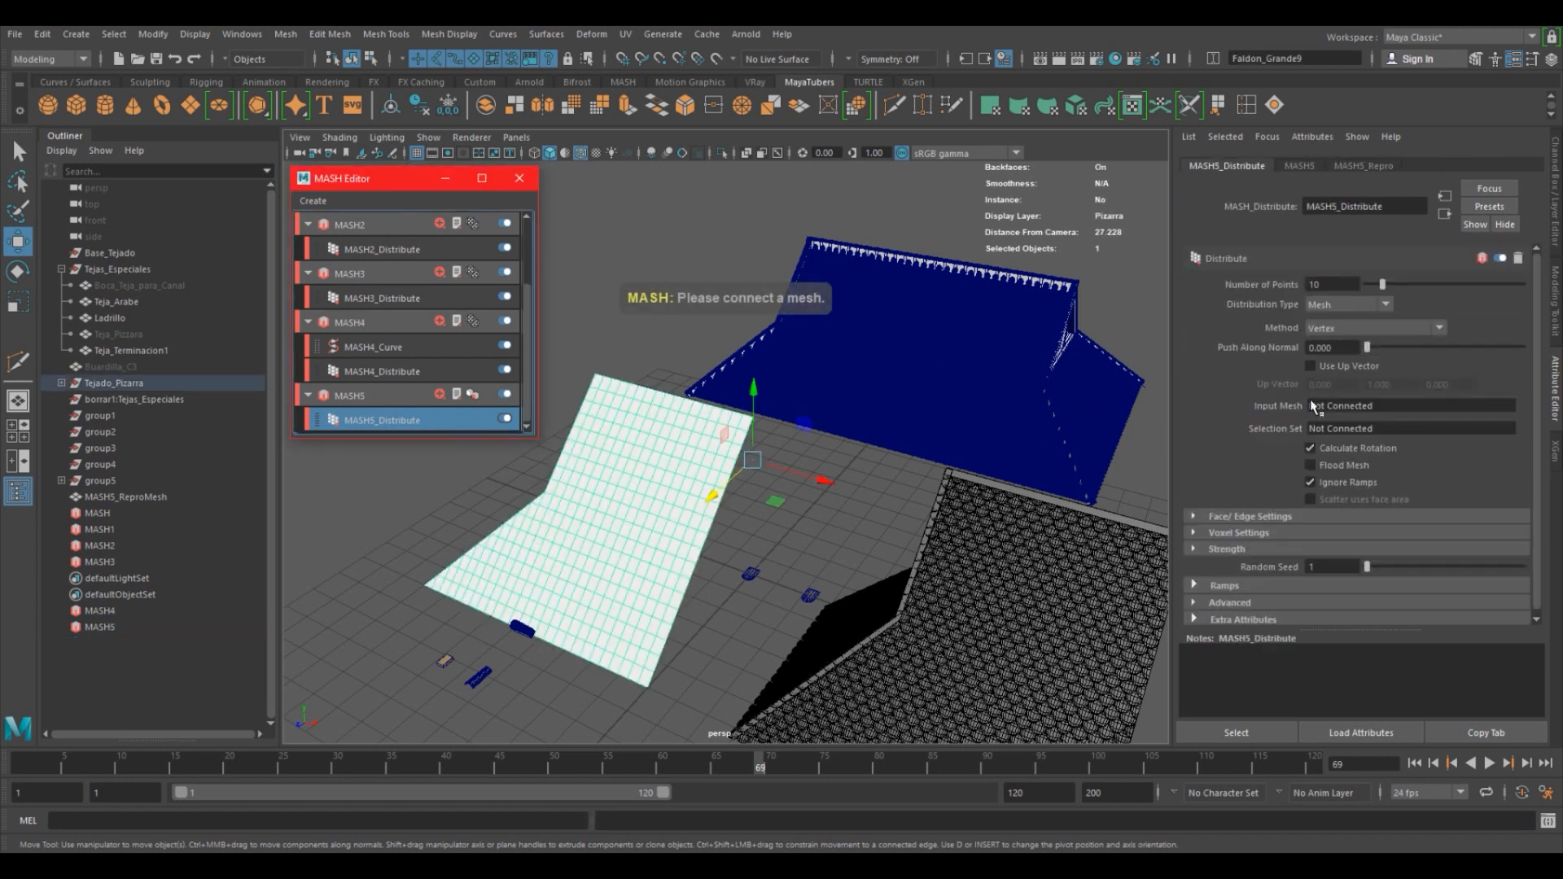
pyautogui.click(1370, 405)
pyautogui.keyDown('alt'); pyautogui.moveTo(772, 558); pyautogui.dragTo(716, 550); pyautogui.keyUp('alt')
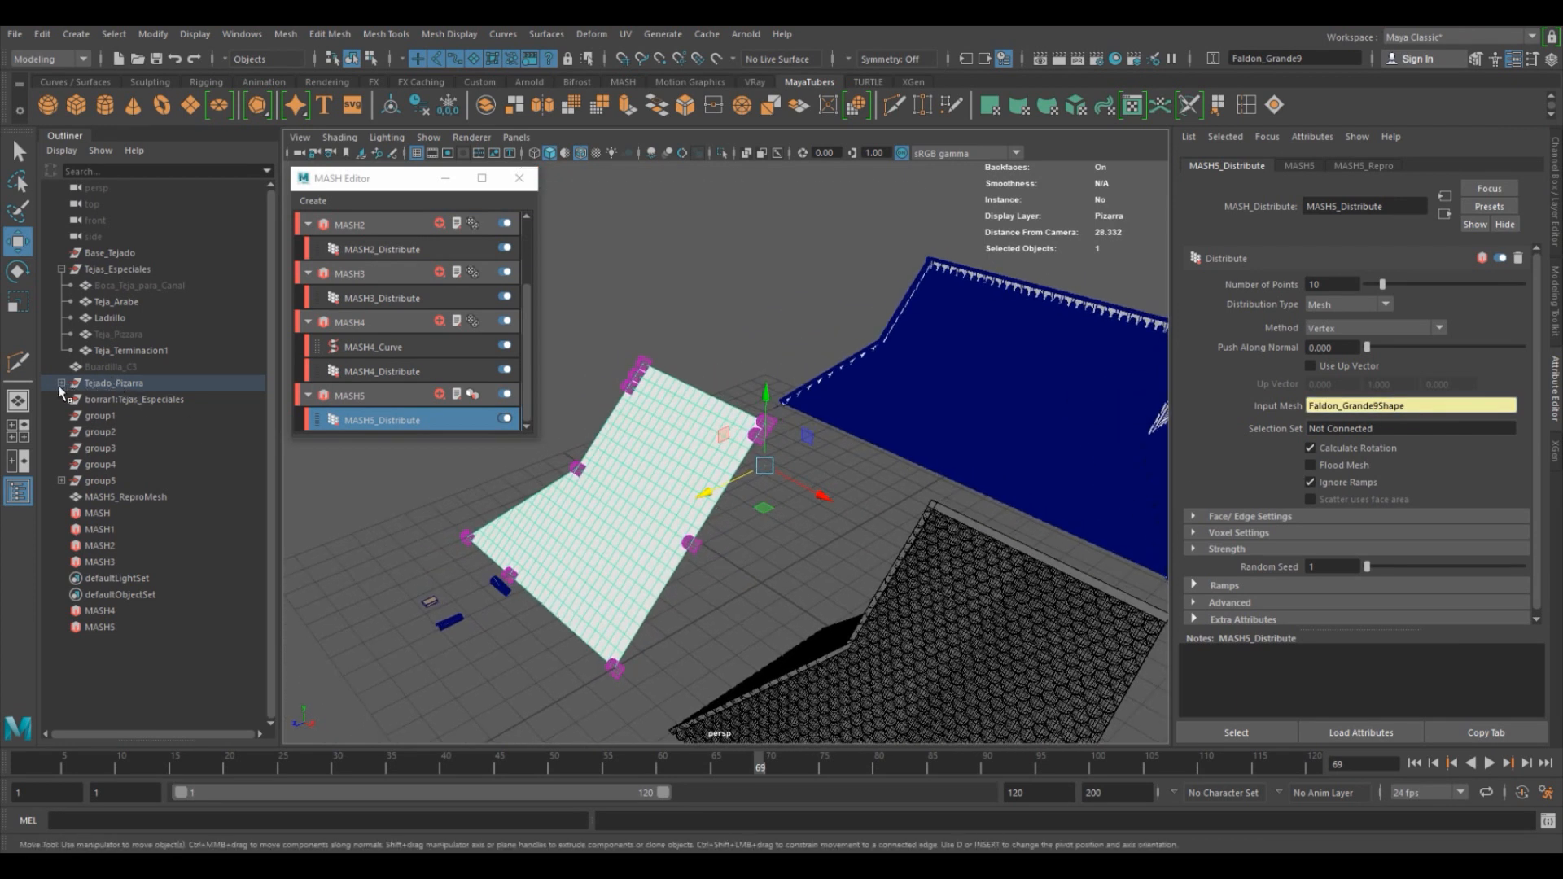
# Unhide the original slate tile Teja_Pizzara and rotate it to 90 degrees around Y.
pyautogui.click(114, 333)
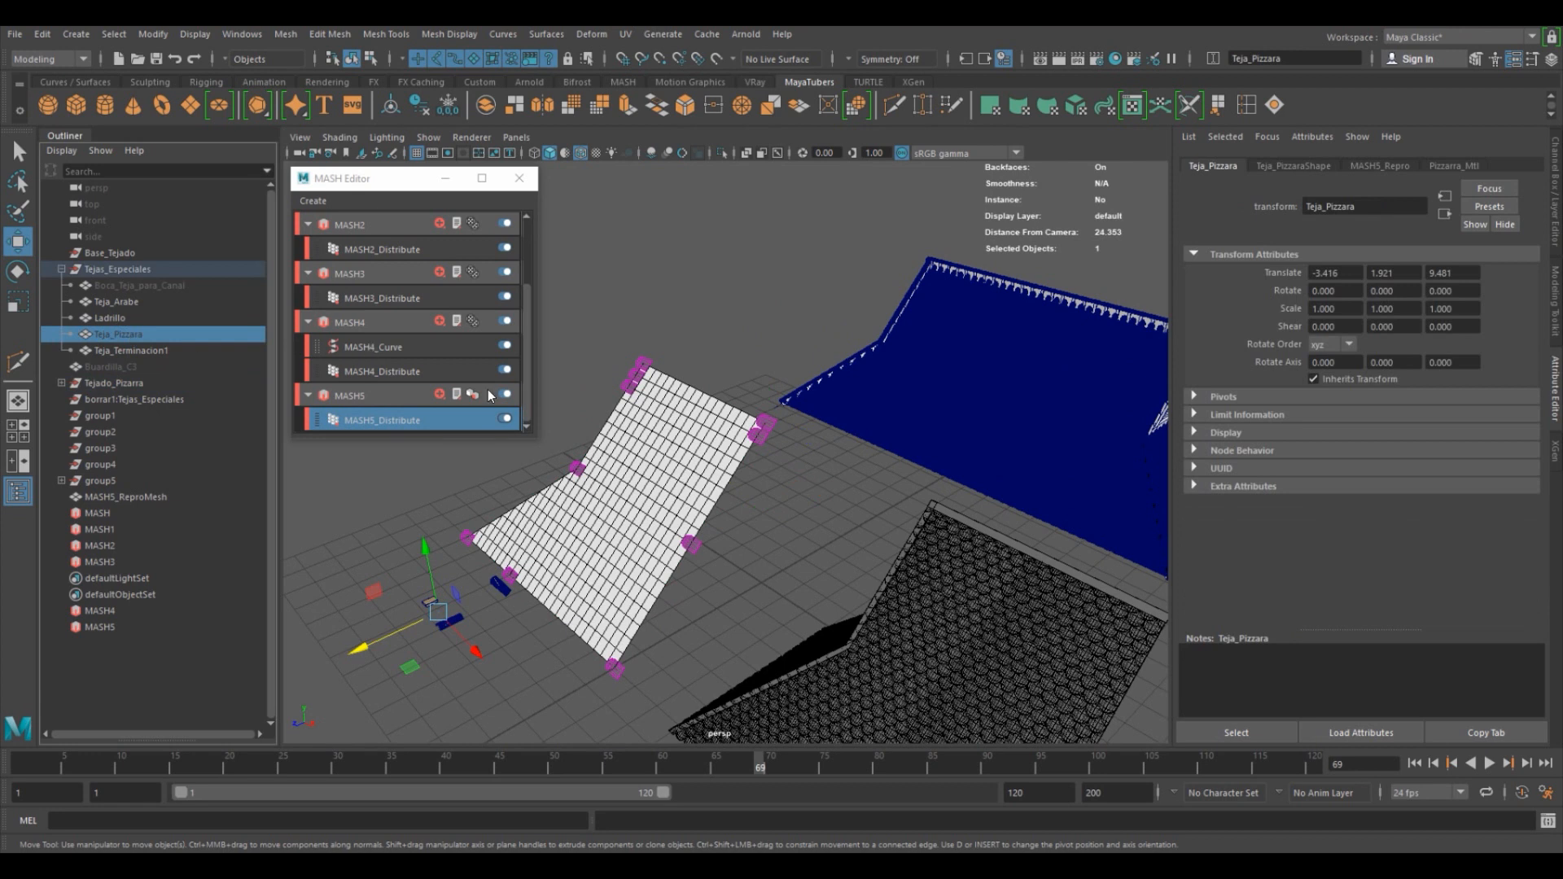
pyautogui.press('h')
pyautogui.press('e')
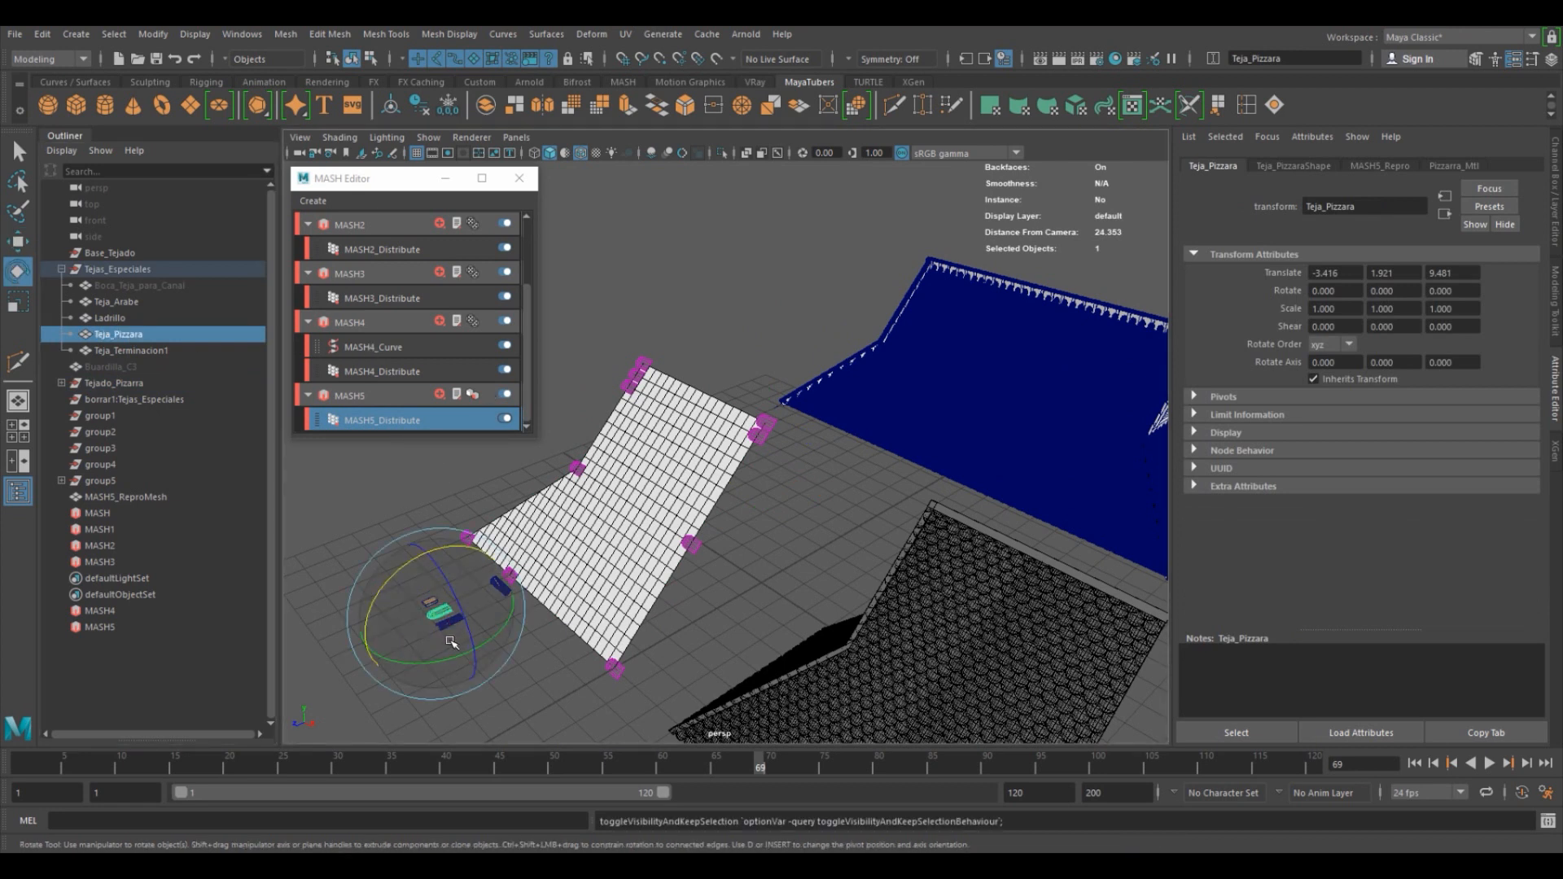
pyautogui.moveTo(425, 663); pyautogui.dragTo(523, 653)
pyautogui.keyDown('alt'); pyautogui.moveTo(661, 551); pyautogui.dragTo(618, 554); pyautogui.keyUp('alt')
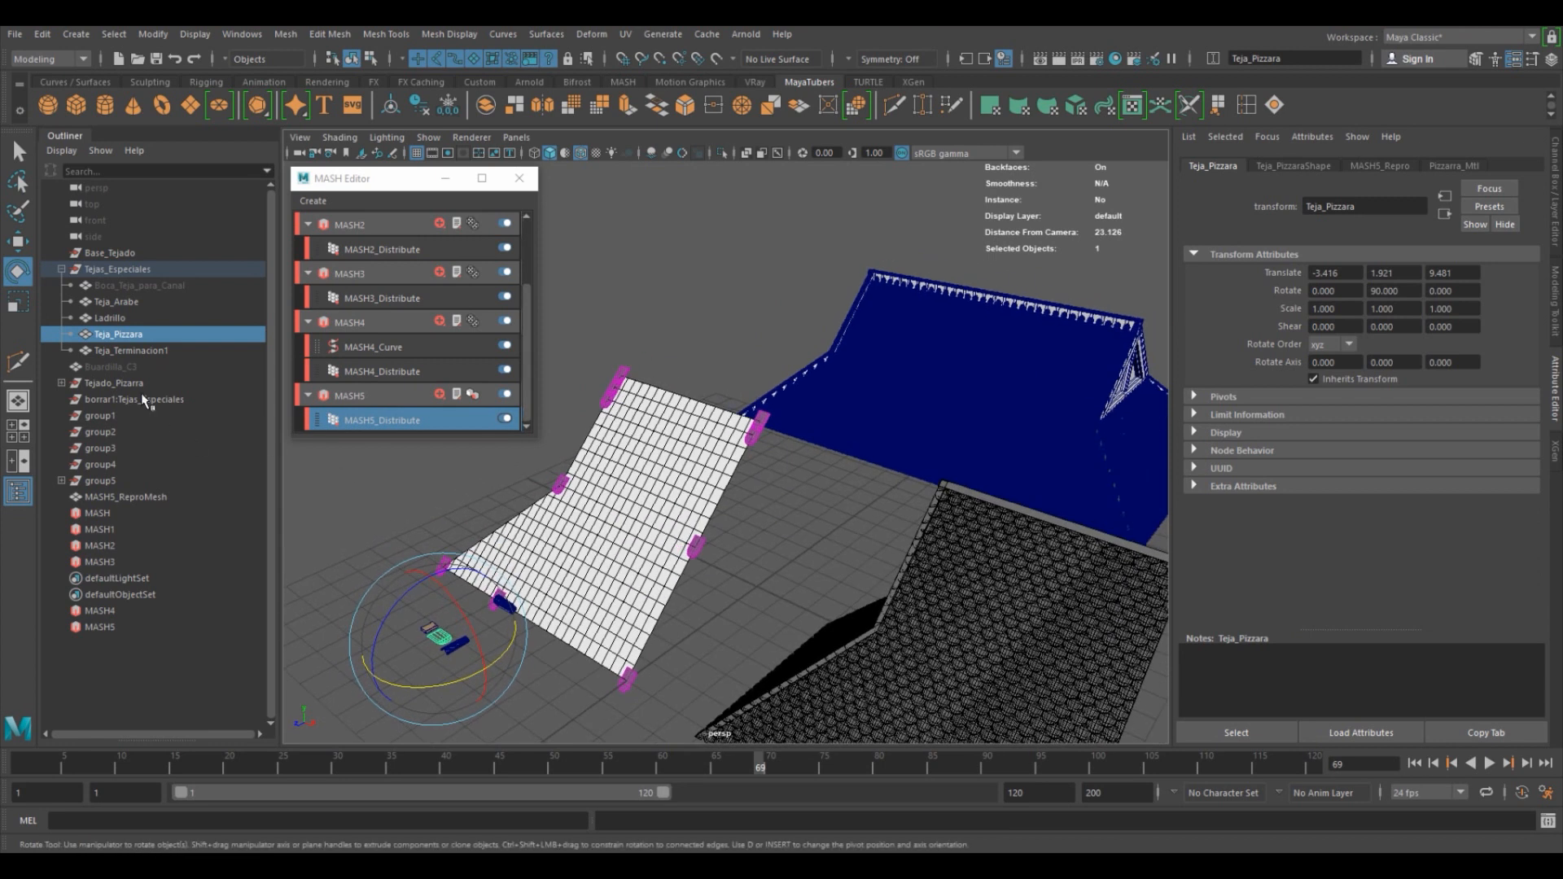
# Enable Flood Mesh on MASH5_Distribute so slate tiles fill every vertex of the slope.
pyautogui.click(350, 417)
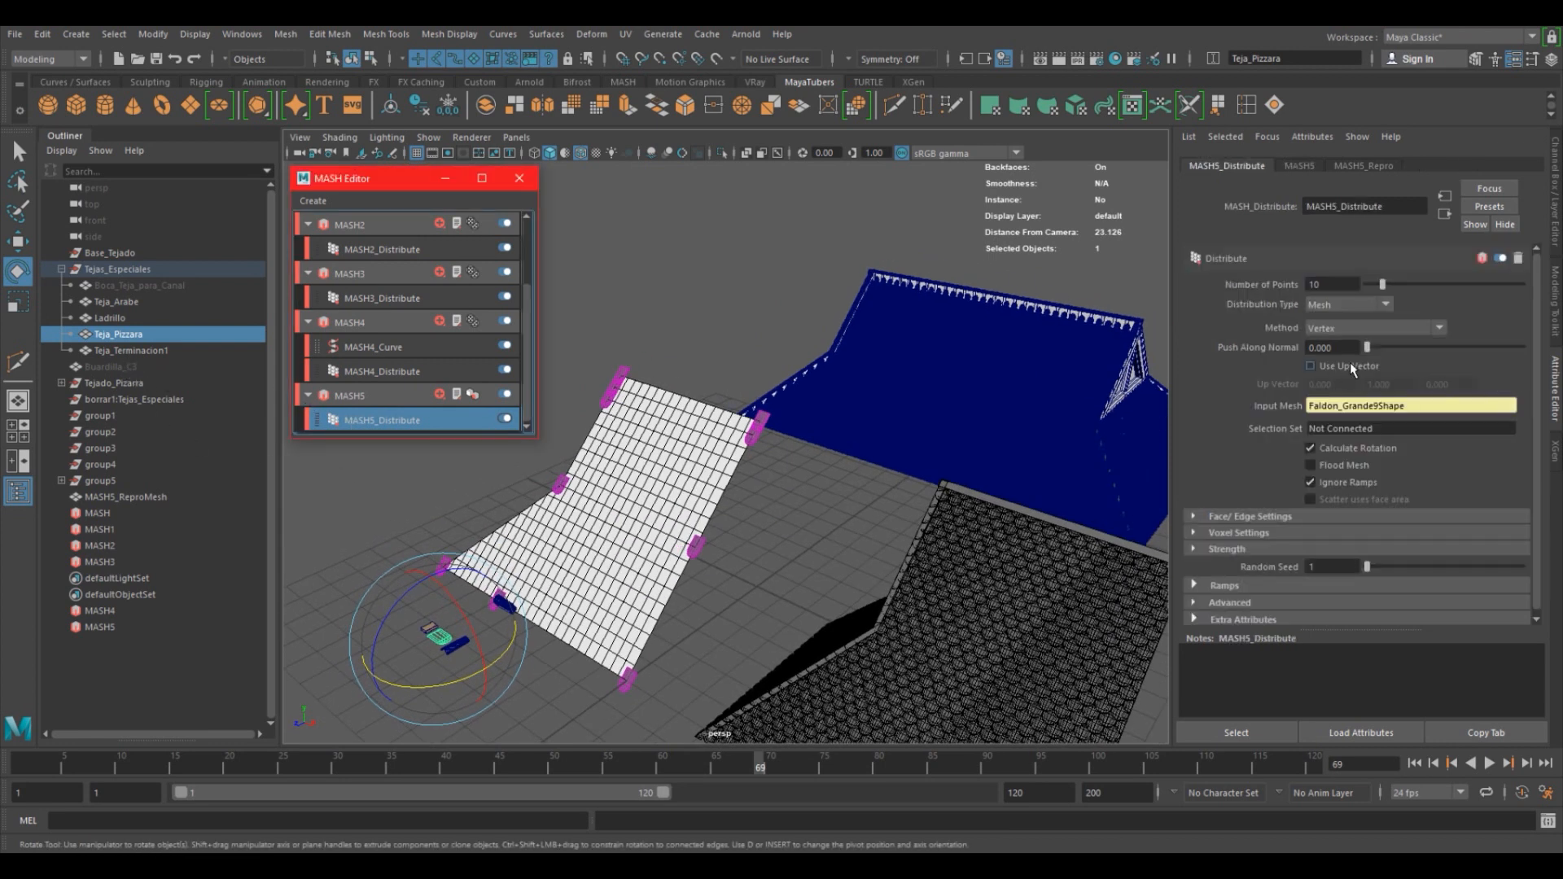
pyautogui.click(1340, 463)
pyautogui.keyDown('alt'); pyautogui.moveTo(840, 502); pyautogui.dragTo(981, 504, button='right'); pyautogui.keyUp('alt')
# Create a second MASH network from the rotated slate tile Teja_Pizzara.
pyautogui.click(313, 200)
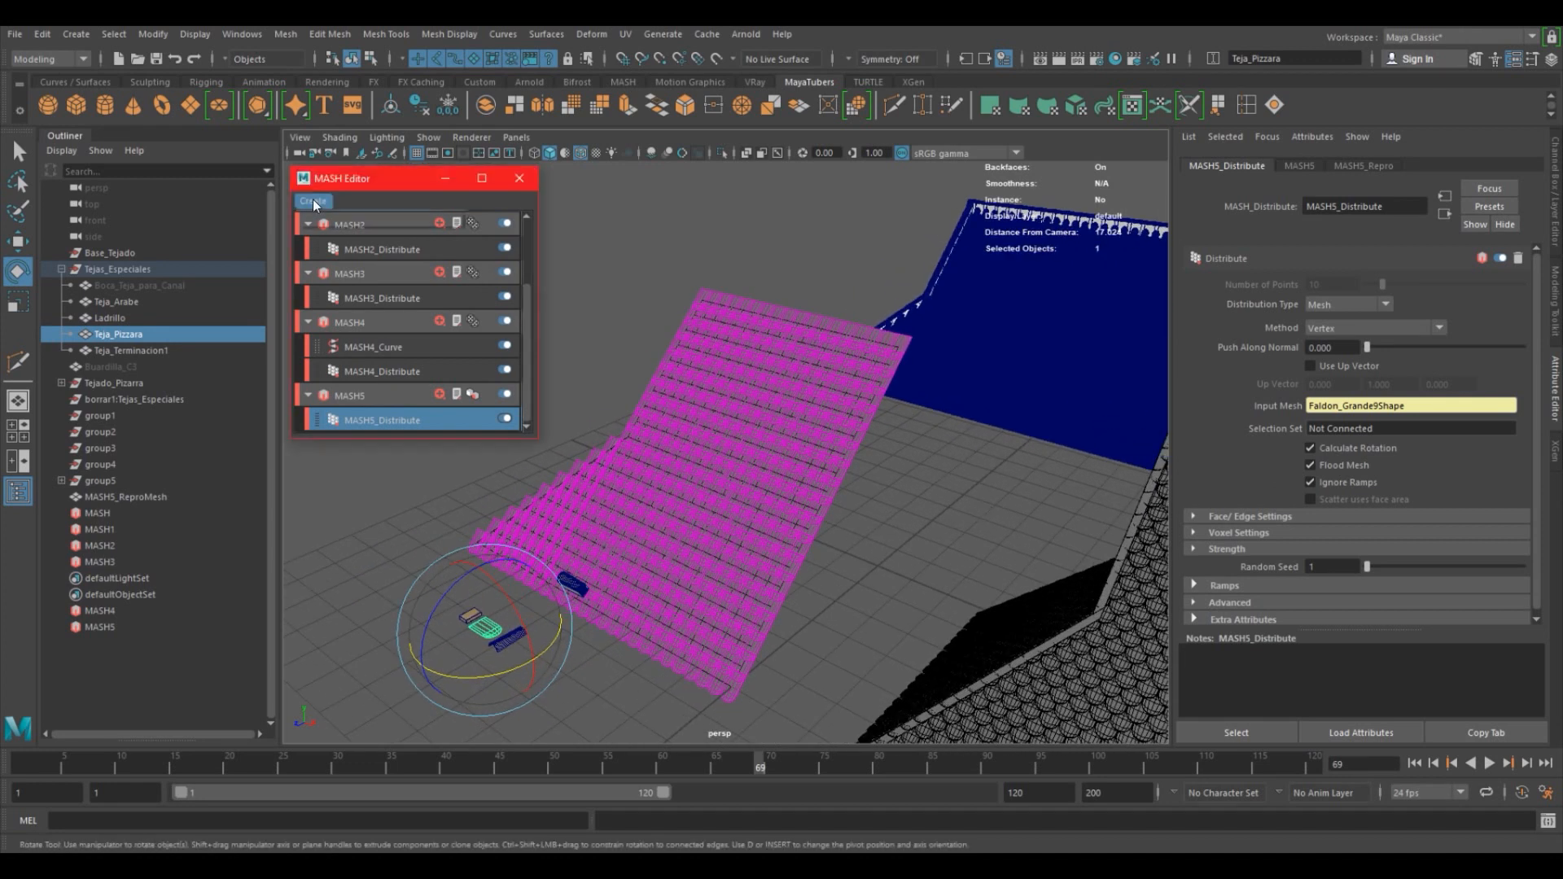
pyautogui.click(322, 223)
pyautogui.scroll(-1, 411, 321)
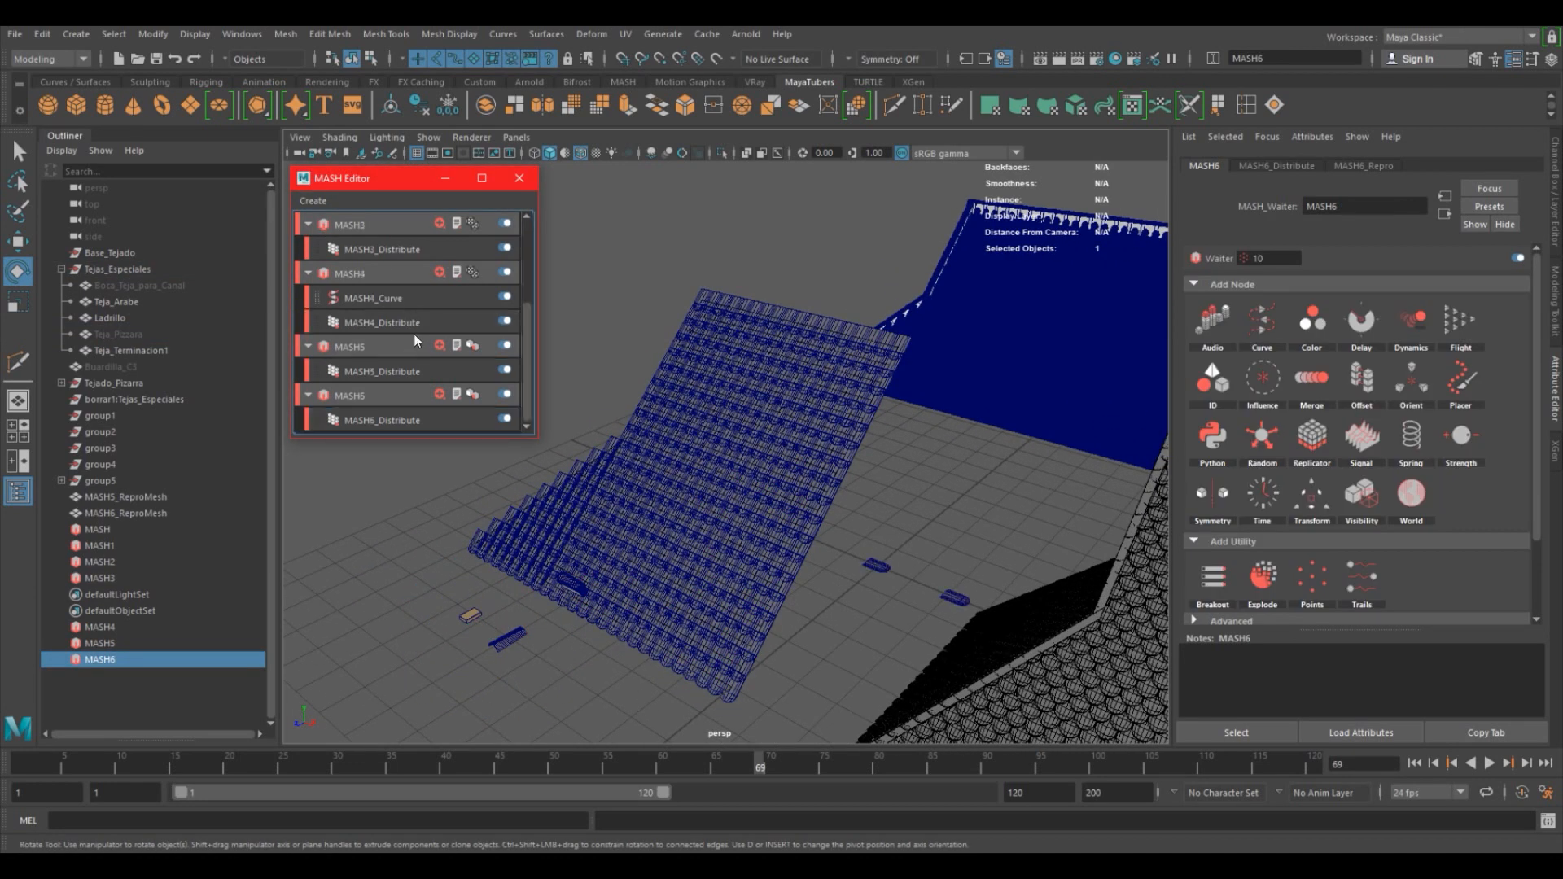
# Set the MASH6 Distribute node's distribution type to Mesh and its method to Face Centre.
pyautogui.click(464, 420)
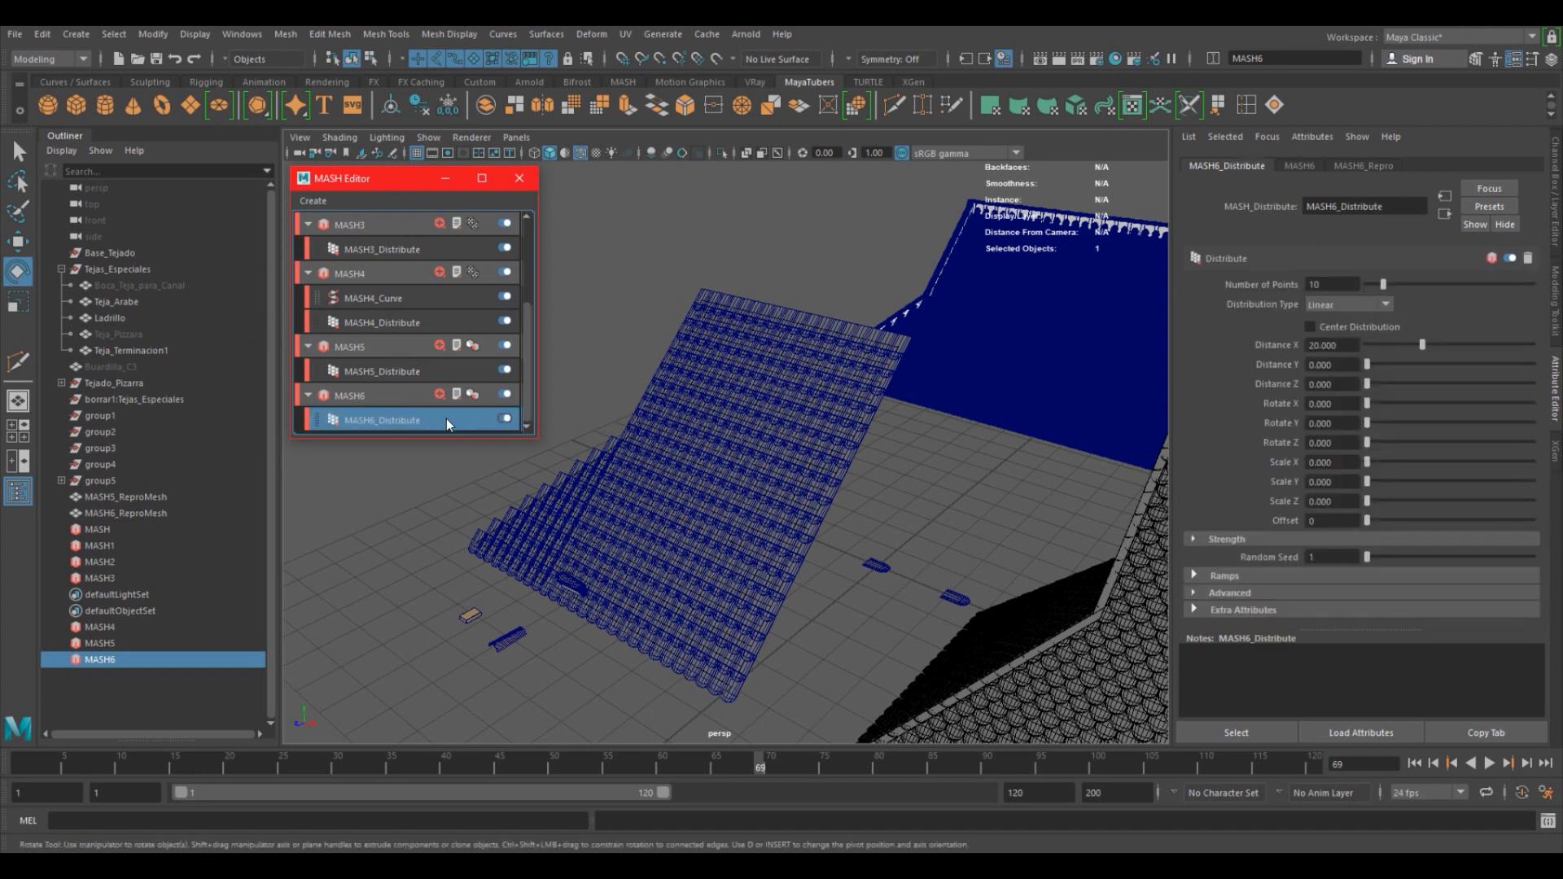
pyautogui.click(1330, 303)
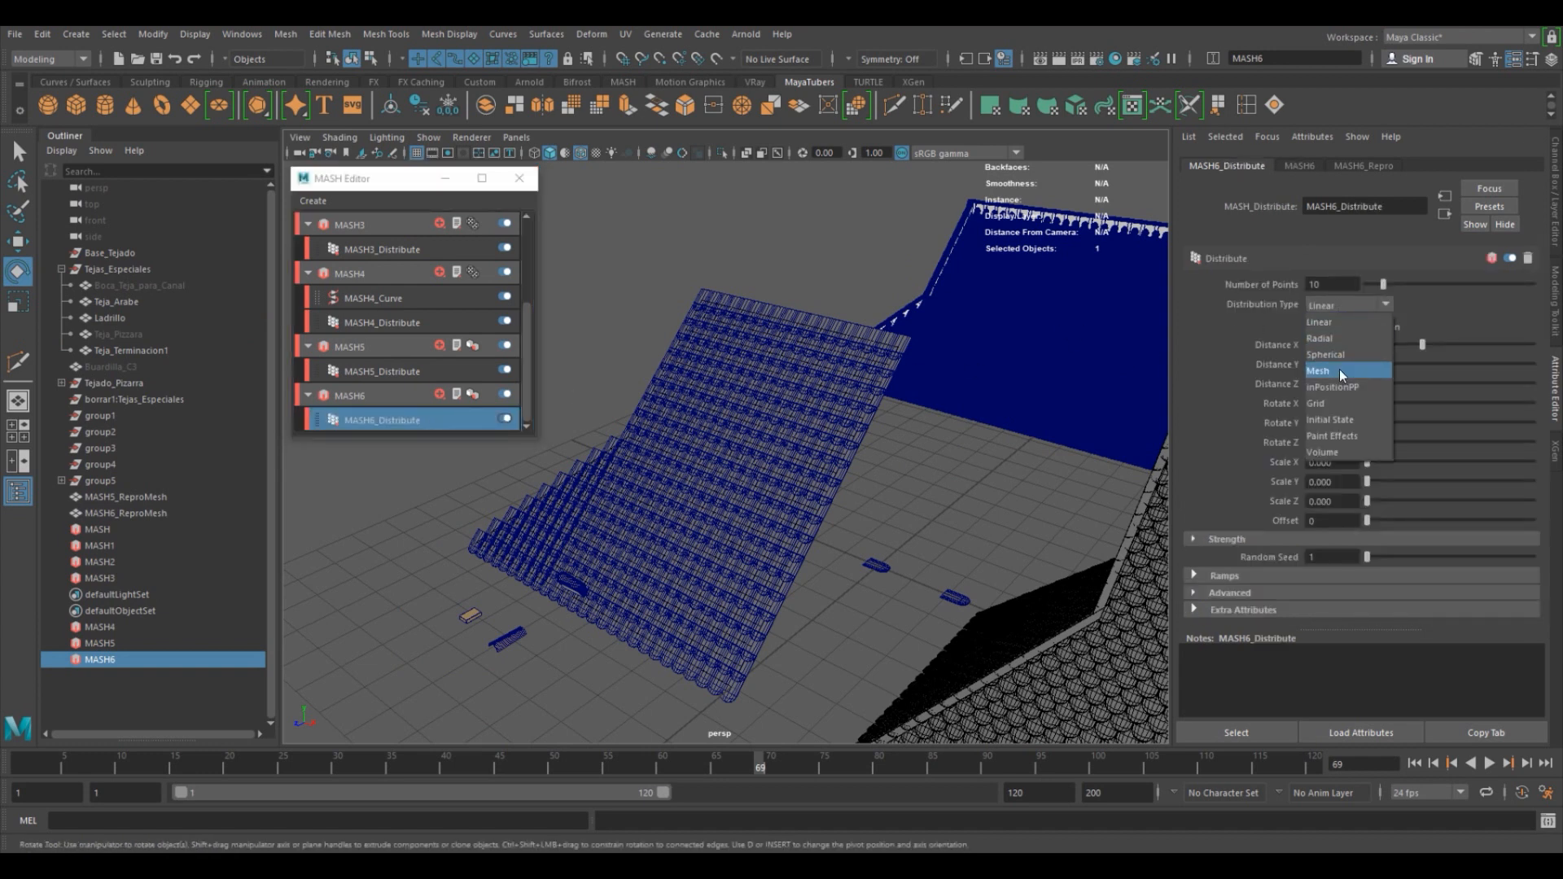
pyautogui.click(1340, 368)
pyautogui.click(1349, 329)
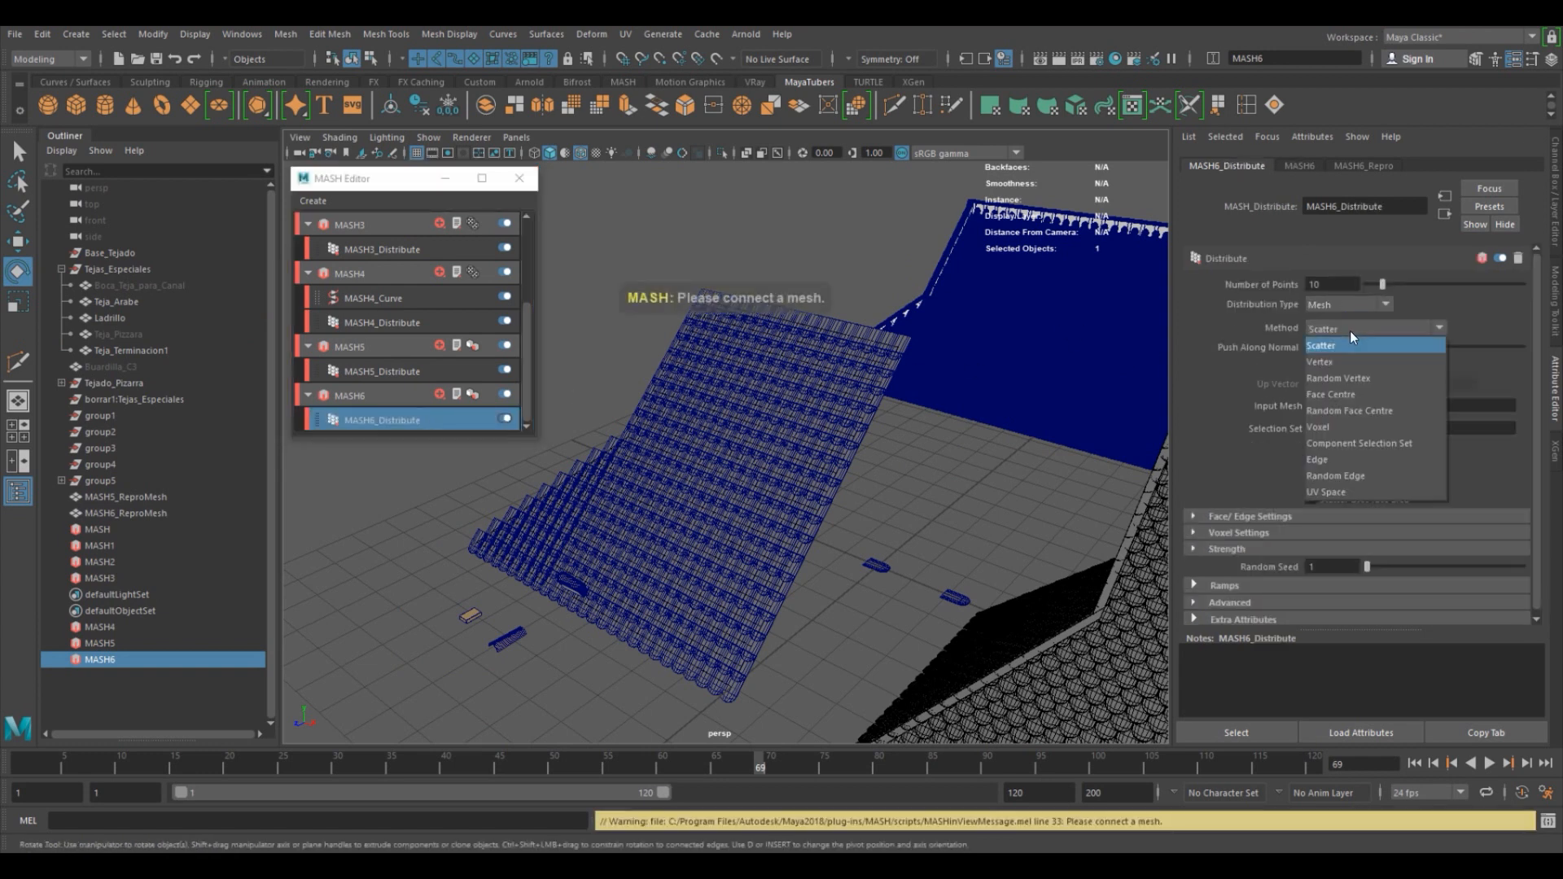
pyautogui.click(1351, 391)
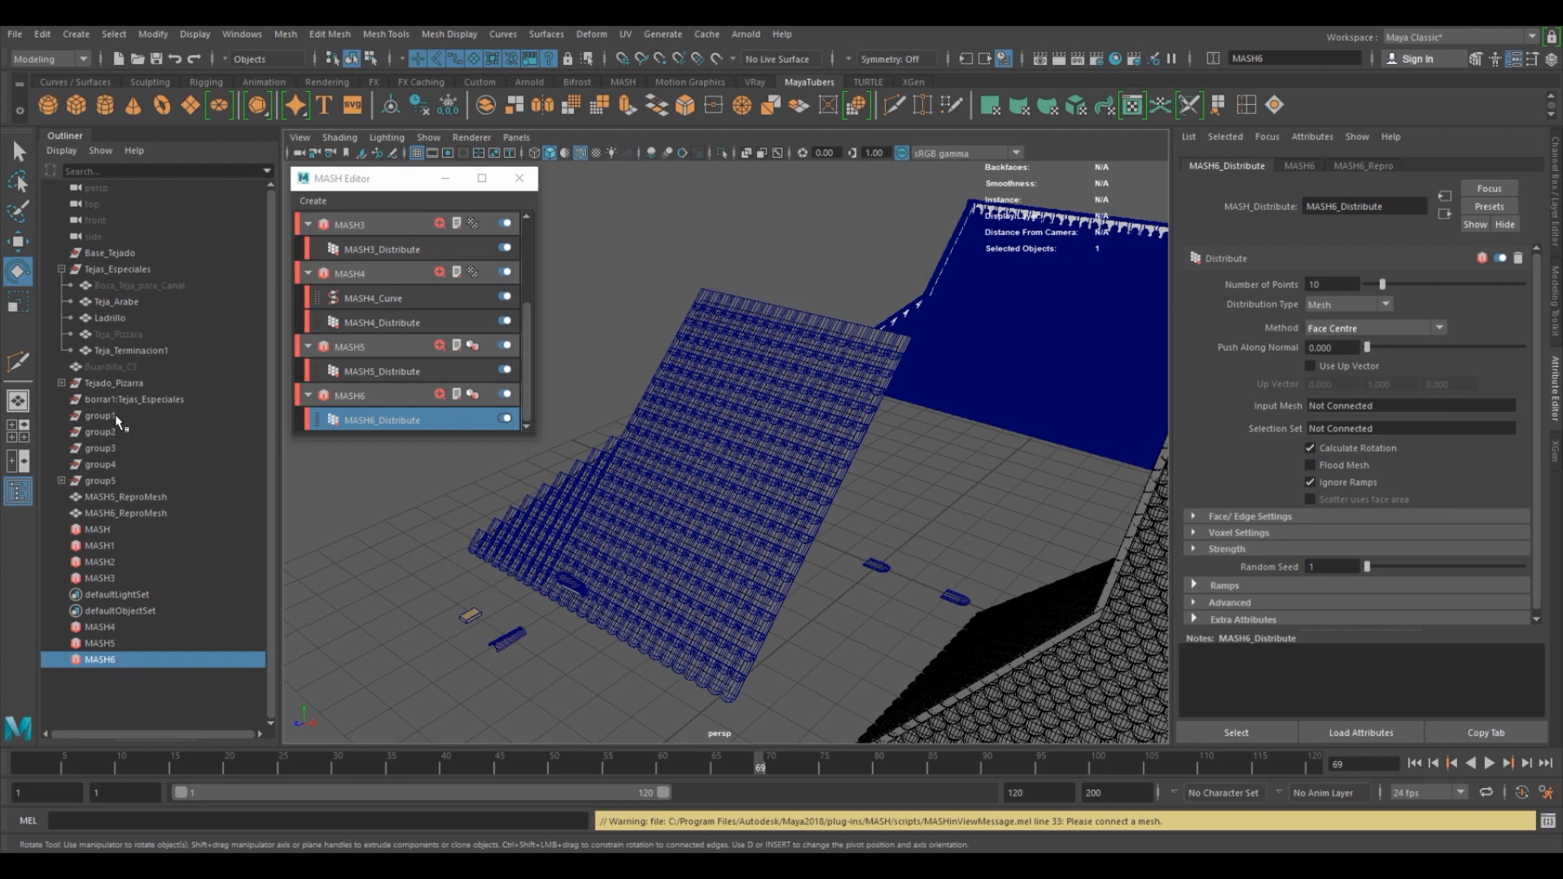
# Connect Faldon_Grande9 as the input mesh of MASH6_Distribute and enable Flood Mesh.
pyautogui.click(62, 383)
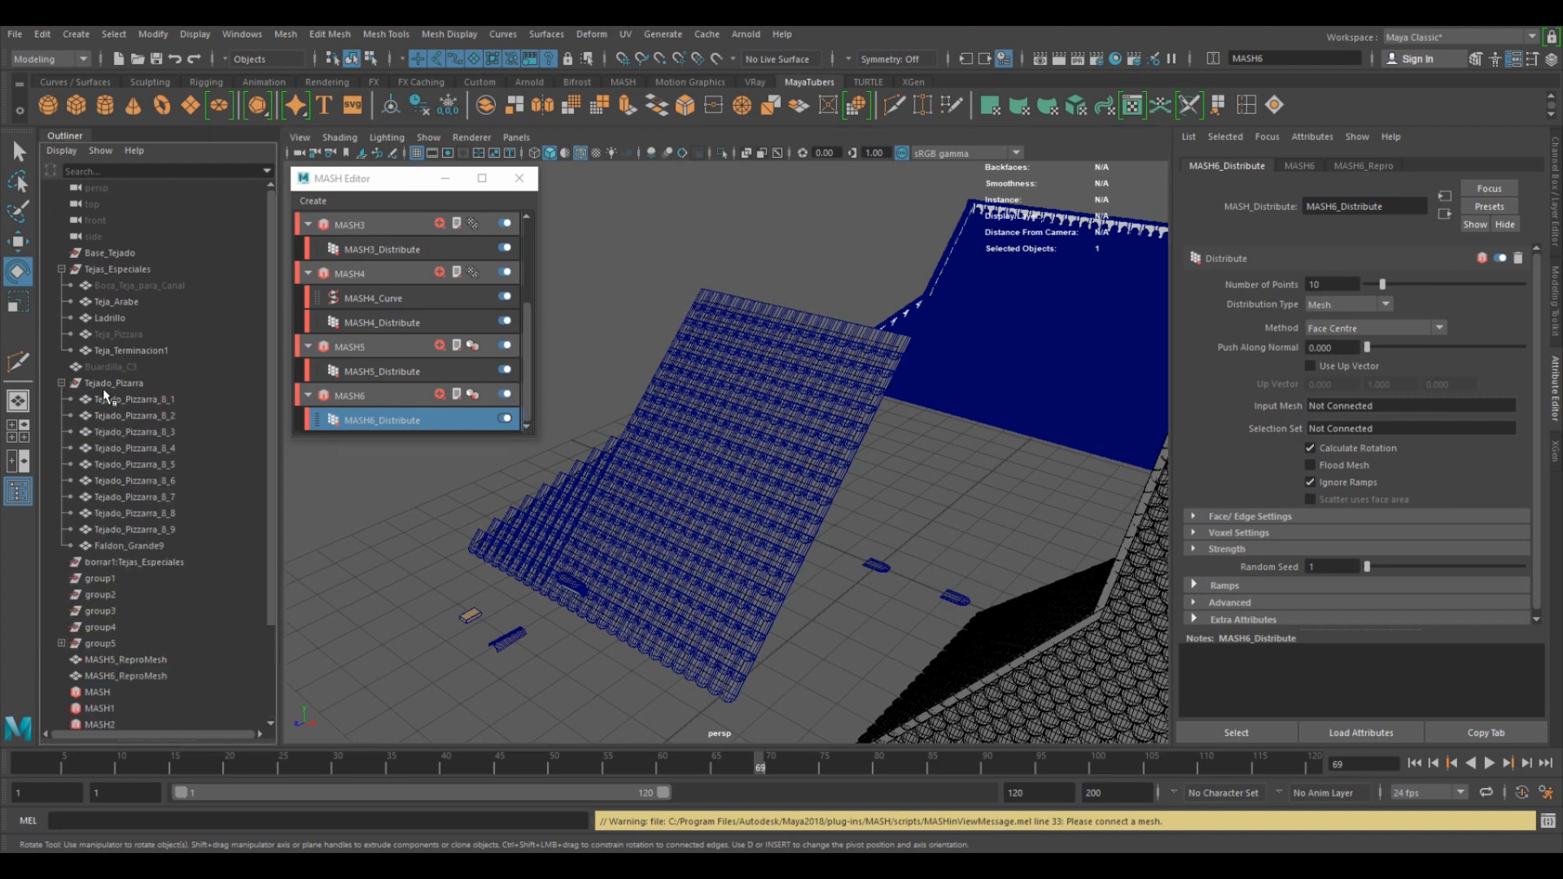
pyautogui.click(140, 544)
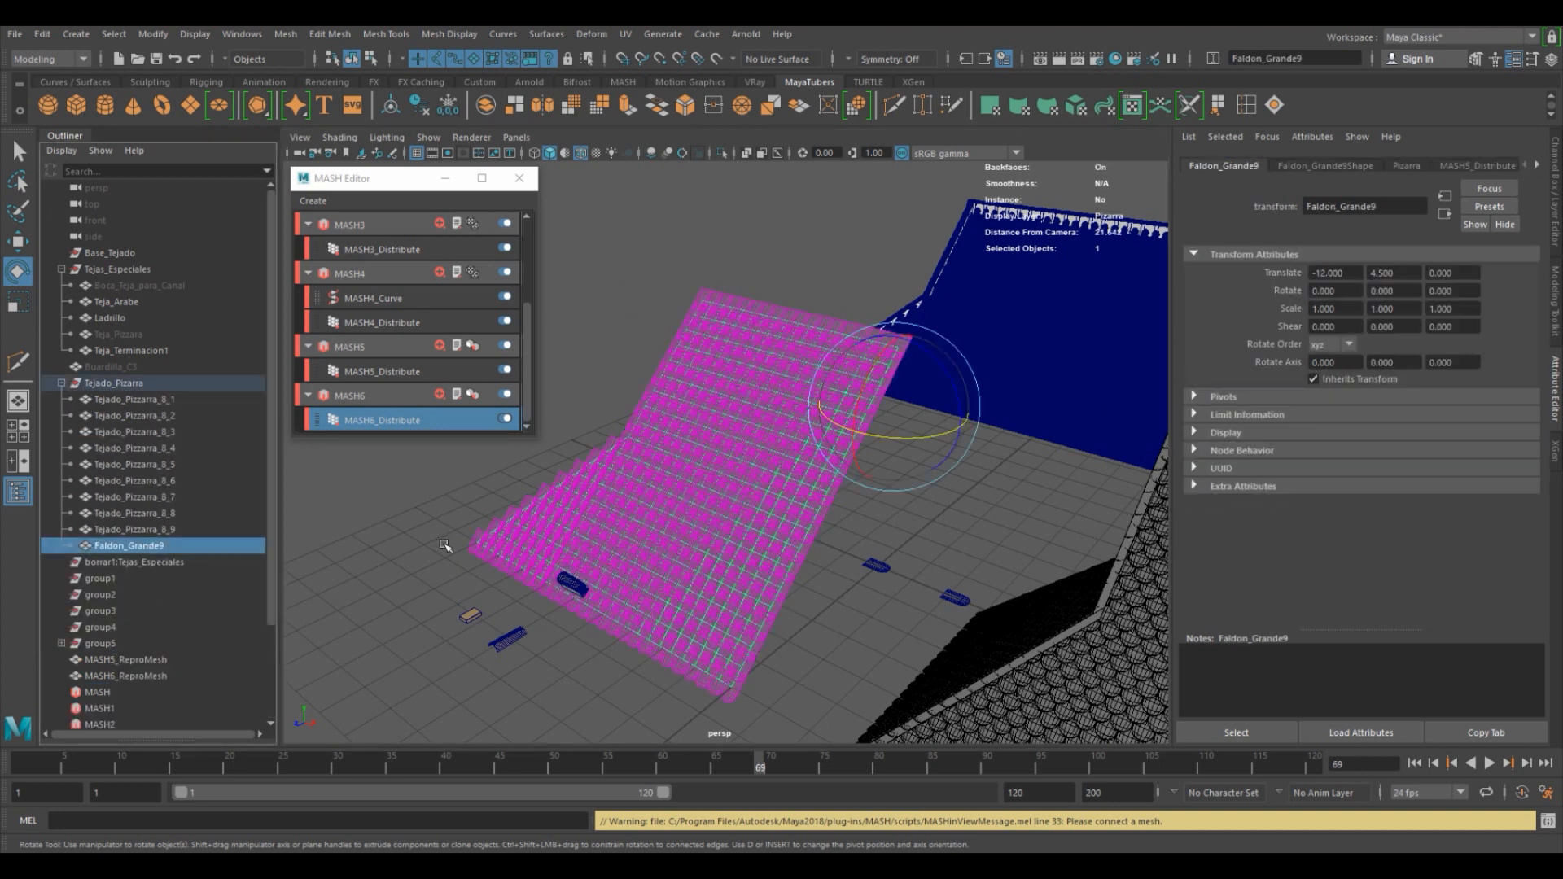
pyautogui.click(427, 420)
pyautogui.rightClick(1377, 403)
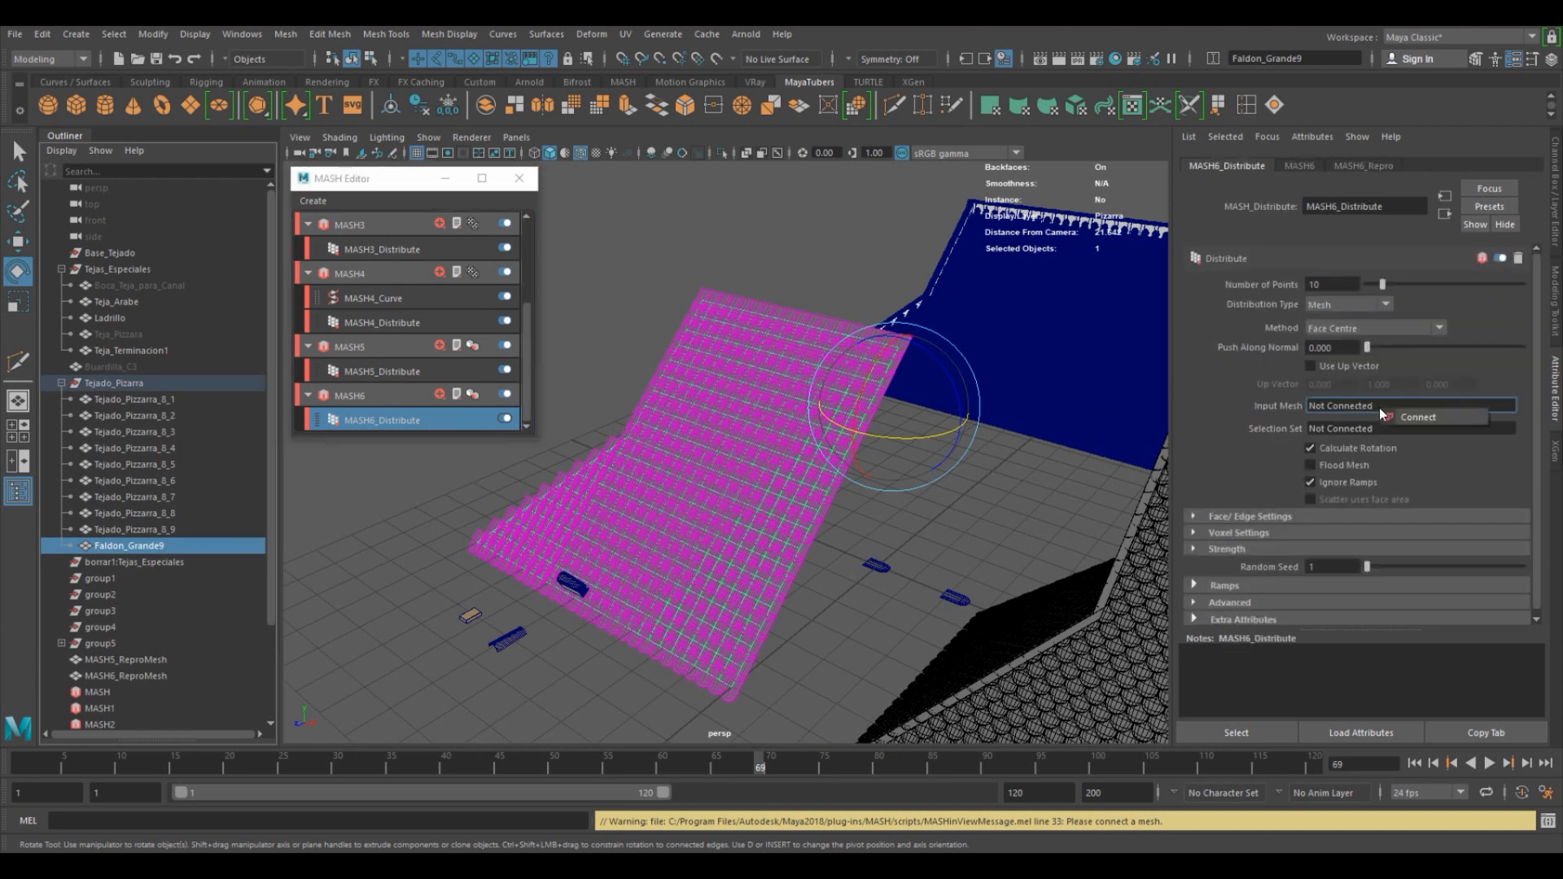
pyautogui.click(1402, 417)
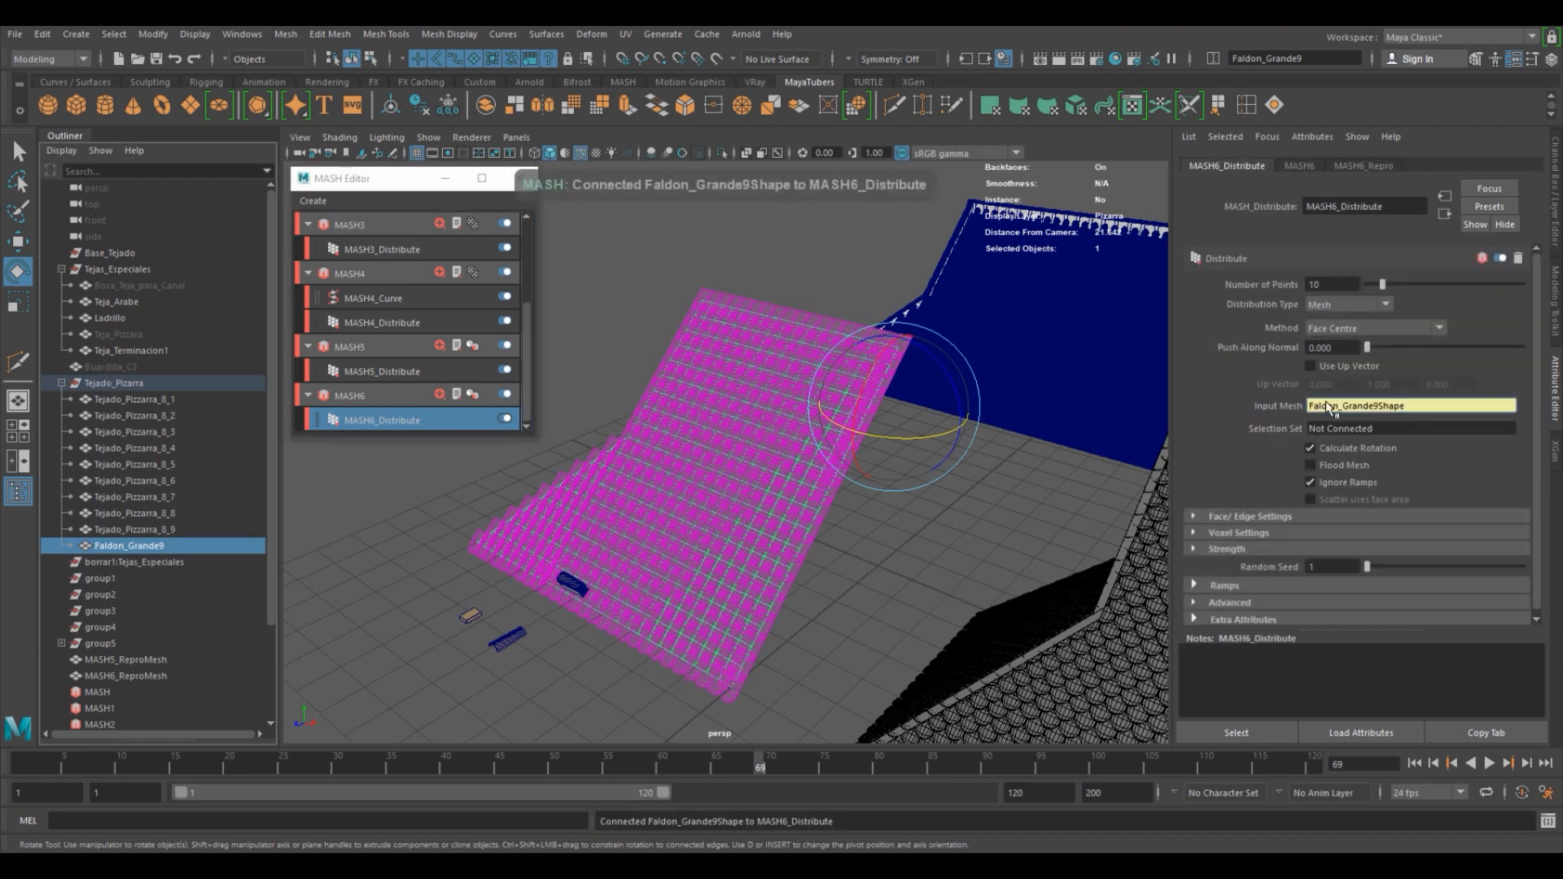
pyautogui.click(1310, 465)
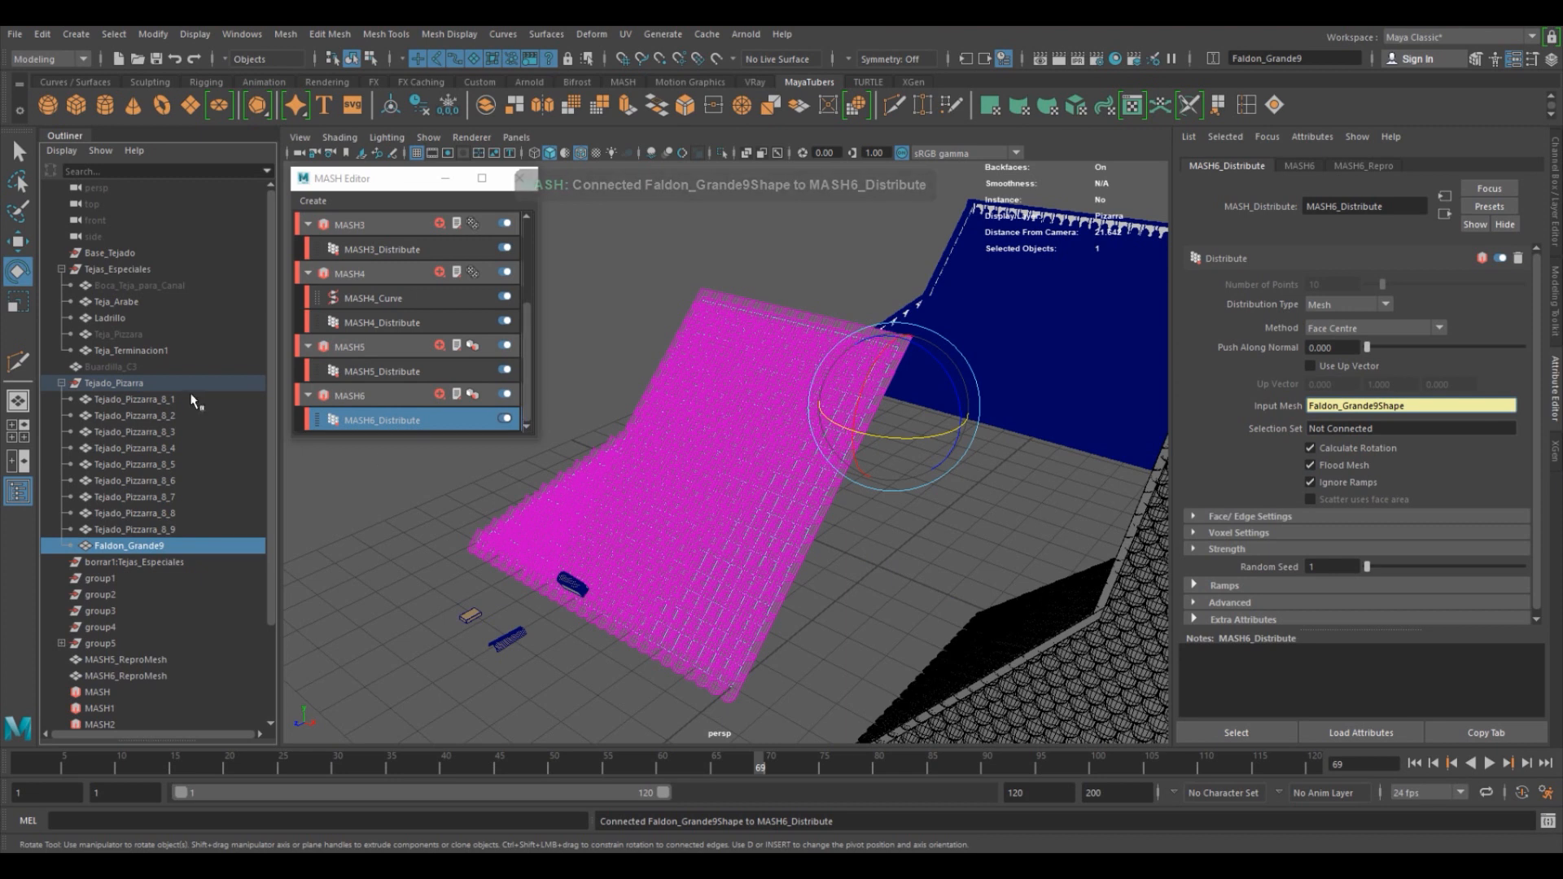
# Unhide the slate tile Teja_Pizzara and scale it to about 0.832 in X and Z.
pyautogui.click(120, 335)
pyautogui.press('h')
pyautogui.keyDown('alt'); pyautogui.moveTo(598, 585); pyautogui.dragTo(652, 488, button='middle'); pyautogui.keyUp('alt')
pyautogui.keyDown('alt'); pyautogui.moveTo(652, 488); pyautogui.dragTo(887, 562, button='right'); pyautogui.keyUp('alt')
pyautogui.keyDown('alt'); pyautogui.moveTo(746, 579); pyautogui.dragTo(912, 538, button='middle'); pyautogui.keyUp('alt')
pyautogui.keyDown('alt'); pyautogui.moveTo(865, 565); pyautogui.dragTo(1005, 563); pyautogui.keyUp('alt')
pyautogui.keyDown('alt'); pyautogui.moveTo(643, 597); pyautogui.dragTo(774, 527, button='middle'); pyautogui.keyUp('alt')
pyautogui.moveTo(774, 528)
pyautogui.keyDown('alt'); pyautogui.mouseDown(button='right')
pyautogui.moveTo(1046, 551)
pyautogui.moveTo(757, 525)
pyautogui.mouseUp(button='right'); pyautogui.keyUp('alt')
pyautogui.press('r')
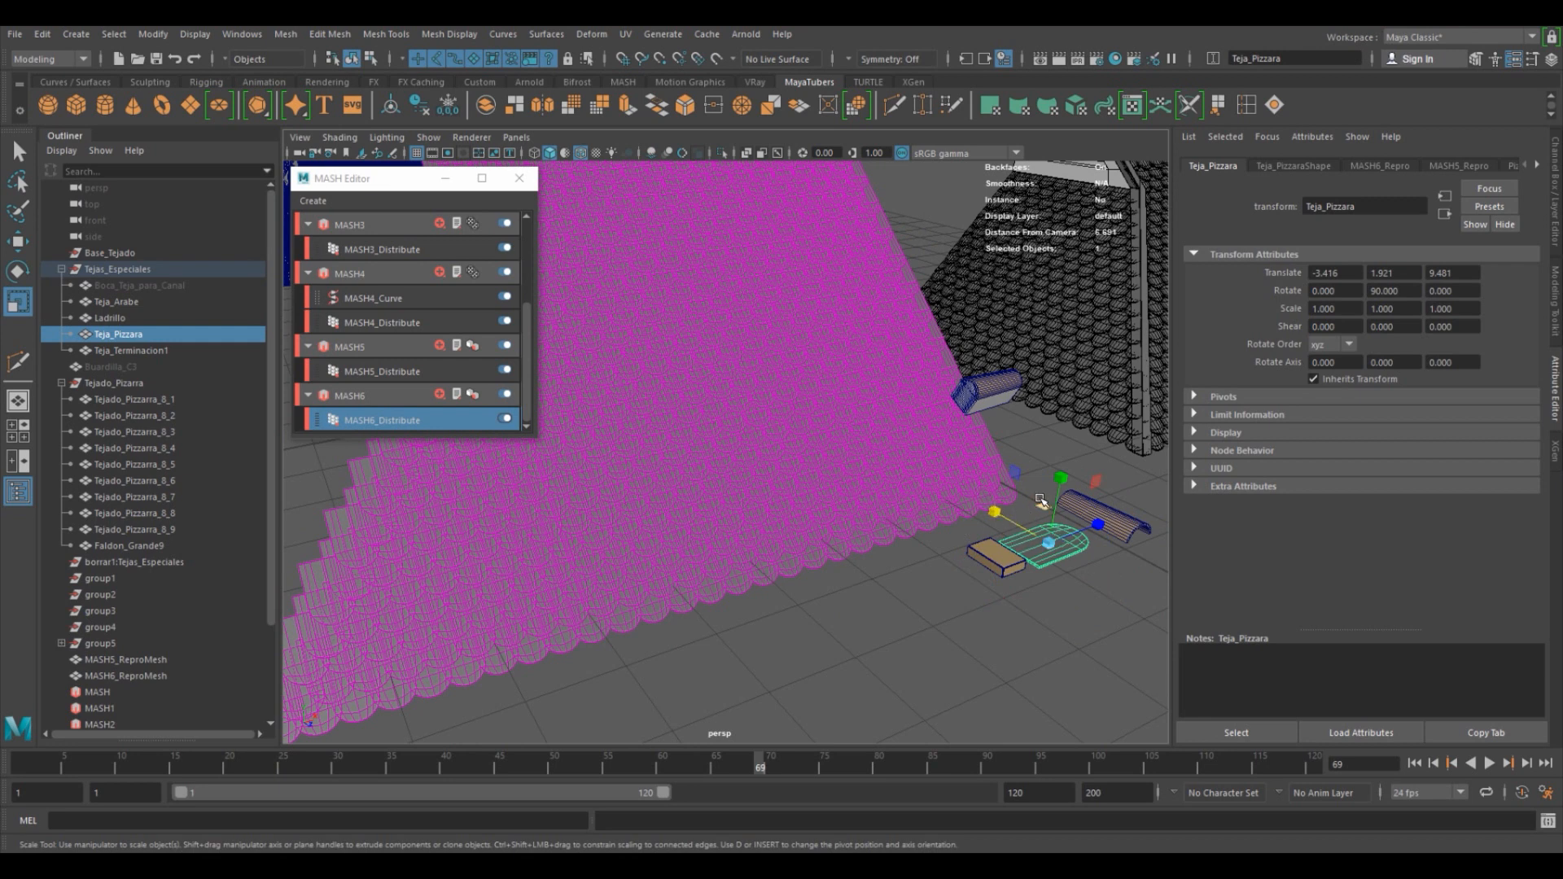
pyautogui.moveTo(1040, 505)
pyautogui.mouseDown()
pyautogui.moveTo(995, 508)
pyautogui.moveTo(1033, 509)
pyautogui.mouseUp()
pyautogui.moveTo(761, 533)
pyautogui.keyDown('alt'); pyautogui.mouseDown(button='right')
pyautogui.moveTo(1009, 556)
pyautogui.moveTo(757, 540)
pyautogui.mouseUp(button='right'); pyautogui.keyUp('alt')
pyautogui.keyDown('alt'); pyautogui.moveTo(1034, 480); pyautogui.dragTo(694, 450); pyautogui.keyUp('alt')
pyautogui.scroll(-4, 791, 475)
pyautogui.keyDown('alt'); pyautogui.moveTo(791, 476); pyautogui.dragTo(830, 467); pyautogui.keyUp('alt')
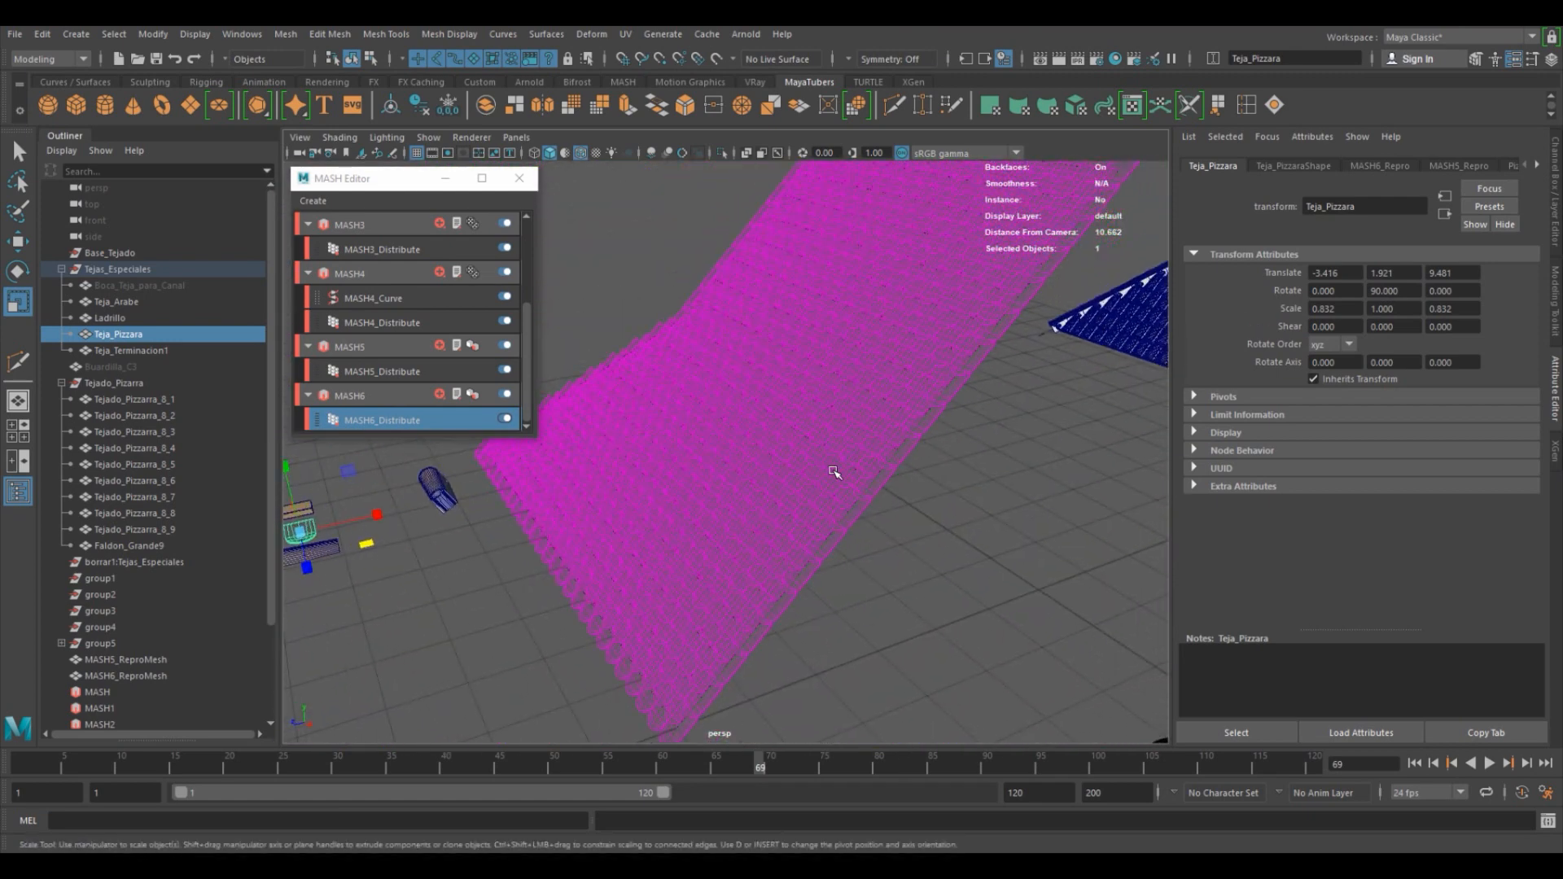
# Move the tile Teja_Pizzara beside the slate slope, to about -1.58 in Y and -2.26 in Z.
pyautogui.press('w')
pyautogui.keyDown('alt'); pyautogui.moveTo(313, 519); pyautogui.dragTo(559, 545); pyautogui.keyUp('alt')
pyautogui.moveTo(357, 548); pyautogui.dragTo(1087, 487)
pyautogui.keyDown('alt'); pyautogui.moveTo(1076, 487); pyautogui.dragTo(871, 607, button='middle'); pyautogui.keyUp('alt')
pyautogui.moveTo(937, 426); pyautogui.dragTo(928, 588)
# Tilt the source tile Teja_Pizzara by setting its X rotation to -3 degrees.
pyautogui.scroll(3, 954, 642)
pyautogui.keyDown('alt'); pyautogui.moveTo(954, 642); pyautogui.dragTo(864, 600); pyautogui.keyUp('alt')
pyautogui.scroll(6, 896, 596)
pyautogui.keyDown('alt'); pyautogui.moveTo(896, 598); pyautogui.dragTo(917, 612, button='middle'); pyautogui.keyUp('alt')
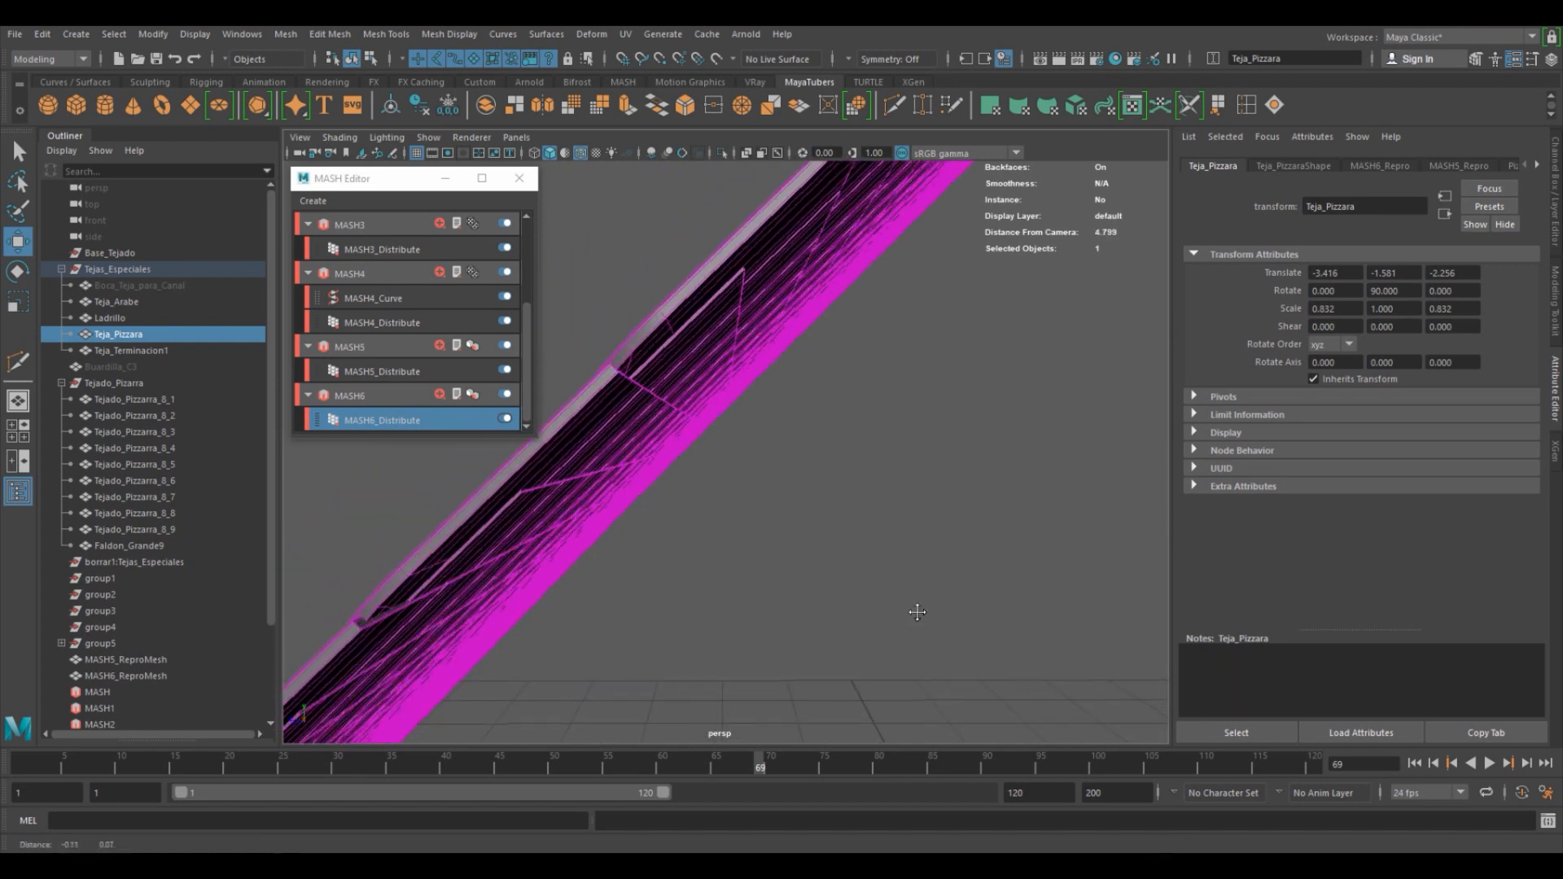
pyautogui.keyDown('alt'); pyautogui.moveTo(917, 612); pyautogui.dragTo(898, 616); pyautogui.keyUp('alt')
pyautogui.keyDown('alt'); pyautogui.moveTo(757, 518); pyautogui.dragTo(700, 458); pyautogui.keyUp('alt')
pyautogui.scroll(-7, 485, 467)
pyautogui.keyDown('alt'); pyautogui.moveTo(485, 480); pyautogui.dragTo(586, 545); pyautogui.keyUp('alt')
pyautogui.keyDown('alt'); pyautogui.moveTo(707, 540); pyautogui.dragTo(709, 542, button='middle'); pyautogui.keyUp('alt')
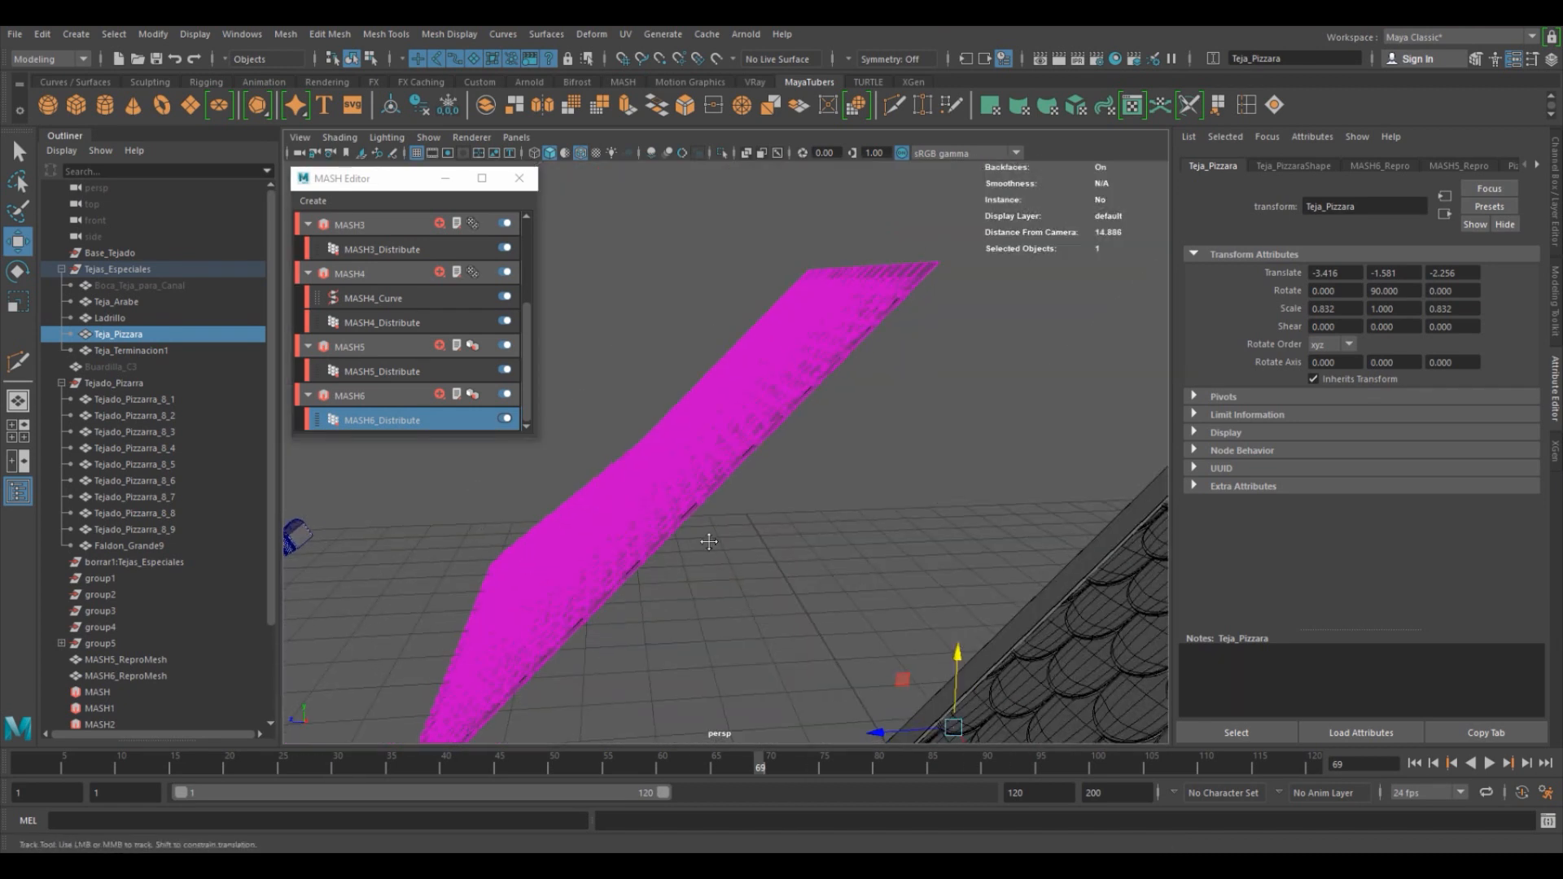
pyautogui.keyDown('alt'); pyautogui.moveTo(709, 541); pyautogui.dragTo(757, 542); pyautogui.keyUp('alt')
pyautogui.press('e')
pyautogui.moveTo(961, 634); pyautogui.dragTo(966, 633)
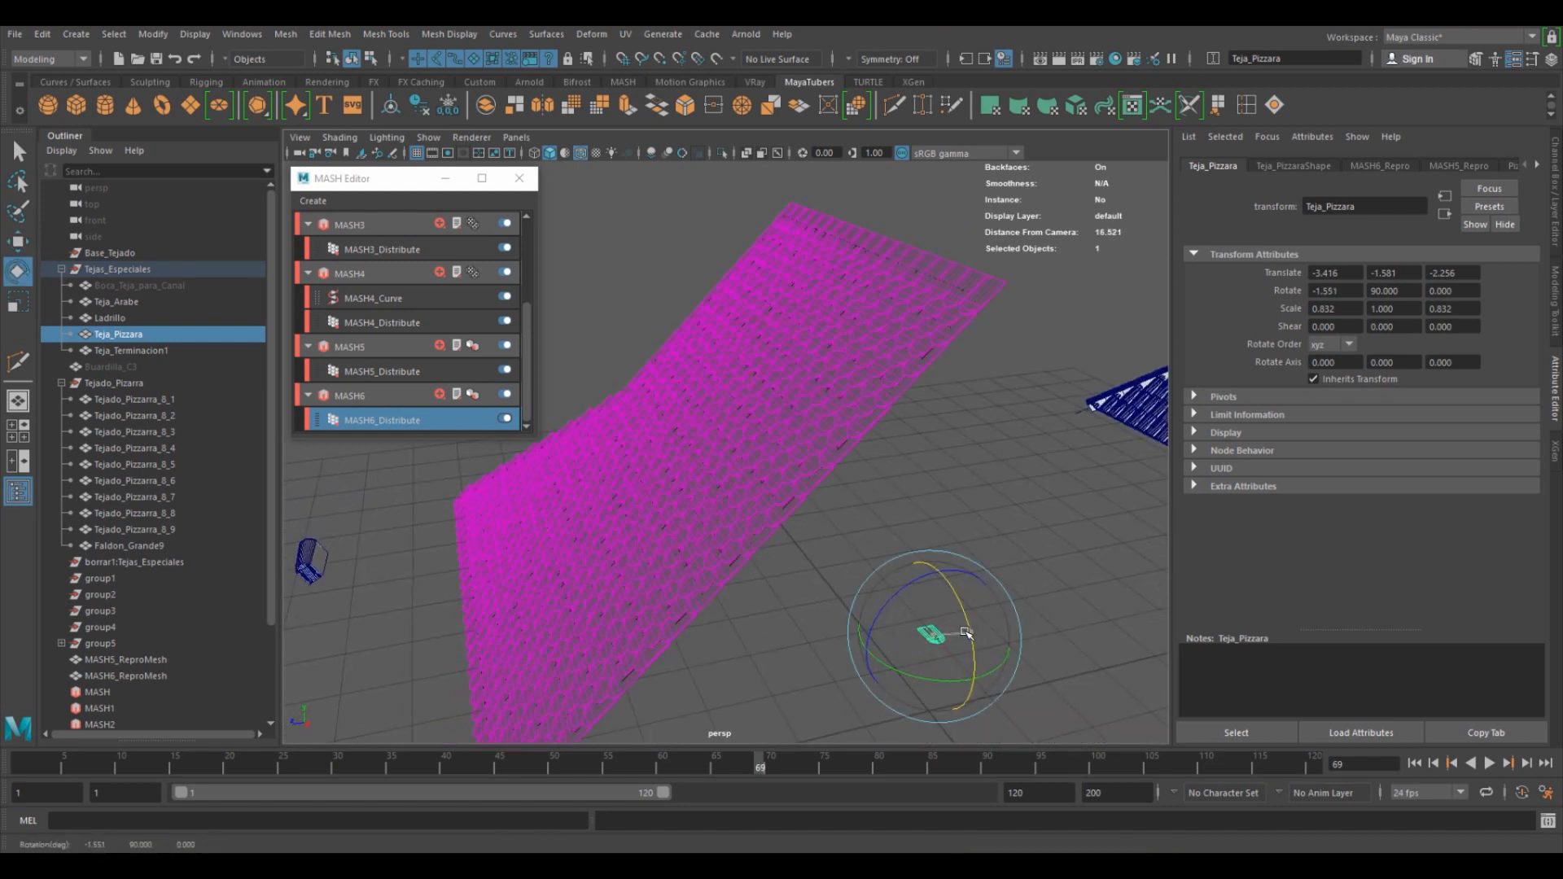
pyautogui.doubleClick(1352, 290)
pyautogui.write('-3')
pyautogui.press('Return')
# Examine from the side and front how the tilted slates overlap along the slope.
pyautogui.keyDown('alt'); pyautogui.moveTo(733, 561); pyautogui.dragTo(589, 502); pyautogui.keyUp('alt')
pyautogui.keyDown('alt'); pyautogui.moveTo(589, 502); pyautogui.dragTo(914, 594, button='right'); pyautogui.keyUp('alt')
pyautogui.keyDown('alt'); pyautogui.moveTo(914, 593); pyautogui.dragTo(972, 620, button='middle'); pyautogui.keyUp('alt')
pyautogui.click(971, 620)
pyautogui.scroll(-5, 839, 582)
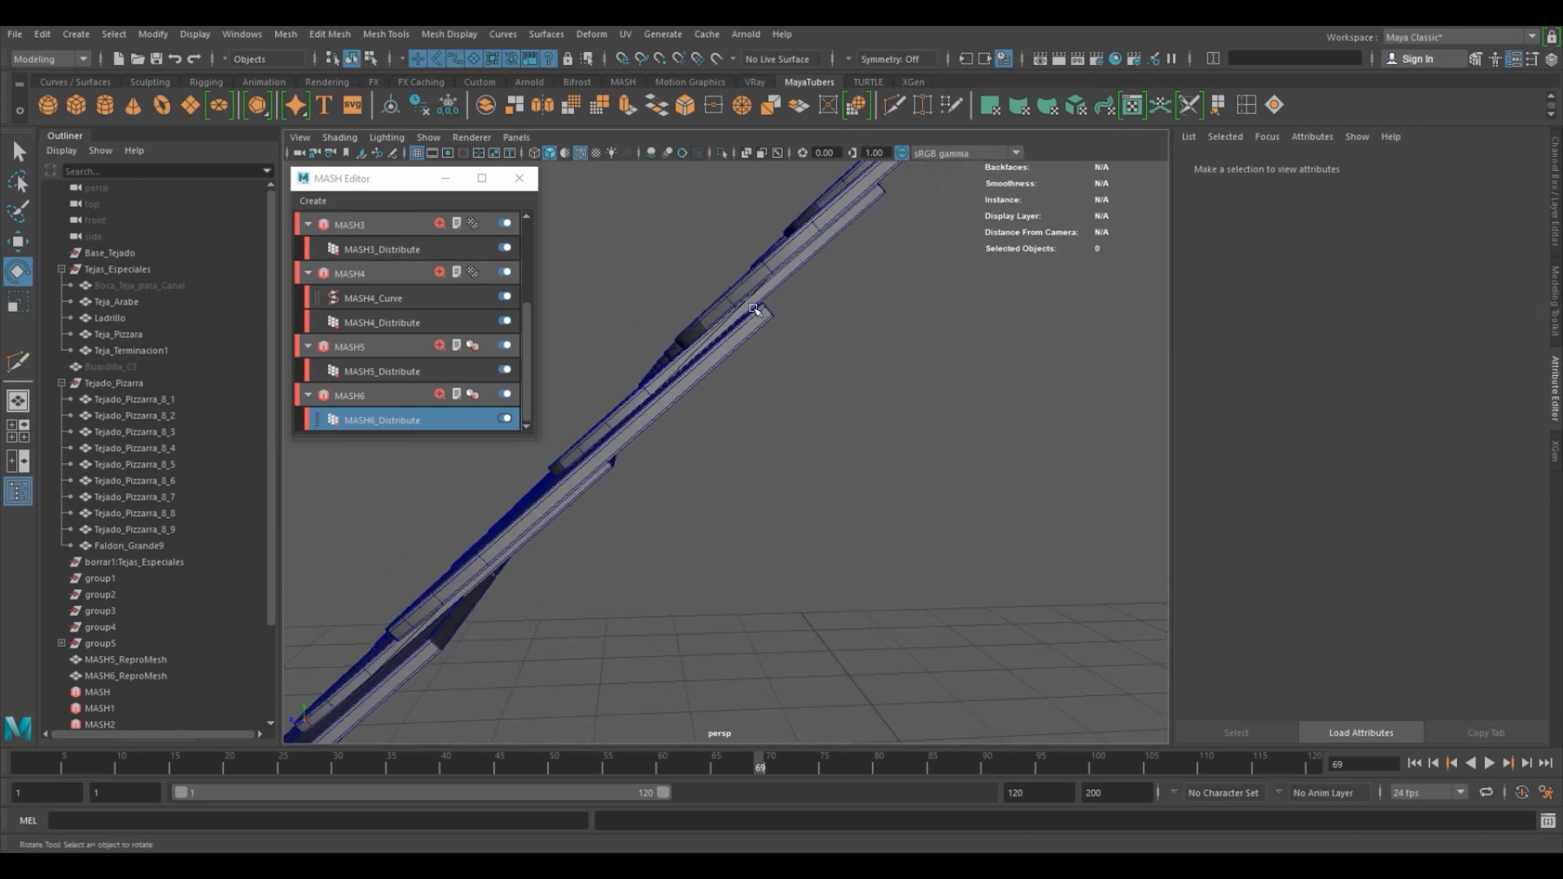
pyautogui.keyDown('alt'); pyautogui.moveTo(902, 373); pyautogui.dragTo(933, 444); pyautogui.keyUp('alt')
pyautogui.keyDown('alt'); pyautogui.moveTo(916, 449); pyautogui.dragTo(787, 492, button='right'); pyautogui.keyUp('alt')
pyautogui.keyDown('alt'); pyautogui.moveTo(836, 476); pyautogui.dragTo(718, 415, button='middle'); pyautogui.keyUp('alt')
pyautogui.keyDown('alt'); pyautogui.moveTo(893, 455); pyautogui.dragTo(1104, 556); pyautogui.keyUp('alt')
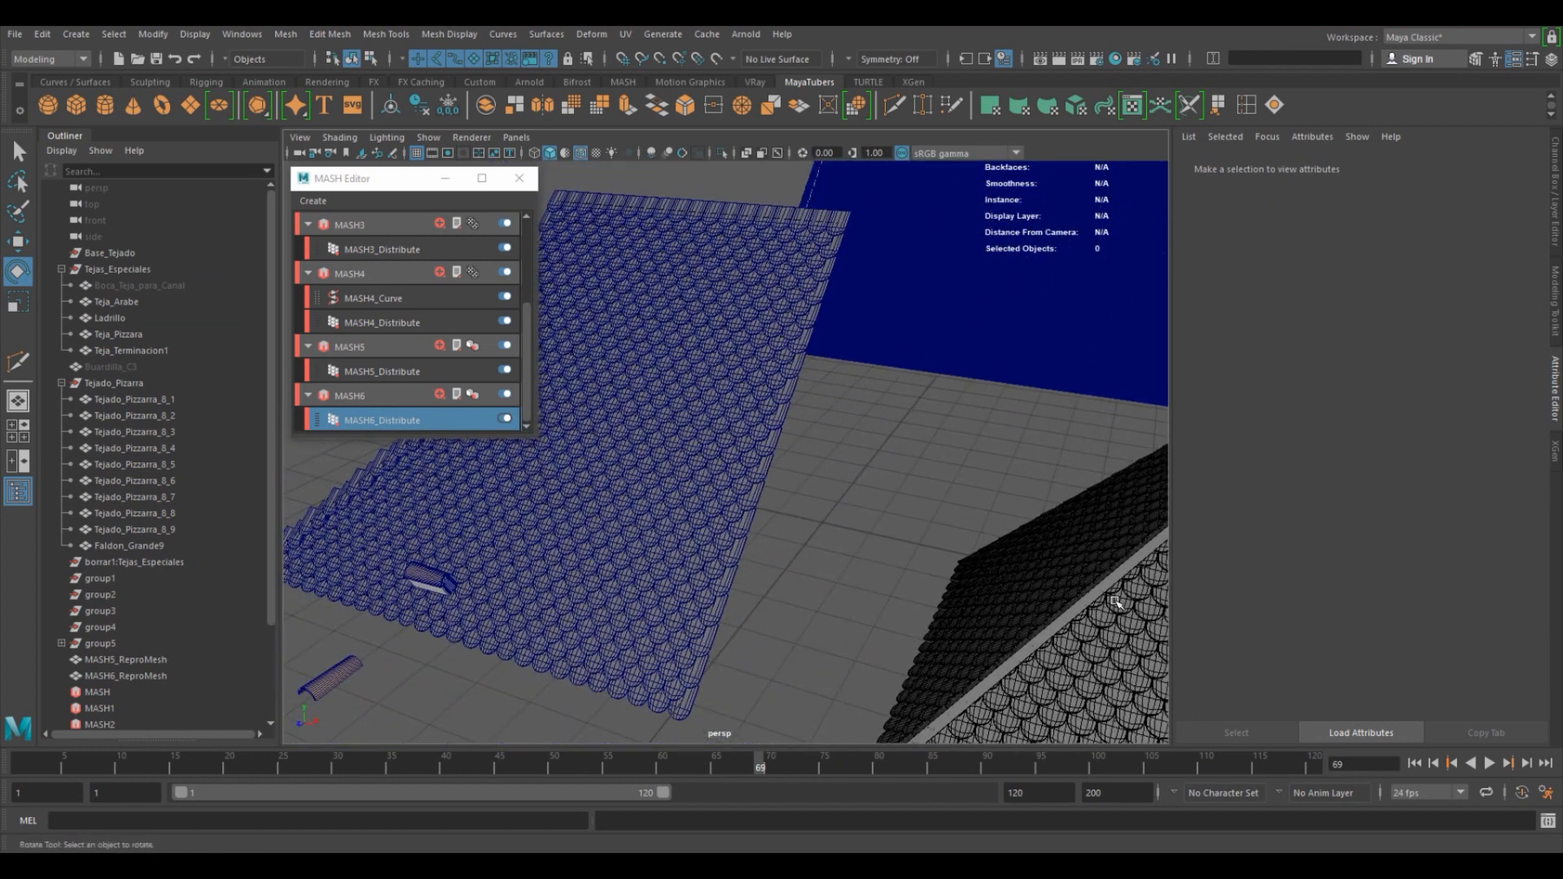
# Examine the finished slate roof example, including its window opening and the hip between slopes.
pyautogui.click(1115, 602)
pyautogui.press('f')
pyautogui.click(613, 678)
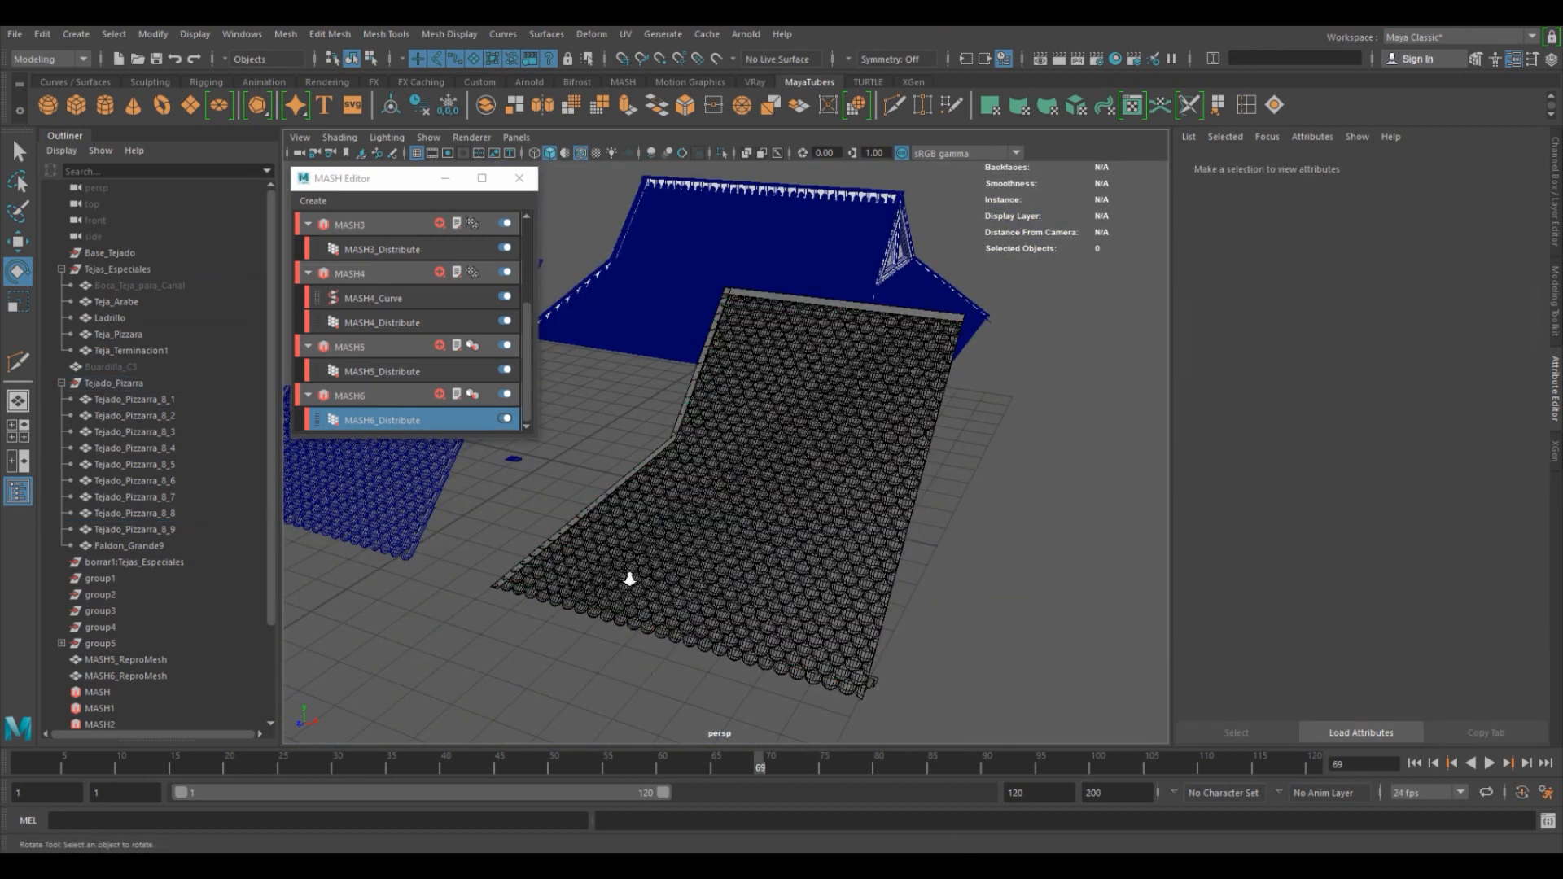
pyautogui.keyDown('alt'); pyautogui.moveTo(627, 576); pyautogui.dragTo(928, 507, button='right'); pyautogui.keyUp('alt')
pyautogui.keyDown('alt'); pyautogui.moveTo(1158, 345); pyautogui.dragTo(713, 415); pyautogui.keyUp('alt')
pyautogui.keyDown('alt'); pyautogui.moveTo(645, 583); pyautogui.dragTo(712, 369, button='middle'); pyautogui.keyUp('alt')
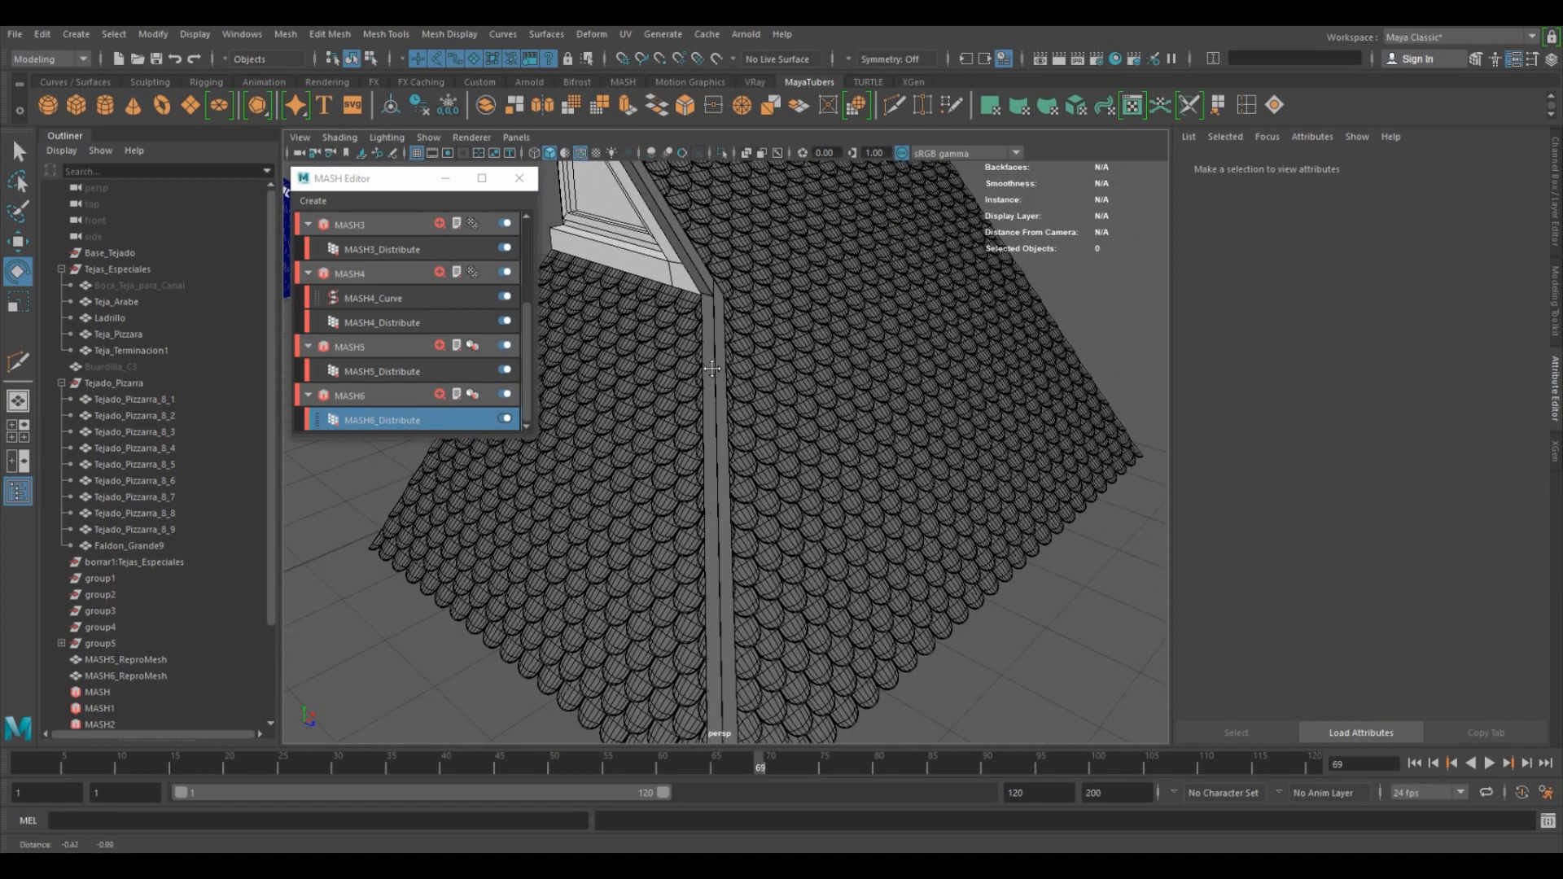
pyautogui.keyDown('alt'); pyautogui.moveTo(707, 345); pyautogui.dragTo(653, 342); pyautogui.keyUp('alt')
pyautogui.keyDown('alt'); pyautogui.moveTo(693, 398); pyautogui.dragTo(767, 282, button='middle'); pyautogui.keyUp('alt')
pyautogui.keyDown('alt'); pyautogui.moveTo(768, 359); pyautogui.dragTo(790, 322); pyautogui.keyUp('alt')
pyautogui.keyDown('alt'); pyautogui.moveTo(788, 366); pyautogui.dragTo(749, 403, button='right'); pyautogui.keyUp('alt')
pyautogui.keyDown('alt'); pyautogui.moveTo(749, 403); pyautogui.dragTo(862, 510, button='middle'); pyautogui.keyUp('alt')
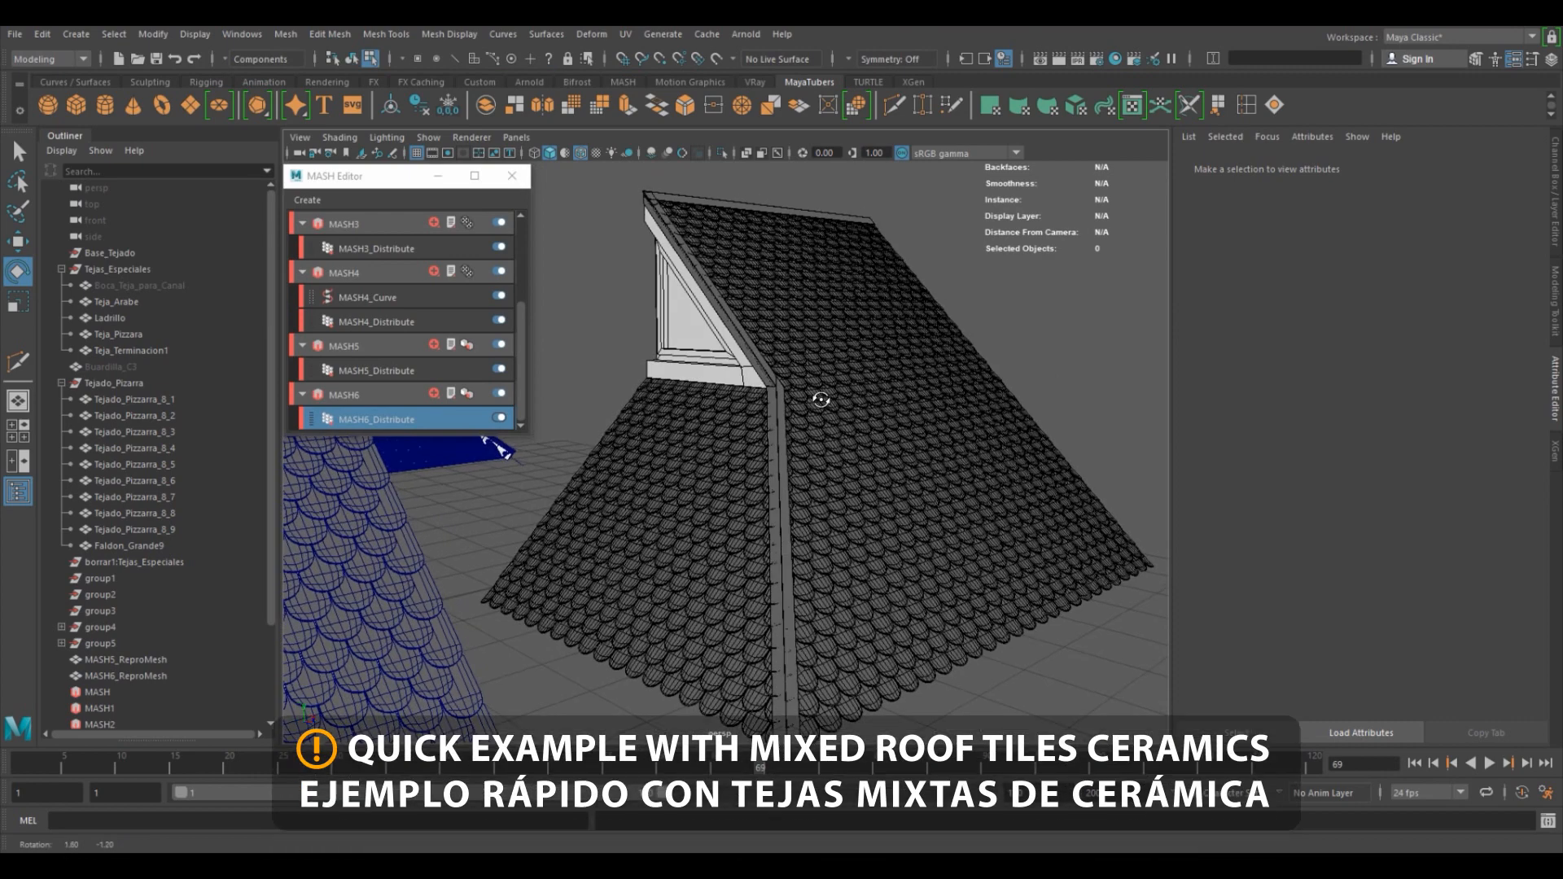
# Unhide the slope mesh Faldon_Grande_Mixta and the mixed ceramic tile Teja_Mixta inside group4.
pyautogui.keyDown('alt'); pyautogui.moveTo(819, 397); pyautogui.dragTo(843, 412); pyautogui.keyUp('alt')
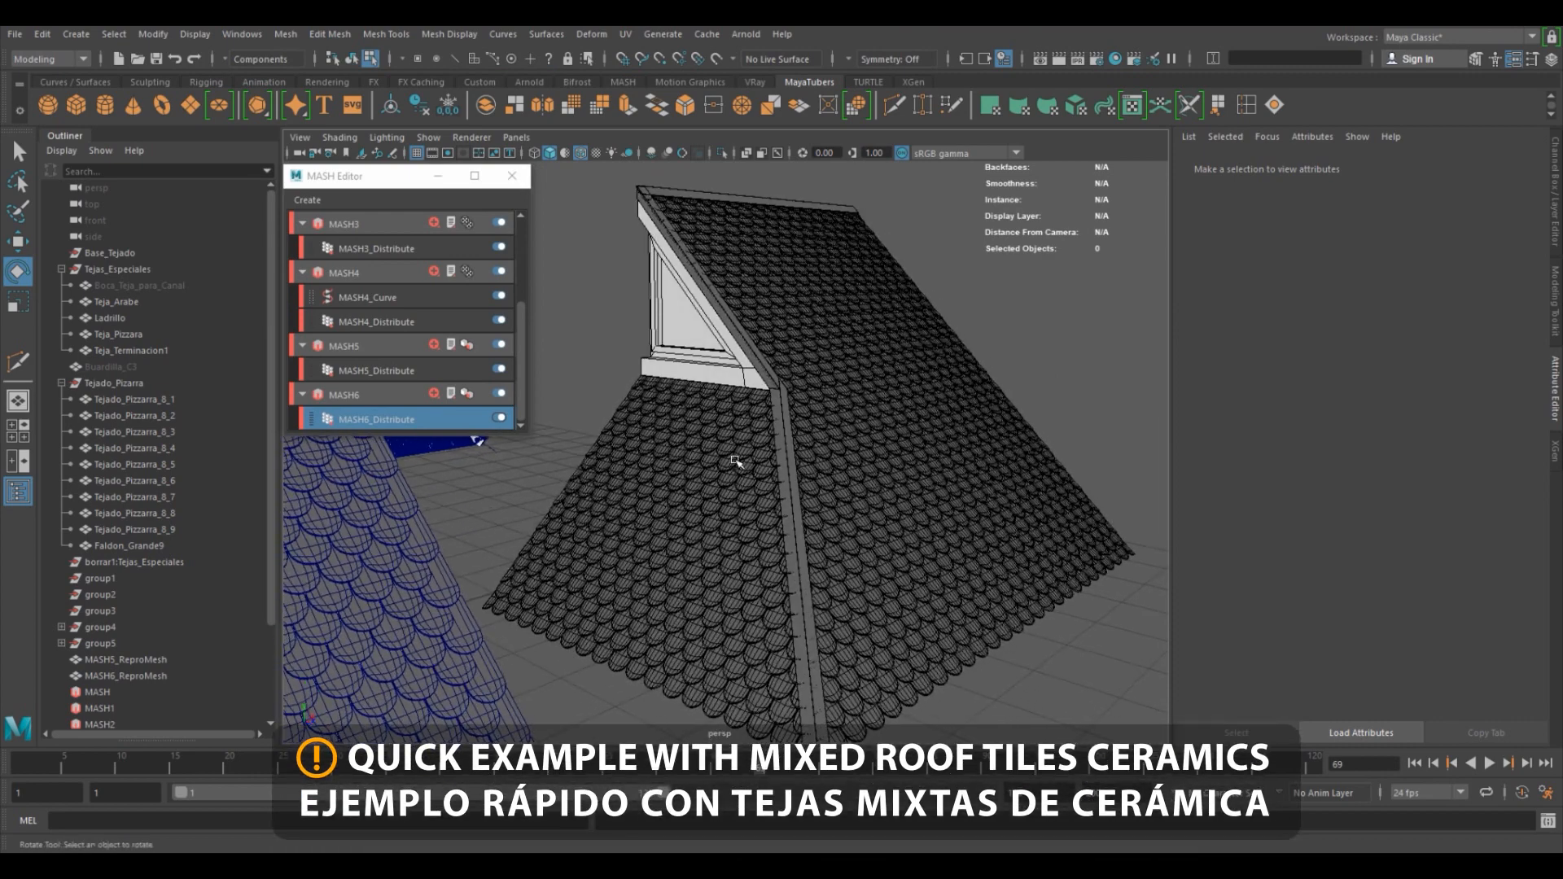
pyautogui.keyDown('alt'); pyautogui.moveTo(848, 416); pyautogui.dragTo(603, 486, button='right'); pyautogui.keyUp('alt')
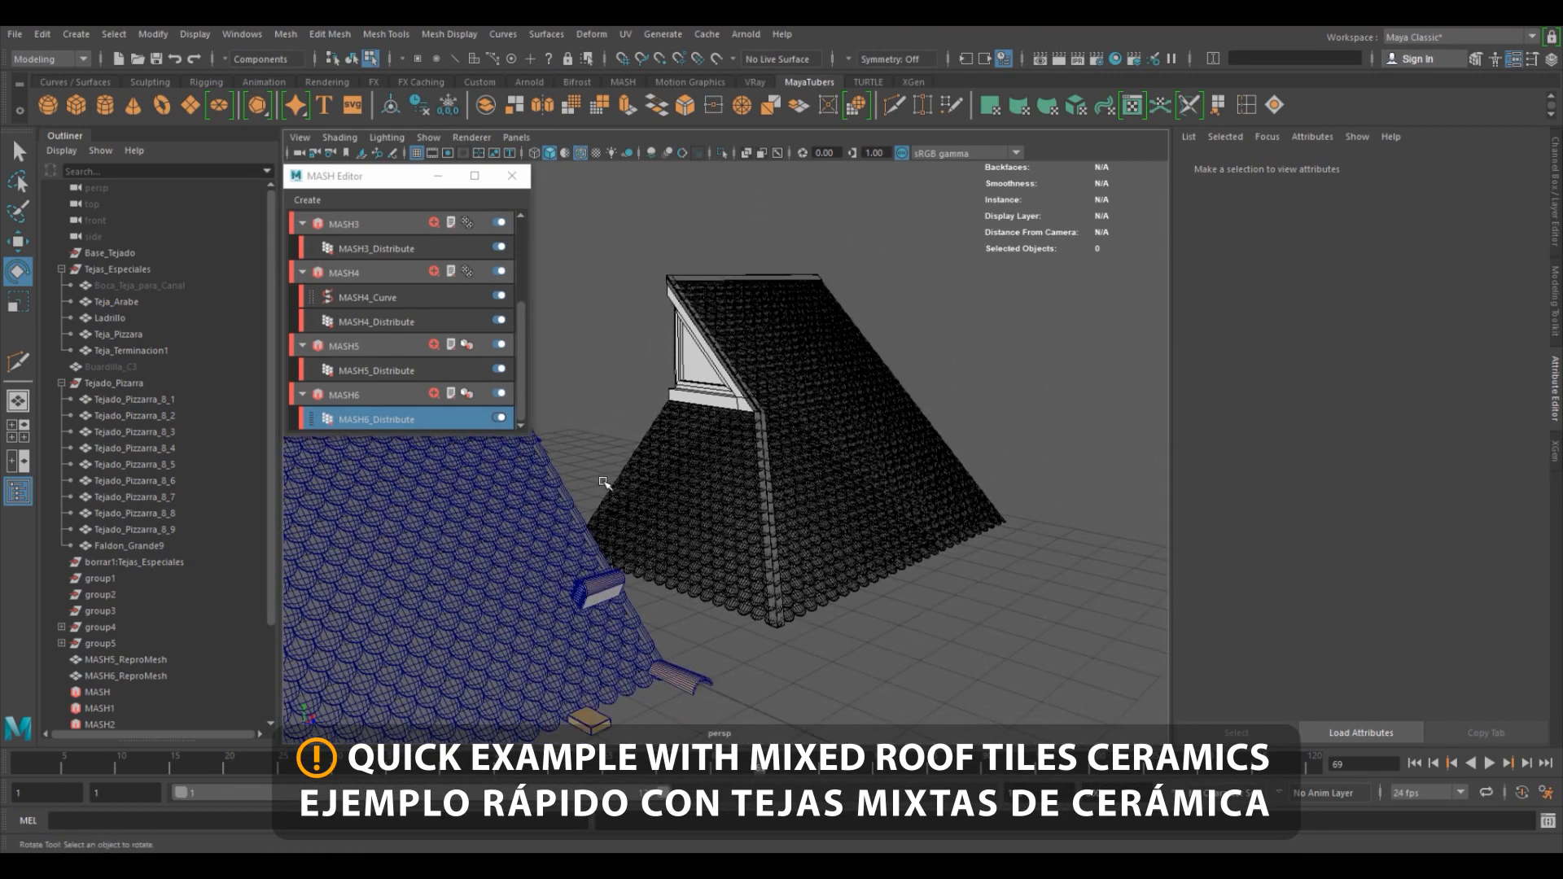
pyautogui.keyDown('alt'); pyautogui.moveTo(603, 485); pyautogui.dragTo(832, 466, button='middle'); pyautogui.keyUp('alt')
pyautogui.keyDown('alt'); pyautogui.moveTo(832, 465); pyautogui.dragTo(760, 462); pyautogui.keyUp('alt')
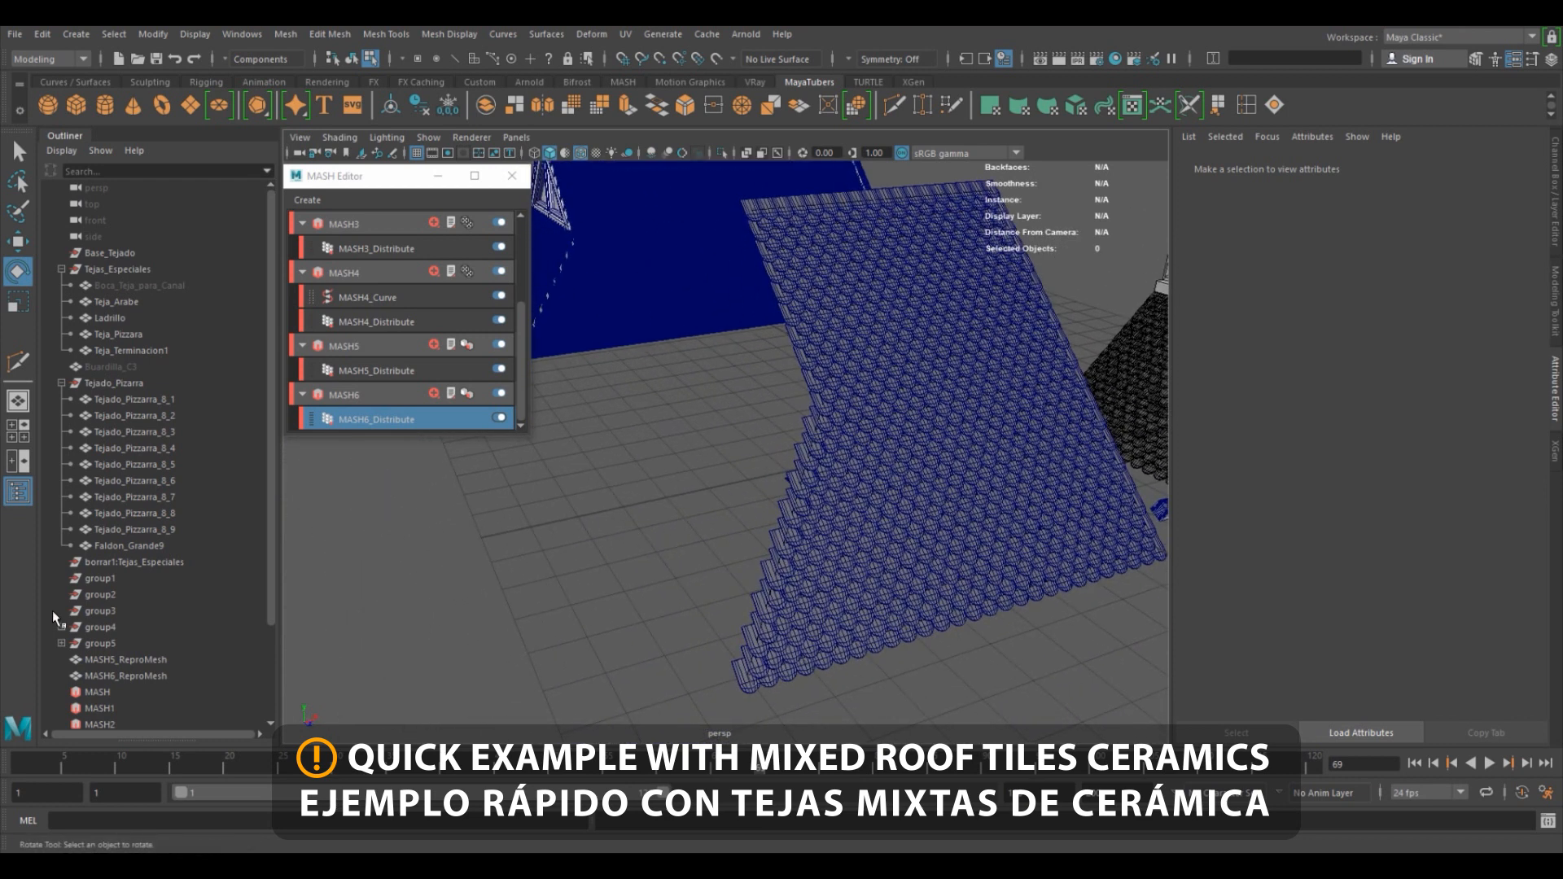
pyautogui.click(62, 629)
pyautogui.click(114, 644)
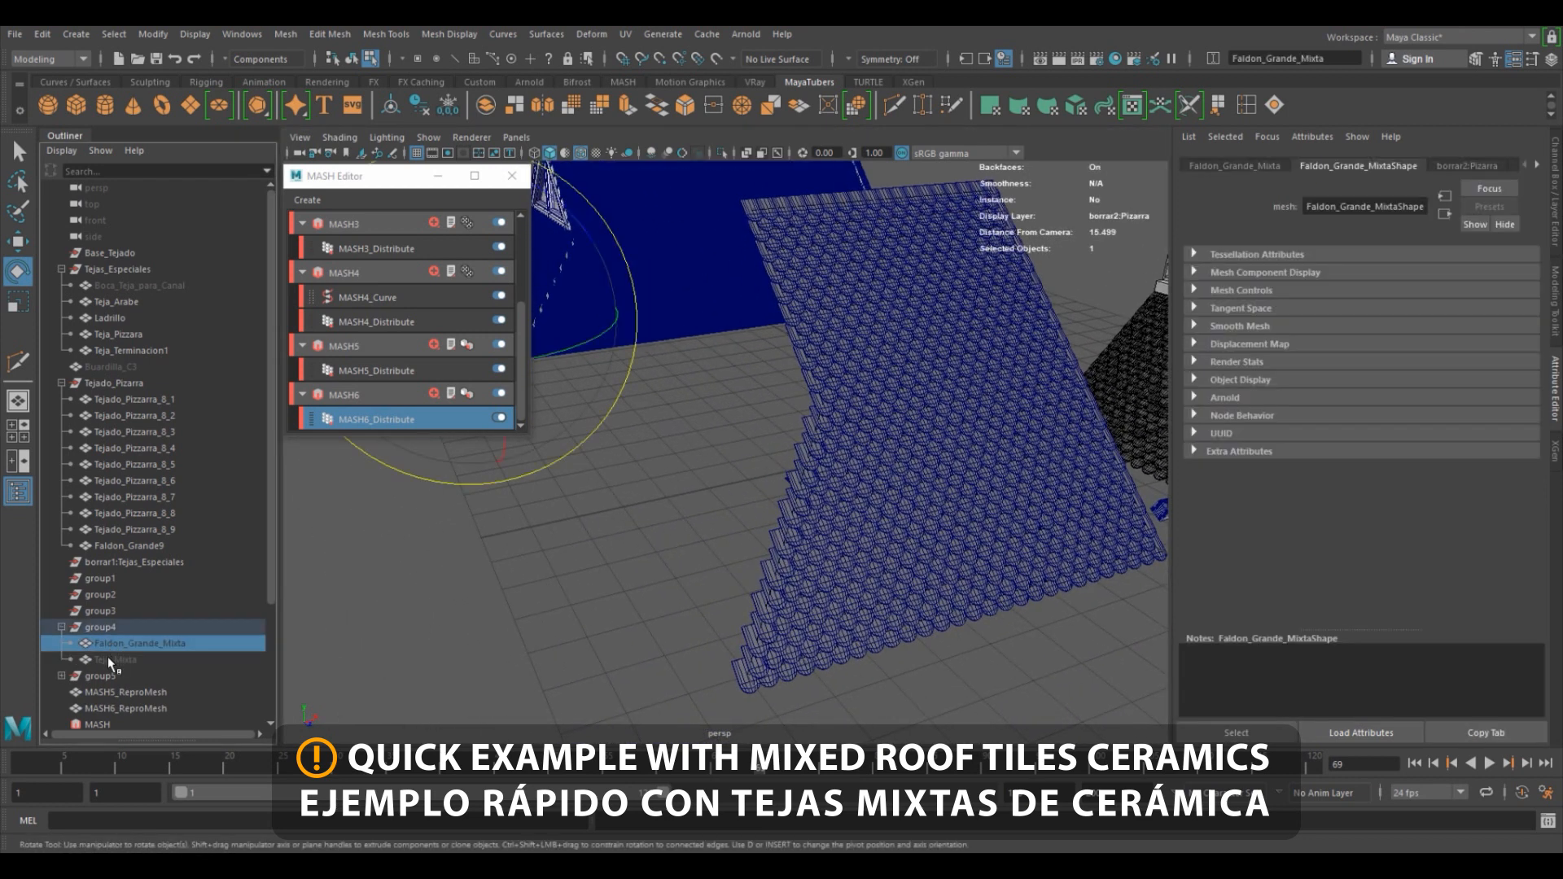
pyautogui.keyDown('ctrl'); pyautogui.click(108, 657); pyautogui.keyUp('ctrl')
pyautogui.press('h')
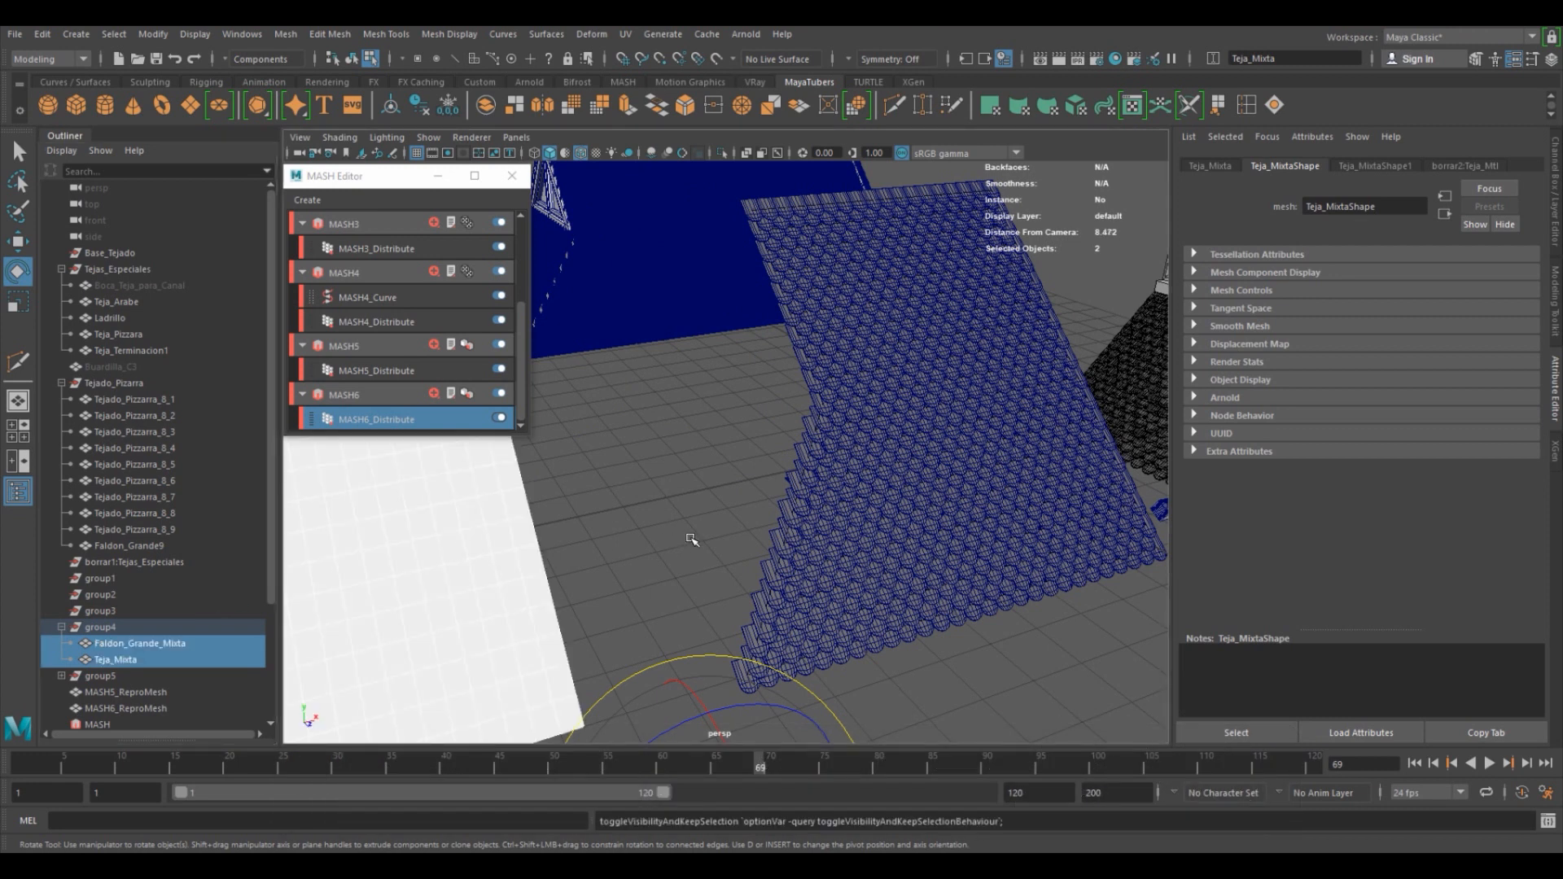
pyautogui.click(691, 539)
pyautogui.keyDown('alt'); pyautogui.moveTo(692, 539); pyautogui.dragTo(838, 416, button='middle'); pyautogui.keyUp('alt')
pyautogui.keyDown('alt'); pyautogui.moveTo(838, 416); pyautogui.dragTo(751, 482); pyautogui.keyUp('alt')
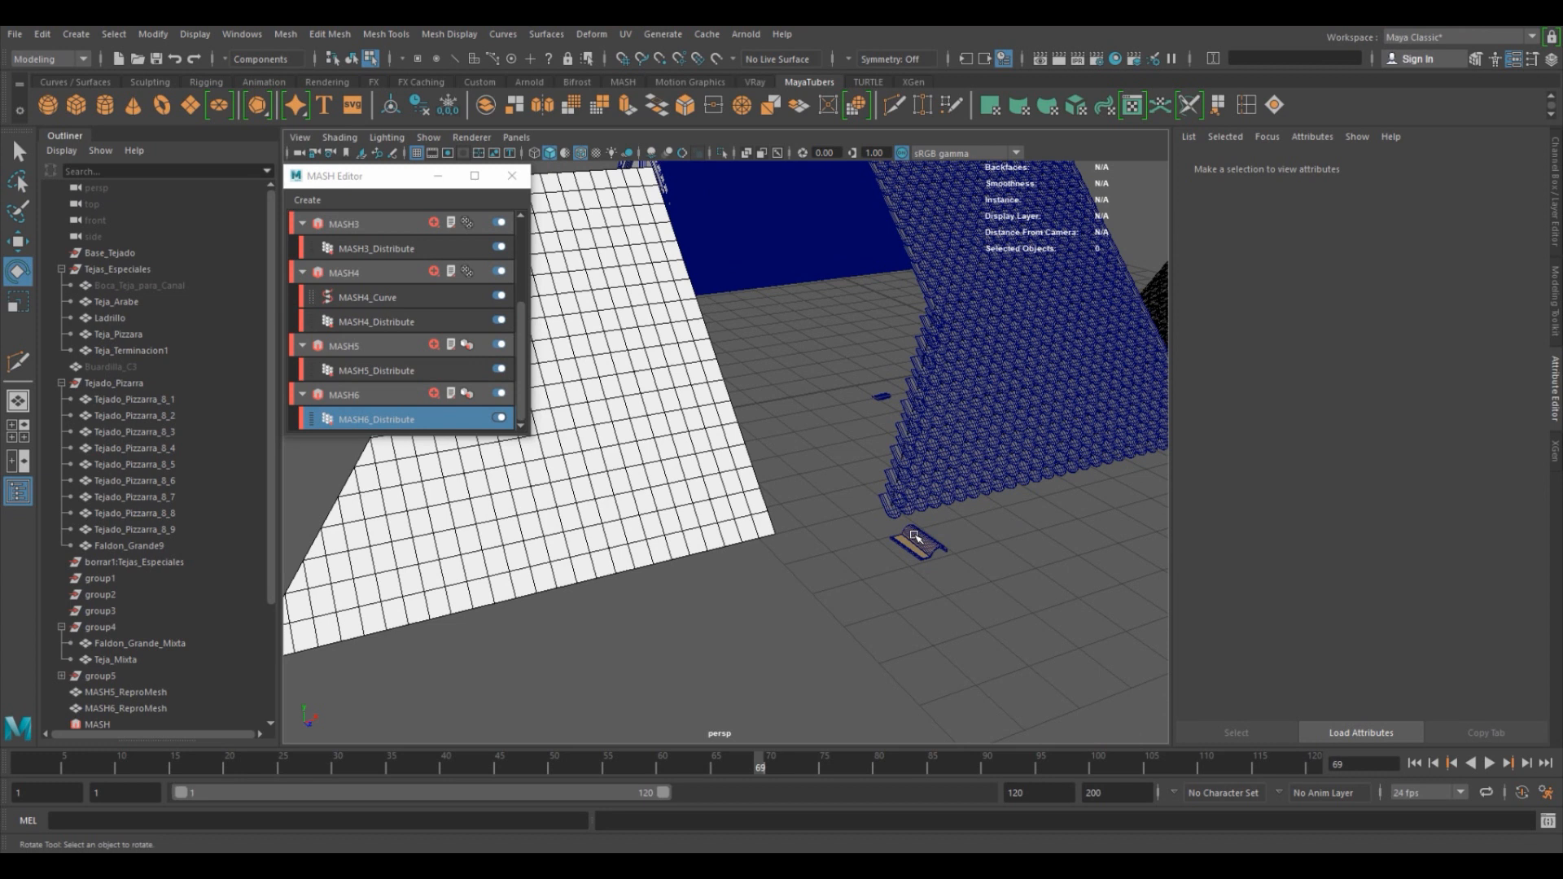
# Create a MASH network from the mixed ceramic tile Teja_Mixta and open its Distribute node.
pyautogui.click(915, 537)
pyautogui.press('F8')
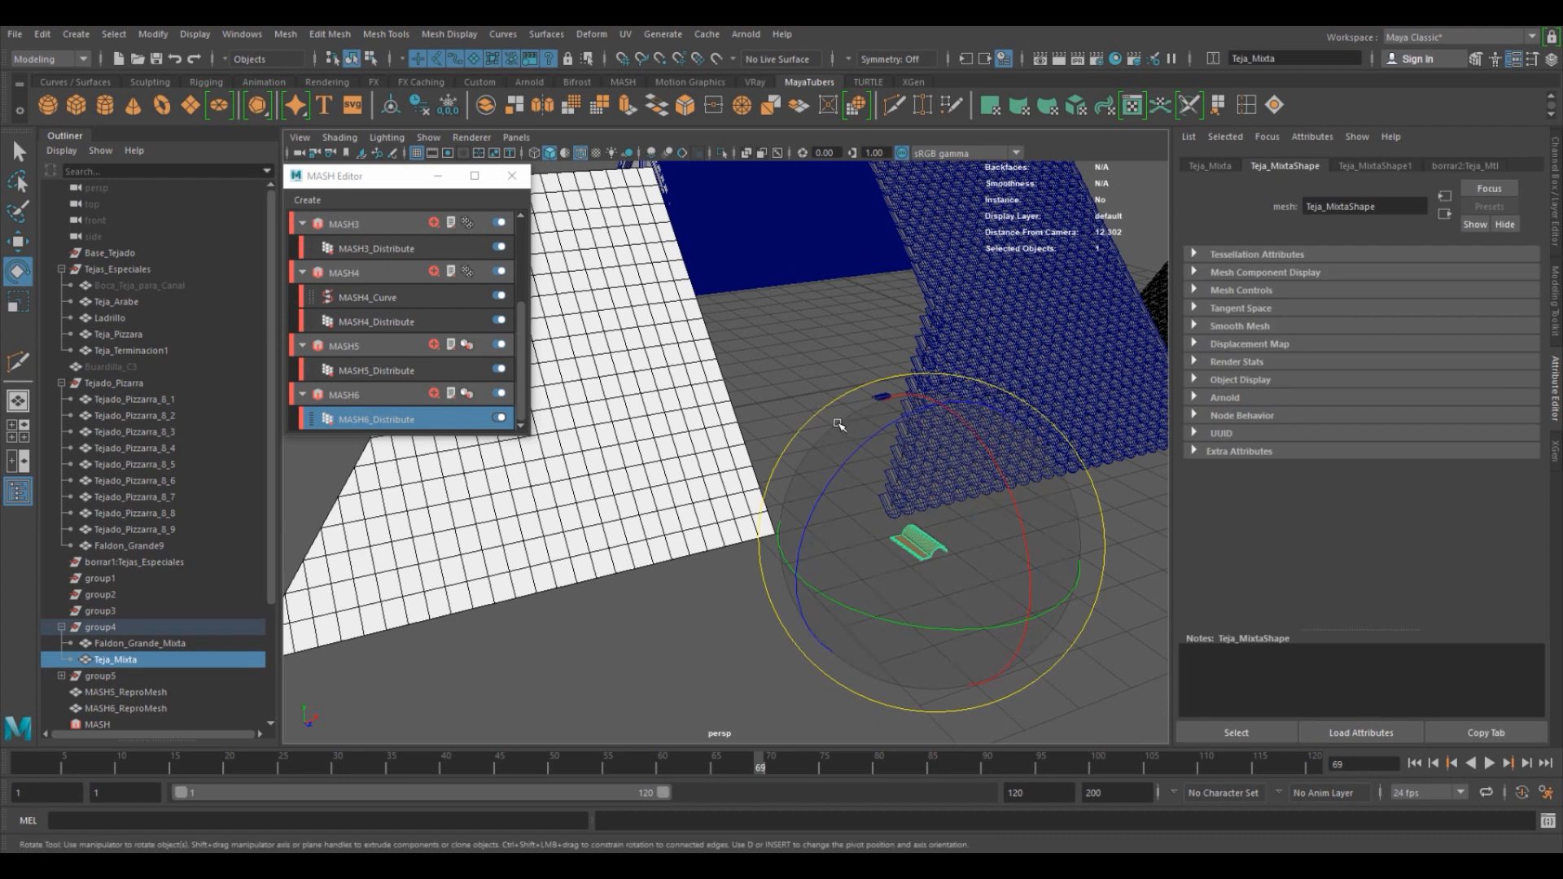
pyautogui.press('f')
pyautogui.keyDown('alt'); pyautogui.moveTo(916, 489); pyautogui.dragTo(871, 511); pyautogui.keyUp('alt')
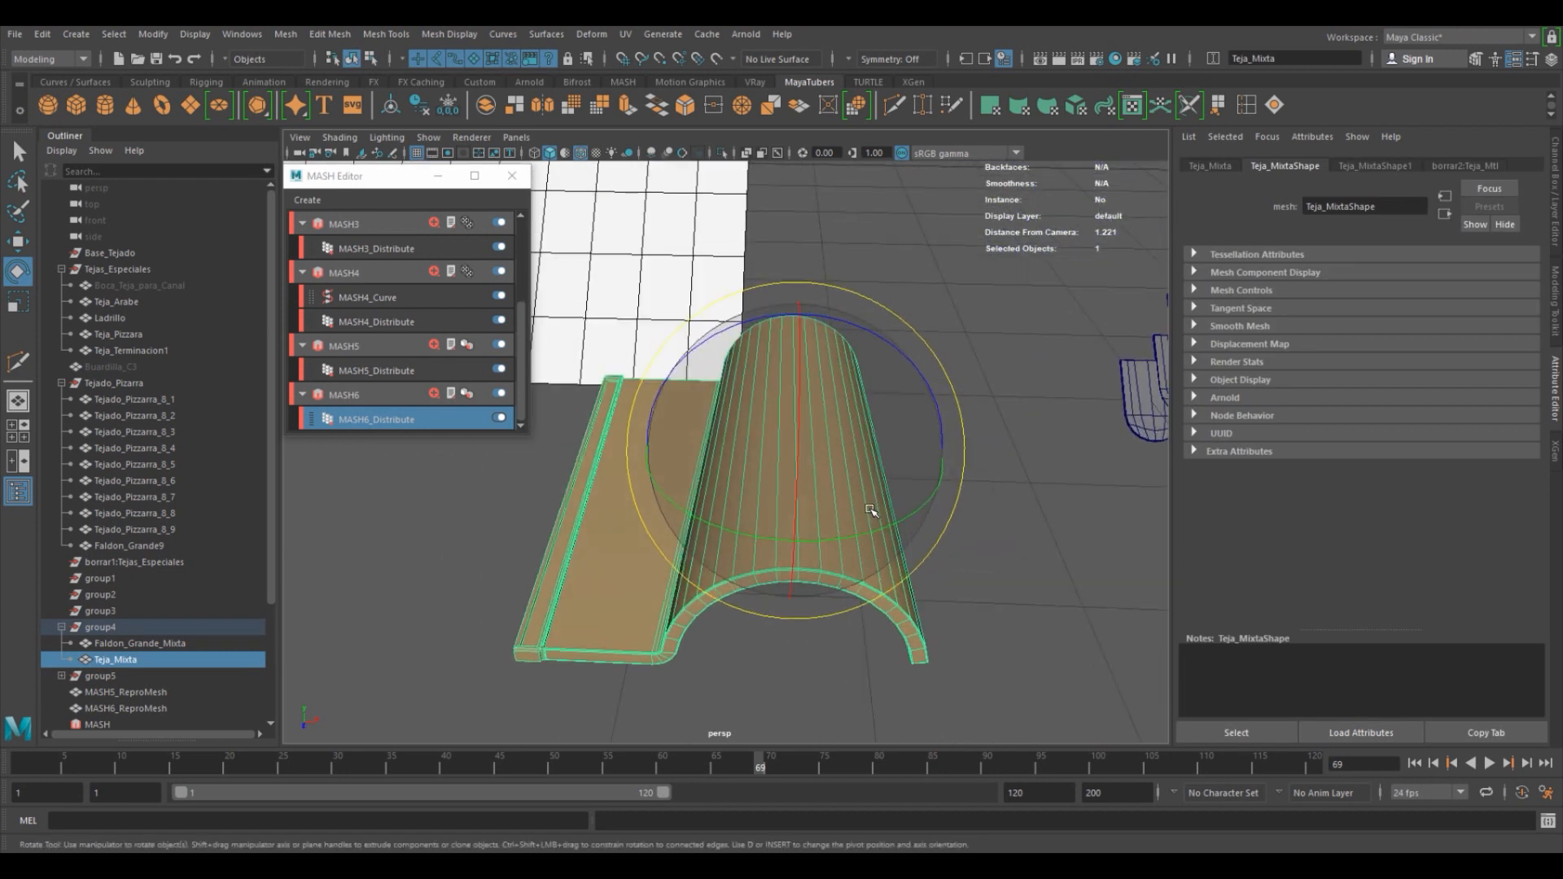
pyautogui.scroll(-8, 871, 511)
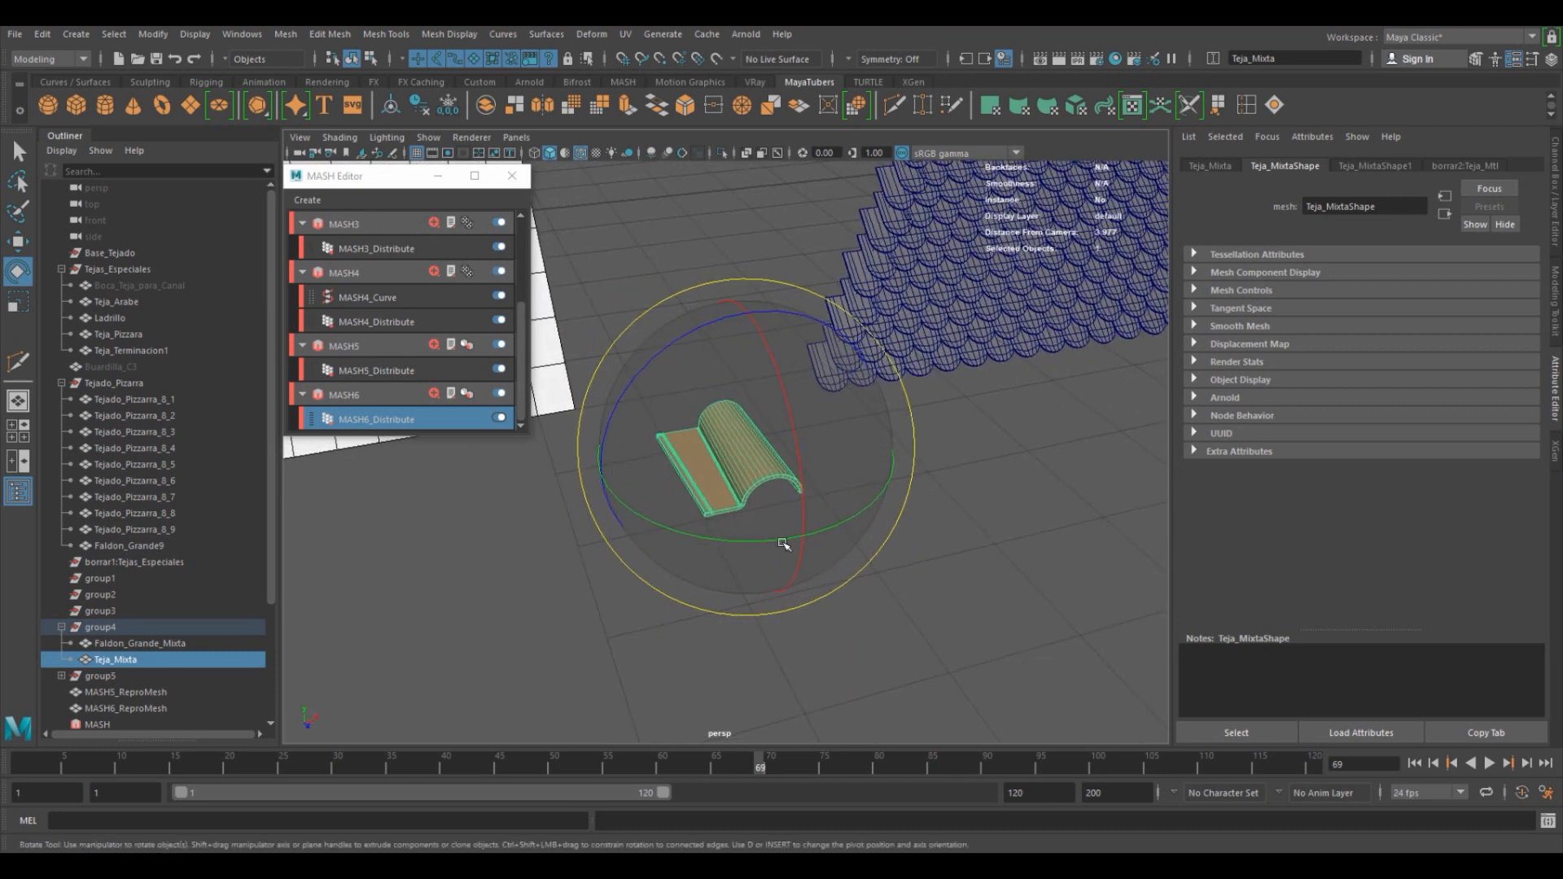
pyautogui.scroll(-6, 783, 544)
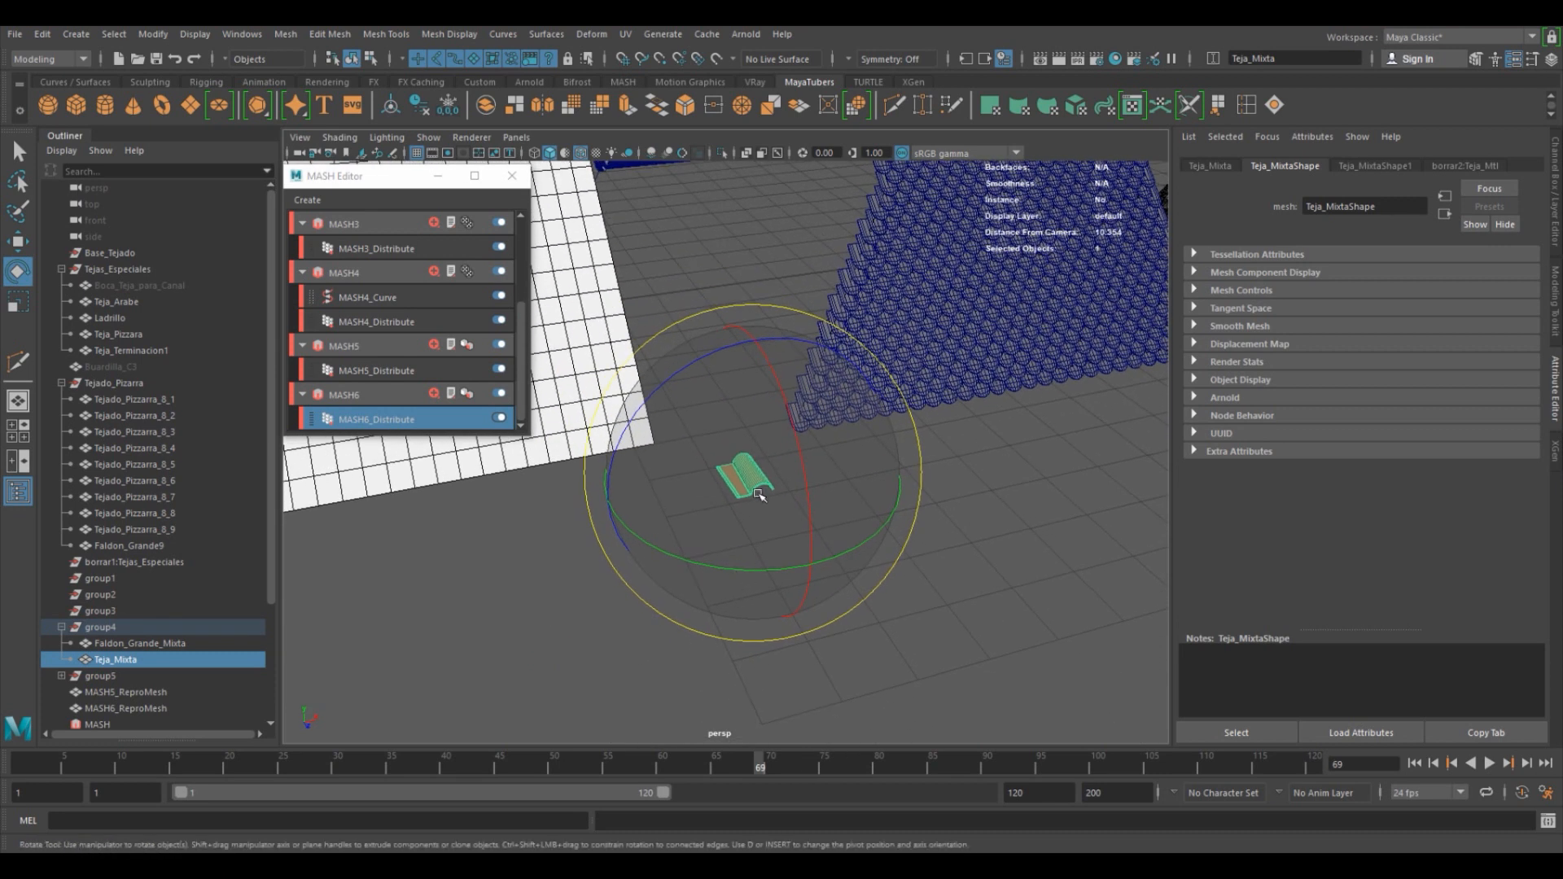
pyautogui.scroll(6, 759, 494)
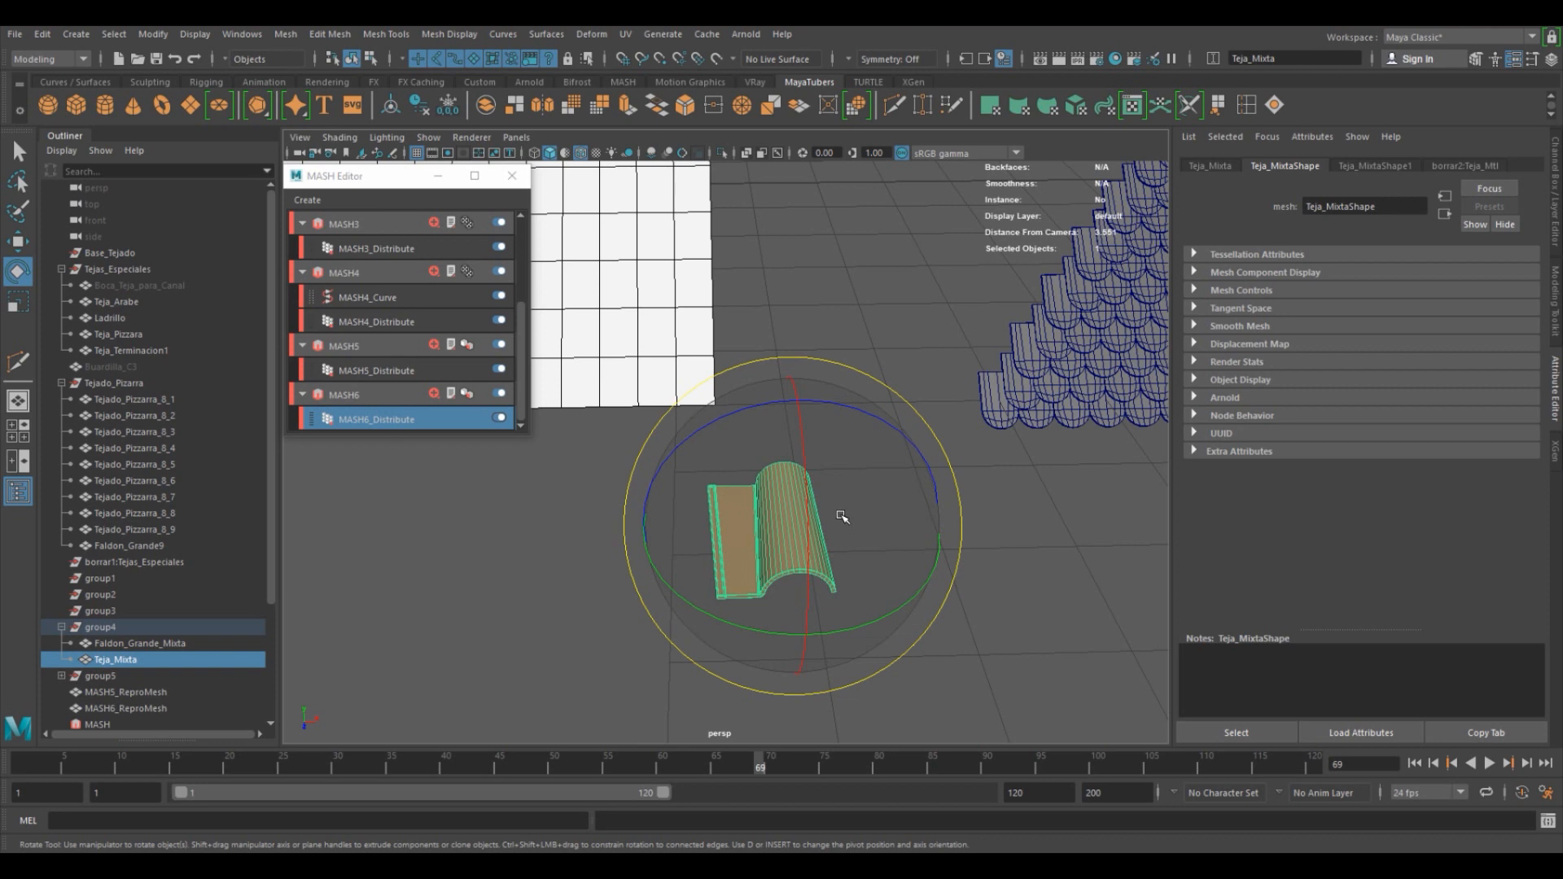
pyautogui.scroll(-10, 865, 515)
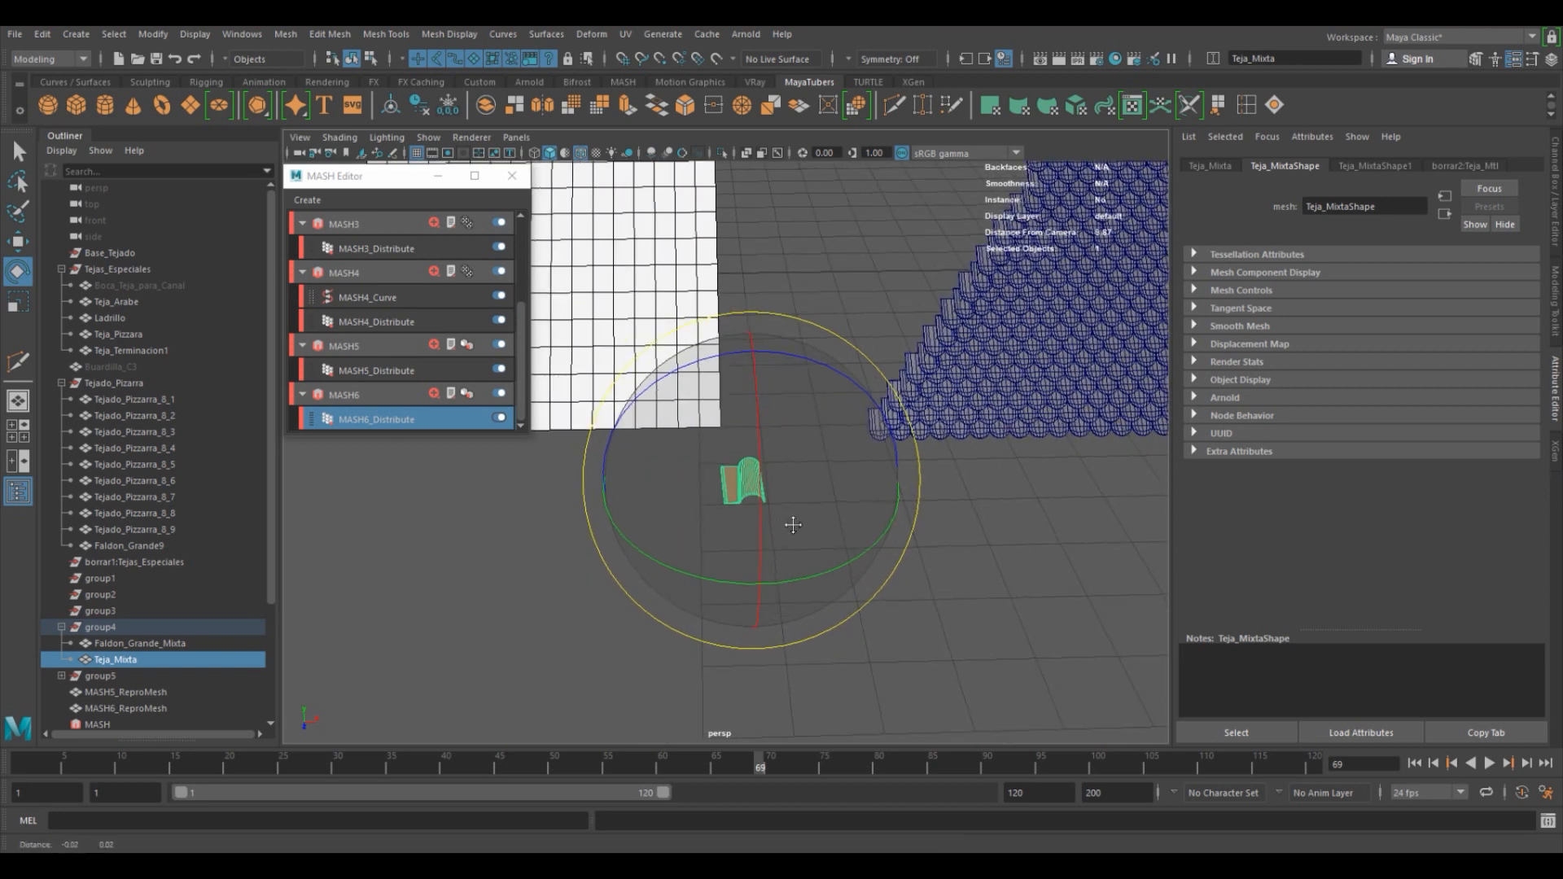
pyautogui.keyDown('alt'); pyautogui.moveTo(791, 524); pyautogui.dragTo(867, 563, button='middle'); pyautogui.keyUp('alt')
pyautogui.scroll(-3, 771, 540)
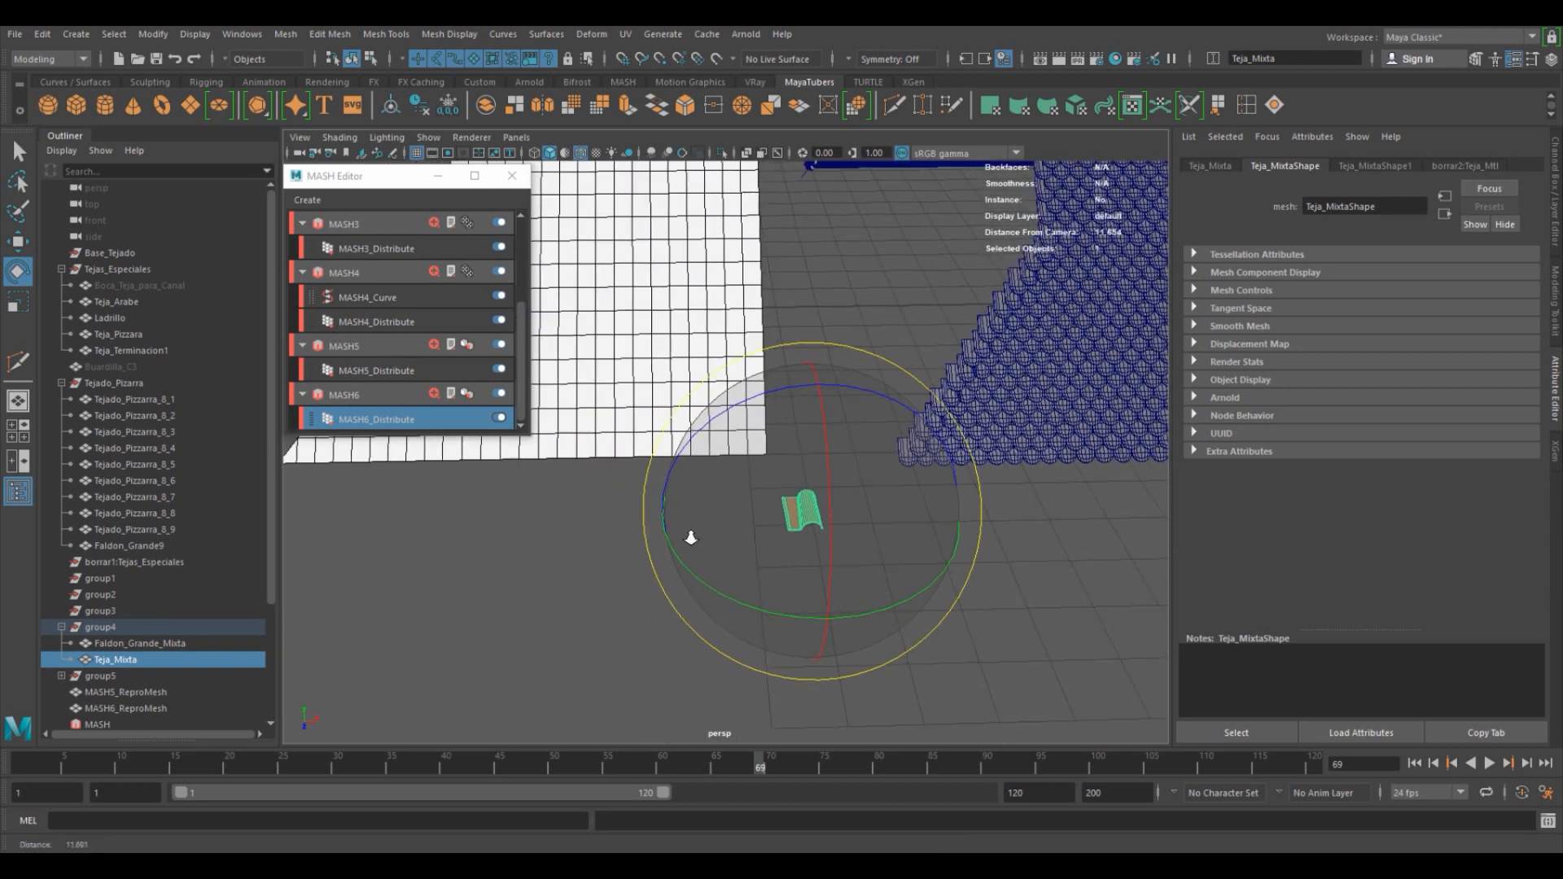
pyautogui.click(307, 200)
pyautogui.click(334, 215)
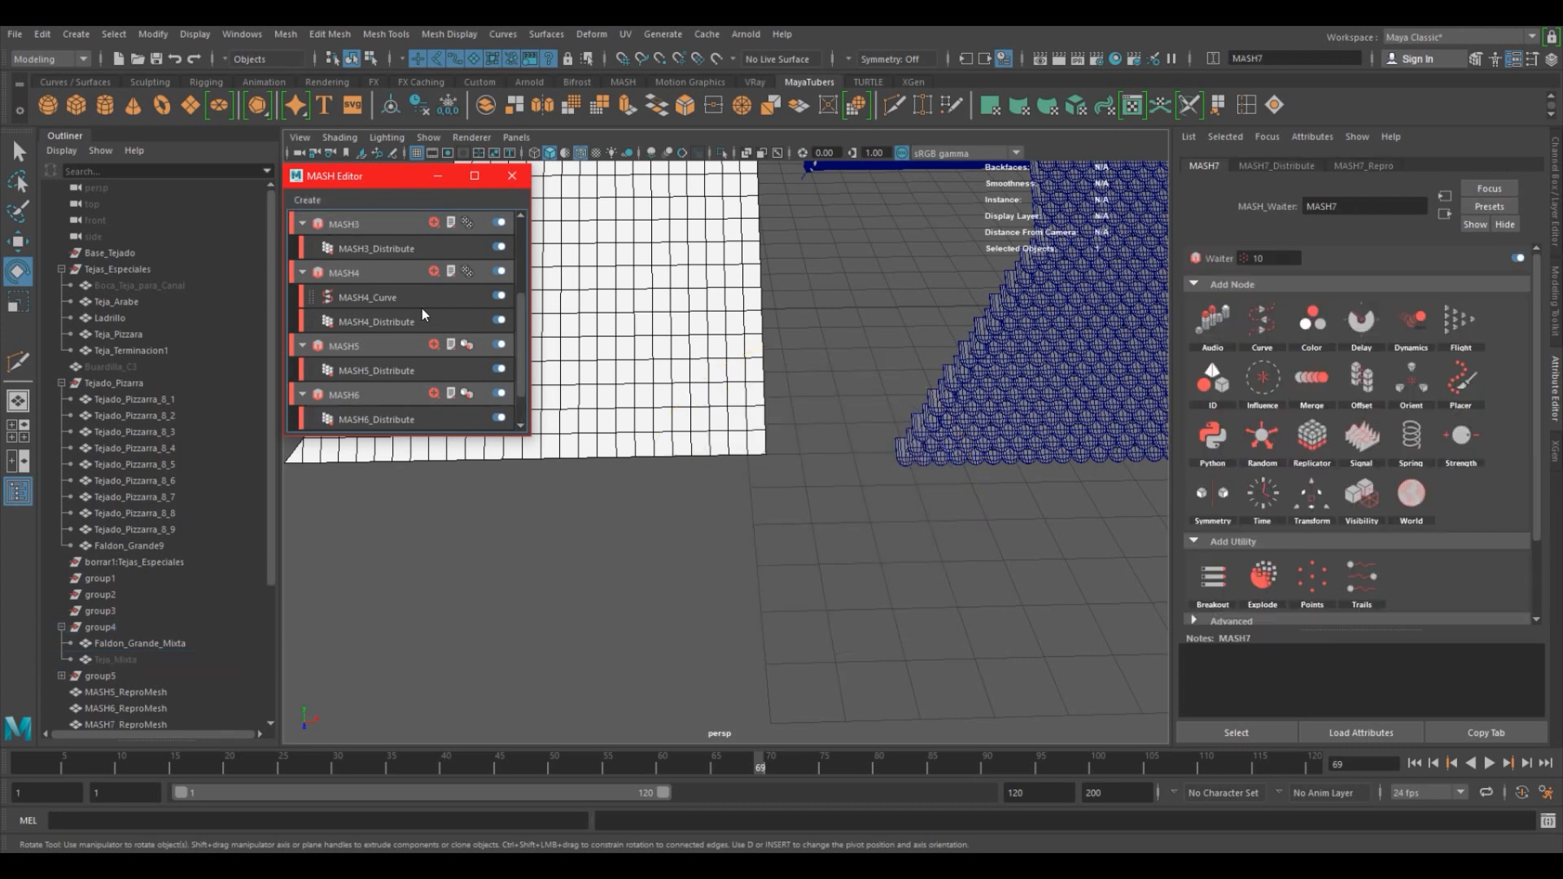
pyautogui.click(395, 418)
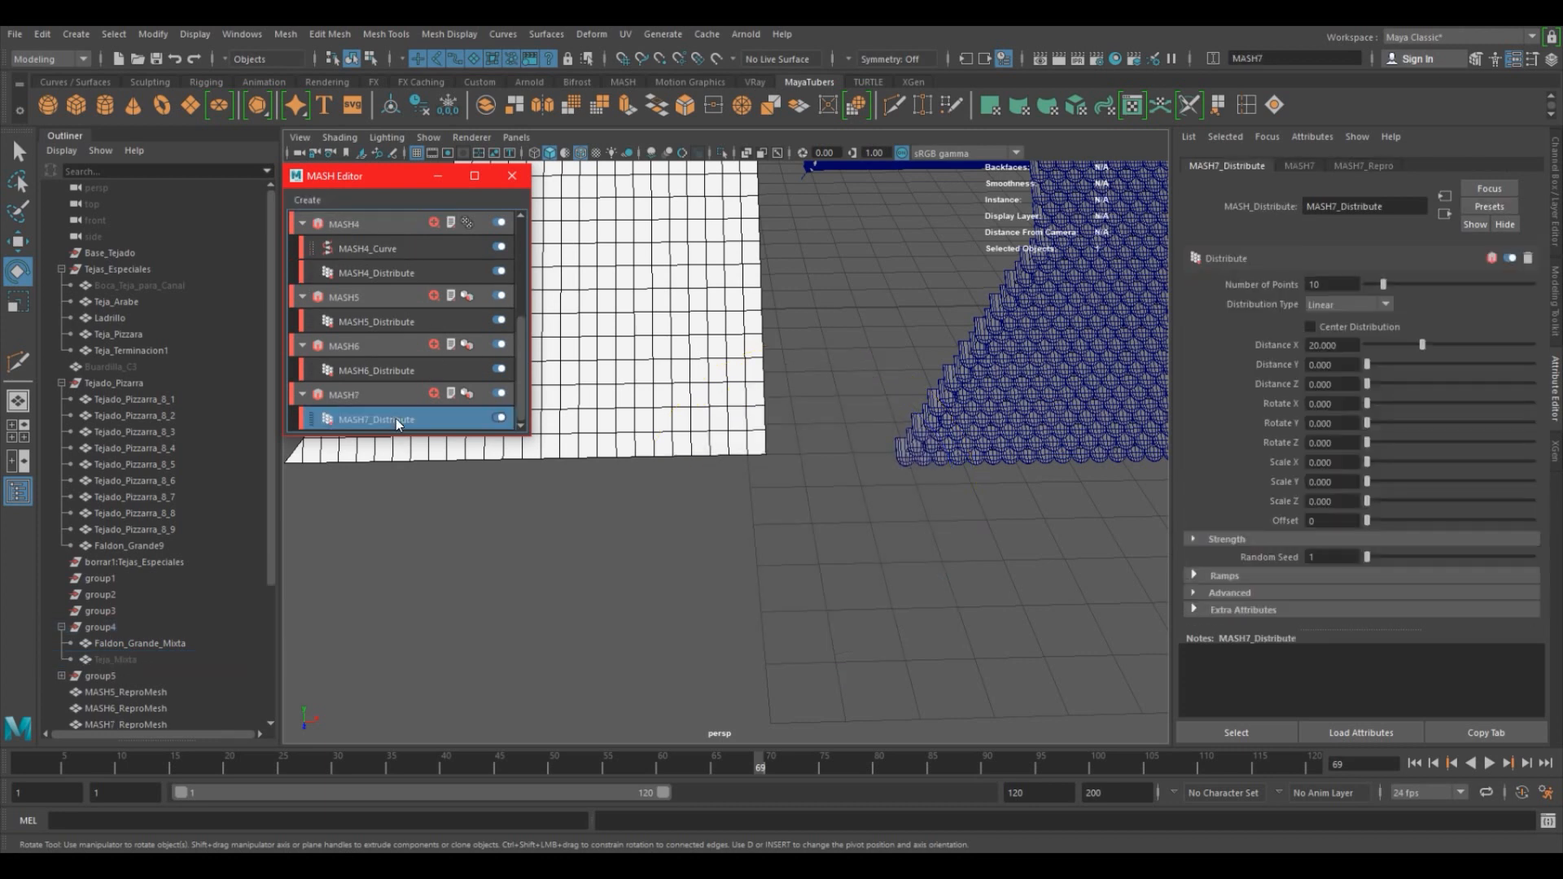
# Unhide the original Teja_Mixta tile and view it next to the white slope mesh.
pyautogui.scroll(-3, 816, 522)
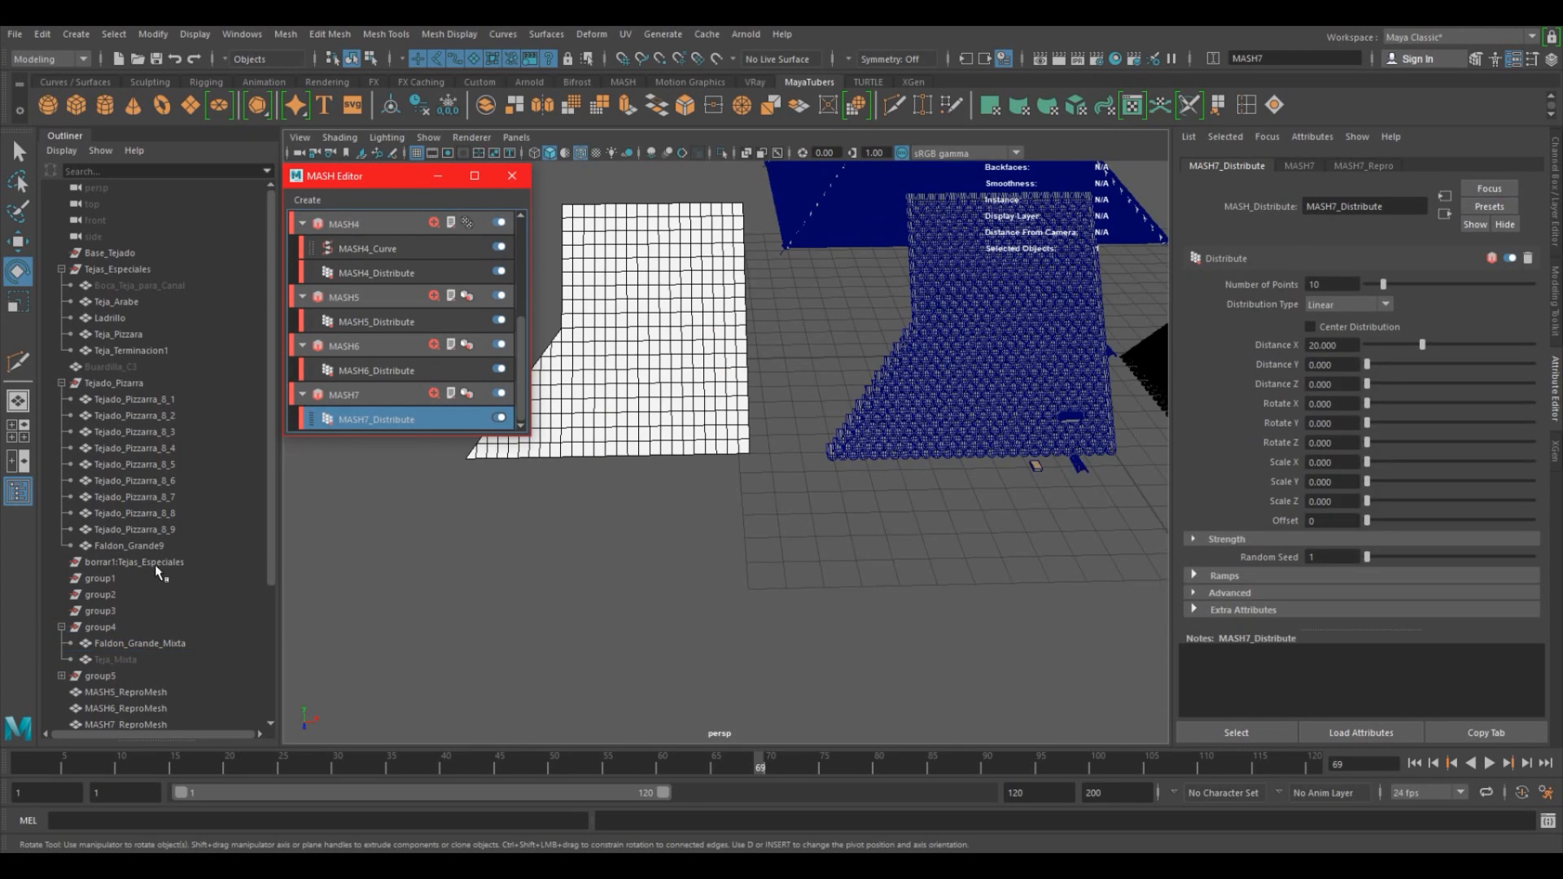
pyautogui.click(120, 657)
pyautogui.hotkey('shift', 'h')
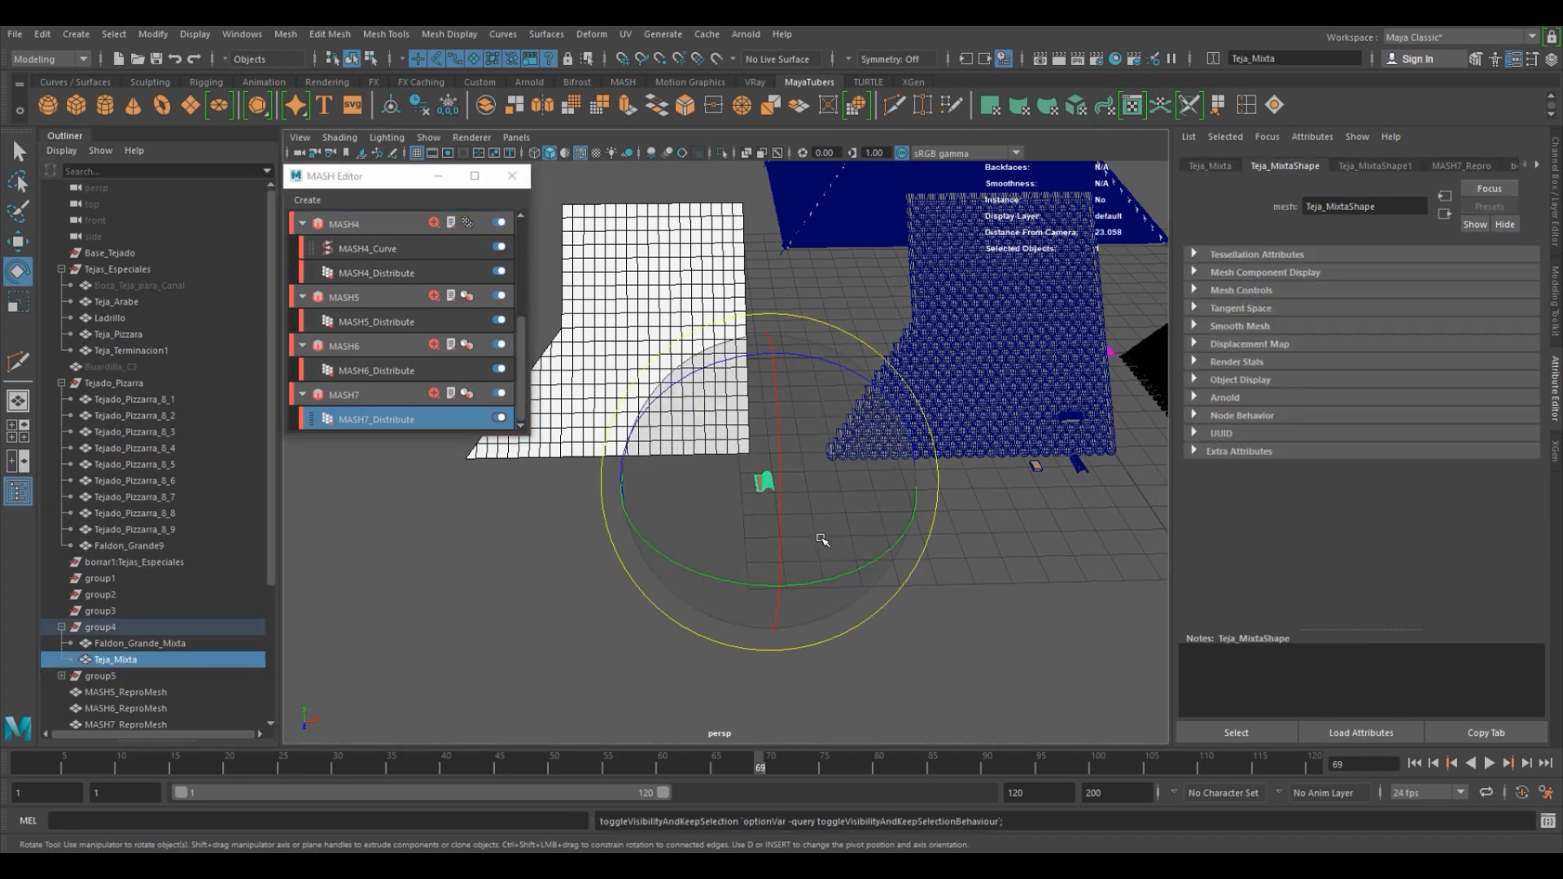
pyautogui.keyDown('alt'); pyautogui.moveTo(823, 538); pyautogui.dragTo(902, 529); pyautogui.keyUp('alt')
pyautogui.keyDown('alt'); pyautogui.moveTo(669, 372); pyautogui.dragTo(920, 450); pyautogui.keyUp('alt')
pyautogui.keyDown('alt'); pyautogui.moveTo(968, 529); pyautogui.dragTo(776, 448, button='middle'); pyautogui.keyUp('alt')
pyautogui.keyDown('alt'); pyautogui.moveTo(776, 449); pyautogui.dragTo(810, 504); pyautogui.keyUp('alt')
pyautogui.scroll(4, 1015, 554)
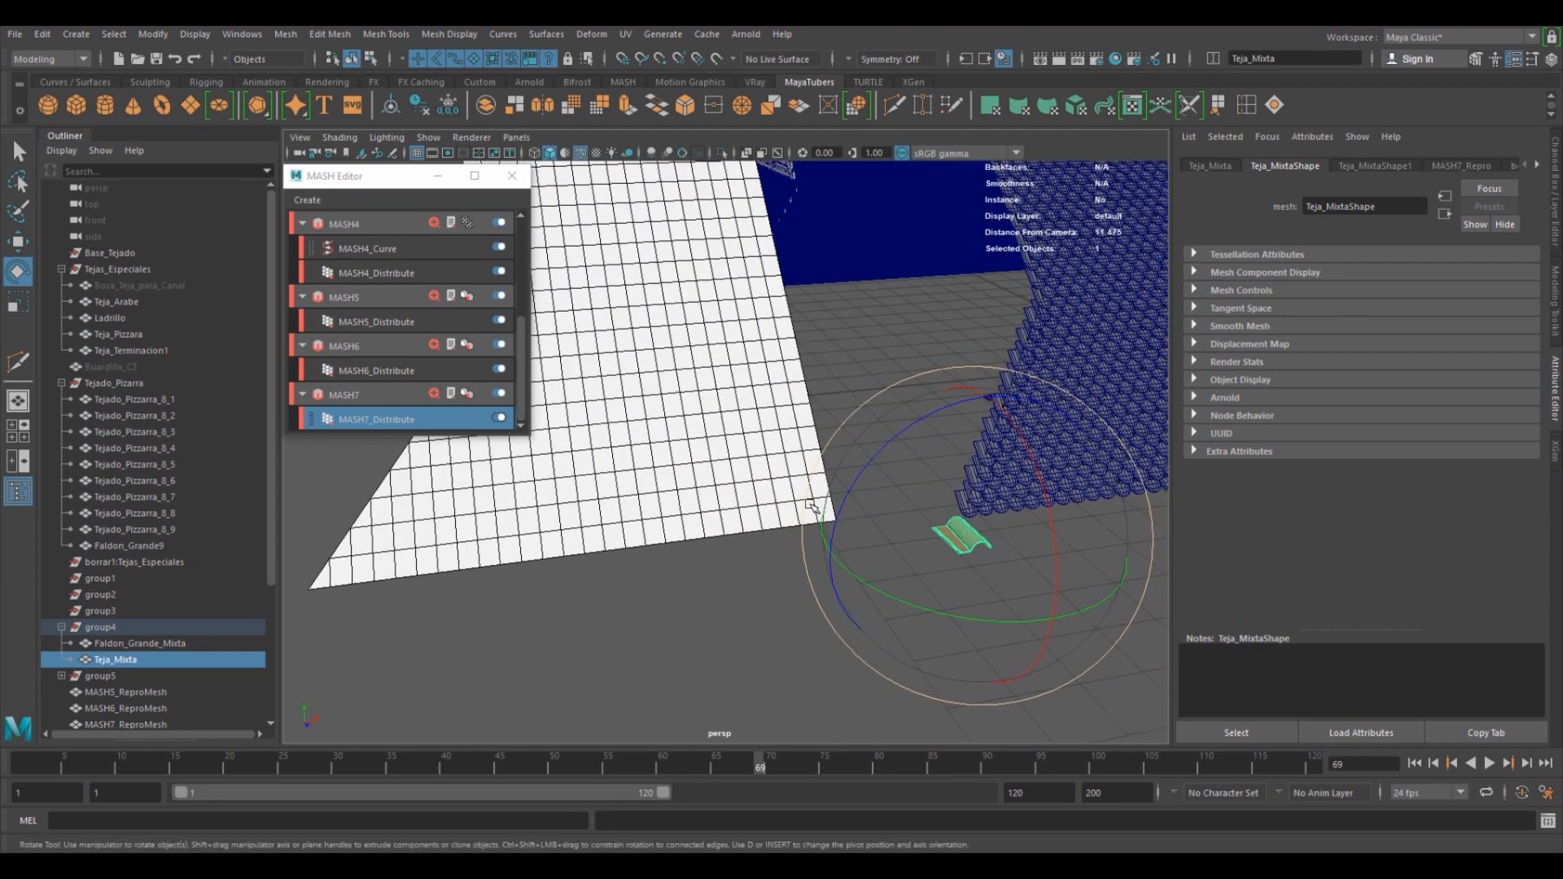
# Set the MASH7 Distribute node's distribution type to Mesh and connect the slope mesh Faldon_Grande_Mixta as its input mesh.
pyautogui.click(374, 417)
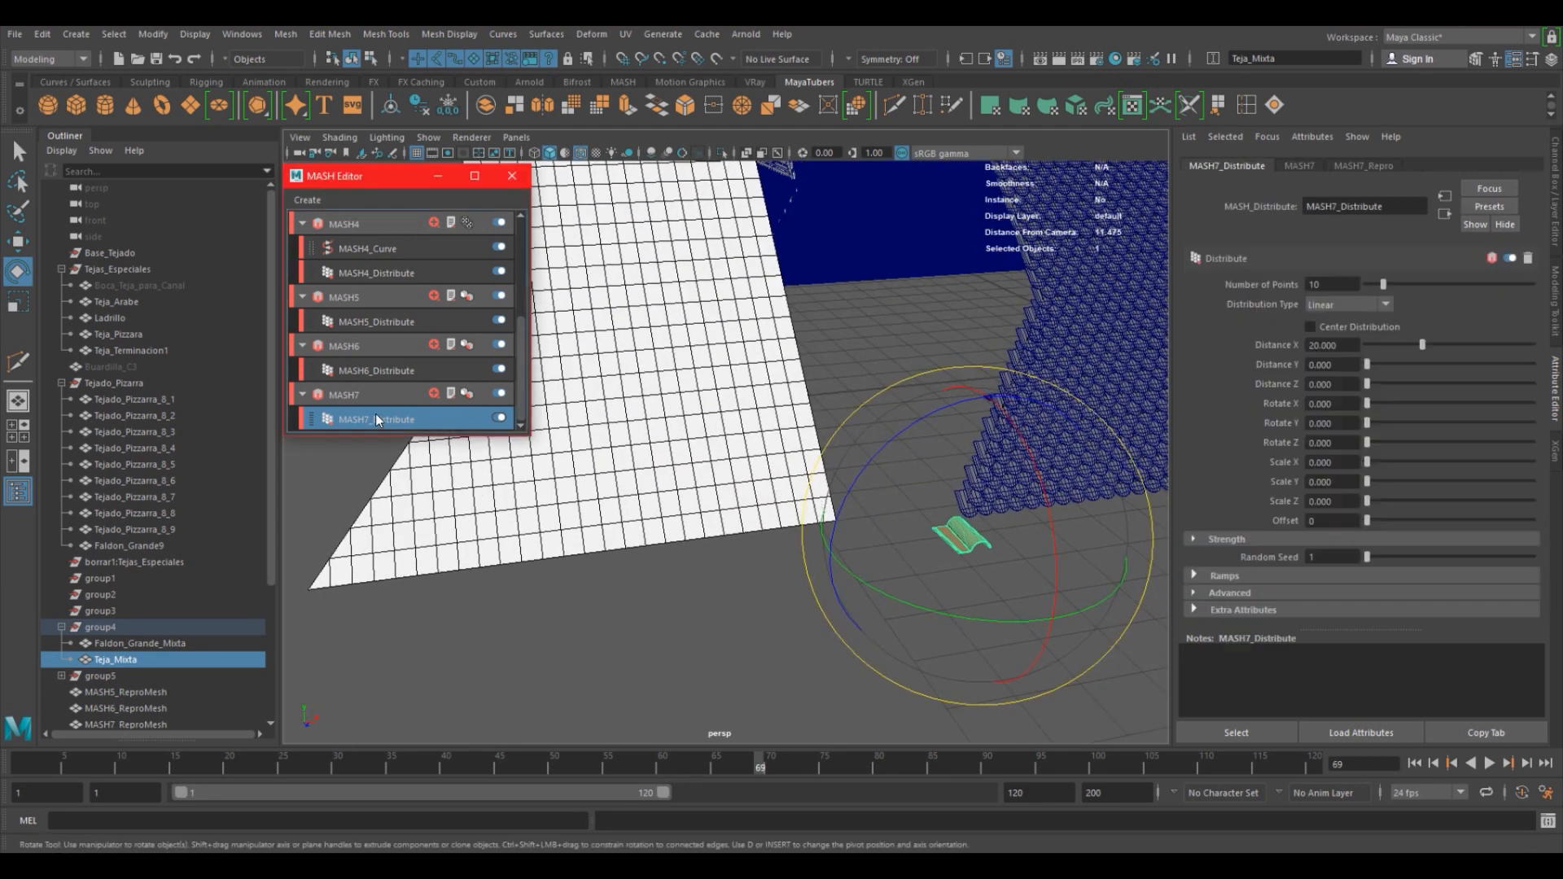
pyautogui.click(1335, 312)
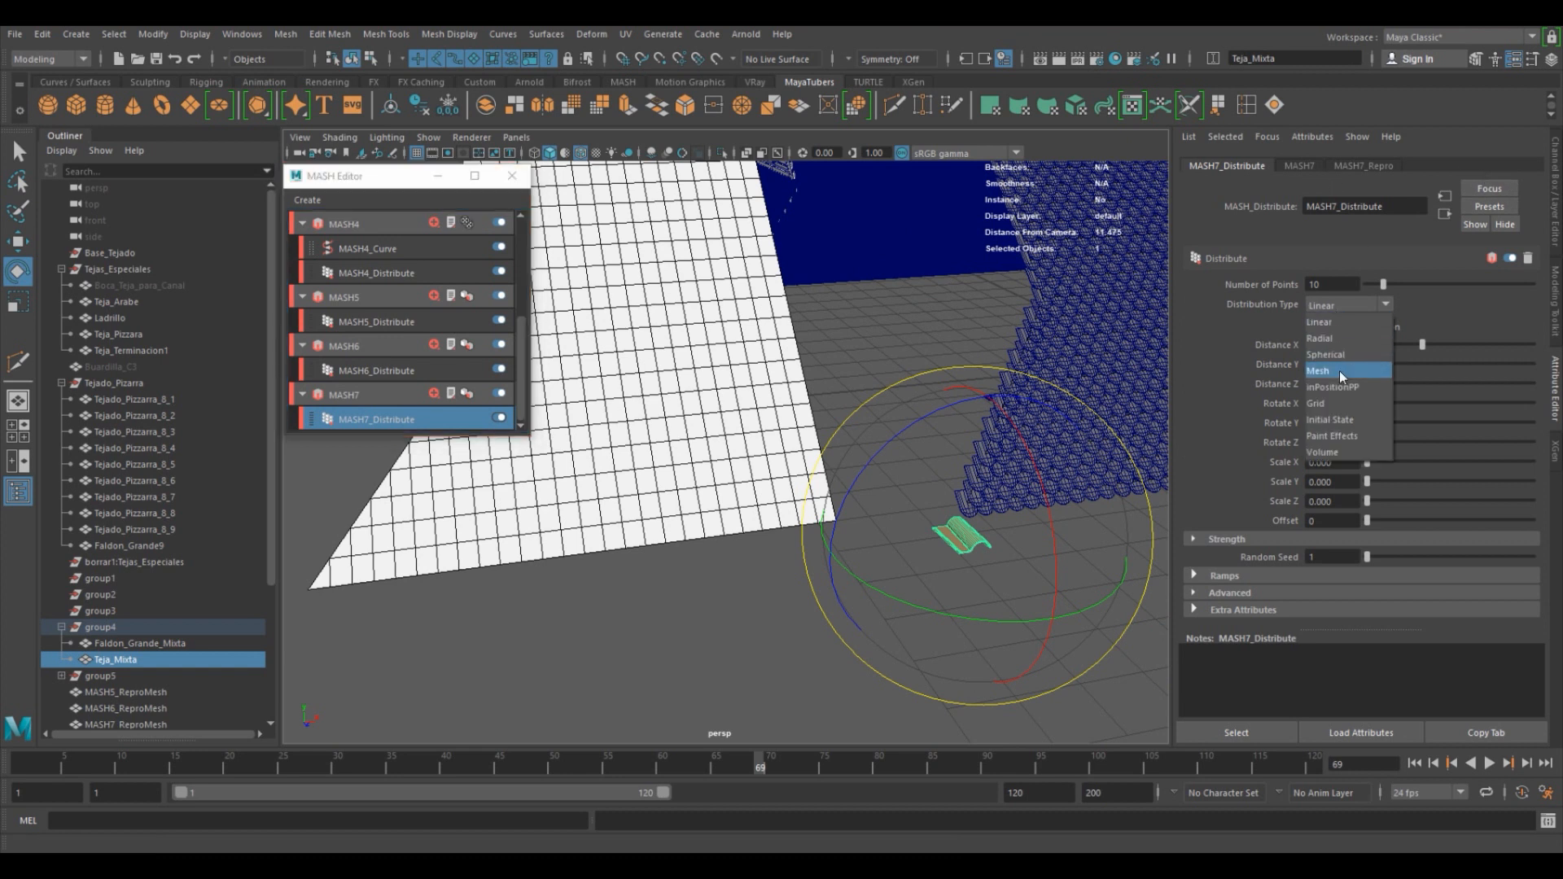
pyautogui.click(1332, 372)
pyautogui.click(637, 402)
pyautogui.click(443, 420)
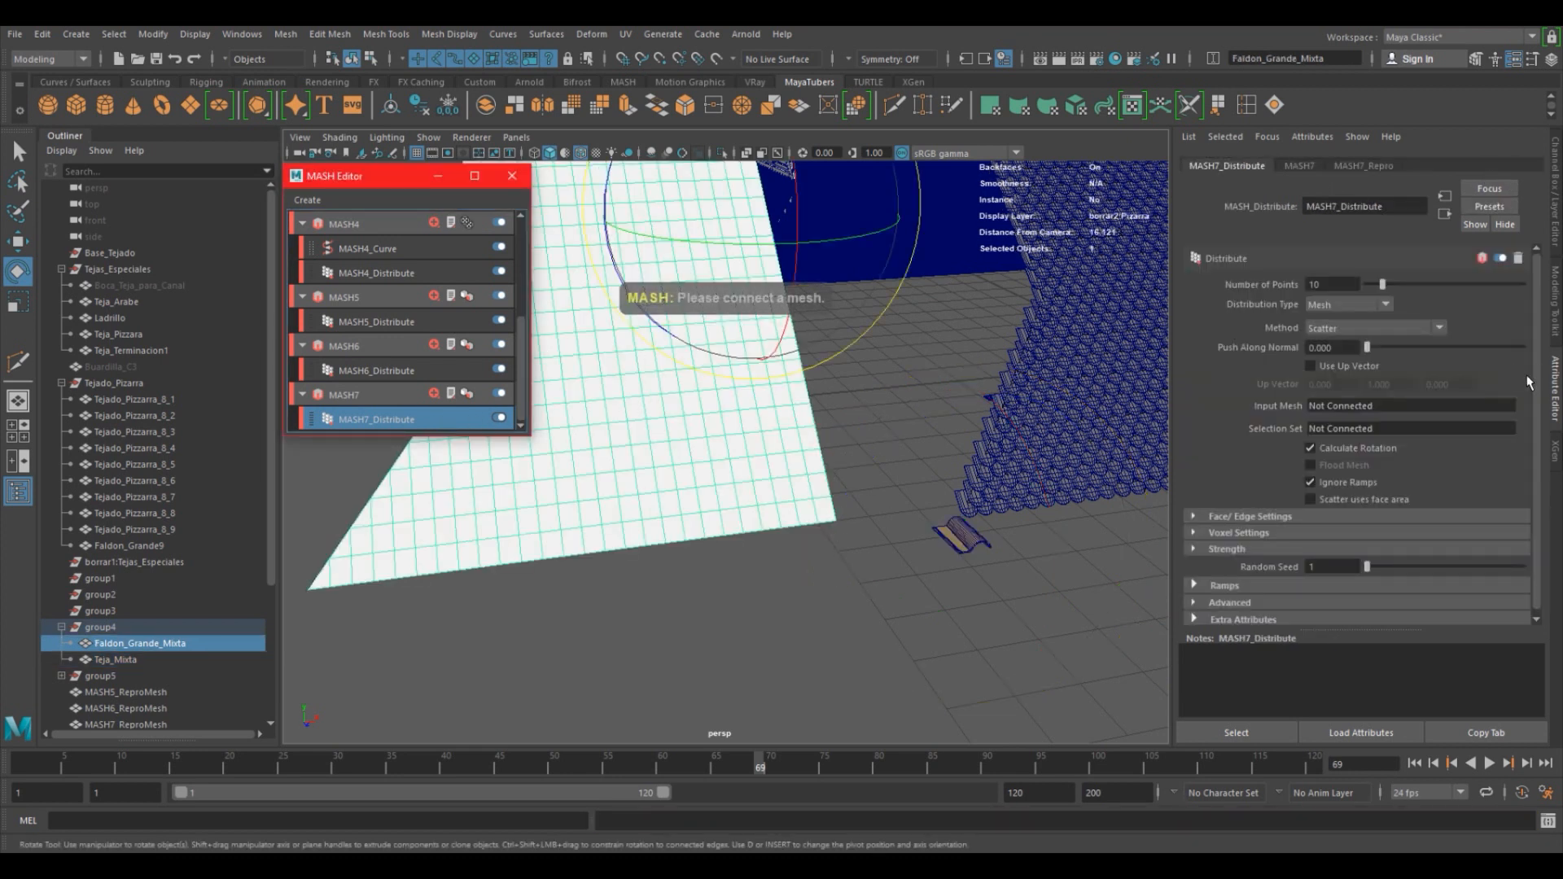
pyautogui.rightClick(1368, 407)
pyautogui.click(1382, 419)
# Rotate the original Teja_Mixta tile to 90 degrees about Y so the distributed tiles run down the slope.
pyautogui.keyDown('alt'); pyautogui.moveTo(802, 481); pyautogui.dragTo(824, 554); pyautogui.keyUp('alt')
pyautogui.click(842, 581)
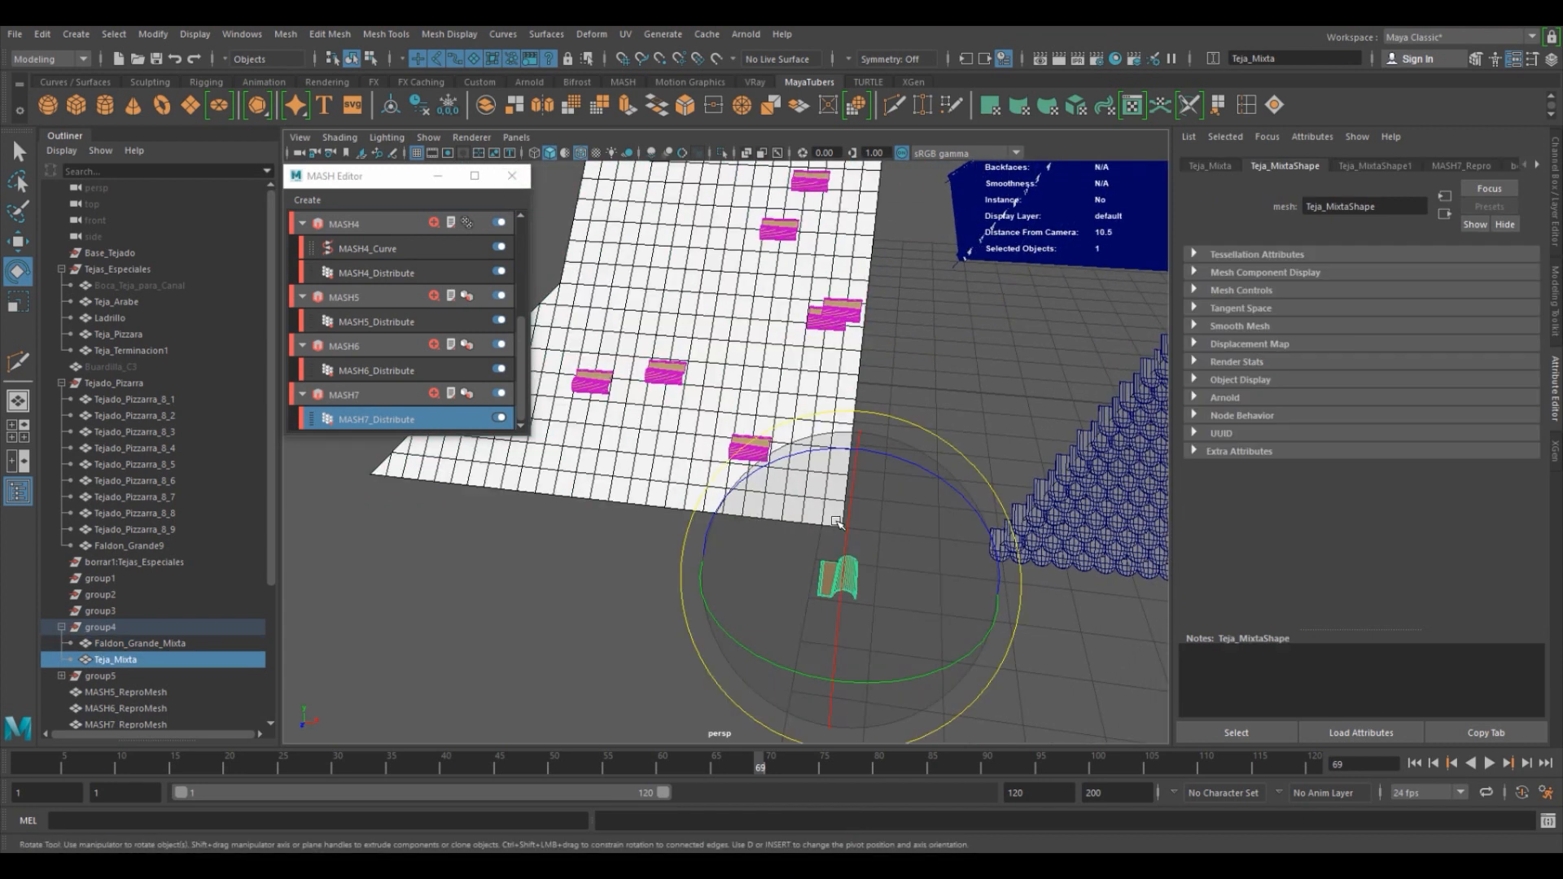
pyautogui.press('-')
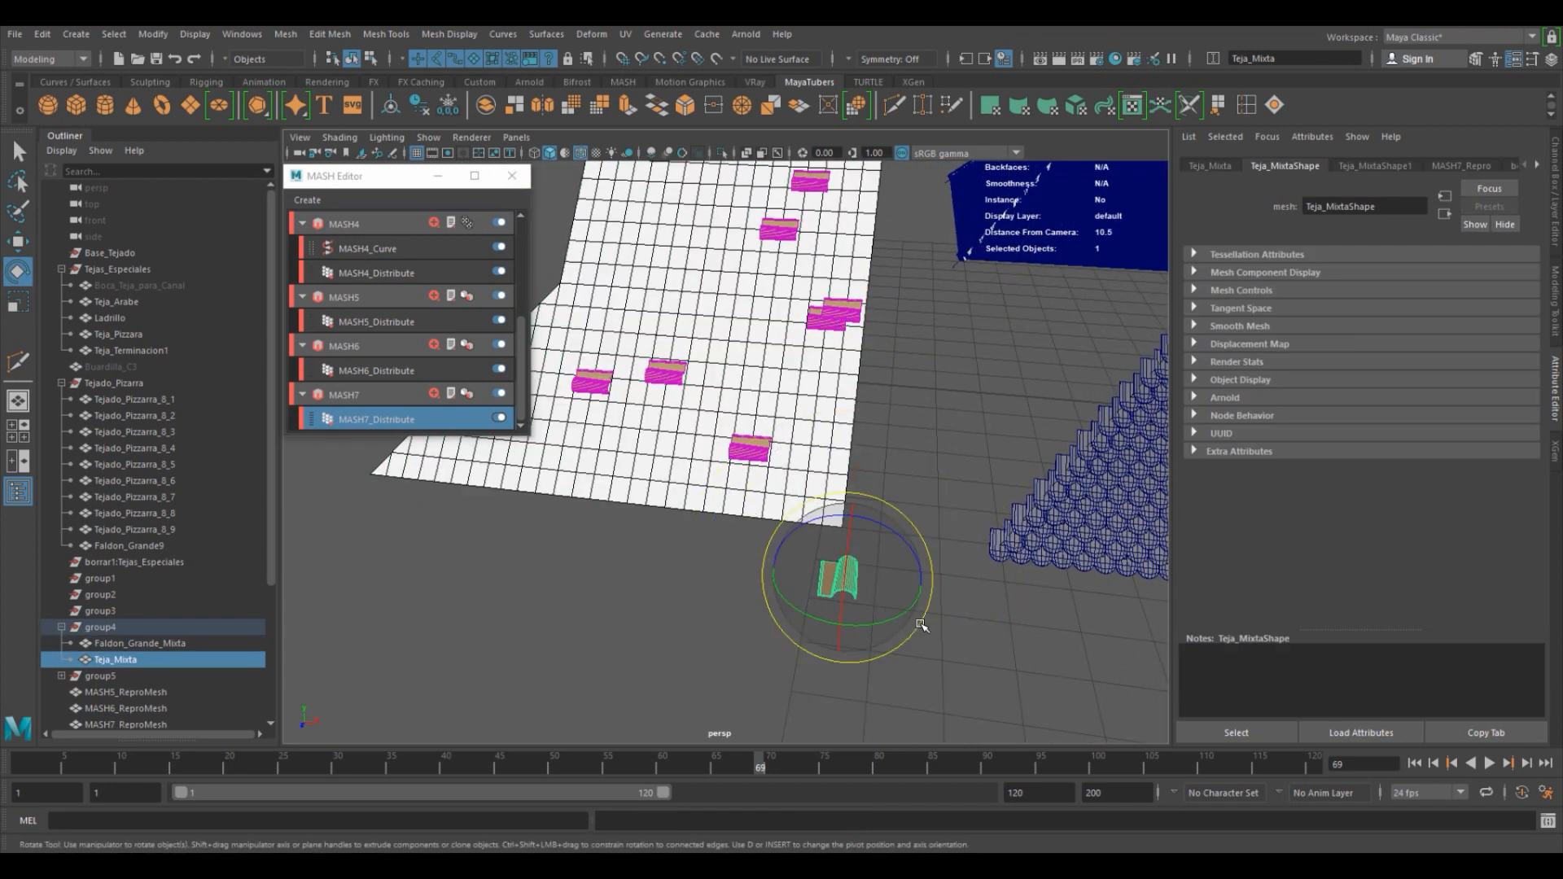
pyautogui.moveTo(859, 625); pyautogui.dragTo(954, 601)
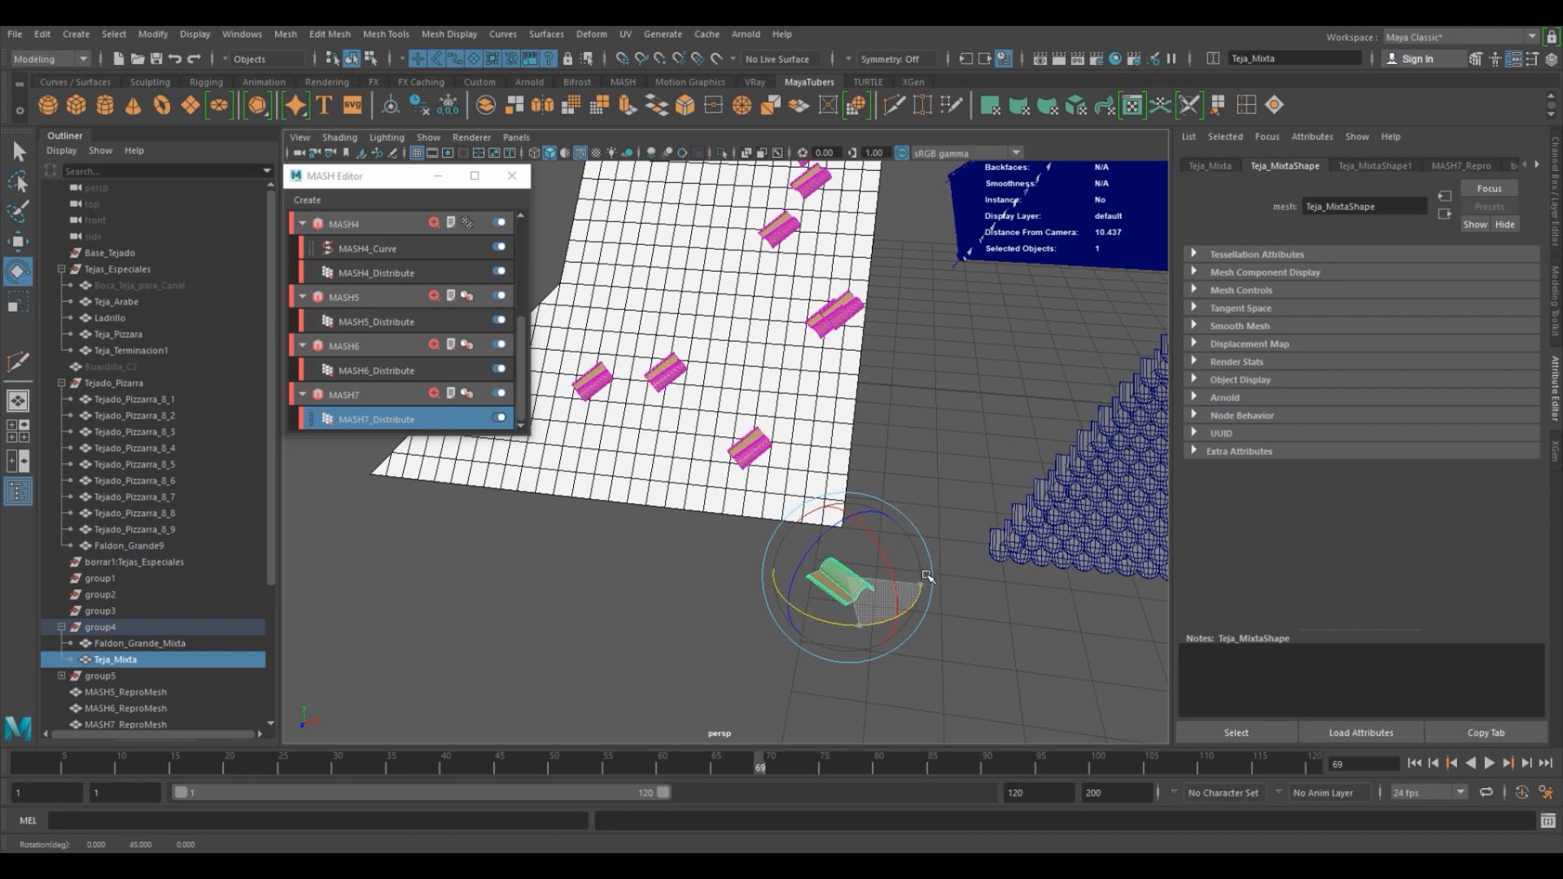
pyautogui.keyDown('alt'); pyautogui.moveTo(920, 540); pyautogui.dragTo(857, 529); pyautogui.keyUp('alt')
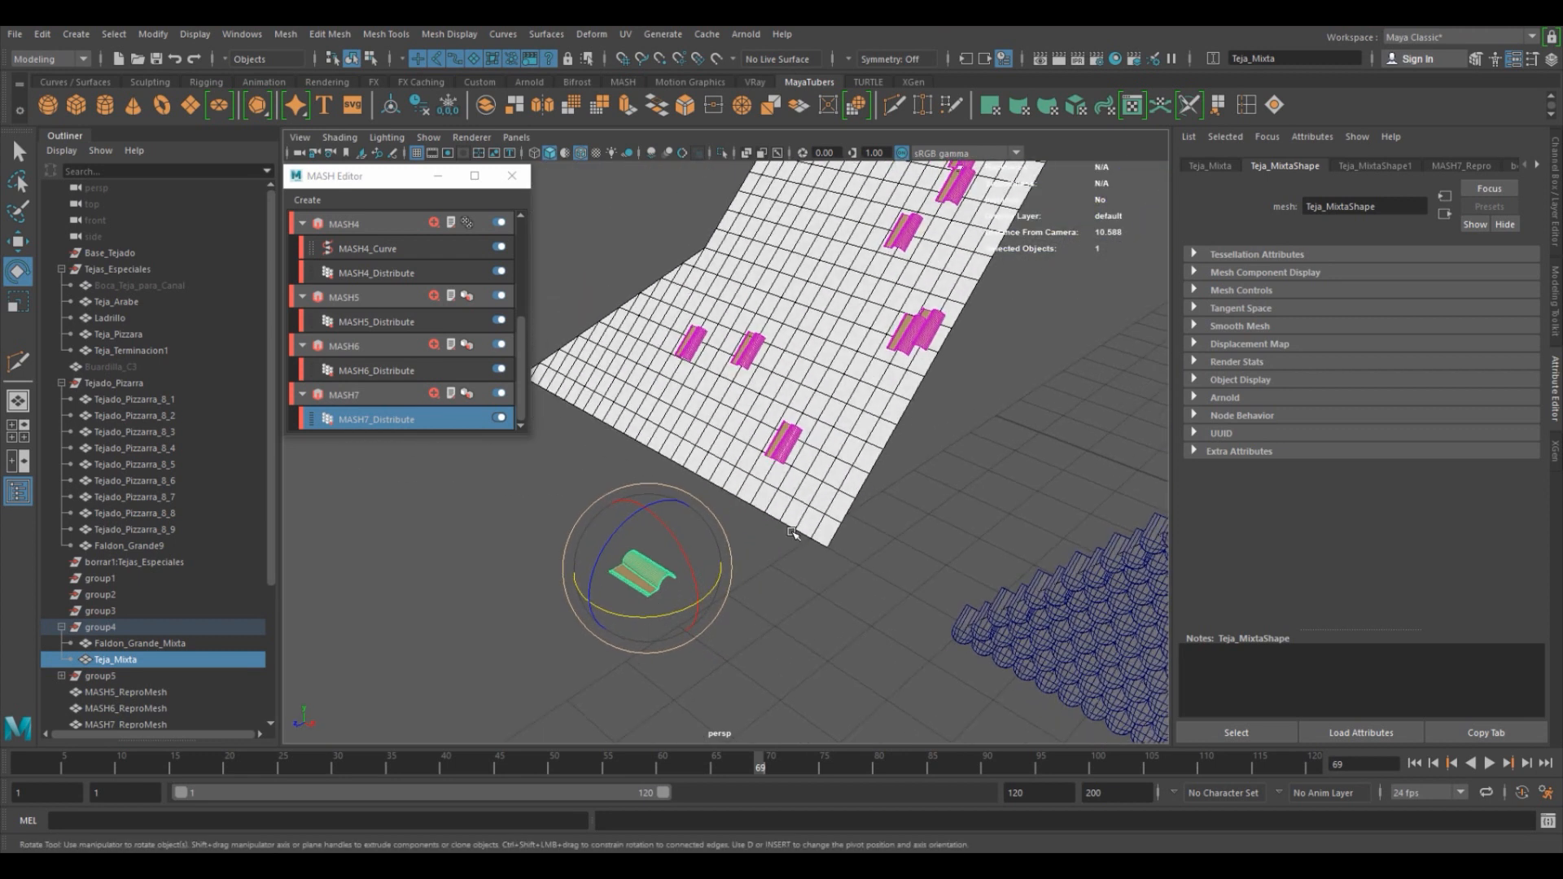
pyautogui.keyDown('alt'); pyautogui.moveTo(792, 532); pyautogui.dragTo(820, 556, button='middle'); pyautogui.keyUp('alt')
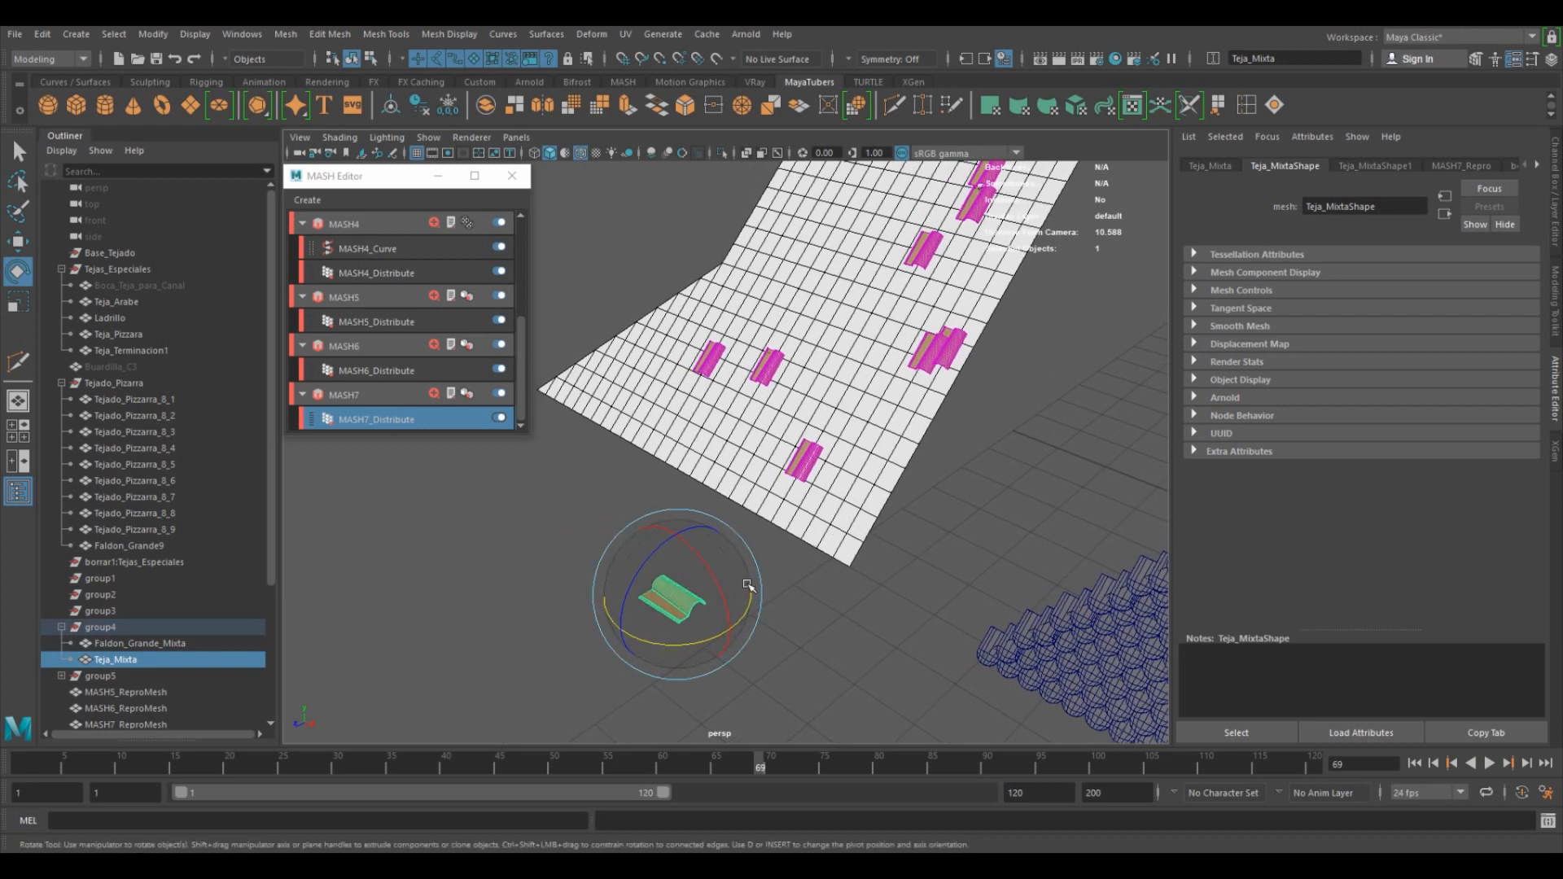
# Set the MASH7 distribution method to Vertex with Flood Mesh enabled to cover the whole slope with tiles.
pyautogui.click(370, 420)
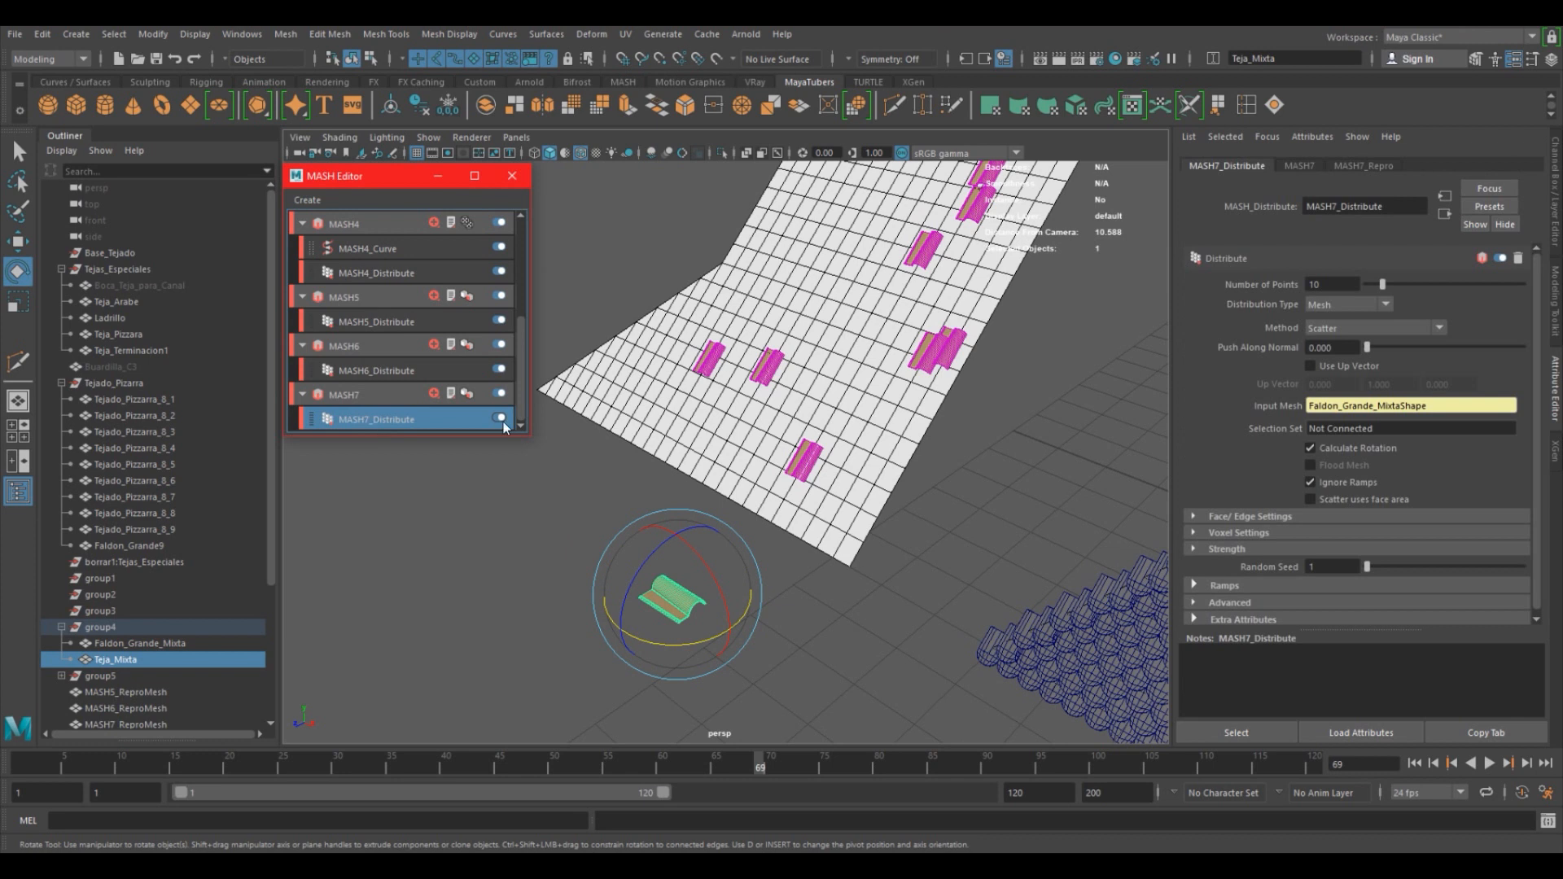
pyautogui.click(1353, 329)
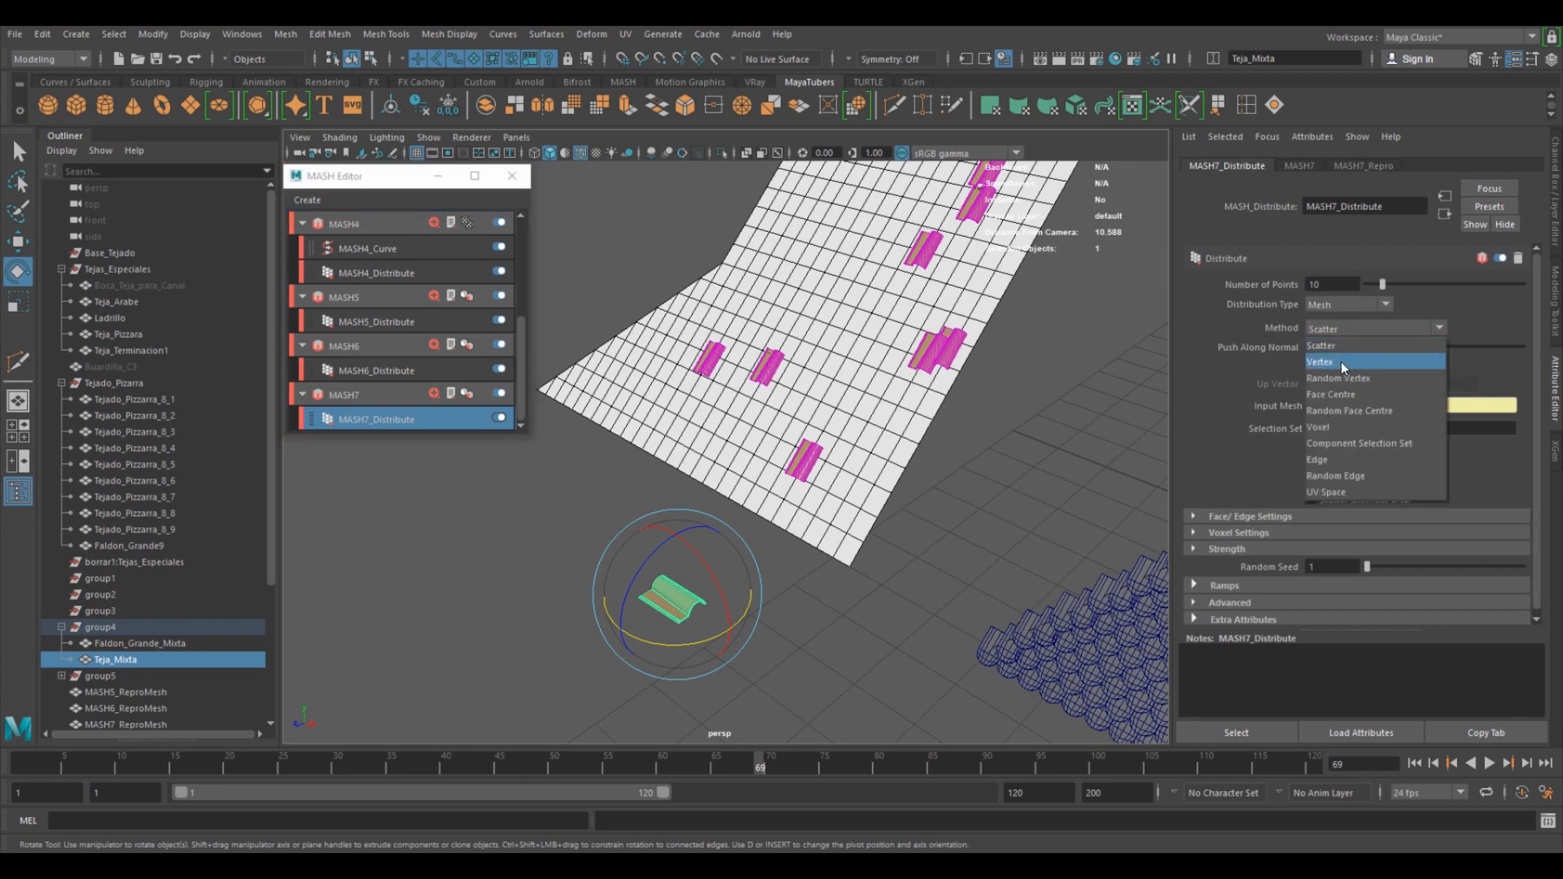
pyautogui.click(1343, 363)
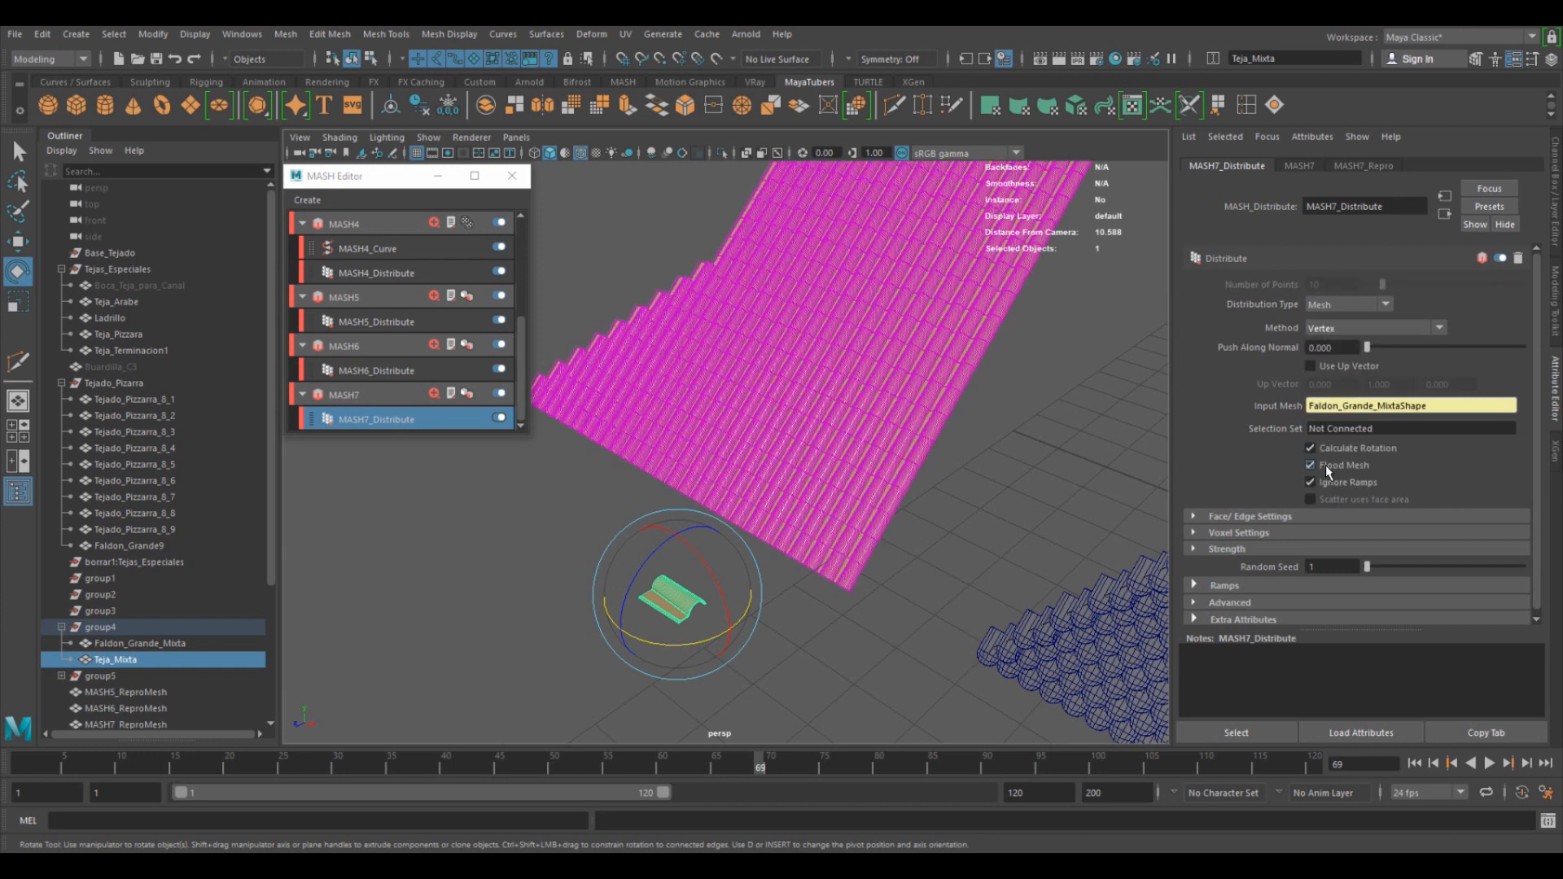
# Examine how the distributed tiles overlap along the eave and the stepped edge of the slope.
pyautogui.keyDown('alt'); pyautogui.moveTo(764, 454); pyautogui.dragTo(807, 489); pyautogui.keyUp('alt')
pyautogui.keyDown('alt'); pyautogui.moveTo(807, 488); pyautogui.dragTo(1051, 491, button='right'); pyautogui.keyUp('alt')
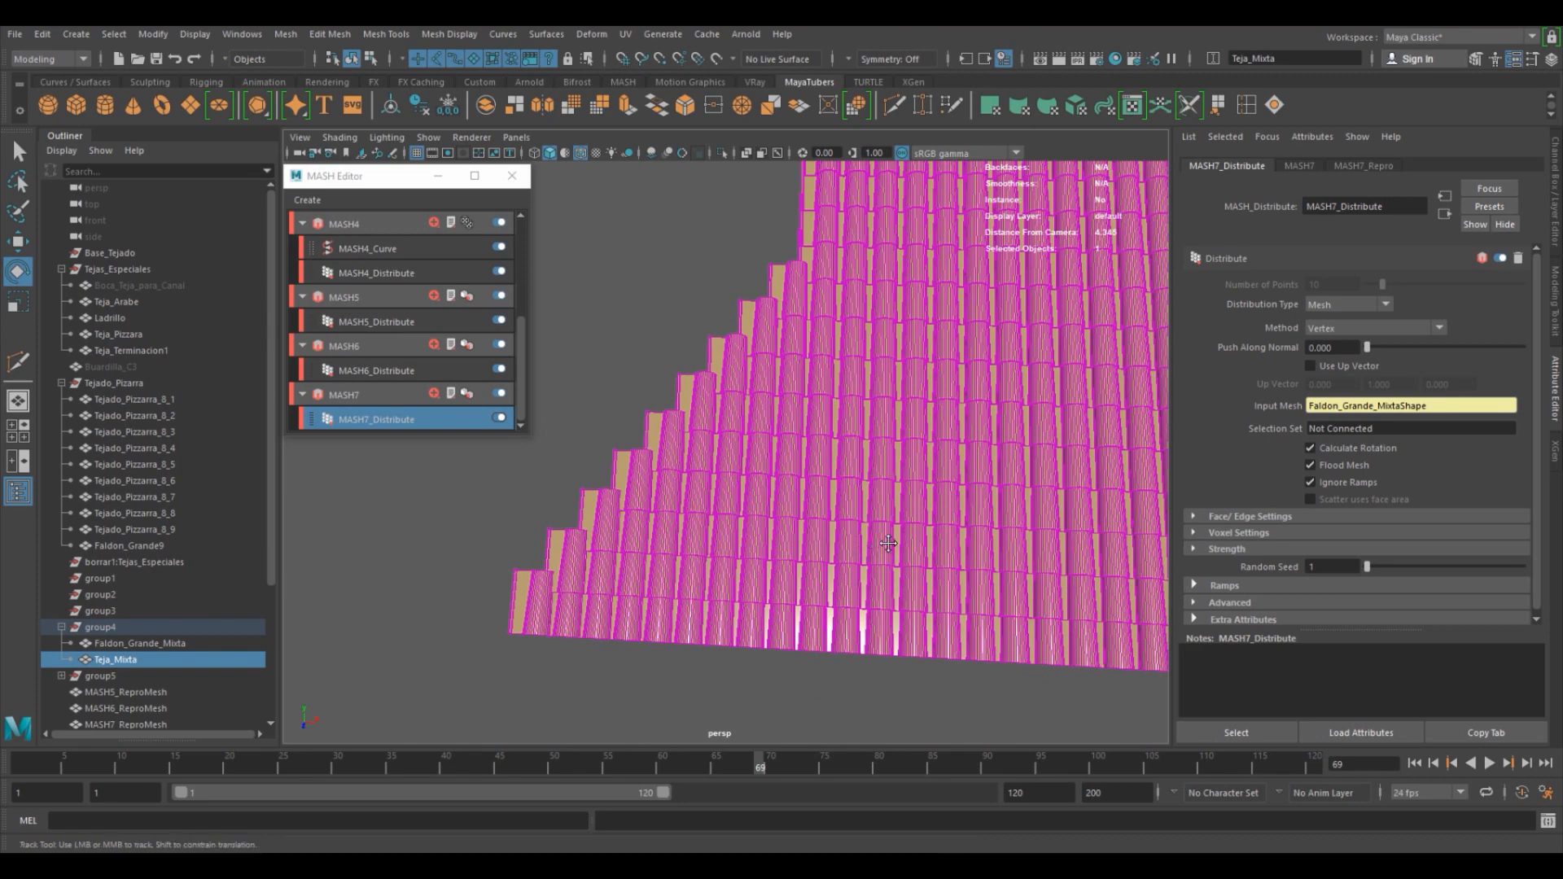
pyautogui.keyDown('alt'); pyautogui.moveTo(878, 544); pyautogui.dragTo(584, 482, button='middle'); pyautogui.keyUp('alt')
pyautogui.keyDown('alt'); pyautogui.moveTo(585, 482); pyautogui.dragTo(1089, 574, button='right'); pyautogui.keyUp('alt')
pyautogui.keyDown('alt'); pyautogui.moveTo(1068, 562); pyautogui.dragTo(806, 425, button='middle'); pyautogui.keyUp('alt')
pyautogui.keyDown('alt'); pyautogui.moveTo(822, 443); pyautogui.dragTo(1082, 568, button='right'); pyautogui.keyUp('alt')
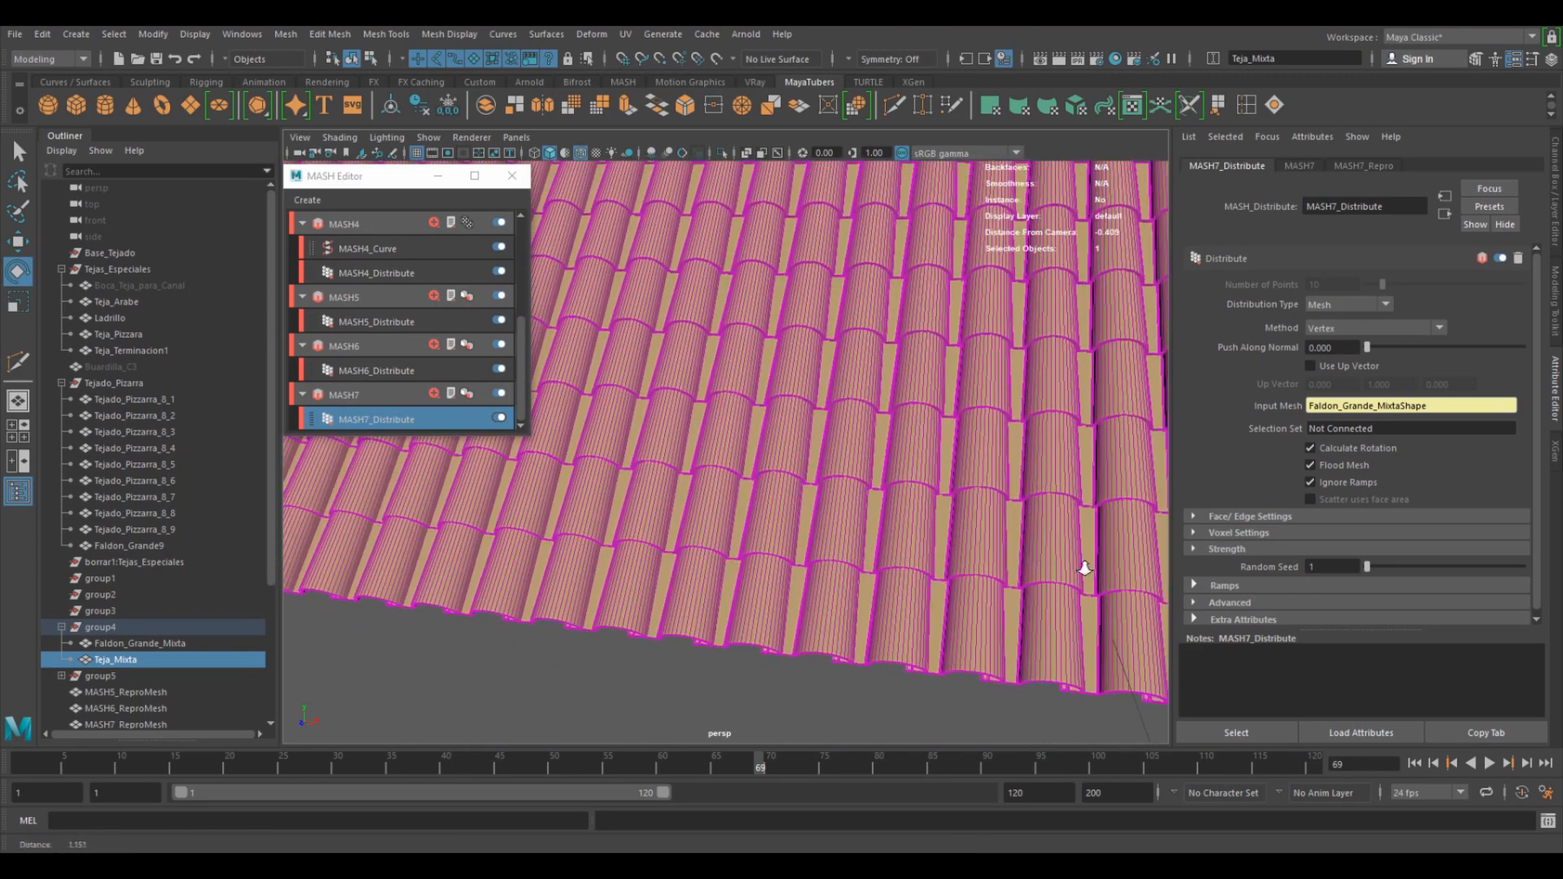
pyautogui.keyDown('alt'); pyautogui.moveTo(918, 504); pyautogui.dragTo(717, 395, button='right'); pyautogui.keyUp('alt')
pyautogui.keyDown('alt'); pyautogui.moveTo(801, 440); pyautogui.dragTo(903, 541); pyautogui.keyUp('alt')
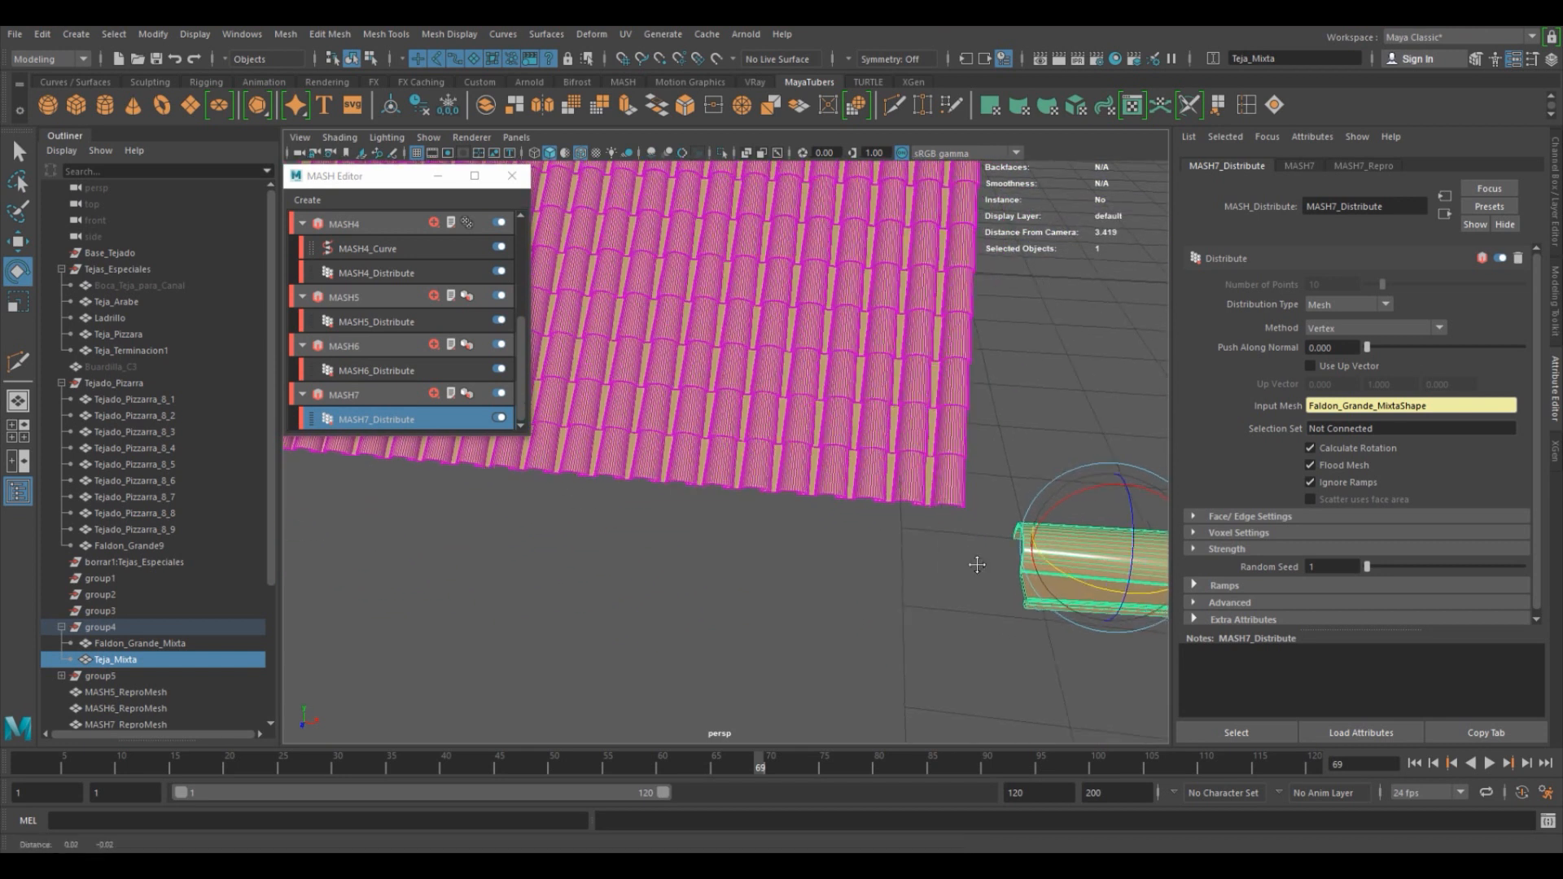
# Scale the original Teja_Mixta tile to 0.815 in X and Z, keeping Y at 1.
pyautogui.keyDown('alt'); pyautogui.moveTo(985, 570); pyautogui.dragTo(846, 550, button='middle'); pyautogui.keyUp('alt')
pyautogui.press('r')
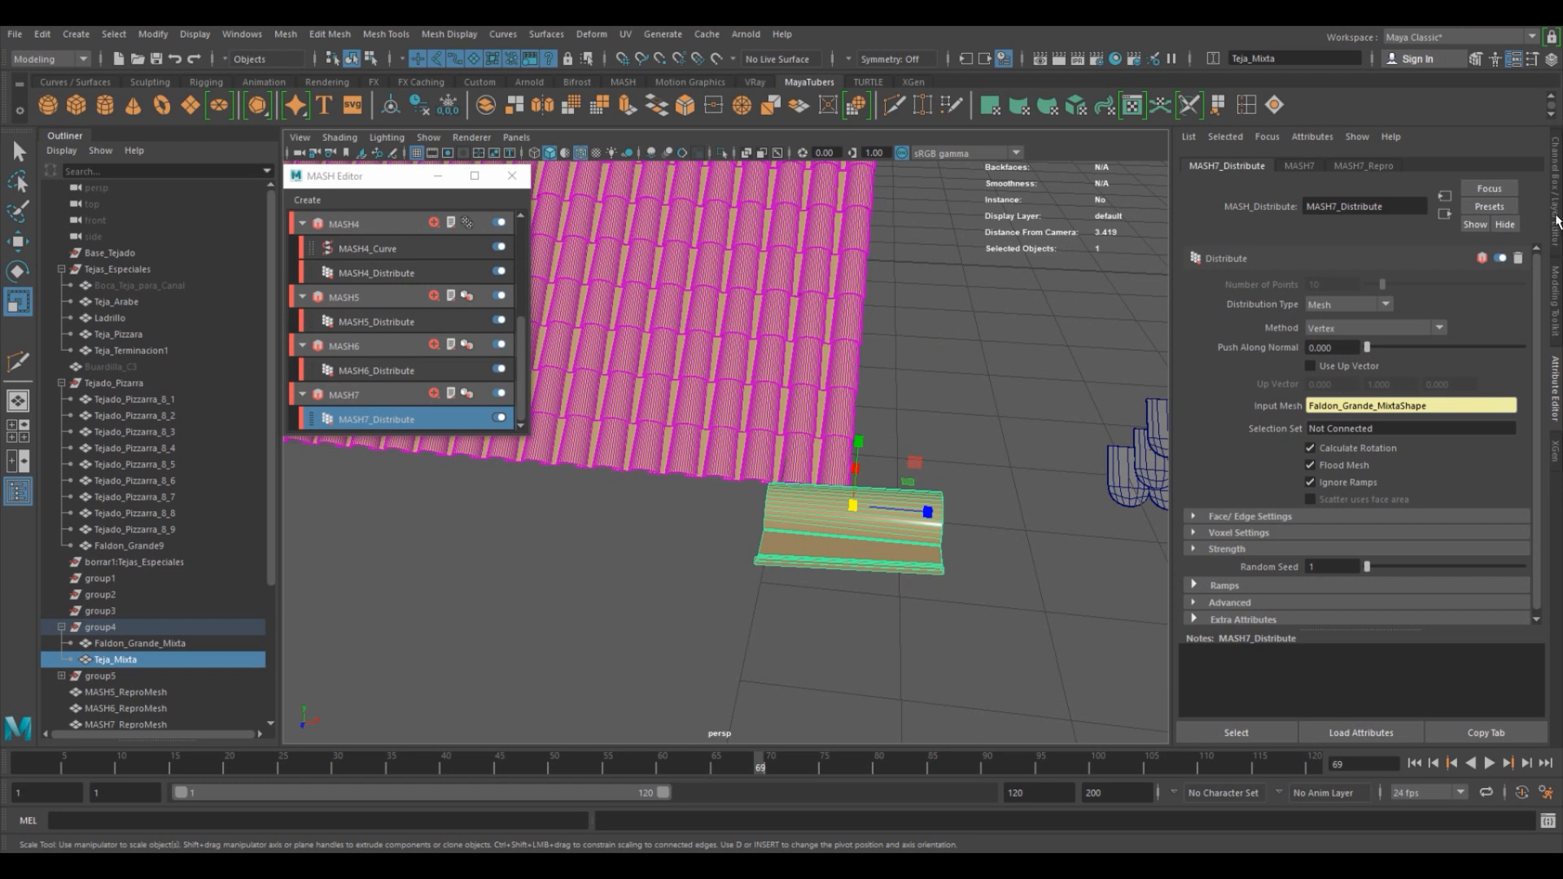
pyautogui.click(1556, 220)
pyautogui.keyDown('alt'); pyautogui.moveTo(889, 541); pyautogui.dragTo(974, 562); pyautogui.keyUp('alt')
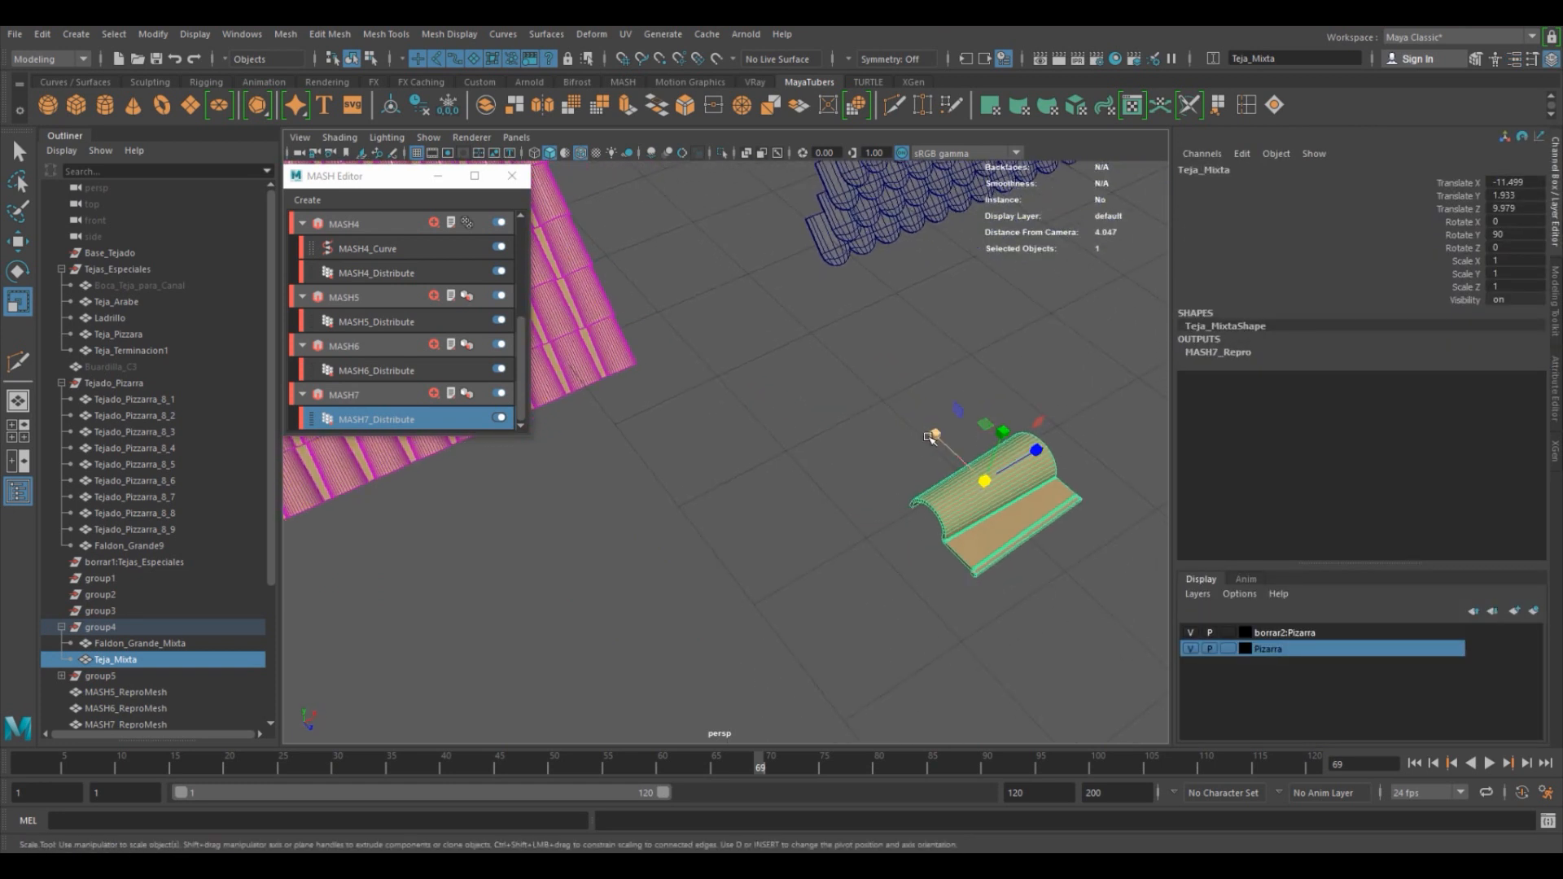
pyautogui.click(985, 424)
pyautogui.moveTo(985, 423); pyautogui.dragTo(967, 424)
# Inspect the joints between neighbouring tiles up close, then deselect the tile and review the roof slope.
pyautogui.keyDown('alt'); pyautogui.moveTo(707, 429); pyautogui.dragTo(554, 433); pyautogui.keyUp('alt')
pyautogui.keyDown('alt'); pyautogui.moveTo(554, 433); pyautogui.dragTo(695, 500, button='middle'); pyautogui.keyUp('alt')
pyautogui.scroll(10, 694, 501)
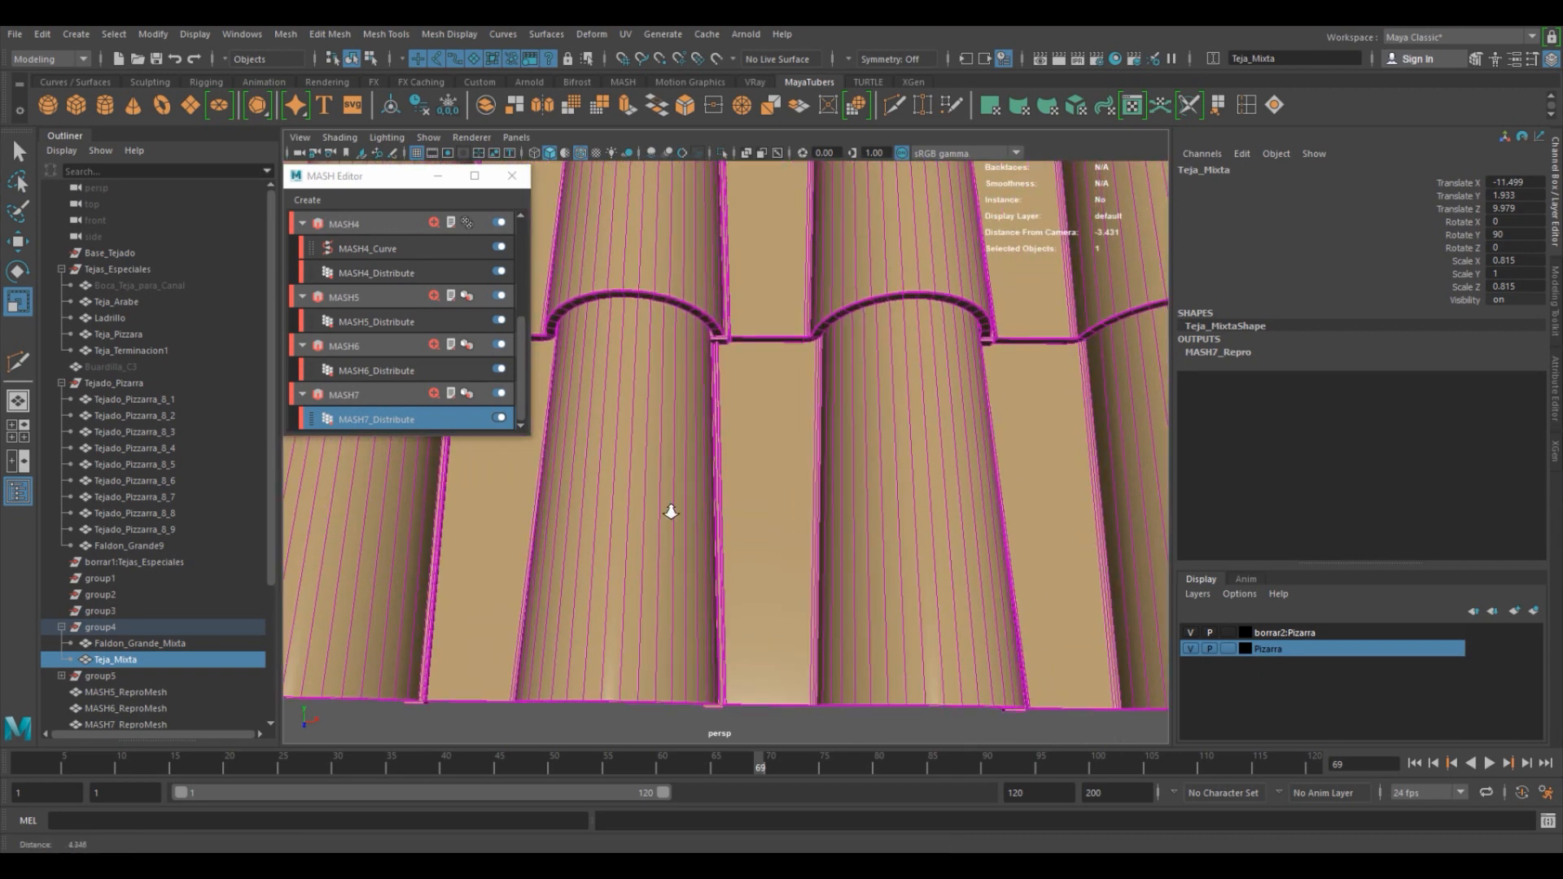
pyautogui.scroll(-5, 710, 330)
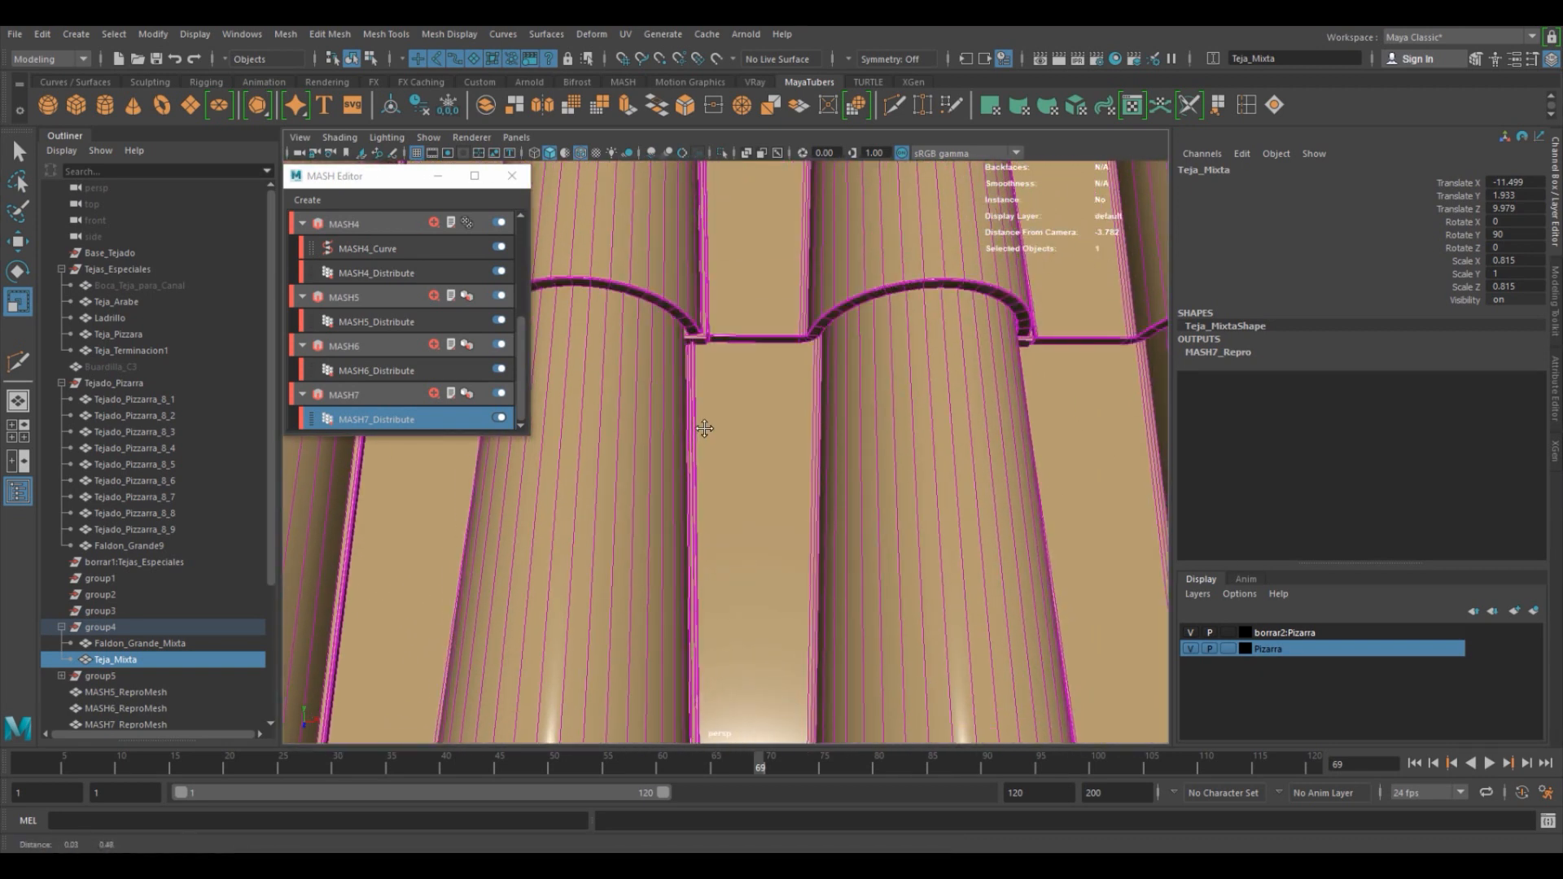
pyautogui.keyDown('alt'); pyautogui.moveTo(822, 440); pyautogui.dragTo(876, 310, button='middle'); pyautogui.keyUp('alt')
pyautogui.keyDown('alt'); pyautogui.moveTo(876, 310); pyautogui.dragTo(726, 375, button='right'); pyautogui.keyUp('alt')
pyautogui.keyDown('alt'); pyautogui.moveTo(727, 375); pyautogui.dragTo(704, 414); pyautogui.keyUp('alt')
pyautogui.keyDown('alt'); pyautogui.moveTo(704, 414); pyautogui.dragTo(822, 639, button='middle'); pyautogui.keyUp('alt')
pyautogui.keyDown('alt'); pyautogui.moveTo(823, 639); pyautogui.dragTo(806, 655); pyautogui.keyUp('alt')
pyautogui.click(1135, 481)
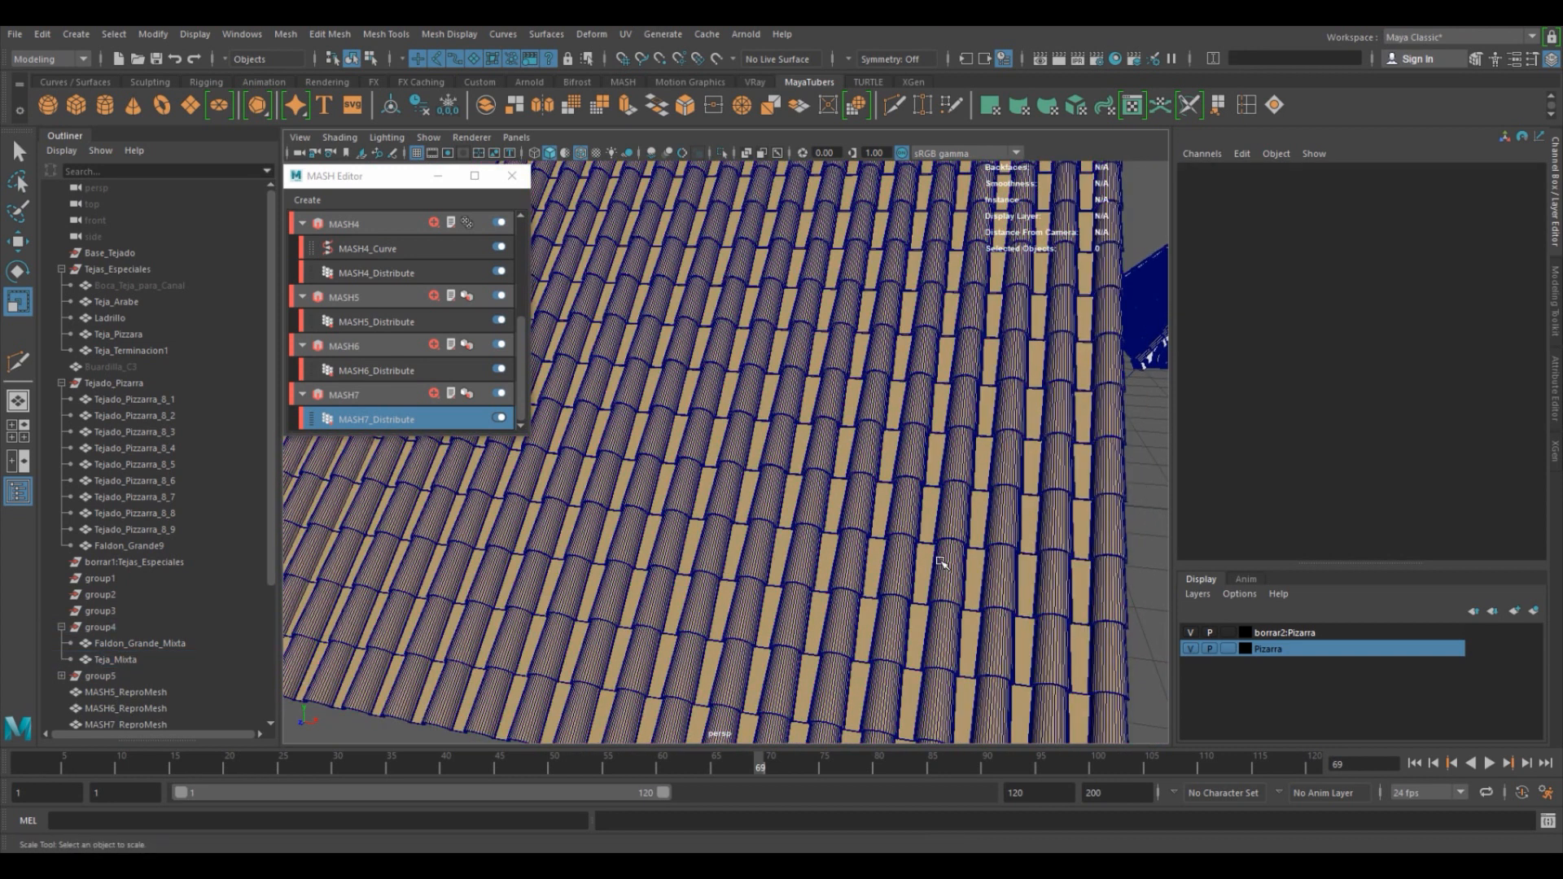